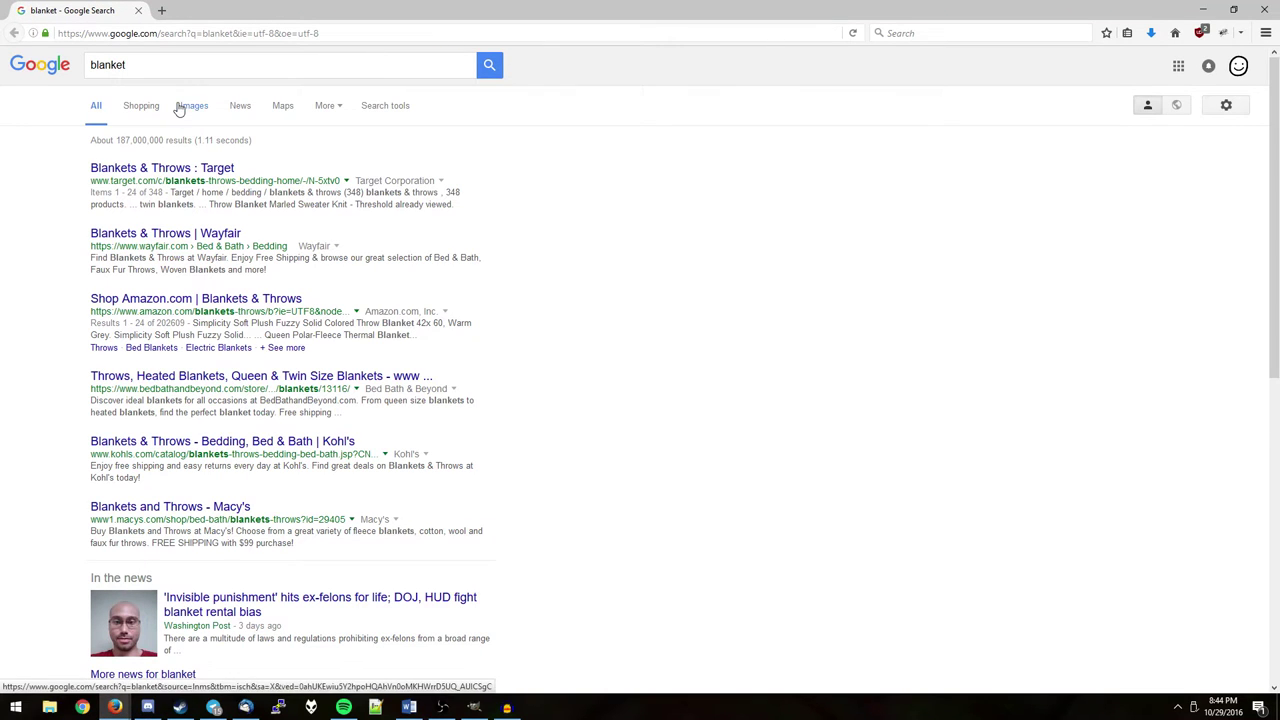
# Search Google Images for purple blanket pictures
pyautogui.click(190, 106)
pyautogui.write('pur')
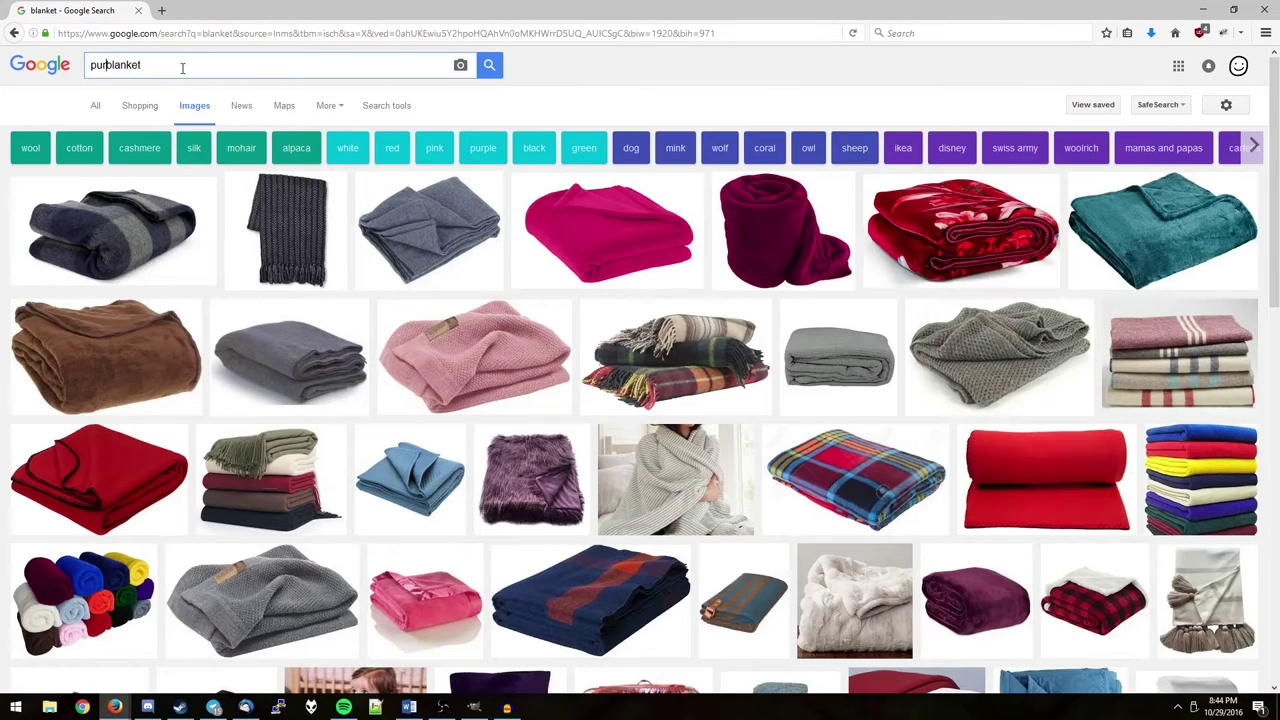
pyautogui.write('ple')
pyautogui.press('Return')
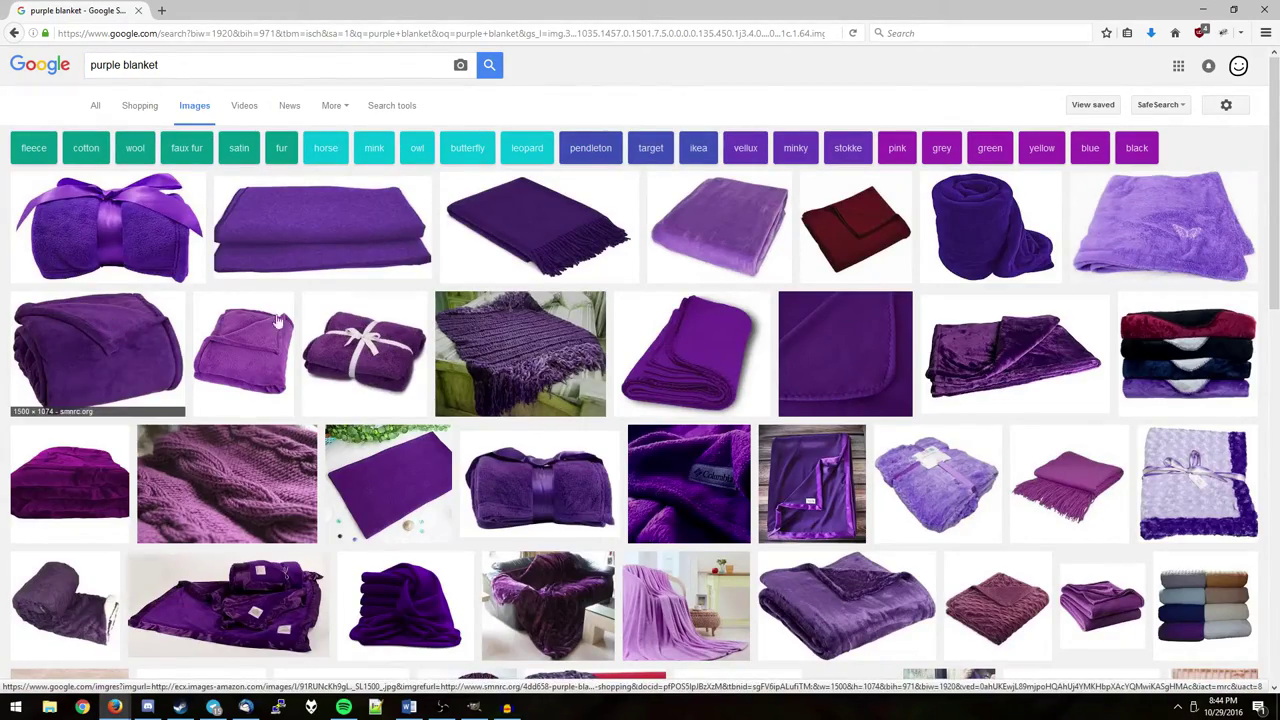
# Open a purple blanket image on its own, copy it, and make the pasted GIMP layer active
pyautogui.click(303, 240)
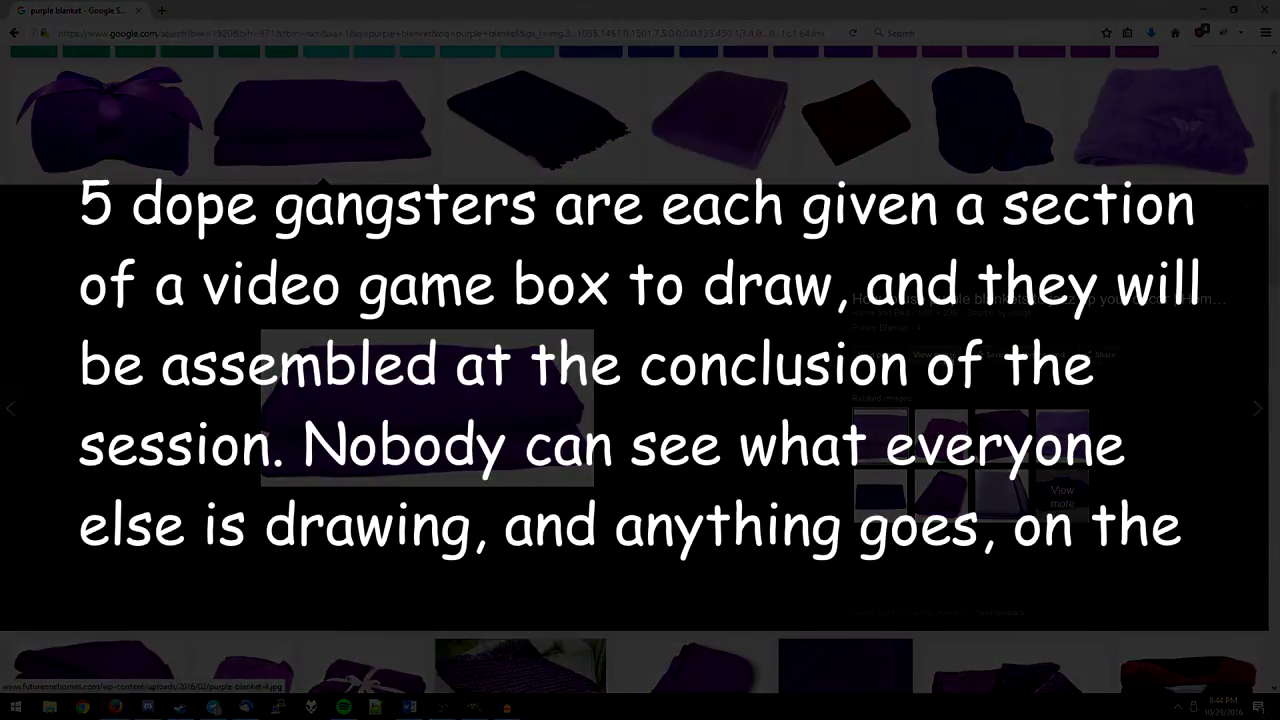
pyautogui.click(935, 355)
pyautogui.rightClick(651, 326)
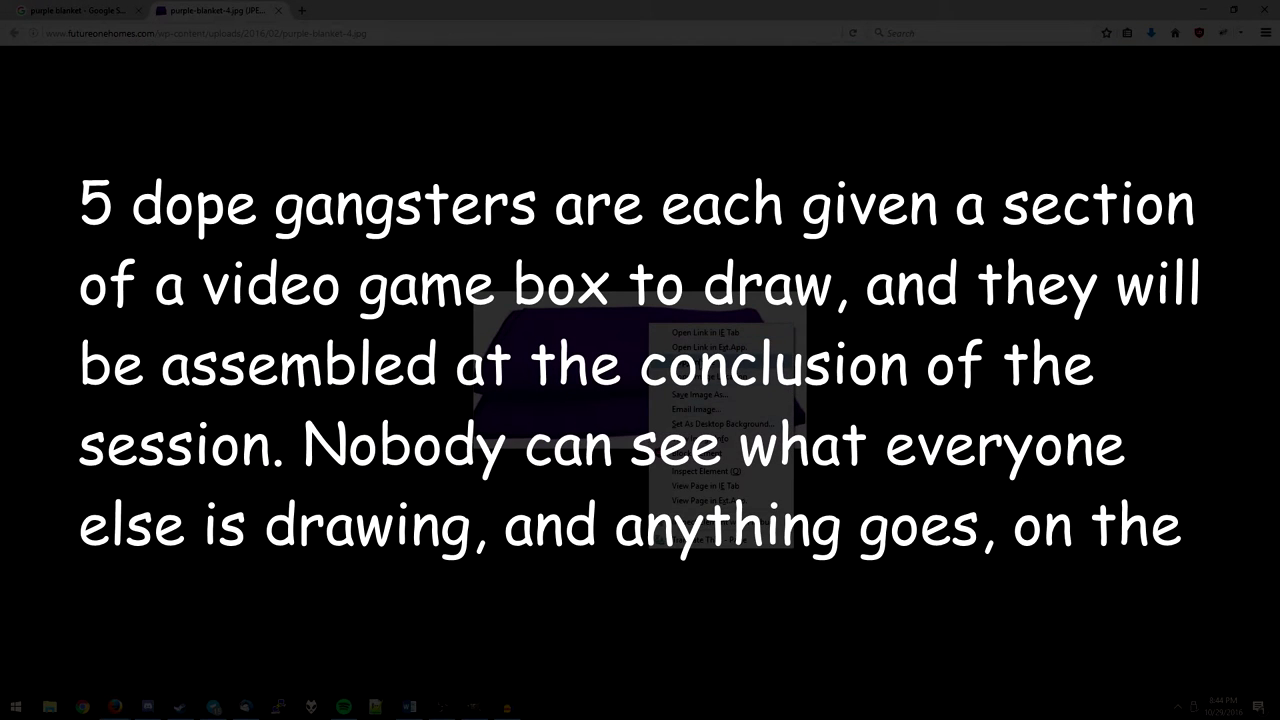
pyautogui.click(705, 424)
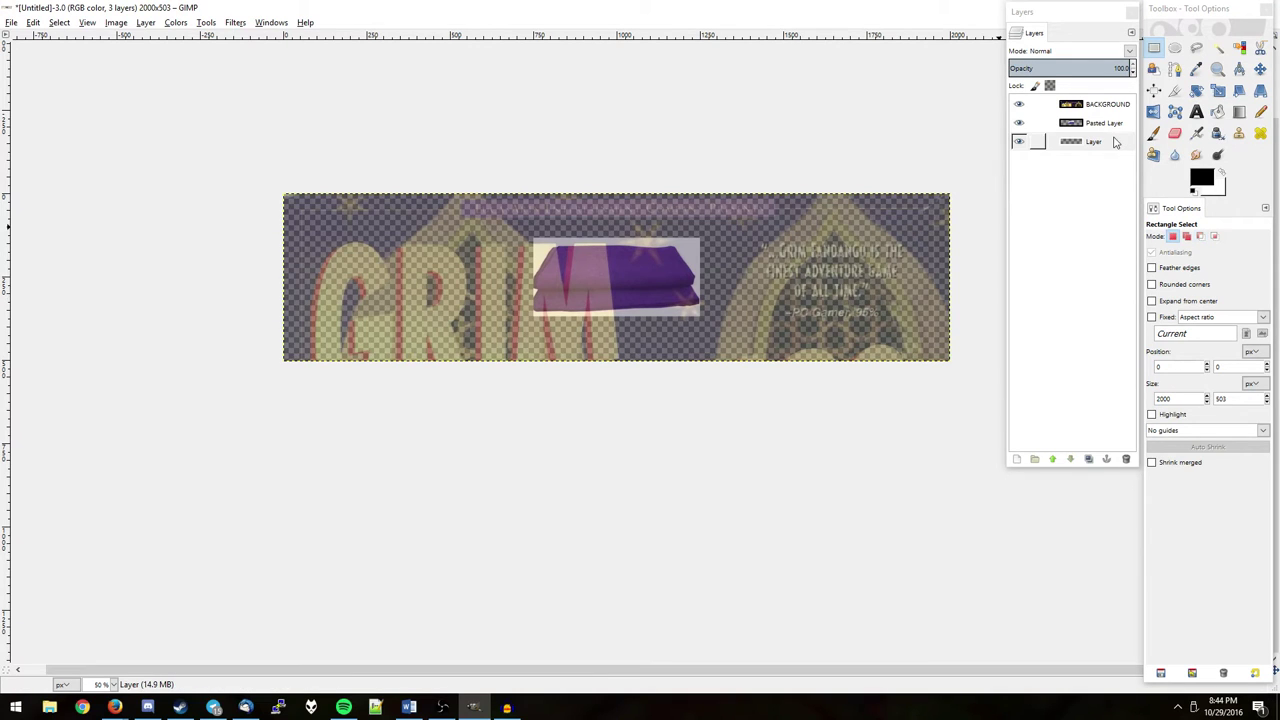
pyautogui.click(1110, 123)
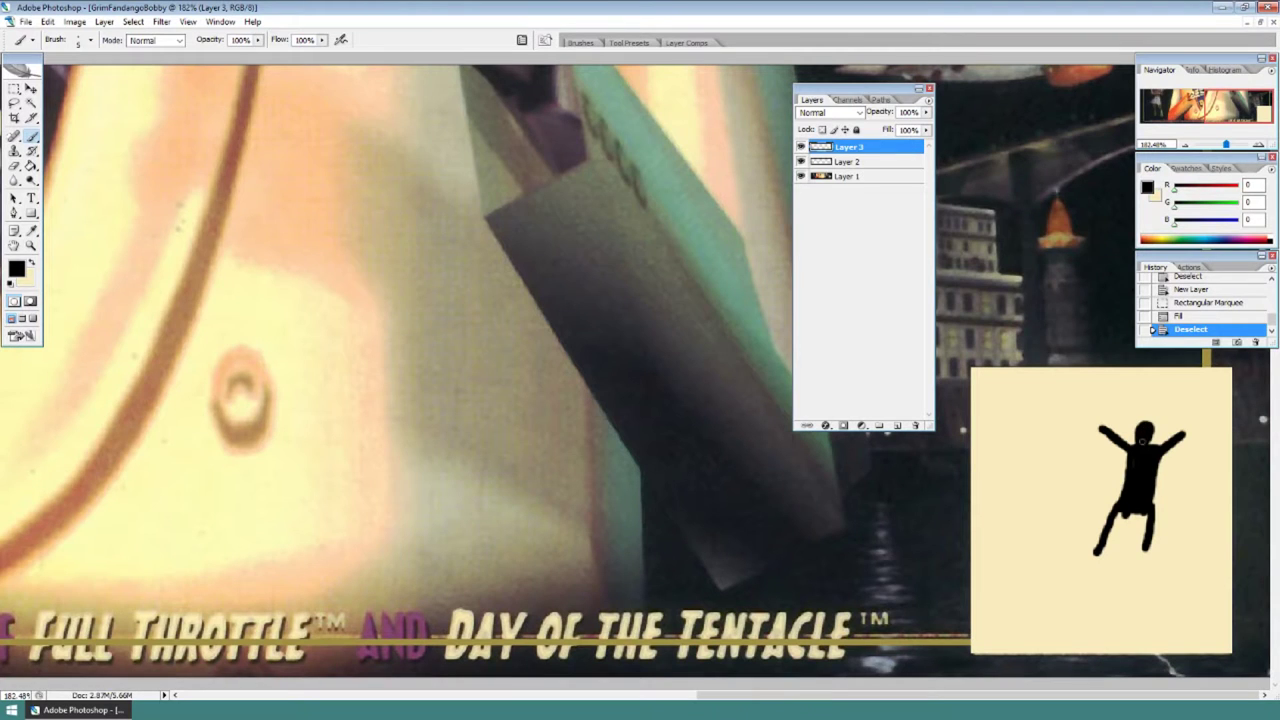
# Paint a curved arc and a row of dots above the silhouette's head
pyautogui.click(1143, 440)
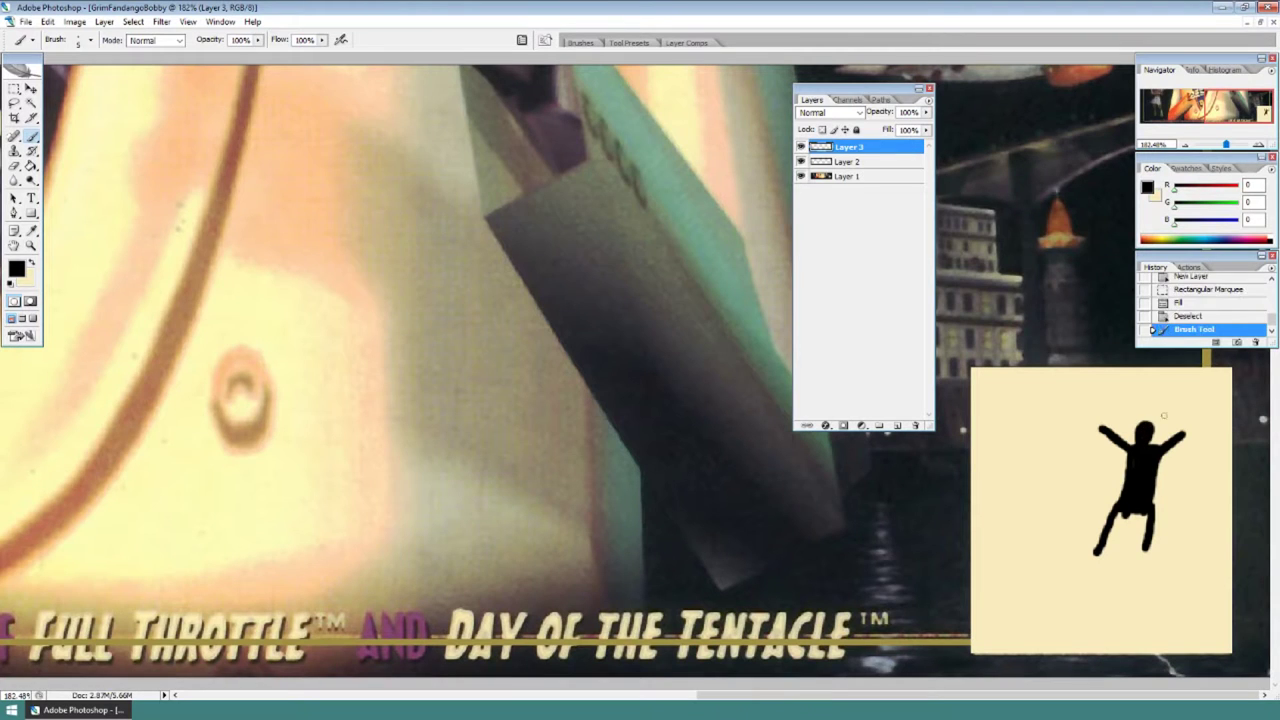
pyautogui.moveTo(1189, 411); pyautogui.dragTo(1107, 418)
pyautogui.click(1192, 388)
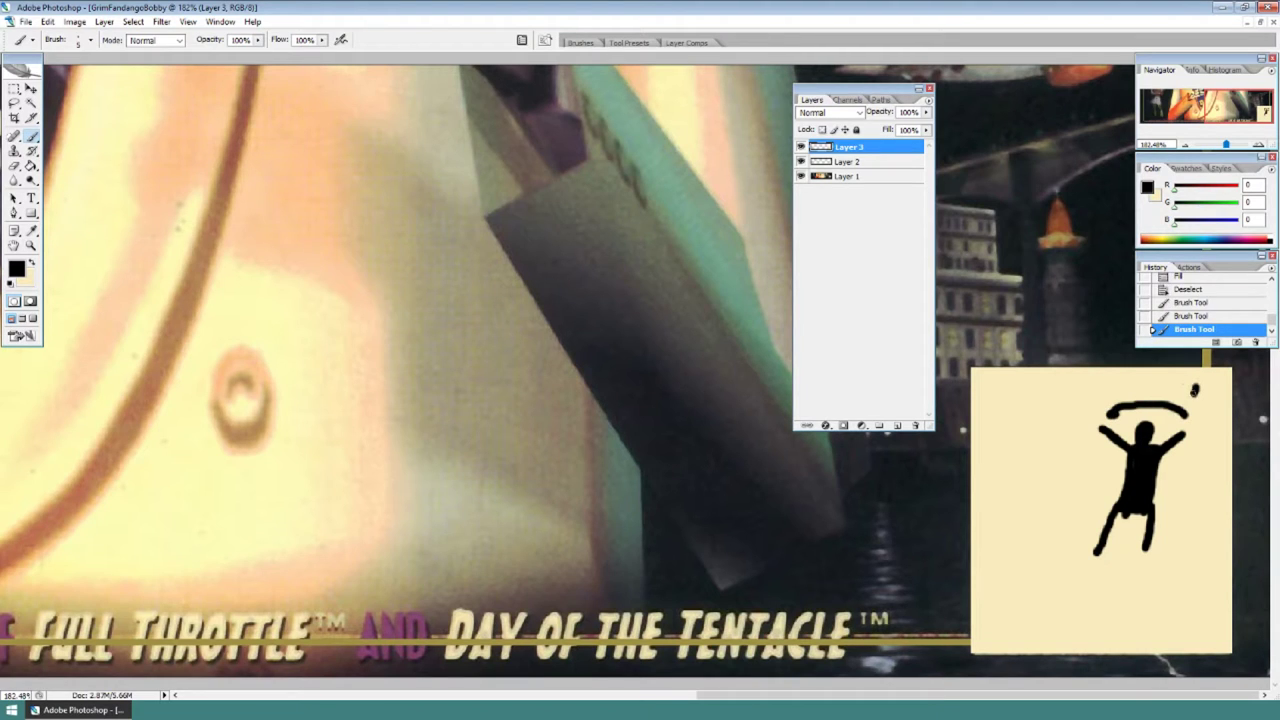
pyautogui.click(1184, 383)
pyautogui.click(1163, 387)
pyautogui.click(1146, 389)
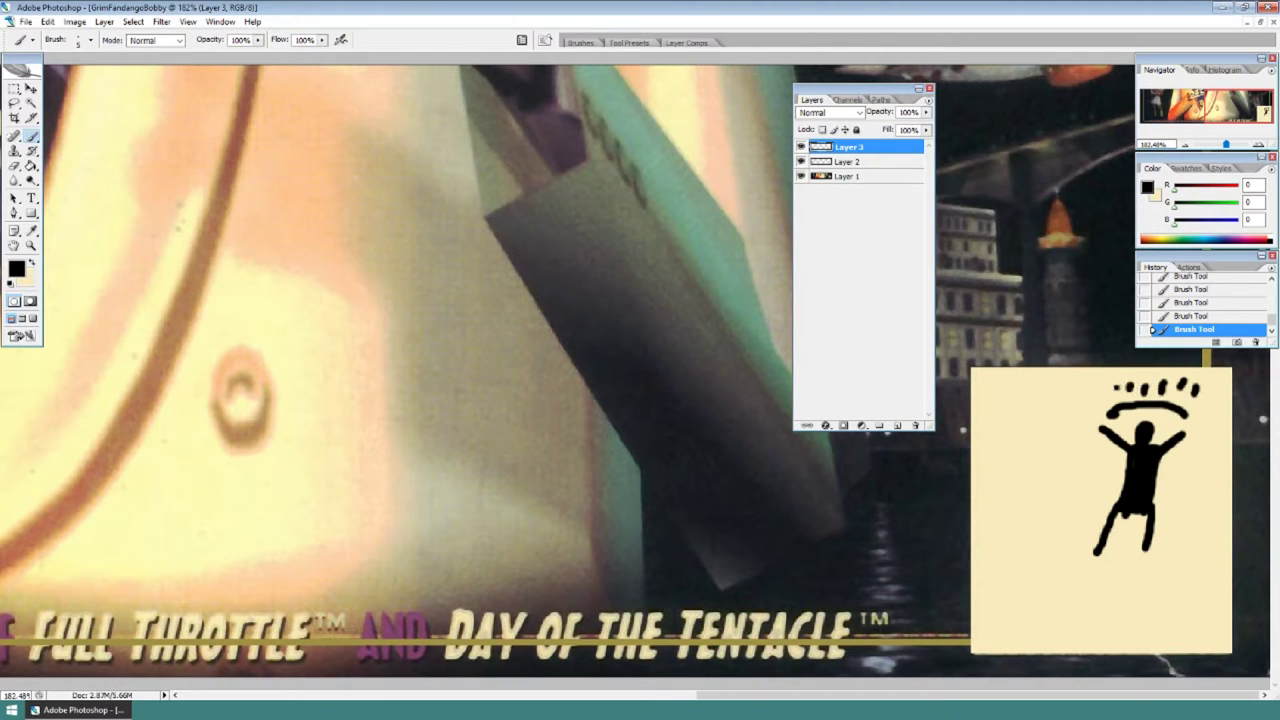
pyautogui.moveTo(1106, 389); pyautogui.dragTo(1110, 404)
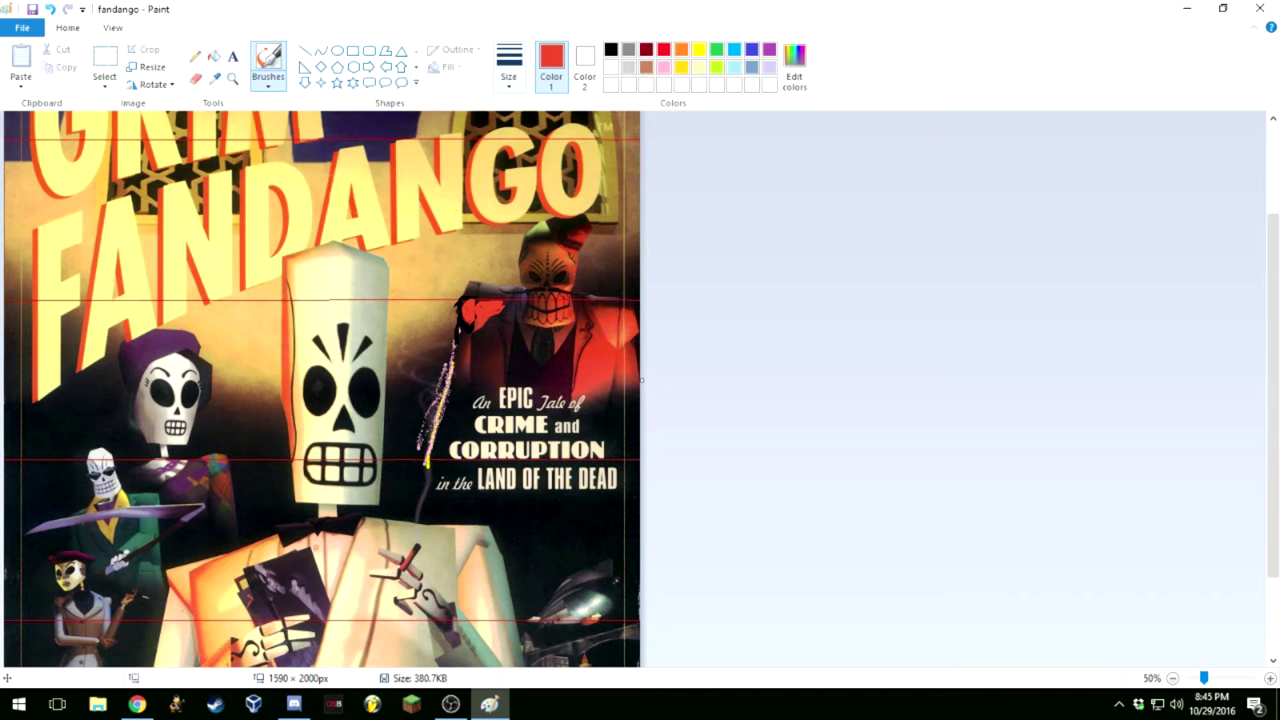
# Keep the brush thickness, undo the two white marks on the black L, and pick the Type tool
pyautogui.click(509, 65)
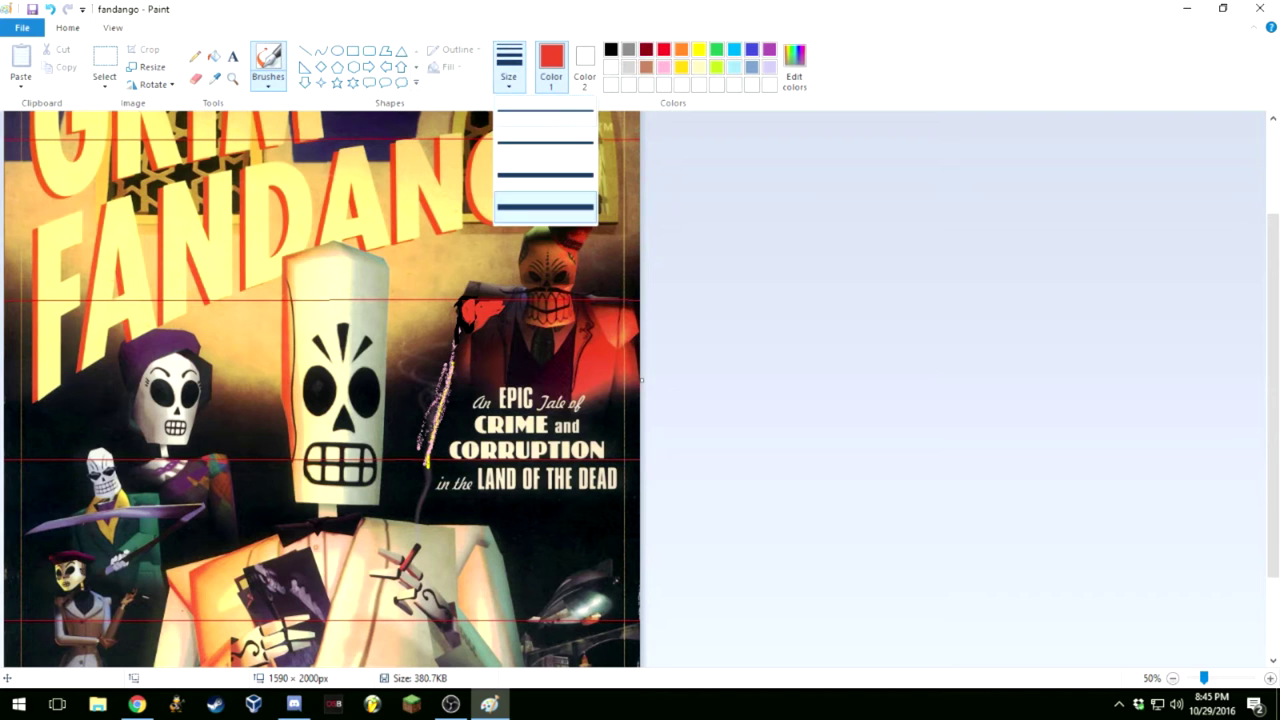
pyautogui.click(509, 65)
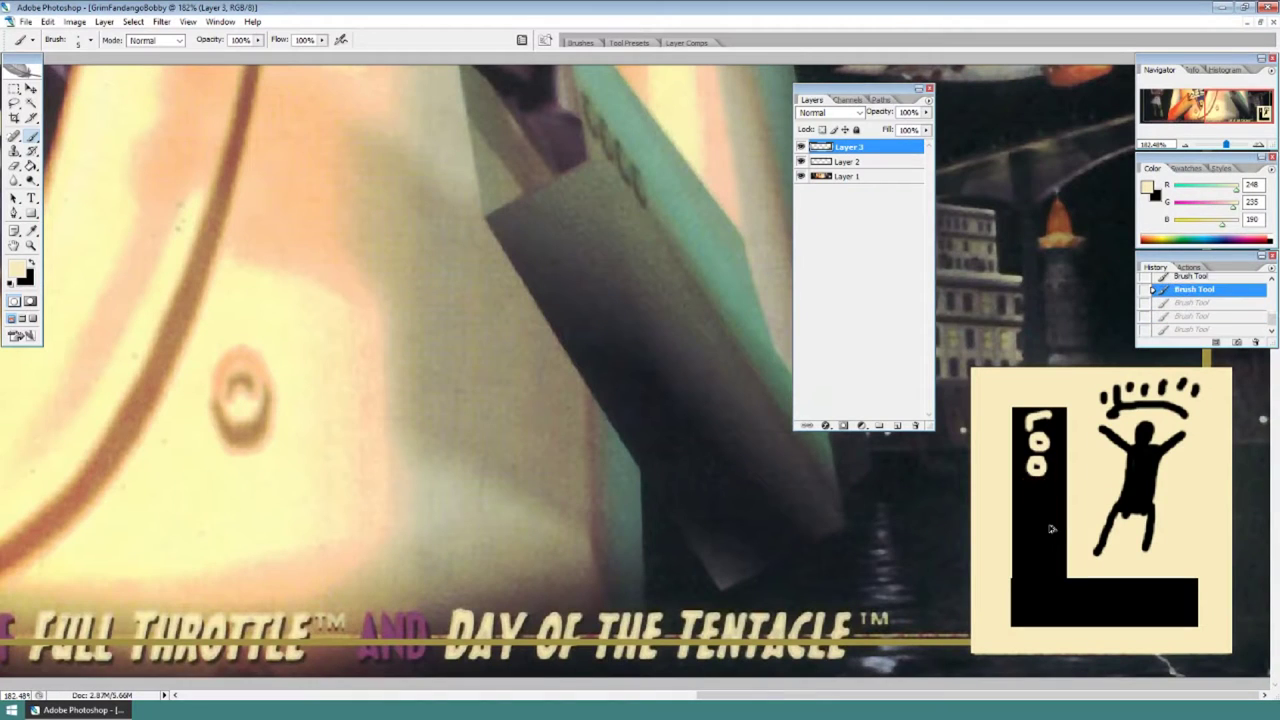
pyautogui.hotkey('ctrl', 'alt', 'z')
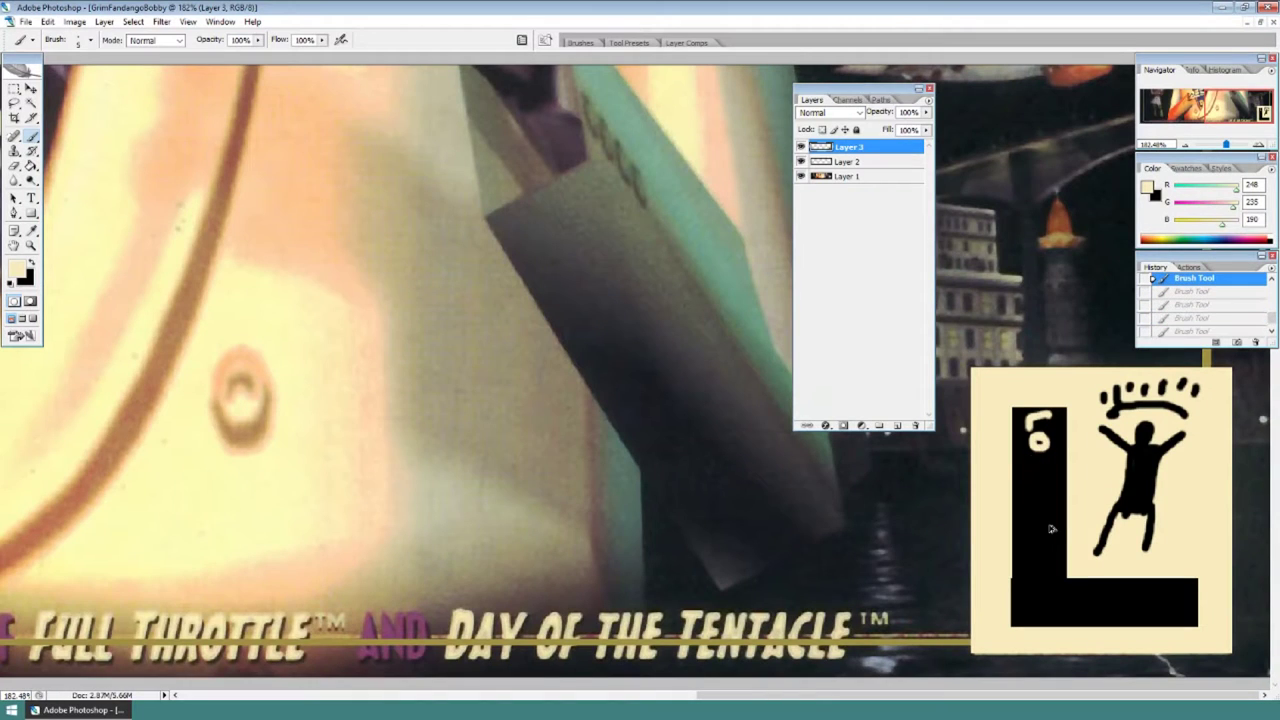
pyautogui.hotkey('ctrl', 'alt', 'z')
pyautogui.hotkey('ctrl', 'alt', 'z')
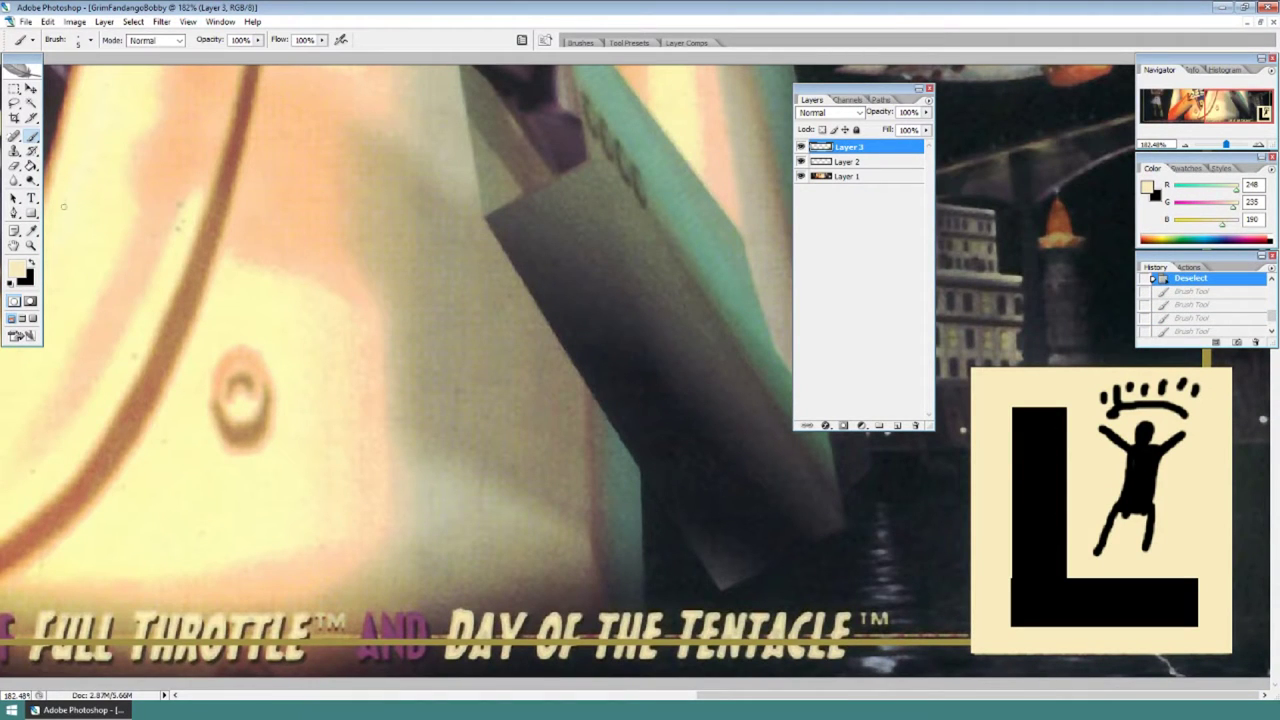
pyautogui.click(31, 198)
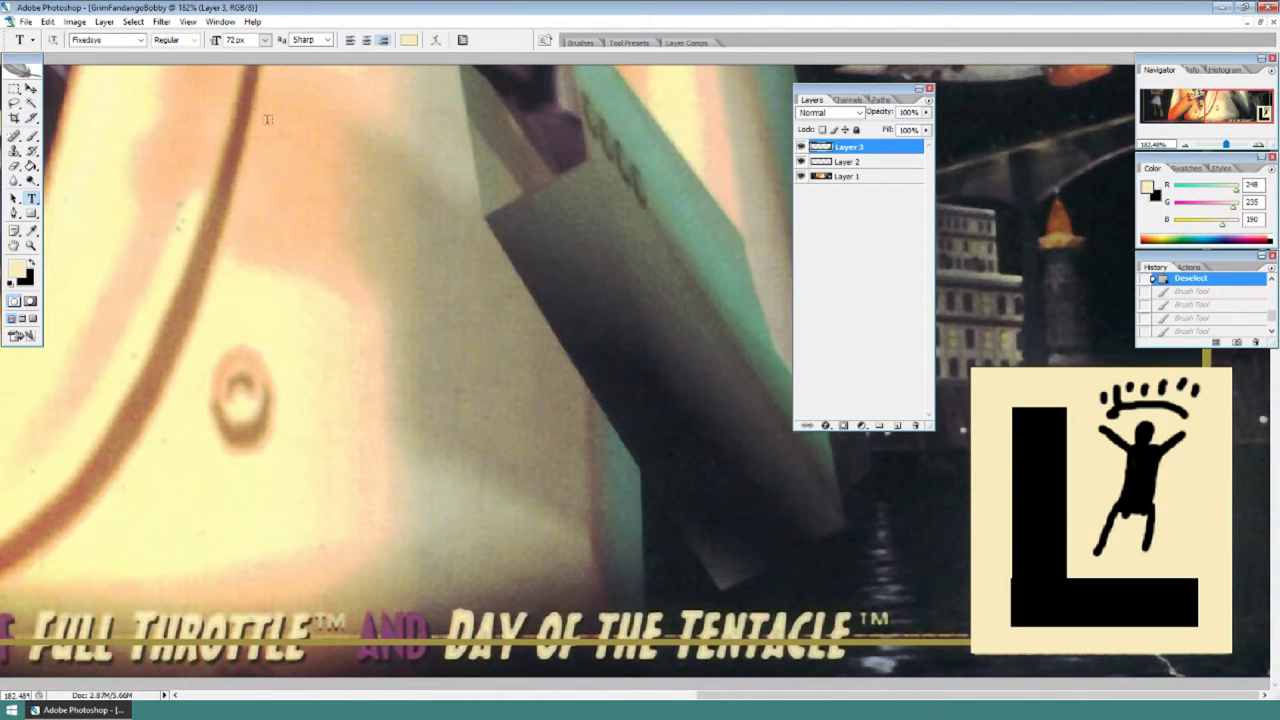
pyautogui.click(141, 40)
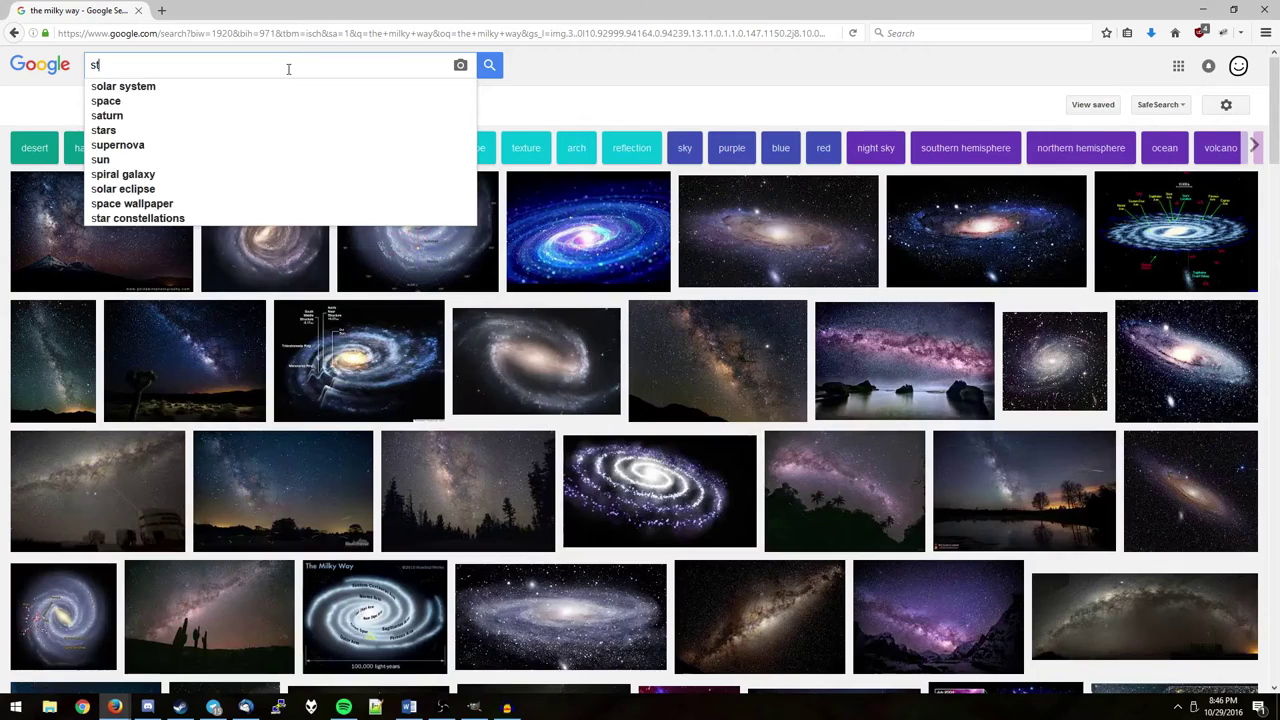
# Search 'stars', refine to 'star clipart', and nudge the 'Look at these' text within the black L
pyautogui.write('ars')
pyautogui.press('Return')
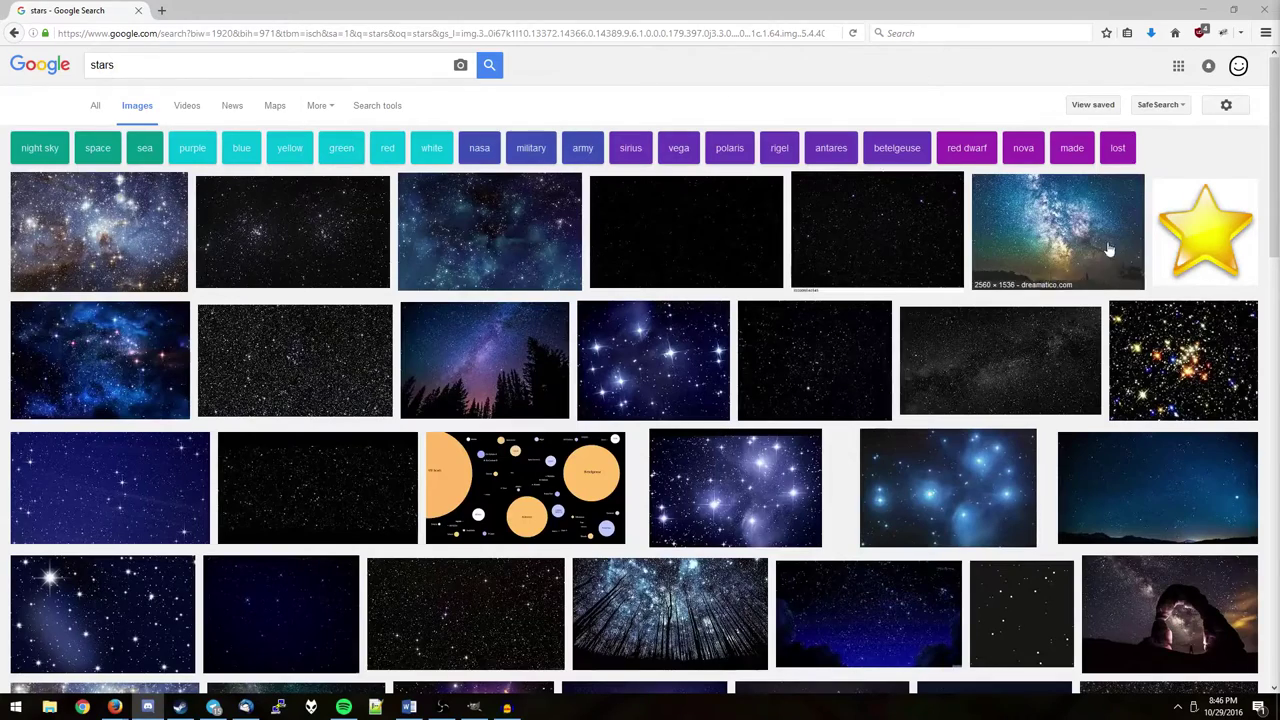
pyautogui.click(183, 67)
pyautogui.press('BackSpace')
pyautogui.write('clip')
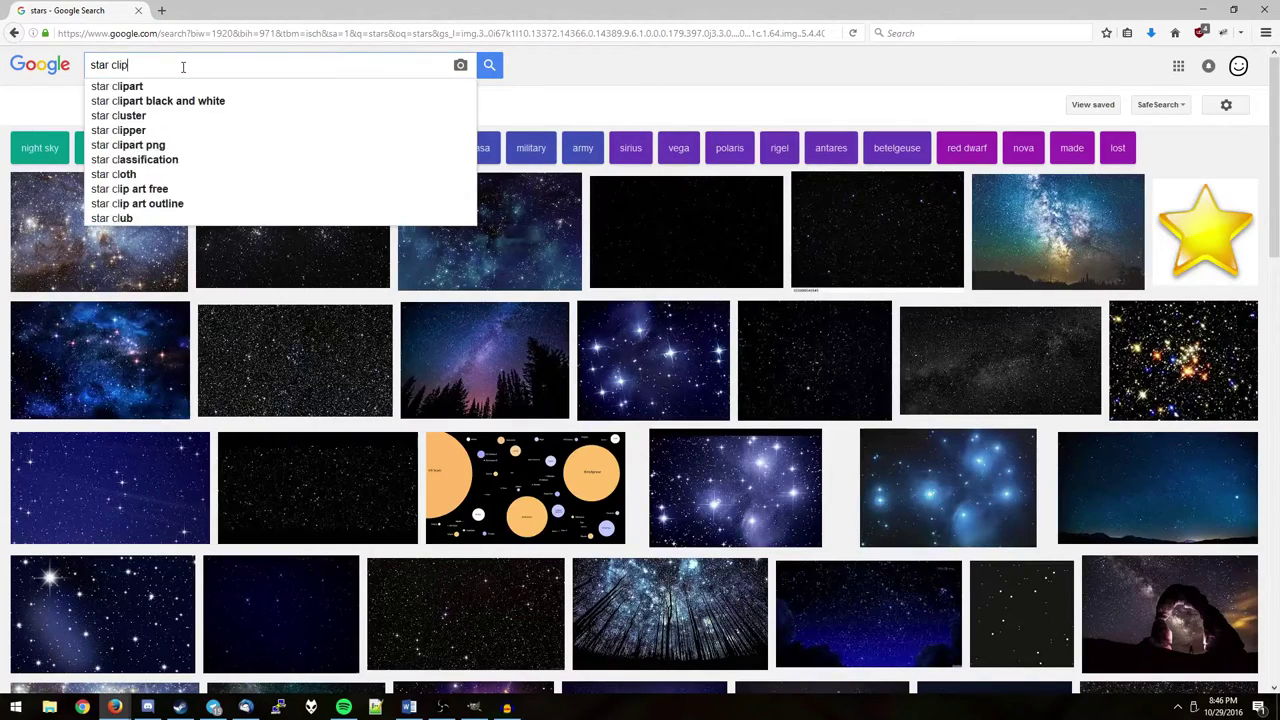
pyautogui.write('art')
pyautogui.press('Return')
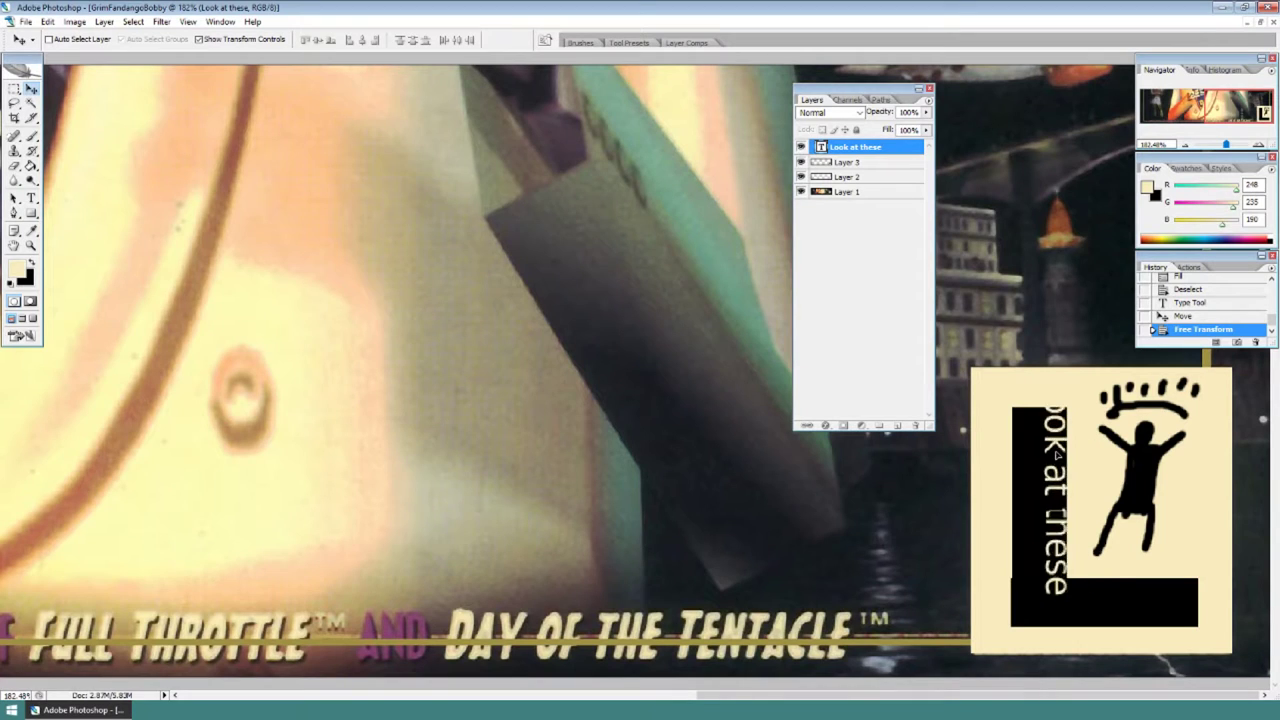
pyautogui.moveTo(1056, 454); pyautogui.dragTo(1046, 462)
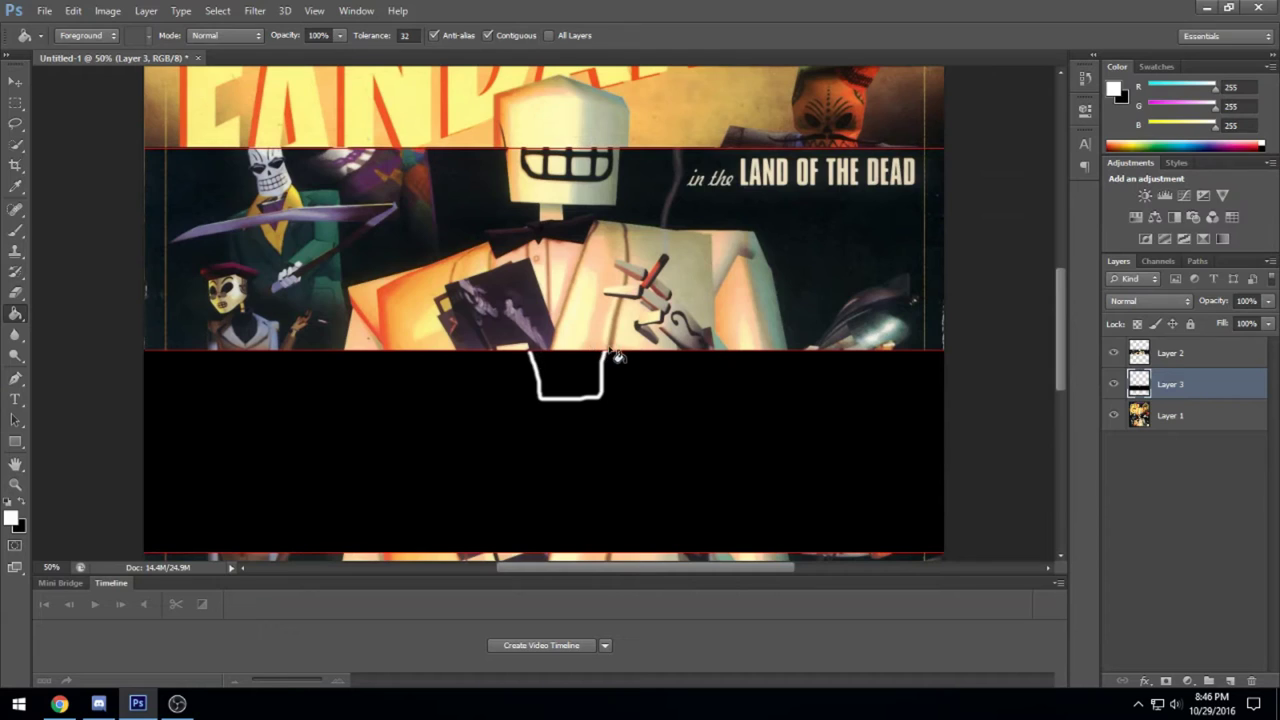
# Paint-bucket fill the thin white outline in the black band to make it bold
pyautogui.click(604, 366)
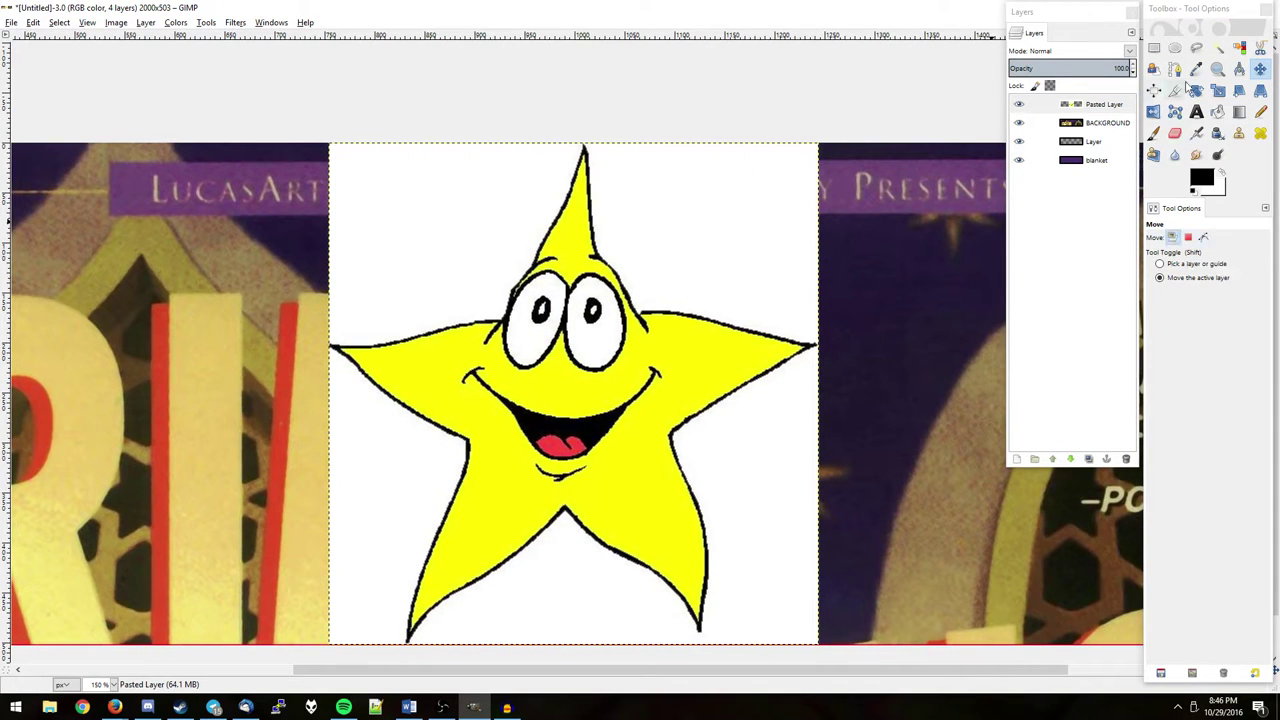
# Scale the pasted smiling star layer down to 319×327 pixels
pyautogui.click(1218, 92)
pyautogui.click(700, 412)
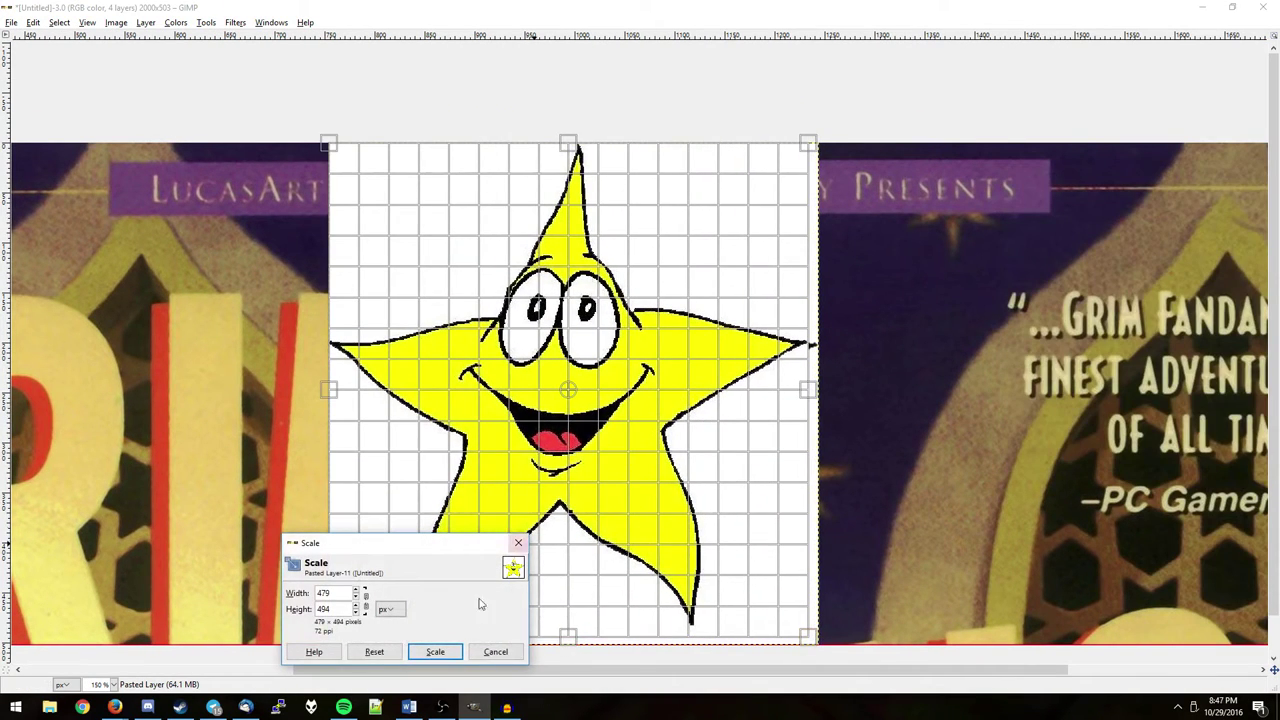
pyautogui.click(515, 648)
pyautogui.click(415, 523)
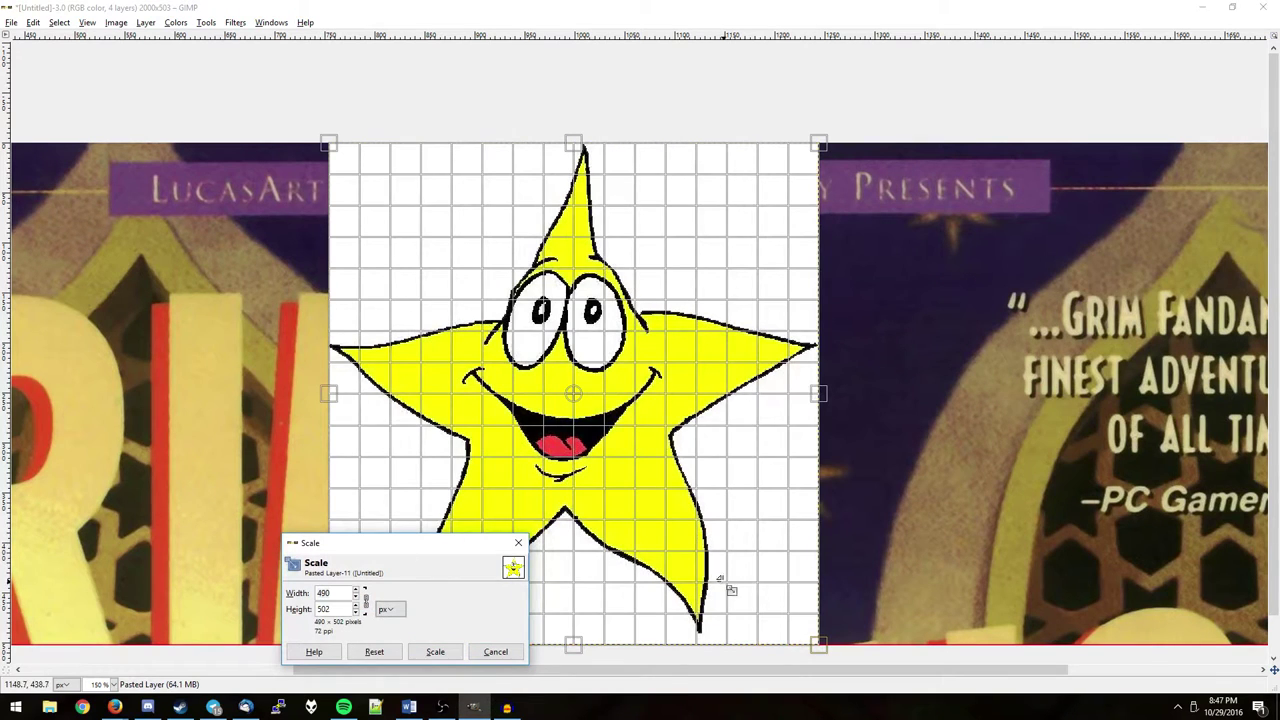
pyautogui.click(440, 651)
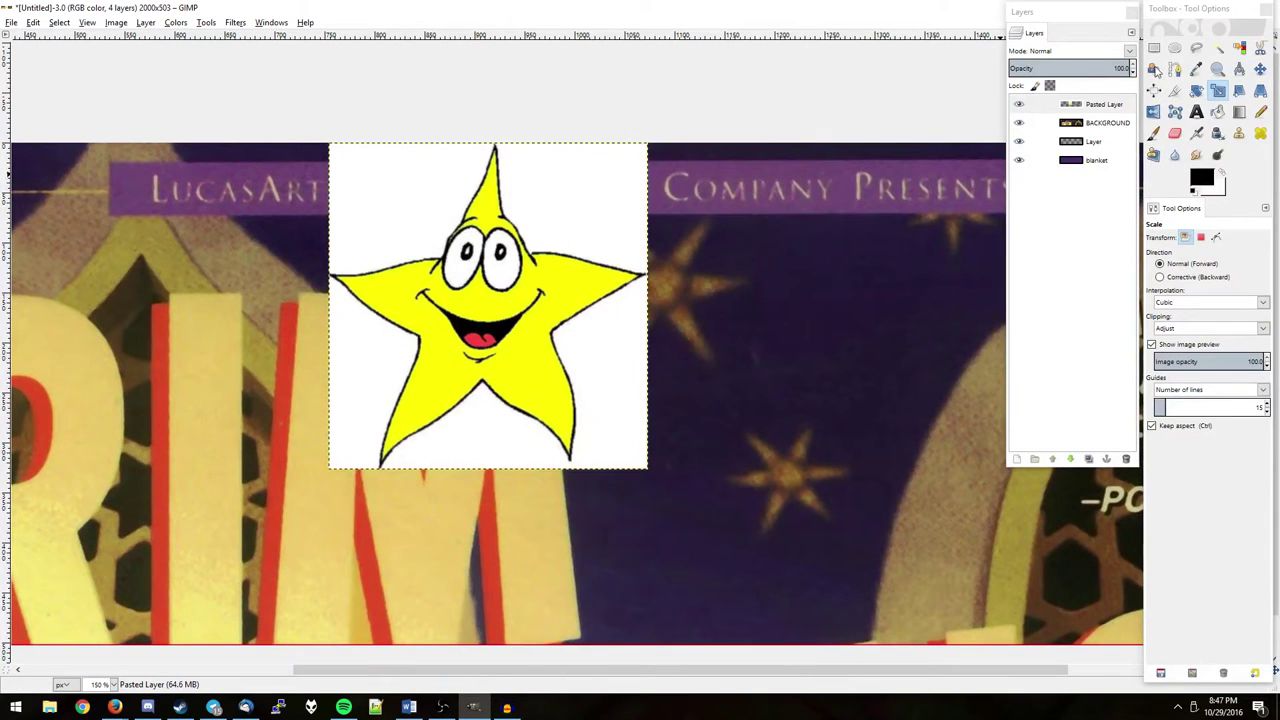
# Fuzzy-select the white background around the star and grow the selection slightly
pyautogui.click(1218, 48)
pyautogui.click(600, 340)
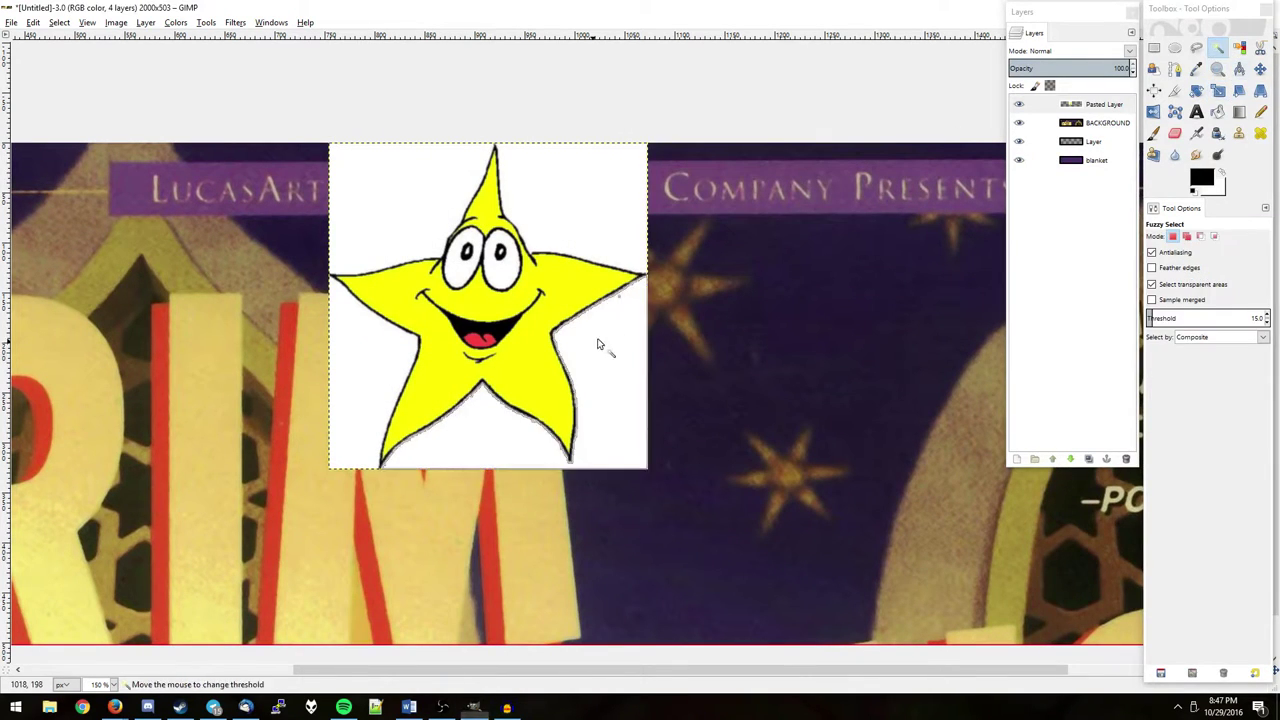
pyautogui.scroll(2, 600, 293)
pyautogui.scroll(1, 600, 293)
pyautogui.hscroll(-3, 757, 263)
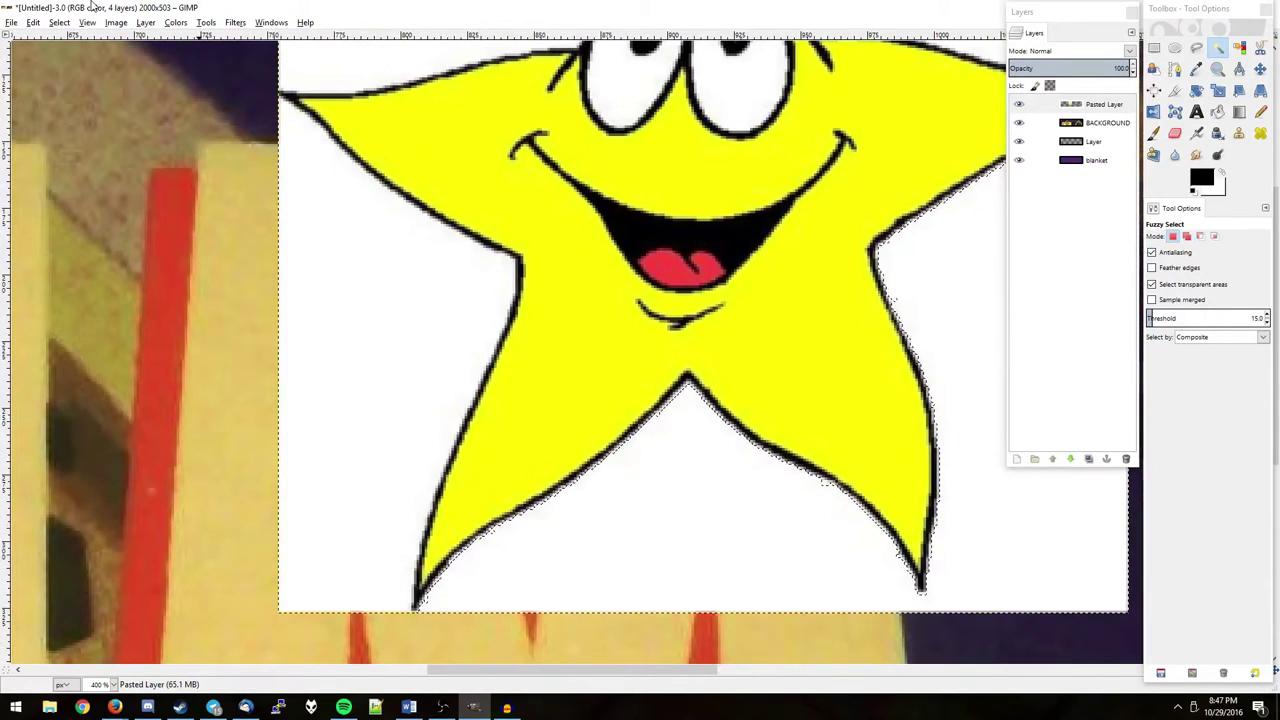
pyautogui.click(146, 22)
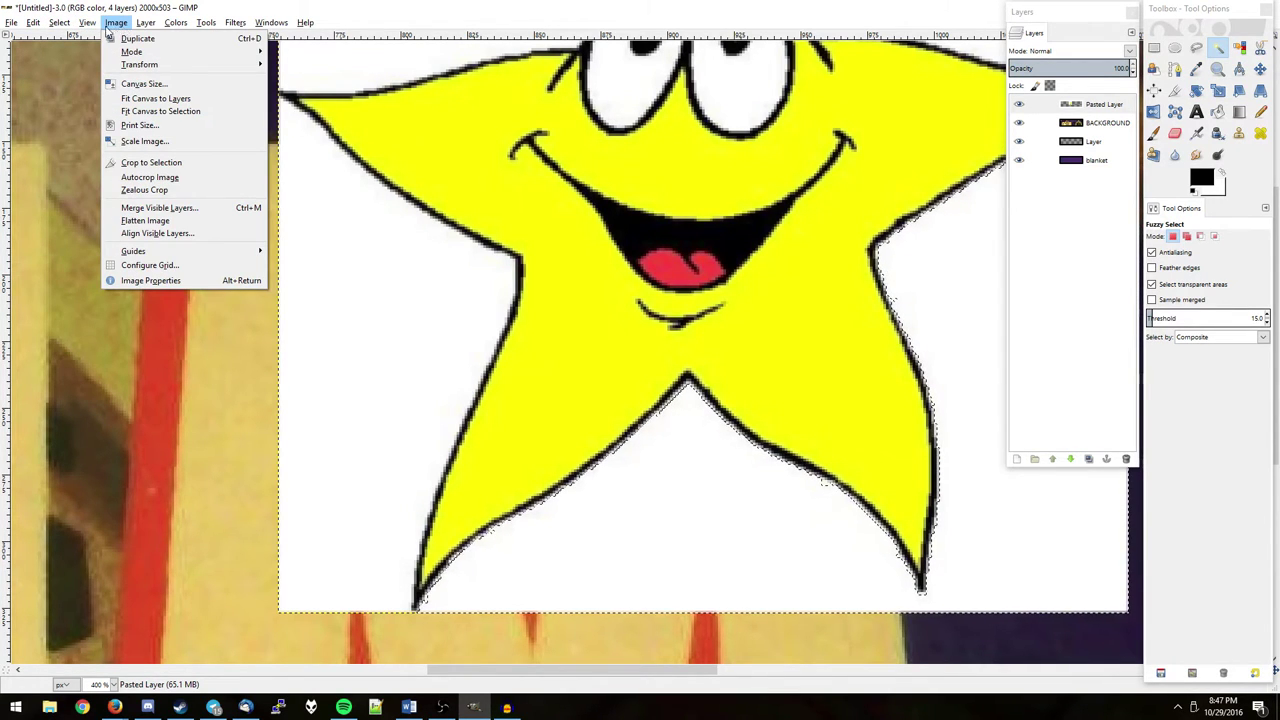
pyautogui.click(77, 196)
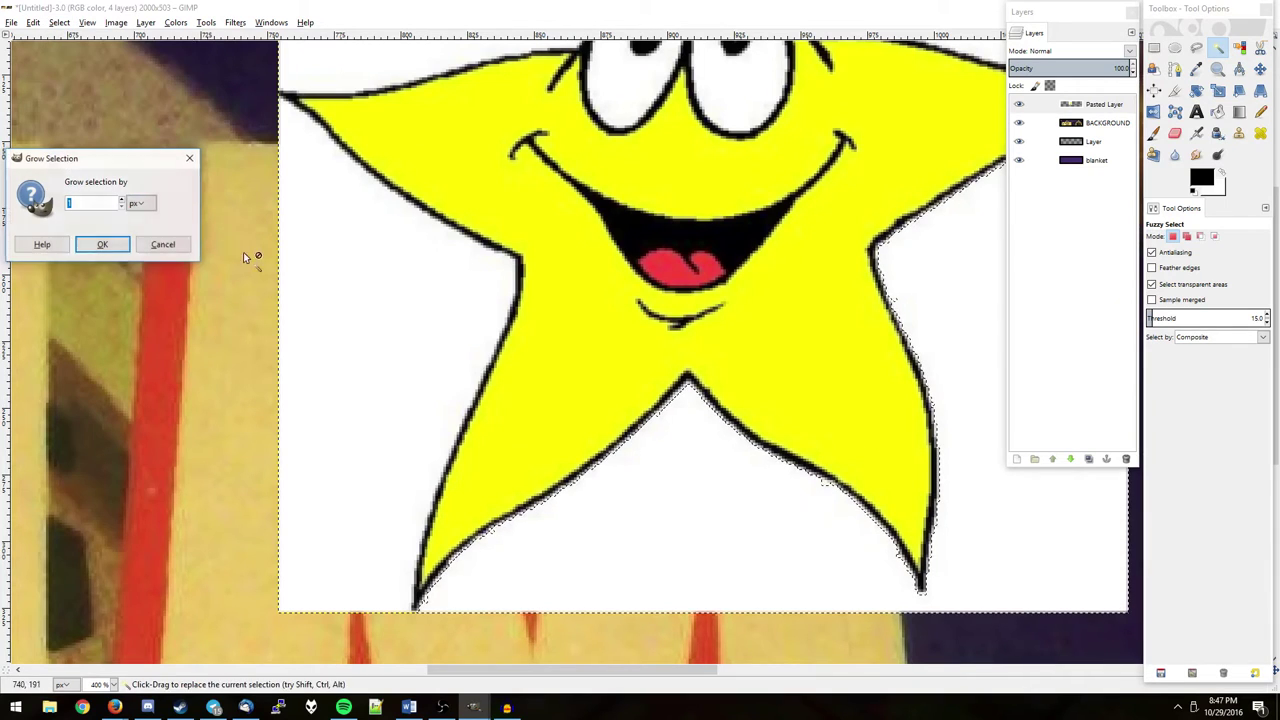
pyautogui.click(126, 245)
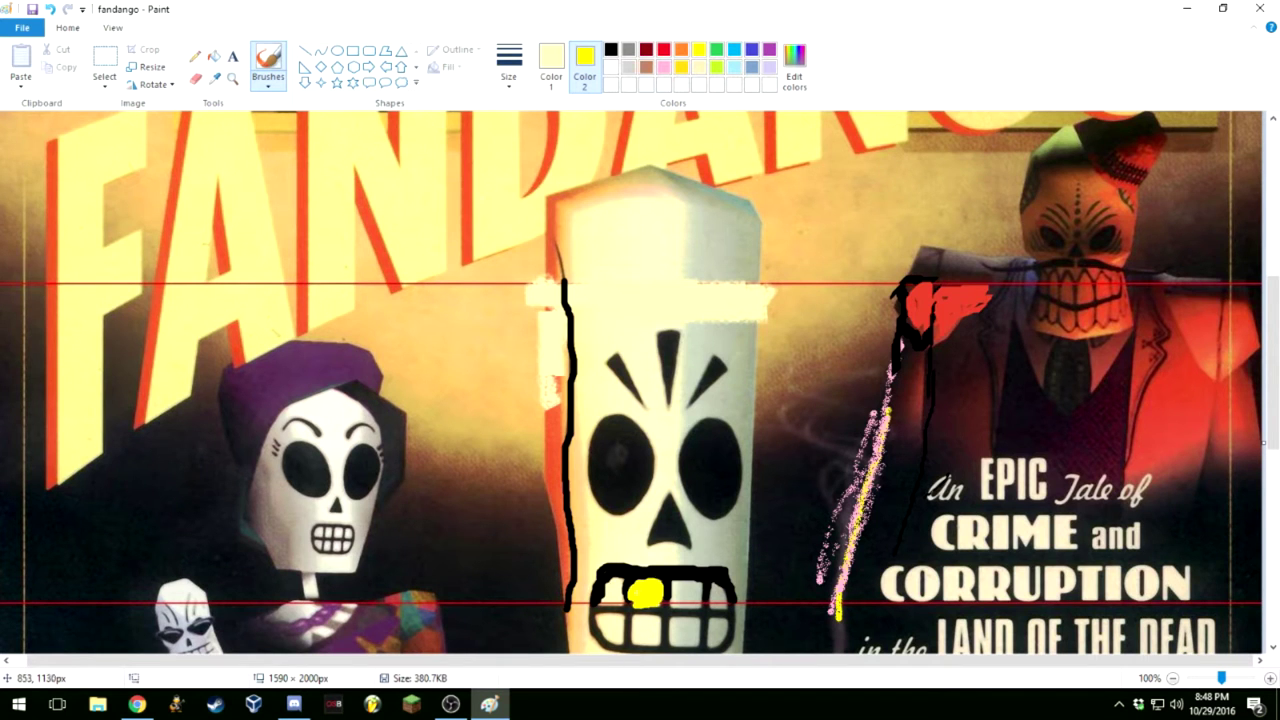
# Set black as a colour and fill the skull's right eye socket solid black
pyautogui.click(610, 49)
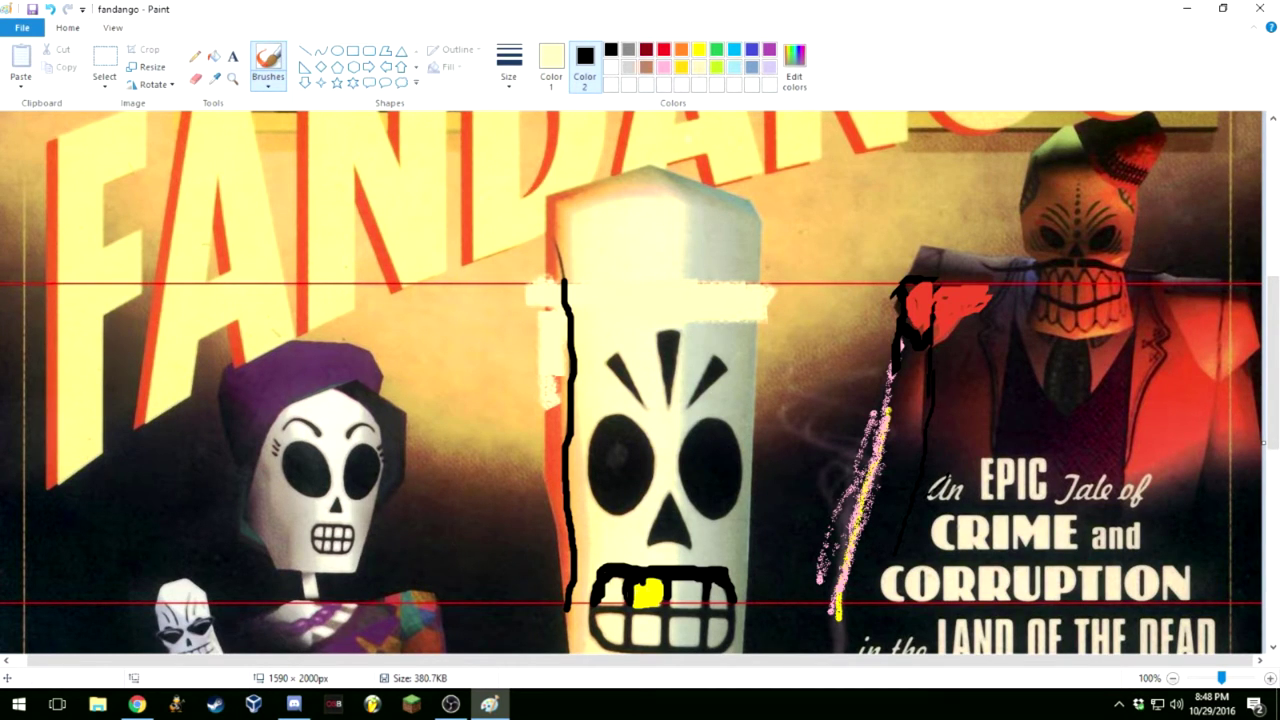
pyautogui.click(699, 49)
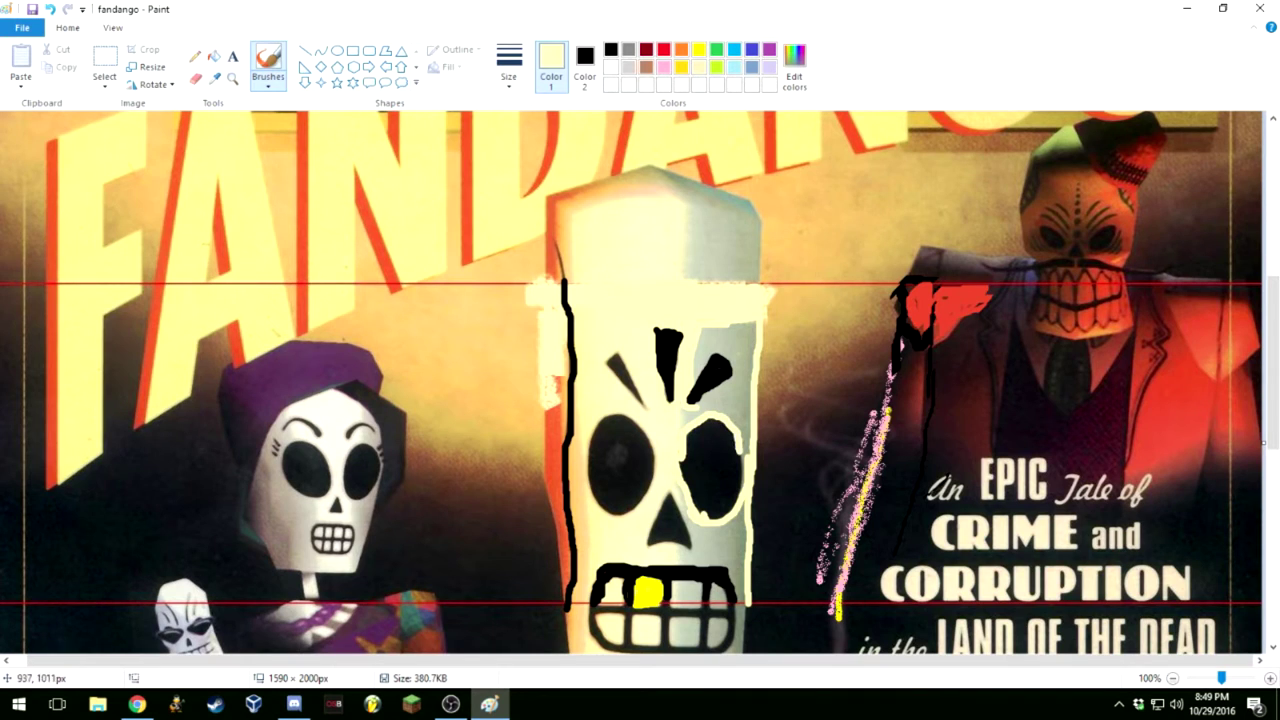
pyautogui.moveTo(712, 460); pyautogui.dragTo(707, 472)
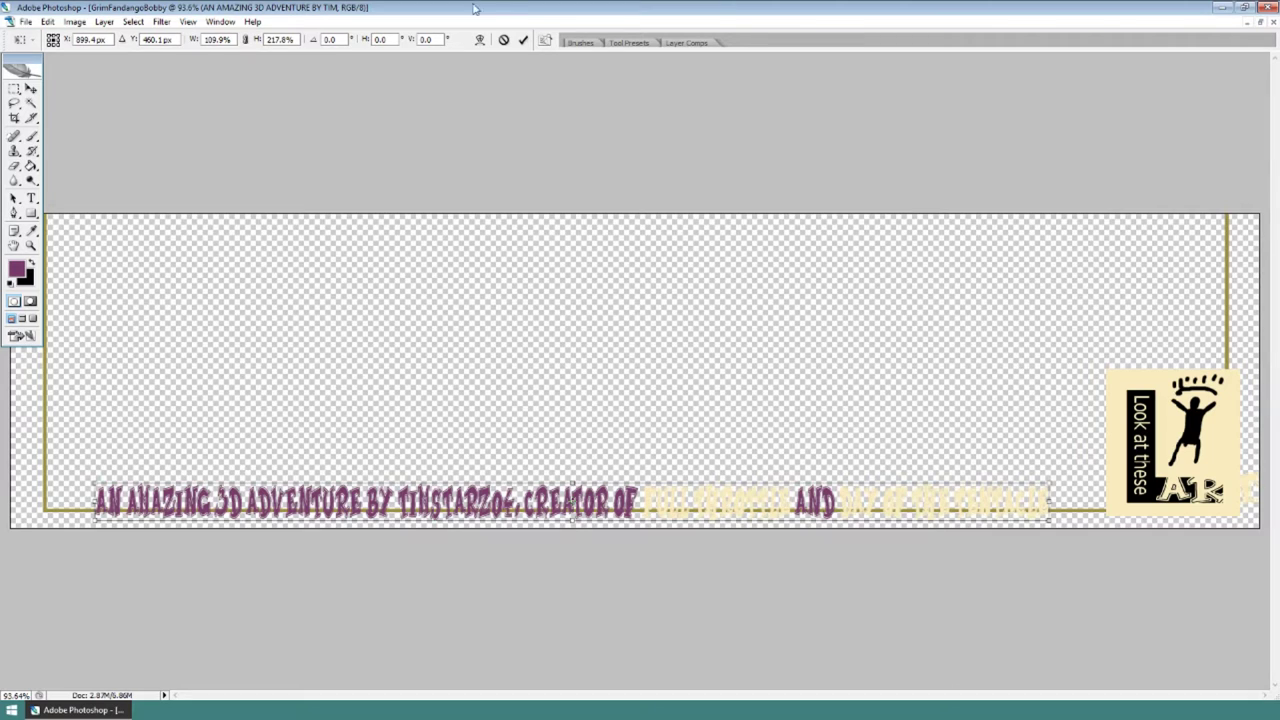
# Free-transform the bottom tagline to H 76.6% and commit the change
pyautogui.click(522, 39)
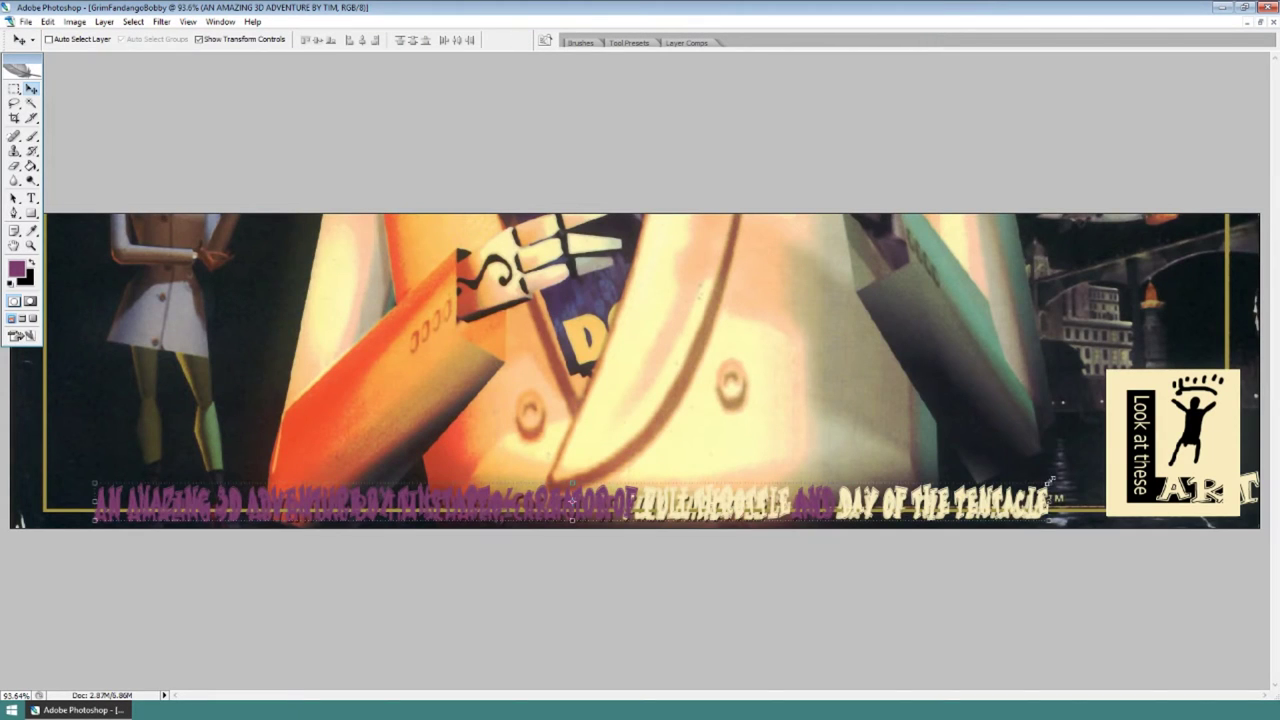
pyautogui.moveTo(1050, 482); pyautogui.dragTo(1047, 490)
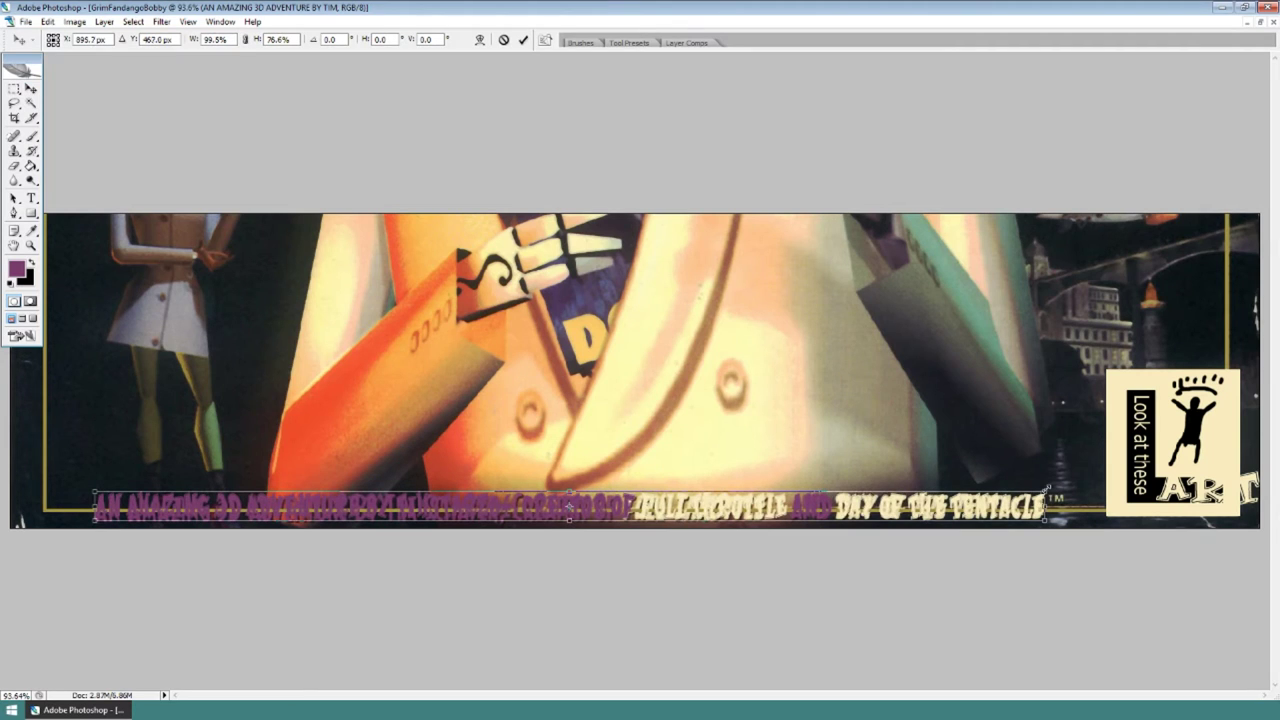
pyautogui.click(522, 39)
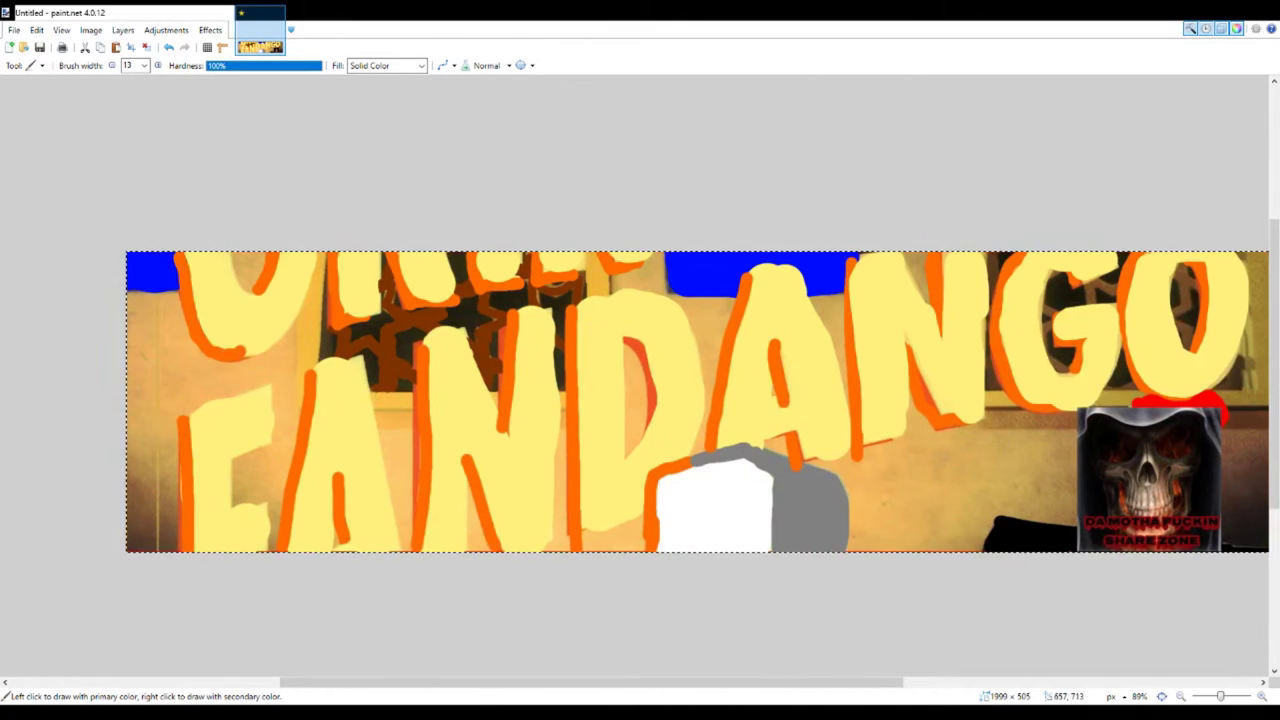
pyautogui.moveTo(480, 682); pyautogui.dragTo(470, 682)
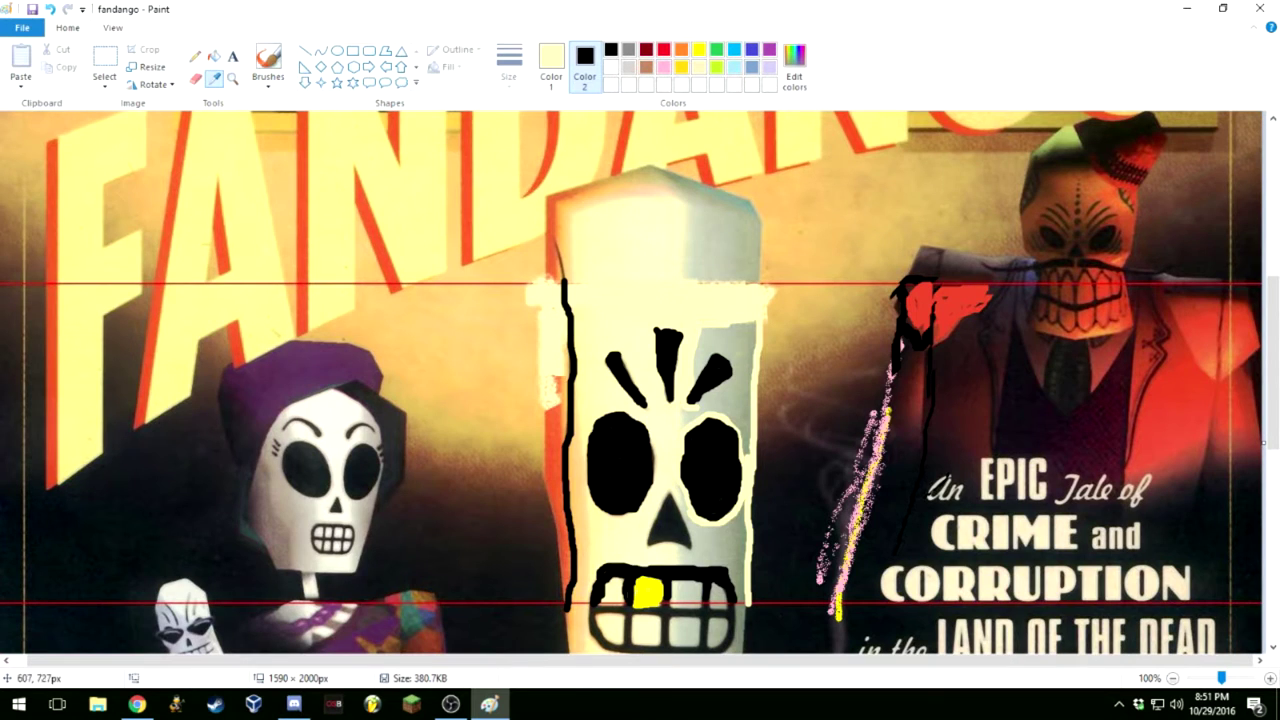
# Sample orange-red from the artwork, airbrush it along the skull head's left edge, then switch to GIMP
pyautogui.click(700, 160)
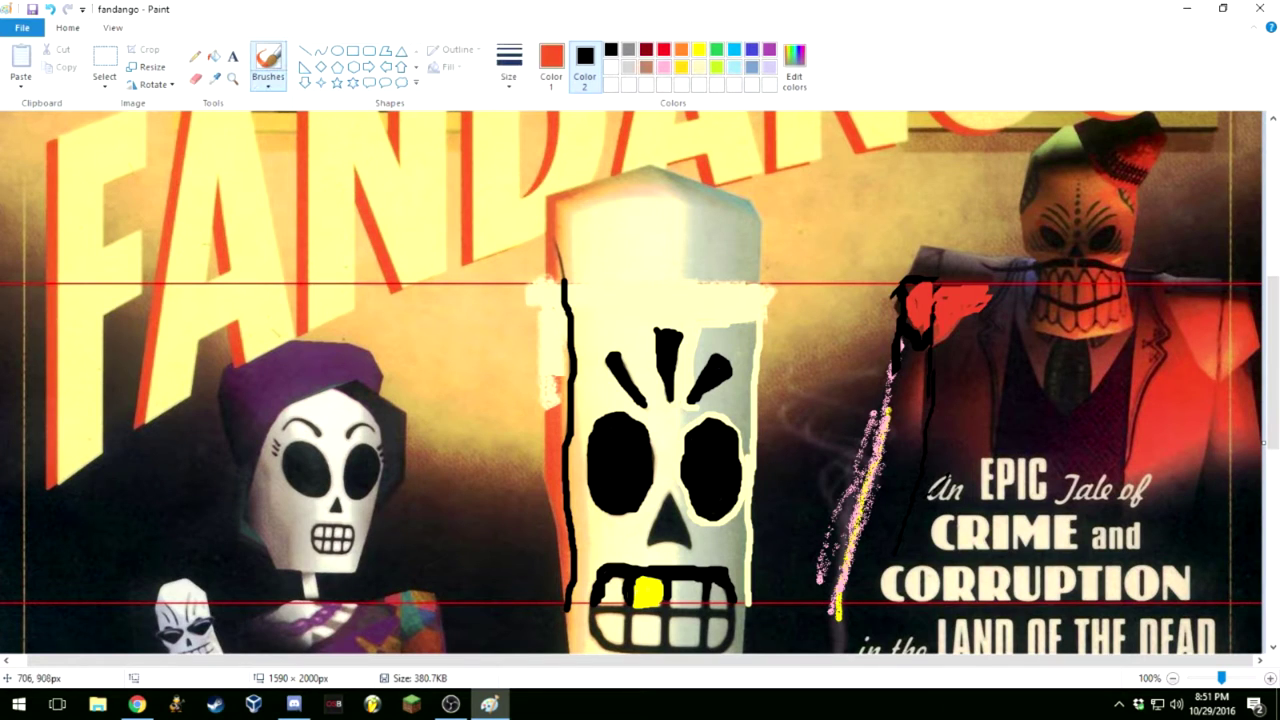
pyautogui.click(551, 65)
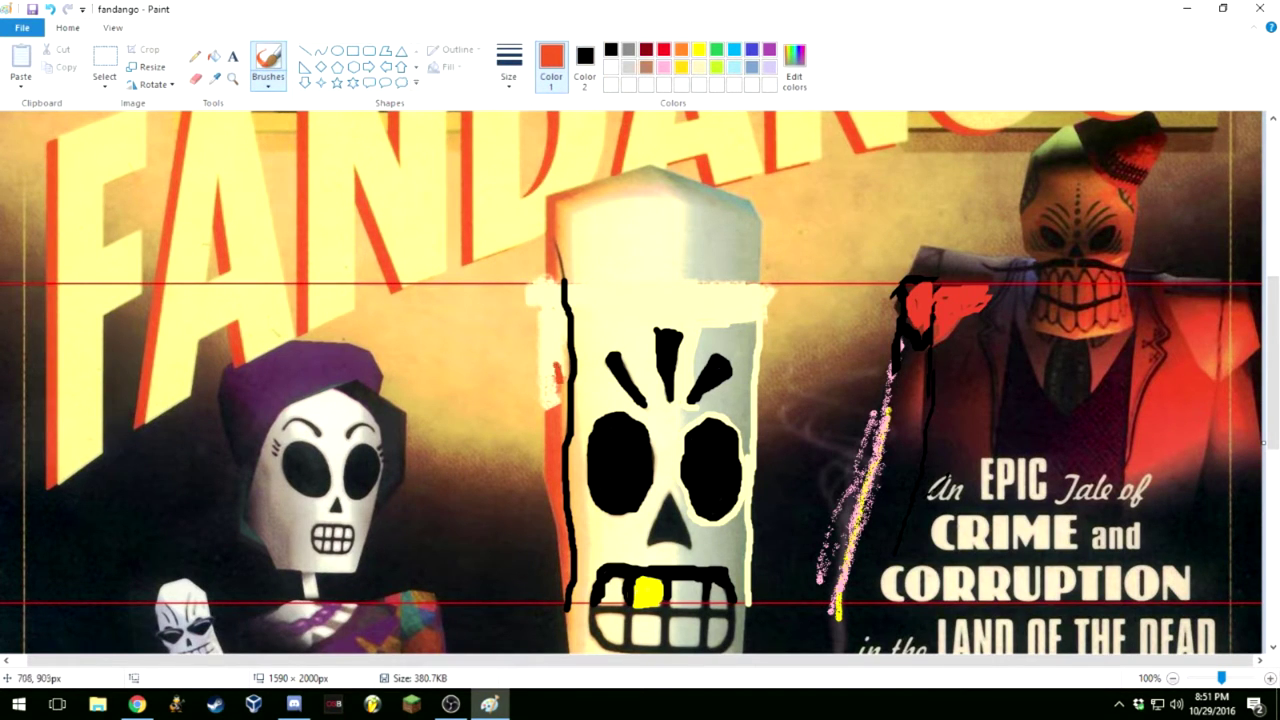
pyautogui.click(268, 72)
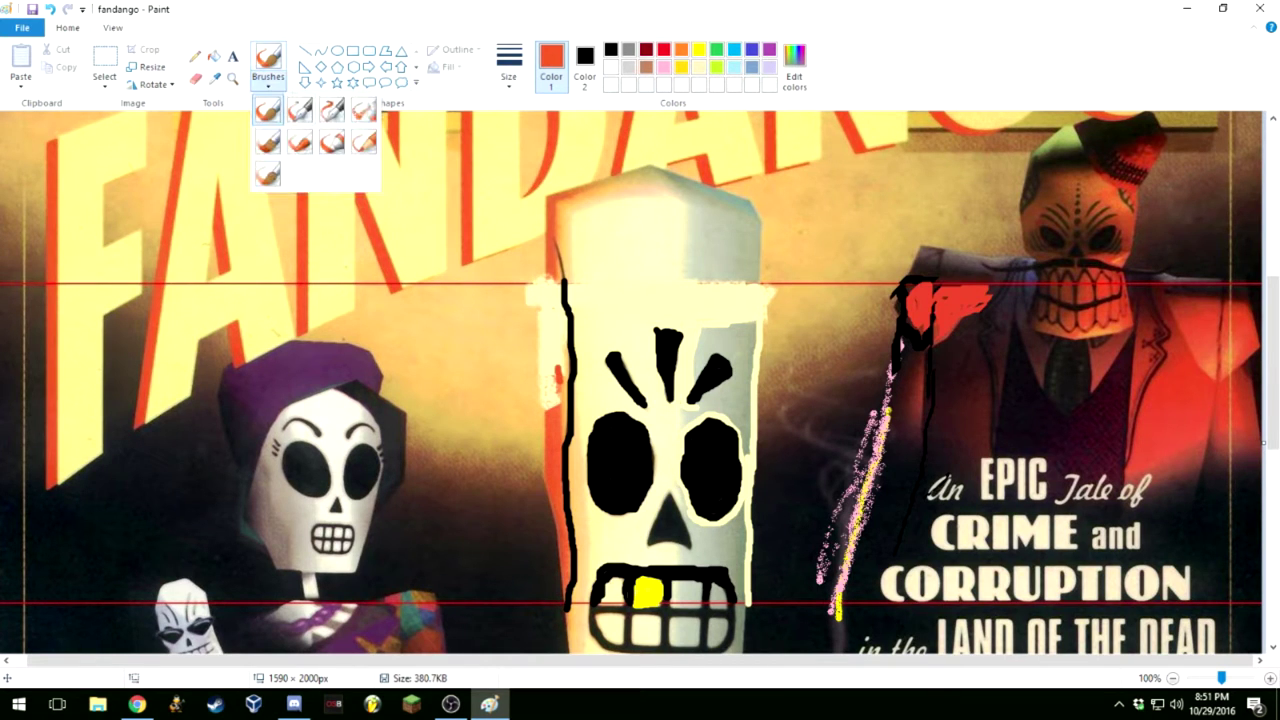
pyautogui.click(364, 110)
pyautogui.moveTo(538, 344); pyautogui.dragTo(554, 297)
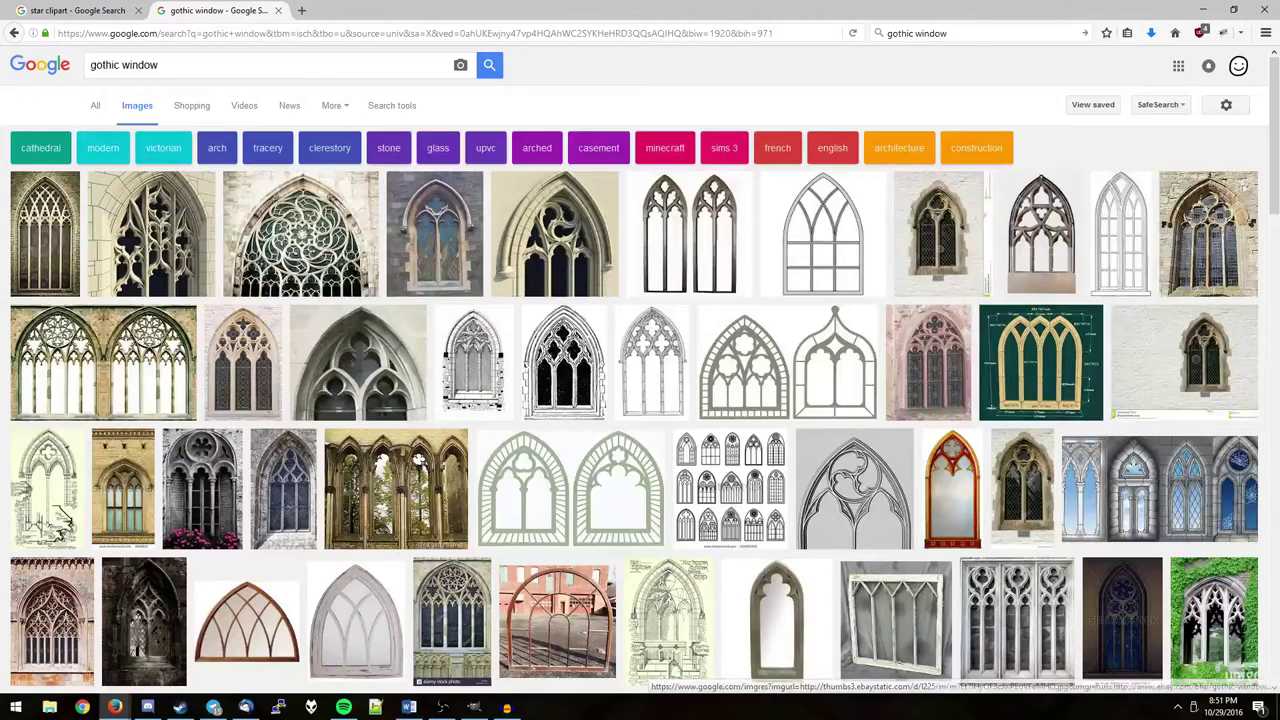
pyautogui.click(489, 709)
pyautogui.moveTo(474, 707)
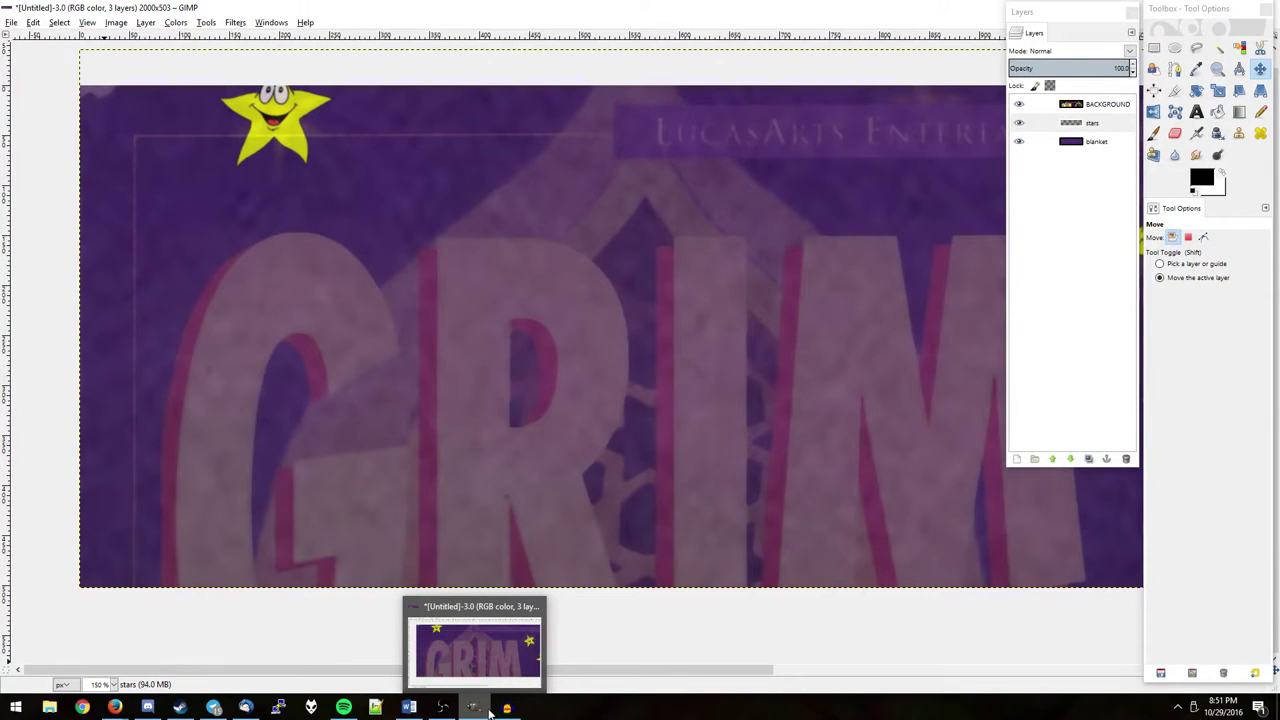
pyautogui.hscroll(3, 806, 366)
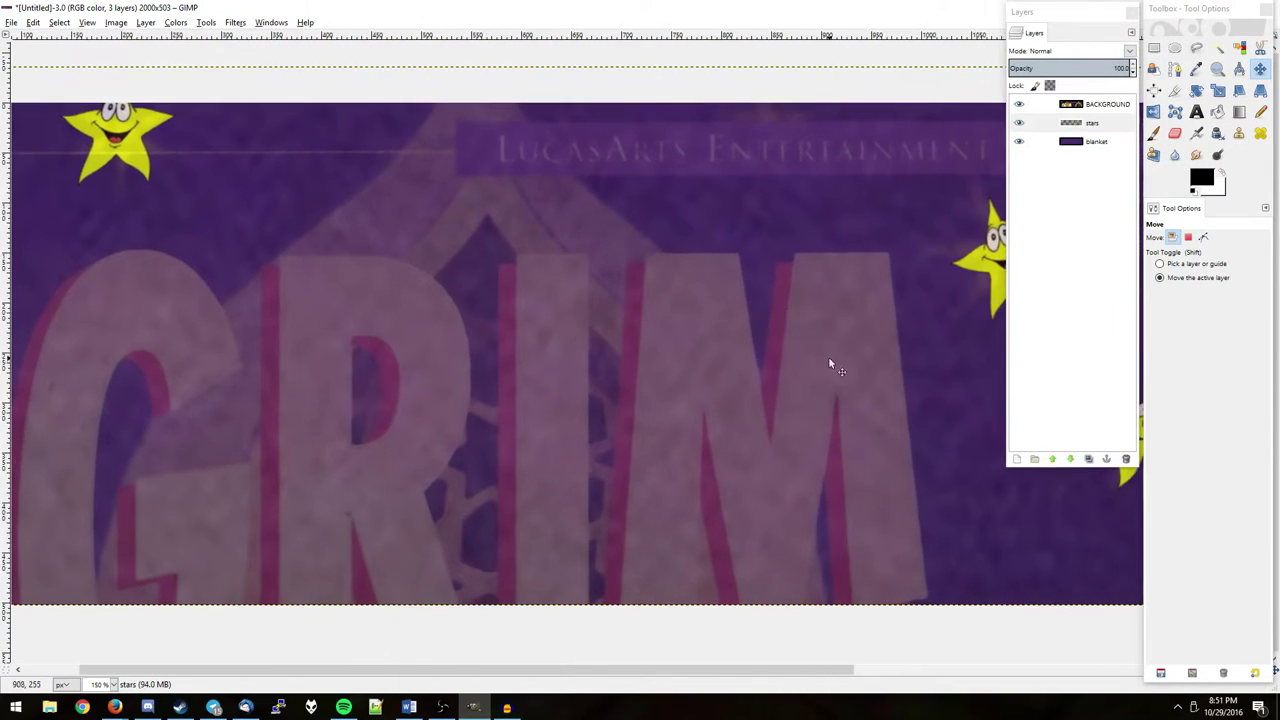
pyautogui.hscroll(5, 828, 363)
pyautogui.hscroll(-10, 189, 374)
pyautogui.hscroll(5, 94, 271)
pyautogui.hscroll(5, 94, 271)
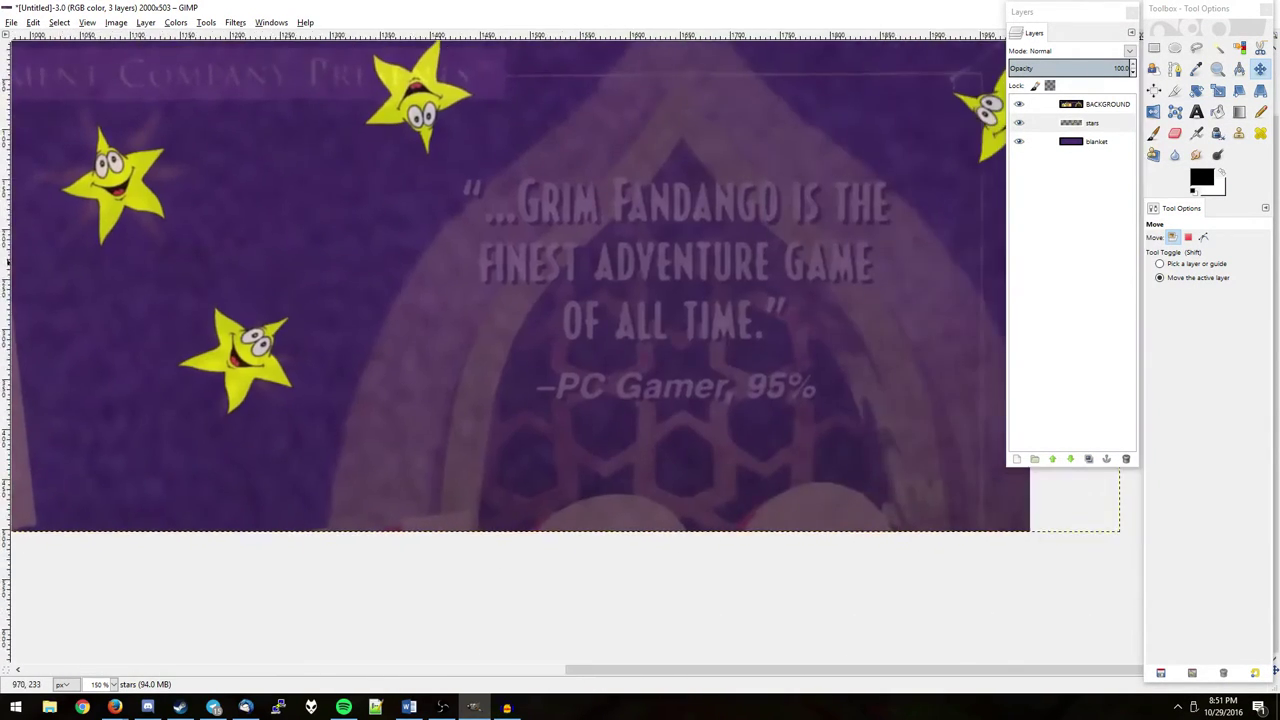
pyautogui.hscroll(5, 86, 306)
pyautogui.hscroll(-10, 663, 324)
pyautogui.hscroll(-5, 663, 324)
pyautogui.keyDown('ctrl'); pyautogui.scroll(-2, 930, 331); pyautogui.keyUp('ctrl')
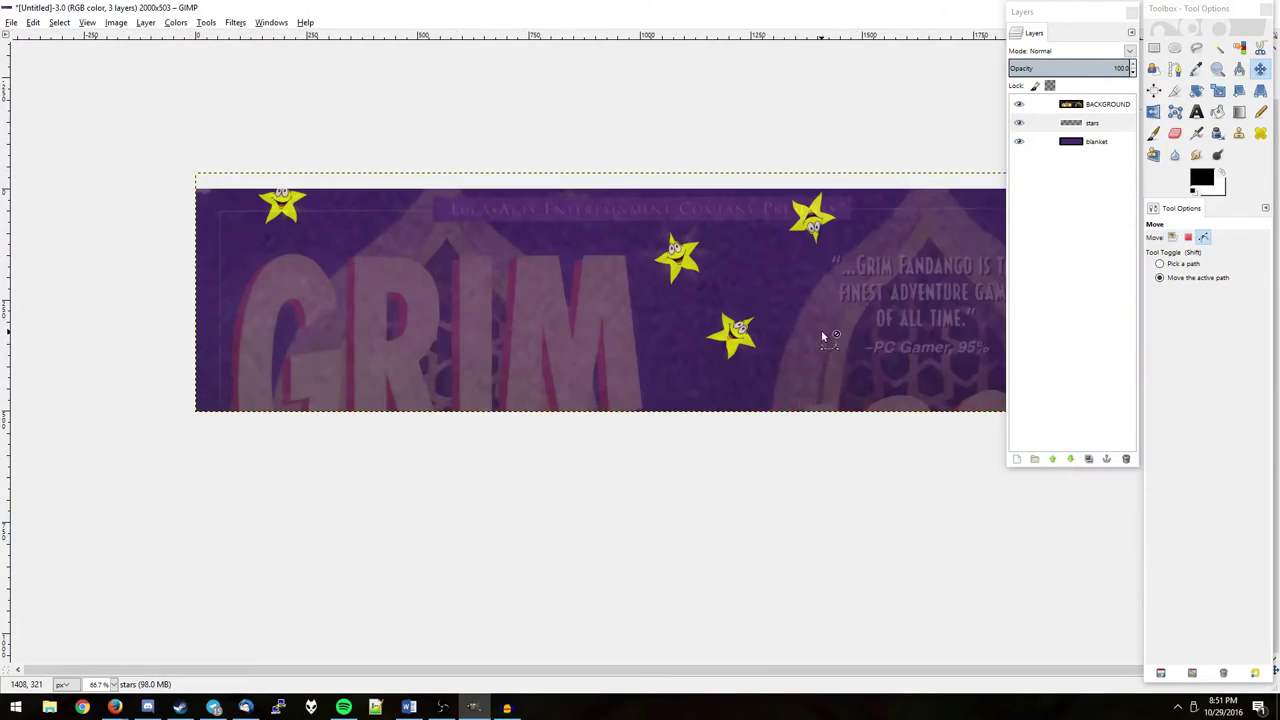
pyautogui.hscroll(5, 600, 347)
pyautogui.hscroll(-8, 439, 326)
pyautogui.hscroll(-3, 669, 334)
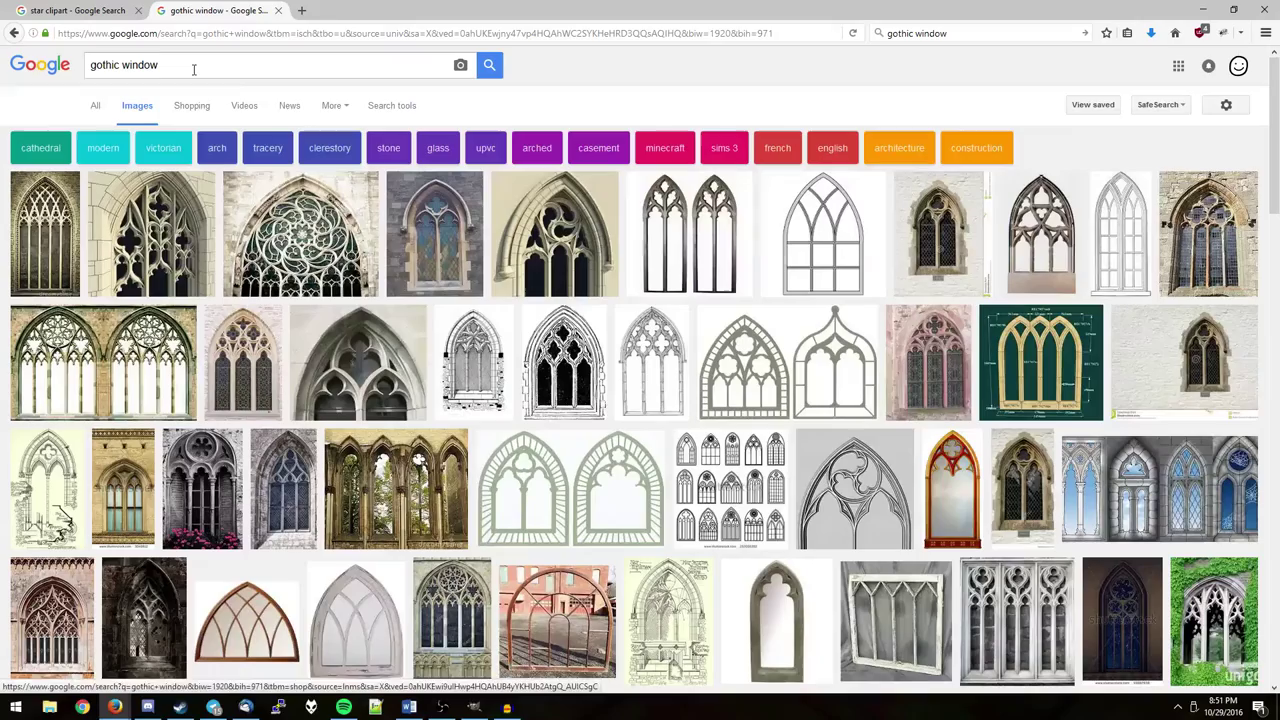
# Scroll through the gothic window results, then choose Paint's Magnifier and Color picker tools
pyautogui.click(274, 64)
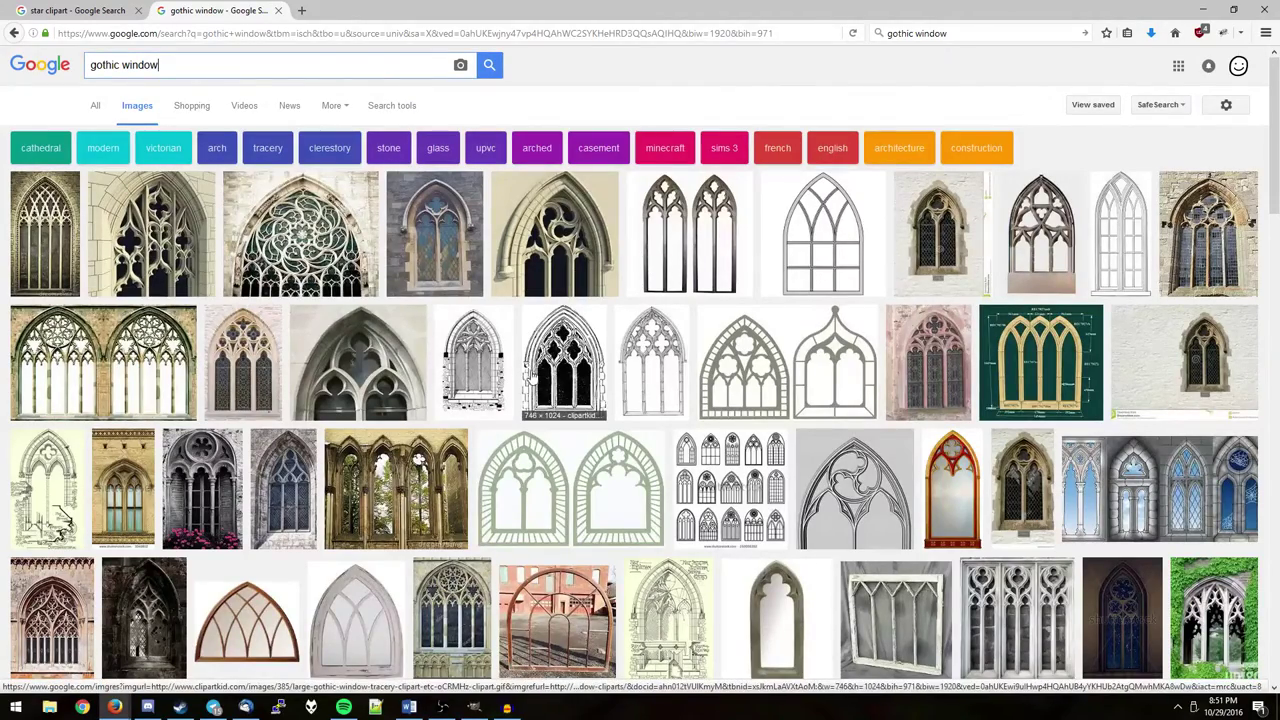
pyautogui.scroll(-2, 563, 358)
pyautogui.scroll(-3, 600, 348)
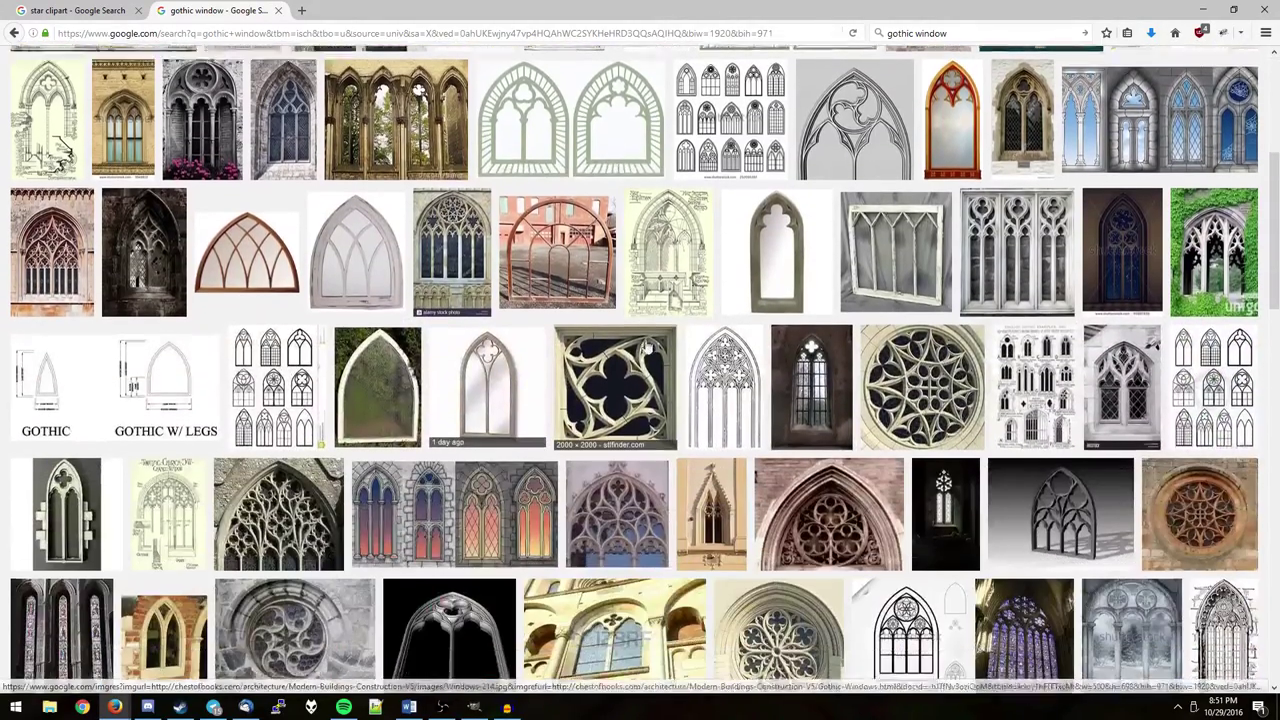
pyautogui.scroll(5, 609, 343)
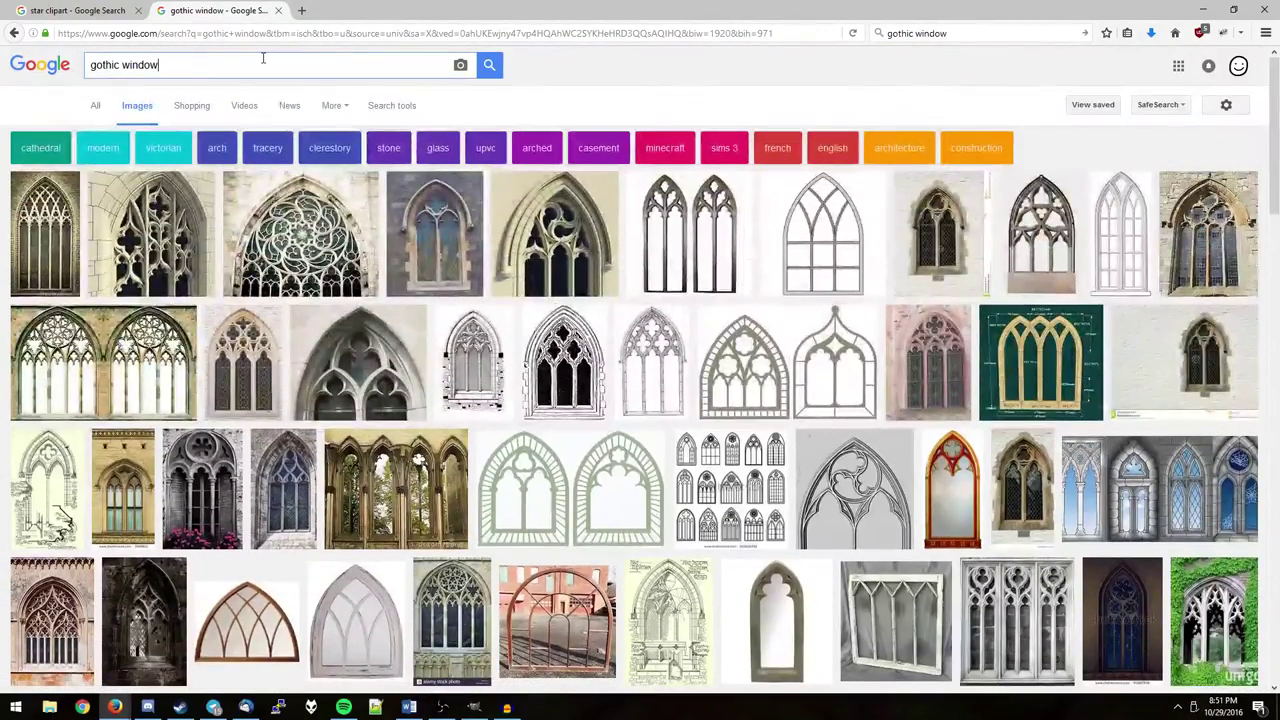
pyautogui.write('c')
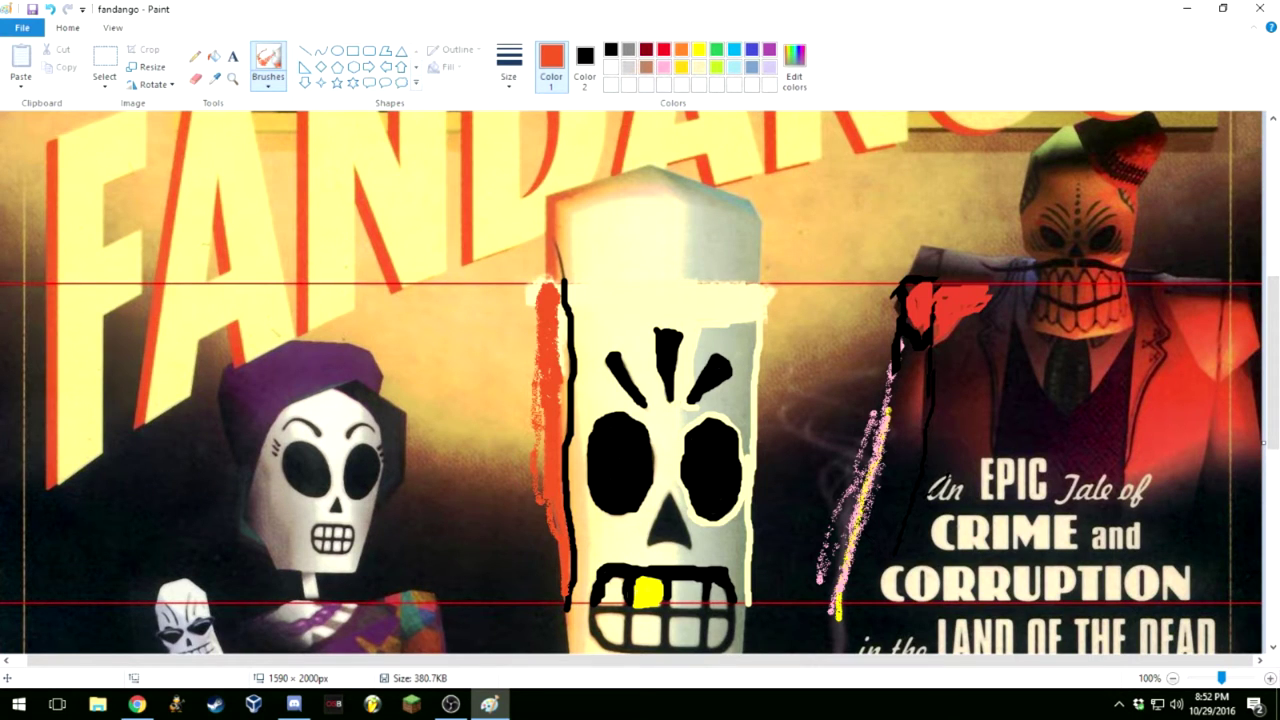
pyautogui.click(232, 78)
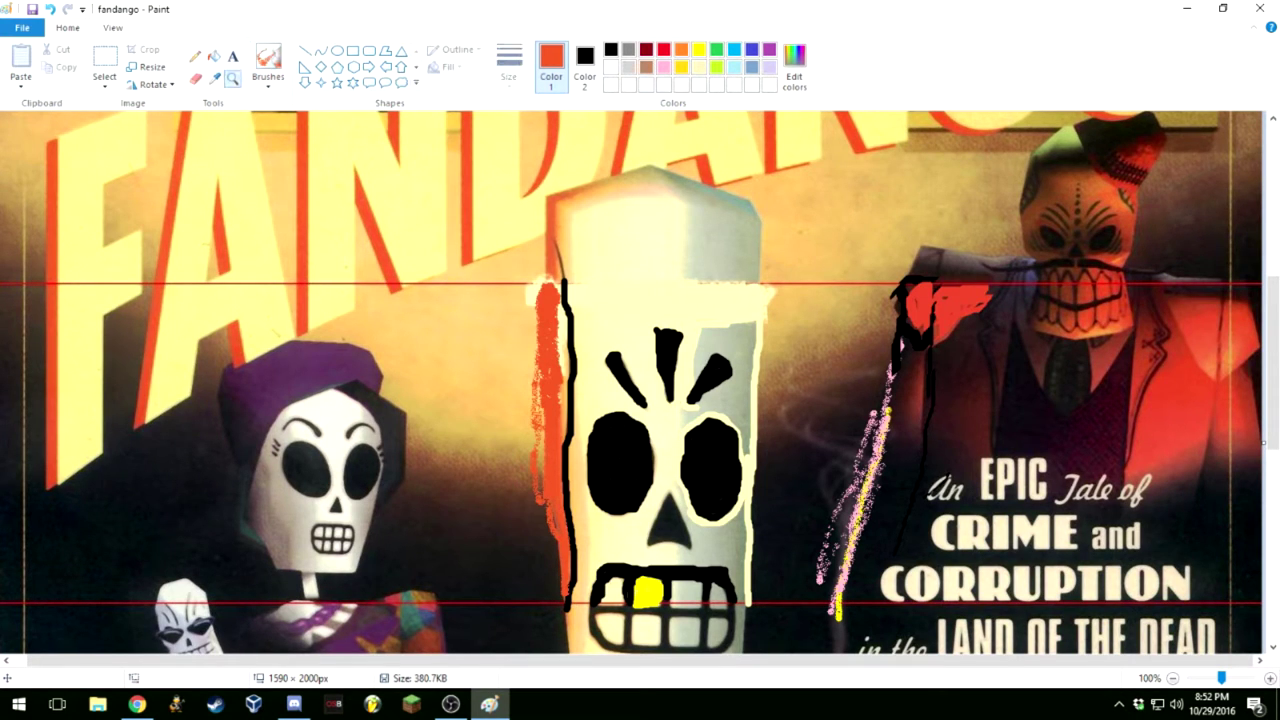
pyautogui.click(213, 78)
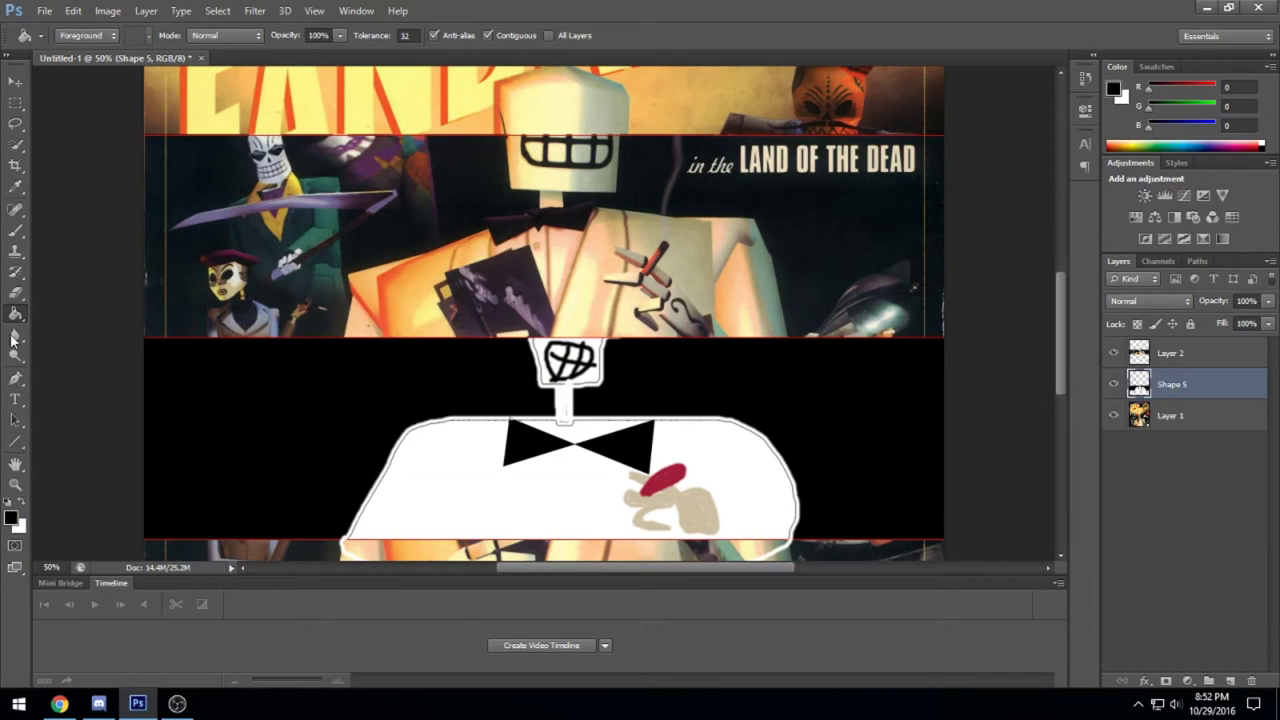
# Eyedropper the dark red (163, 32, 59) from the jacket's red shape as the foreground colour
pyautogui.click(19, 234)
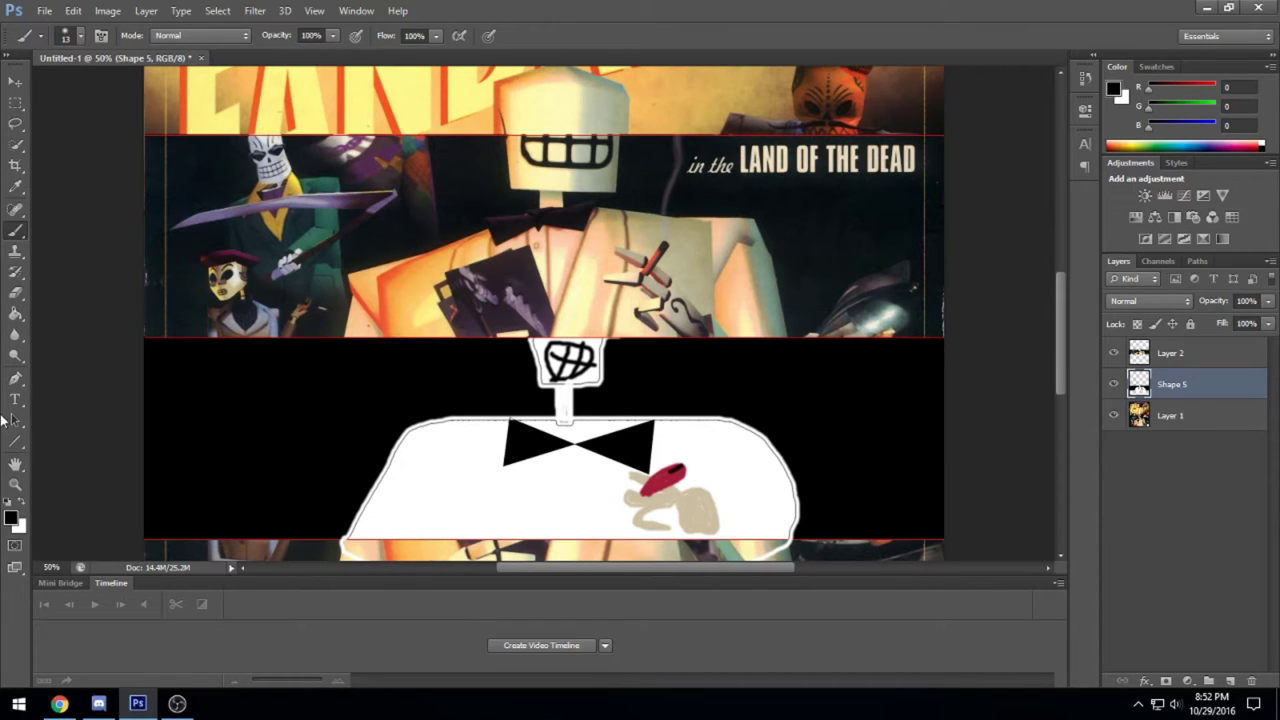
pyautogui.click(15, 187)
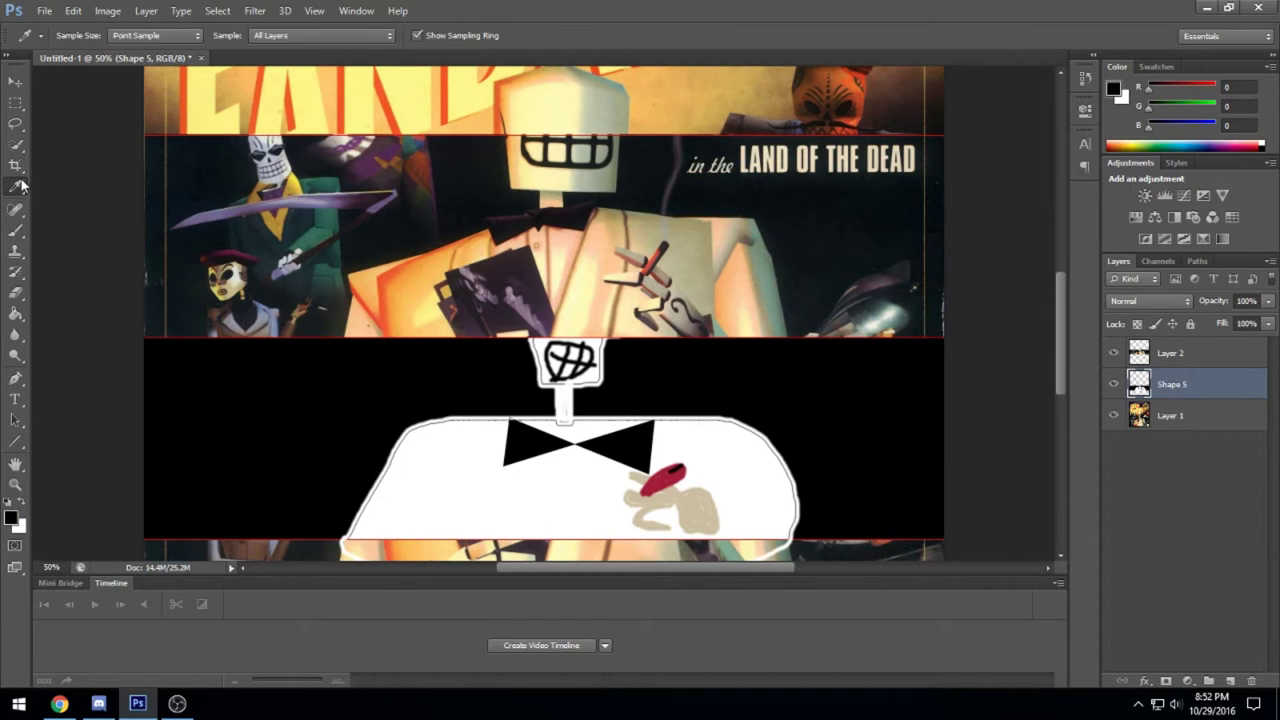
pyautogui.click(670, 478)
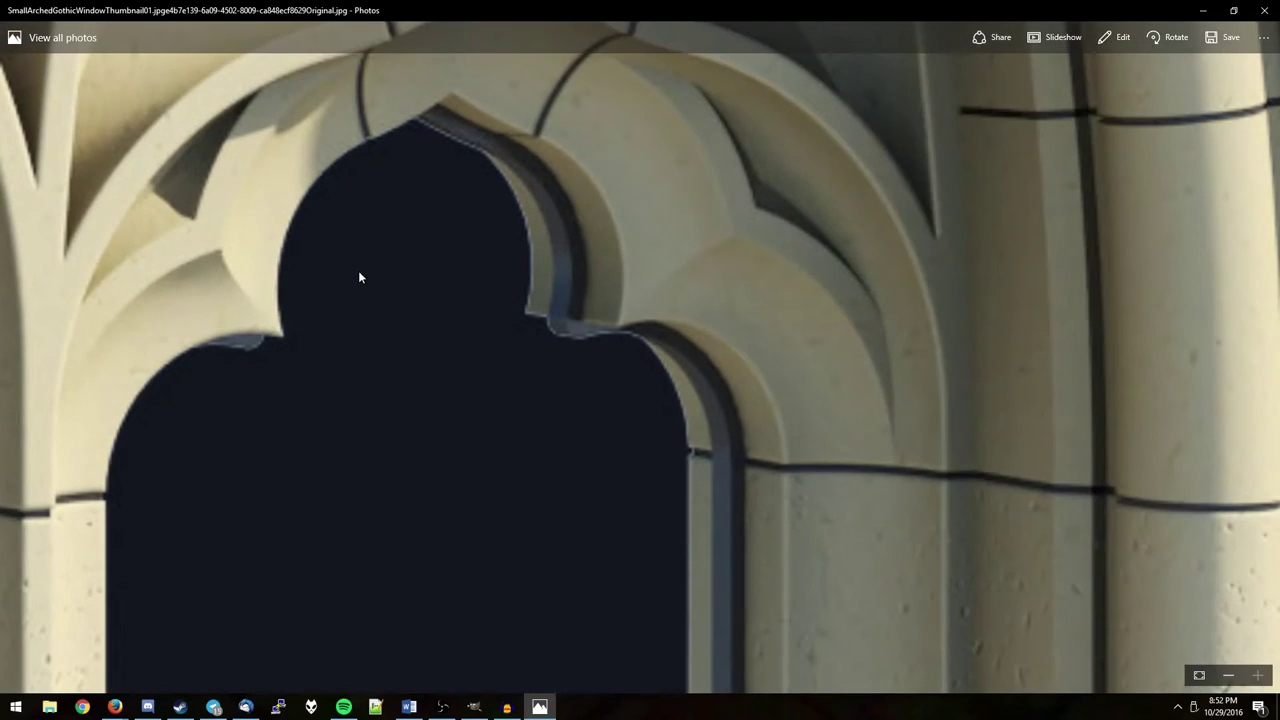
# Fit the gothic arched window picture to the viewer, check its File info, then close Photos
pyautogui.doubleClick(358, 270)
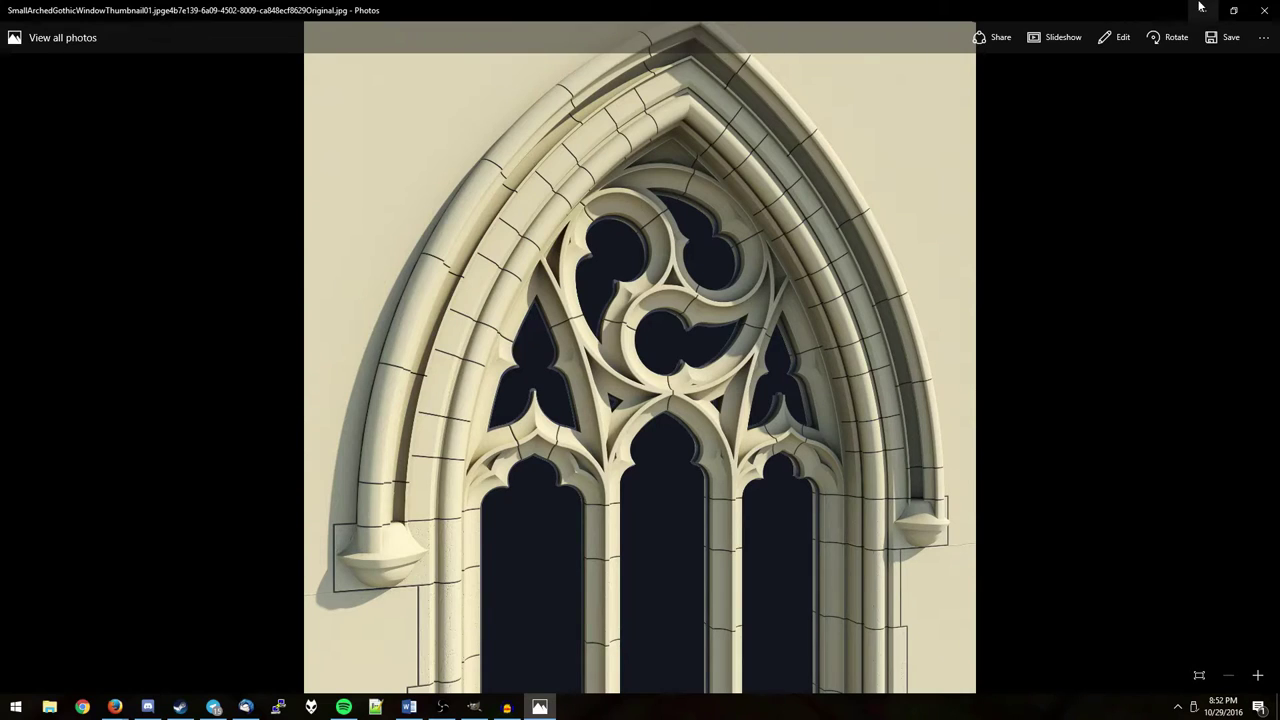
pyautogui.click(1264, 37)
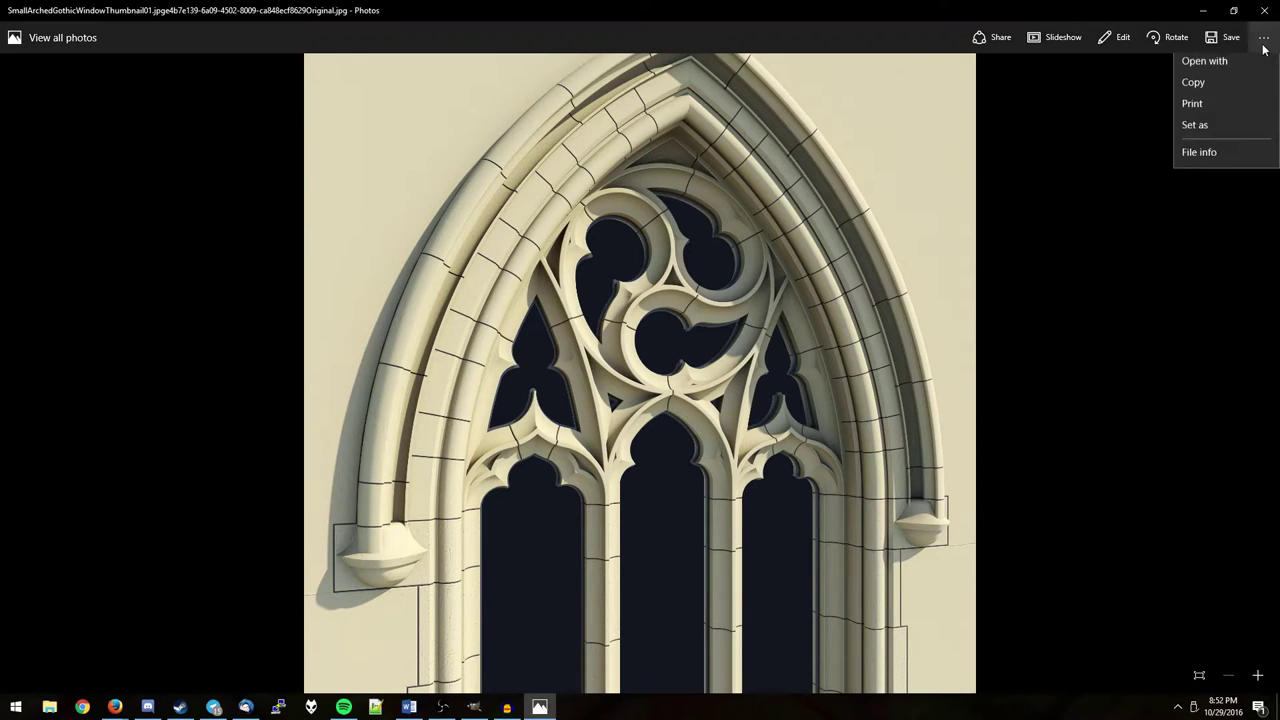
pyautogui.click(1200, 160)
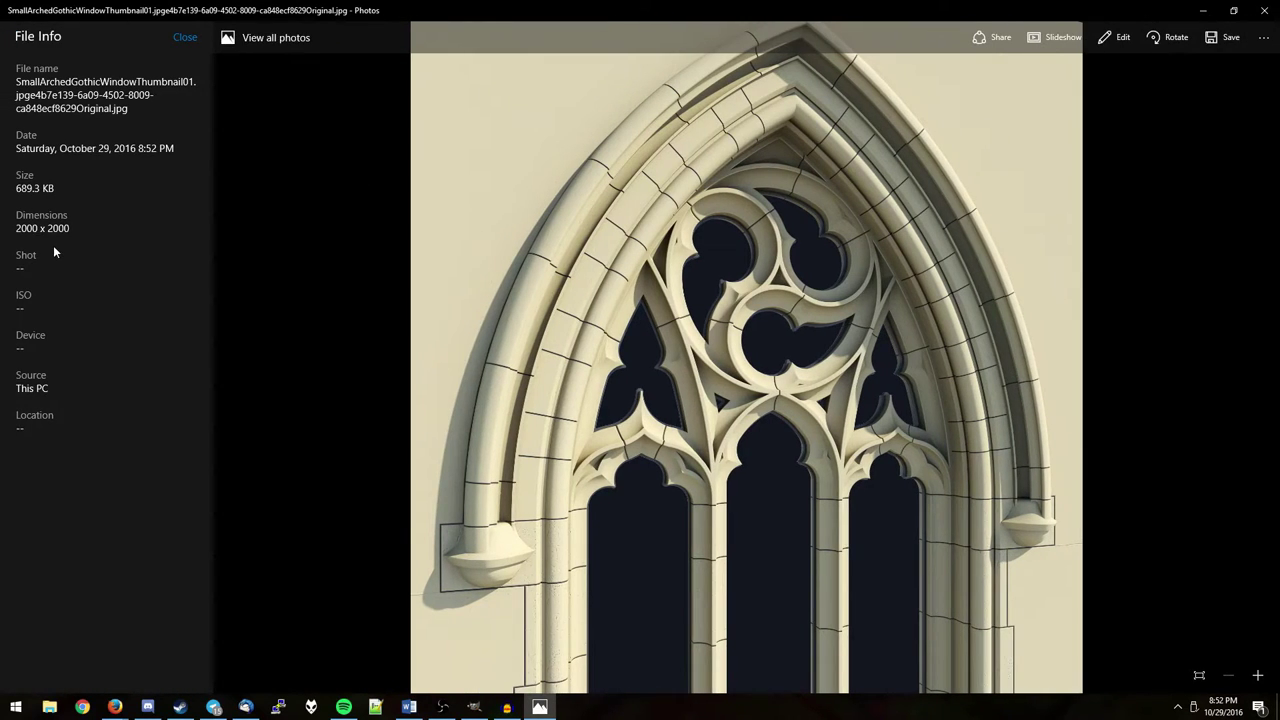
pyautogui.click(184, 38)
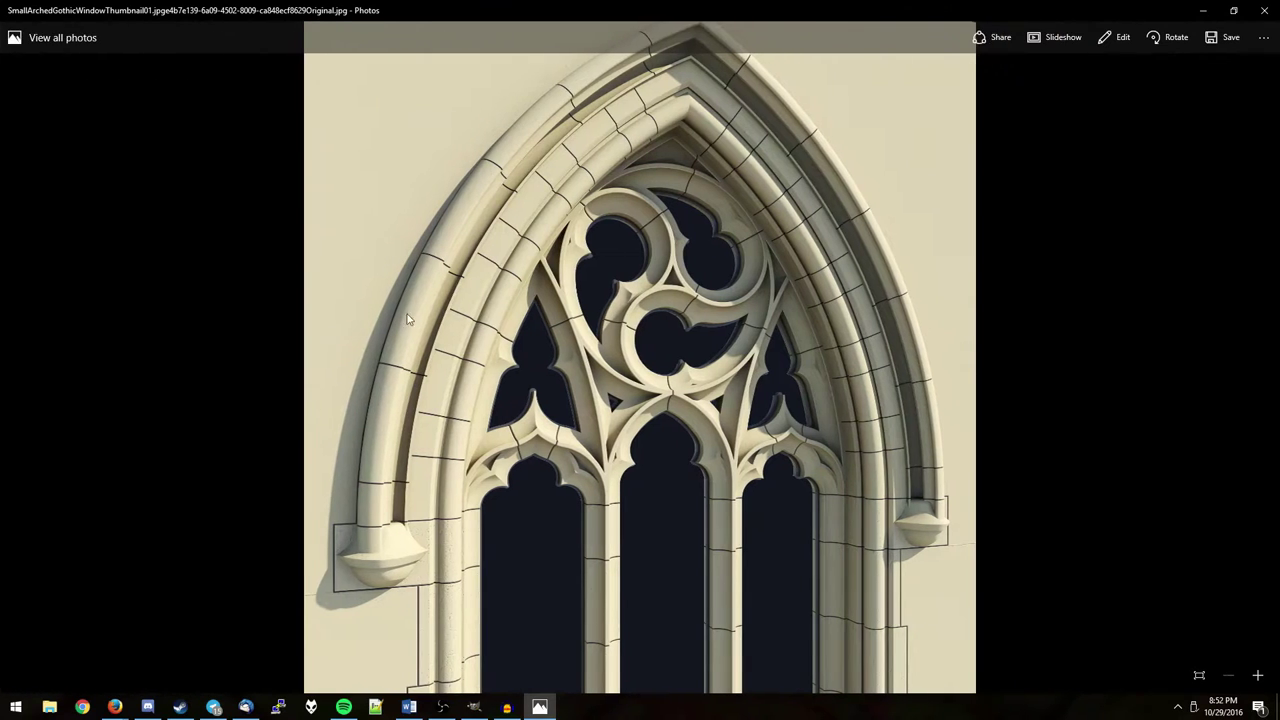
pyautogui.click(1270, 9)
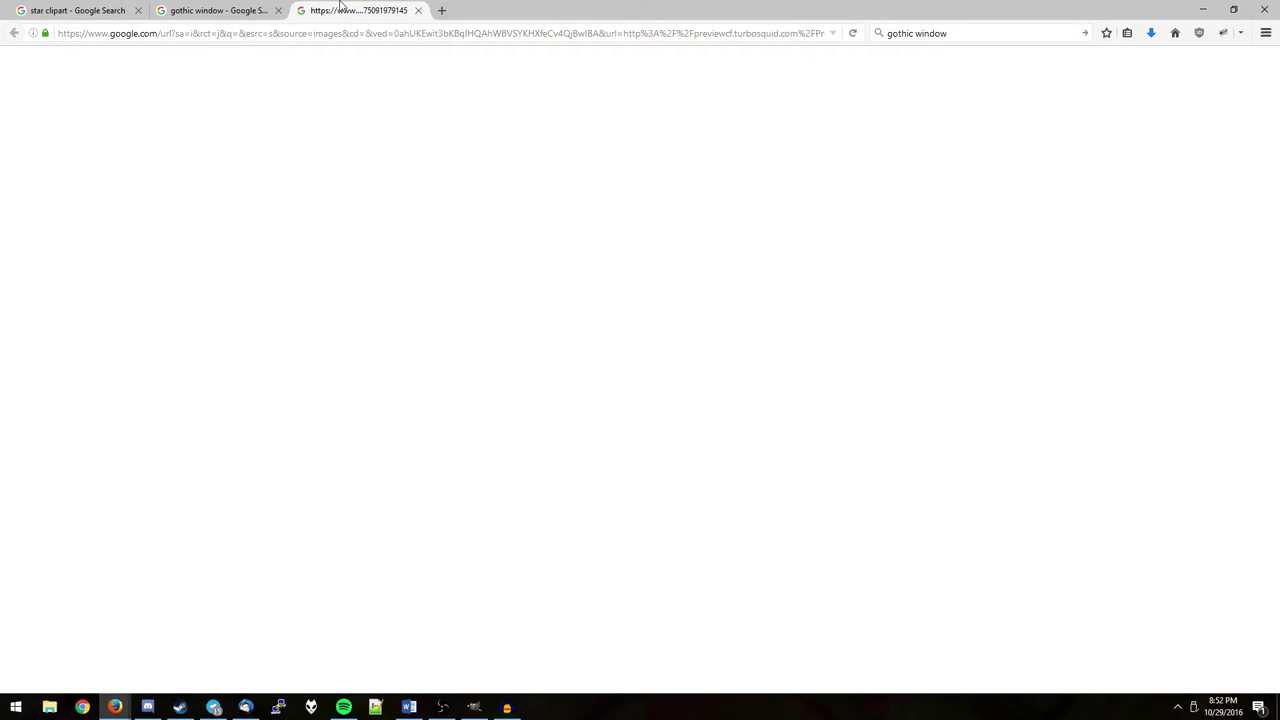
# Close the blank redirect tab and scroll through the gothic window image results
pyautogui.middleClick(340, 5)
pyautogui.scroll(3, 320, 300)
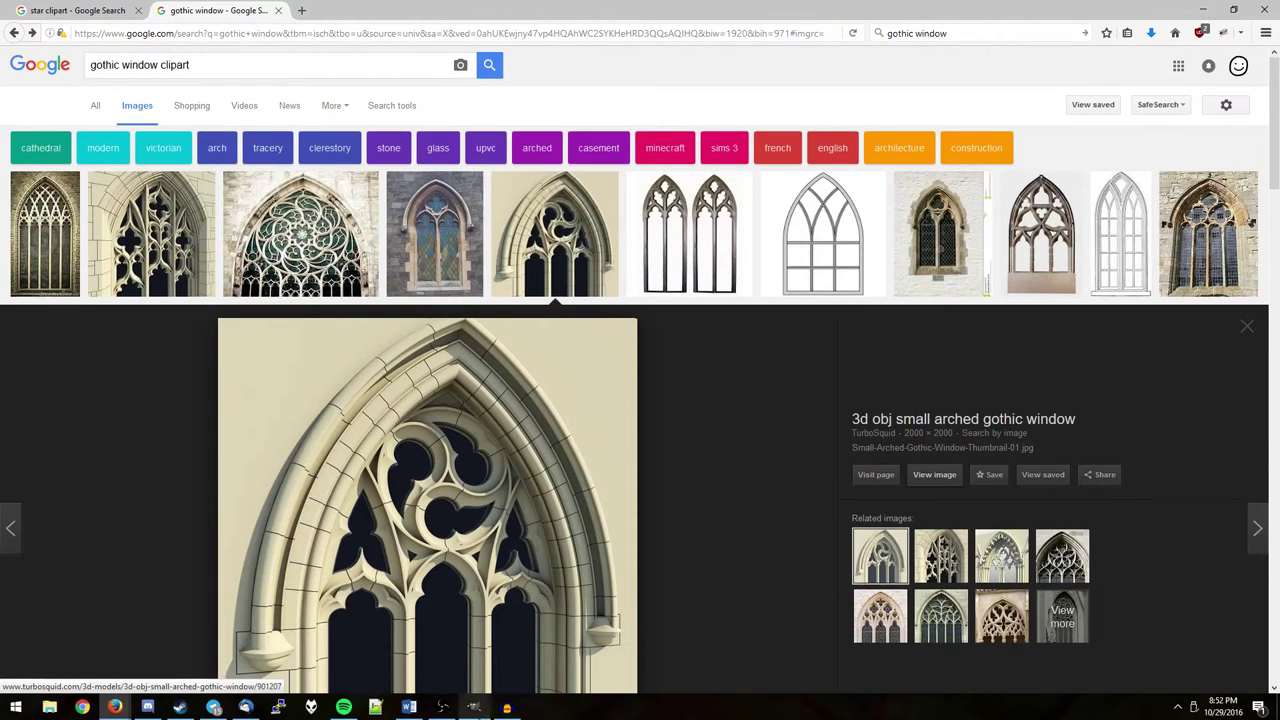
pyautogui.scroll(-3, 463, 680)
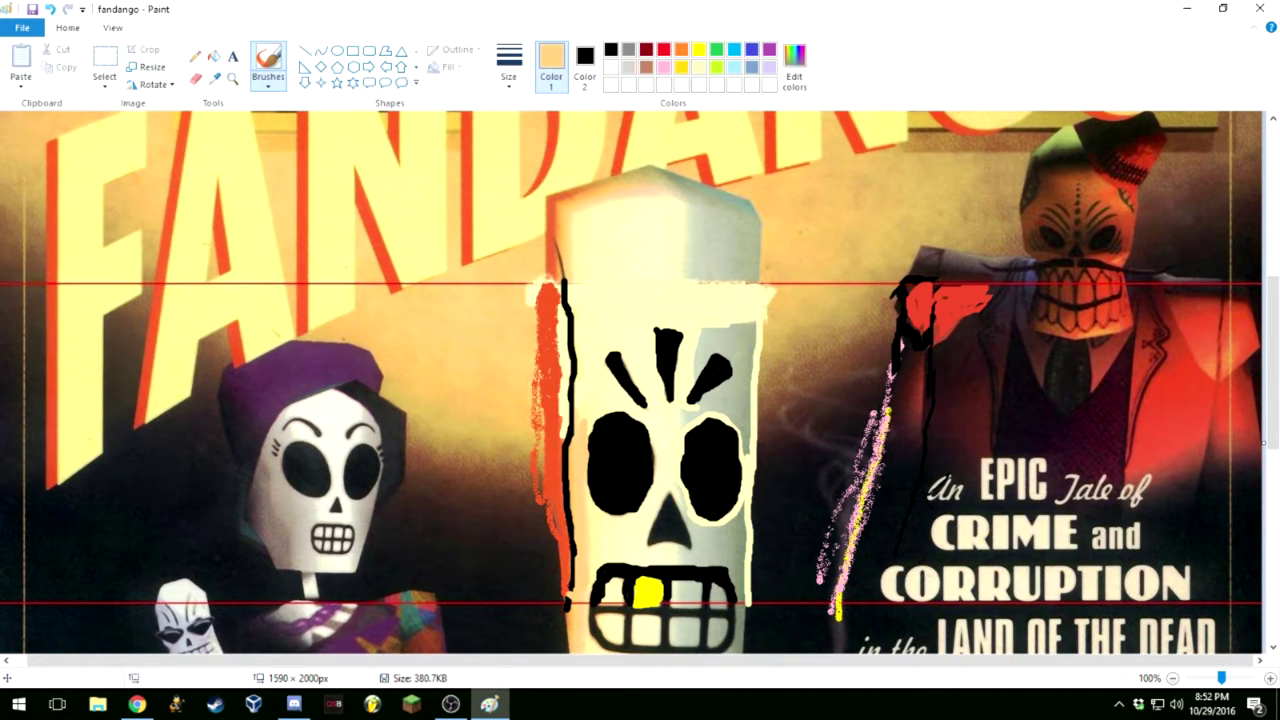
# Close the window picture in Paint without saving, and paint cream between CREATOR and OF
pyautogui.click(584, 68)
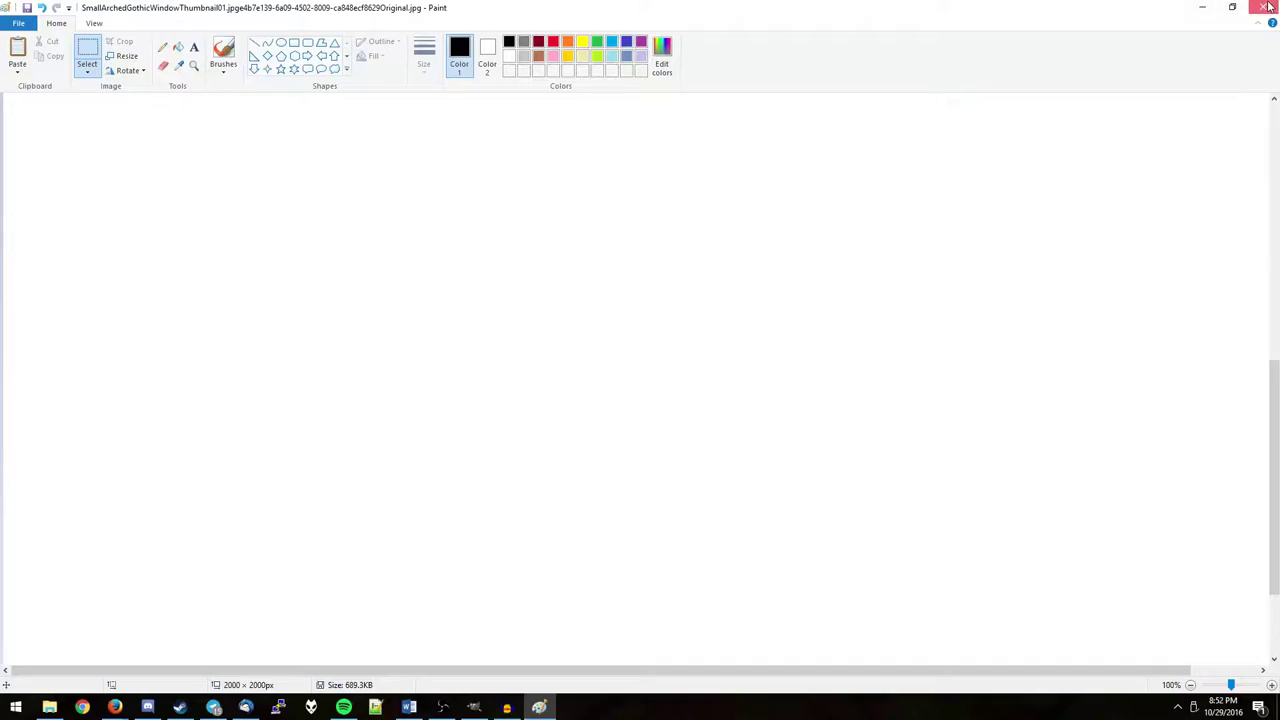
pyautogui.hotkey('alt', 'F4')
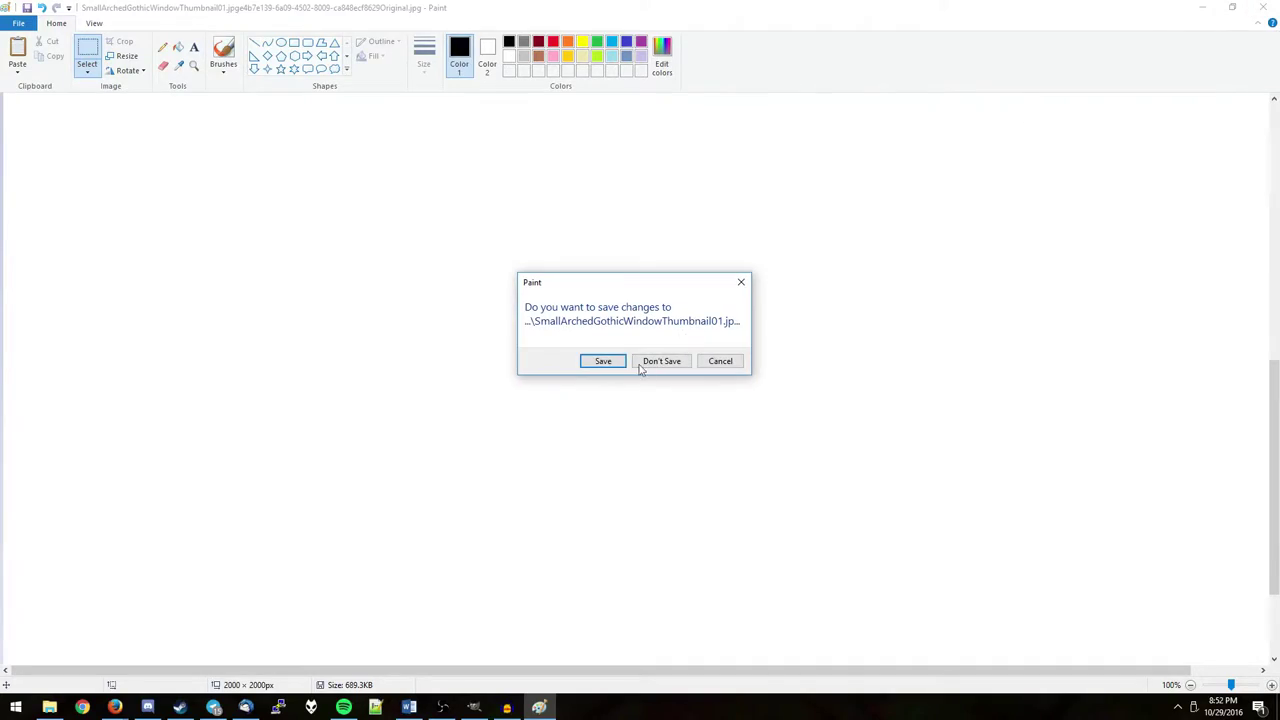
pyautogui.click(664, 361)
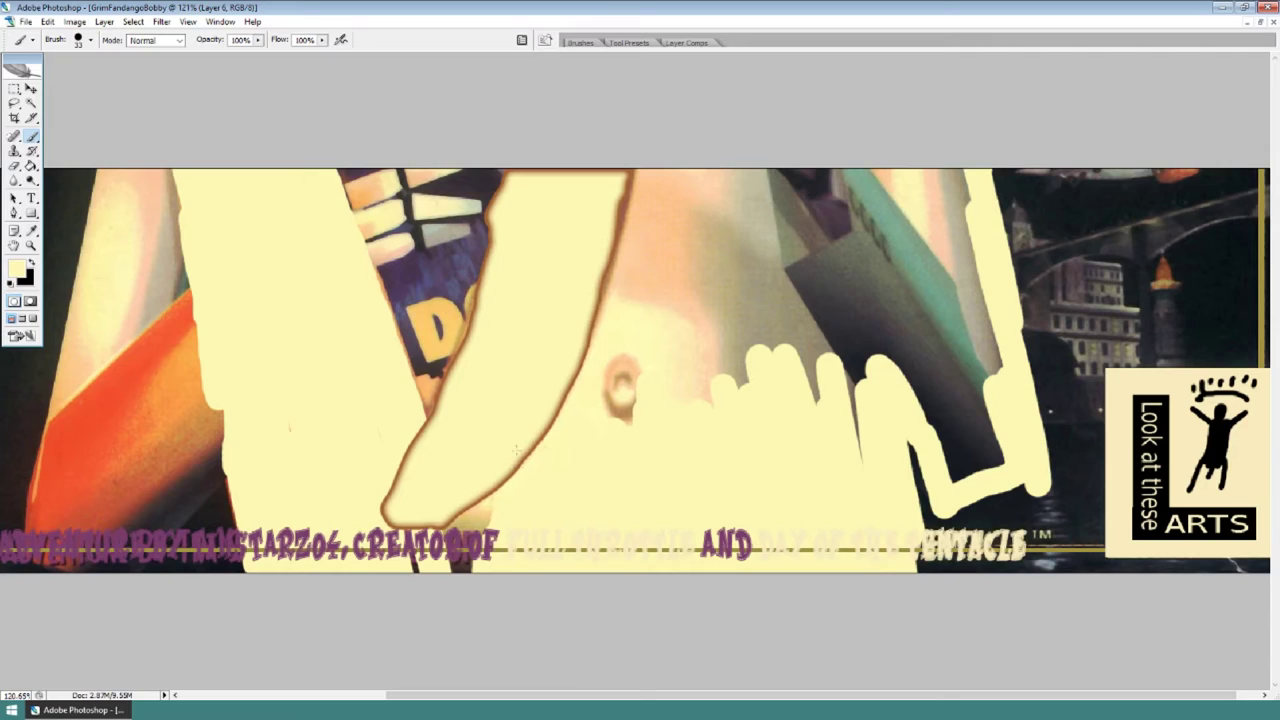
pyautogui.moveTo(482, 502)
pyautogui.mouseDown()
pyautogui.moveTo(468, 572)
pyautogui.moveTo(472, 521)
pyautogui.mouseUp()
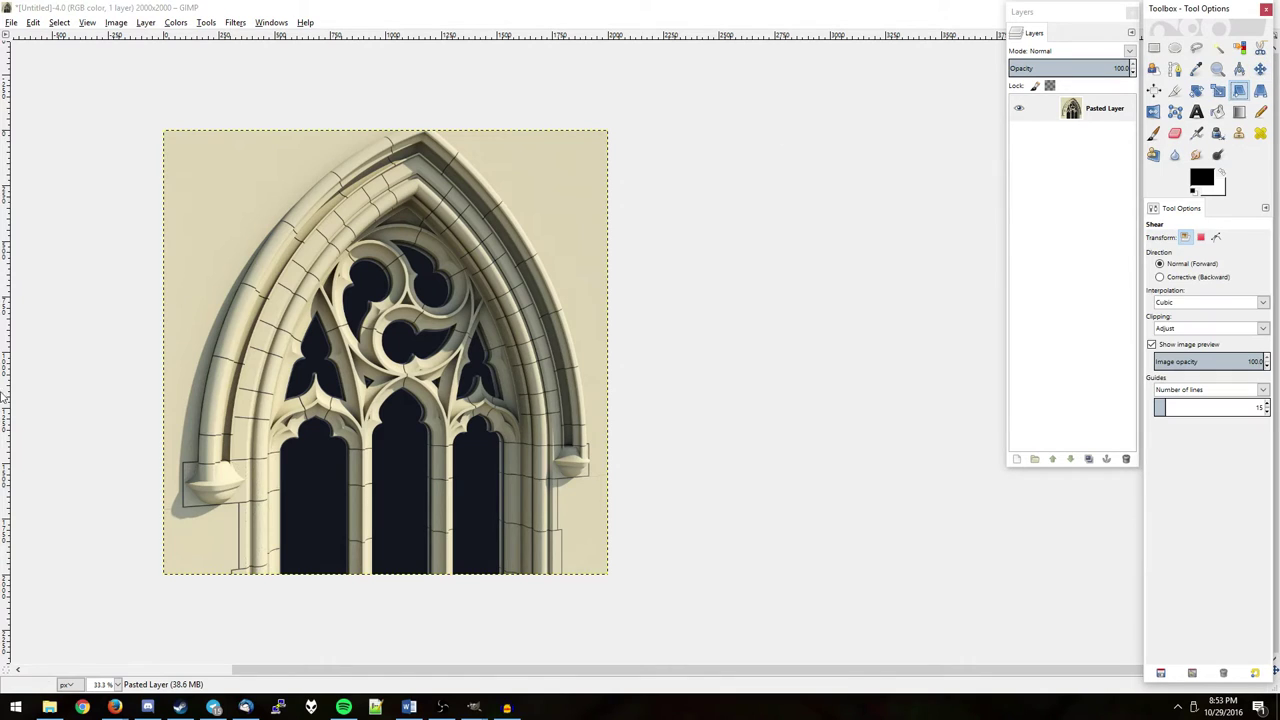
# Perspective-transform the gothic window image so its left side narrows
pyautogui.click(1260, 92)
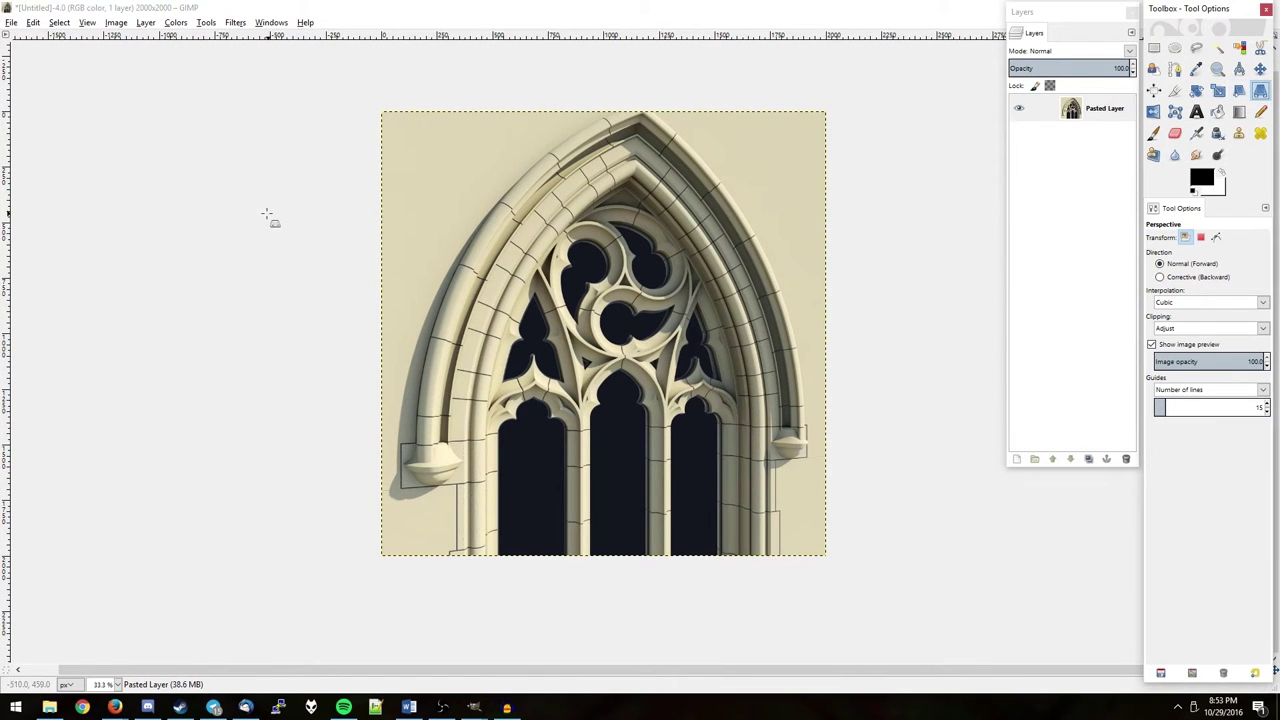
pyautogui.click(432, 161)
pyautogui.press('Tab')
pyautogui.moveTo(432, 161); pyautogui.dragTo(500, 150)
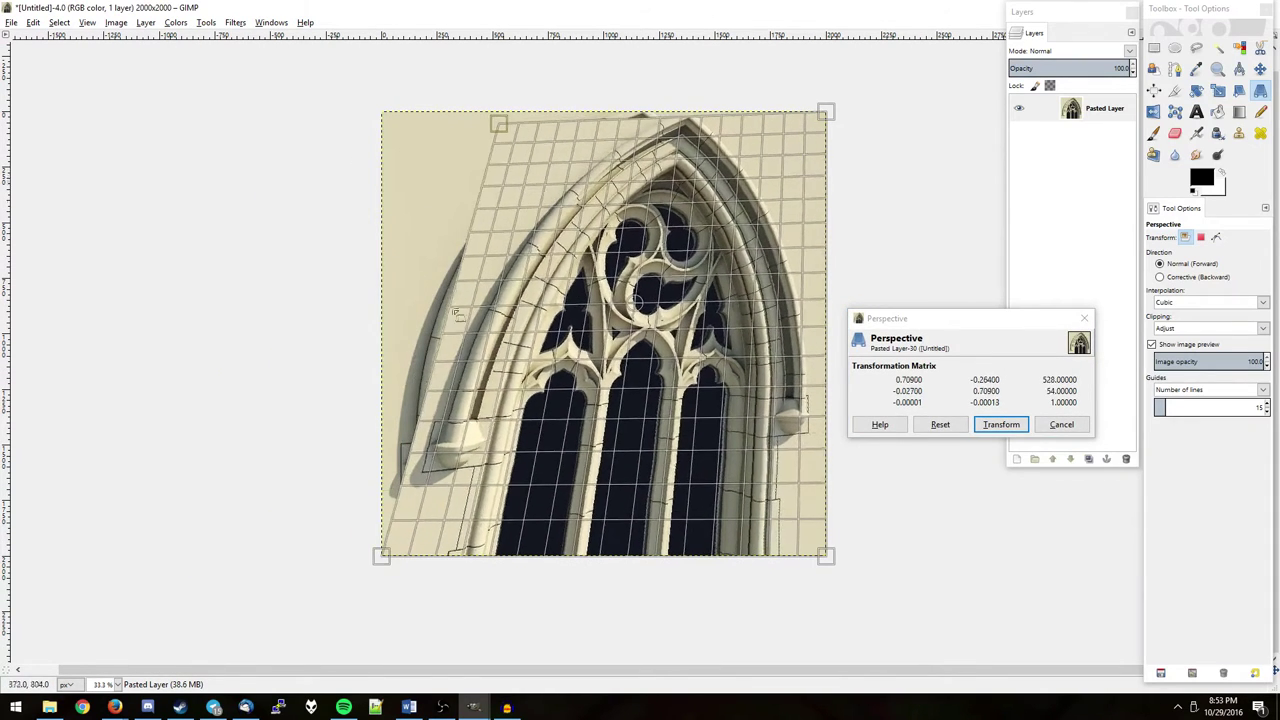
pyautogui.press('Return')
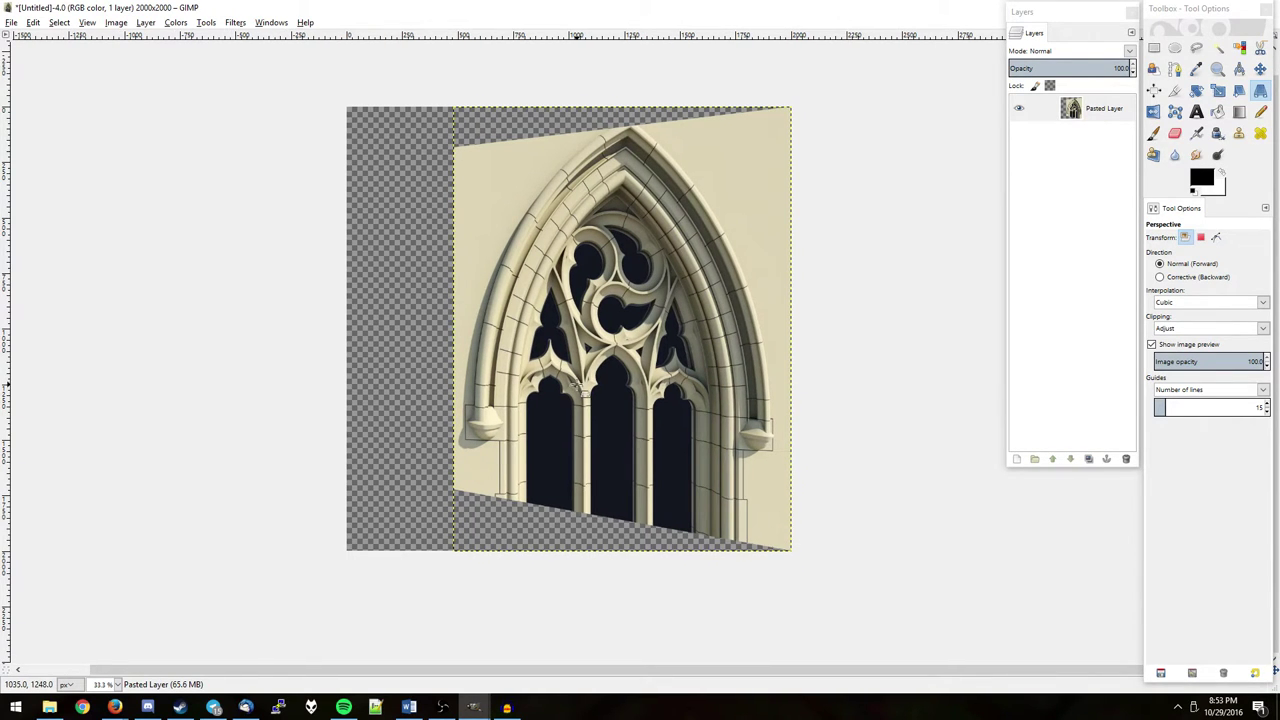
# Sample the beige wall colour with the Color Picker
pyautogui.keyDown('ctrl'); pyautogui.scroll(1, 578, 386); pyautogui.keyUp('ctrl')
pyautogui.press('o')
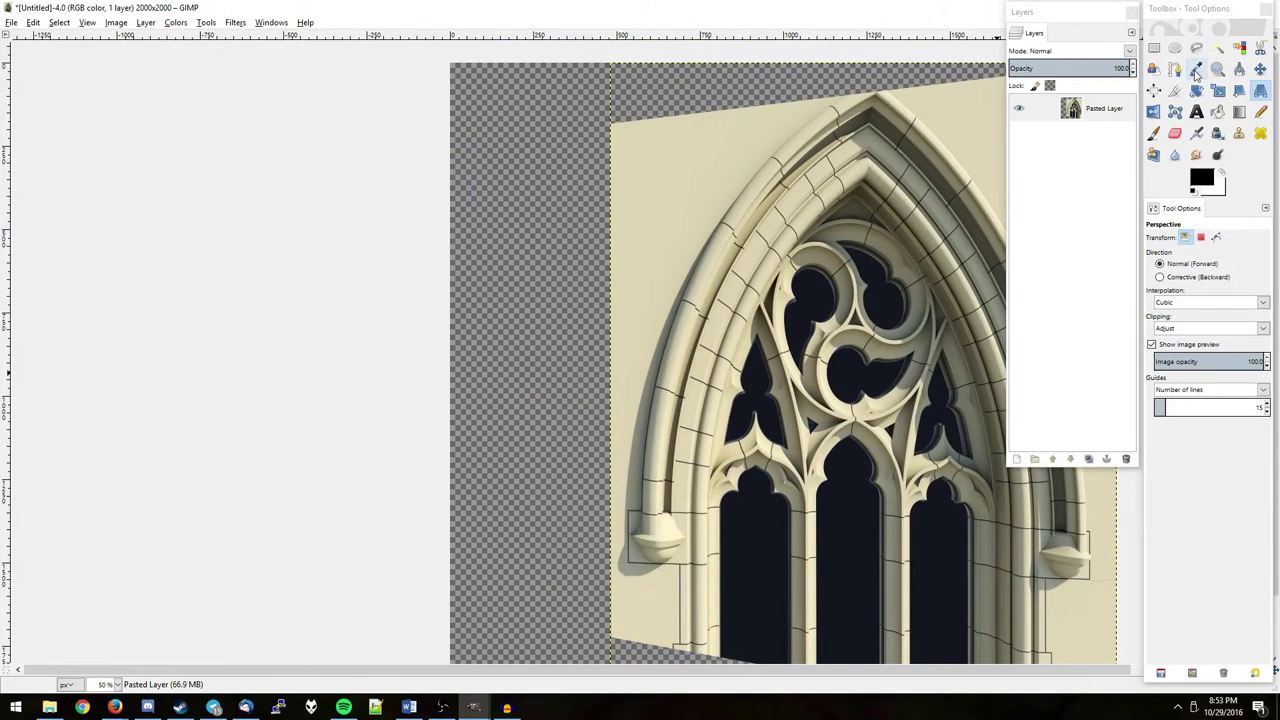
pyautogui.scroll(-5, 716, 443)
pyautogui.hscroll(-4, 716, 443)
pyautogui.click(820, 402)
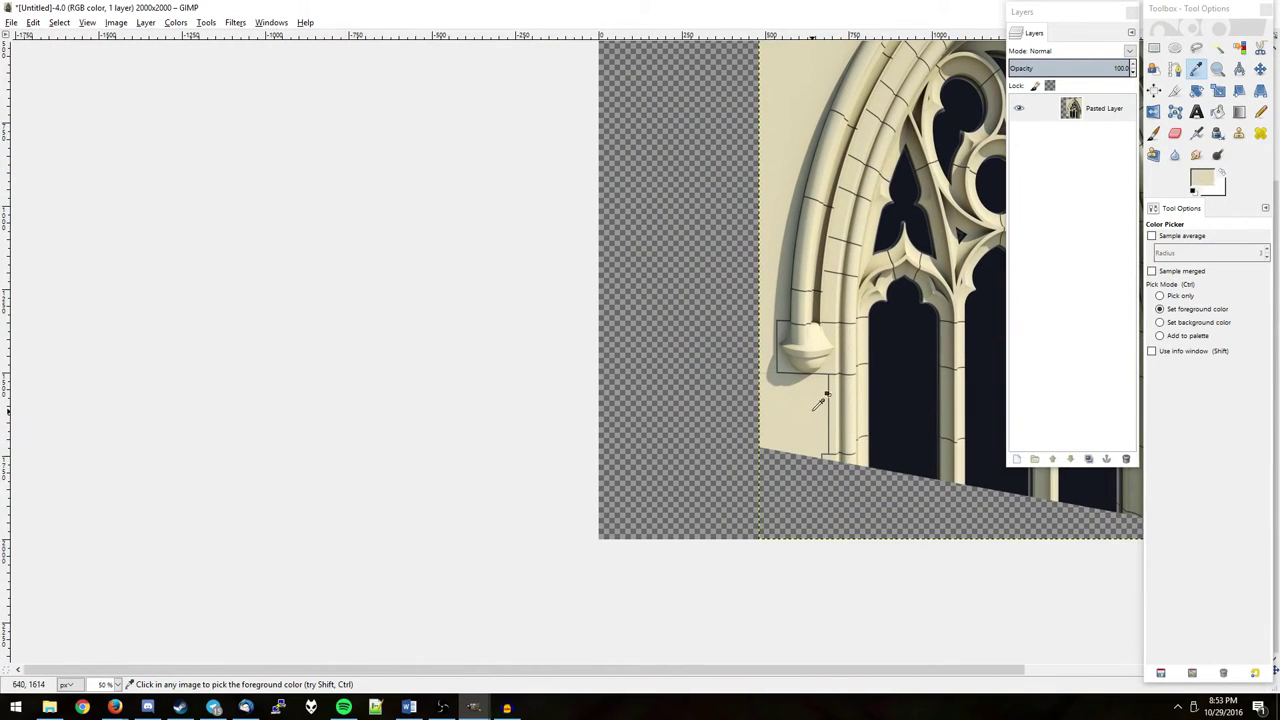
# Try a Fuzzy Select of the empty area below the left corbel, then clear the selection
pyautogui.press('2')
pyautogui.press('u')
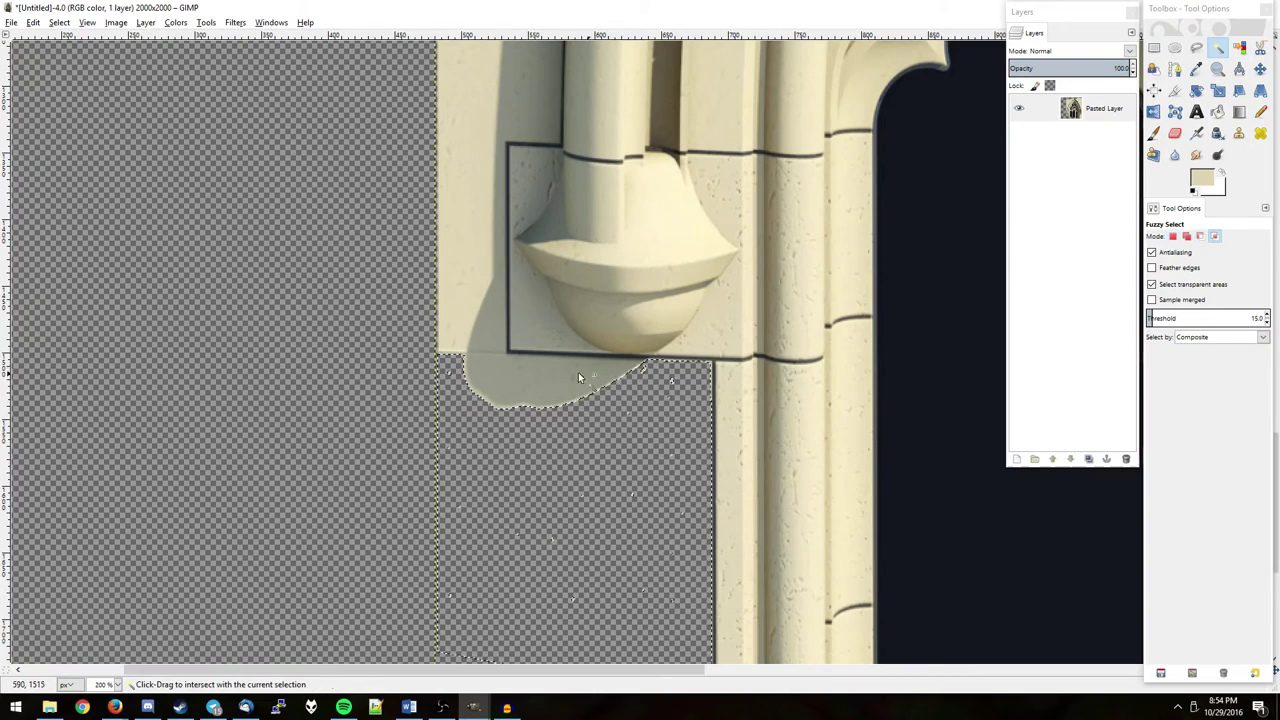
pyautogui.scroll(-3, 540, 420)
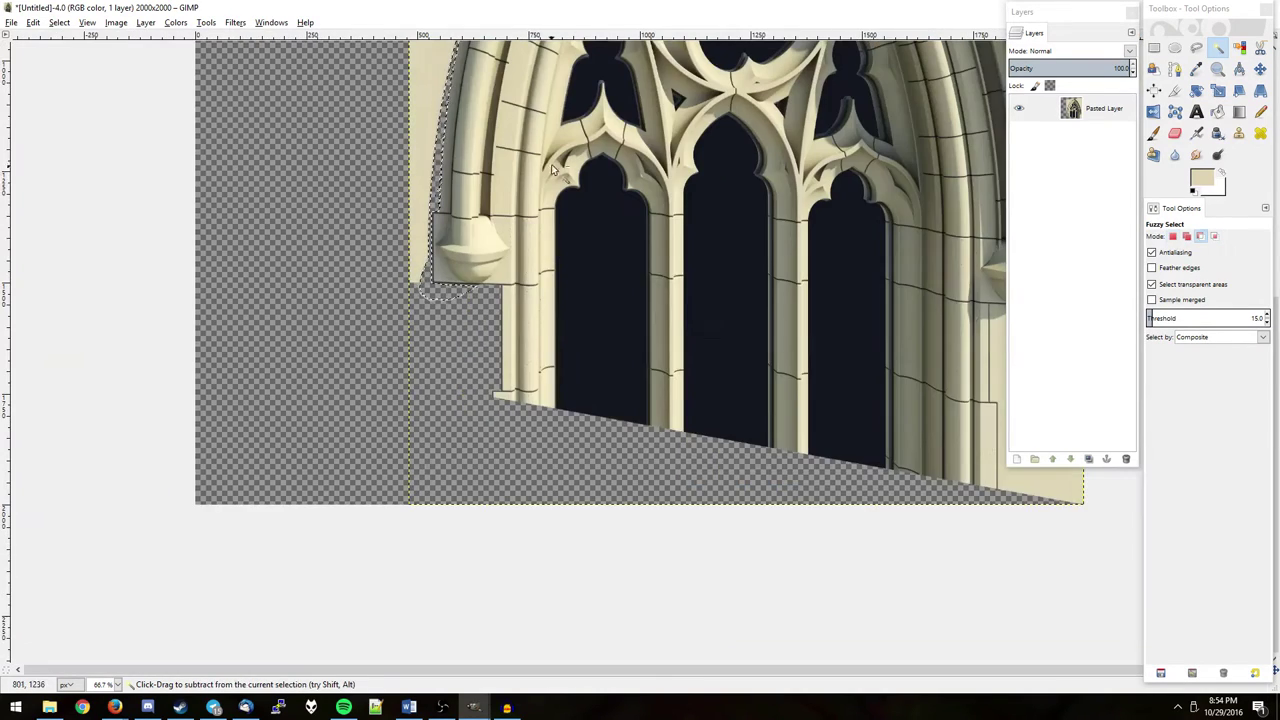
pyautogui.hotkey('ctrl', 'shift', 'a')
pyautogui.hscroll(2, 517, 268)
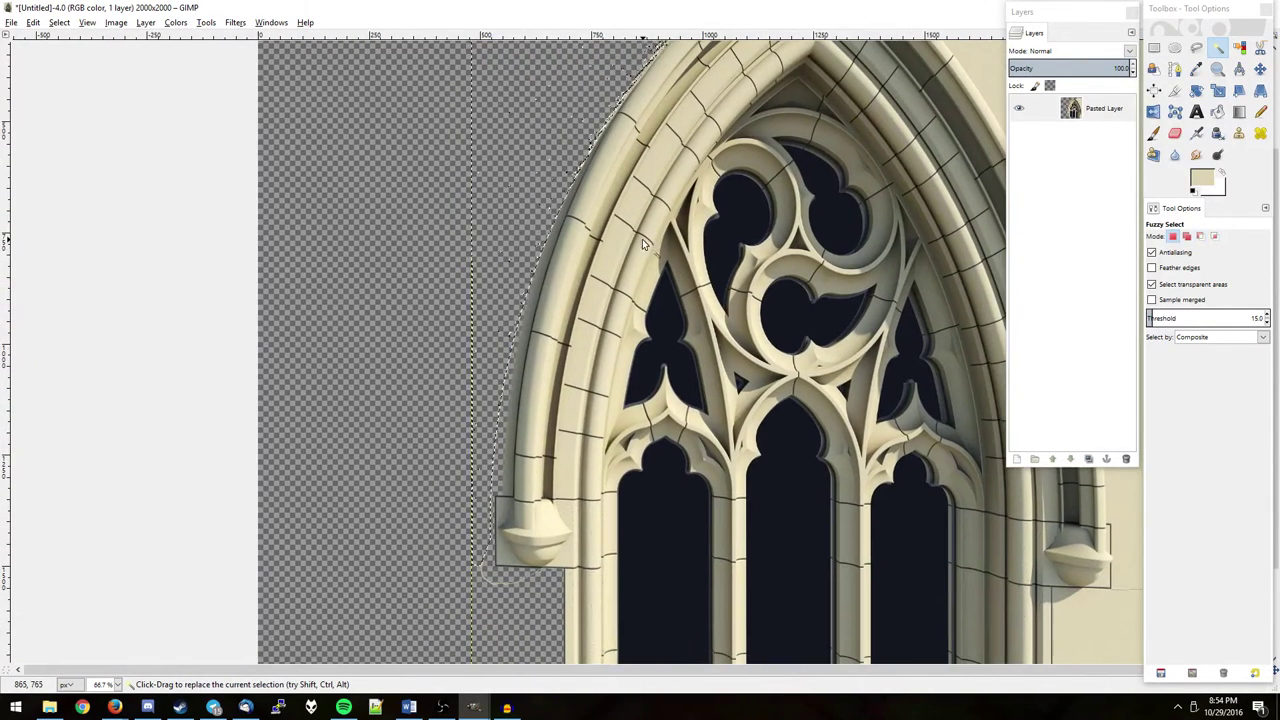
pyautogui.hscroll(2, 517, 268)
pyautogui.hscroll(2, 517, 268)
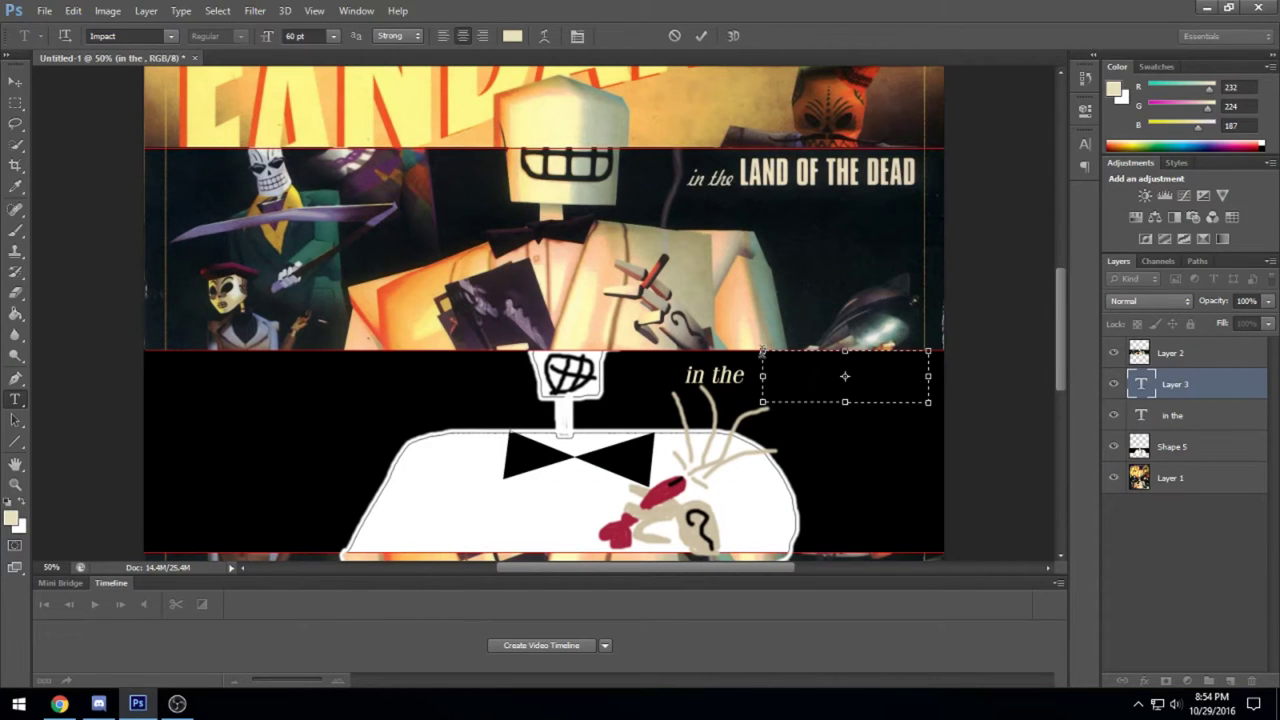
# Type LAND OF THE DAD into the text box beside 'in the' and commit it
pyautogui.moveTo(762, 353); pyautogui.dragTo(769, 361)
pyautogui.write('LAND ')
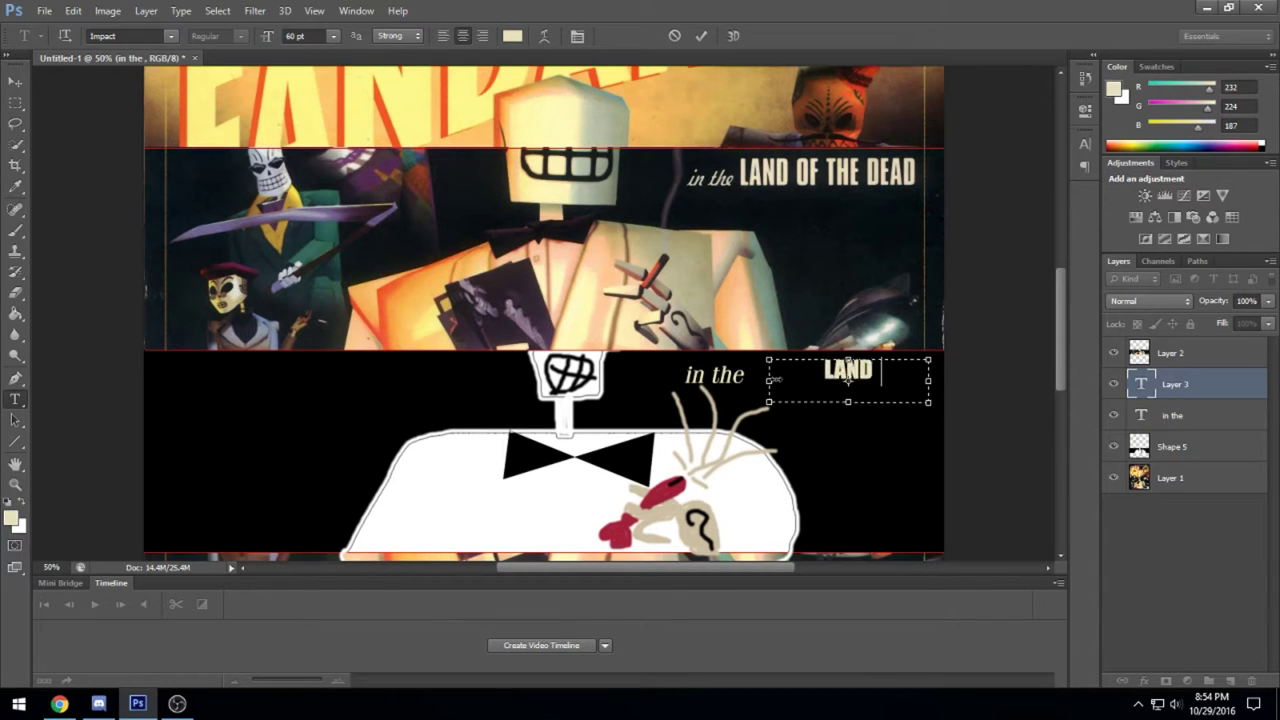
pyautogui.write('OF THE DAD')
pyautogui.hotkey('ctrl', 'a')
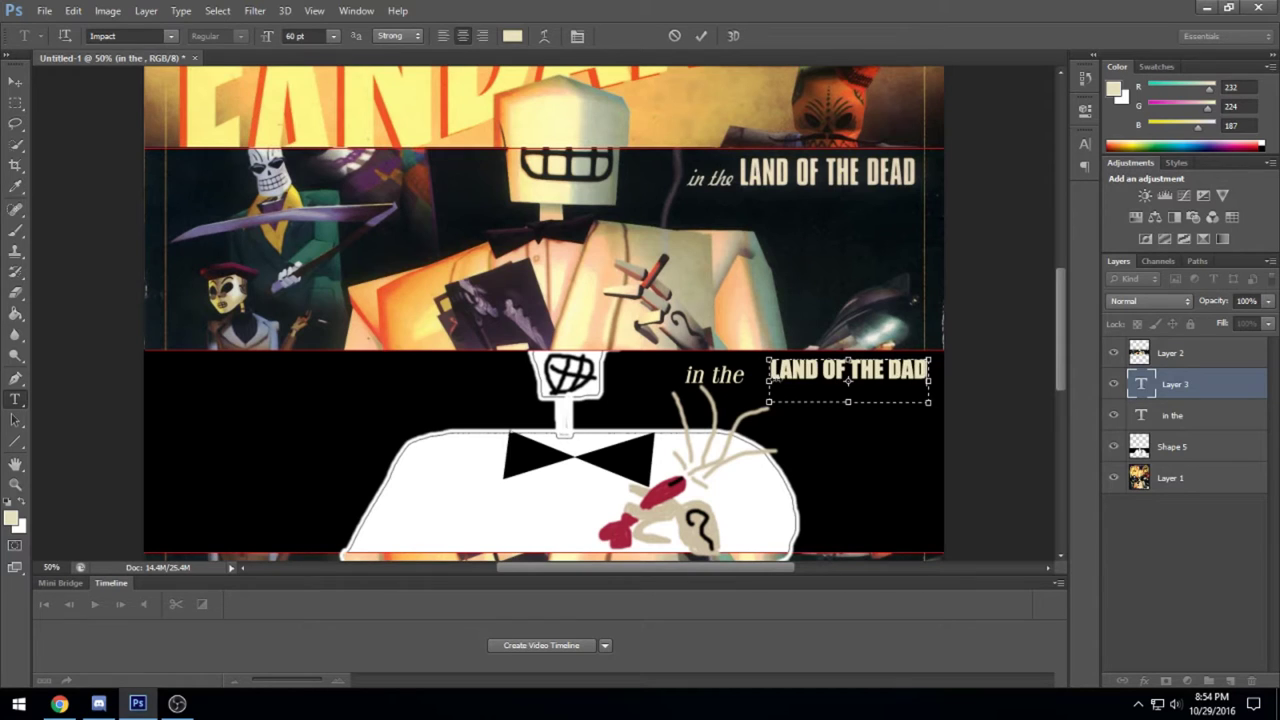
pyautogui.click(15, 80)
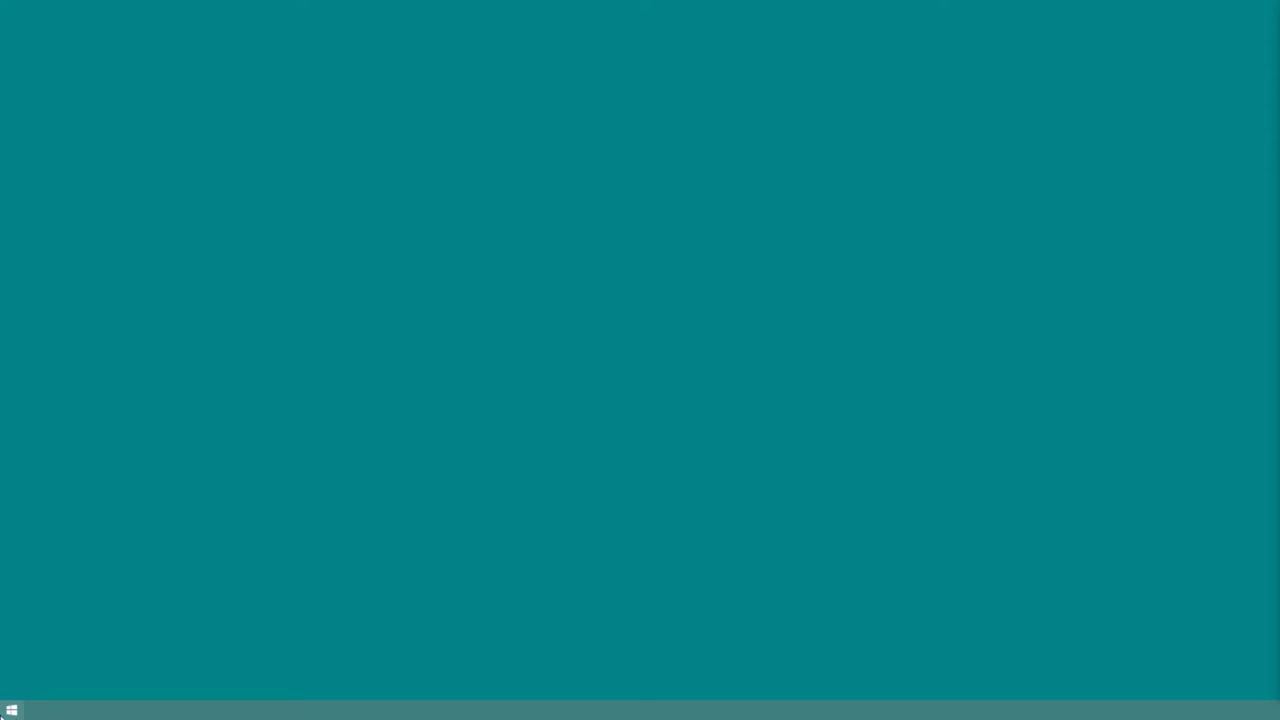
# Close the frozen Photoshop, relaunch Adobe Photoshop CS2 from Start search, and maximize GrimFandangoBoxDraw.psd
pyautogui.click(12, 710)
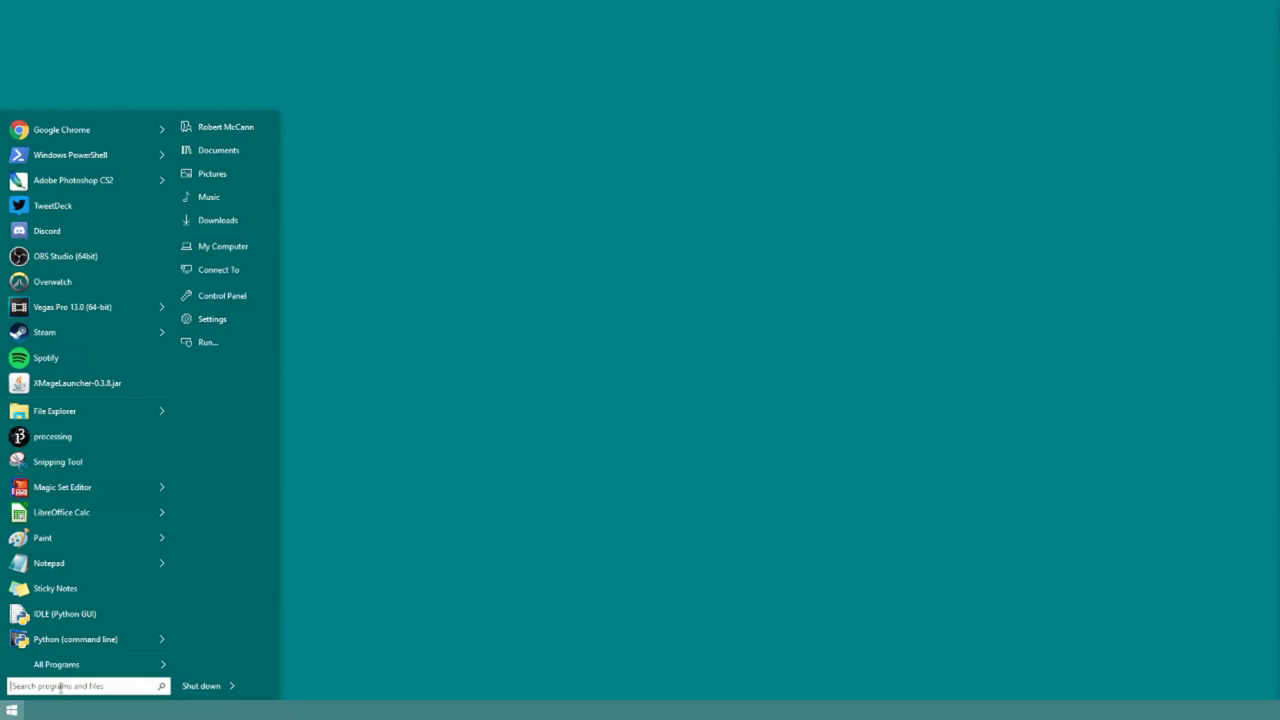
pyautogui.write('PHOT')
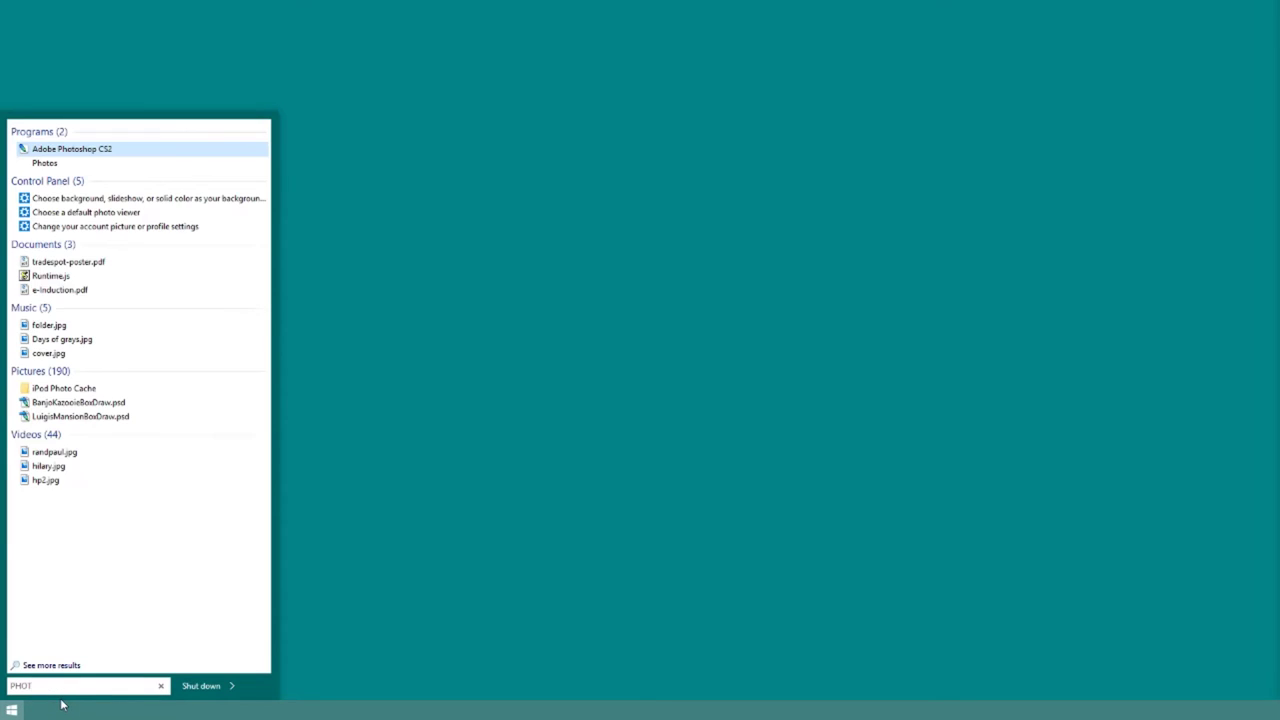
pyautogui.click(50, 150)
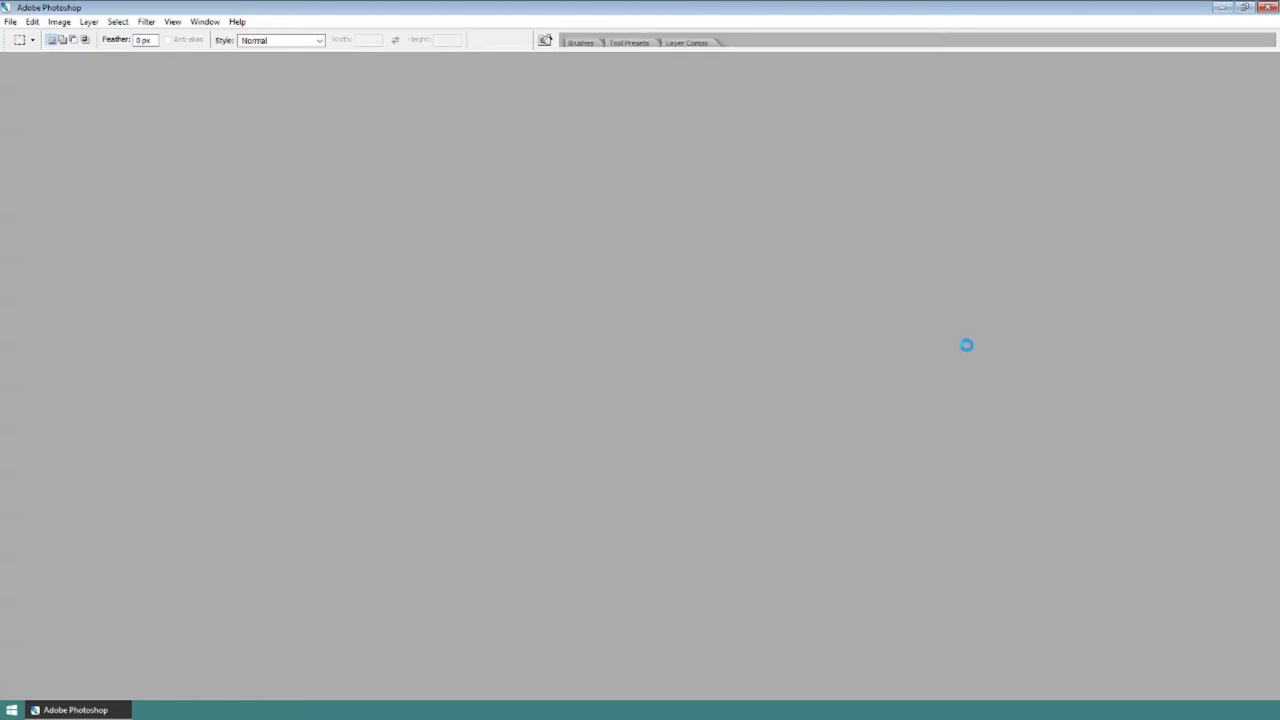
pyautogui.click(416, 64)
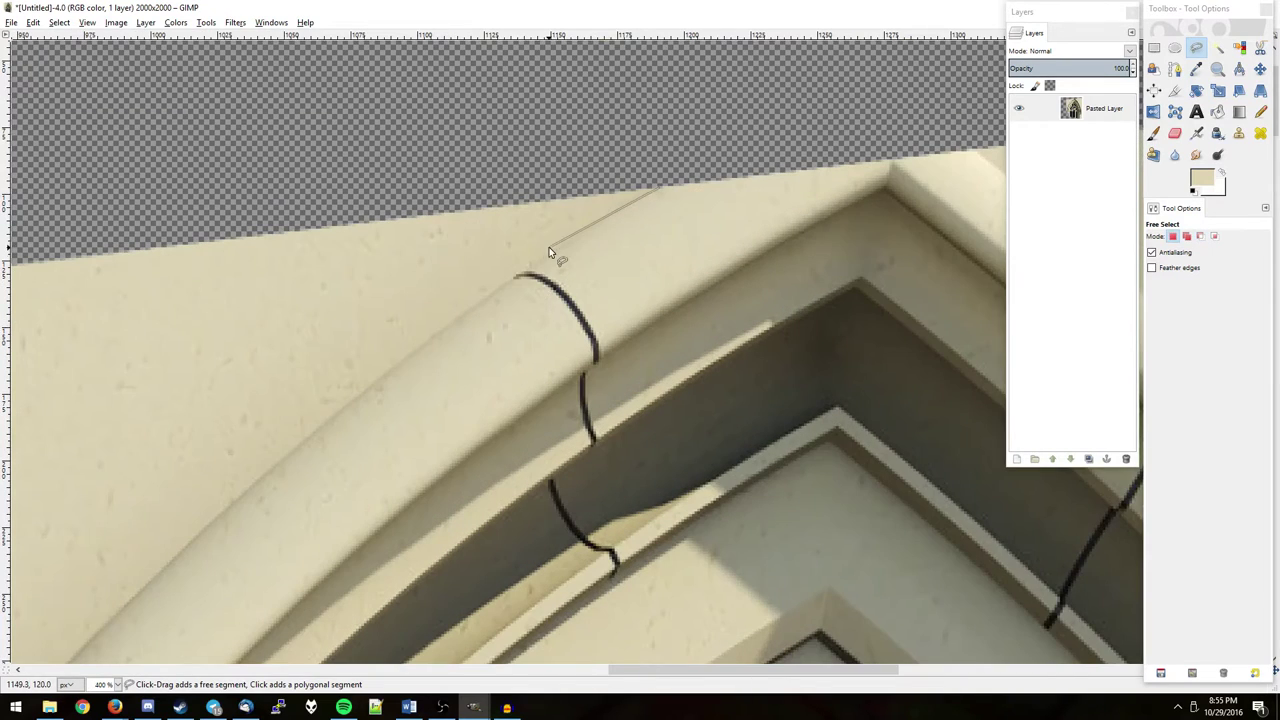
# Place Free Select points along the arch's outer edge, panning to follow it
pyautogui.click(519, 271)
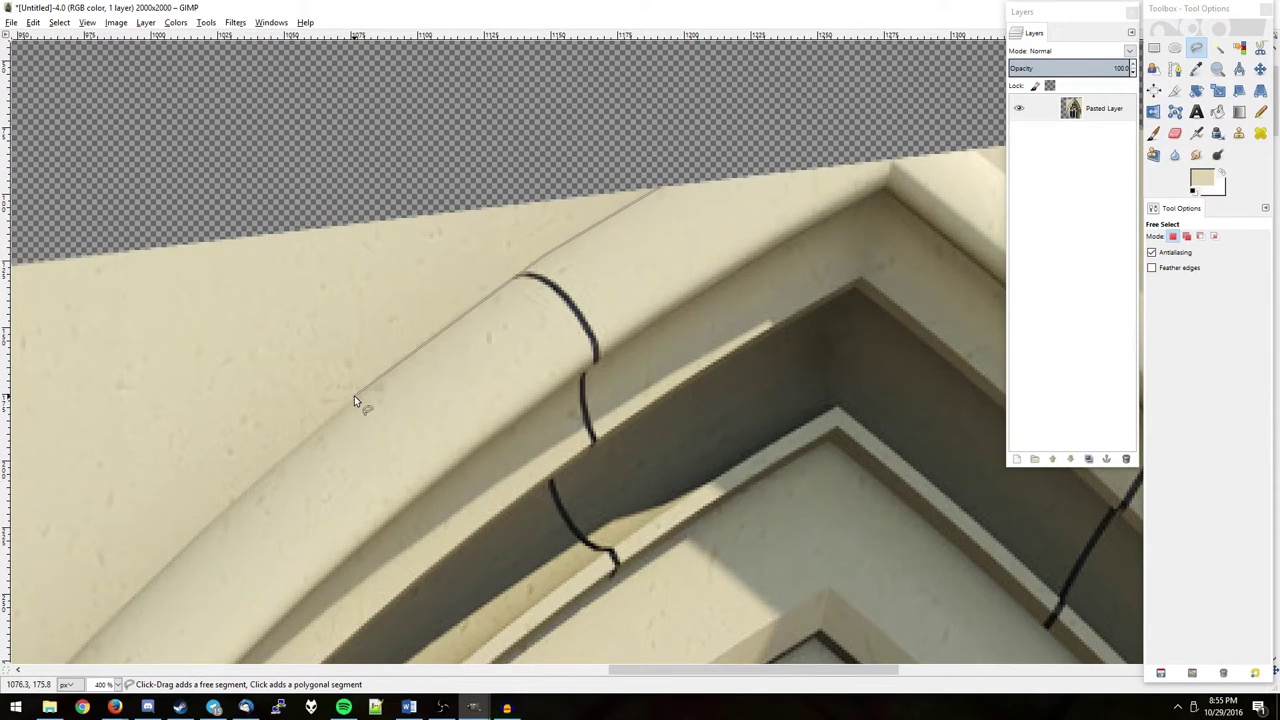
pyautogui.click(354, 400)
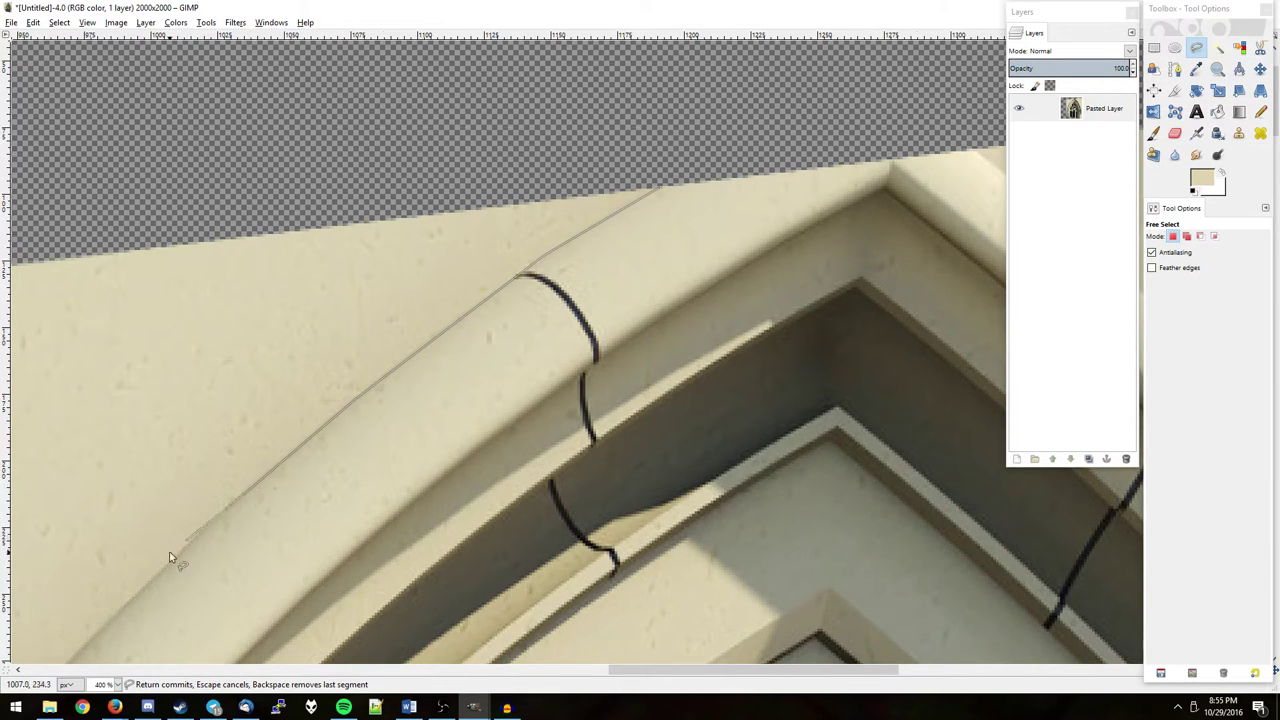
pyautogui.moveTo(170, 558); pyautogui.dragTo(533, 299)
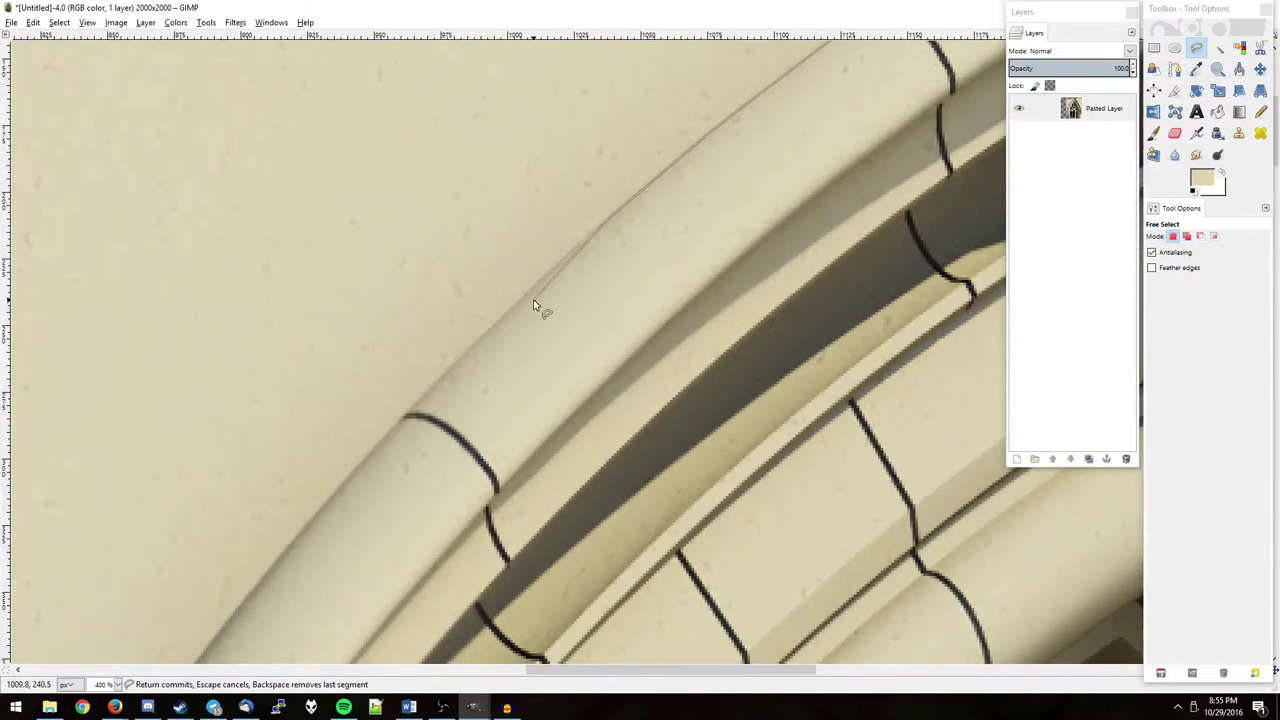
pyautogui.click(363, 460)
pyautogui.moveTo(363, 460); pyautogui.dragTo(750, 144)
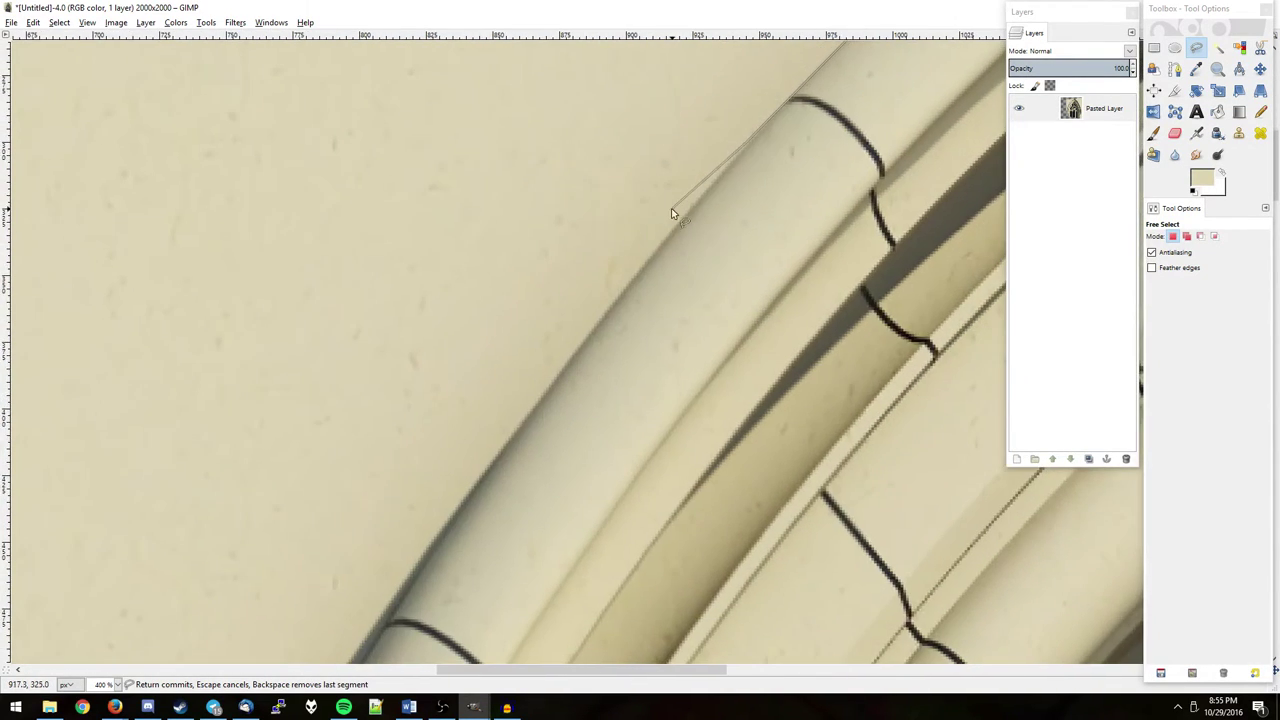
pyautogui.click(606, 308)
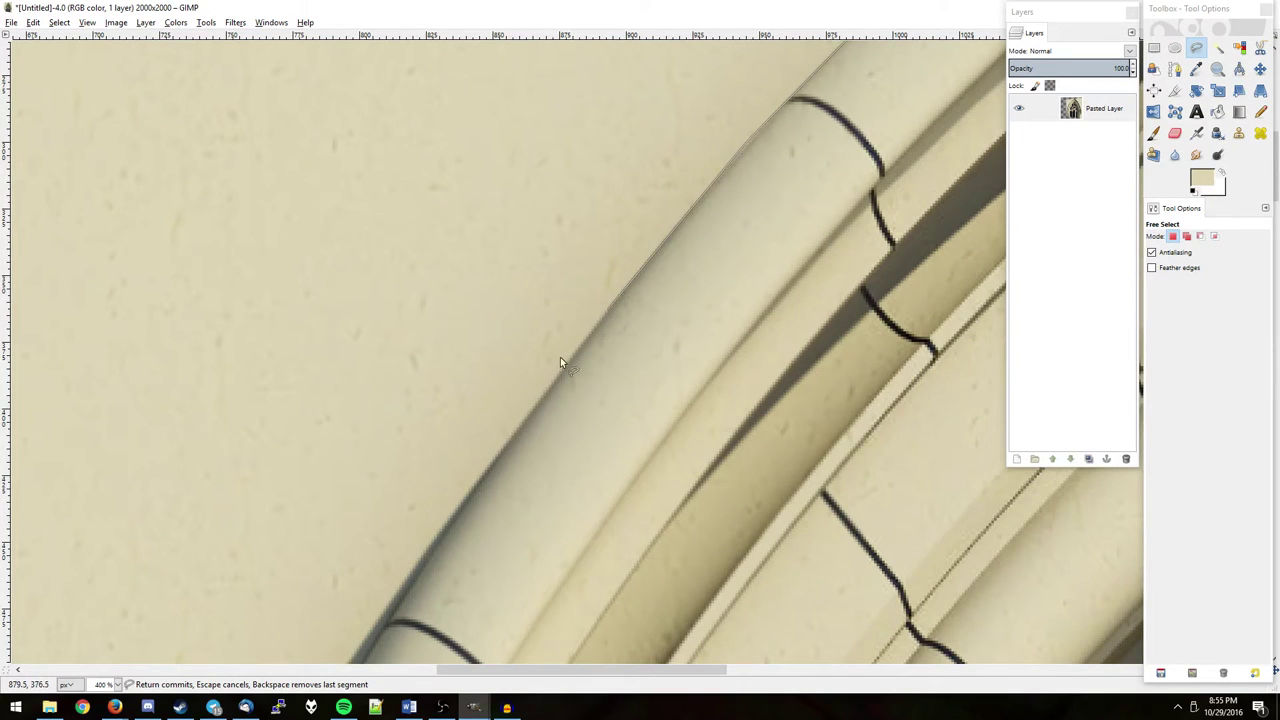
# Continue the outline down the tube edge and the lower arch edge, panning as needed
pyautogui.click(454, 511)
pyautogui.moveTo(454, 511); pyautogui.dragTo(820, 102)
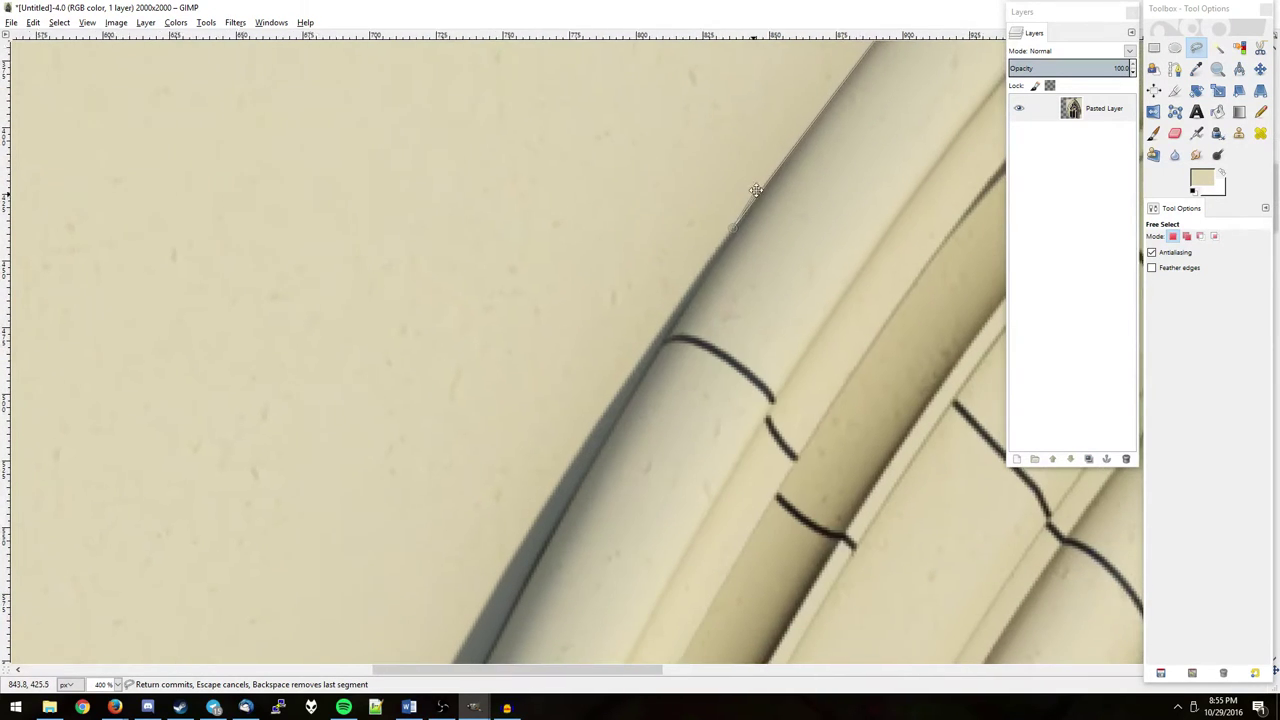
pyautogui.click(573, 460)
pyautogui.moveTo(573, 460); pyautogui.dragTo(799, 105)
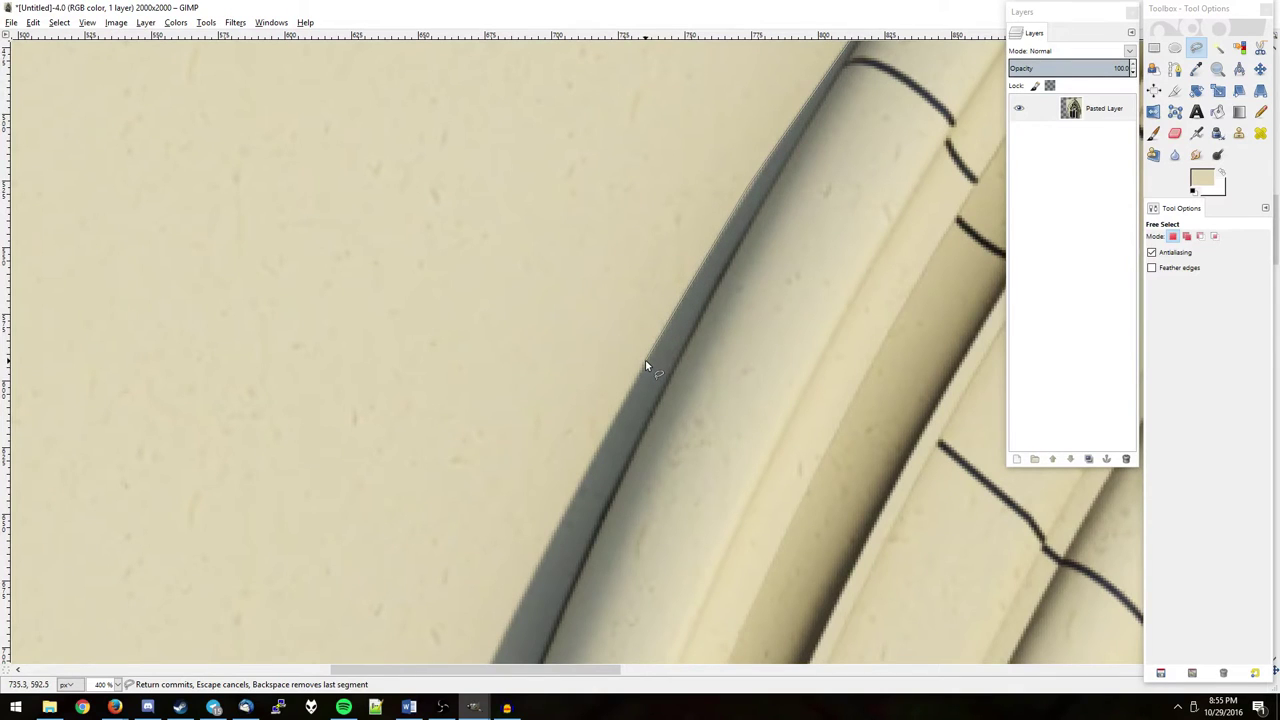
pyautogui.click(645, 365)
pyautogui.click(525, 589)
pyautogui.moveTo(520, 613); pyautogui.dragTo(704, 298)
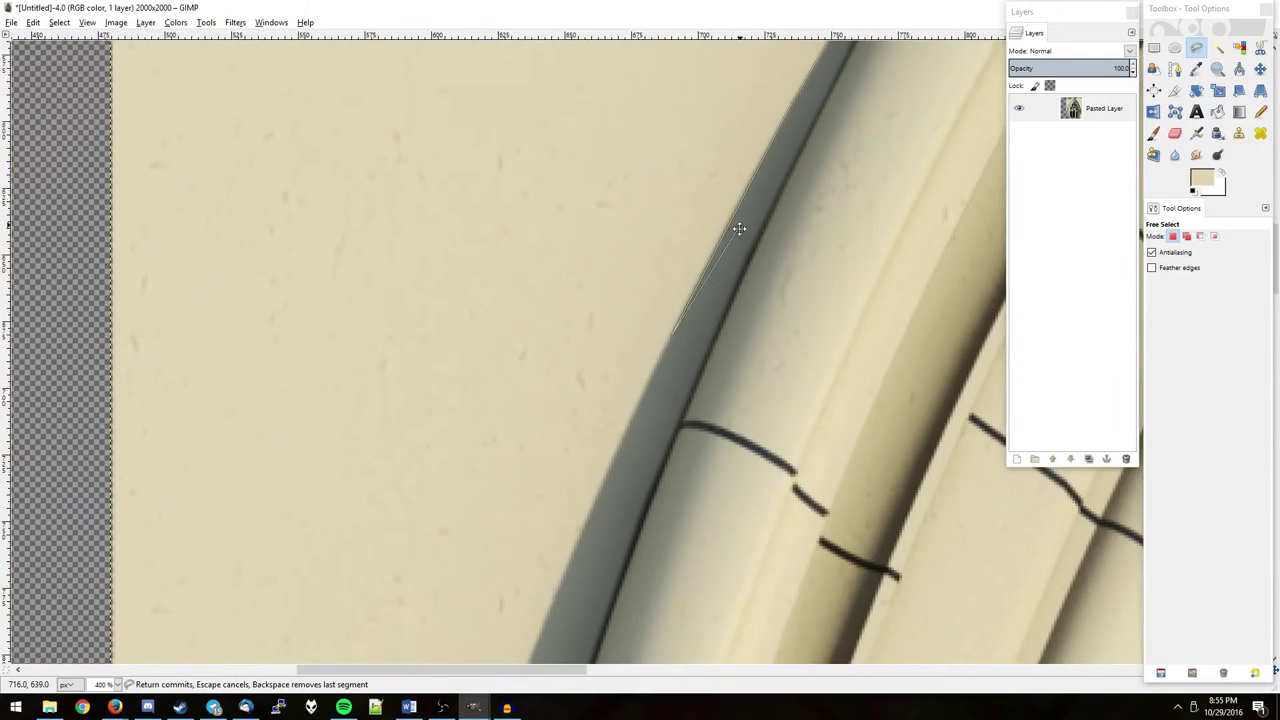
pyautogui.click(589, 511)
pyautogui.moveTo(557, 600); pyautogui.dragTo(737, 358)
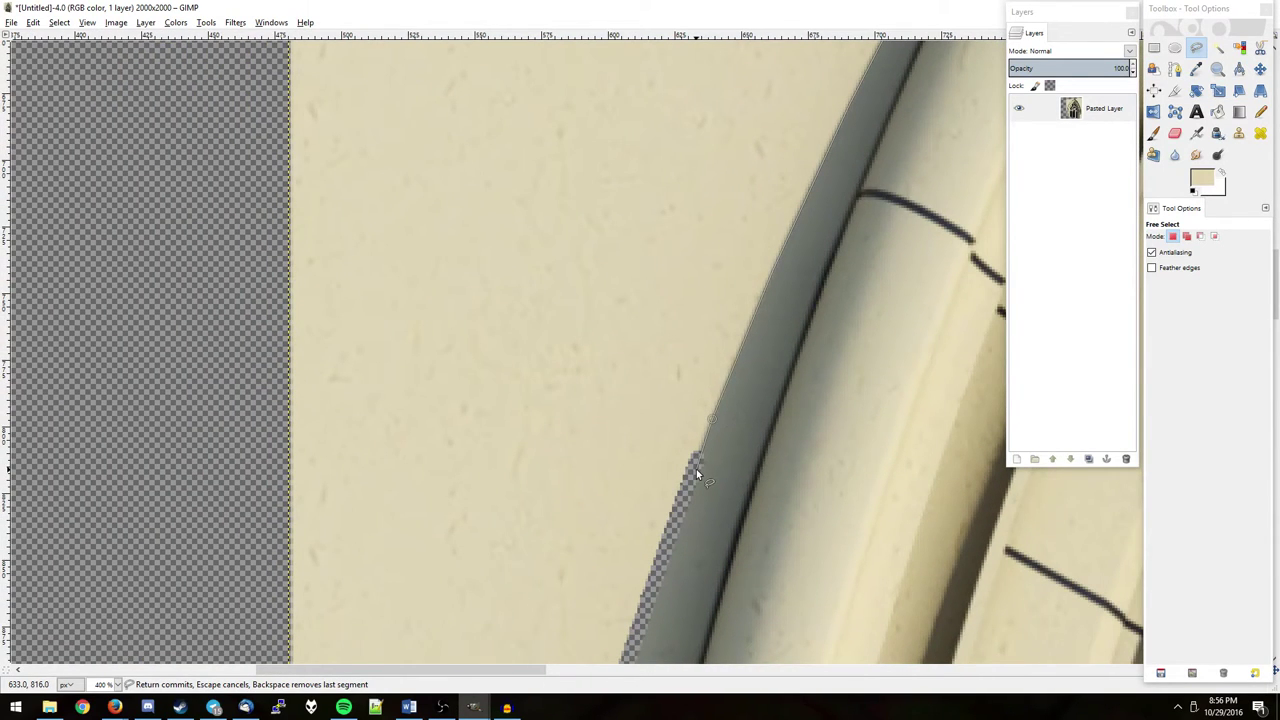
pyautogui.moveTo(694, 466)
pyautogui.mouseDown()
pyautogui.moveTo(894, 171)
pyautogui.moveTo(794, 214)
pyautogui.moveTo(672, 367)
pyautogui.mouseUp()
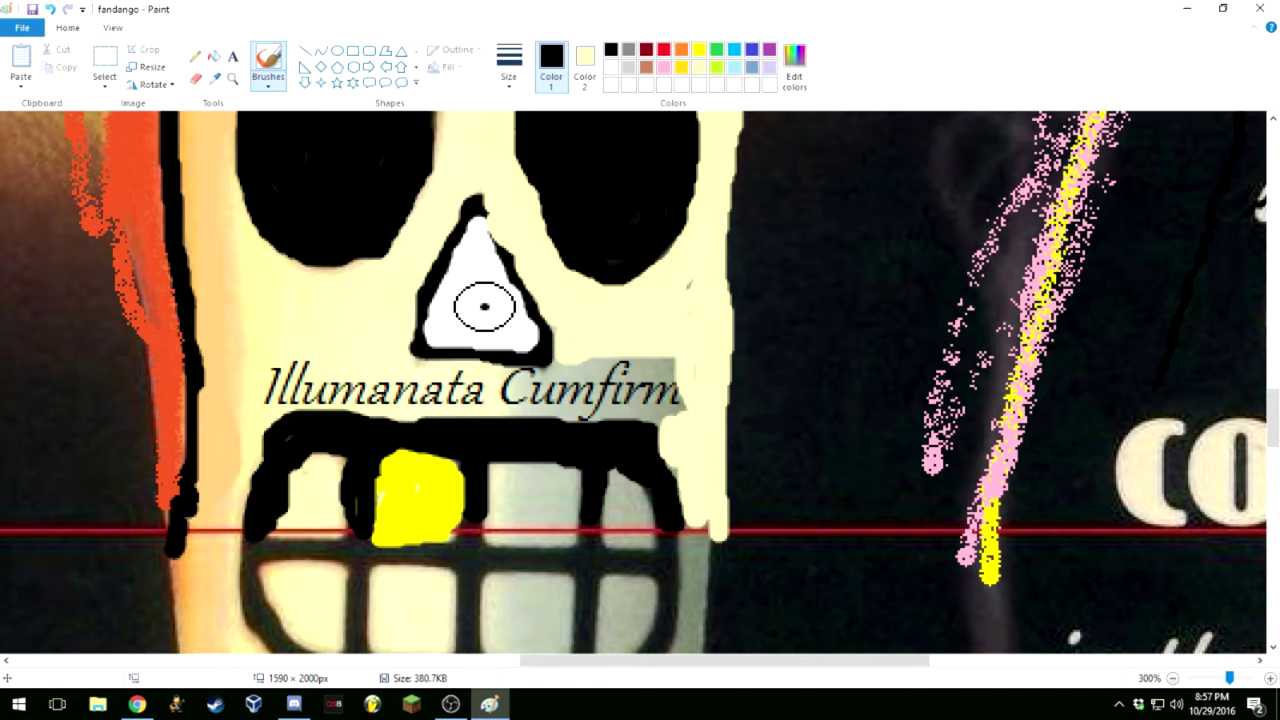
# Paint black along the triangle's upper right side, zoom out over the poster, and select Color 2
pyautogui.moveTo(500, 234)
pyautogui.mouseDown()
pyautogui.moveTo(508, 248)
pyautogui.moveTo(496, 194)
pyautogui.mouseUp()
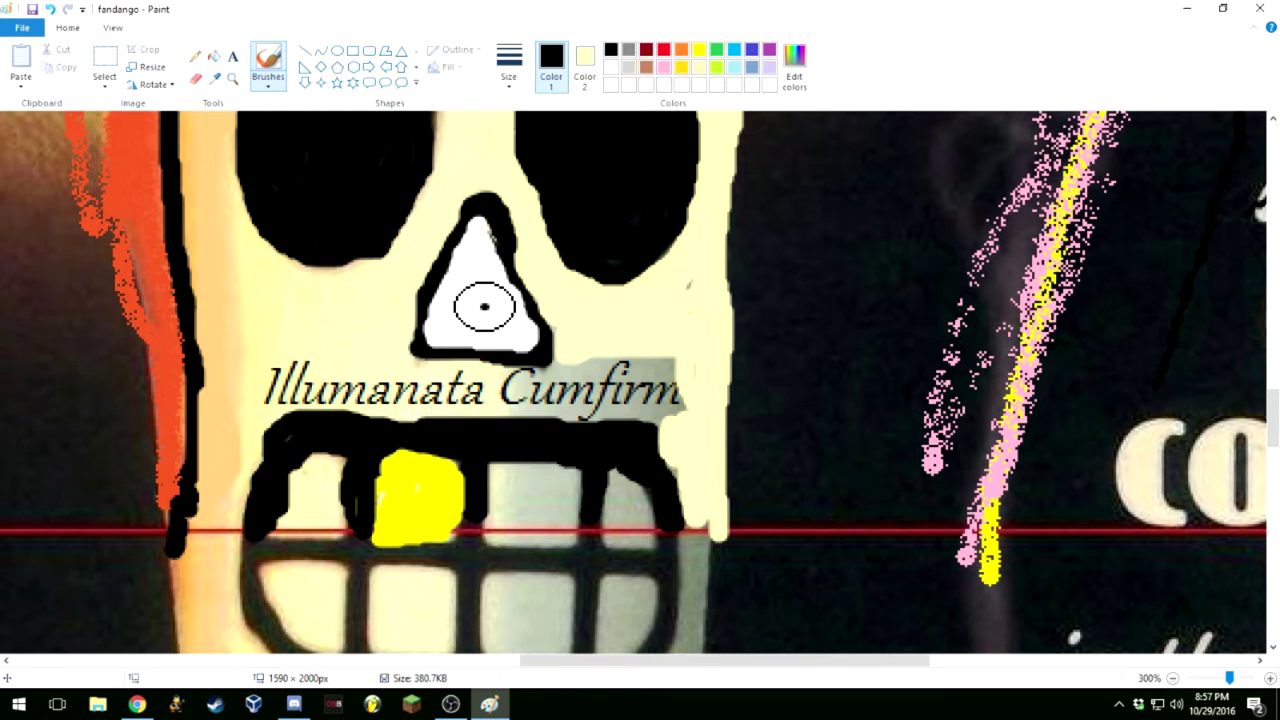
pyautogui.click(232, 78)
pyautogui.rightClick(500, 360)
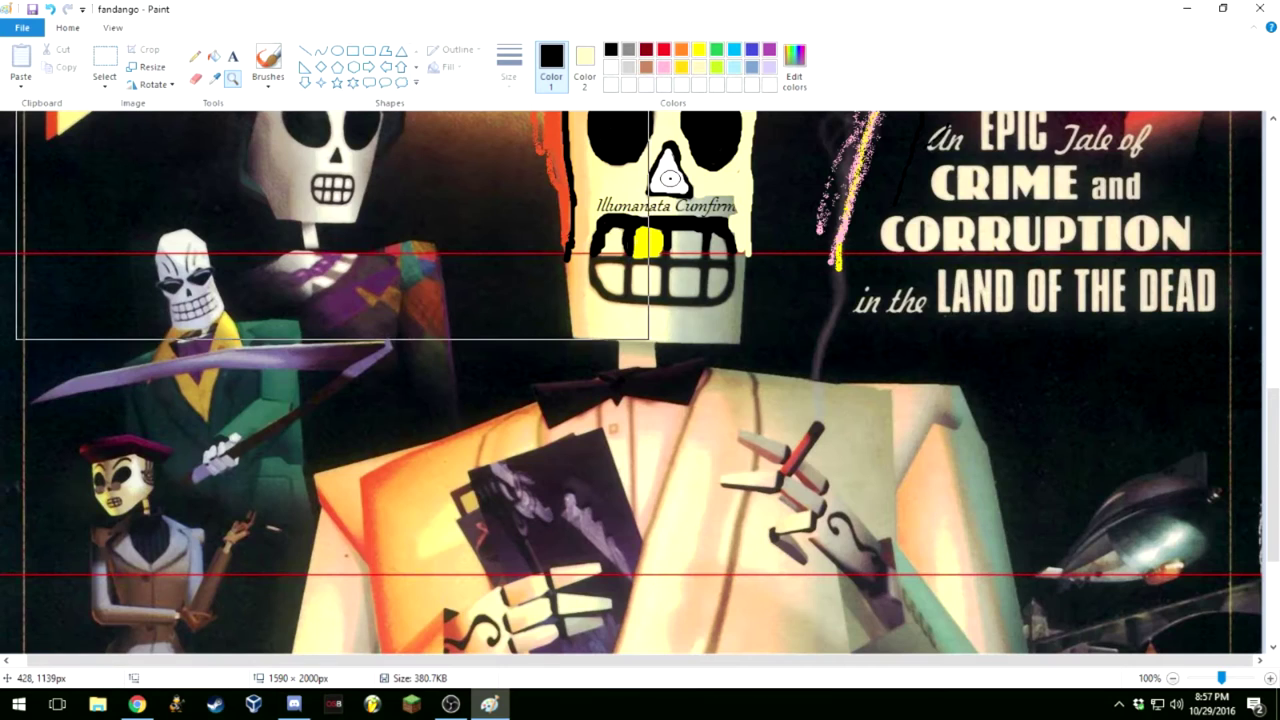
pyautogui.rightClick(332, 226)
pyautogui.click(385, 260)
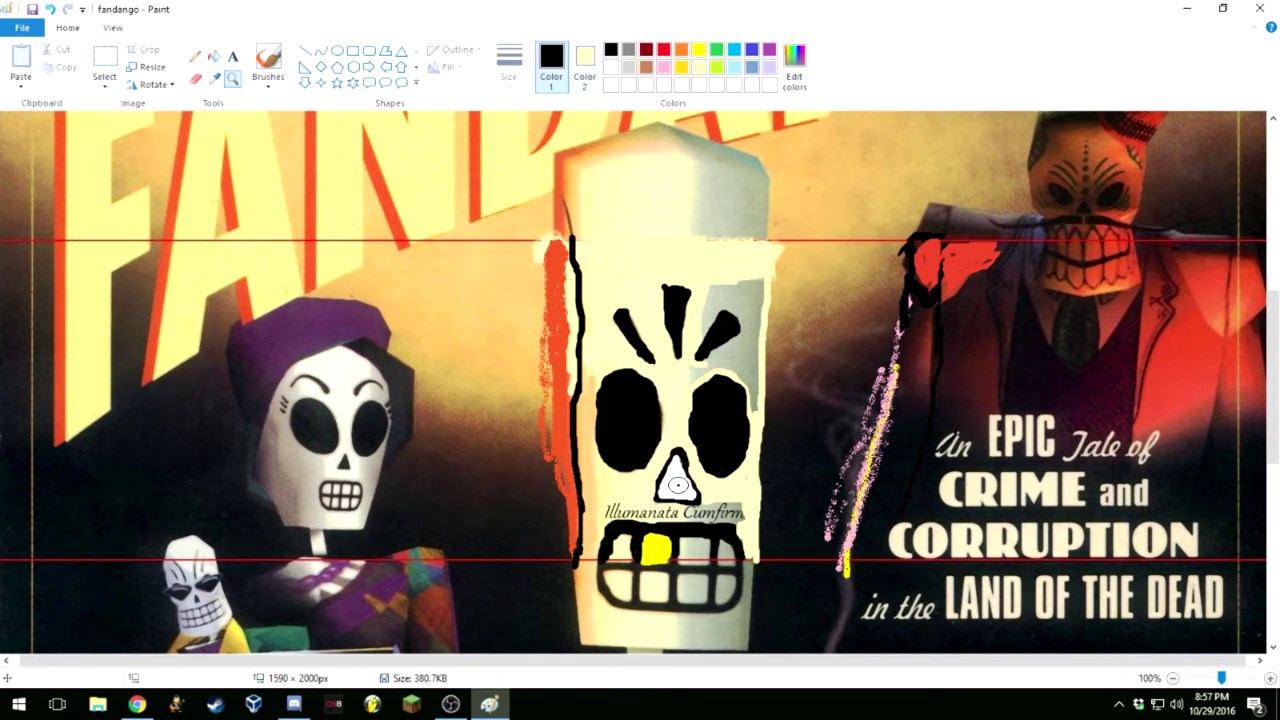
pyautogui.click(584, 68)
pyautogui.click(268, 62)
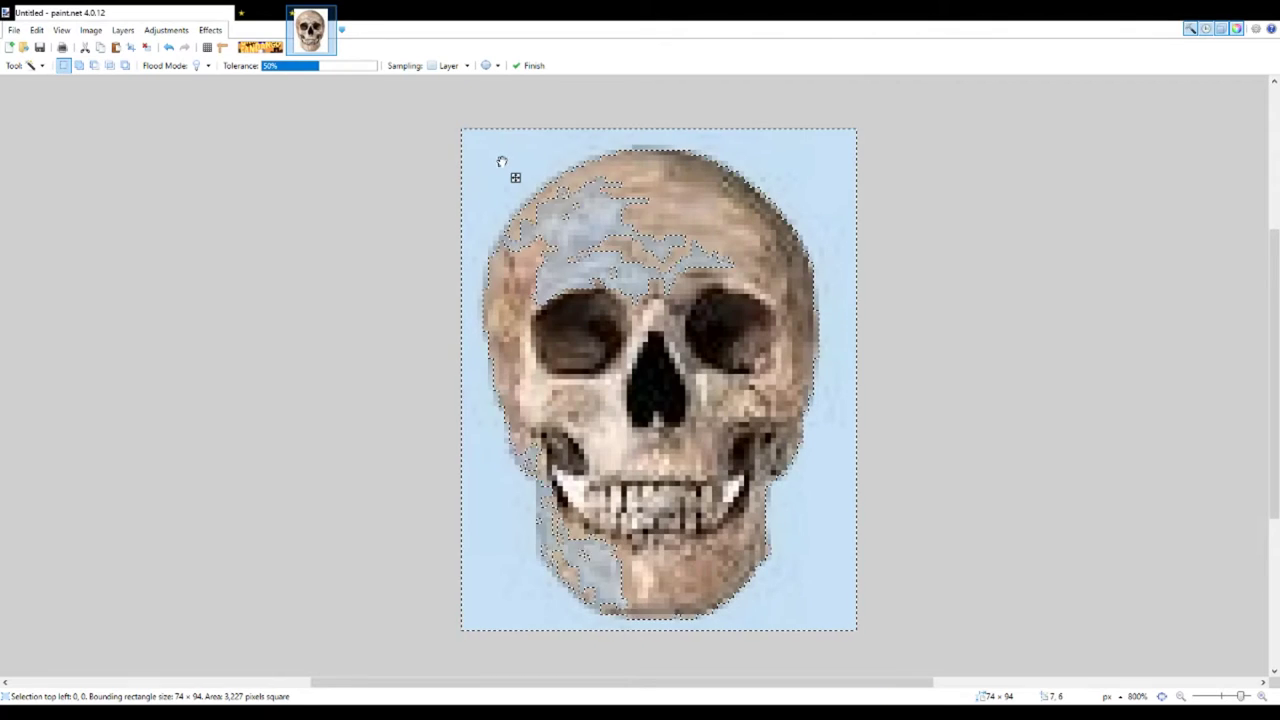
# Delete the skull's blue background with a 41% tolerance magic wand and select the skull
pyautogui.click(309, 66)
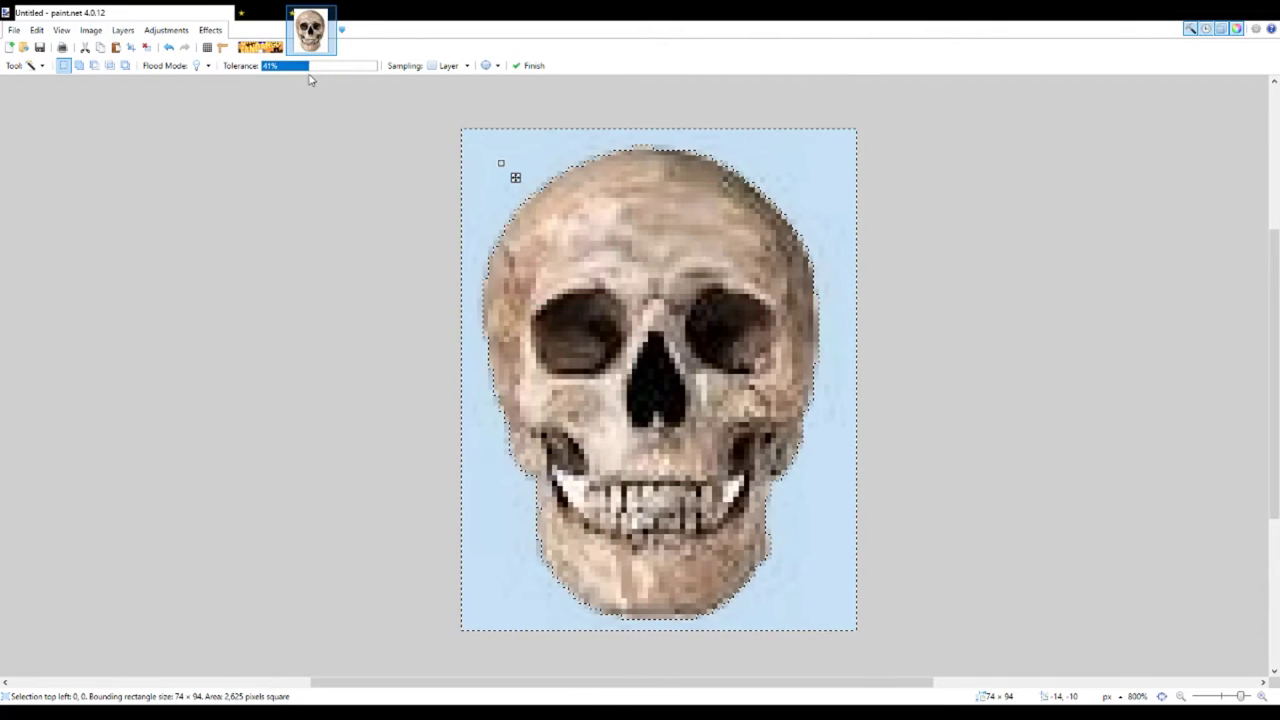
pyautogui.press('Delete')
pyautogui.hotkey('ctrl', 'd')
pyautogui.hotkey('ctrl', 'a')
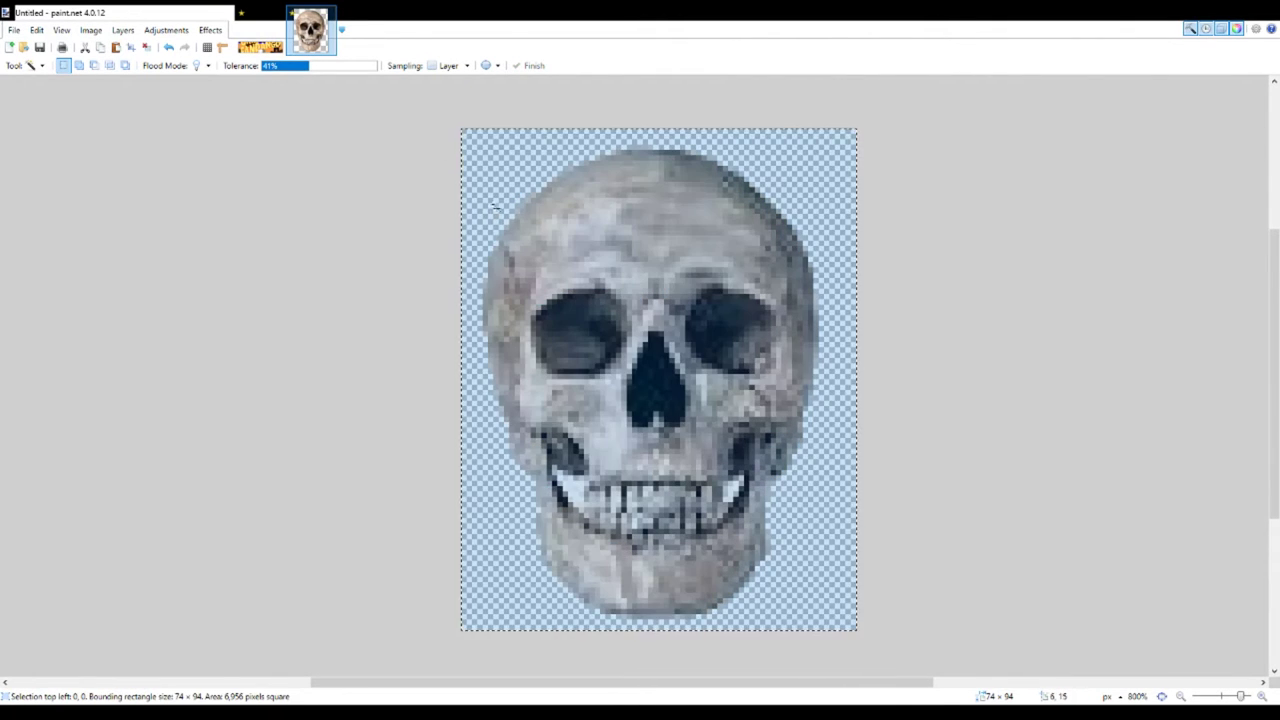
# Paste the skull into the FANDANGO banner and position it in the top-left corner
pyautogui.click(260, 30)
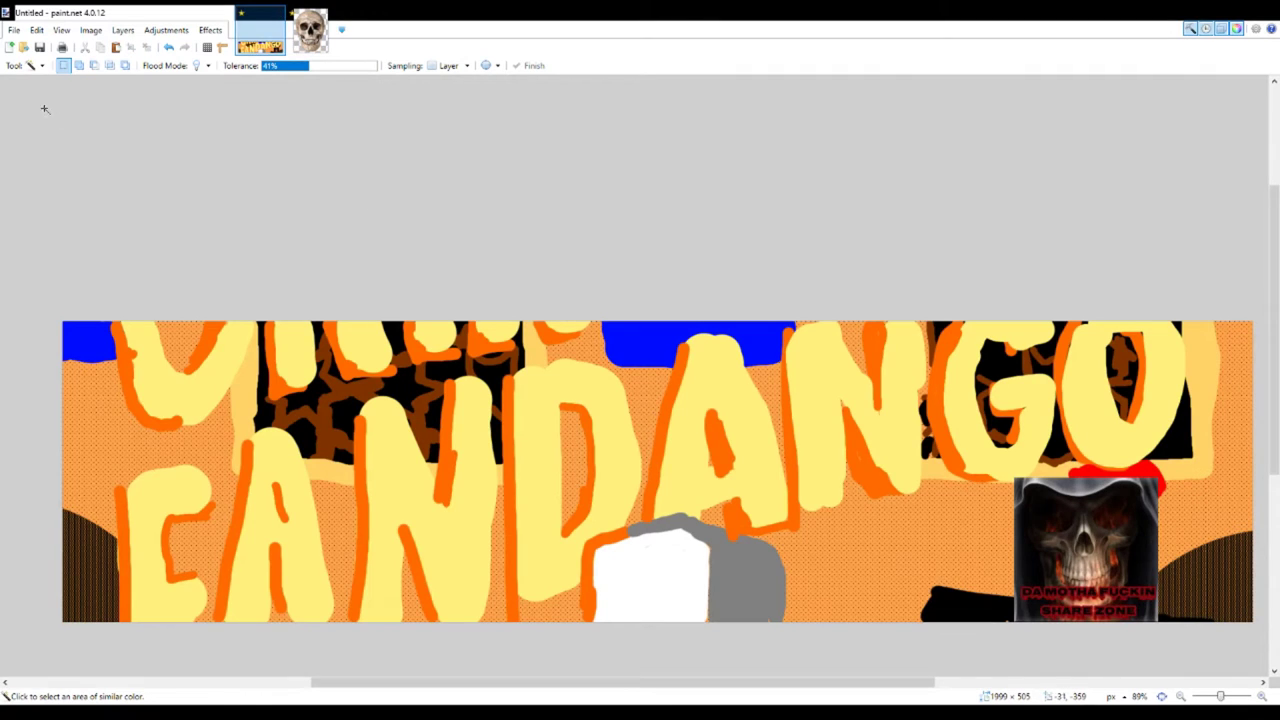
pyautogui.hotkey('ctrl', 'v')
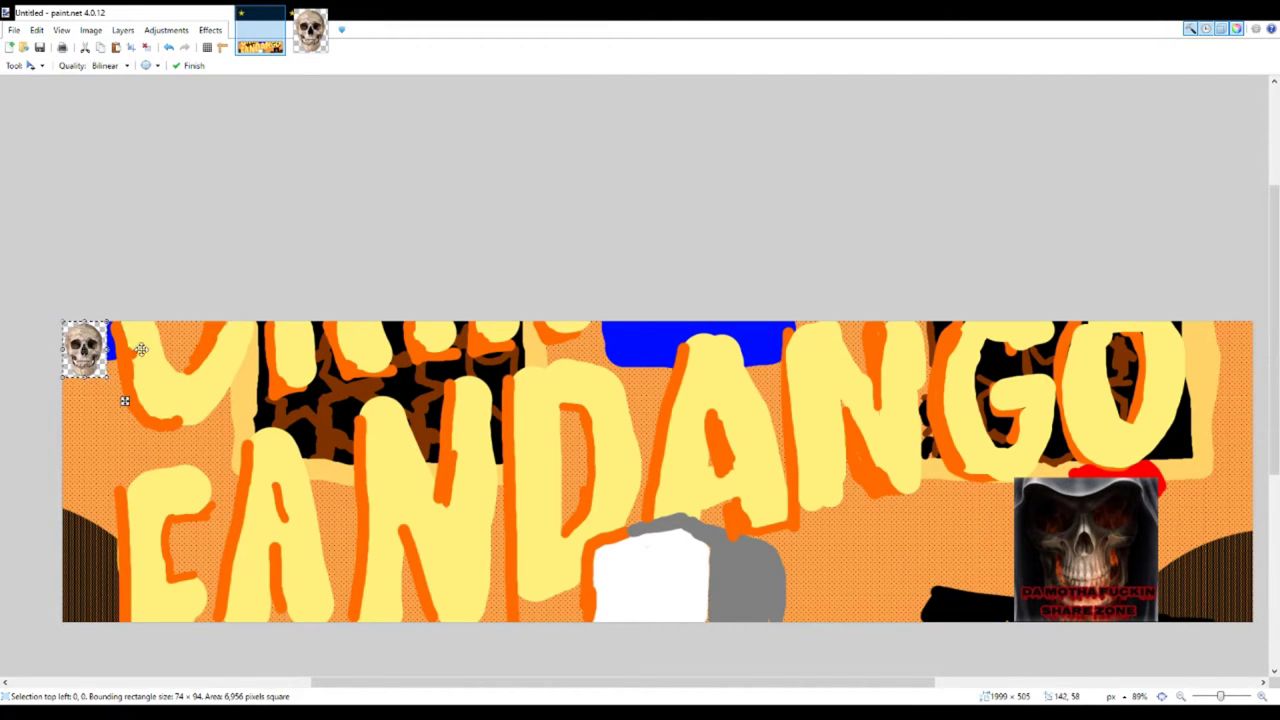
pyautogui.hotkey('ctrl', 'z')
pyautogui.hotkey('ctrl', 'v')
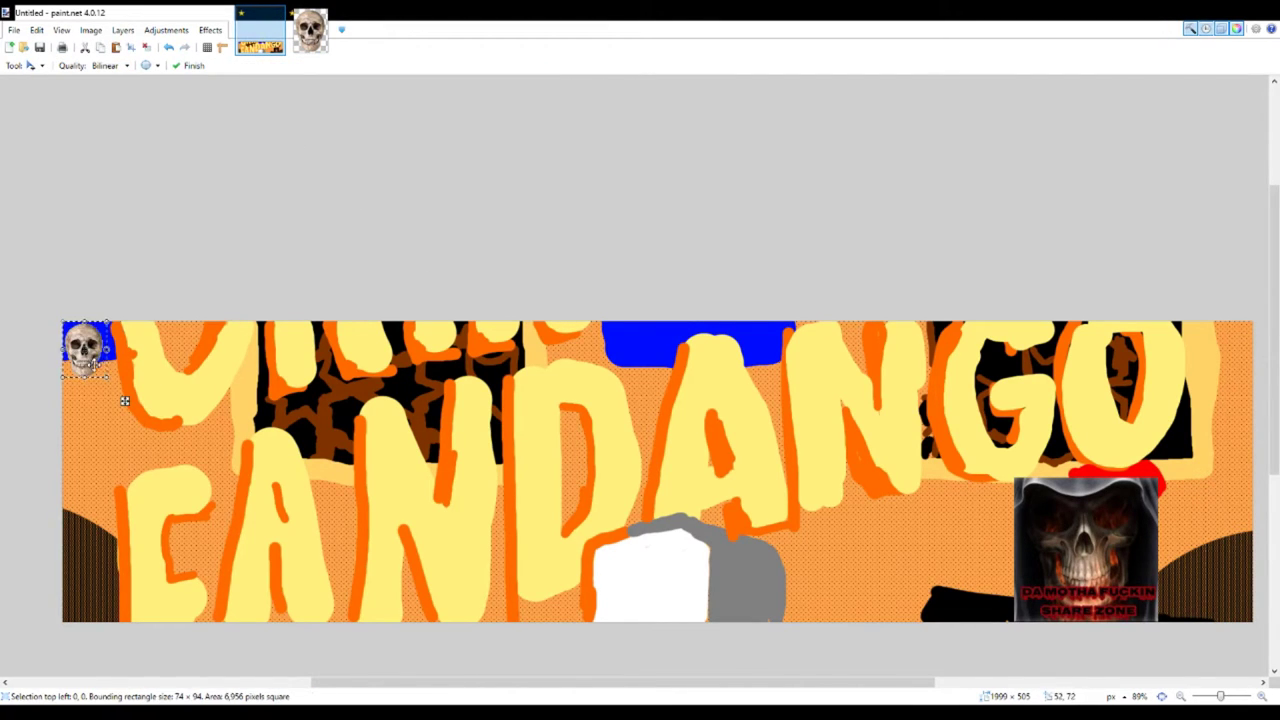
pyautogui.moveTo(123, 400); pyautogui.dragTo(601, 572)
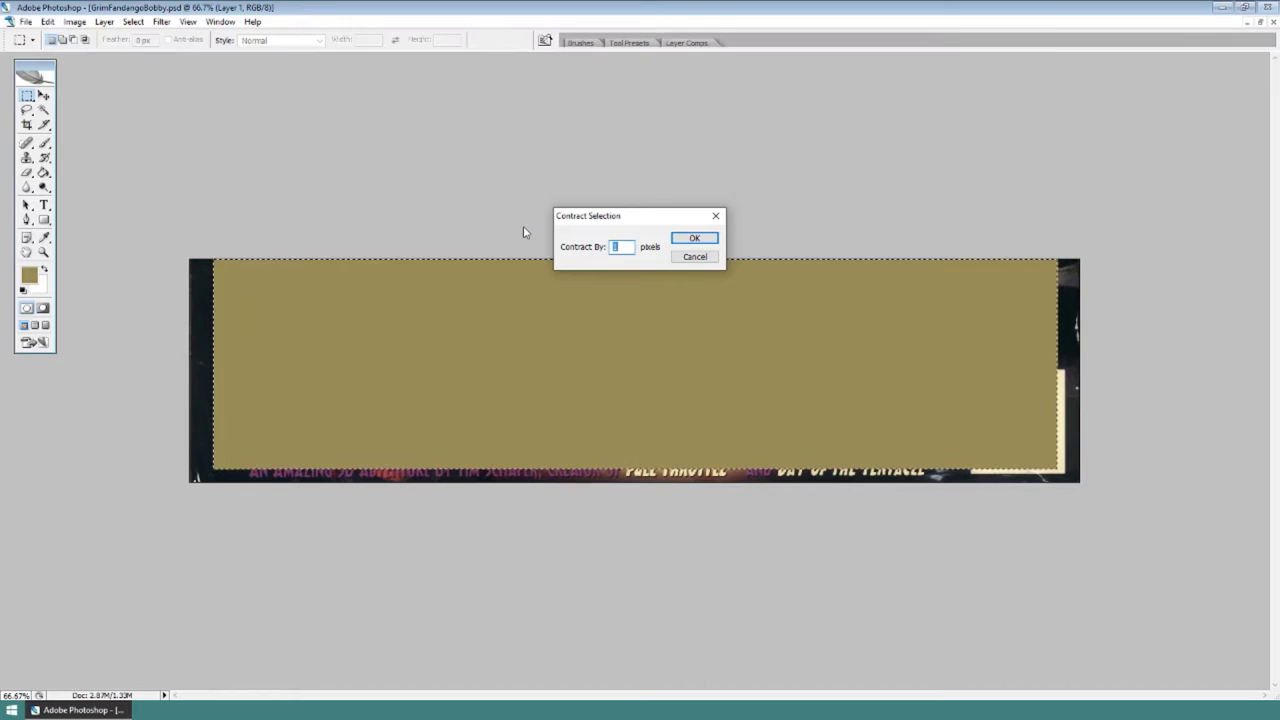
# Clear the contracted inner selection, fill it with olive via Alt+Backspace, then undo the fill
pyautogui.press('Delete')
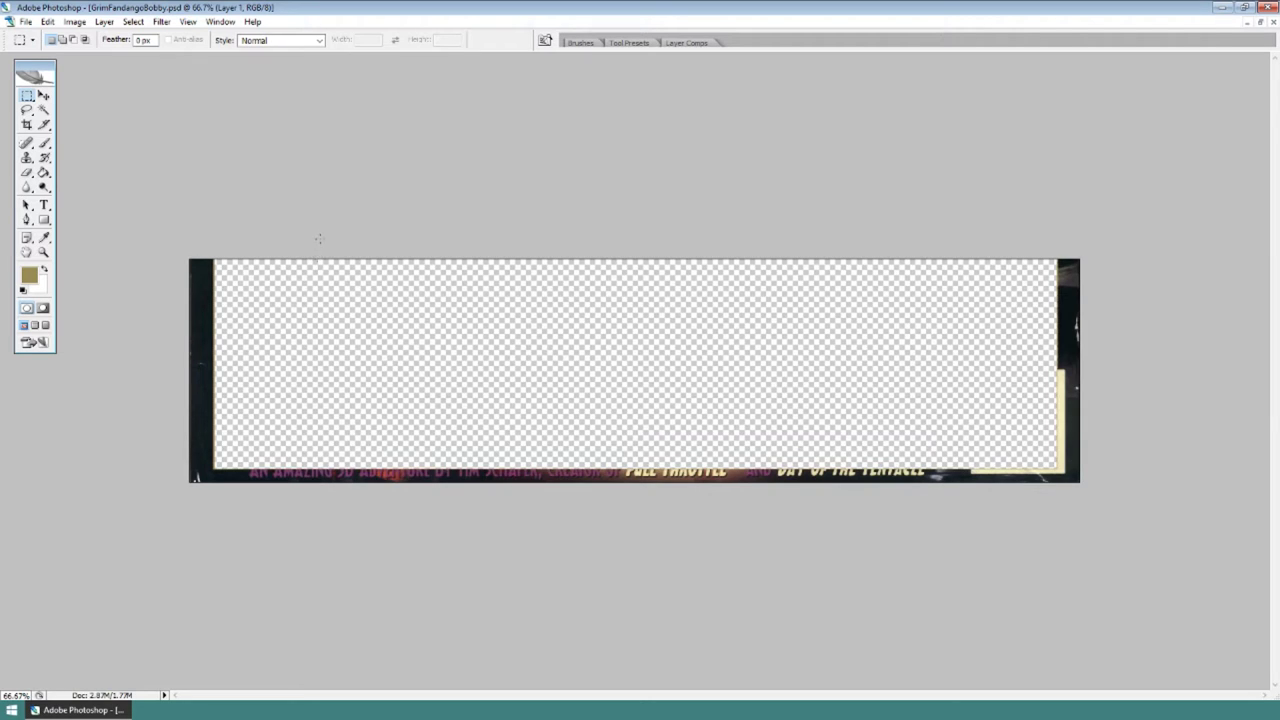
pyautogui.hotkey('alt', 'BackSpace')
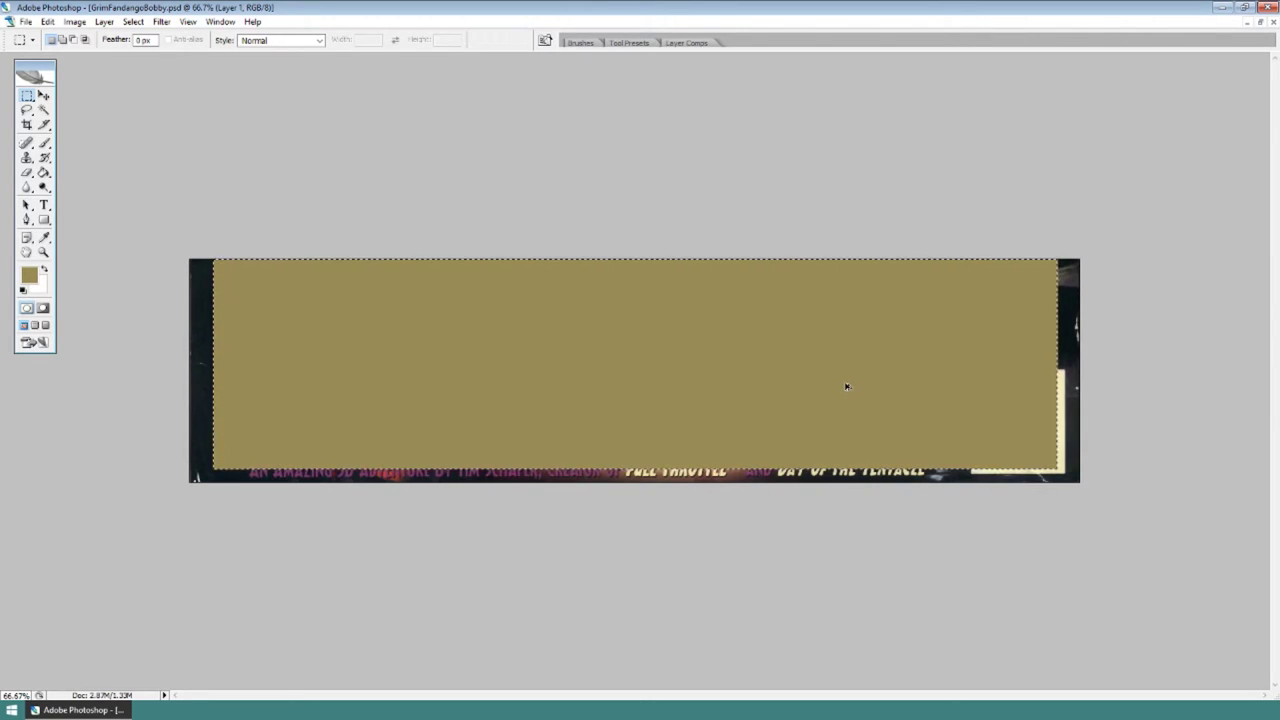
pyautogui.hotkey('ctrl', 'z')
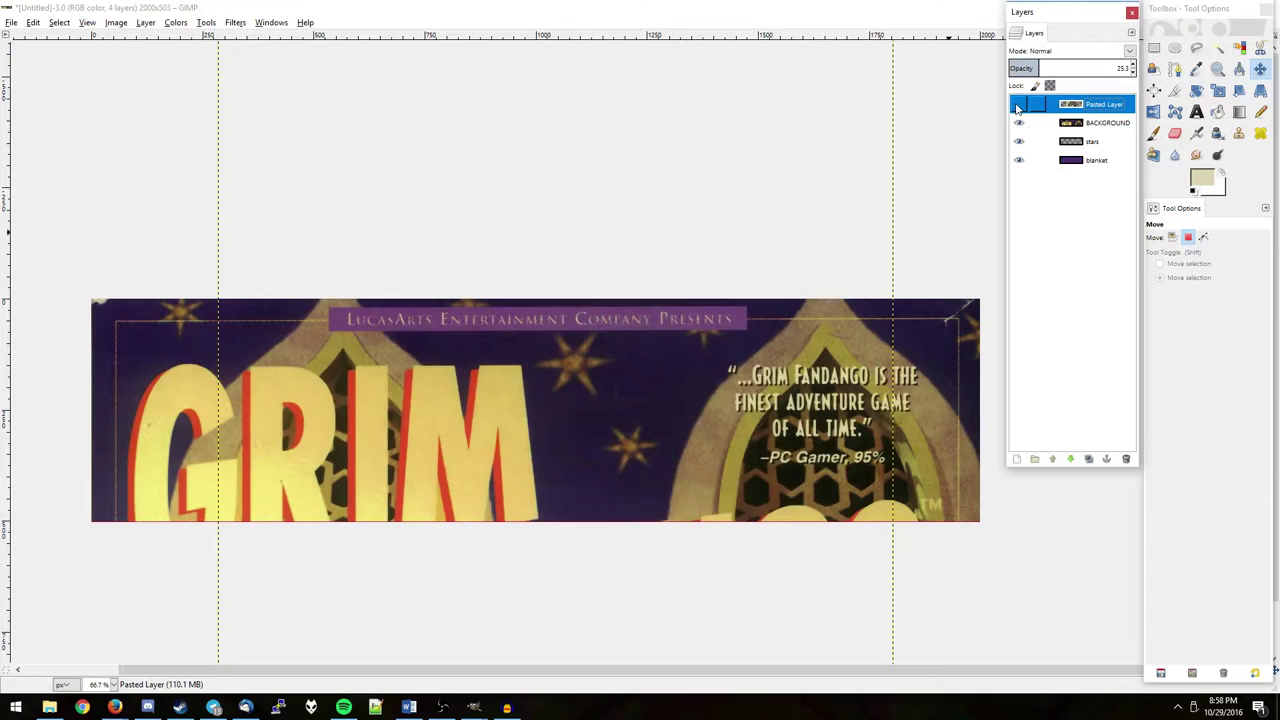
# Show the pasted layer, select BACKGROUND, and save the banner as boxdraw.xcf in Pictures
pyautogui.click(1018, 105)
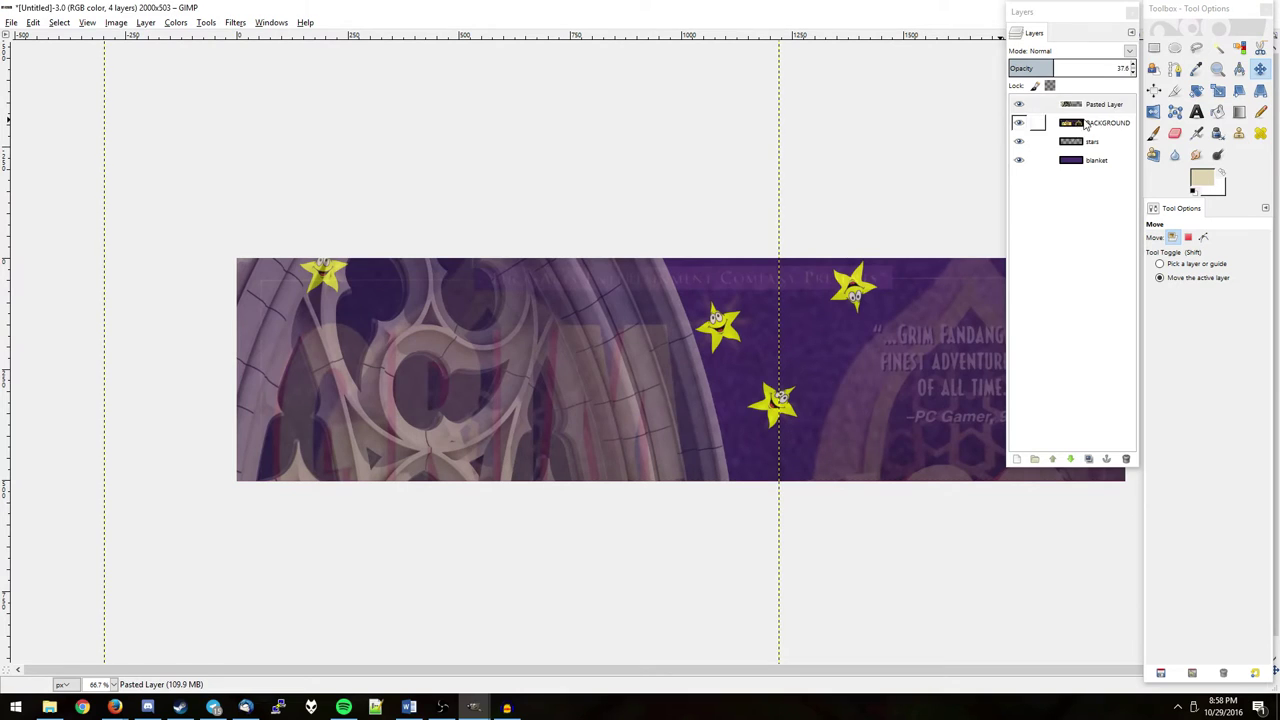
pyautogui.click(1045, 122)
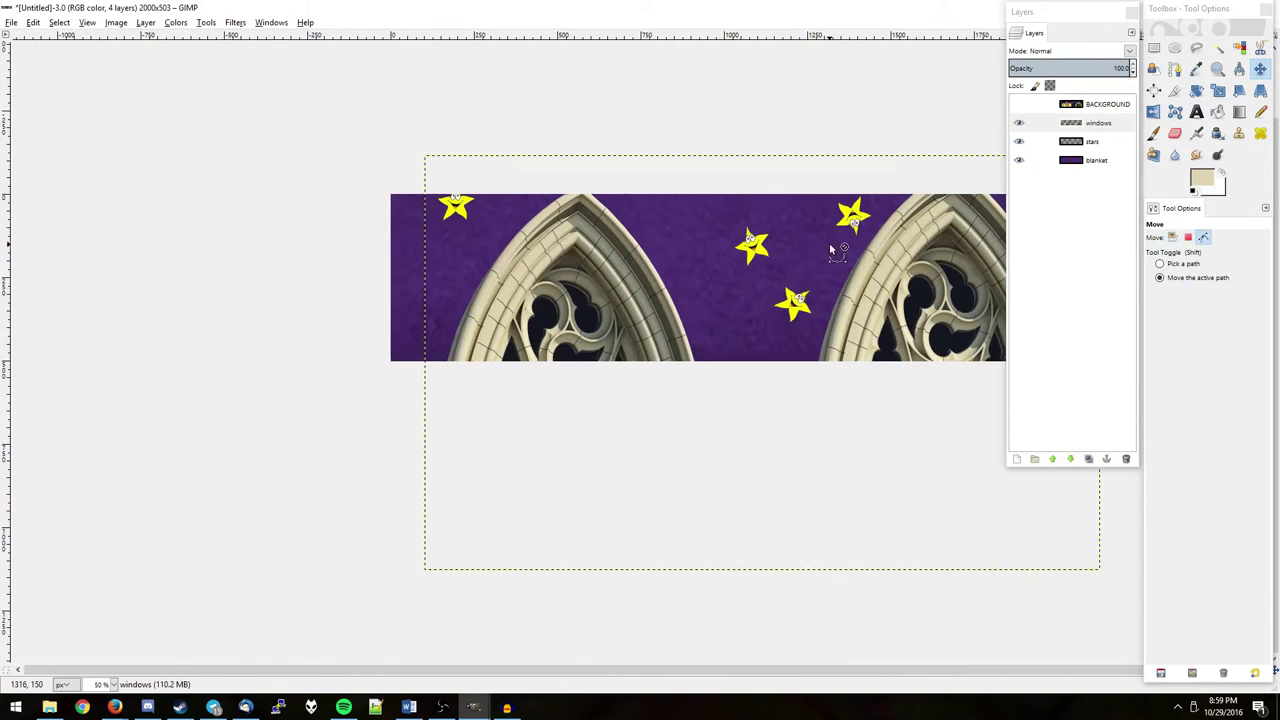
pyautogui.hotkey('ctrl', 's')
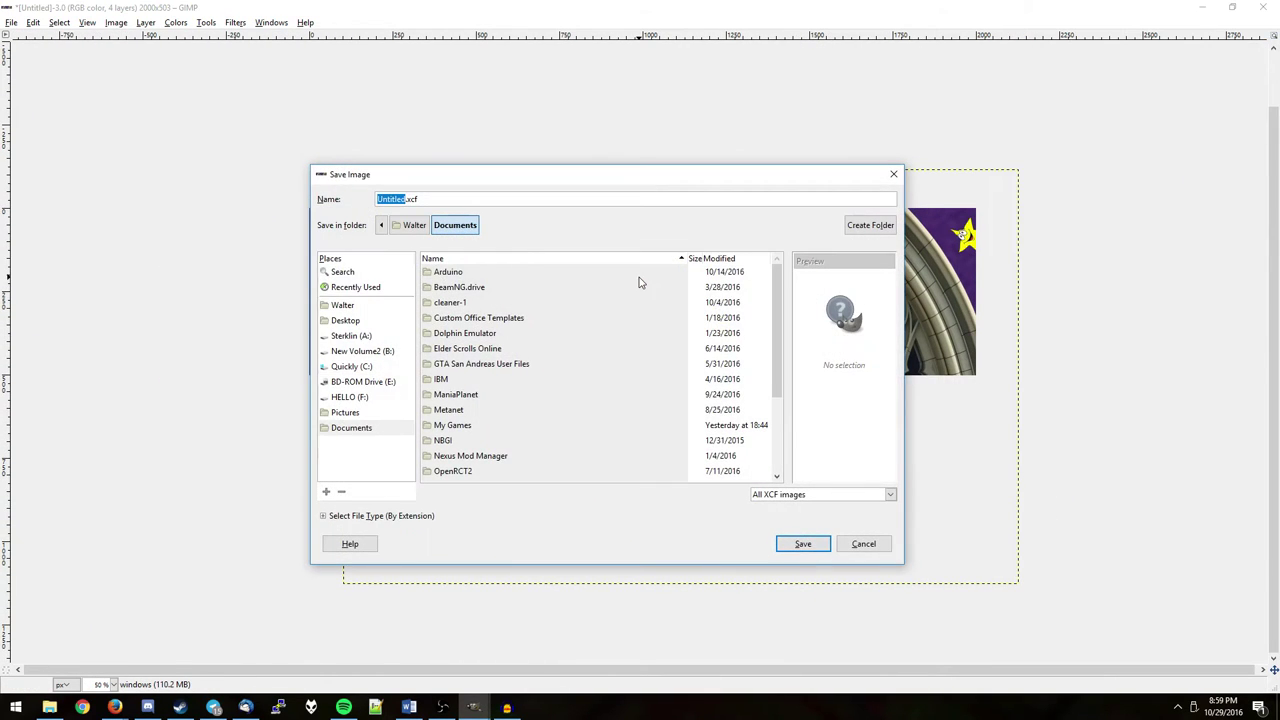
pyautogui.click(350, 414)
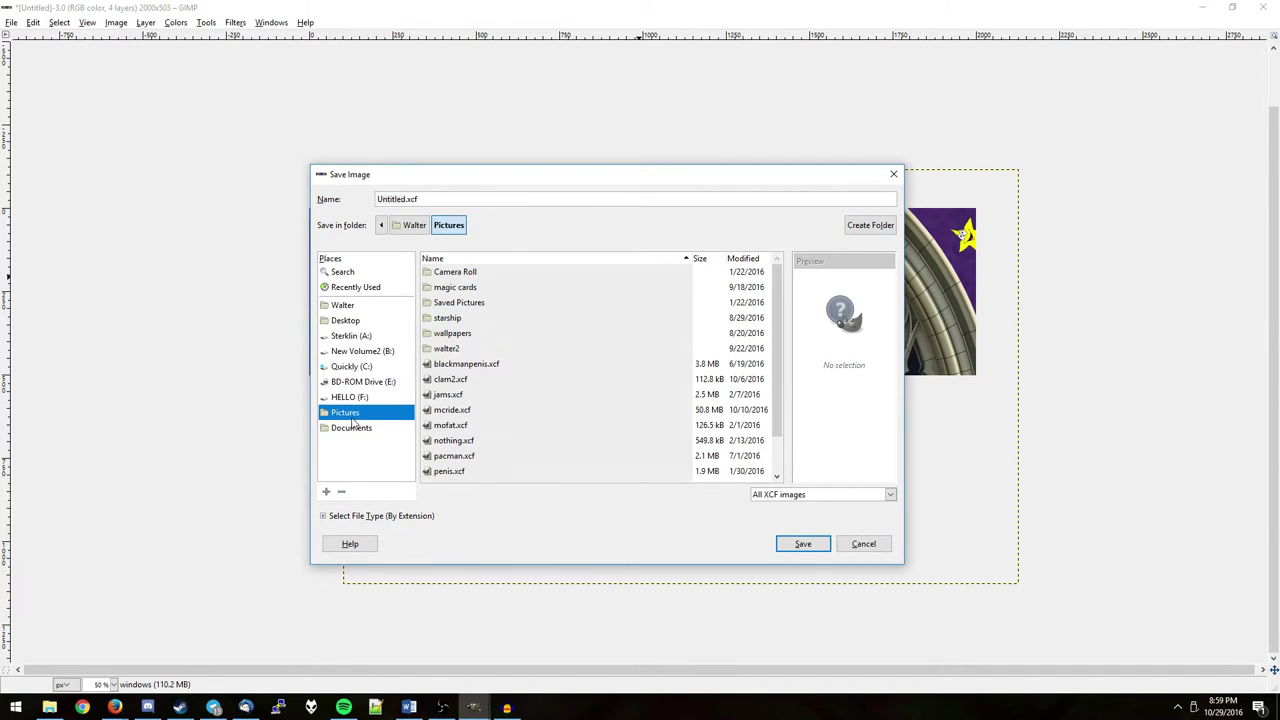
pyautogui.click(390, 199)
pyautogui.tripleClick(390, 199)
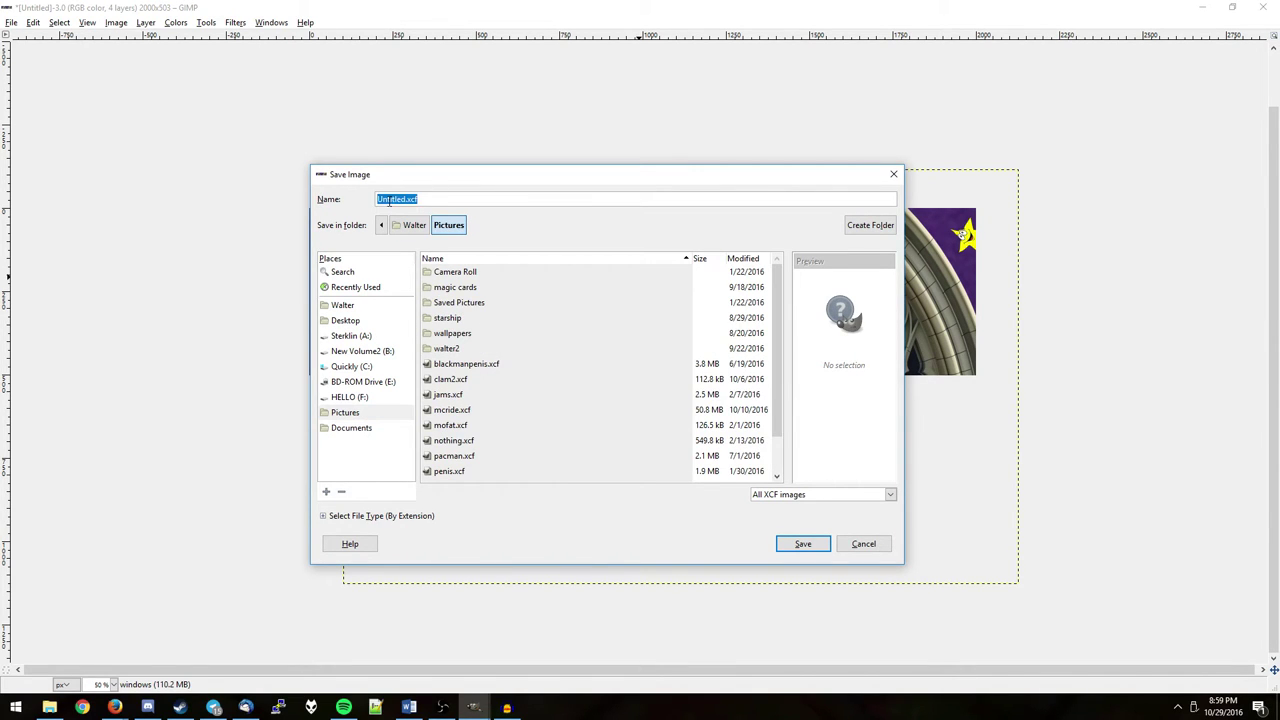
pyautogui.write('box')
pyautogui.write('cf')
pyautogui.click(803, 543)
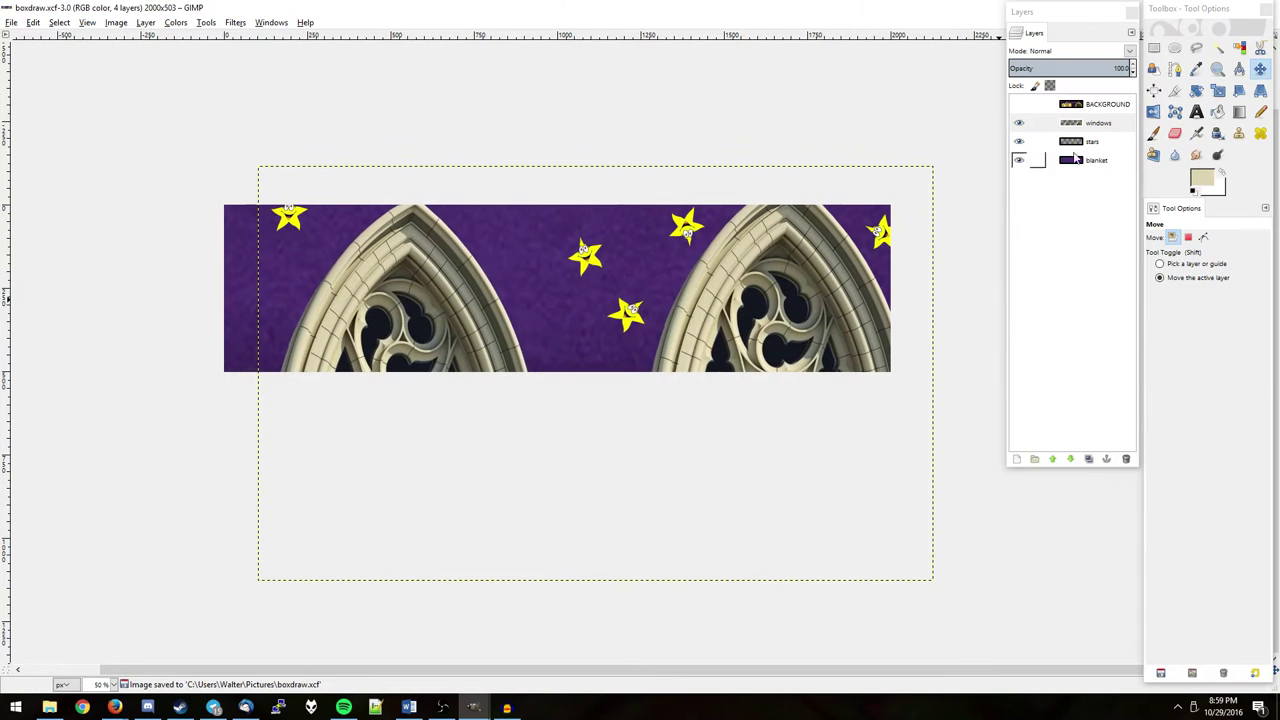
# Make the BACKGROUND cover layer visible again and pan around the canvas
pyautogui.click(1019, 105)
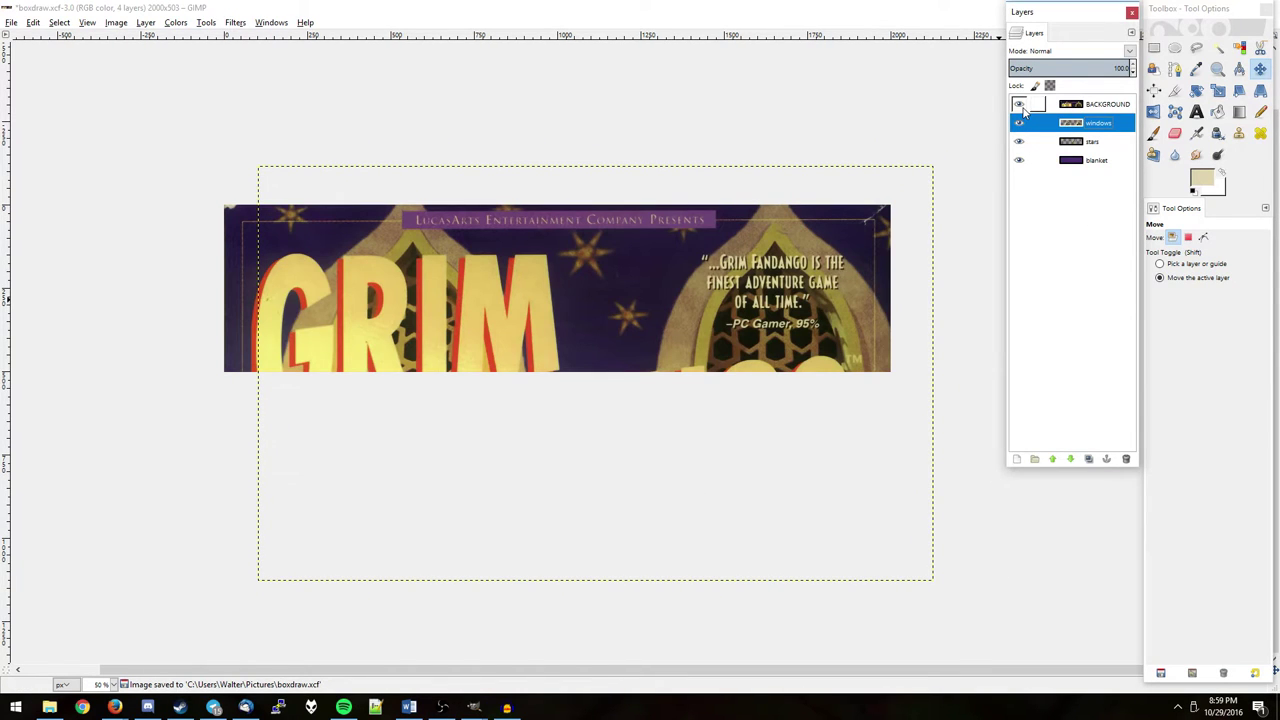
pyautogui.moveTo(595, 343); pyautogui.dragTo(758, 367)
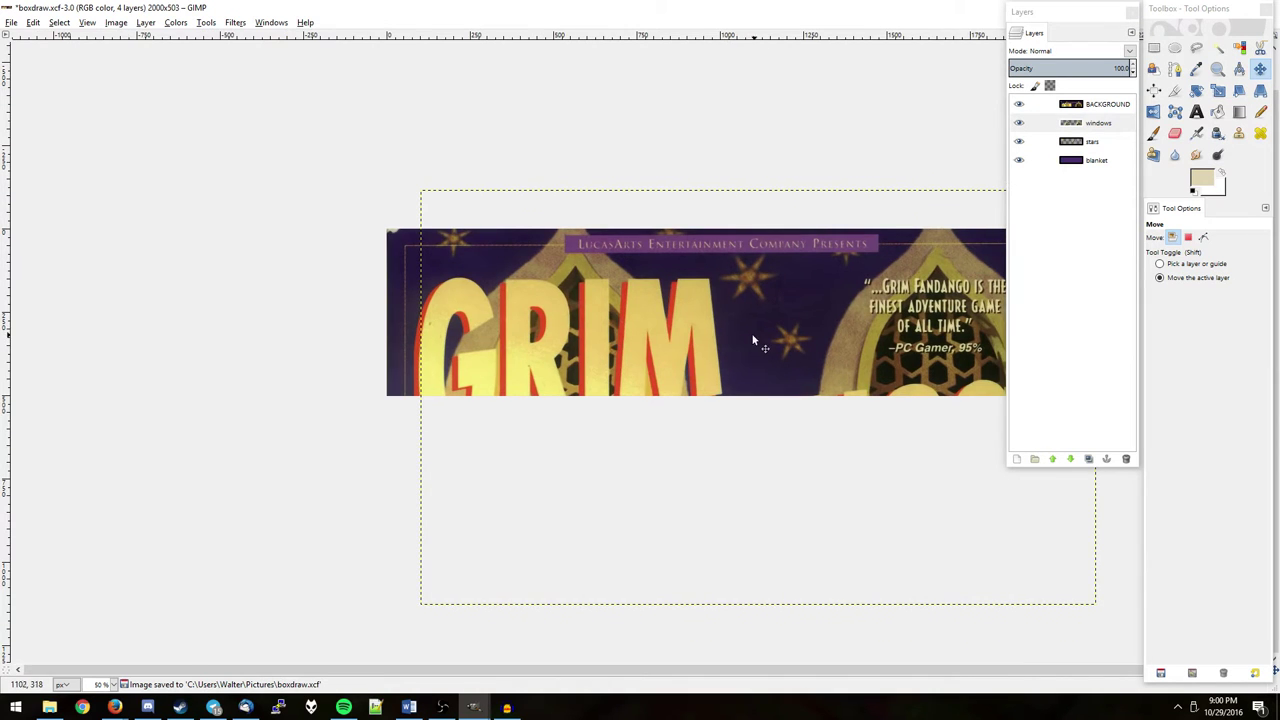
pyautogui.hscroll(5, 755, 342)
pyautogui.scroll(3, 560, 365)
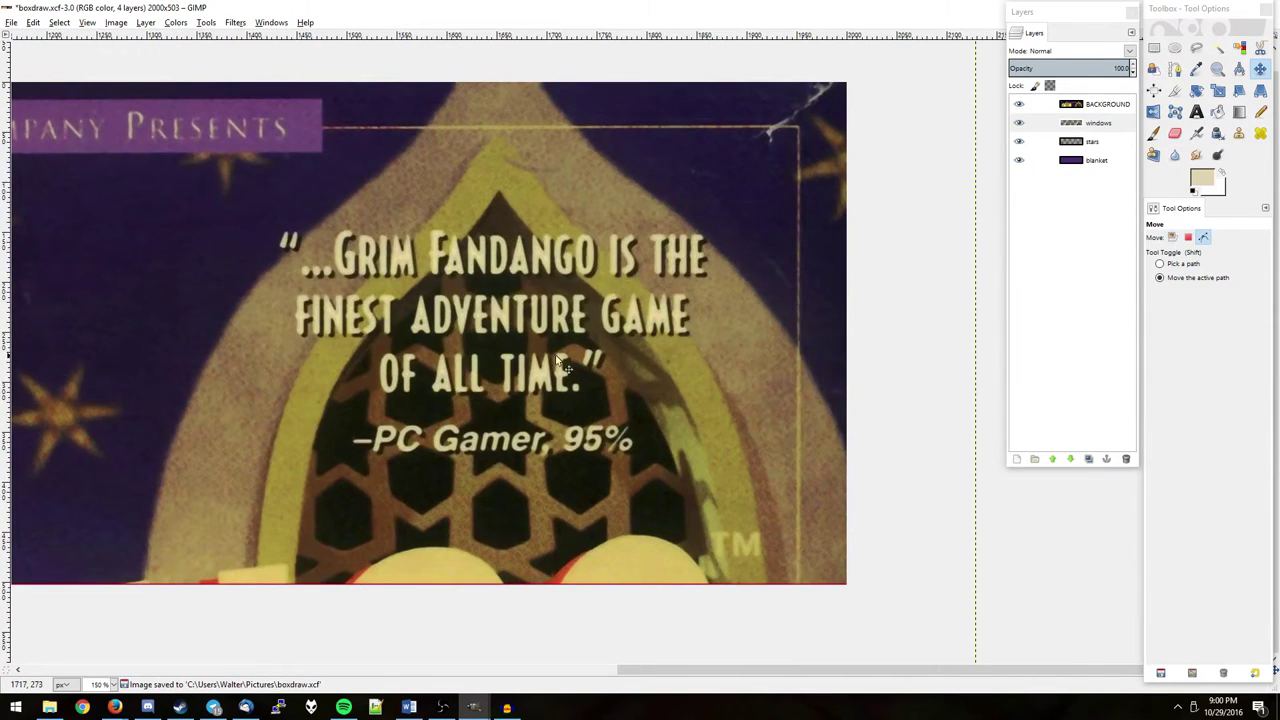
pyautogui.scroll(2, 560, 365)
pyautogui.scroll(-2, 606, 334)
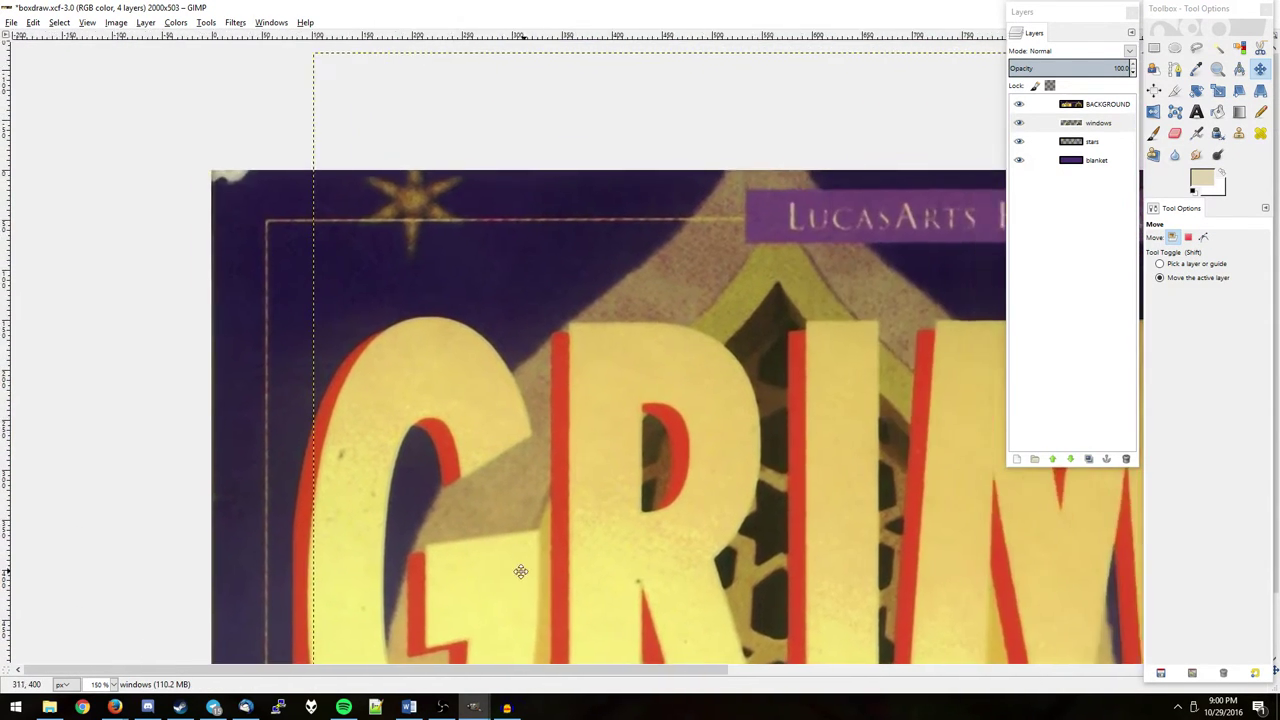
pyautogui.hscroll(5, 600, 530)
pyautogui.hscroll(-5, 900, 460)
pyautogui.hscroll(3, 900, 450)
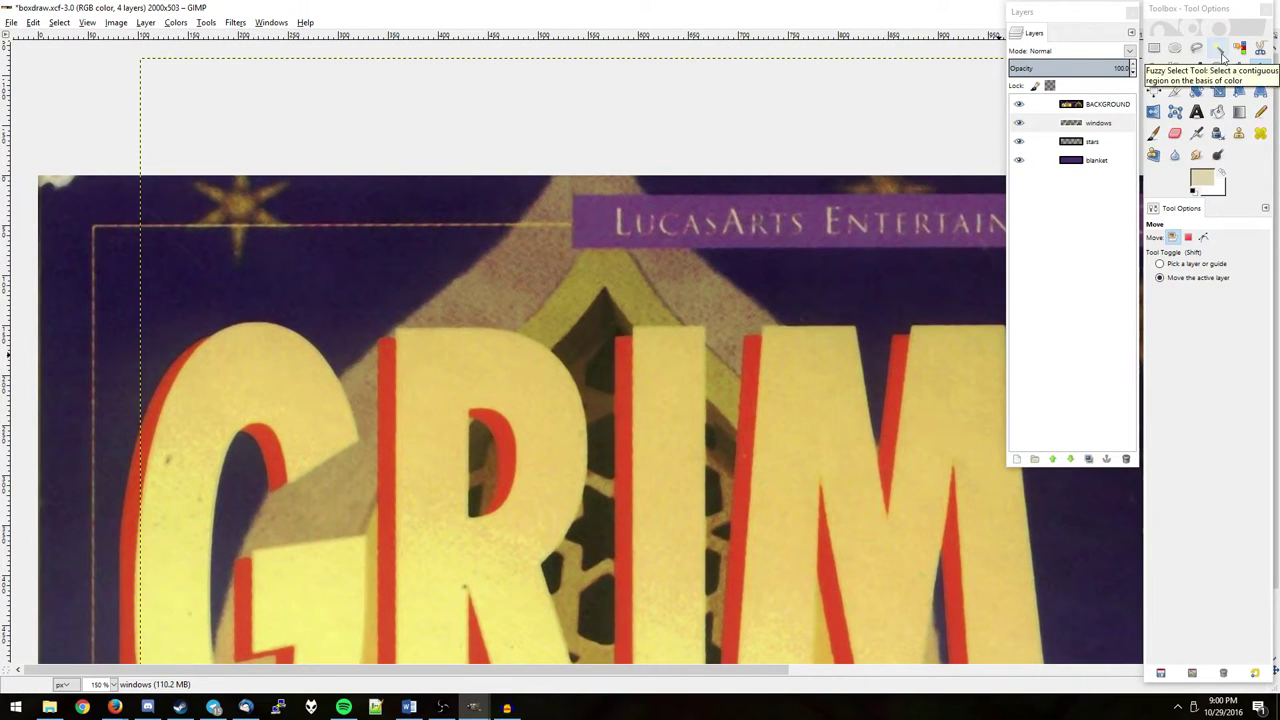
pyautogui.hscroll(-5, 908, 306)
pyautogui.hscroll(2, 780, 340)
pyautogui.scroll(1, 780, 340)
pyautogui.hscroll(3, 465, 386)
pyautogui.scroll(1, 465, 386)
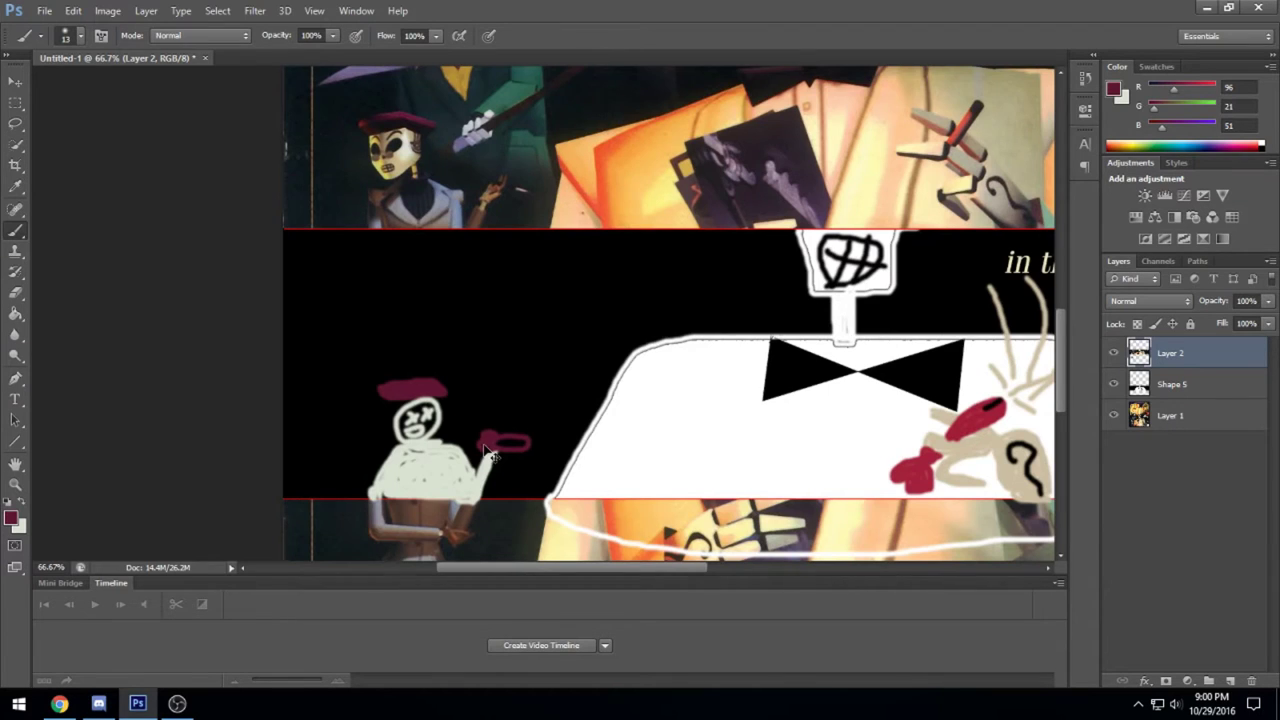
pyautogui.scroll(1, 487, 452)
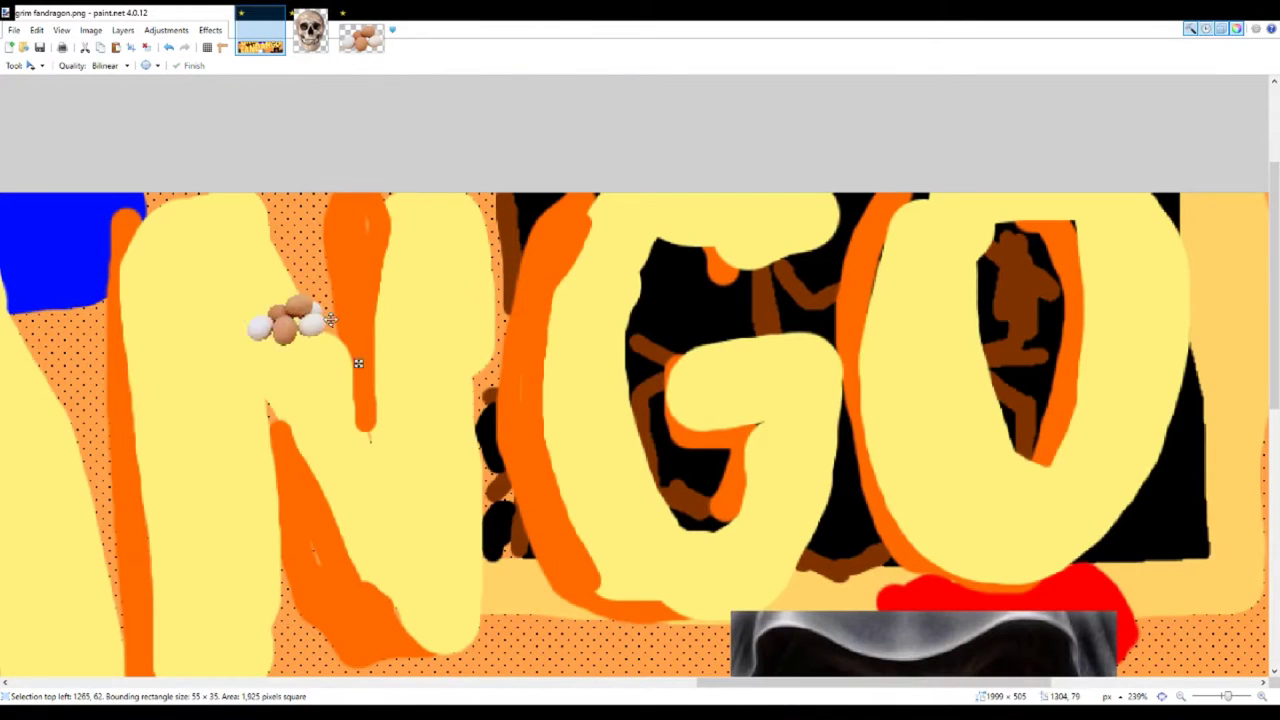
# Reposition the pasted eggs on the banner
pyautogui.moveTo(300, 358); pyautogui.dragTo(1185, 235)
pyautogui.moveTo(700, 673); pyautogui.dragTo(800, 677)
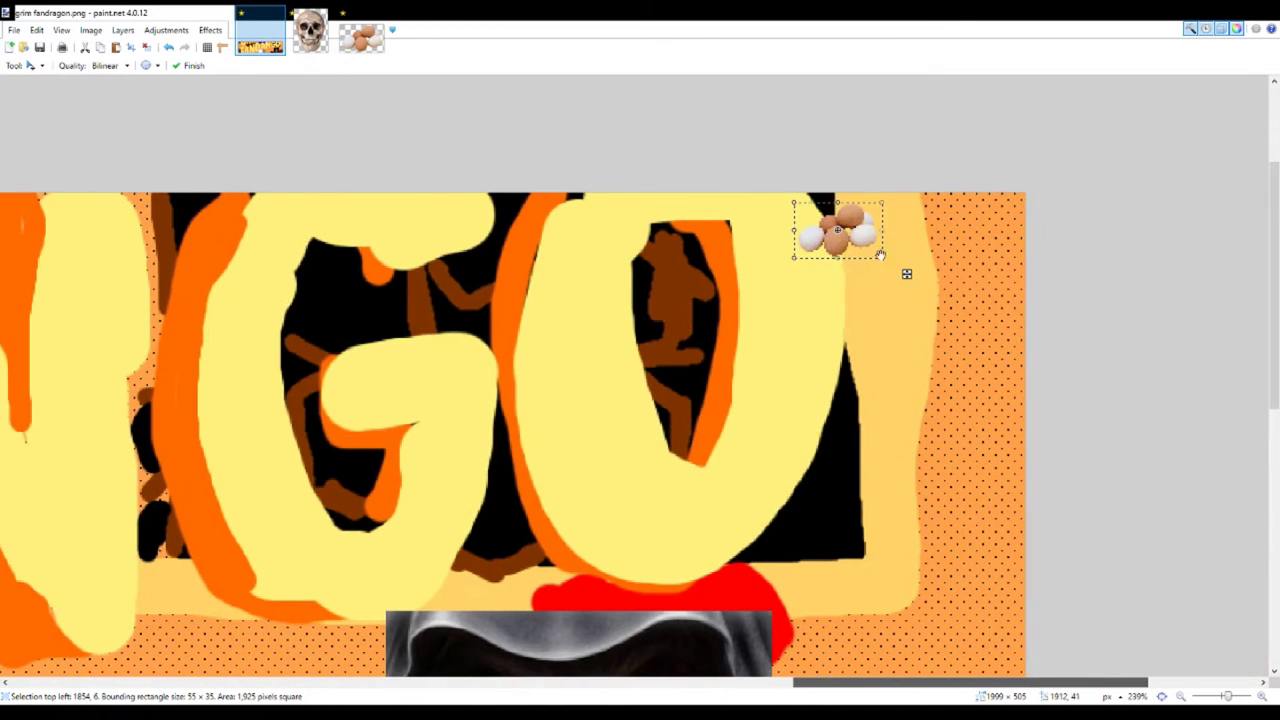
pyautogui.moveTo(868, 226); pyautogui.dragTo(1017, 218)
pyautogui.scroll(2, 1017, 218)
pyautogui.scroll(2, 1057, 194)
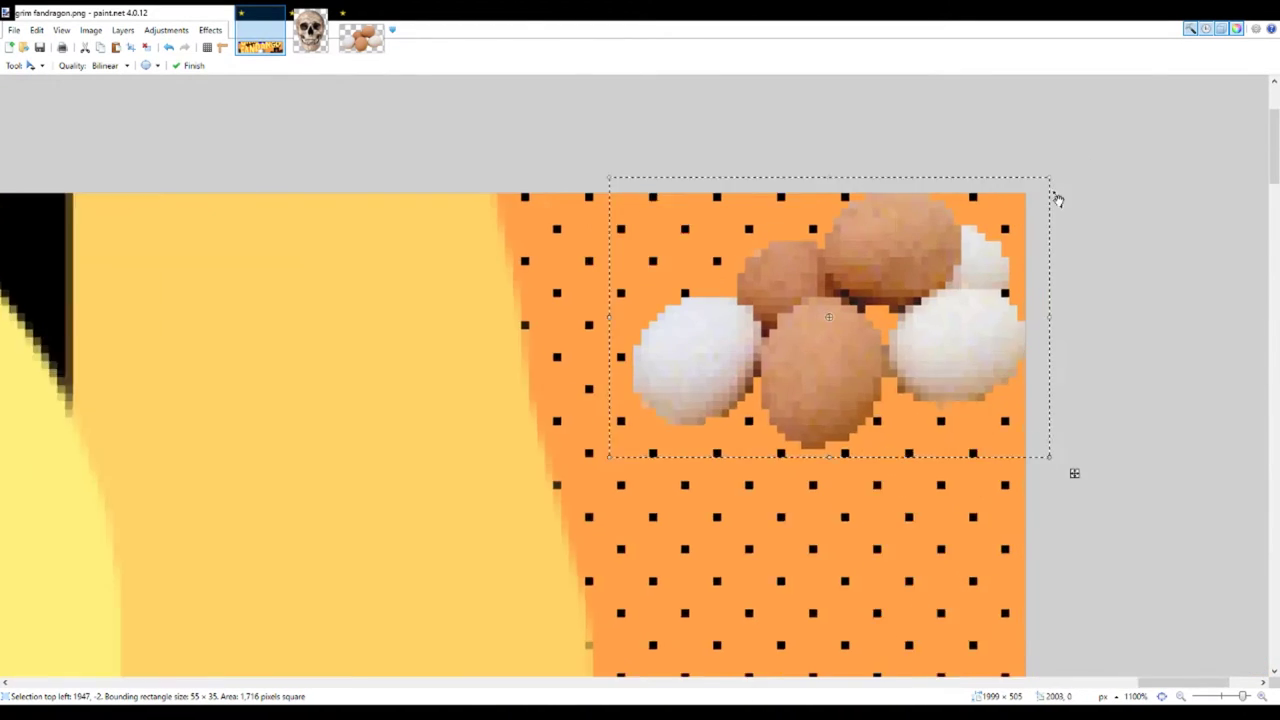
pyautogui.scroll(1, 1070, 400)
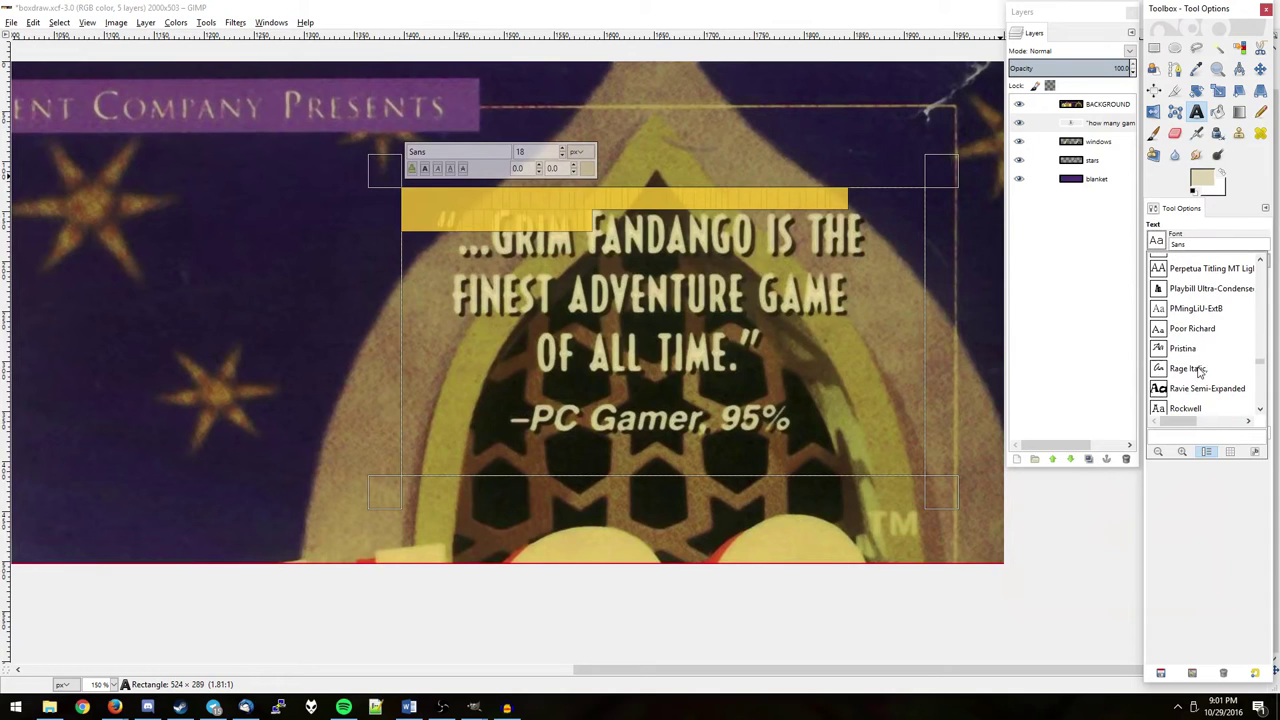
# Move the quote text layer to the top and set it in Gigi at size 40
pyautogui.click(1199, 372)
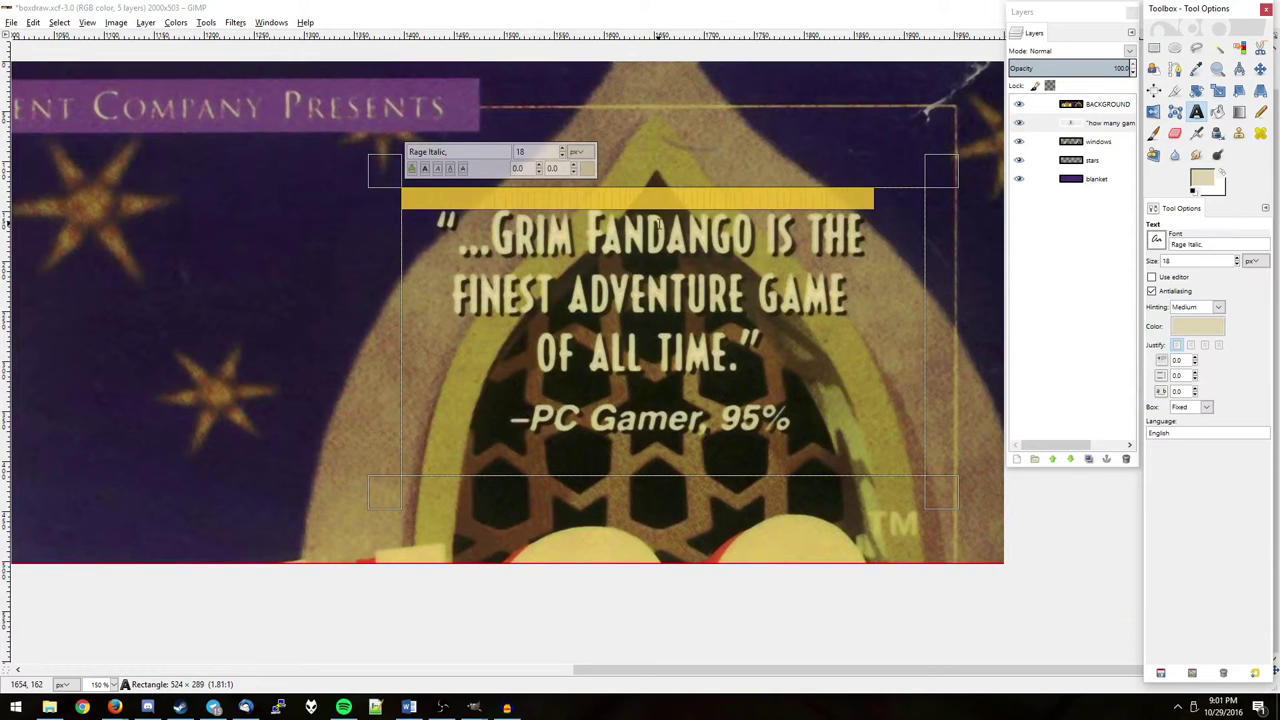
pyautogui.moveTo(1089, 147); pyautogui.dragTo(1089, 100)
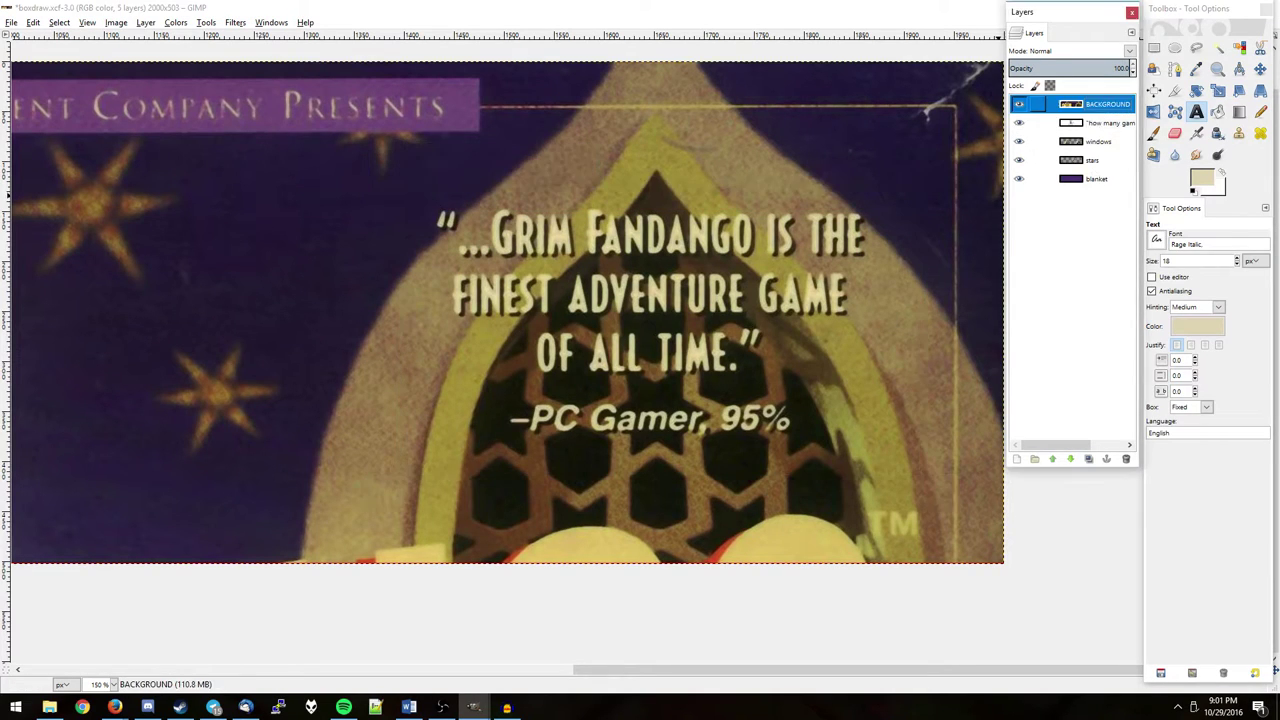
pyautogui.click(1157, 240)
pyautogui.click(1192, 310)
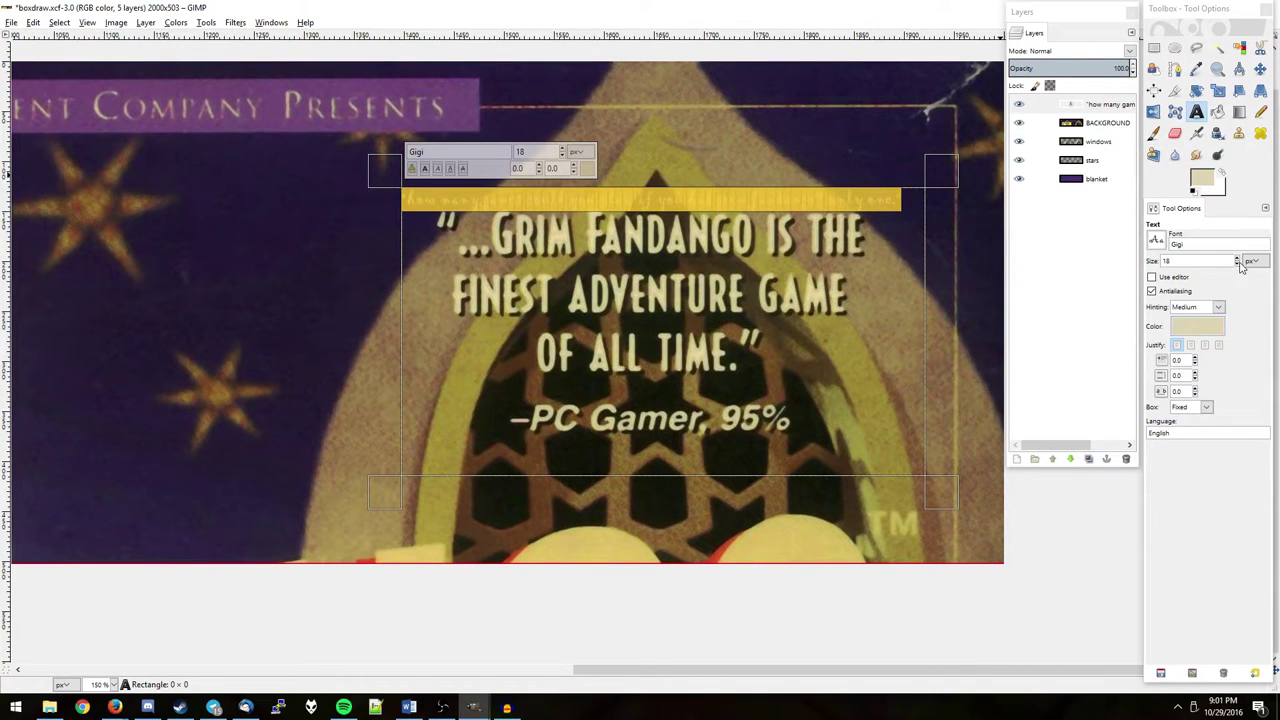
pyautogui.scroll(8, 1237, 260)
pyautogui.scroll(7, 1237, 260)
pyautogui.scroll(7, 1237, 260)
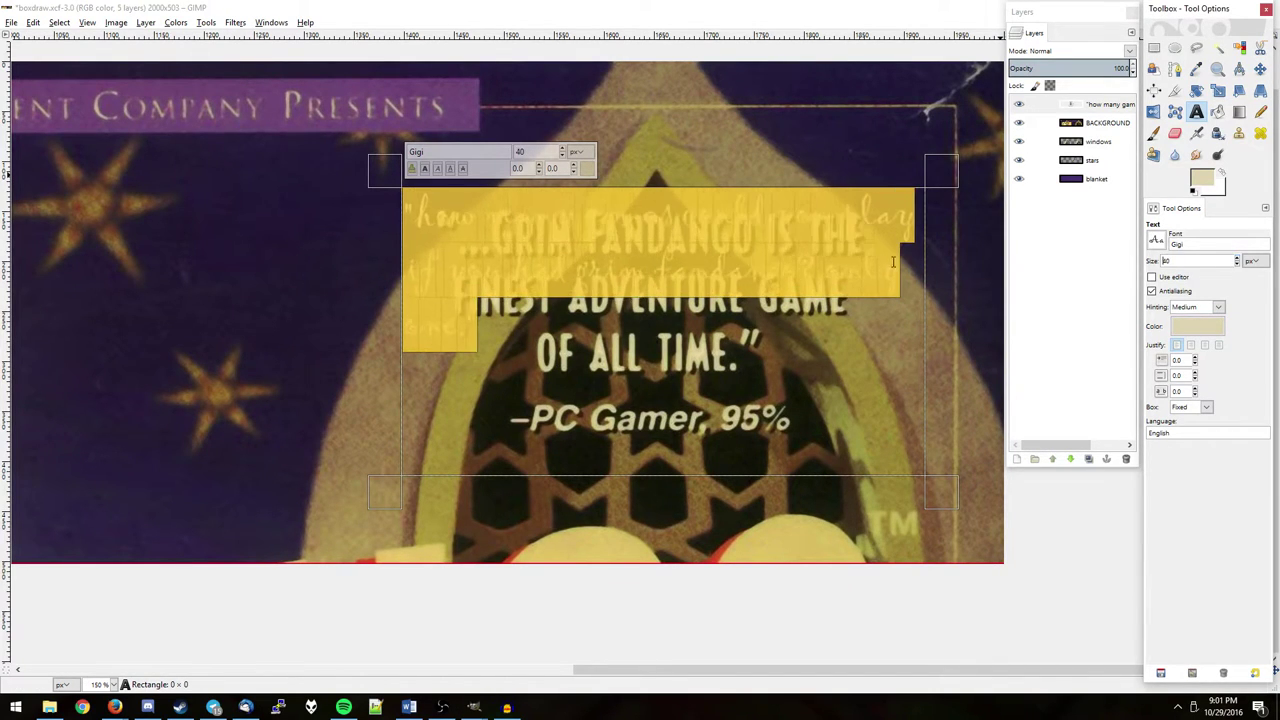
# Hide the BACKGROUND layer and select all of the quote text on the canvas
pyautogui.click(1019, 122)
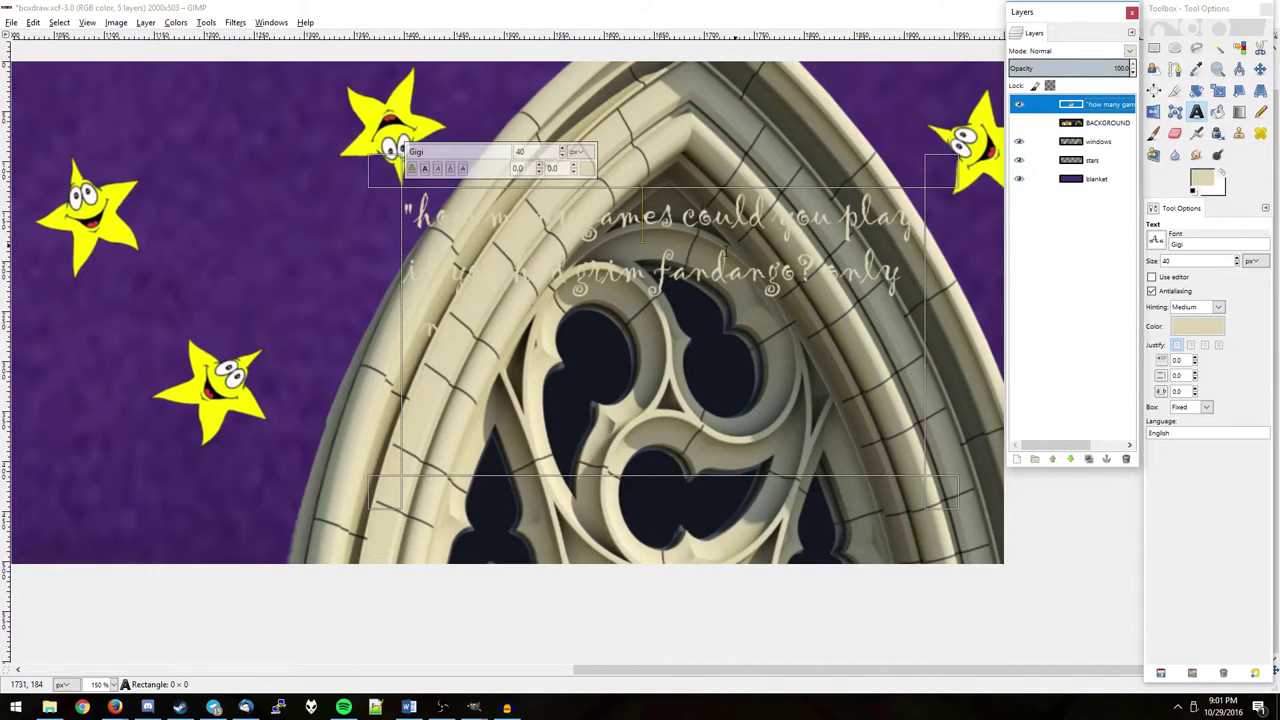
pyautogui.click(712, 262)
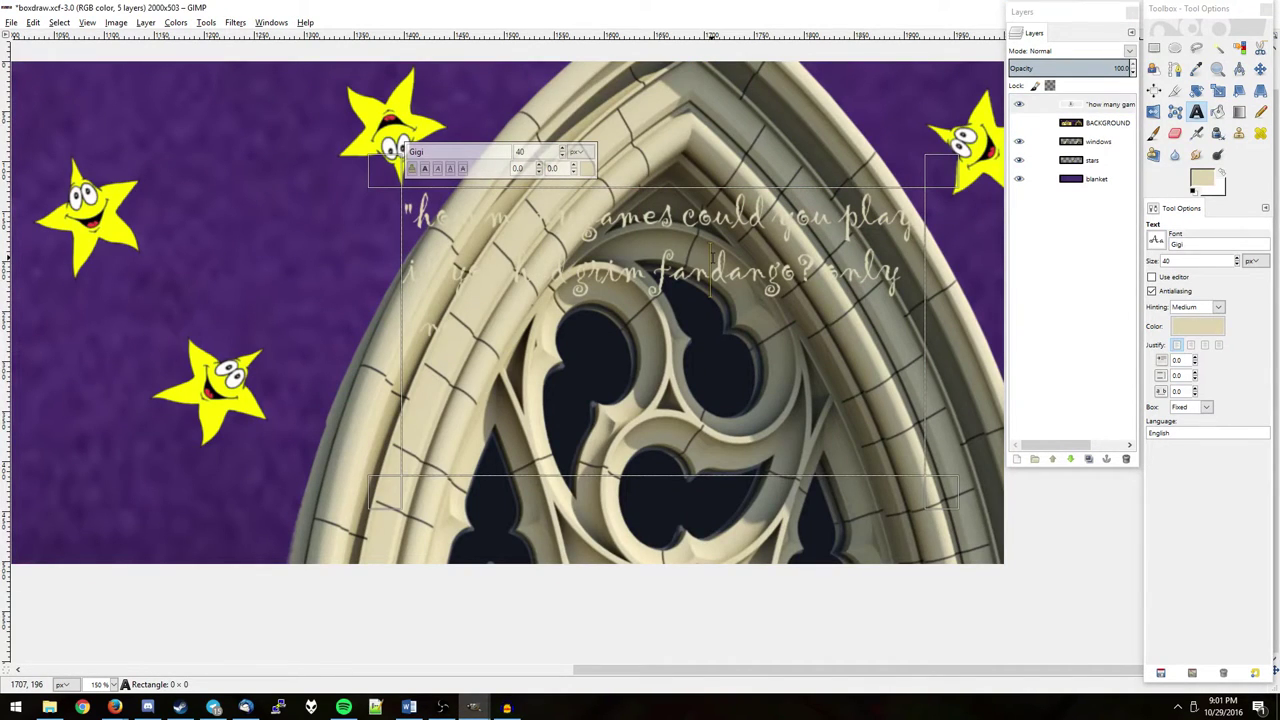
pyautogui.hotkey('ctrl', 'a')
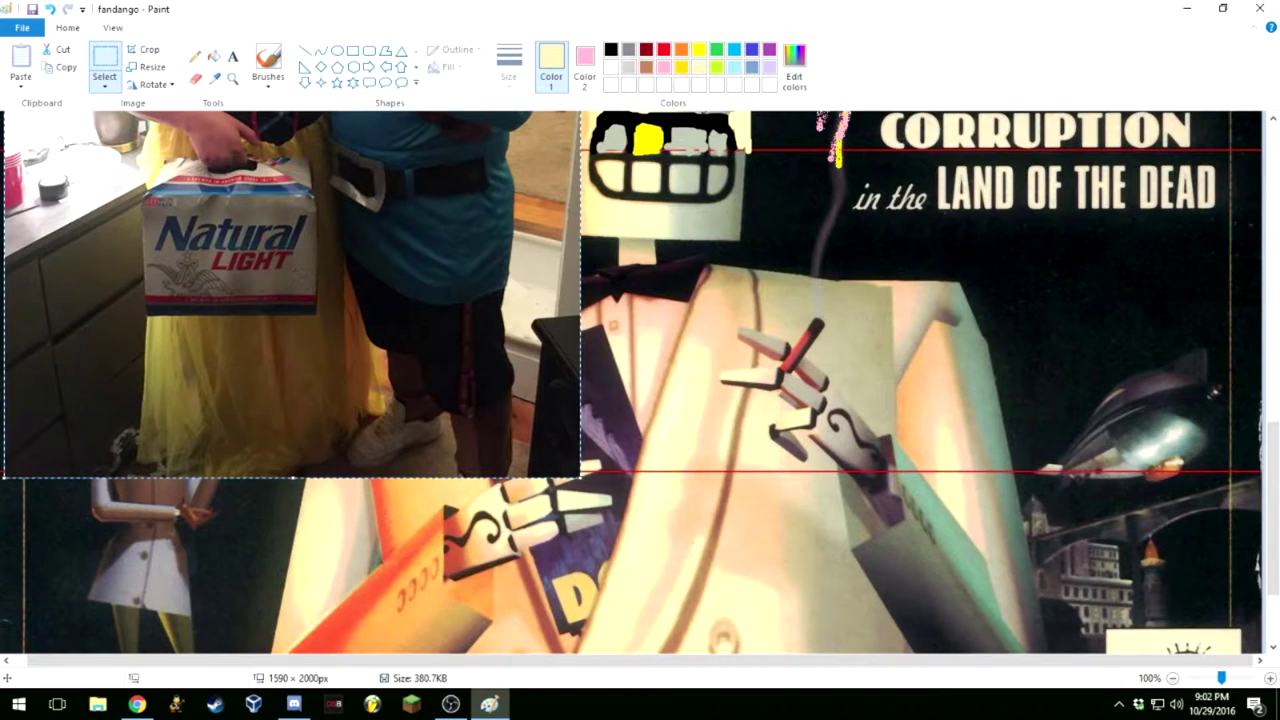
# Drag the pasted costume photo about 137 px right and 35 px down
pyautogui.scroll(4, 640, 383)
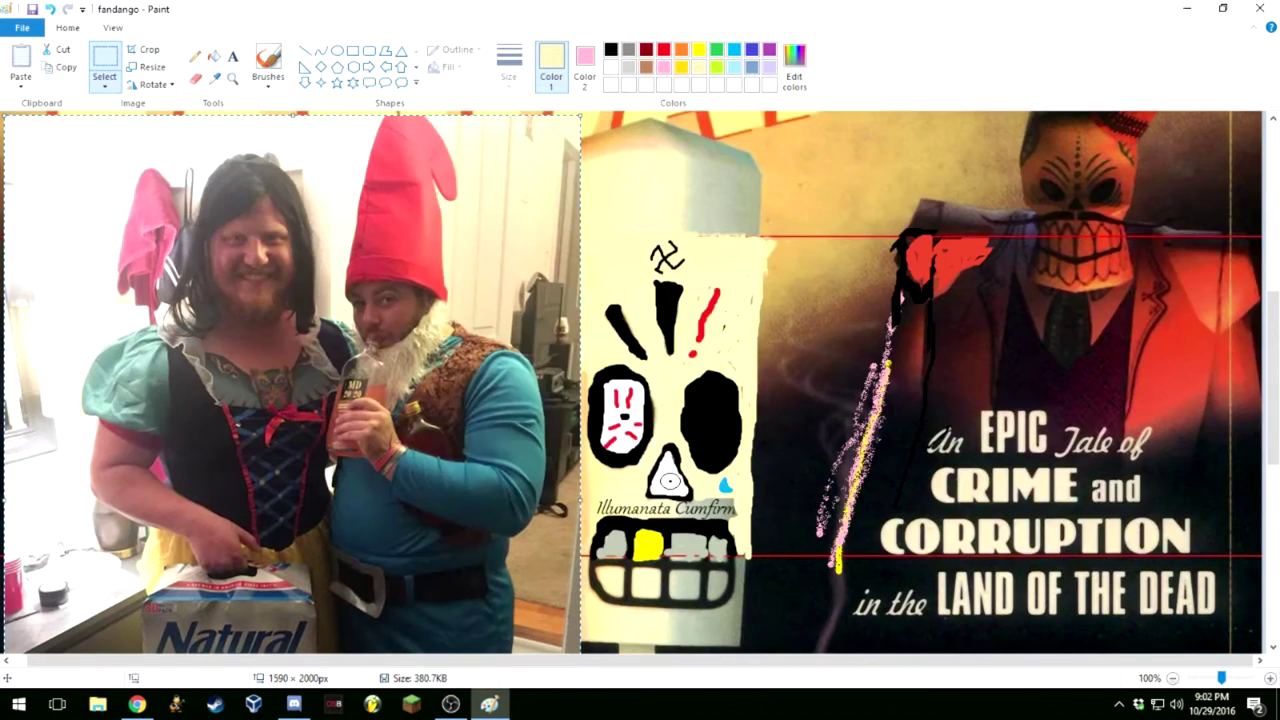
pyautogui.moveTo(300, 400); pyautogui.dragTo(437, 435)
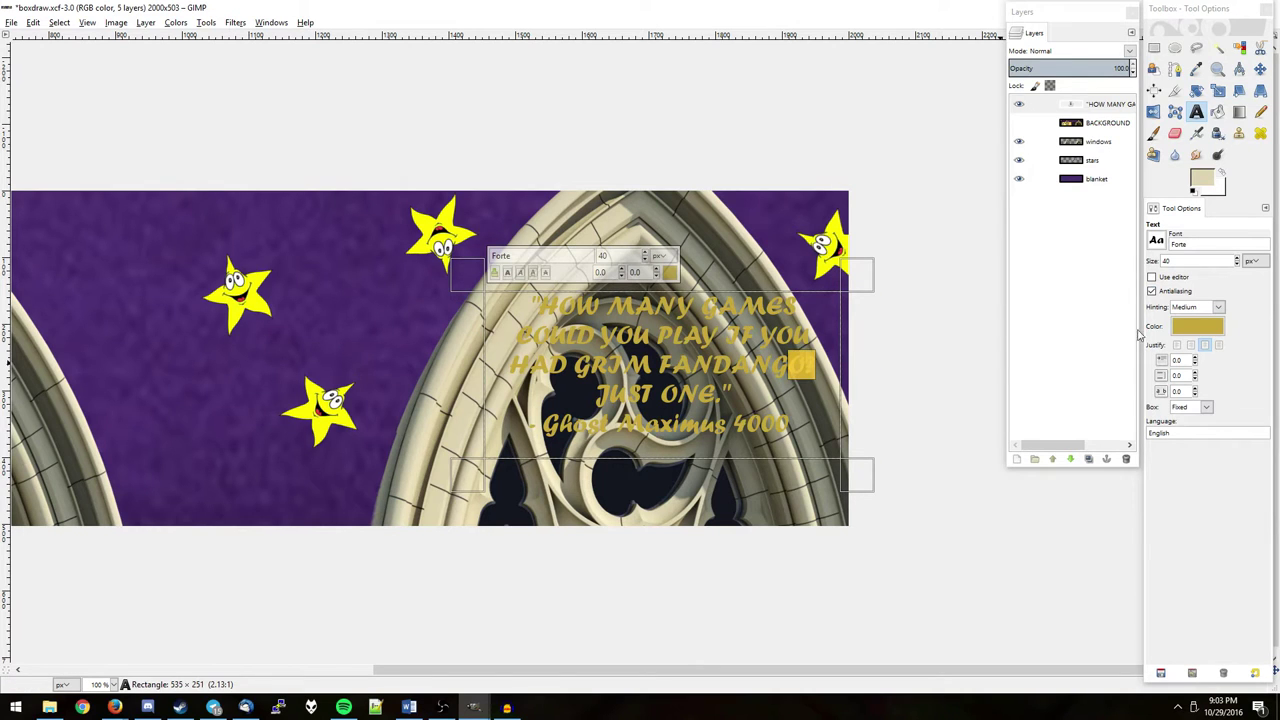
# Change the quote text colour to blue (4c45db)
pyautogui.click(1175, 330)
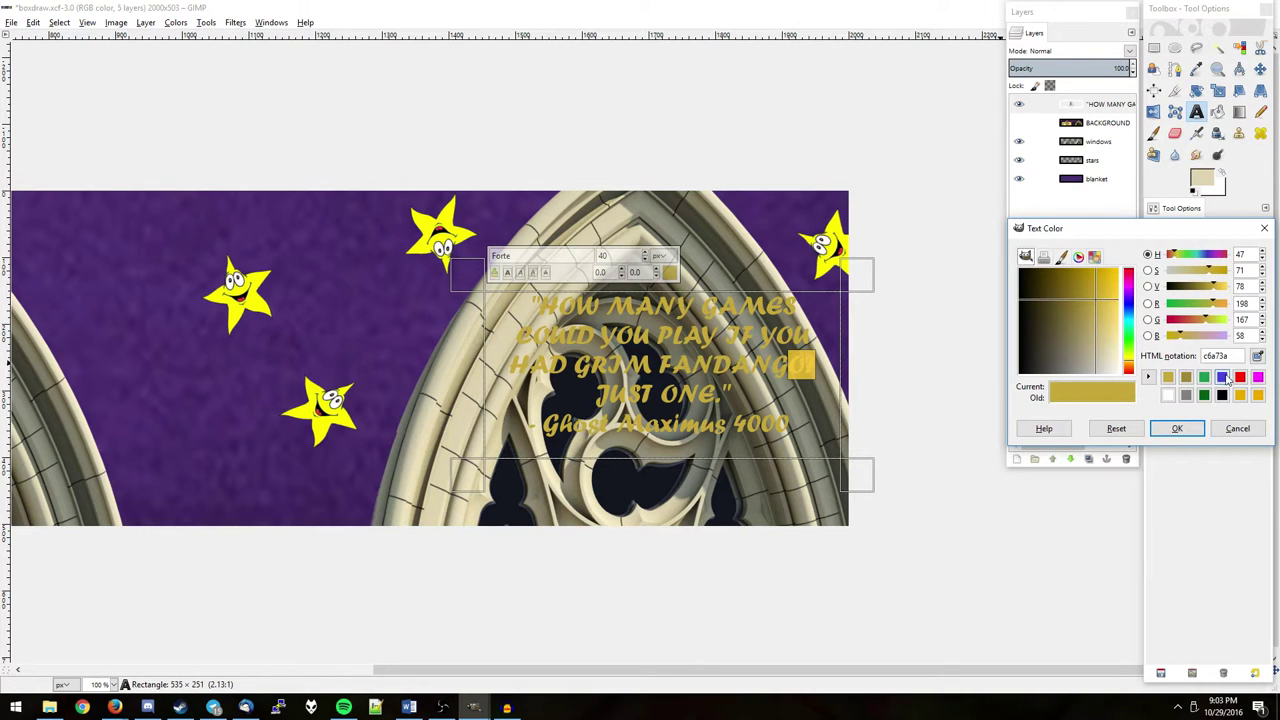
pyautogui.click(1221, 377)
pyautogui.click(1175, 428)
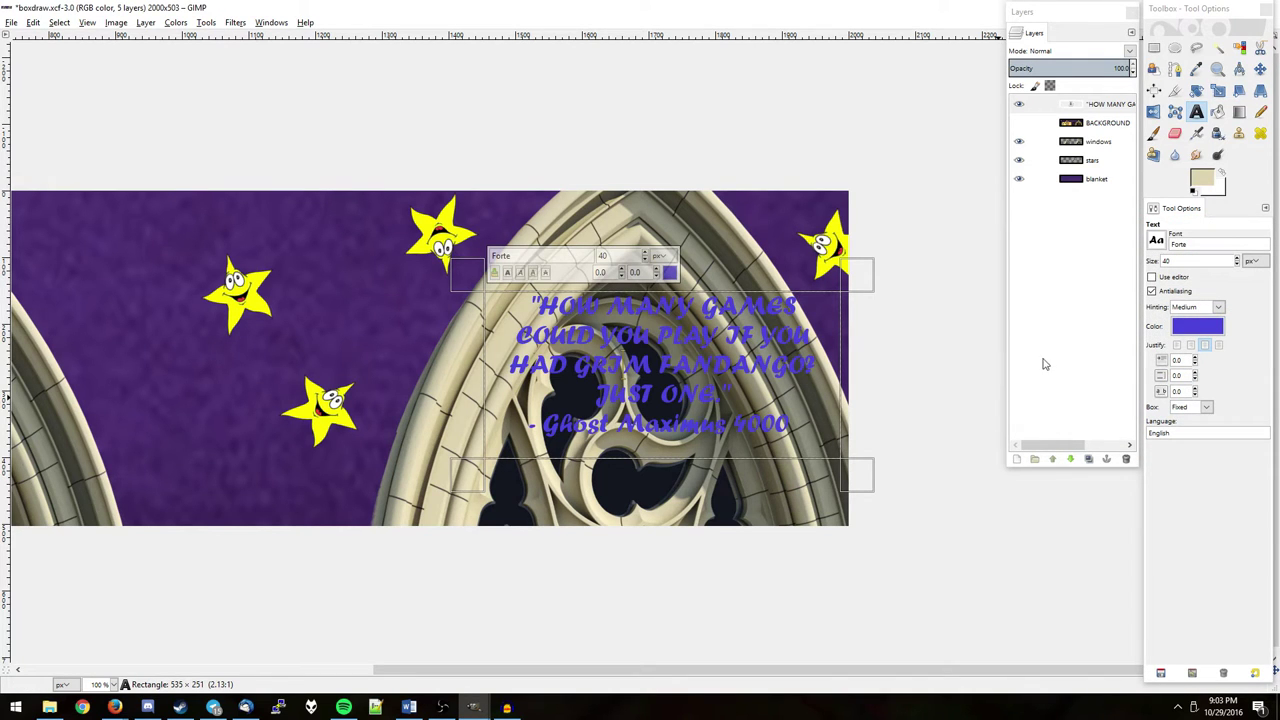
pyautogui.click(1186, 335)
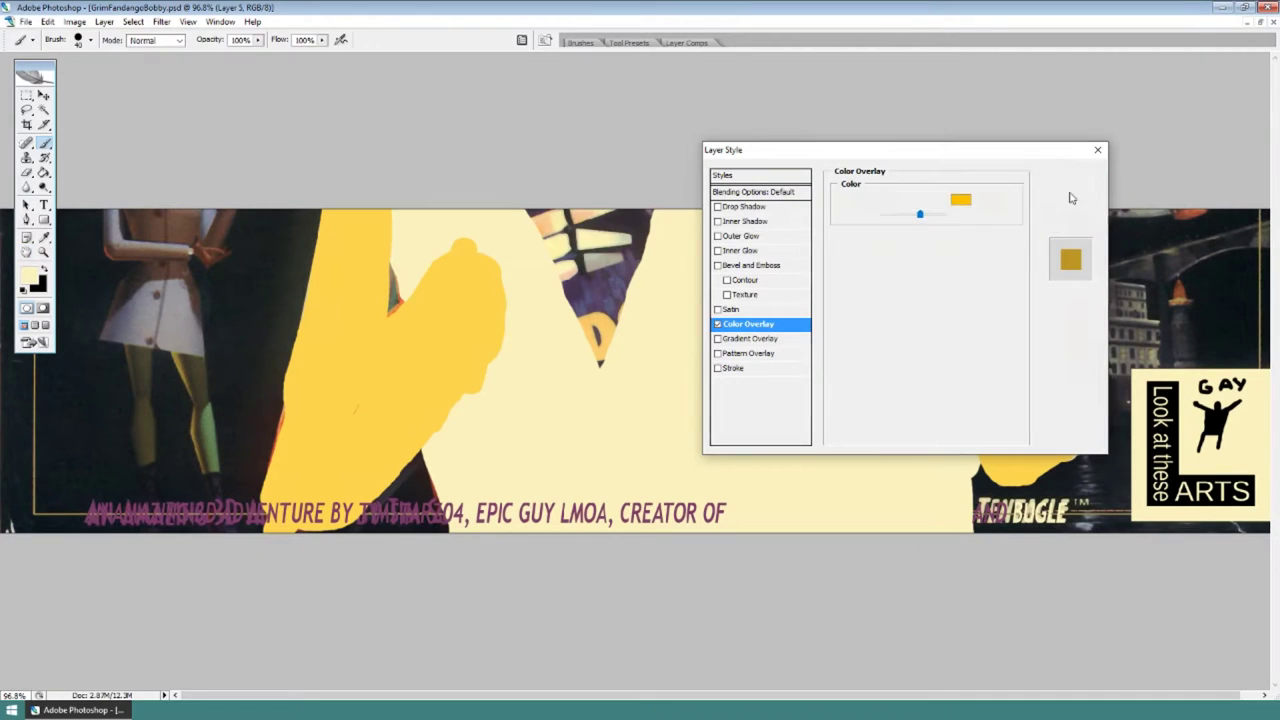
pyautogui.click(1070, 198)
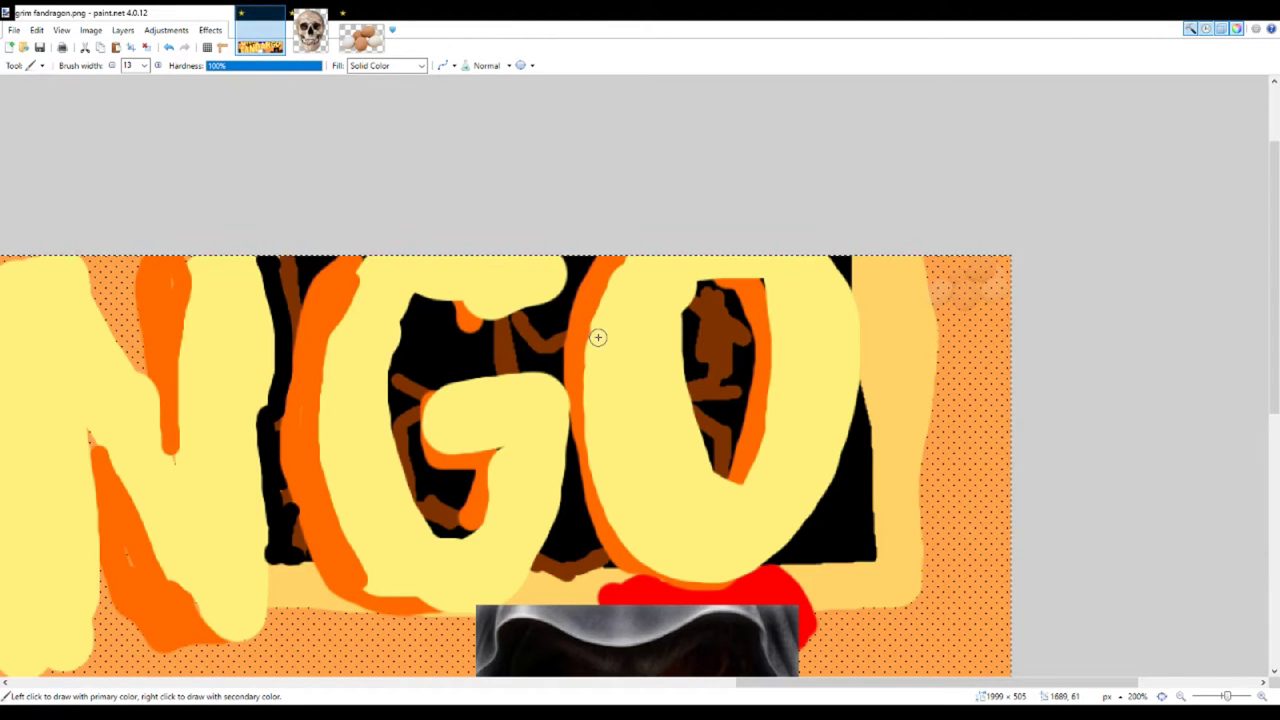
# Brush yellow over the upper orange stroke beside the O
pyautogui.moveTo(754, 266); pyautogui.dragTo(766, 309)
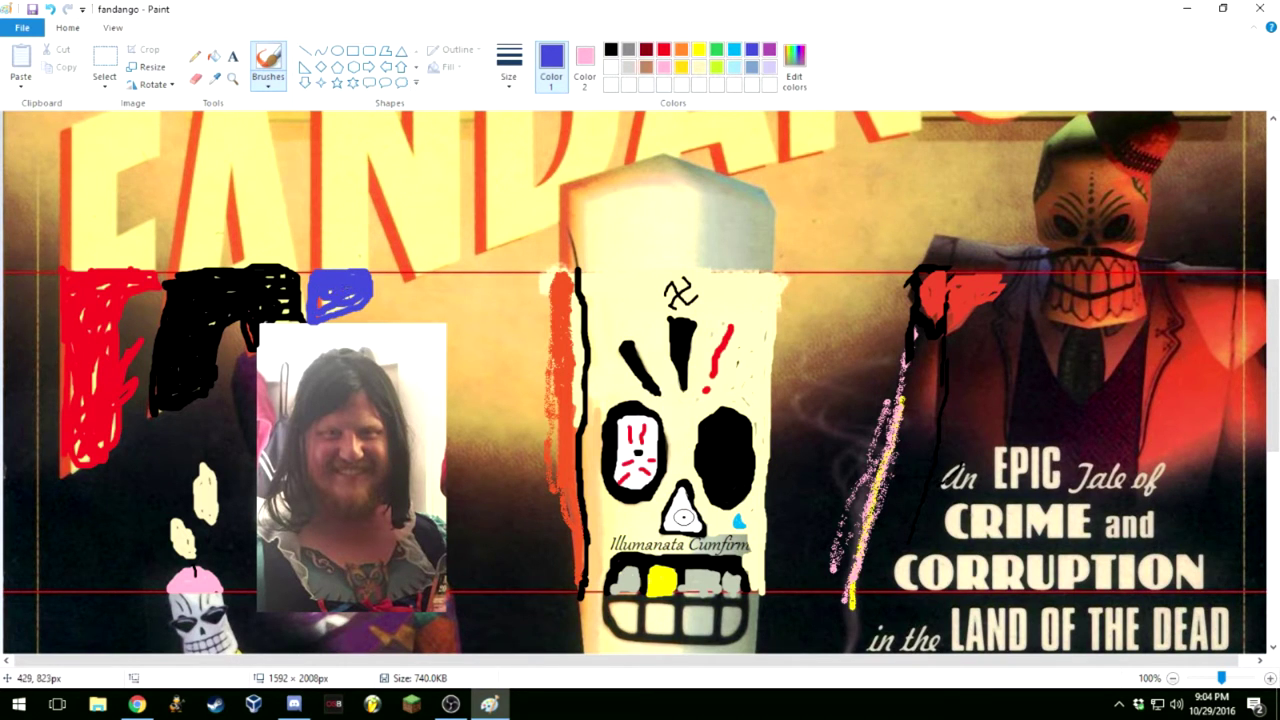
# Extend the blue blob rightward, then paint a yellow line beside the photo and a yellow dot
pyautogui.moveTo(404, 277); pyautogui.dragTo(423, 275)
pyautogui.click(698, 49)
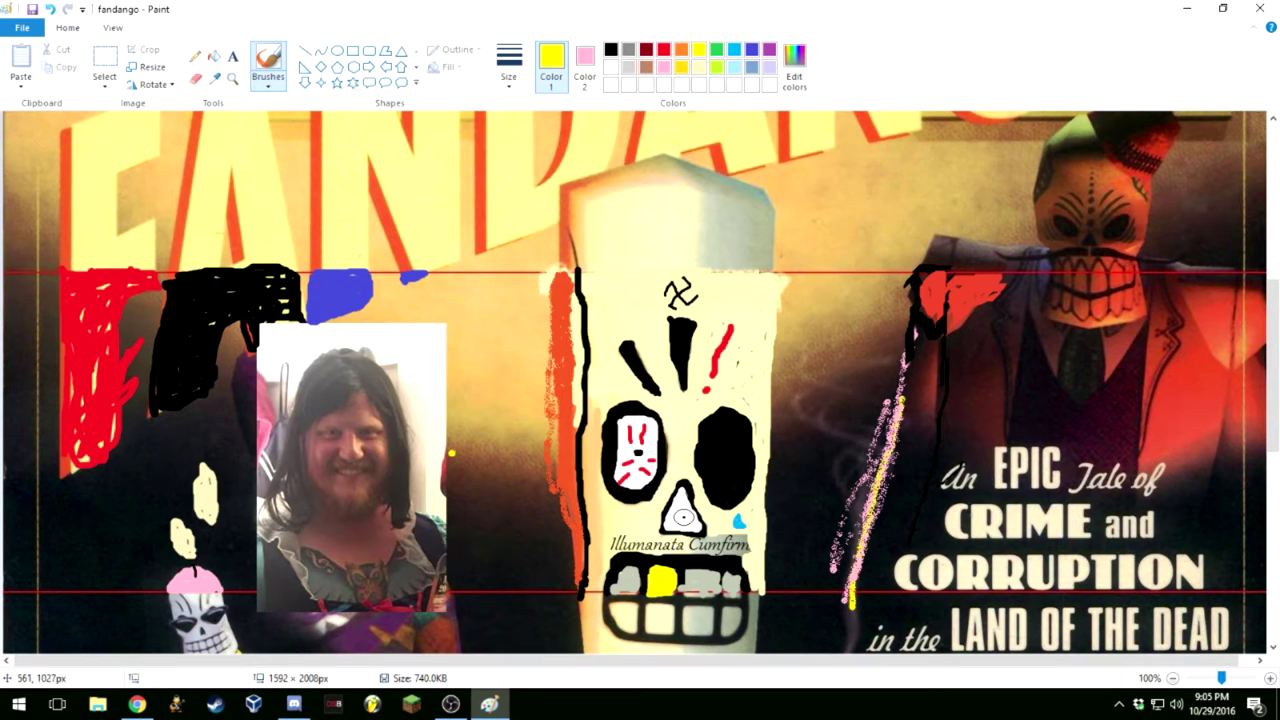
pyautogui.moveTo(451, 453); pyautogui.dragTo(530, 466)
pyautogui.click(870, 401)
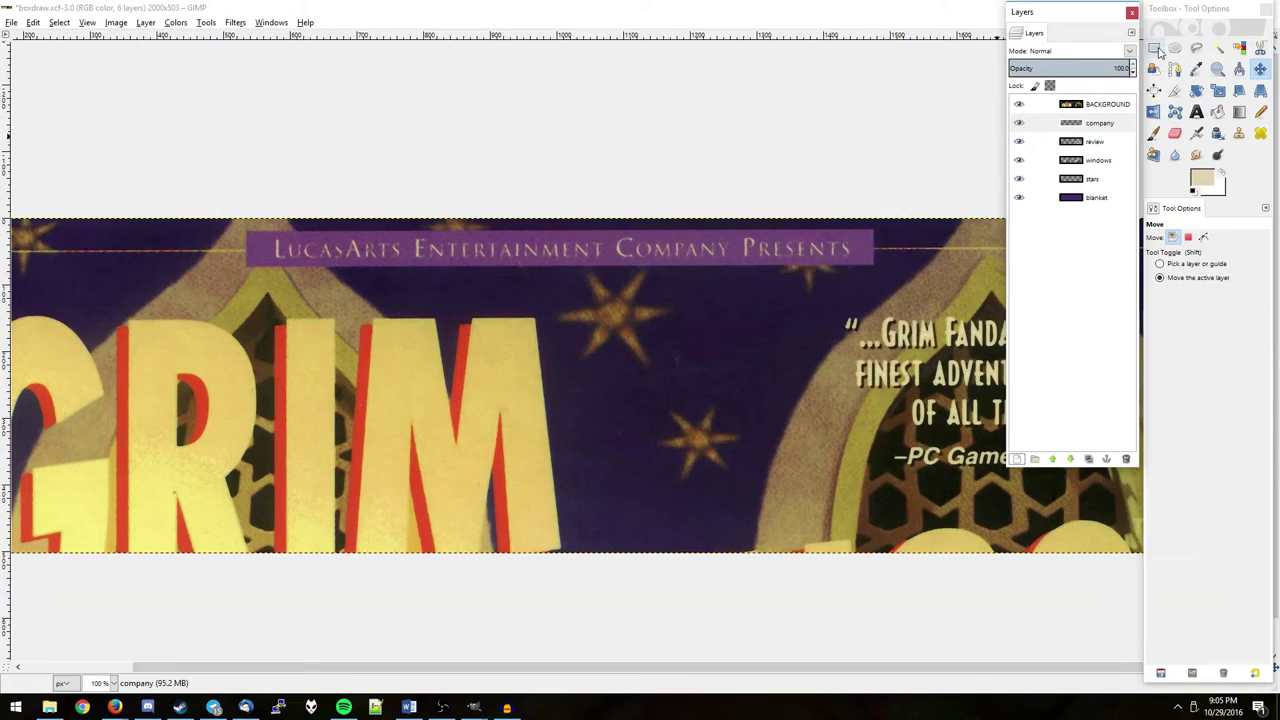
# Select the LucasArts banner strip, trim the selection's bottom edge, and compare with Layer 2 toggled
pyautogui.moveTo(873, 228); pyautogui.dragTo(247, 265)
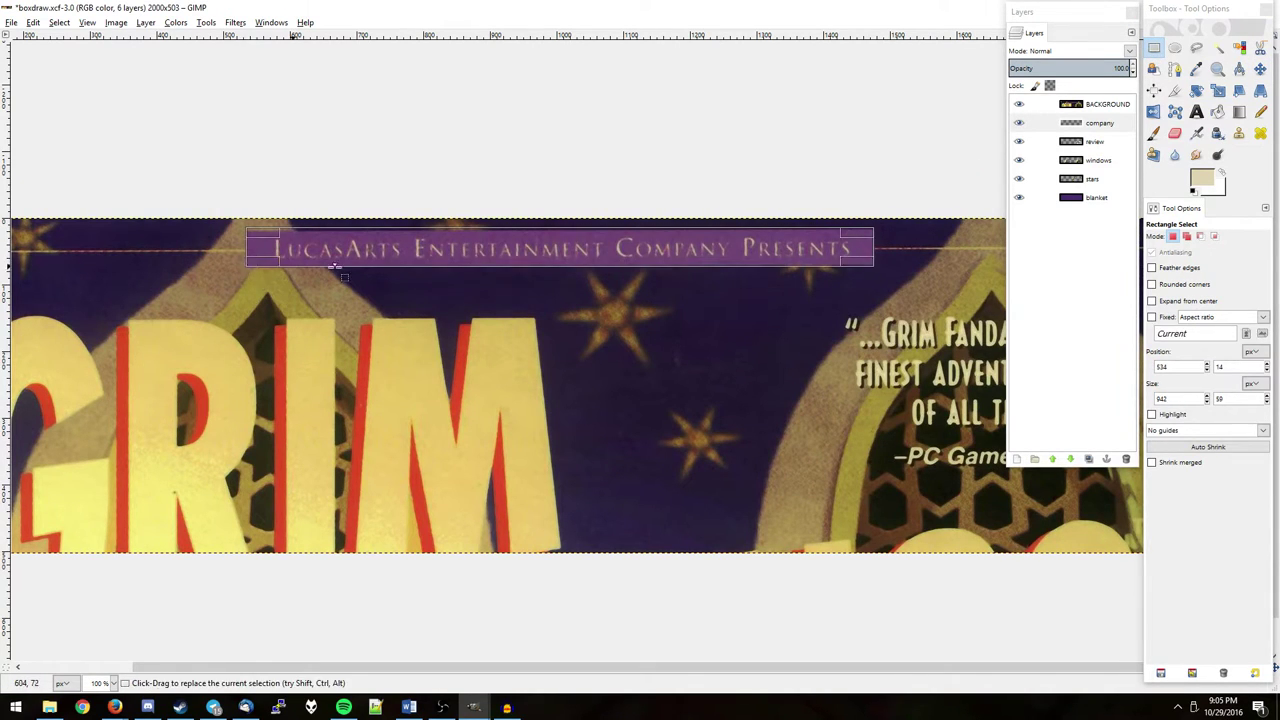
pyautogui.scroll(1, 529, 280)
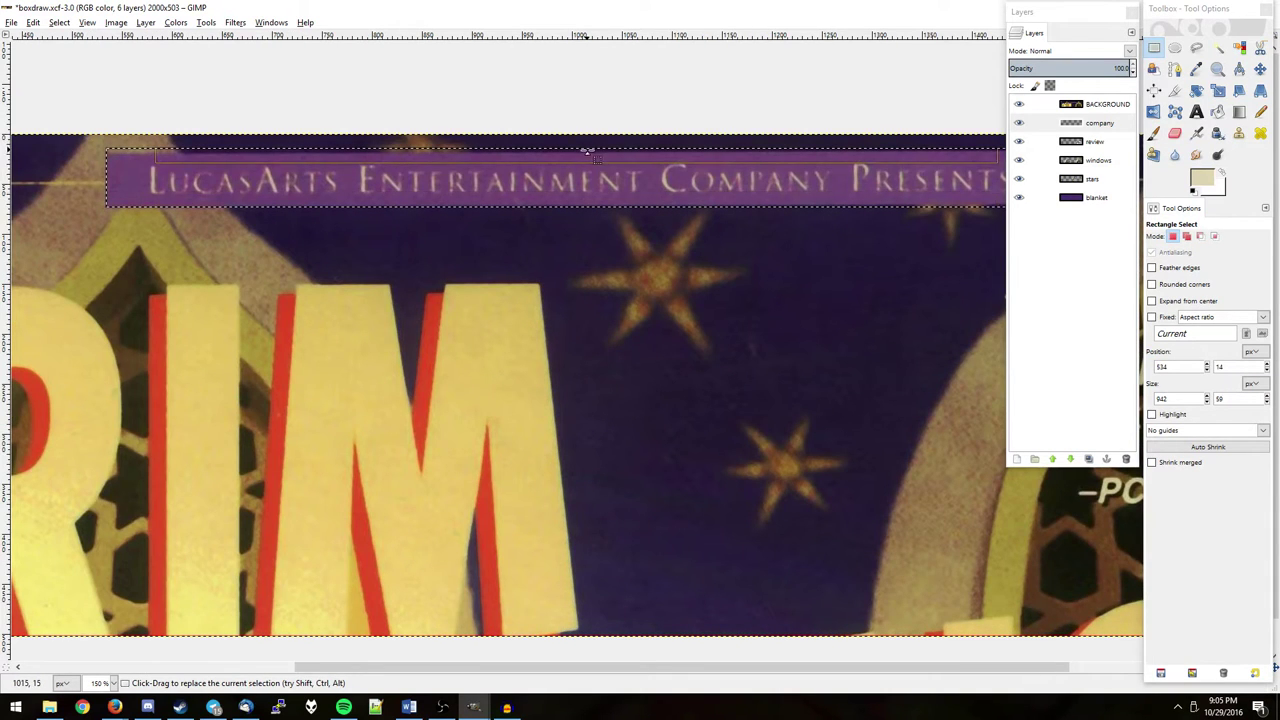
pyautogui.scroll(1, 543, 222)
pyautogui.scroll(1, 543, 222)
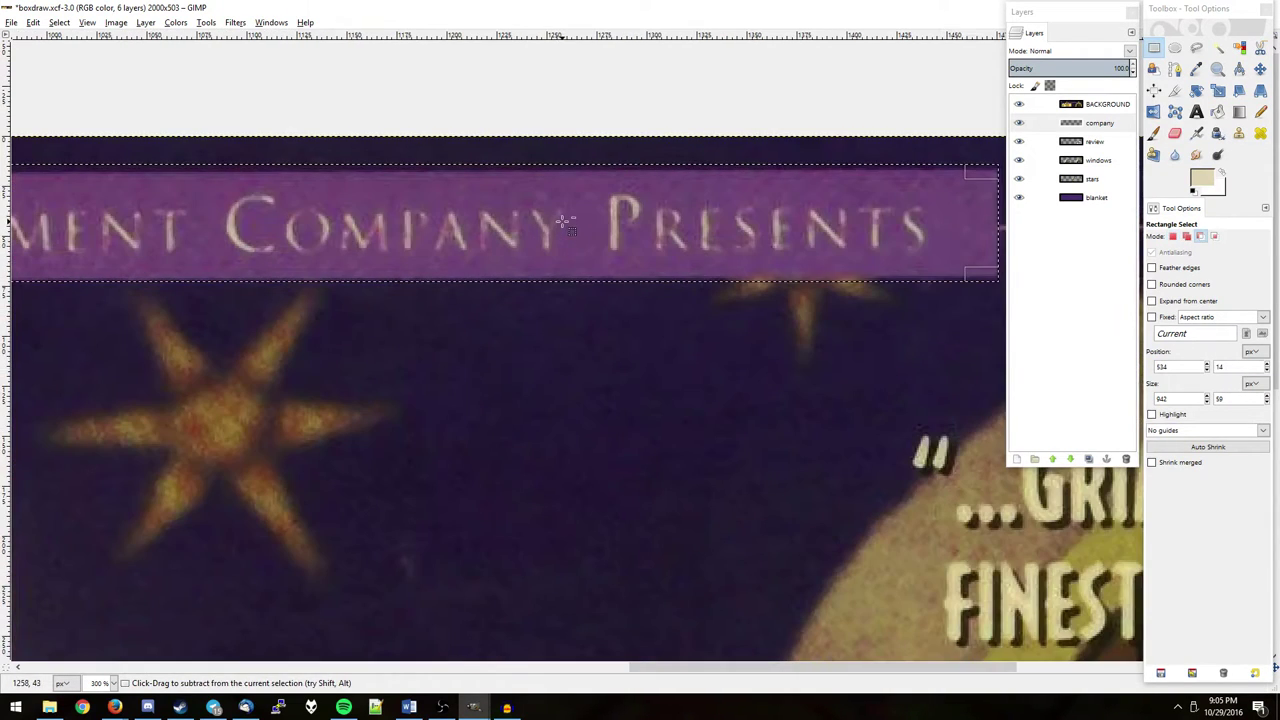
pyautogui.moveTo(550, 274); pyautogui.dragTo(545, 263)
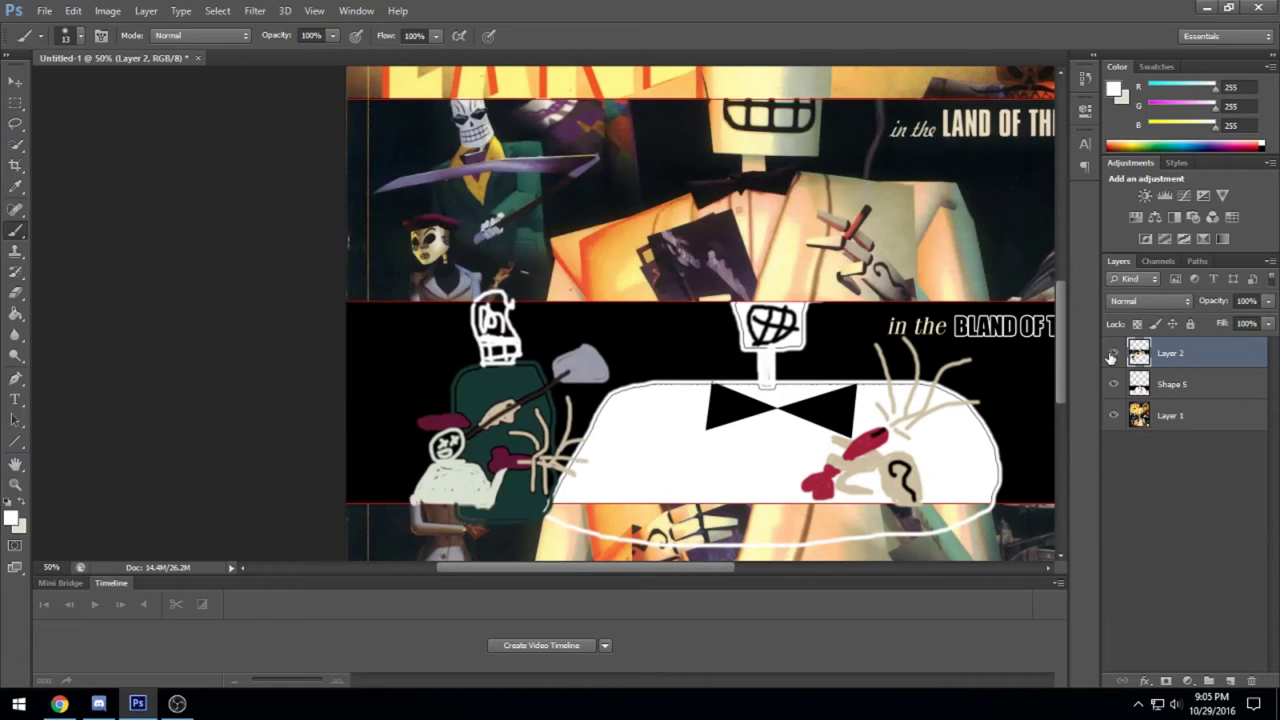
pyautogui.click(1112, 355)
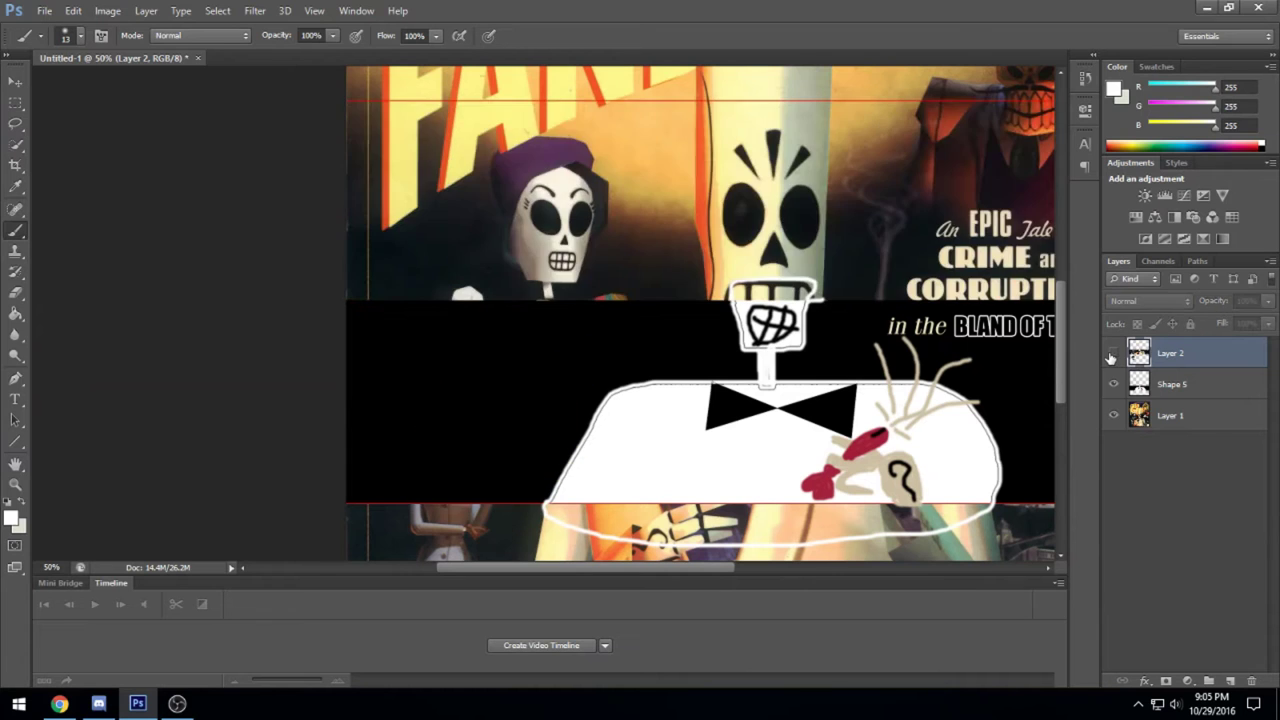
pyautogui.click(1112, 355)
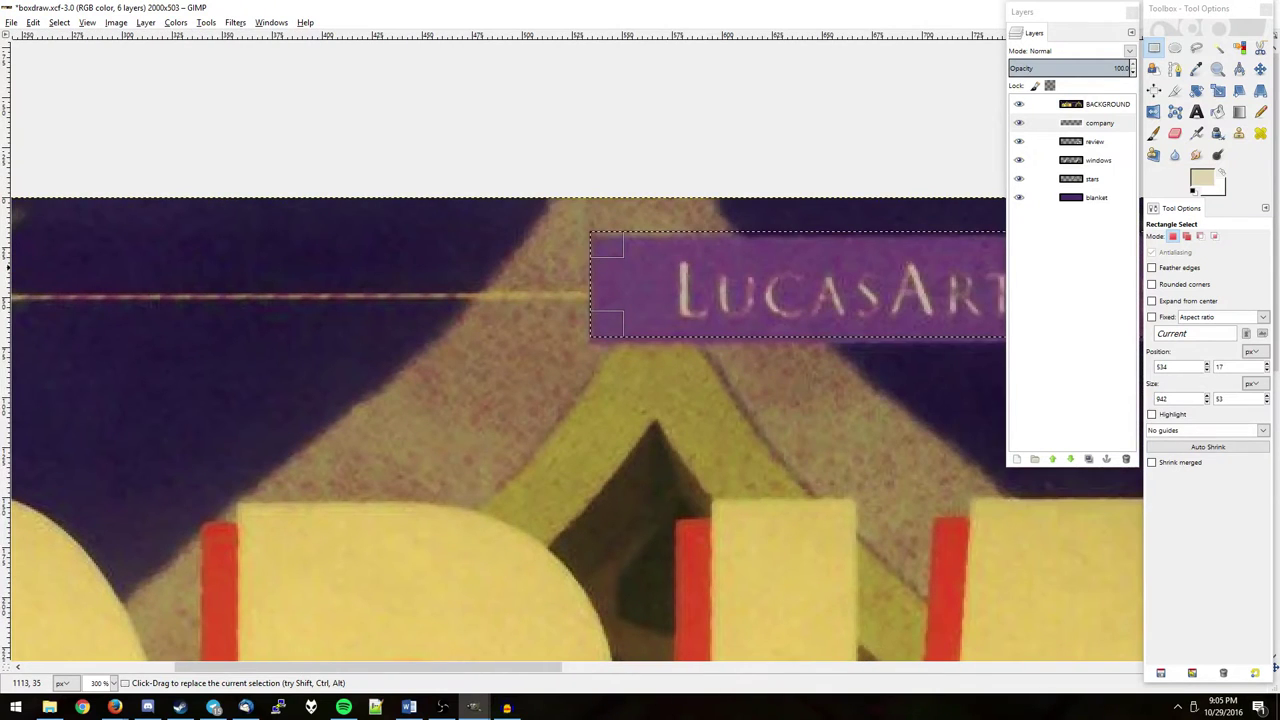
# Align the selection's bottom edge with the purple strip and commit the selection
pyautogui.hscroll(5, 647, 290)
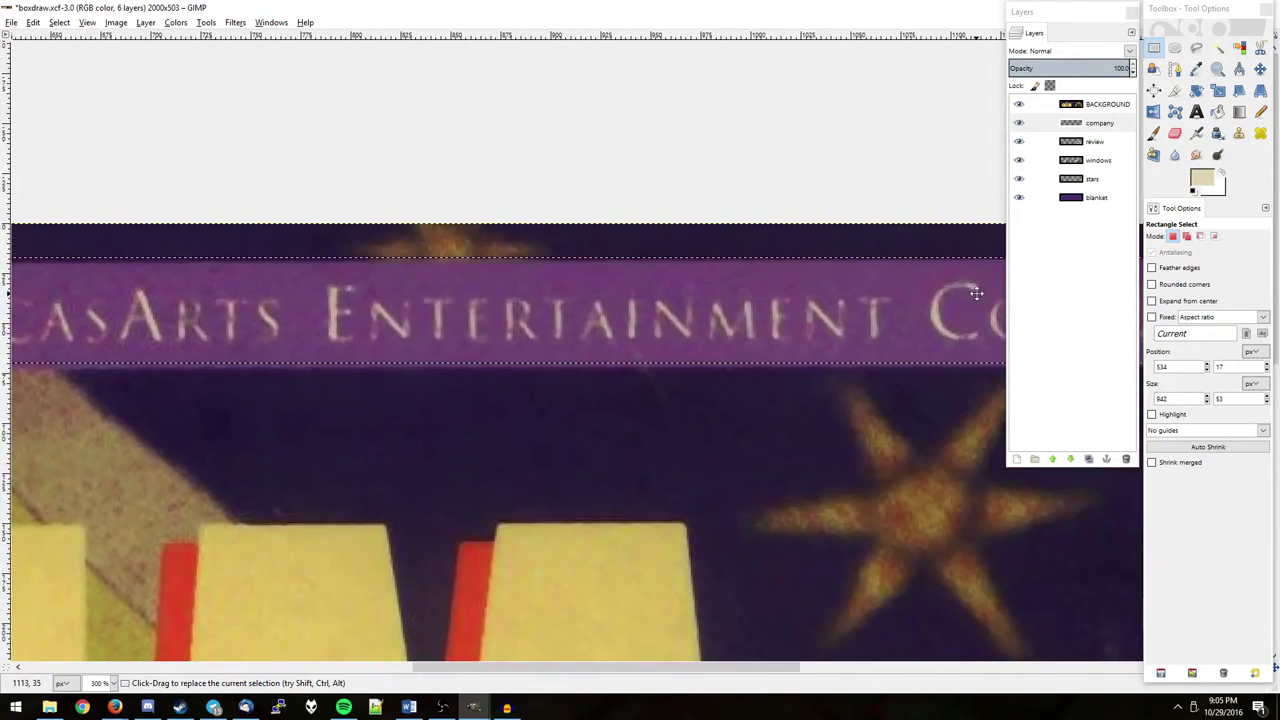
pyautogui.hscroll(3, 647, 290)
pyautogui.hscroll(3, 647, 290)
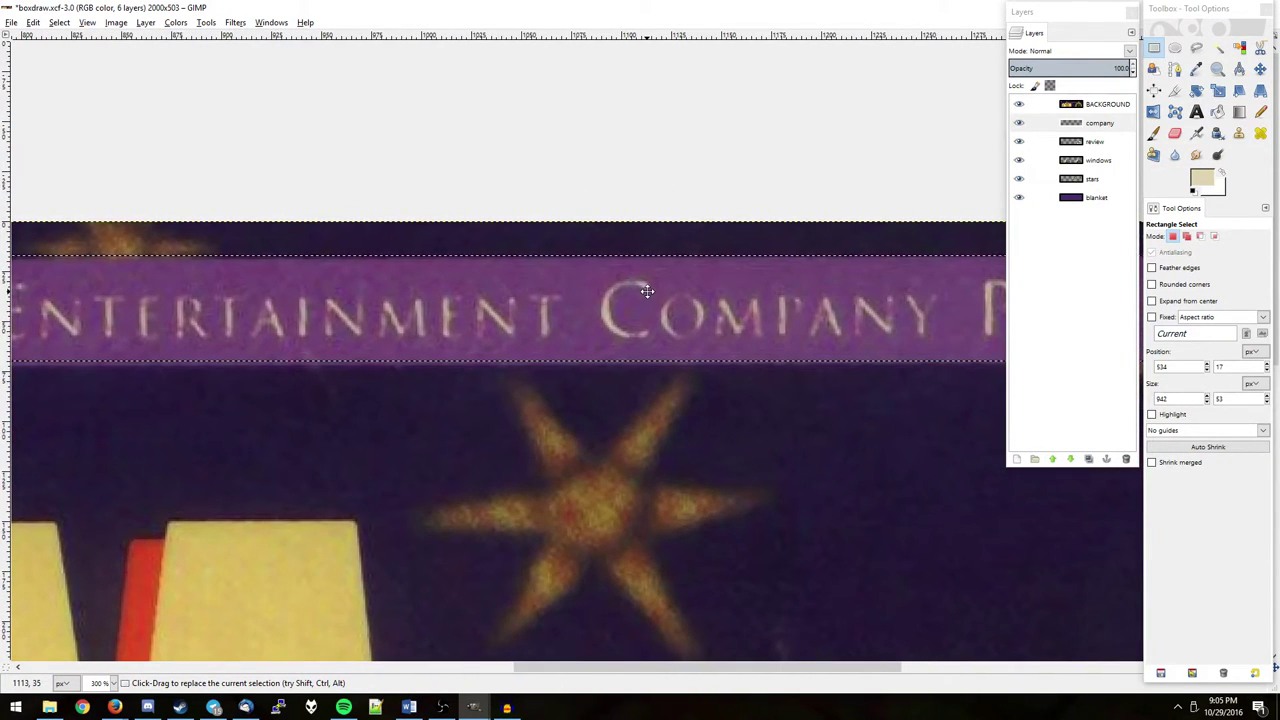
pyautogui.hscroll(-1, 651, 290)
pyautogui.hscroll(-1, 651, 290)
pyautogui.hscroll(4, 377, 323)
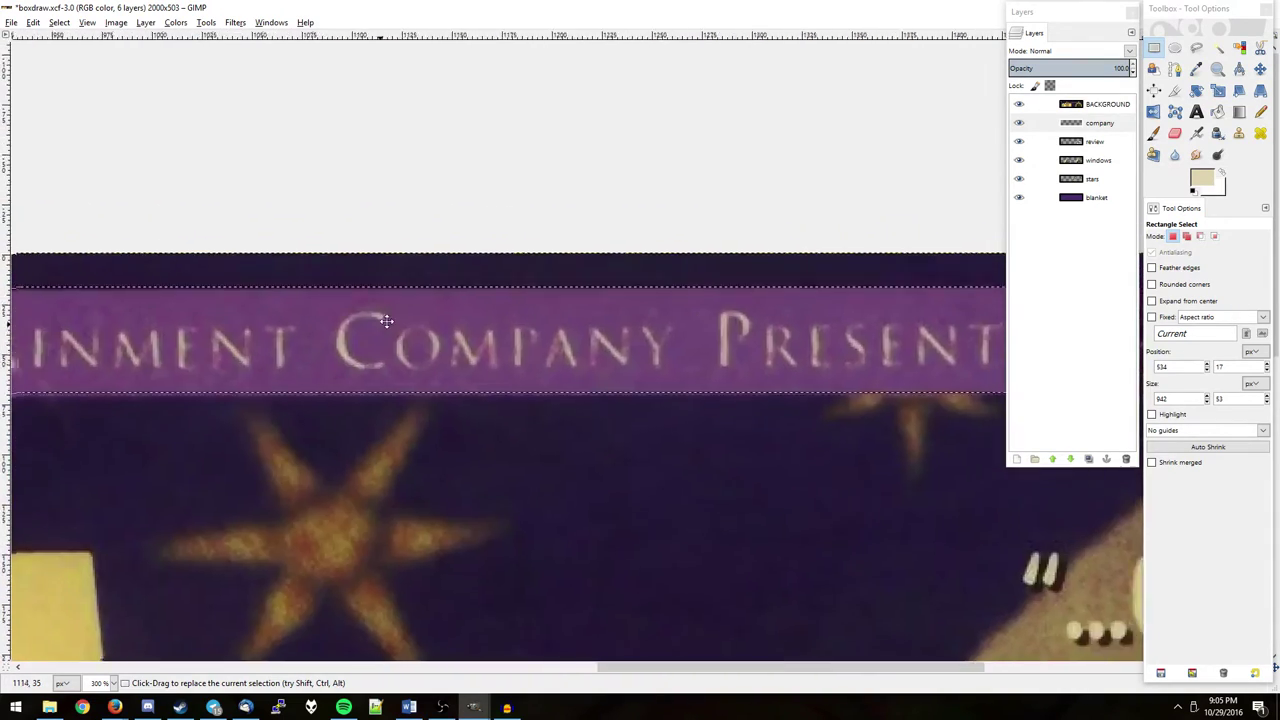
pyautogui.hscroll(3, 377, 323)
pyautogui.scroll(-2, 158, 310)
pyautogui.hscroll(-3, 645, 374)
pyautogui.scroll(-1, 820, 334)
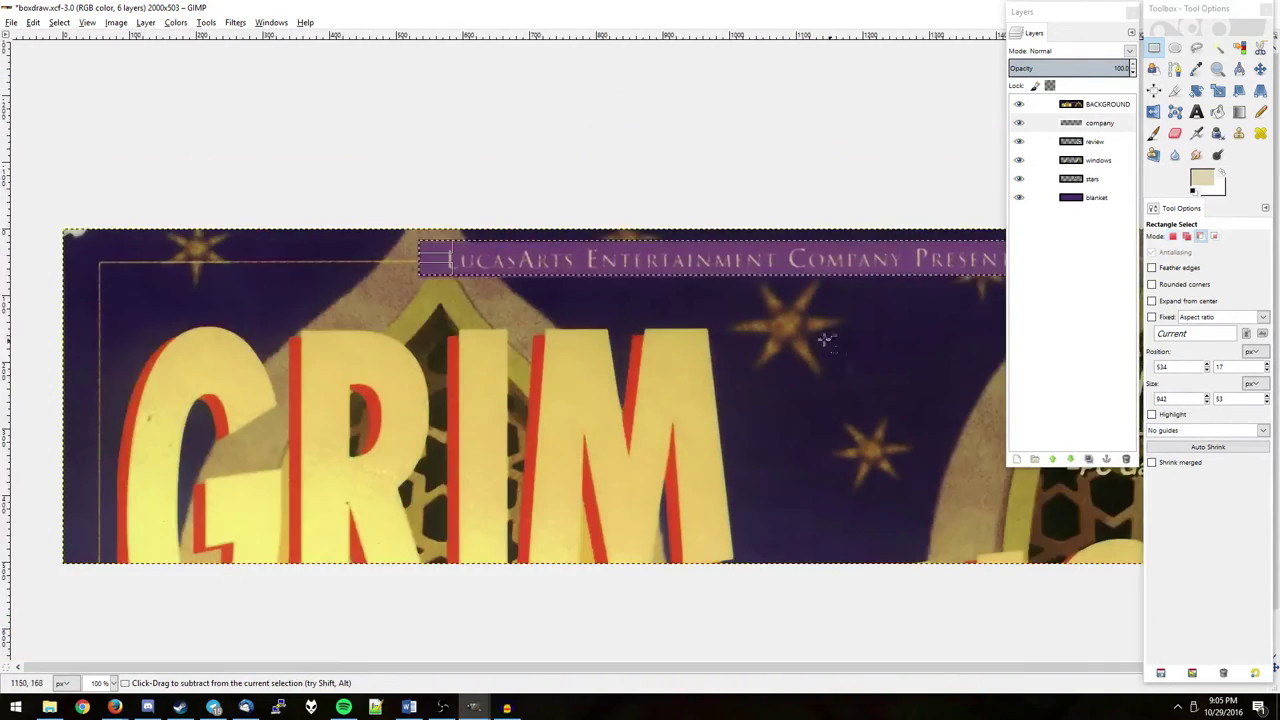
pyautogui.scroll(-1, 705, 363)
pyautogui.hscroll(-3, 589, 357)
pyautogui.hscroll(-1, 580, 380)
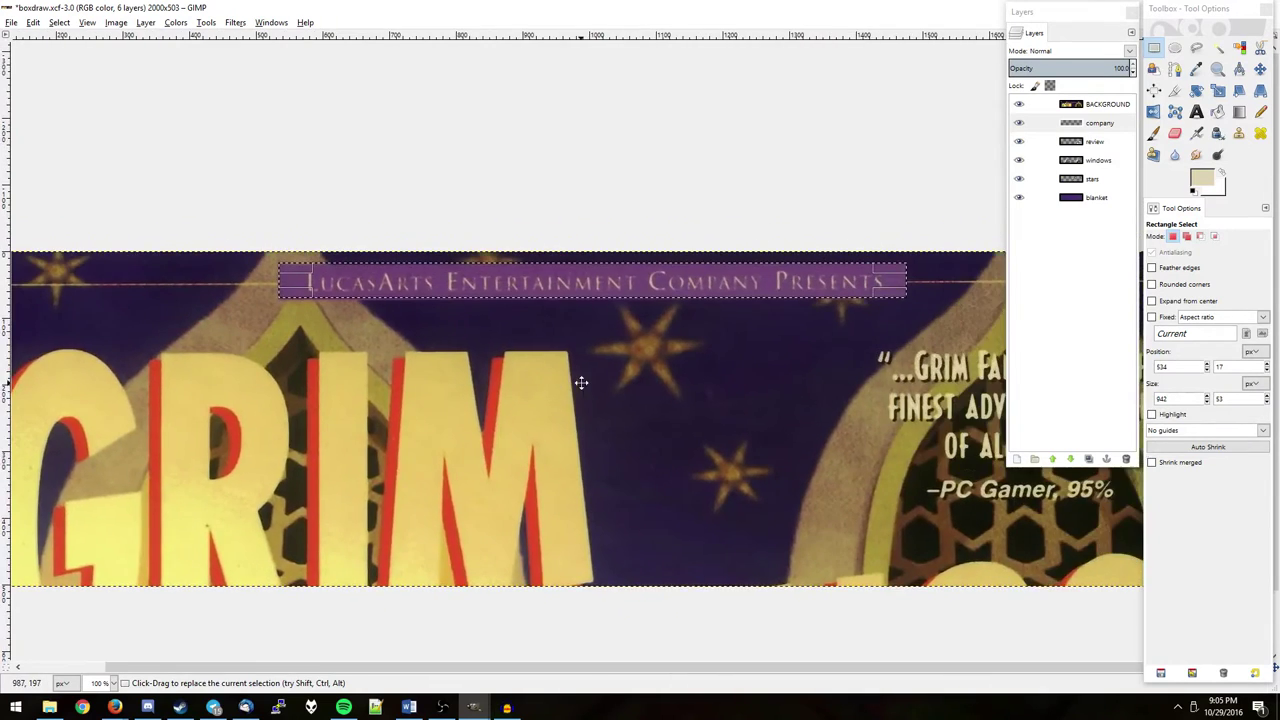
pyautogui.scroll(3, 580, 380)
pyautogui.hscroll(-2, 466, 368)
pyautogui.scroll(2, 457, 358)
pyautogui.scroll(1, 470, 330)
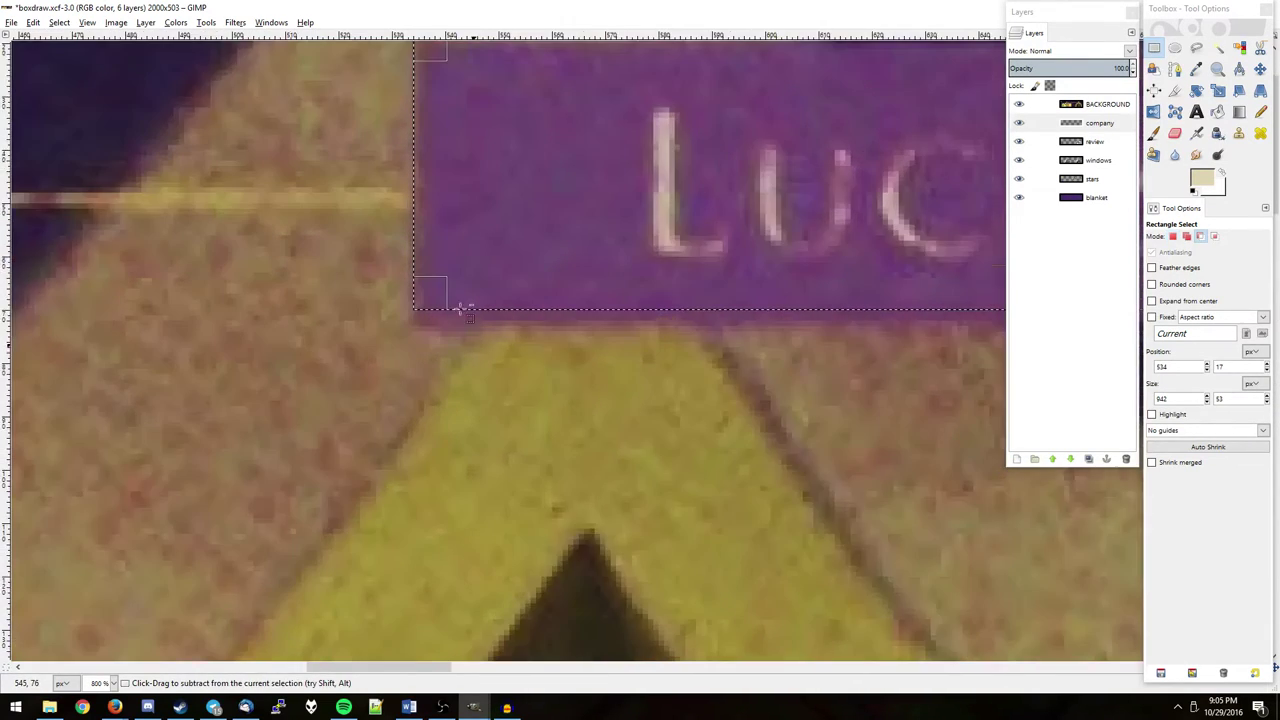
pyautogui.scroll(1, 480, 305)
pyautogui.moveTo(484, 288); pyautogui.dragTo(471, 289)
pyautogui.scroll(-1, 484, 297)
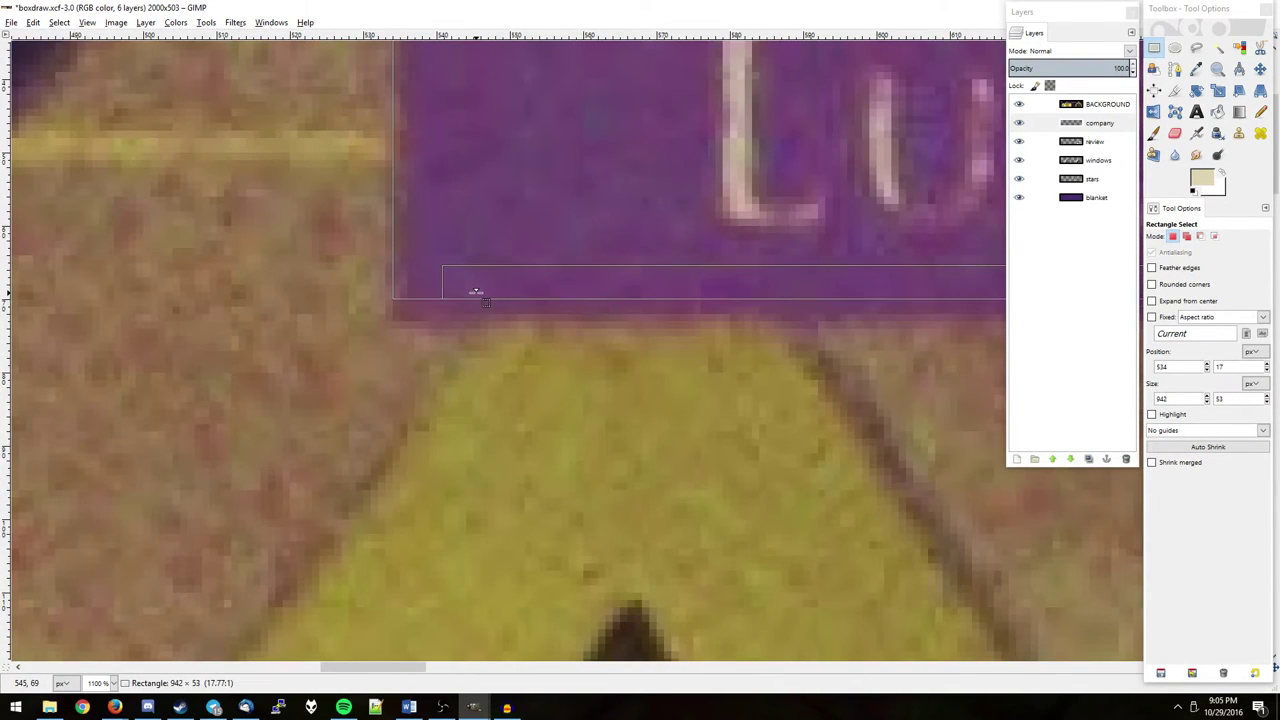
pyautogui.press('Return')
# Nudge the tilted DAD pennant up a few pixels and apply the transformation
pyautogui.scroll(-3, 634, 289)
pyautogui.hscroll(5, 570, 320)
pyautogui.scroll(1, 514, 351)
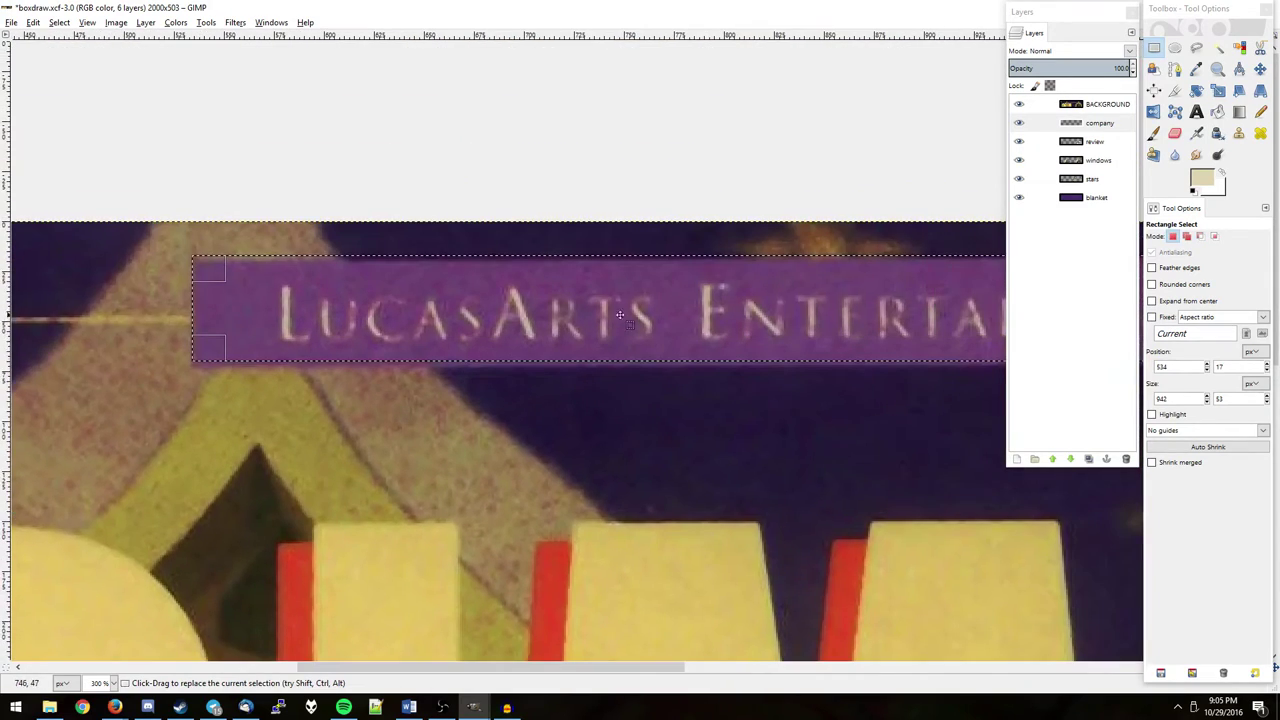
pyautogui.hscroll(3, 450, 345)
pyautogui.hscroll(3, 389, 339)
pyautogui.hscroll(-1, 389, 339)
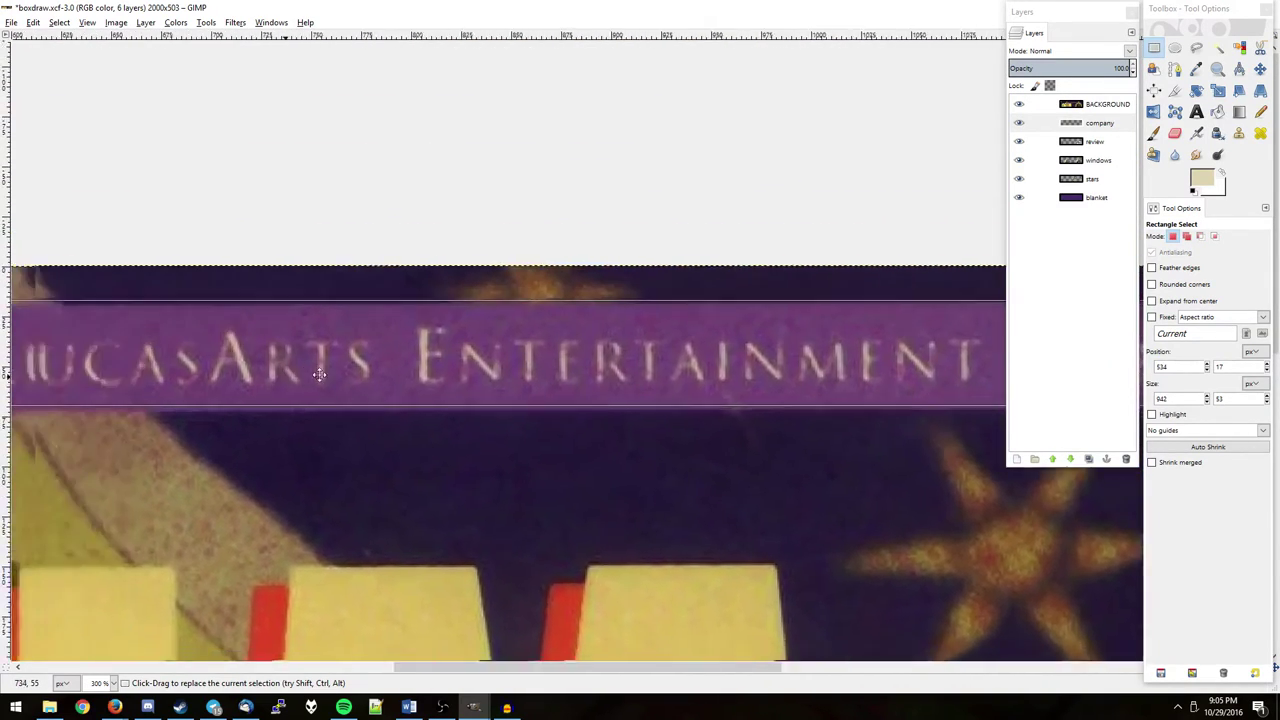
pyautogui.hscroll(-6, 389, 339)
pyautogui.hscroll(-1, 389, 339)
pyautogui.hscroll(8, 604, 383)
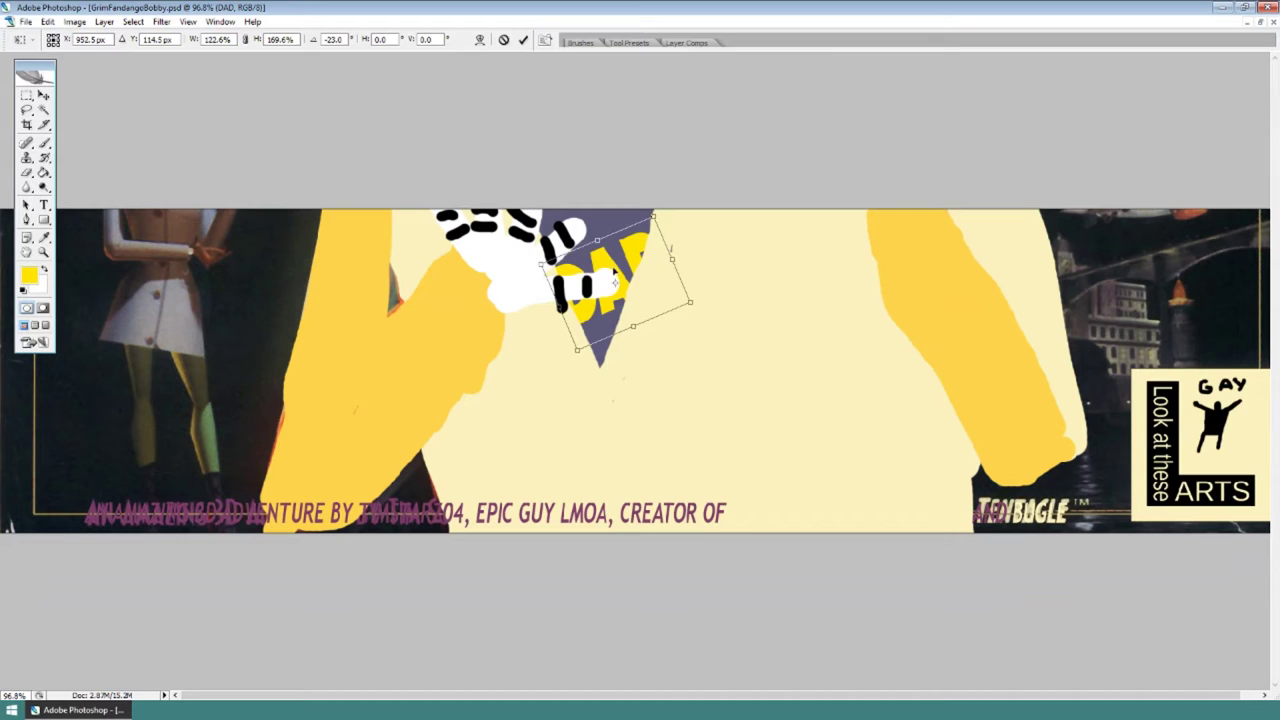
pyautogui.moveTo(610, 258); pyautogui.dragTo(609, 254)
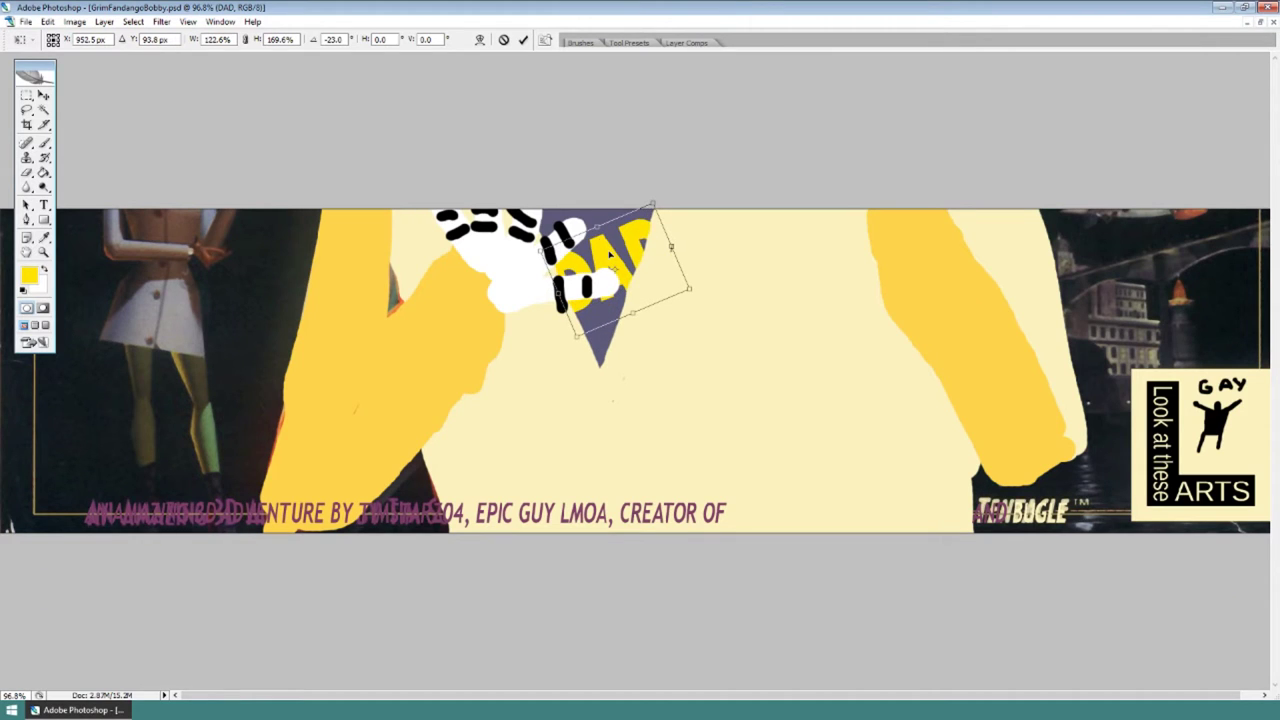
pyautogui.click(527, 45)
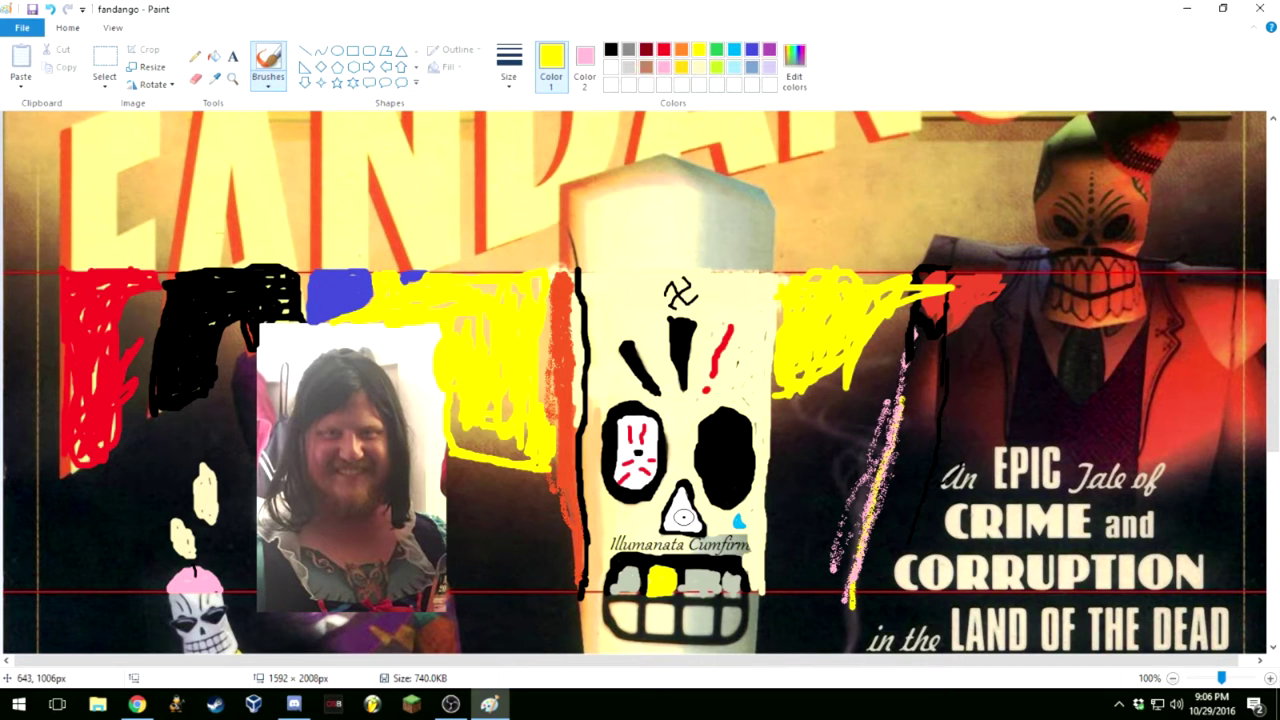
# Add yellow paint strokes, then draw a text box over the EPIC Tale caption and select its text
pyautogui.moveTo(510, 448)
pyautogui.mouseDown()
pyautogui.moveTo(475, 430)
pyautogui.moveTo(491, 446)
pyautogui.mouseUp()
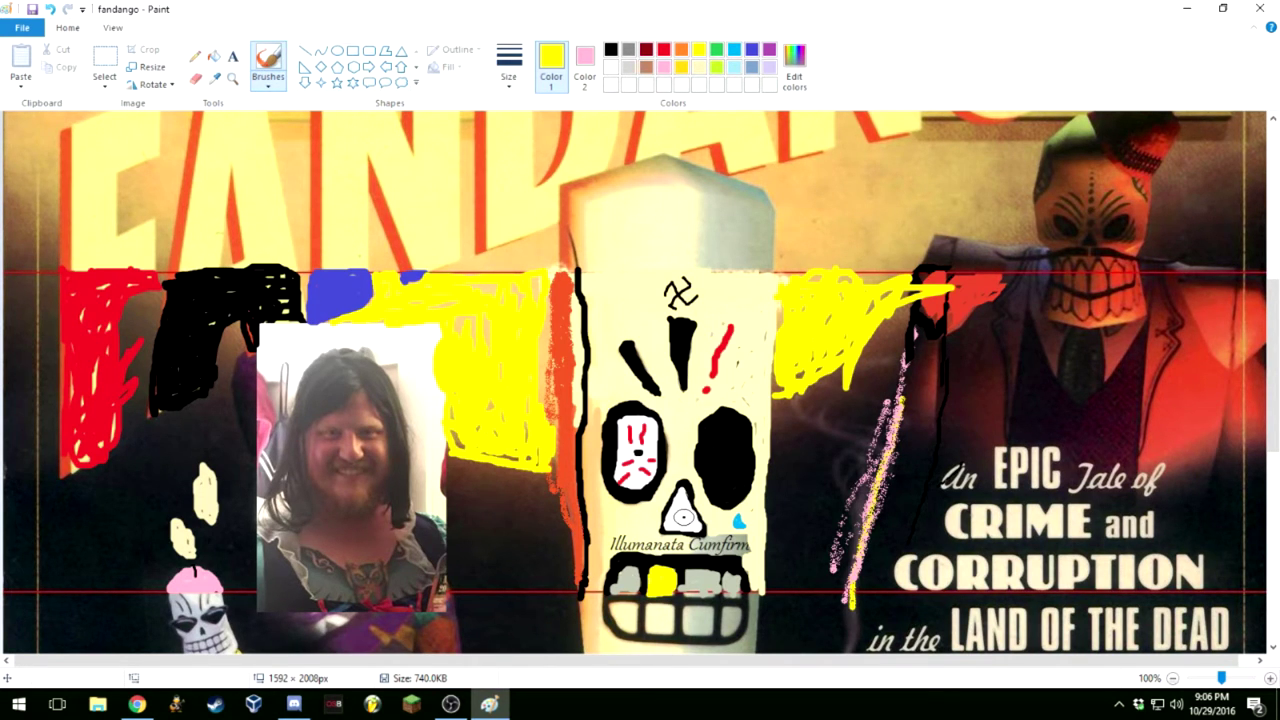
pyautogui.click(233, 56)
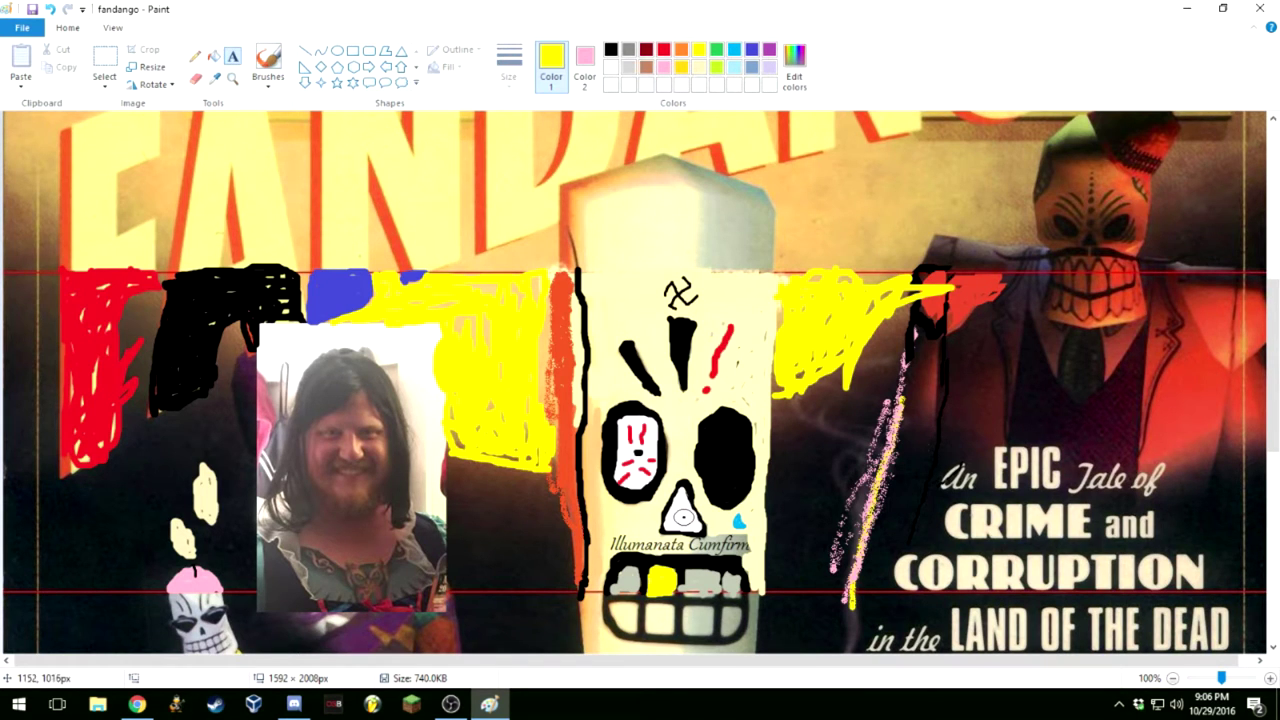
pyautogui.moveTo(922, 441); pyautogui.dragTo(1173, 577)
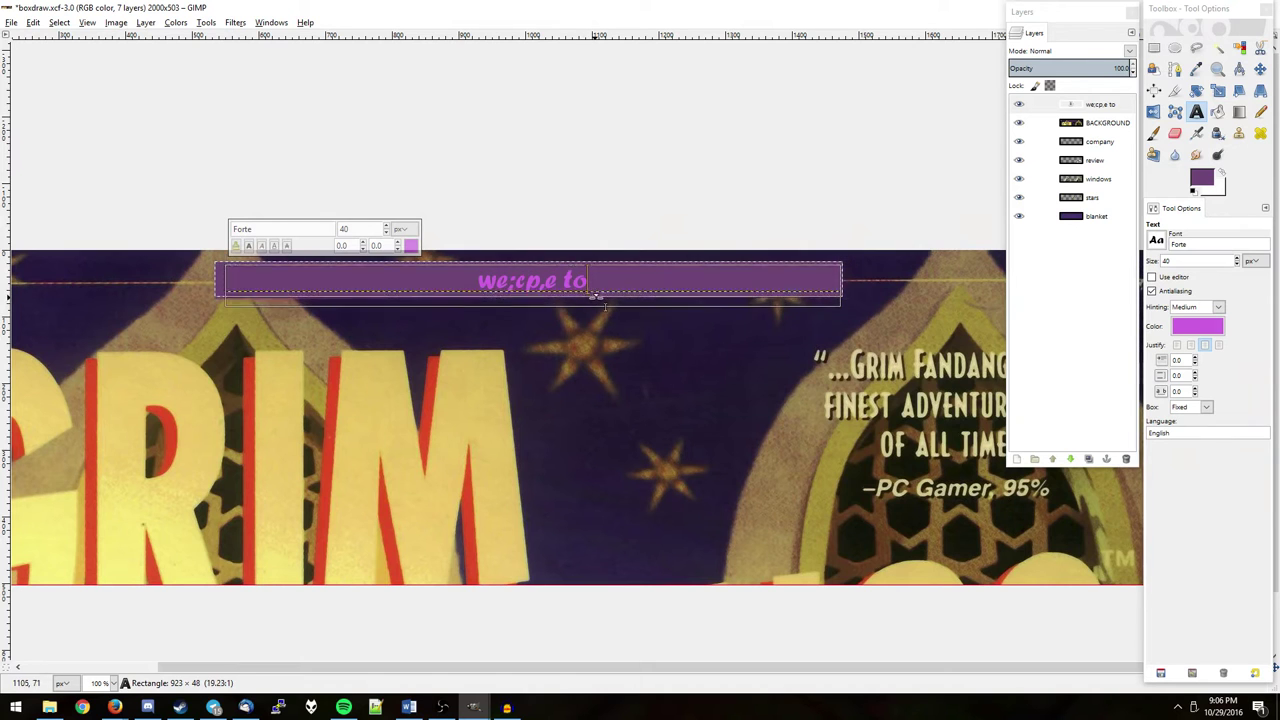
pyautogui.moveTo(595, 296); pyautogui.dragTo(571, 278)
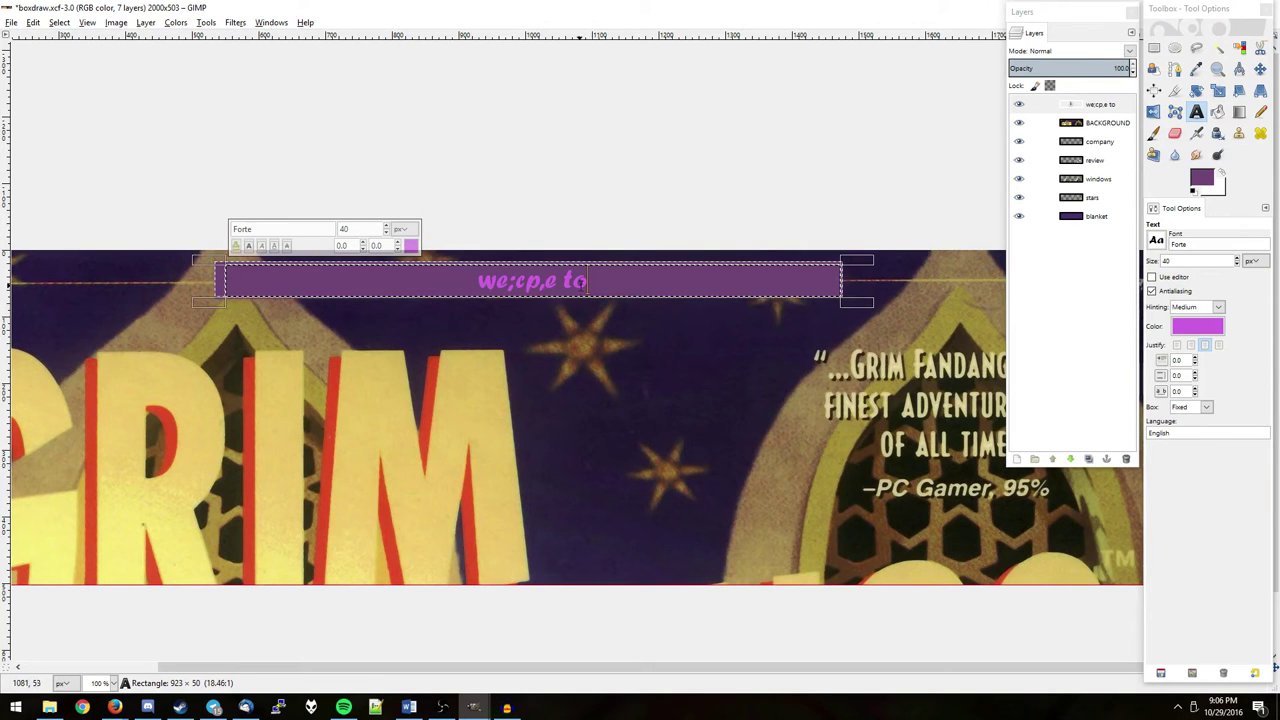
pyautogui.hotkey('ctrl', 'a')
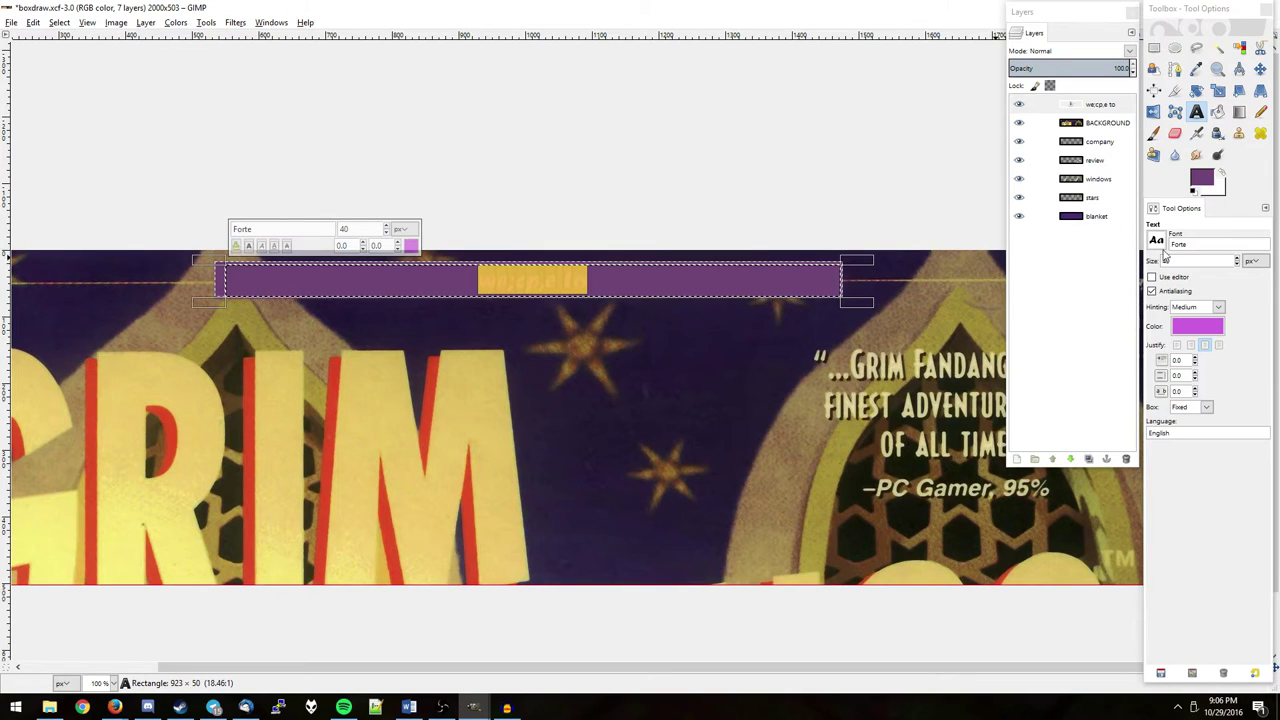
# Browse the font list, file commands and text formatting options, then bring up the Start menu
pyautogui.click(1157, 242)
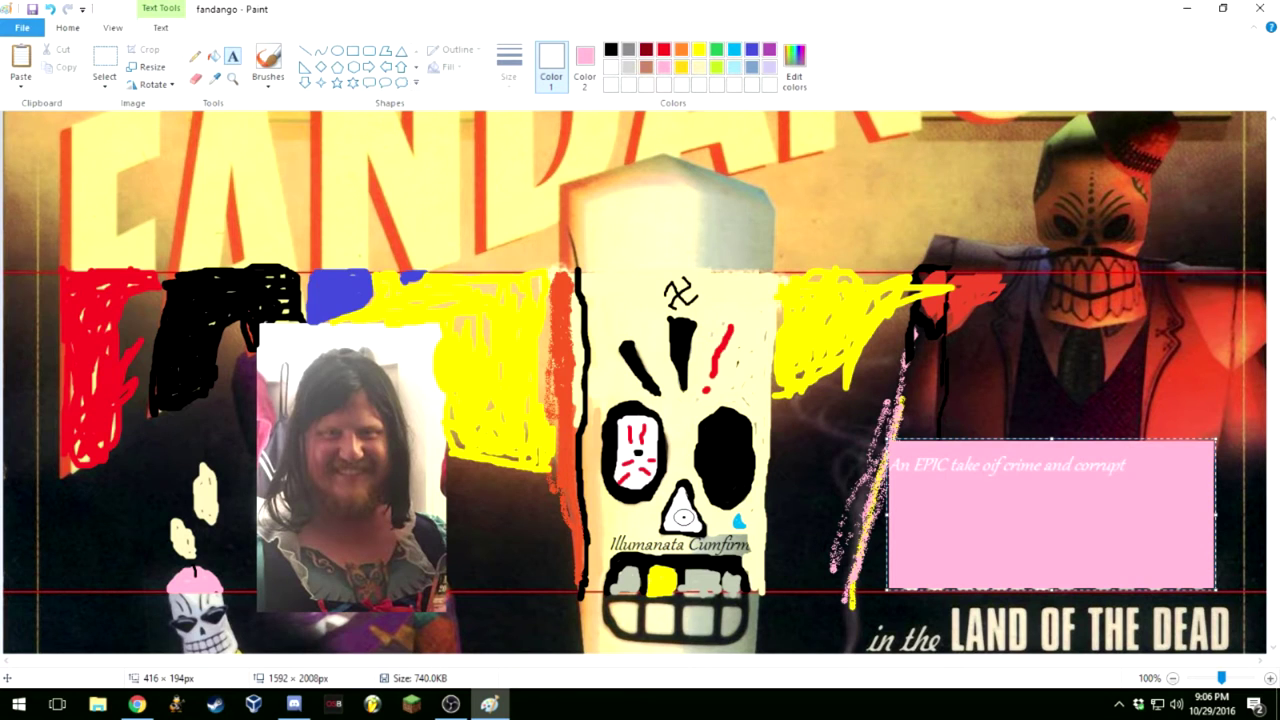
pyautogui.click(22, 27)
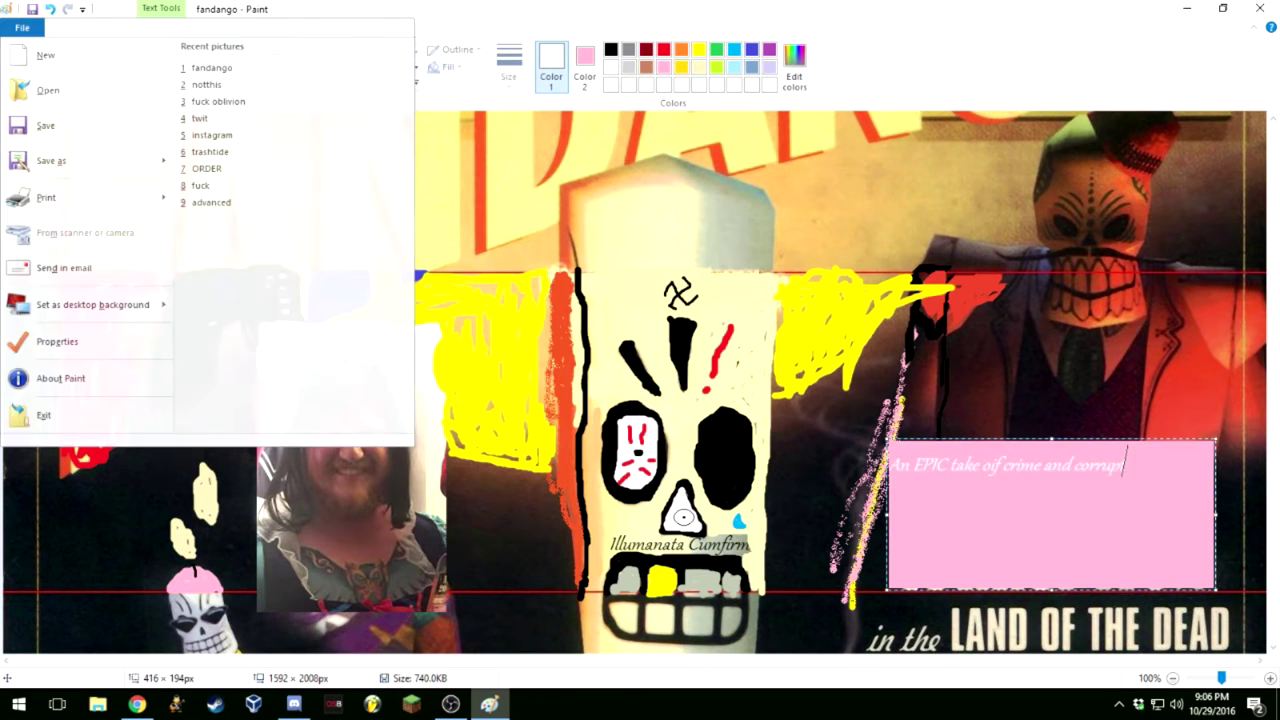
pyautogui.press('Escape')
pyautogui.press('Right')
pyautogui.press('Right')
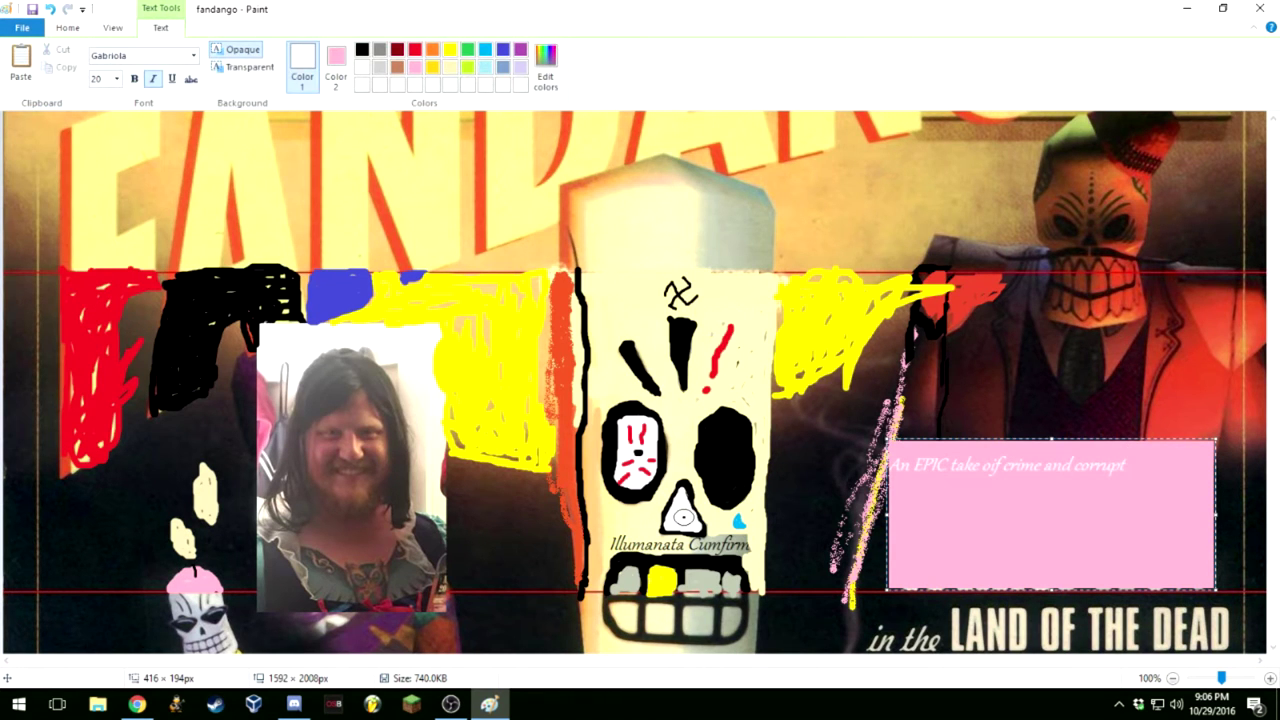
pyautogui.press('Left')
pyautogui.press('Left')
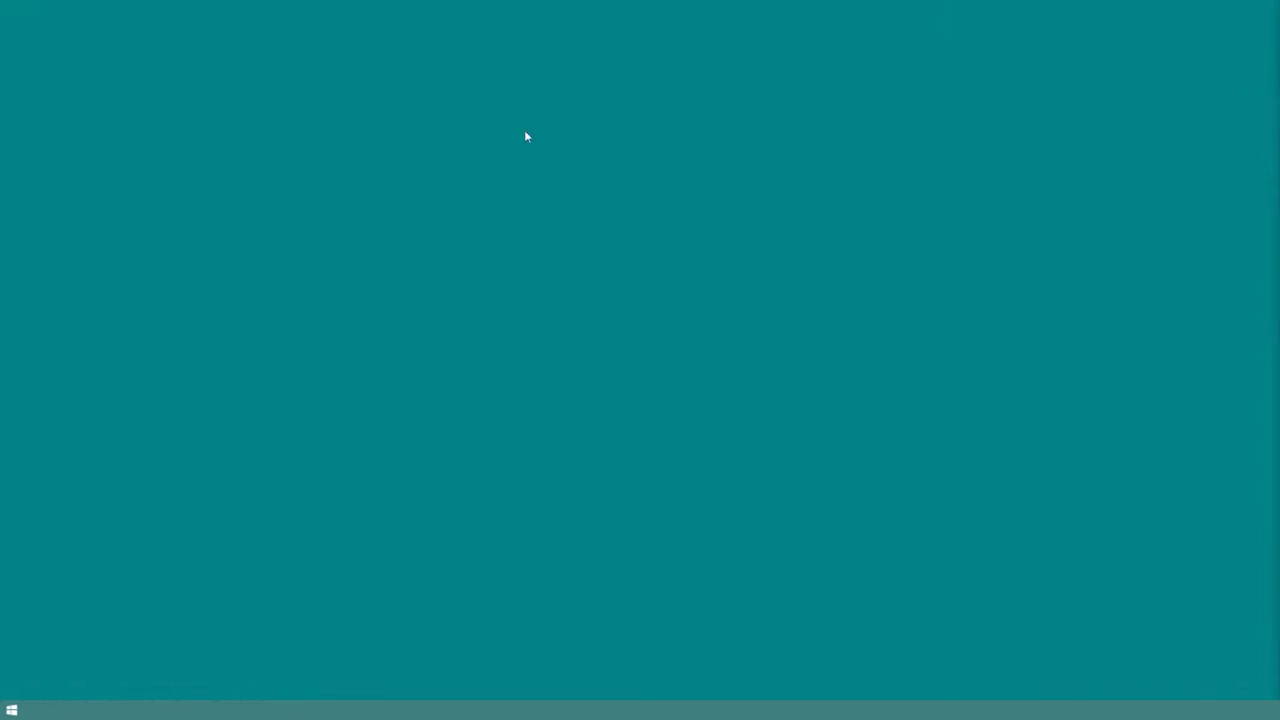
pyautogui.click(10, 709)
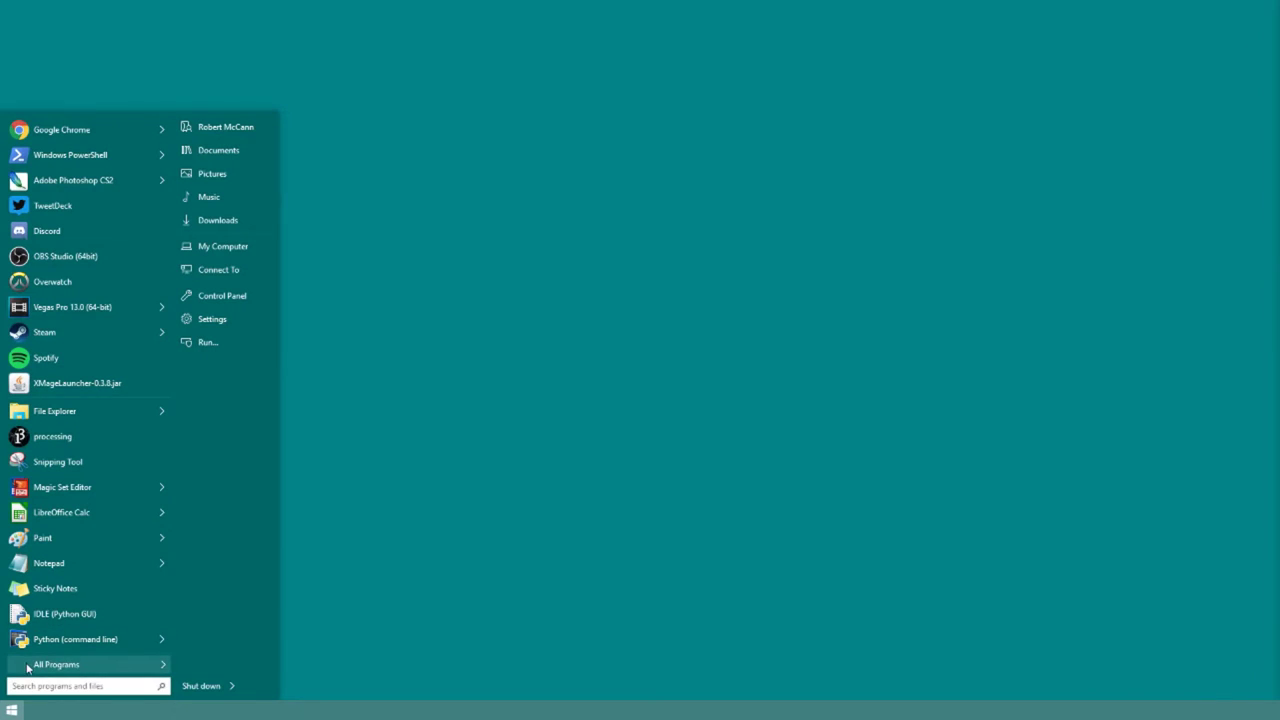
# Search Start for 'PH' and launch Adobe Photoshop CS2
pyautogui.click(88, 688)
pyautogui.write('P')
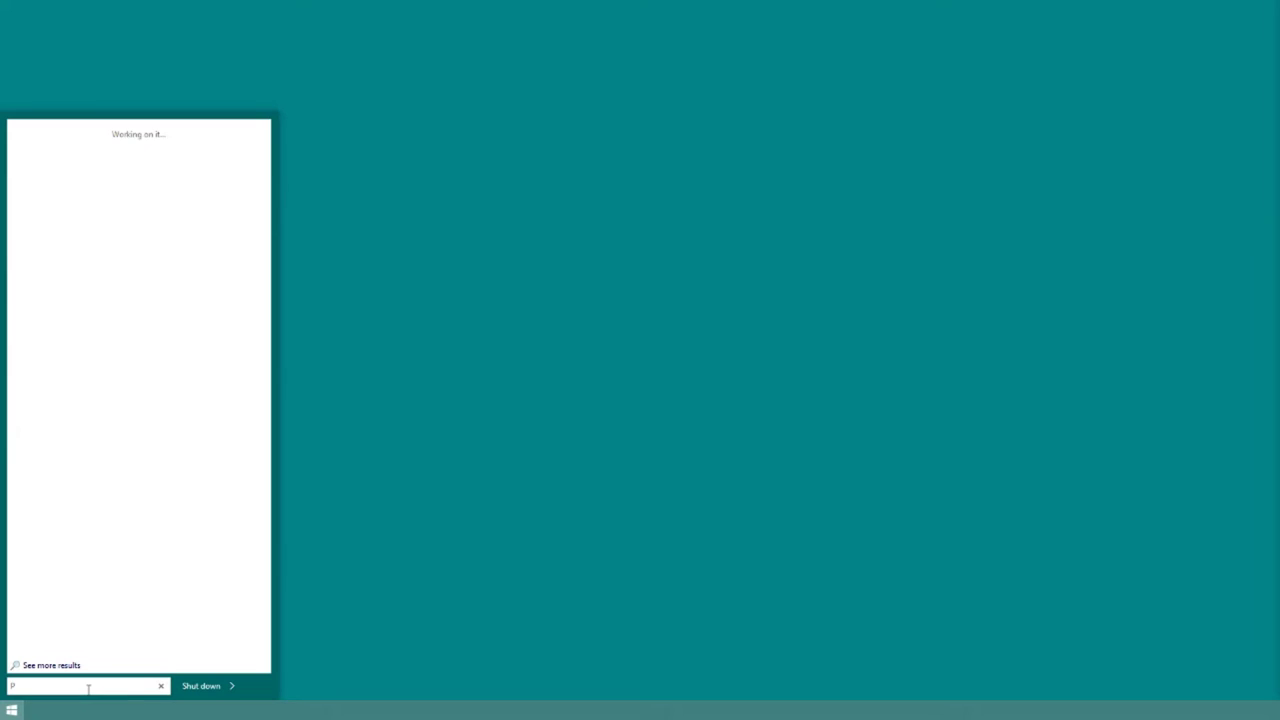
pyautogui.write('H')
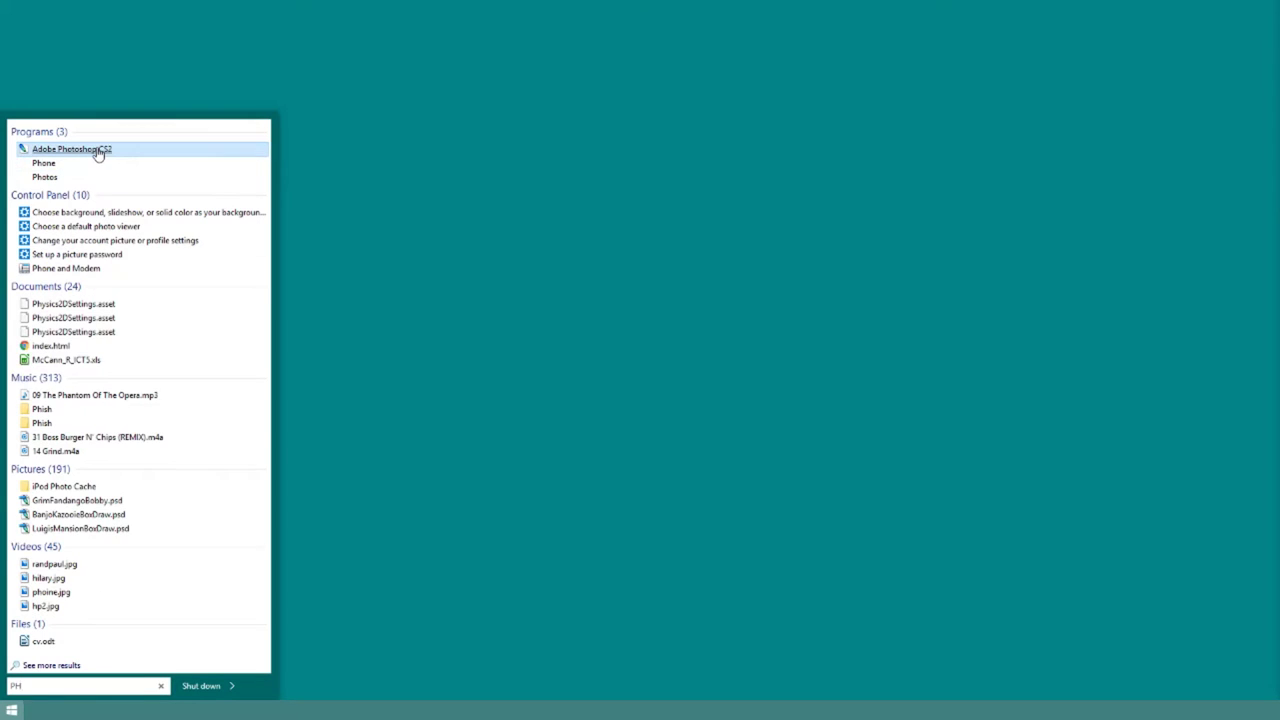
pyautogui.click(98, 150)
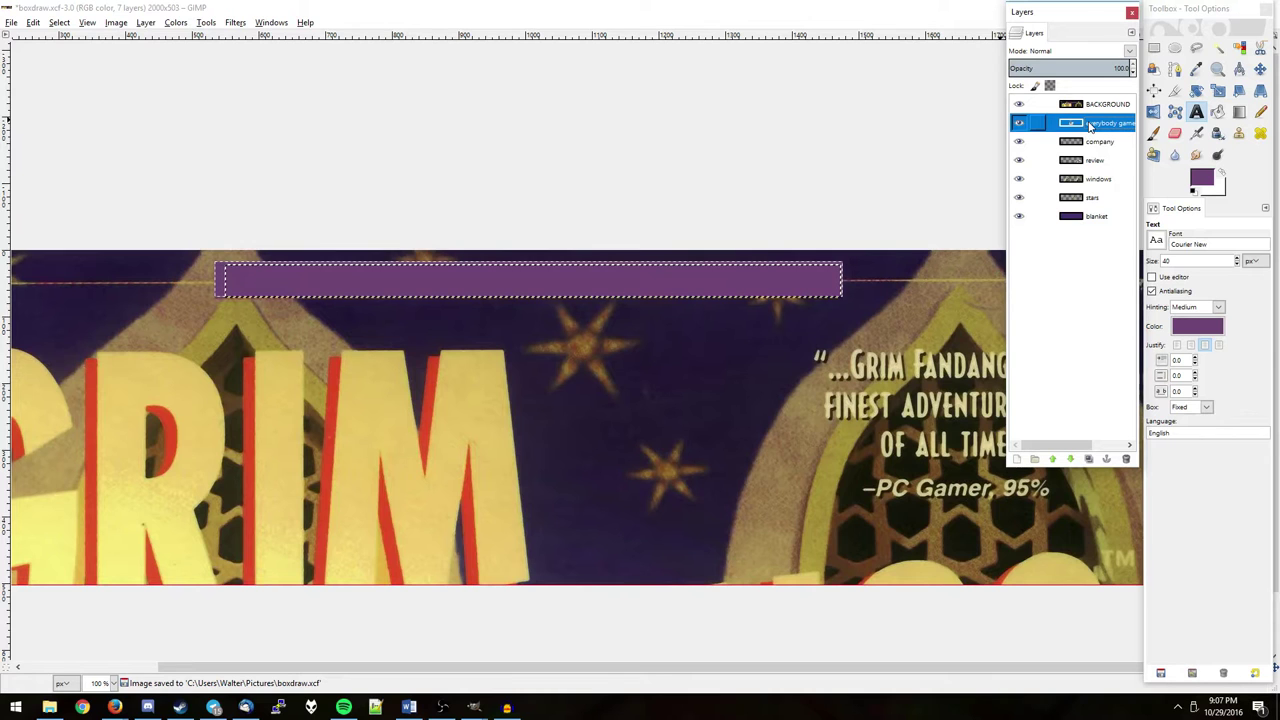
# Type 'everybody game happen to the good go:' and place BACKGROUND below that text layer
pyautogui.write('everybody game happen to the good go:')
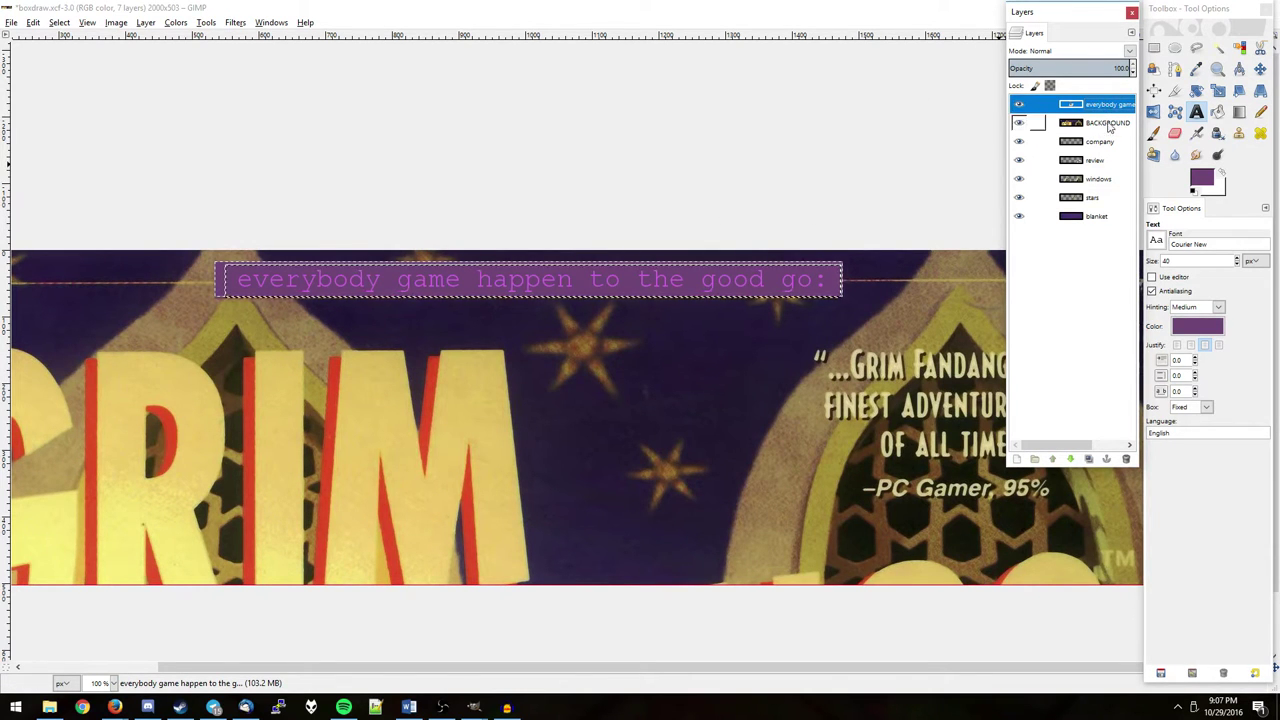
pyautogui.moveTo(1095, 122); pyautogui.dragTo(1020, 106)
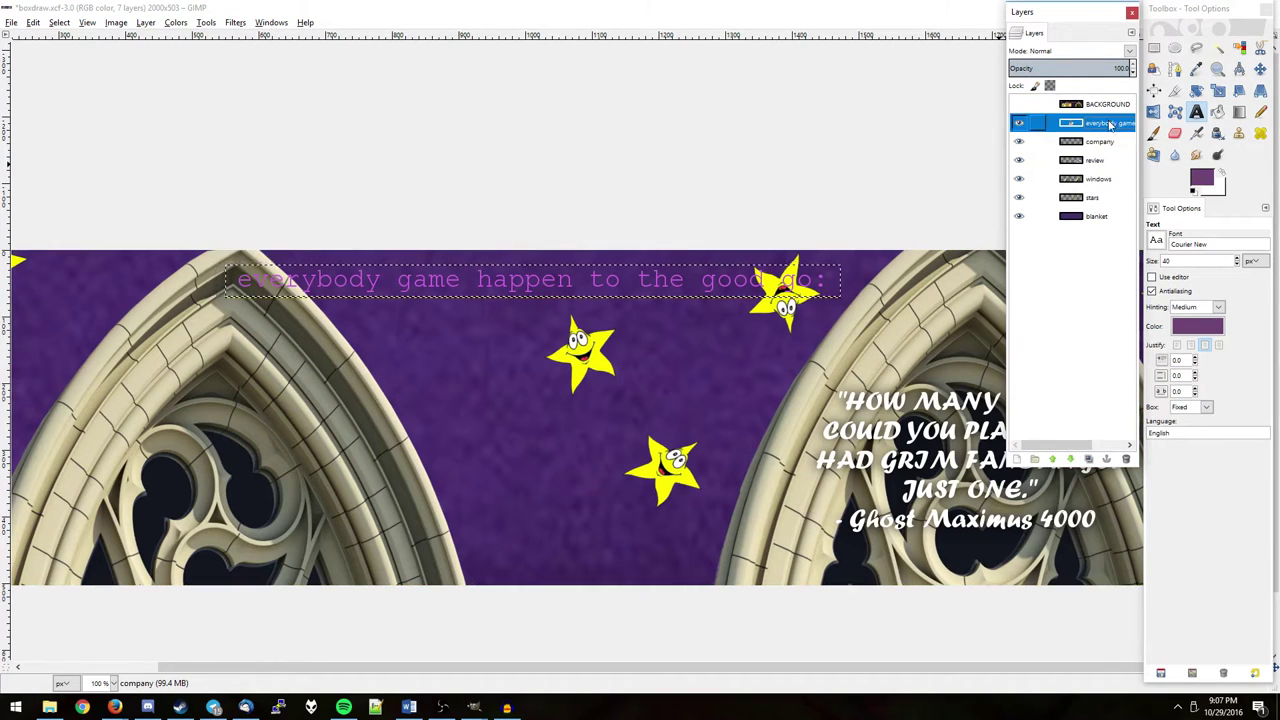
pyautogui.moveTo(1020, 108); pyautogui.dragTo(1037, 113)
pyautogui.click(1019, 105)
pyautogui.click(1019, 105)
pyautogui.click(1019, 105)
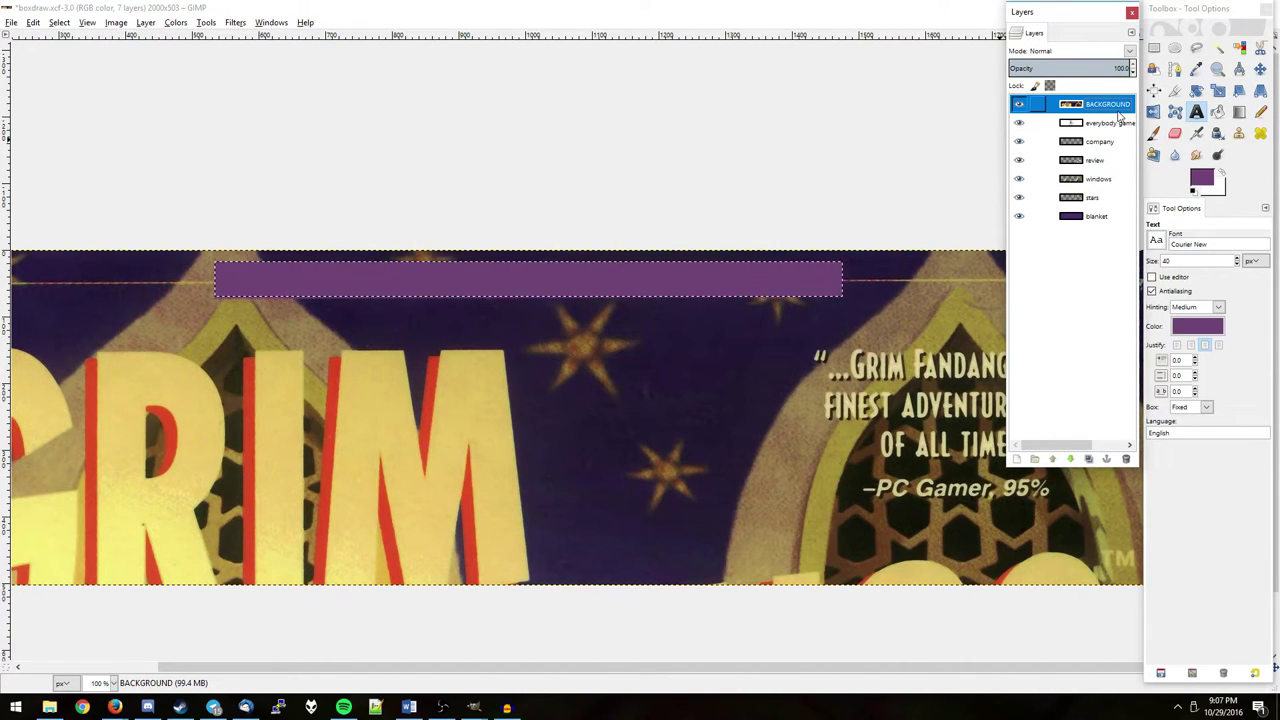
pyautogui.moveTo(1100, 108); pyautogui.dragTo(1113, 140)
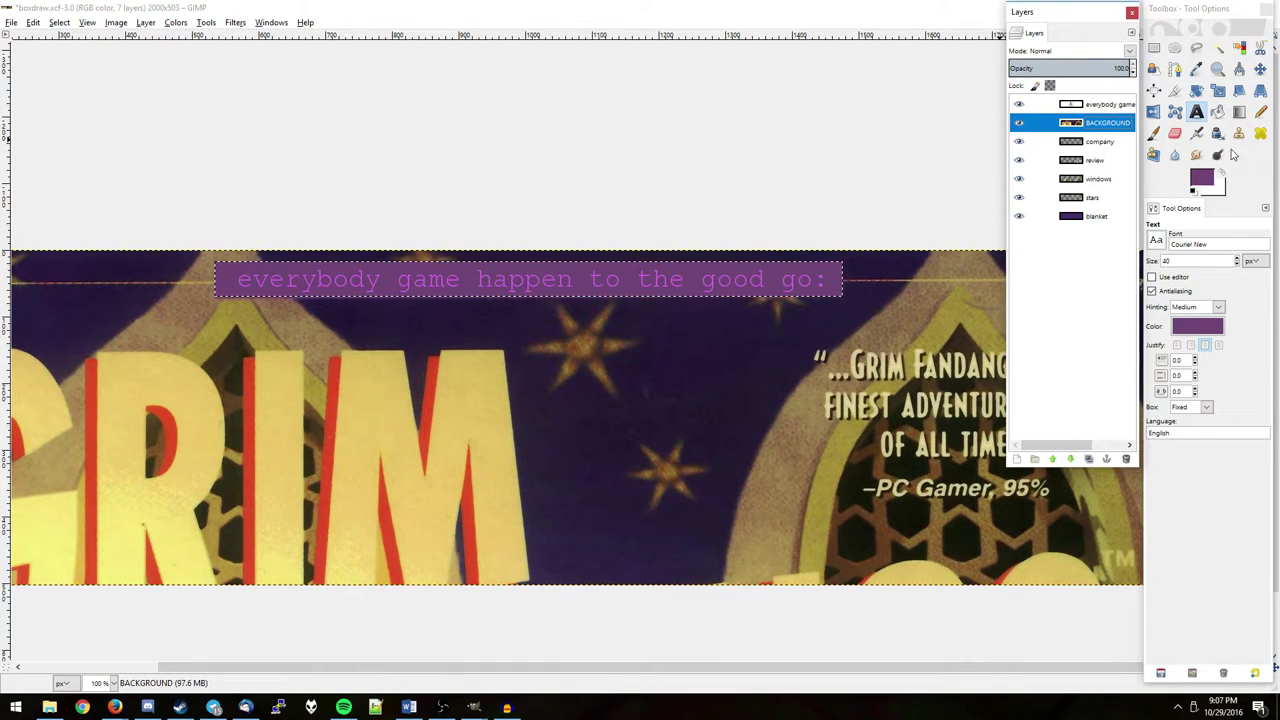
pyautogui.click(1260, 111)
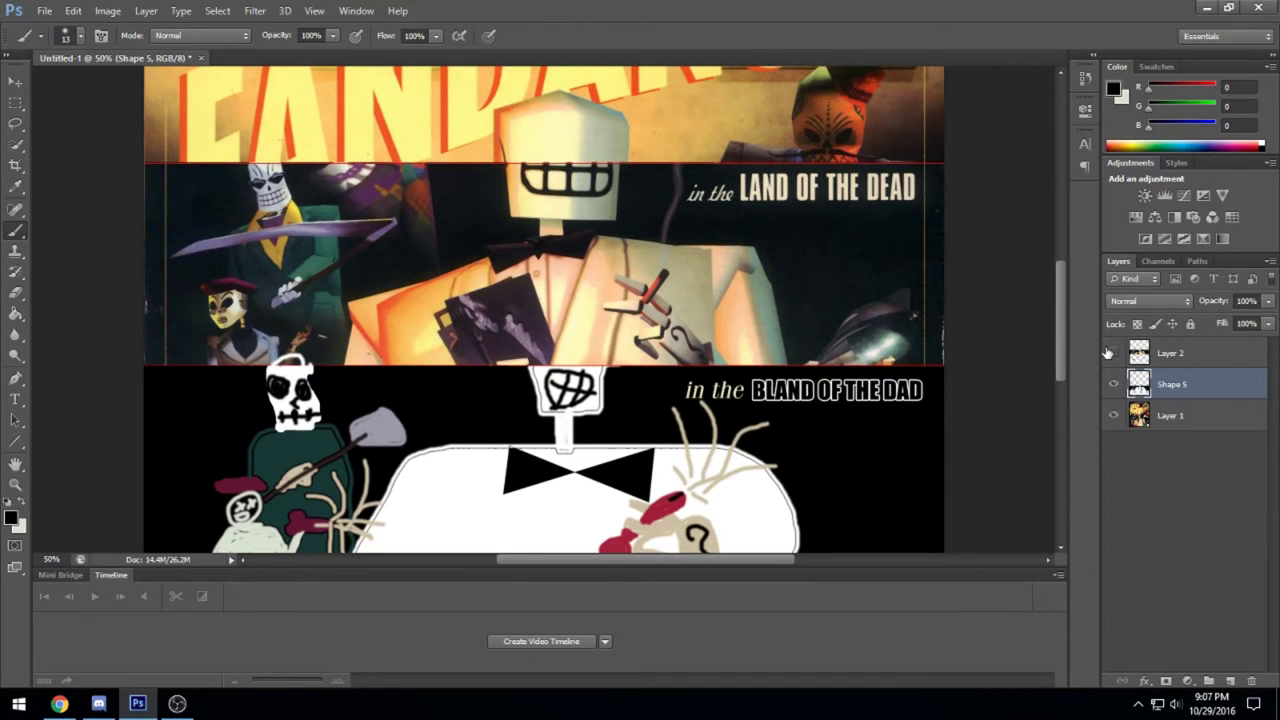
pyautogui.click(1110, 353)
pyautogui.click(1110, 353)
pyautogui.click(1110, 353)
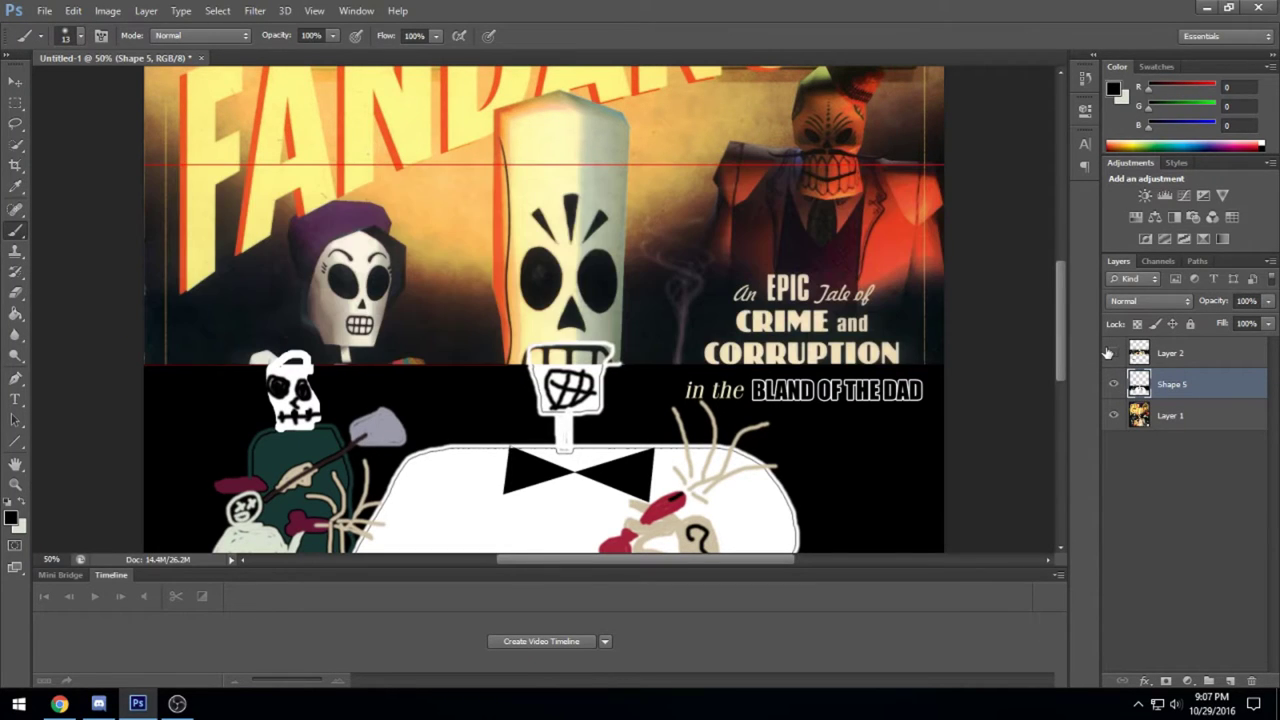
pyautogui.click(1110, 353)
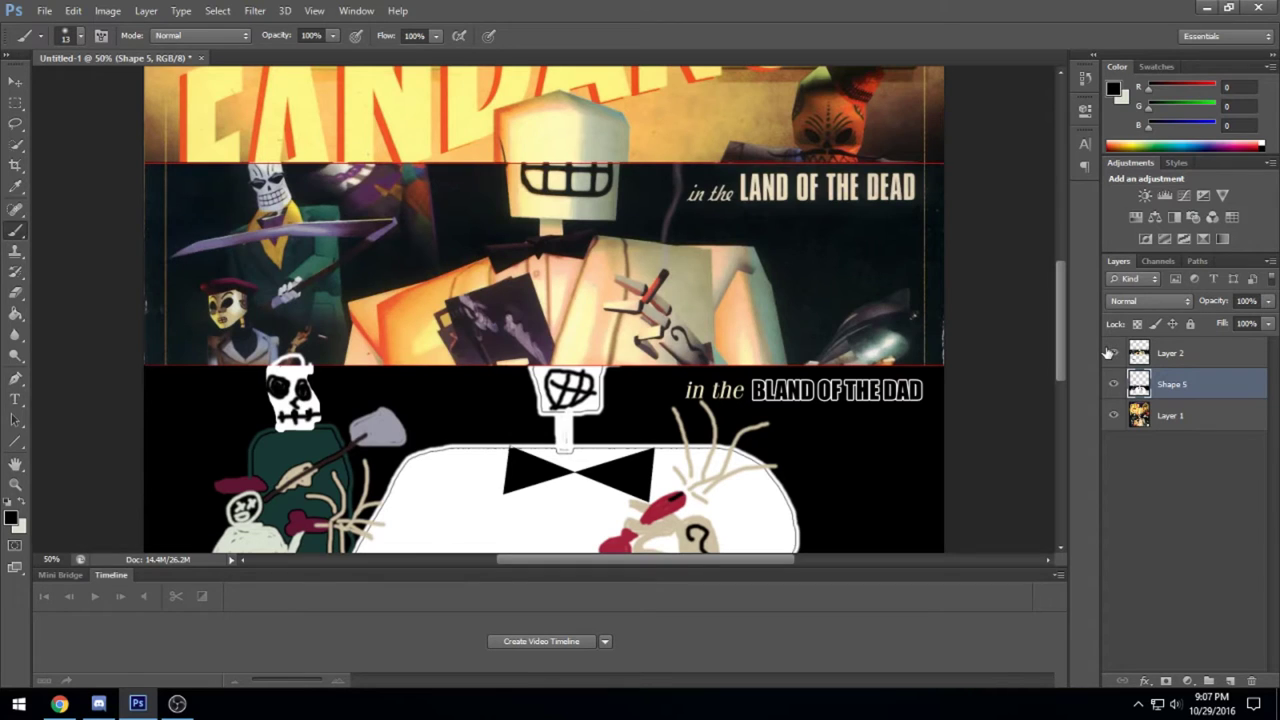
pyautogui.scroll(-2, 959, 375)
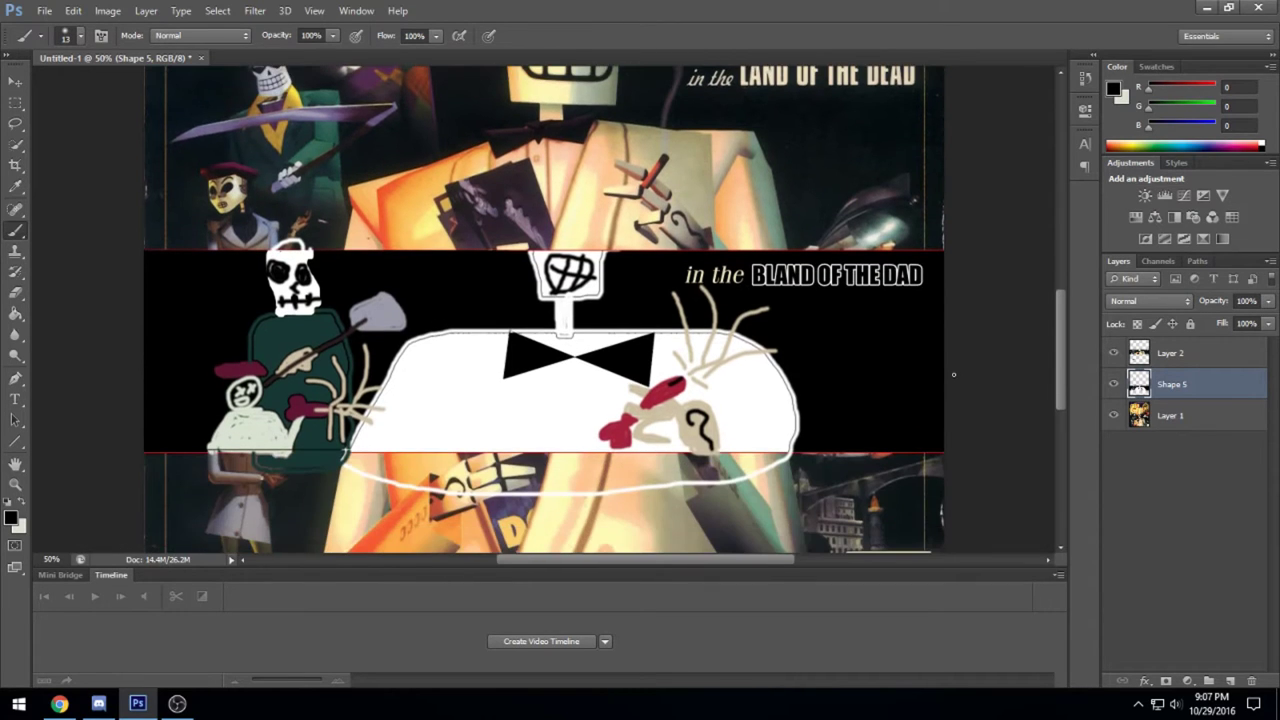
pyautogui.scroll(-1, 953, 375)
pyautogui.scroll(1, 953, 376)
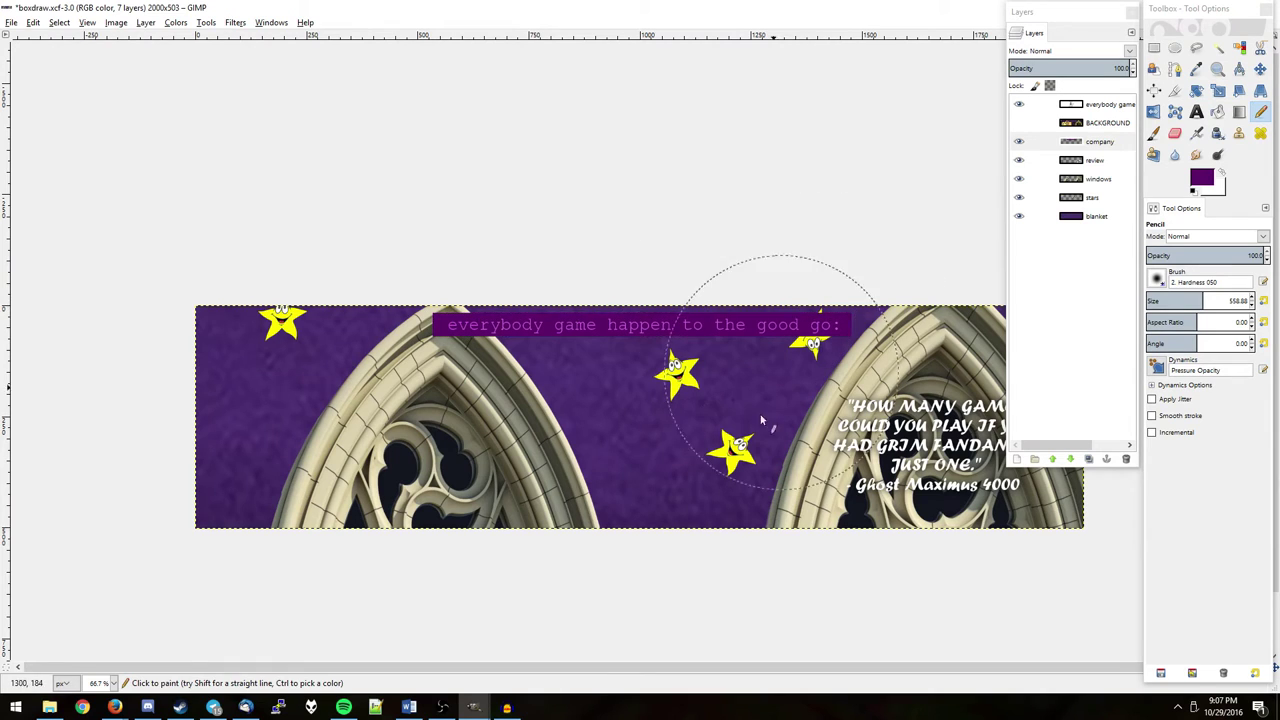
# Shift the banner view slightly and save the file as boxdraw.xcf
pyautogui.moveTo(468, 525); pyautogui.dragTo(625, 535)
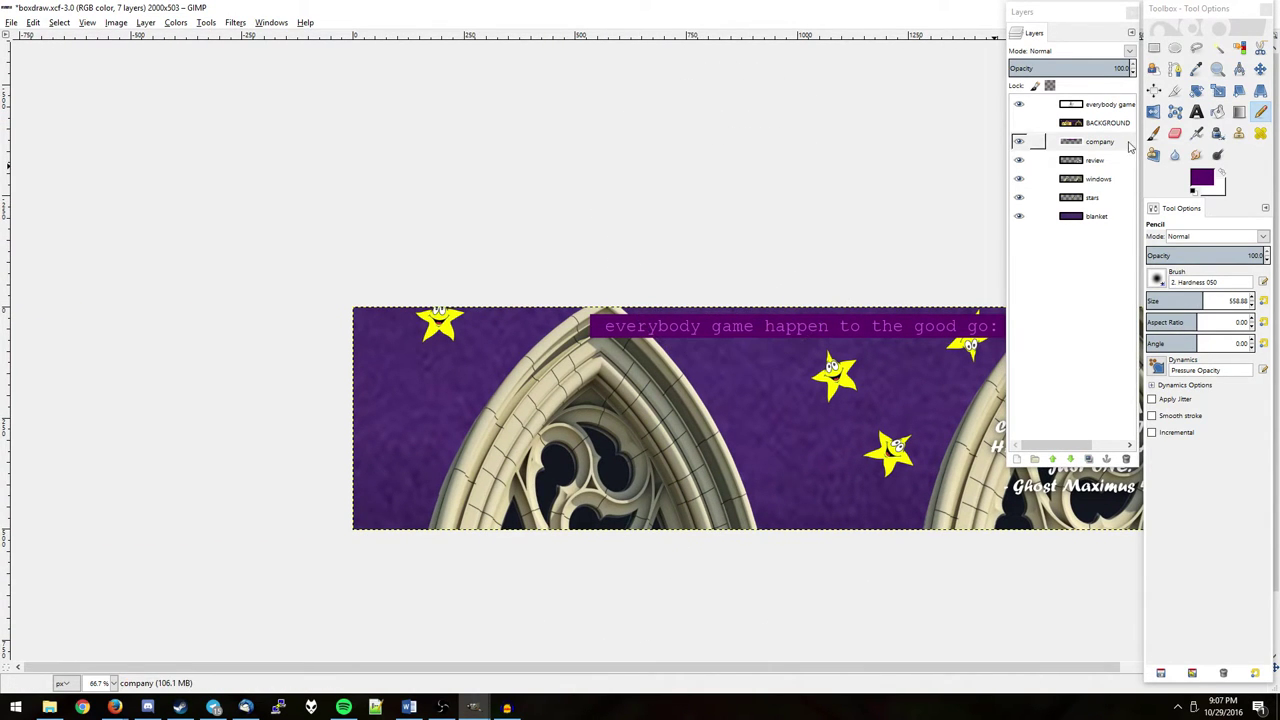
pyautogui.hotkey('ctrl', 's')
pyautogui.hscroll(2, 817, 234)
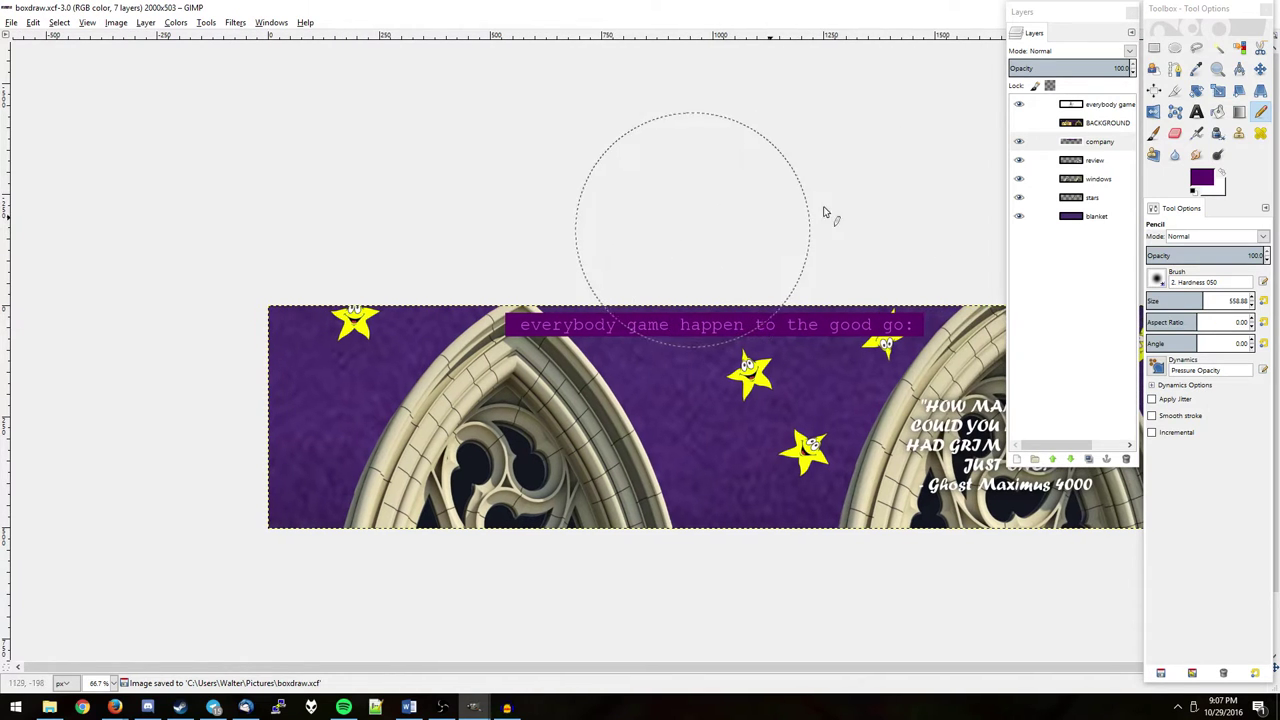
# Make the company layer active and briefly preview the BACKGROUND reference image
pyautogui.click(1040, 141)
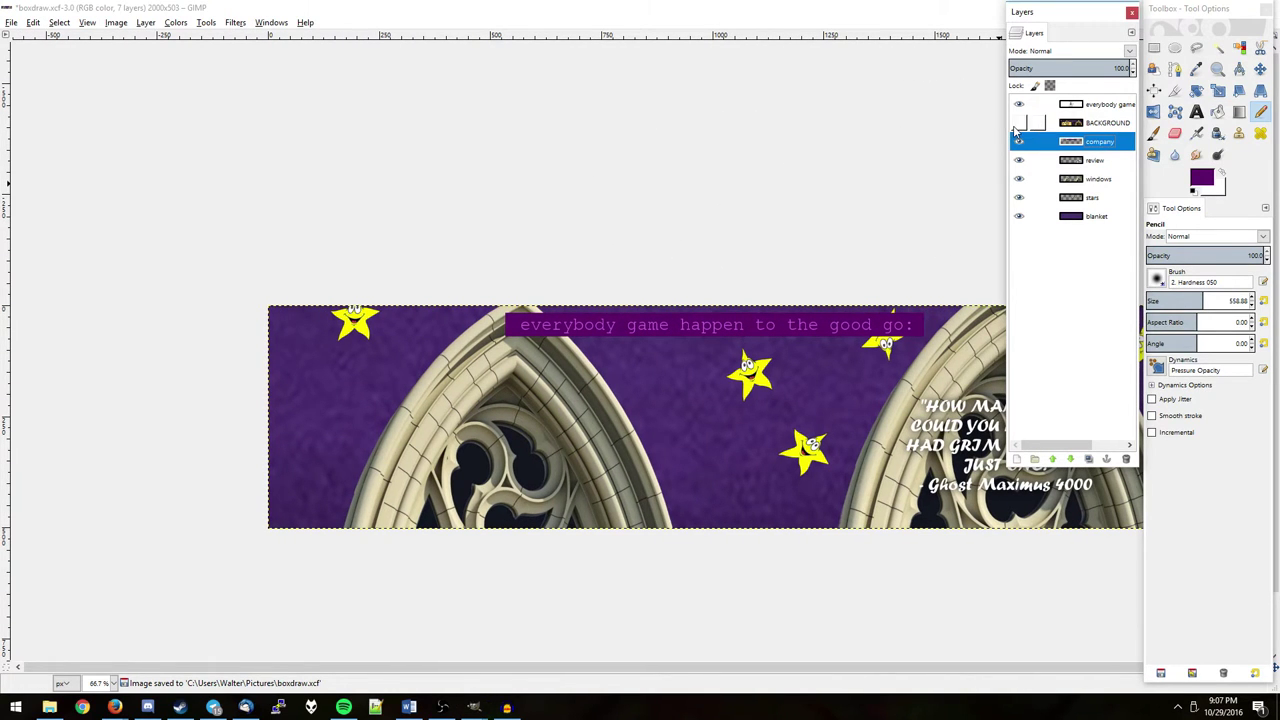
pyautogui.click(1019, 122)
pyautogui.click(1017, 124)
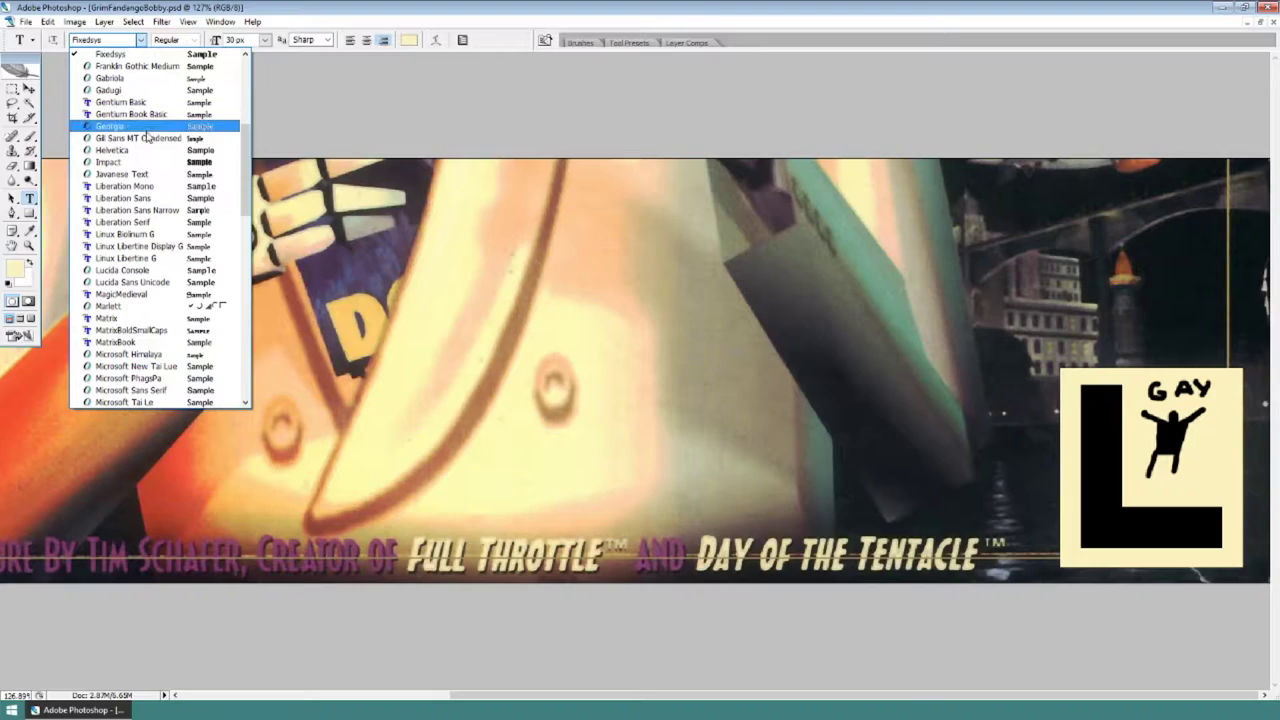
# Add a Helvetica text layer reading 'Look at these' on the artwork
pyautogui.scroll(2, 150, 200)
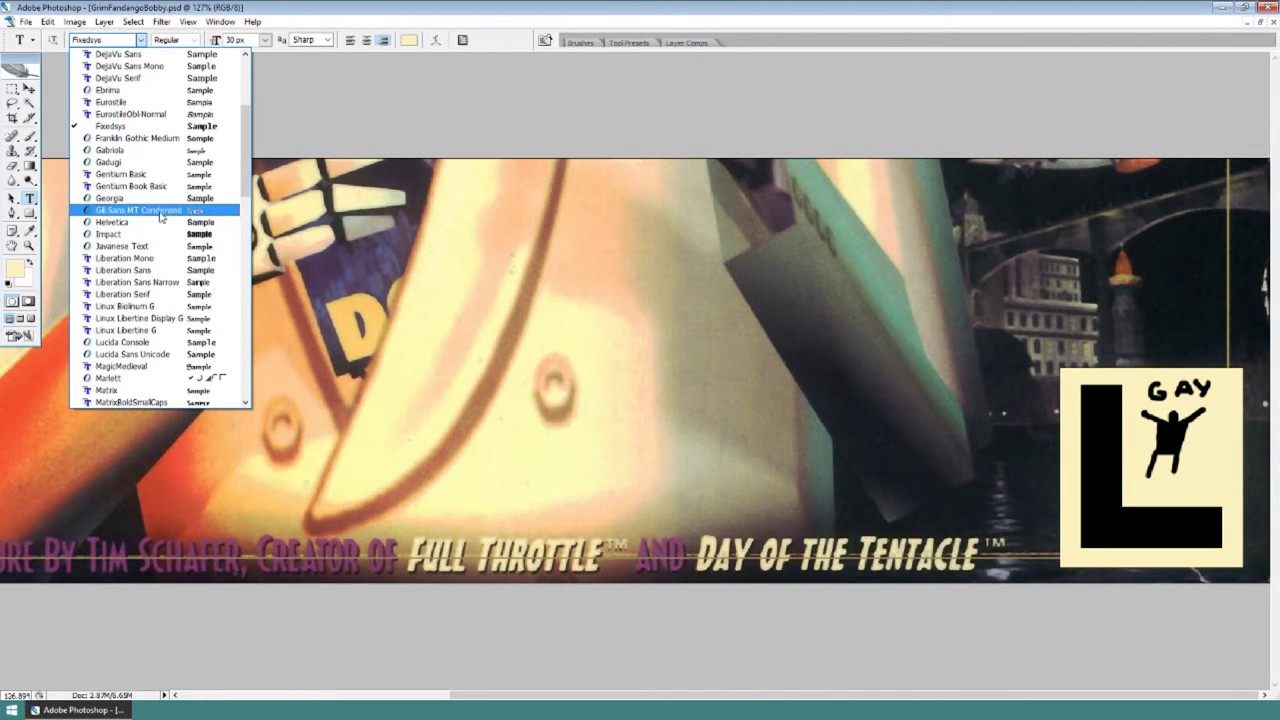
pyautogui.click(150, 222)
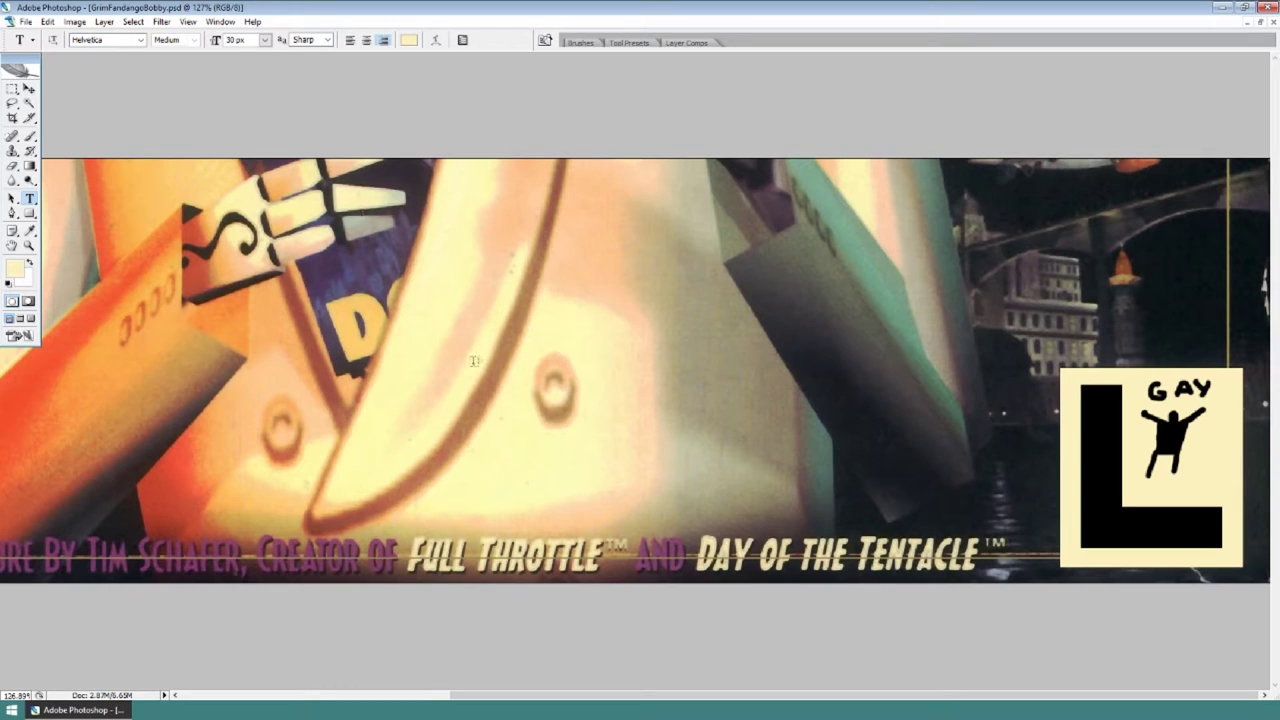
pyautogui.click(782, 447)
pyautogui.write('100')
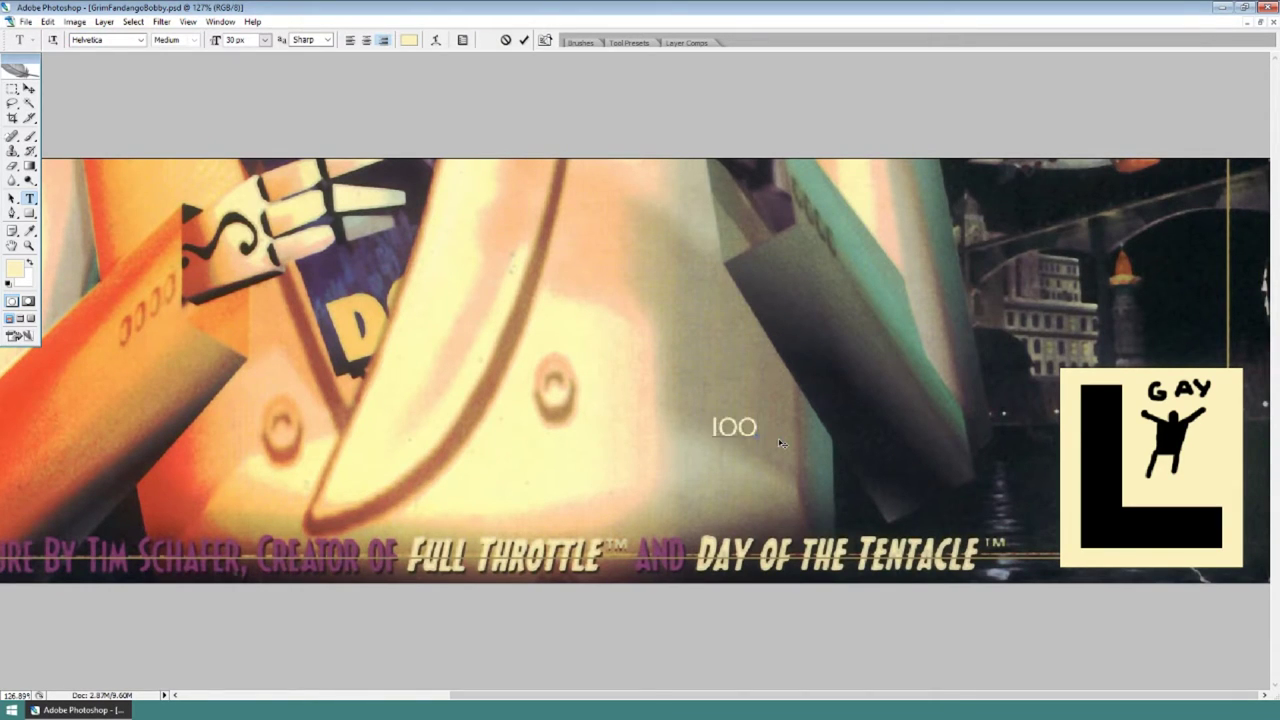
pyautogui.write('K')
pyautogui.press('BackSpace')
pyautogui.press('BackSpace')
pyautogui.press('BackSpace')
pyautogui.write('Lo')
pyautogui.write('ok at these')
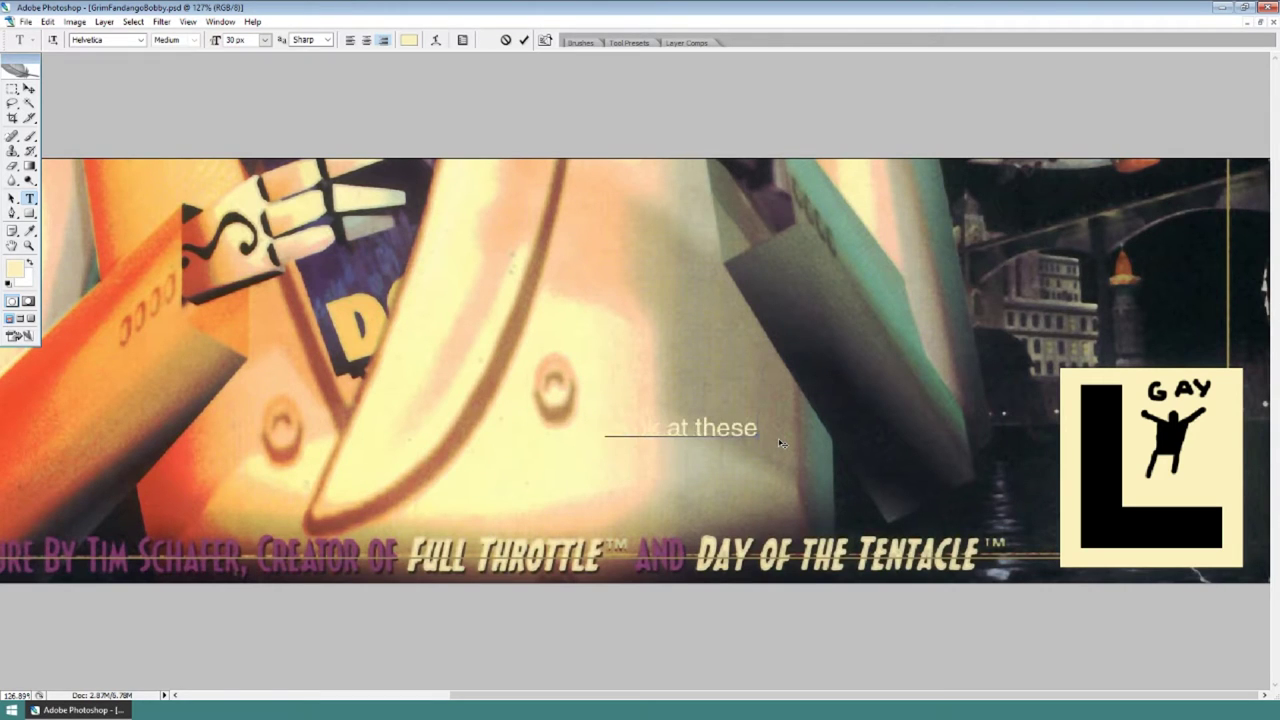
pyautogui.click(528, 44)
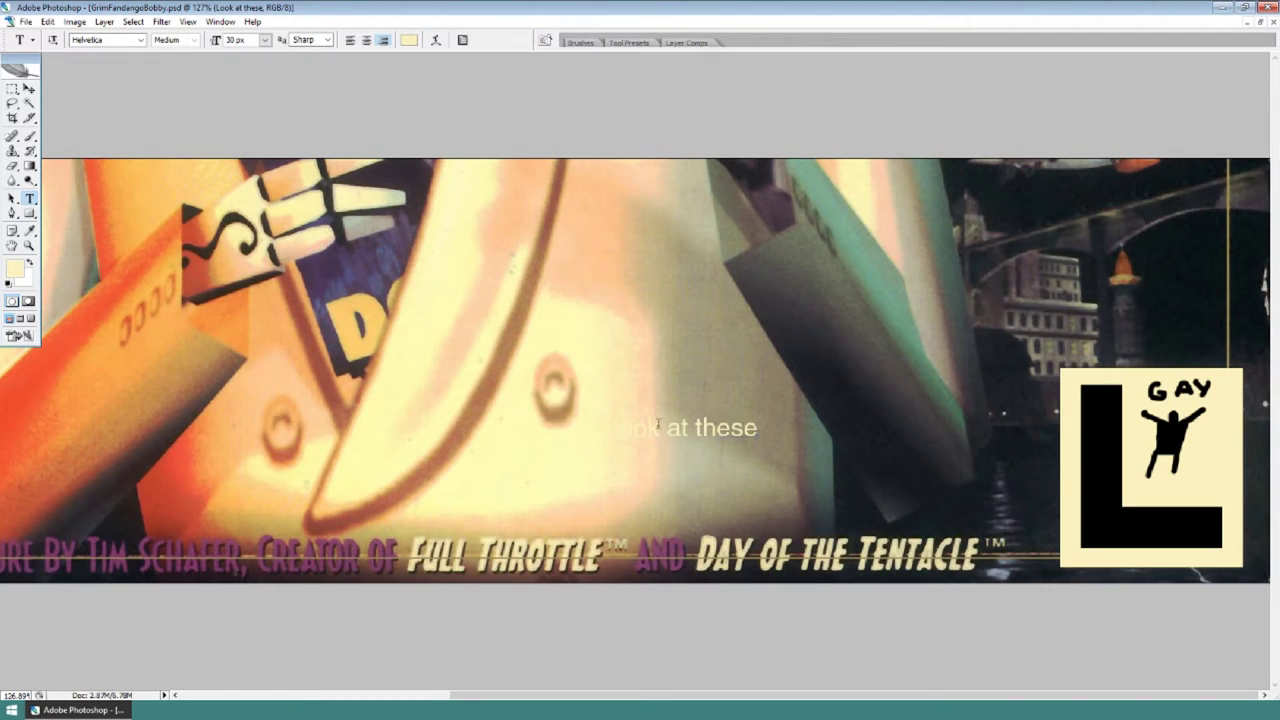
# Move and rotate the 'Look at these' text vertically onto the logo's black L
pyautogui.press('v')
pyautogui.moveTo(720, 432)
pyautogui.mouseDown()
pyautogui.moveTo(962, 437)
pyautogui.moveTo(950, 511)
pyautogui.mouseUp()
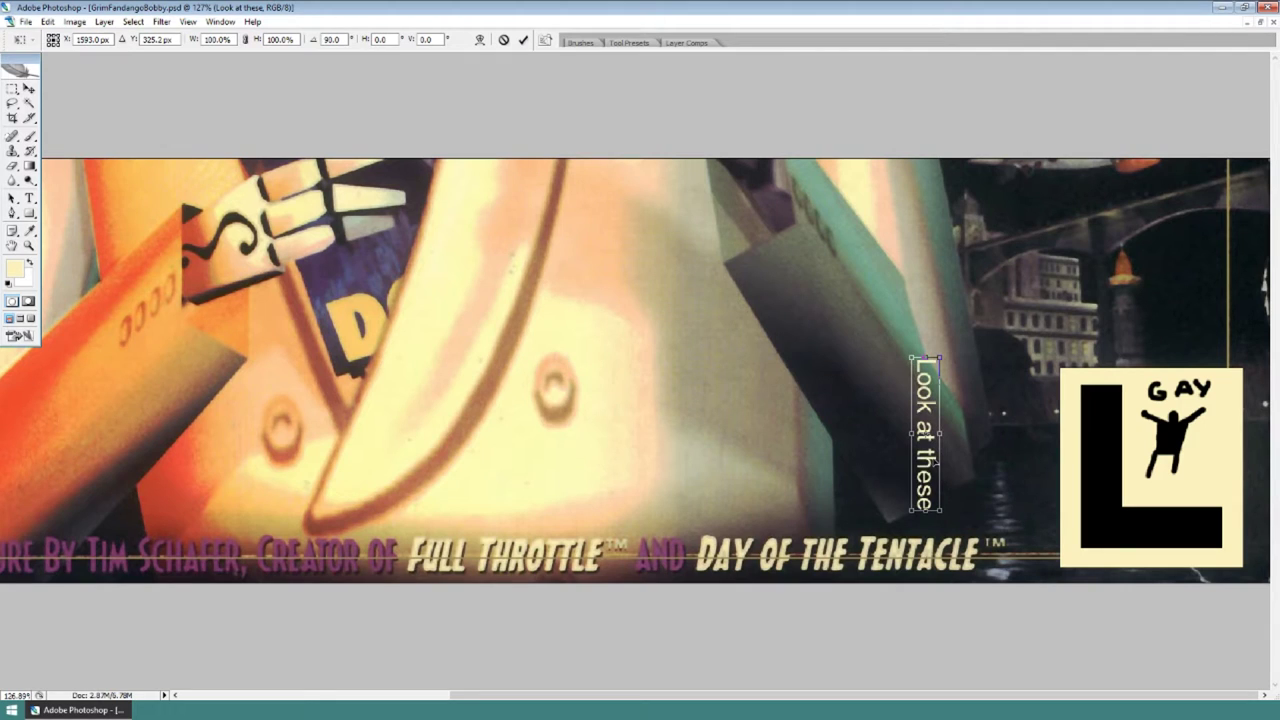
pyautogui.moveTo(936, 463)
pyautogui.mouseDown()
pyautogui.moveTo(1106, 492)
pyautogui.moveTo(1119, 466)
pyautogui.mouseUp()
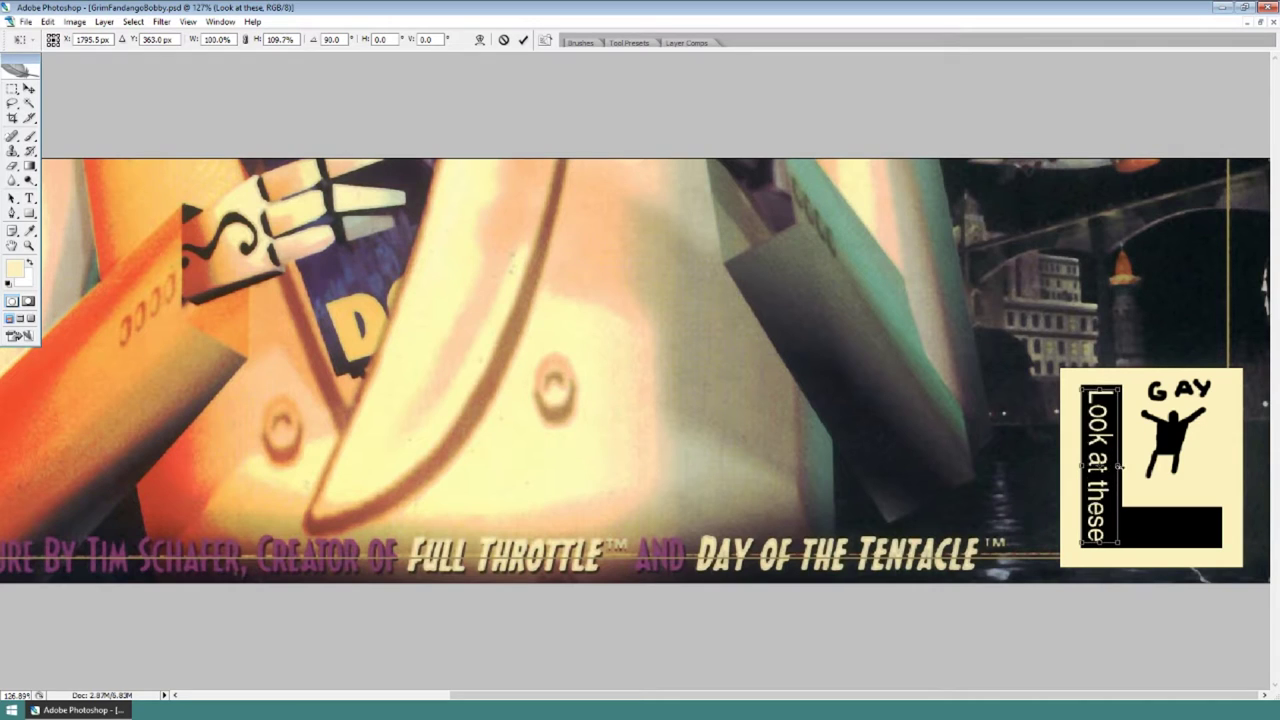
pyautogui.click(522, 39)
# Add left-aligned 'ARTS' text in the logo's black bar and nudge it slightly left
pyautogui.press('t')
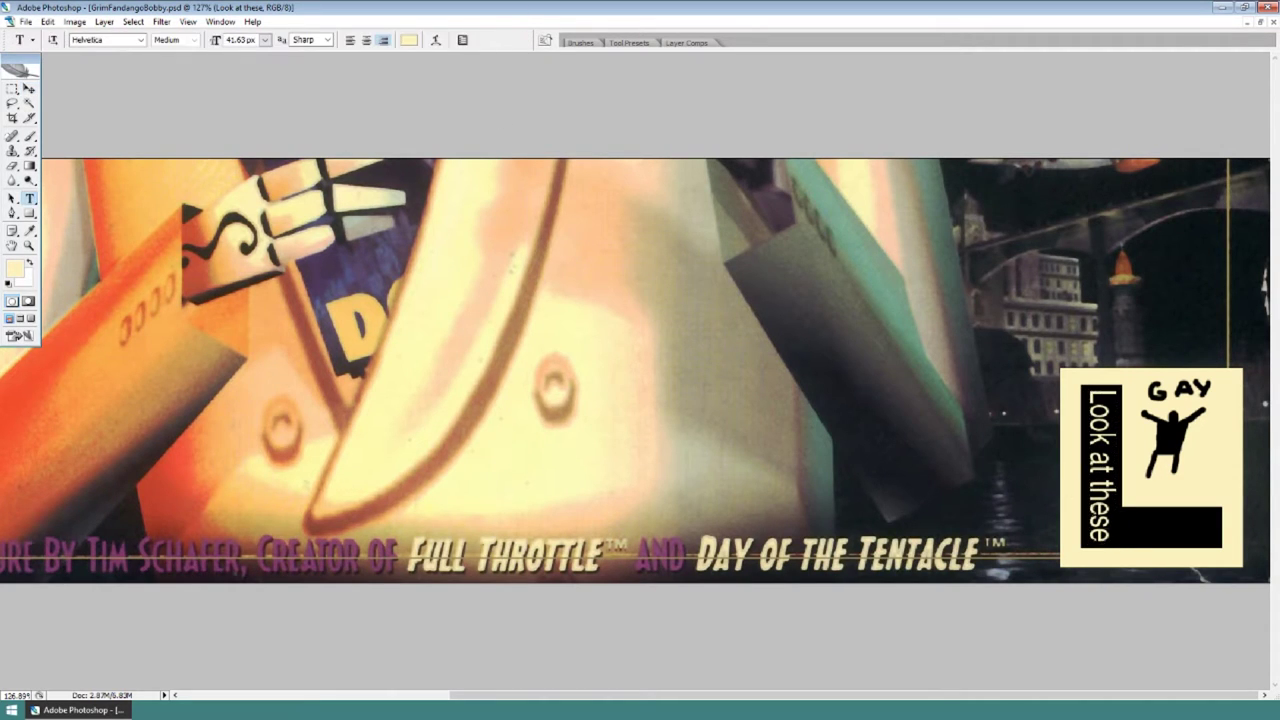
pyautogui.click(1125, 530)
pyautogui.write('RTS.')
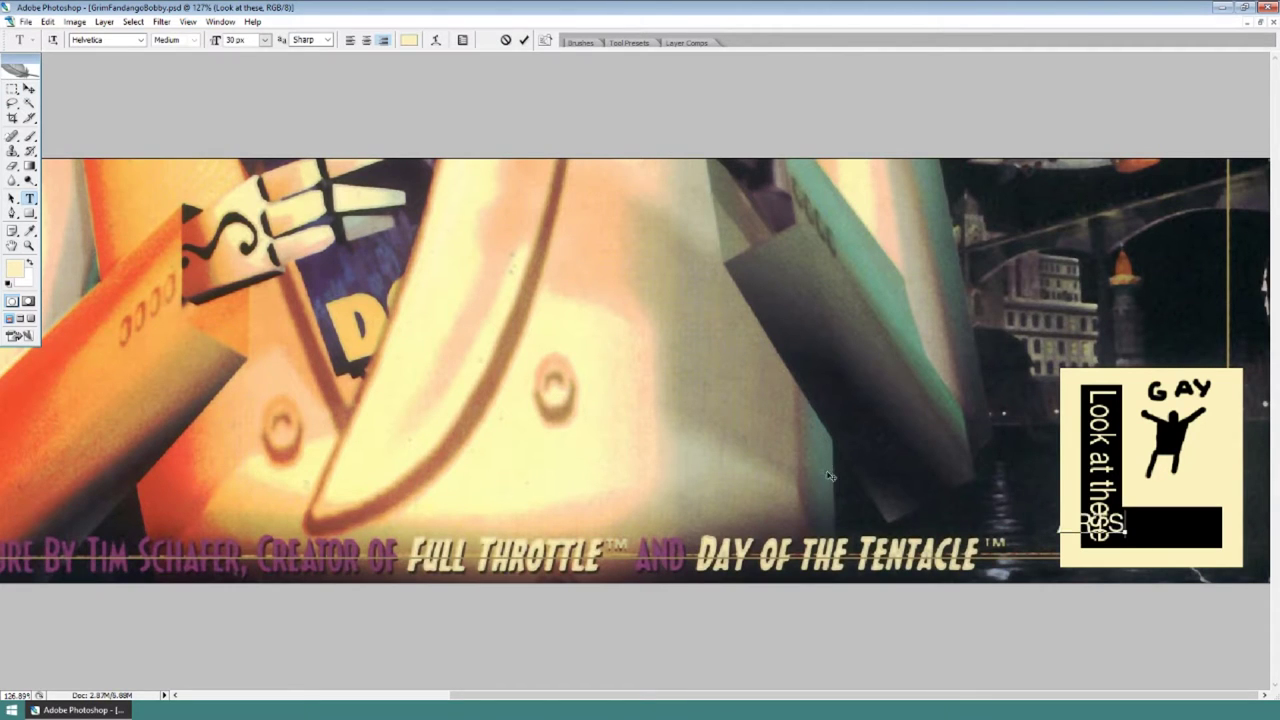
pyautogui.click(350, 40)
pyautogui.click(525, 40)
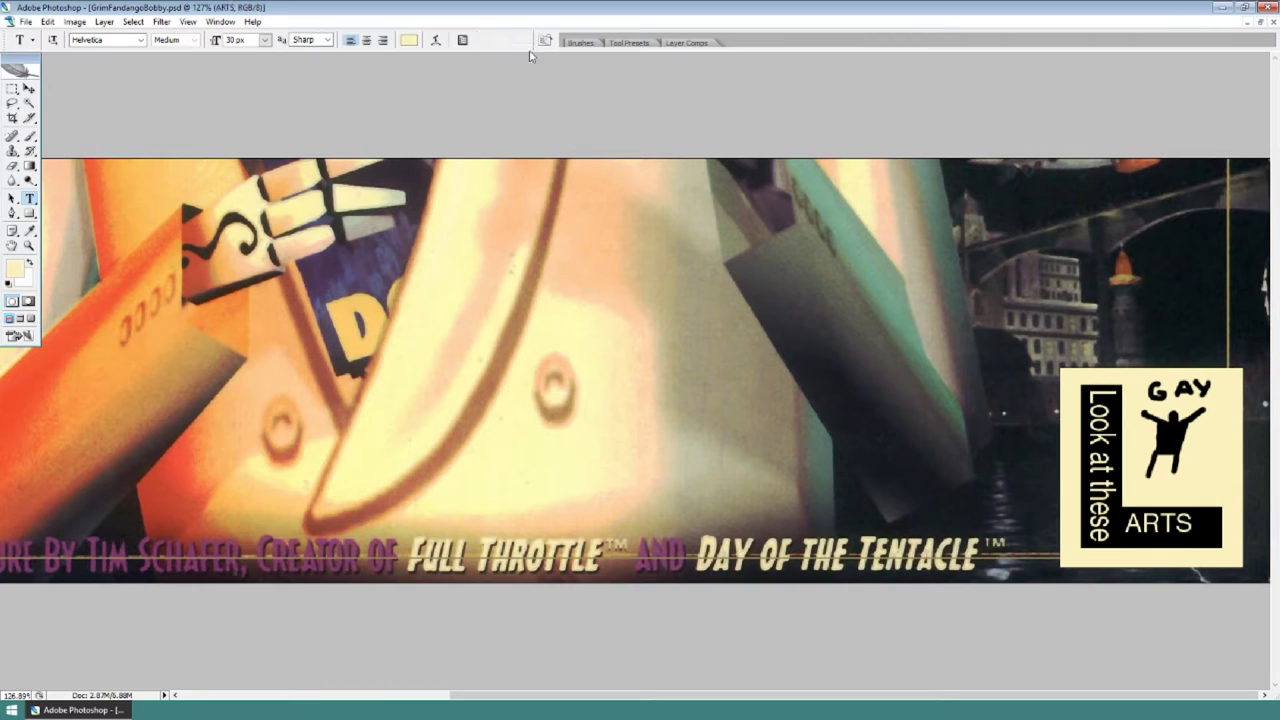
pyautogui.press('v')
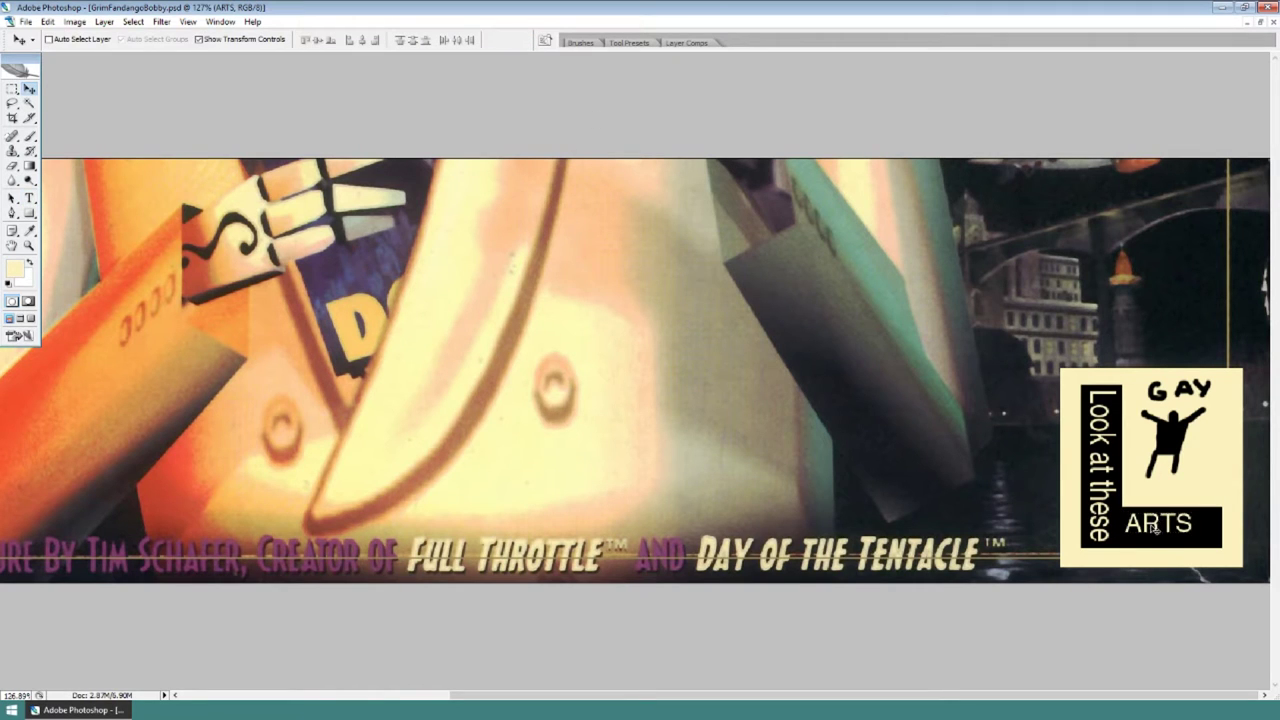
pyautogui.moveTo(1158, 525); pyautogui.dragTo(1152, 525)
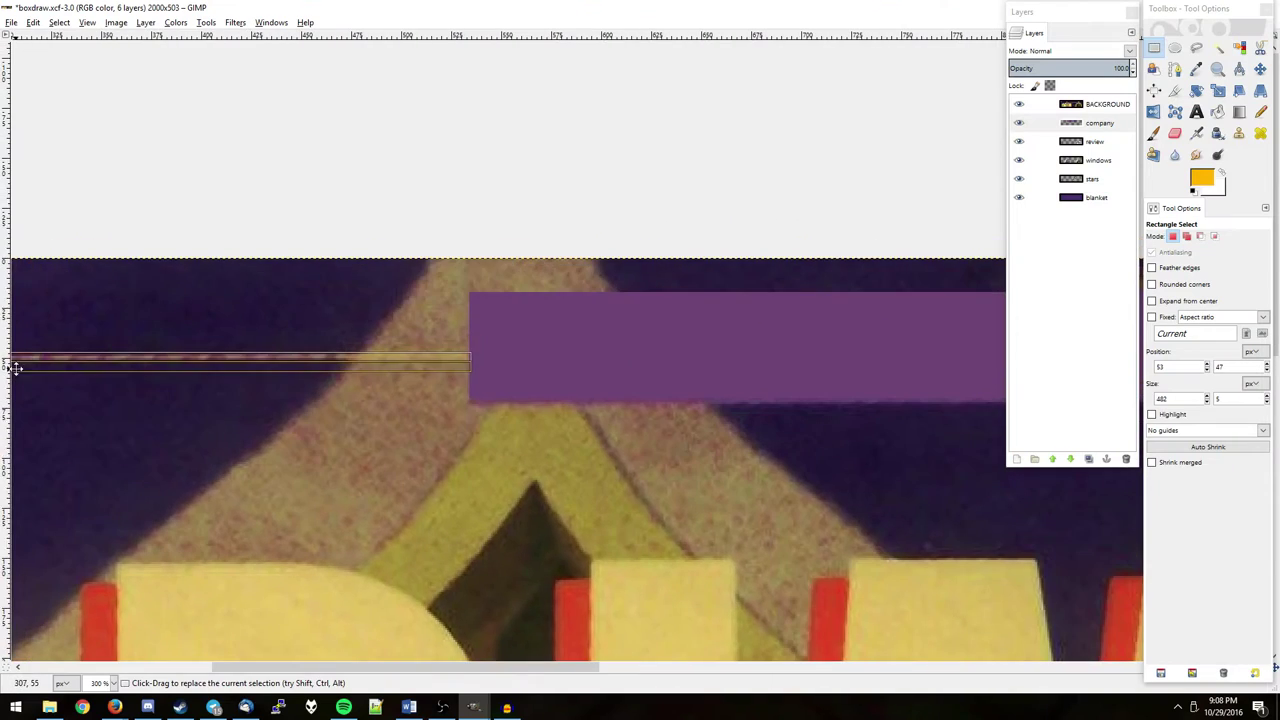
pyautogui.scroll(-1, 443, 400)
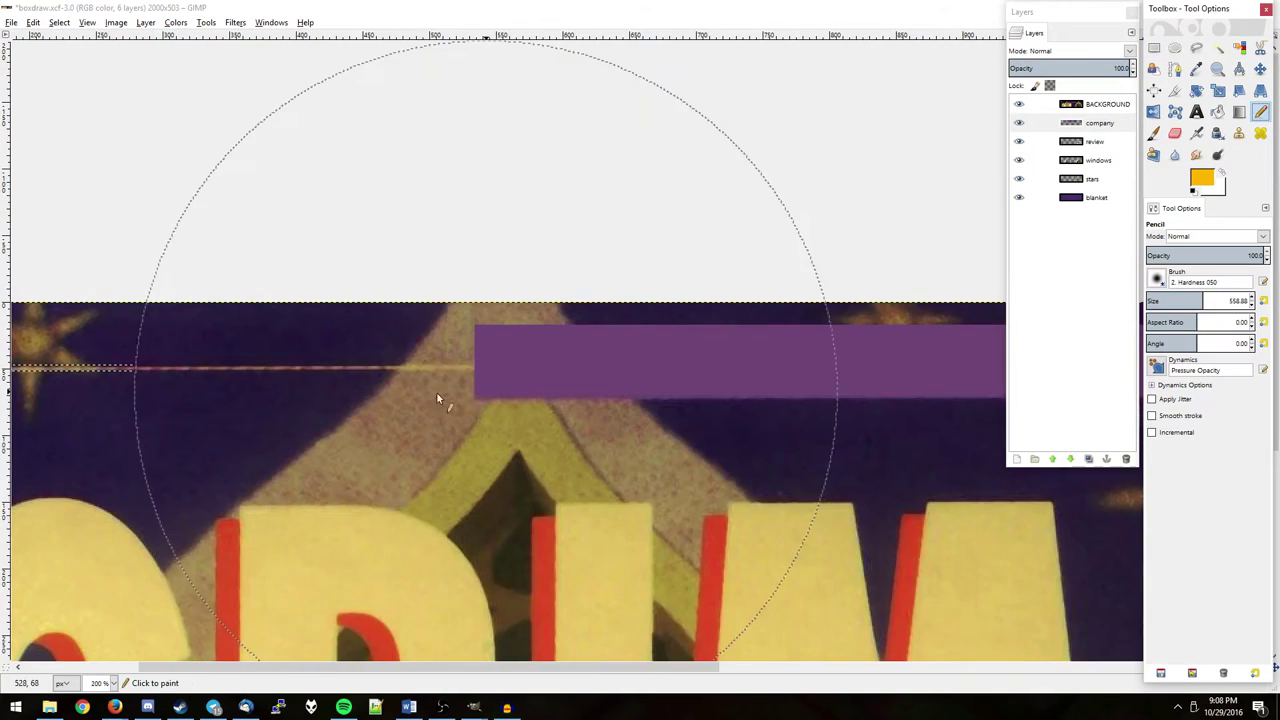
pyautogui.scroll(-1, 600, 380)
pyautogui.scroll(-1, 843, 371)
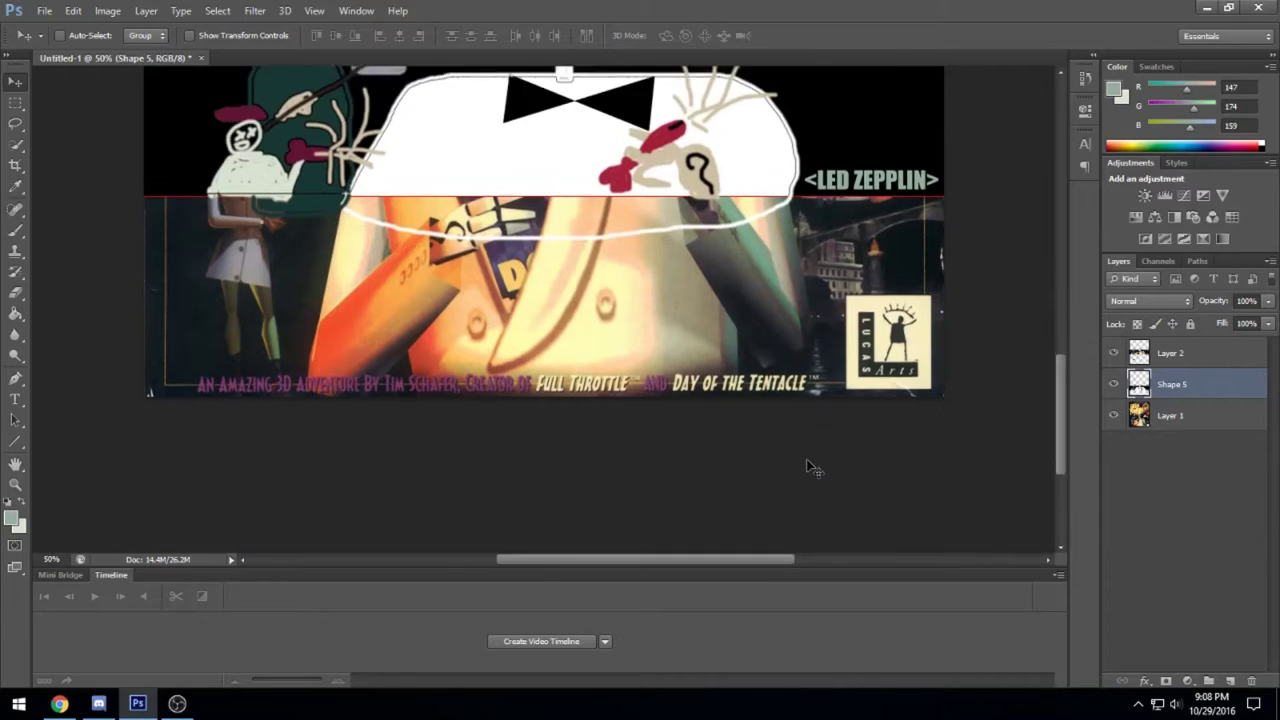
pyautogui.scroll(1, 813, 468)
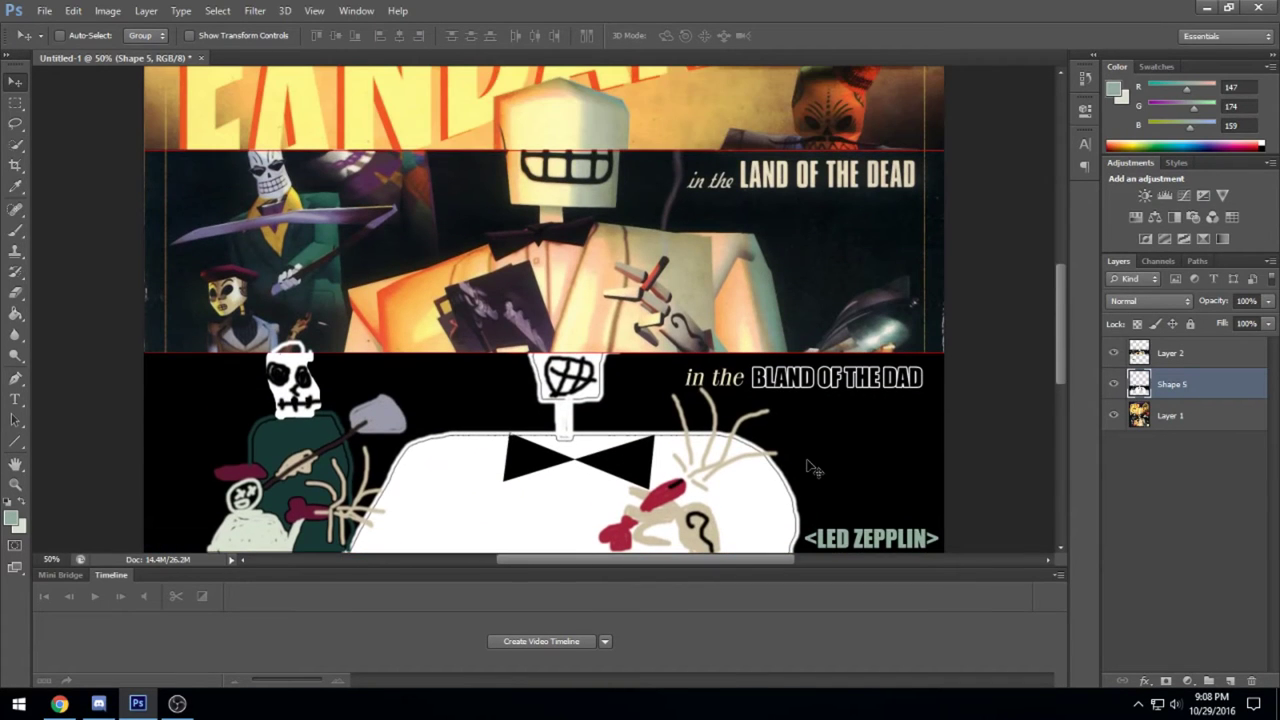
pyautogui.scroll(-1, 813, 468)
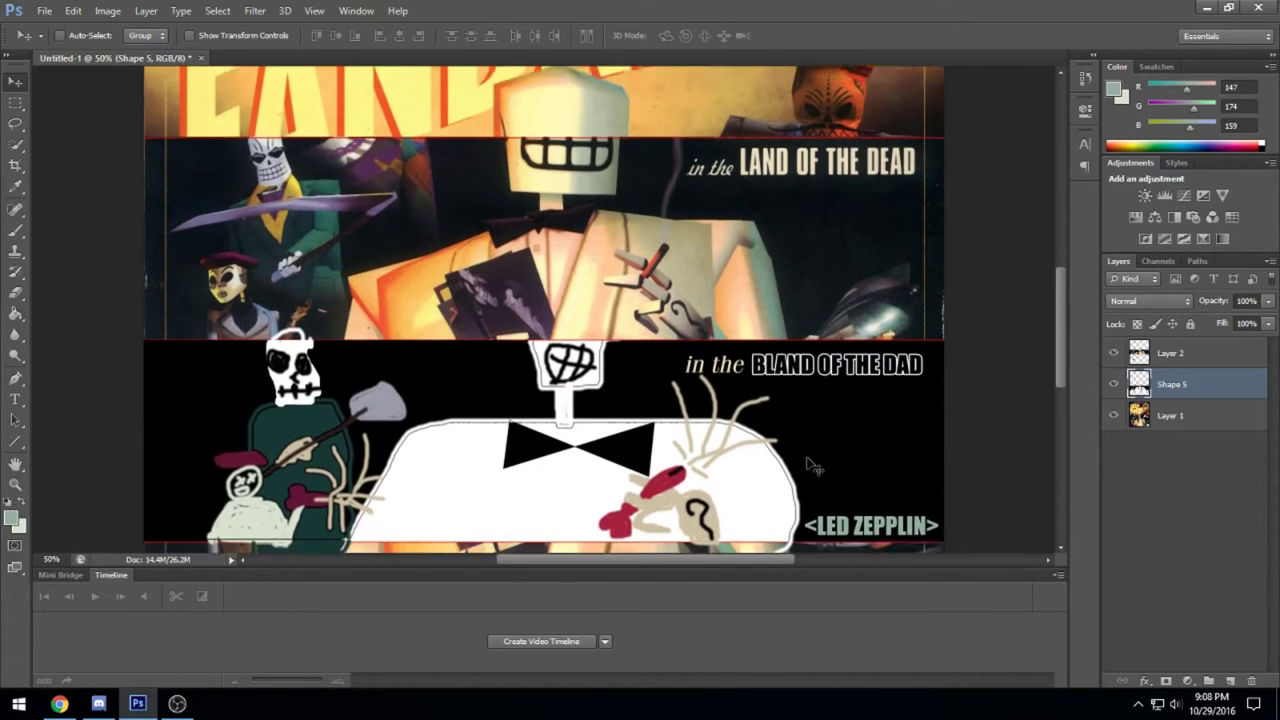
pyautogui.scroll(-4, 813, 468)
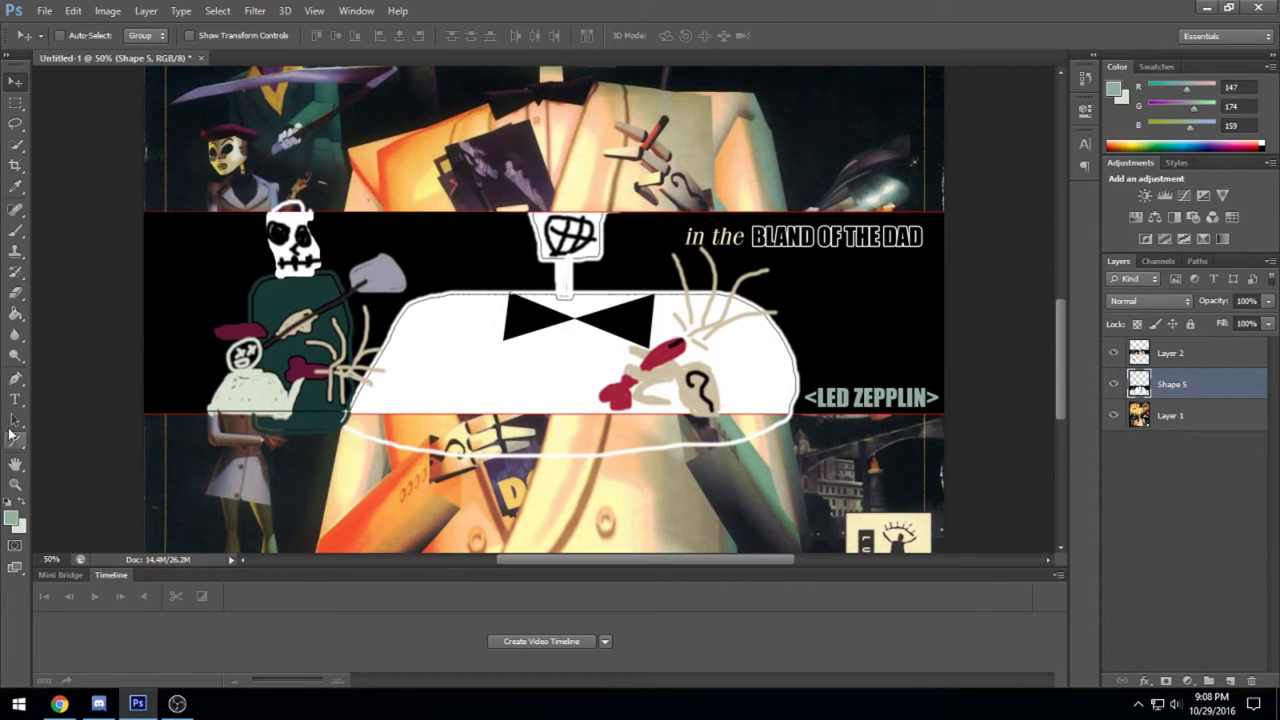
pyautogui.scroll(3, 99, 350)
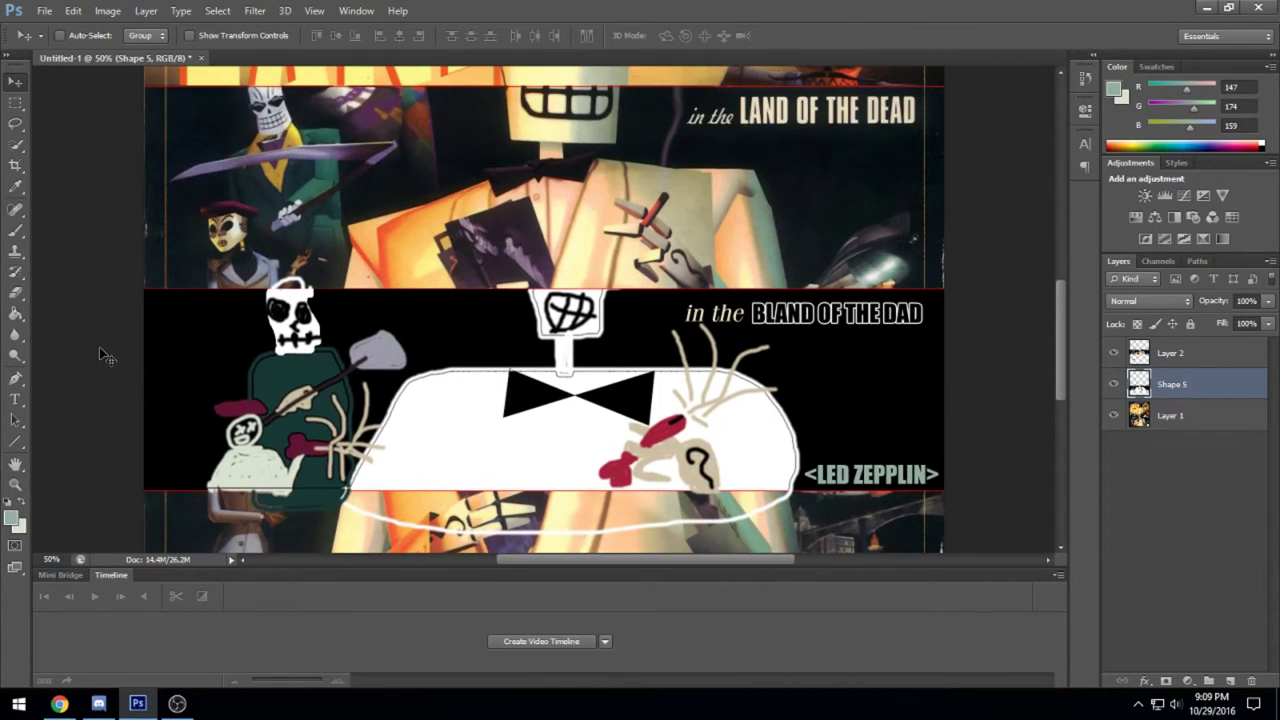
pyautogui.scroll(7, 99, 350)
pyautogui.scroll(-5, 99, 350)
pyautogui.scroll(-1, 99, 355)
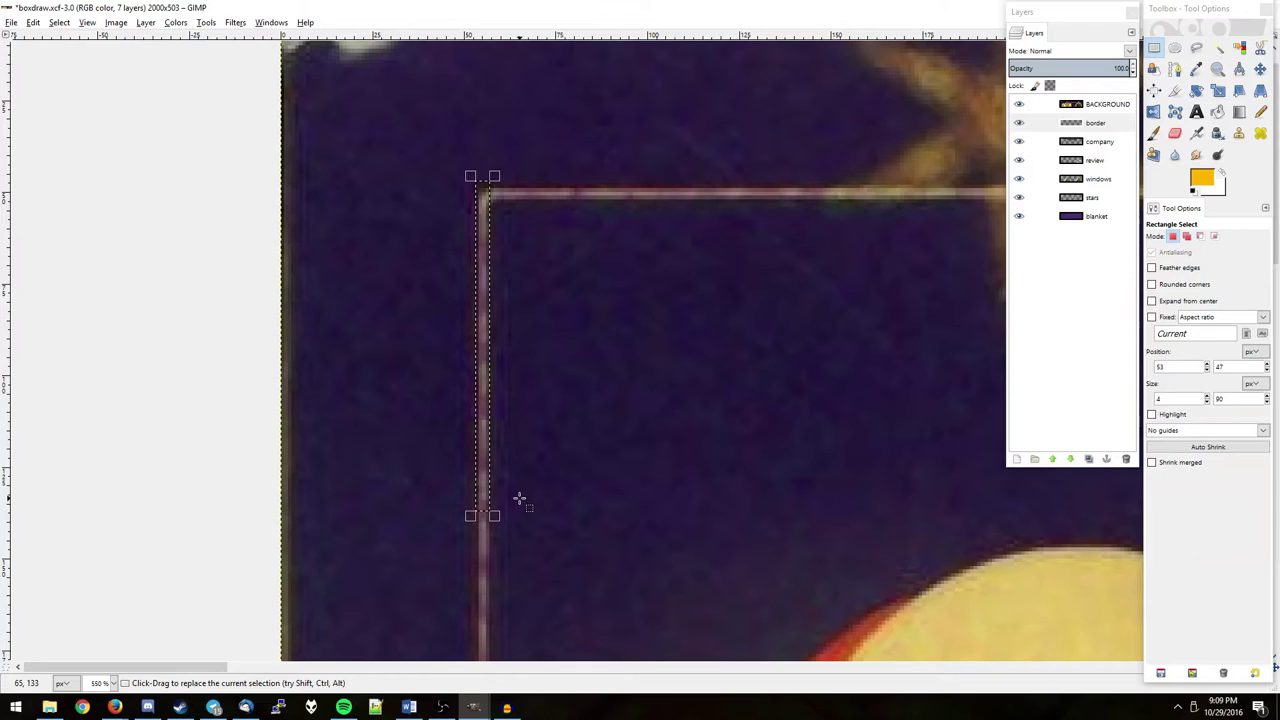
# Zoom out to view the whole bordered banner
pyautogui.scroll(-1, 528, 520)
pyautogui.scroll(-2, 540, 506)
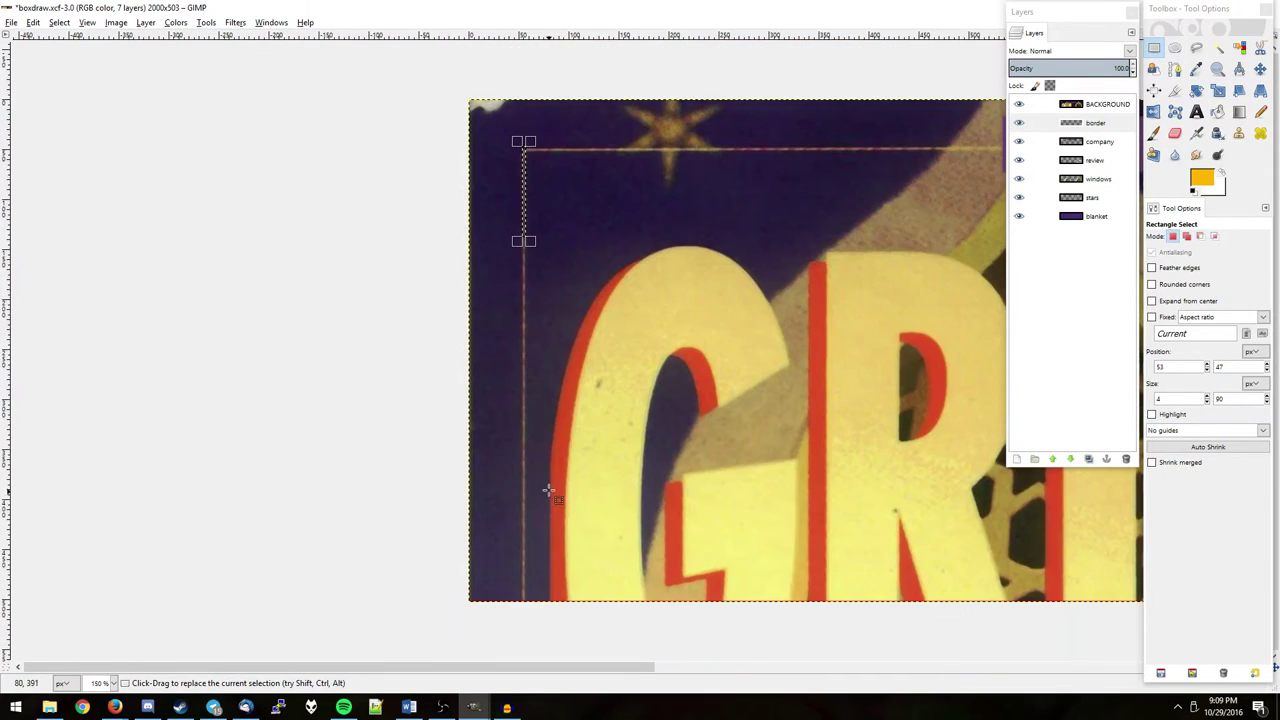
pyautogui.scroll(-1, 553, 241)
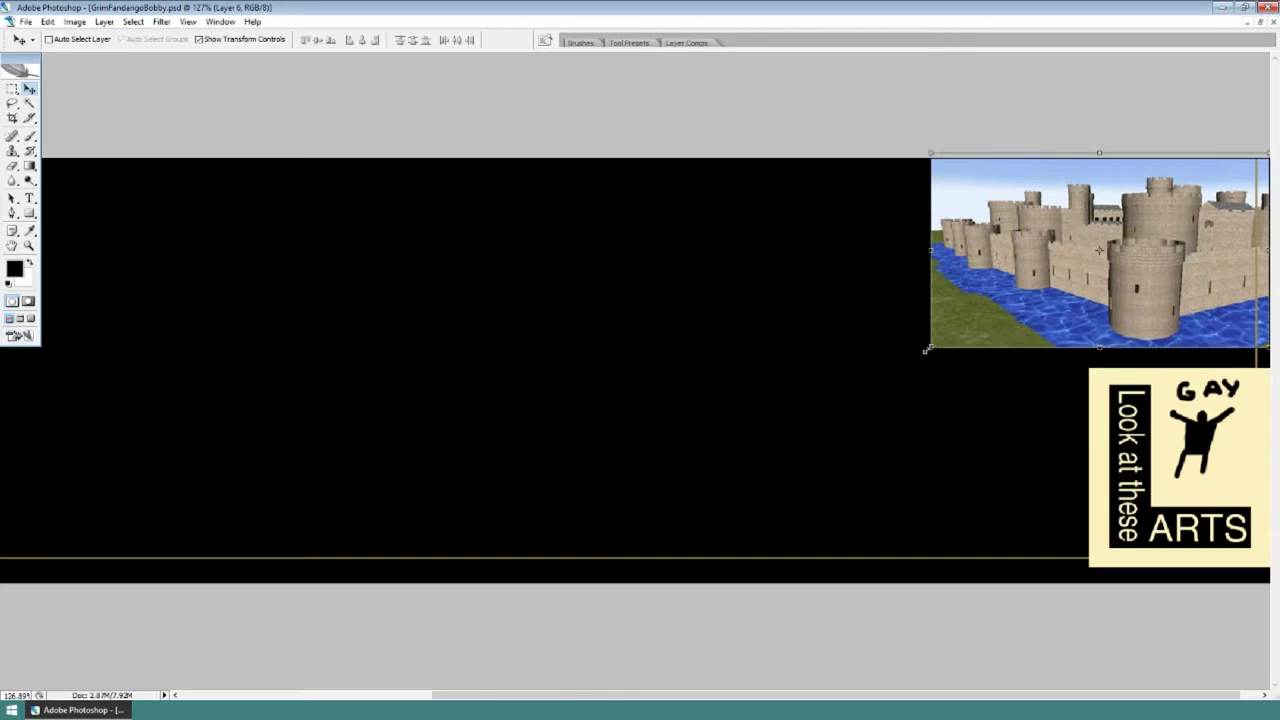
# Stretch the castle picture down and left over the banner's right side and apply it
pyautogui.moveTo(760, 506)
pyautogui.mouseDown()
pyautogui.moveTo(680, 571)
pyautogui.moveTo(700, 591)
pyautogui.mouseUp()
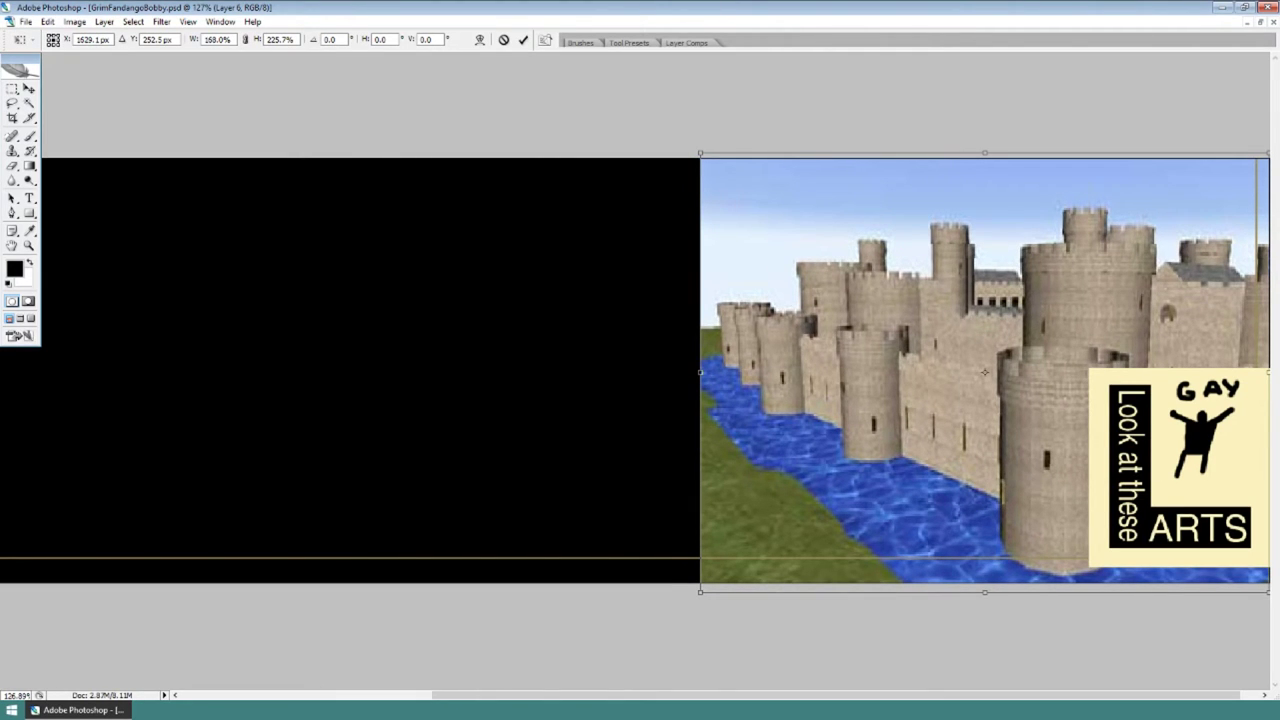
pyautogui.click(522, 39)
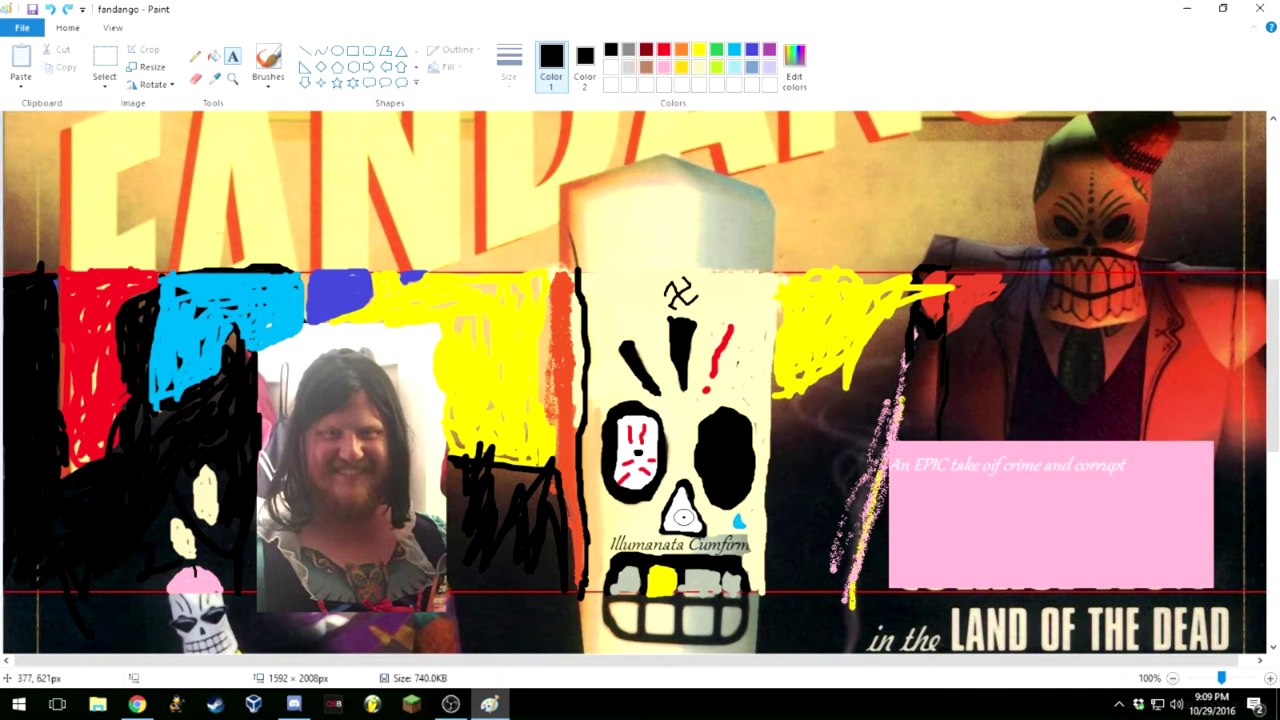
# Draw a text box over the black scribbles, narrow it to uncover the skull text, and commit it
pyautogui.moveTo(540, 473); pyautogui.dragTo(457, 586)
pyautogui.moveTo(560, 586); pyautogui.dragTo(562, 587)
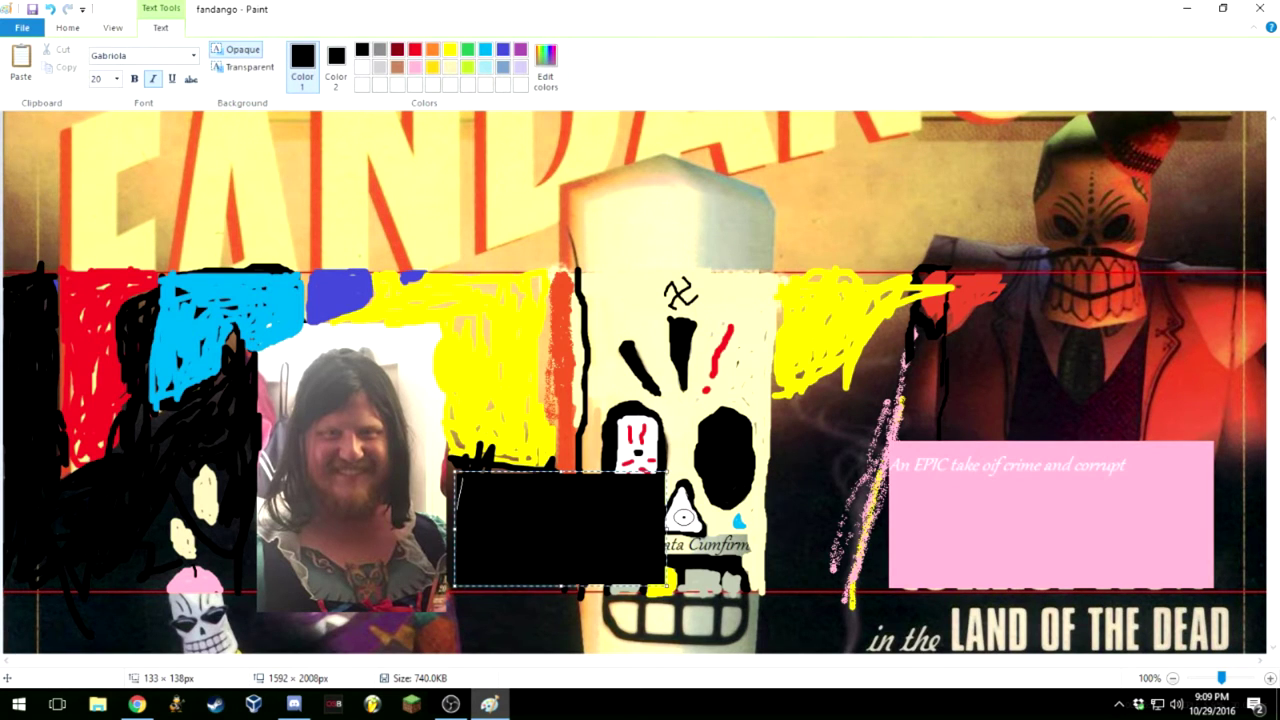
pyautogui.moveTo(665, 528); pyautogui.dragTo(542, 528)
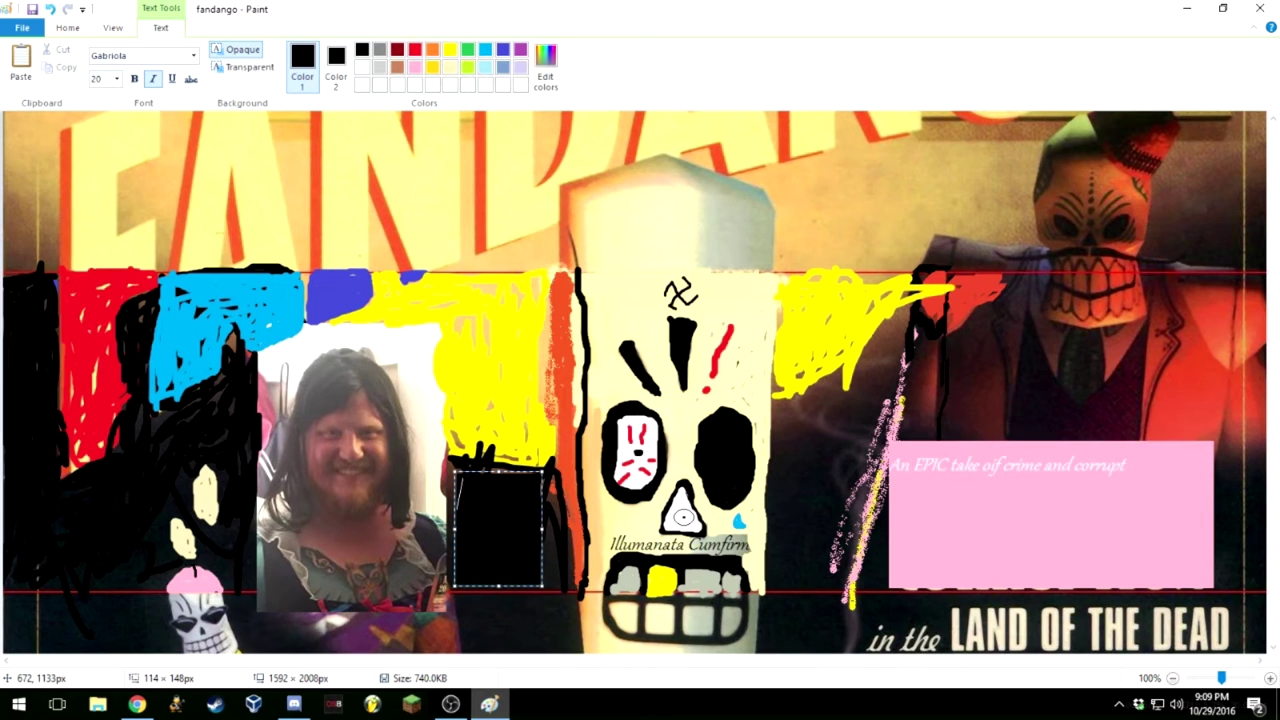
pyautogui.click(113, 27)
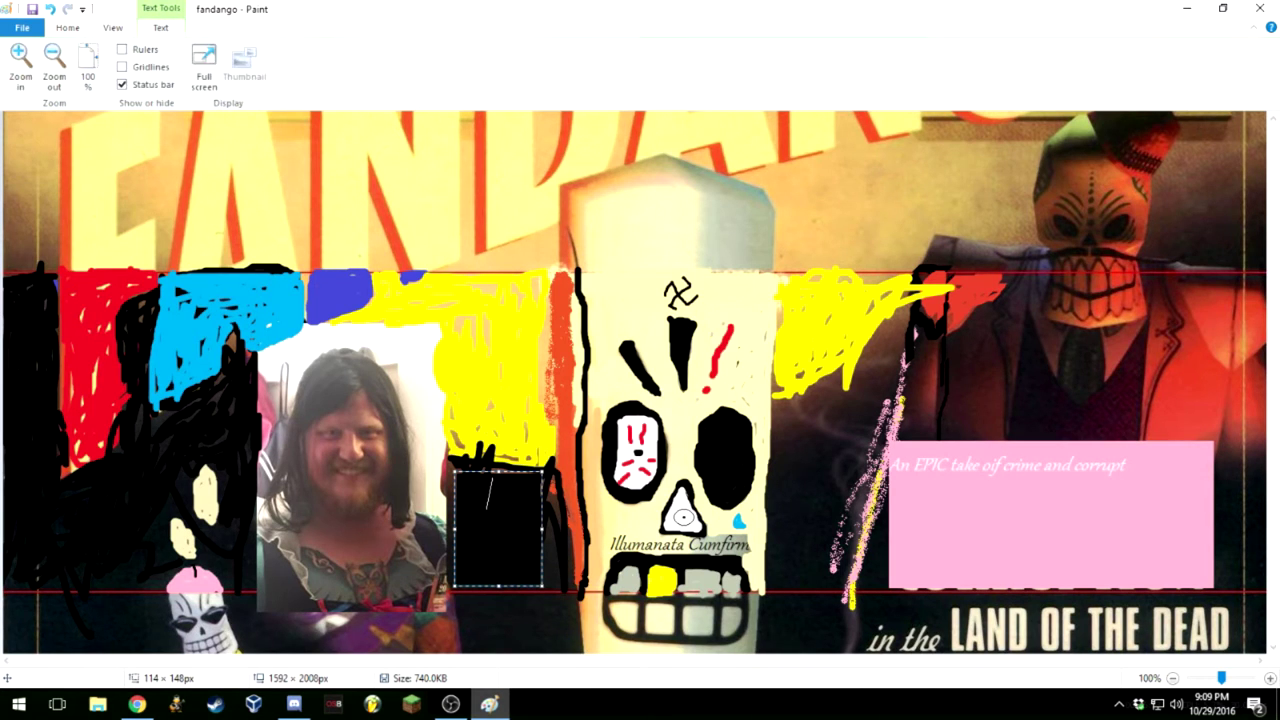
pyautogui.click(67, 27)
pyautogui.click(700, 512)
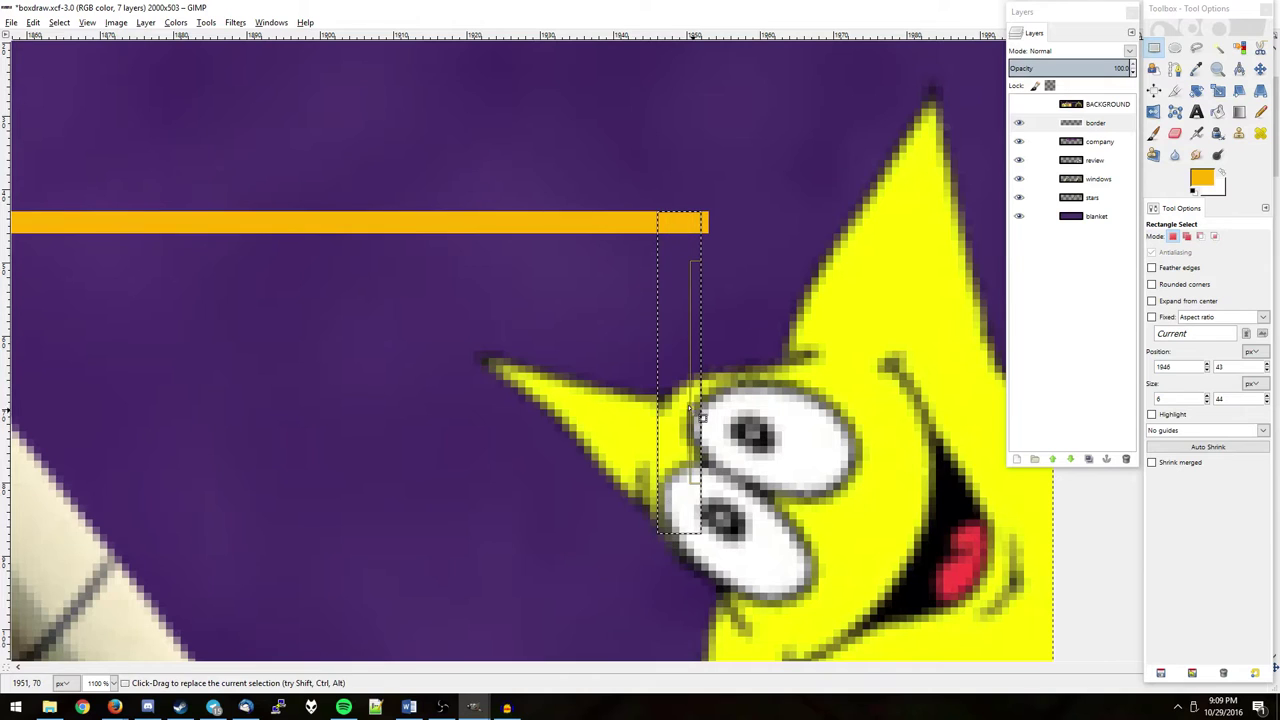
# Show BACKGROUND and trim a 3 × 44 pixel selection at the orange line's end, then zoom out
pyautogui.moveTo(700, 405); pyautogui.dragTo(700, 405)
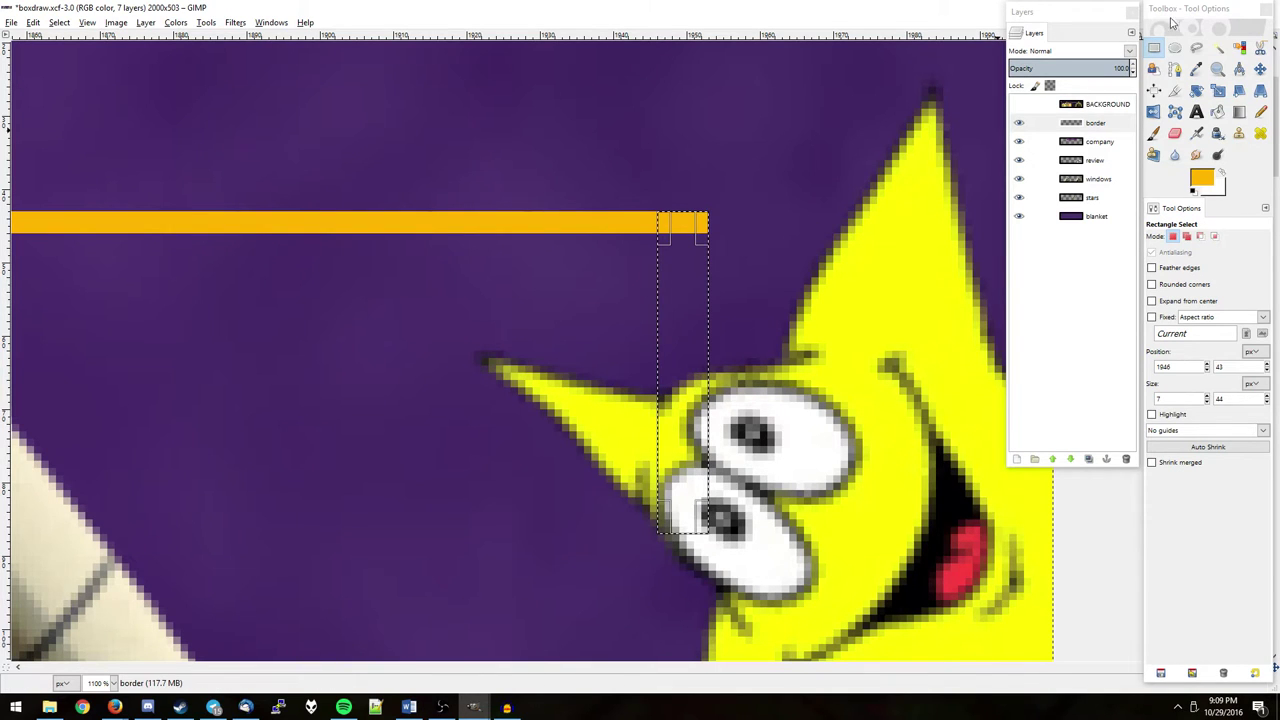
pyautogui.click(1018, 104)
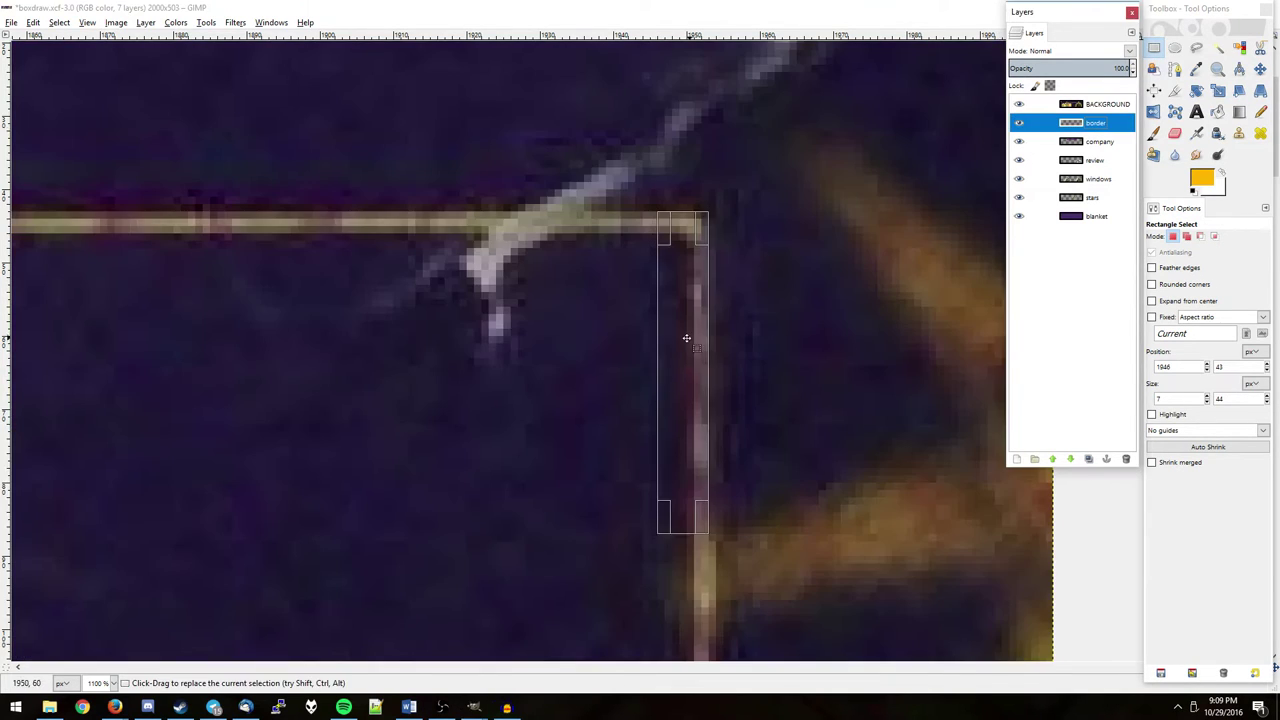
pyautogui.moveTo(663, 351); pyautogui.dragTo(695, 343)
pyautogui.scroll(-5, 695, 343)
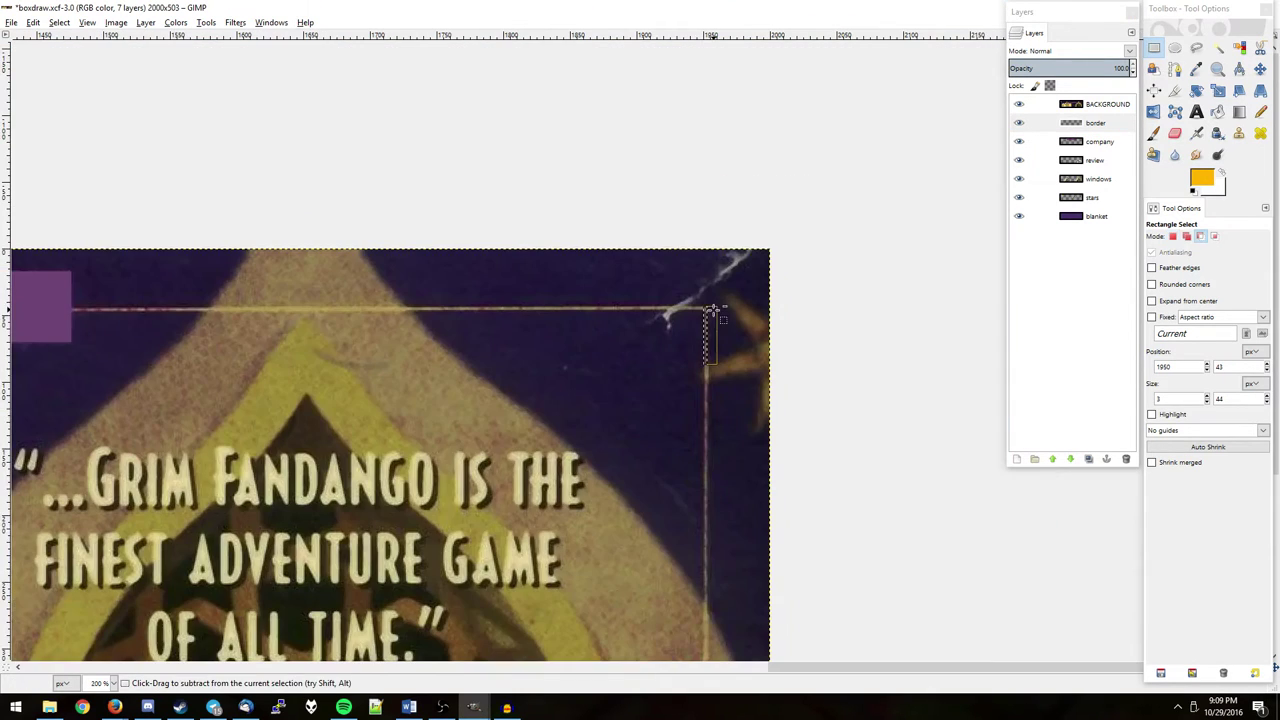
pyautogui.scroll(-2, 740, 210)
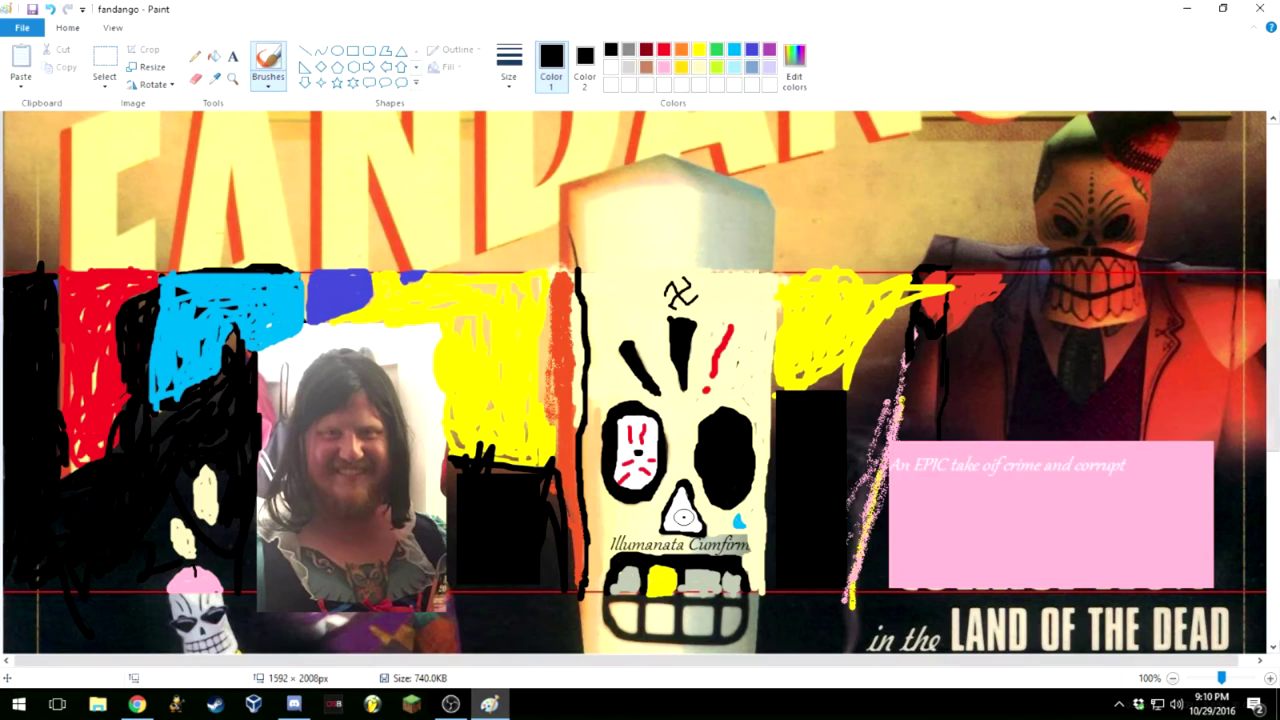
# Brush black strokes down the black block's left and right edges
pyautogui.moveTo(447, 480); pyautogui.dragTo(441, 568)
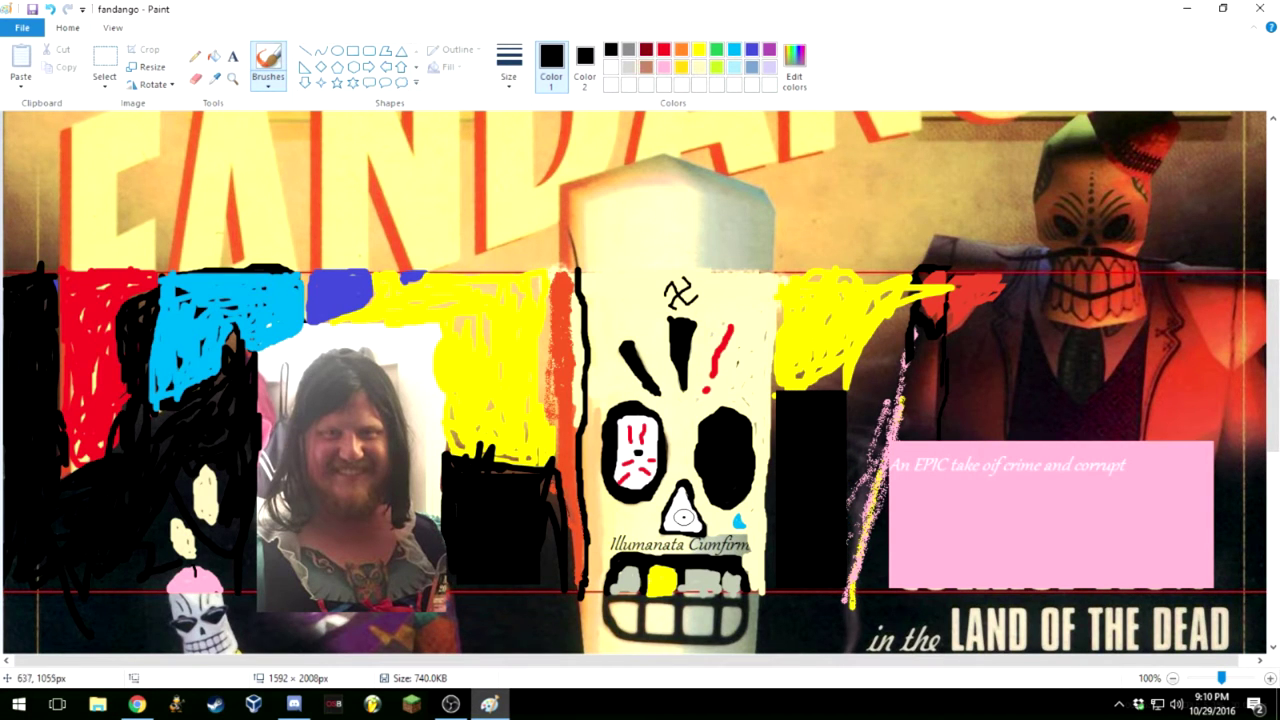
pyautogui.moveTo(553, 545); pyautogui.dragTo(549, 575)
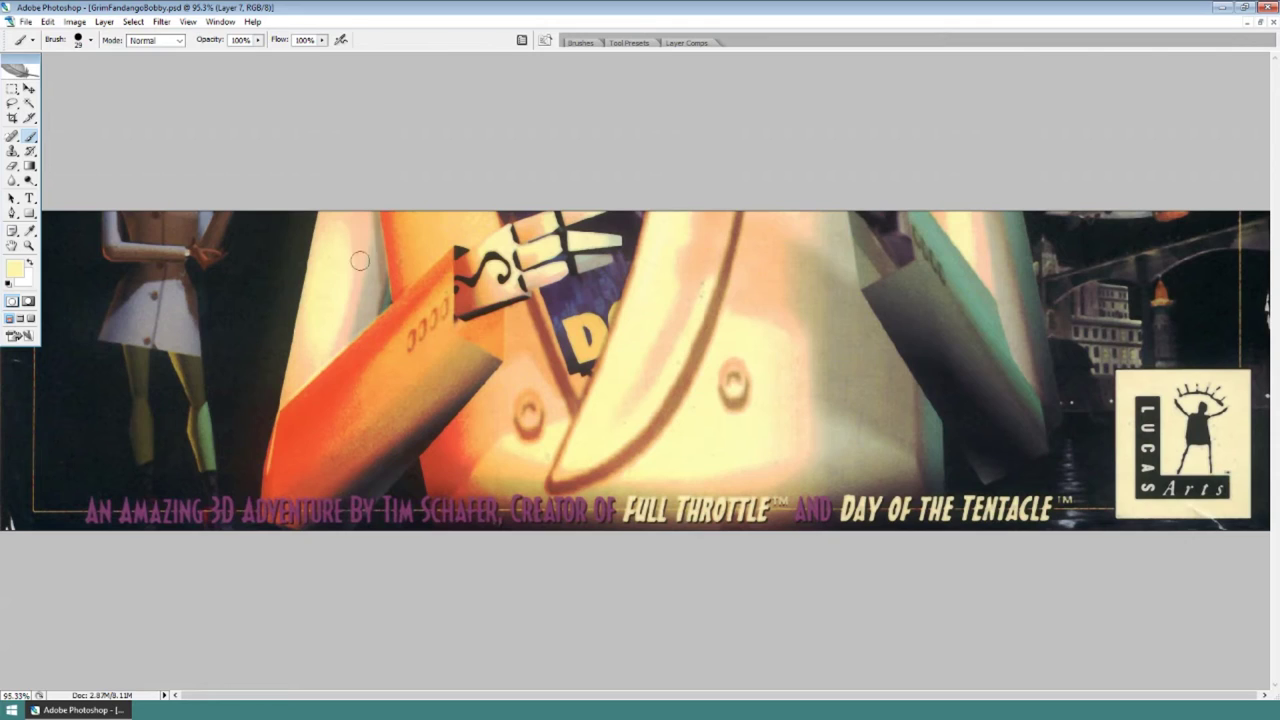
# Paint cream over the left orange shape up to the banner's top edge
pyautogui.moveTo(388, 204)
pyautogui.mouseDown()
pyautogui.moveTo(355, 390)
pyautogui.moveTo(350, 340)
pyautogui.moveTo(300, 480)
pyautogui.mouseUp()
pyautogui.moveTo(335, 212)
pyautogui.mouseDown()
pyautogui.moveTo(300, 409)
pyautogui.moveTo(326, 250)
pyautogui.mouseUp()
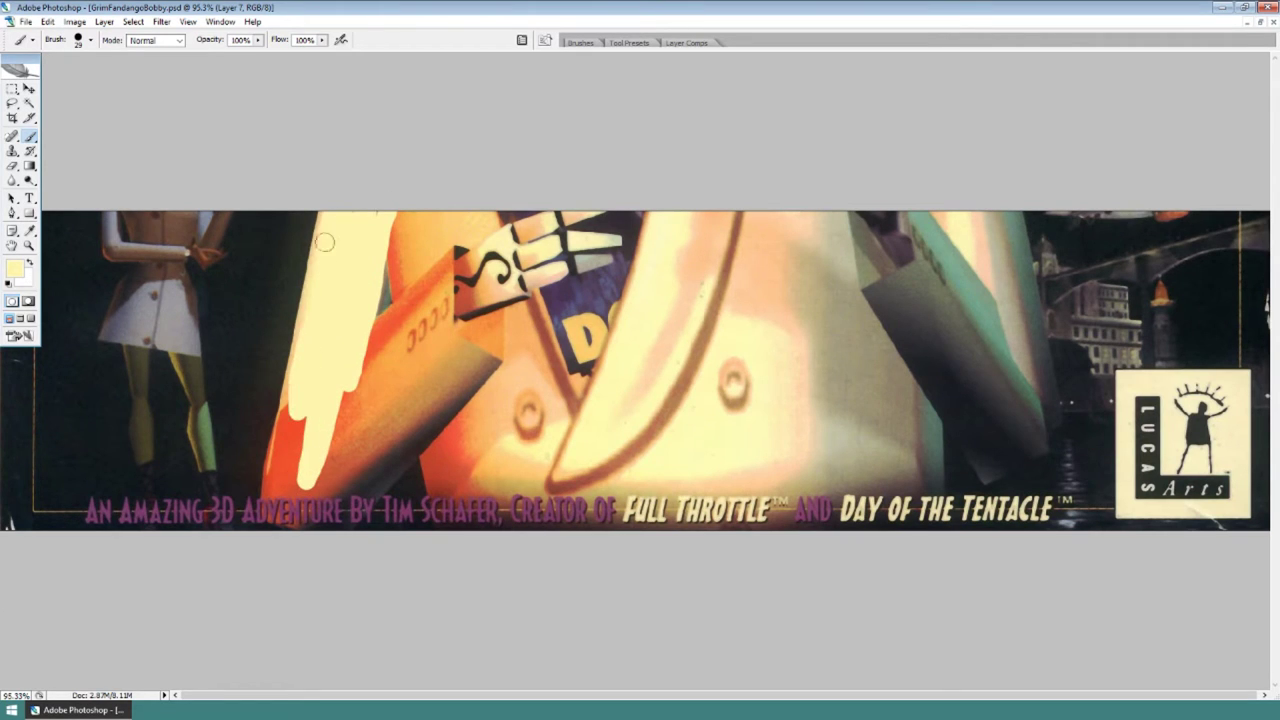
pyautogui.moveTo(296, 400)
pyautogui.mouseDown()
pyautogui.moveTo(312, 255)
pyautogui.moveTo(341, 236)
pyautogui.mouseUp()
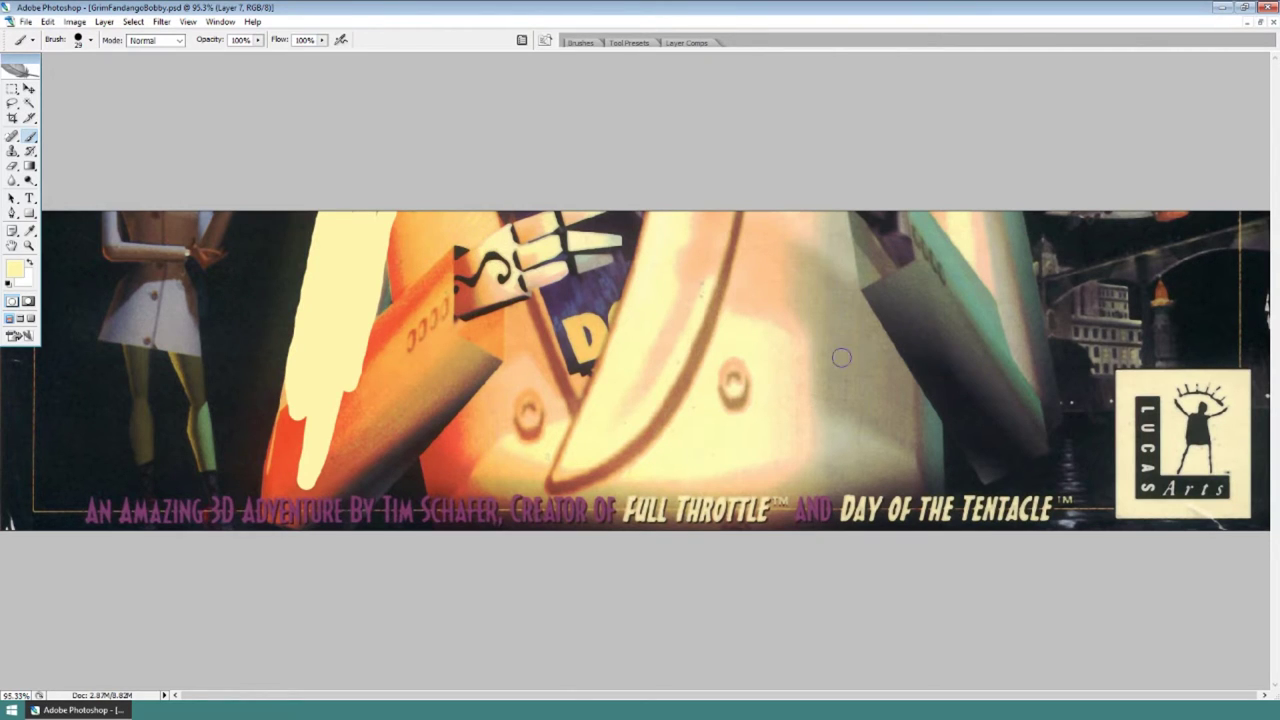
# Paint a wide cream block covering the THE and THROTTLE text
pyautogui.moveTo(930, 458)
pyautogui.mouseDown()
pyautogui.moveTo(917, 186)
pyautogui.moveTo(920, 400)
pyautogui.moveTo(943, 543)
pyautogui.moveTo(864, 149)
pyautogui.moveTo(909, 627)
pyautogui.moveTo(850, 300)
pyautogui.moveTo(777, 187)
pyautogui.moveTo(791, 183)
pyautogui.moveTo(754, 189)
pyautogui.moveTo(803, 263)
pyautogui.moveTo(779, 378)
pyautogui.moveTo(797, 551)
pyautogui.moveTo(737, 426)
pyautogui.moveTo(728, 239)
pyautogui.mouseUp()
pyautogui.moveTo(711, 319)
pyautogui.mouseDown()
pyautogui.moveTo(734, 557)
pyautogui.moveTo(709, 577)
pyautogui.moveTo(686, 456)
pyautogui.moveTo(665, 505)
pyautogui.mouseUp()
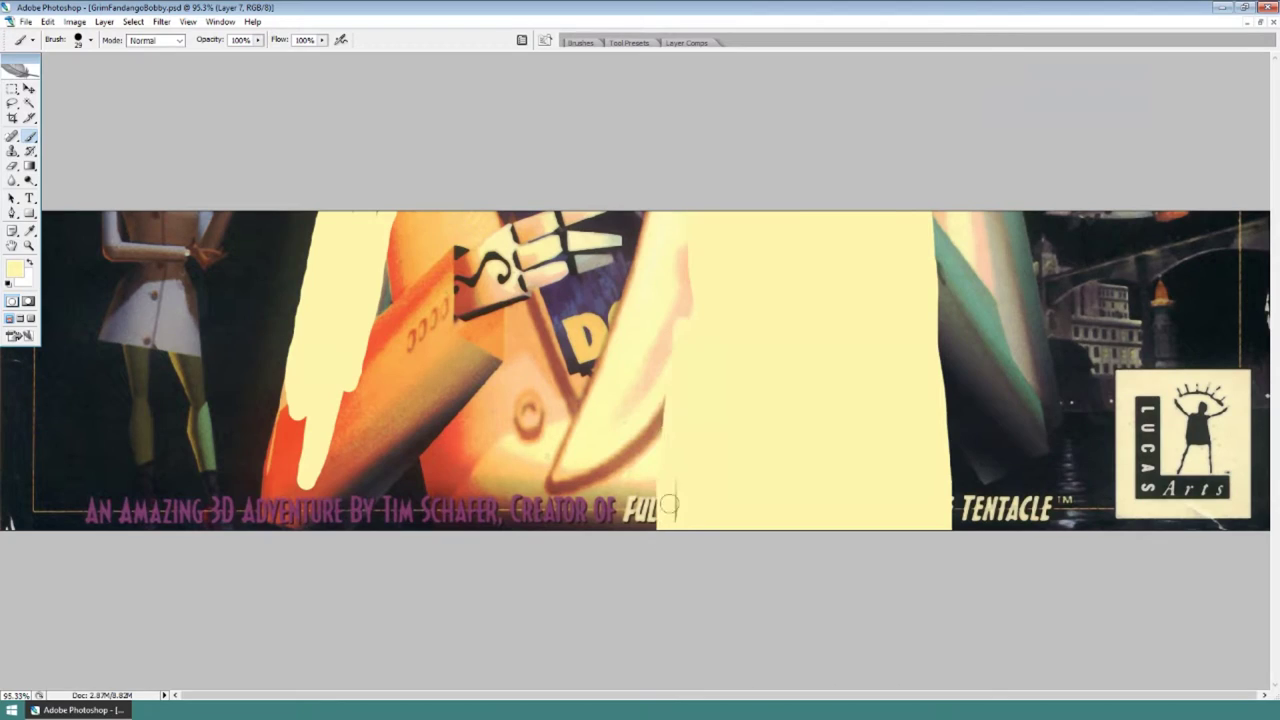
pyautogui.click(1019, 141)
# Toggle layer visibility so the company text band shows and the border frame is hidden
pyautogui.click(1019, 124)
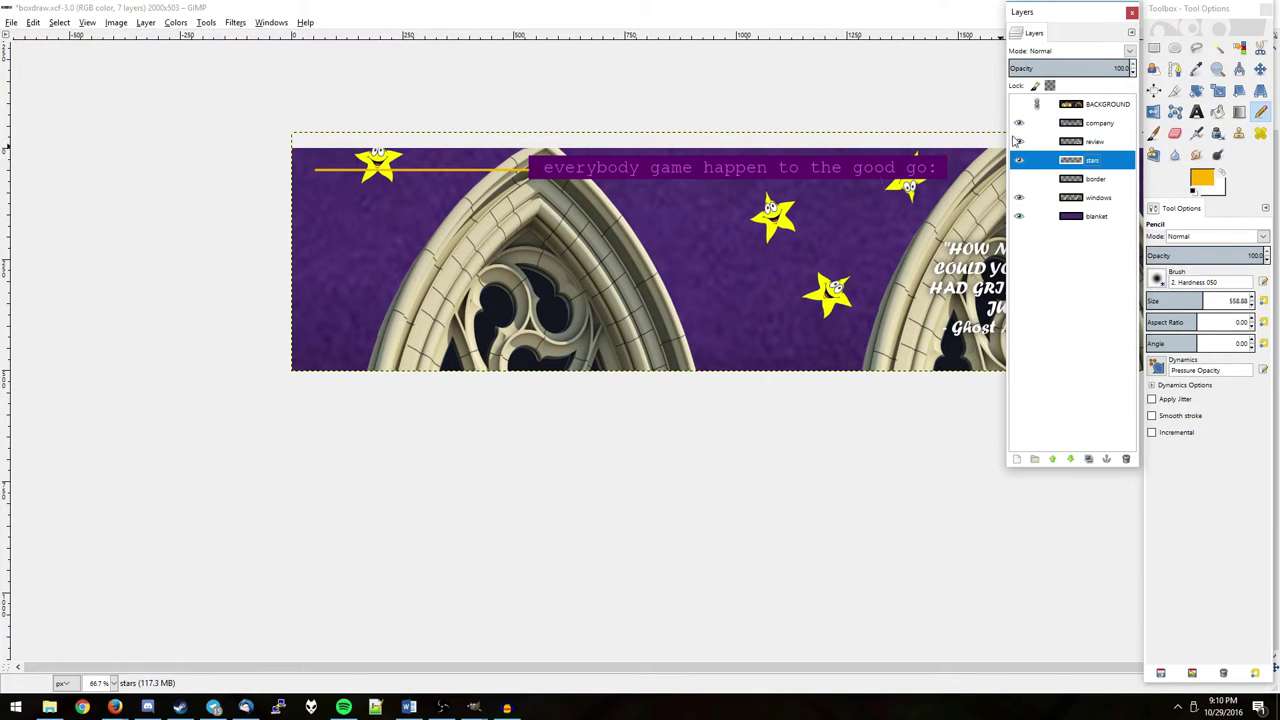
pyautogui.click(1019, 123)
pyautogui.click(1019, 178)
pyautogui.click(1019, 178)
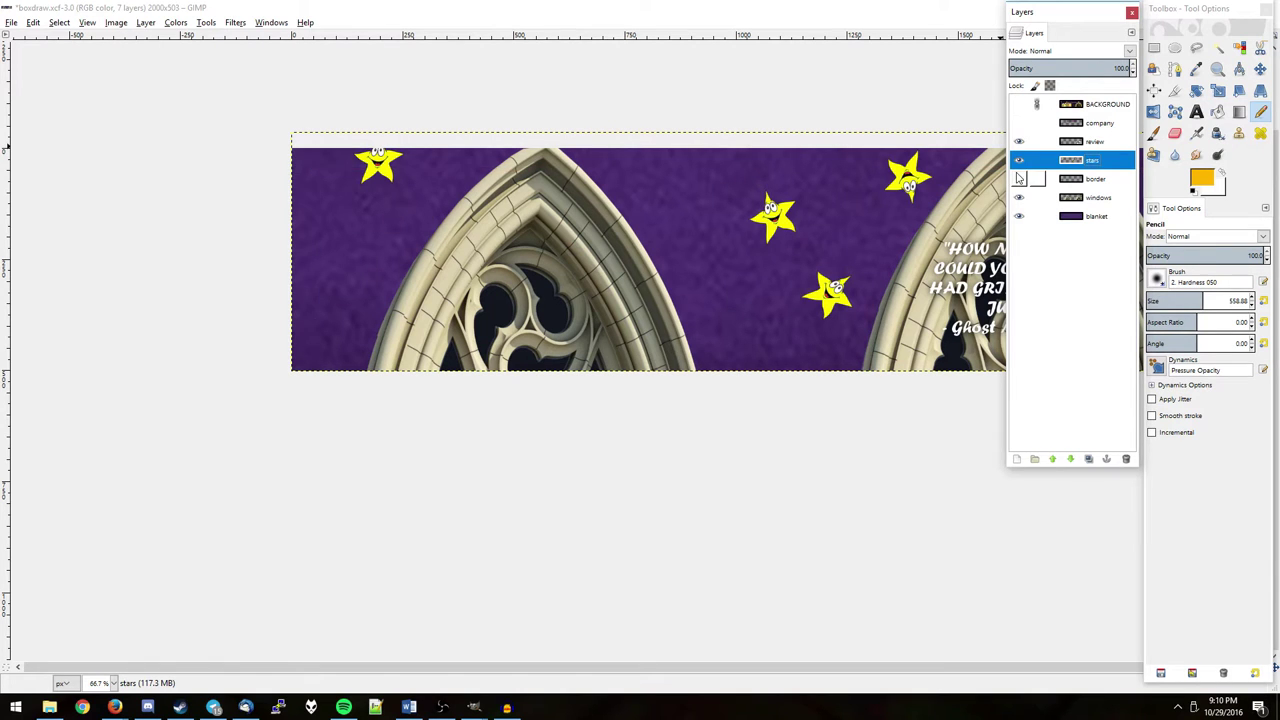
pyautogui.click(1019, 178)
pyautogui.click(1019, 178)
pyautogui.click(1019, 178)
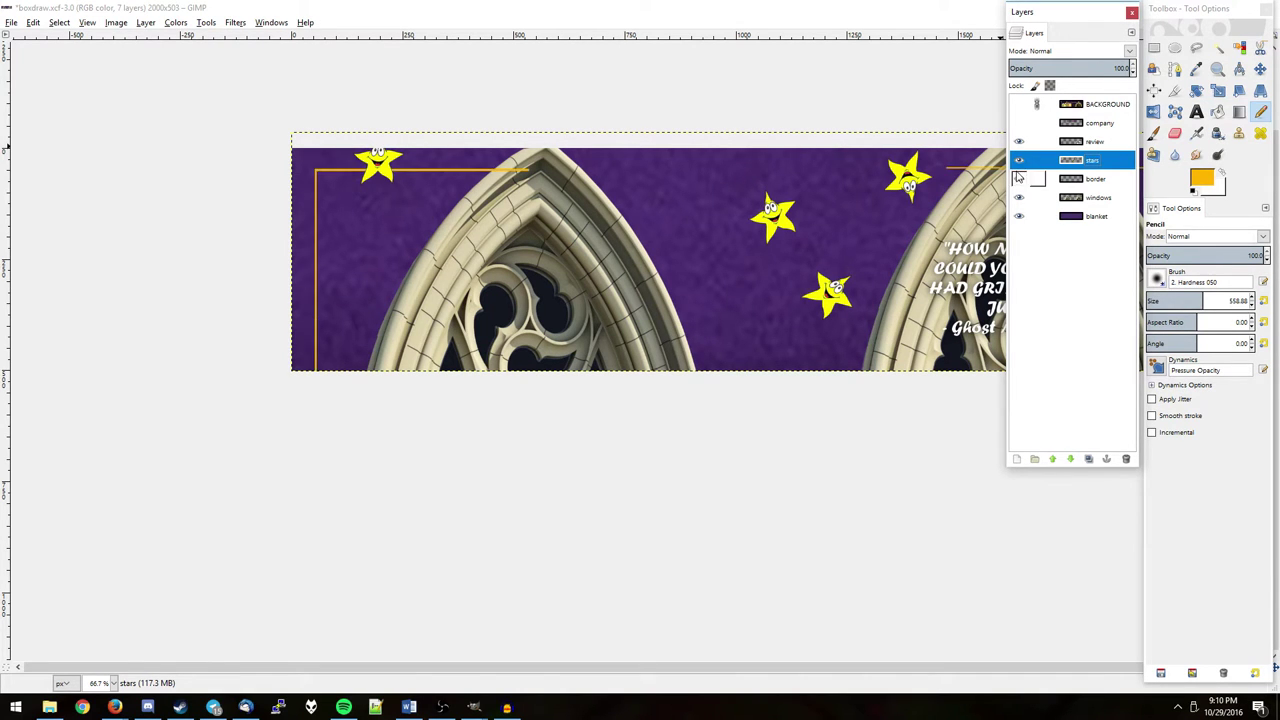
pyautogui.click(1019, 178)
pyautogui.click(1019, 123)
# Rectangle-select the orange line's end just left of the text band
pyautogui.scroll(4, 512, 175)
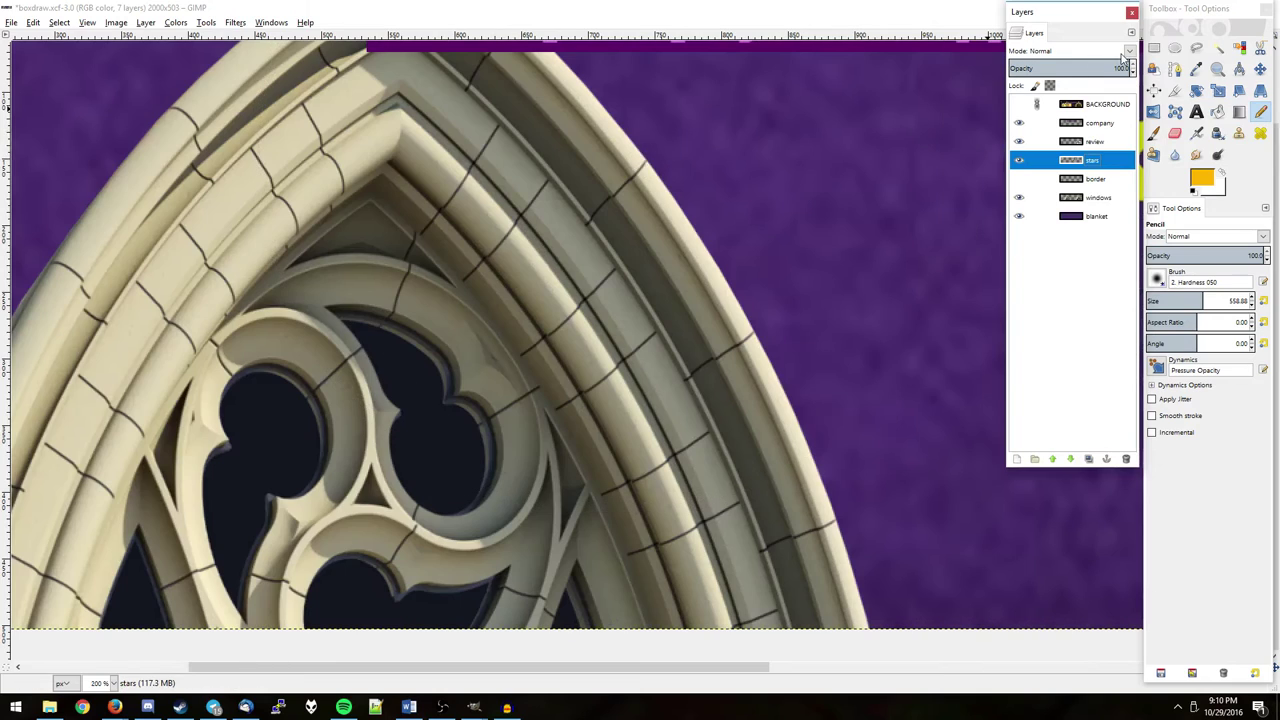
pyautogui.click(1154, 47)
pyautogui.scroll(-1, 603, 430)
pyautogui.scroll(2, 603, 430)
pyautogui.scroll(2, 603, 430)
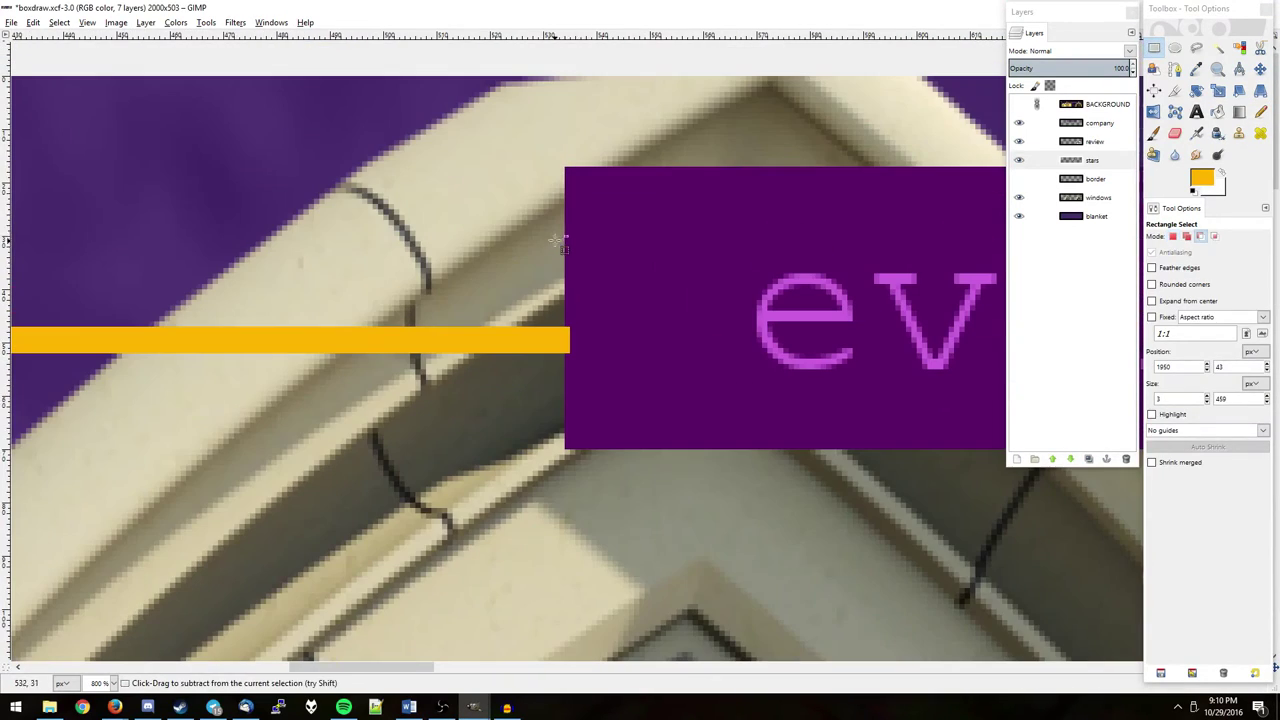
pyautogui.click(568, 261)
pyautogui.moveTo(568, 261); pyautogui.dragTo(114, 440)
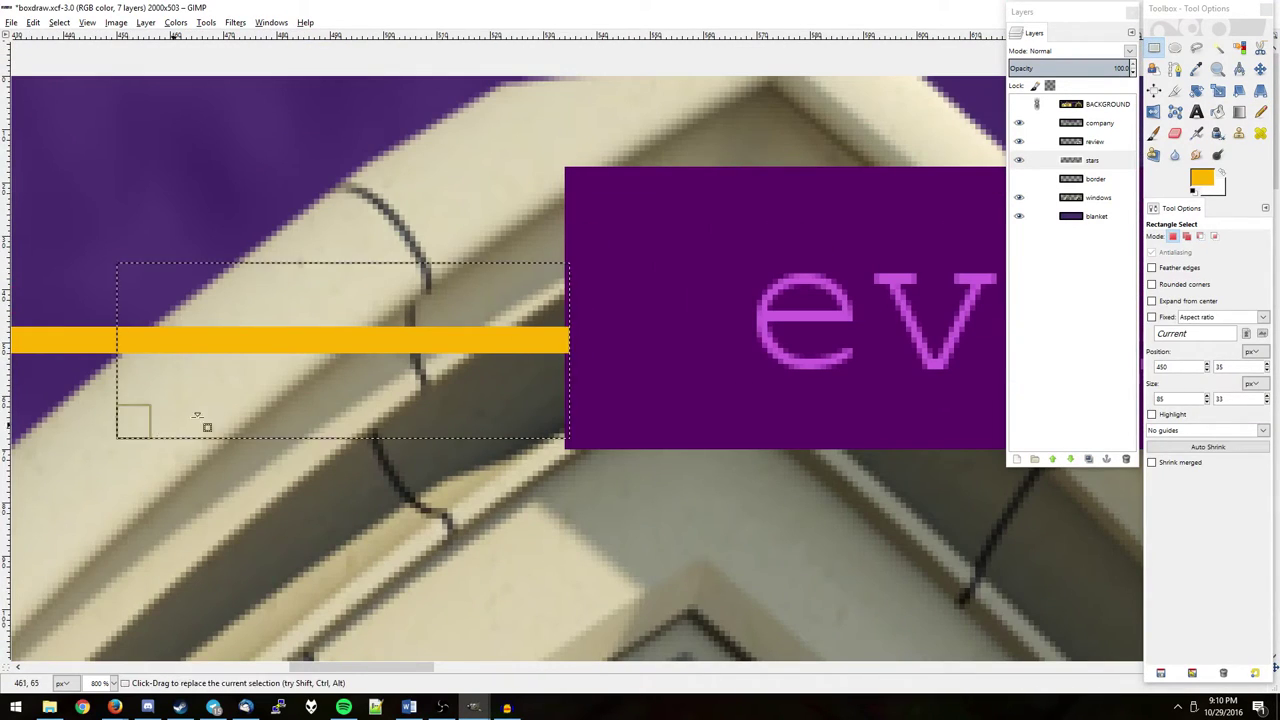
pyautogui.scroll(-4, 386, 346)
pyautogui.scroll(2, 463, 407)
pyautogui.moveTo(460, 402); pyautogui.dragTo(460, 364)
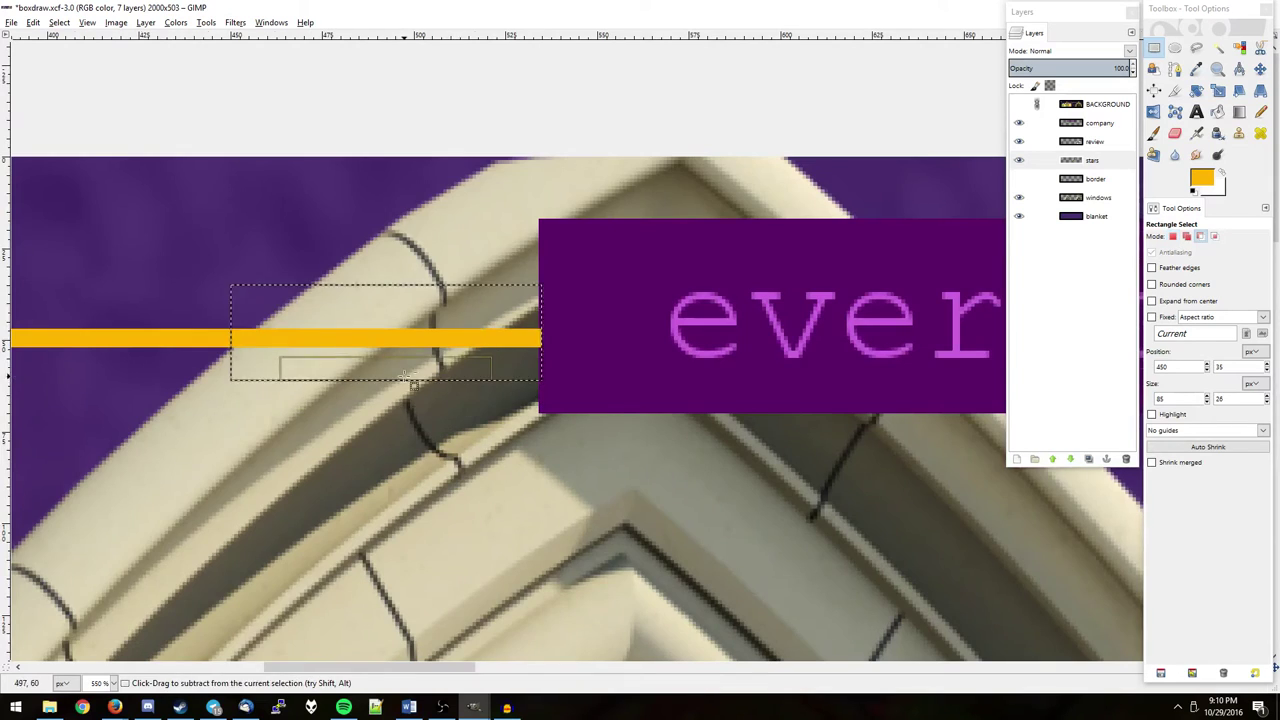
pyautogui.scroll(-3, 460, 364)
pyautogui.scroll(-1, 855, 215)
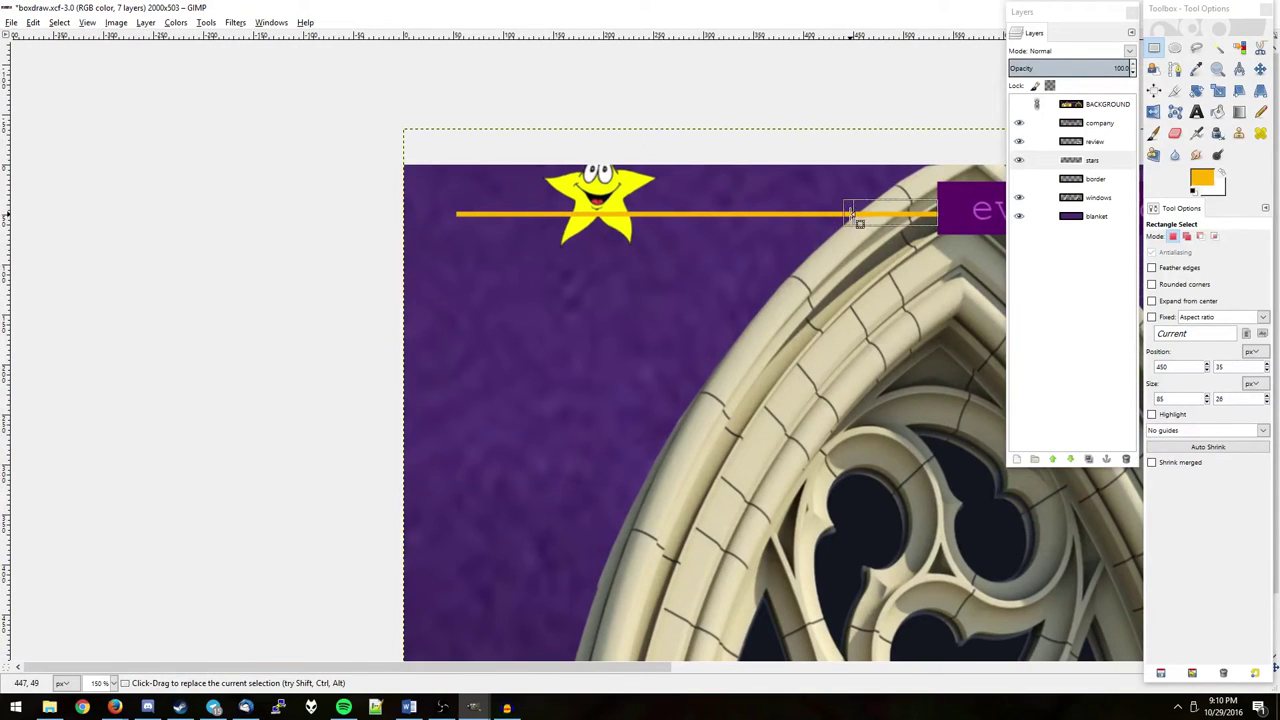
pyautogui.moveTo(855, 215); pyautogui.dragTo(277, 246)
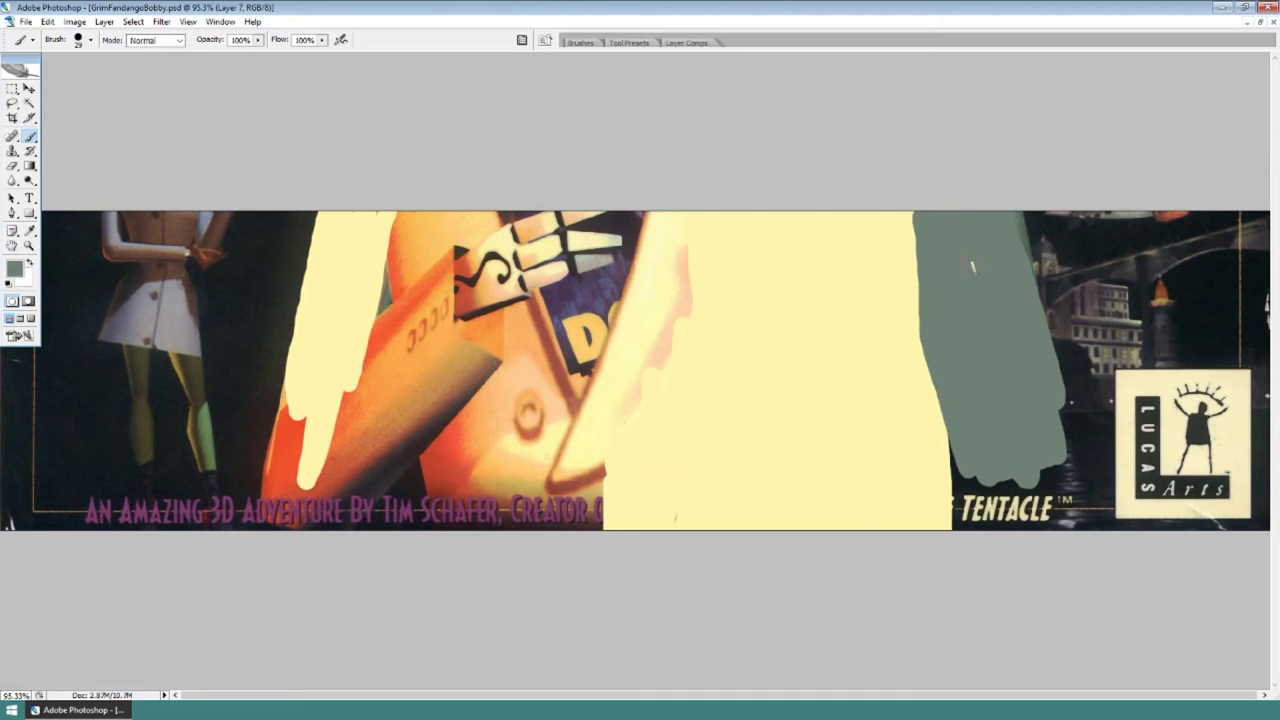
# Extend the grey-green patch on the right, then paint an orange diagonal stripe across the banner
pyautogui.moveTo(1013, 211); pyautogui.dragTo(1016, 262)
pyautogui.press('i')
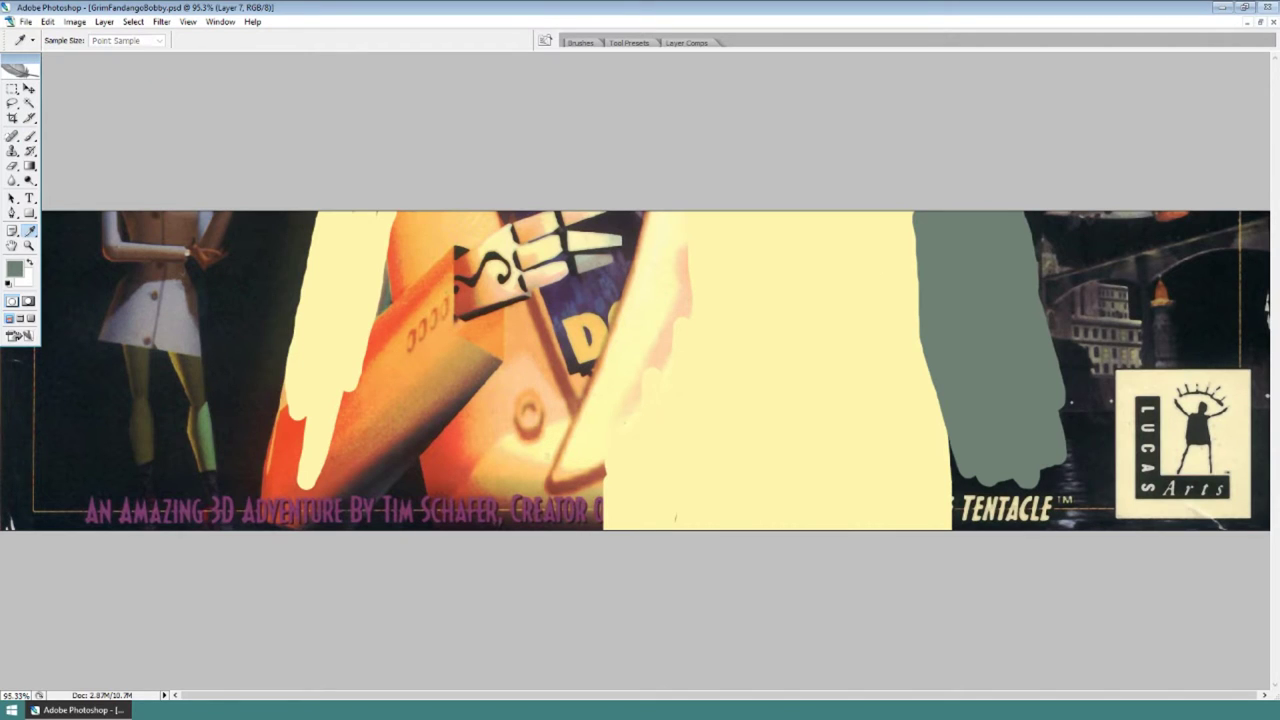
pyautogui.press('b')
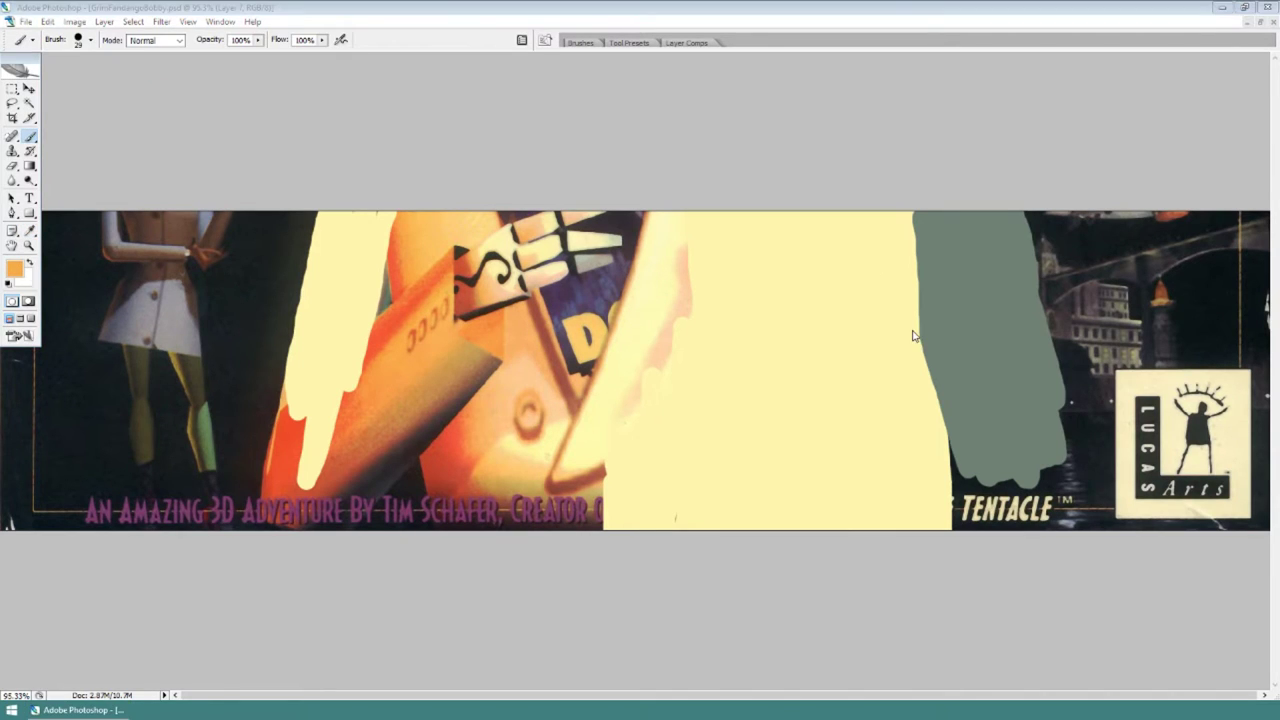
pyautogui.click(568, 5)
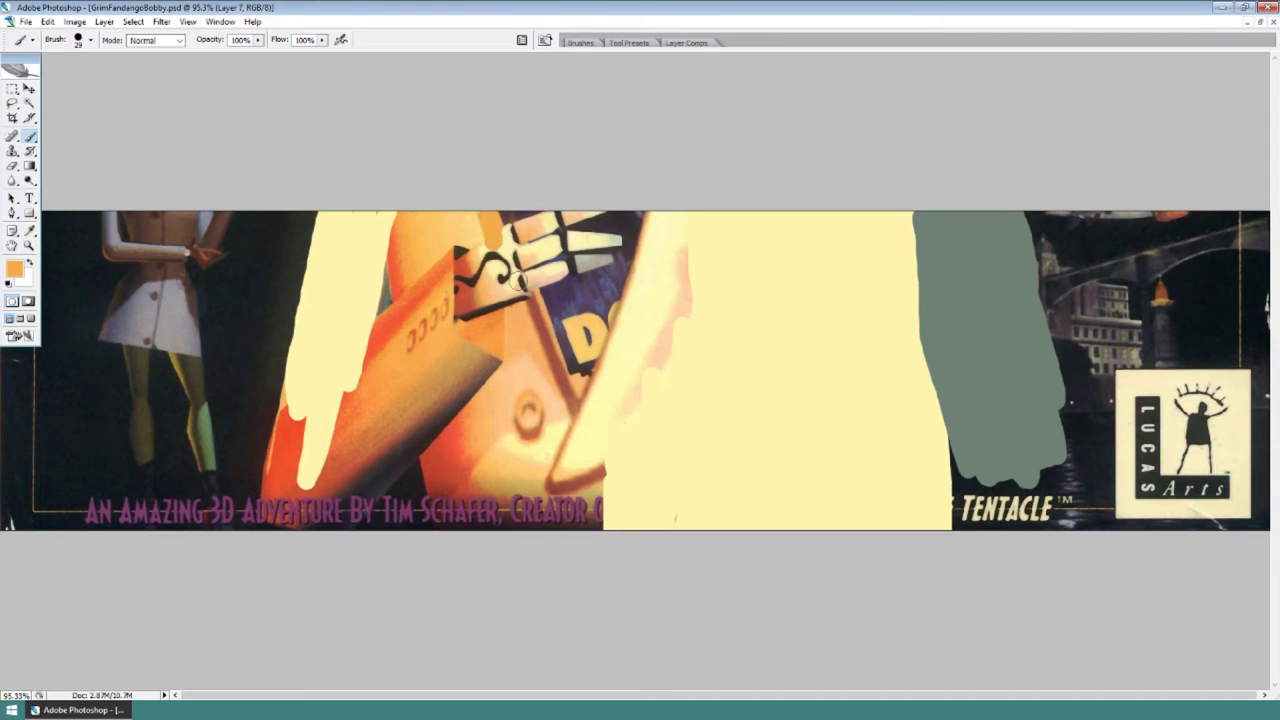
pyautogui.moveTo(482, 215); pyautogui.dragTo(578, 472)
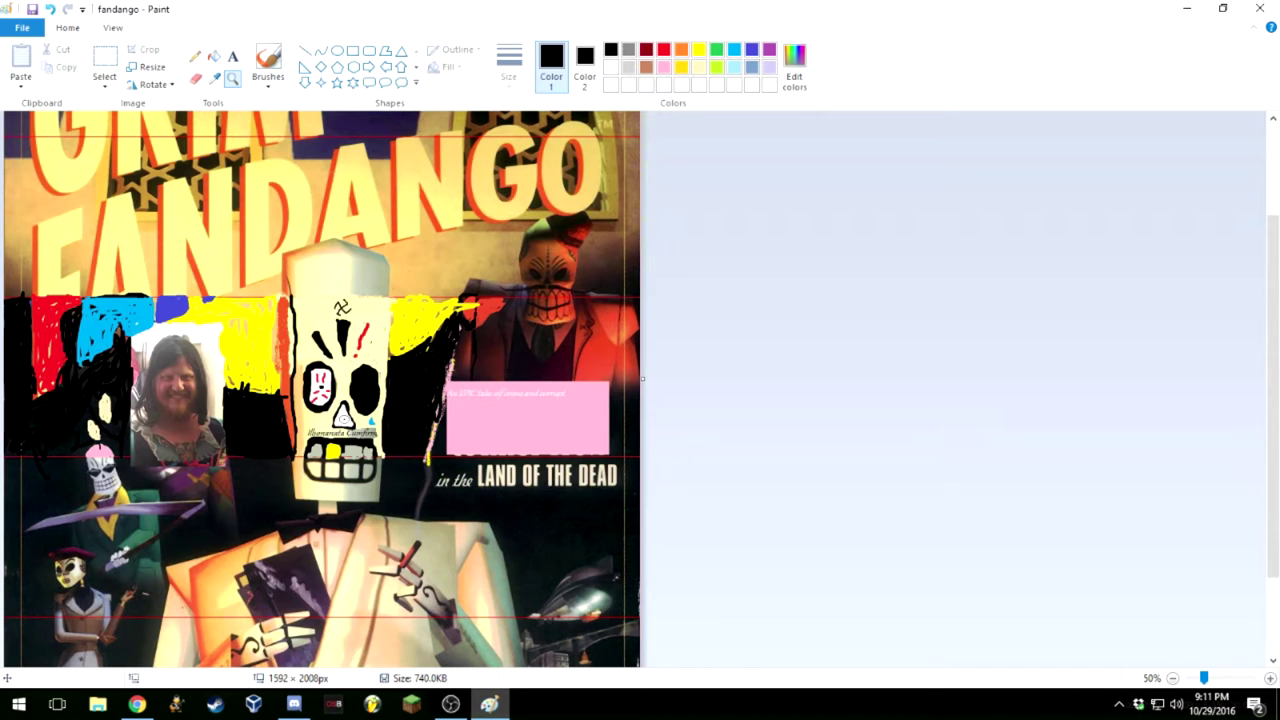
# At 25% zoom, drag the fandango canvas's right edge out to 3564 px wide
pyautogui.hotkey('ctrl', 'pagedown')
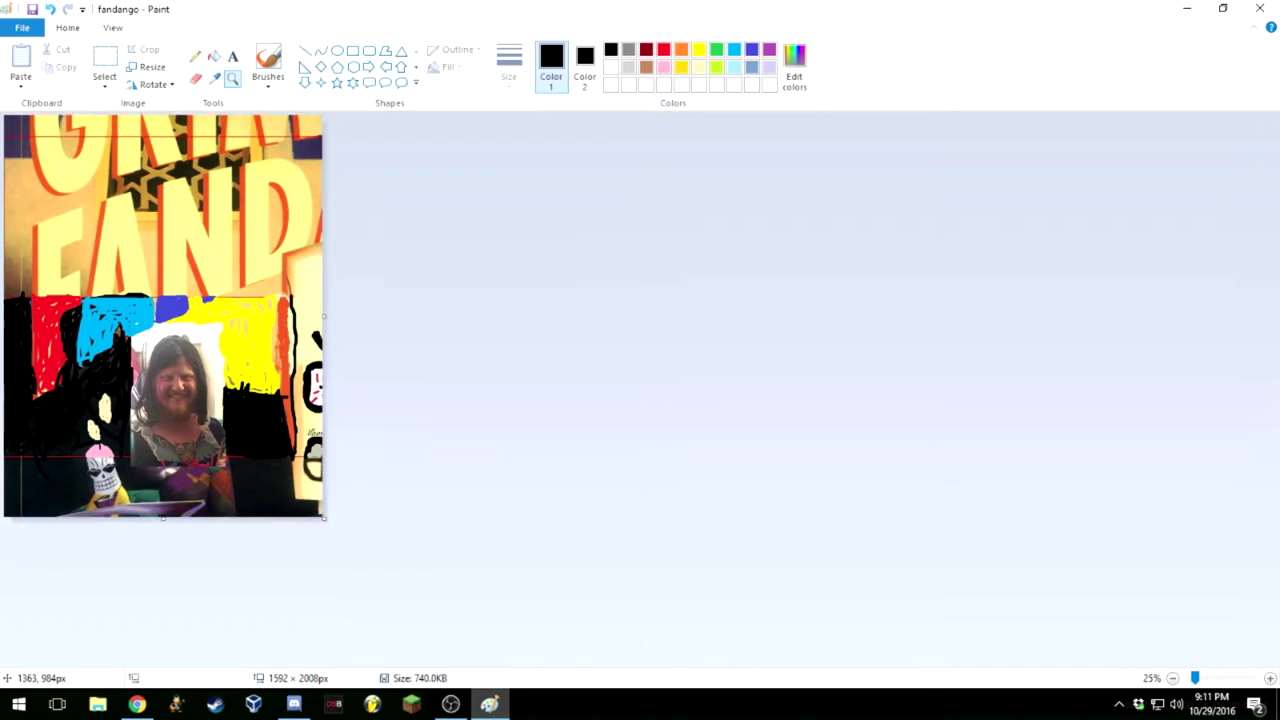
pyautogui.moveTo(324, 316); pyautogui.dragTo(716, 316)
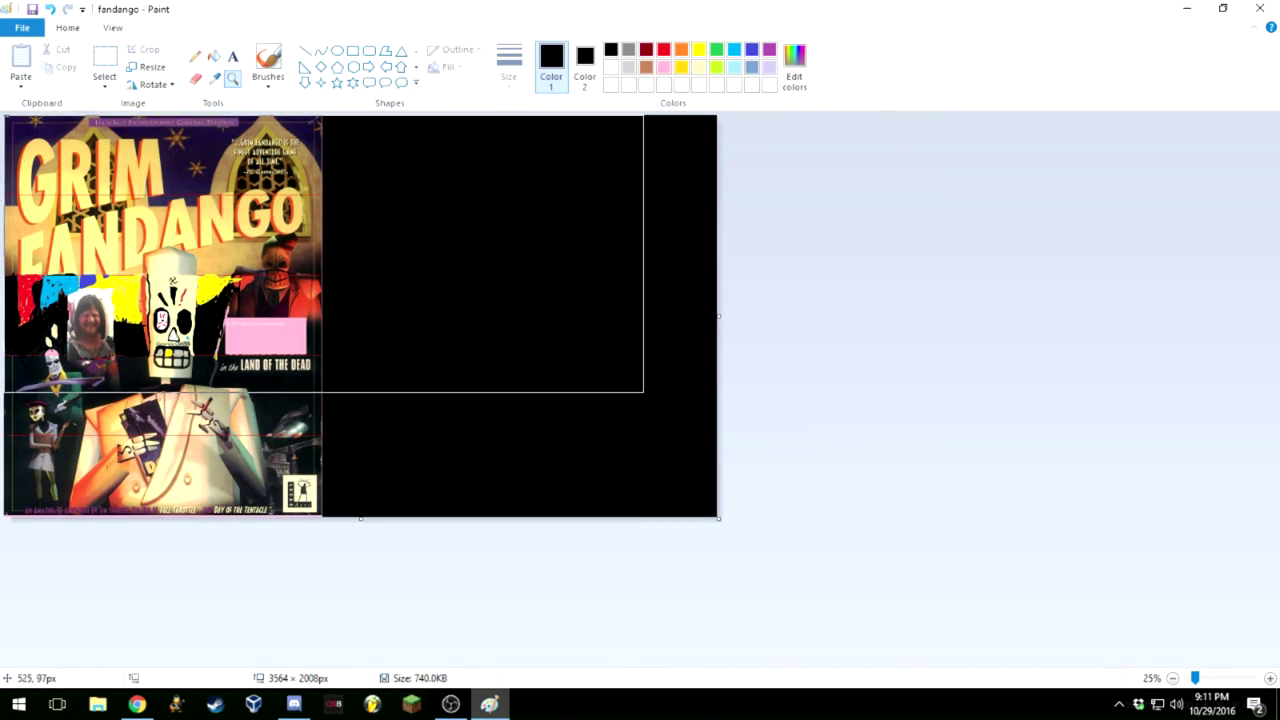
pyautogui.click(22, 27)
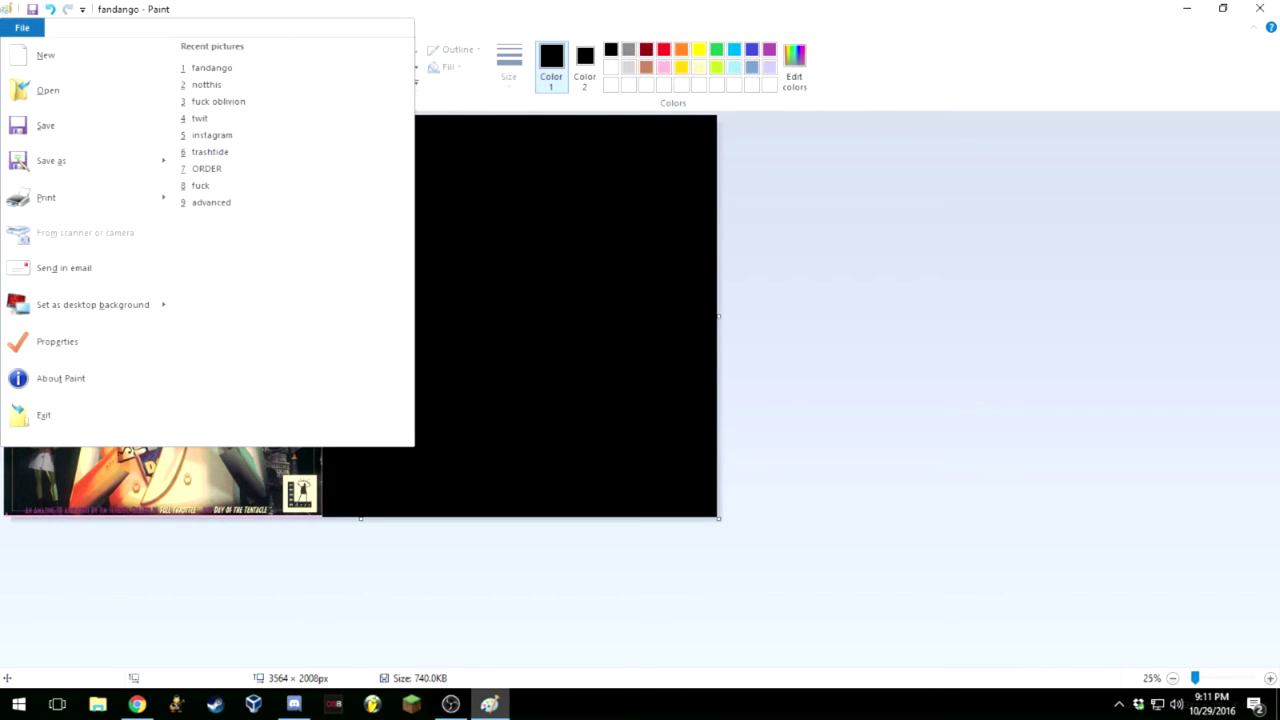
pyautogui.press('Escape')
pyautogui.hotkey('alt', 'Tab')
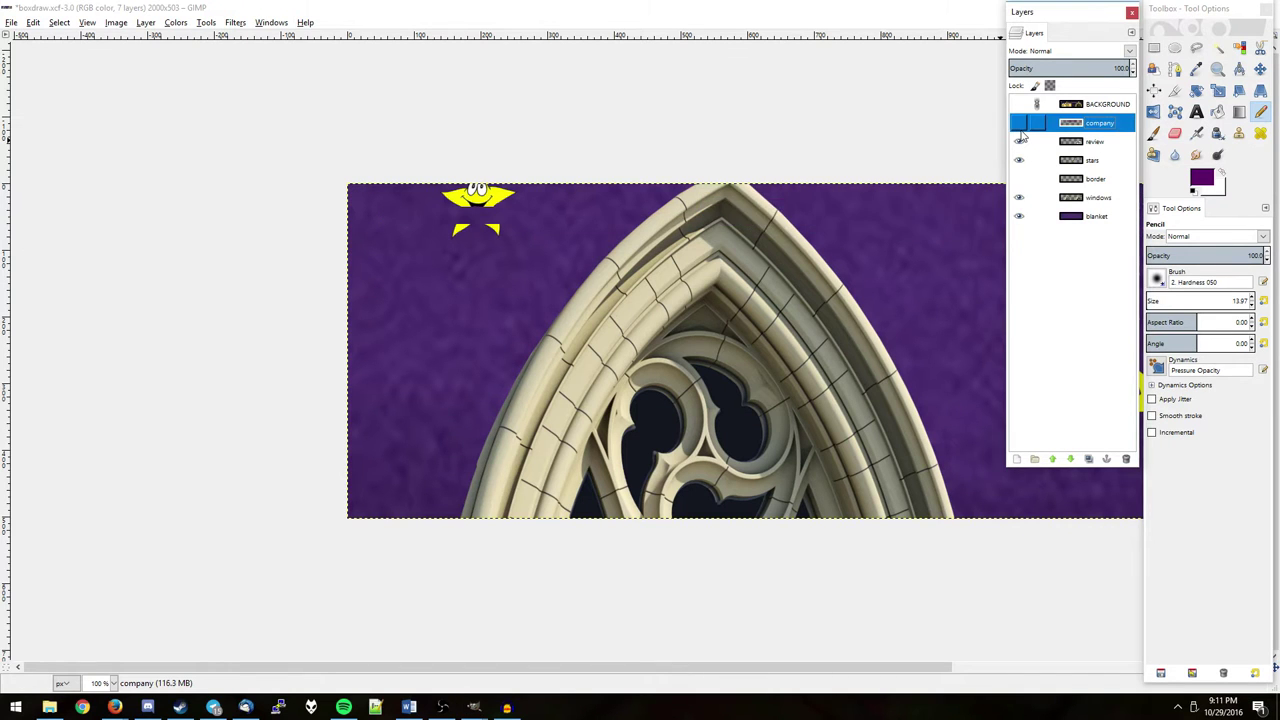
# Show the company text and border layers, and check the star layer, restoring its middle band
pyautogui.click(1018, 122)
pyautogui.click(1018, 178)
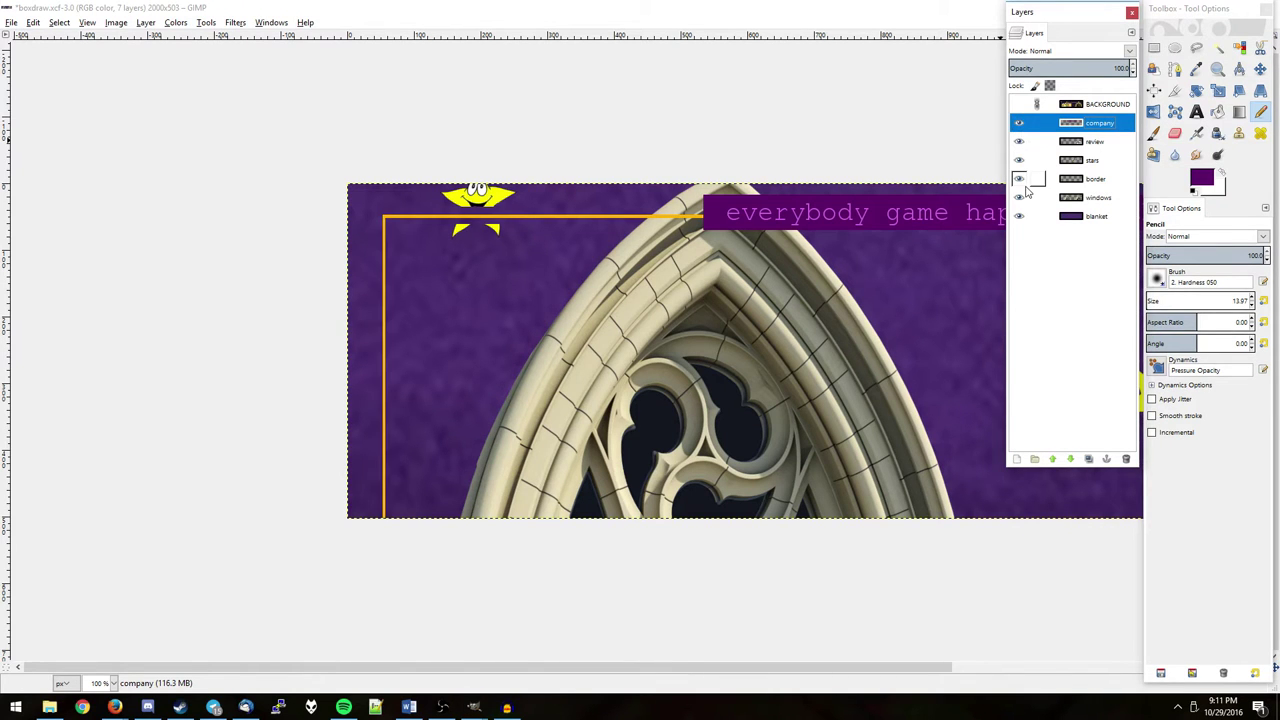
pyautogui.click(1018, 160)
pyautogui.click(1018, 160)
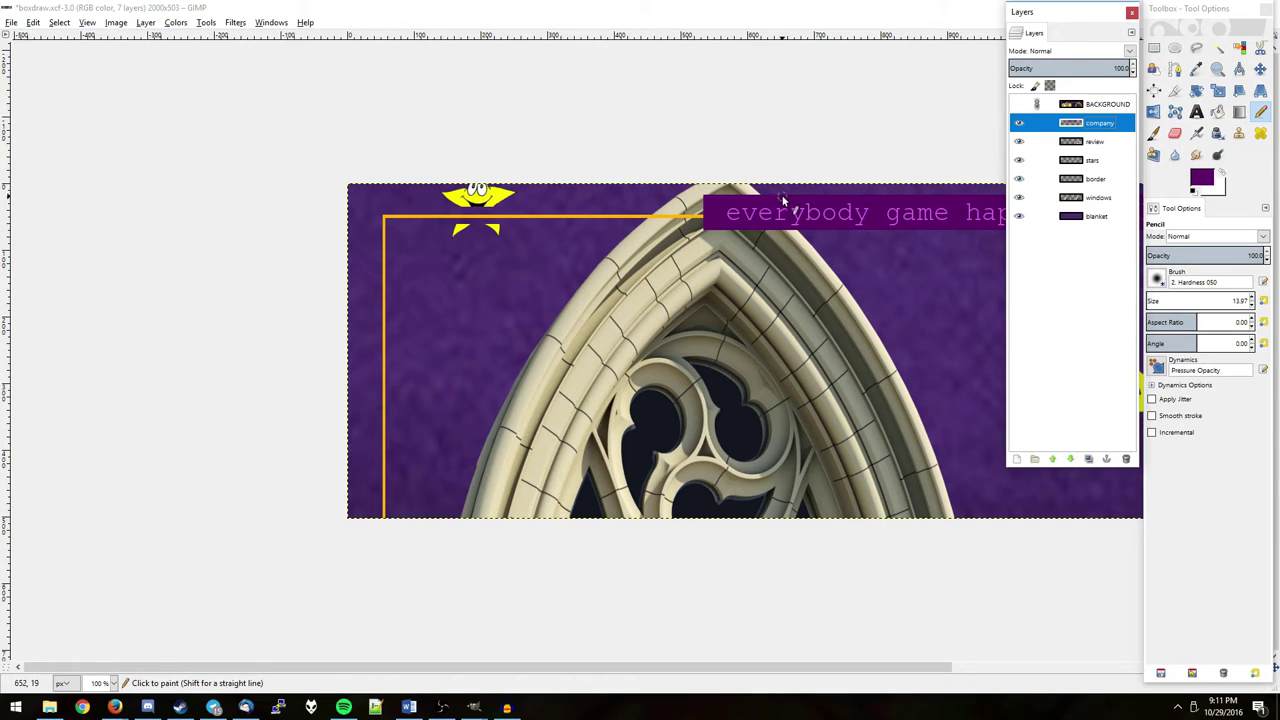
pyautogui.hotkey('ctrl', 'z')
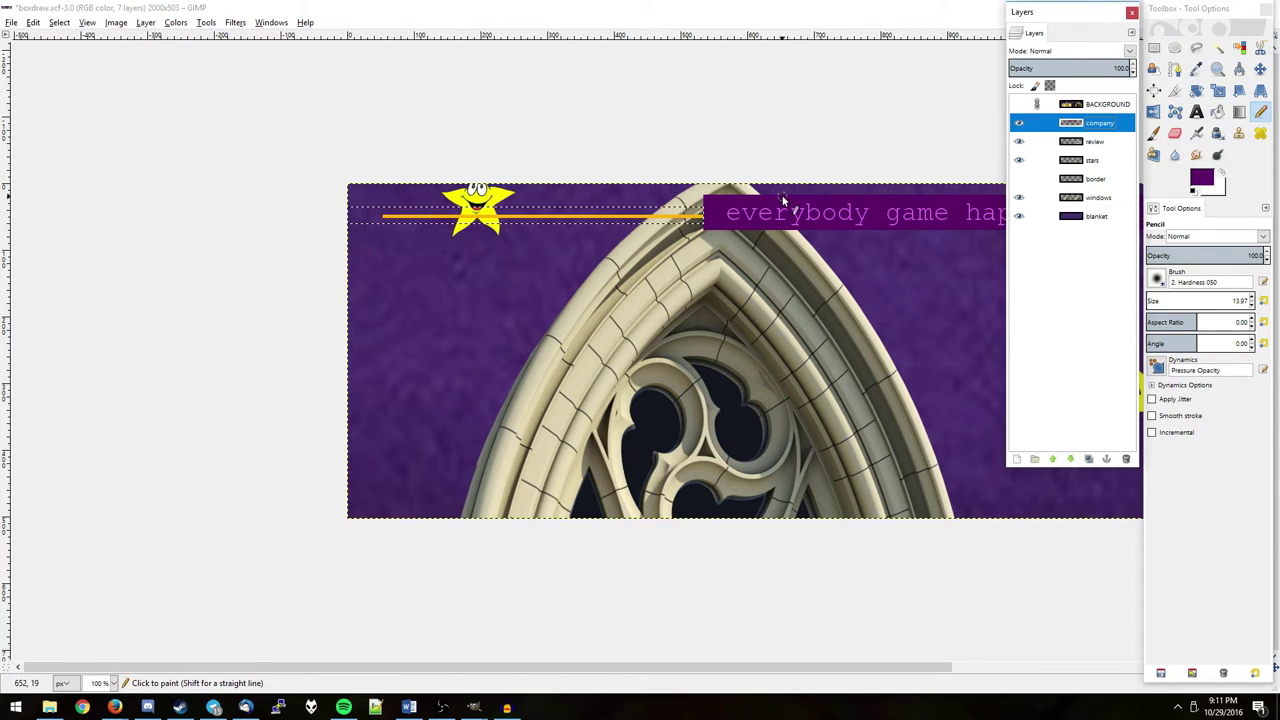
pyautogui.click(1018, 161)
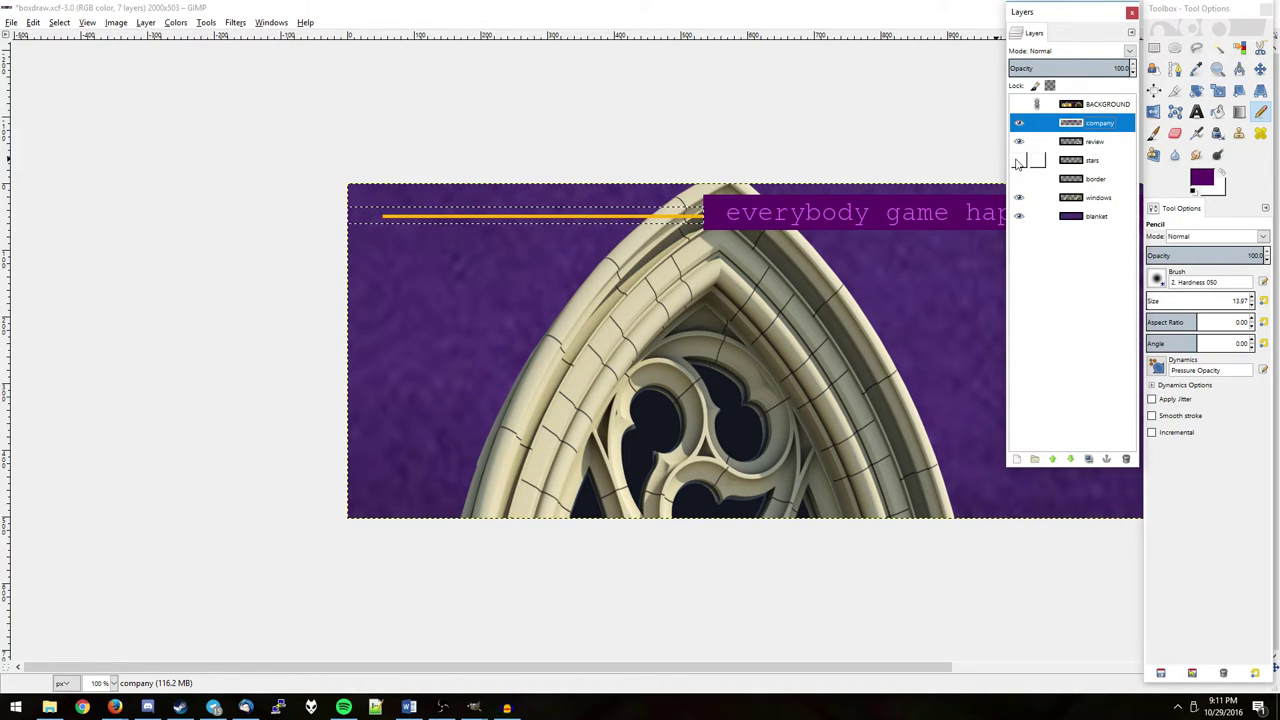
pyautogui.click(1018, 161)
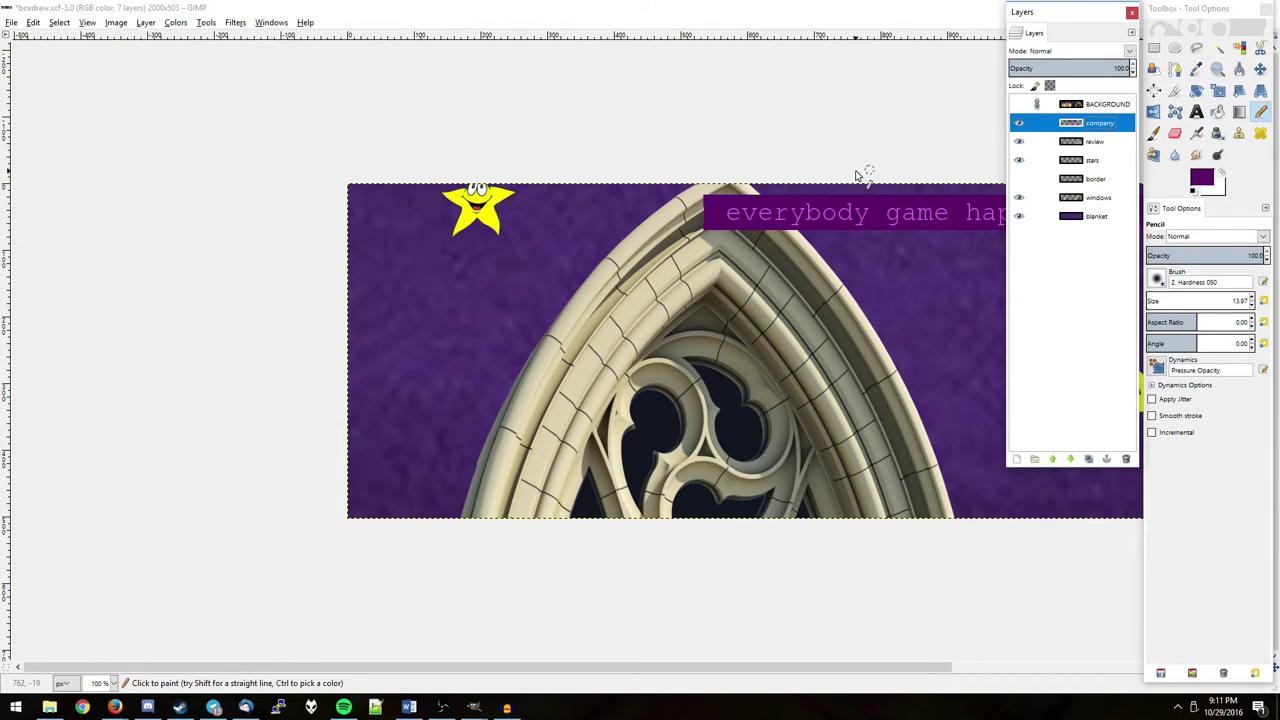
# Zoom in and pencil purple over the beige notches on the text box's left edge
pyautogui.scroll(3, 790, 185)
pyautogui.scroll(2, 790, 185)
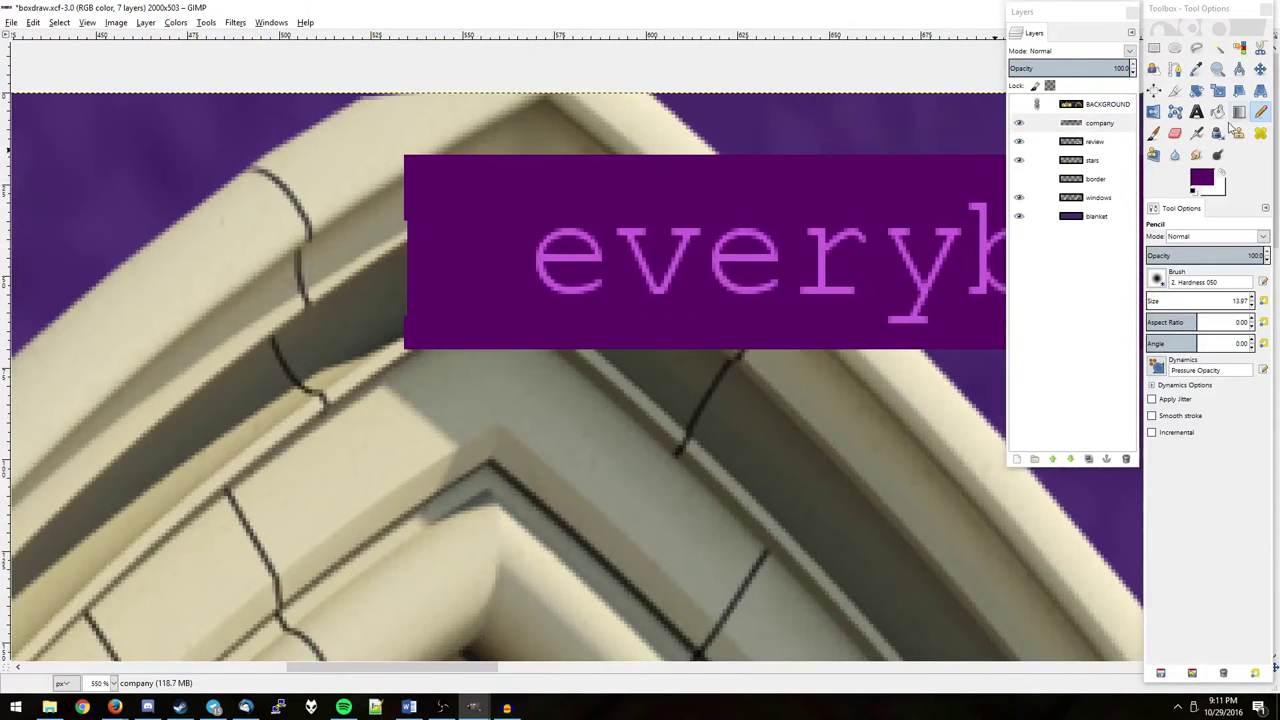
pyautogui.scroll(1, 407, 239)
pyautogui.scroll(1, 514, 229)
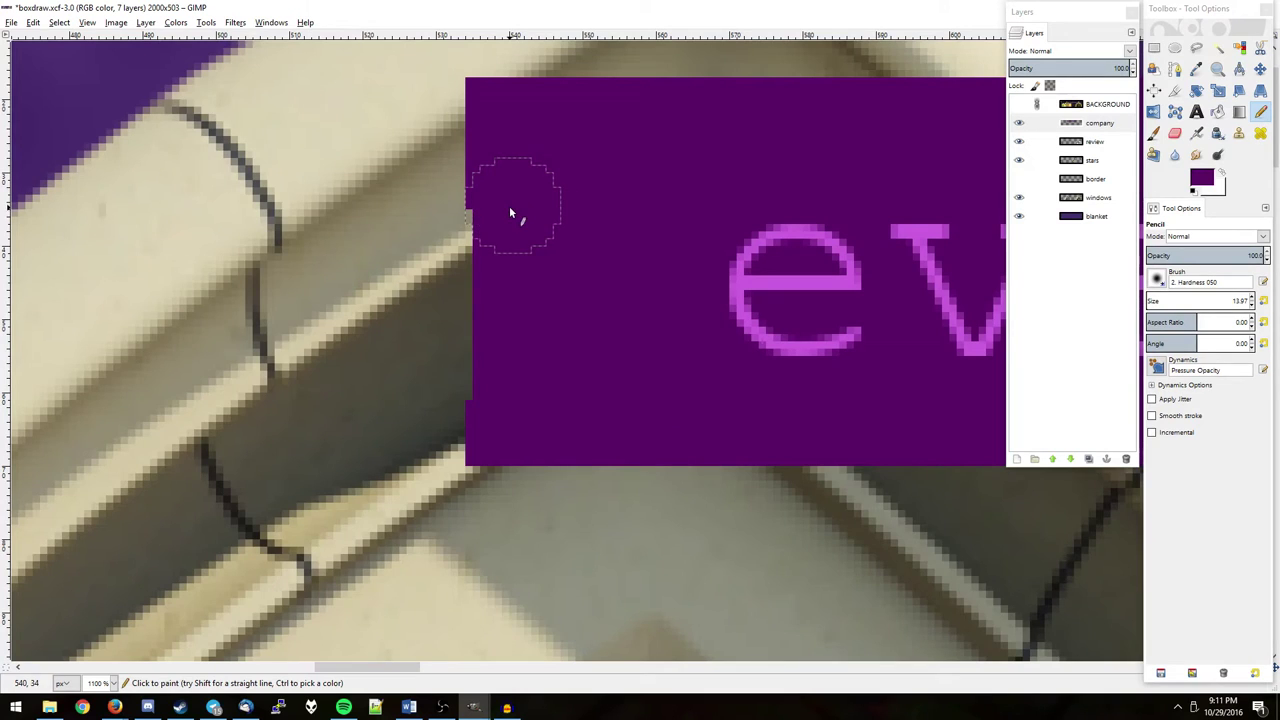
pyautogui.moveTo(509, 206); pyautogui.dragTo(509, 390)
pyautogui.hotkey('ctrl', 'z')
pyautogui.click(511, 212)
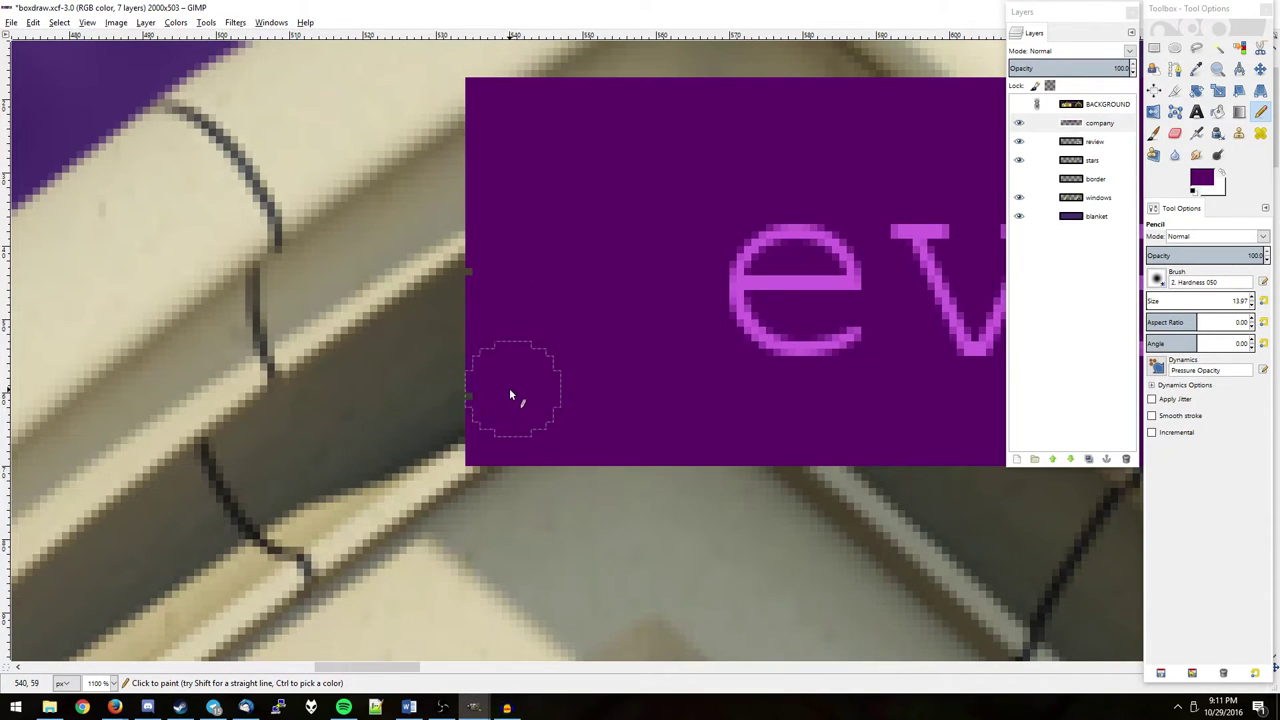
pyautogui.click(515, 276)
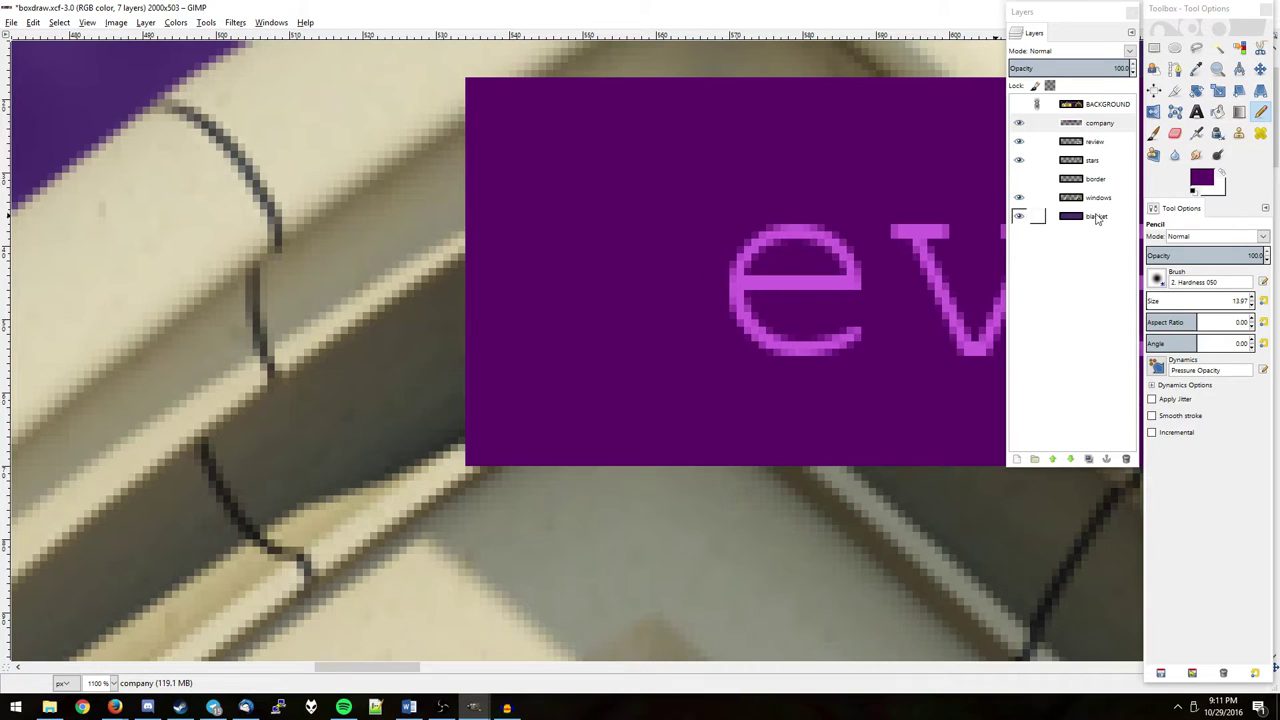
pyautogui.click(1019, 110)
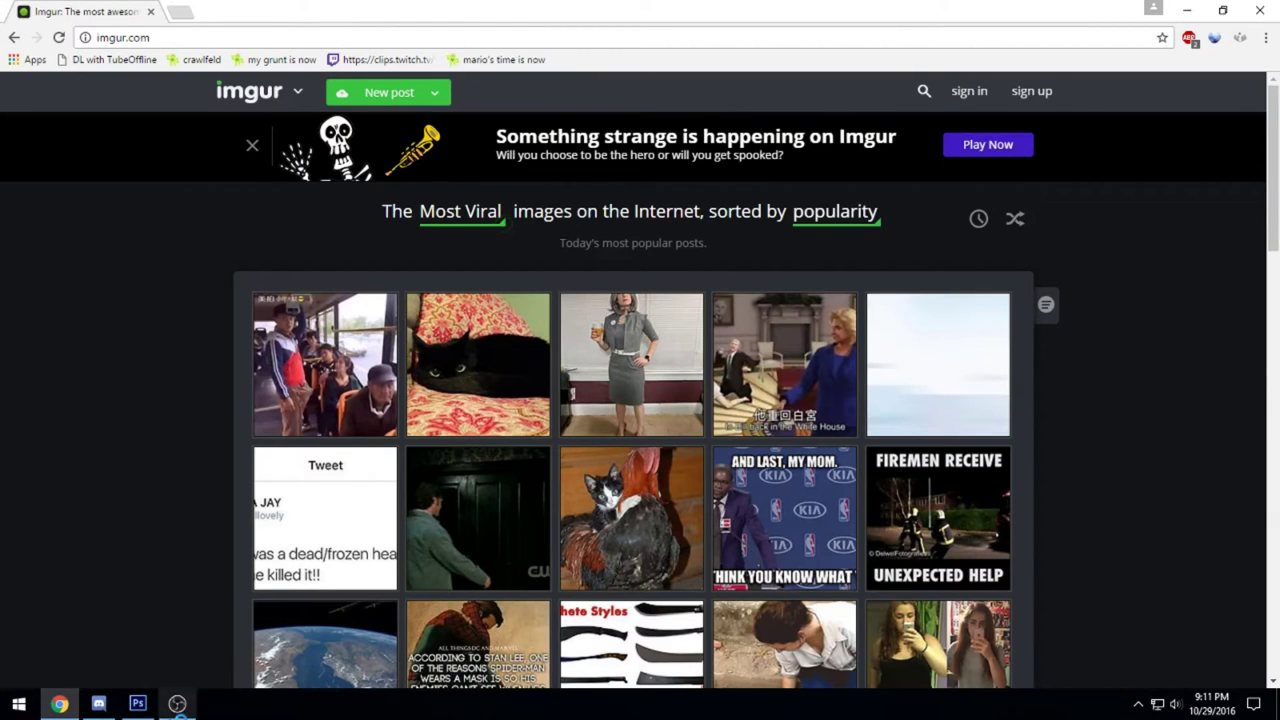
# Return to Chrome's imgur page, then launch File Explorer from the Start menu
pyautogui.hotkey('alt', 'Tab')
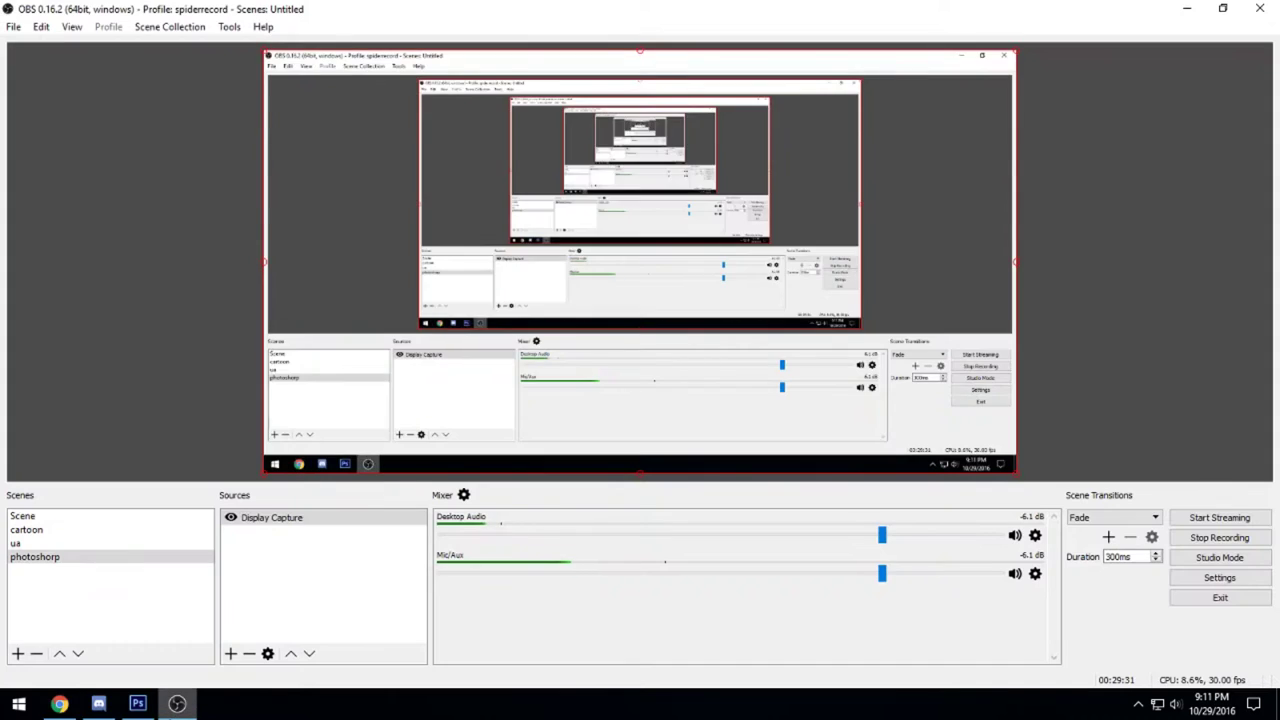
pyautogui.hotkey('alt', 'Tab')
pyautogui.hotkey('alt', 'Tab')
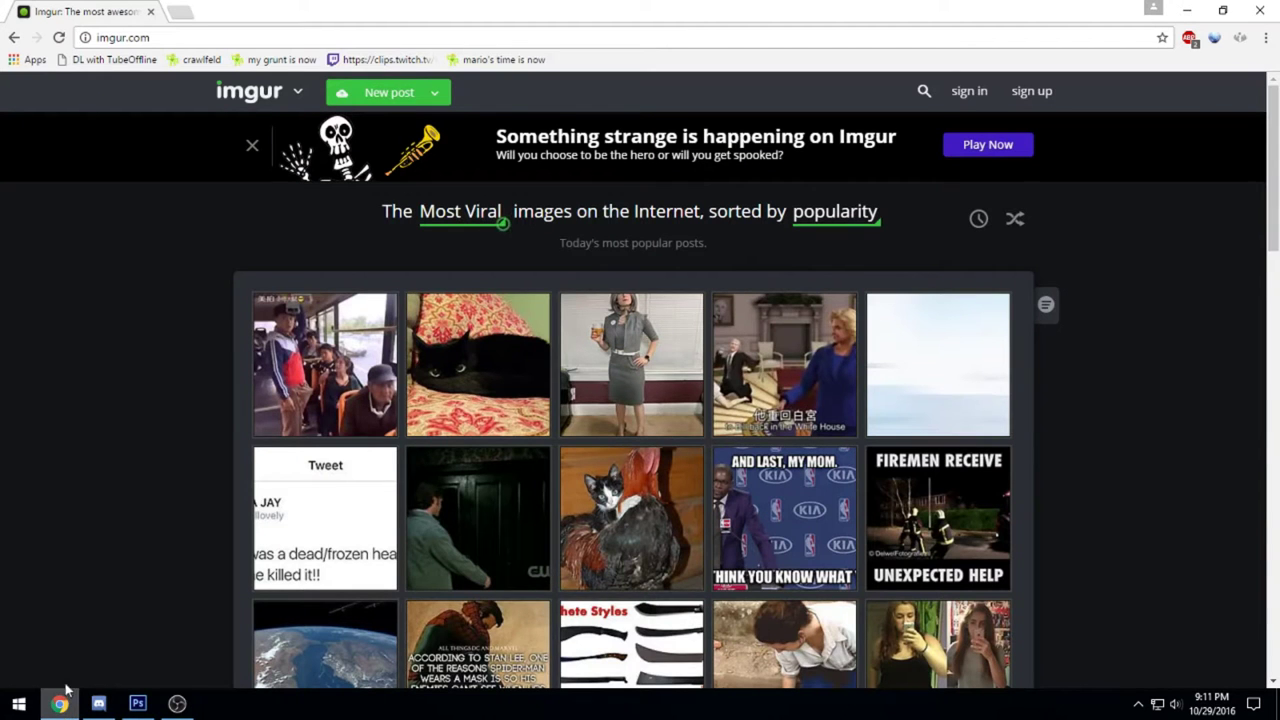
pyautogui.click(18, 703)
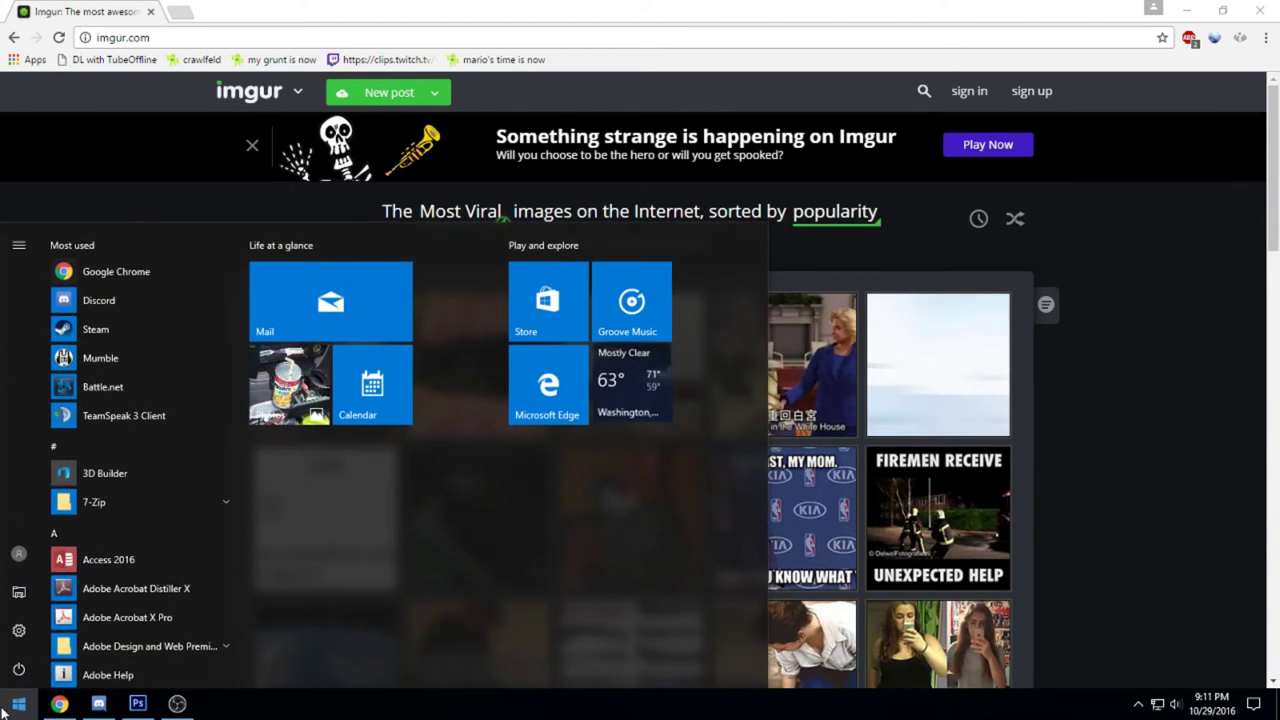
pyautogui.click(18, 628)
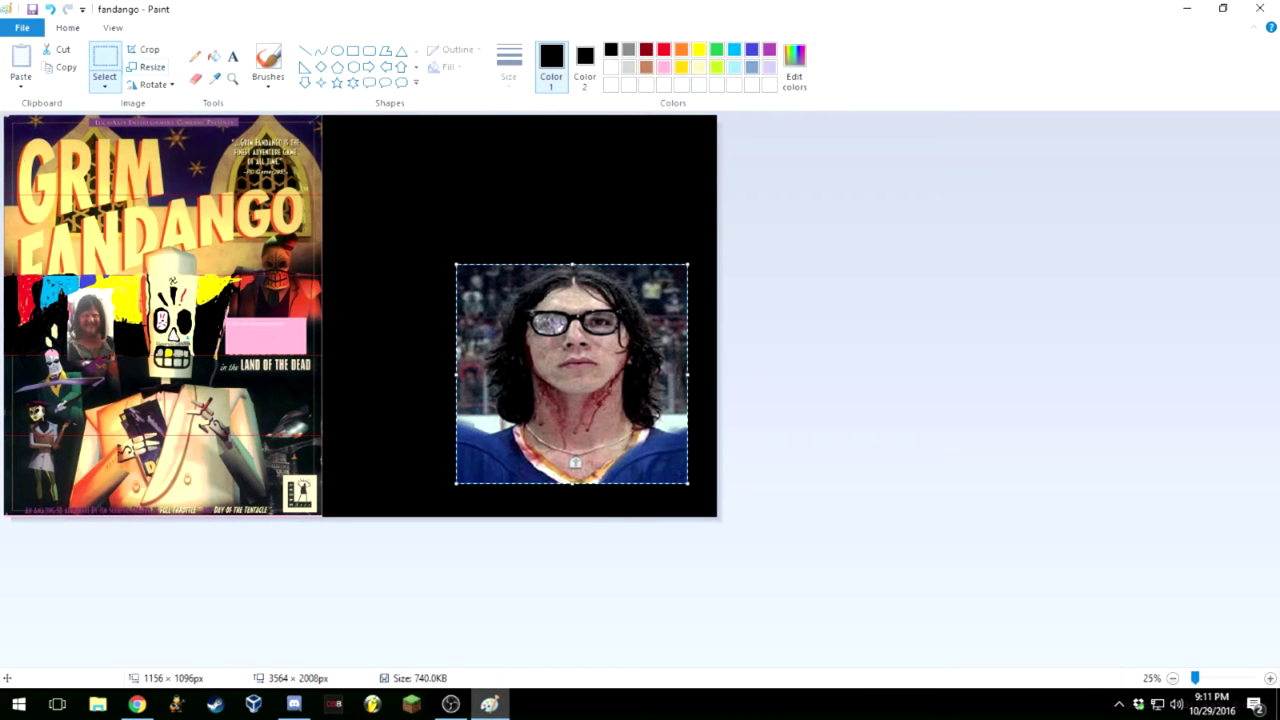
# Move the pasted bloodied-face photo up and left within the black area
pyautogui.click(104, 78)
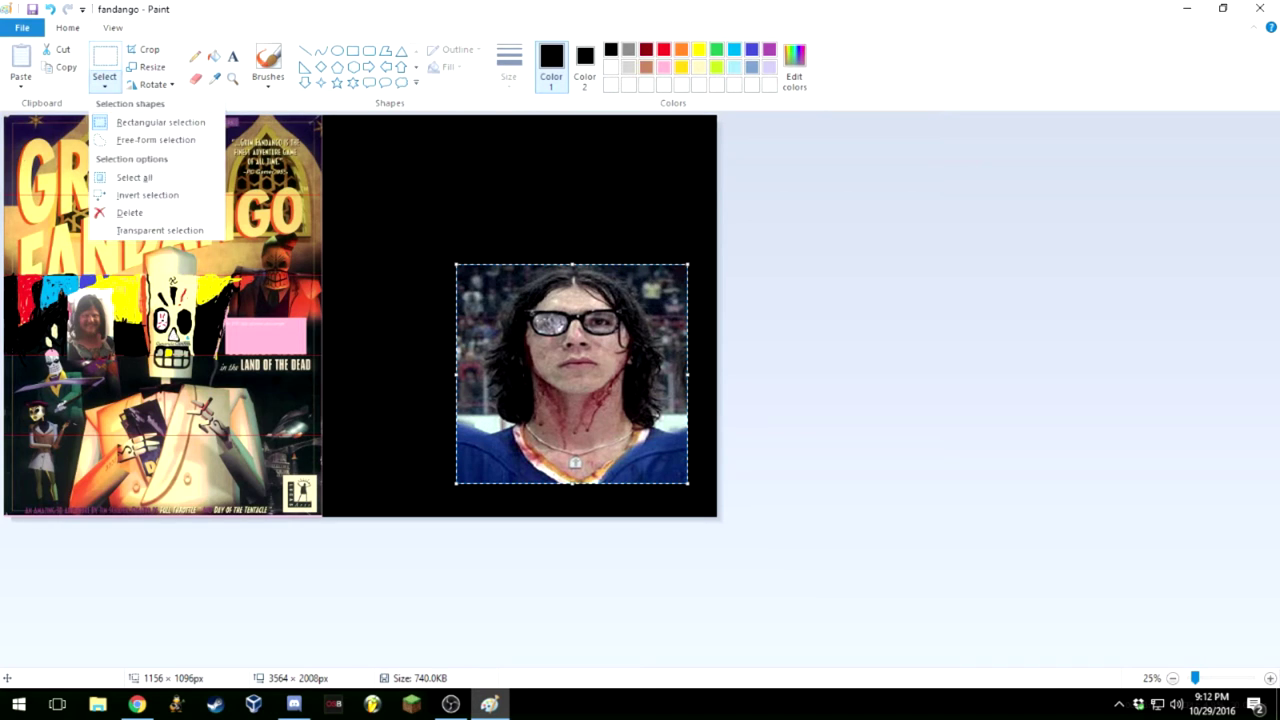
pyautogui.press('Escape')
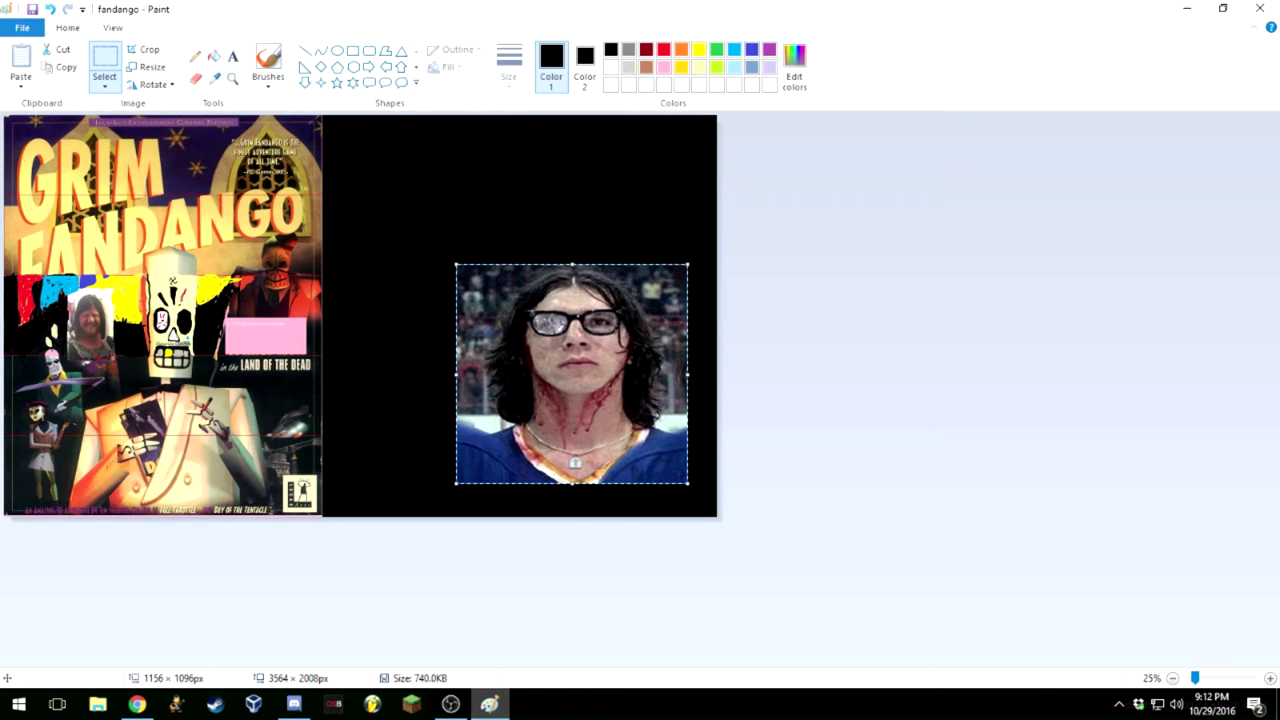
pyautogui.moveTo(572, 374); pyautogui.dragTo(497, 330)
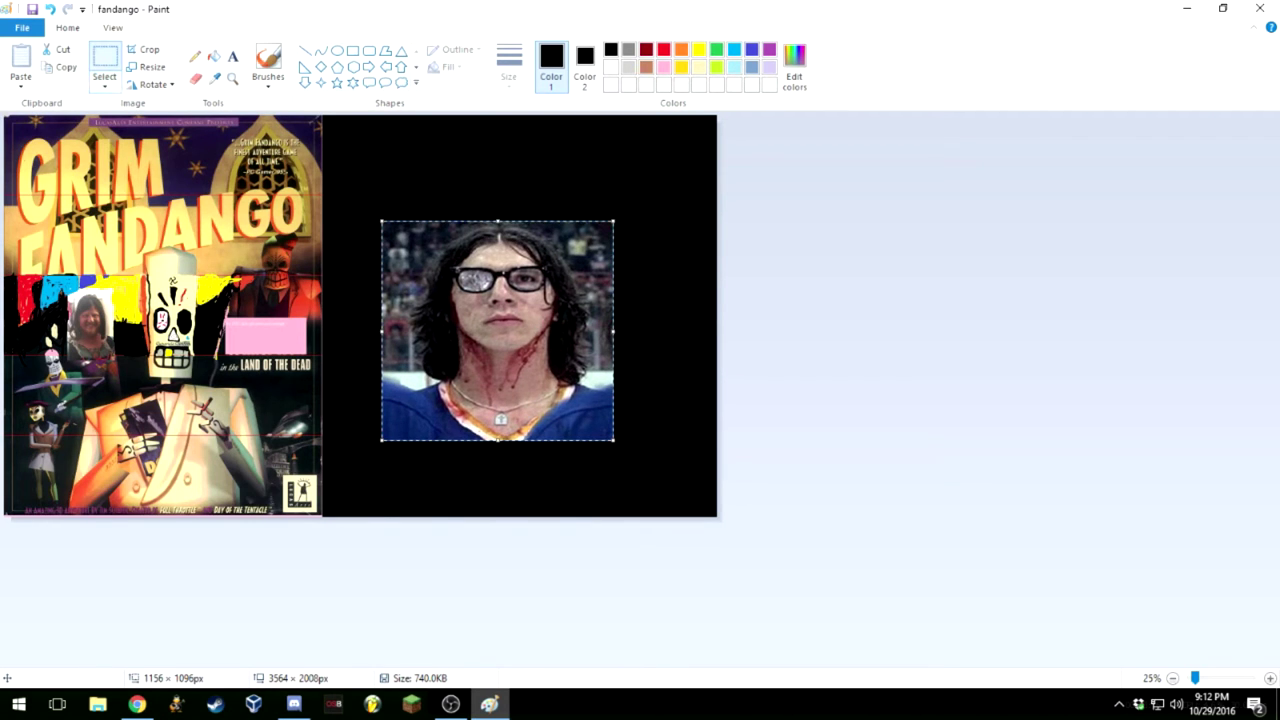
pyautogui.press('Escape')
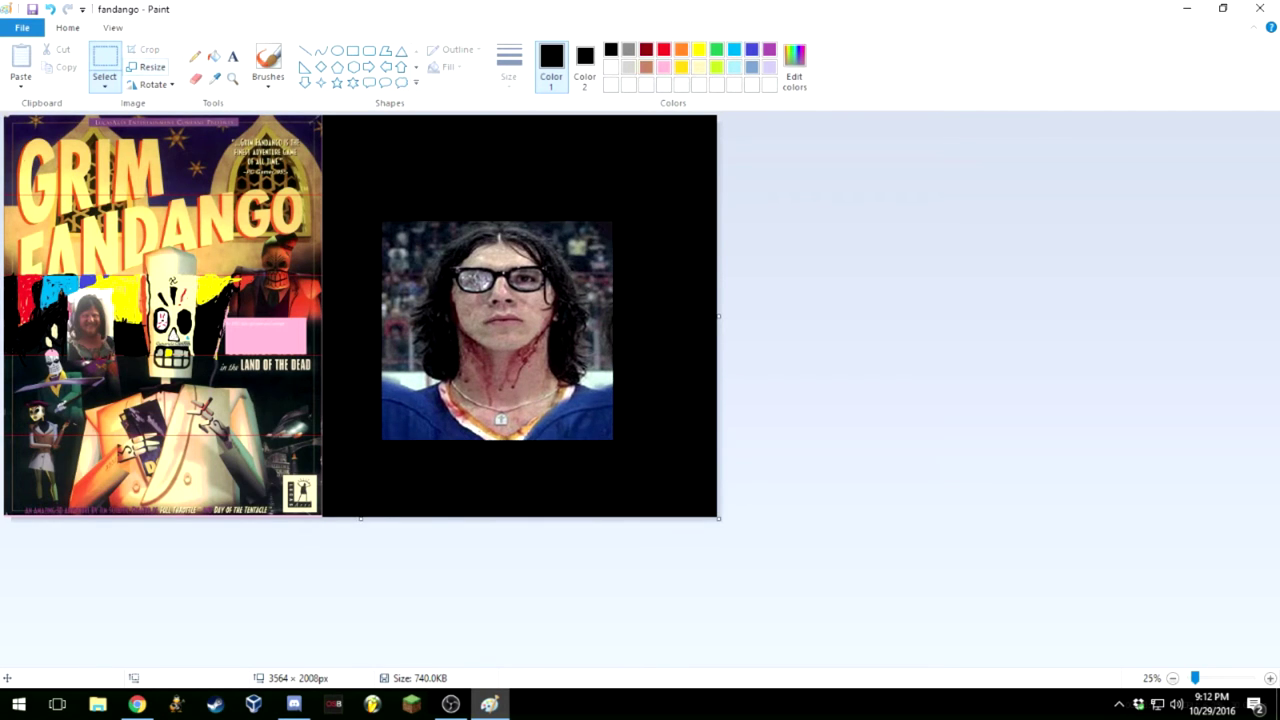
# Drag a rectangular selection over the lower part of the face
pyautogui.click(104, 80)
pyautogui.press('Escape')
pyautogui.moveTo(410, 302); pyautogui.dragTo(523, 305)
pyautogui.moveTo(382, 360)
pyautogui.mouseDown()
pyautogui.moveTo(440, 406)
pyautogui.moveTo(408, 426)
pyautogui.moveTo(410, 440)
pyautogui.mouseUp()
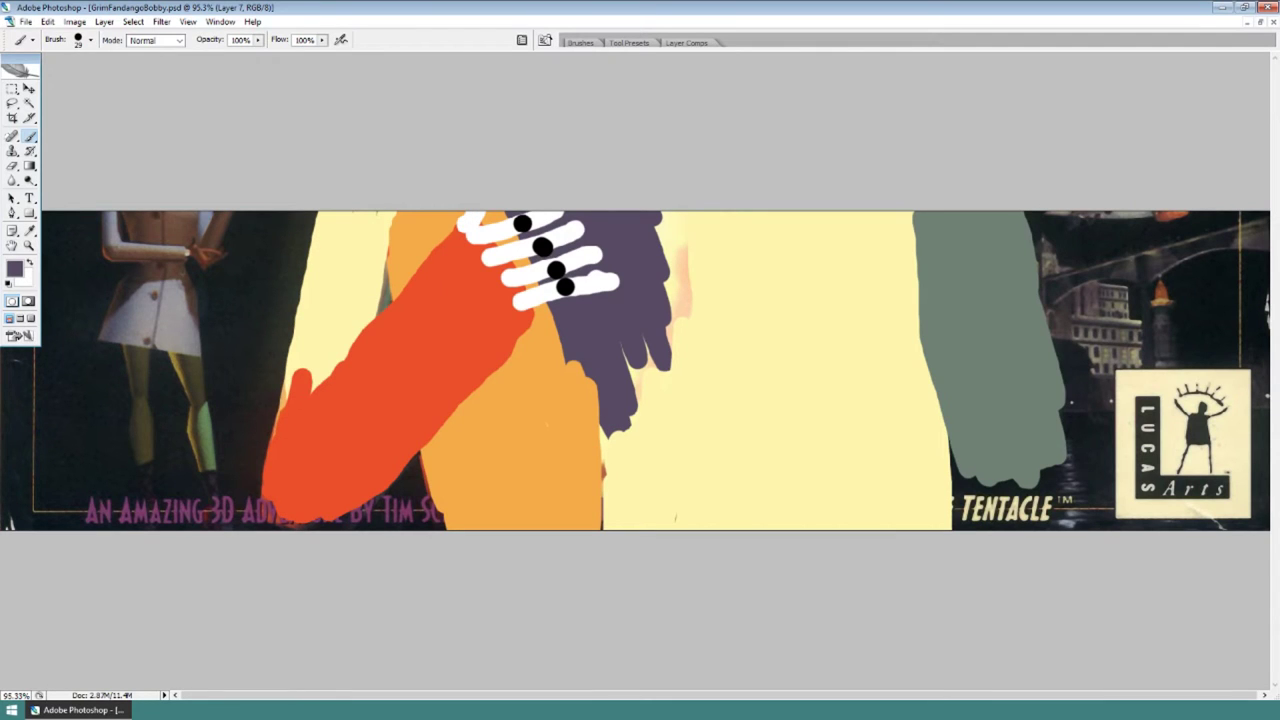
# Sample the cream shape's pale yellow and brush it over the purple hand's ragged edge and pink streak
pyautogui.click(29, 230)
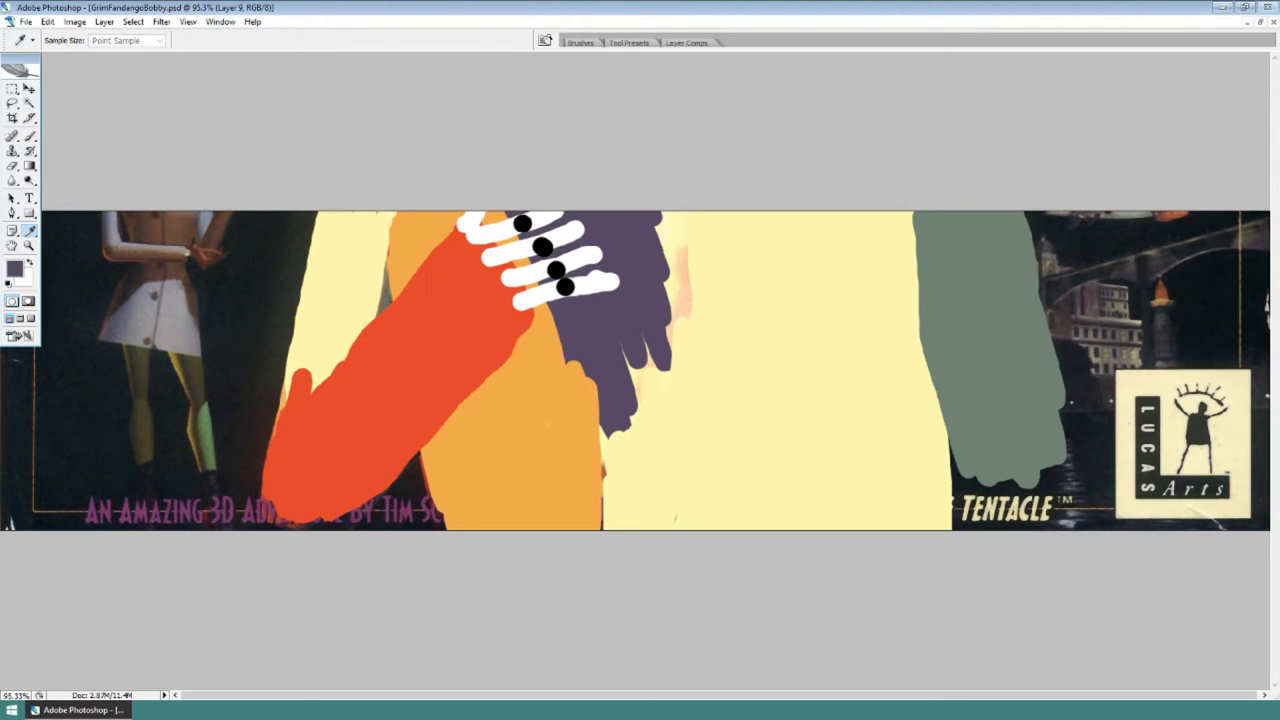
pyautogui.press('b')
pyautogui.keyDown('alt'); pyautogui.click(836, 234); pyautogui.keyUp('alt')
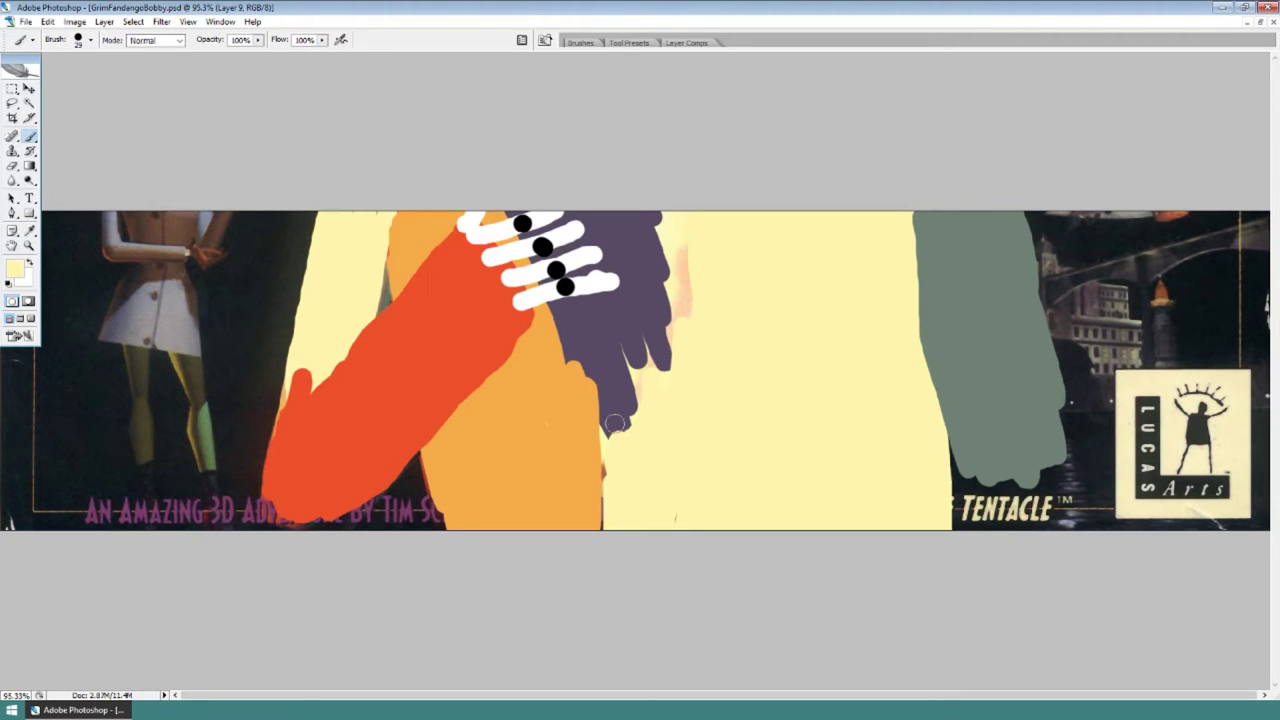
pyautogui.moveTo(614, 423); pyautogui.dragTo(669, 244)
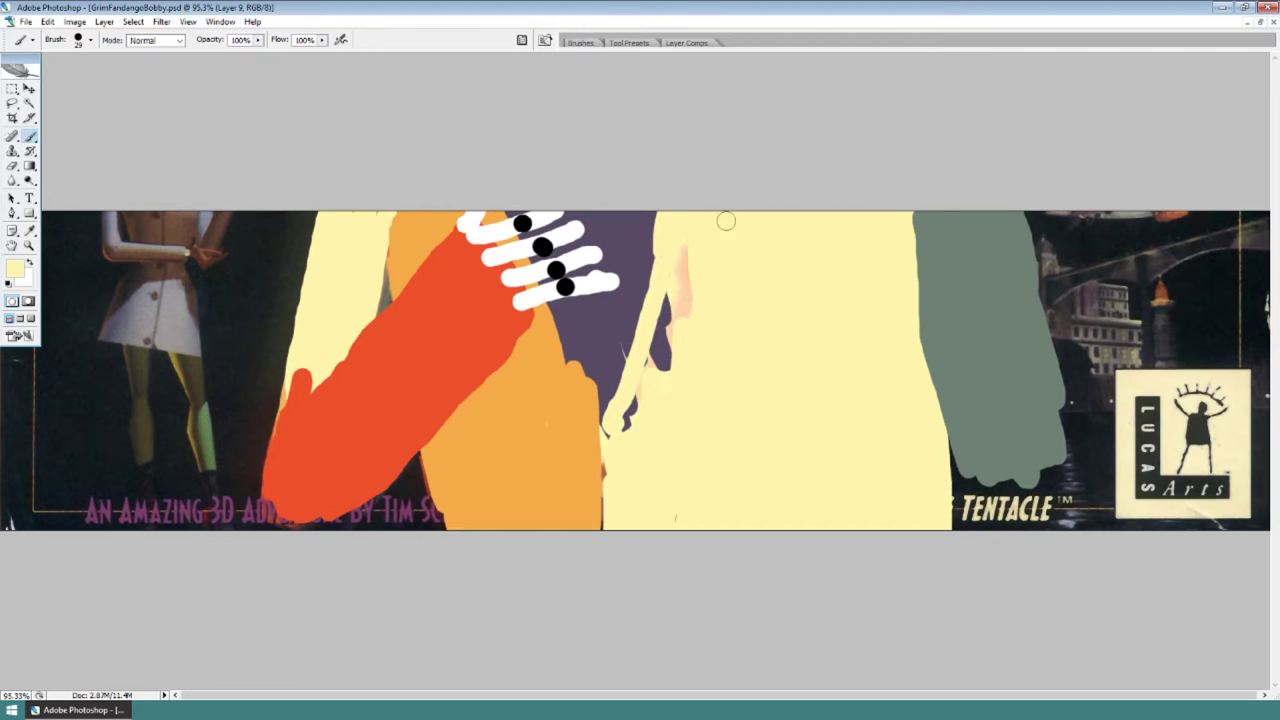
pyautogui.moveTo(660, 412)
pyautogui.mouseDown()
pyautogui.moveTo(655, 300)
pyautogui.moveTo(680, 250)
pyautogui.moveTo(702, 293)
pyautogui.mouseUp()
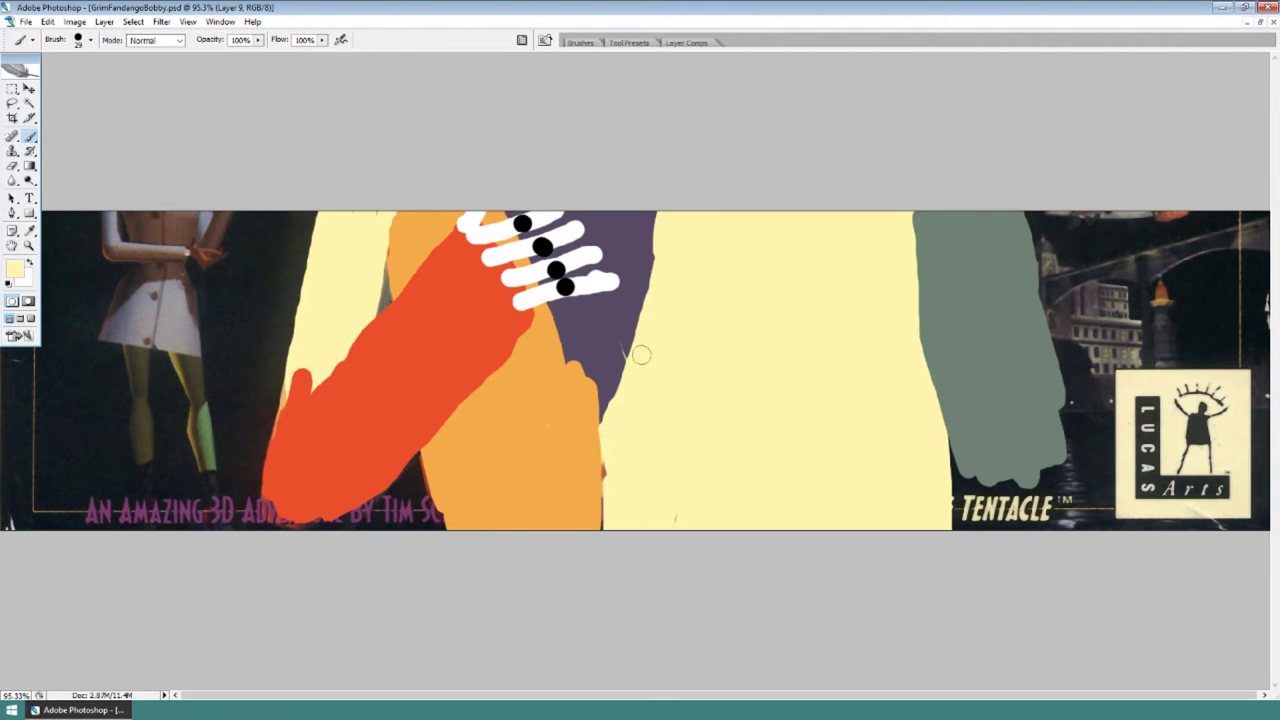
pyautogui.moveTo(641, 355)
pyautogui.mouseDown()
pyautogui.moveTo(606, 437)
pyautogui.moveTo(677, 210)
pyautogui.mouseUp()
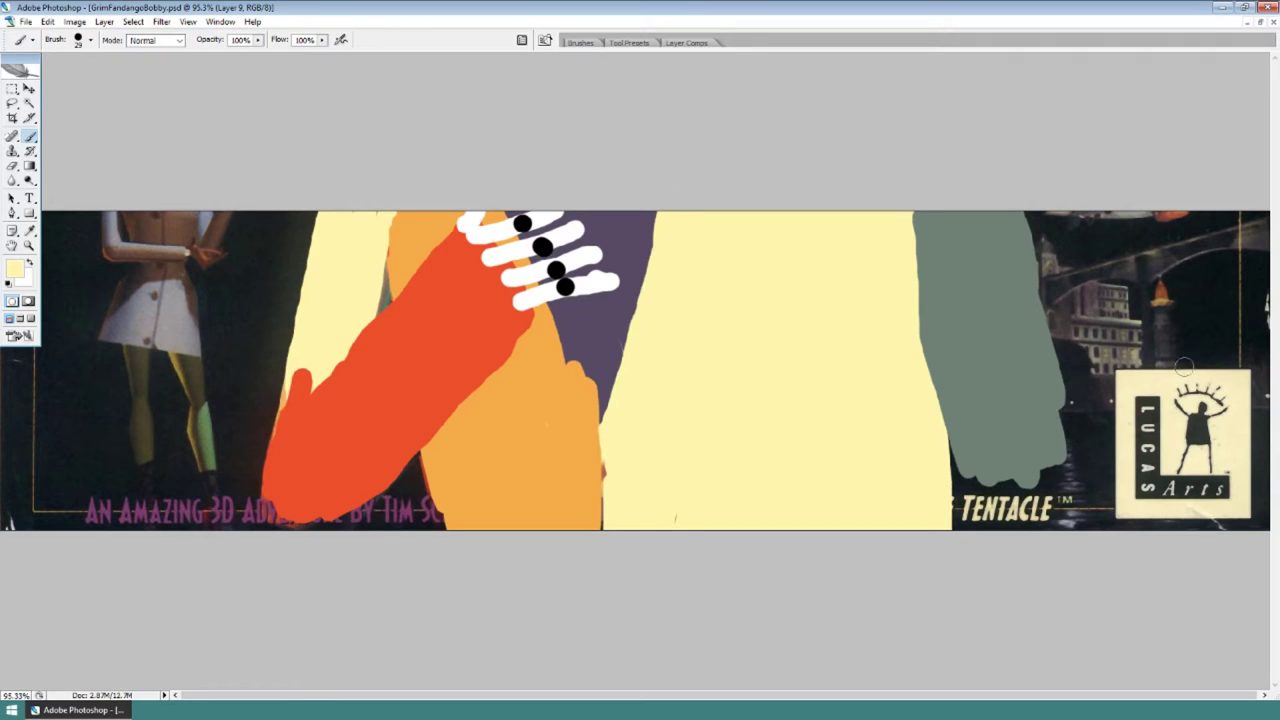
pyautogui.press('h')
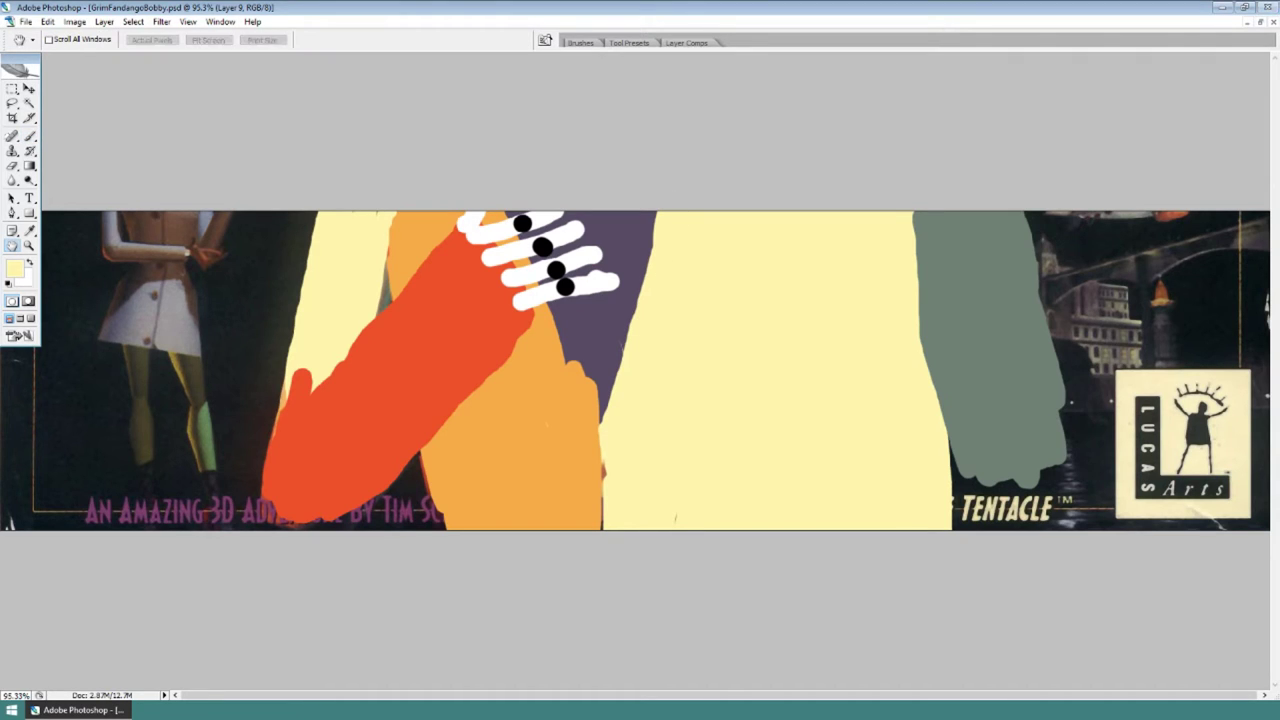
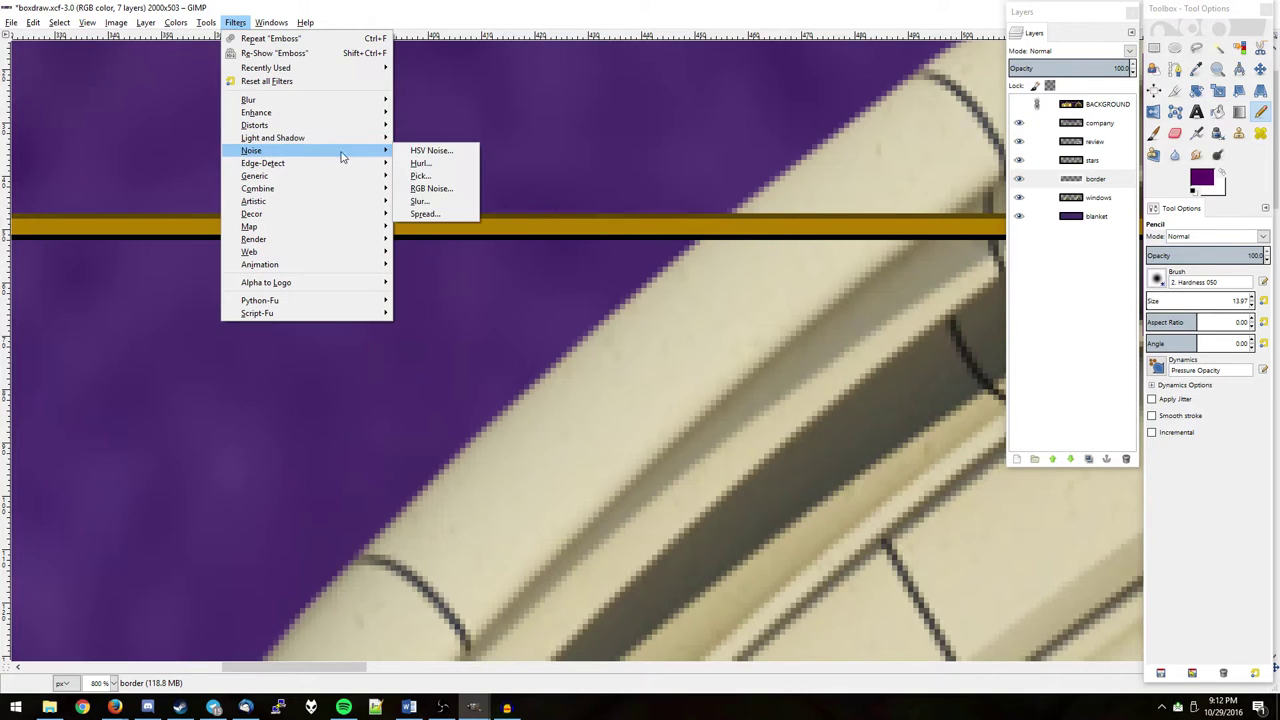
# Apply HSV Noise to the gold border line
pyautogui.click(440, 150)
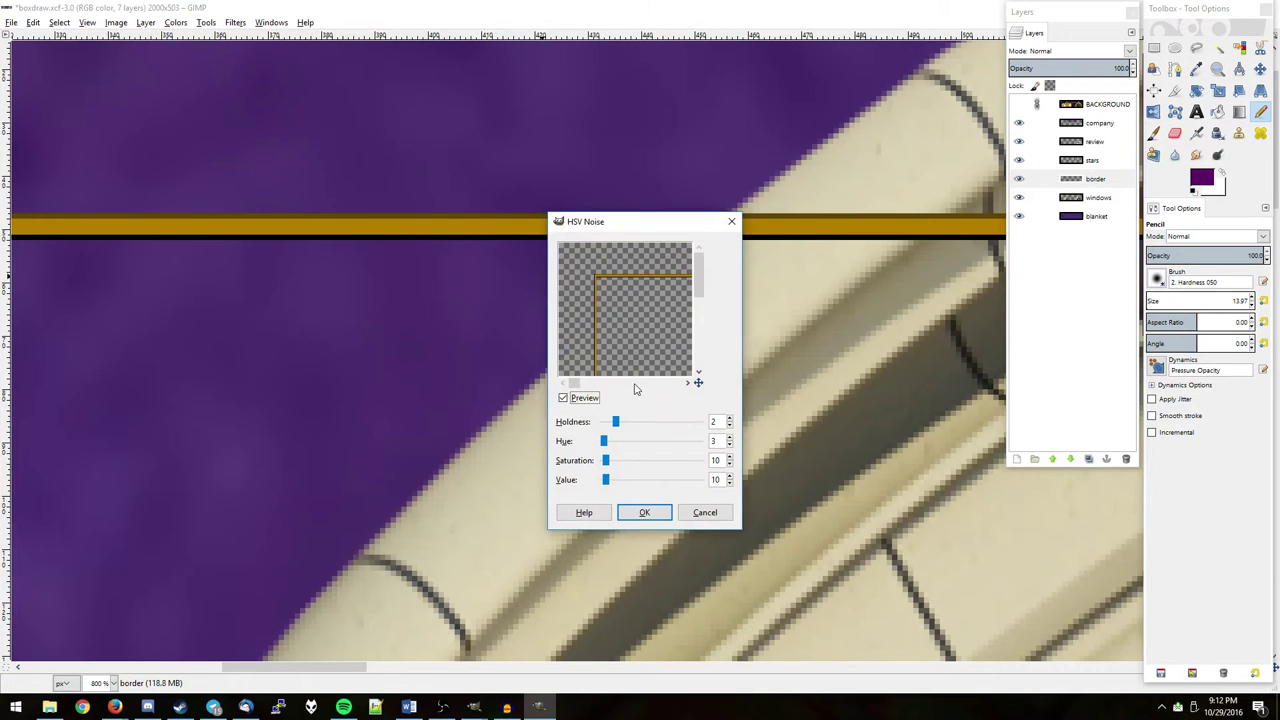
pyautogui.click(644, 512)
pyautogui.scroll(-2, 464, 207)
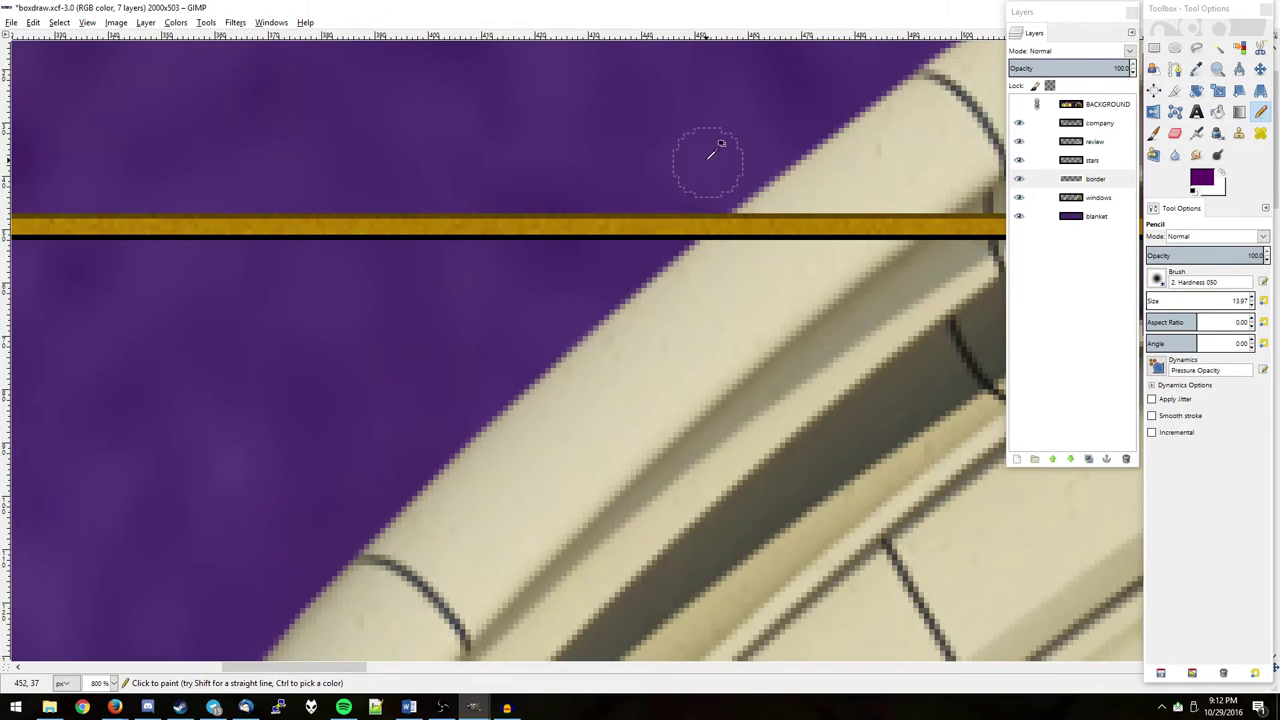
pyautogui.scroll(-4, 714, 196)
pyautogui.scroll(1, 690, 210)
pyautogui.scroll(1, 560, 240)
pyautogui.scroll(4, 477, 206)
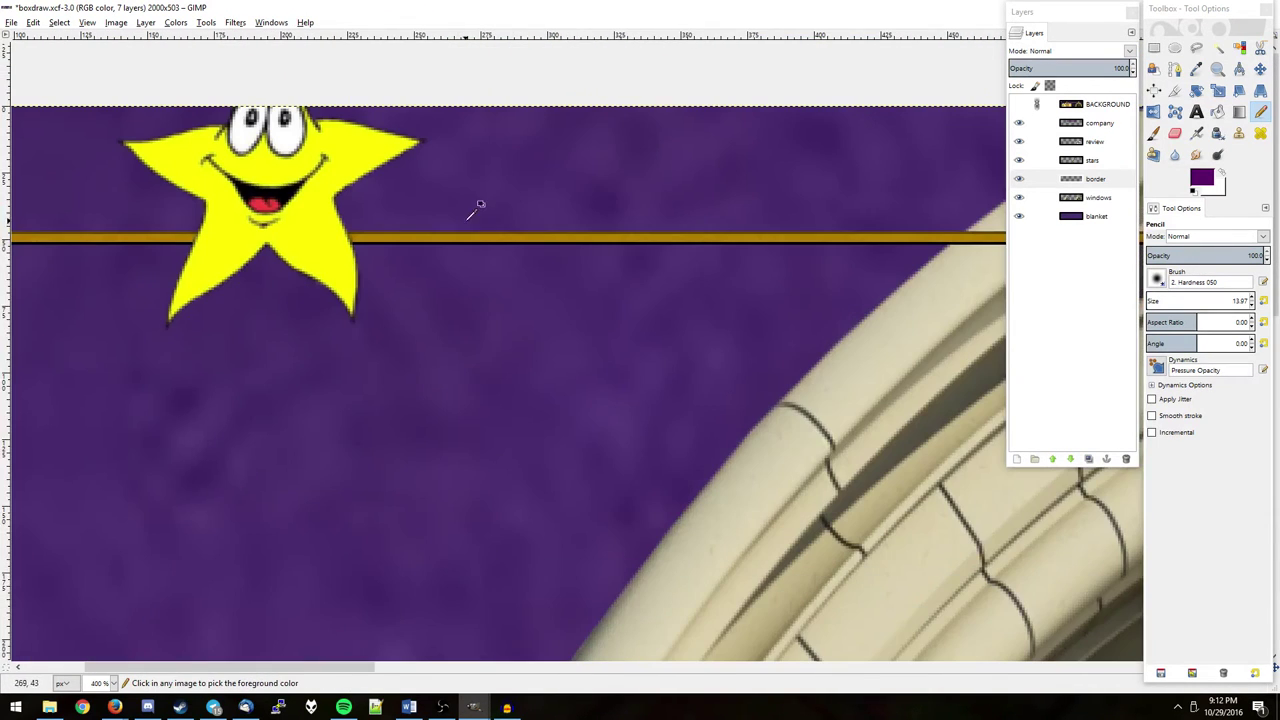
pyautogui.scroll(1, 366, 34)
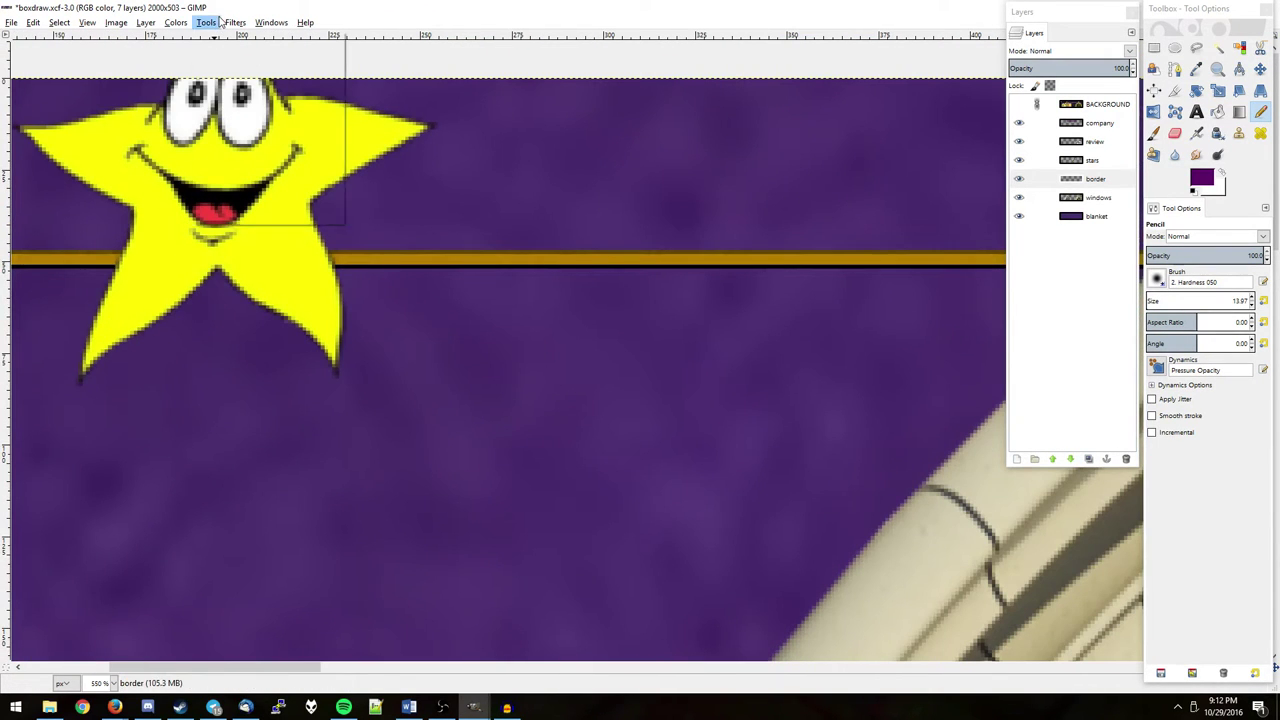
# Reapply HSV Noise with Saturation 46 to the border and save boxdraw.xcf
pyautogui.click(235, 22)
pyautogui.click(262, 51)
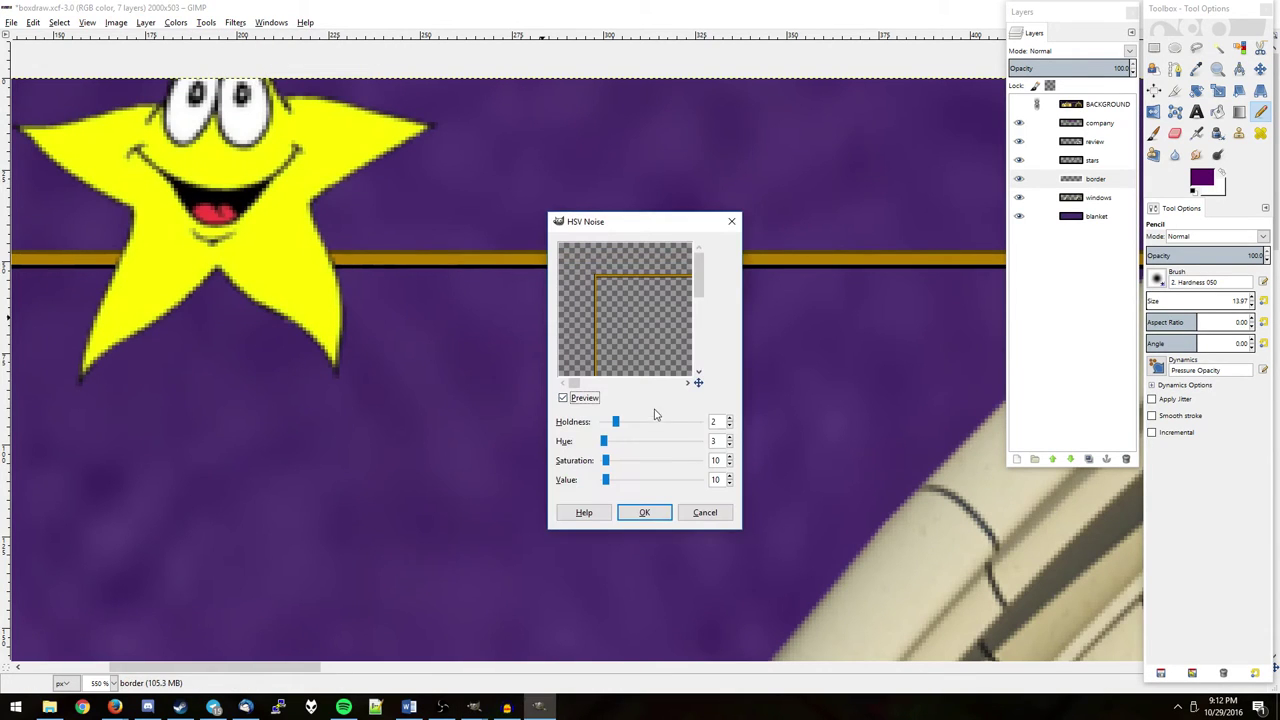
pyautogui.moveTo(613, 459)
pyautogui.mouseDown()
pyautogui.moveTo(627, 467)
pyautogui.moveTo(618, 485)
pyautogui.moveTo(605, 446)
pyautogui.mouseUp()
pyautogui.click(646, 507)
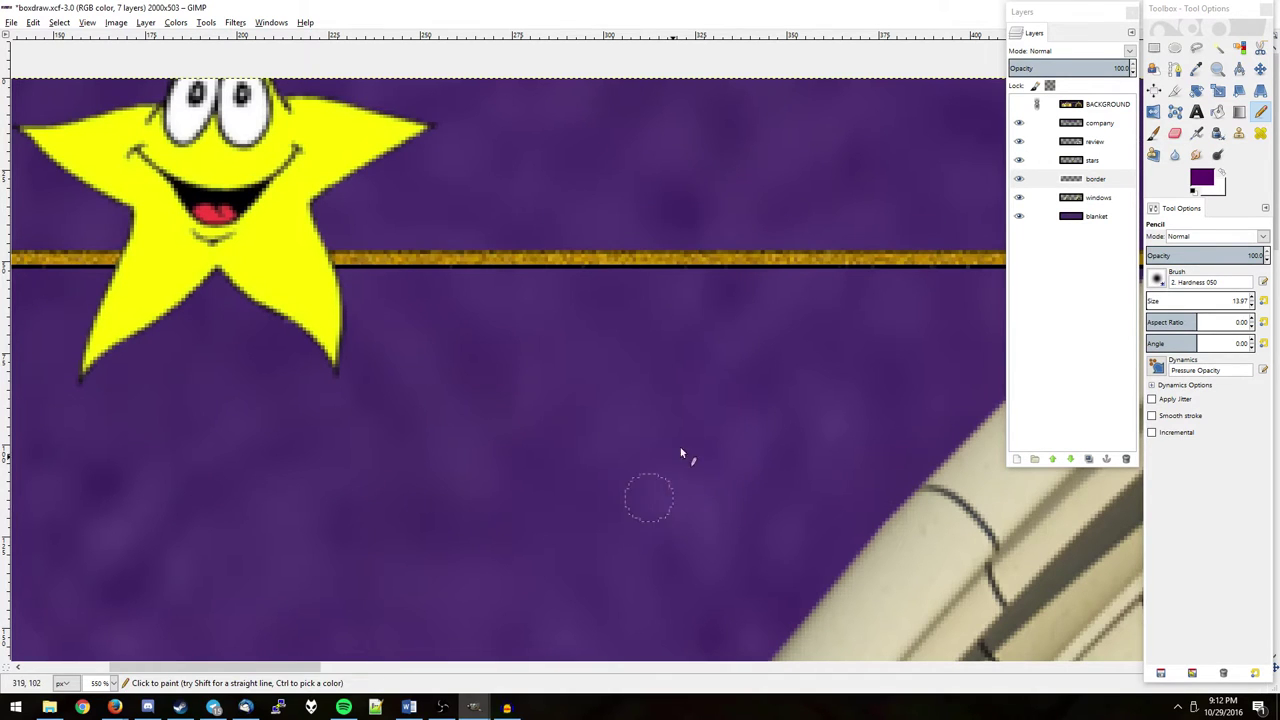
pyautogui.scroll(-2, 337, 380)
pyautogui.scroll(-2, 678, 354)
pyautogui.scroll(-2, 700, 366)
pyautogui.hotkey('ctrl', 's')
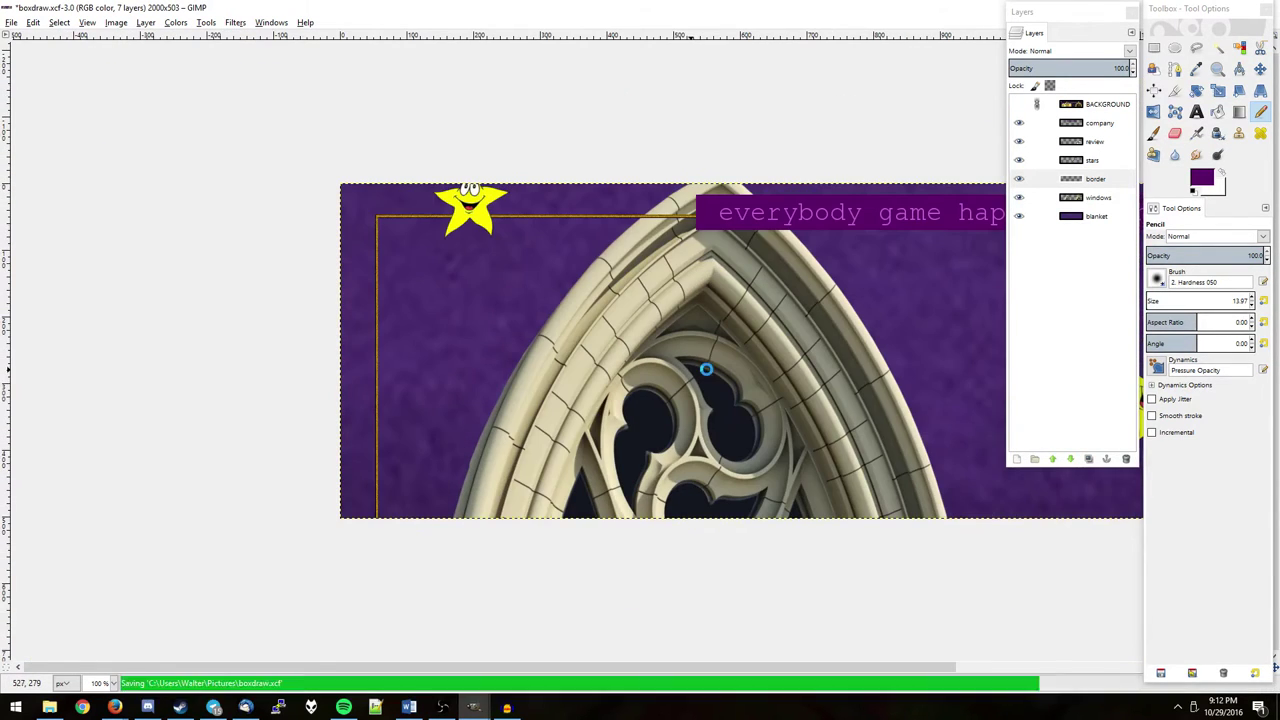
# Select the banner's BACKGROUND layer
pyautogui.scroll(-2, 573, 319)
pyautogui.hscroll(3, 573, 319)
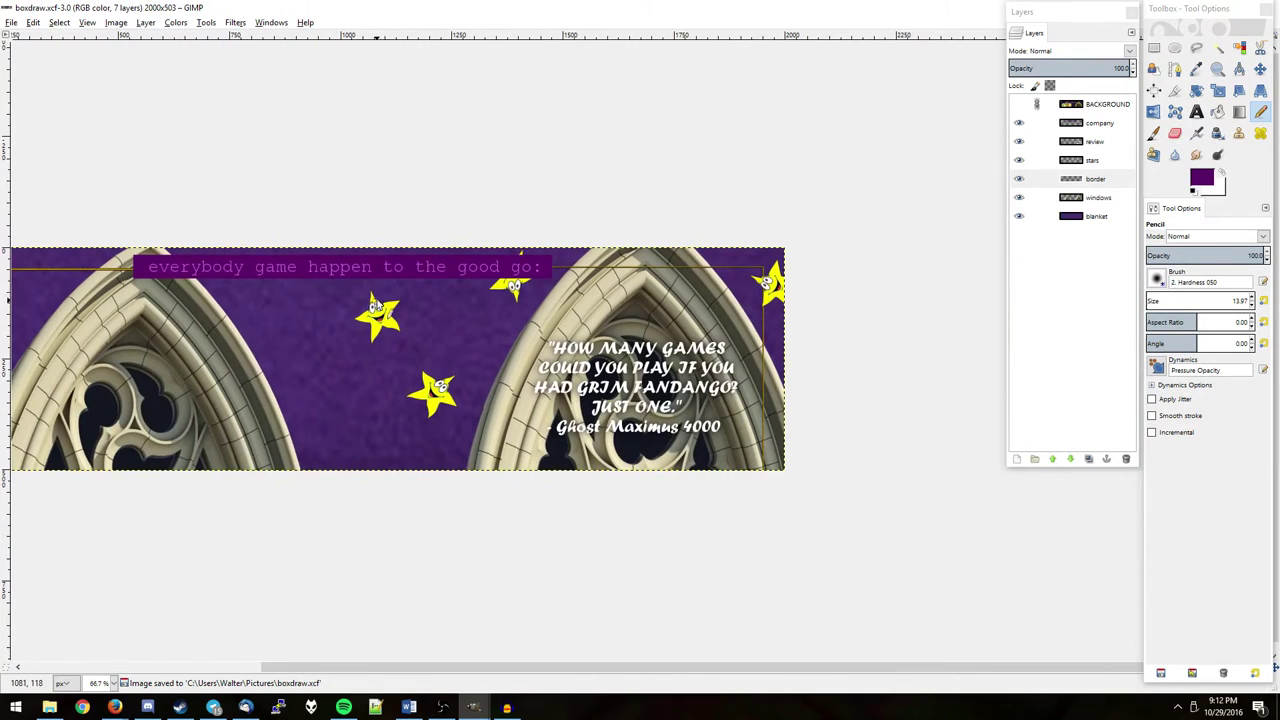
pyautogui.hscroll(-2, 384, 300)
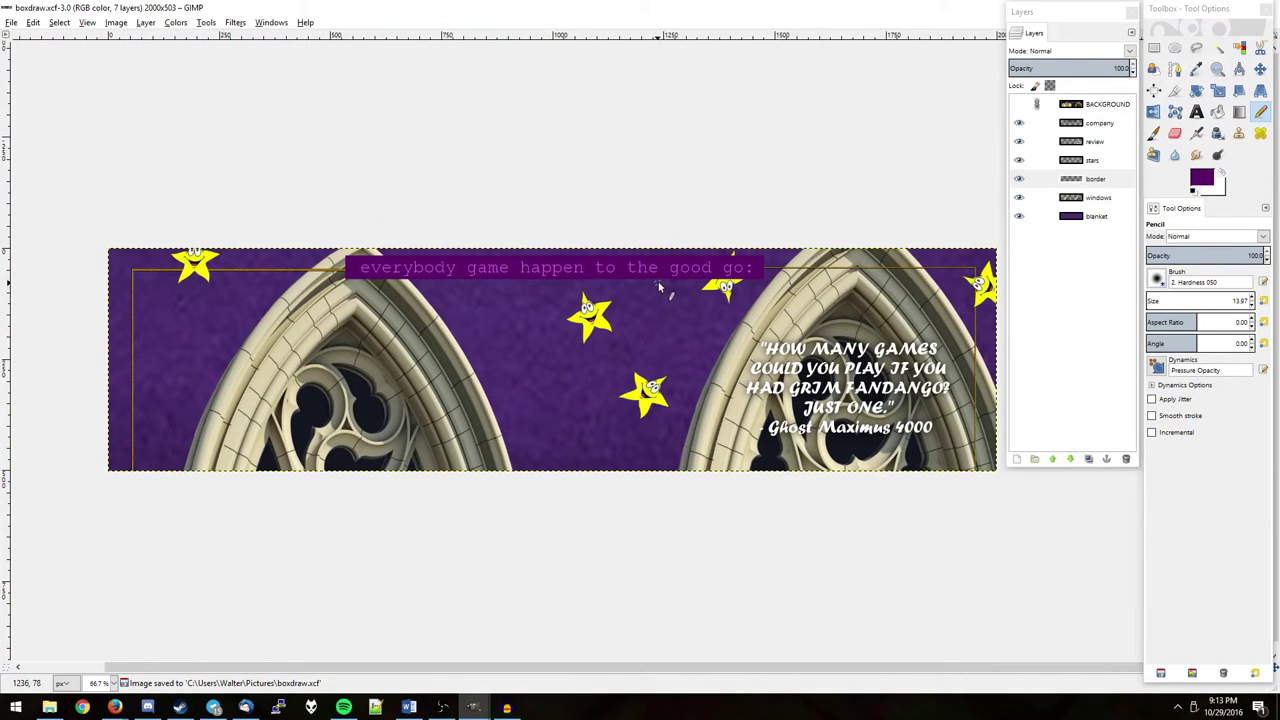
pyautogui.hscroll(-1, 627, 285)
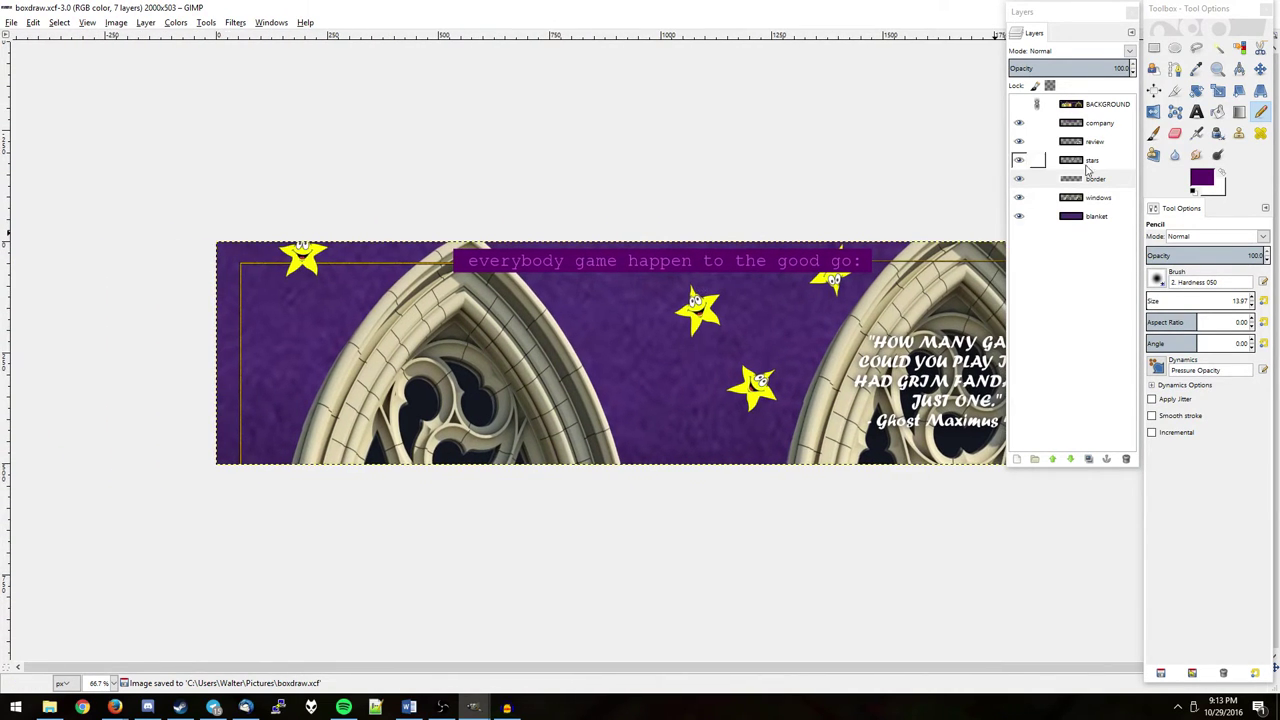
pyautogui.click(1055, 106)
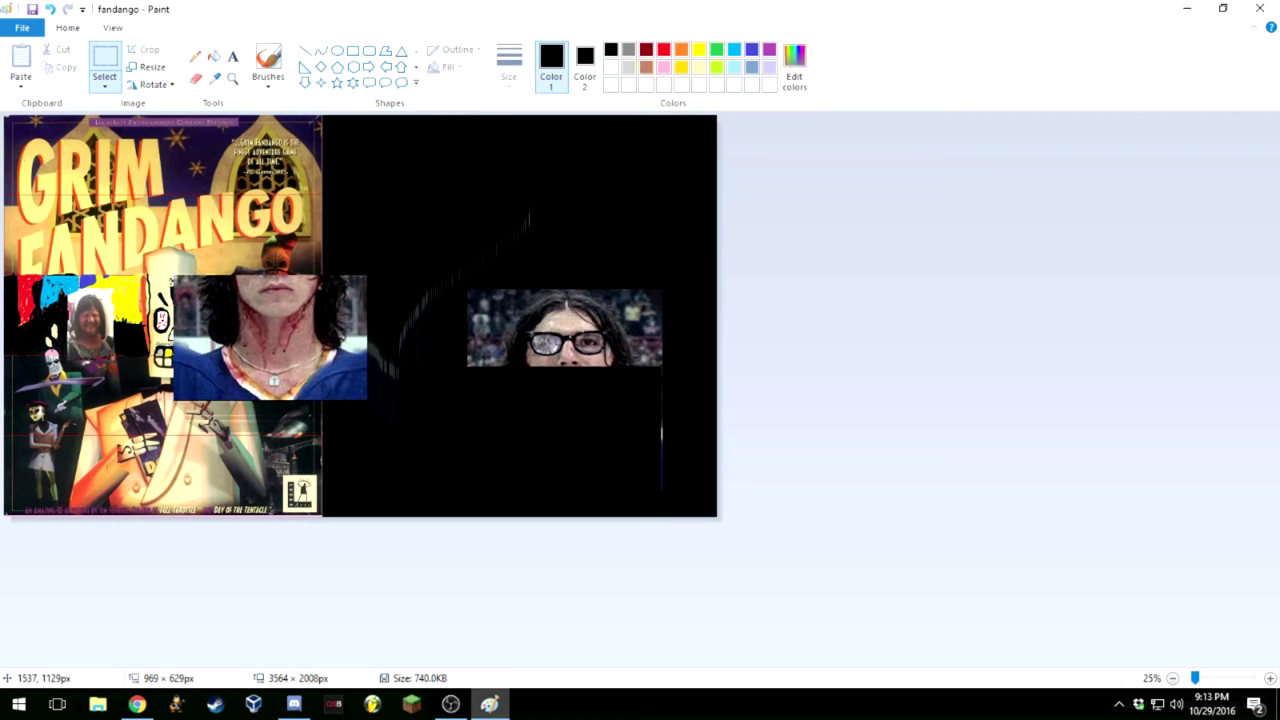
# Move the face photo onto the cover's middle strip and narrow it from the left
pyautogui.moveTo(312, 340); pyautogui.dragTo(302, 337)
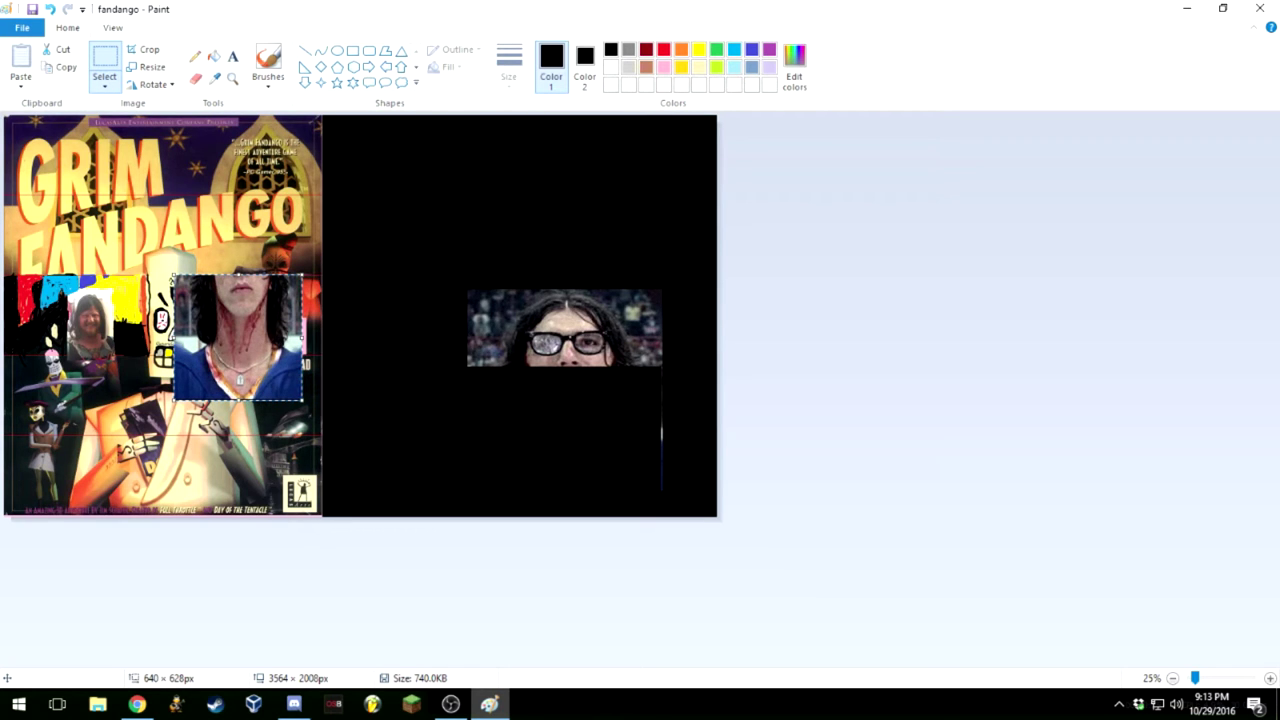
pyautogui.moveTo(174, 337); pyautogui.dragTo(208, 337)
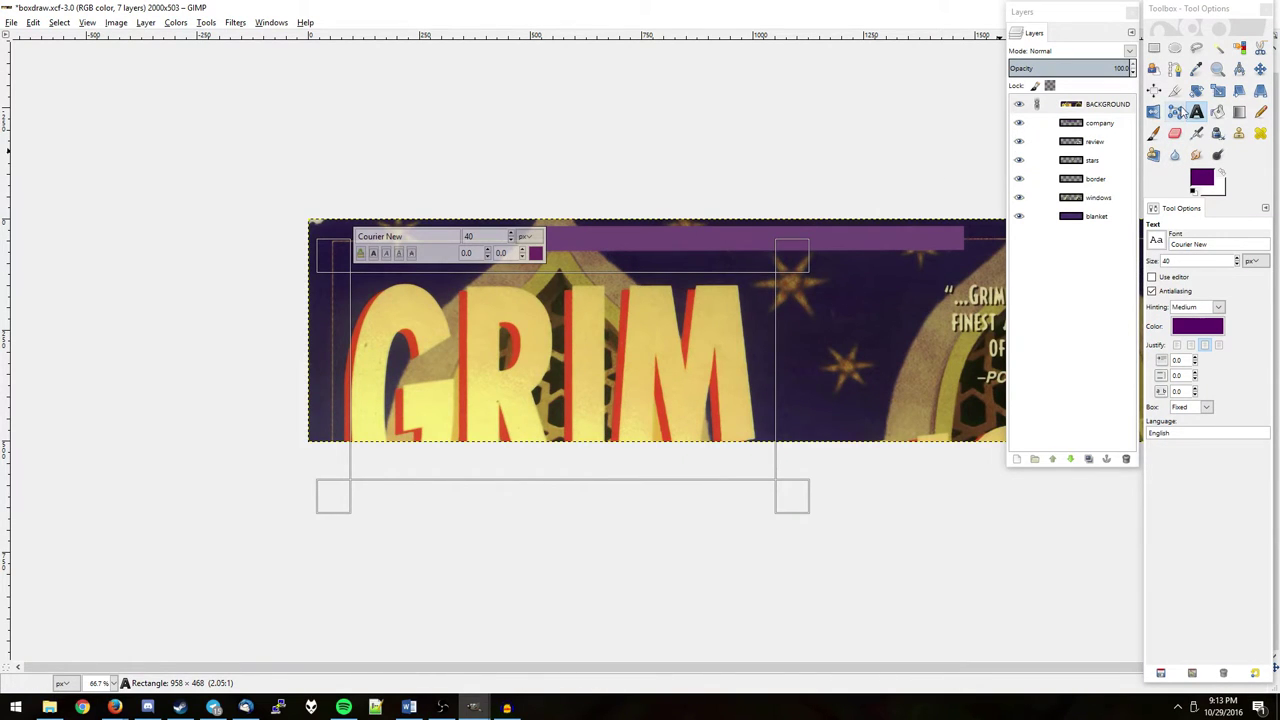
# Sample the yellow of the GRIM lettering as the paint colour
pyautogui.click(1196, 68)
pyautogui.click(705, 338)
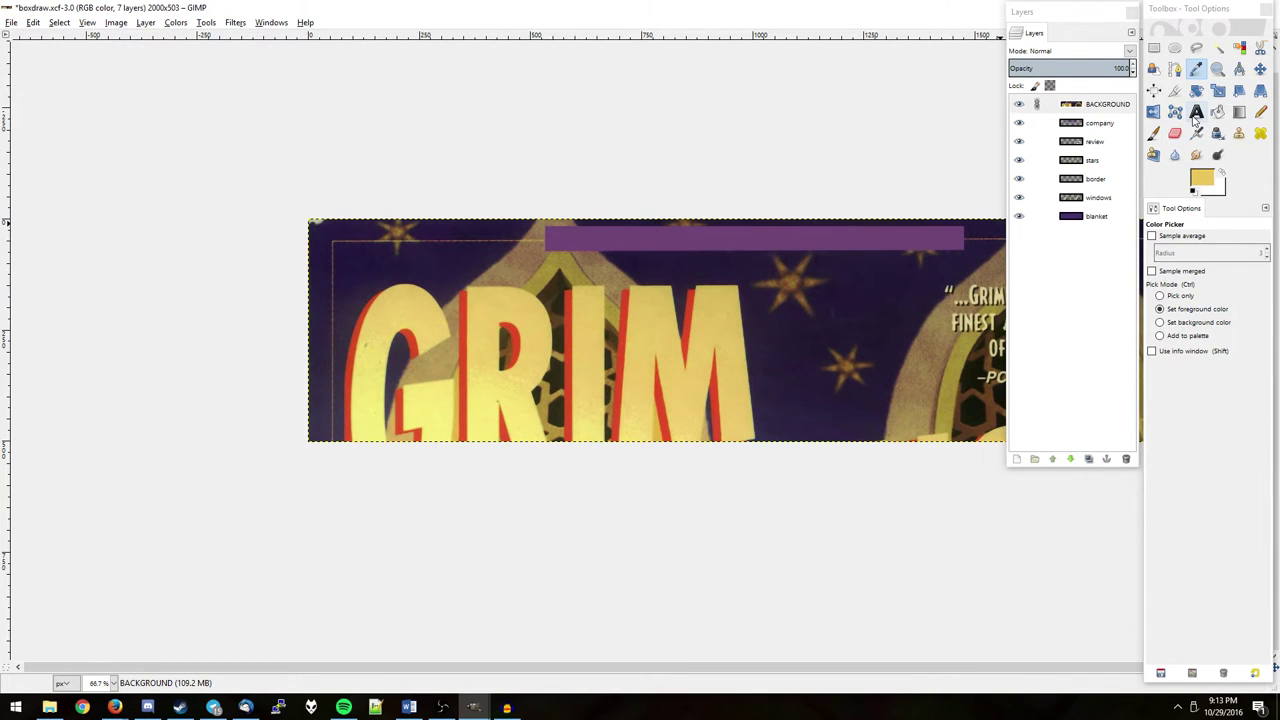
pyautogui.click(1196, 111)
# Add a new layer named 'game logo' and mark a text box over the GRIM lettering
pyautogui.click(1012, 459)
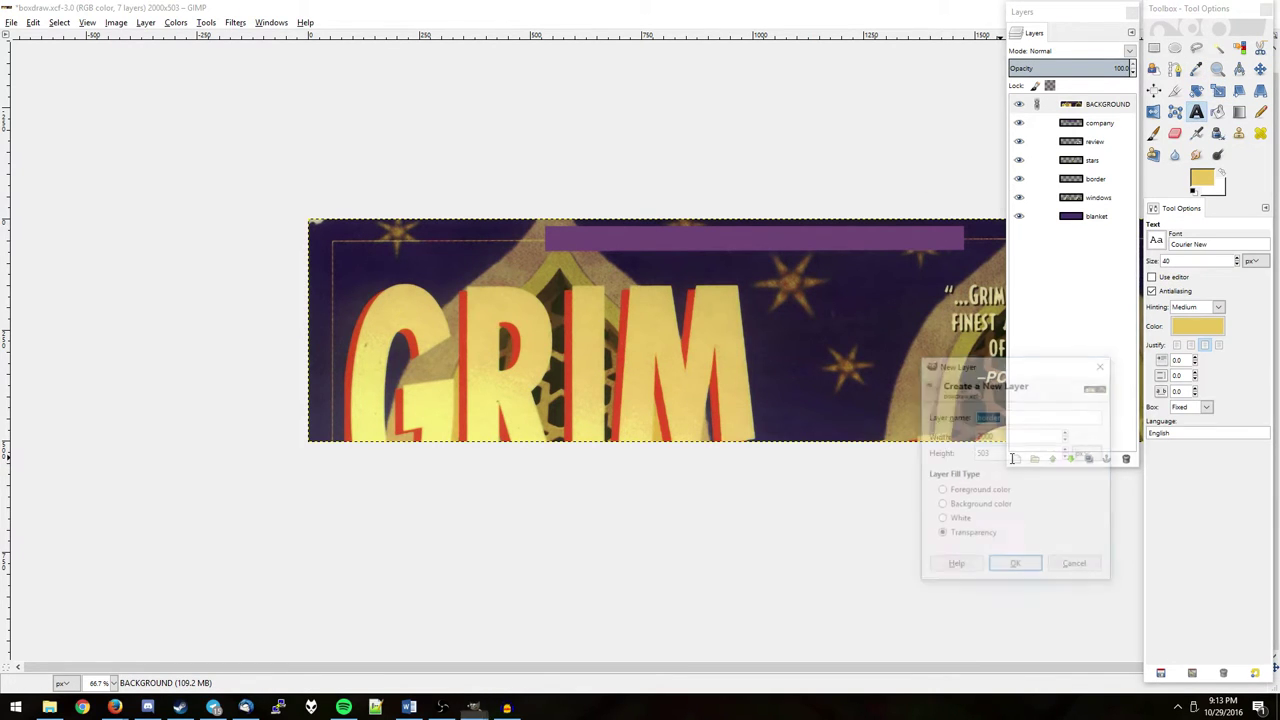
pyautogui.write('g')
pyautogui.write('og')
pyautogui.press('Return')
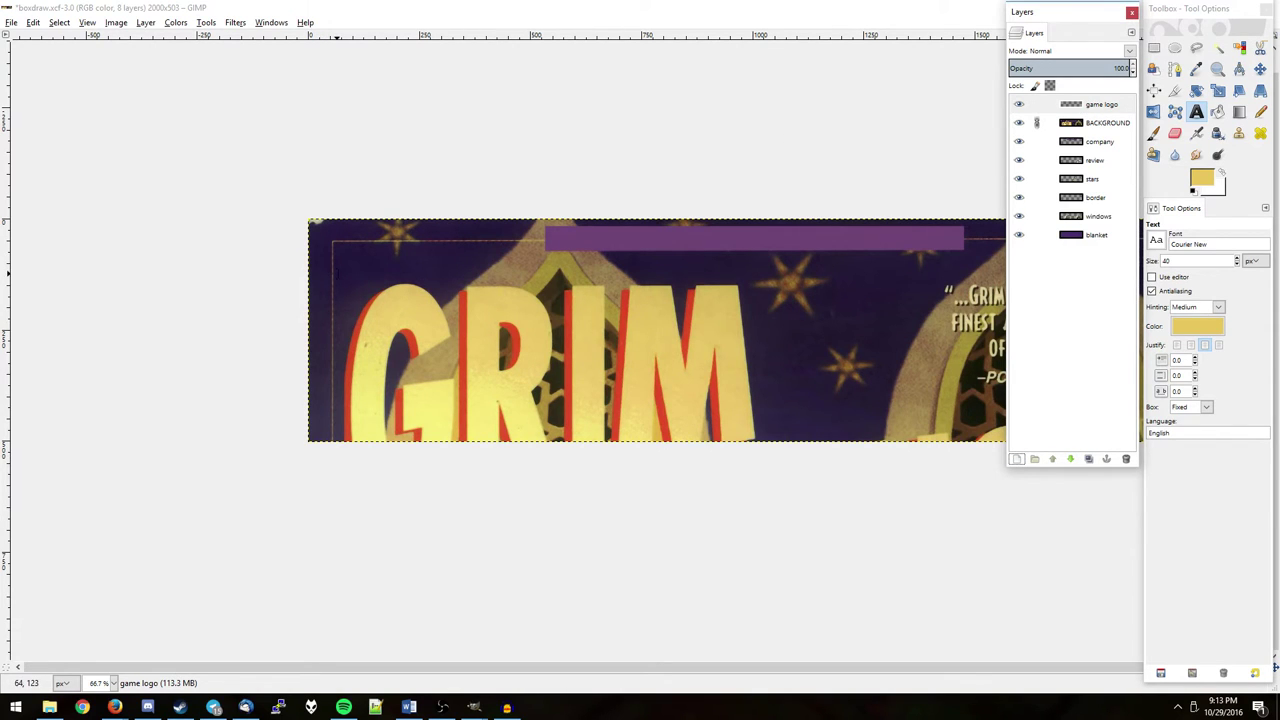
pyautogui.moveTo(336, 270); pyautogui.dragTo(818, 500)
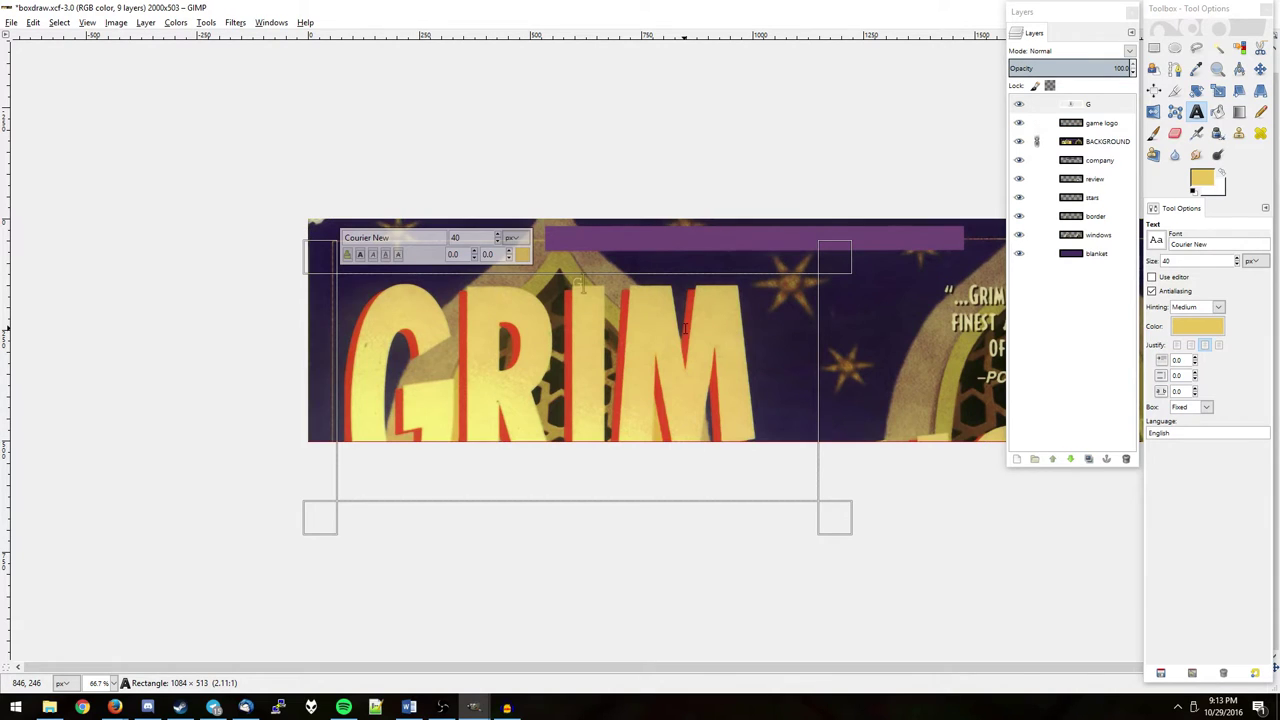
# Type the text GRIM into the new text box and select it
pyautogui.write('GRIM')
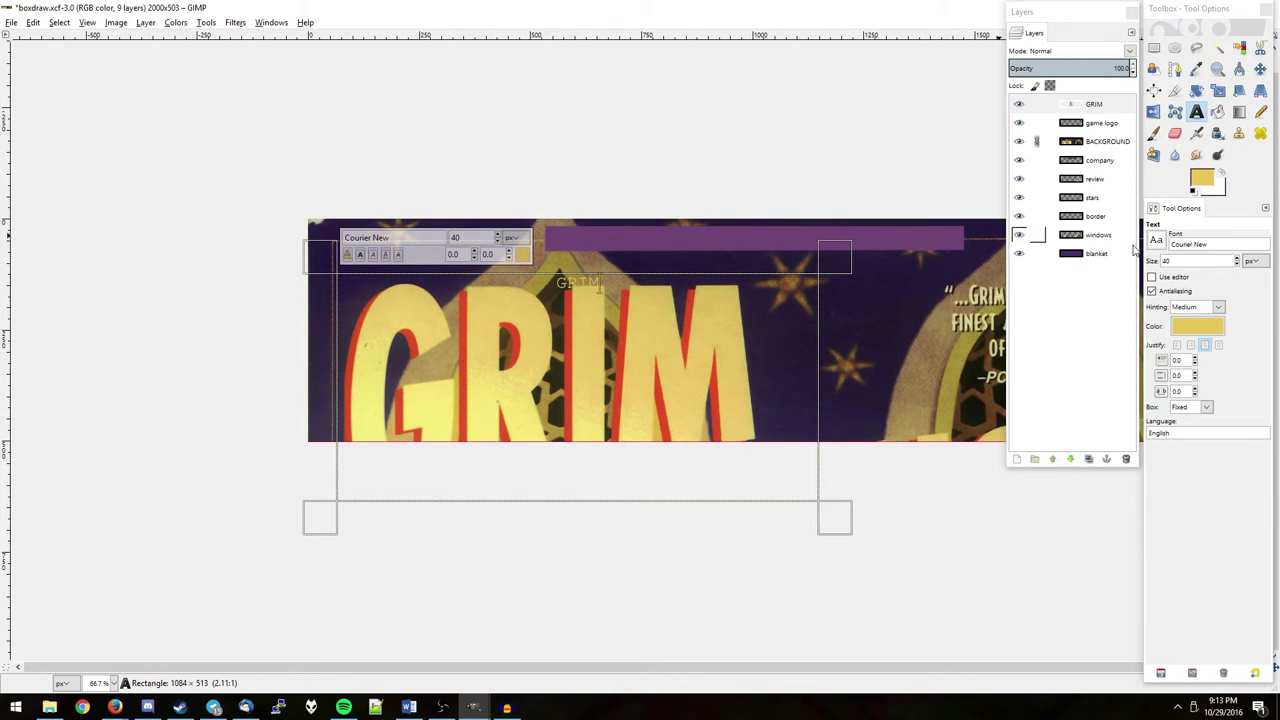
pyautogui.click(1156, 241)
pyautogui.click(1208, 260)
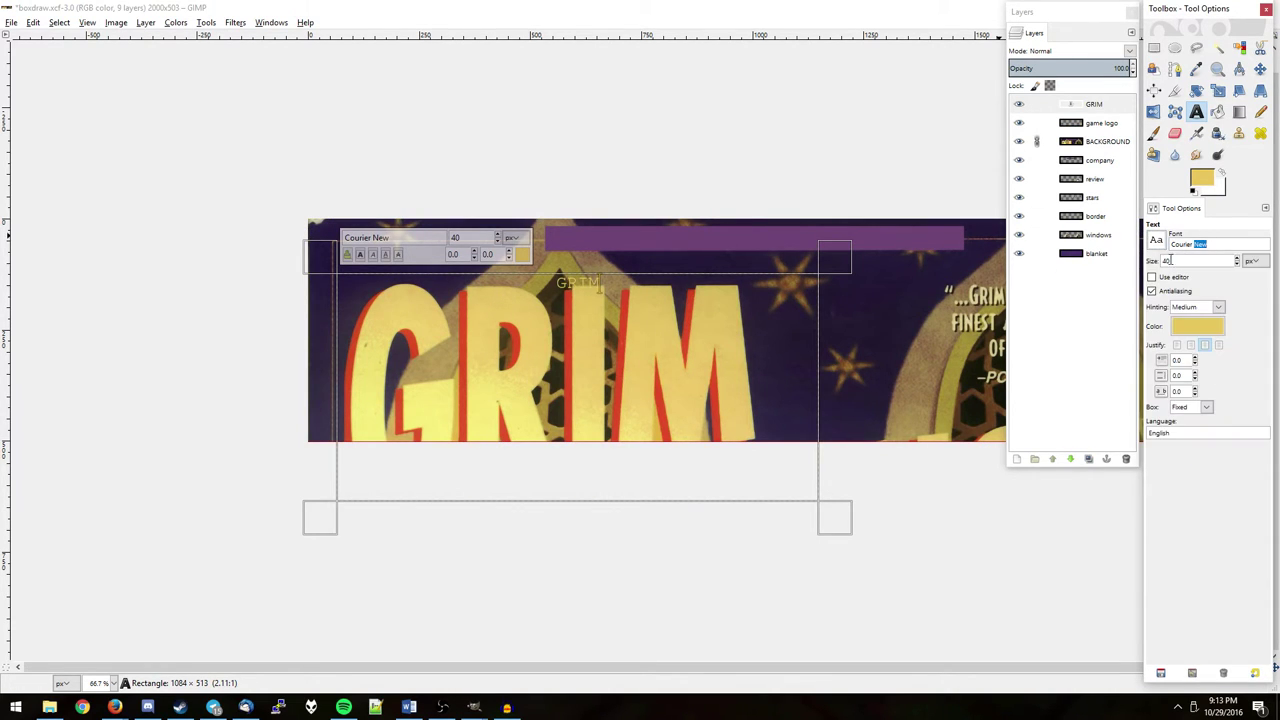
pyautogui.press('Return')
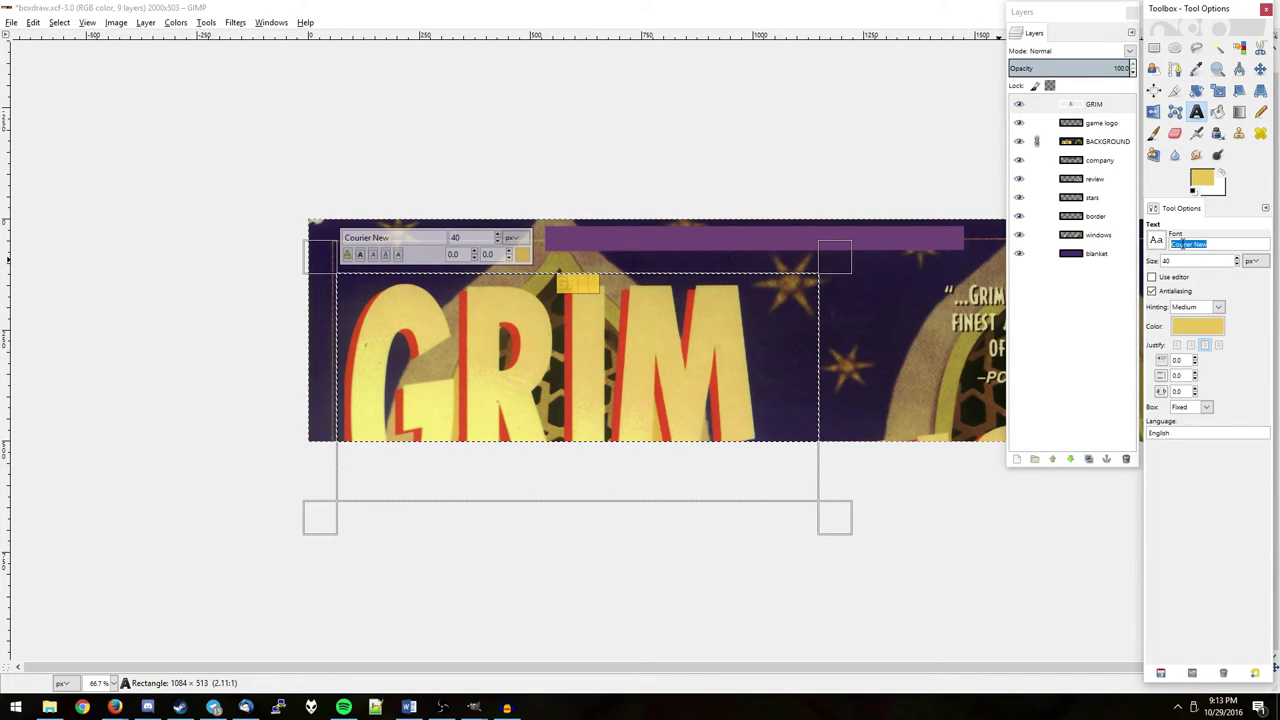
# Search the fonts for 'impact' and browse the list for an Impact-style font
pyautogui.write('impact')
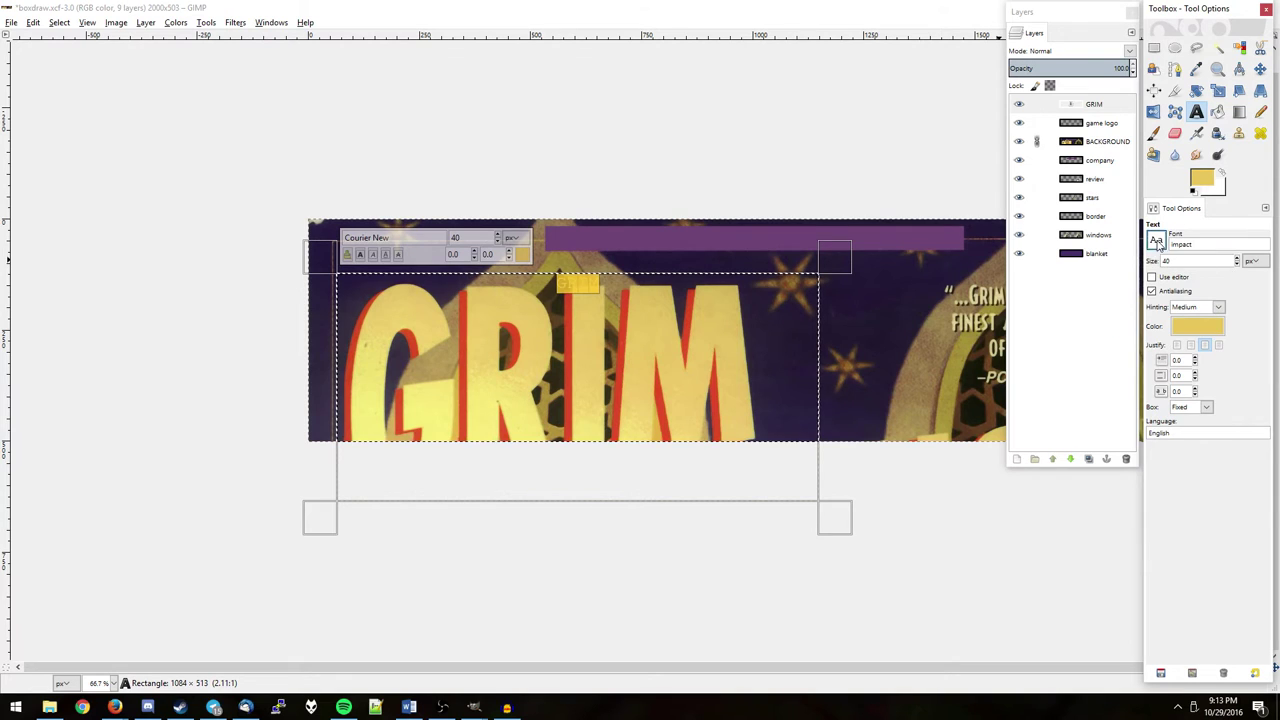
pyautogui.click(1156, 241)
pyautogui.scroll(2, 1198, 362)
pyautogui.scroll(-3, 1198, 362)
pyautogui.scroll(3, 1200, 370)
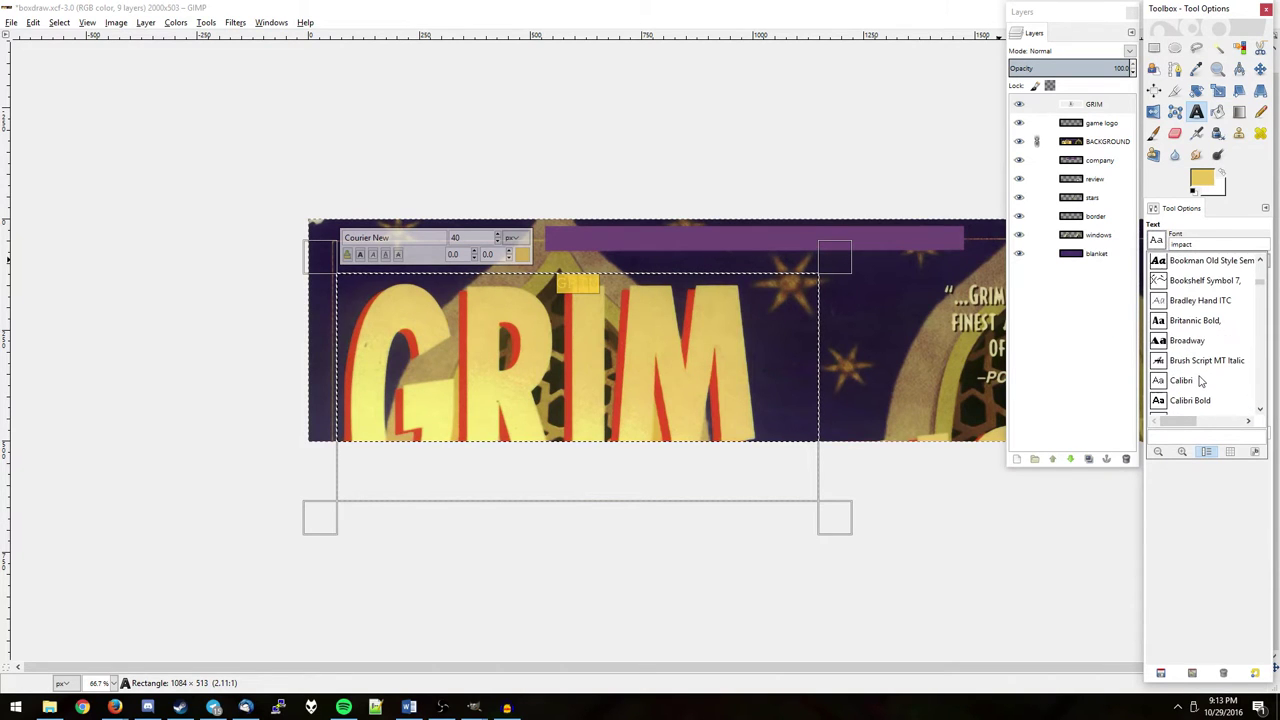
pyautogui.scroll(-3, 1205, 380)
pyautogui.scroll(-10, 1212, 392)
pyautogui.scroll(5, 1212, 392)
pyautogui.scroll(10, 1212, 392)
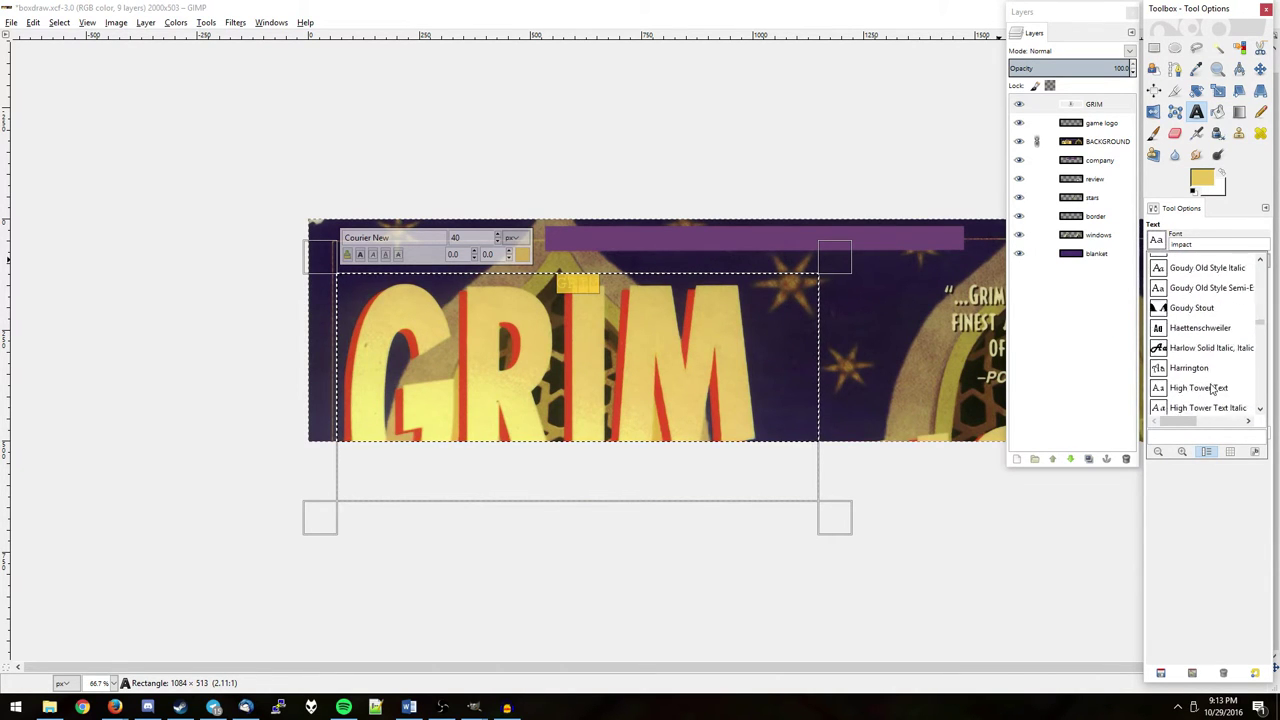
pyautogui.scroll(3, 1212, 392)
pyautogui.scroll(3, 1212, 390)
pyautogui.scroll(5, 1212, 391)
pyautogui.scroll(-4, 1213, 390)
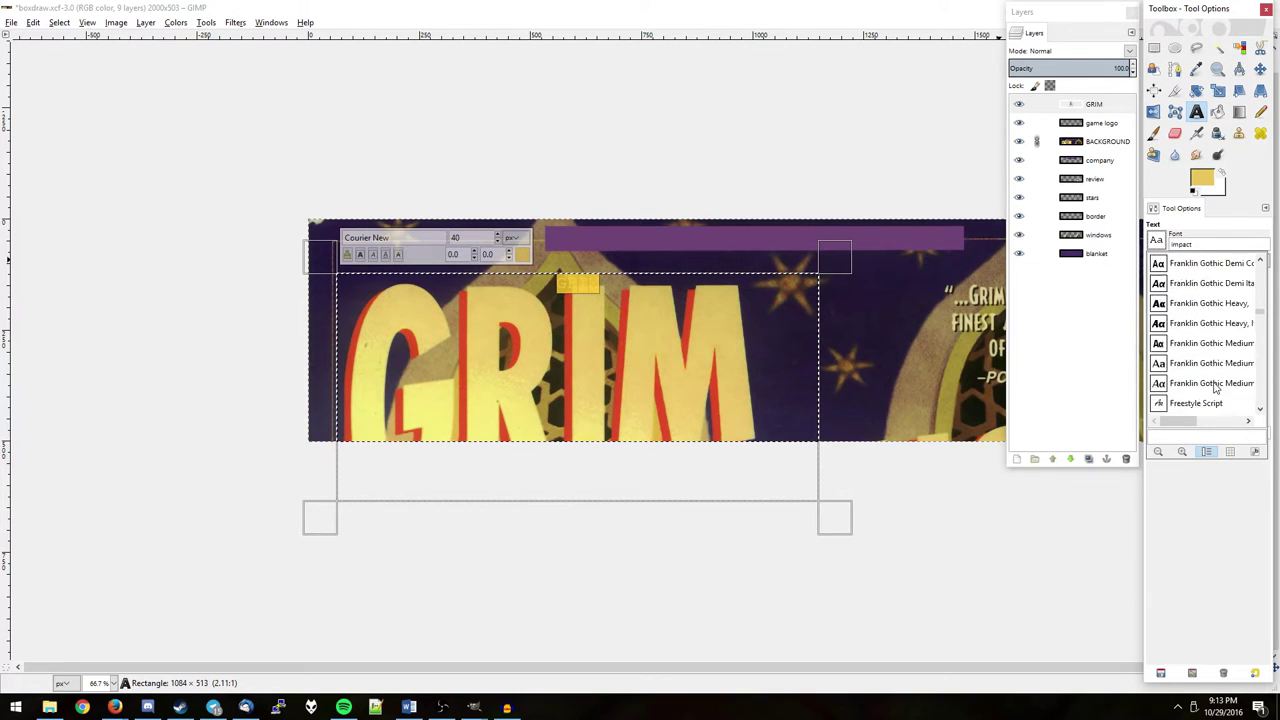
pyautogui.scroll(-4, 1215, 389)
pyautogui.scroll(-3, 1217, 388)
pyautogui.scroll(-3, 1218, 388)
pyautogui.scroll(-3, 1218, 389)
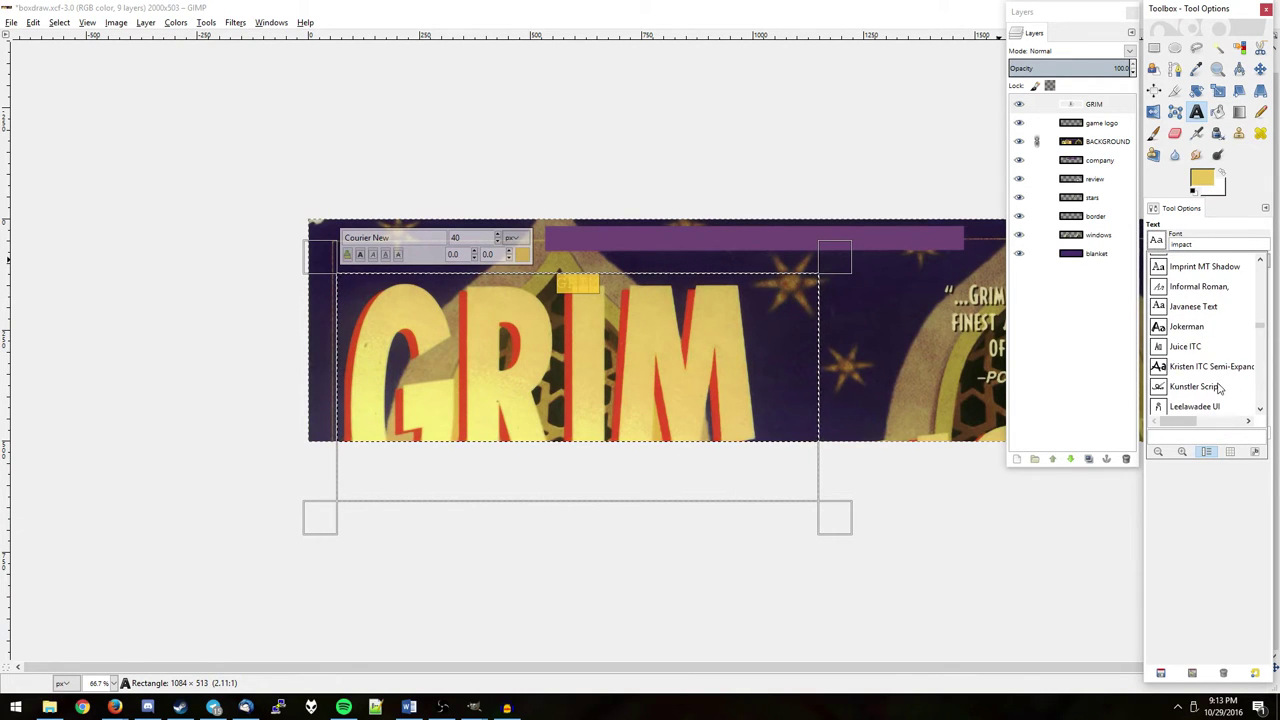
pyautogui.scroll(-2, 1220, 389)
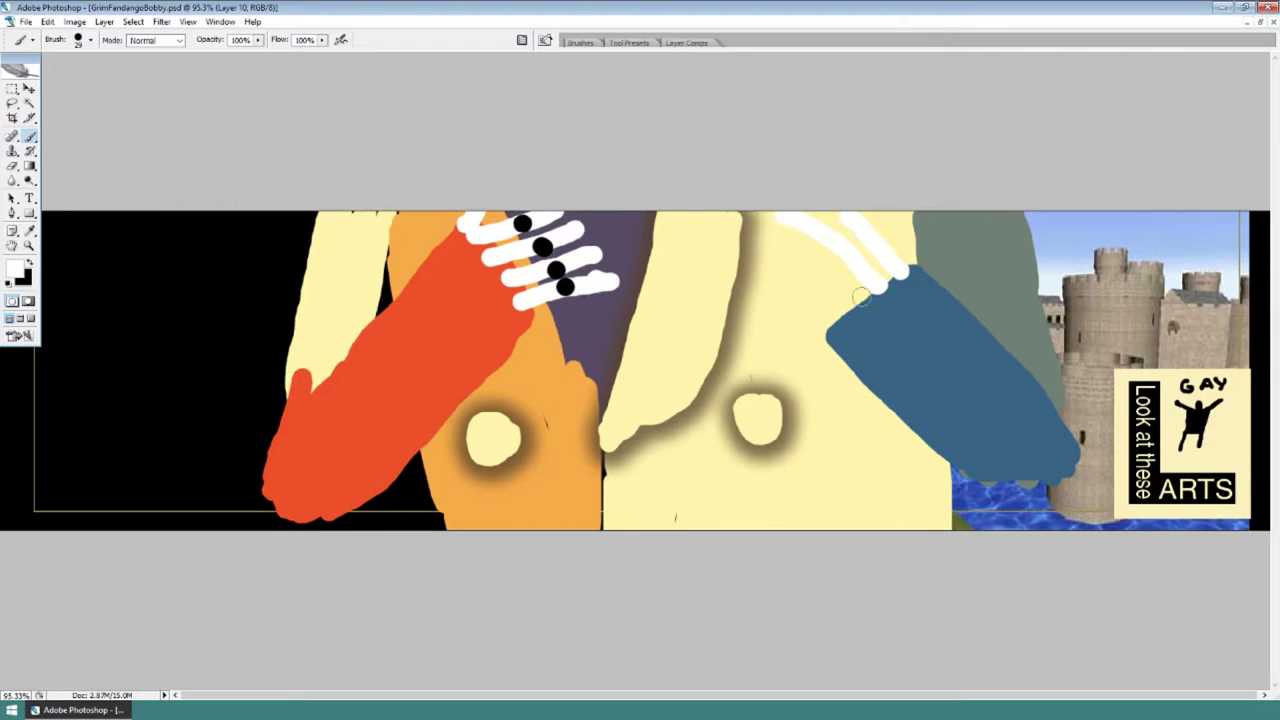
# Paint three white finger strokes beside the blue sleeve, then swap the colour to black
pyautogui.moveTo(860, 296); pyautogui.dragTo(752, 237)
pyautogui.moveTo(848, 318); pyautogui.dragTo(730, 288)
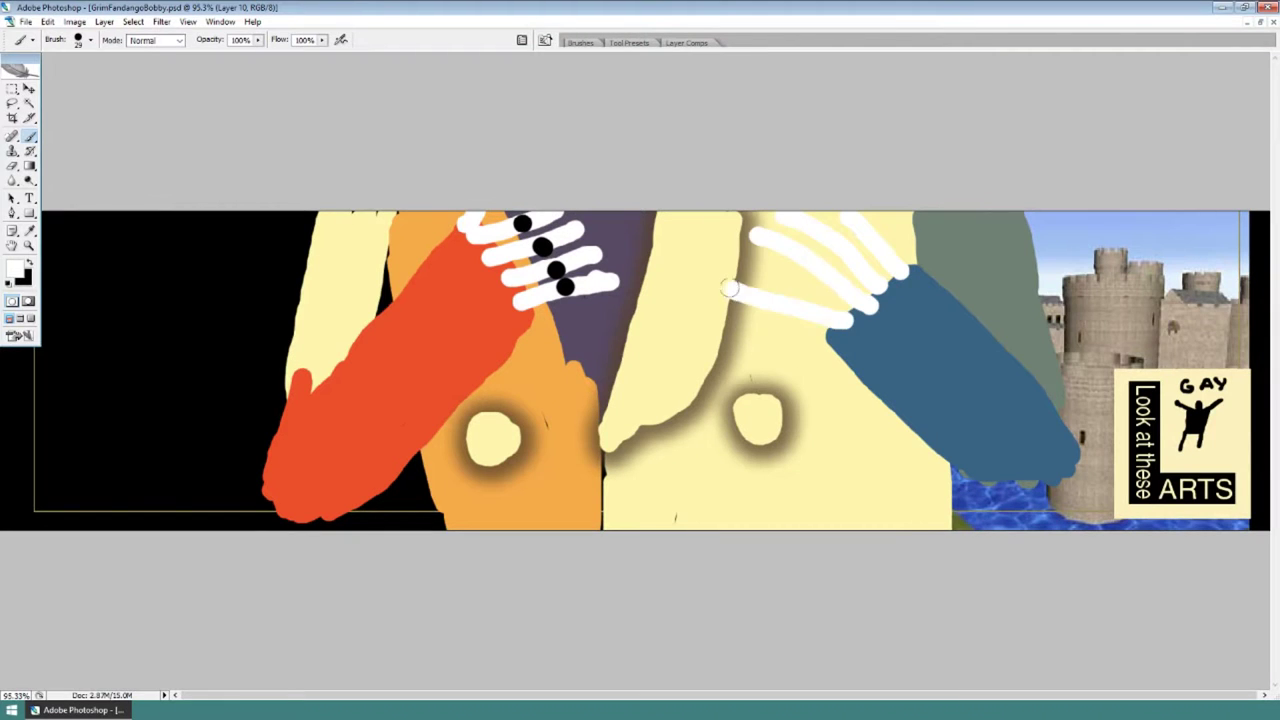
pyautogui.moveTo(822, 332); pyautogui.dragTo(756, 346)
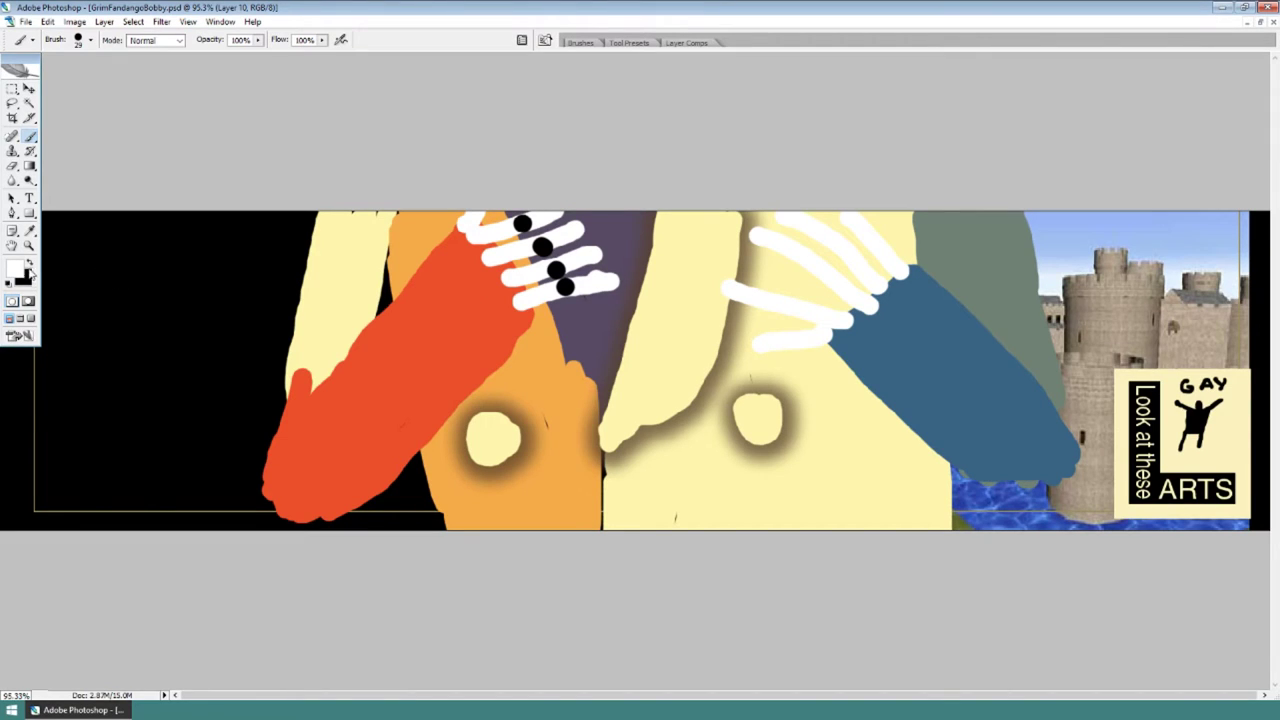
pyautogui.press('x')
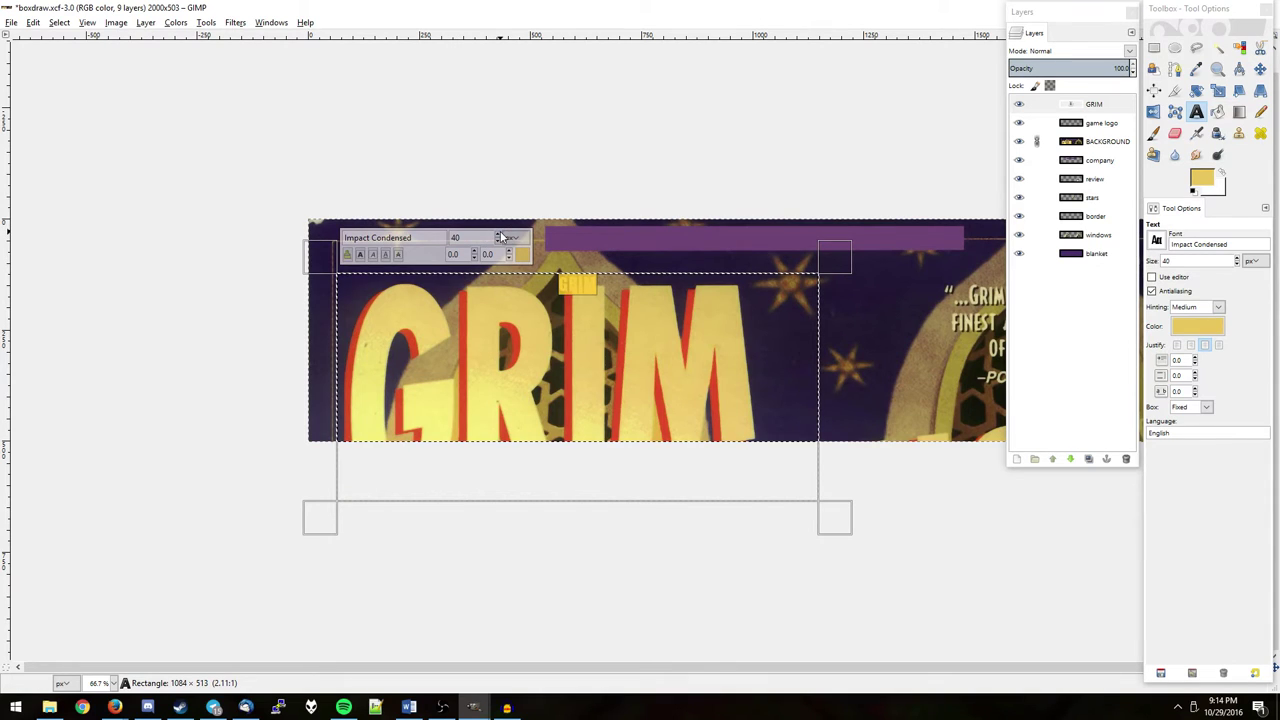
# Increase the GRIM title's font size to 520
pyautogui.scroll(5, 498, 237)
pyautogui.scroll(5, 498, 237)
pyautogui.scroll(5, 498, 237)
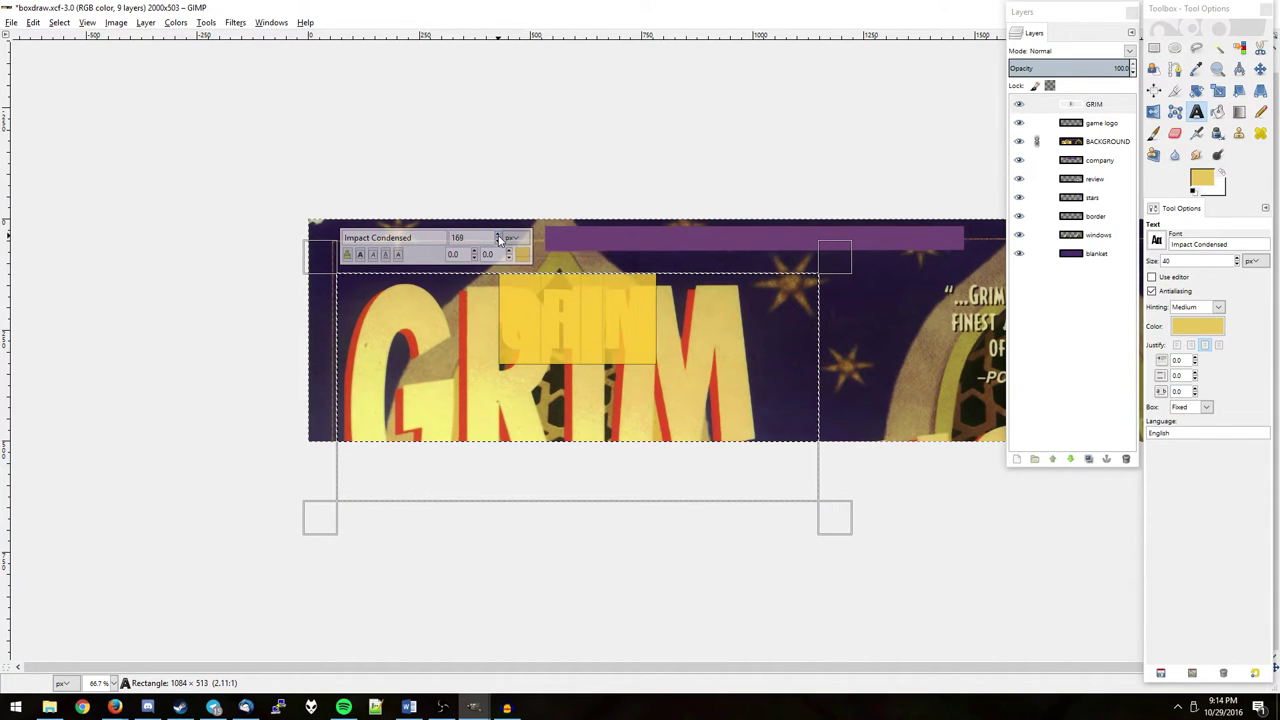
pyautogui.scroll(5, 498, 237)
pyautogui.scroll(5, 498, 237)
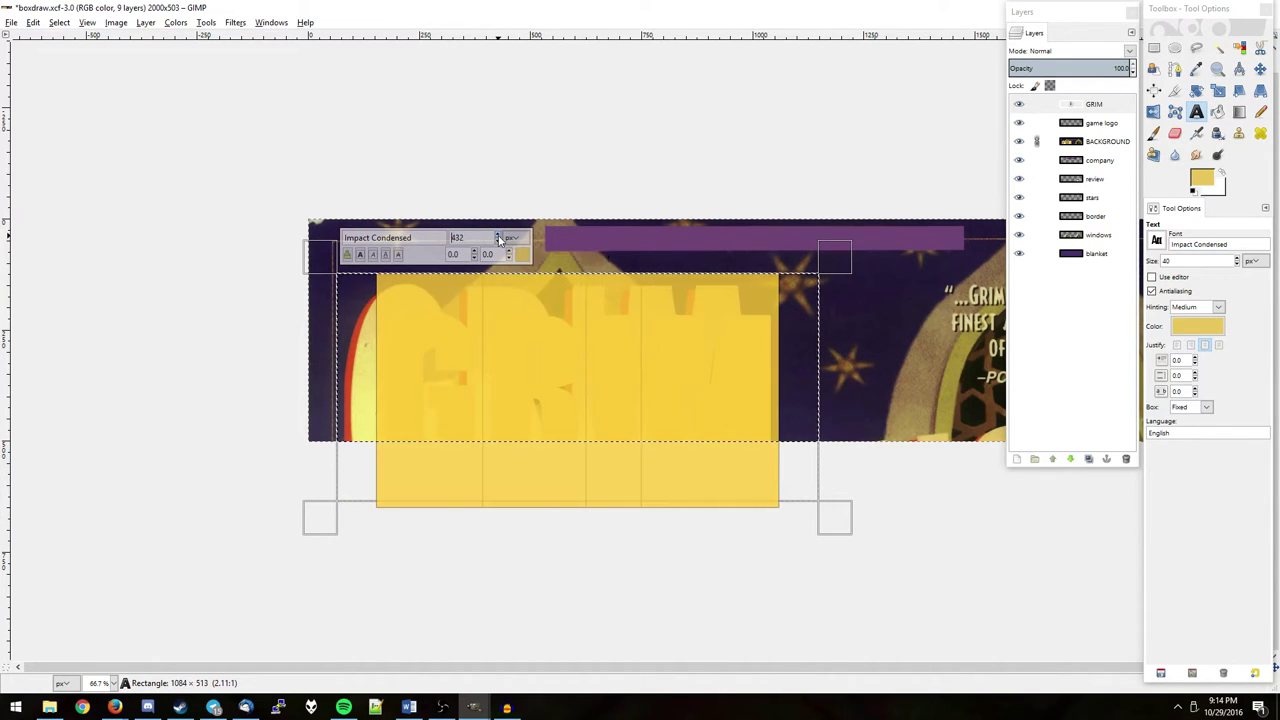
pyautogui.scroll(2, 498, 237)
pyautogui.scroll(3, 498, 237)
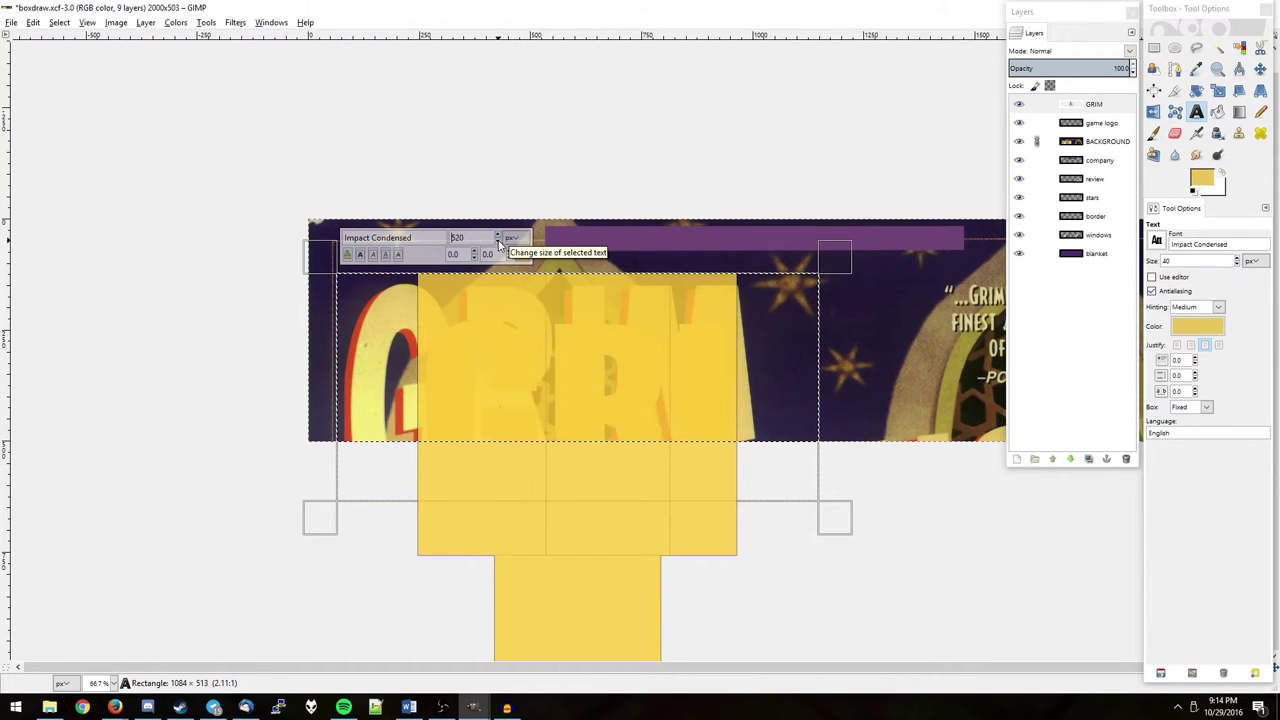
# Widen the GRIM text box and paint strokes along the pink box top and over the black gap
pyautogui.moveTo(826, 357); pyautogui.dragTo(837, 358)
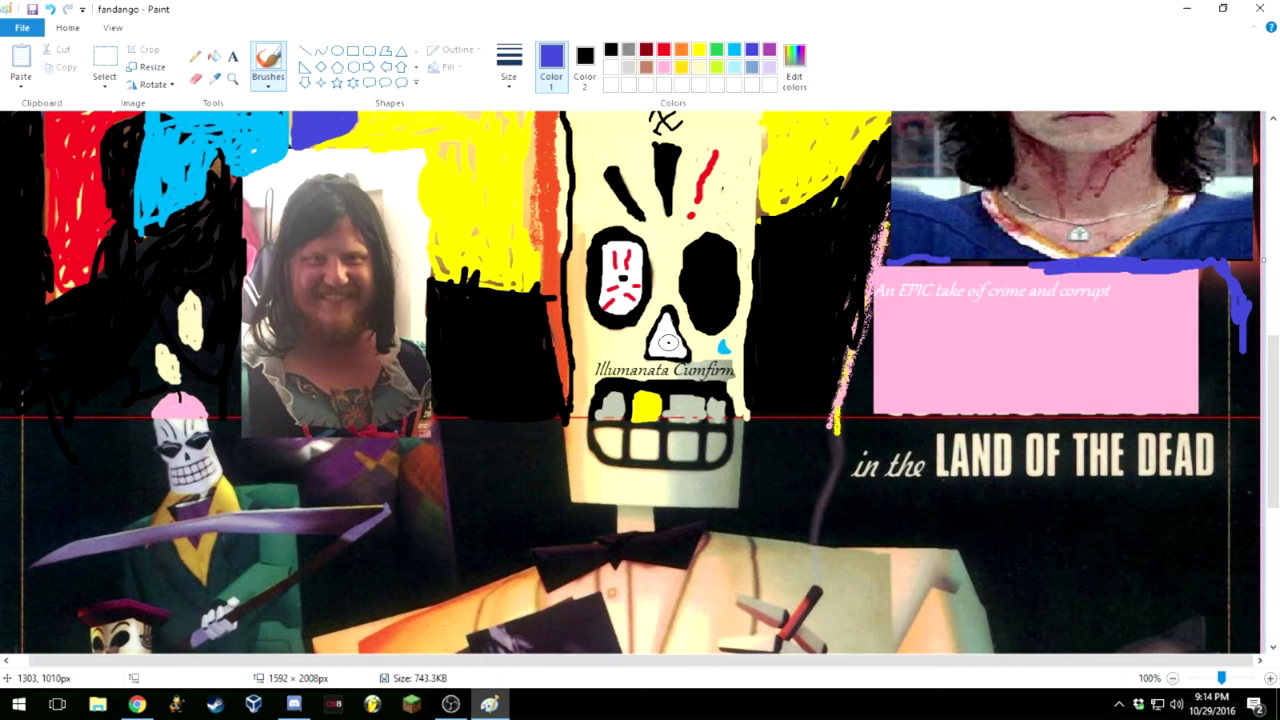
pyautogui.moveTo(1066, 272)
pyautogui.mouseDown()
pyautogui.moveTo(962, 262)
pyautogui.moveTo(882, 218)
pyautogui.mouseUp()
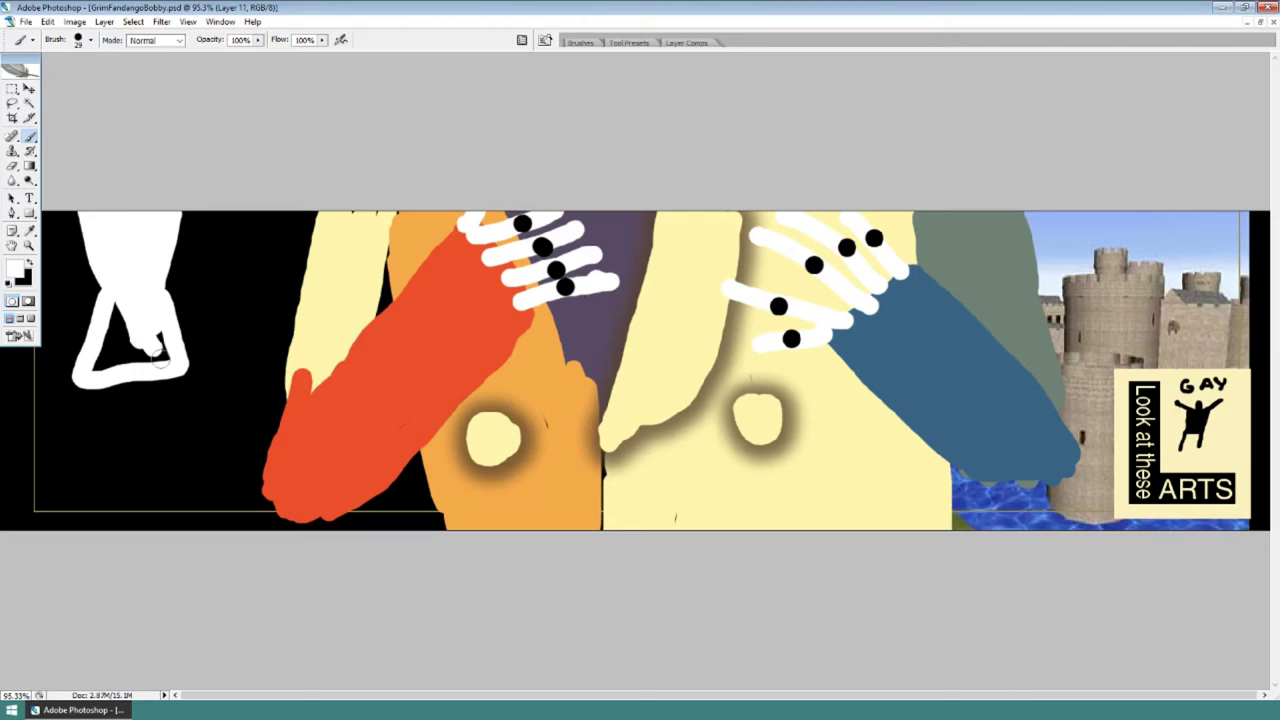
pyautogui.moveTo(120, 303); pyautogui.dragTo(100, 358)
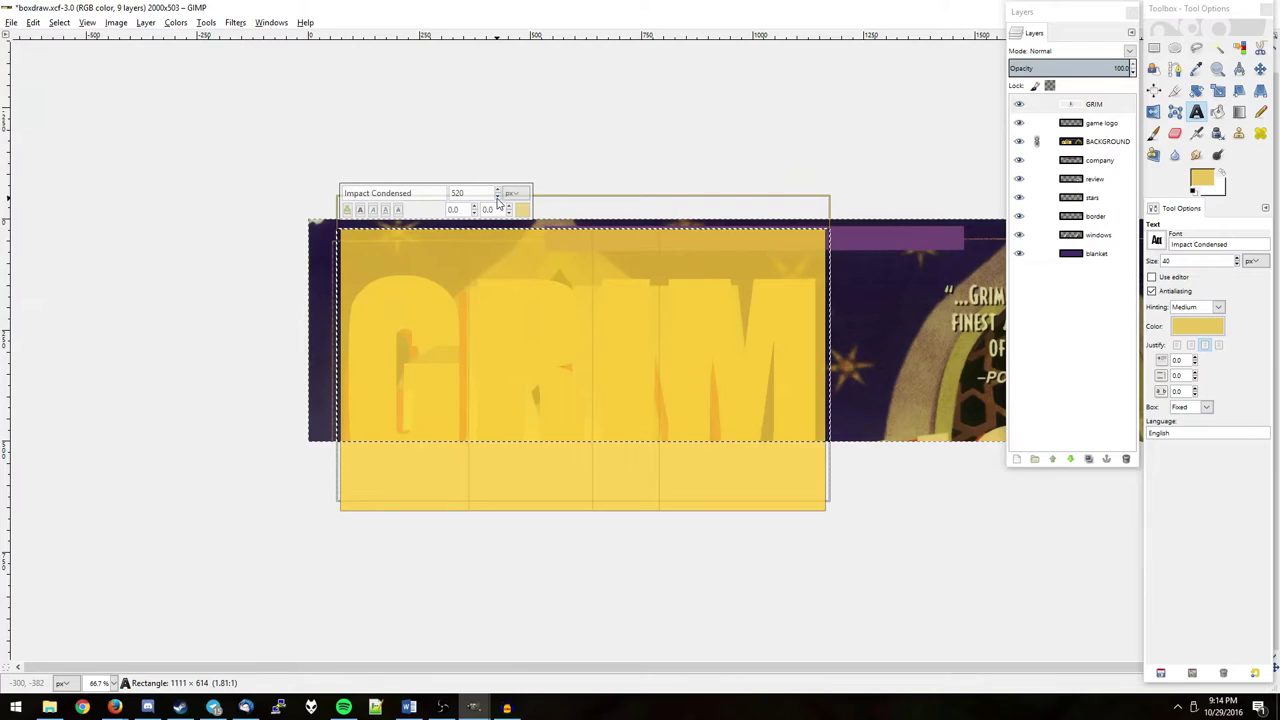
# Left-align the GRIM title, refit its text box, and duplicate the layer as GRIM #1
pyautogui.click(490, 330)
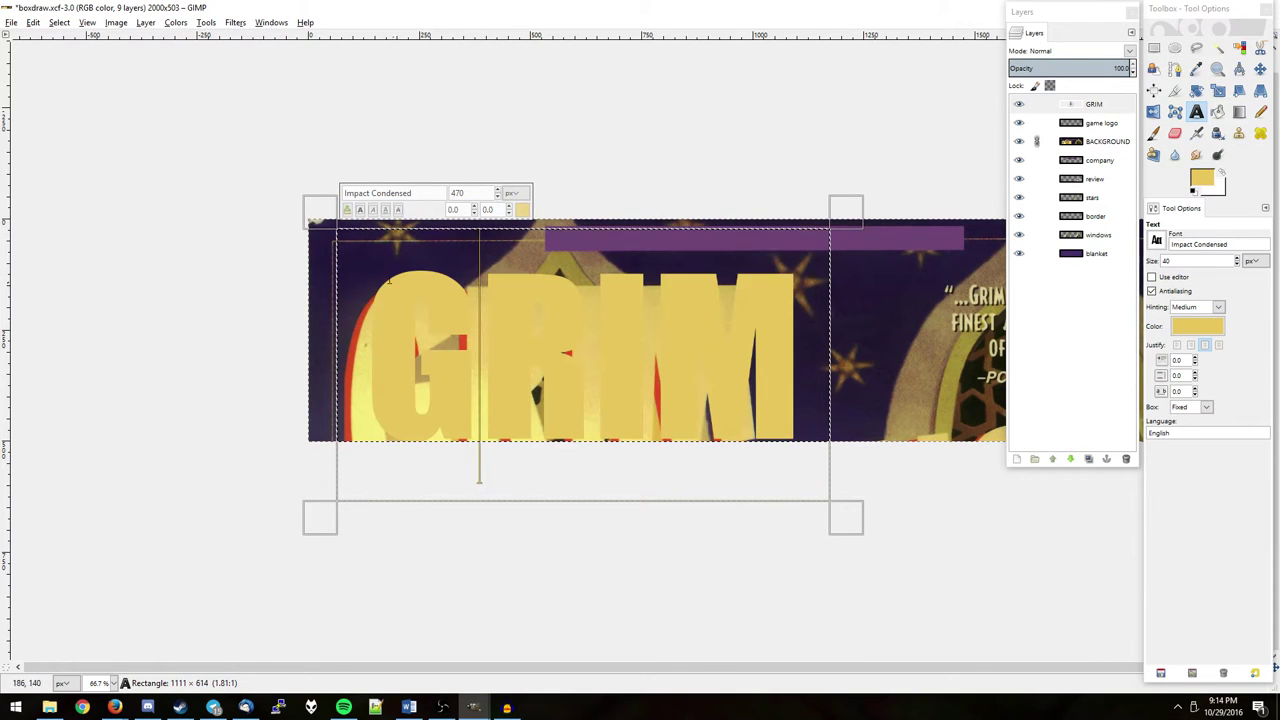
pyautogui.moveTo(320, 350); pyautogui.dragTo(340, 350)
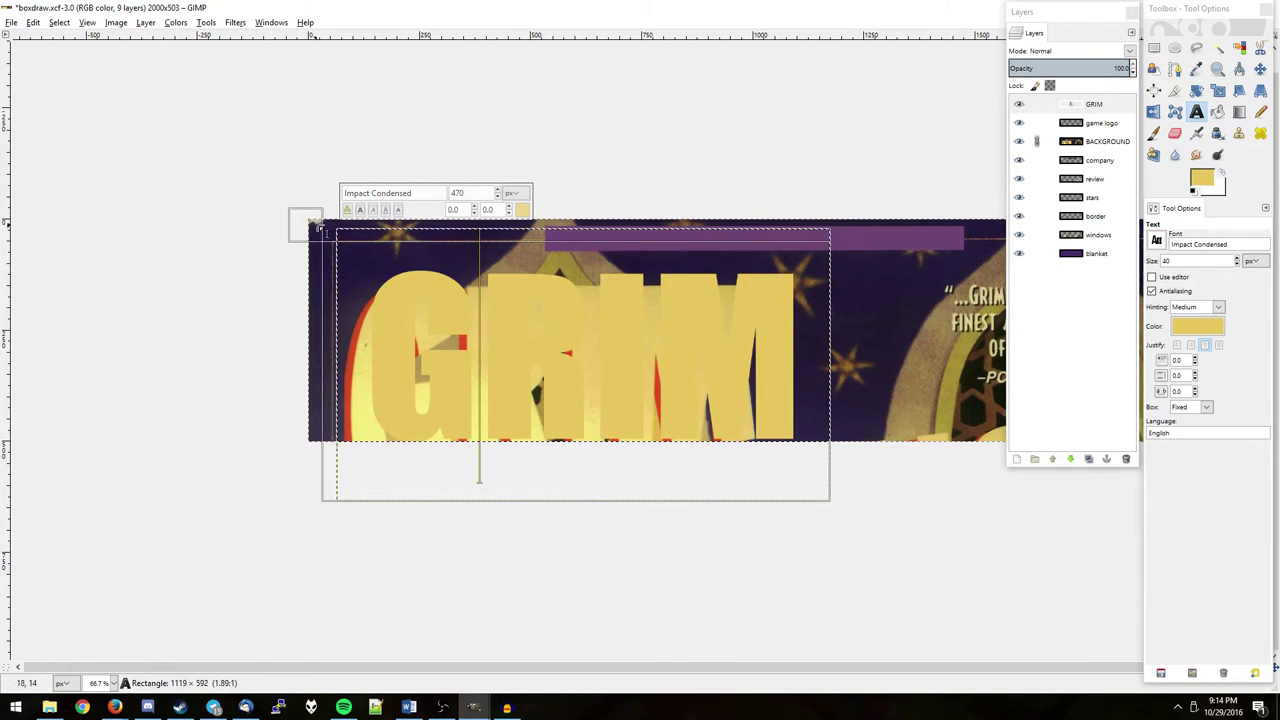
pyautogui.click(1176, 344)
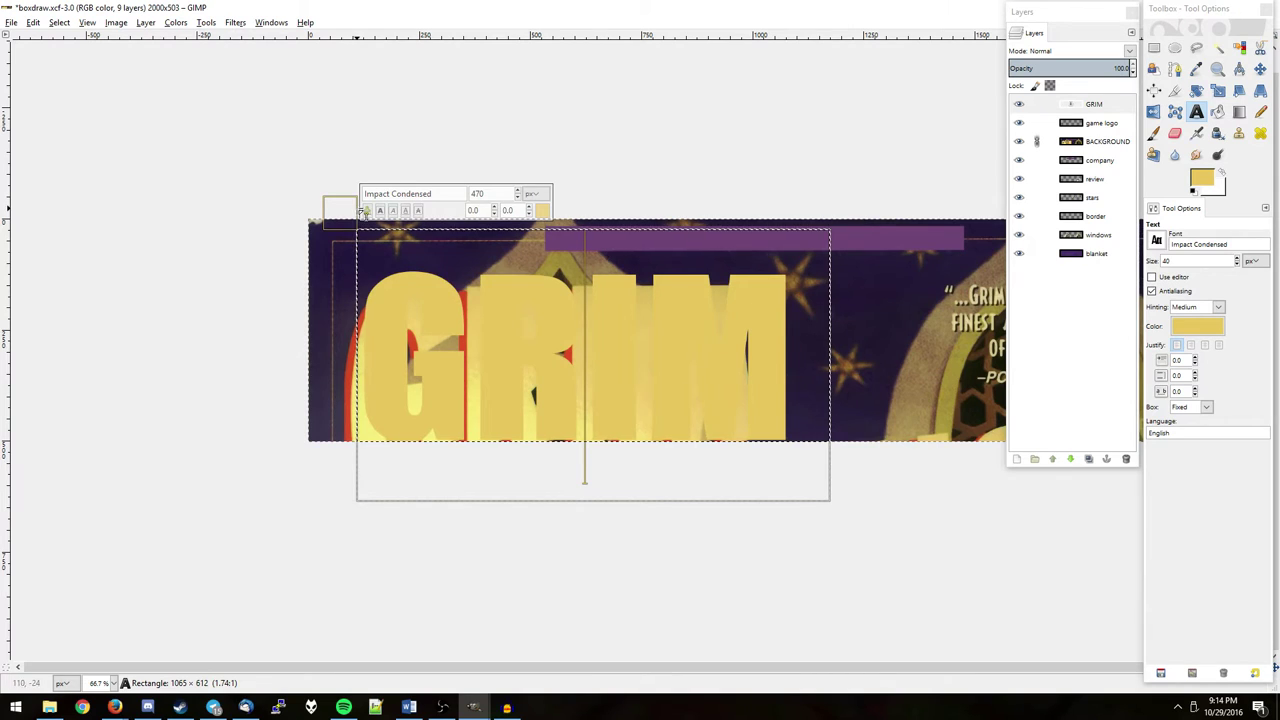
pyautogui.moveTo(338, 215)
pyautogui.mouseDown()
pyautogui.moveTo(328, 223)
pyautogui.moveTo(350, 238)
pyautogui.mouseUp()
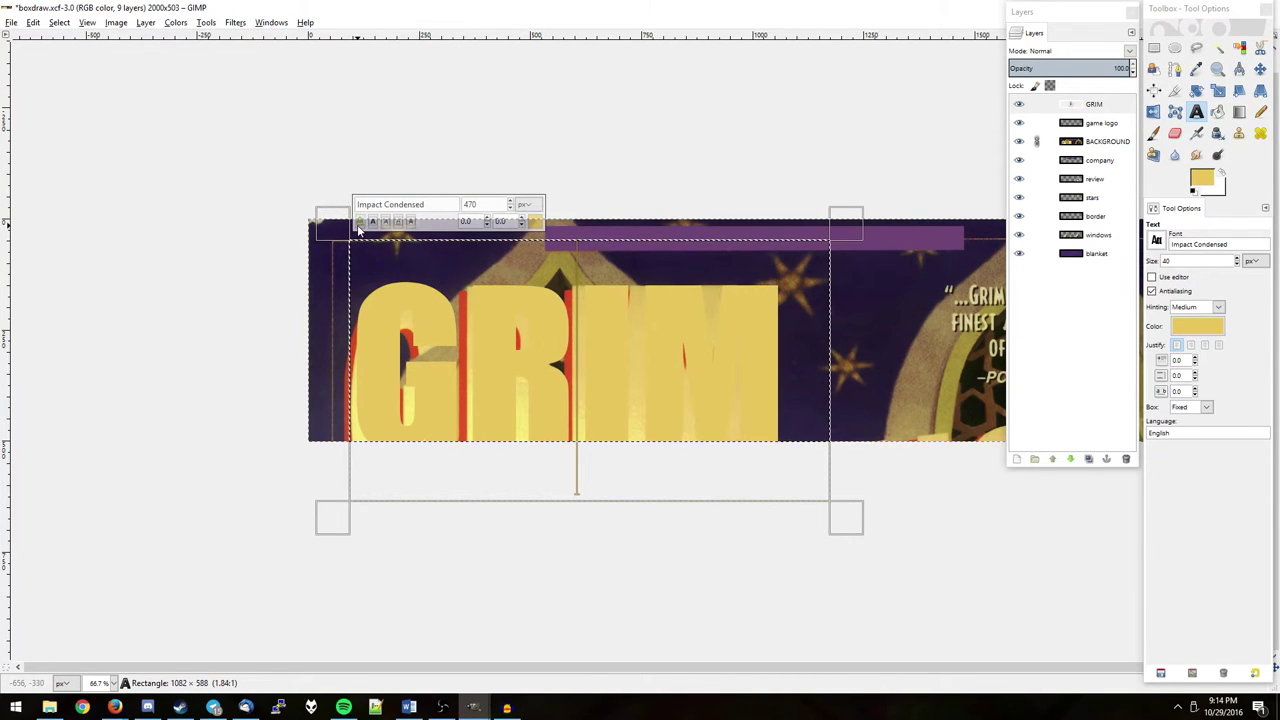
pyautogui.rightClick(1108, 107)
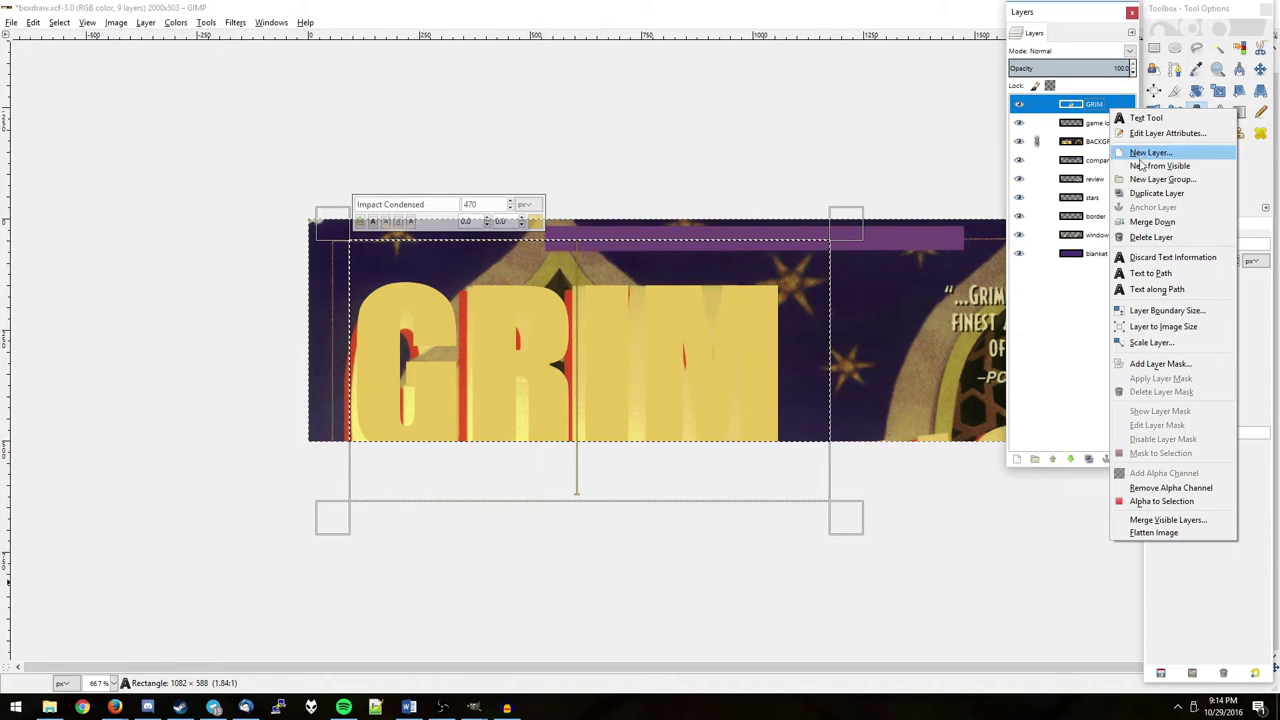
pyautogui.click(1156, 193)
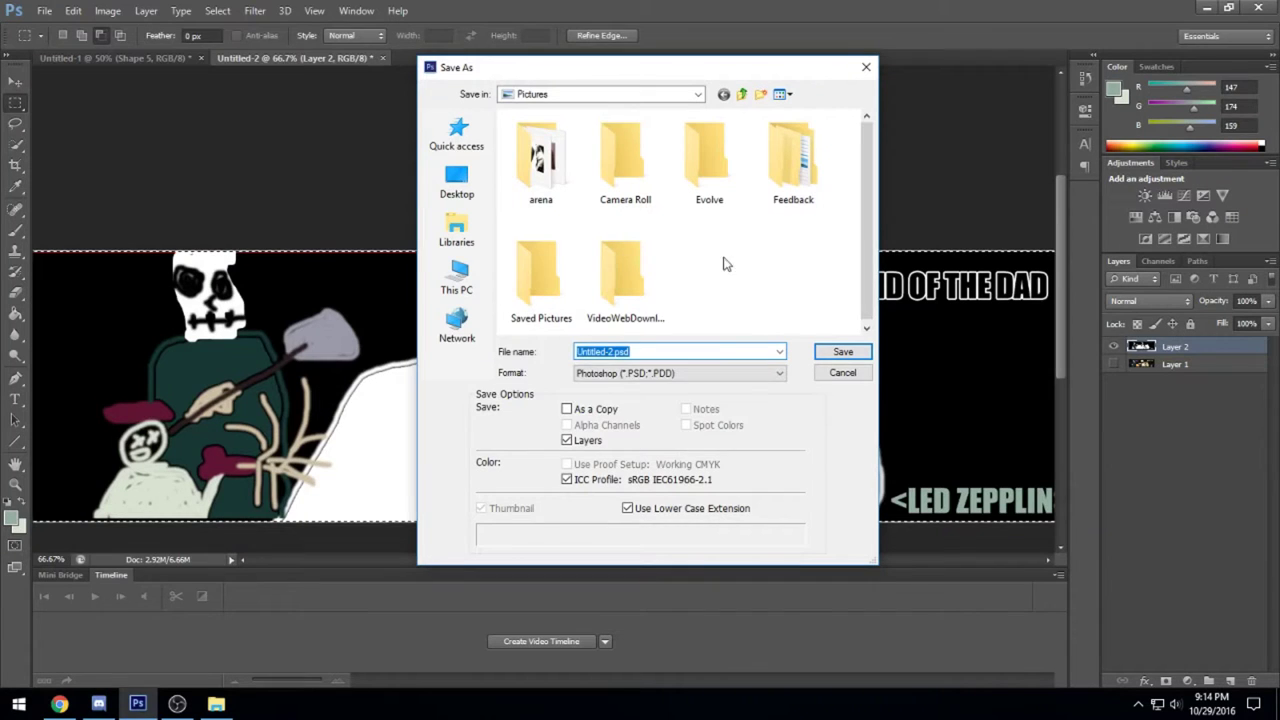
# Save the strip as PNG over the existing grimly4.png and extend the blue stroke up the right edge
pyautogui.click(678, 373)
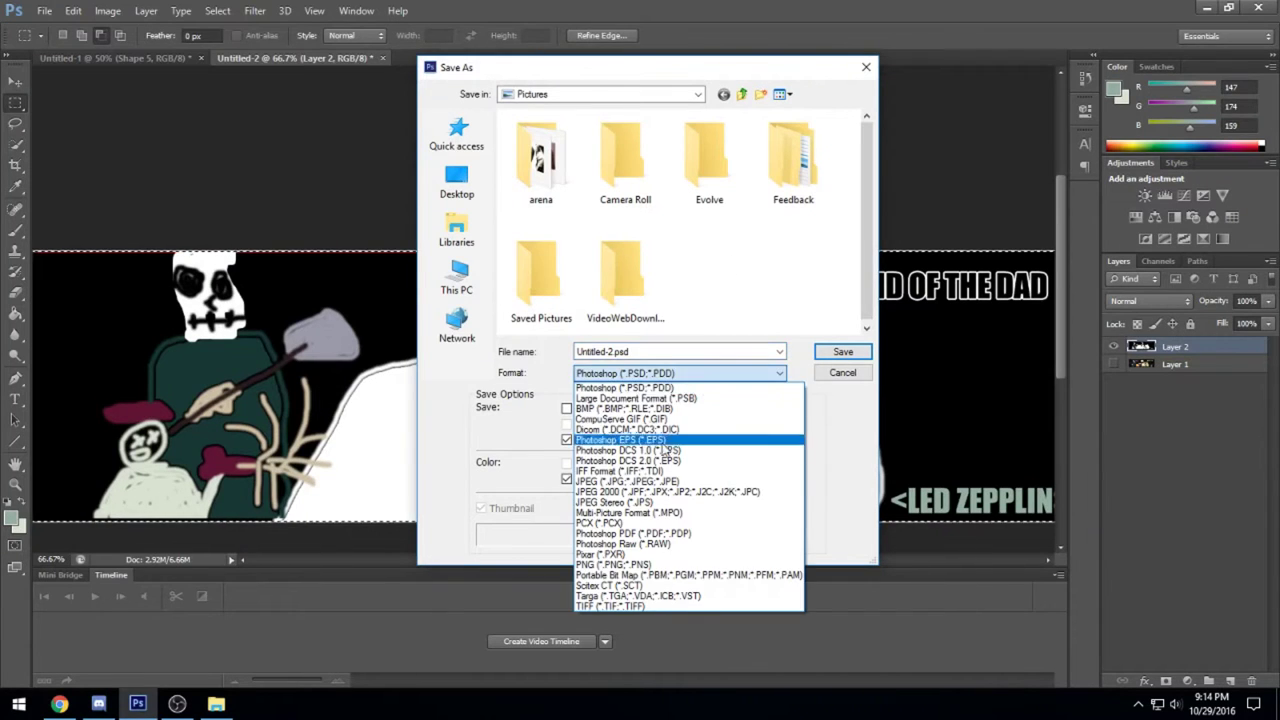
pyautogui.click(636, 565)
pyautogui.click(793, 275)
pyautogui.click(843, 352)
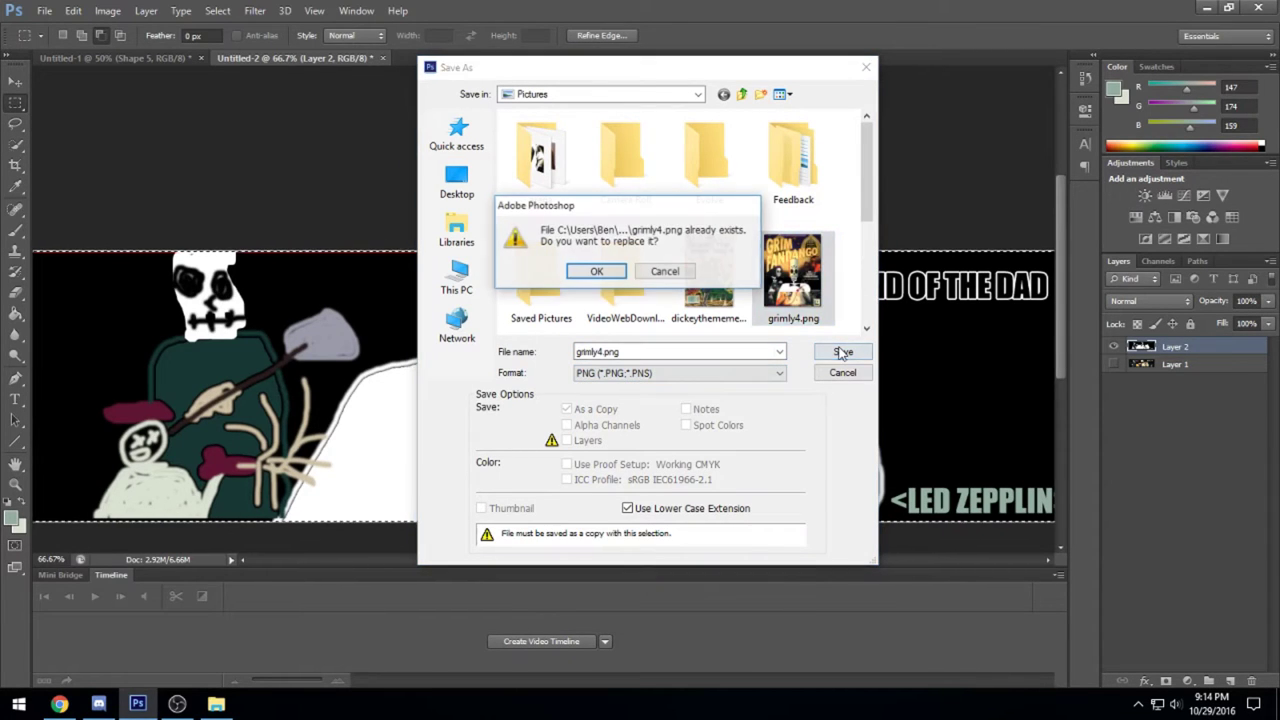
pyautogui.click(596, 271)
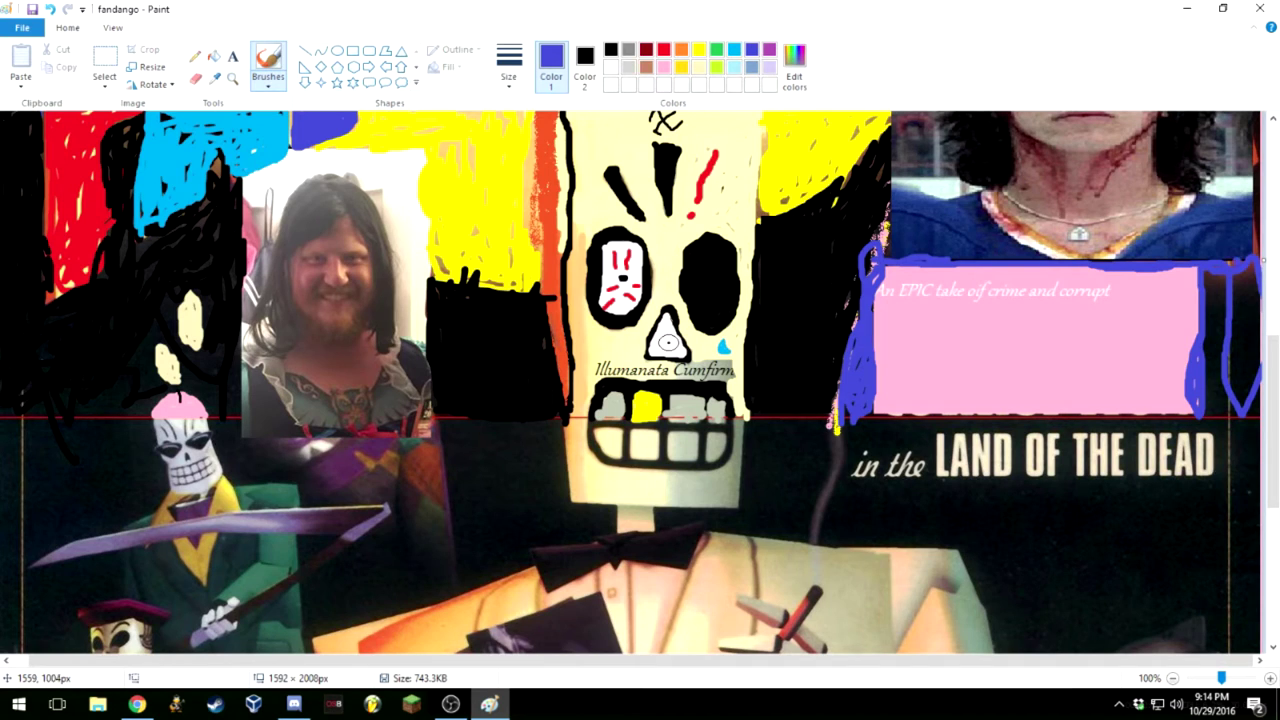
pyautogui.moveTo(1253, 212)
pyautogui.mouseDown()
pyautogui.moveTo(1258, 166)
pyautogui.moveTo(1259, 205)
pyautogui.mouseUp()
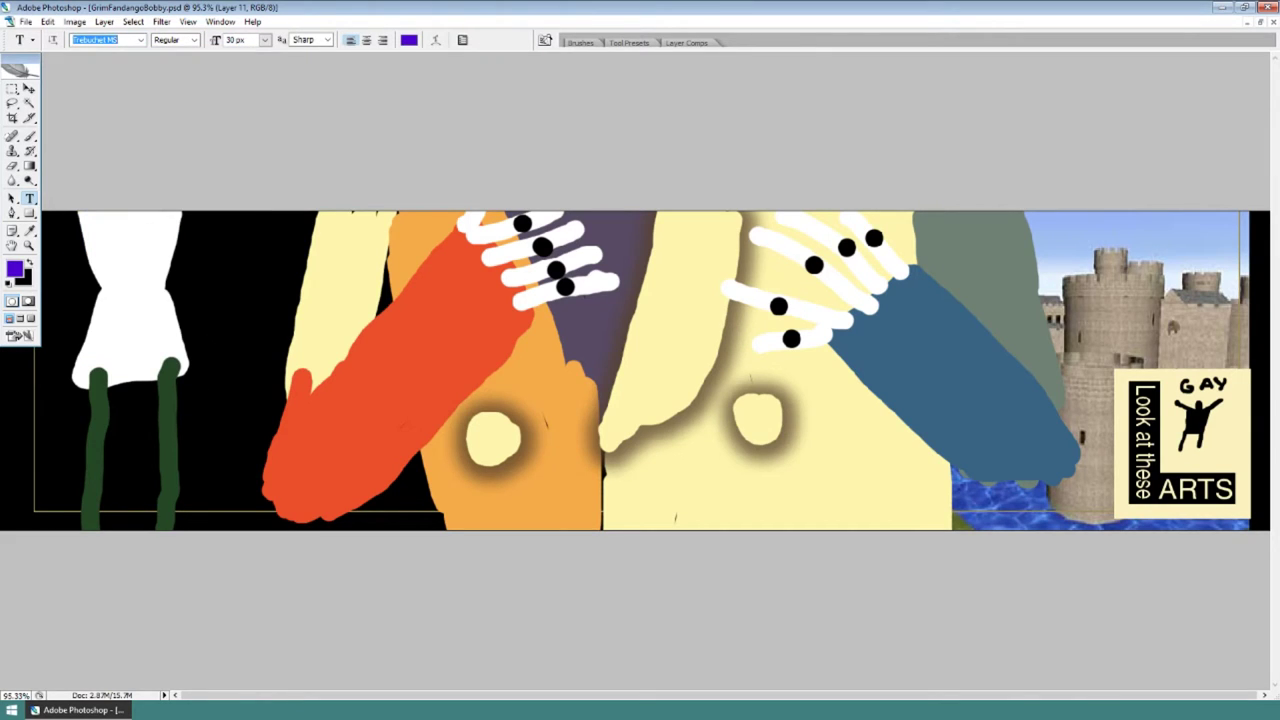
# Start a purple Trebuchet MS 30 px caption near the strip's bottom-left
pyautogui.click(126, 508)
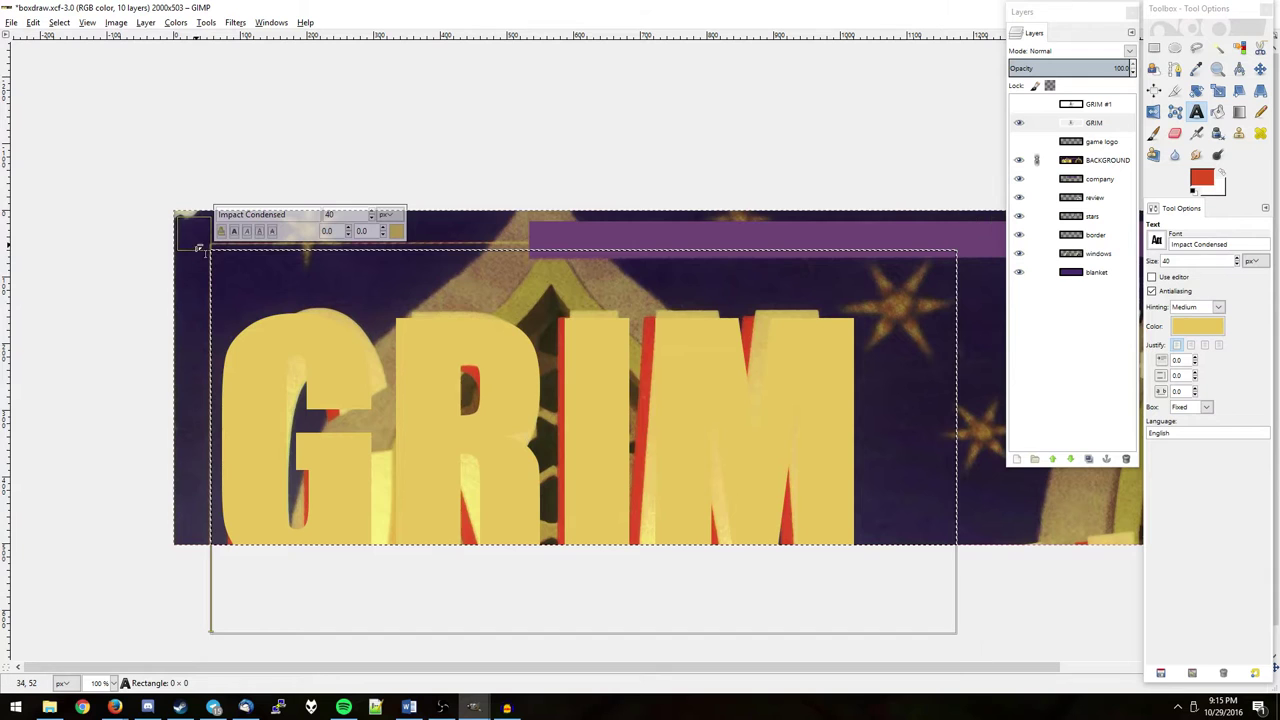
# Enlarge the GRIM text box, hide GRIM, show GRIM #1, and open its text colour chooser
pyautogui.moveTo(212, 262)
pyautogui.mouseDown()
pyautogui.moveTo(203, 238)
pyautogui.moveTo(185, 238)
pyautogui.mouseUp()
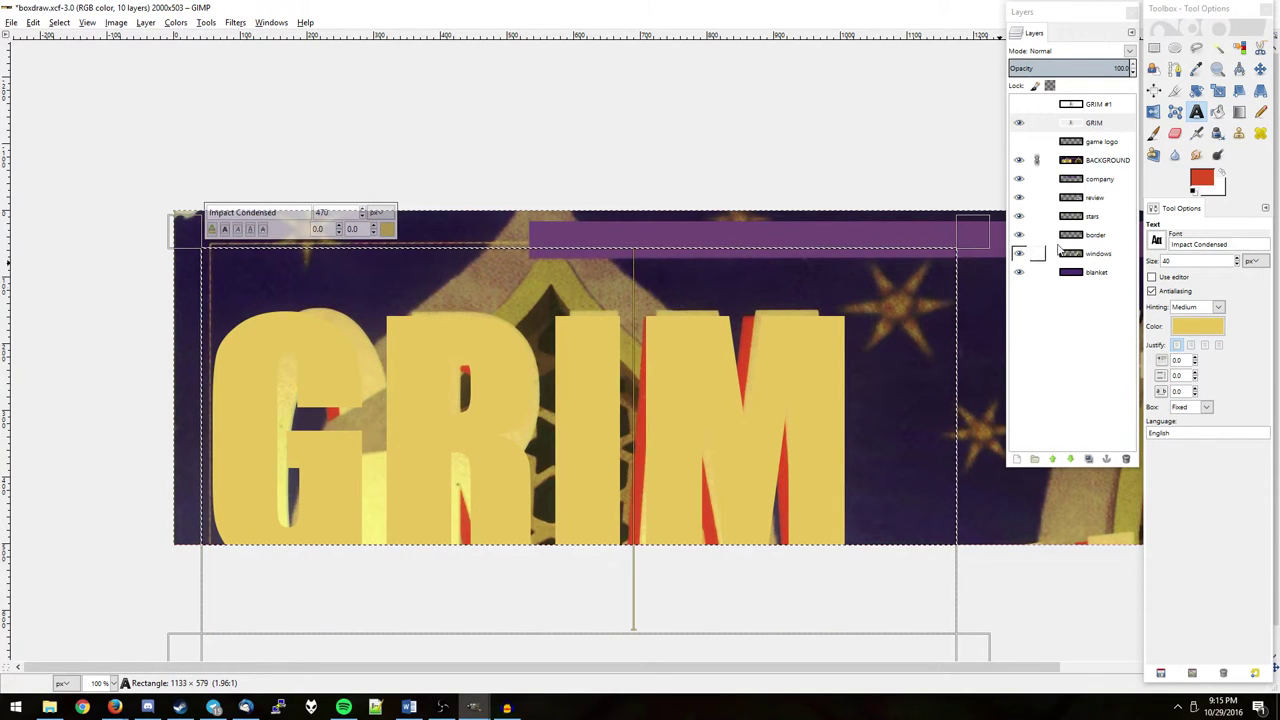
pyautogui.click(1090, 104)
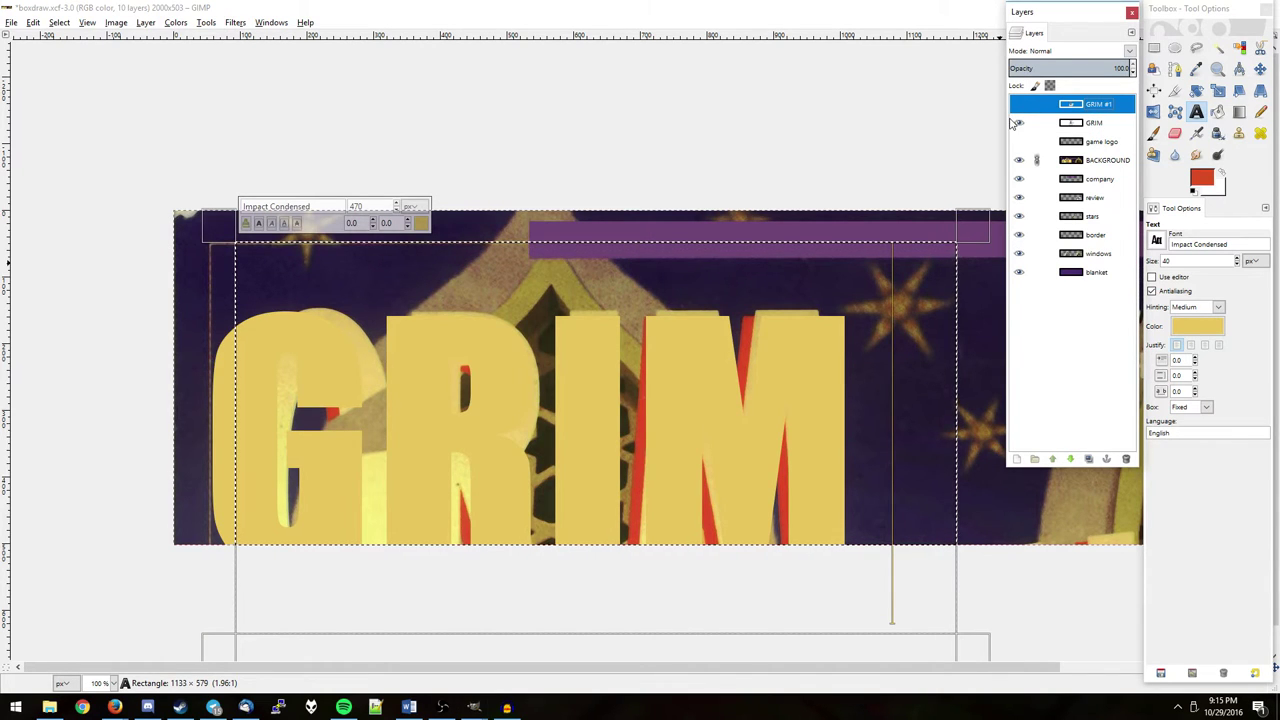
pyautogui.click(1019, 122)
pyautogui.click(1019, 104)
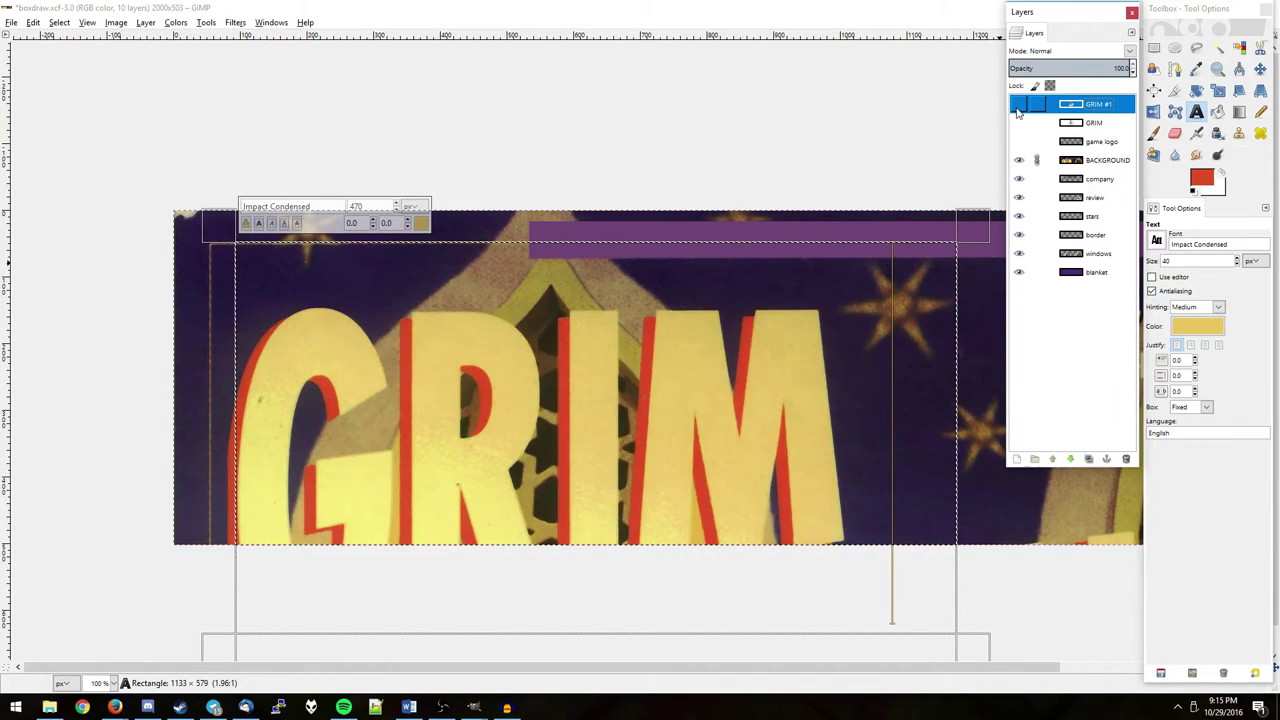
pyautogui.click(1198, 326)
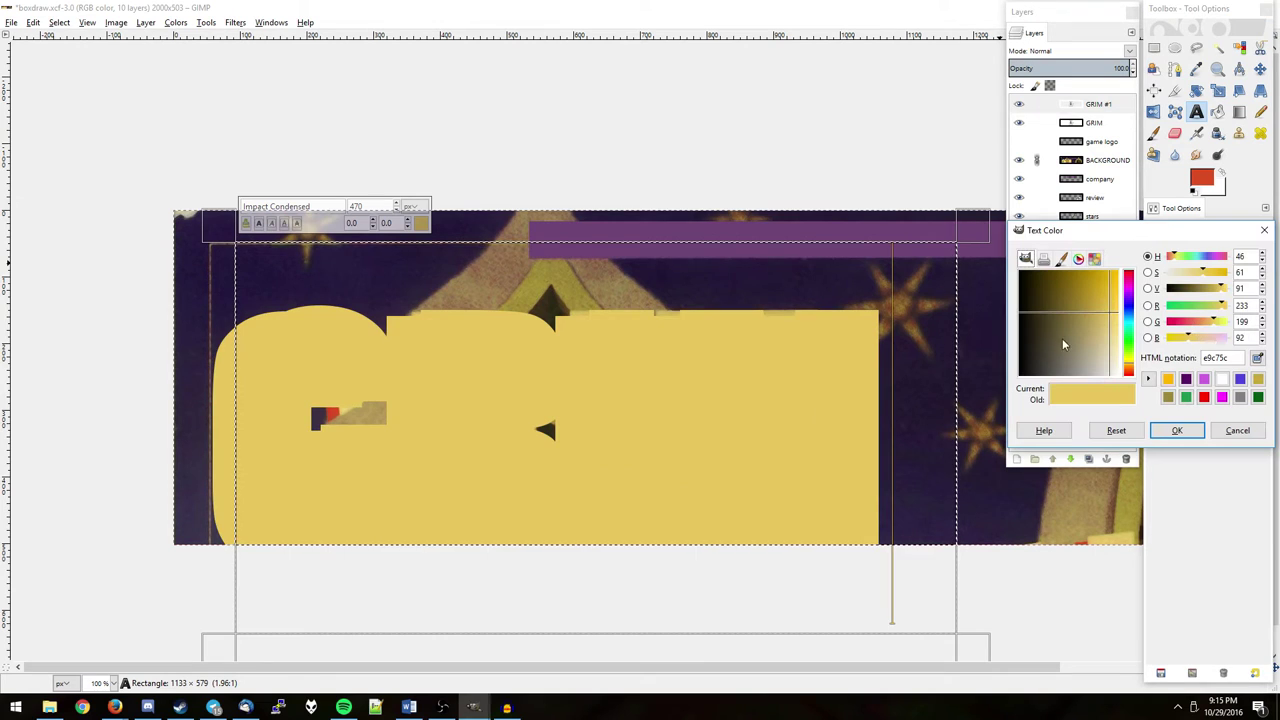
pyautogui.click(1215, 182)
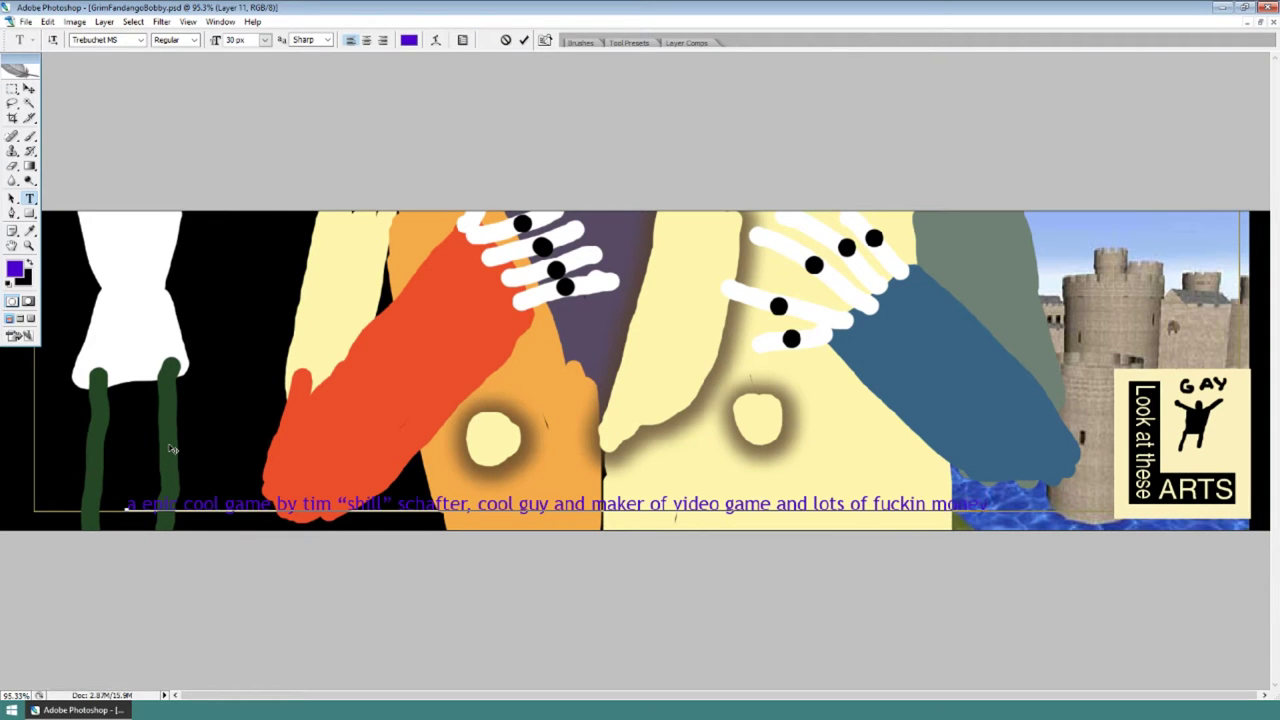
# Commit the caption and stretch it across the strip's bottom with Free Transform
pyautogui.click(523, 40)
pyautogui.hotkey('ctrl', 't')
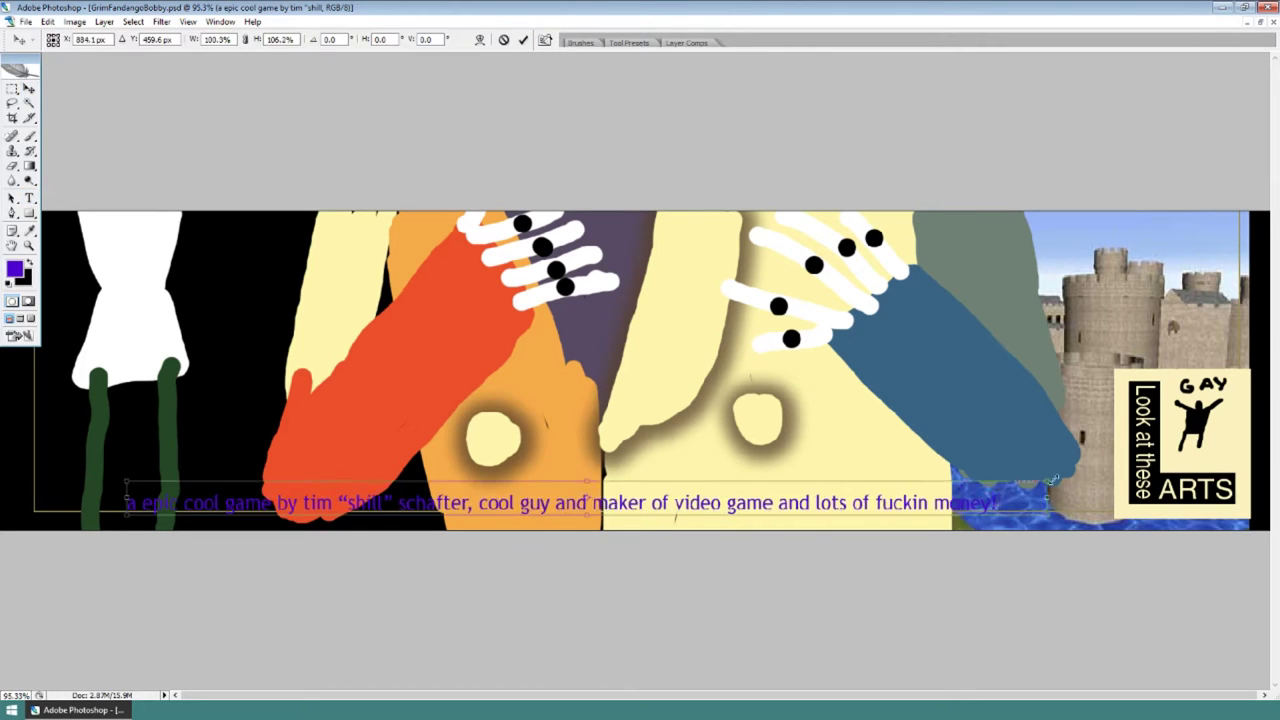
pyautogui.moveTo(990, 492); pyautogui.dragTo(1101, 483)
pyautogui.click(523, 41)
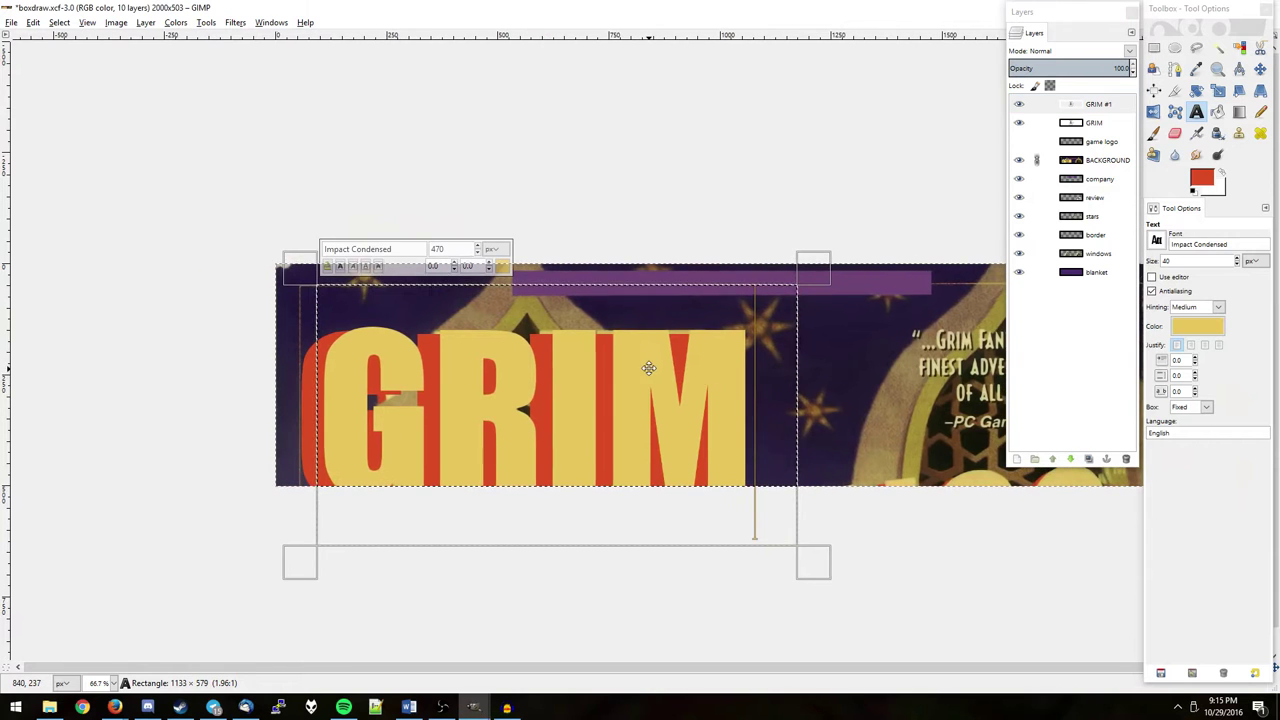
# Move the GRIM layer down the stack and view the original Grim Fandango cover in Chrome
pyautogui.moveTo(1105, 120)
pyautogui.mouseDown()
pyautogui.moveTo(1025, 151)
pyautogui.moveTo(1022, 168)
pyautogui.mouseUp()
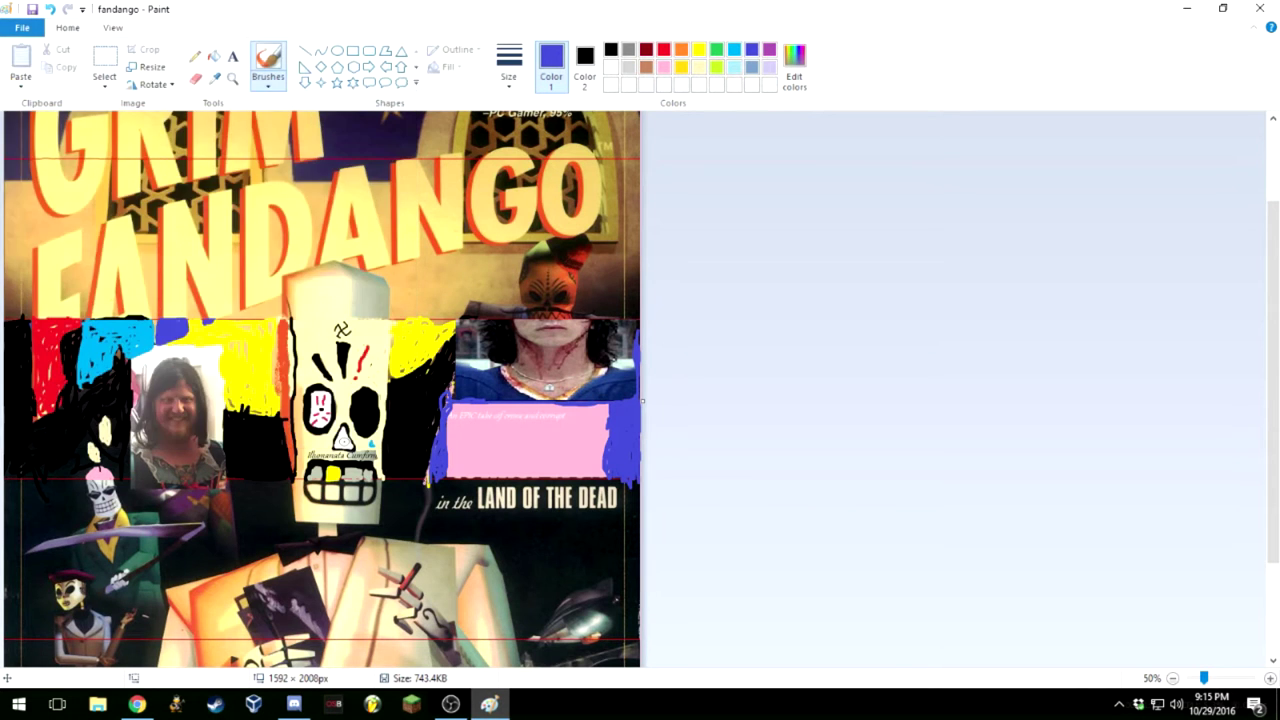
pyautogui.click(137, 704)
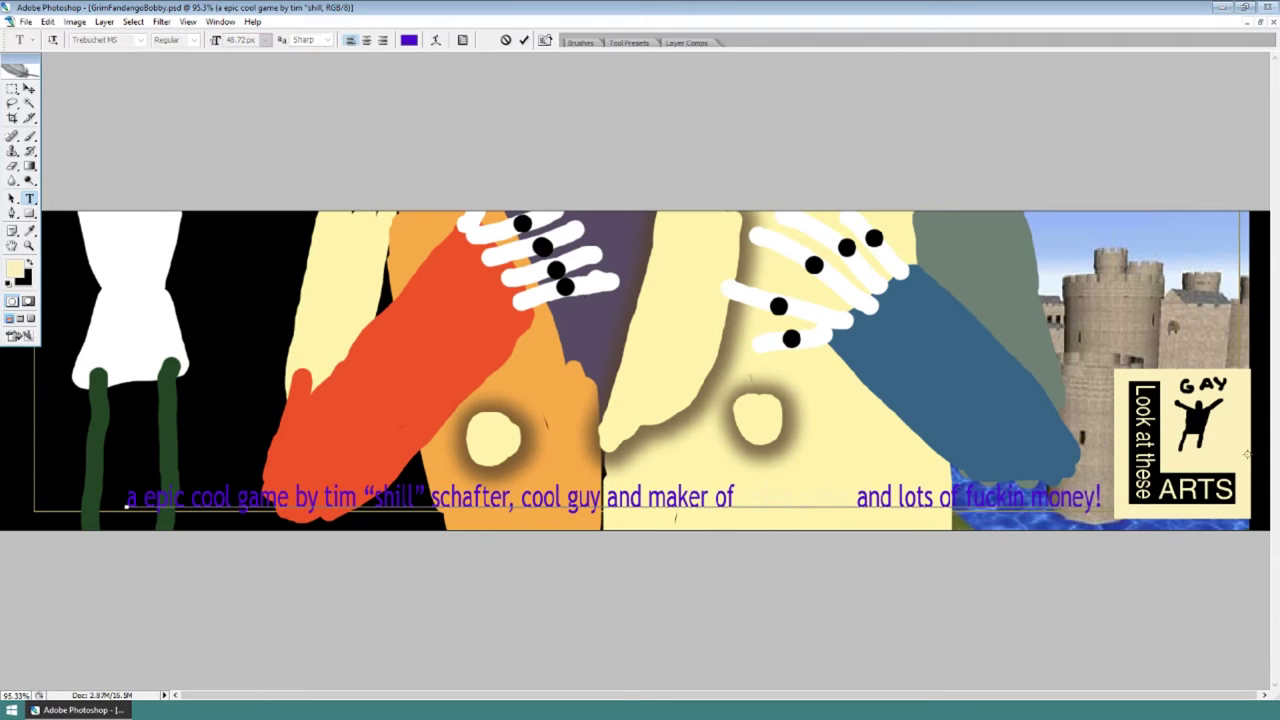
# Select the closing words of the Tim Schafer caption
pyautogui.hotkey('ctrl', 'shift', 'Left')
pyautogui.hotkey('ctrl', 'shift', 'Left')
pyautogui.hotkey('ctrl', 'shift', 'Left')
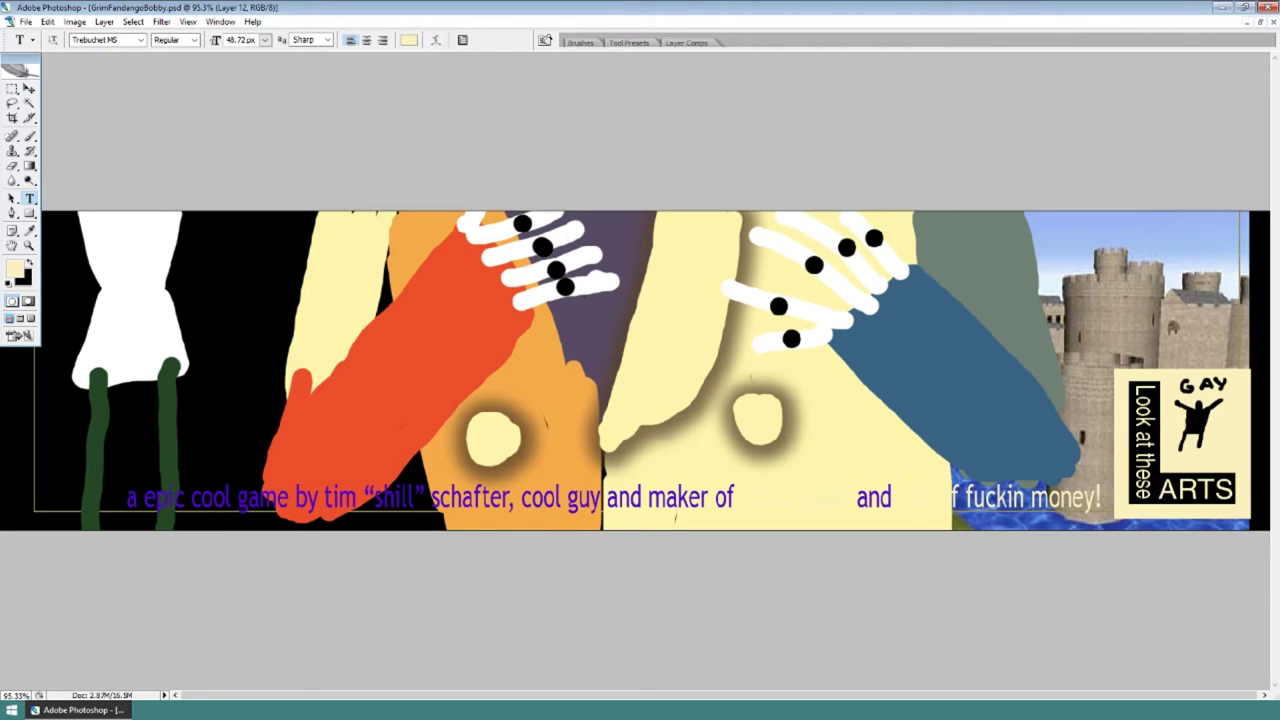
# Drag a default black gradient up from the bottom edge, then flatten all layers
pyautogui.click(29, 166)
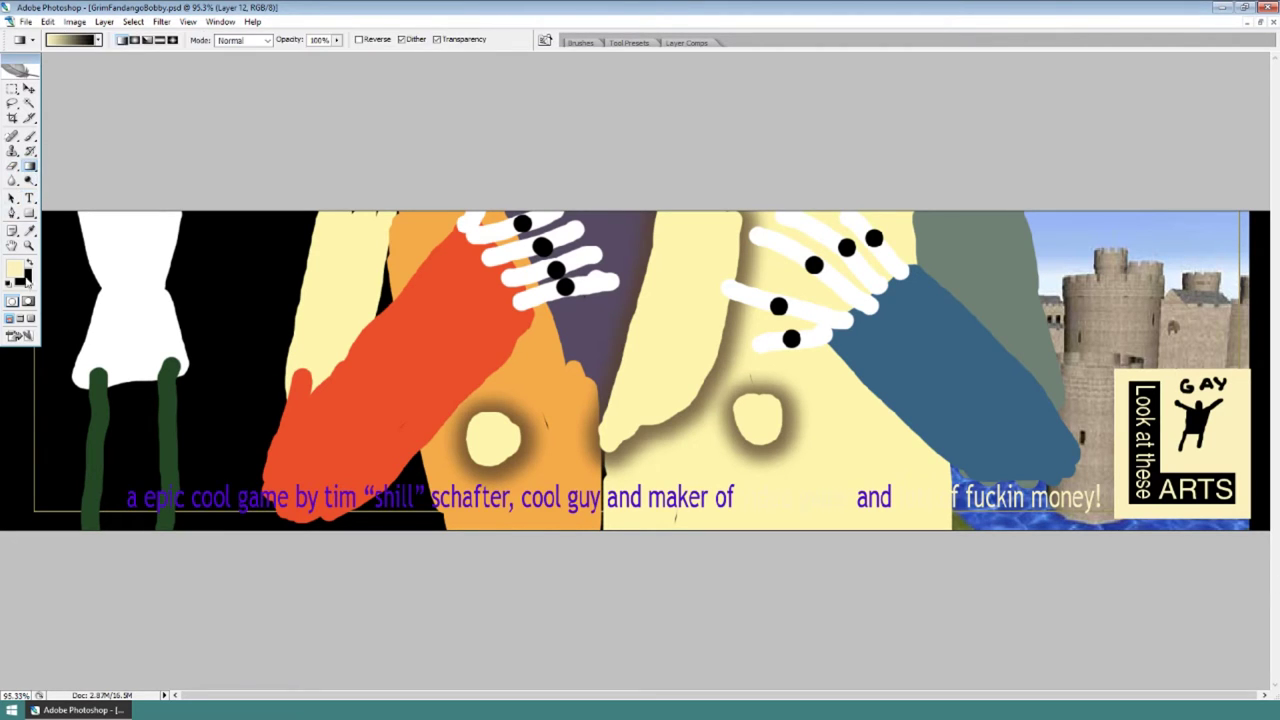
pyautogui.press('i')
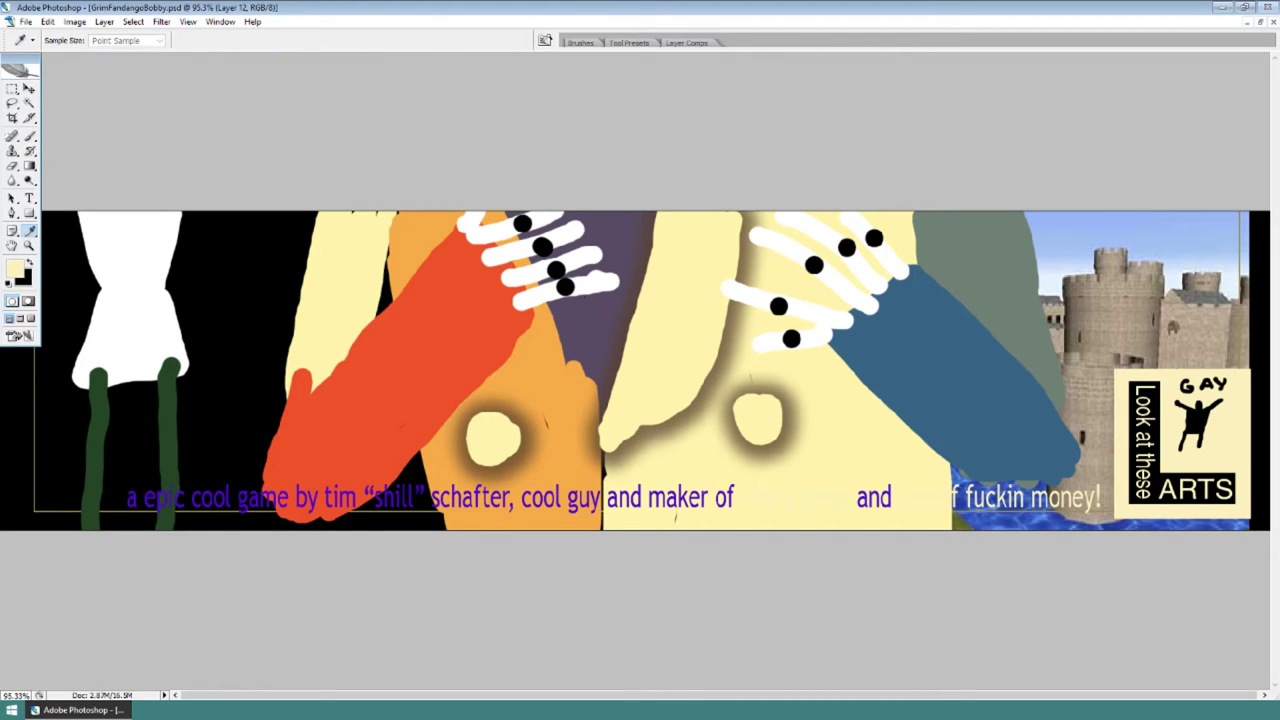
pyautogui.press('g')
pyautogui.click(11, 288)
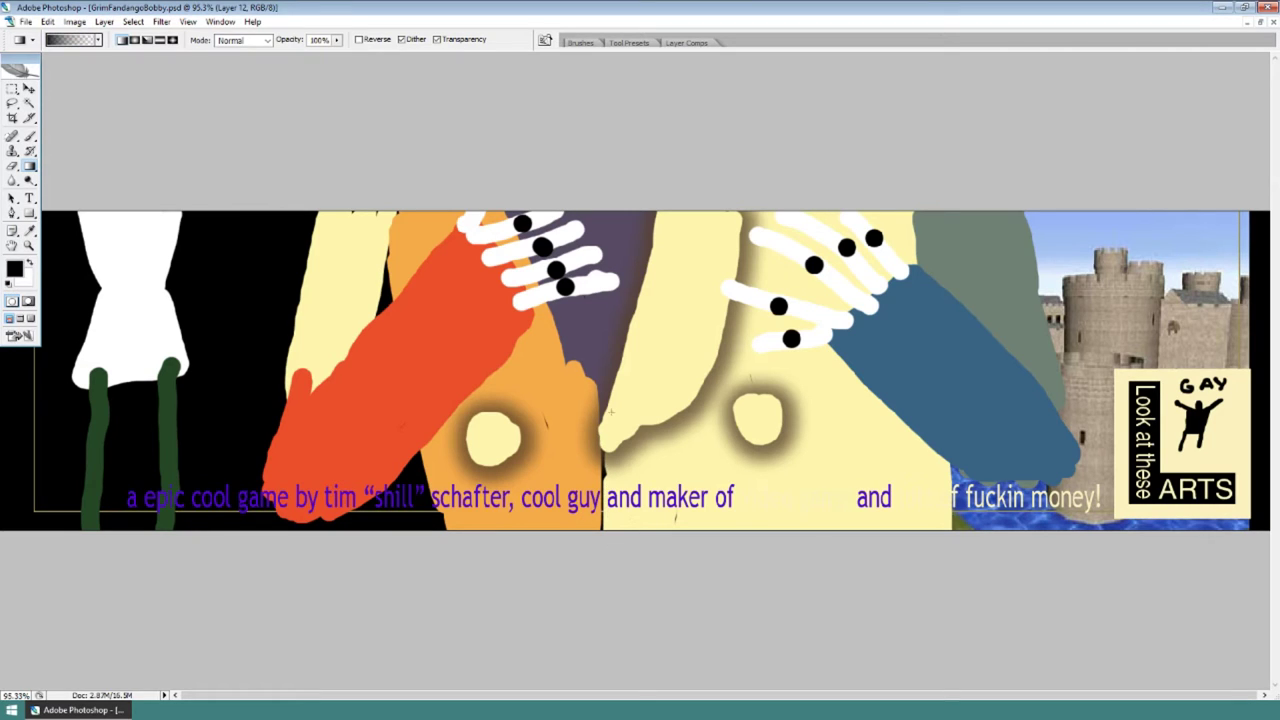
pyautogui.moveTo(612, 490); pyautogui.dragTo(611, 411)
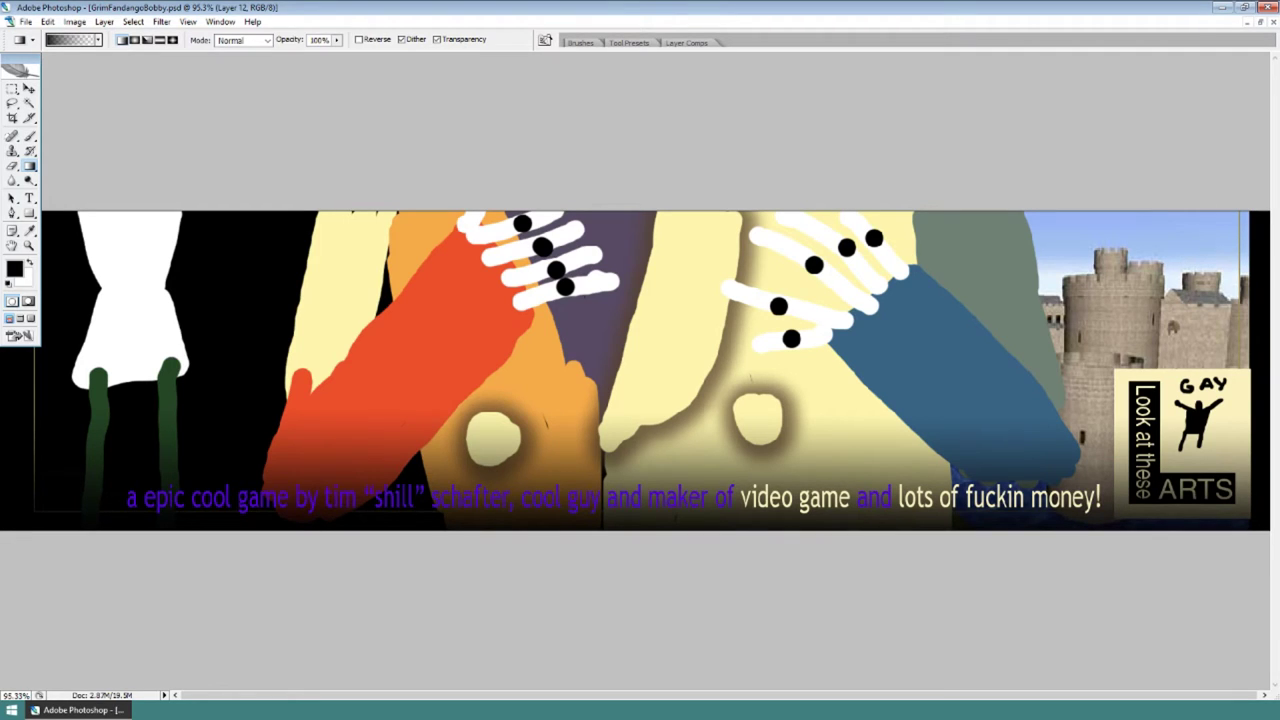
pyautogui.hotkey('ctrl', 'e')
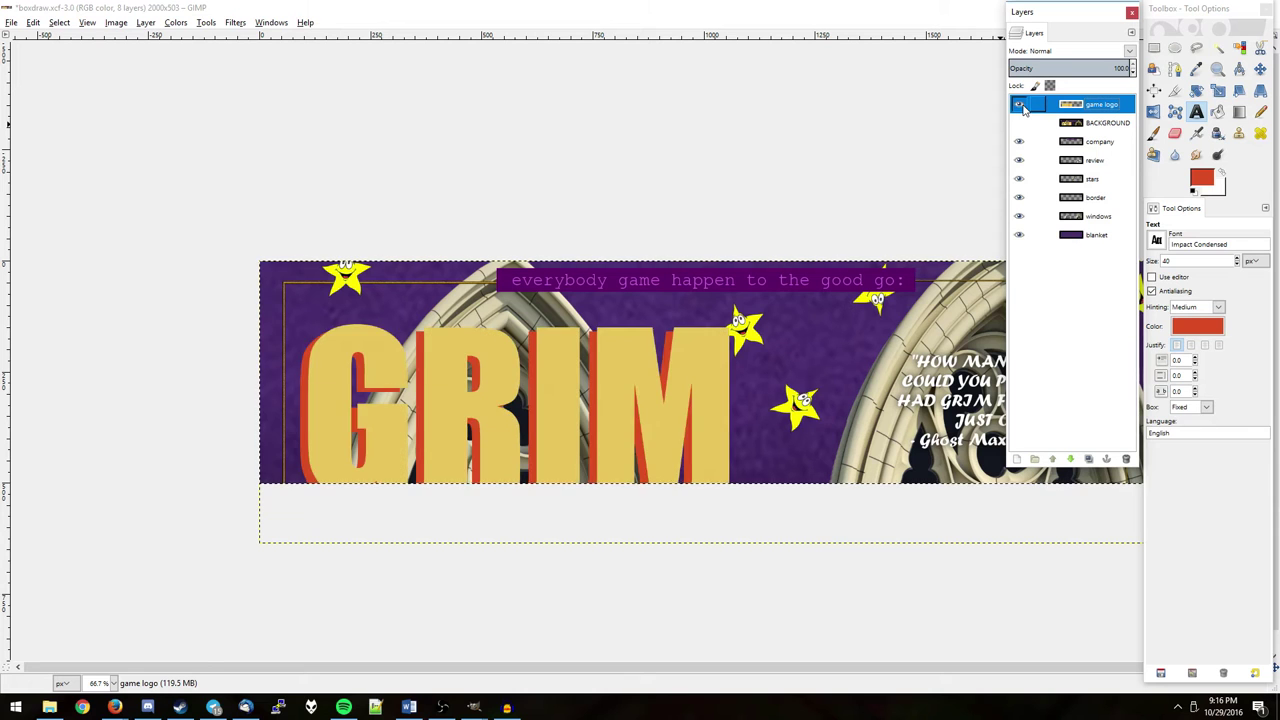
# Try an Emboss filter on the GRIM logo letters, then undo it
pyautogui.click(232, 22)
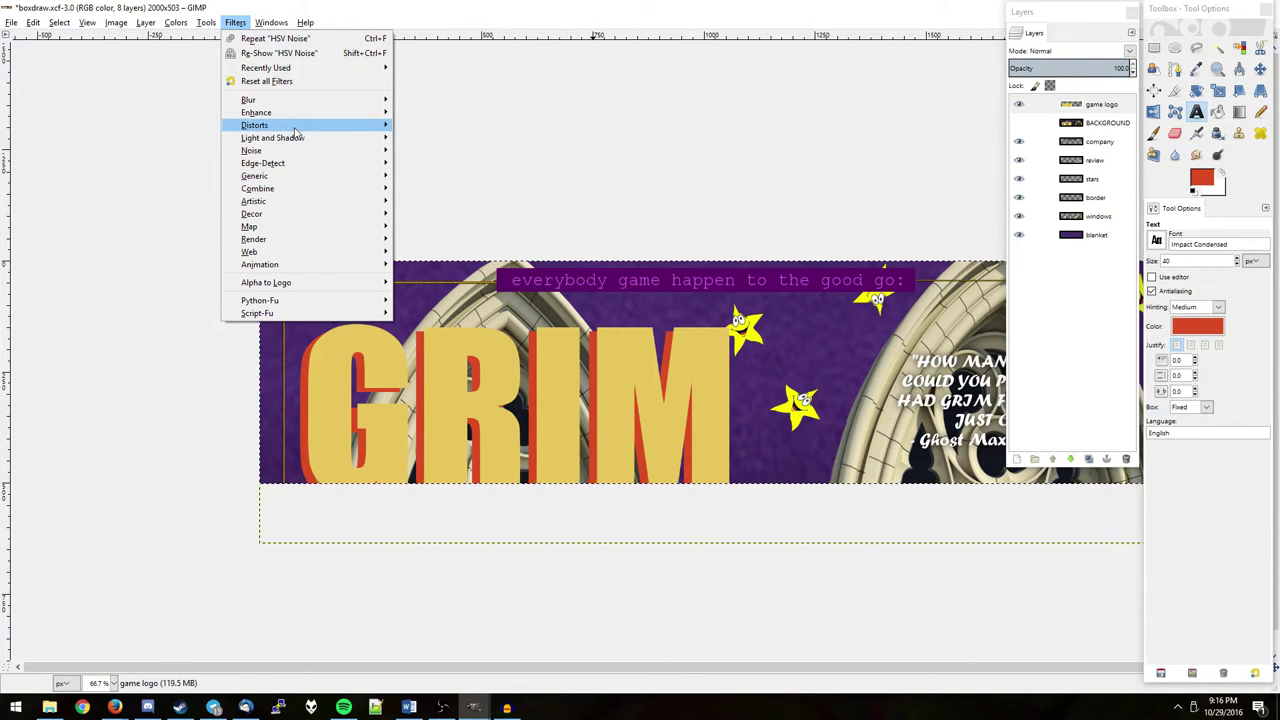
pyautogui.moveTo(255, 125)
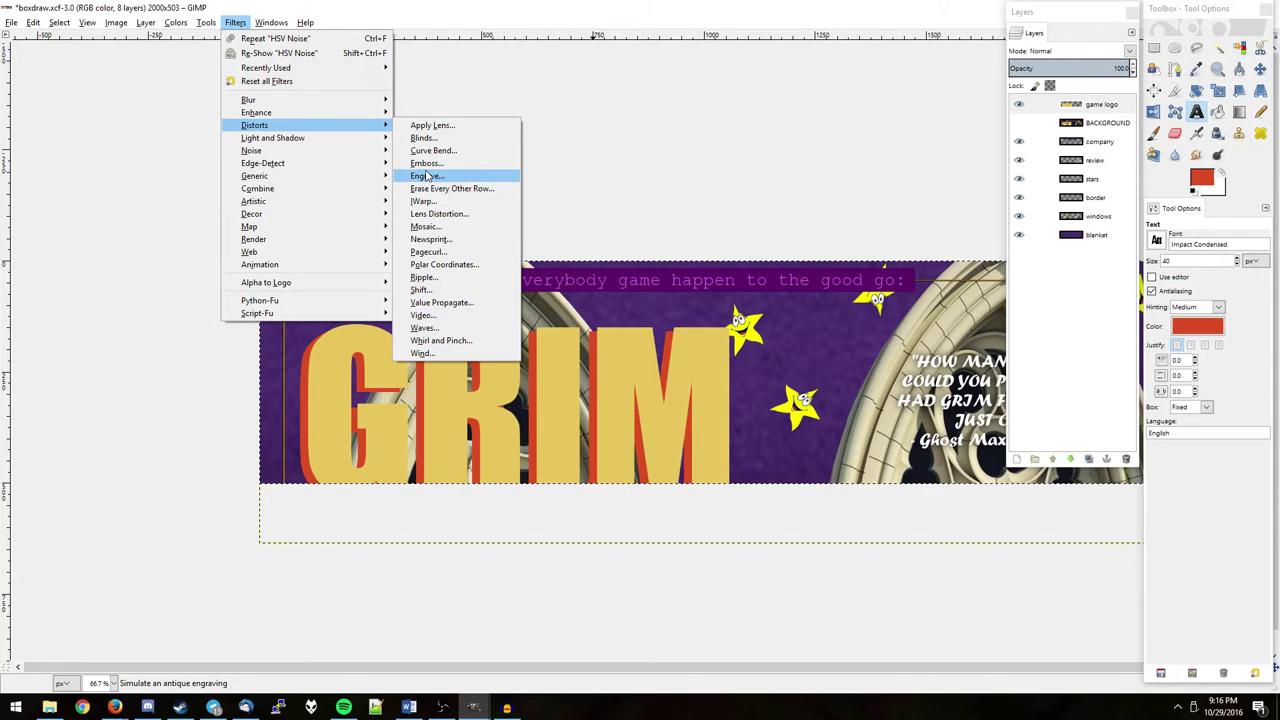
pyautogui.click(426, 163)
pyautogui.click(645, 531)
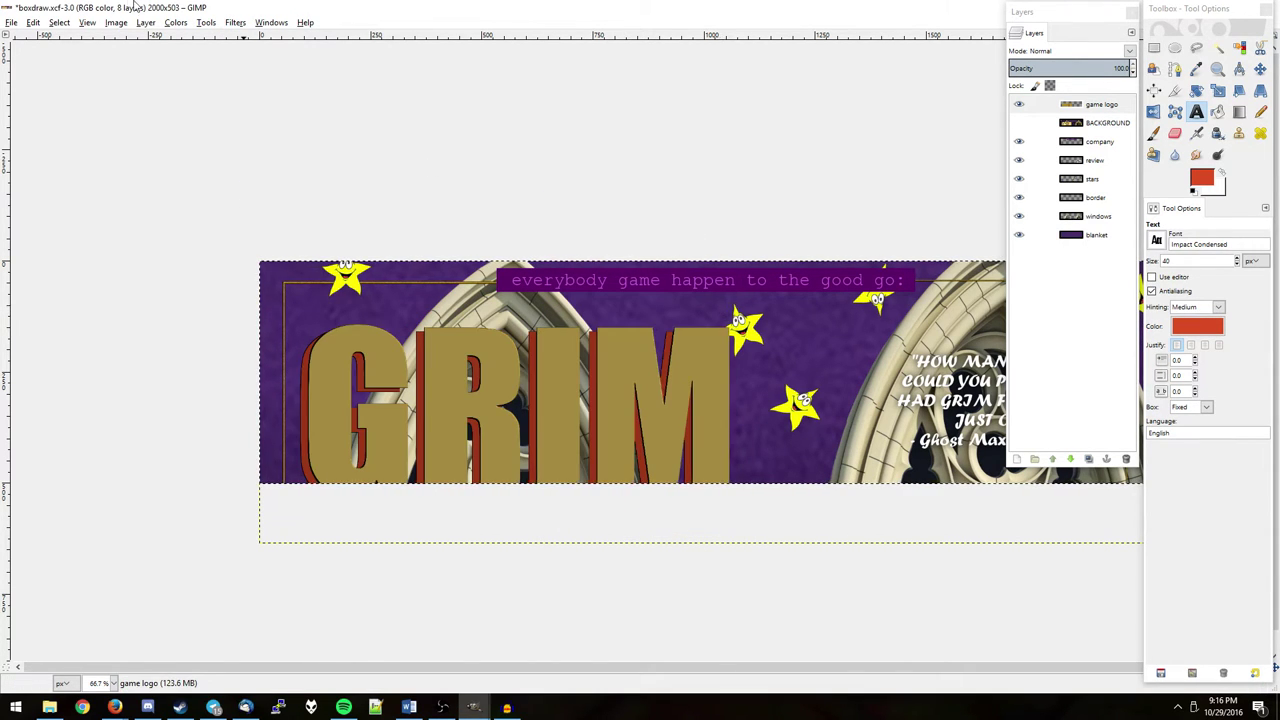
pyautogui.hotkey('ctrl', 'z')
# Apply HSV Noise to the logo layer, comparing before and after with undo and redo
pyautogui.click(271, 22)
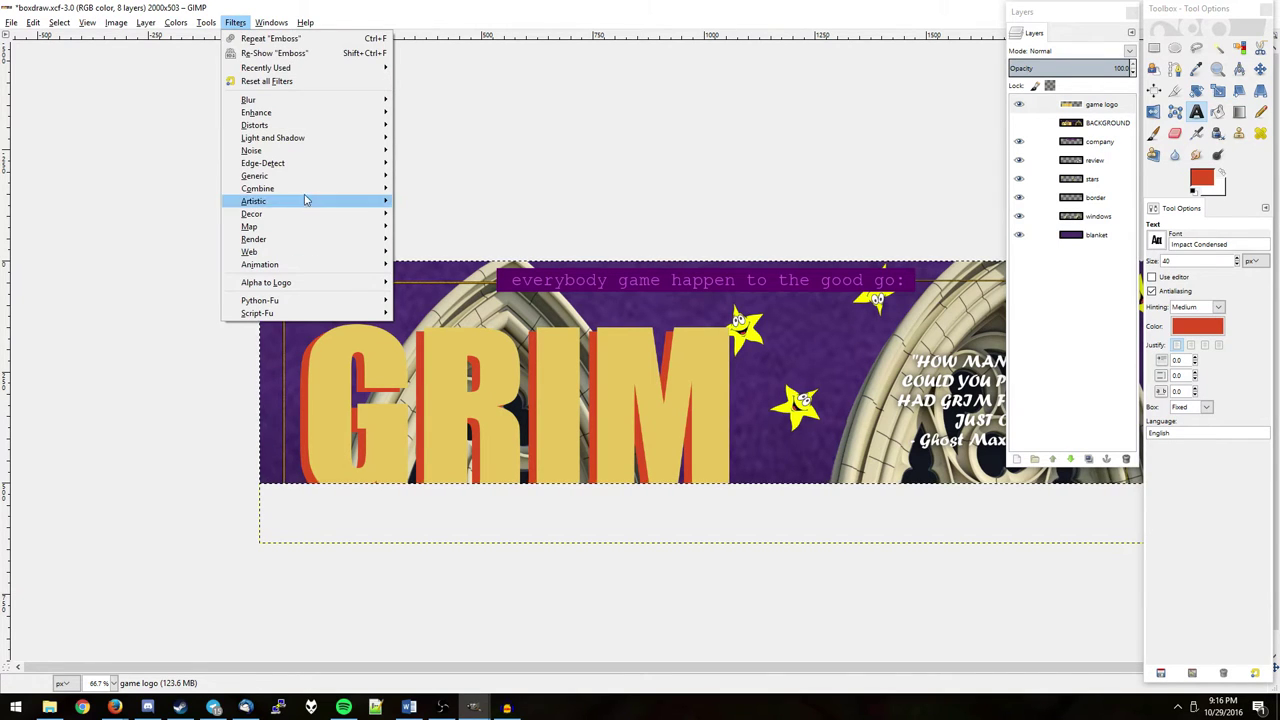
pyautogui.moveTo(251, 150)
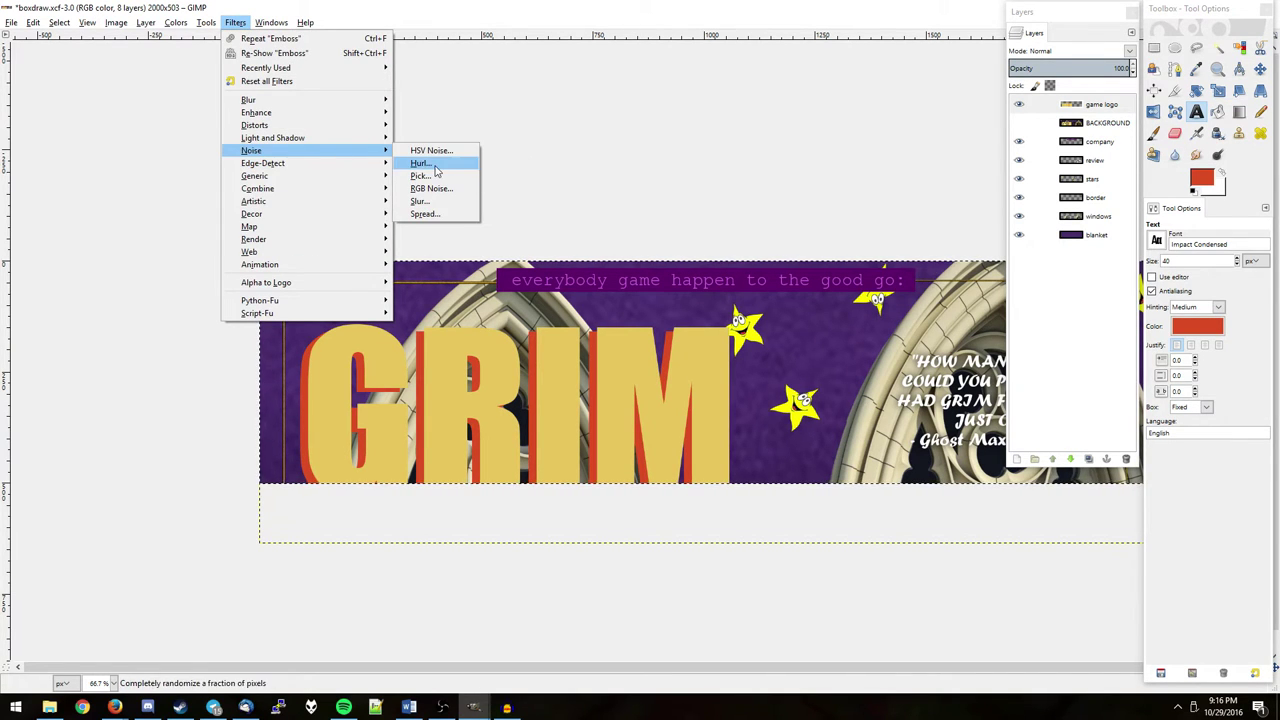
pyautogui.click(430, 150)
pyautogui.click(651, 512)
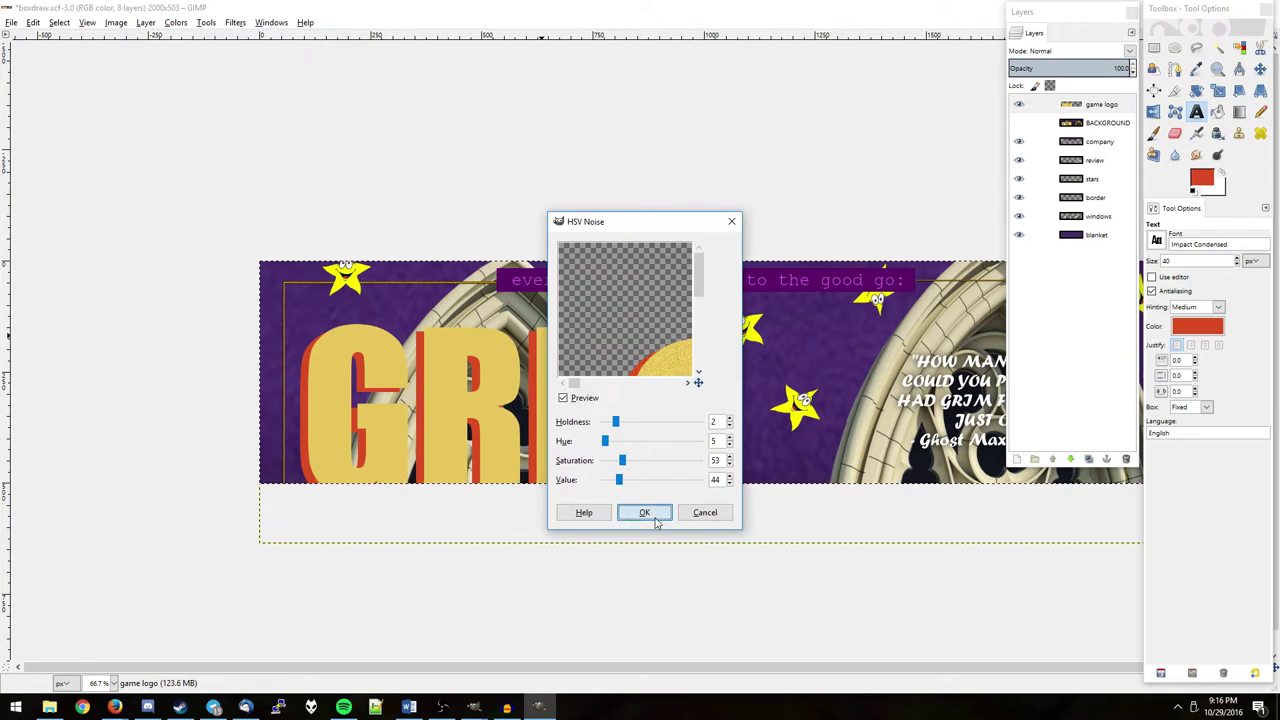
pyautogui.moveTo(684, 266); pyautogui.dragTo(477, 229)
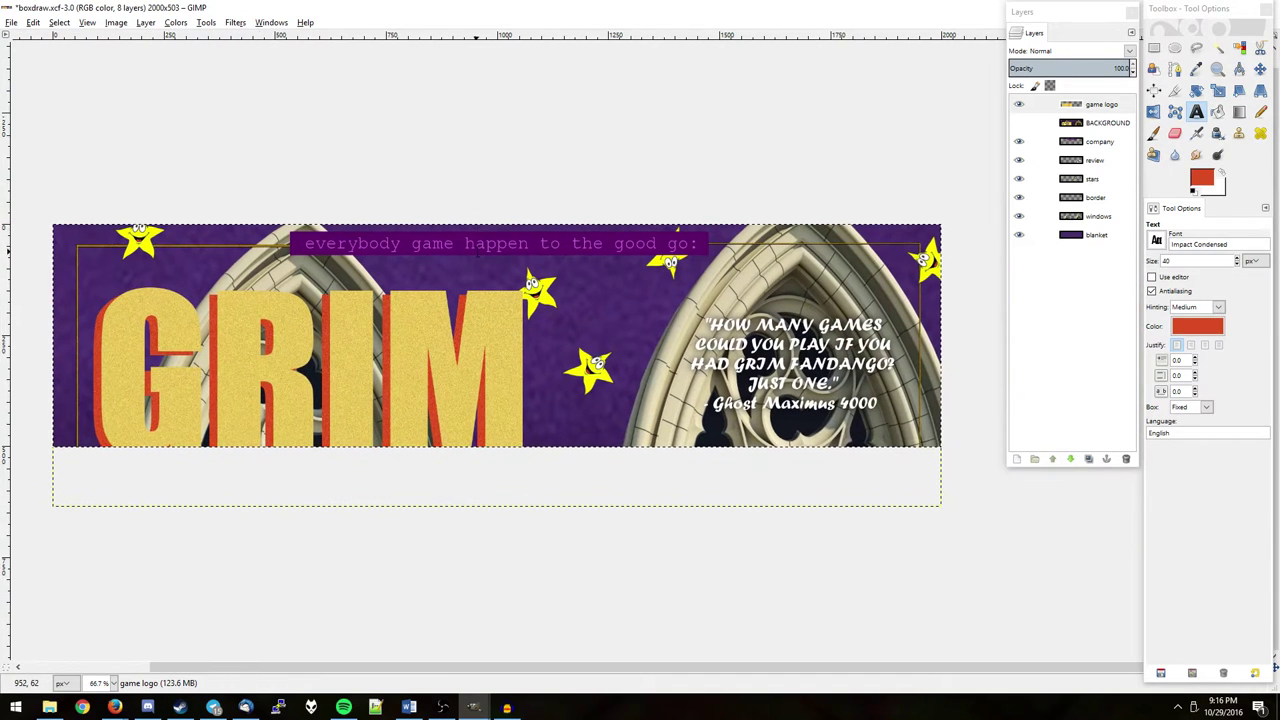
pyautogui.hotkey('ctrl', 'z')
pyautogui.hotkey('ctrl', 'y')
pyautogui.scroll(3, 356, 304)
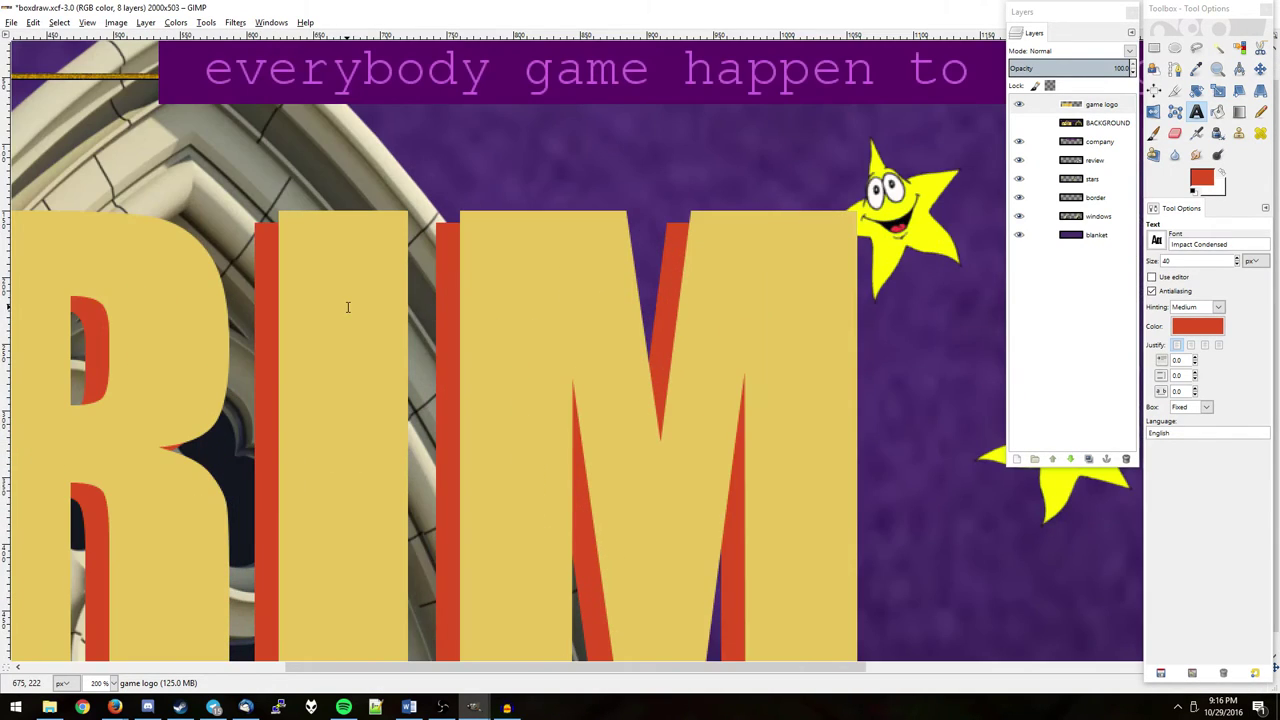
pyautogui.click(205, 22)
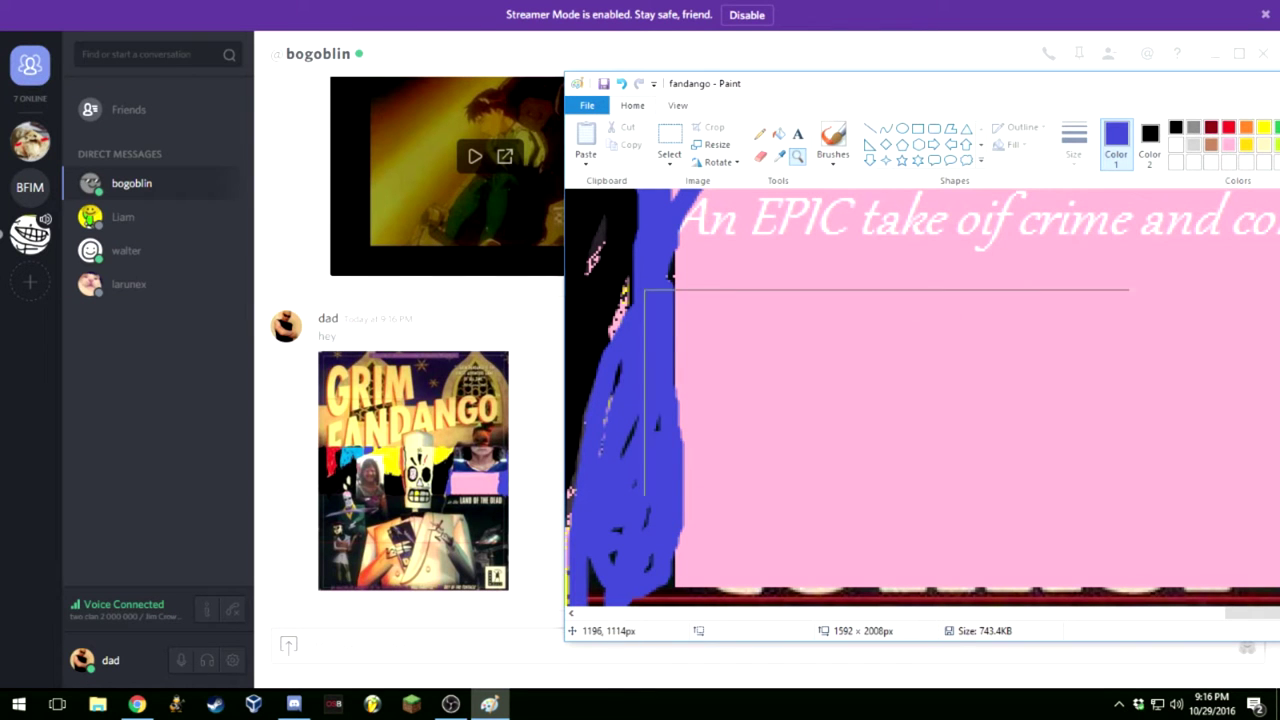
# Close the Paint window over Discord and save boxdraw.xcf in GIMP
pyautogui.rightClick(886, 392)
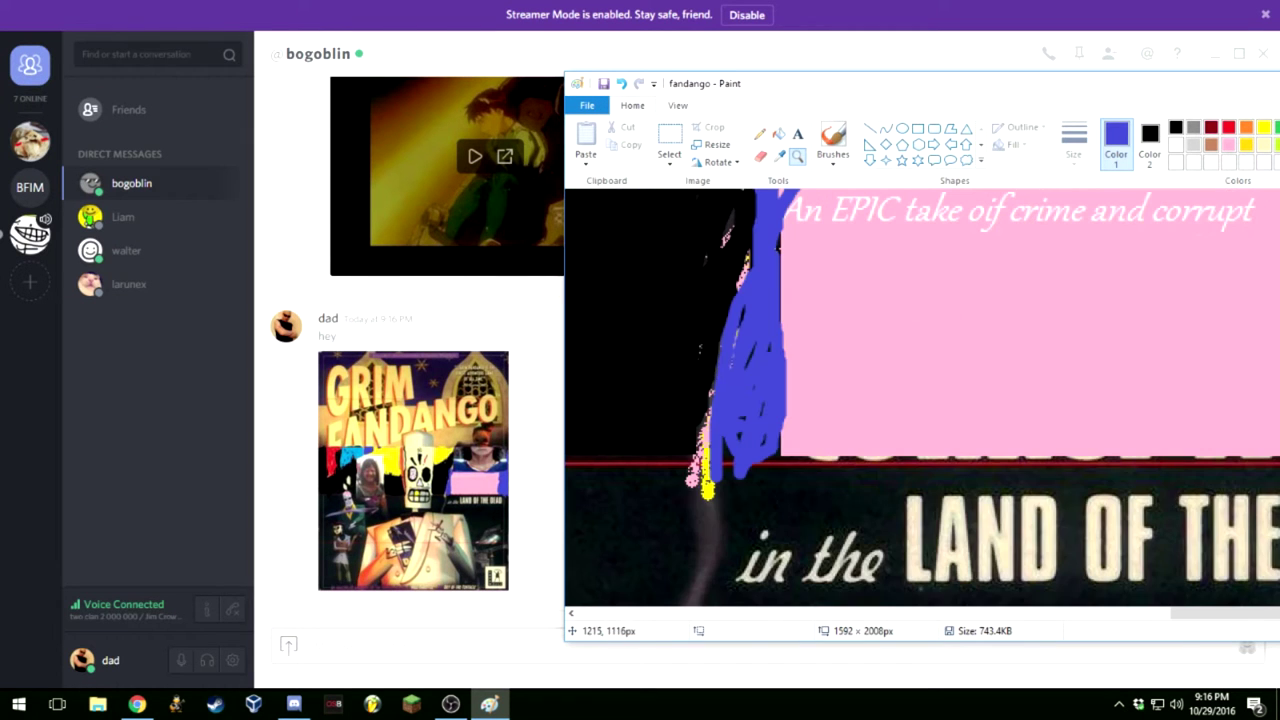
pyautogui.moveTo(979, 86); pyautogui.dragTo(488, 134)
pyautogui.click(1067, 130)
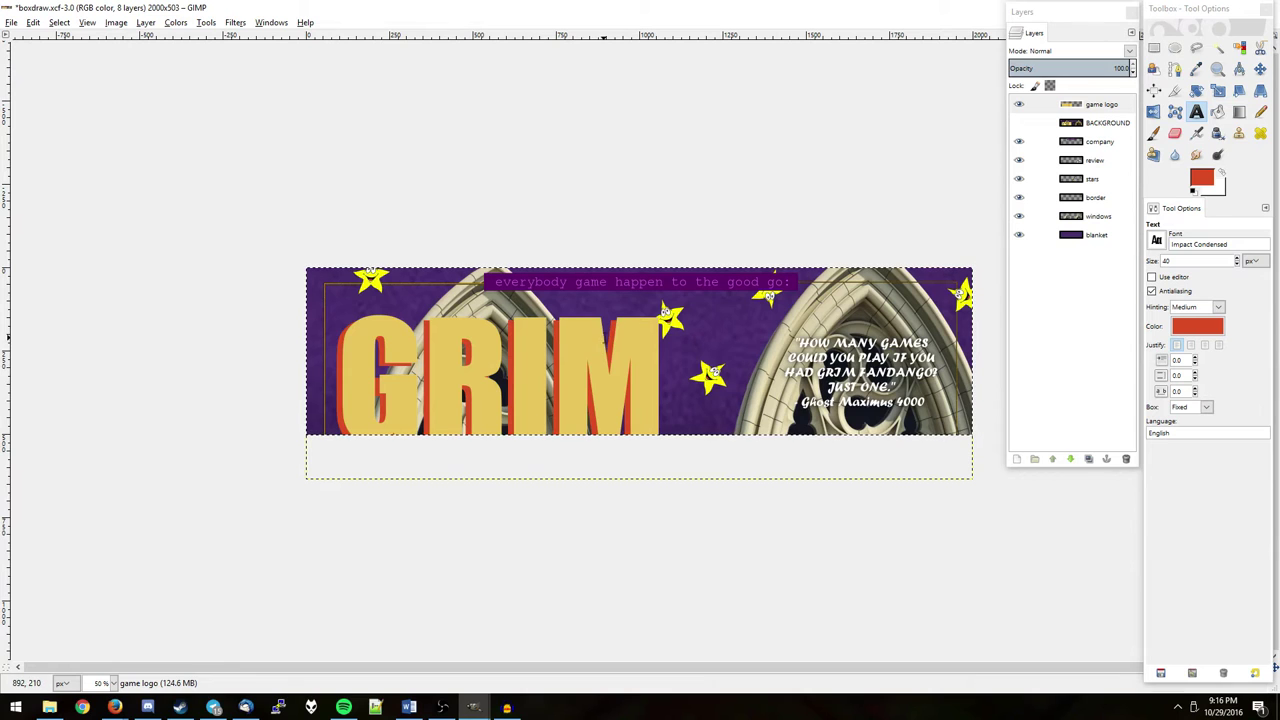
pyautogui.hotkey('ctrl', 's')
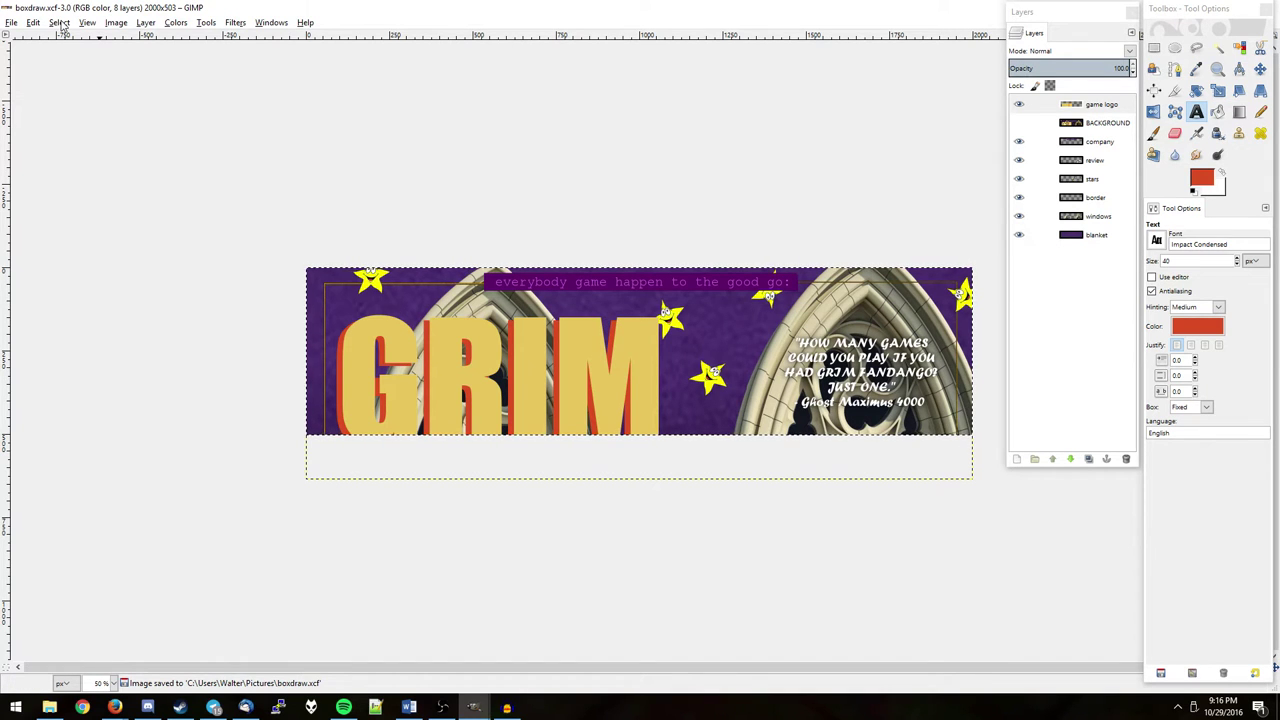
pyautogui.hotkey('ctrl', 'o')
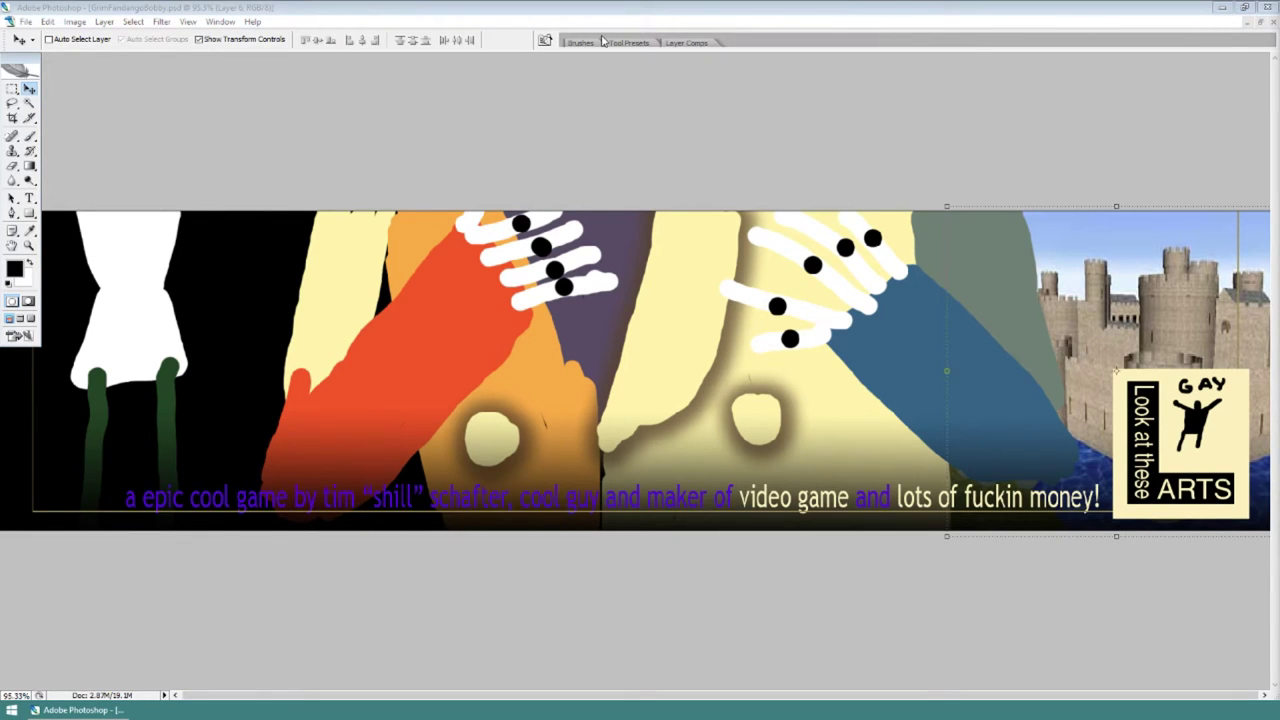
# Bring up the GrimFandangoBoxDraw poster and view its uploaded imgur copy at full size
pyautogui.click(221, 21)
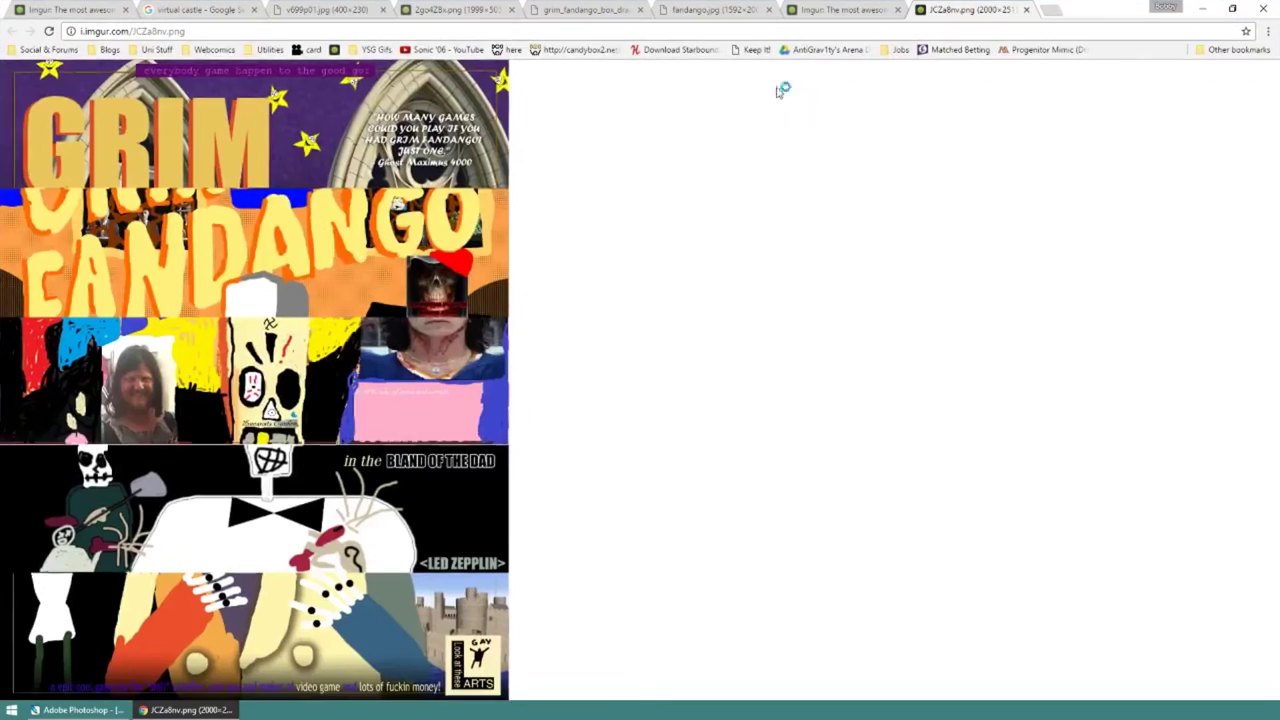
pyautogui.click(530, 220)
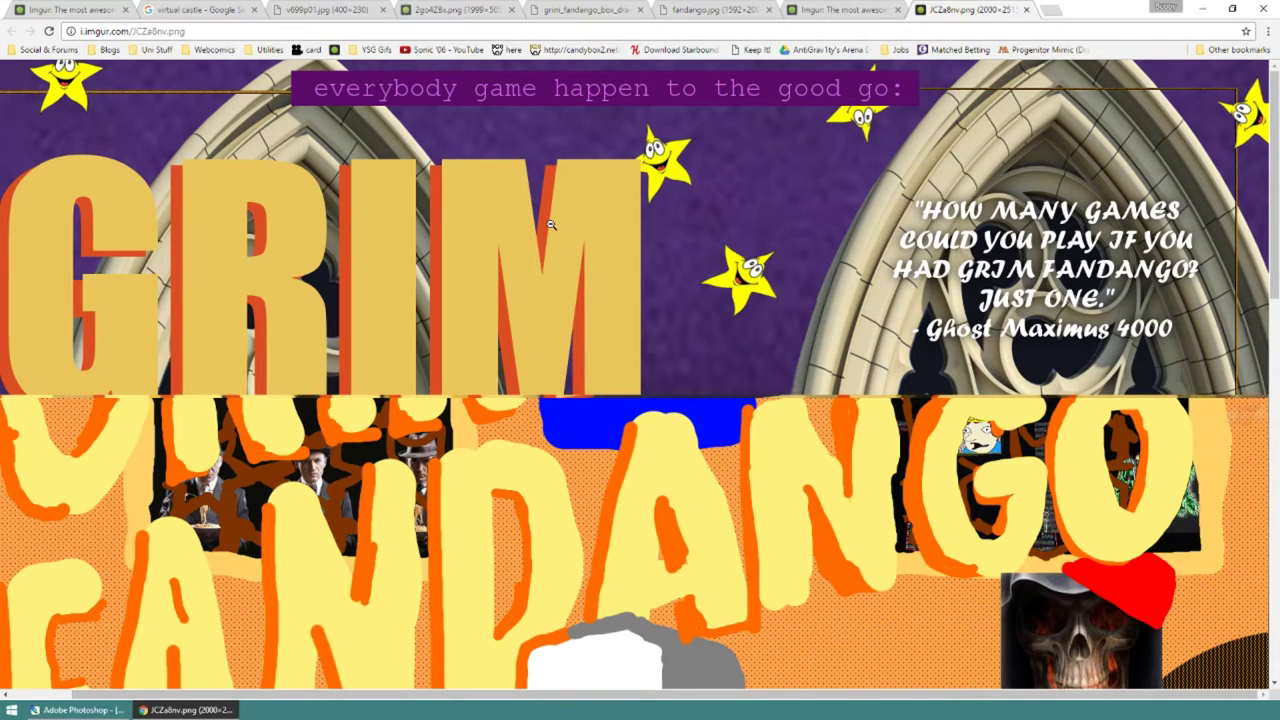
# Toggle the uploaded JCZa8nv.png poster from full size to fit-to-window
pyautogui.click(594, 214)
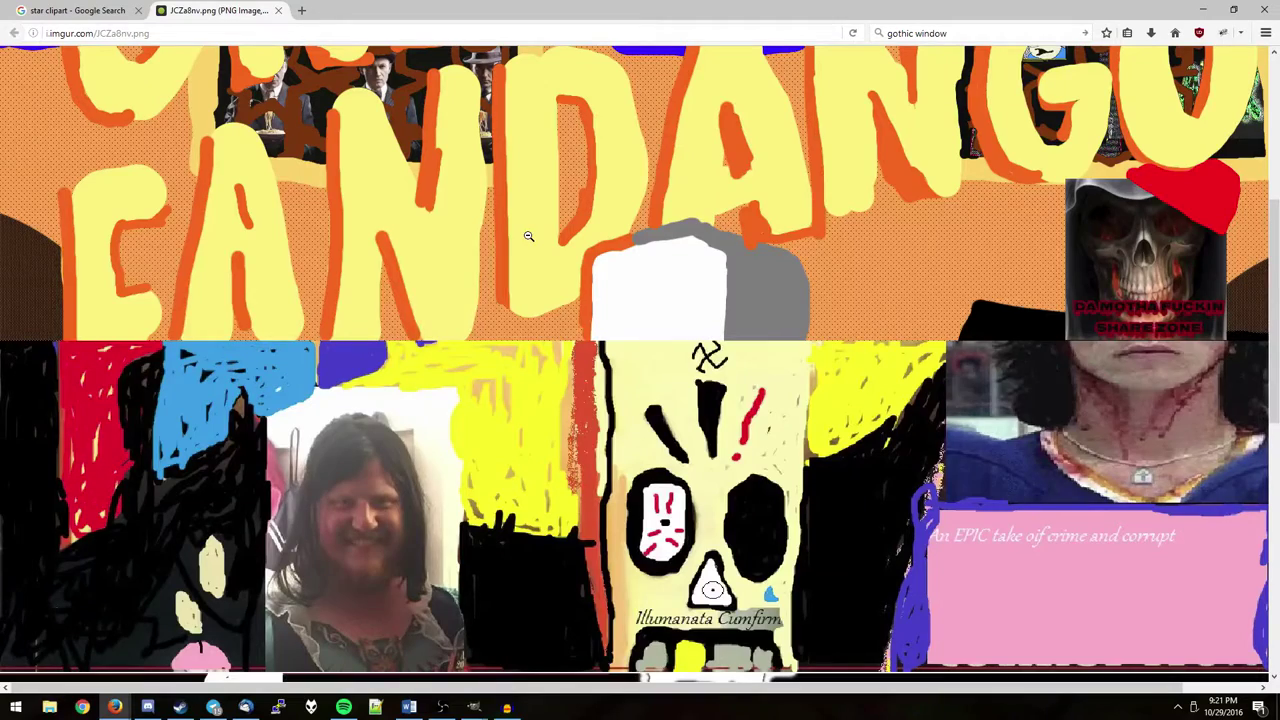
pyautogui.scroll(3, 529, 236)
pyautogui.scroll(-3, 529, 236)
pyautogui.scroll(2, 392, 278)
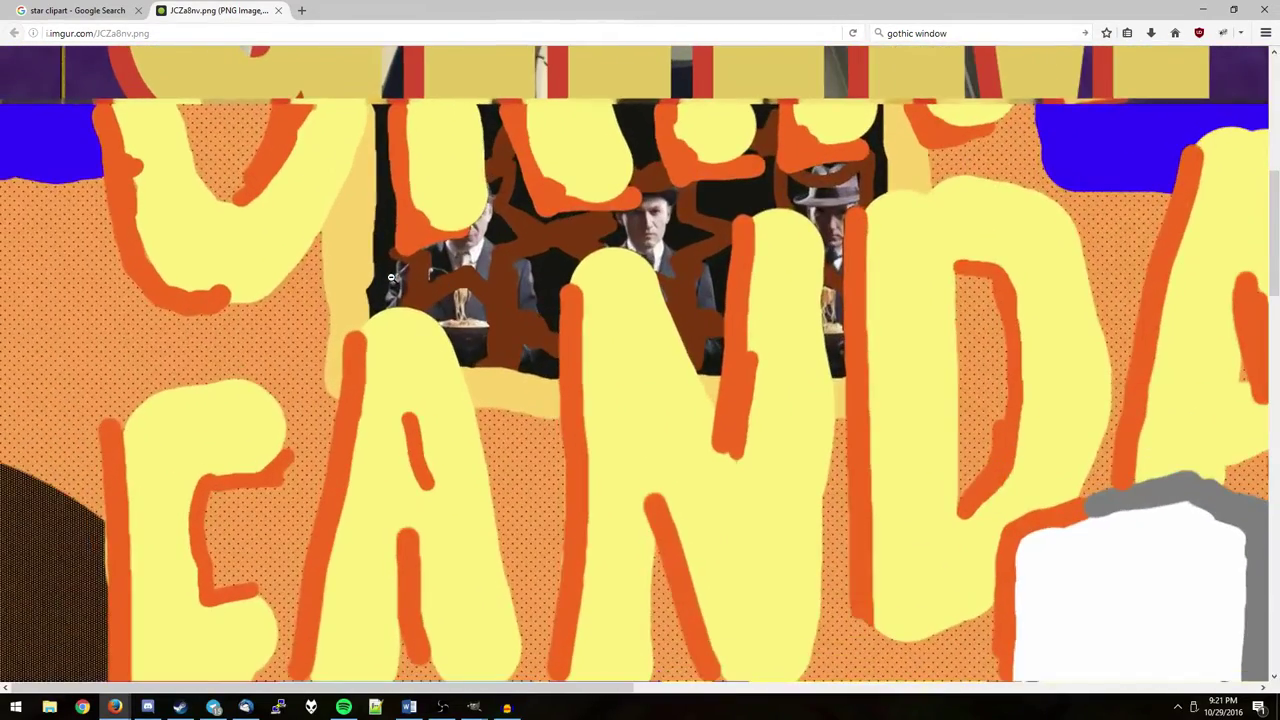
pyautogui.click(392, 278)
pyautogui.click(768, 297)
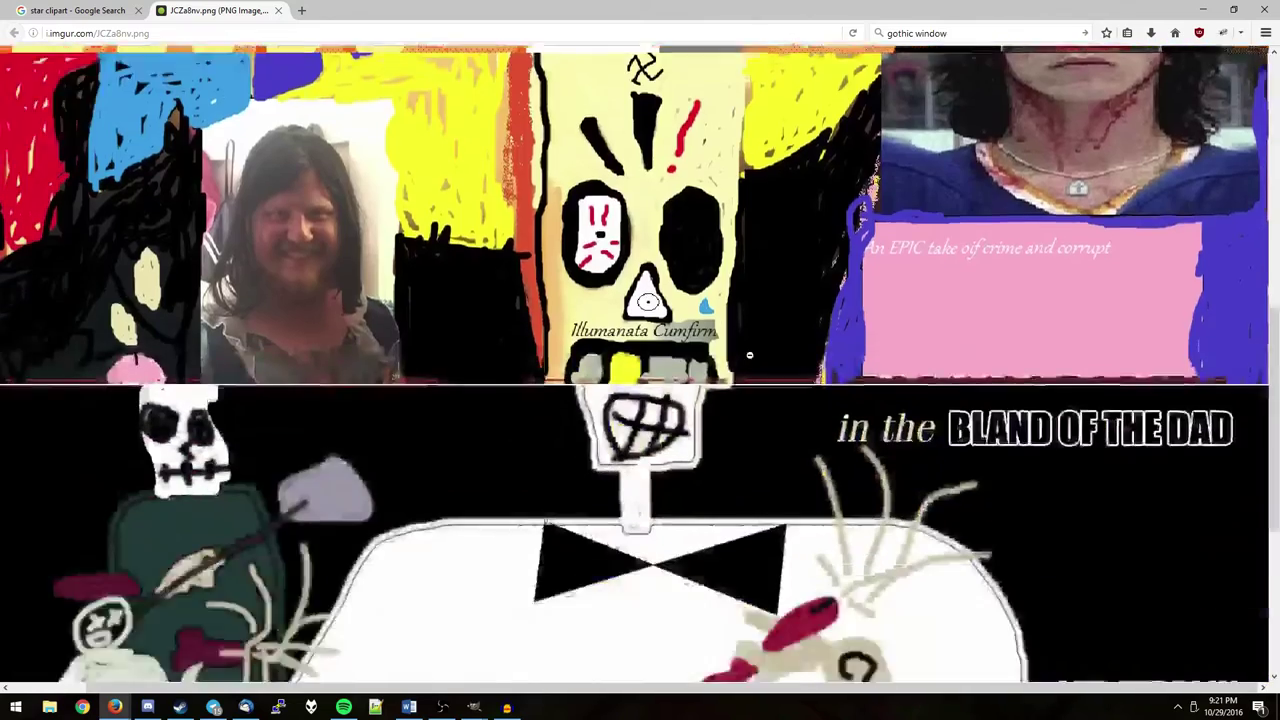
pyautogui.scroll(-1, 748, 354)
pyautogui.scroll(-3, 753, 341)
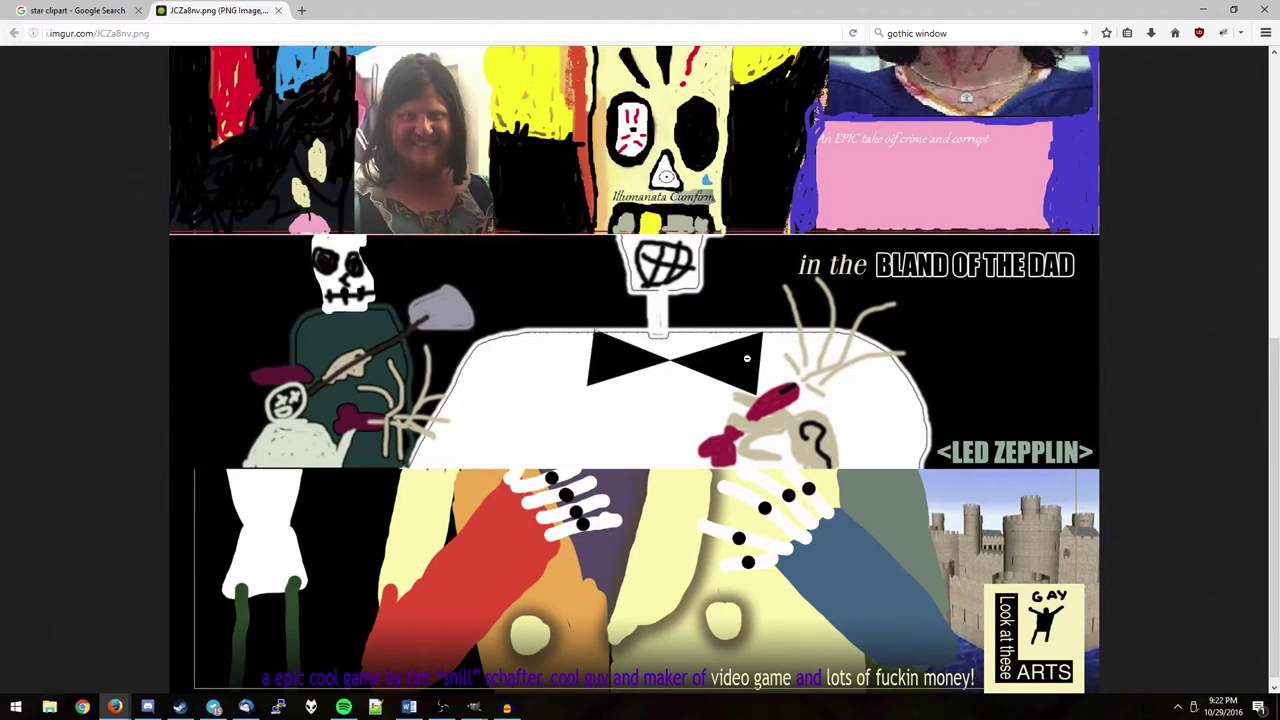
pyautogui.scroll(-1, 747, 357)
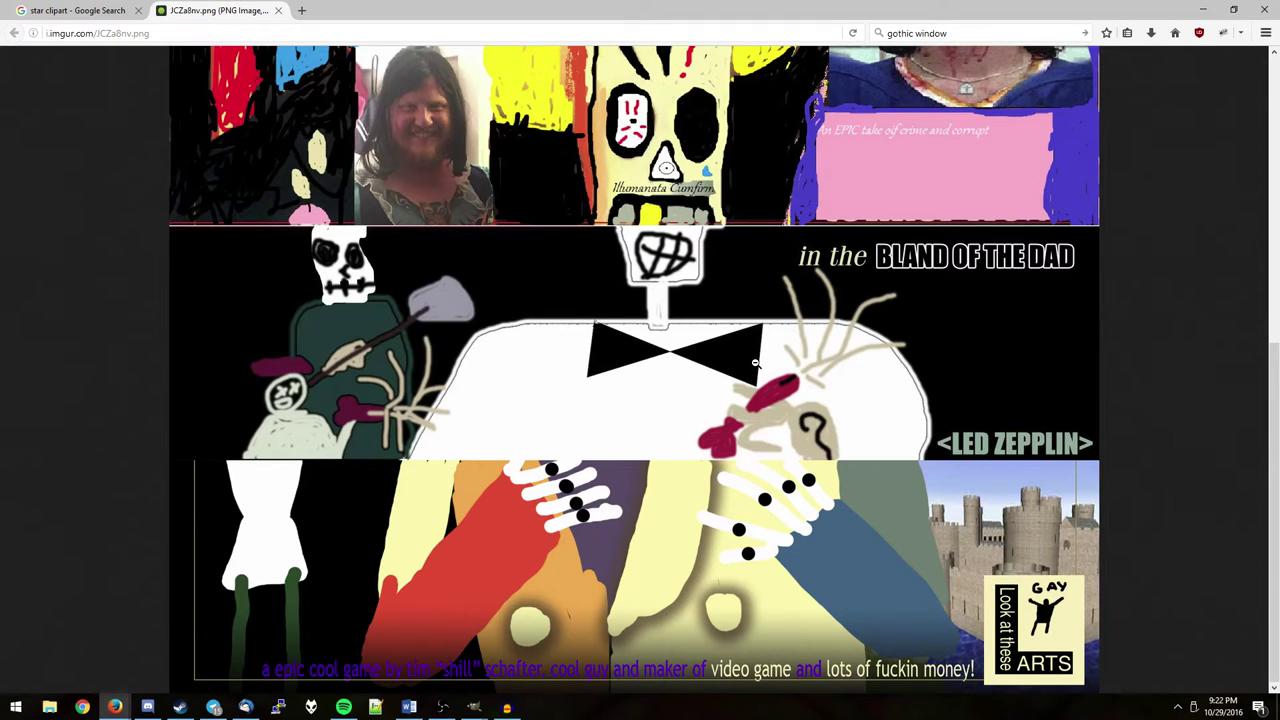
pyautogui.scroll(5, 724, 371)
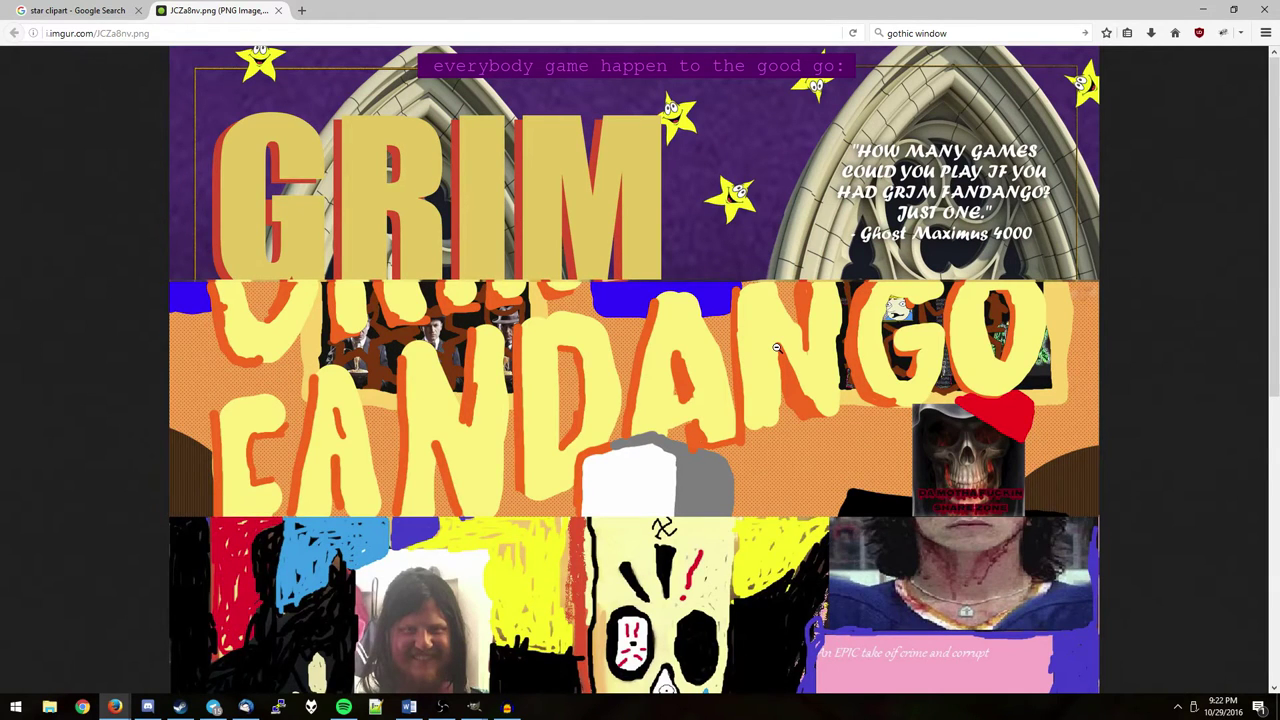
pyautogui.scroll(-2, 776, 347)
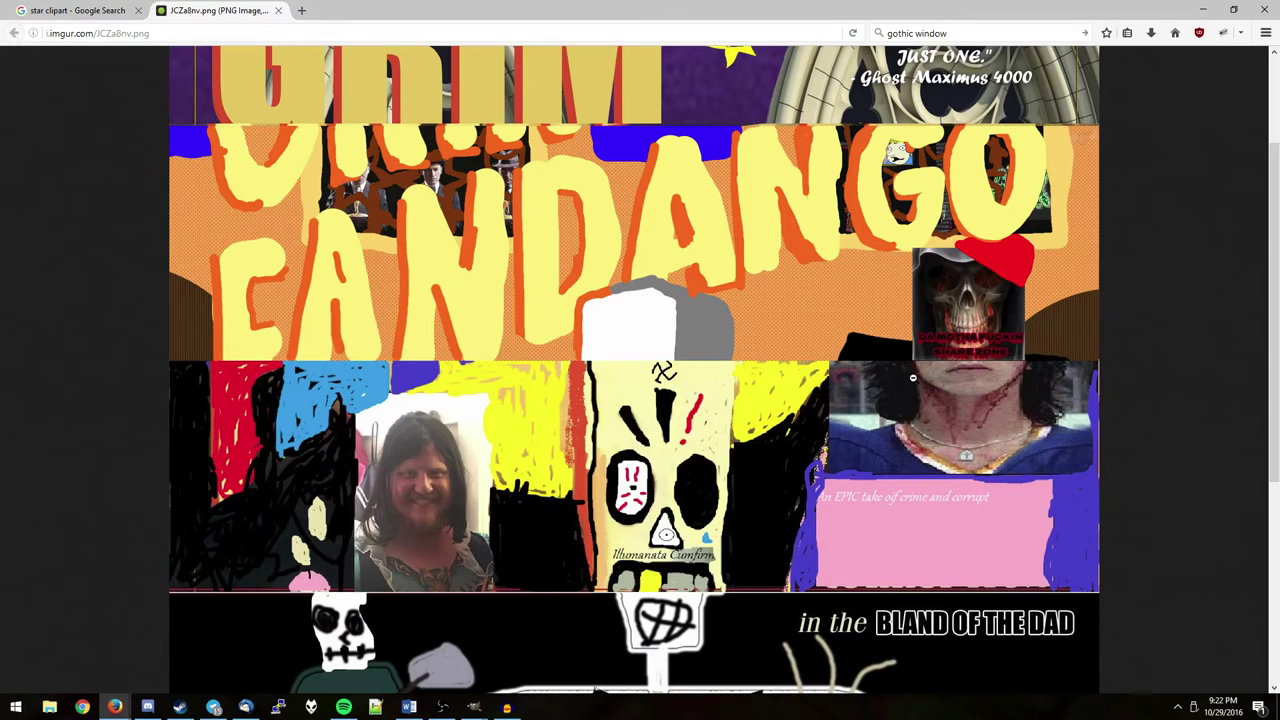
pyautogui.scroll(-1, 913, 385)
pyautogui.scroll(-2, 913, 387)
pyautogui.scroll(4, 918, 389)
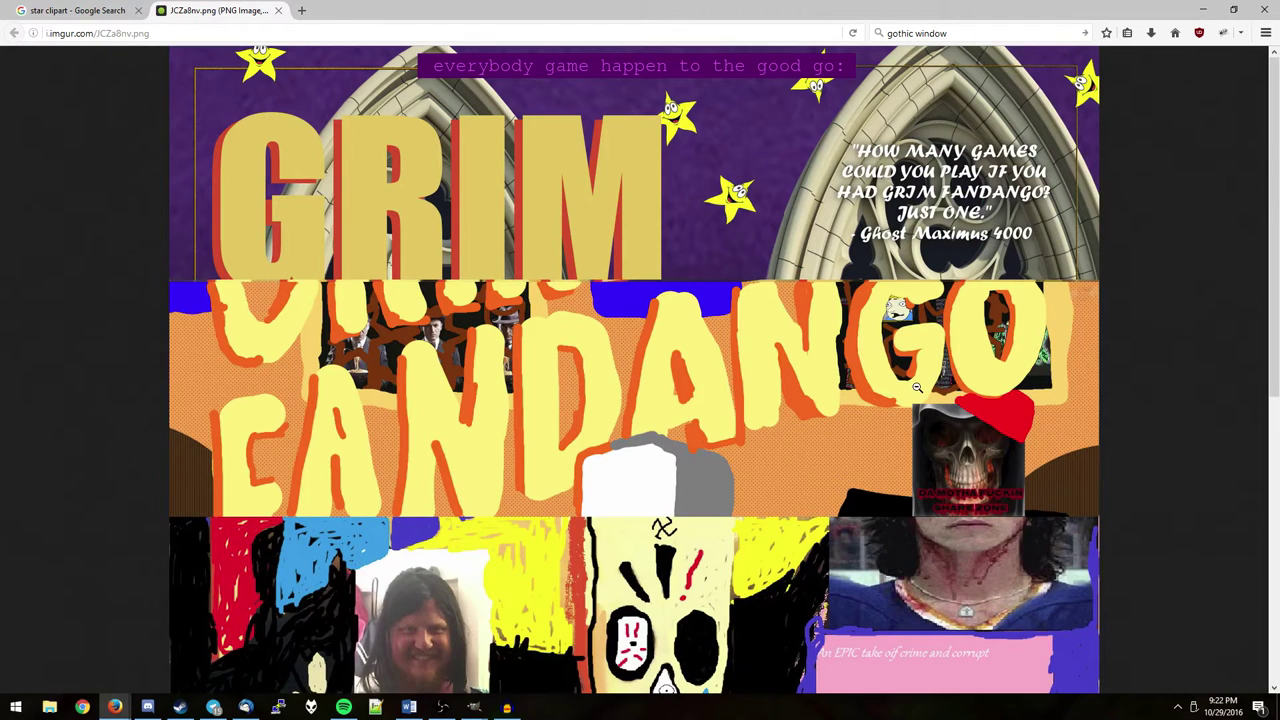
pyautogui.scroll(-5, 917, 387)
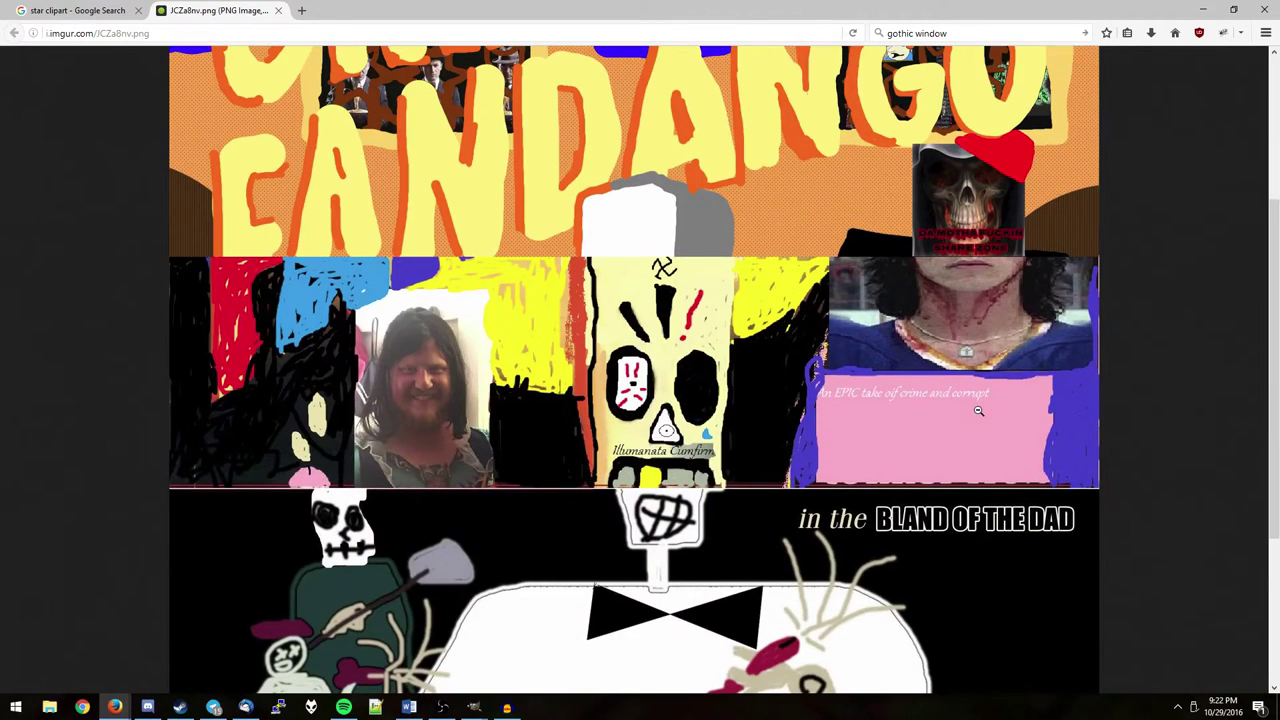
pyautogui.scroll(-1, 986, 468)
pyautogui.scroll(-3, 986, 468)
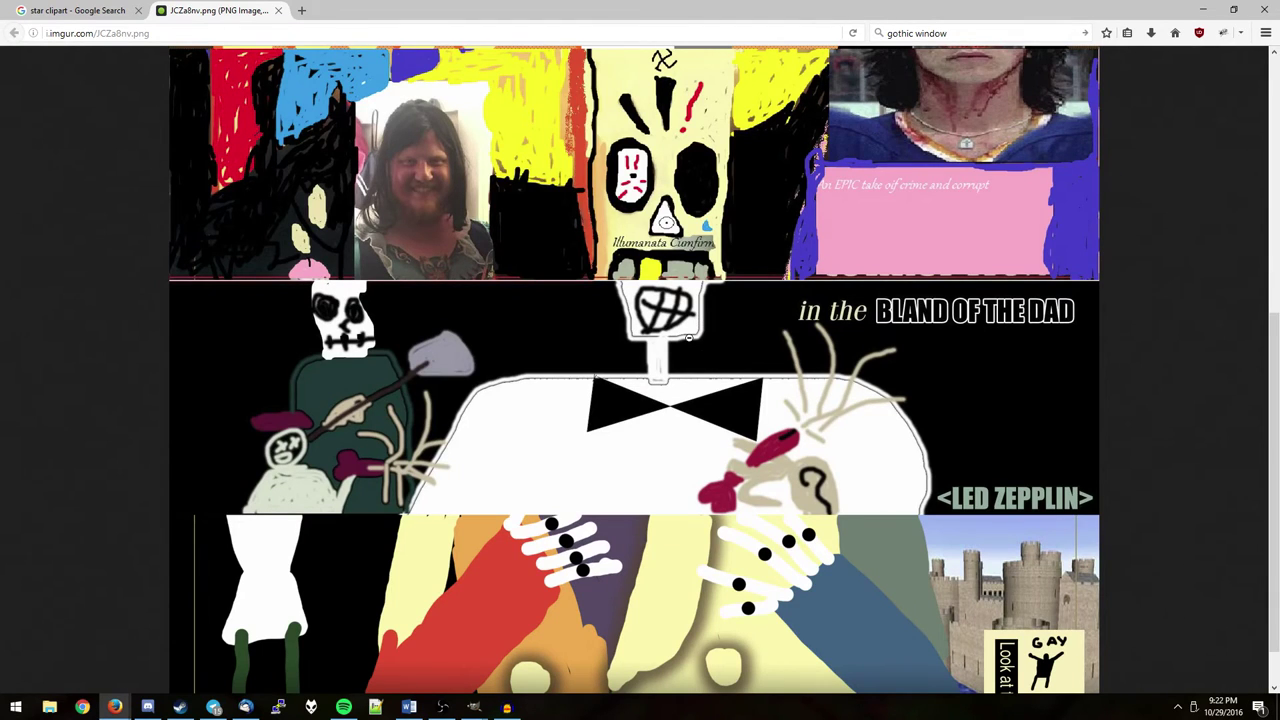
pyautogui.scroll(3, 688, 338)
pyautogui.scroll(6, 700, 320)
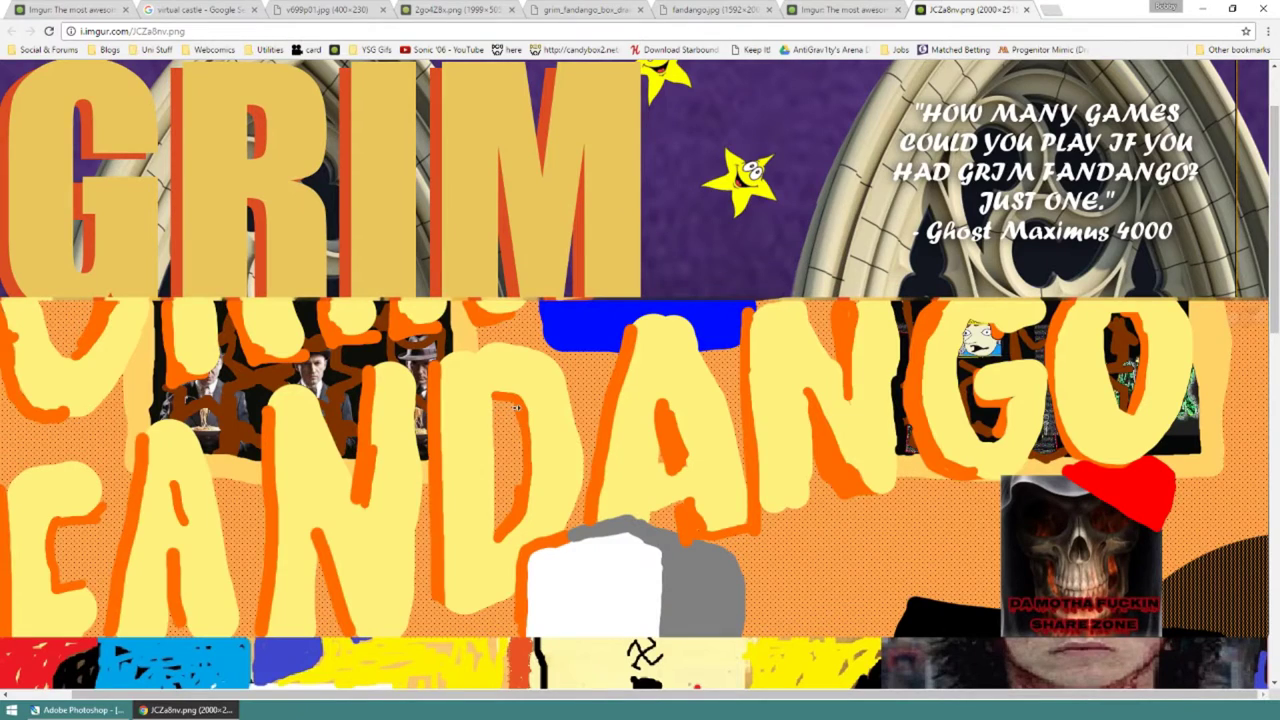
pyautogui.click(606, 384)
pyautogui.click(400, 280)
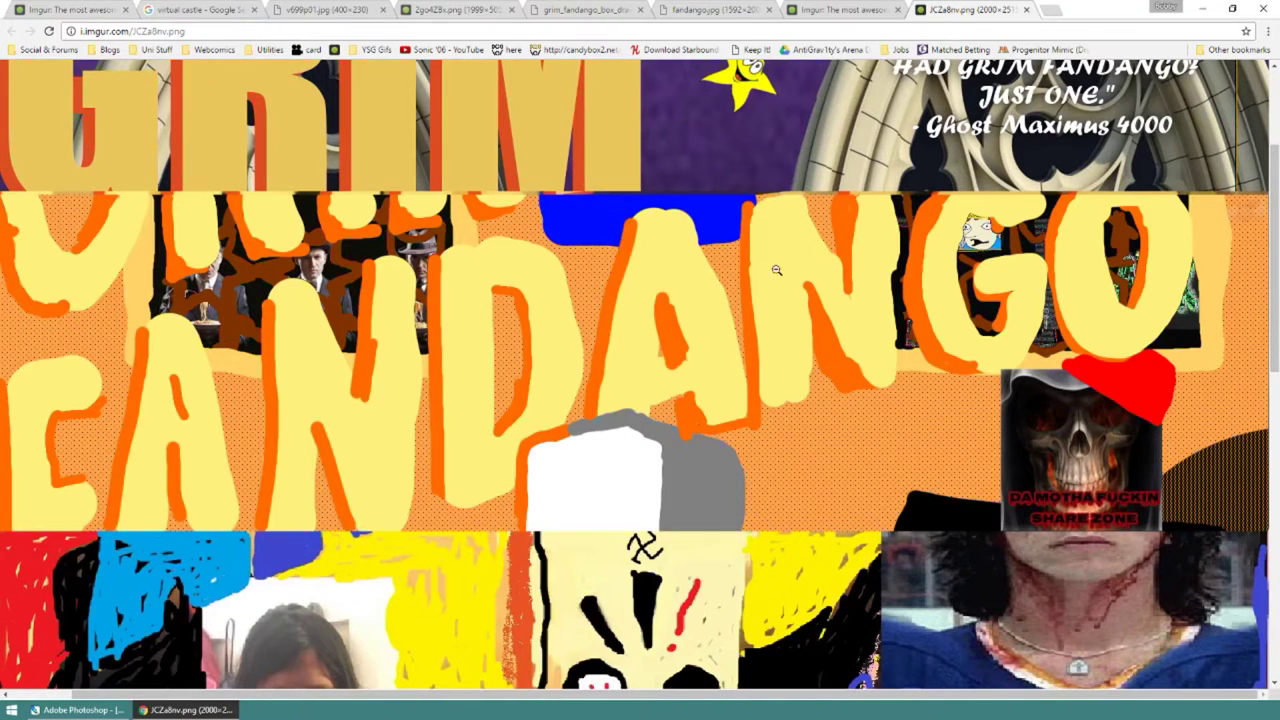
pyautogui.hscroll(-1, 666, 232)
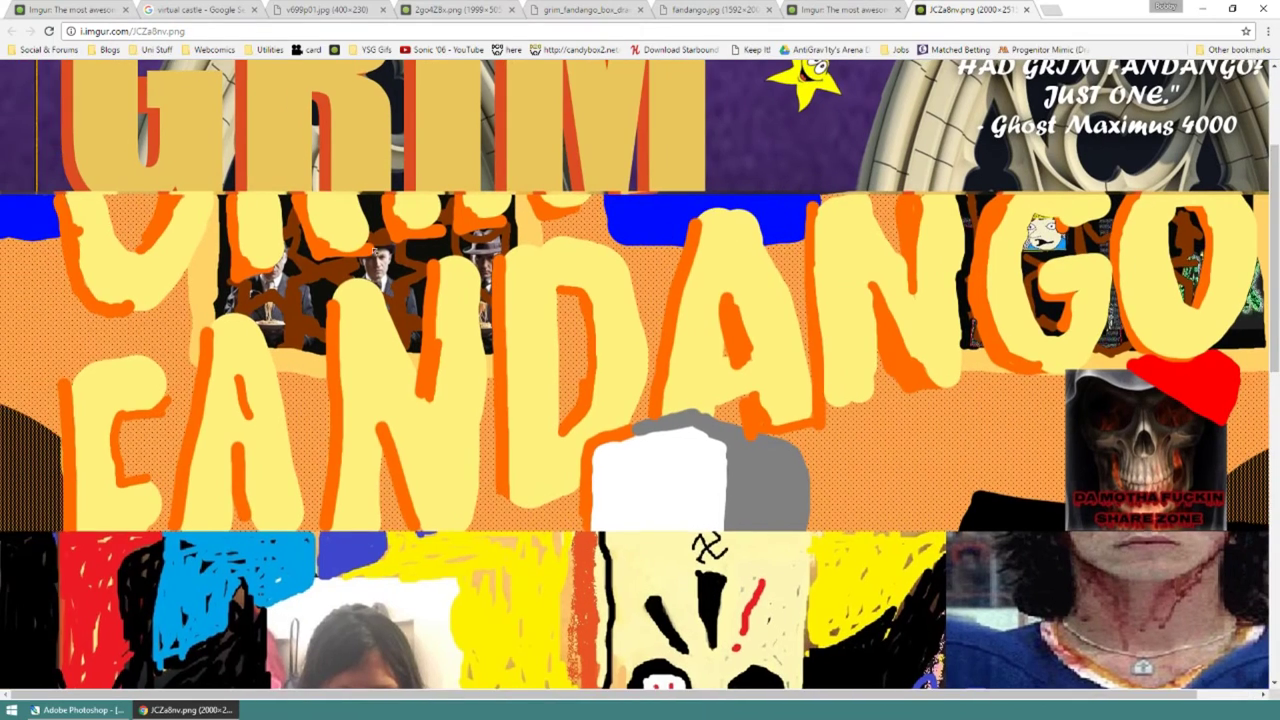
pyautogui.scroll(1, 397, 276)
pyautogui.scroll(2, 397, 276)
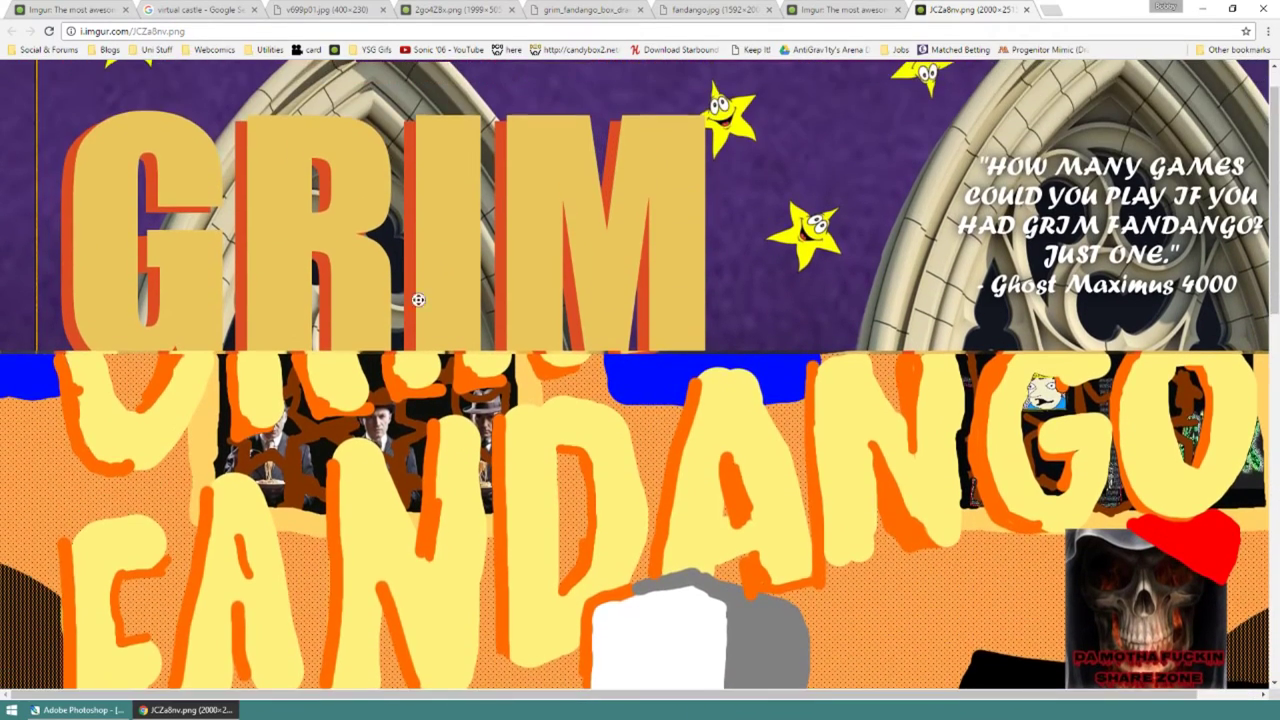
pyautogui.scroll(-1, 397, 276)
pyautogui.scroll(-1, 405, 324)
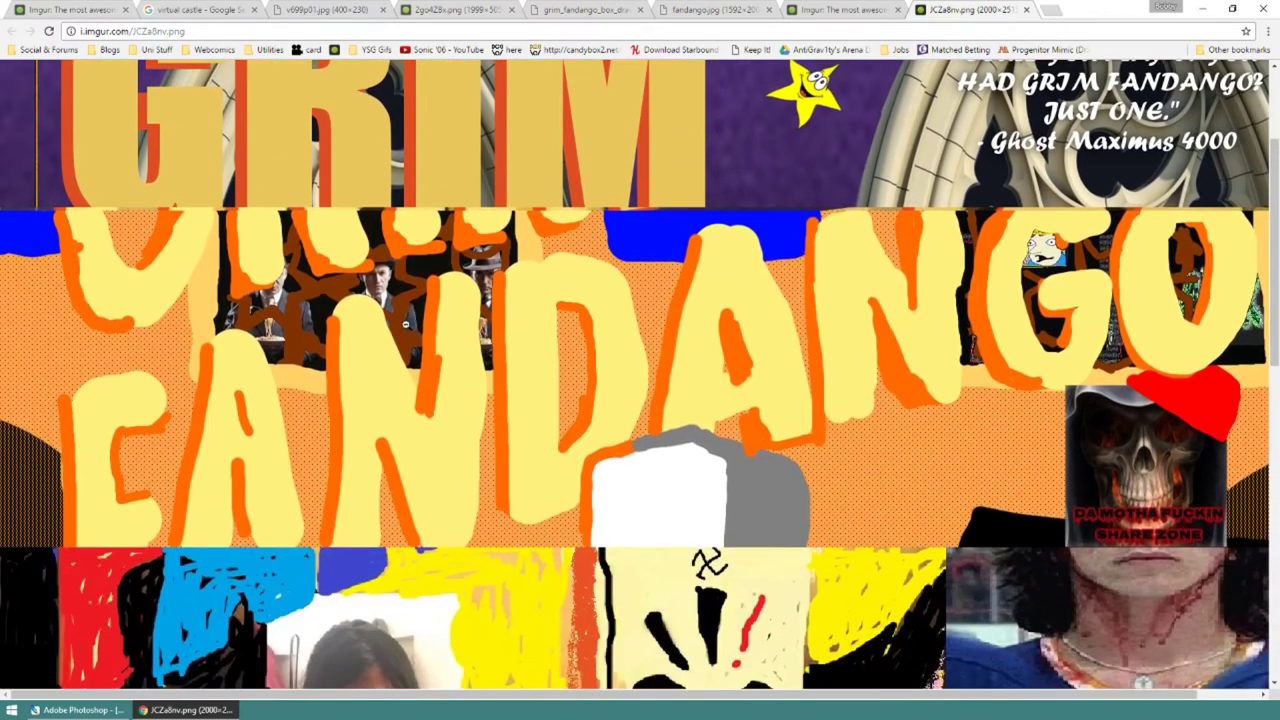
pyautogui.hscroll(1, 405, 324)
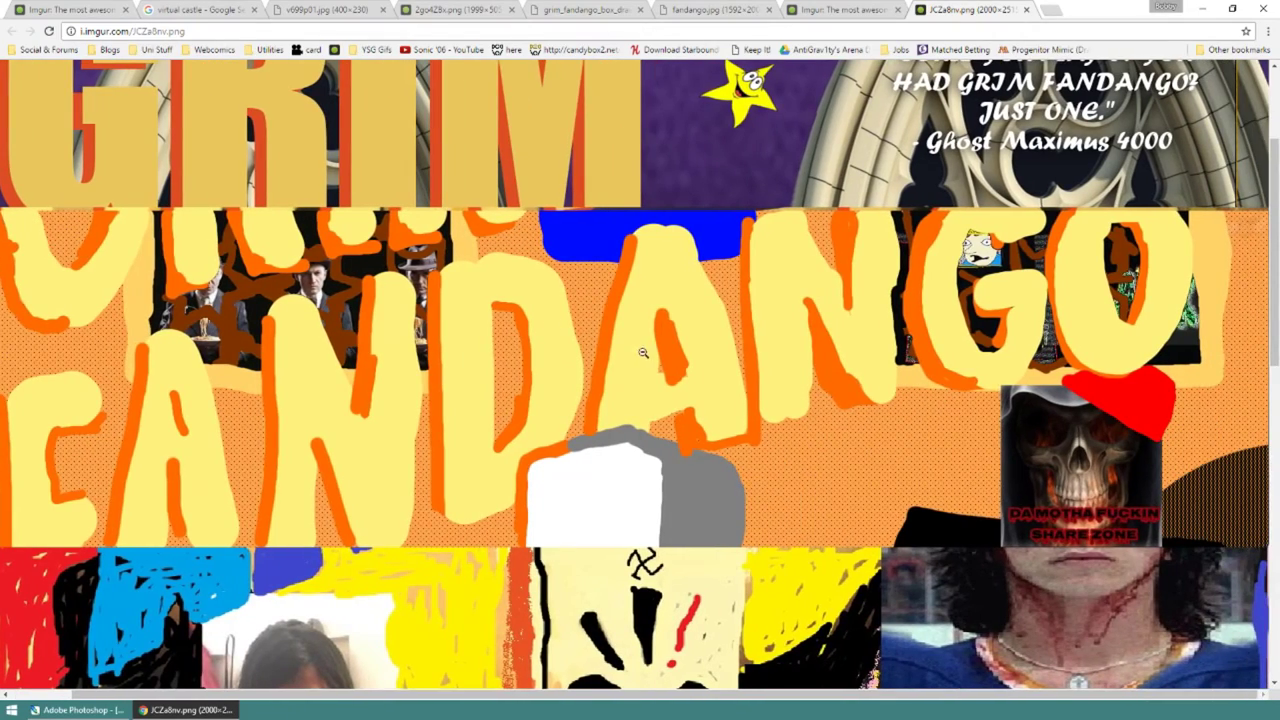
pyautogui.scroll(-1, 650, 400)
pyautogui.scroll(-4, 656, 412)
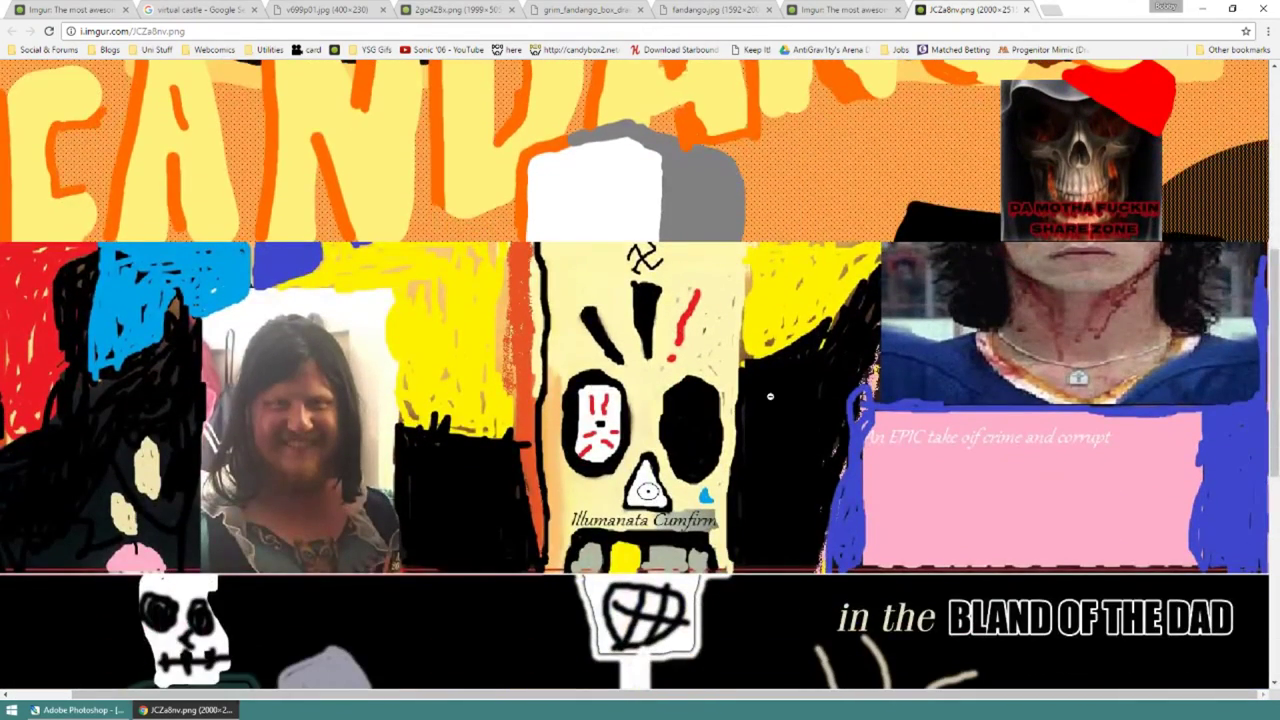
pyautogui.scroll(-1, 772, 420)
pyautogui.scroll(-2, 780, 410)
pyautogui.hscroll(-1, 780, 410)
pyautogui.scroll(1, 780, 410)
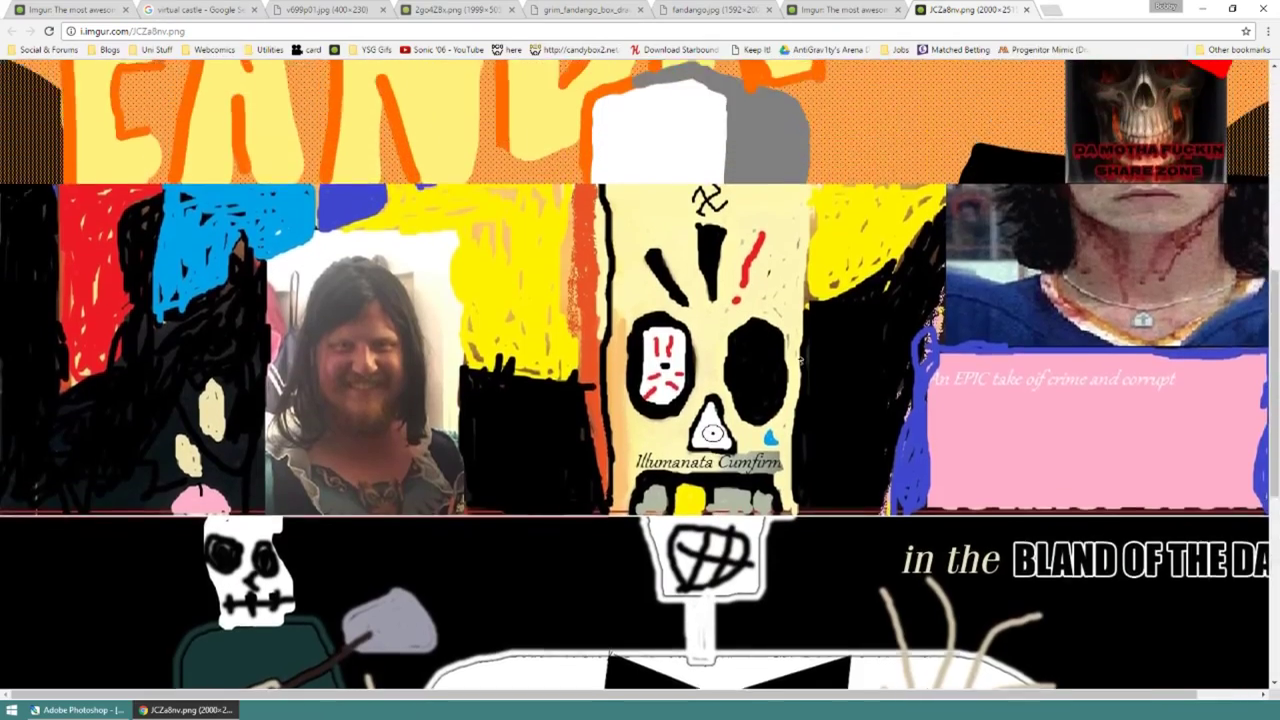
pyautogui.scroll(8, 780, 410)
pyautogui.hscroll(1, 780, 410)
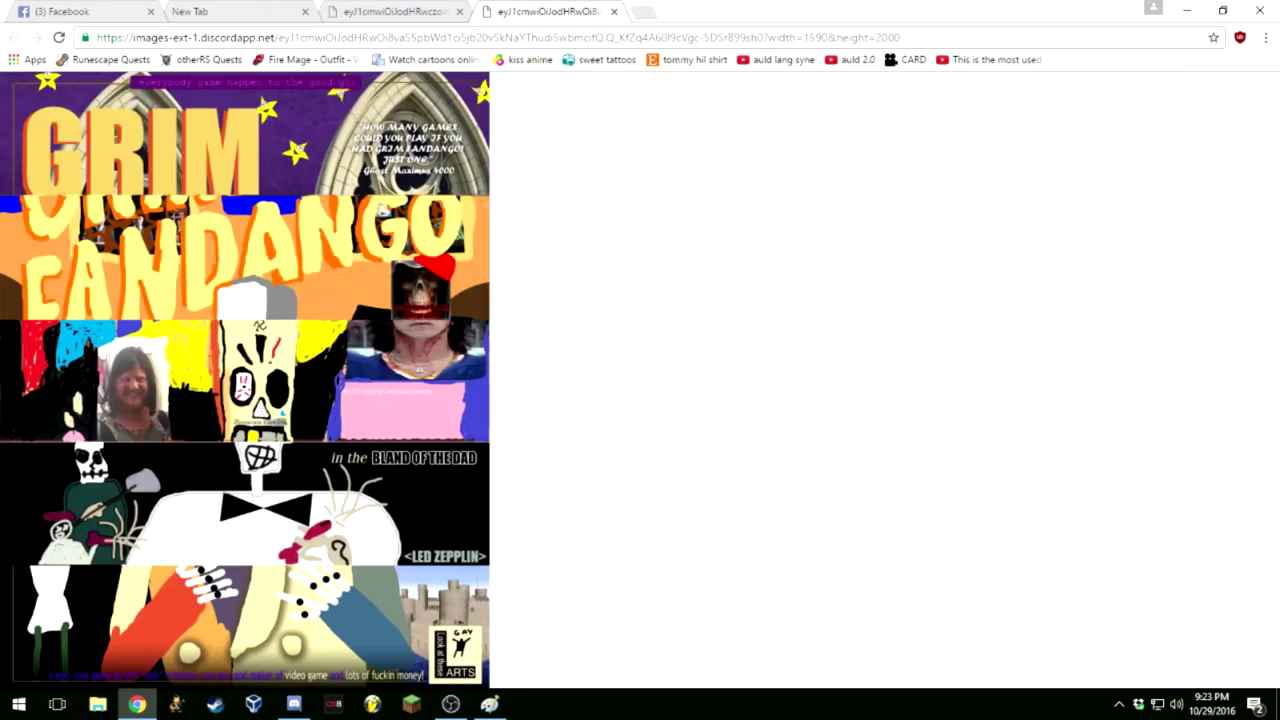
pyautogui.click(77, 374)
pyautogui.click(294, 703)
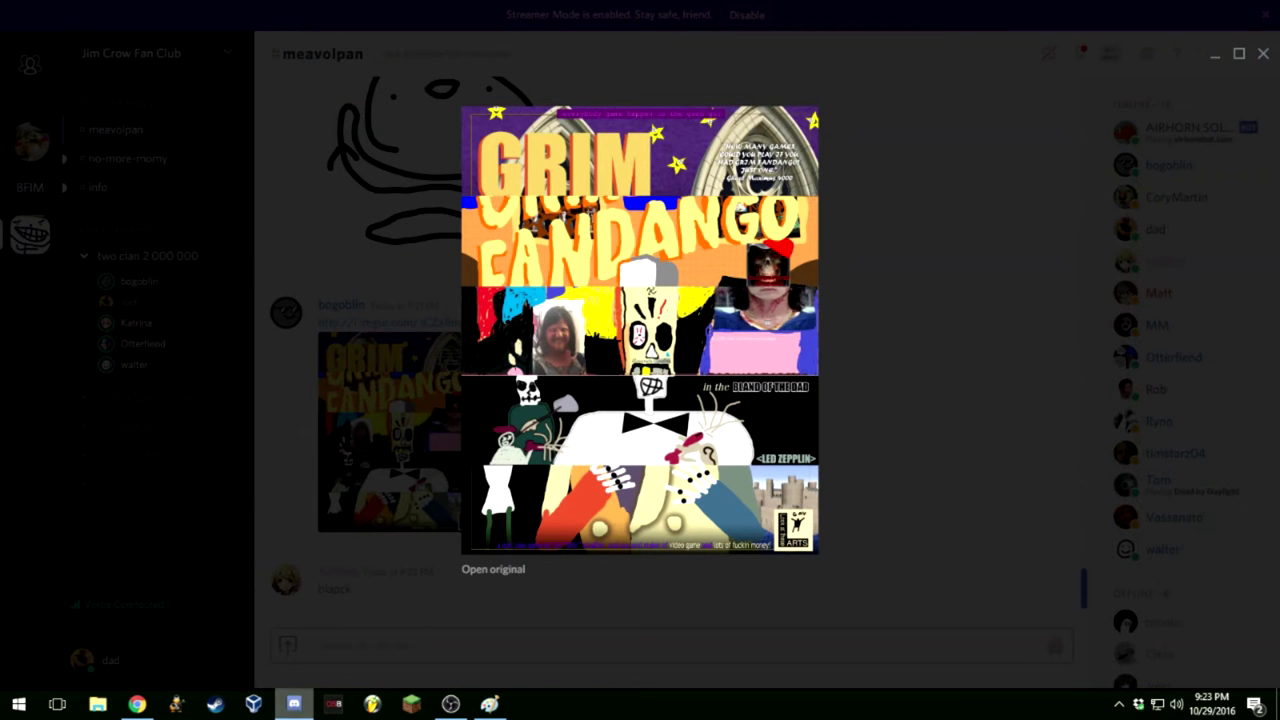
pyautogui.press('Escape')
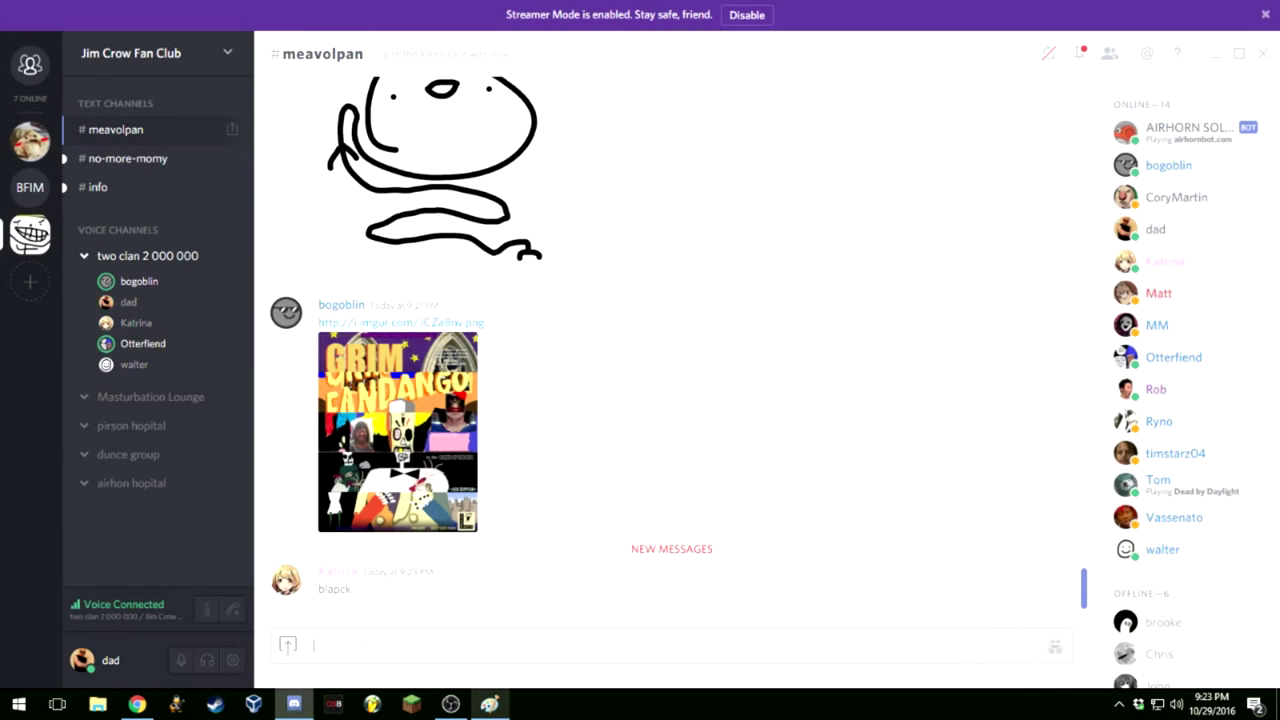
pyautogui.click(489, 703)
pyautogui.moveTo(294, 703)
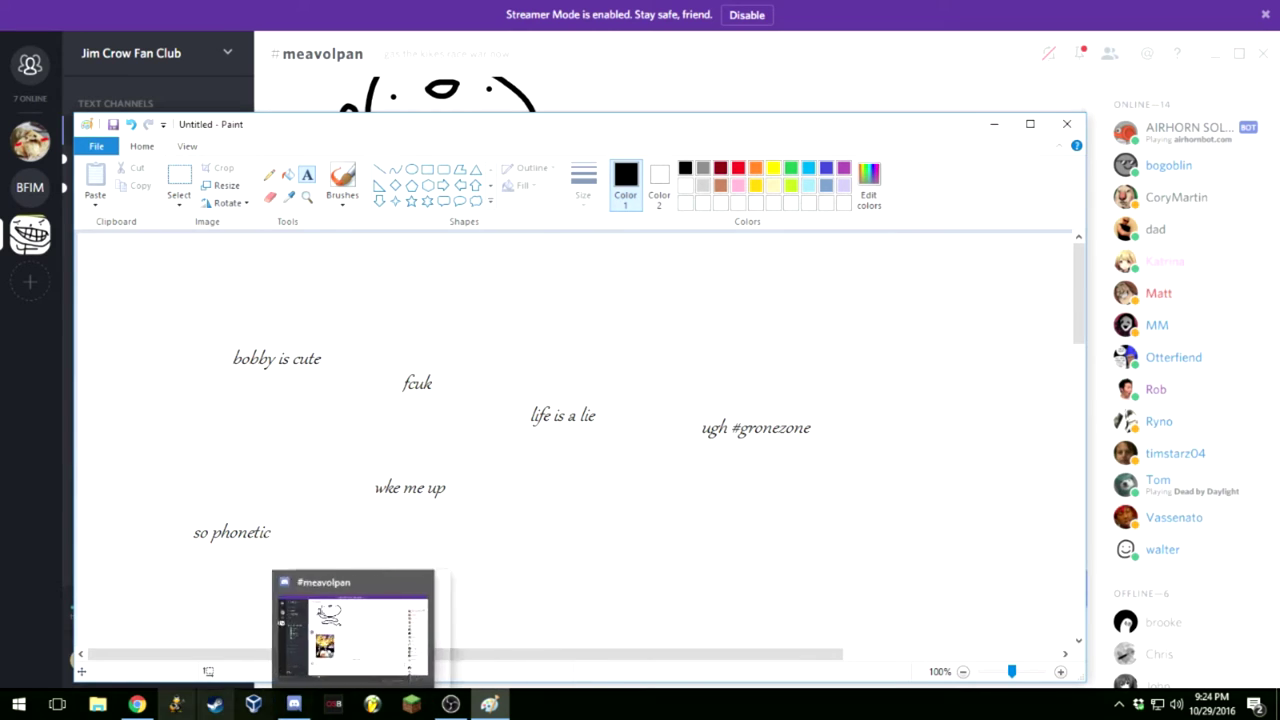
pyautogui.click(137, 703)
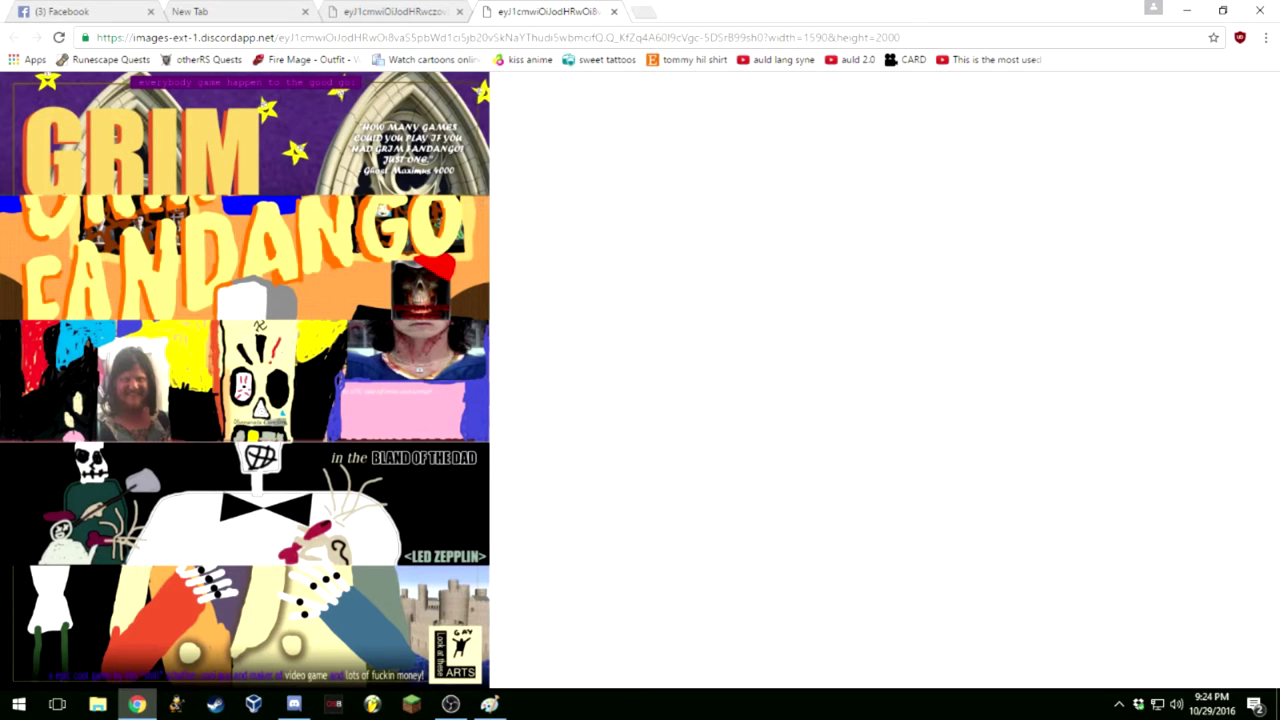
pyautogui.click(246, 590)
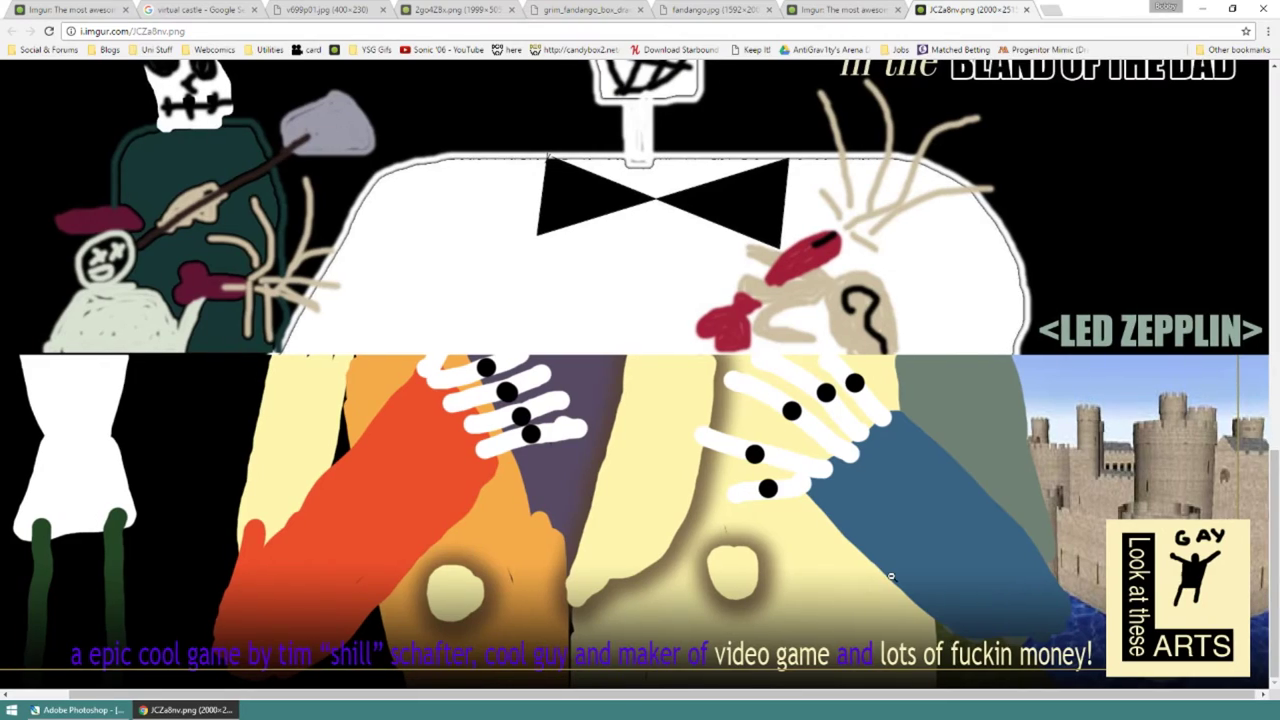
pyautogui.scroll(1, 891, 576)
pyautogui.scroll(1, 891, 576)
pyautogui.scroll(5, 928, 568)
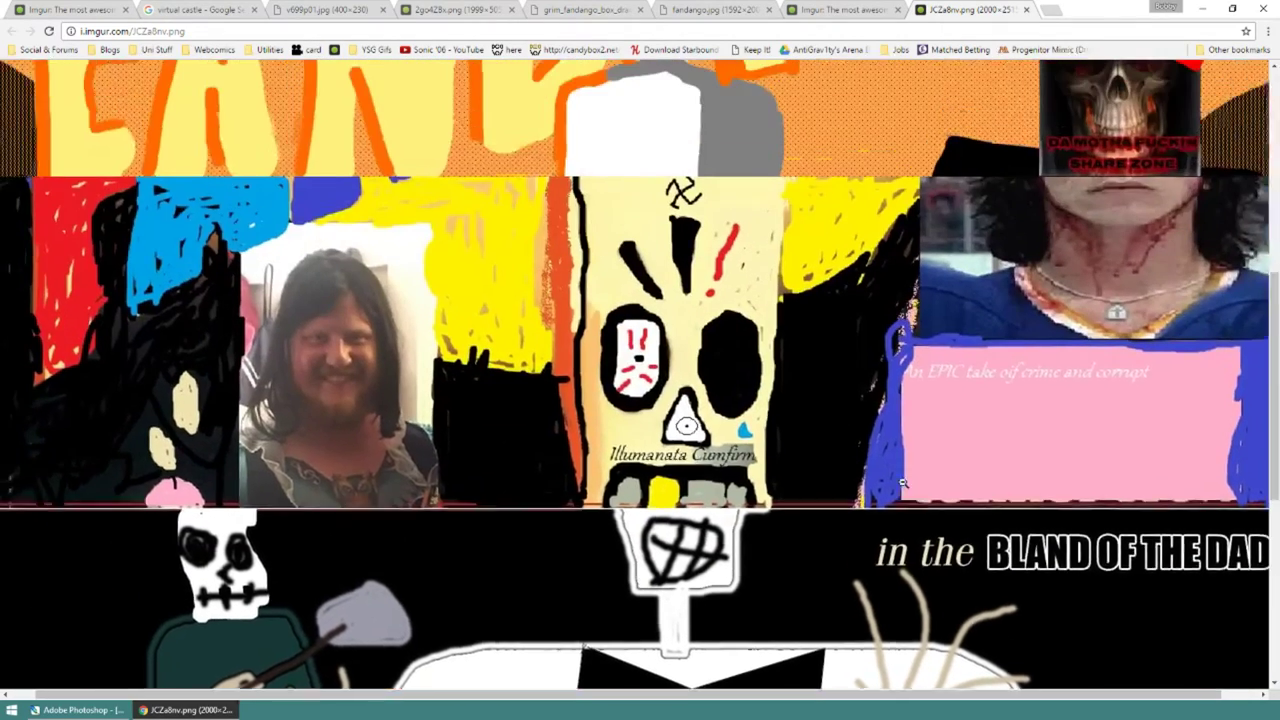
pyautogui.scroll(4, 921, 372)
pyautogui.scroll(2, 921, 372)
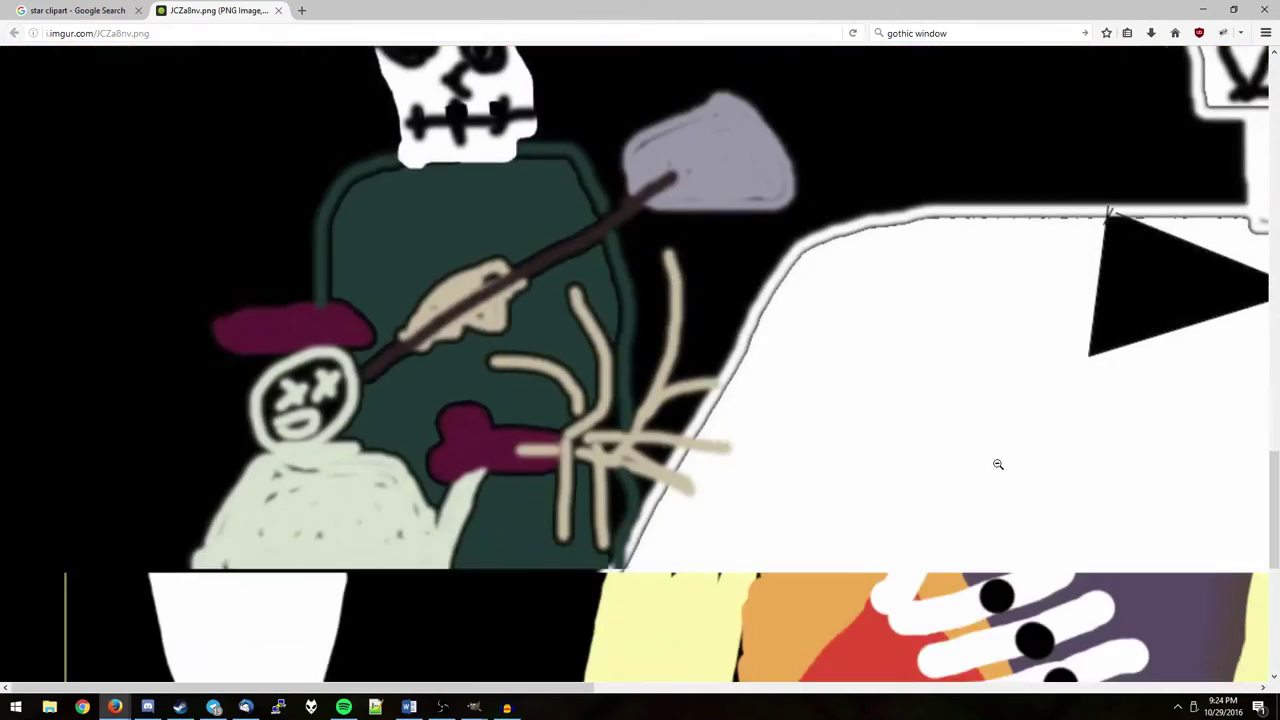
pyautogui.click(998, 464)
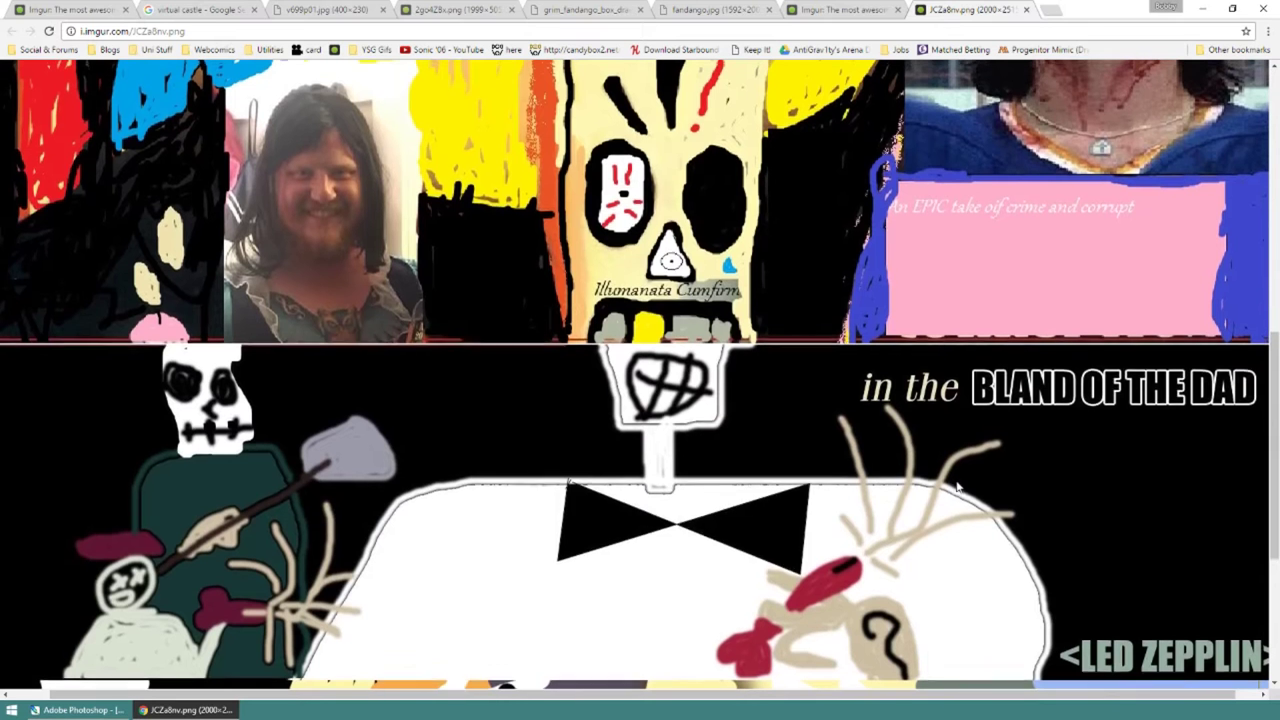
pyautogui.scroll(-3, 935, 470)
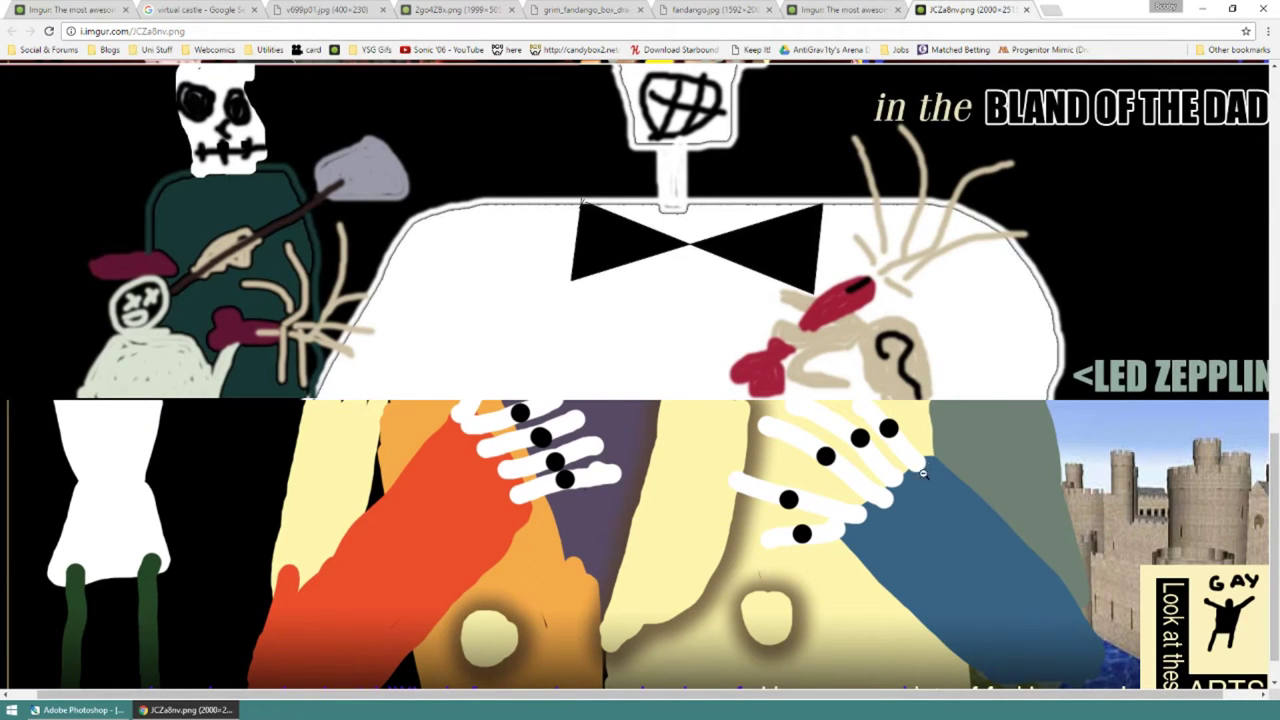
pyautogui.scroll(-1, 928, 388)
pyautogui.scroll(1, 920, 385)
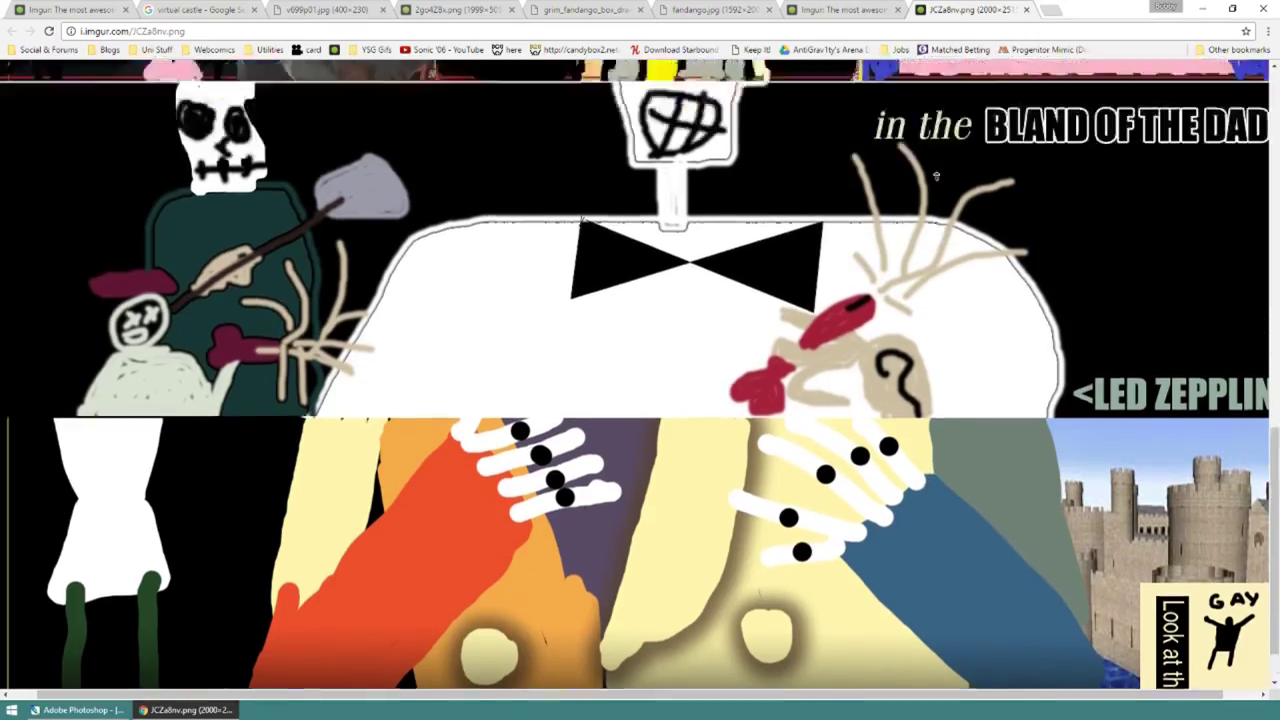
pyautogui.scroll(8, 900, 370)
pyautogui.scroll(-10, 914, 518)
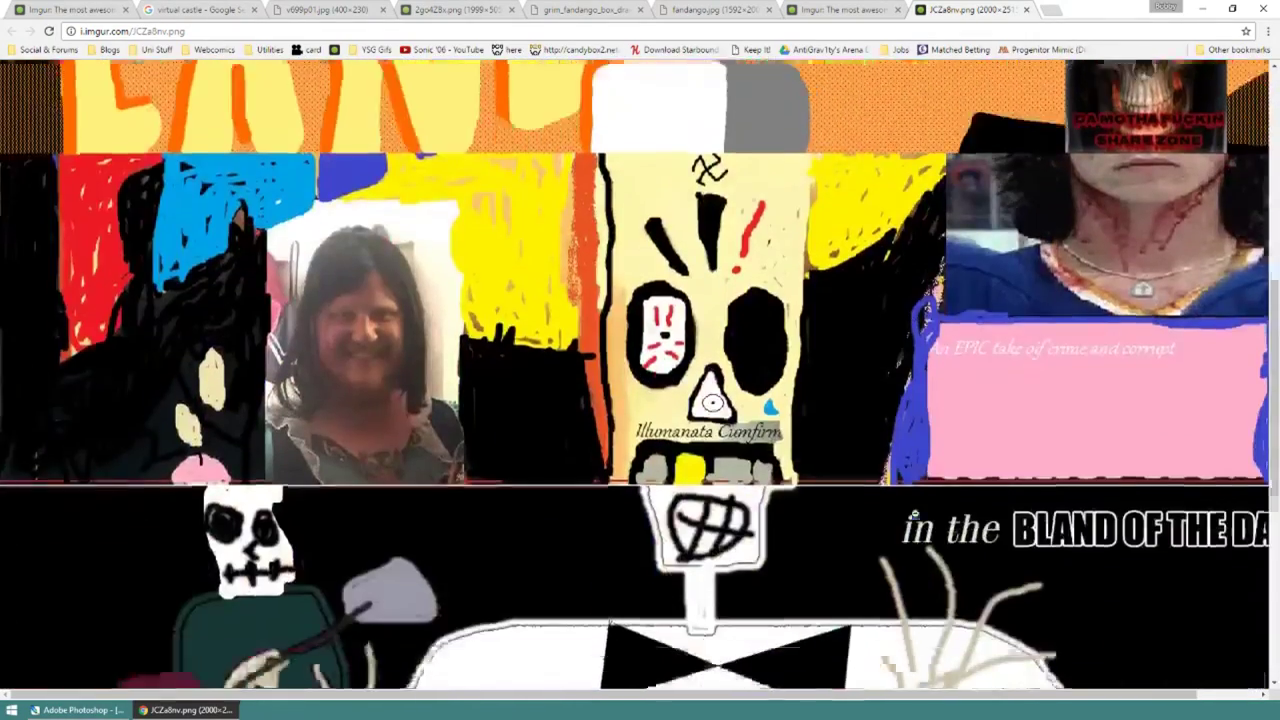
pyautogui.scroll(-3, 918, 515)
pyautogui.scroll(-2, 990, 545)
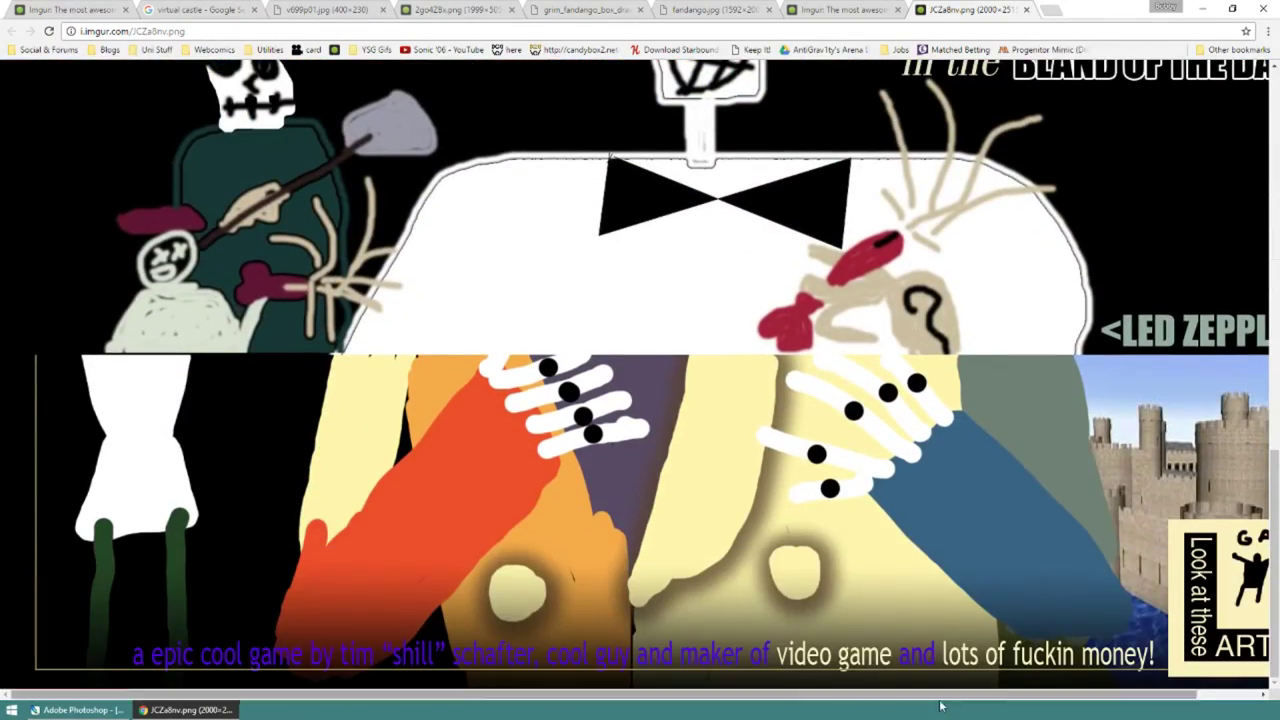
pyautogui.moveTo(990, 692); pyautogui.dragTo(1050, 692)
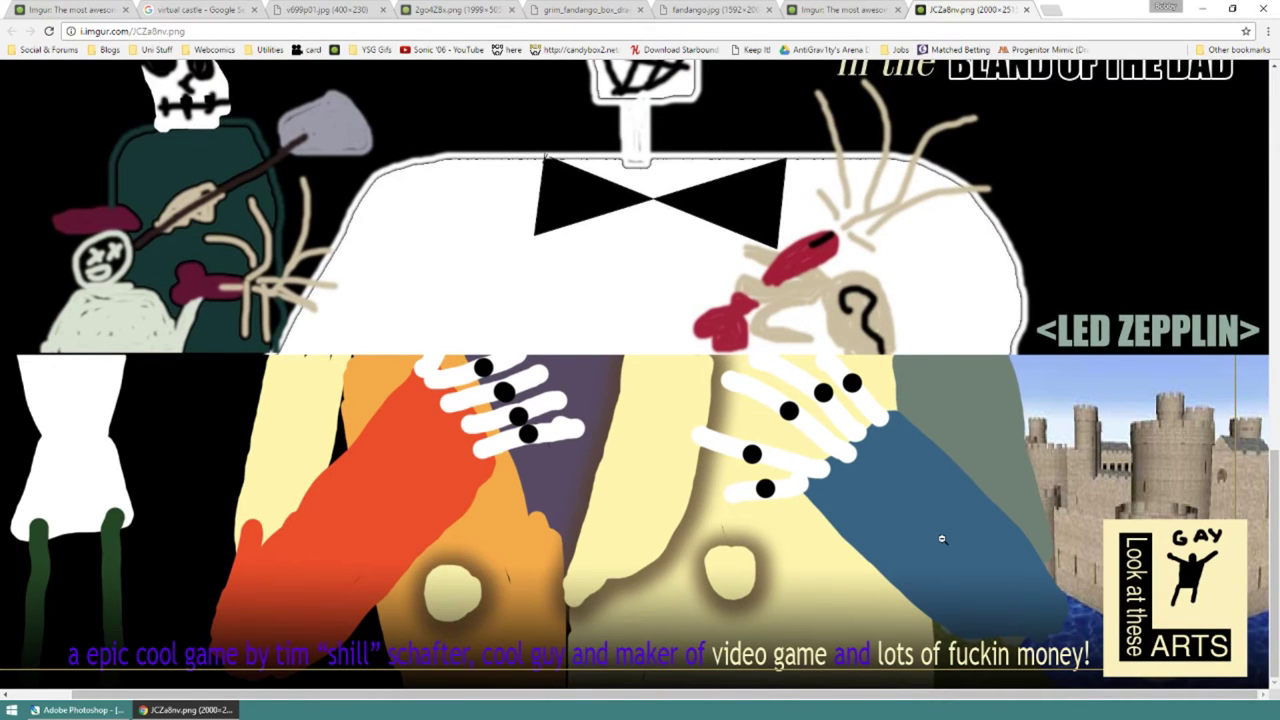
pyautogui.scroll(3, 941, 540)
pyautogui.scroll(-1, 941, 540)
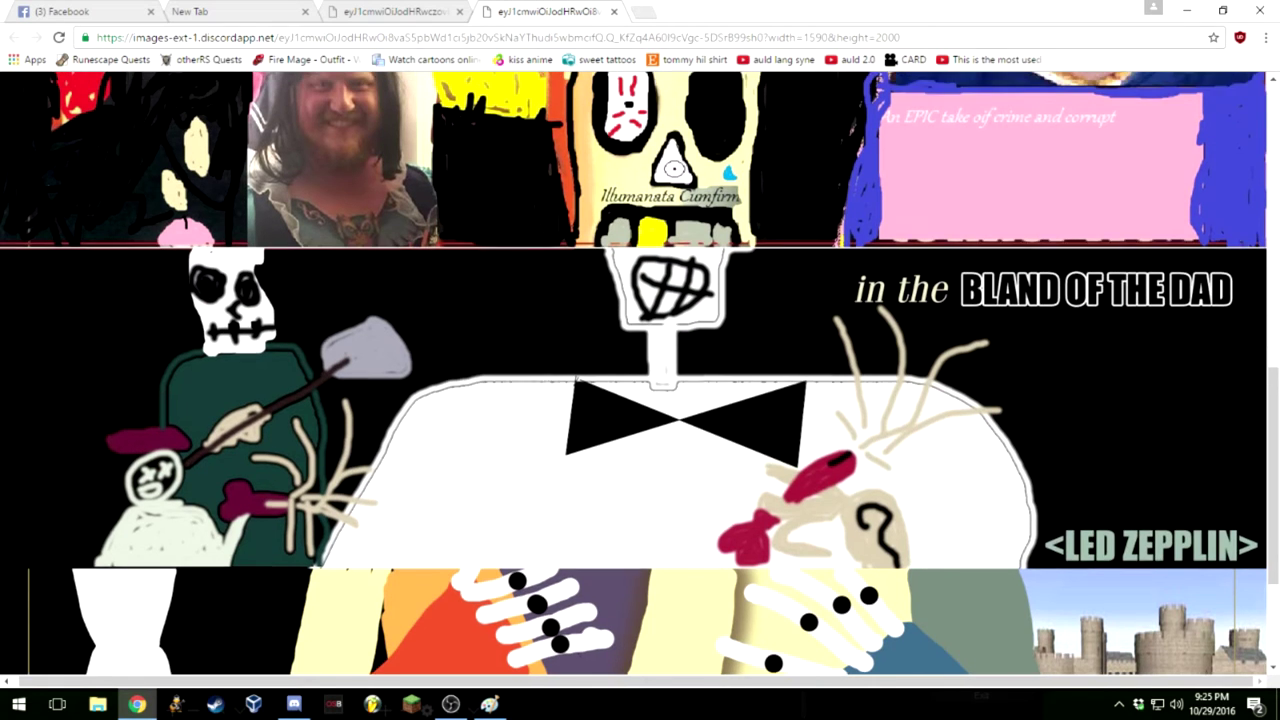
pyautogui.scroll(1, 640, 373)
pyautogui.scroll(2, 640, 373)
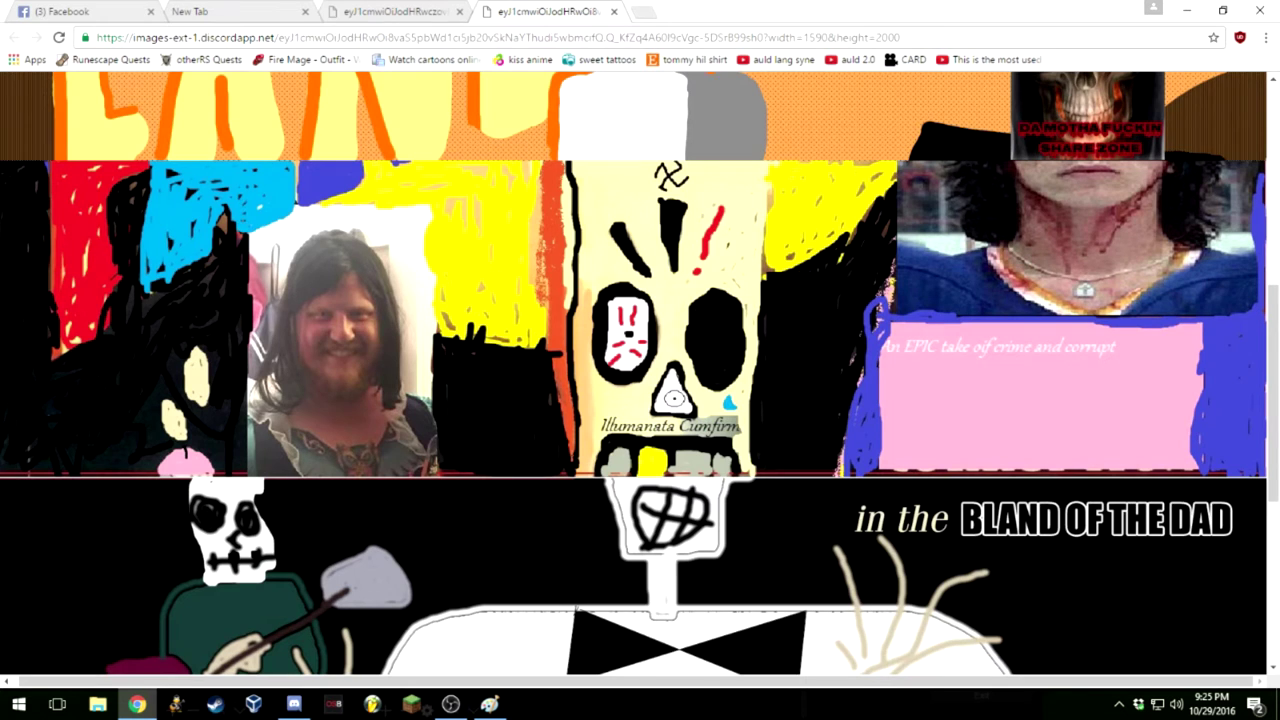
pyautogui.scroll(1, 640, 373)
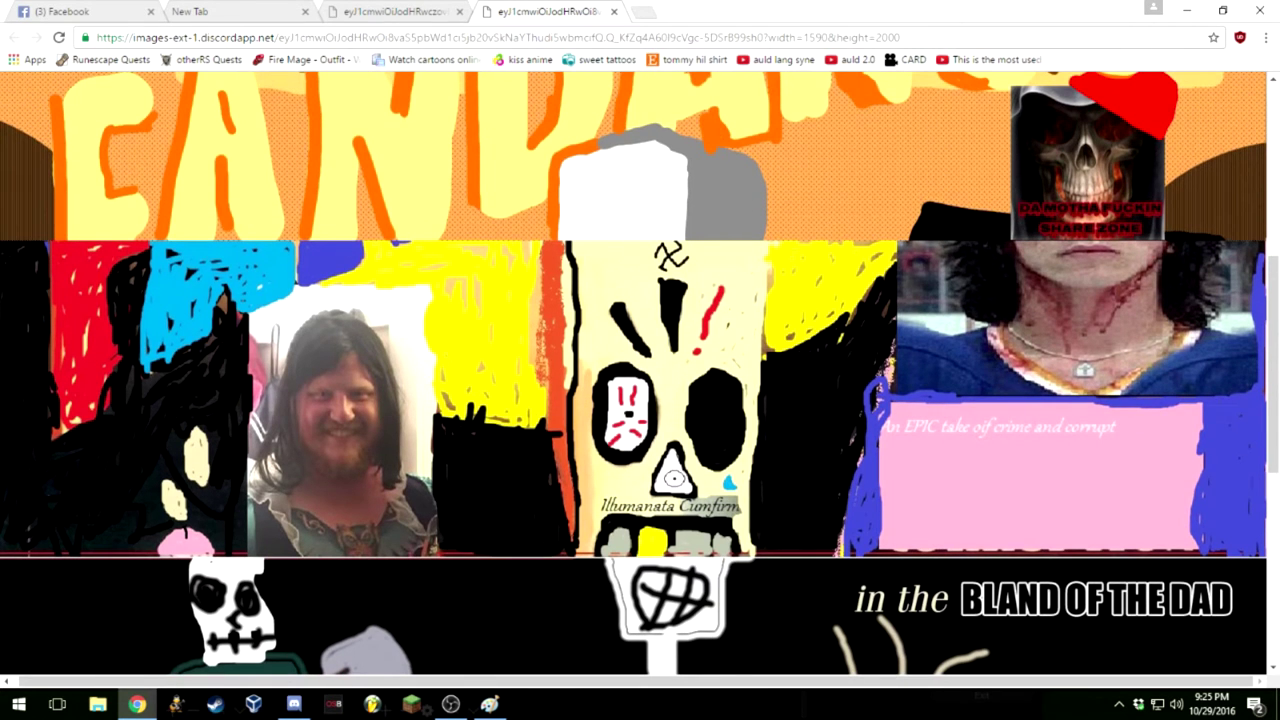
pyautogui.scroll(3, 640, 373)
pyautogui.scroll(-7, 640, 373)
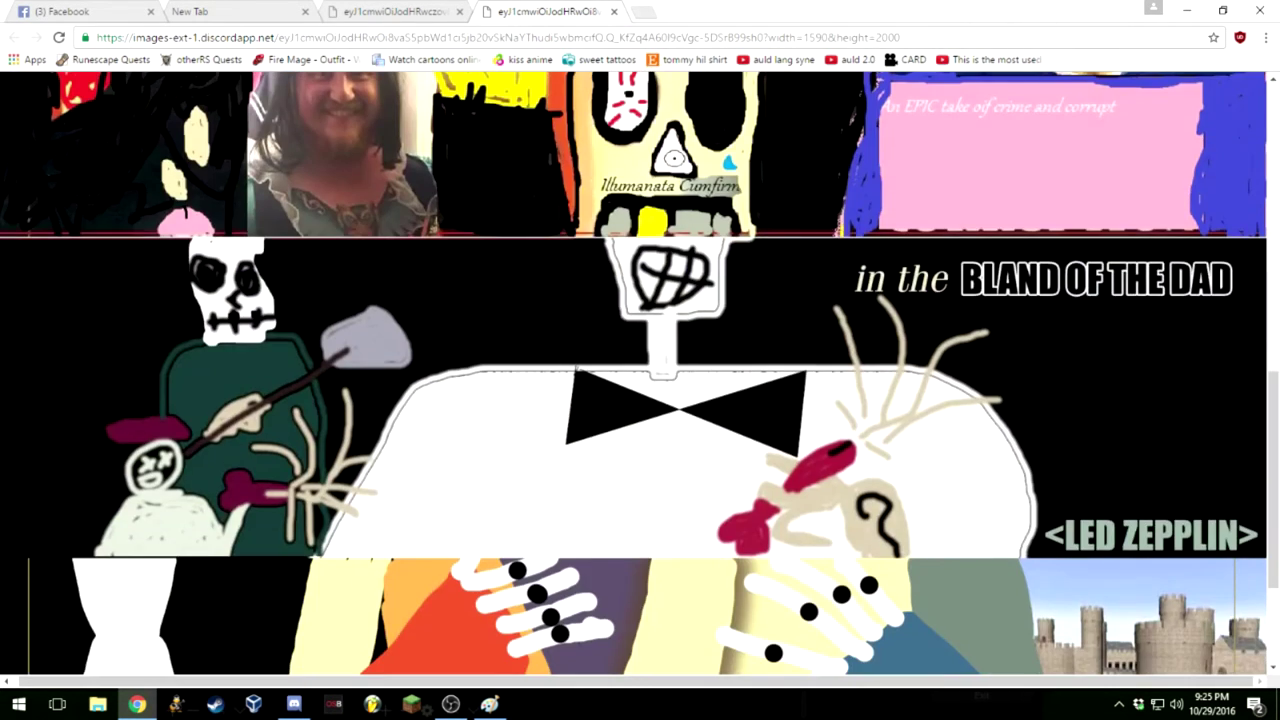
pyautogui.scroll(3, 640, 373)
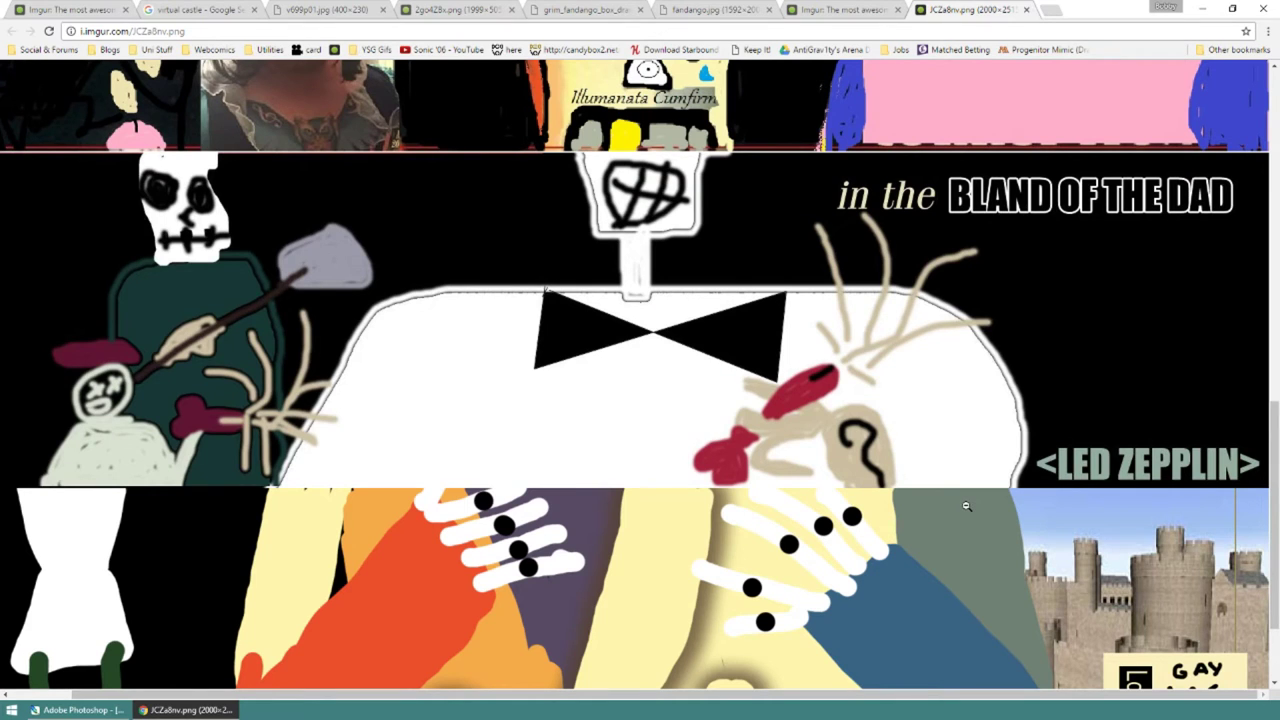
pyautogui.scroll(-10, 935, 457)
pyautogui.scroll(-2, 924, 499)
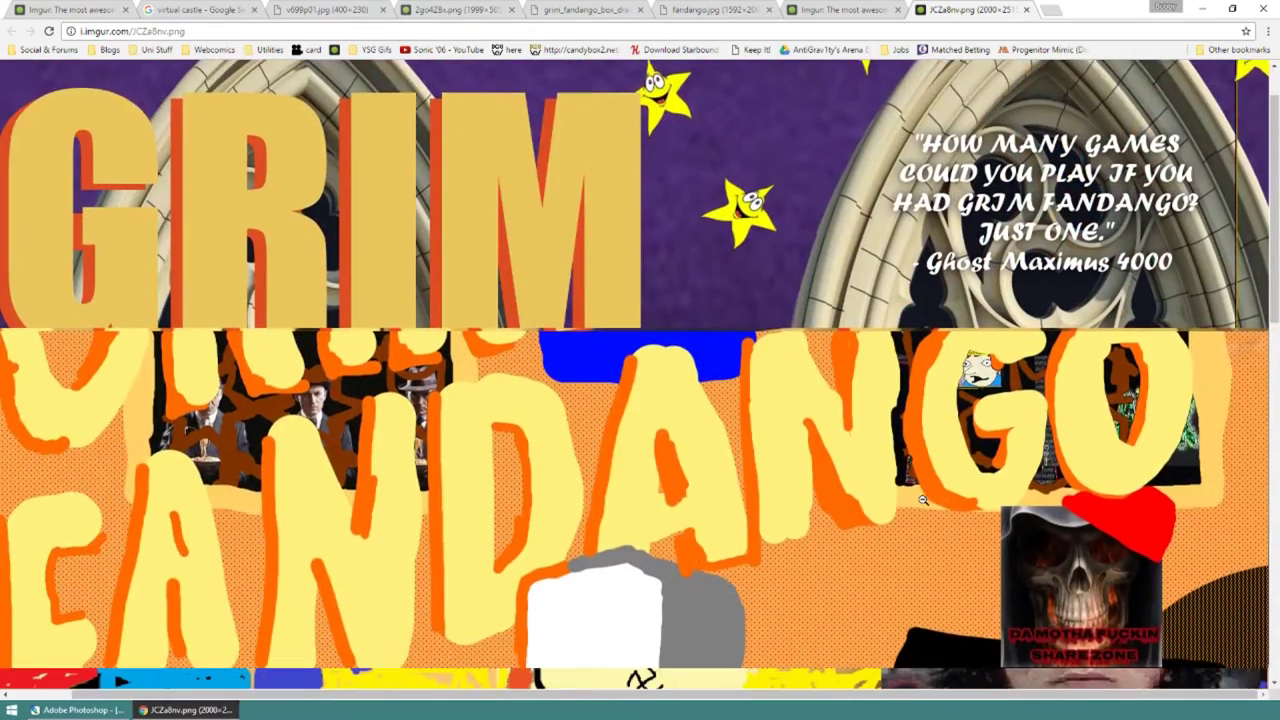
pyautogui.scroll(-1, 923, 499)
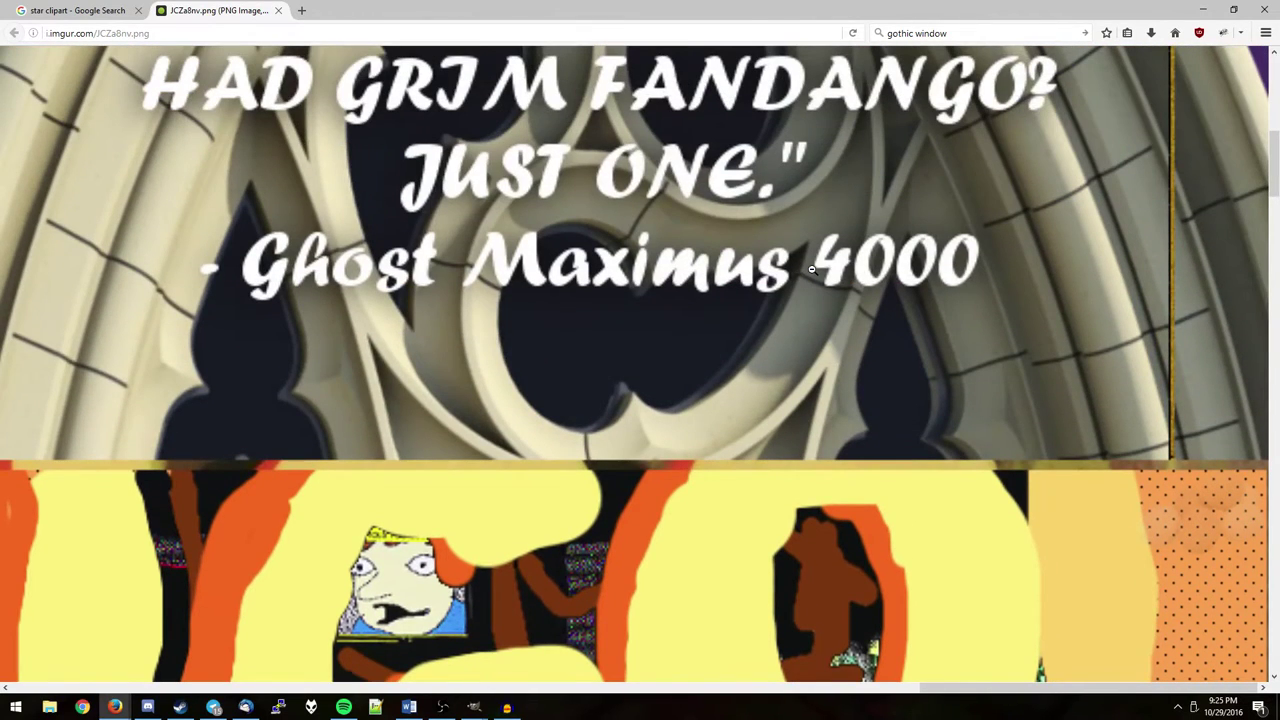
# Toggle the collage between fitted and full size and scroll around its strips
pyautogui.scroll(-4, 811, 268)
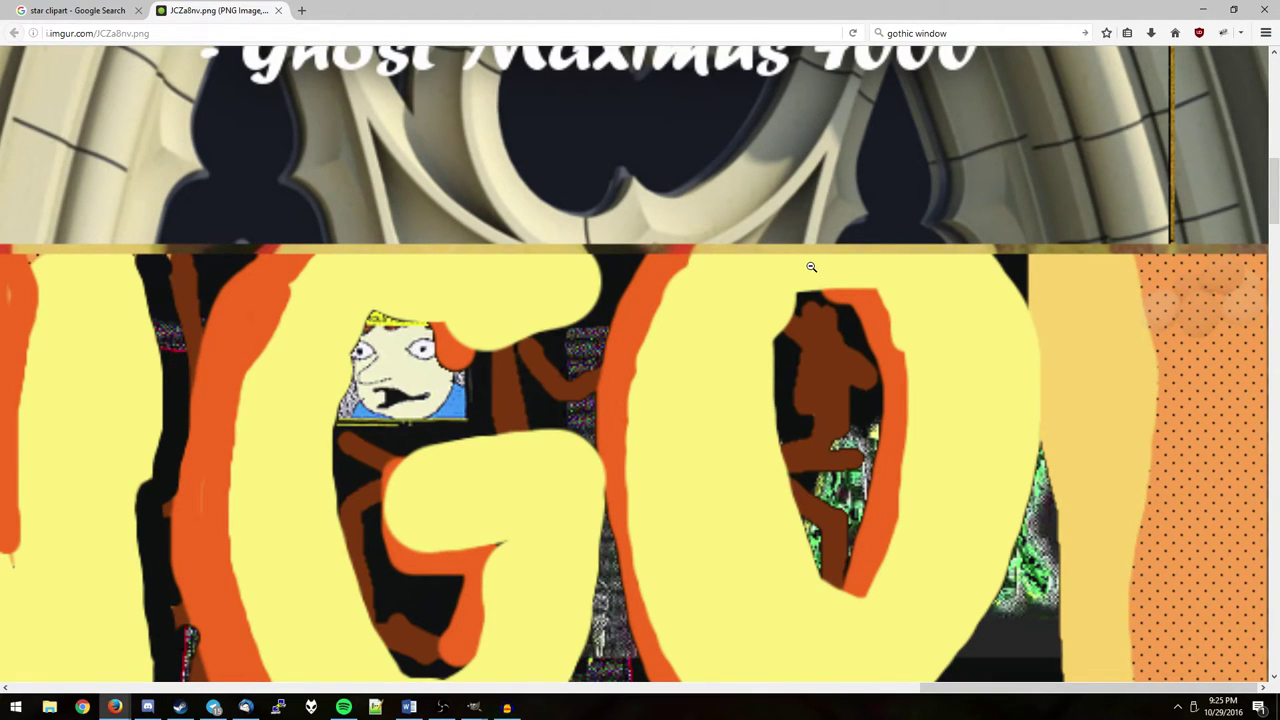
pyautogui.click(811, 267)
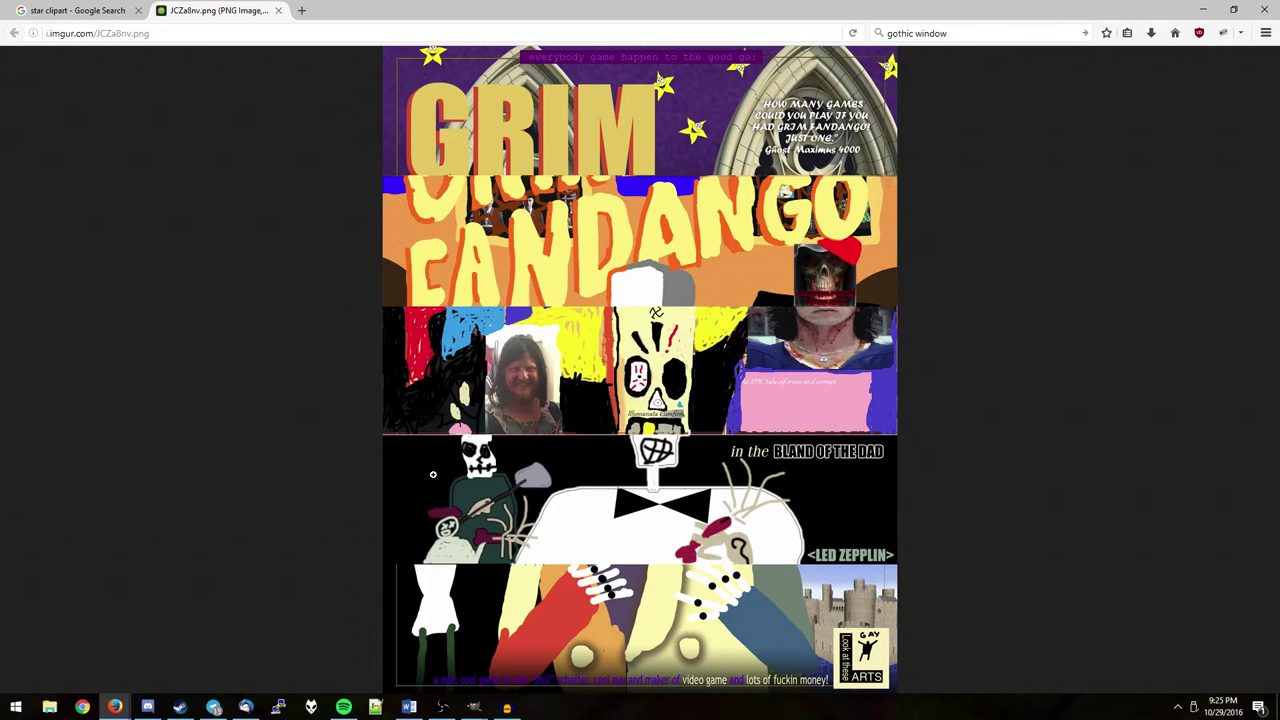
pyautogui.click(436, 213)
pyautogui.scroll(1, 400, 230)
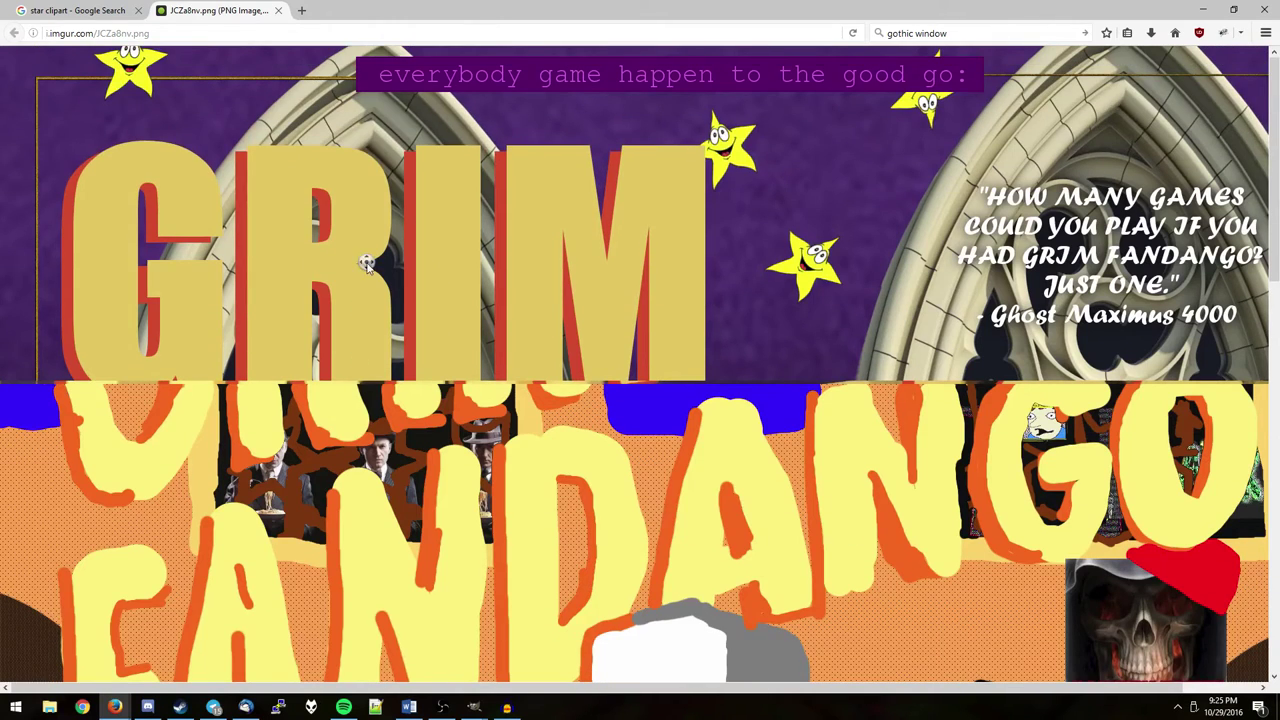
pyautogui.scroll(-10, 365, 262)
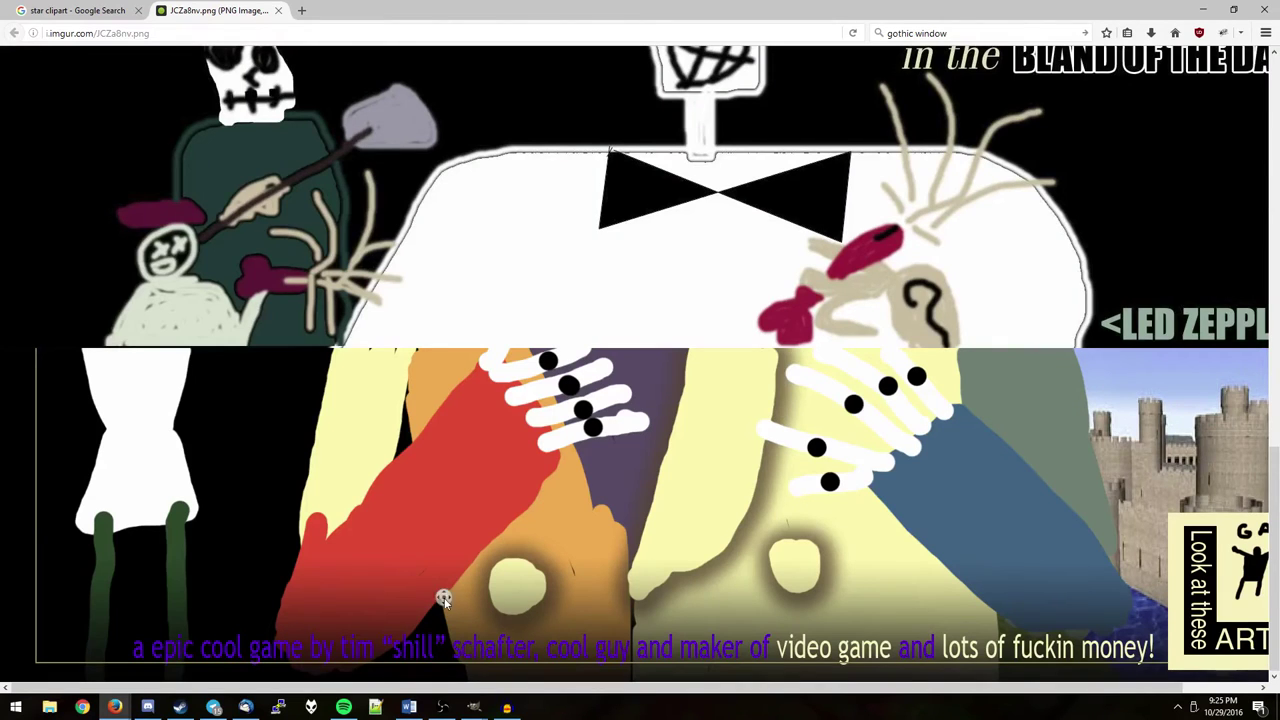
pyautogui.hscroll(1, 443, 598)
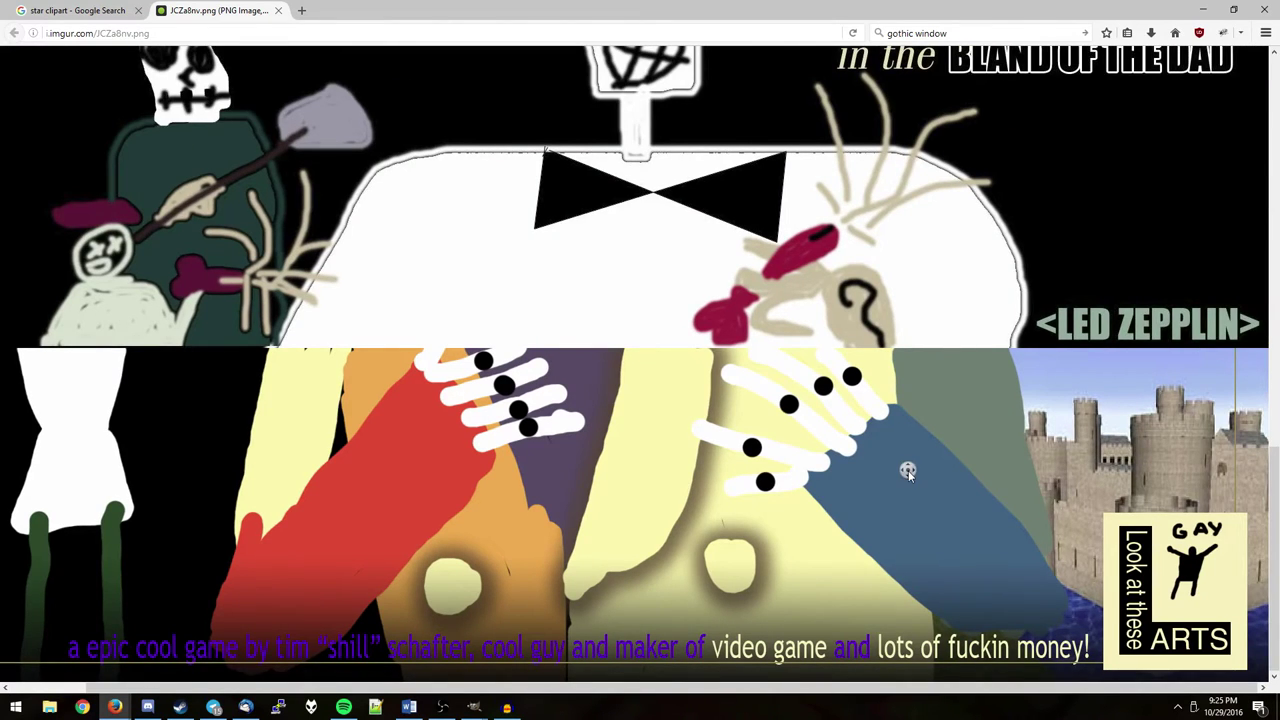
pyautogui.hscroll(-1, 908, 470)
pyautogui.middleClick(557, 567)
pyautogui.hscroll(-1, 580, 208)
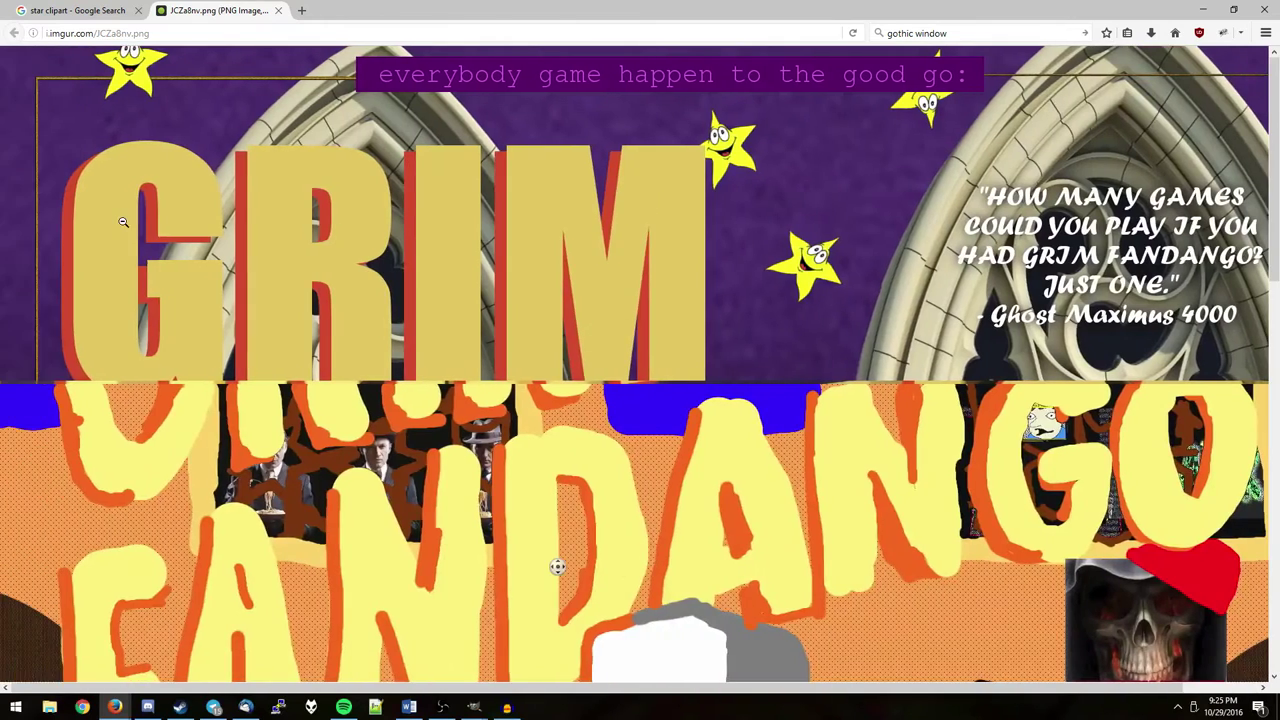
# Magnify the GRIM title, autoscroll across the poster, then fit the whole poster in view
pyautogui.click(98, 298)
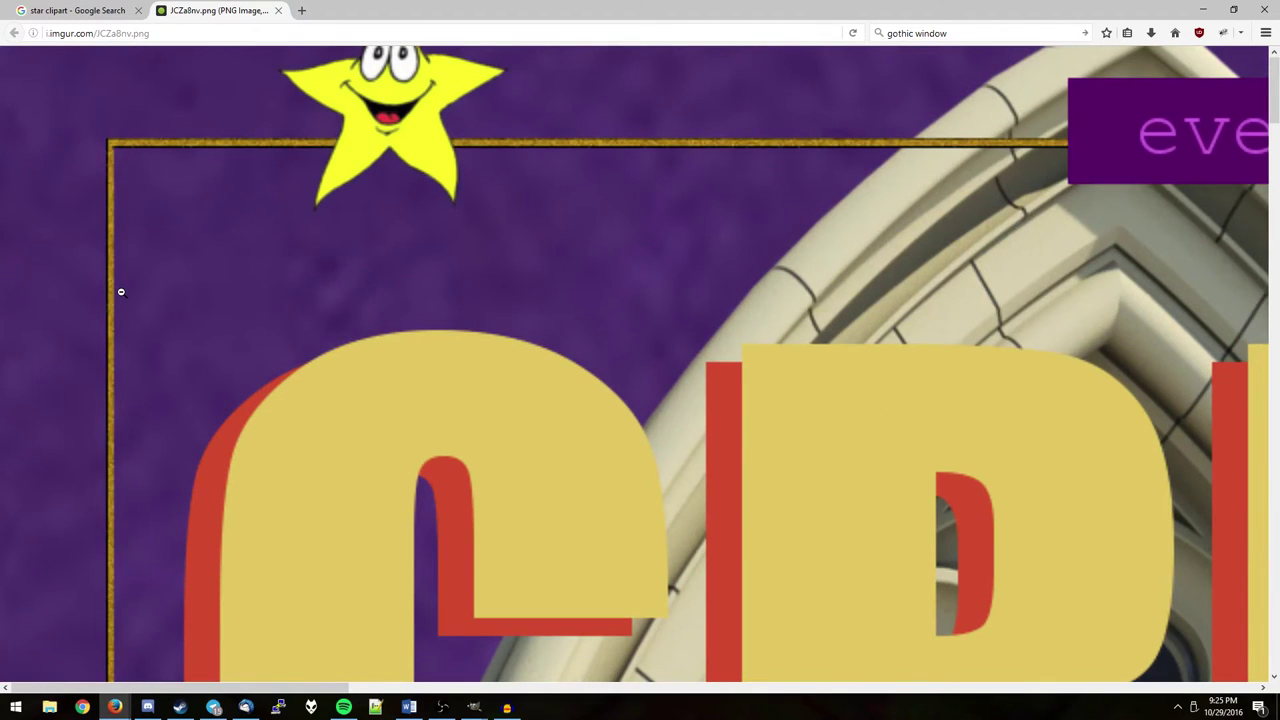
pyautogui.click(121, 292)
pyautogui.click(424, 290)
pyautogui.scroll(5, 438, 305)
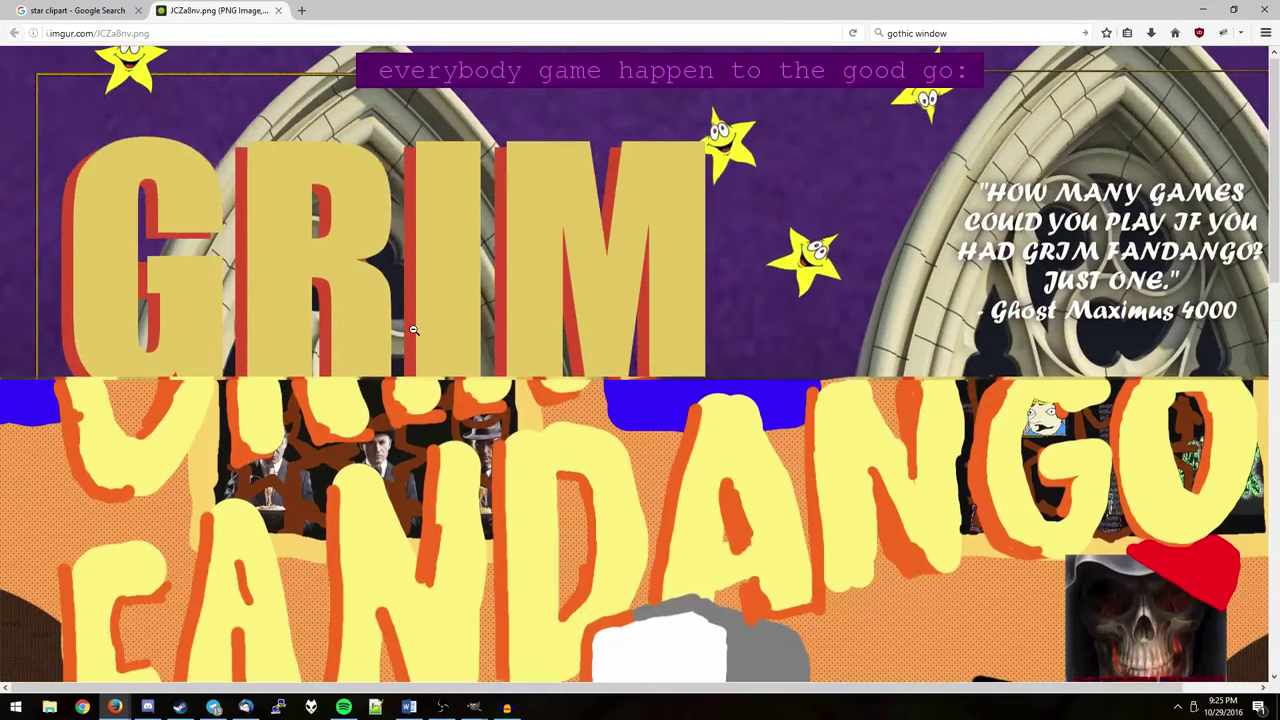
pyautogui.click(77, 247)
pyautogui.click(77, 247)
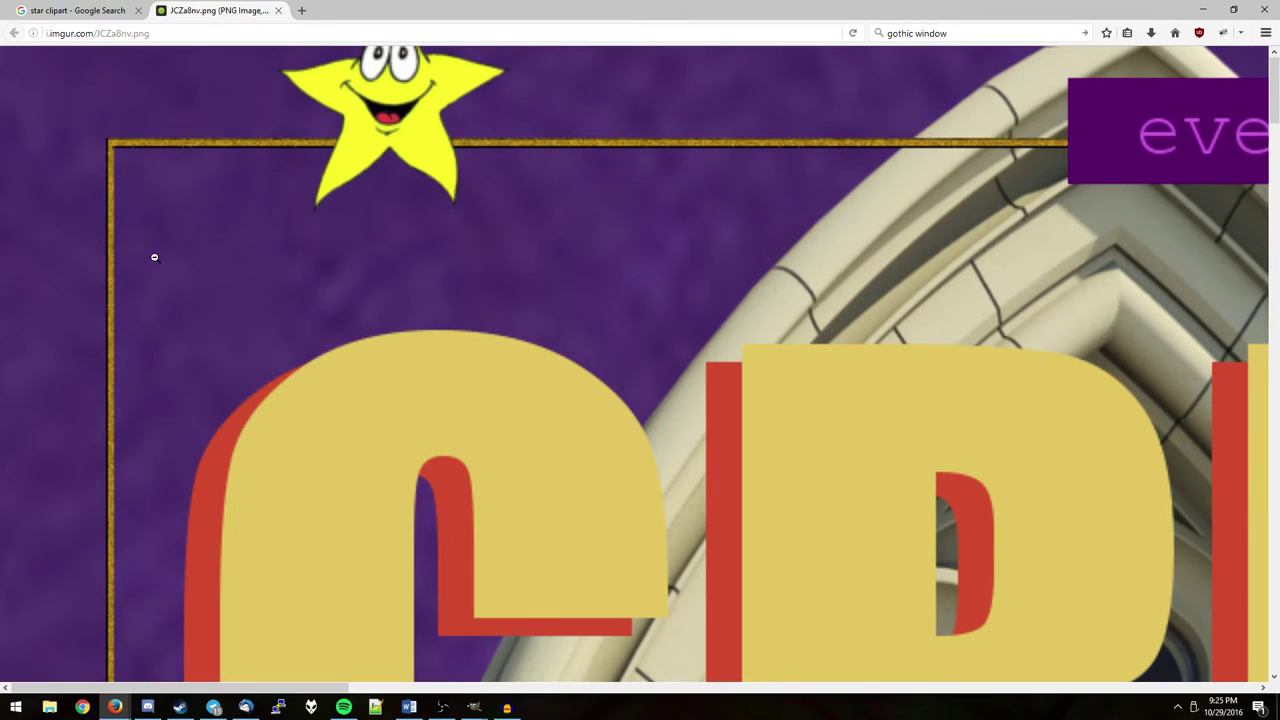
pyautogui.middleClick(174, 256)
pyautogui.hscroll(10, 174, 256)
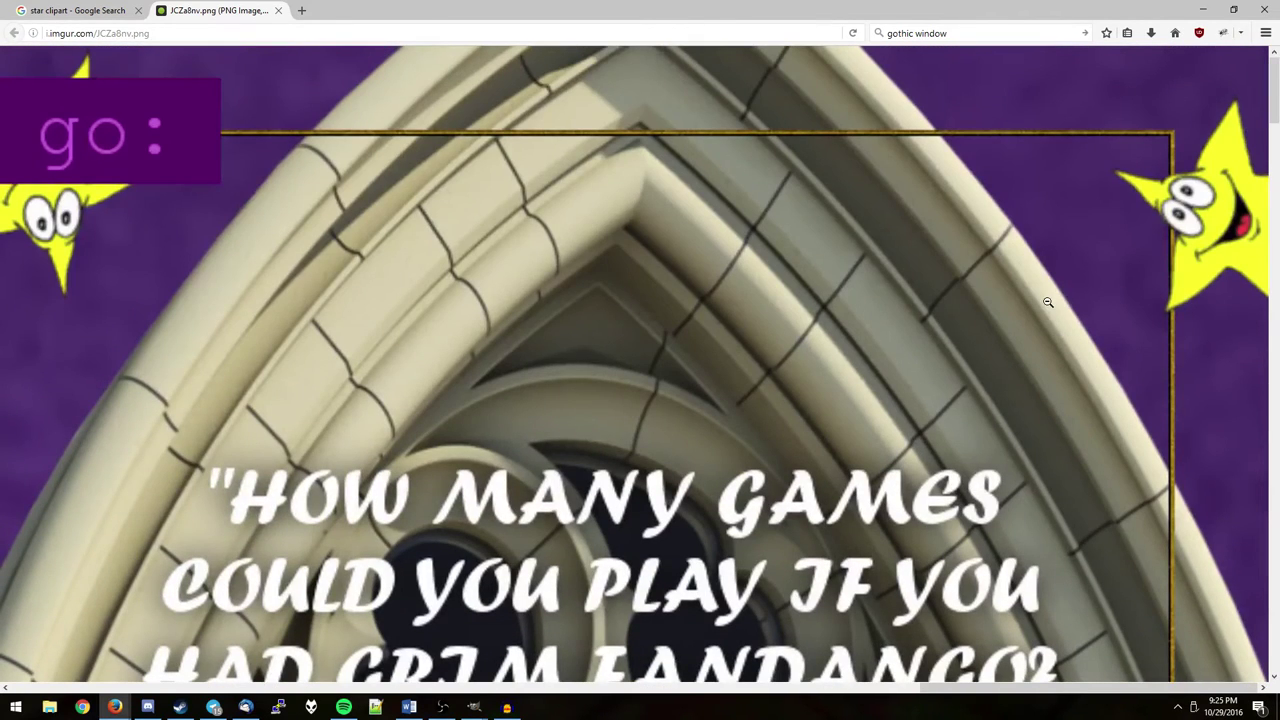
pyautogui.scroll(-5, 1047, 301)
pyautogui.scroll(-2, 1043, 300)
pyautogui.scroll(3, 1043, 300)
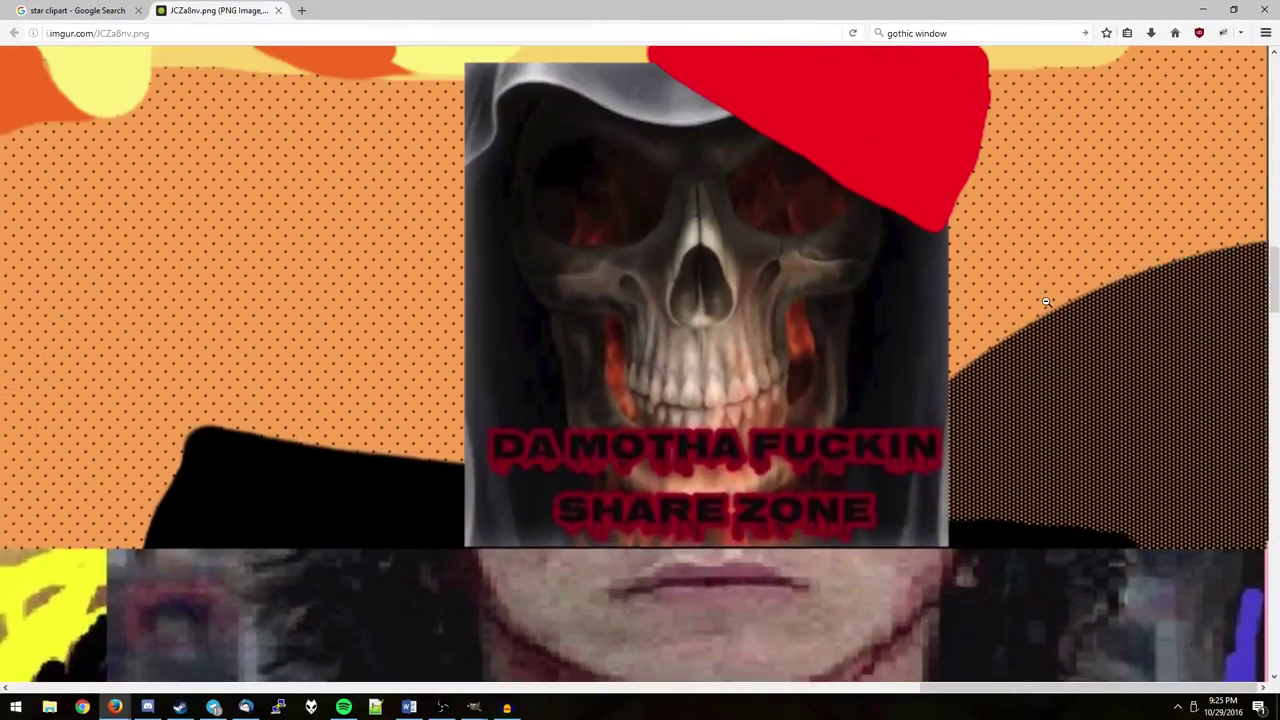
pyautogui.click(693, 128)
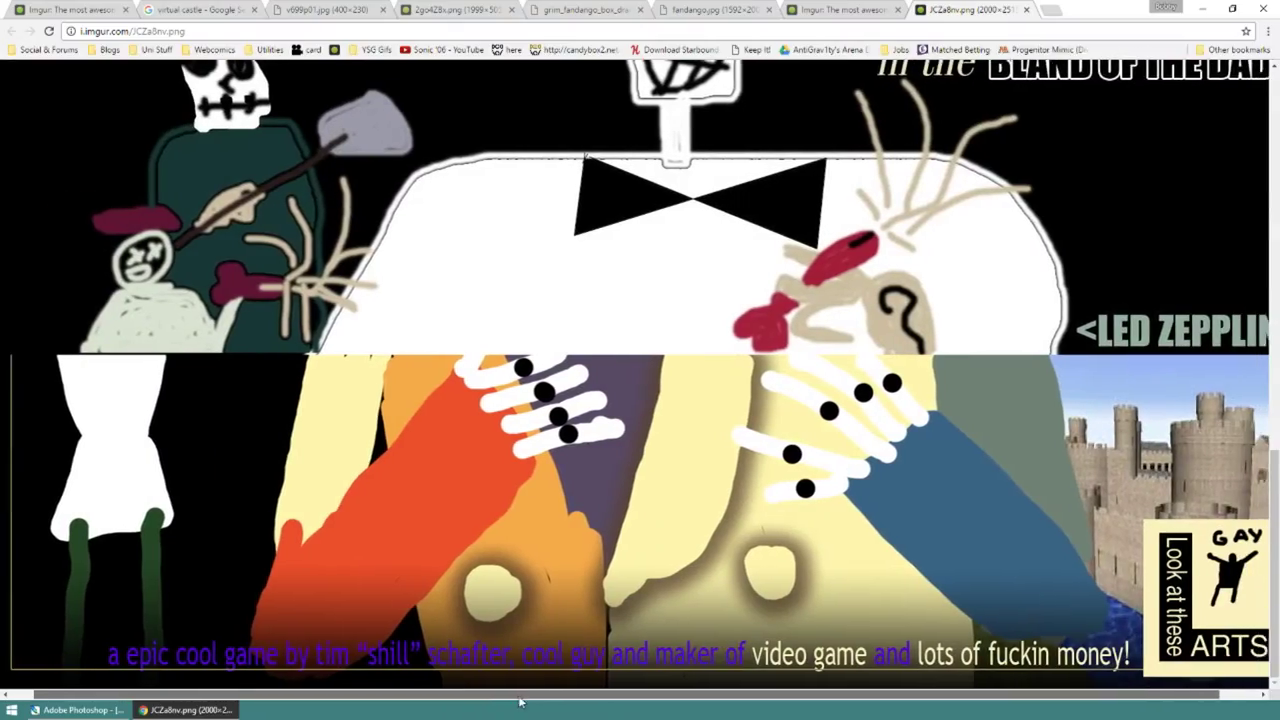
pyautogui.moveTo(519, 702); pyautogui.dragTo(633, 699)
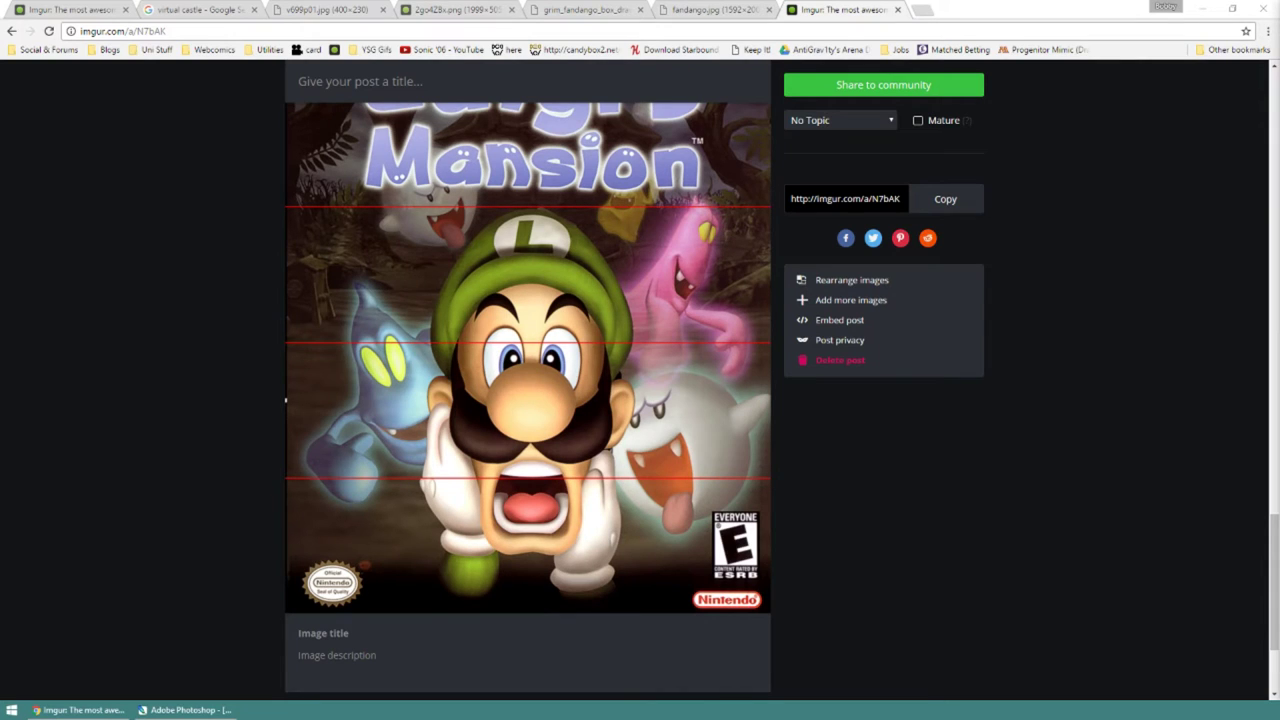
# Scroll up to the top of the striped Luigi's Mansion cover in the Imgur post
pyautogui.scroll(2, 988, 428)
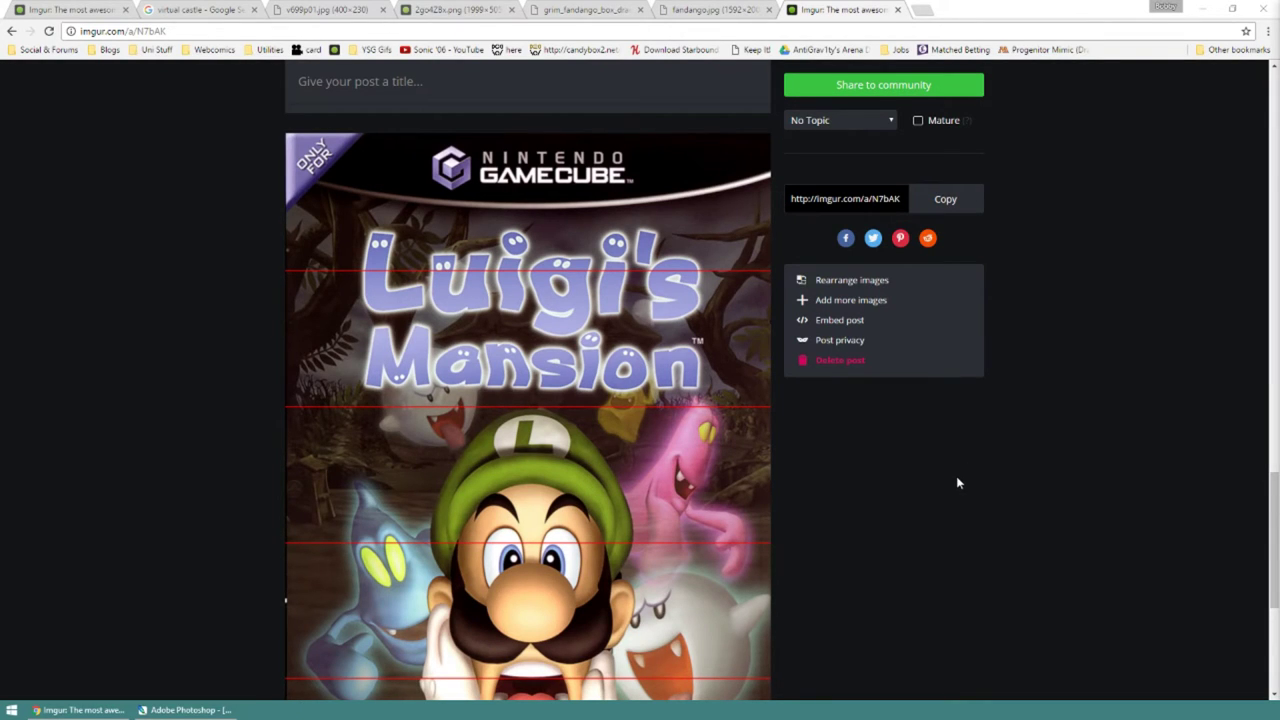
# Copy the striped Luigi's Mansion cover image from imgur and switch to the empty Photoshop
pyautogui.scroll(-2, 956, 476)
pyautogui.click(219, 710)
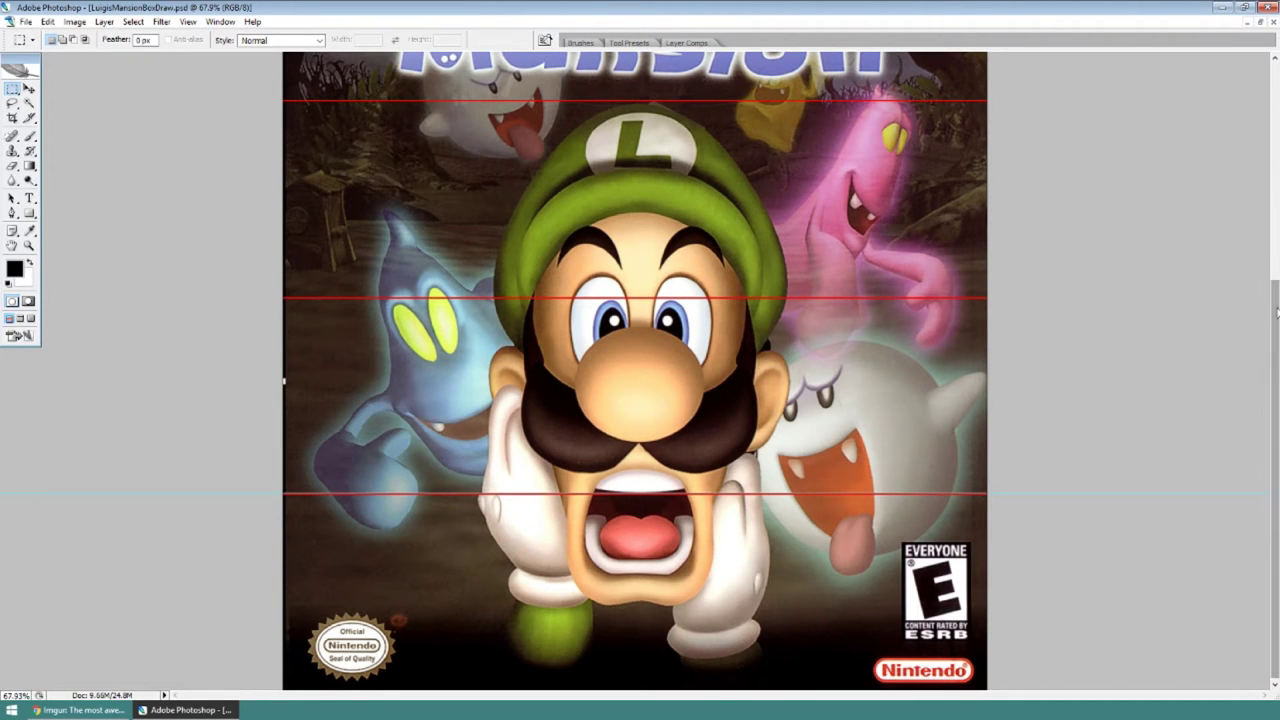
pyautogui.scroll(5, 1261, 316)
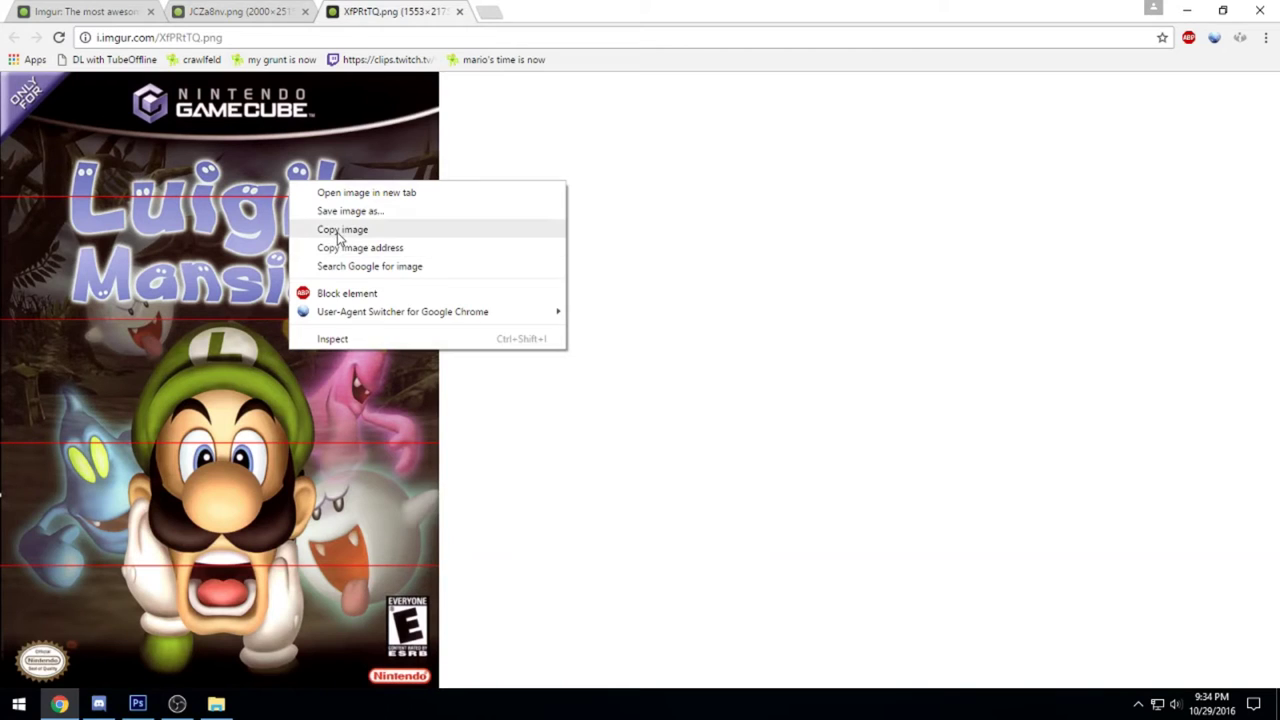
pyautogui.click(337, 231)
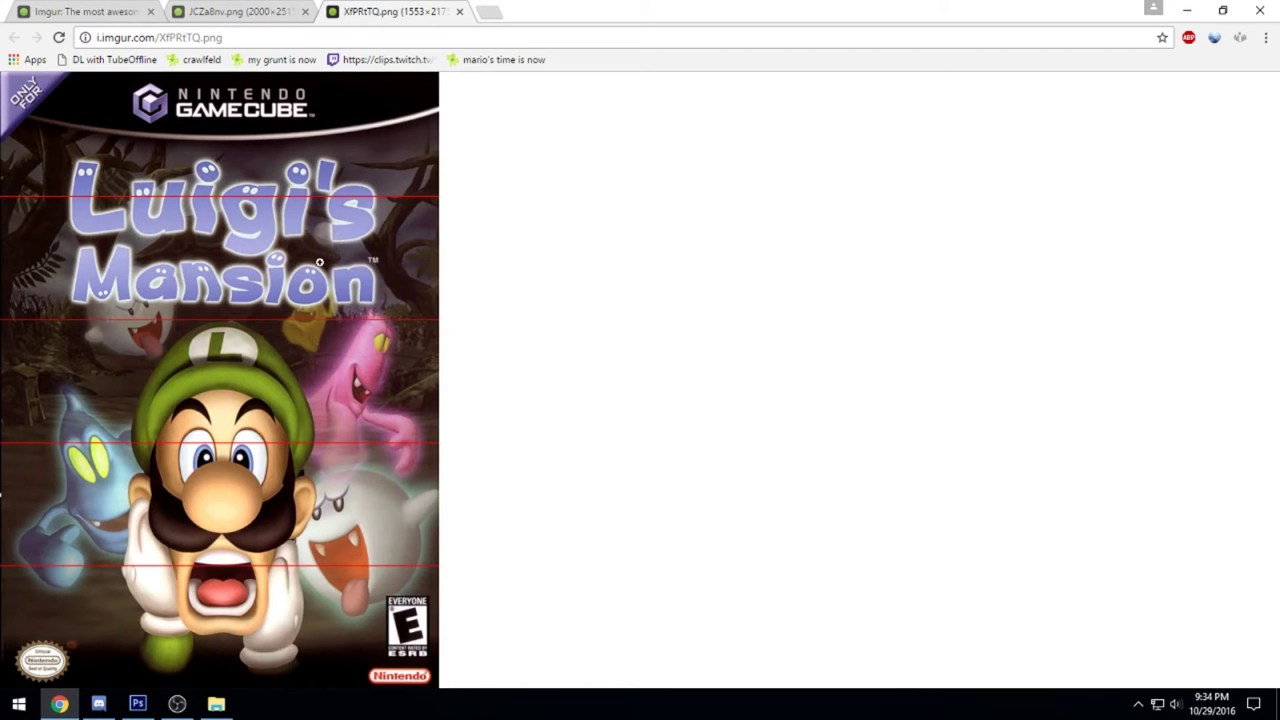
pyautogui.rightClick(319, 262)
pyautogui.click(365, 314)
pyautogui.click(98, 703)
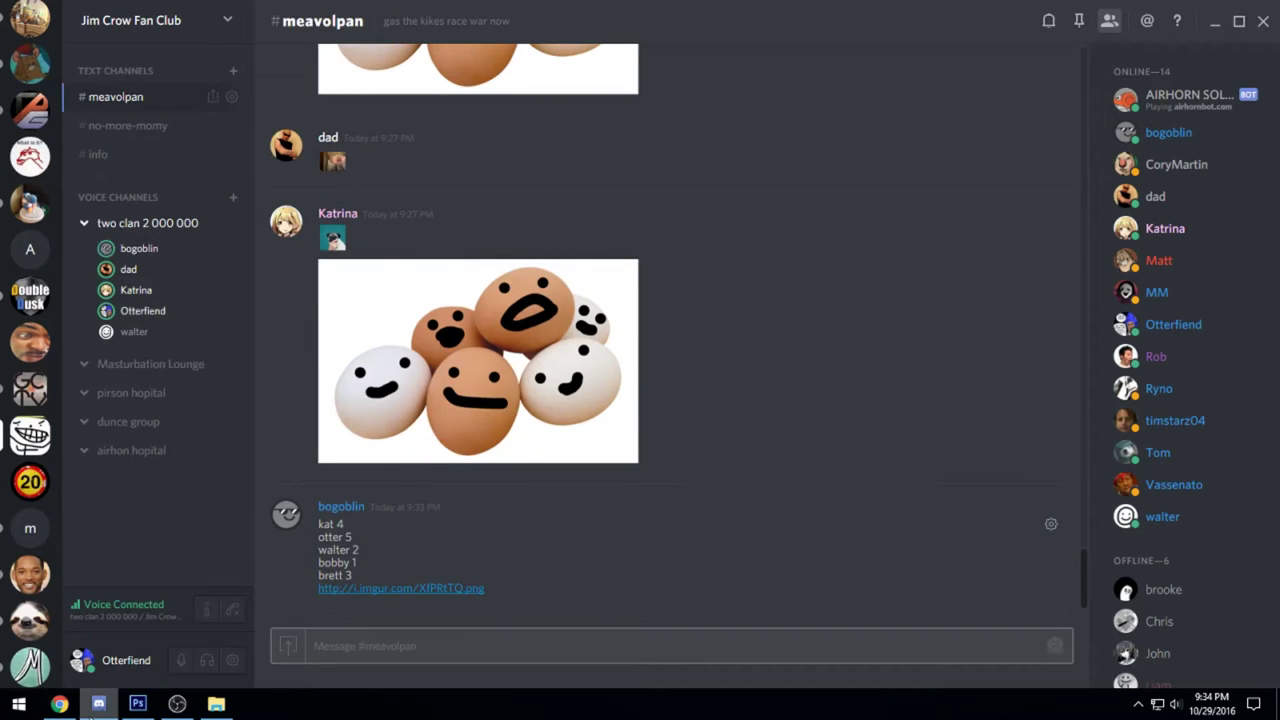
pyautogui.click(137, 703)
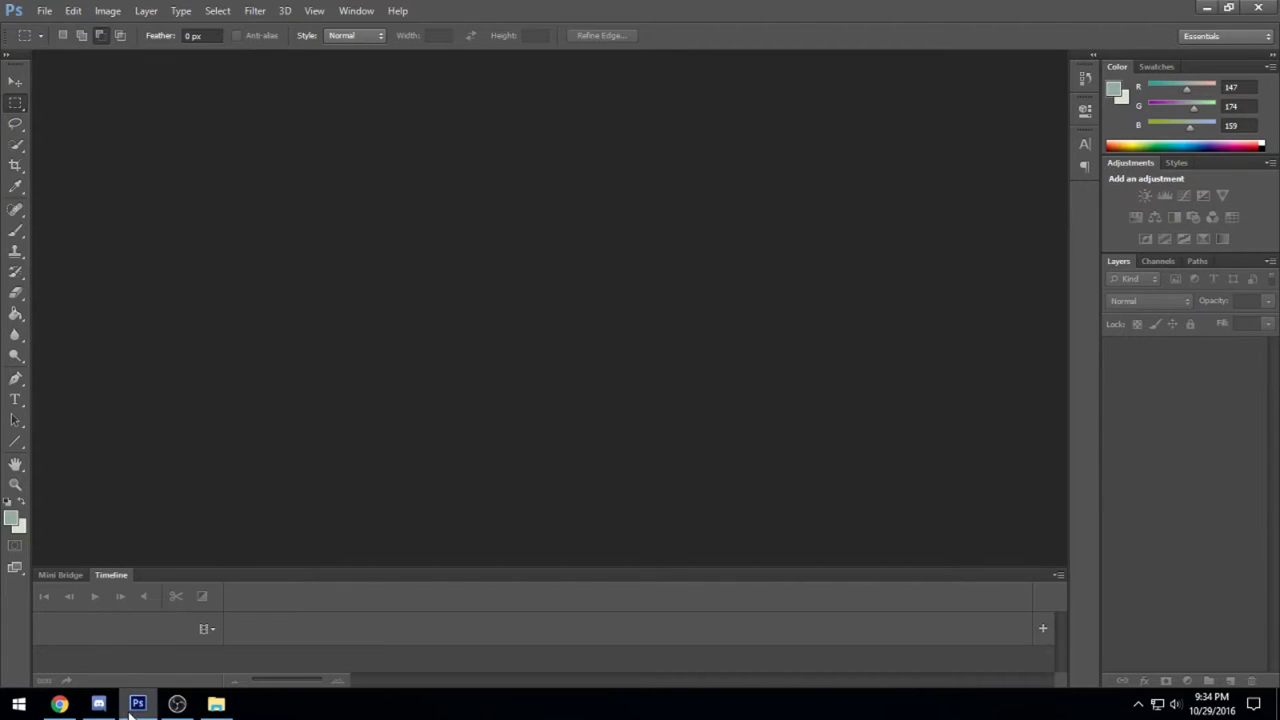
# Make a 1553×2175 Clipboard-preset document, paste the Luigi cover at 50%, and select the Background layer
pyautogui.click(45, 12)
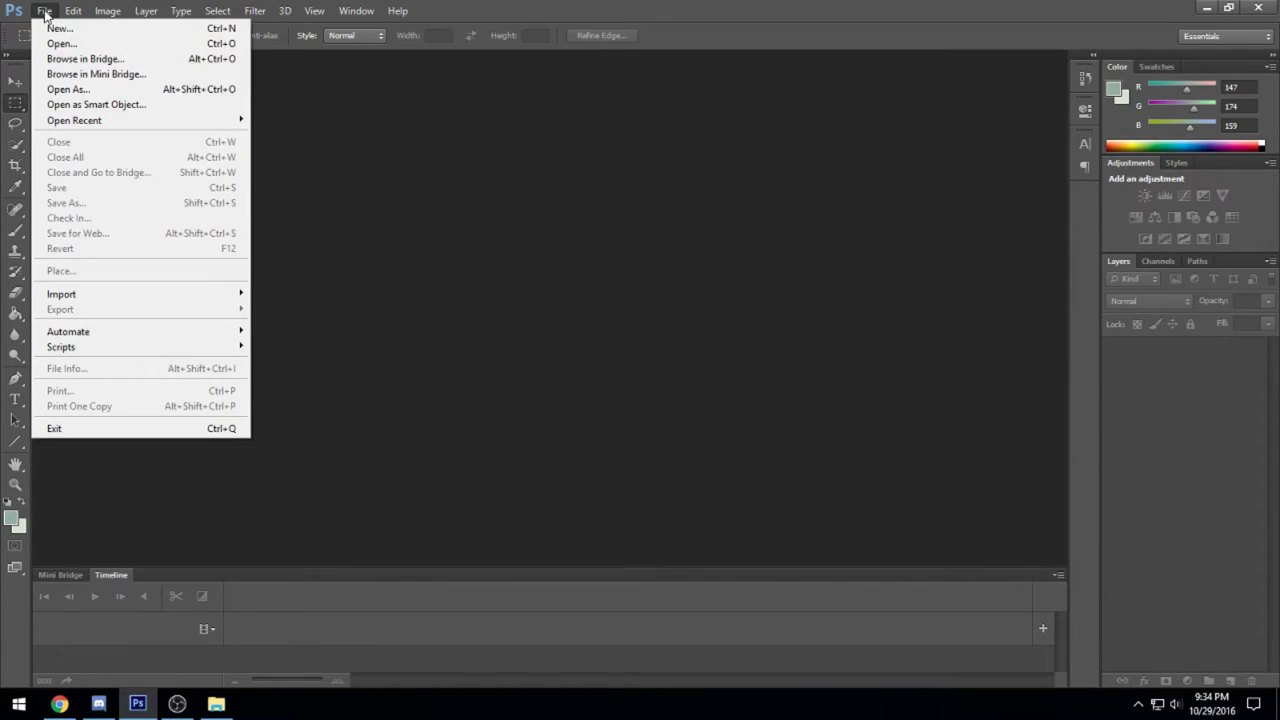
pyautogui.click(44, 23)
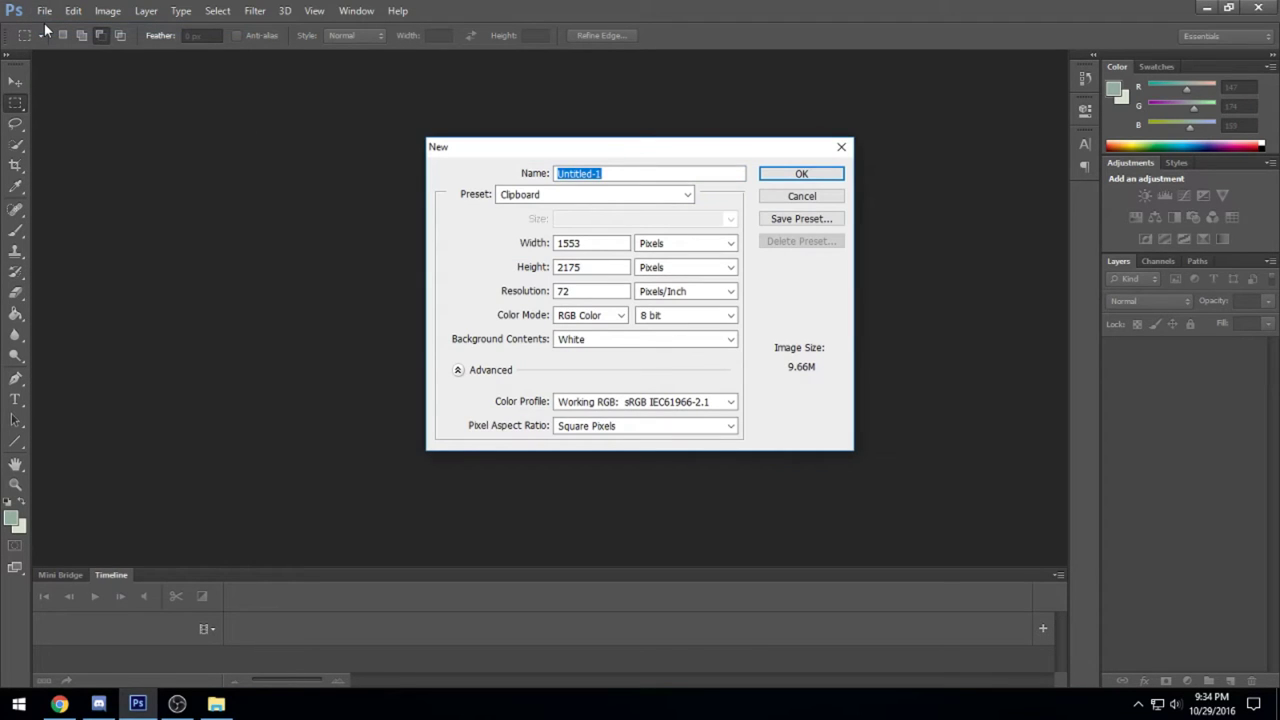
pyautogui.press('Return')
pyautogui.hotkey('ctrl', 'v')
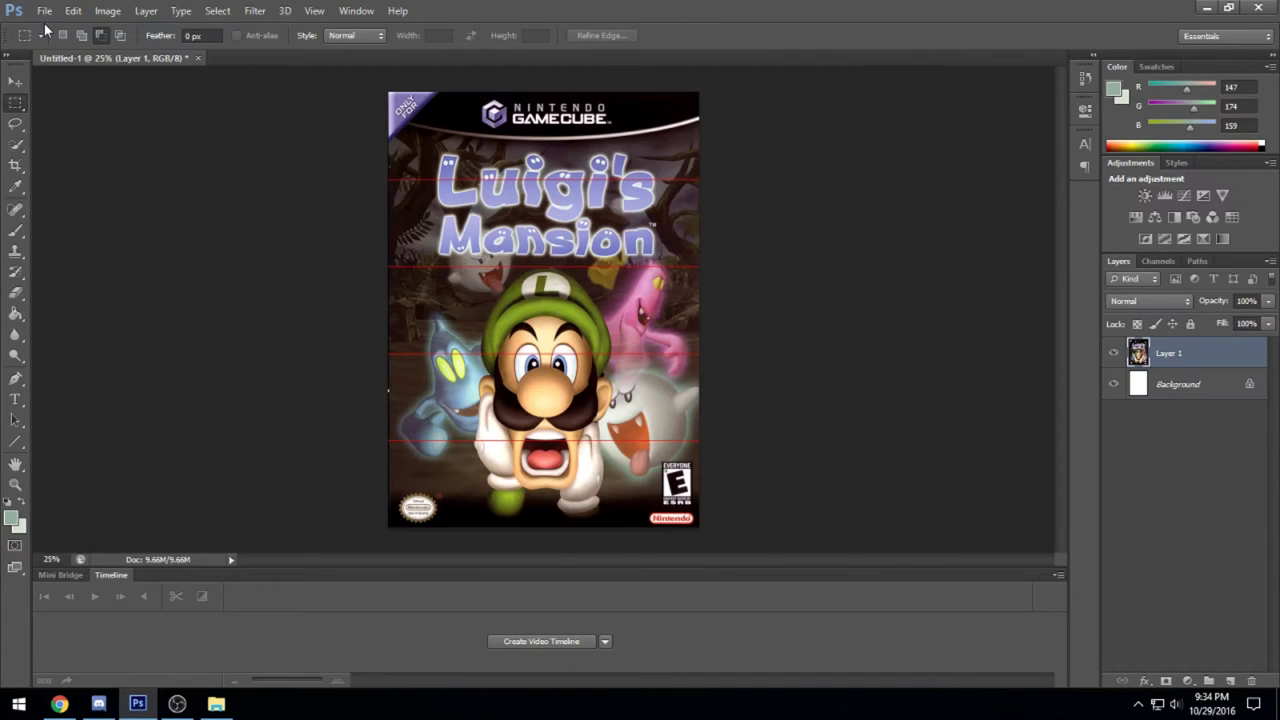
pyautogui.hotkey('ctrl', '+')
pyautogui.hotkey('ctrl', '+')
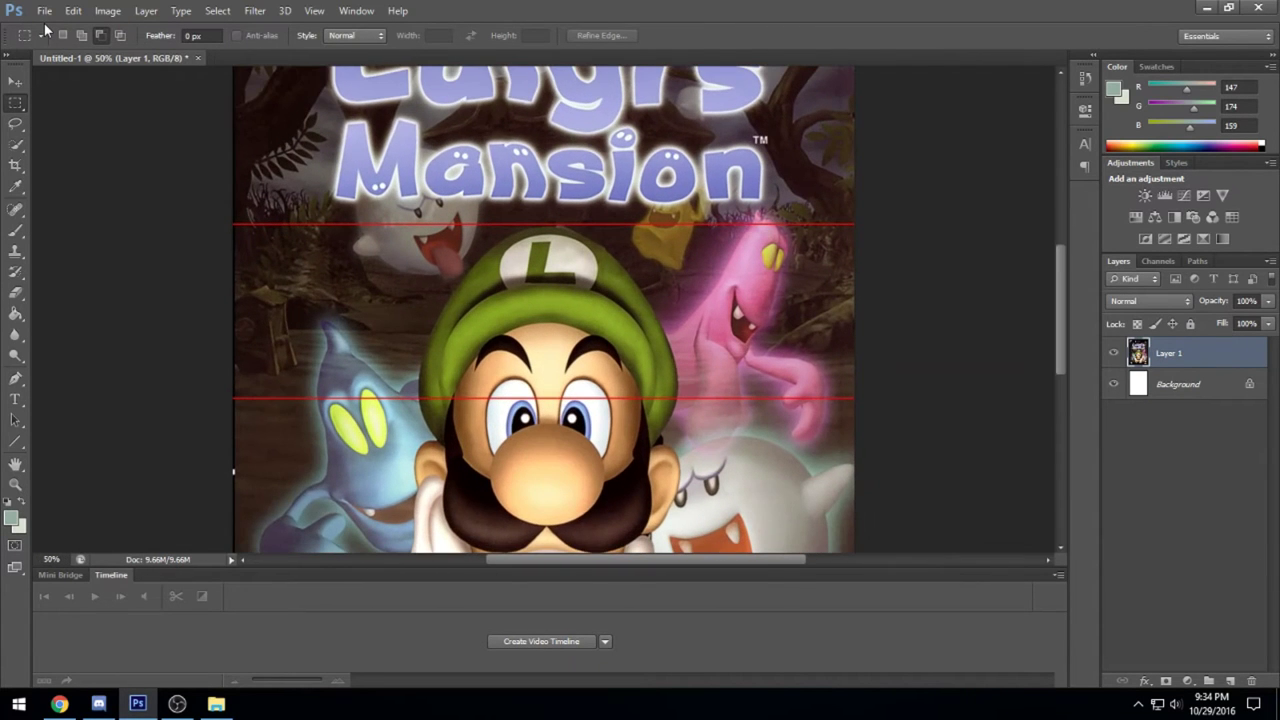
pyautogui.scroll(-2, 109, 334)
pyautogui.scroll(-2, 114, 305)
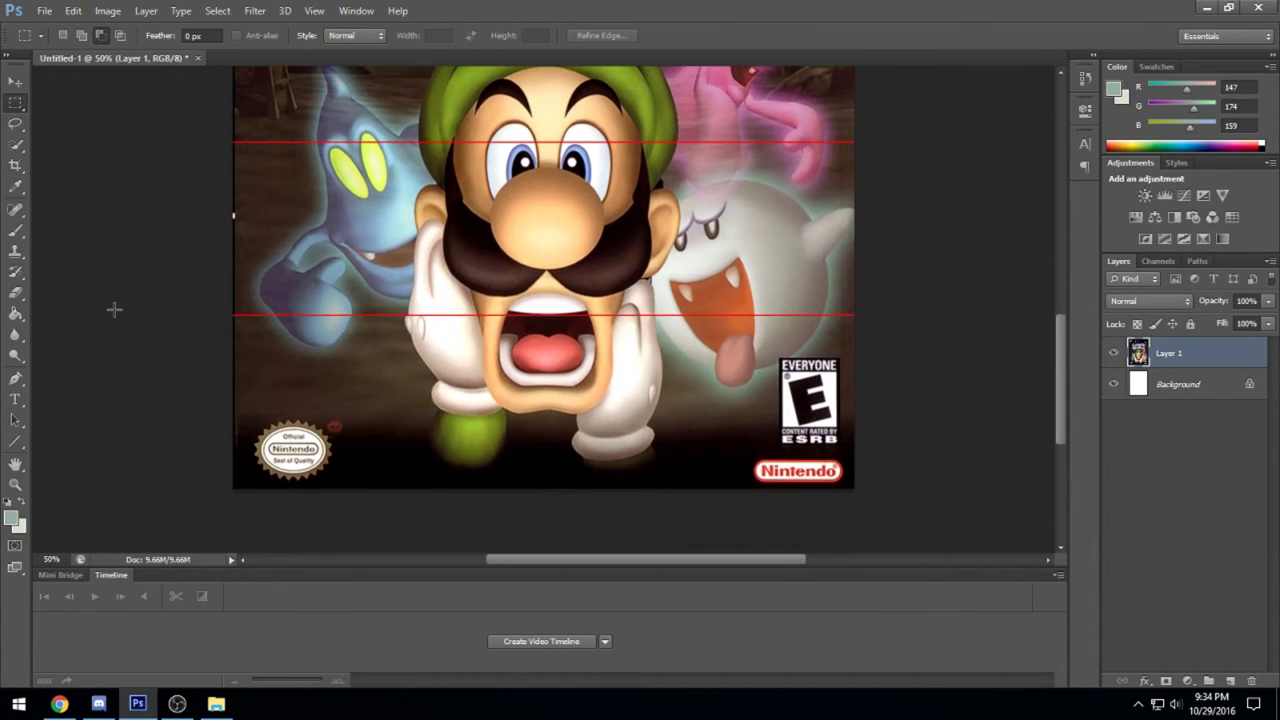
pyautogui.scroll(2, 114, 309)
pyautogui.scroll(-5, 114, 309)
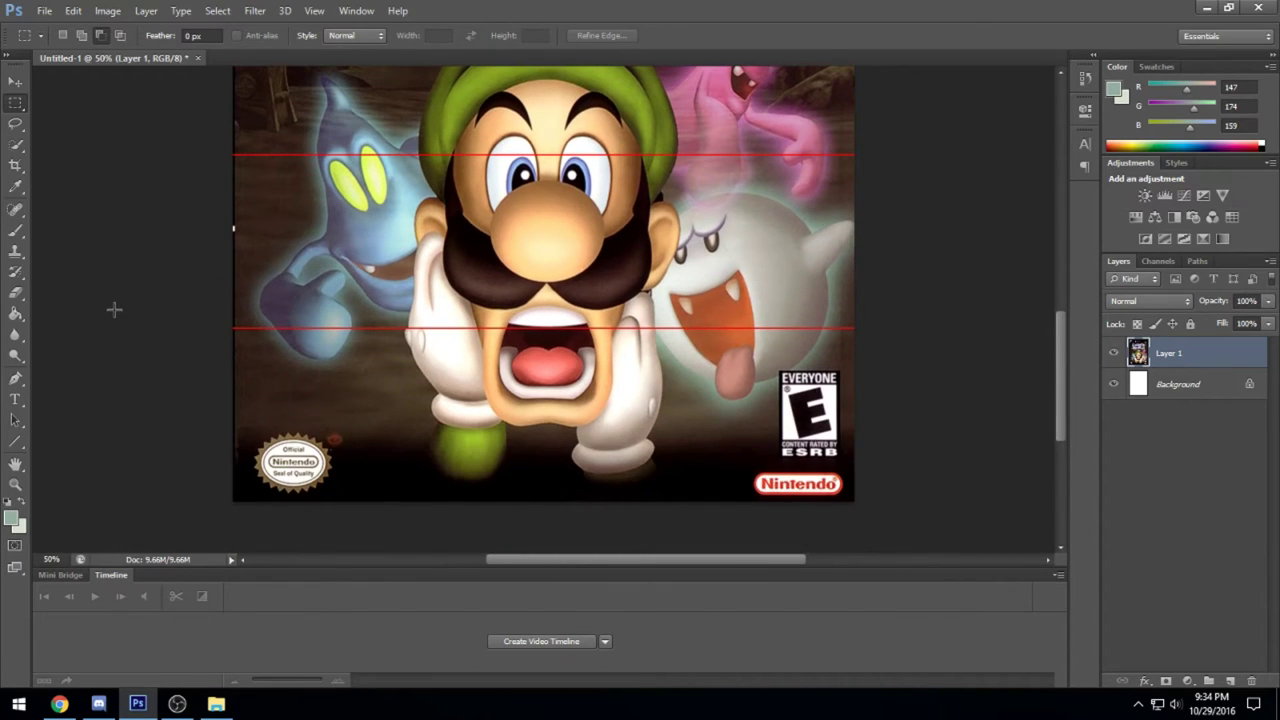
pyautogui.click(1188, 386)
# Delete the Background layer and save the cover image from Chrome as luigi.png
pyautogui.press('Delete')
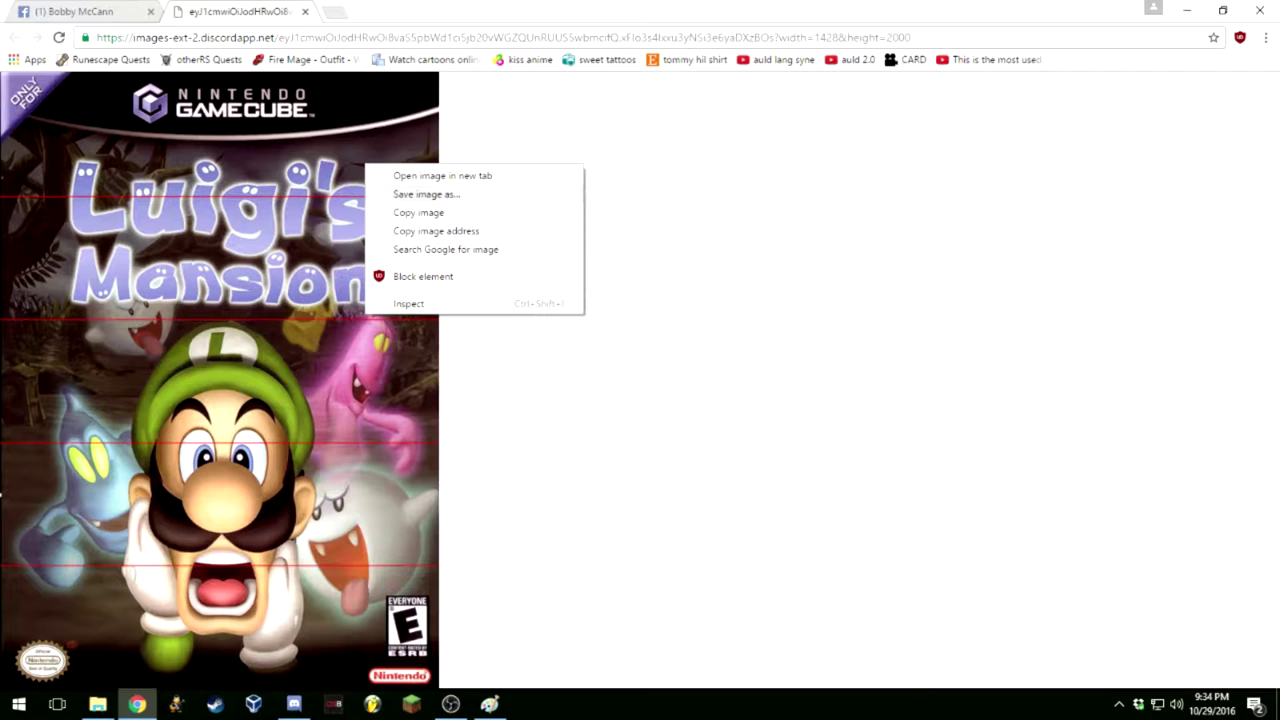
pyautogui.click(420, 191)
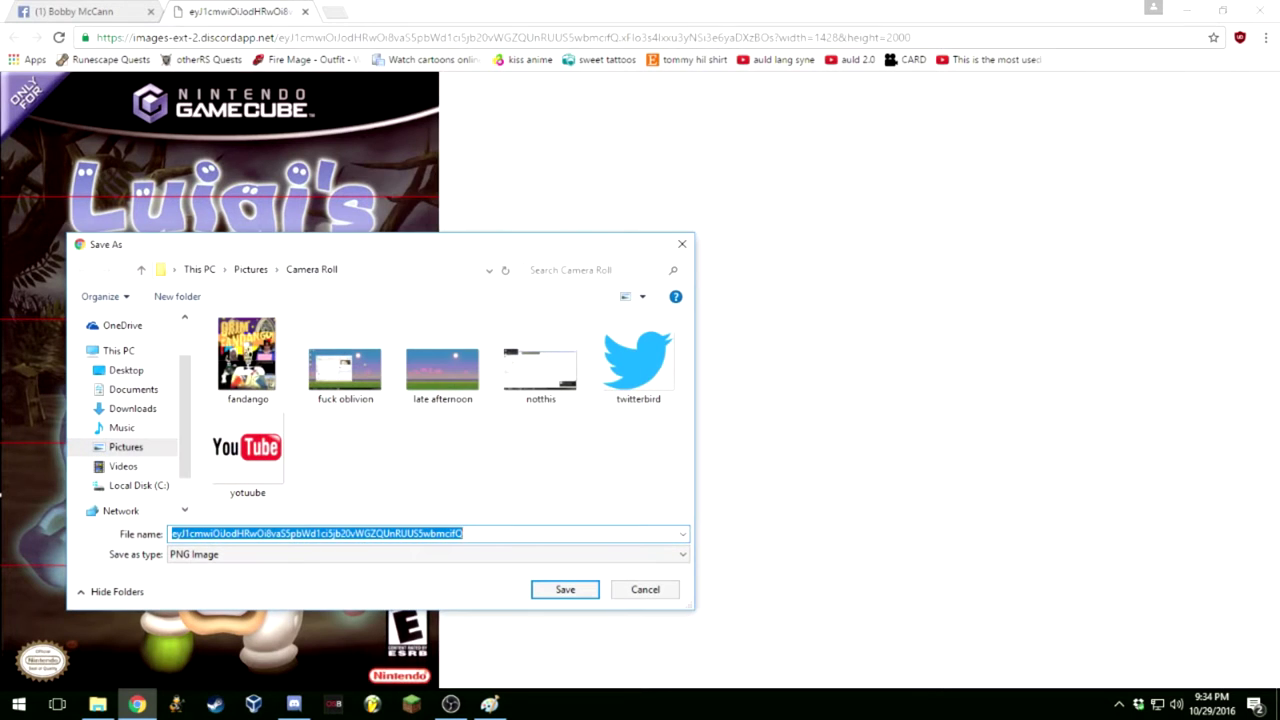
pyautogui.write('luigi')
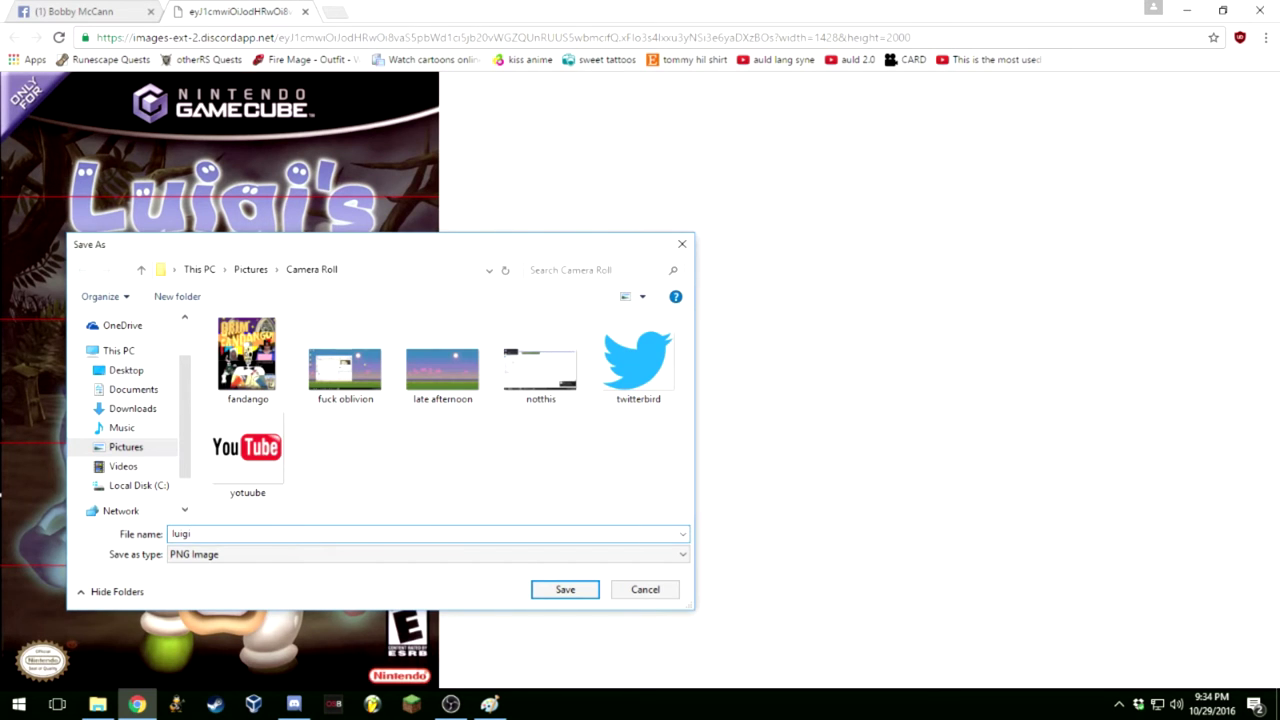
pyautogui.press('Return')
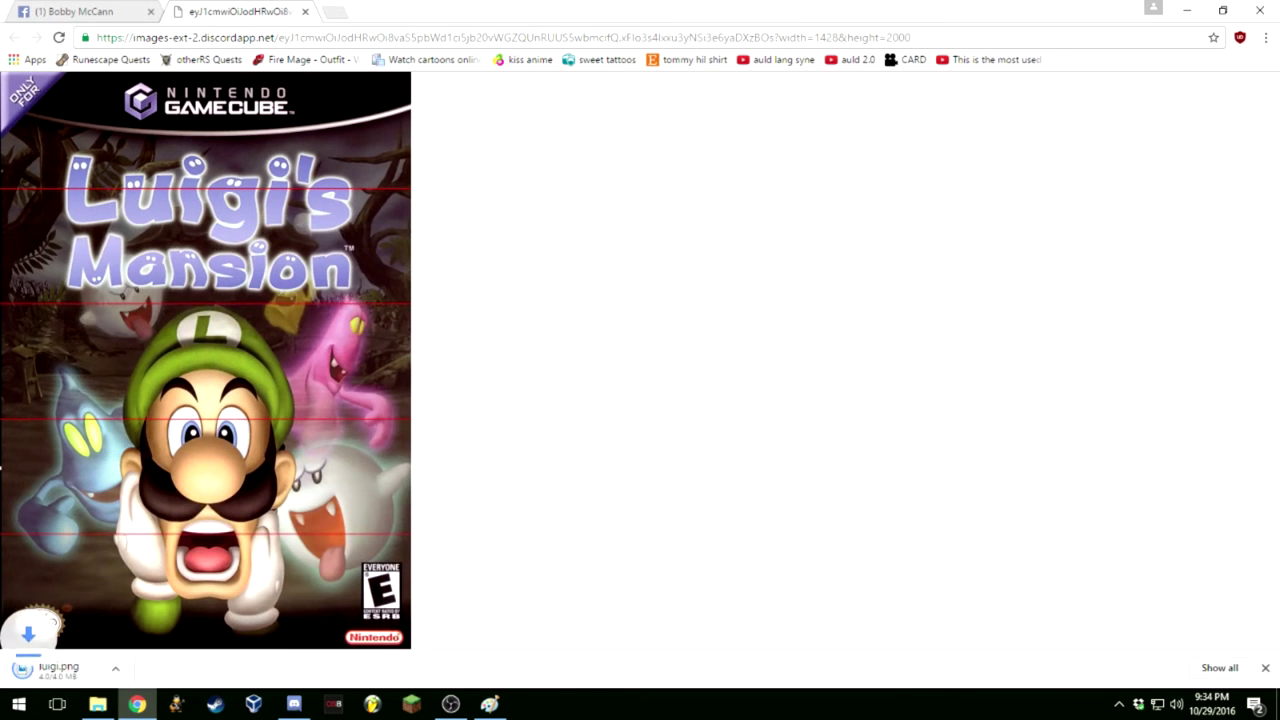
# Open the downloaded luigi.png and switch it into Photos editing mode
pyautogui.click(165, 669)
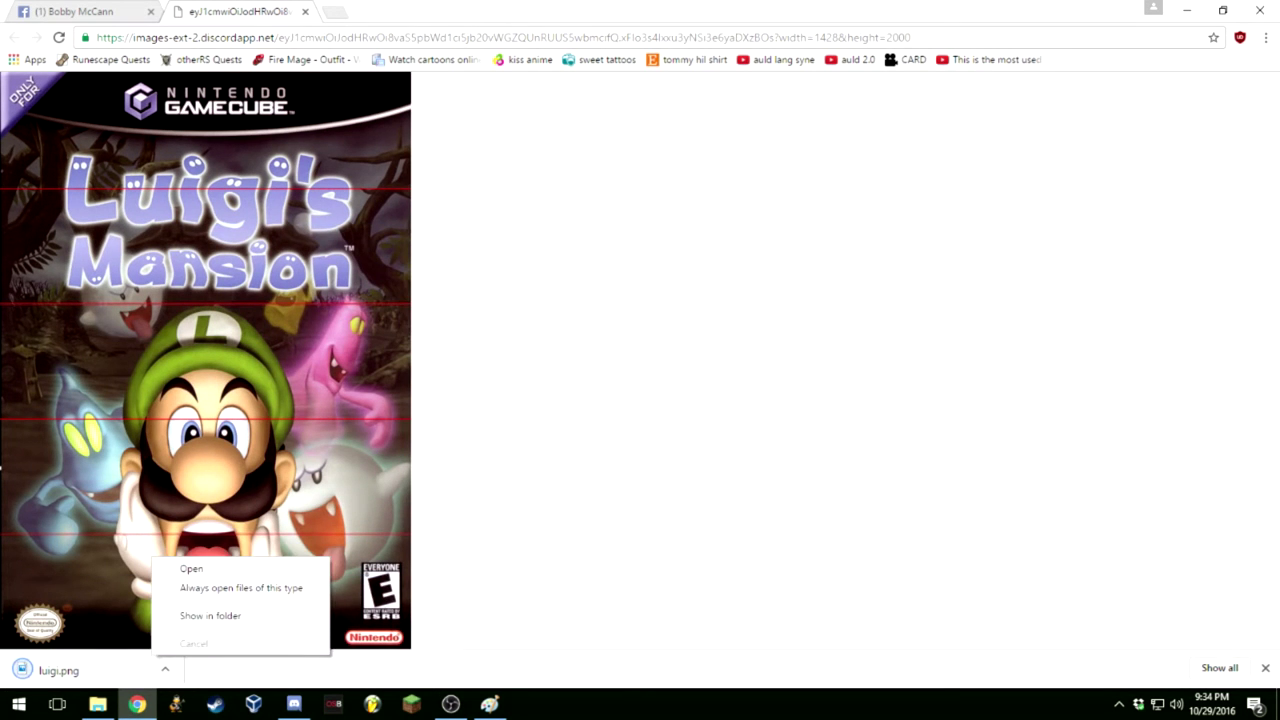
pyautogui.click(191, 568)
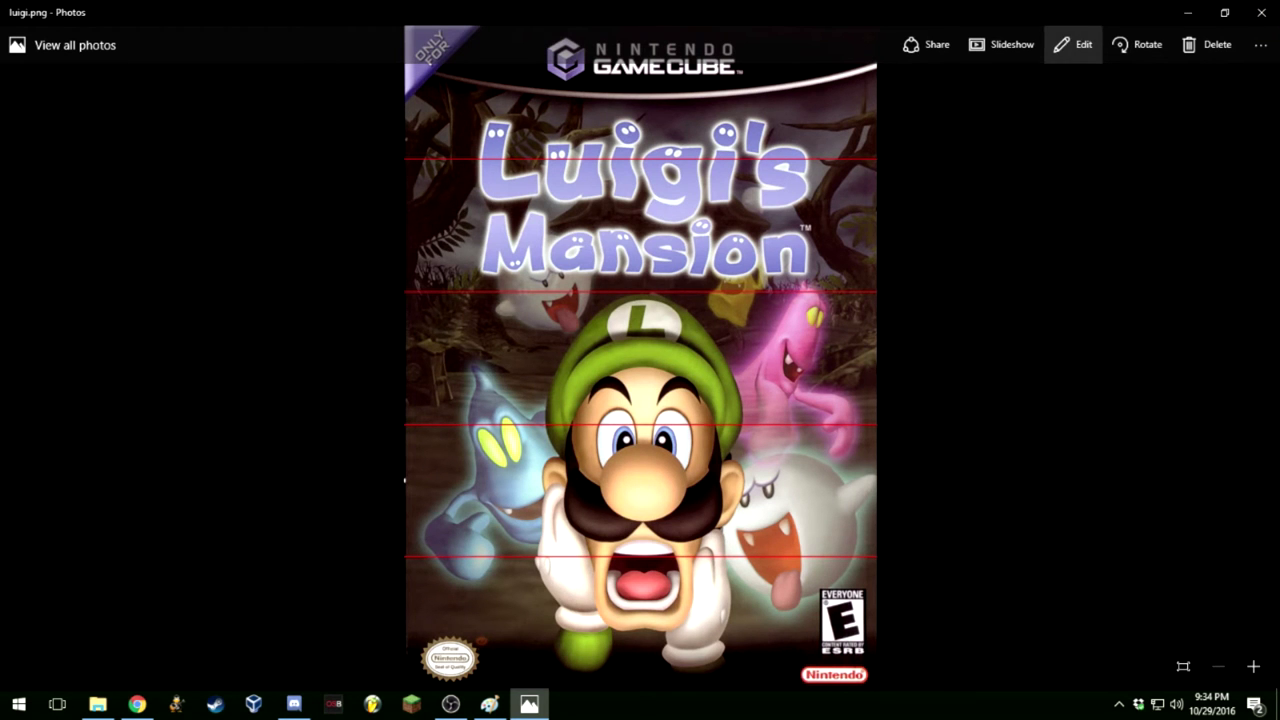
pyautogui.click(1075, 44)
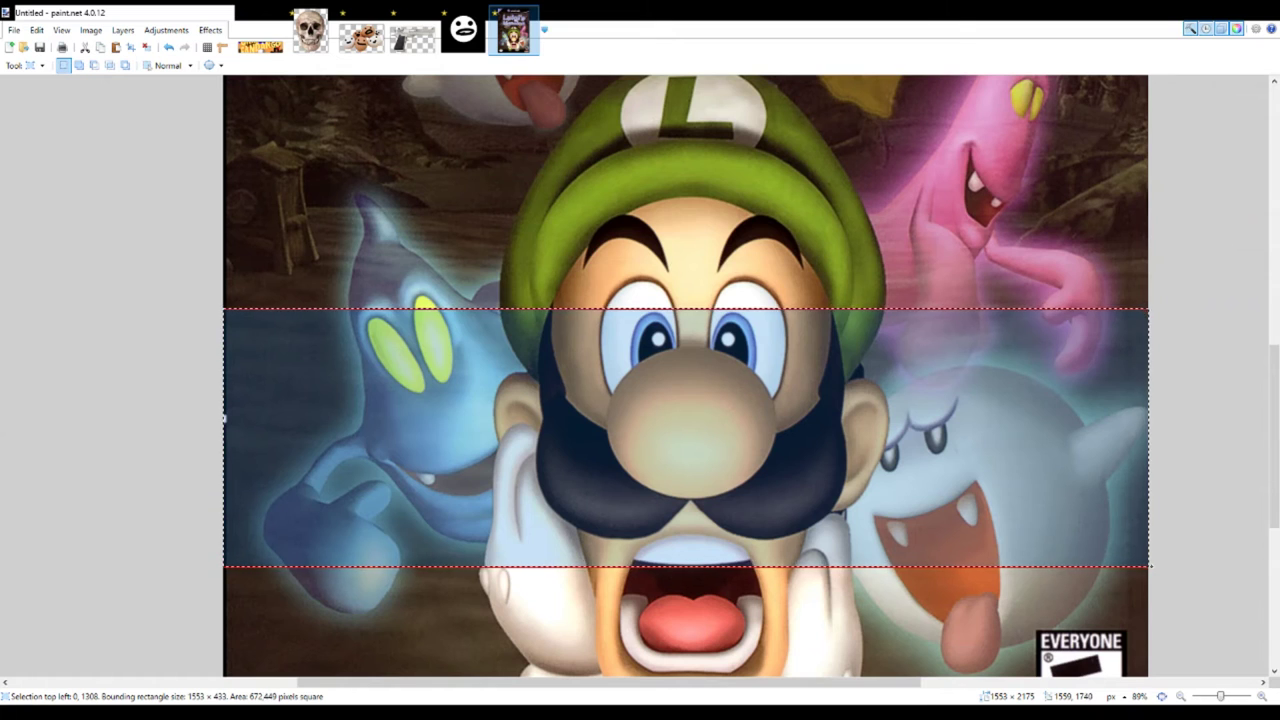
# Extend the strip selection slightly lower, then cut the band out and paste it as a new image
pyautogui.moveTo(1151, 566); pyautogui.dragTo(1155, 567)
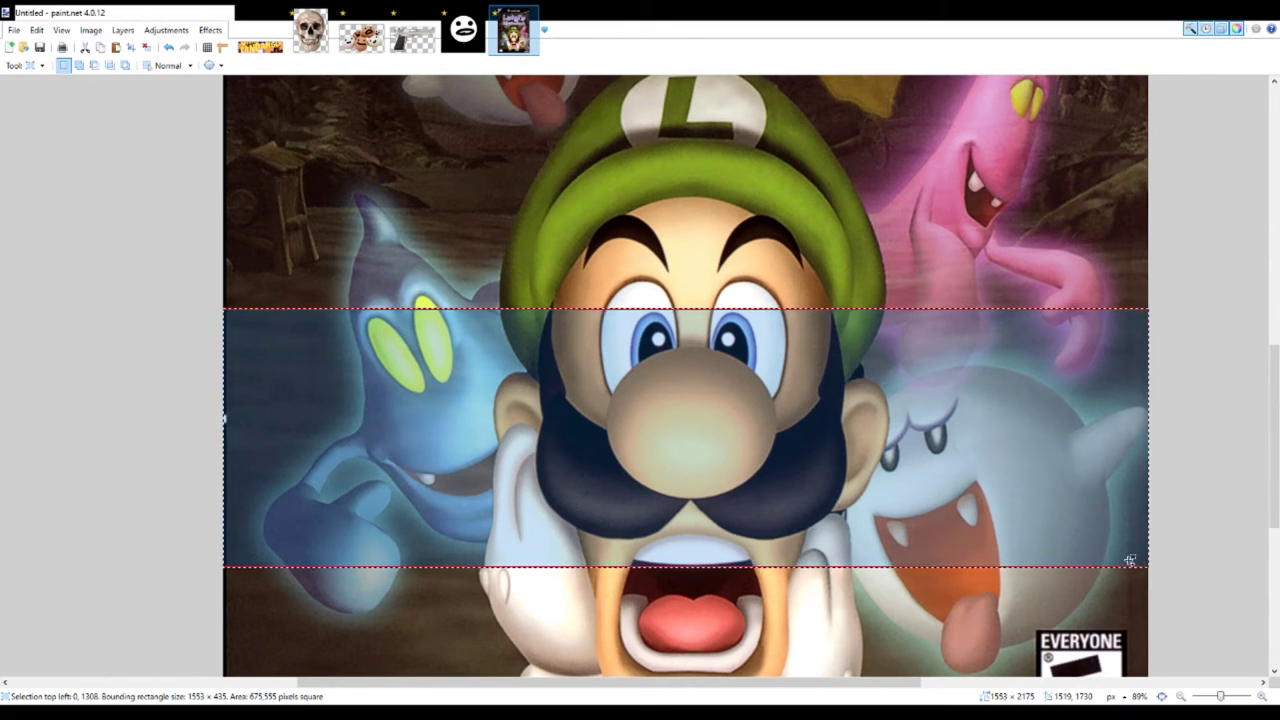
pyautogui.press('Delete')
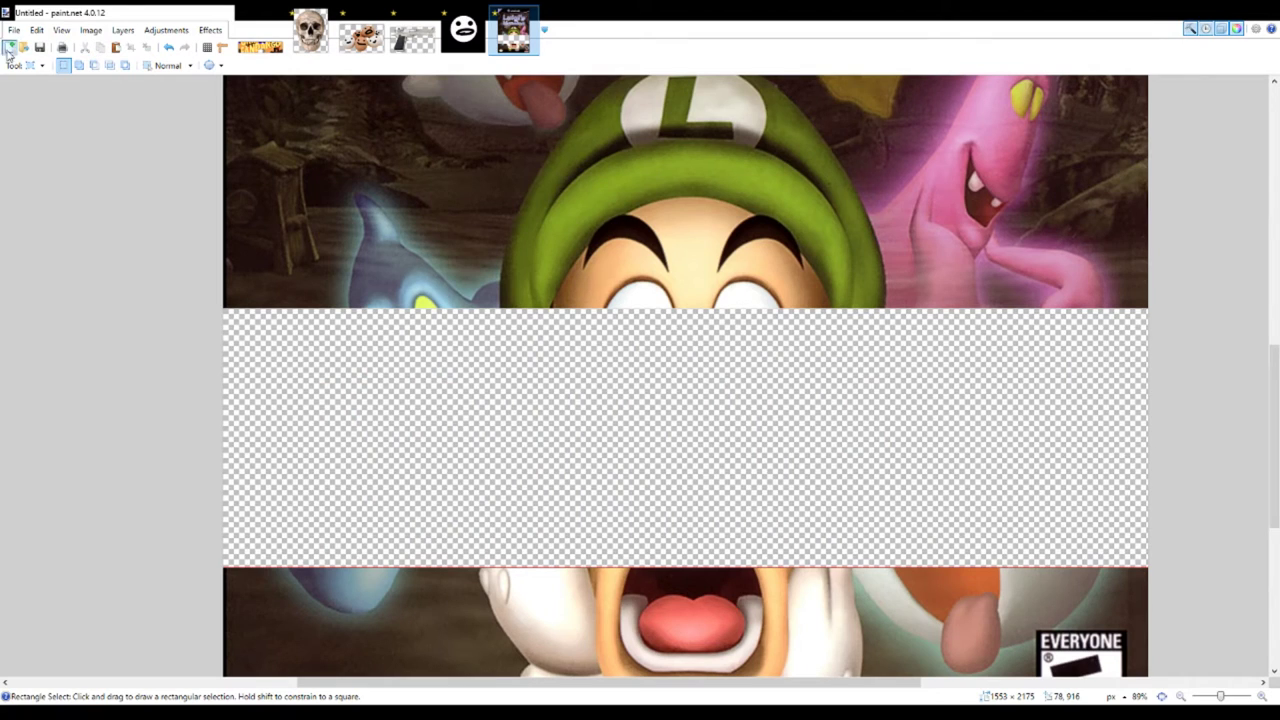
pyautogui.hotkey('ctrl', 'alt', 'v')
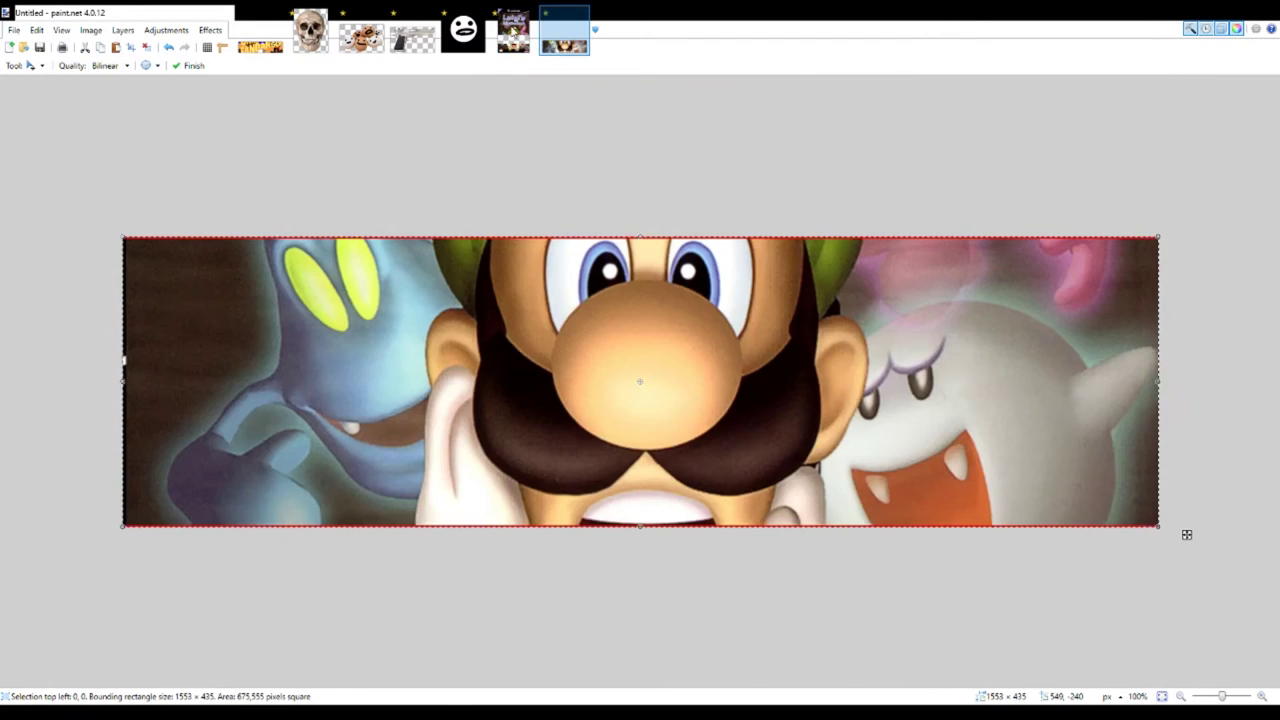
pyautogui.hotkey('ctrl', 'shift', 'Tab')
# Flood-fill the transparent middle strip of the cover with white
pyautogui.press('s')
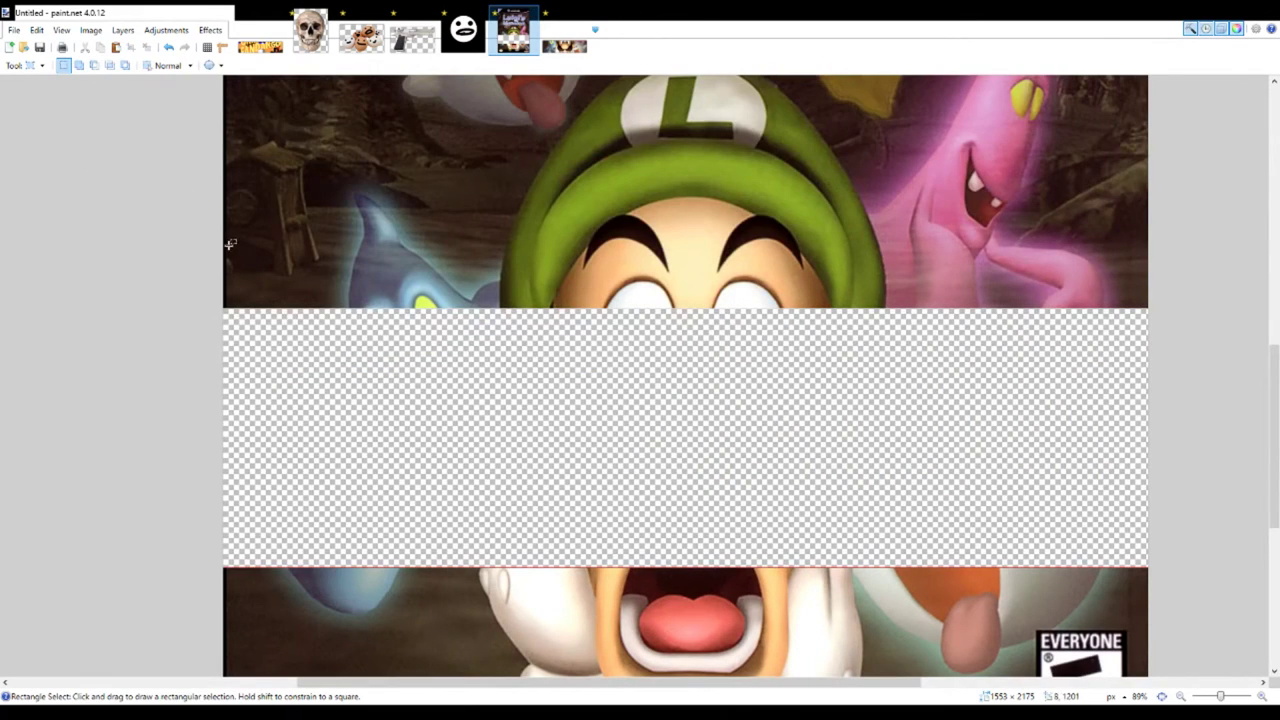
pyautogui.hotkey('ctrl', '-')
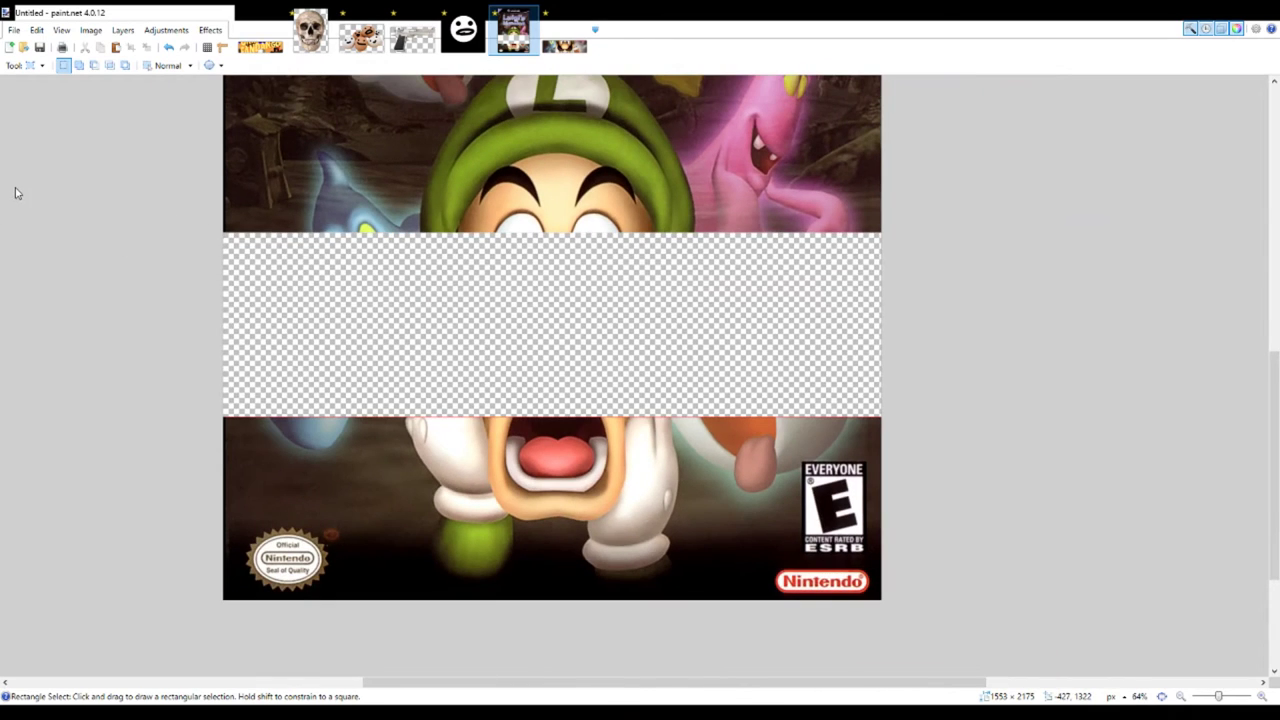
pyautogui.press('b')
pyautogui.press('f')
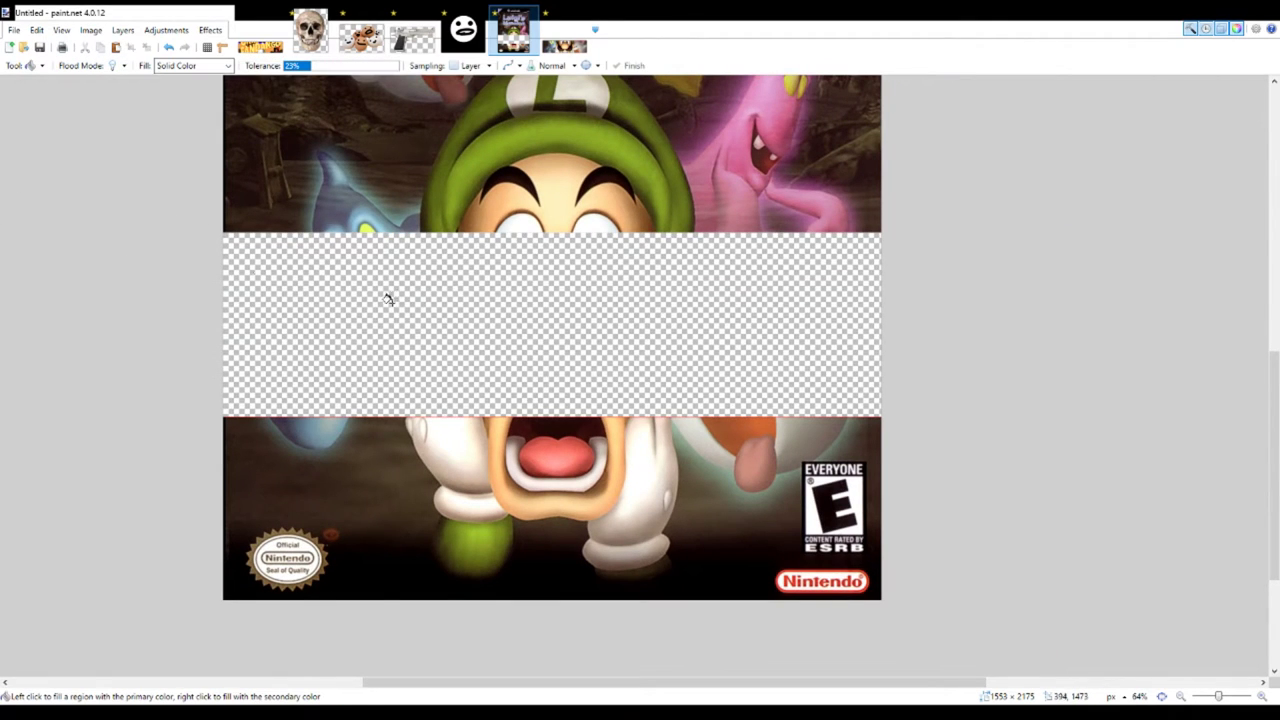
pyautogui.click(380, 288)
pyautogui.scroll(2, 376, 288)
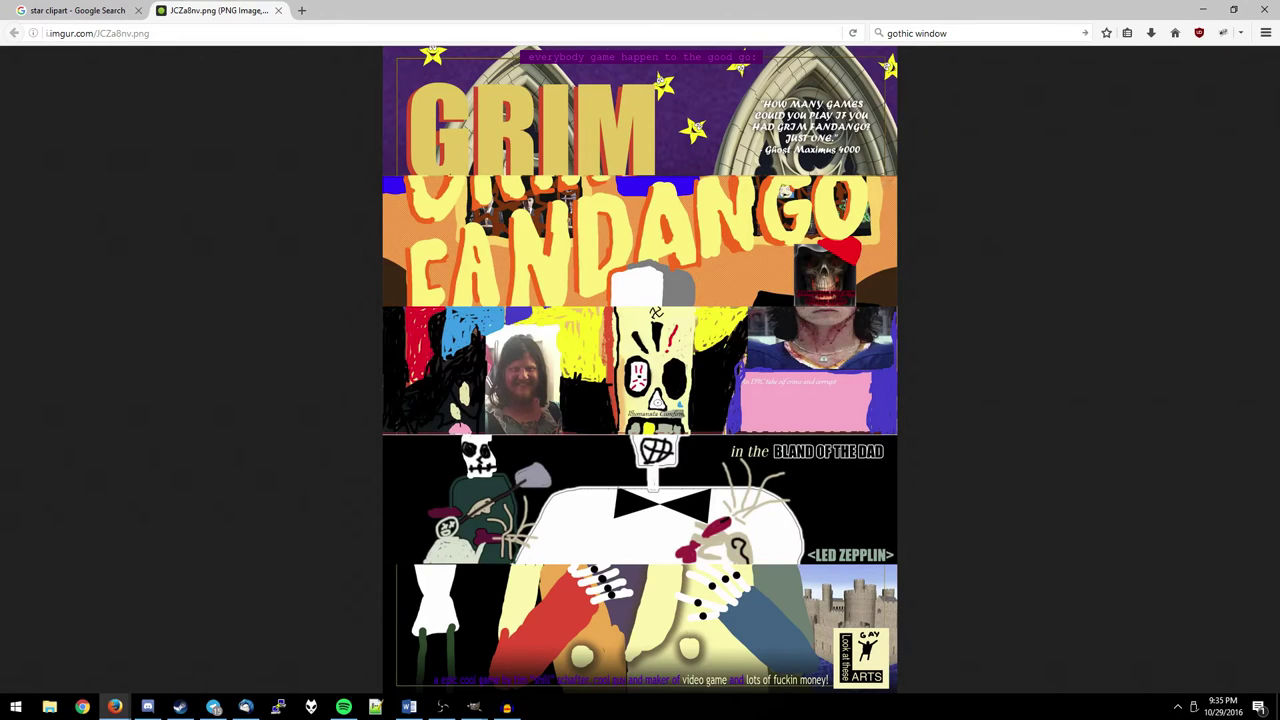
# Load the cover's Imgur URL in a new tab, copy the image, then close the tab
pyautogui.hotkey('ctrl', 't')
pyautogui.write('i.imgur.com/XfPRtTQ.png')
pyautogui.press('Return')
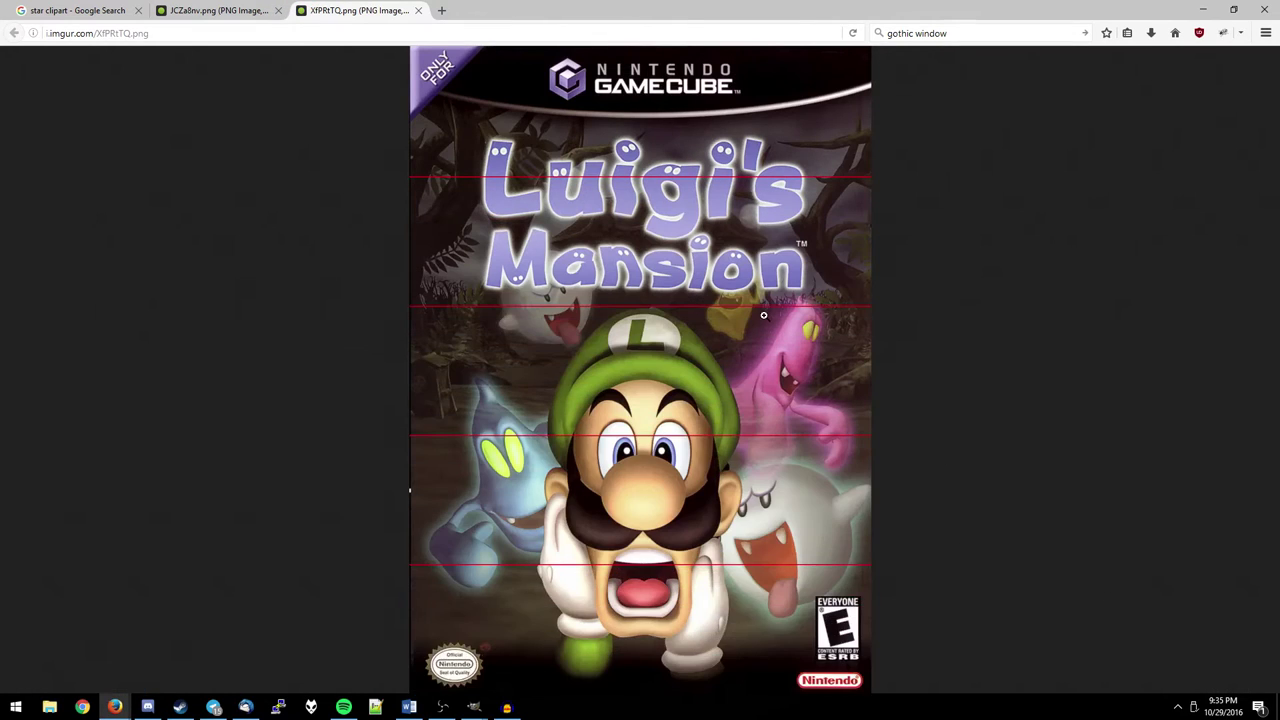
pyautogui.click(763, 315)
pyautogui.rightClick(765, 317)
pyautogui.click(835, 357)
pyautogui.hotkey('ctrl', 'w')
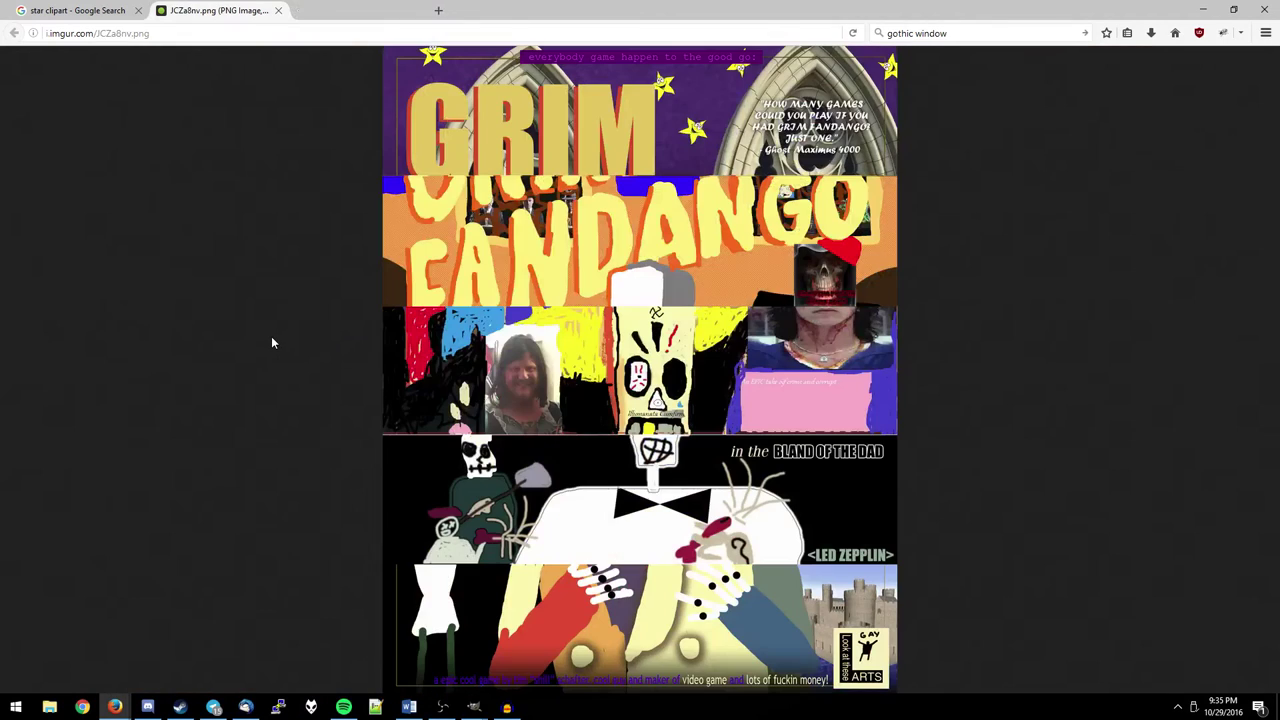
pyautogui.moveTo(474, 707)
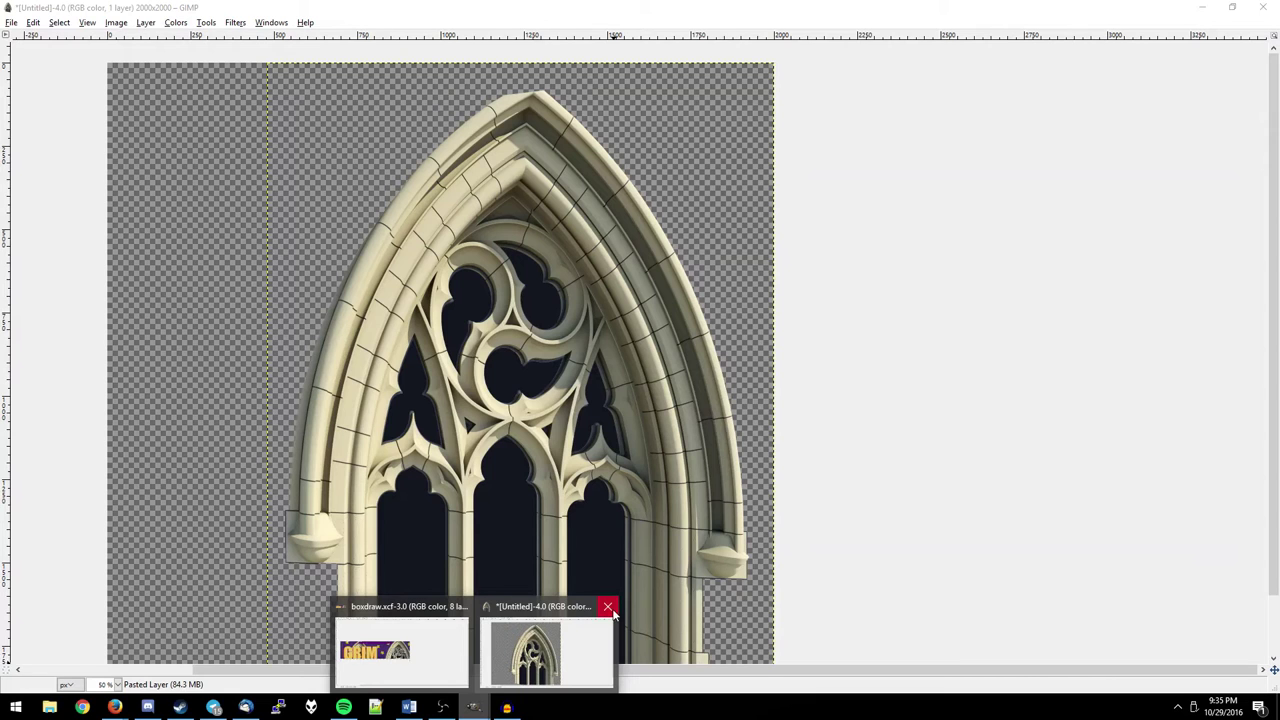
# Close the gothic window image without saving, then close the boxdraw image
pyautogui.click(608, 607)
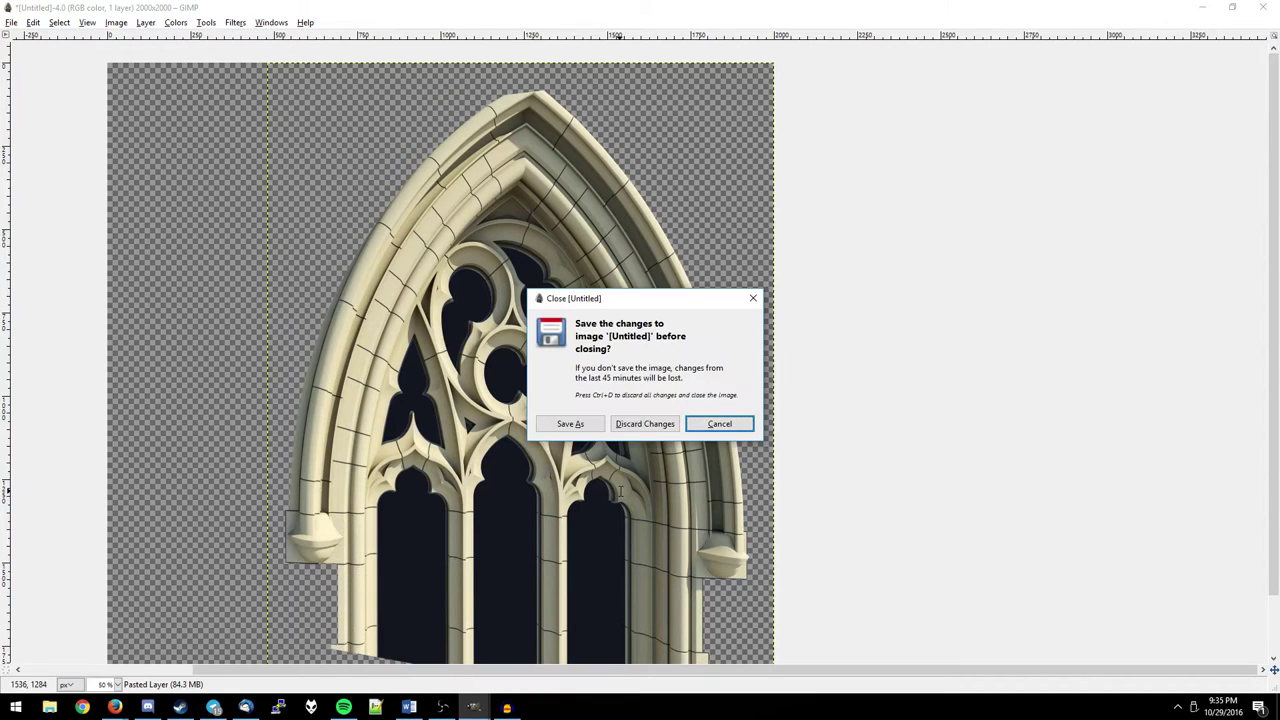
pyautogui.click(645, 425)
pyautogui.click(474, 707)
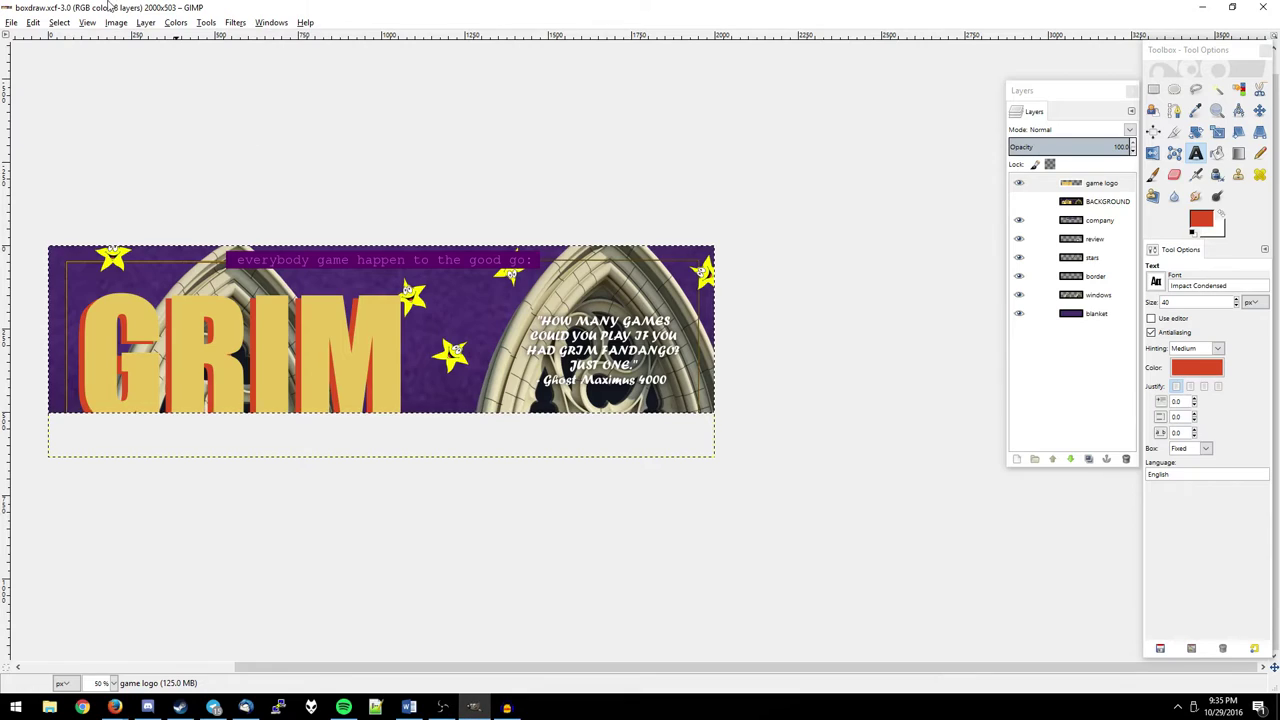
pyautogui.hotkey('ctrl', 'w')
# Paste the cover as a new full-screen image and select the title strip between the guides
pyautogui.hotkey('ctrl', 'shift', 'v')
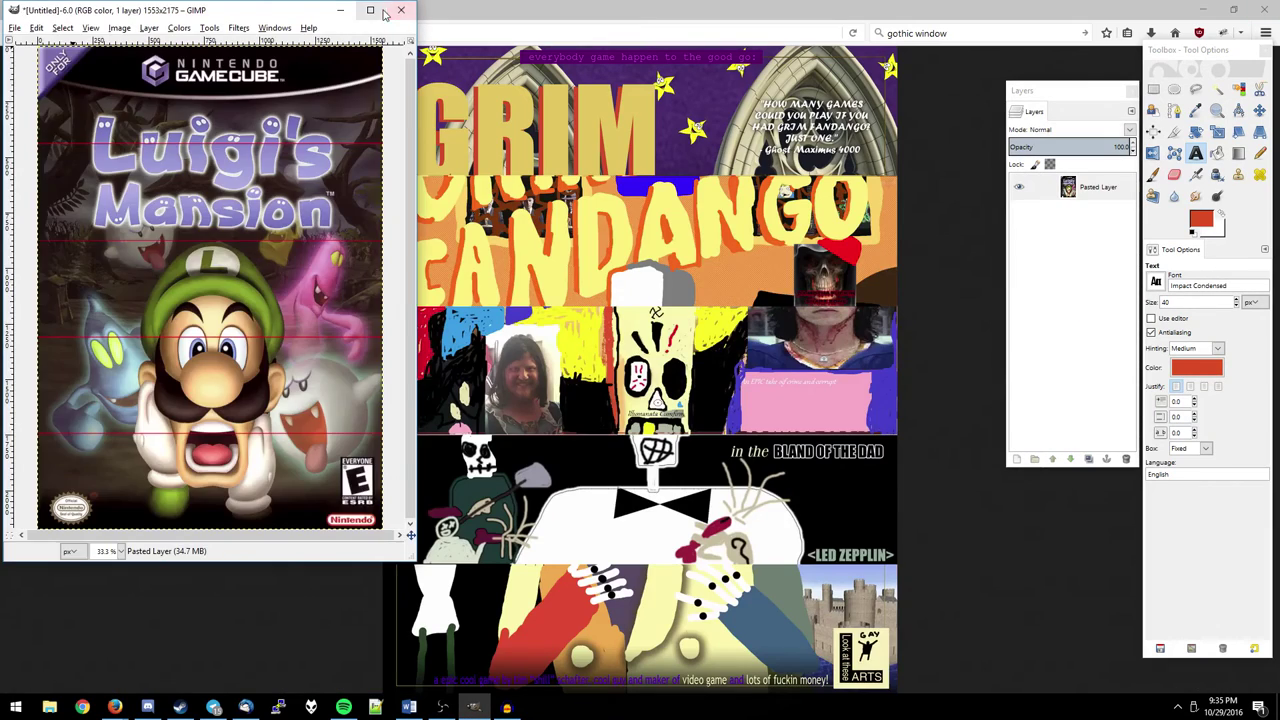
pyautogui.click(372, 10)
pyautogui.press('1')
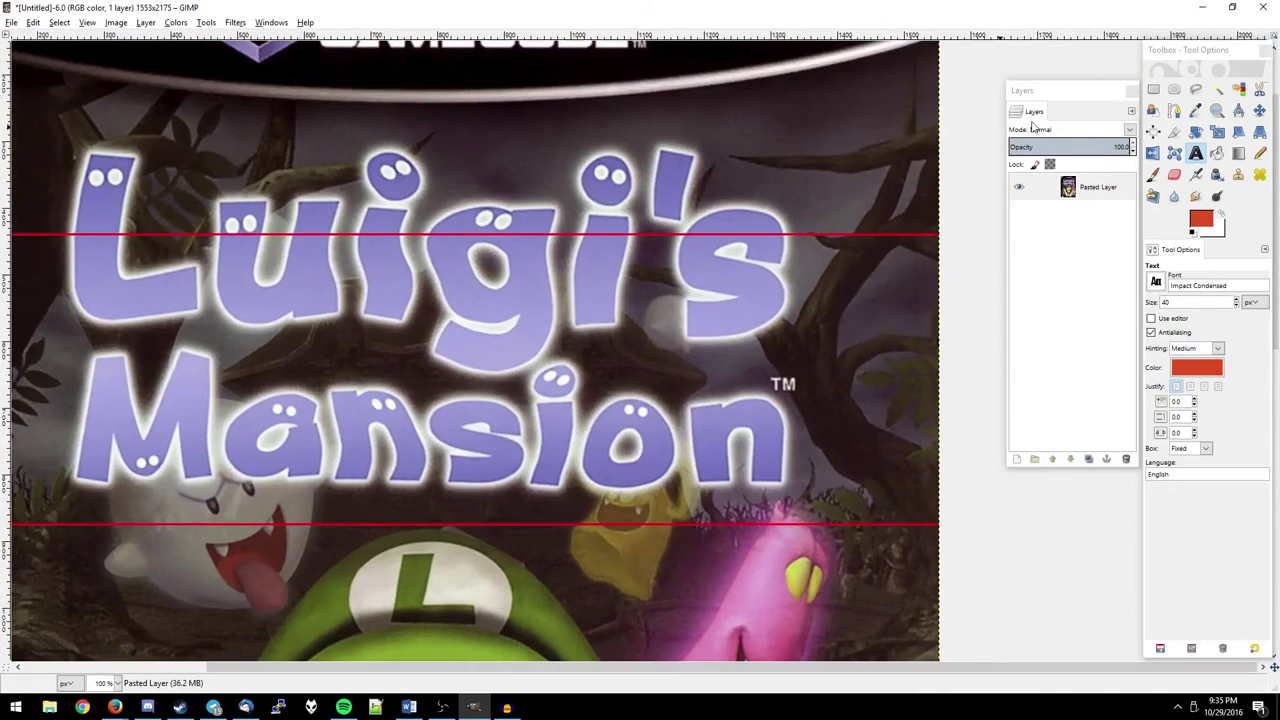
pyautogui.press('r')
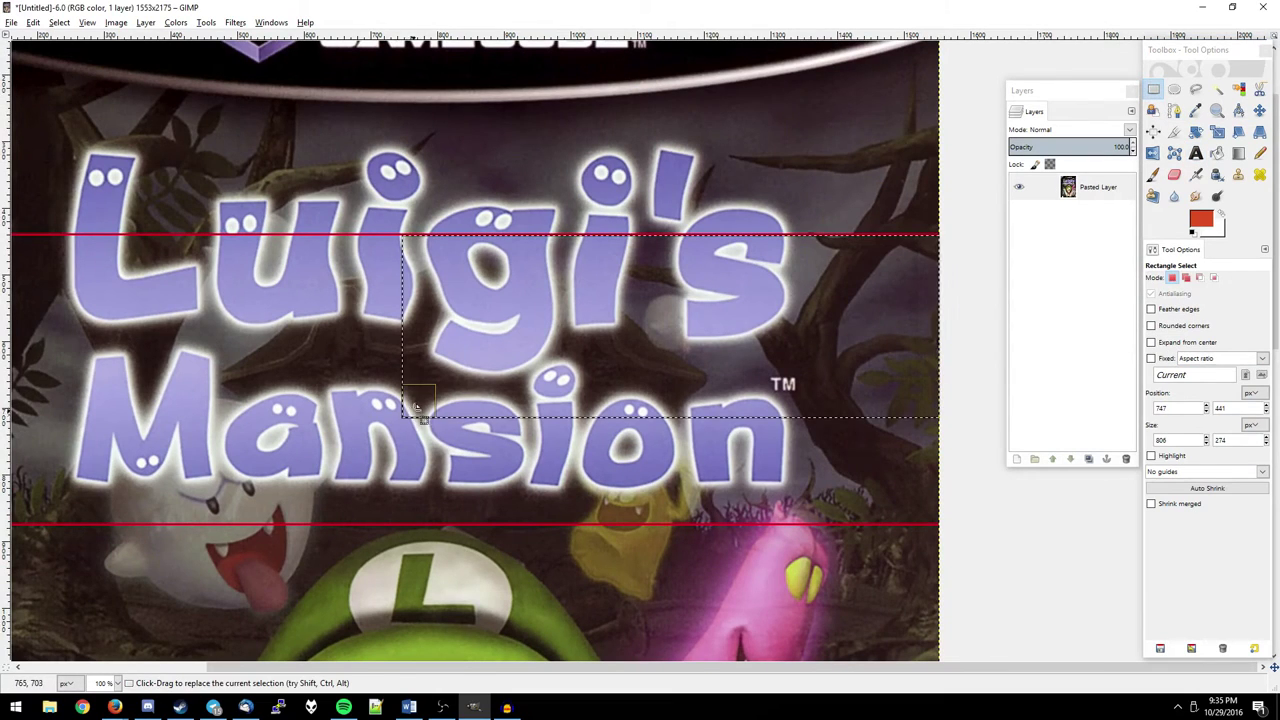
pyautogui.press('-')
pyautogui.moveTo(774, 292); pyautogui.dragTo(72, 481)
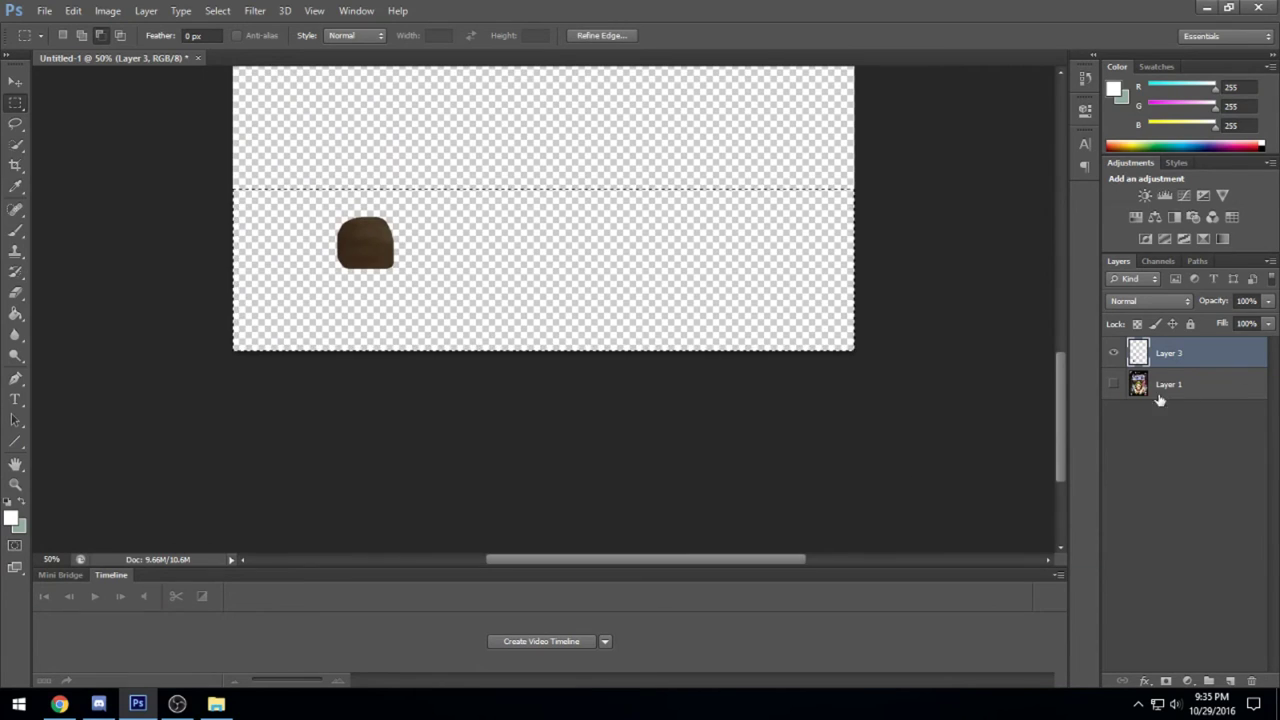
# Show Layer 1, try a Content-Aware fill below the guide, dismiss the error, and deselect
pyautogui.click(1115, 387)
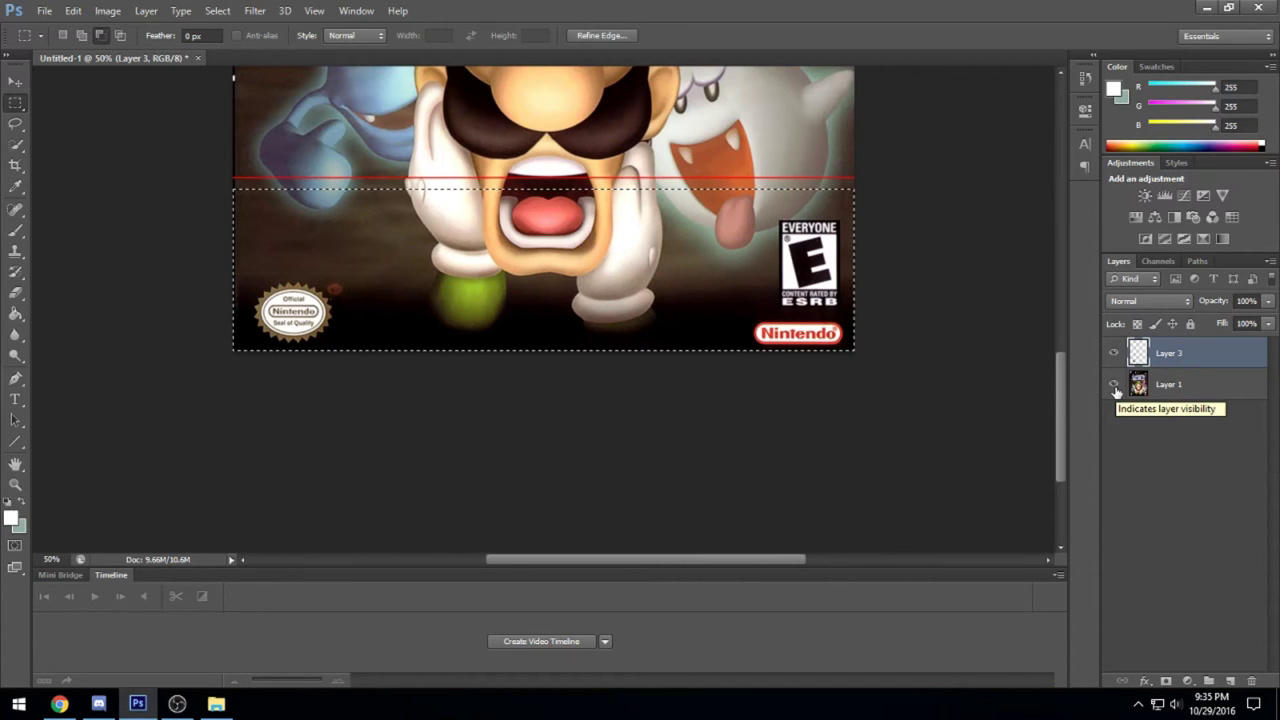
pyautogui.click(237, 177)
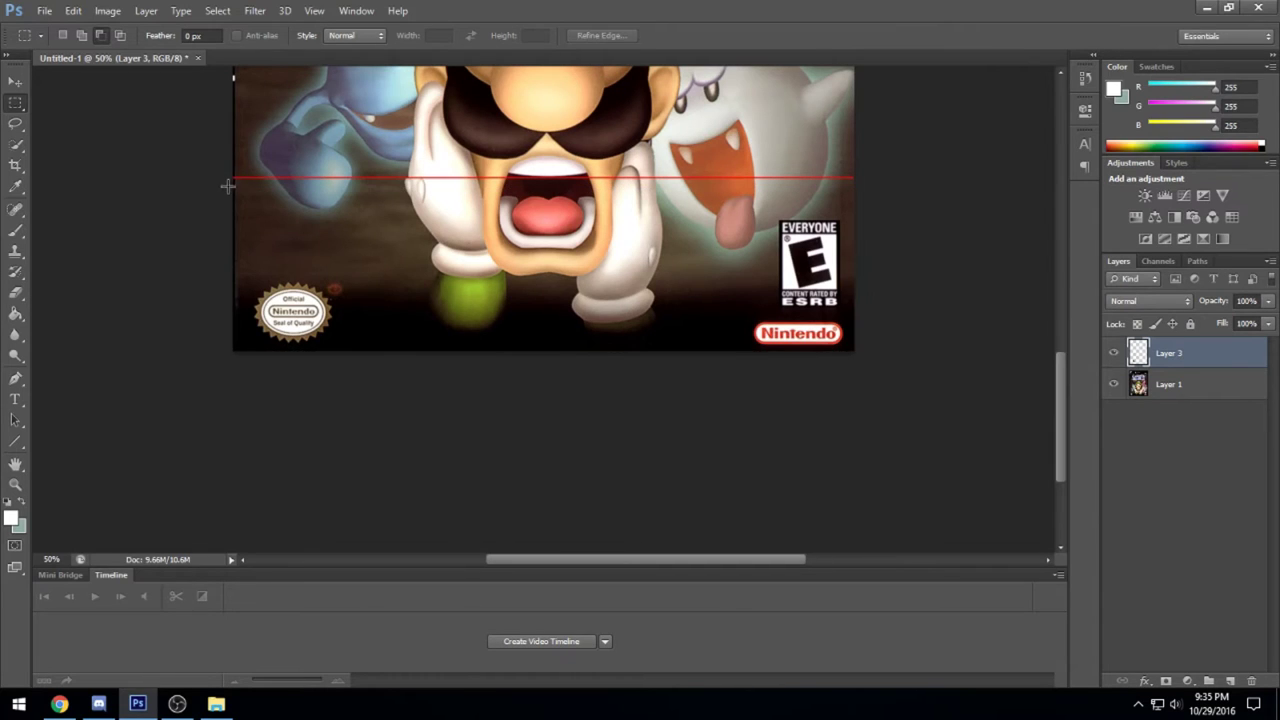
pyautogui.moveTo(232, 174); pyautogui.dragTo(877, 423)
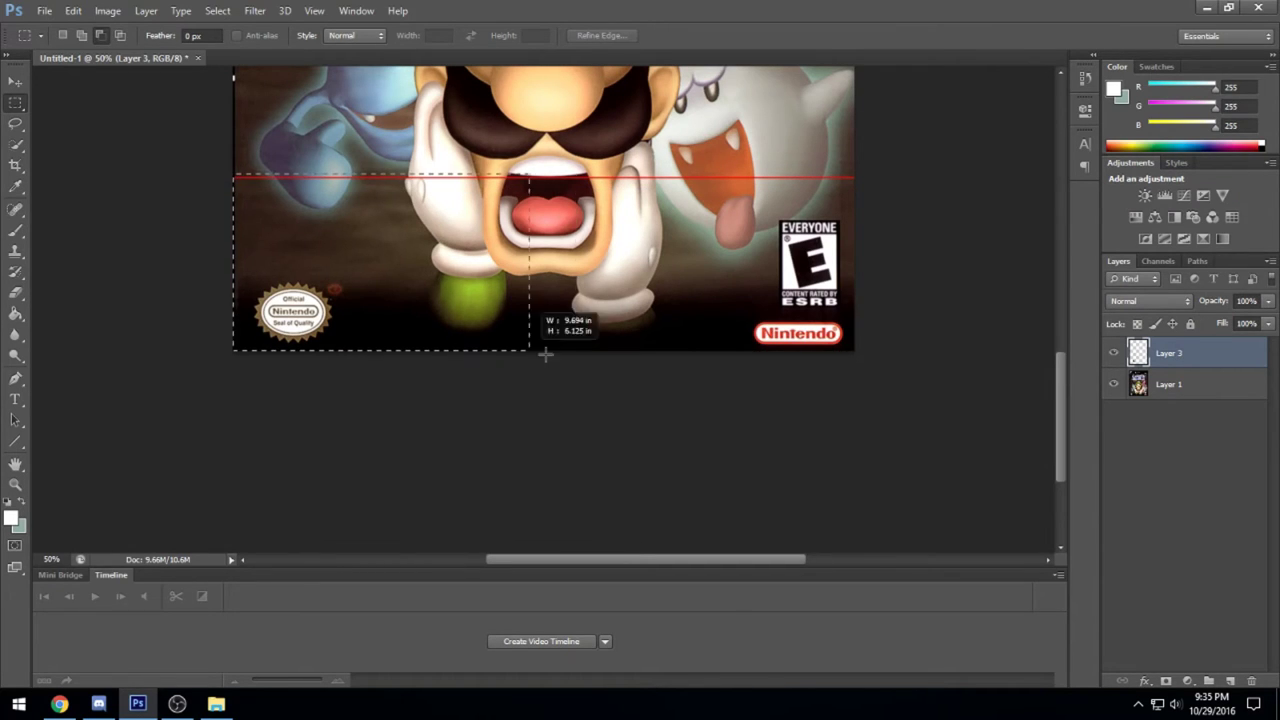
pyautogui.click(73, 10)
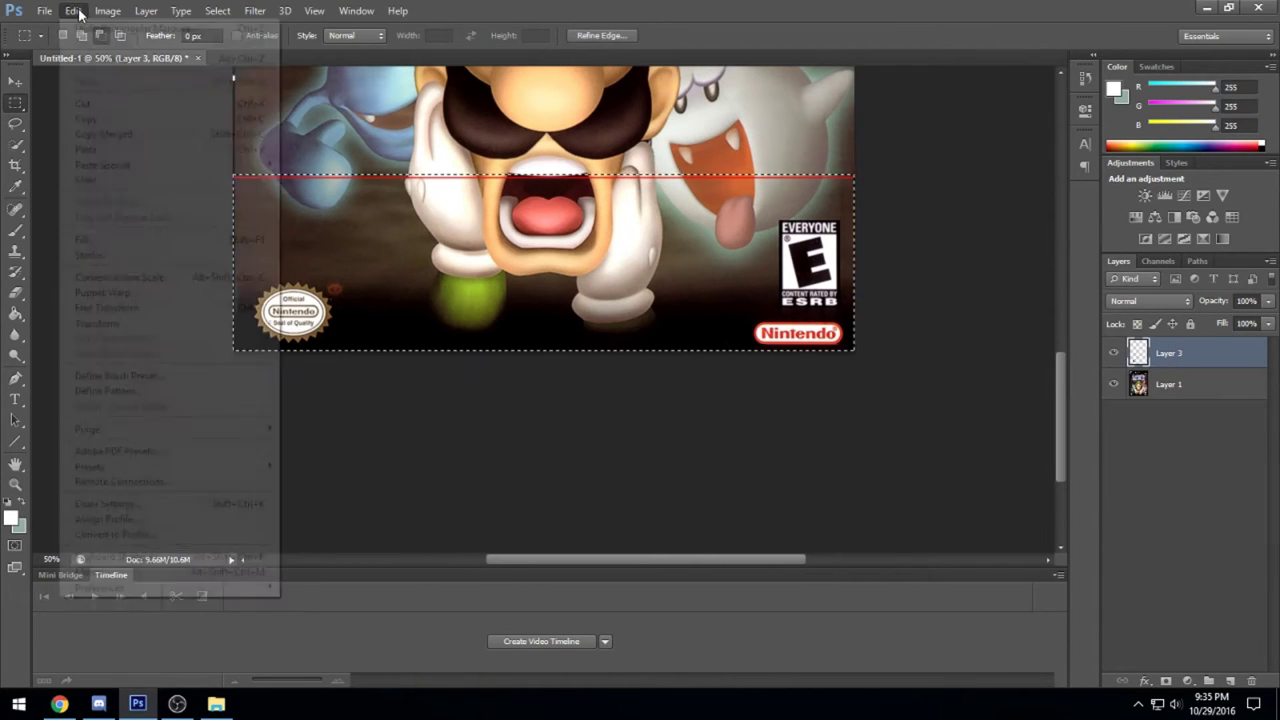
pyautogui.click(117, 234)
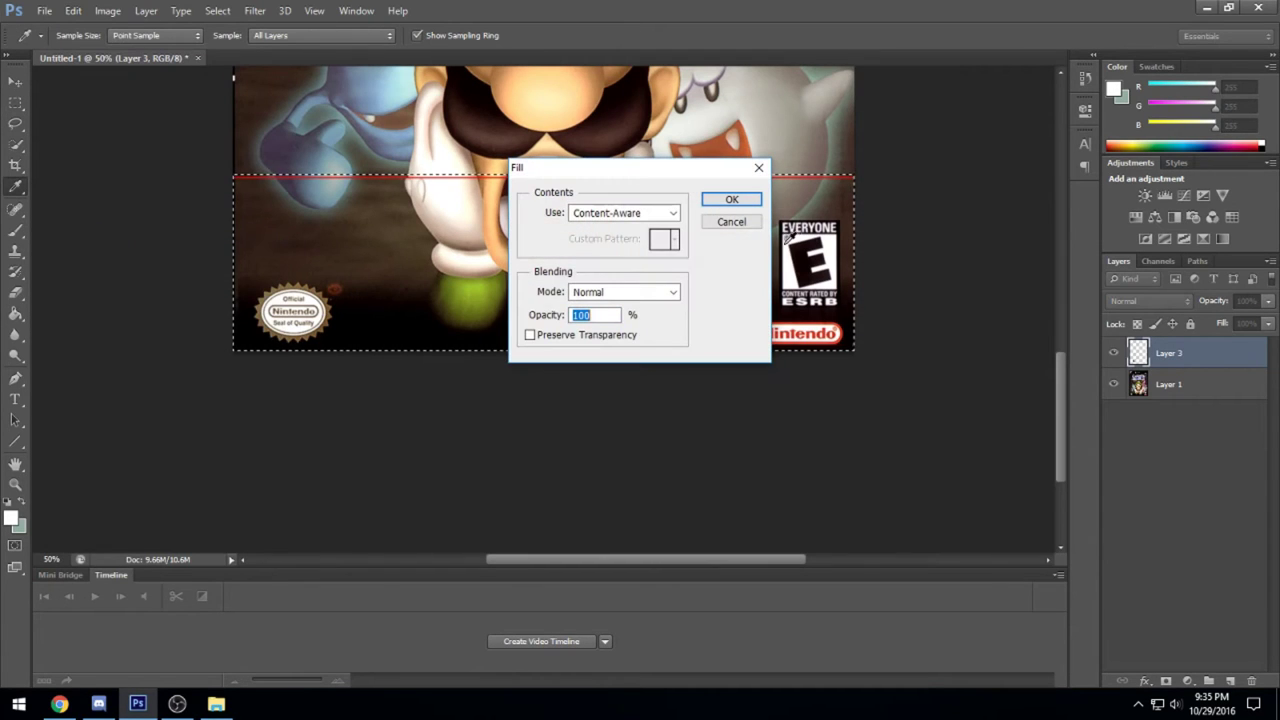
pyautogui.click(724, 202)
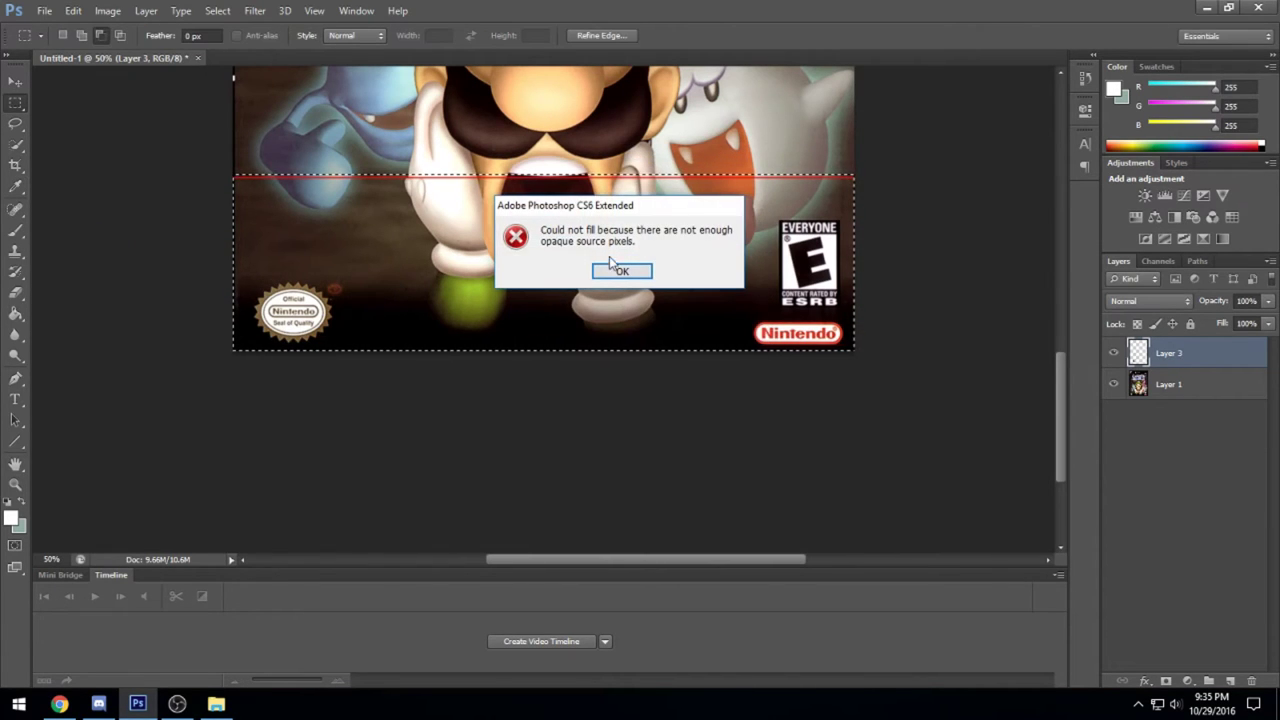
pyautogui.click(622, 271)
pyautogui.click(521, 279)
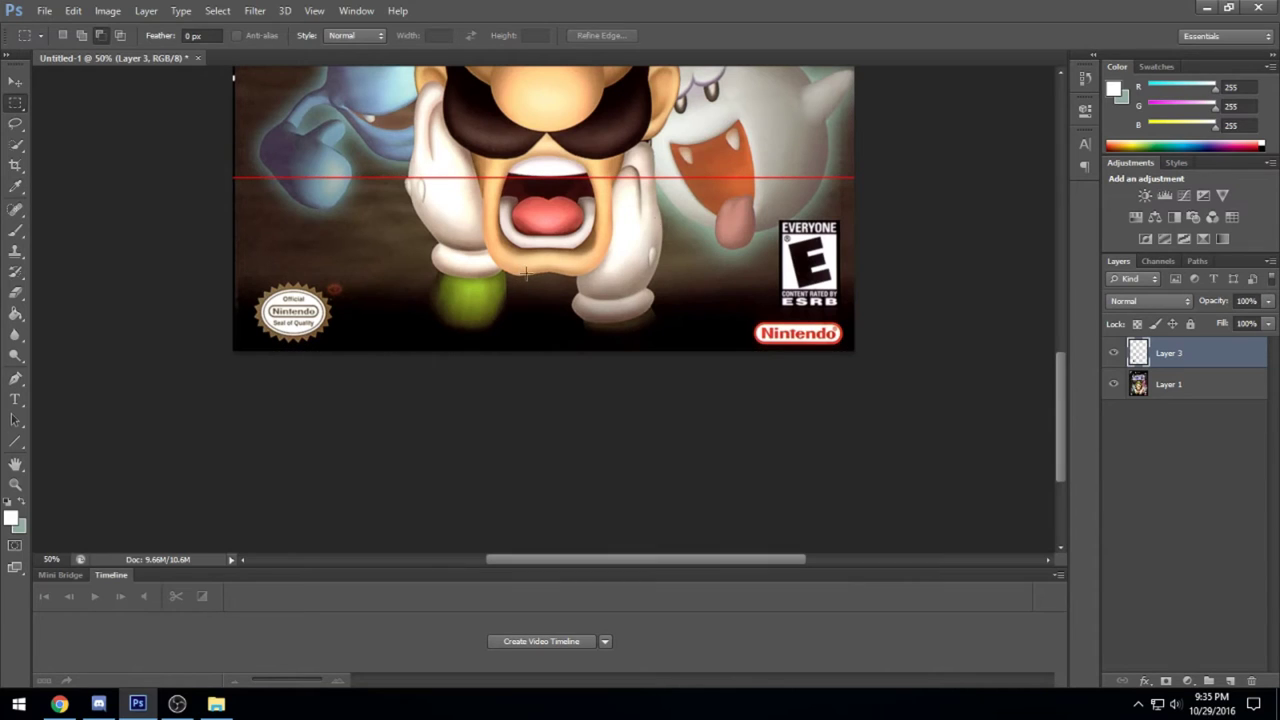
pyautogui.click(1115, 384)
# Show the cover artwork layer again and select the Pencil tool
pyautogui.click(1114, 384)
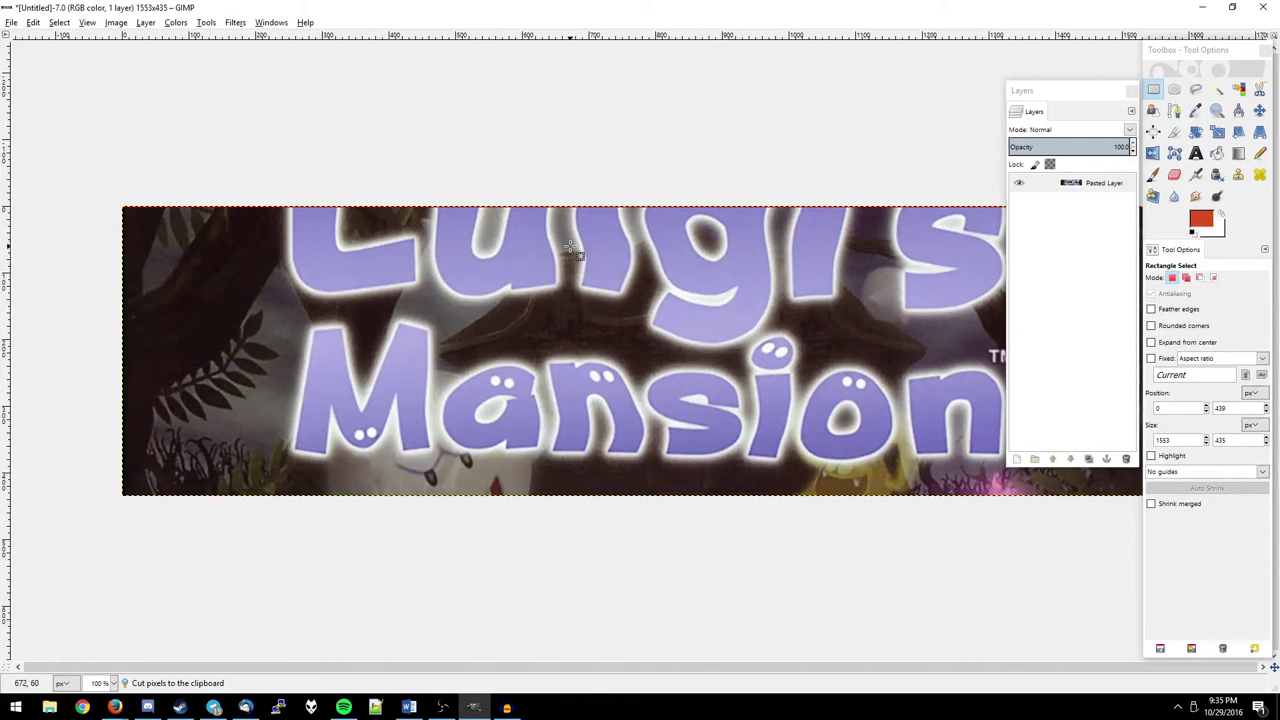
pyautogui.hscroll(5, 670, 251)
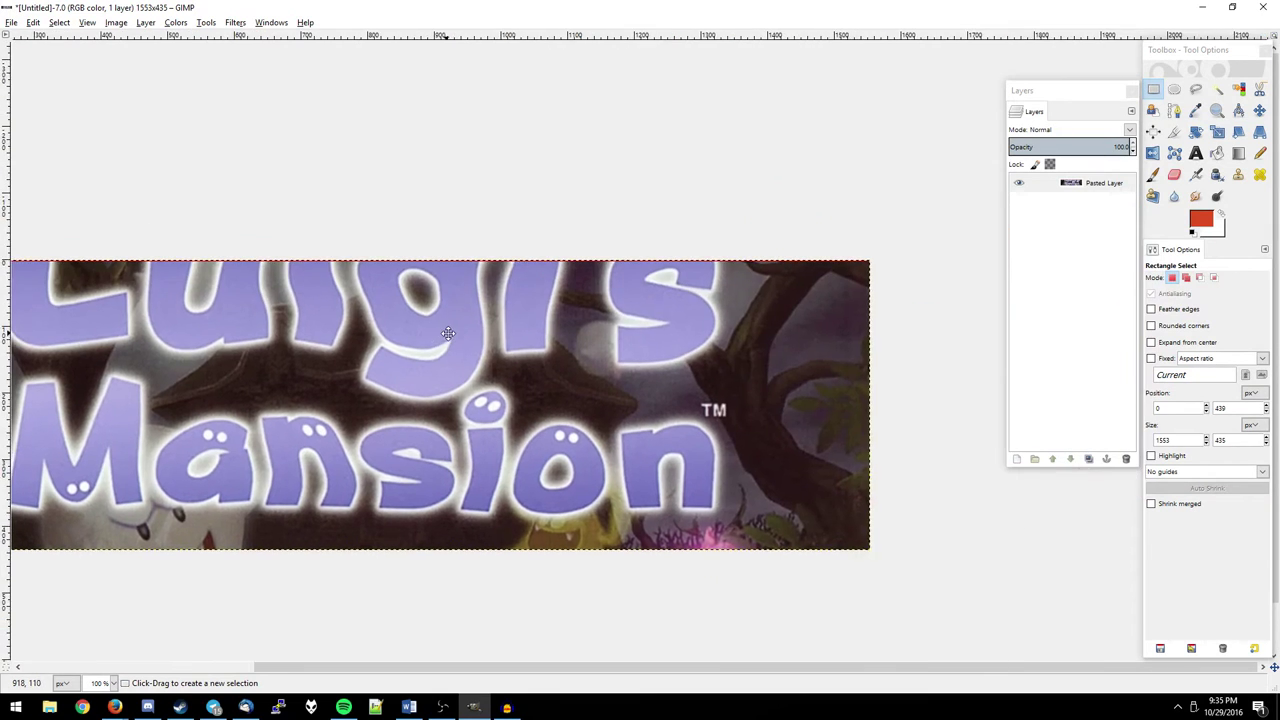
pyautogui.hscroll(-5, 648, 342)
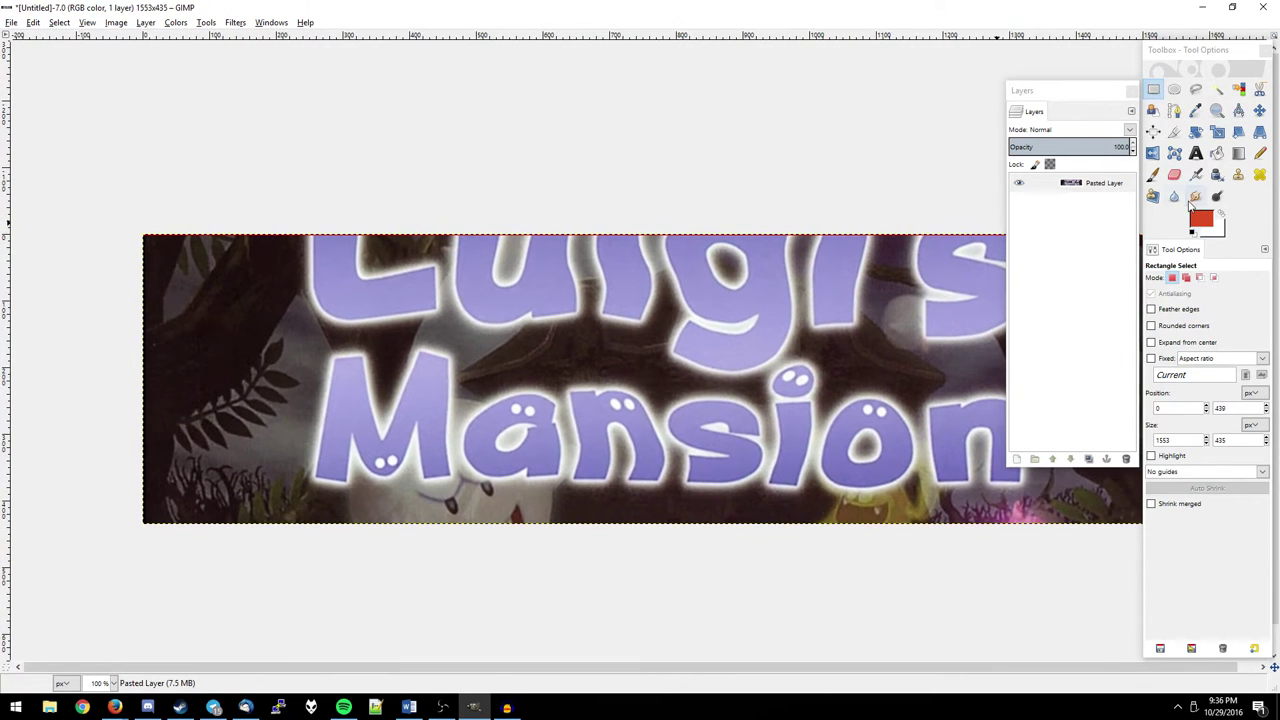
pyautogui.click(1259, 152)
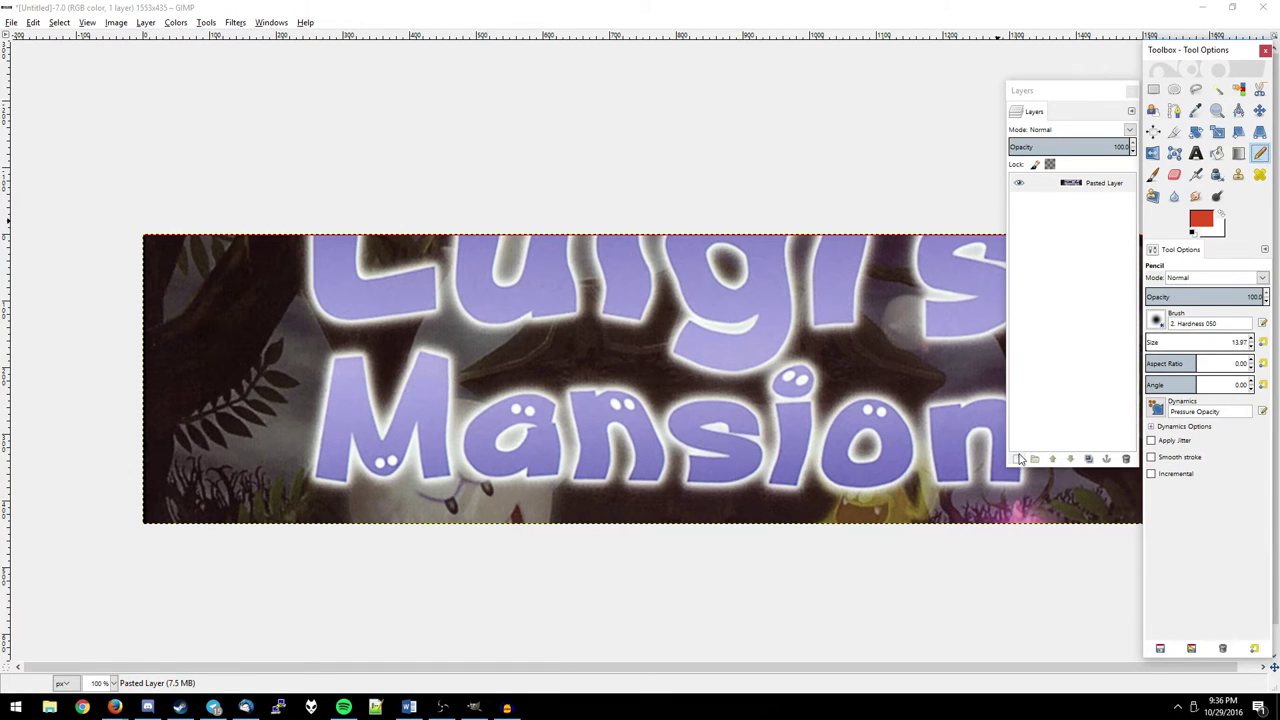
# Add a transparent layer named text and bring up the foreground colour chooser
pyautogui.click(1020, 458)
pyautogui.write('text')
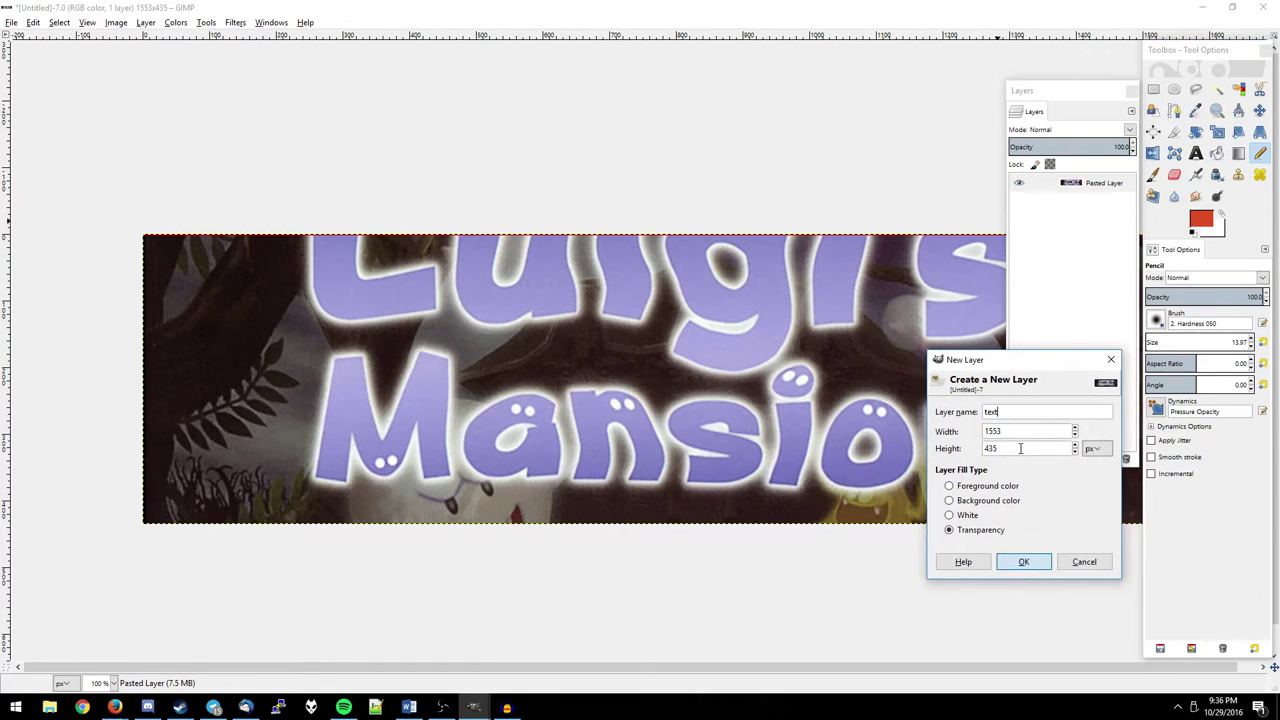
pyautogui.press('Return')
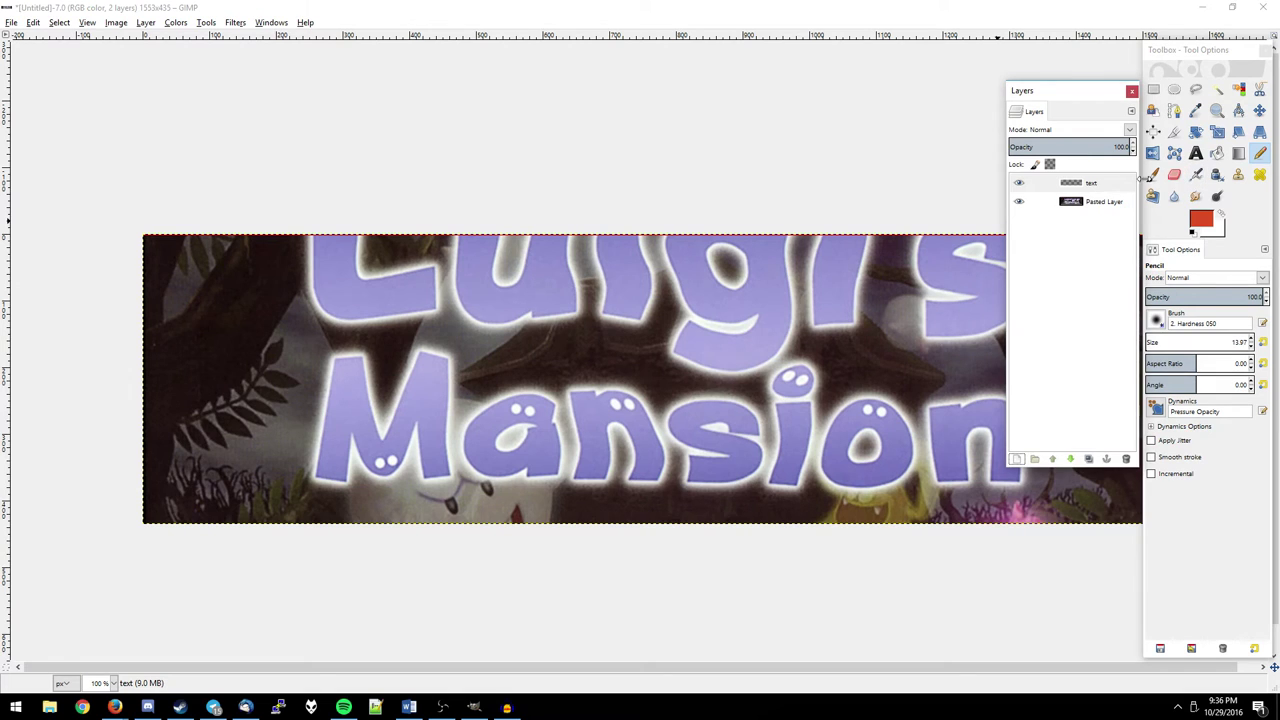
pyautogui.click(473, 707)
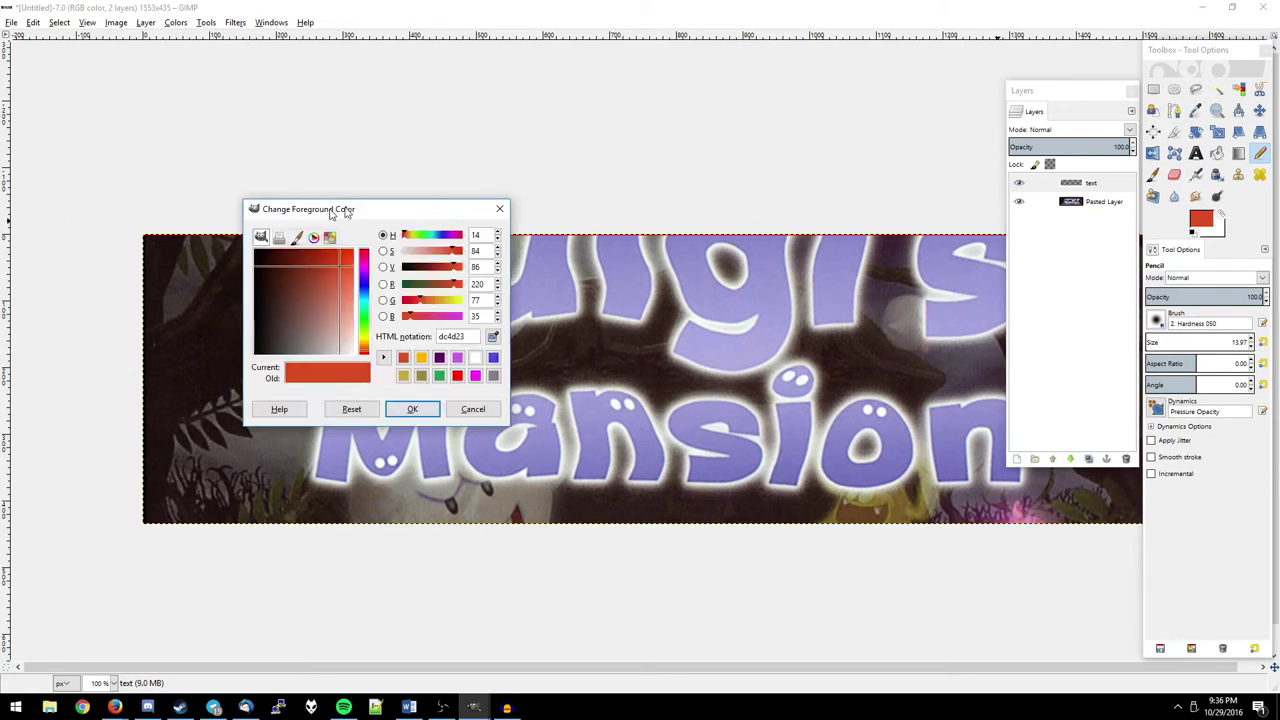
# Adjust the foreground hue, then search Google Images for outhouse cartoon
pyautogui.click(610, 228)
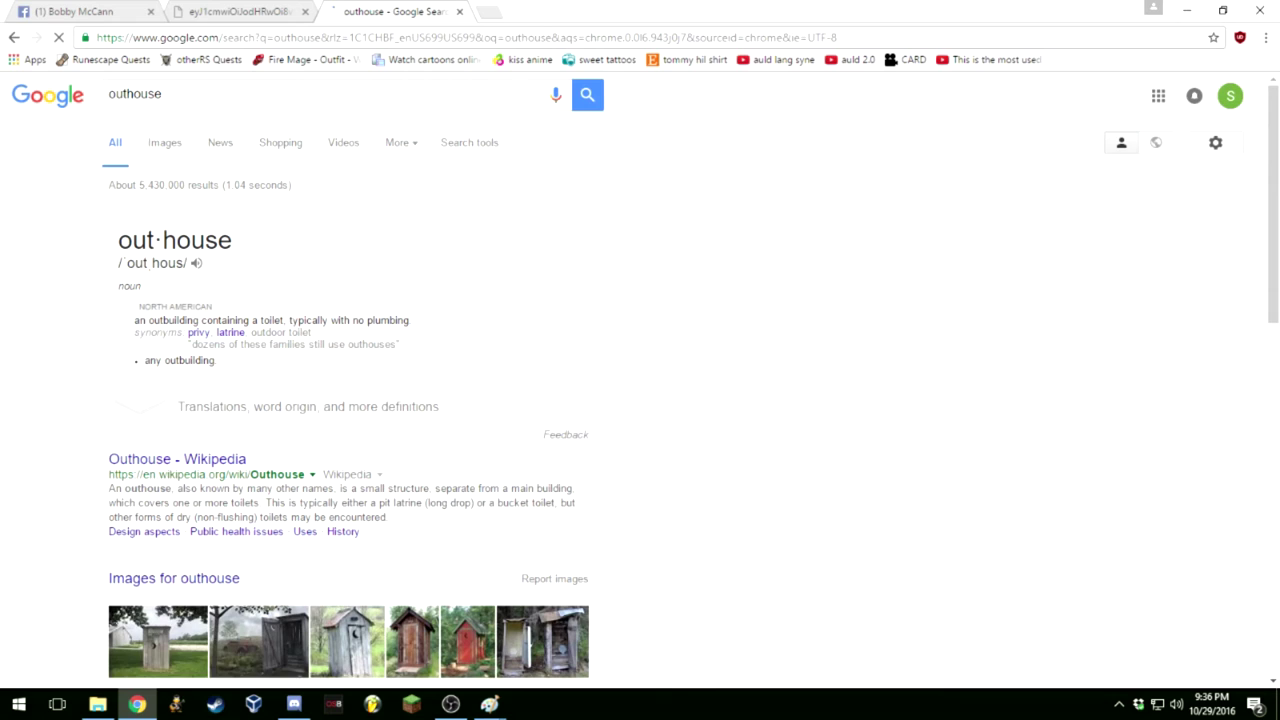
pyautogui.click(165, 144)
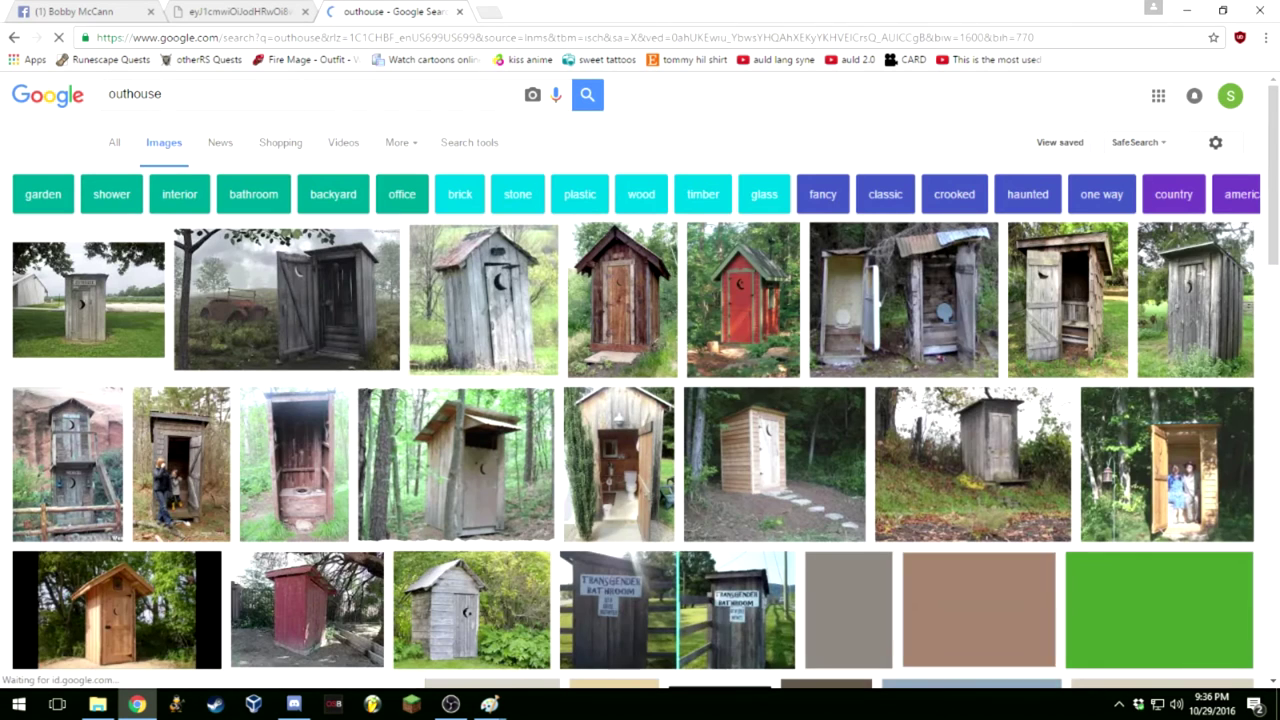
pyautogui.write(' cart')
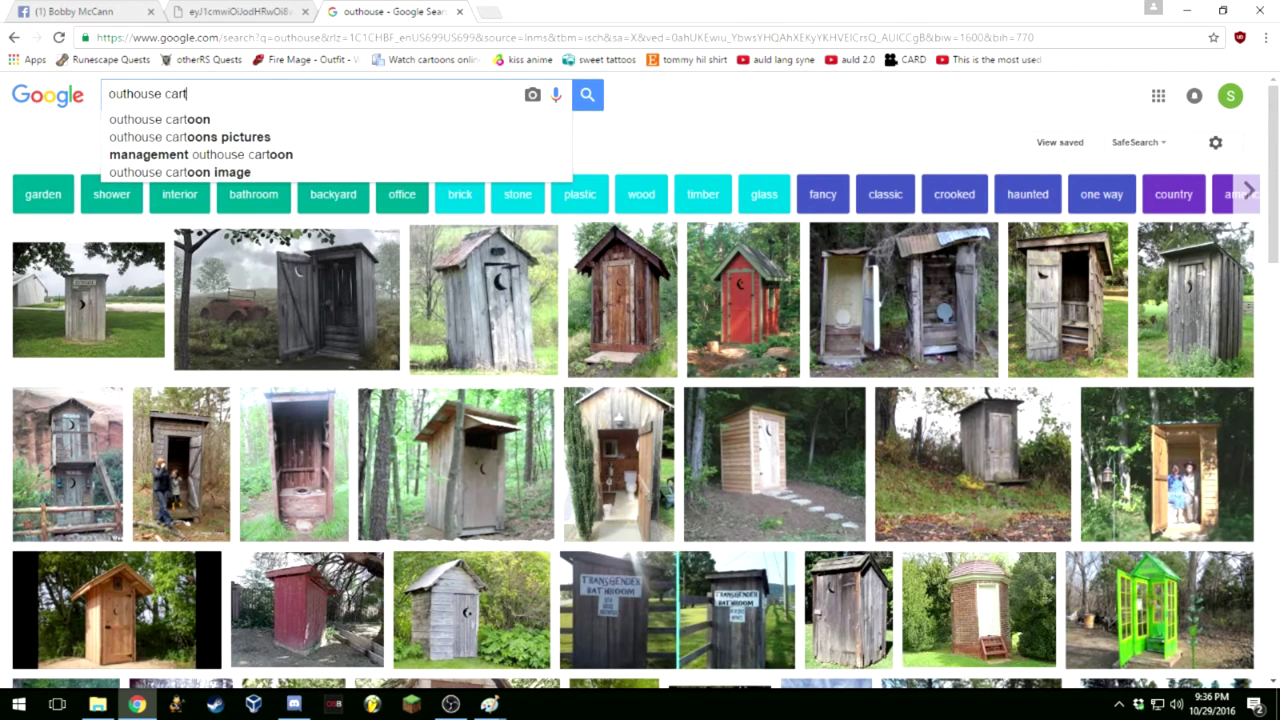
pyautogui.write('oon')
pyautogui.press('Return')
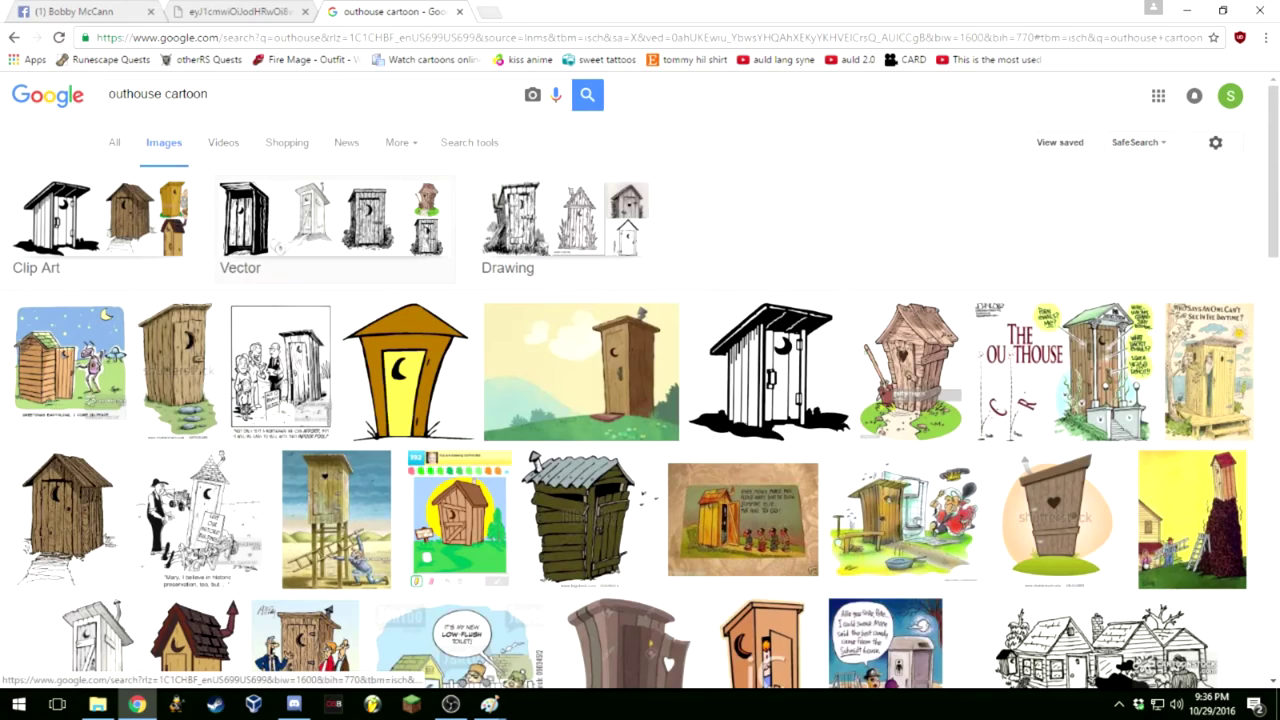
# Save the yellow outhouse cartoon preview image as houseout.gif
pyautogui.click(405, 375)
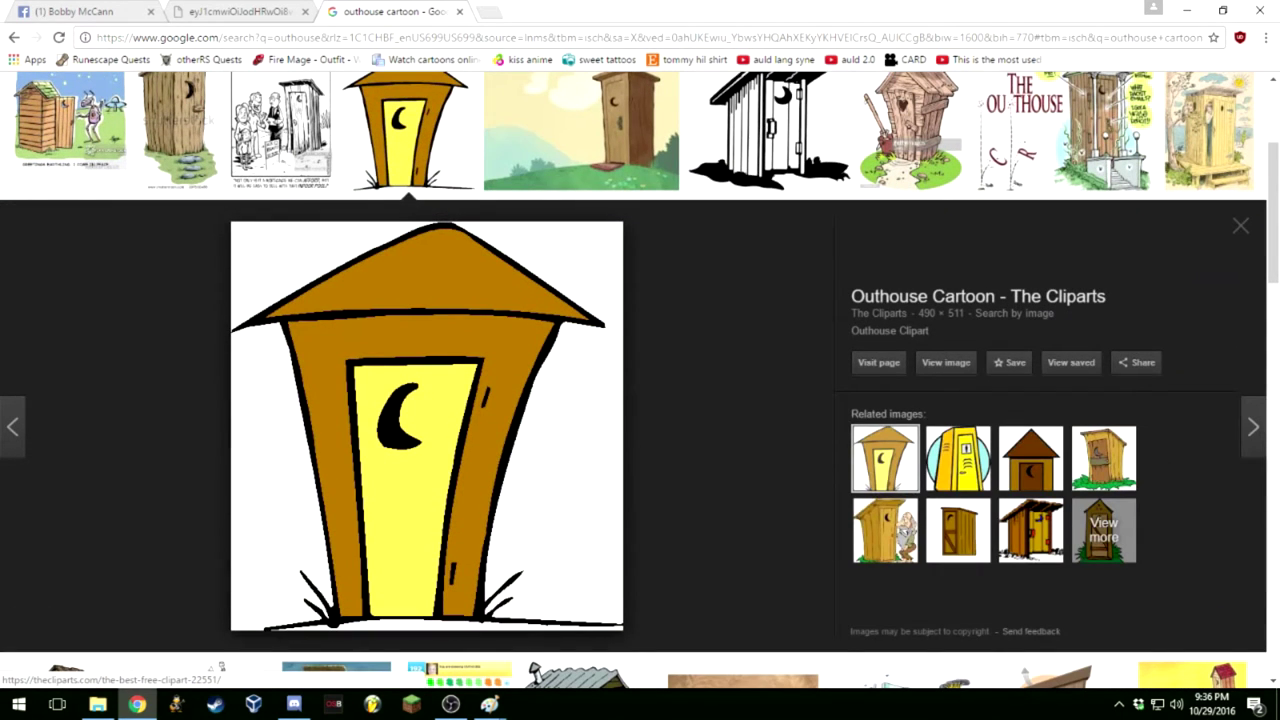
pyautogui.scroll(-1, 427, 425)
pyautogui.rightClick(420, 399)
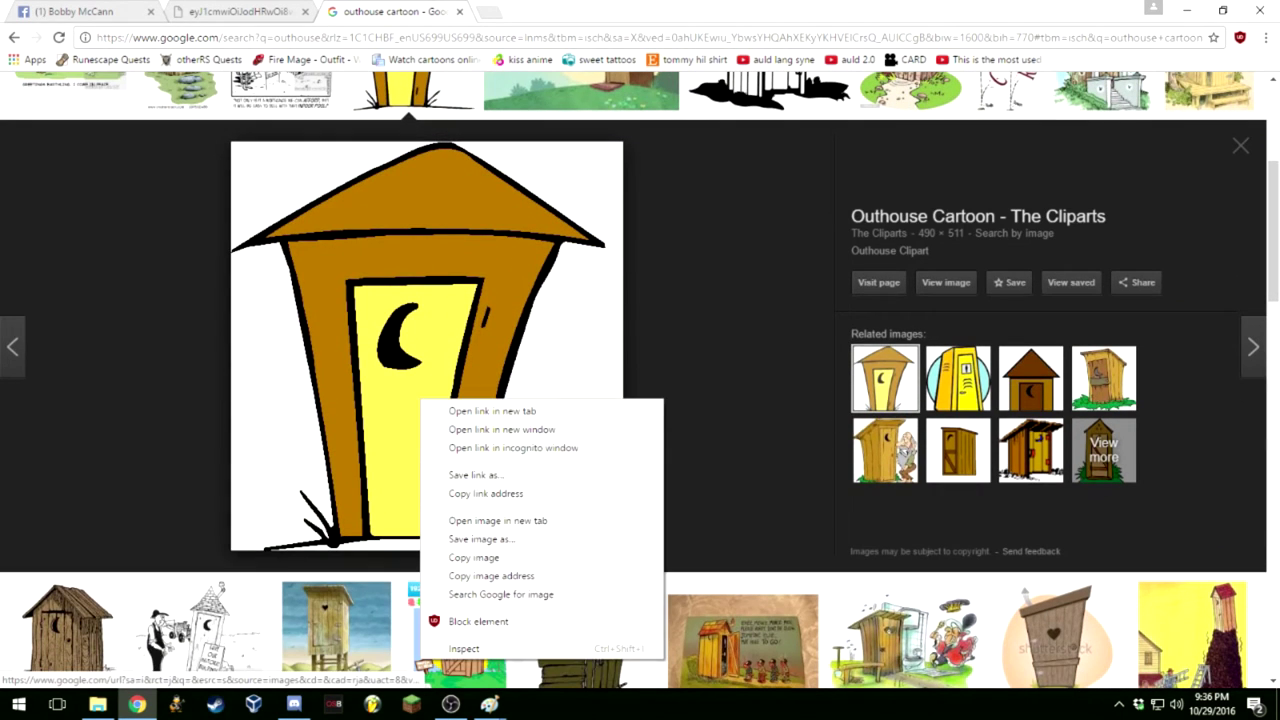
pyautogui.click(482, 539)
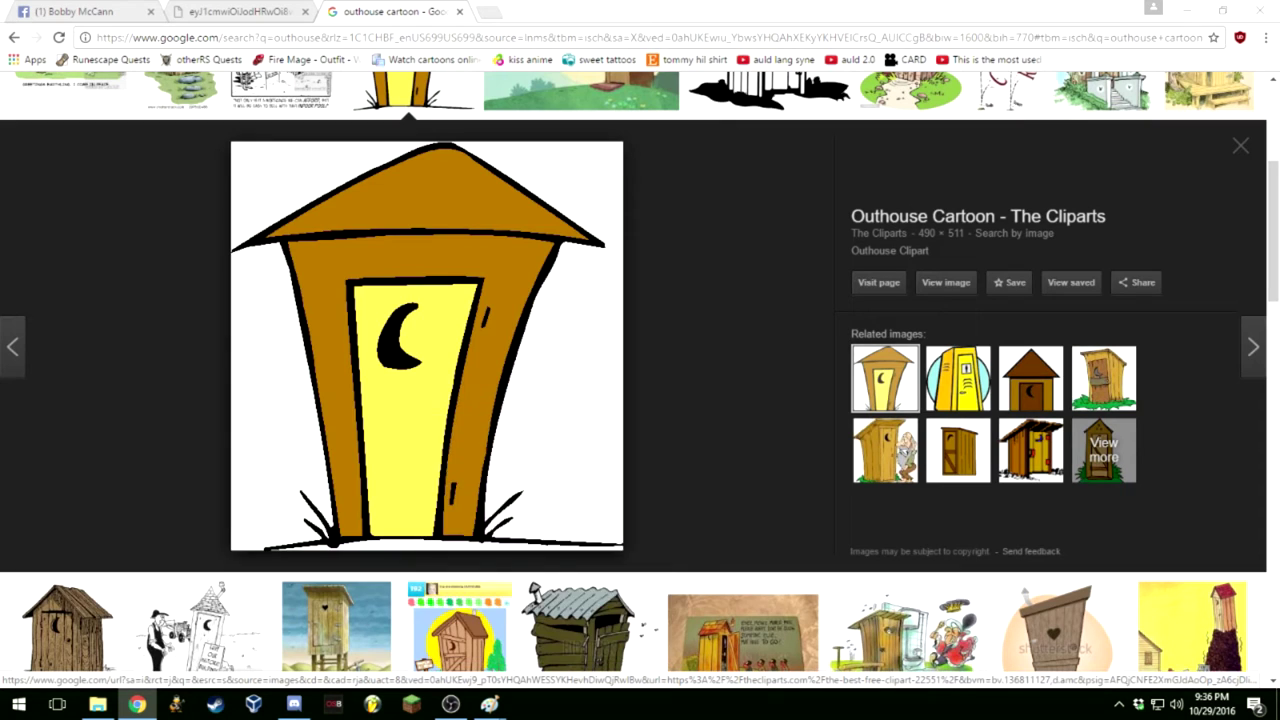
pyautogui.write('h')
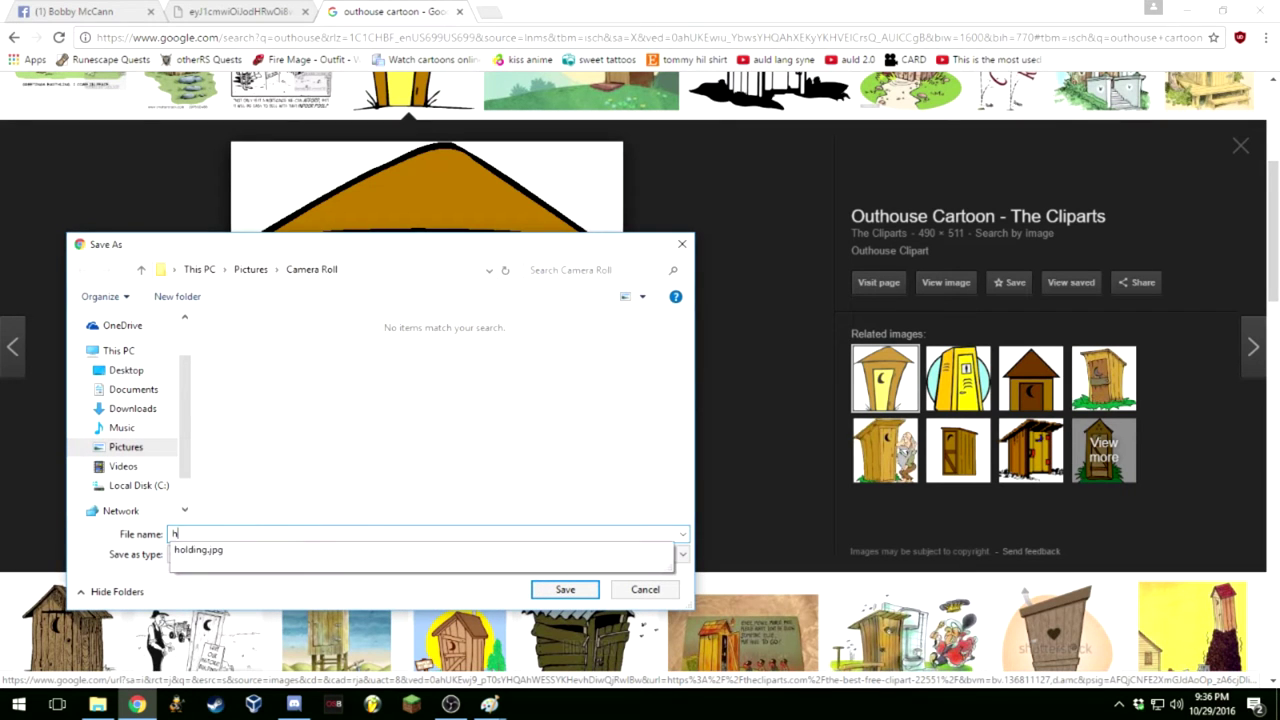
pyautogui.write('ouseout')
pyautogui.press('Return')
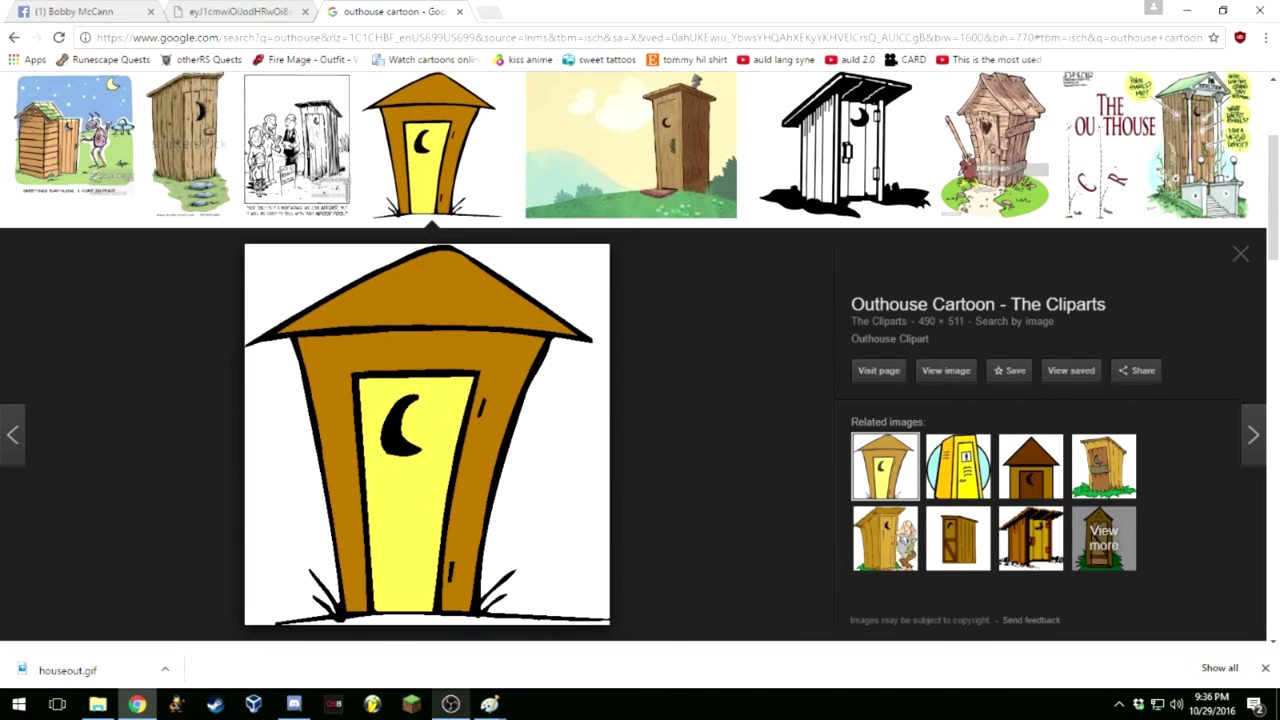
pyautogui.moveTo(489, 704)
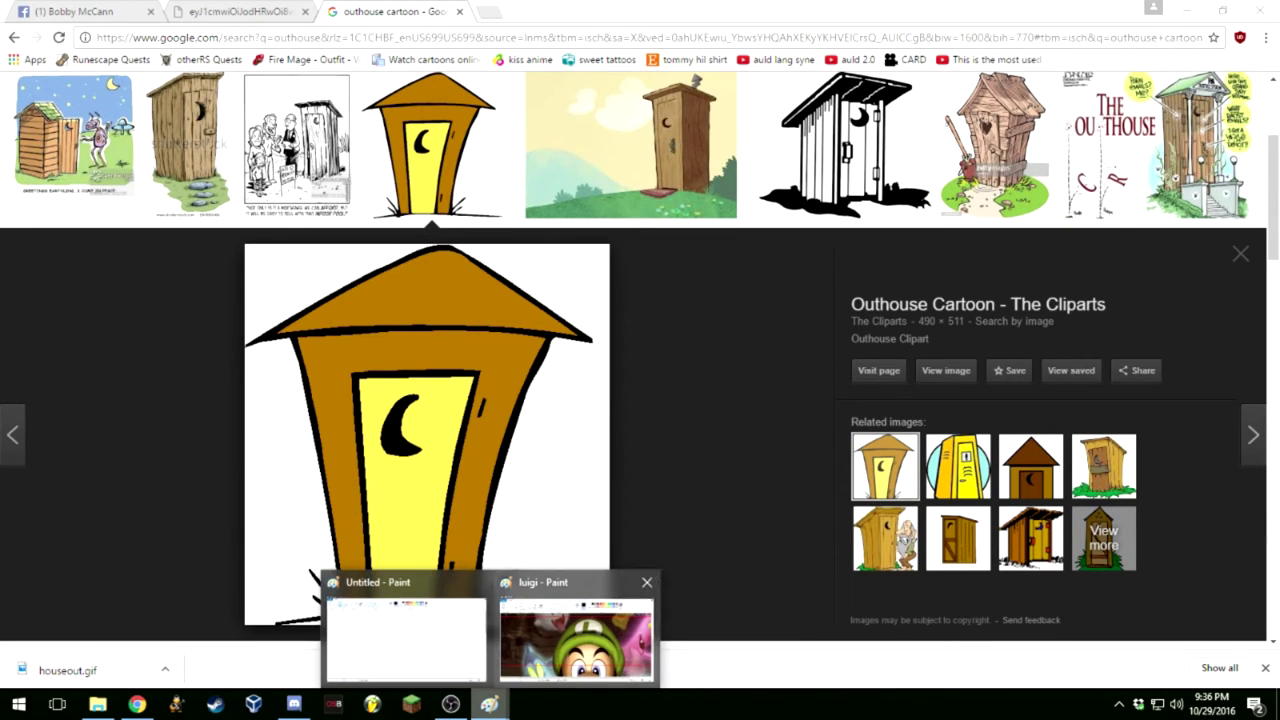
# Restore the luigi image in Paint and drag the canvas's right edge outward
pyautogui.click(576, 630)
pyautogui.keyDown('ctrl'); pyautogui.scroll(-1, 360, 350); pyautogui.keyUp('ctrl')
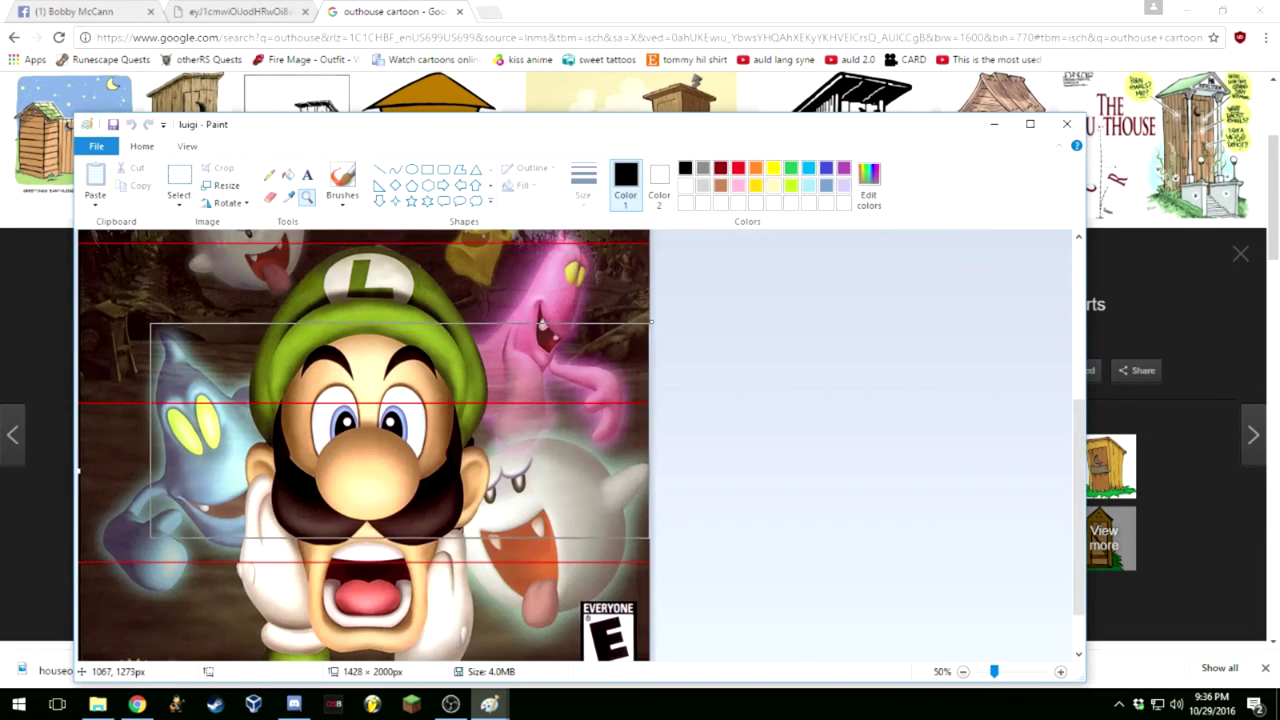
pyautogui.keyDown('ctrl'); pyautogui.scroll(-1, 360, 350); pyautogui.keyUp('ctrl')
pyautogui.moveTo(366, 434); pyautogui.dragTo(620, 434)
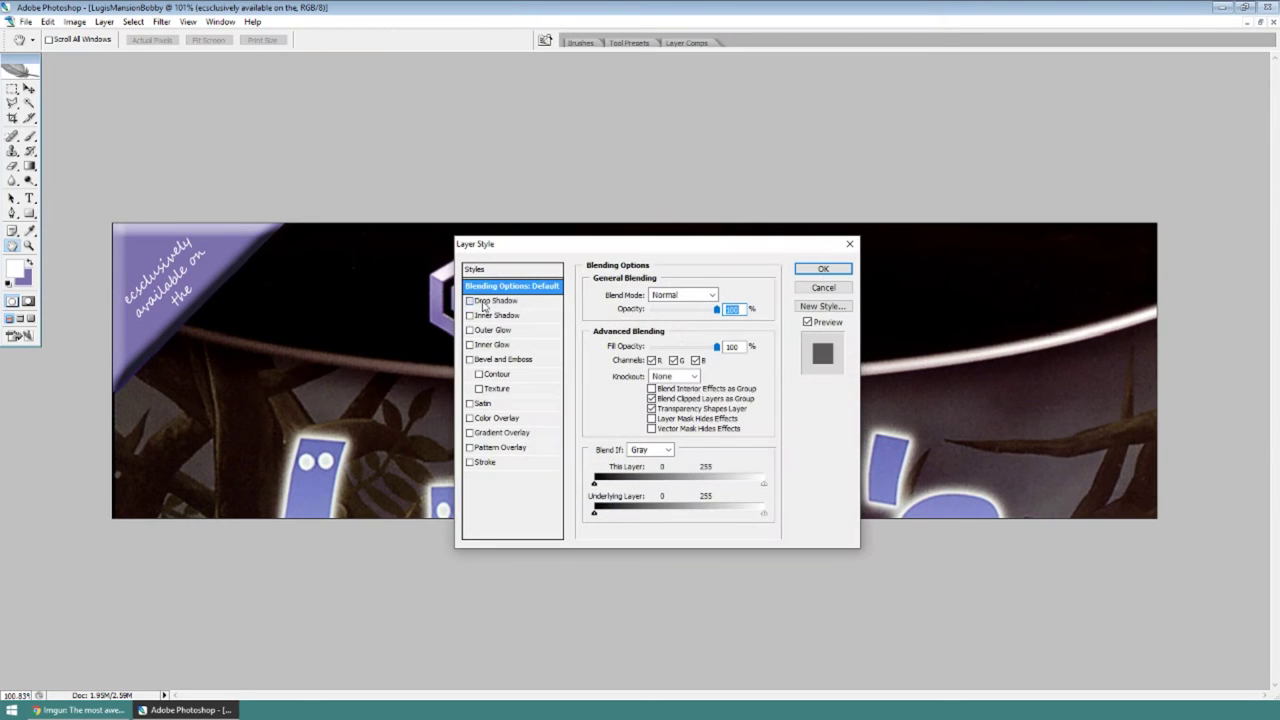
# Give the corner text a drop shadow with an adjusted size, then paint light purple over the Mansion letters
pyautogui.click(492, 301)
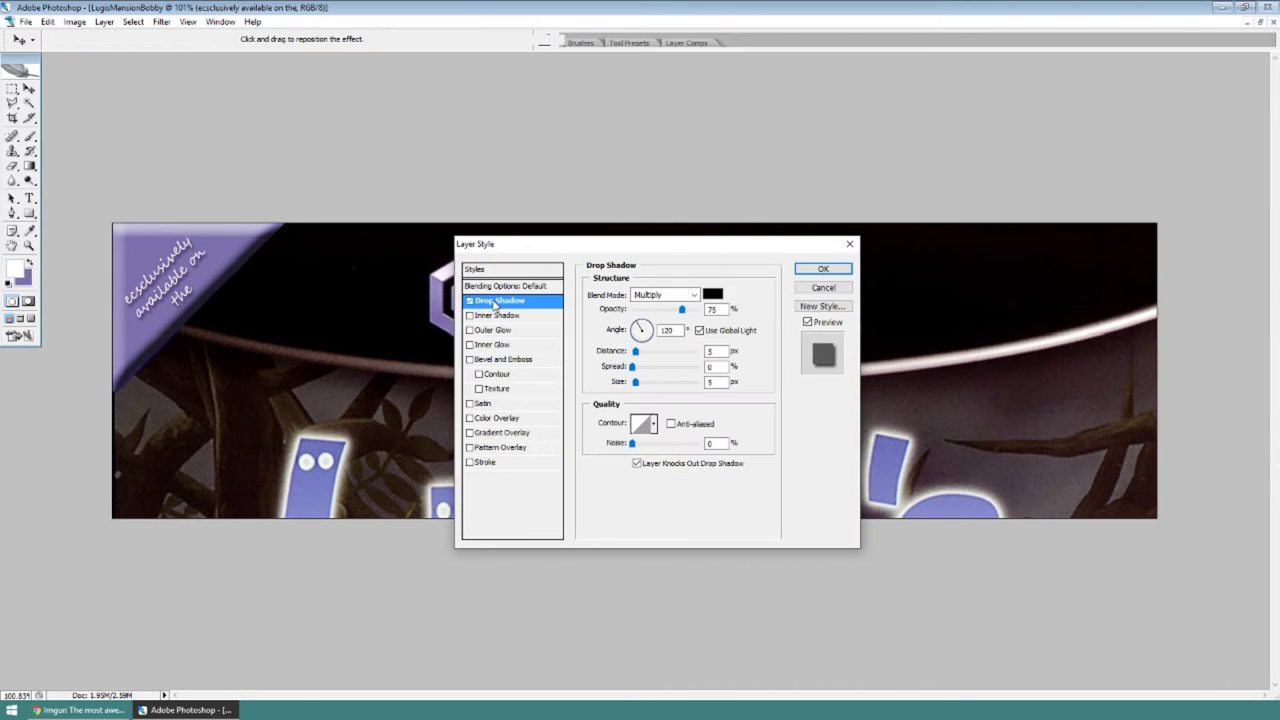
pyautogui.click(636, 382)
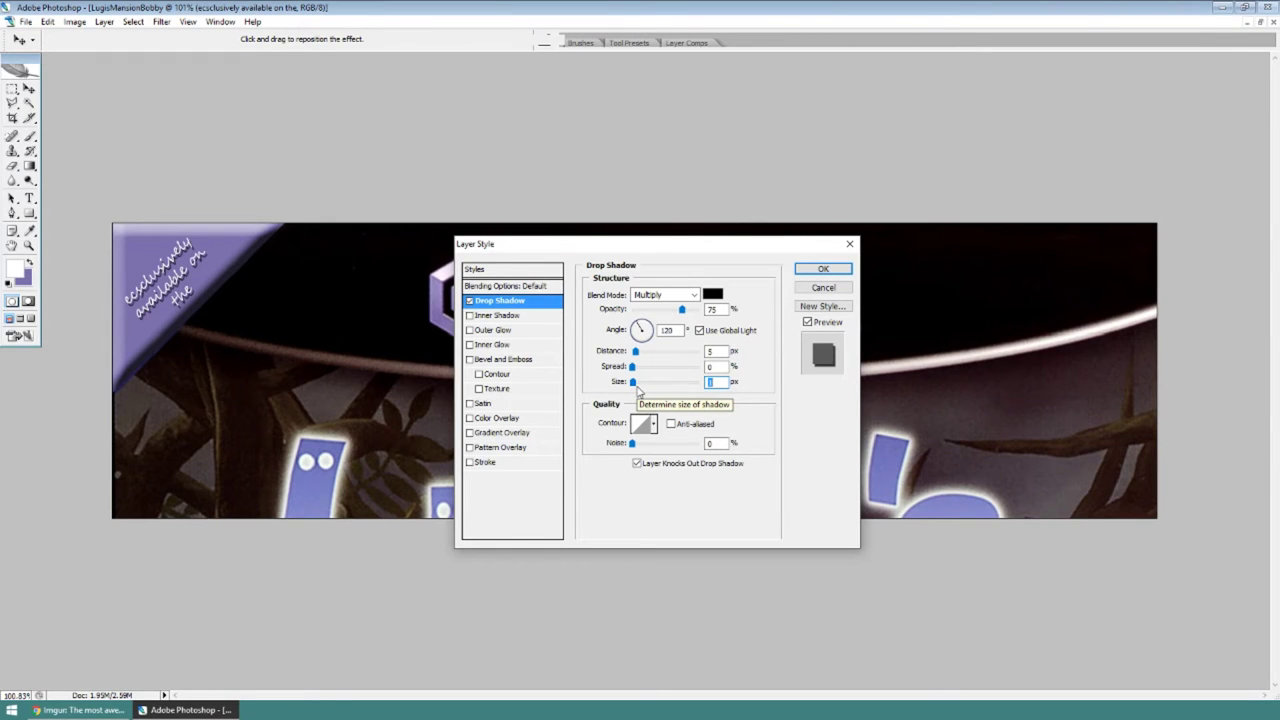
pyautogui.moveTo(330, 395)
pyautogui.mouseDown()
pyautogui.moveTo(566, 391)
pyautogui.moveTo(659, 358)
pyautogui.moveTo(720, 310)
pyautogui.moveTo(729, 360)
pyautogui.moveTo(706, 400)
pyautogui.mouseUp()
# Move the roof text up, enlarge its box so nothing clips, and nudge it into place
pyautogui.click(1112, 213)
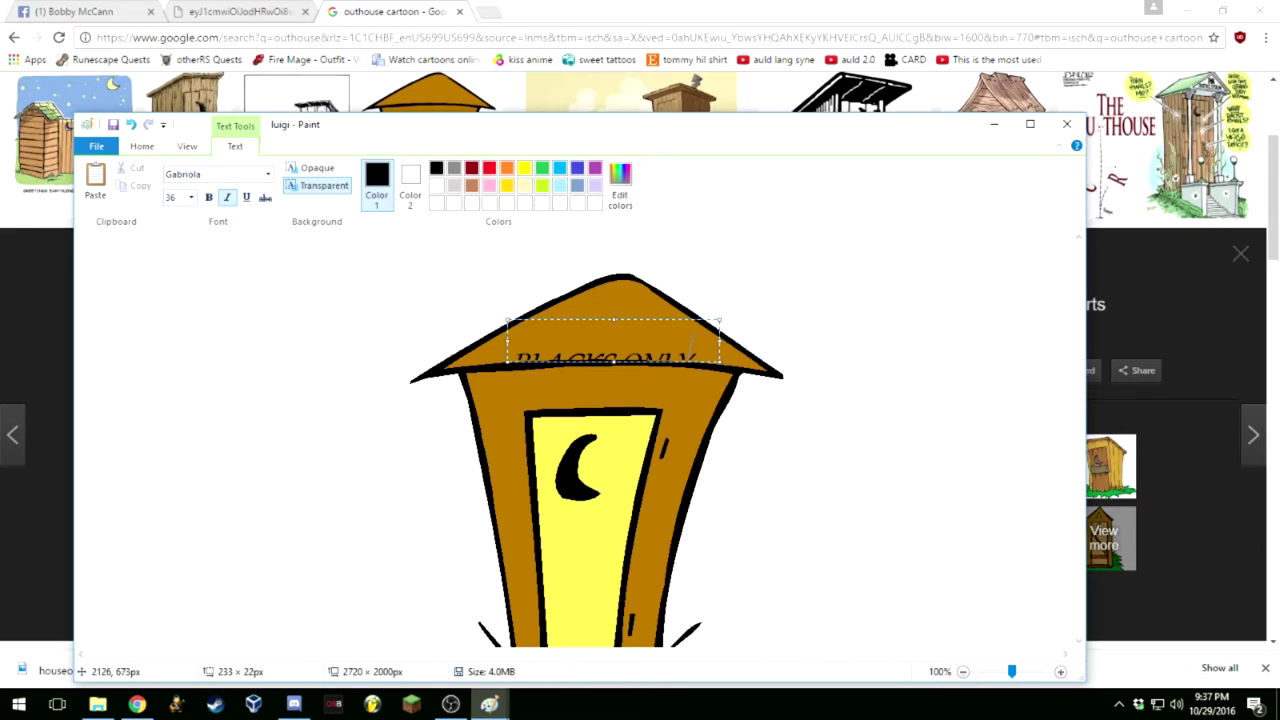
pyautogui.moveTo(692, 341); pyautogui.dragTo(696, 298)
pyautogui.moveTo(616, 325); pyautogui.dragTo(616, 353)
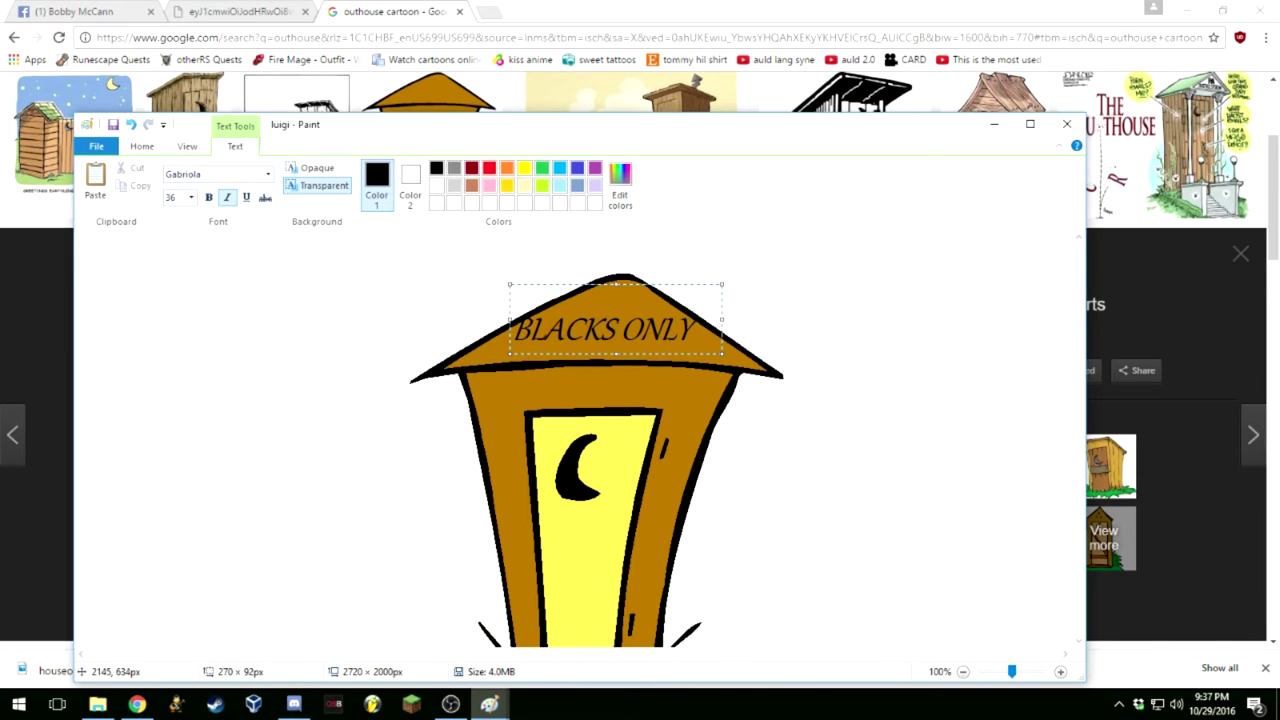
pyautogui.moveTo(694, 305); pyautogui.dragTo(694, 313)
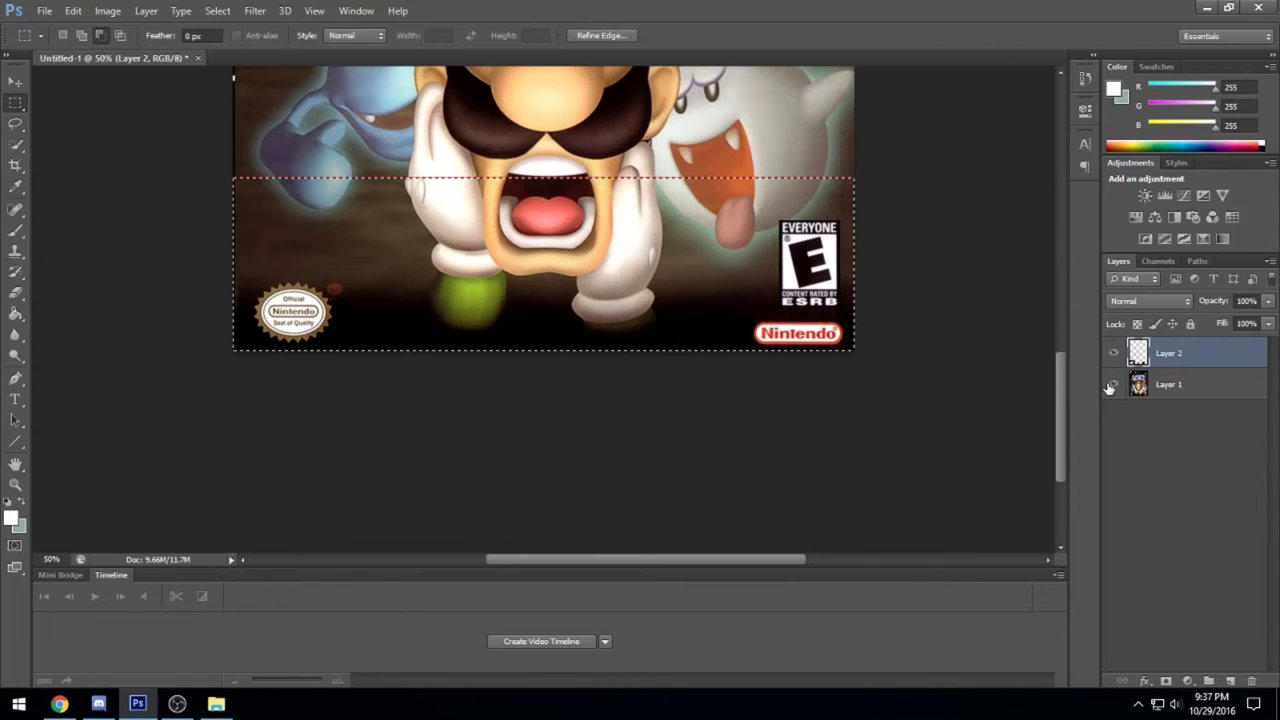
pyautogui.click(1111, 386)
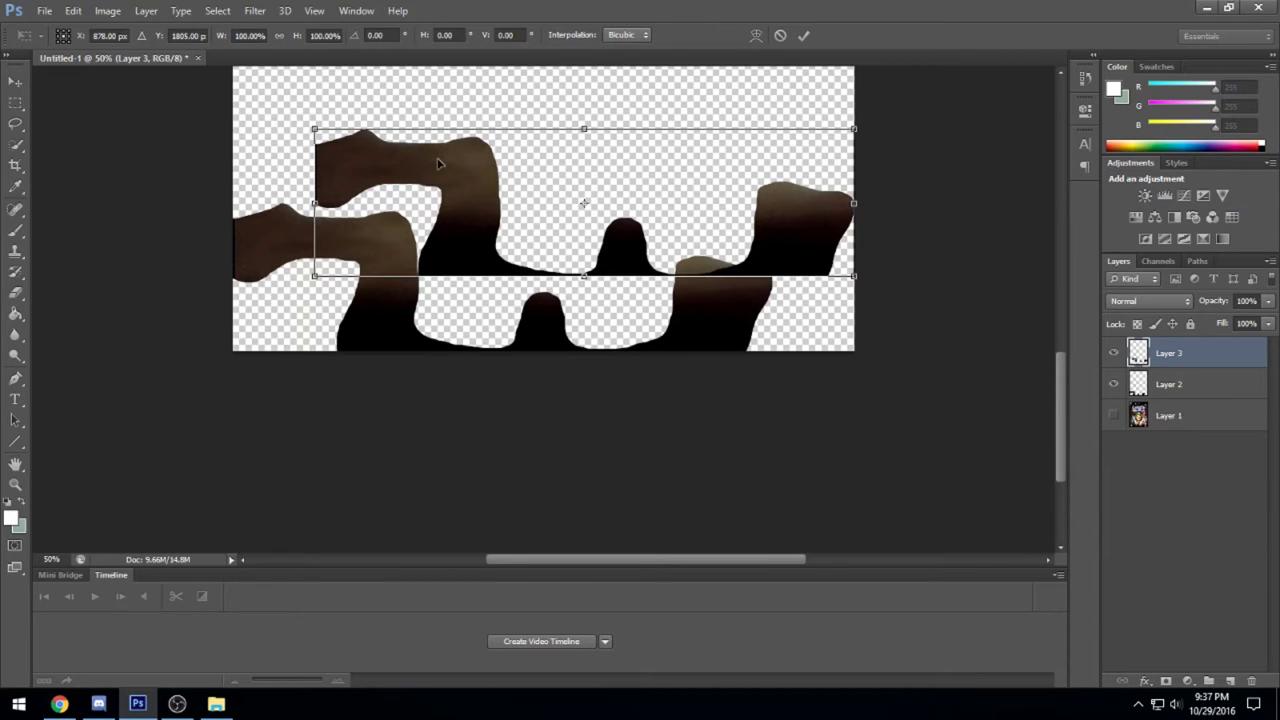
# Flip Layer 3's copied blob shapes horizontally and vertically, then apply the transform
pyautogui.rightClick(438, 161)
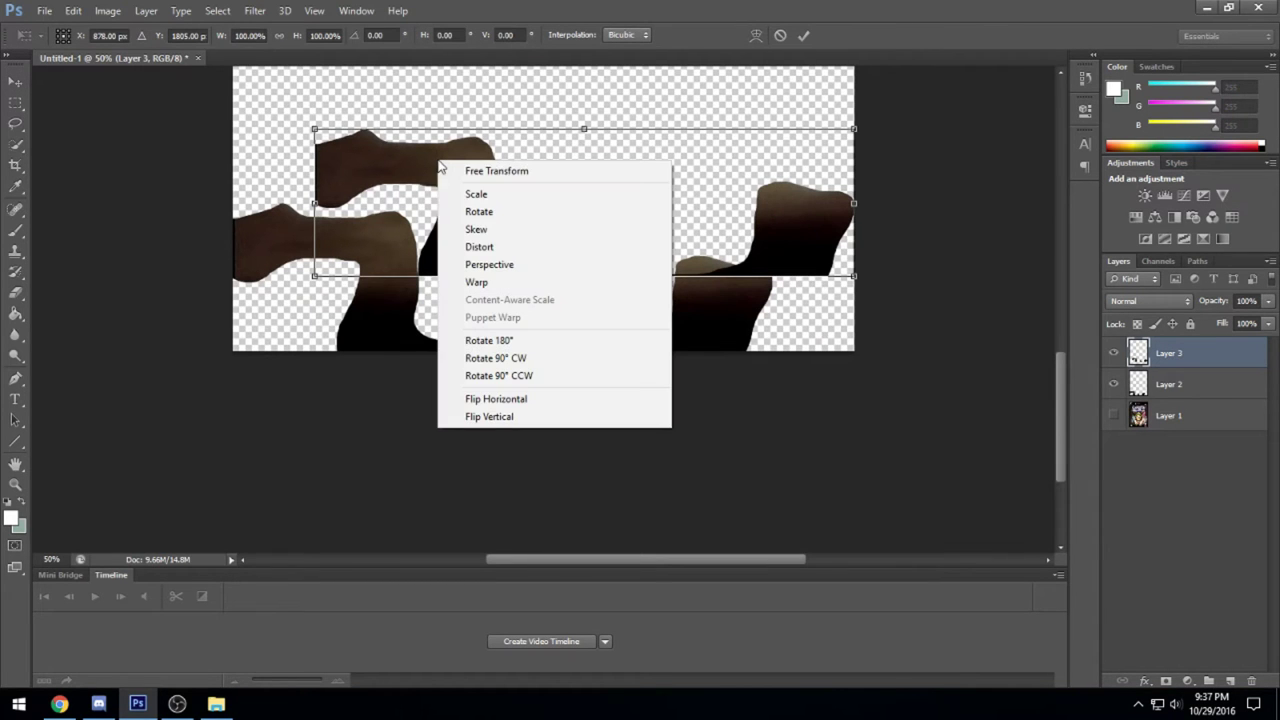
pyautogui.click(523, 398)
pyautogui.rightClick(549, 259)
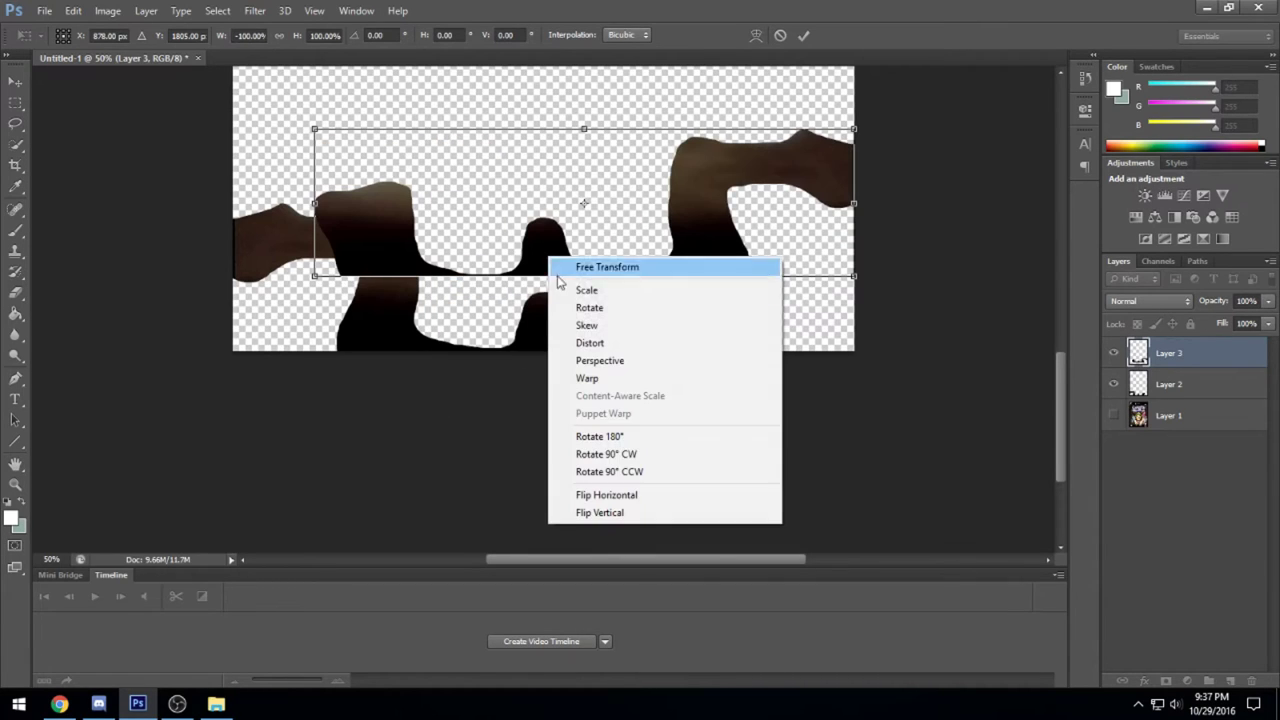
pyautogui.click(600, 512)
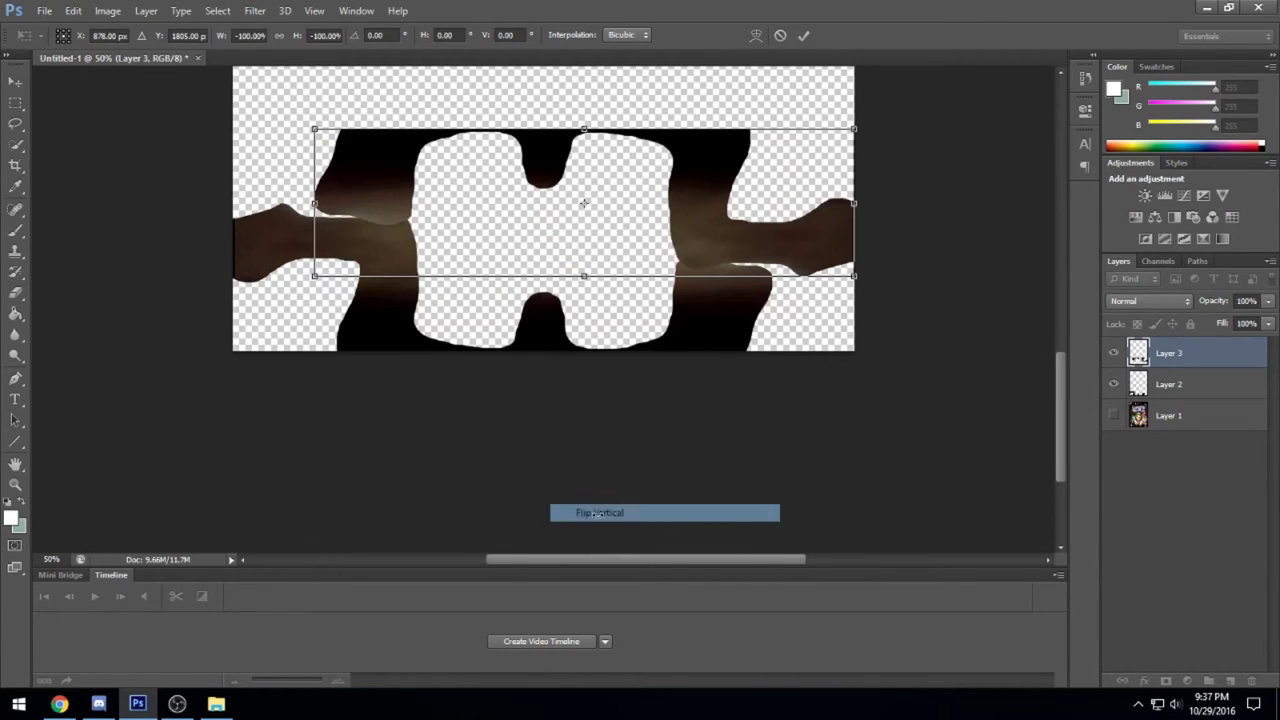
pyautogui.click(15, 81)
pyautogui.click(580, 274)
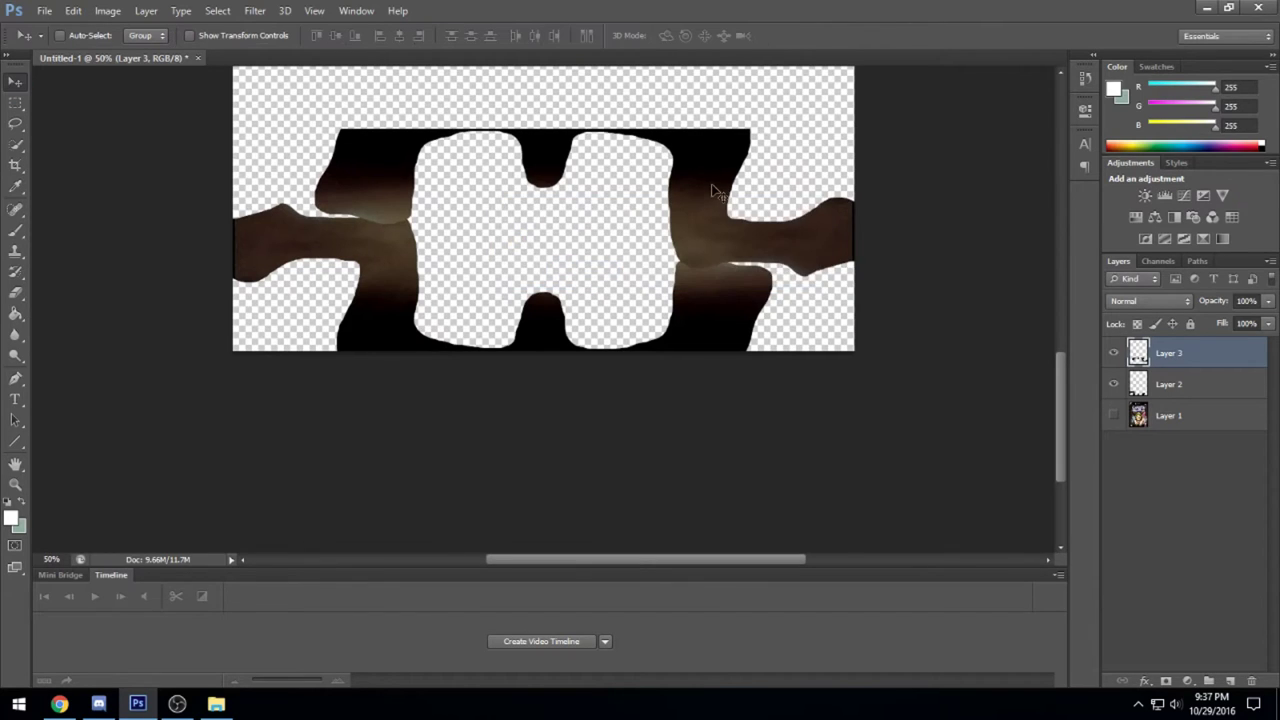
# Shift the flipped shapes right and down, show Layer 1, and merge Layer 3 into Layer 2
pyautogui.moveTo(713, 190); pyautogui.dragTo(843, 256)
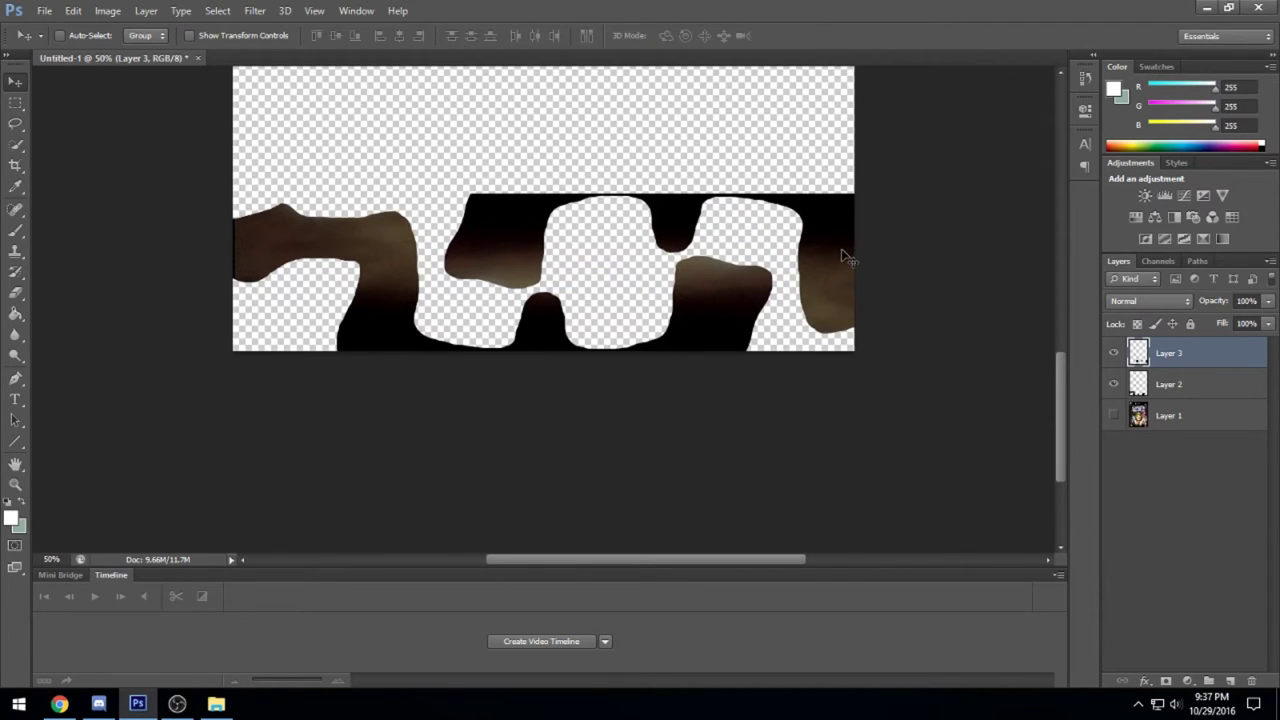
pyautogui.click(1113, 415)
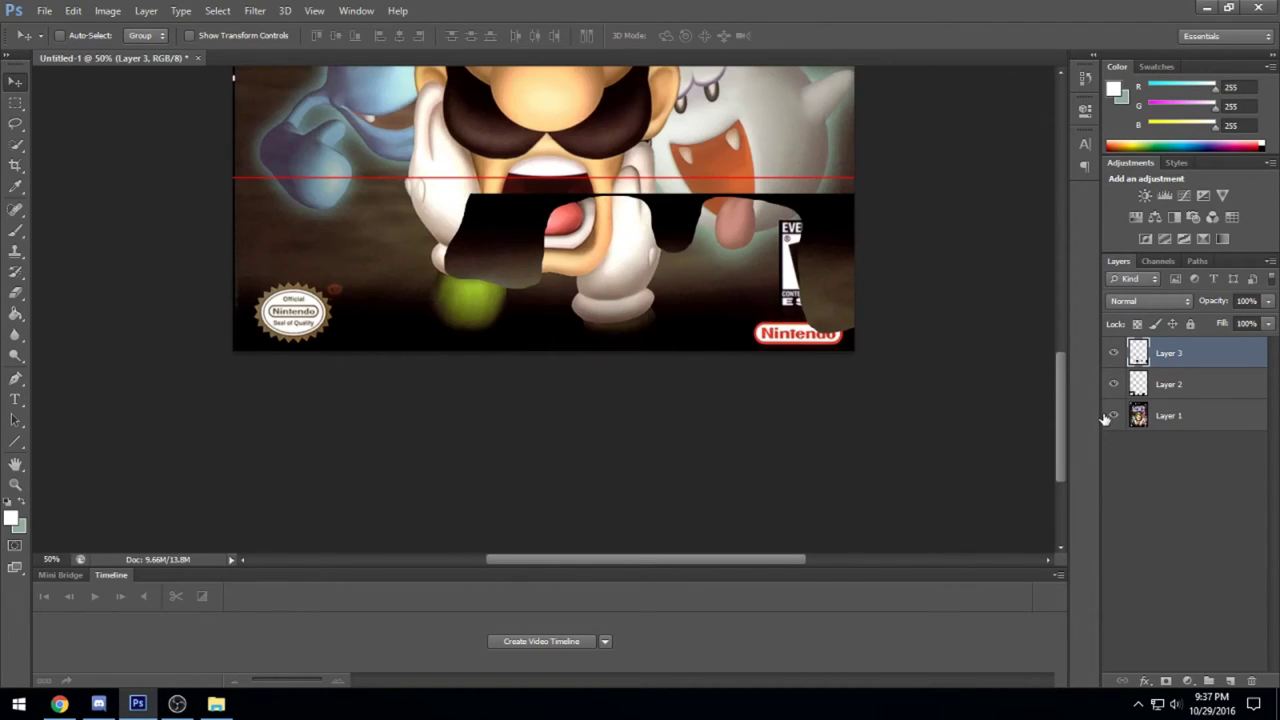
pyautogui.rightClick(1155, 356)
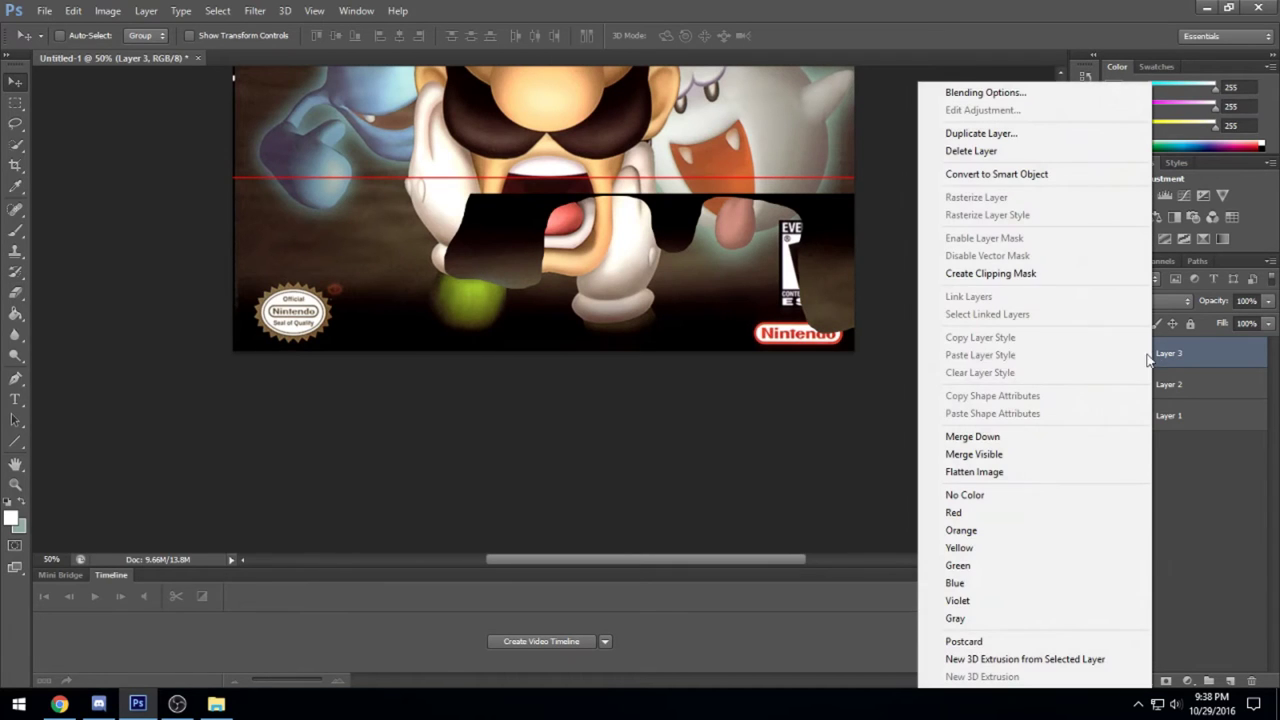
pyautogui.click(997, 437)
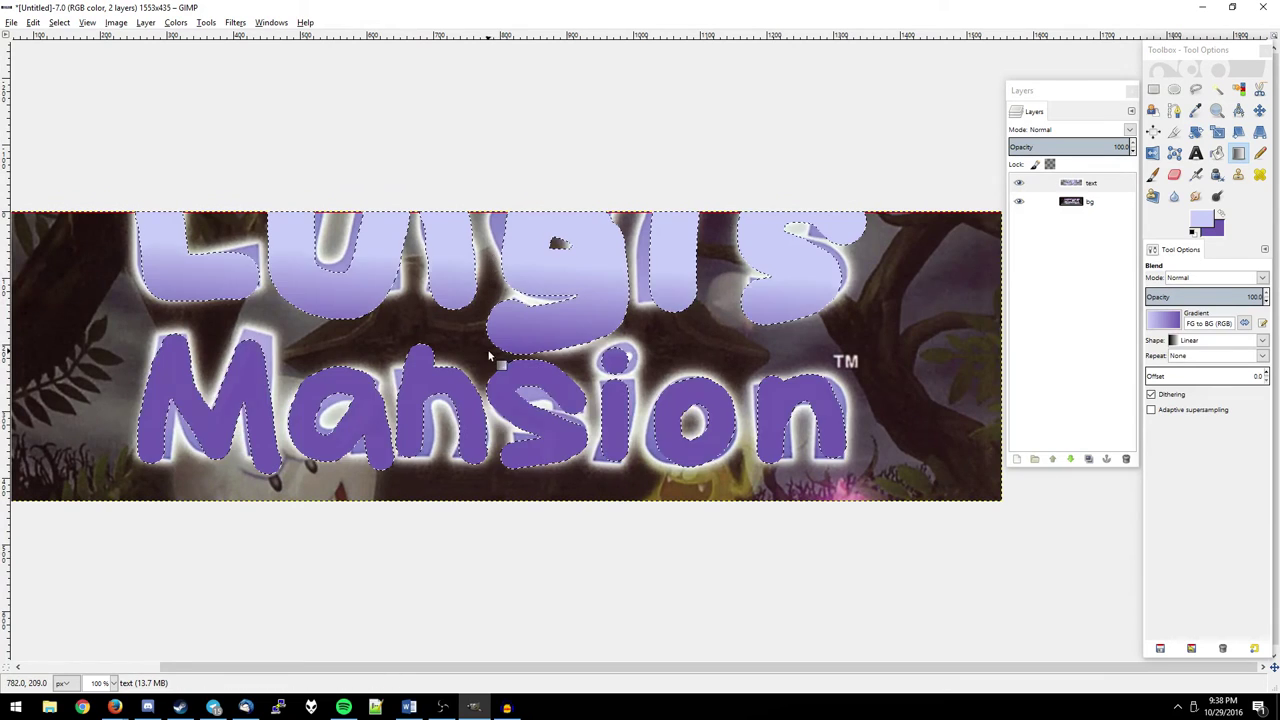
# Shade the selected lettering with a vertical light-to-dark purple Blend gradient, then deselect
pyautogui.moveTo(491, 222); pyautogui.dragTo(490, 426)
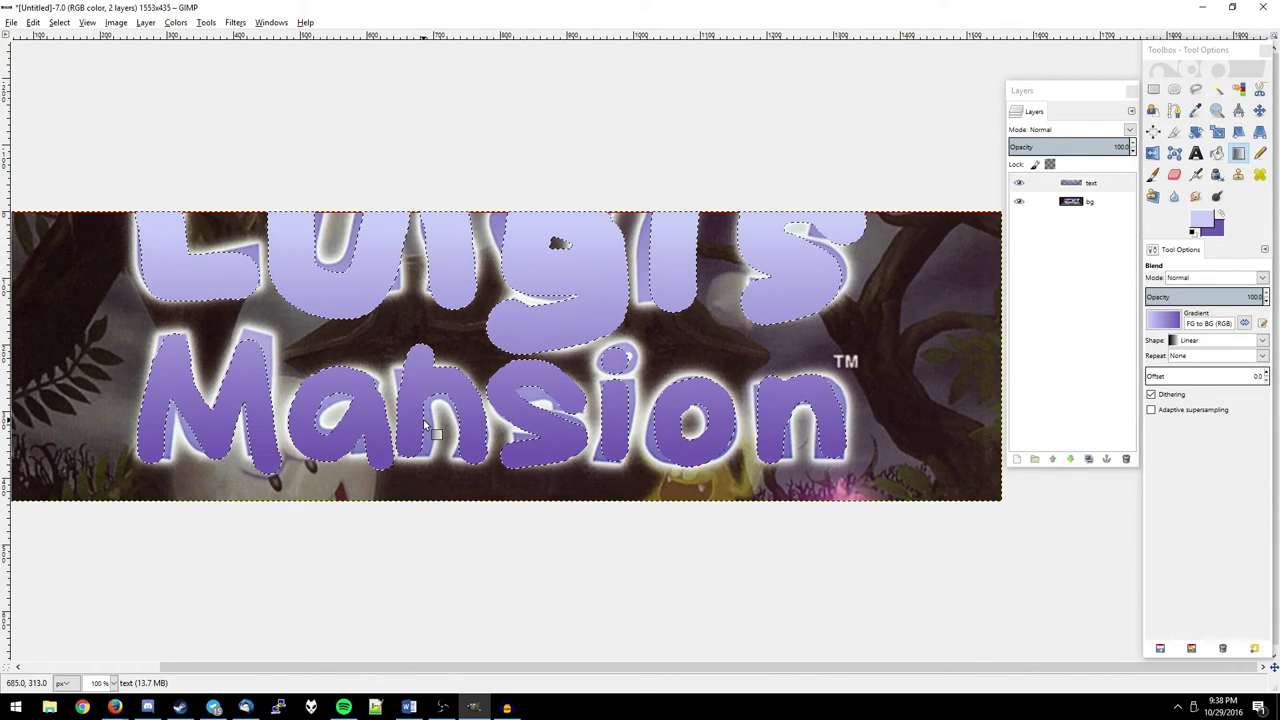
pyautogui.hotkey('ctrl', 'shift', 'a')
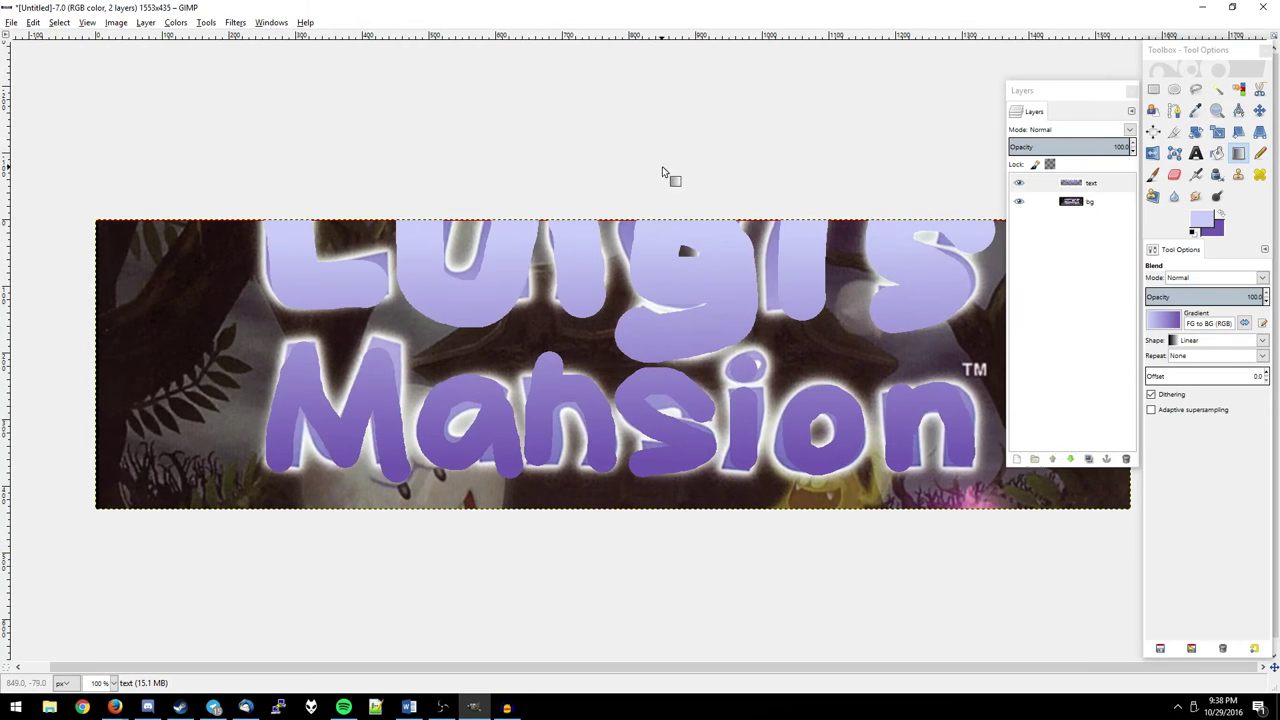
pyautogui.click(206, 22)
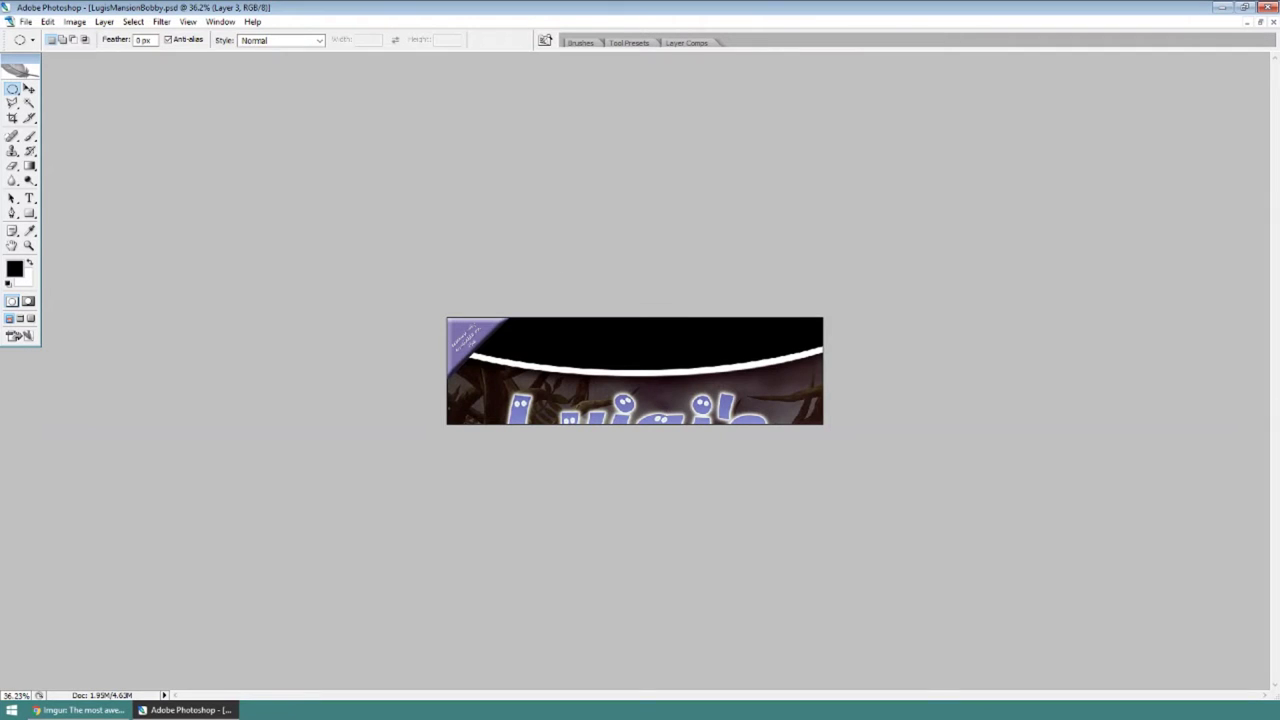
# Add a Bevel and Emboss Texture using the grey rock pattern to the black band layer
pyautogui.moveTo(738, 235)
pyautogui.mouseDown()
pyautogui.moveTo(1106, 183)
pyautogui.moveTo(1130, 239)
pyautogui.mouseUp()
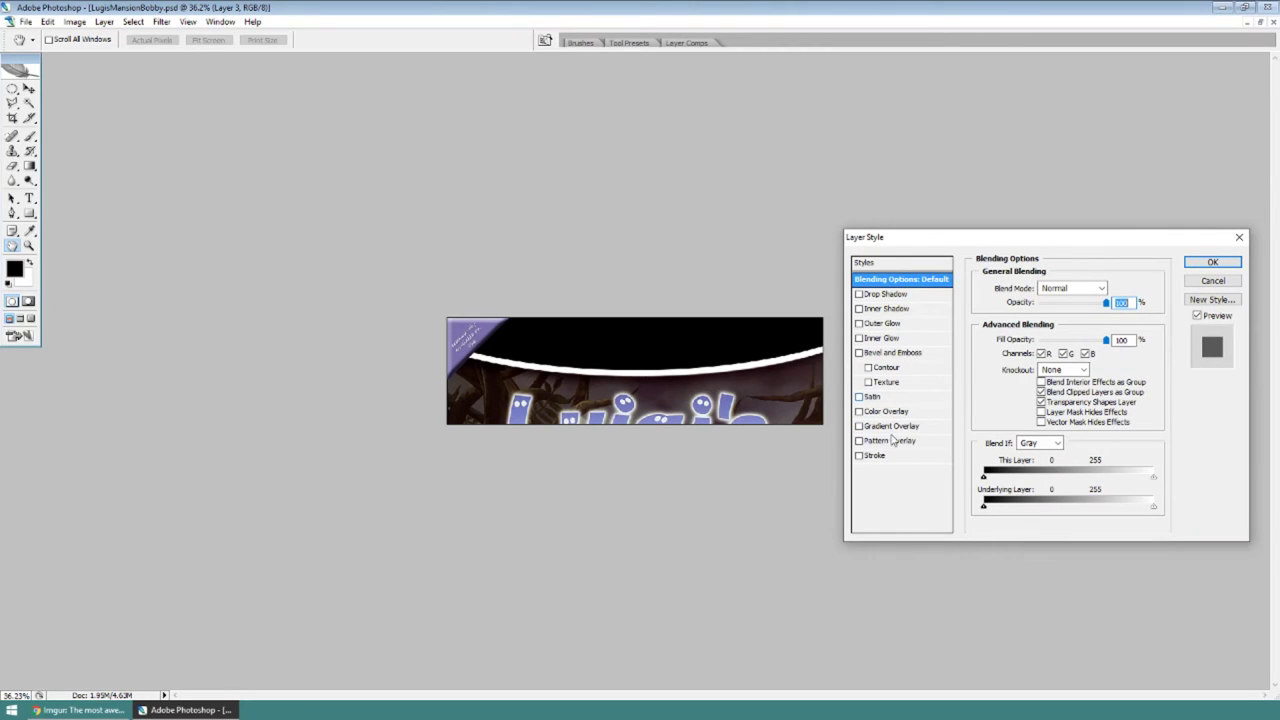
pyautogui.click(886, 382)
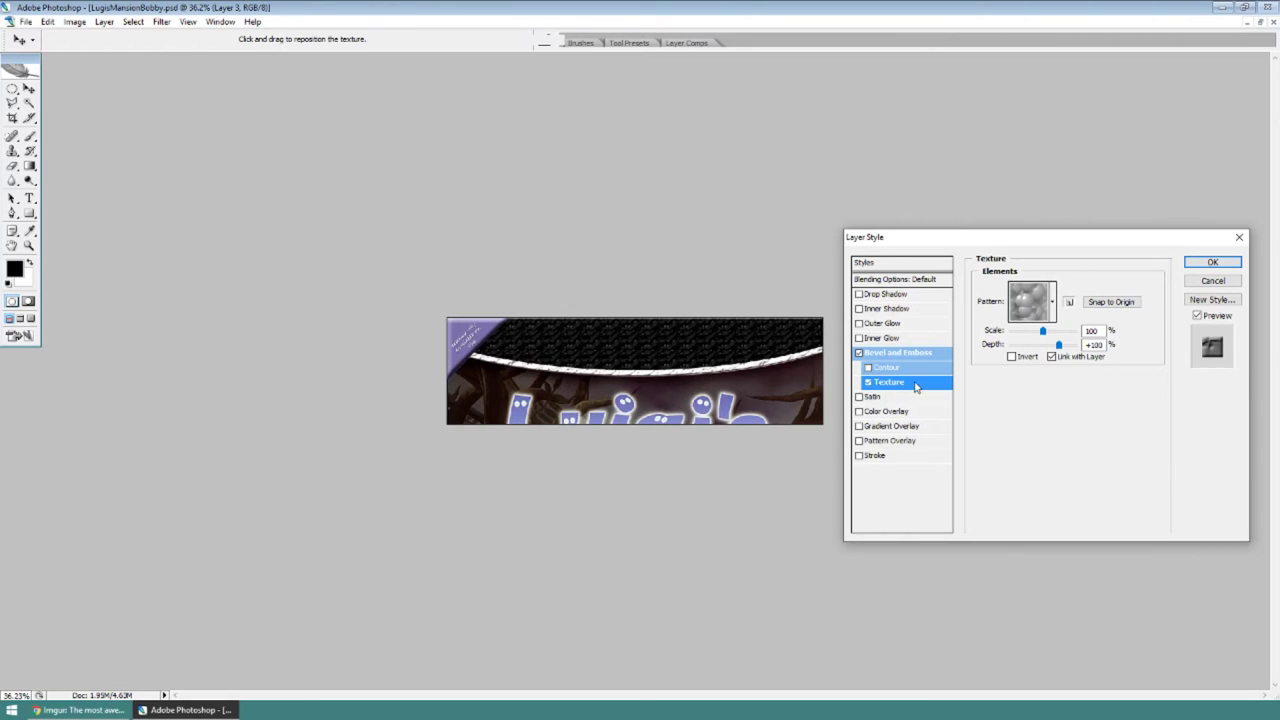
pyautogui.click(1022, 318)
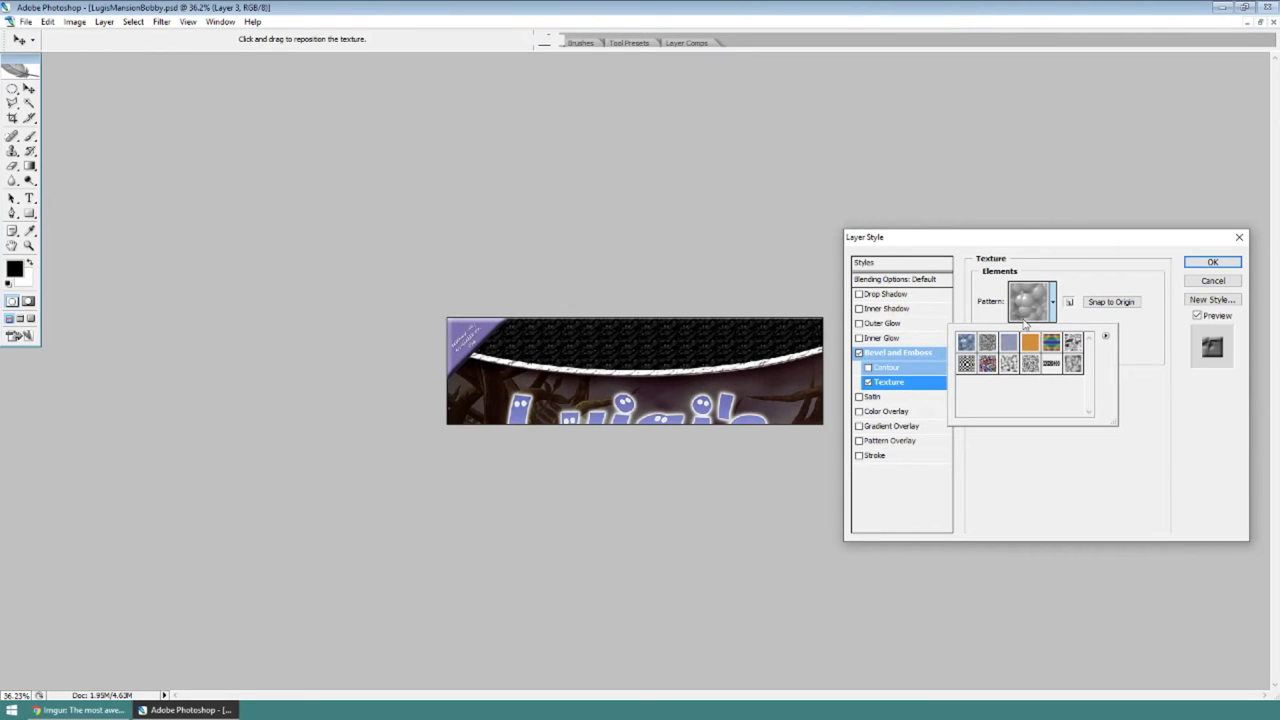
pyautogui.click(1007, 343)
pyautogui.click(1071, 343)
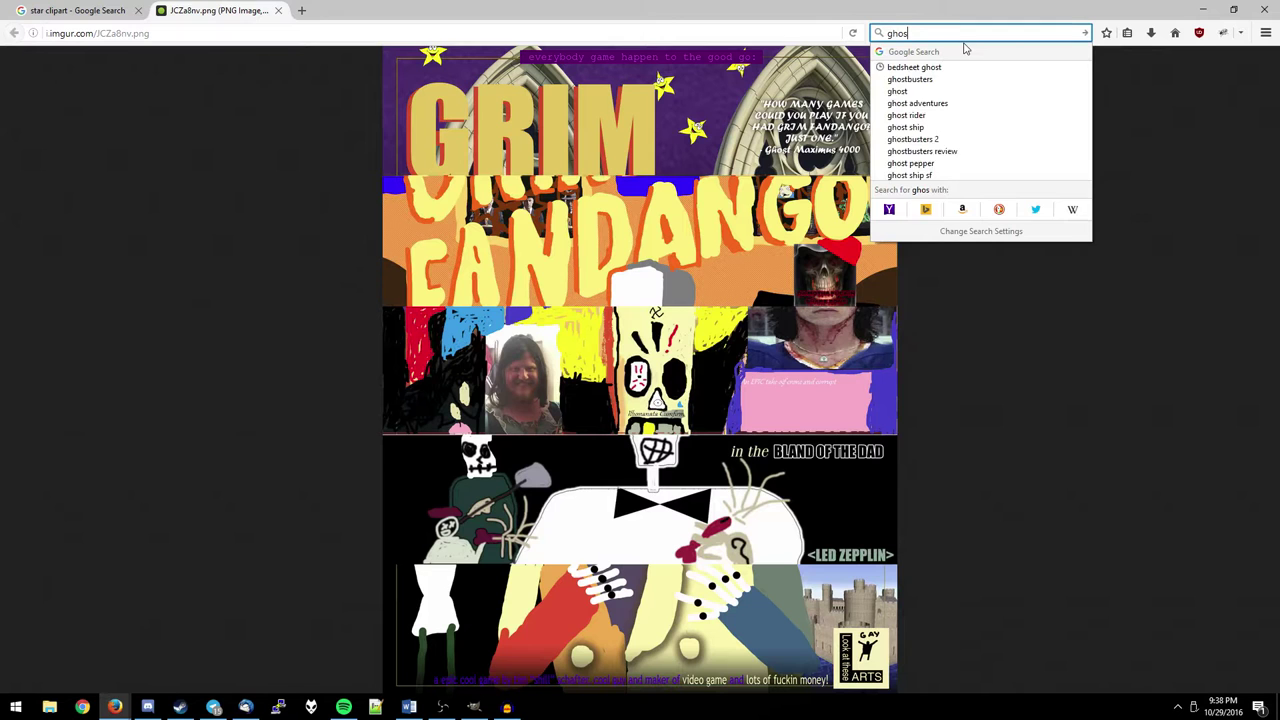
# Open Google Trends in a new tab and chart search interest for 'ghost'
pyautogui.press('Return')
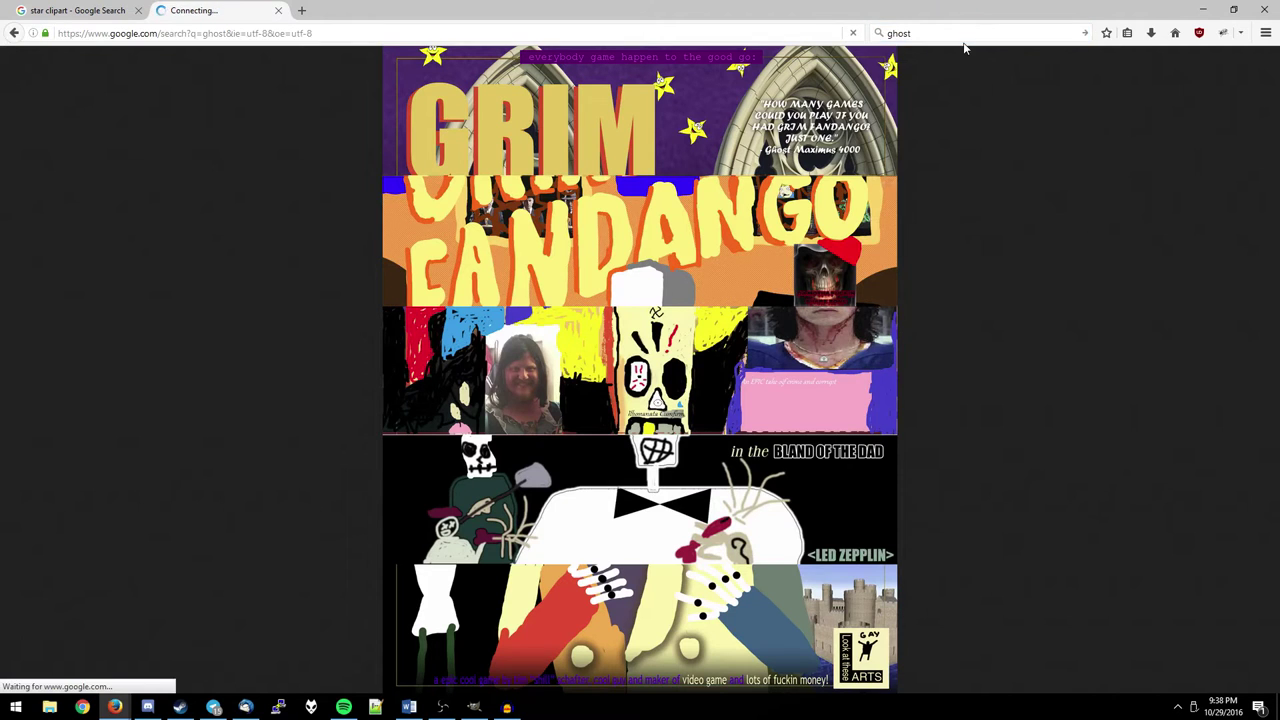
pyautogui.hotkey('ctrl', 't')
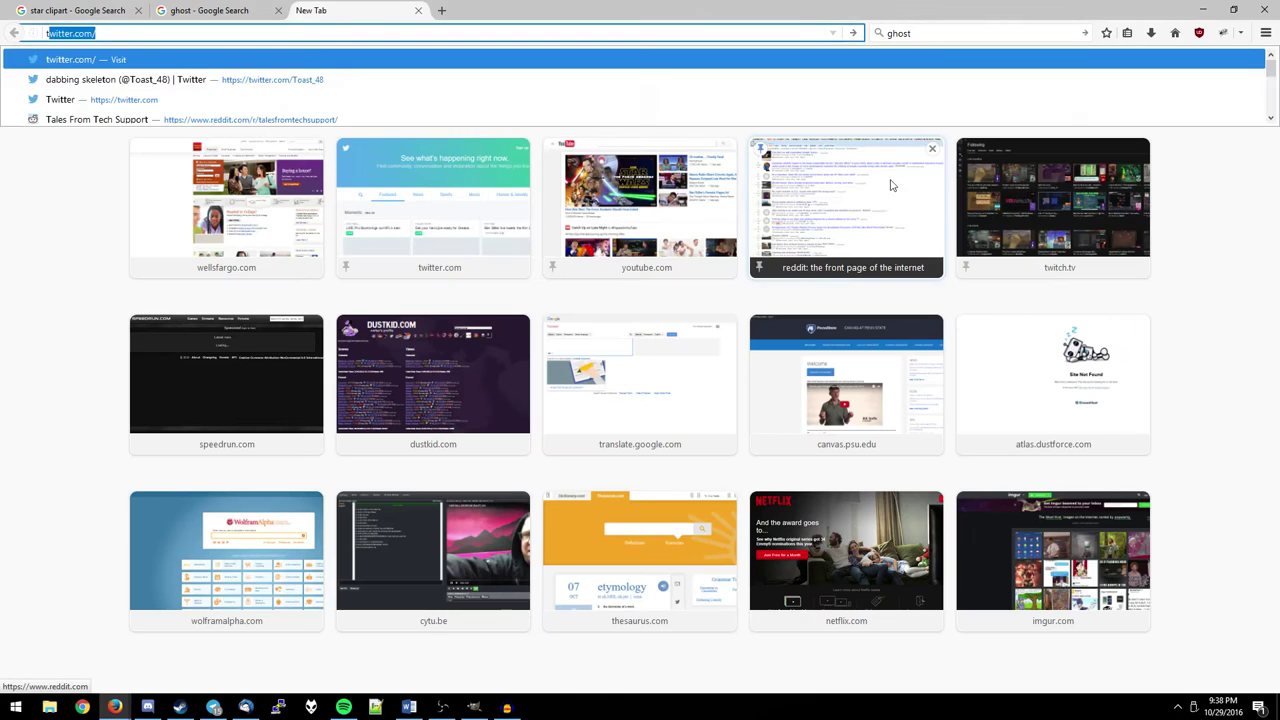
pyautogui.write('trends.google')
pyautogui.press('Return')
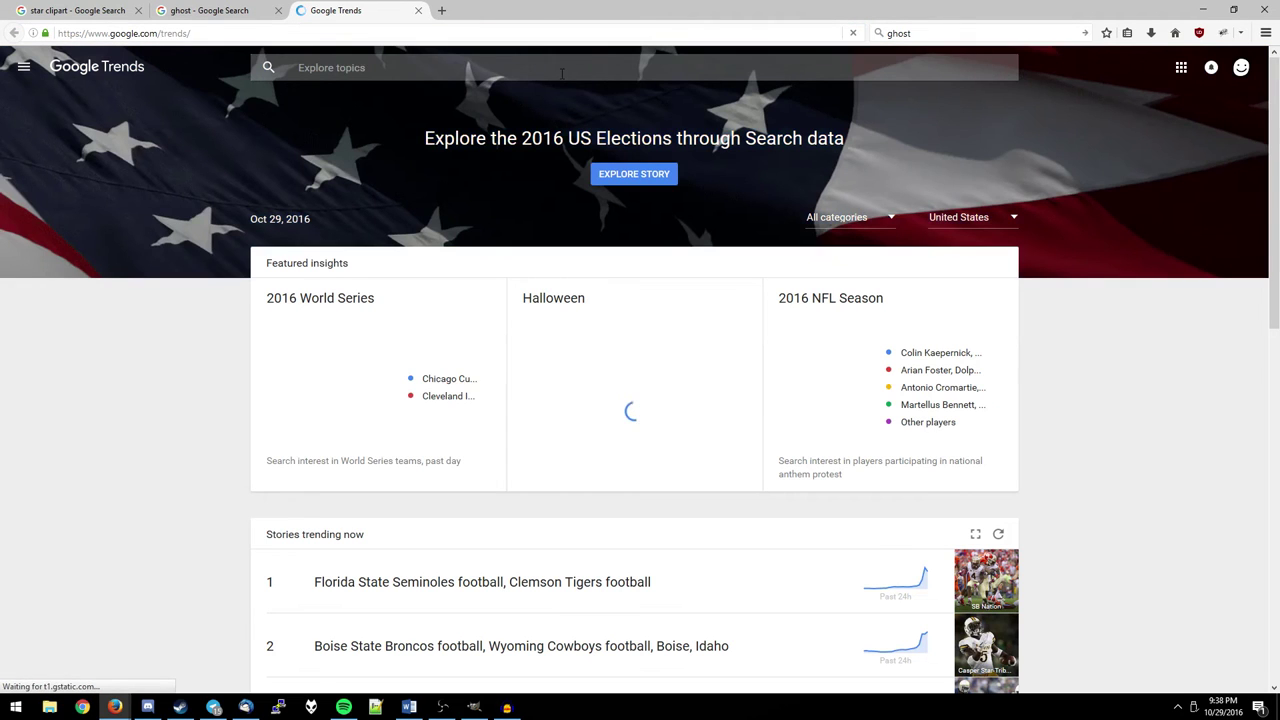
pyautogui.click(561, 73)
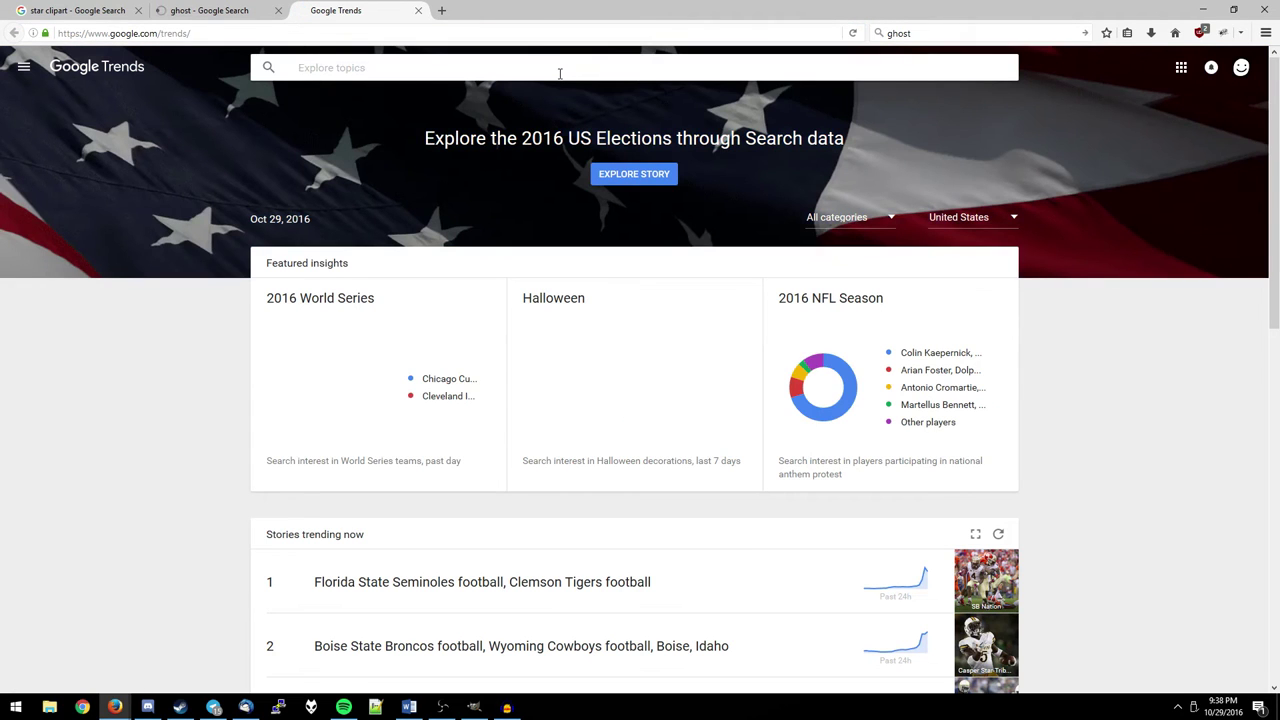
pyautogui.write('ghost')
pyautogui.press('Return')
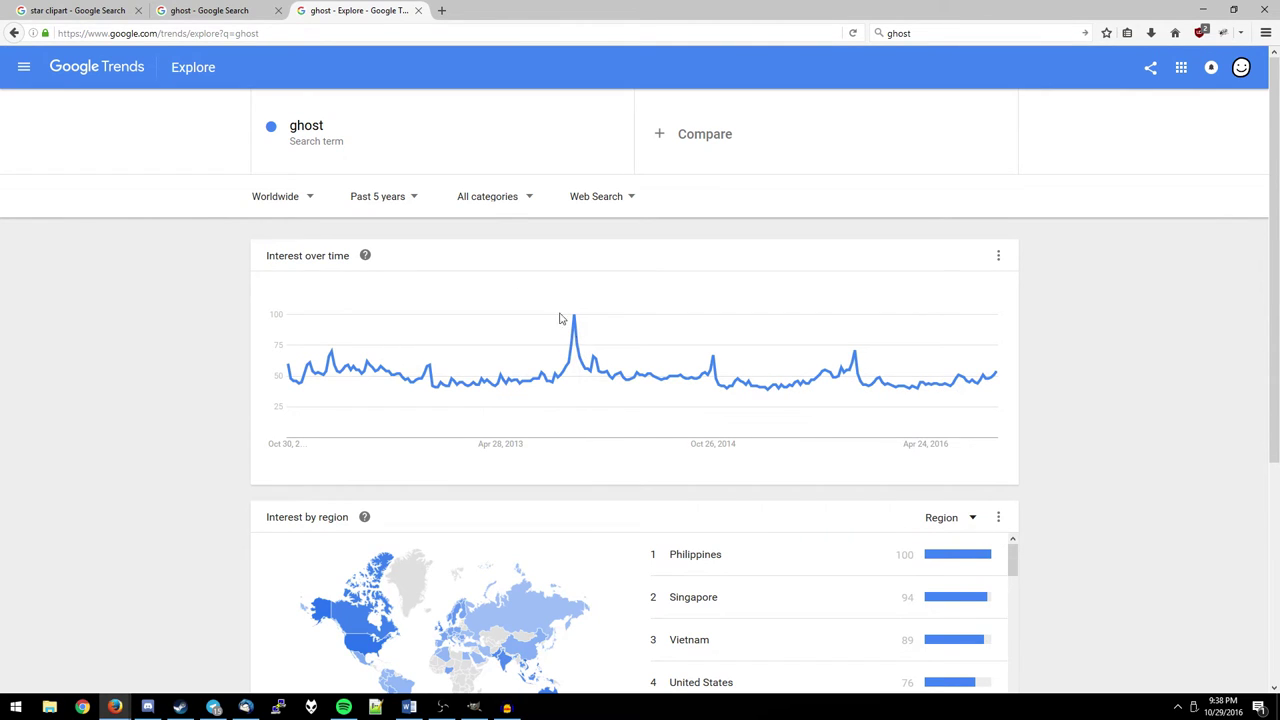
pyautogui.click(171, 38)
pyautogui.hotkey('alt', 'Tab')
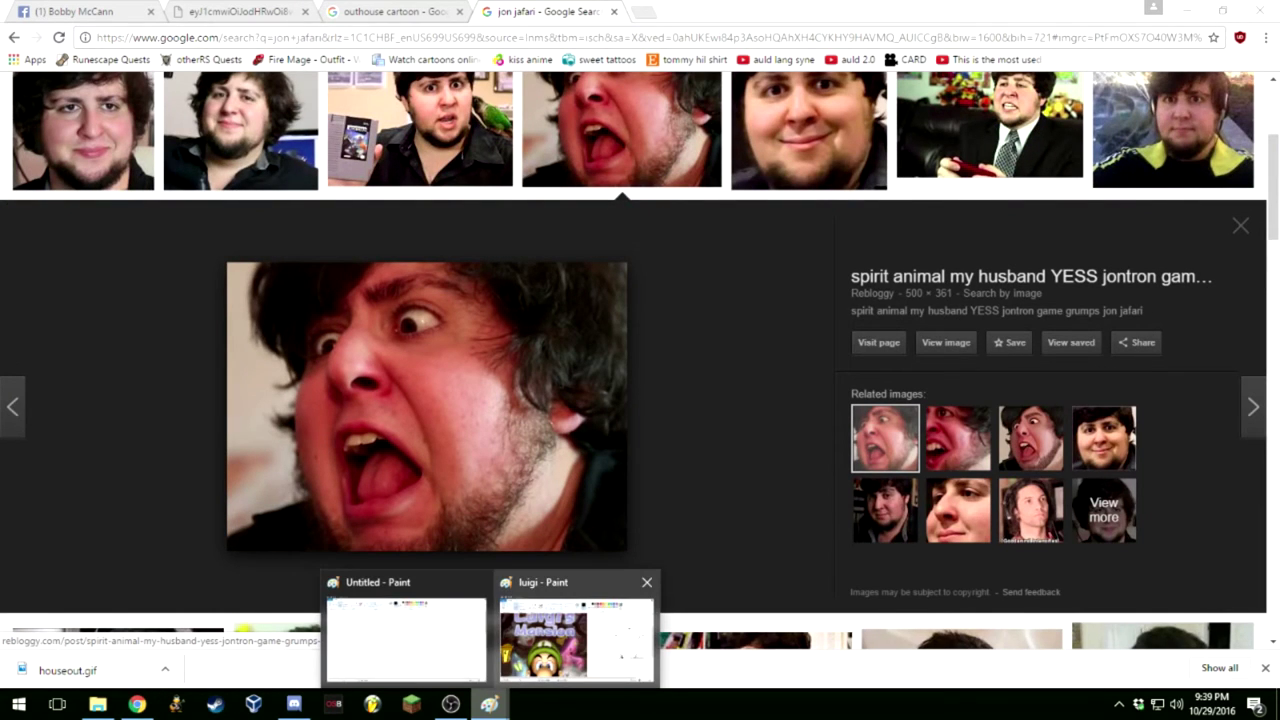
pyautogui.moveTo(489, 704)
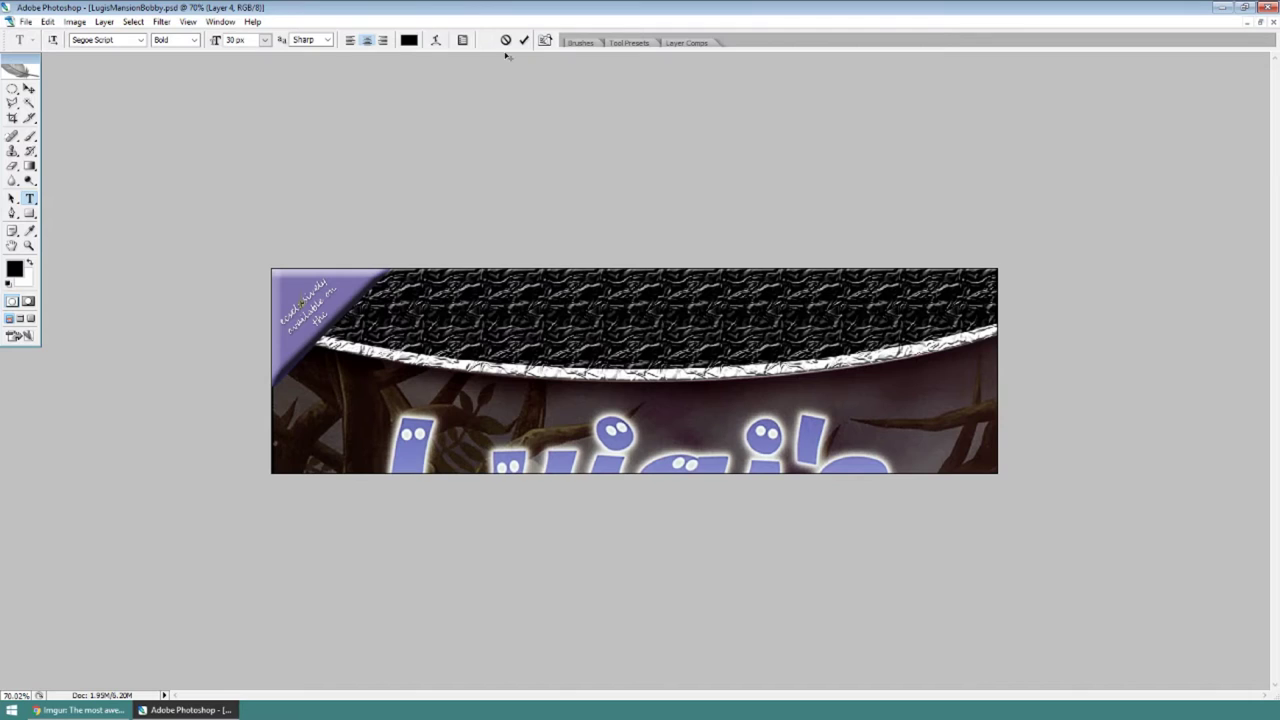
# Commit the 'ecsclusively available on the' corner caption, then re-enter it and cancel the edit
pyautogui.click(524, 40)
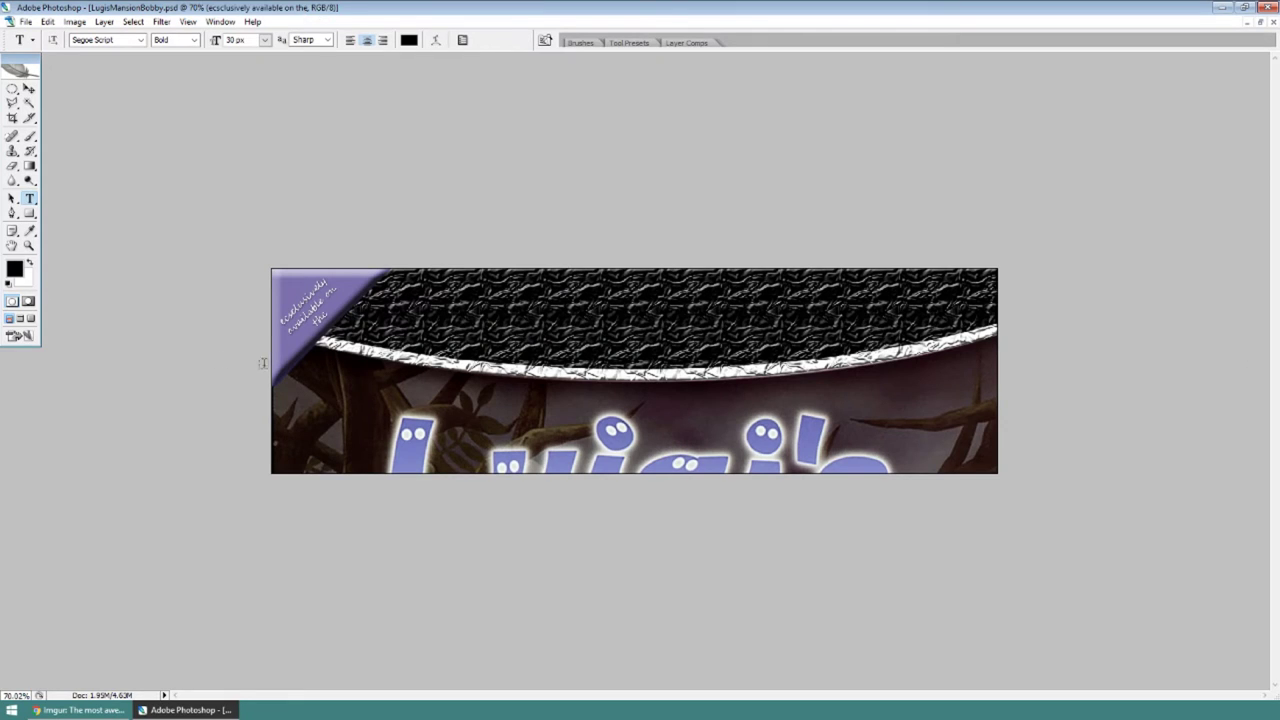
pyautogui.click(383, 320)
pyautogui.click(502, 41)
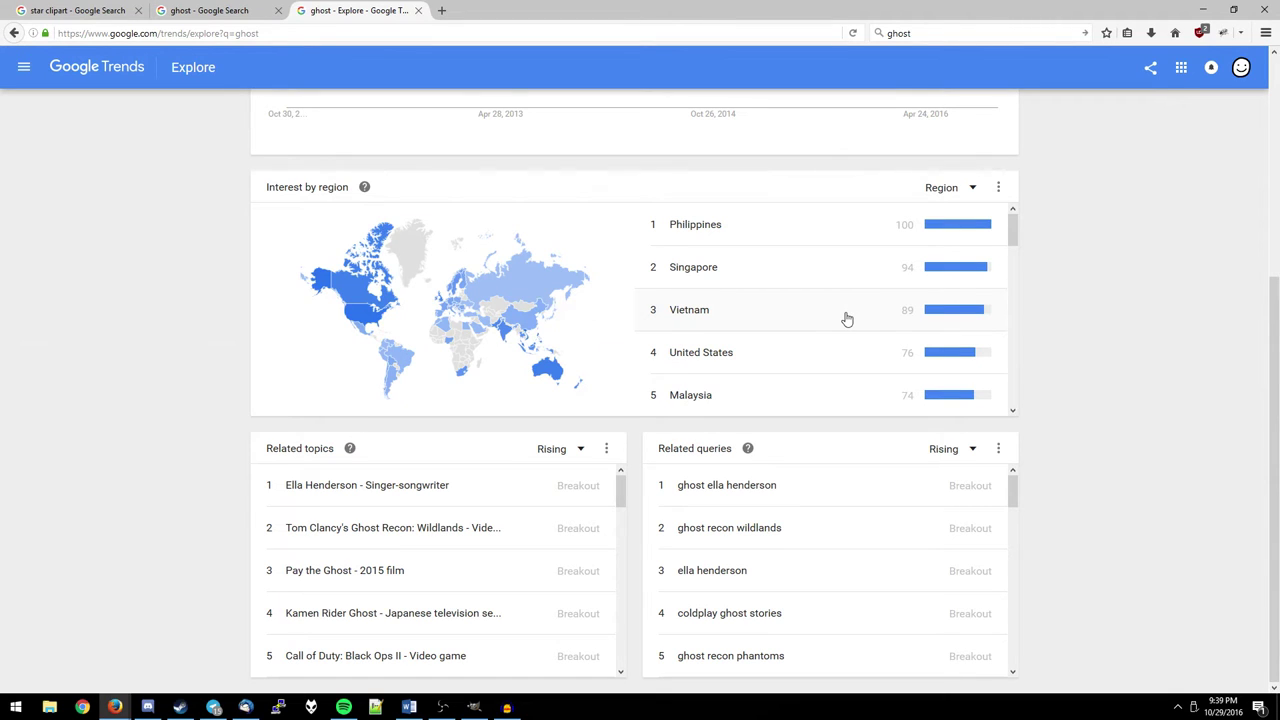
# View ghost interest for the Philippines, close the Trends tab, and show Google Images for 'ghost'
pyautogui.click(760, 237)
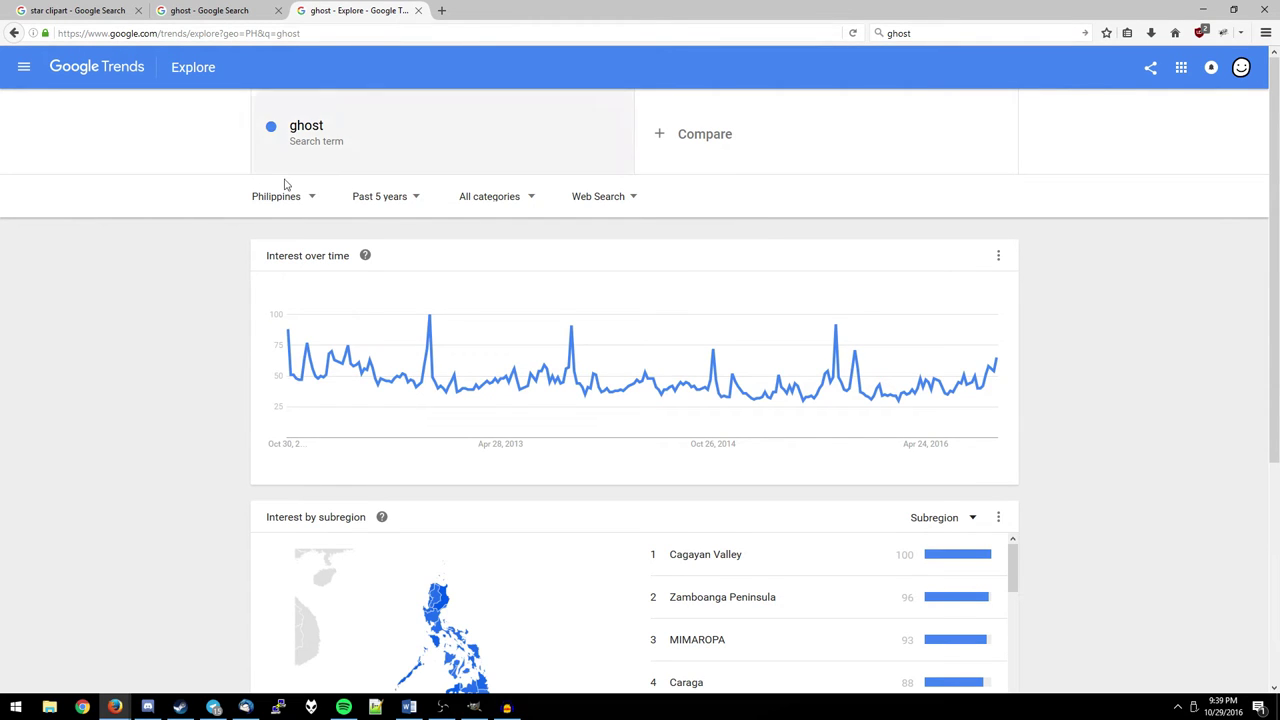
pyautogui.scroll(-3, 120, 431)
pyautogui.hotkey('ctrl', 'w')
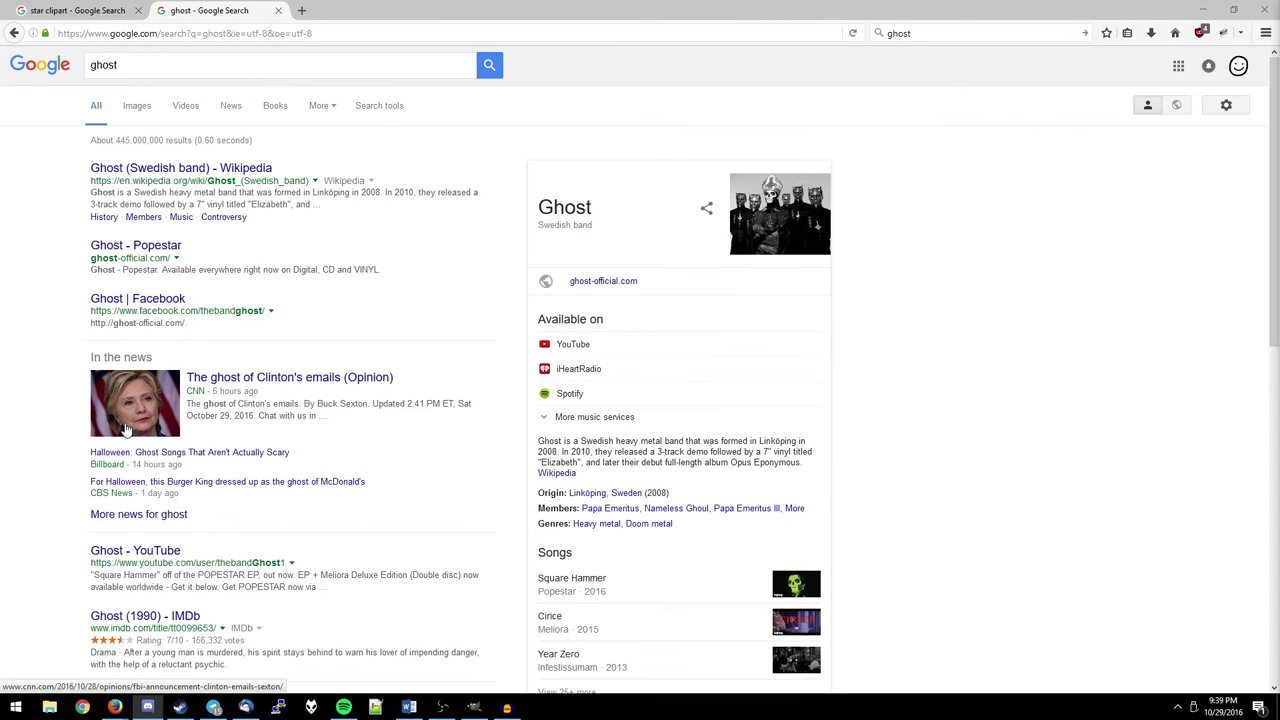
pyautogui.click(137, 106)
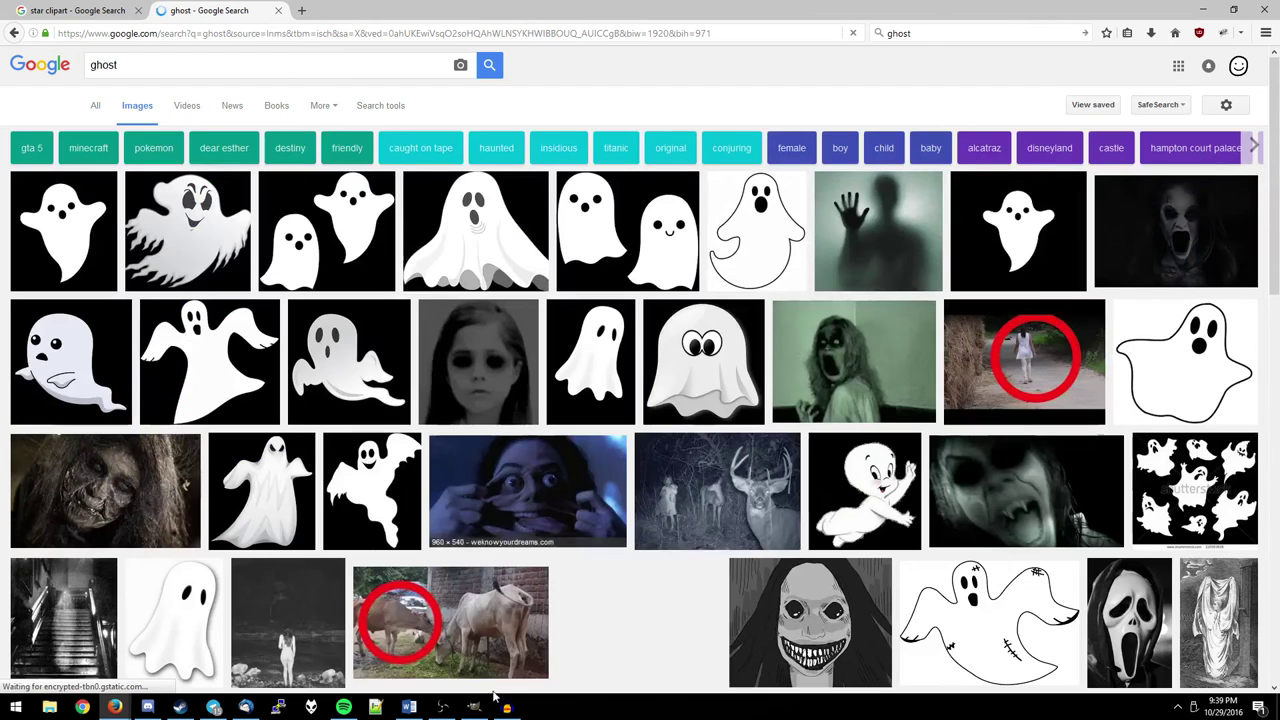
# Select all of the 'ecsclusively available on the' caption, set it to Bold, and commit
pyautogui.click(508, 708)
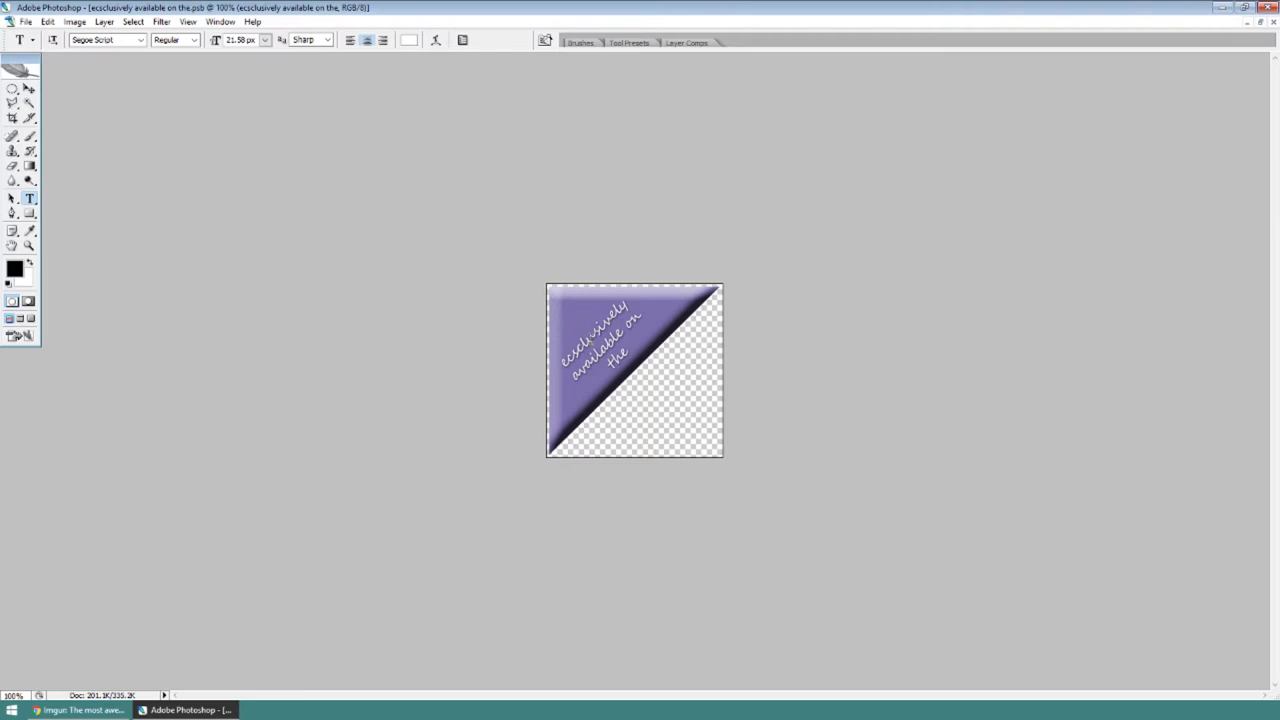
pyautogui.click(594, 340)
pyautogui.moveTo(562, 368); pyautogui.dragTo(622, 356)
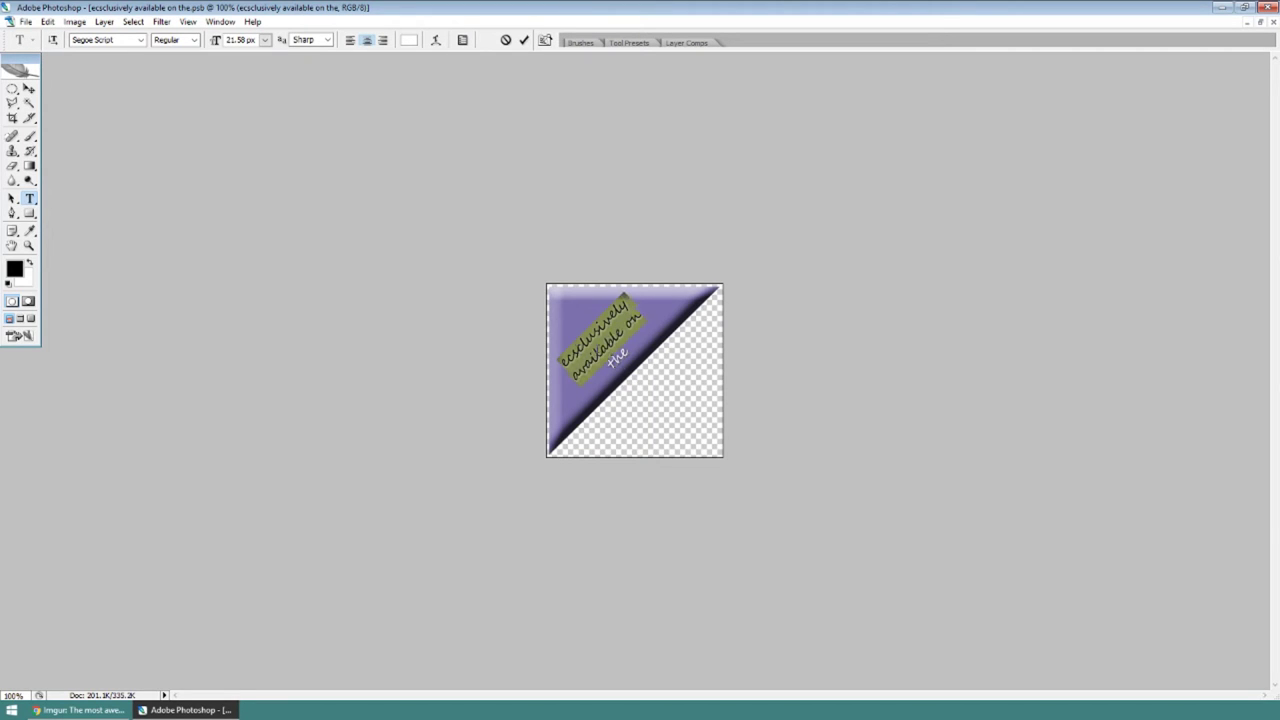
pyautogui.click(192, 40)
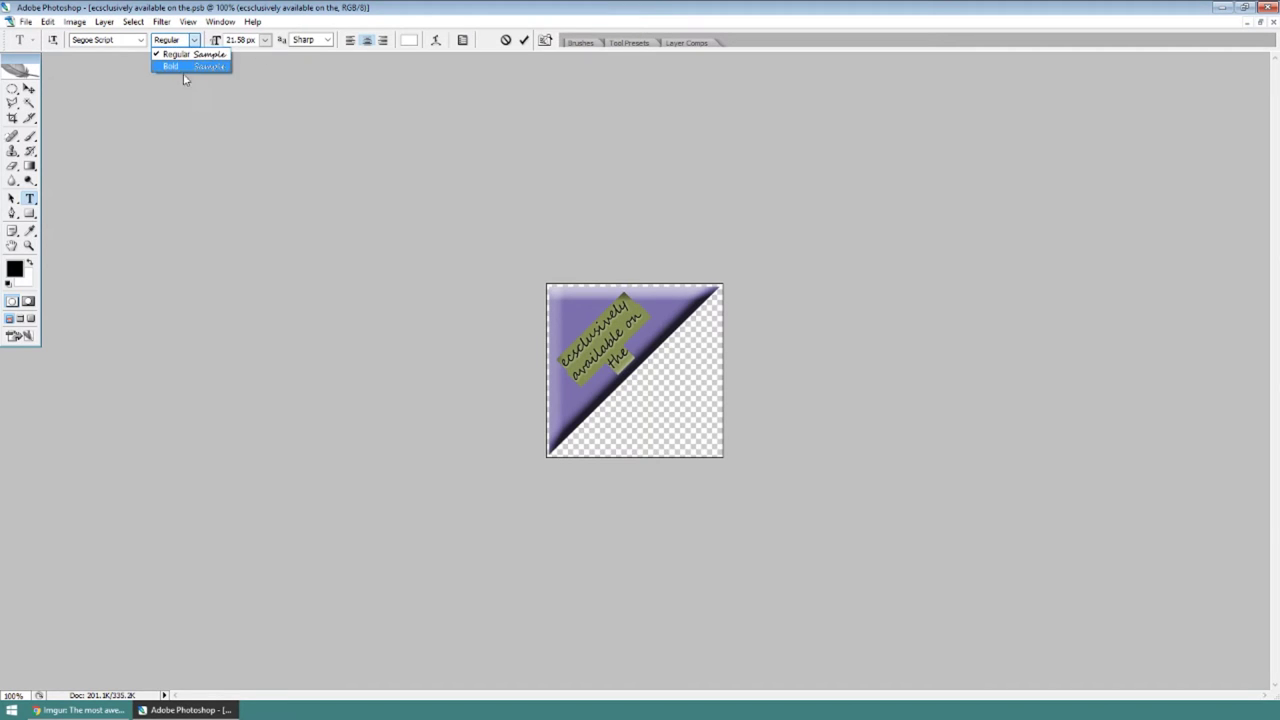
pyautogui.click(186, 80)
pyautogui.click(525, 41)
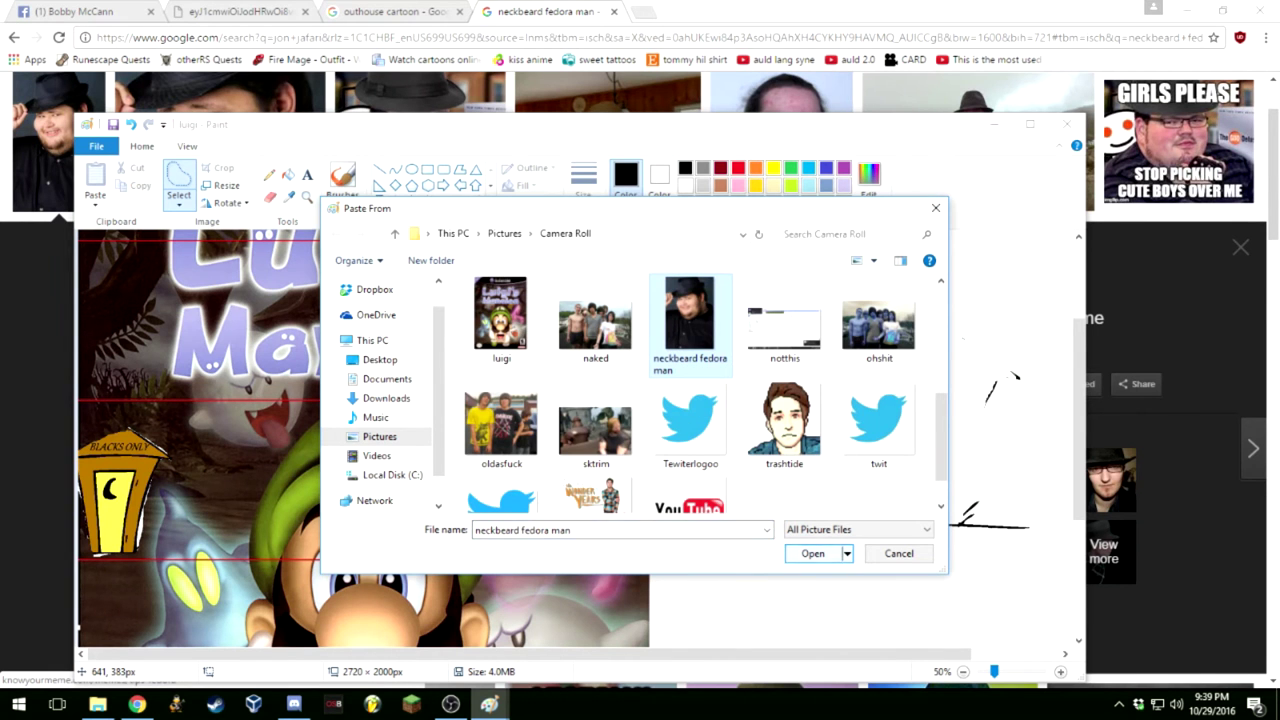
# Paste the fedora man photo from file to the right of the cover and deselect it
pyautogui.press('Return')
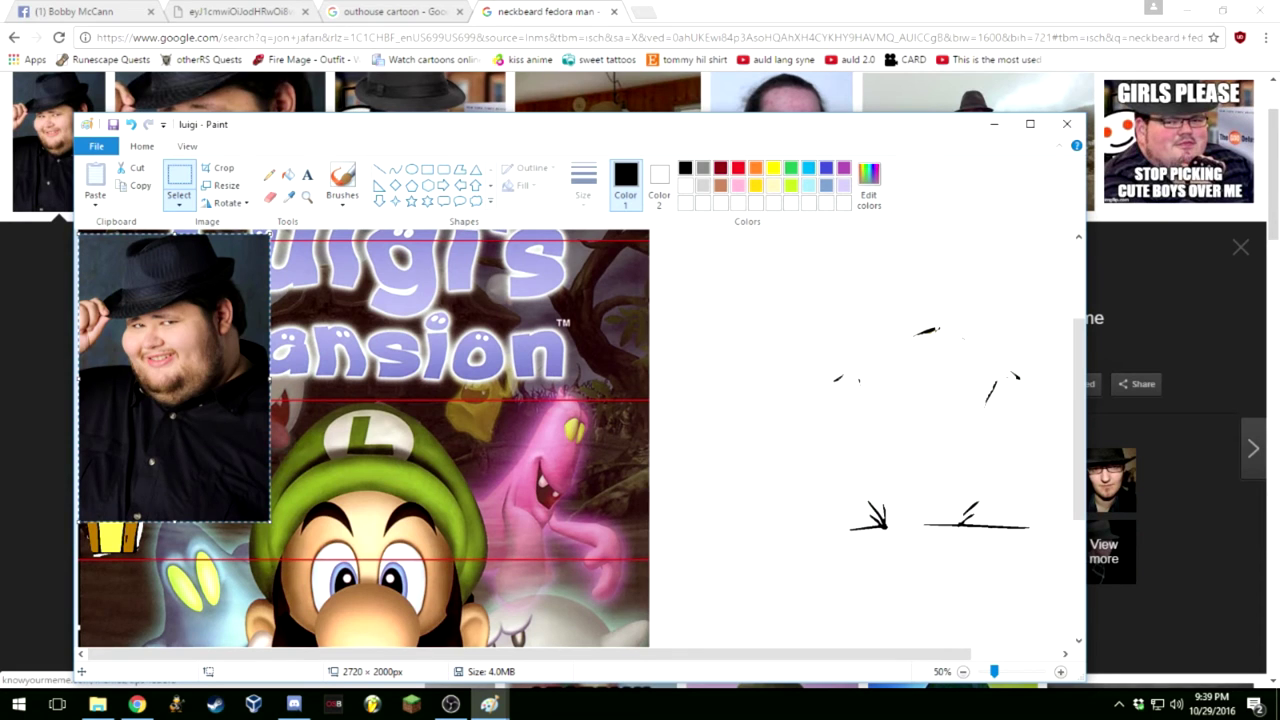
pyautogui.moveTo(174, 377)
pyautogui.mouseDown()
pyautogui.moveTo(346, 373)
pyautogui.moveTo(895, 515)
pyautogui.moveTo(815, 453)
pyautogui.moveTo(838, 422)
pyautogui.mouseUp()
pyautogui.hotkey('ctrl', 'z')
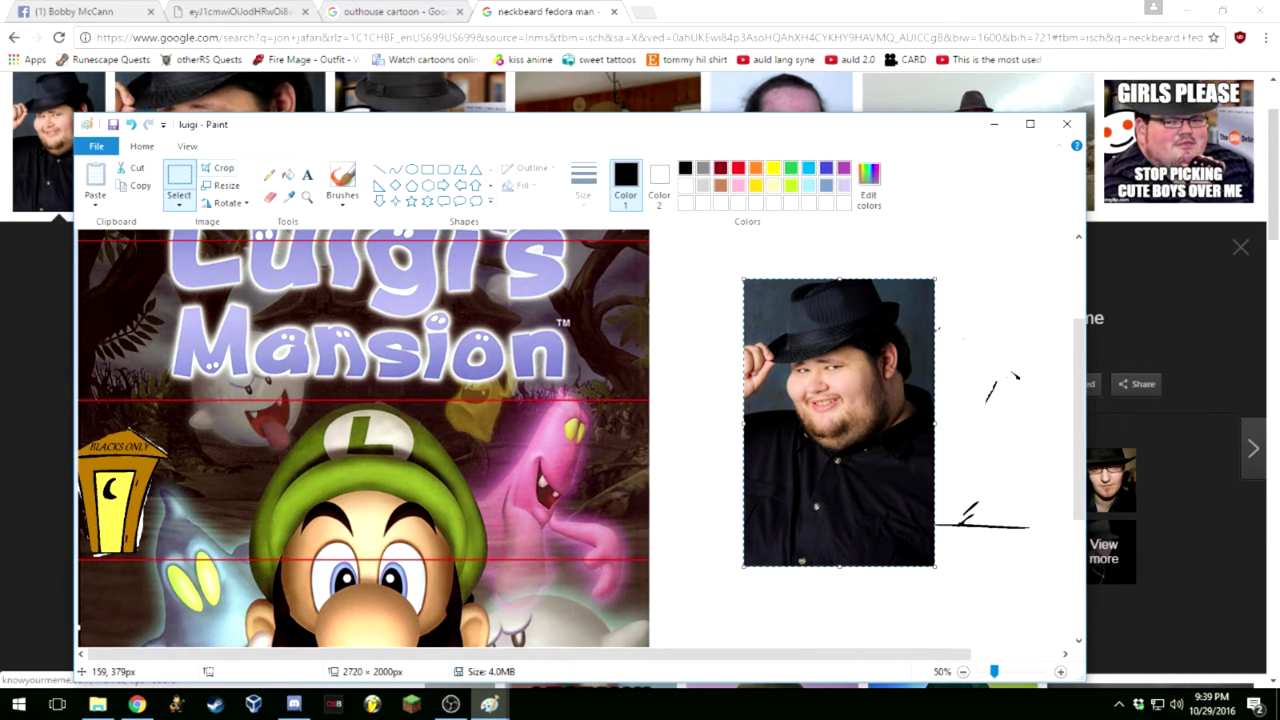
pyautogui.click(179, 178)
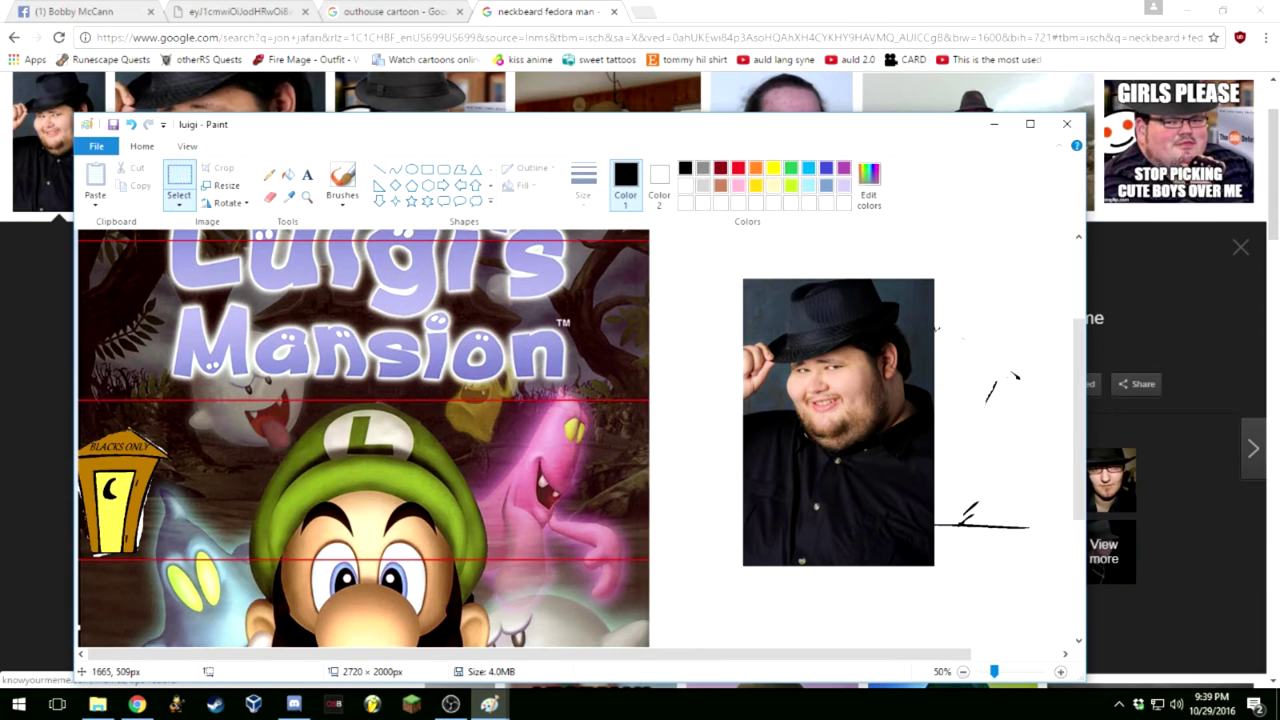
# Draw a rectangle selection boxing out the area around the man's hat
pyautogui.moveTo(789, 343)
pyautogui.mouseDown()
pyautogui.moveTo(857, 370)
pyautogui.moveTo(905, 365)
pyautogui.mouseUp()
pyautogui.moveTo(909, 367); pyautogui.dragTo(910, 367)
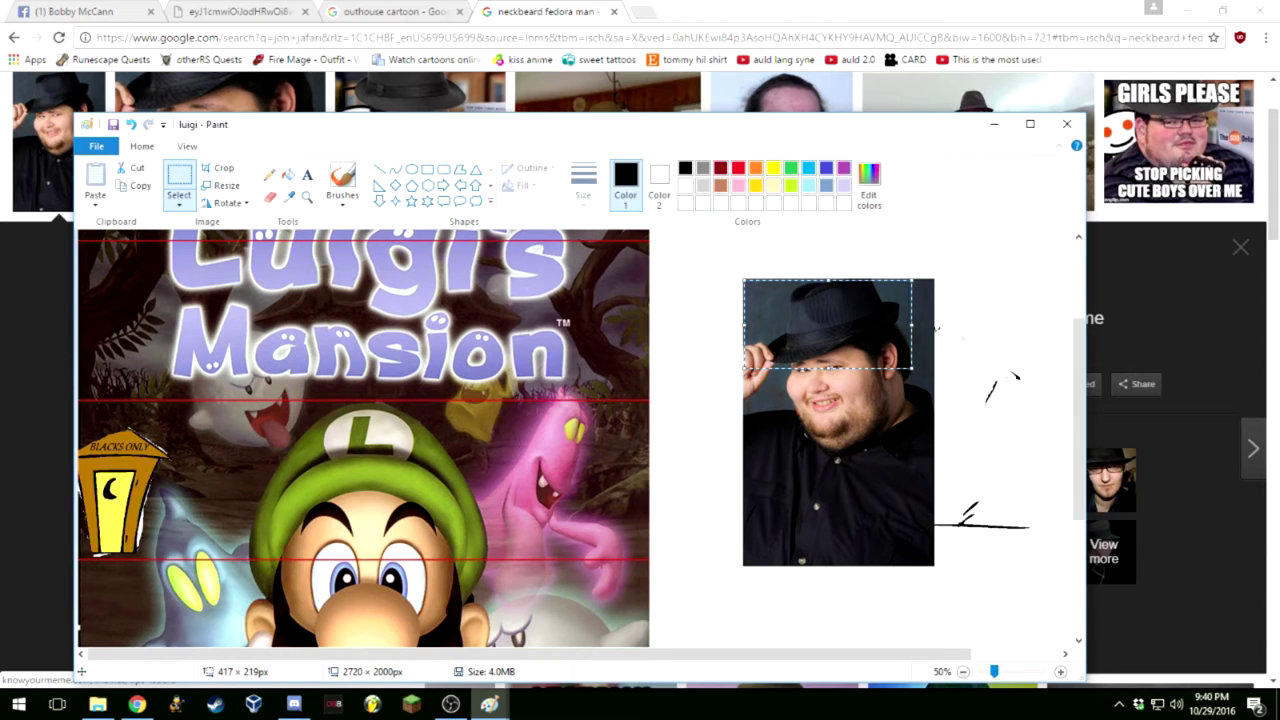
pyautogui.moveTo(972, 390); pyautogui.dragTo(950, 390)
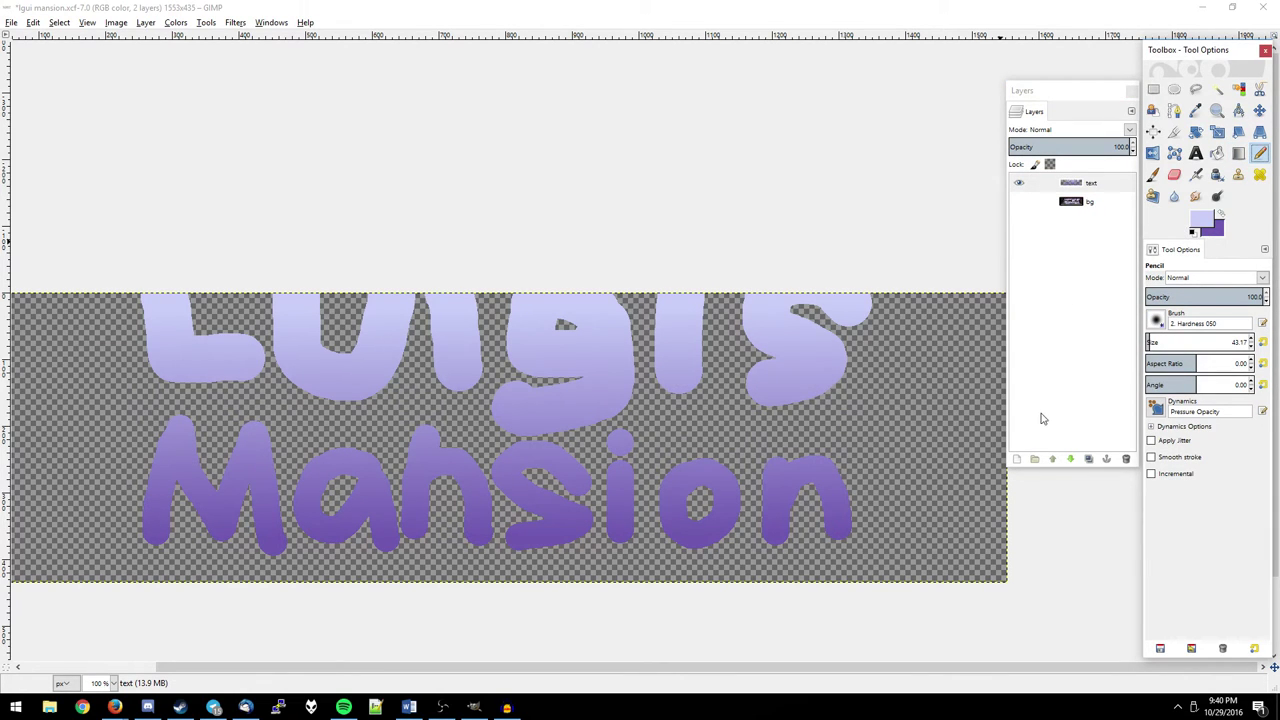
# Create a new 'drop shadow' layer and set the Paintbrush size to about 91
pyautogui.click(1014, 460)
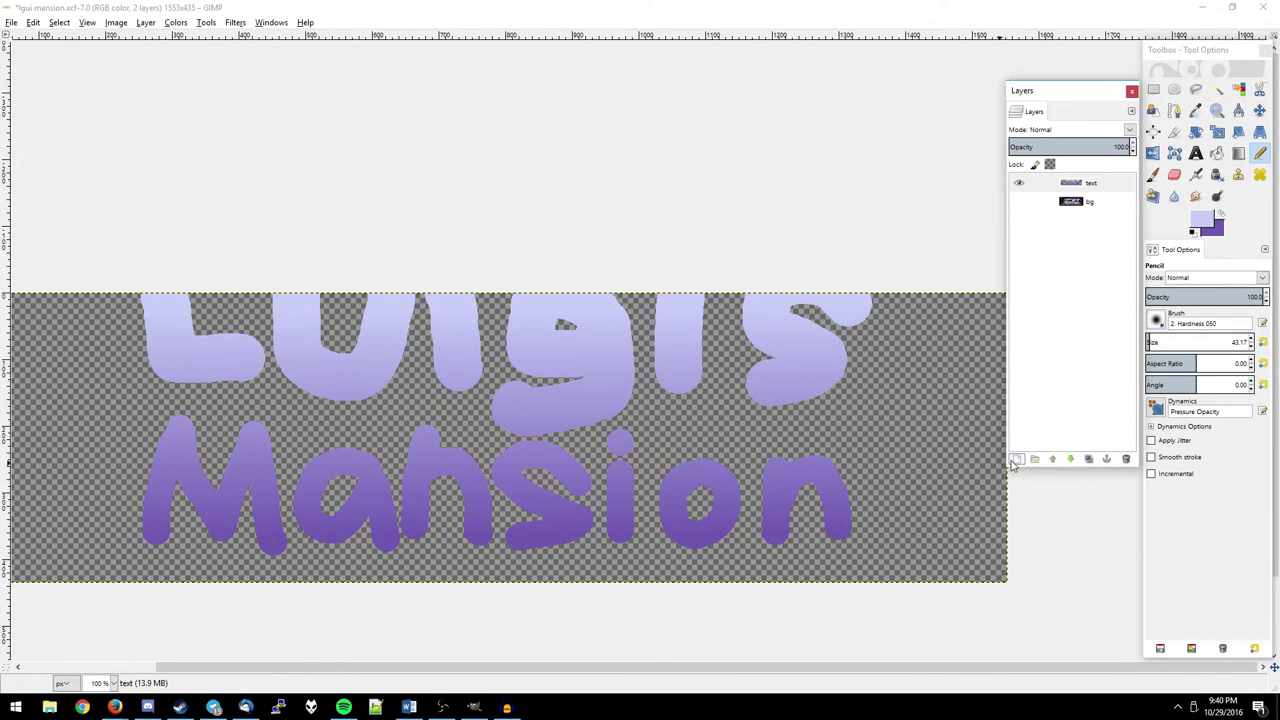
pyautogui.click(1016, 459)
pyautogui.write('drop shadow')
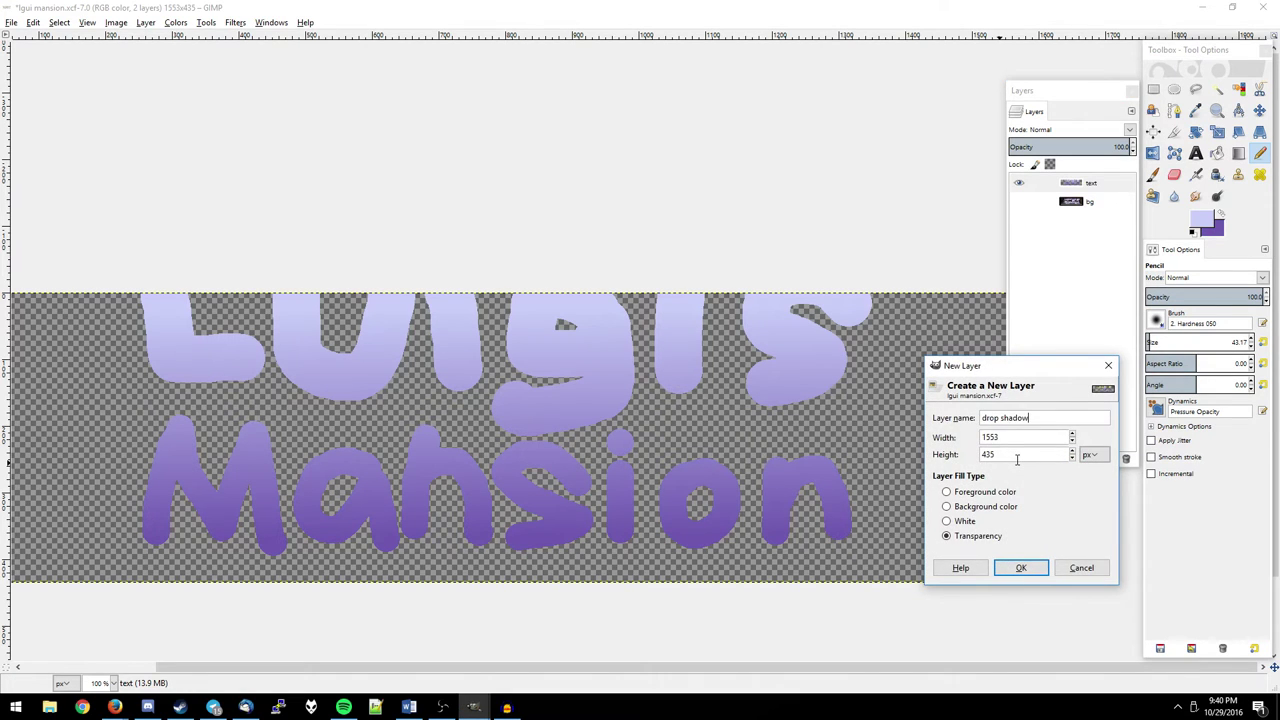
pyautogui.press('Return')
pyautogui.press('p')
pyautogui.press('d')
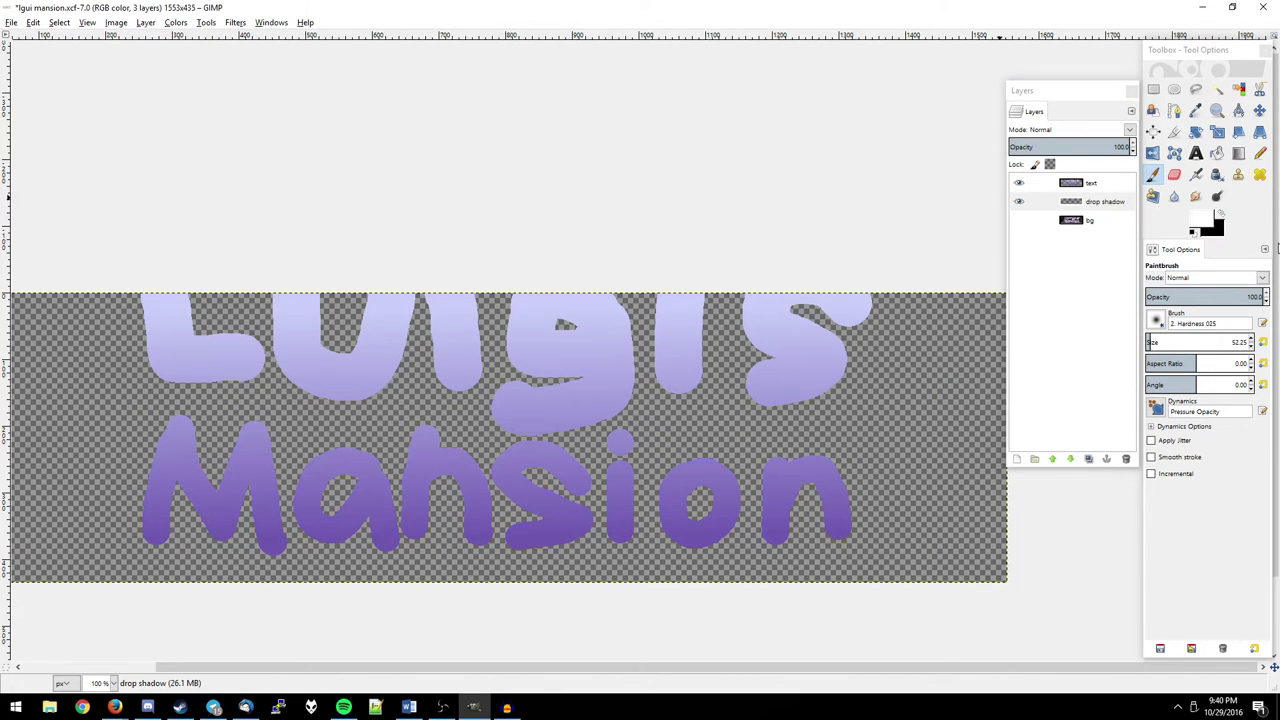
pyautogui.moveTo(1152, 342); pyautogui.dragTo(1196, 349)
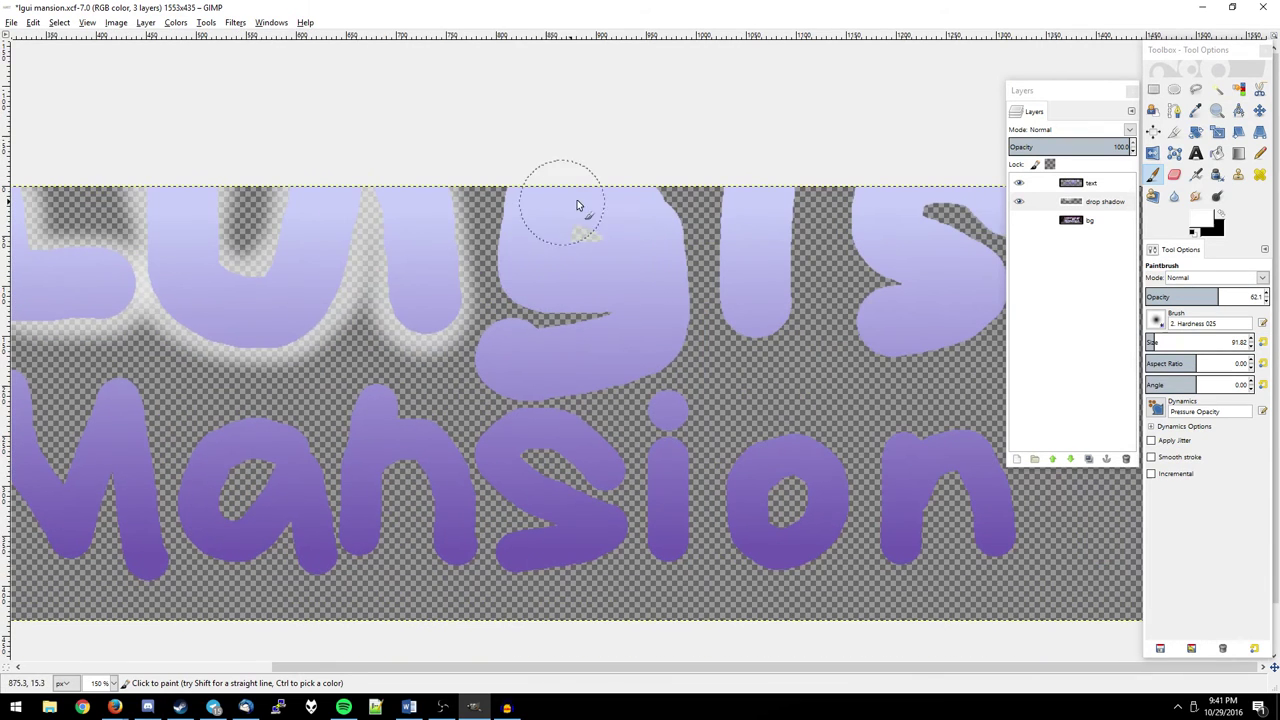
# Paint a soft white glow around the lettering and reposition the go-kart layer on the banner
pyautogui.moveTo(507, 256)
pyautogui.mouseDown()
pyautogui.moveTo(537, 330)
pyautogui.moveTo(543, 400)
pyautogui.moveTo(679, 248)
pyautogui.moveTo(690, 200)
pyautogui.mouseUp()
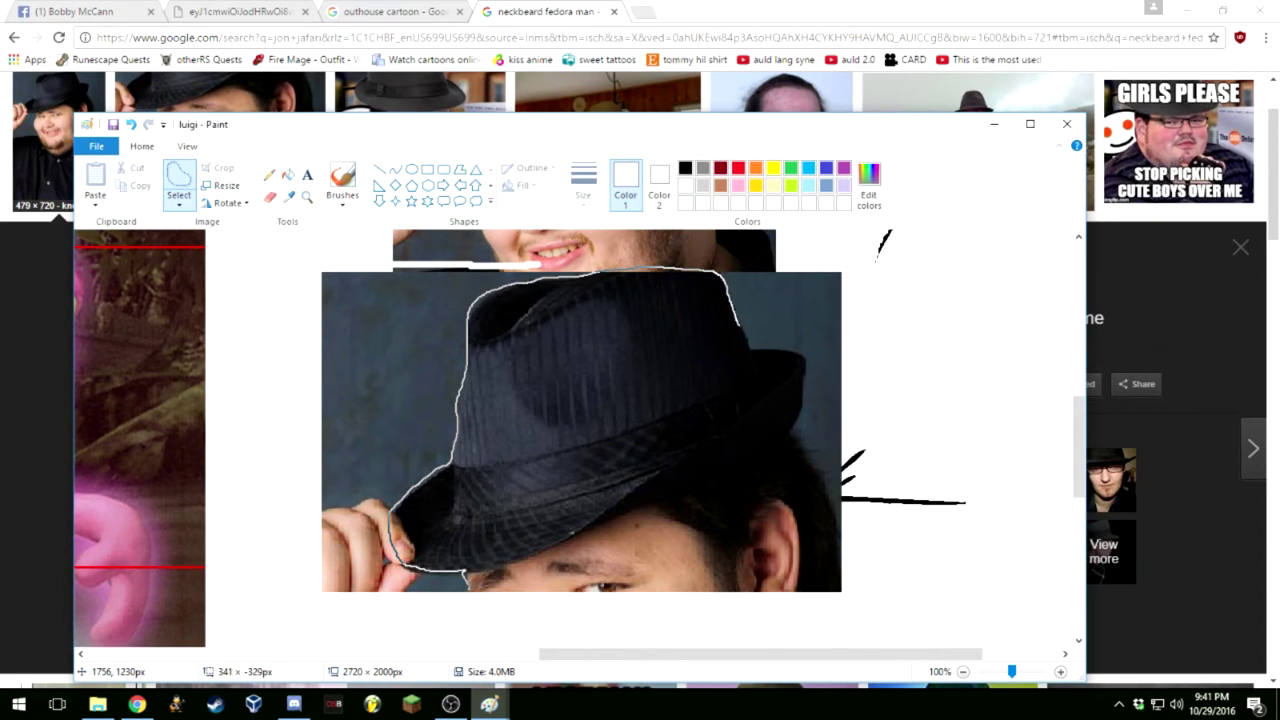
pyautogui.moveTo(745, 346); pyautogui.dragTo(806, 408)
pyautogui.moveTo(816, 472); pyautogui.dragTo(834, 530)
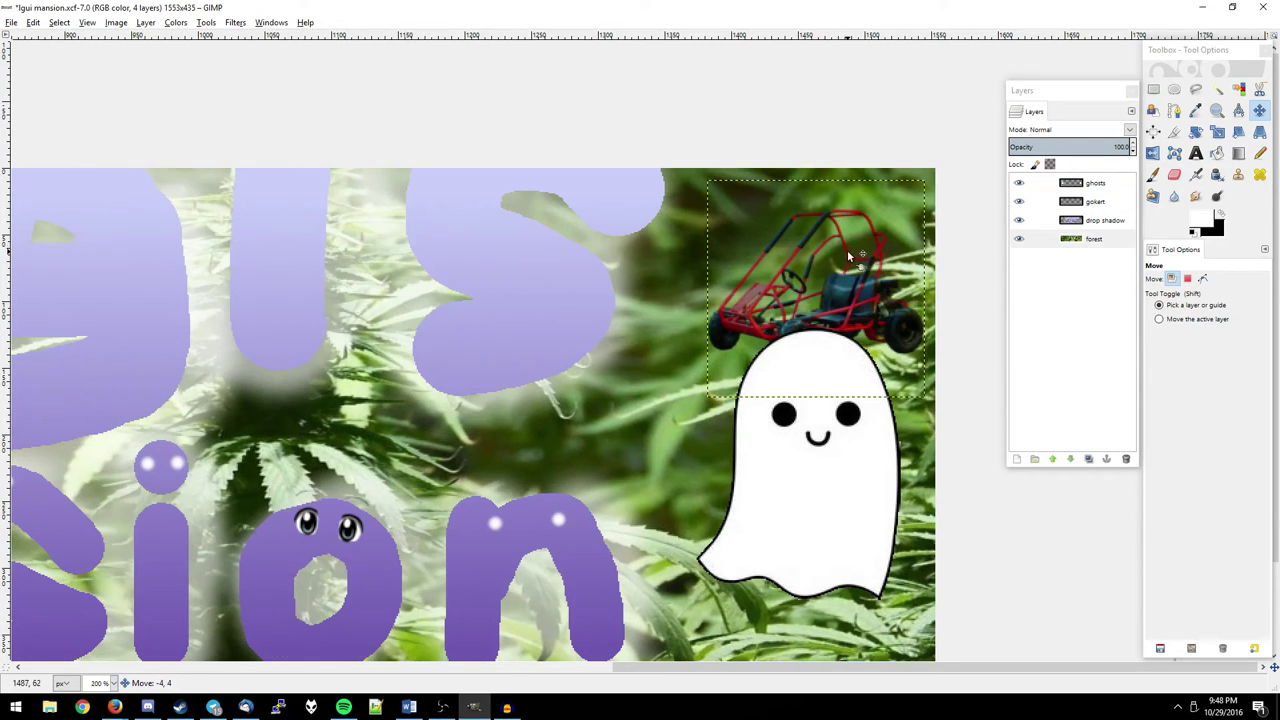
pyautogui.scroll(-1, 768, 438)
pyautogui.scroll(-1, 622, 385)
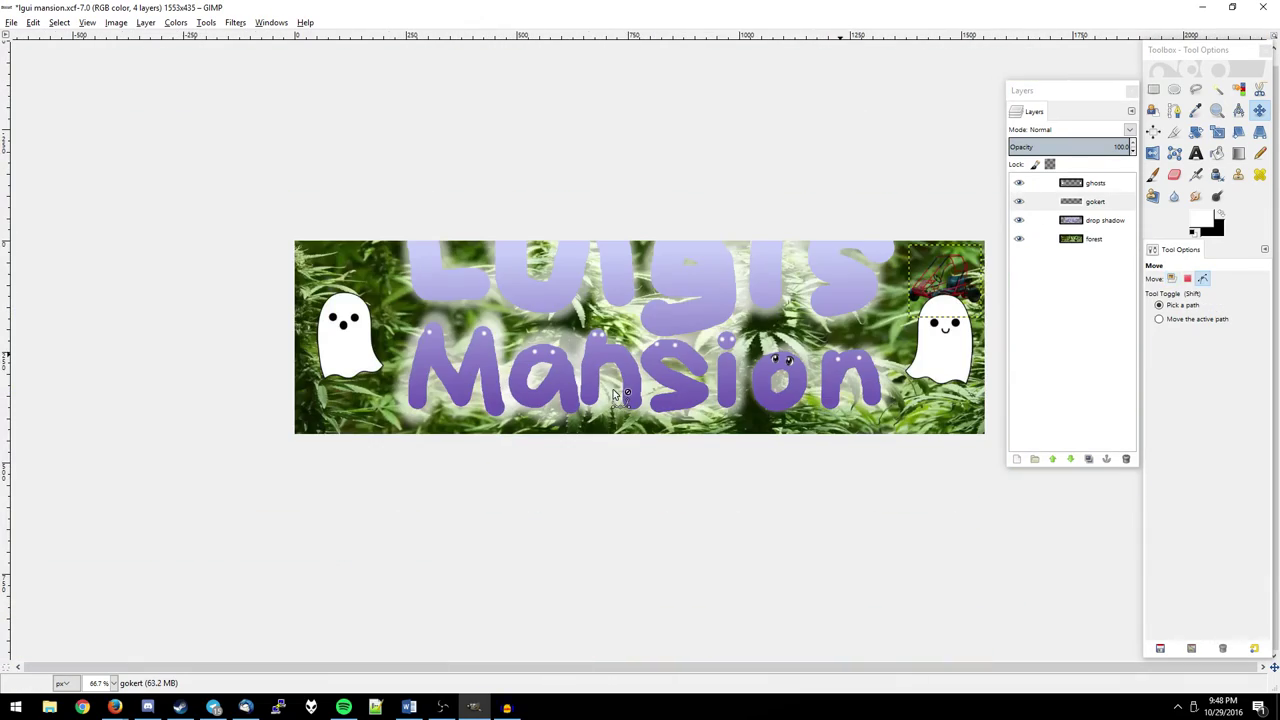
pyautogui.scroll(-1, 580, 460)
pyautogui.moveTo(571, 480); pyautogui.dragTo(632, 533)
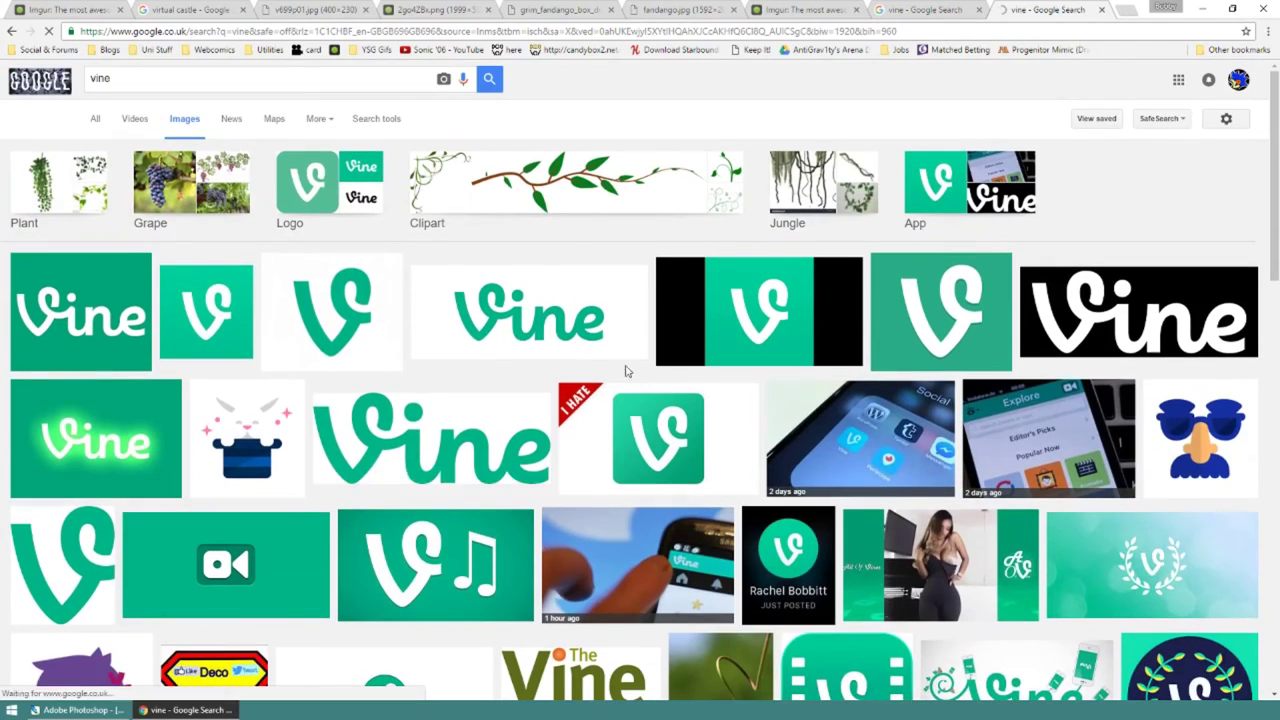
# Open the first Vine logo result at full size and copy the image
pyautogui.click(85, 334)
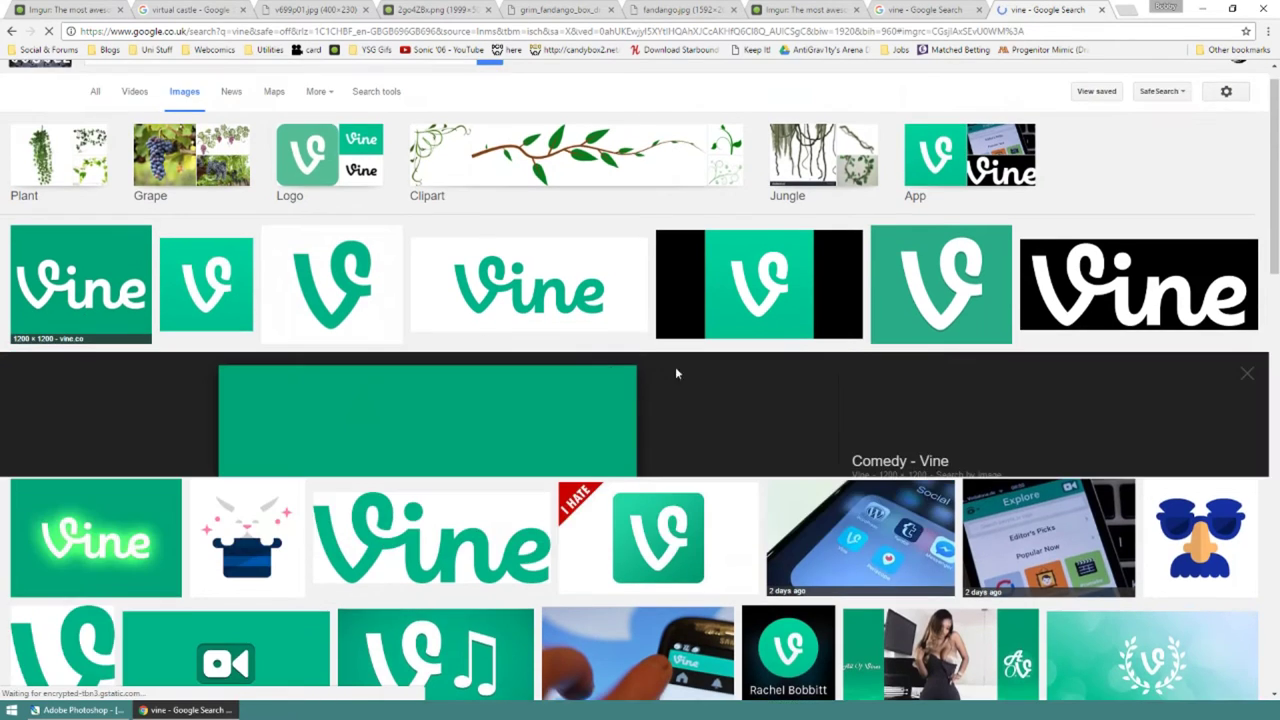
pyautogui.click(922, 375)
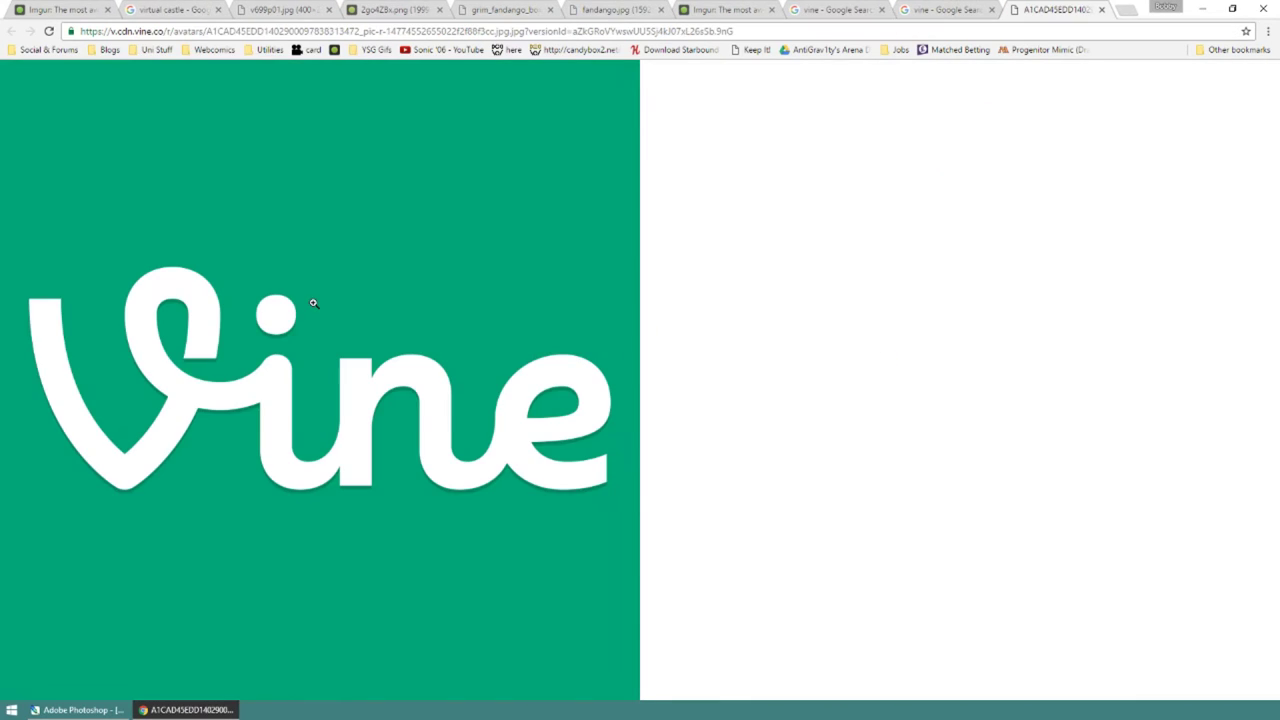
pyautogui.rightClick(306, 305)
pyautogui.click(368, 348)
pyautogui.click(80, 709)
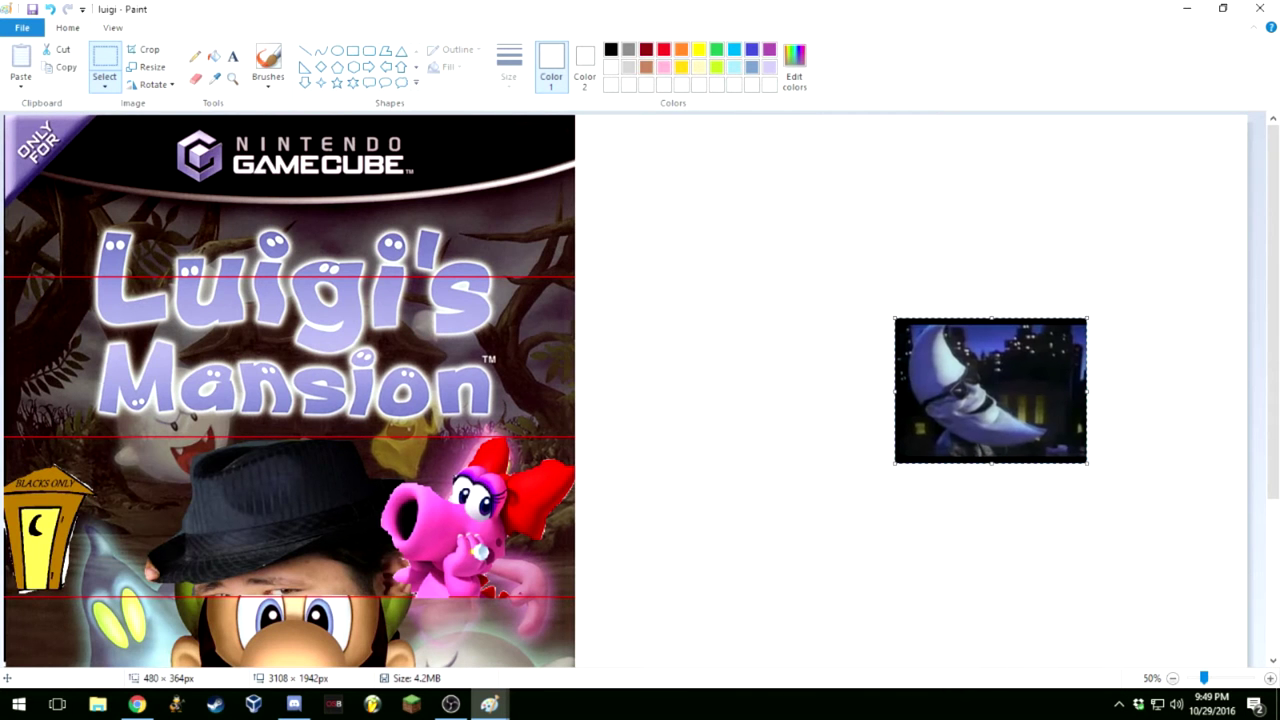
# Resize the moon image to 240×254 px and move it over Mansion on the cover
pyautogui.moveTo(1087, 390); pyautogui.dragTo(1031, 390)
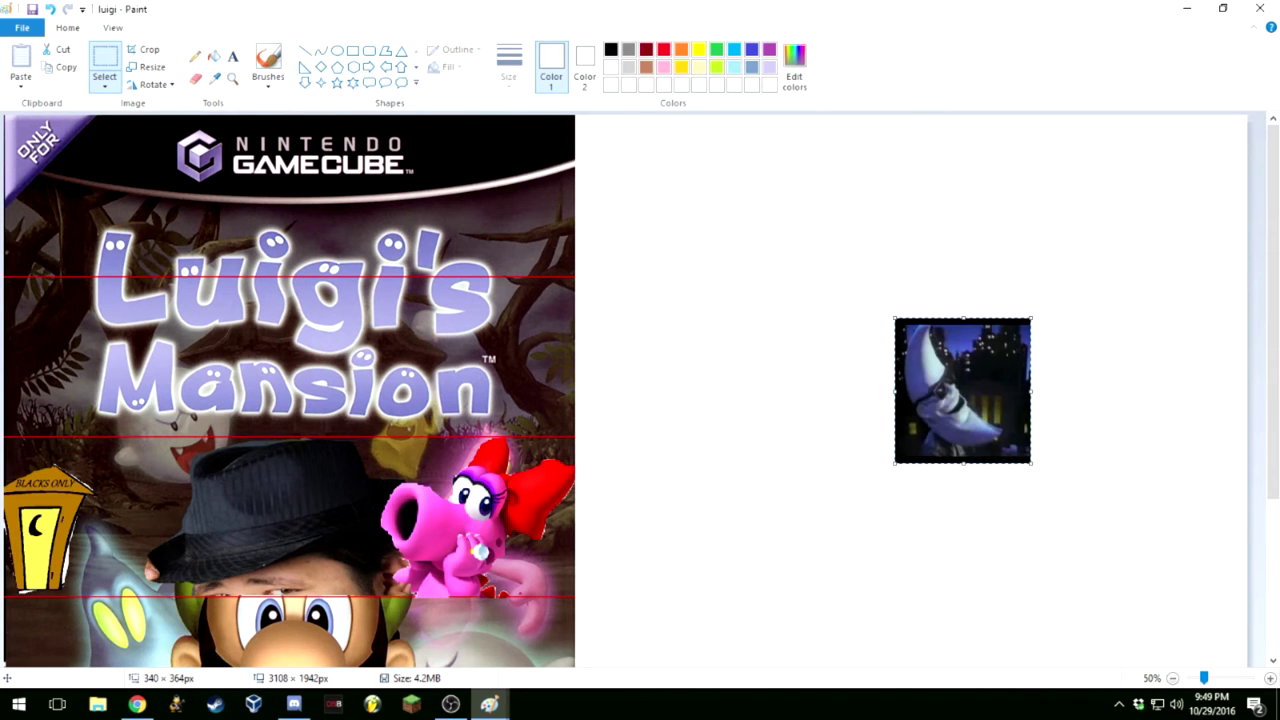
pyautogui.moveTo(962, 463); pyautogui.dragTo(962, 420)
pyautogui.moveTo(969, 374)
pyautogui.mouseDown()
pyautogui.moveTo(171, 399)
pyautogui.moveTo(866, 376)
pyautogui.mouseUp()
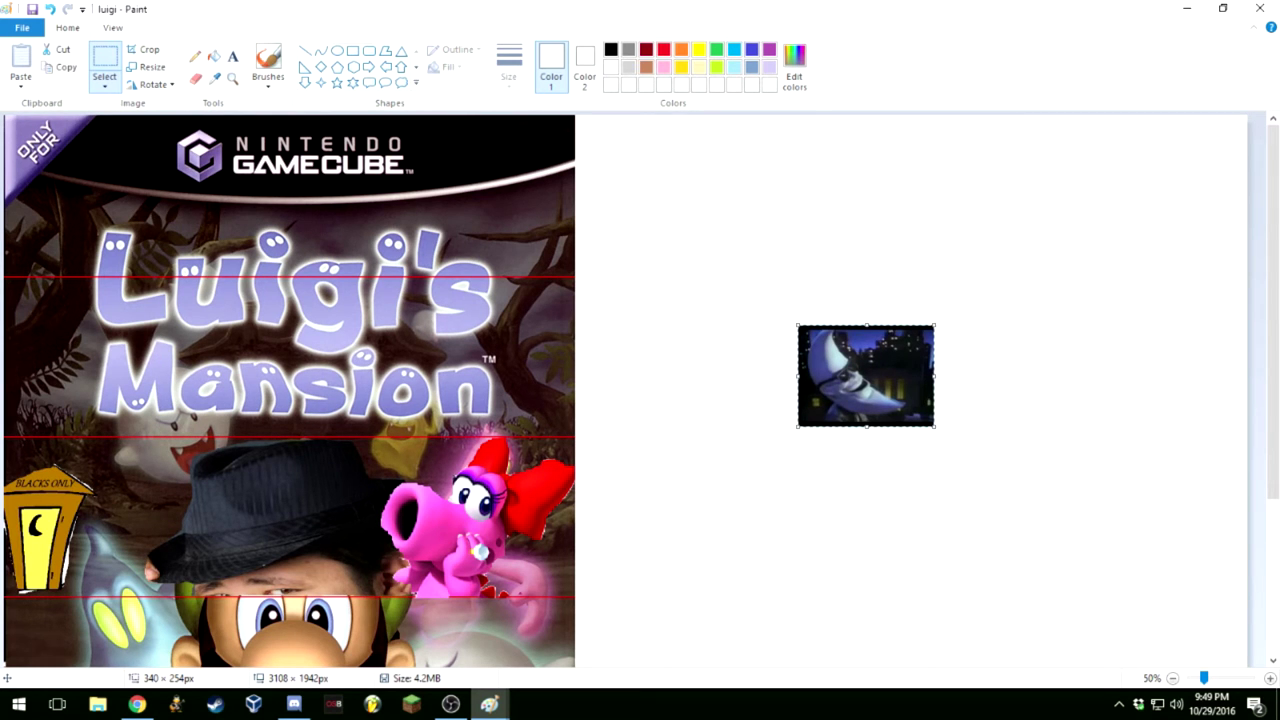
pyautogui.moveTo(935, 376); pyautogui.dragTo(894, 376)
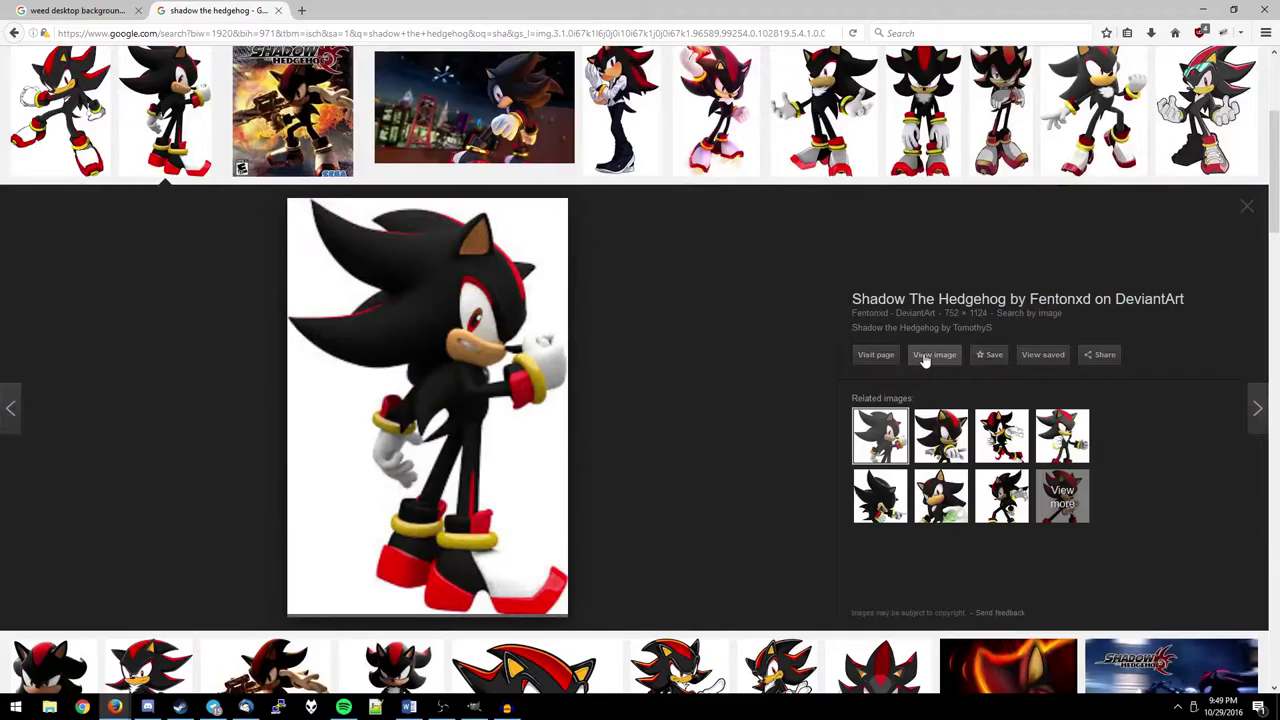
# Open the Shadow picture at full size in the browser and copy it
pyautogui.click(923, 357)
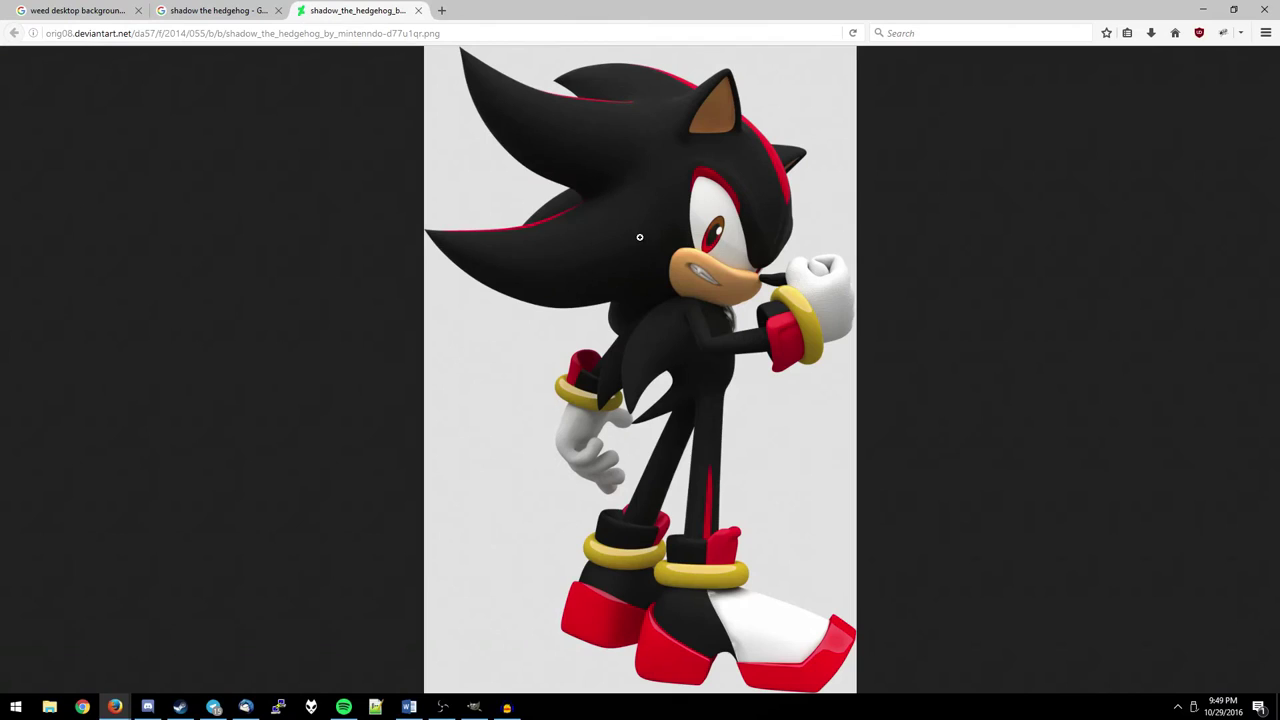
pyautogui.rightClick(643, 241)
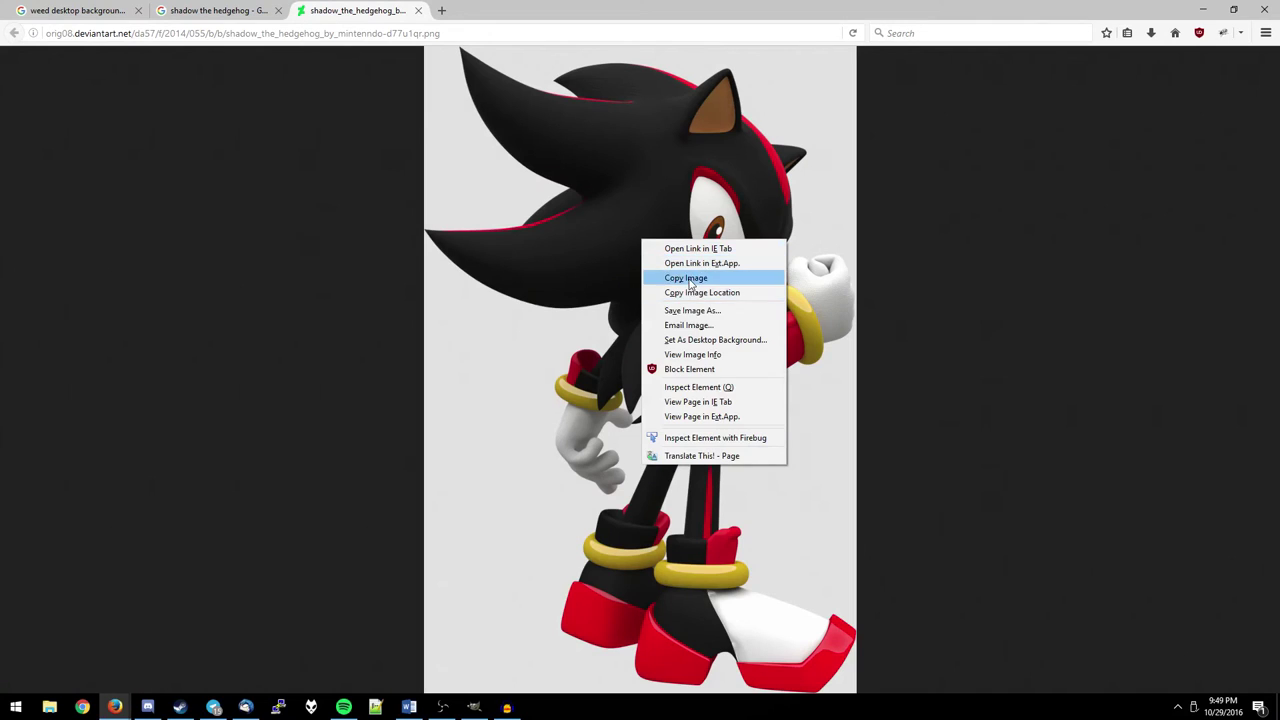
pyautogui.click(690, 278)
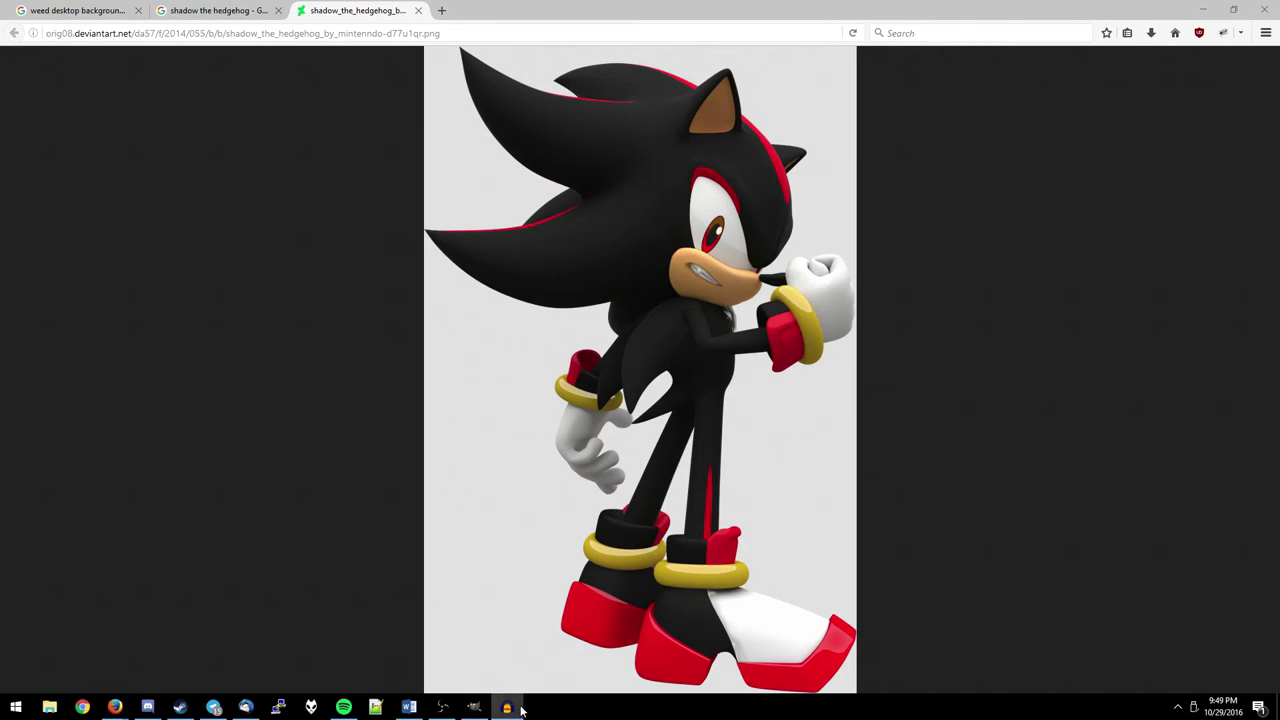
pyautogui.click(474, 707)
# Paste the Shadow picture into the banner as a layer, then delete that layer
pyautogui.hotkey('ctrl', 'v')
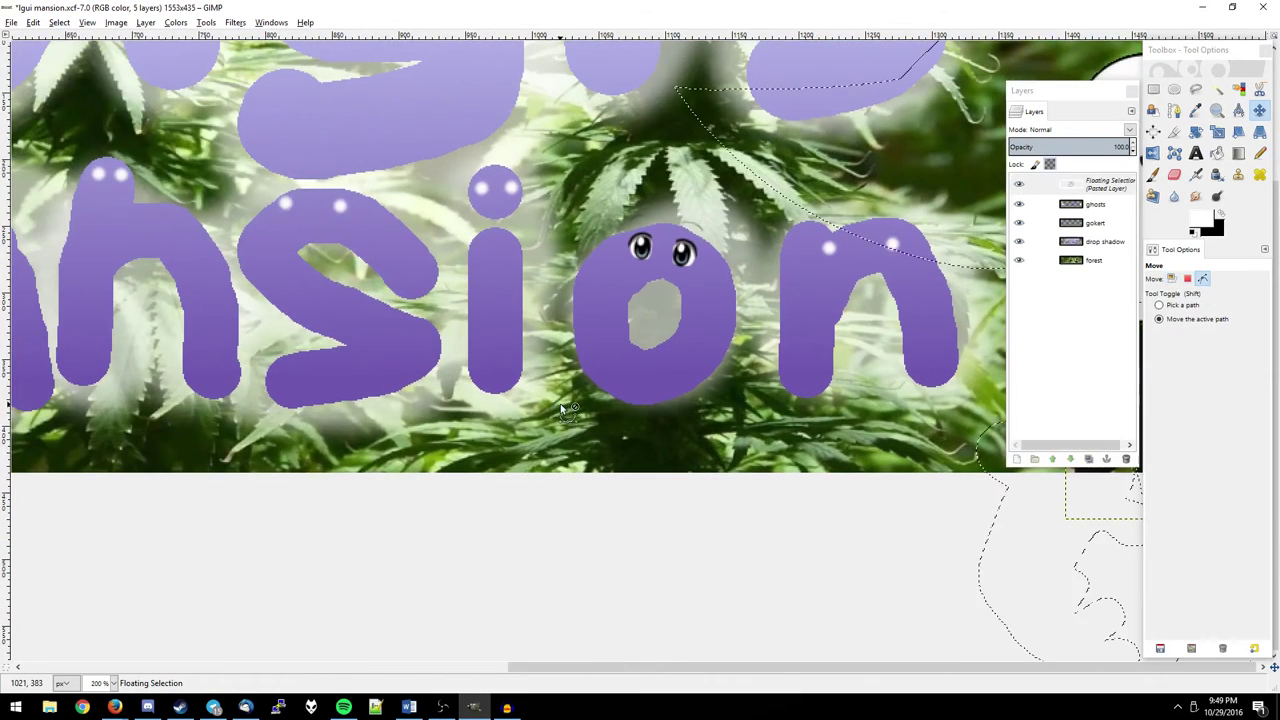
pyautogui.scroll(-4, 586, 391)
pyautogui.click(1017, 459)
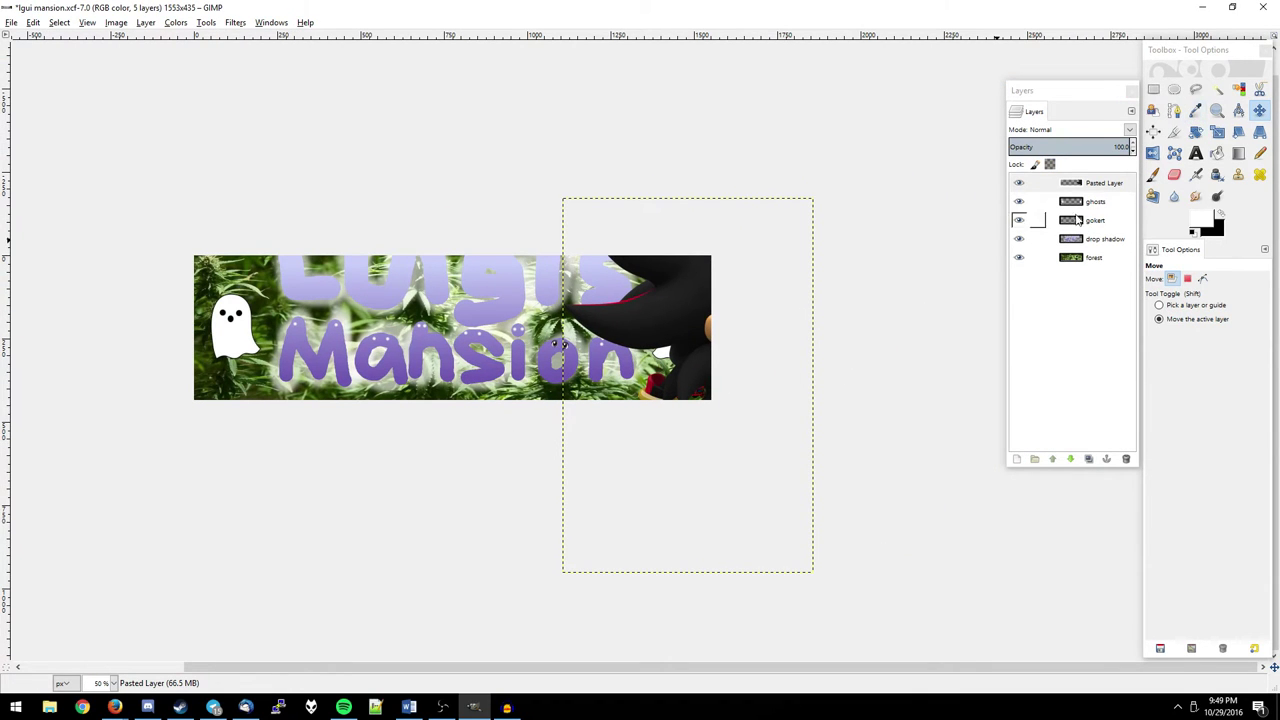
pyautogui.click(1126, 460)
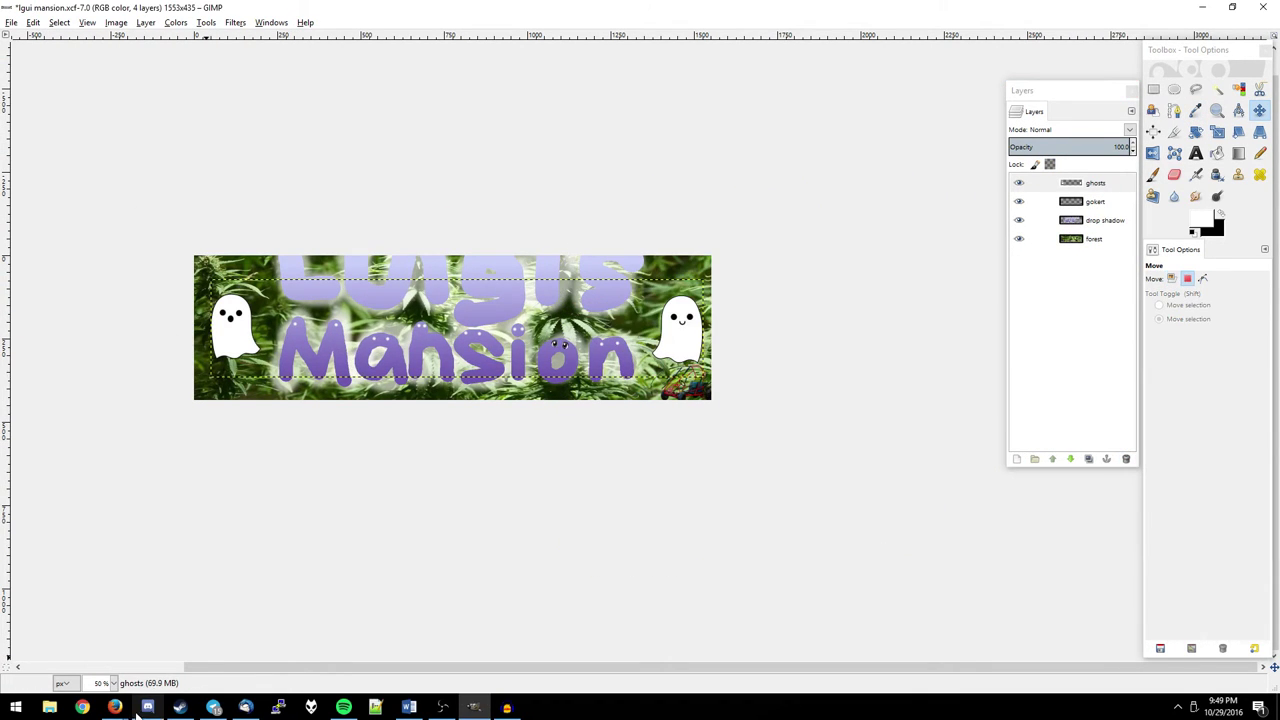
# Back in the browser, invert the image colours and copy the cowboy-hat photo
pyautogui.click(179, 632)
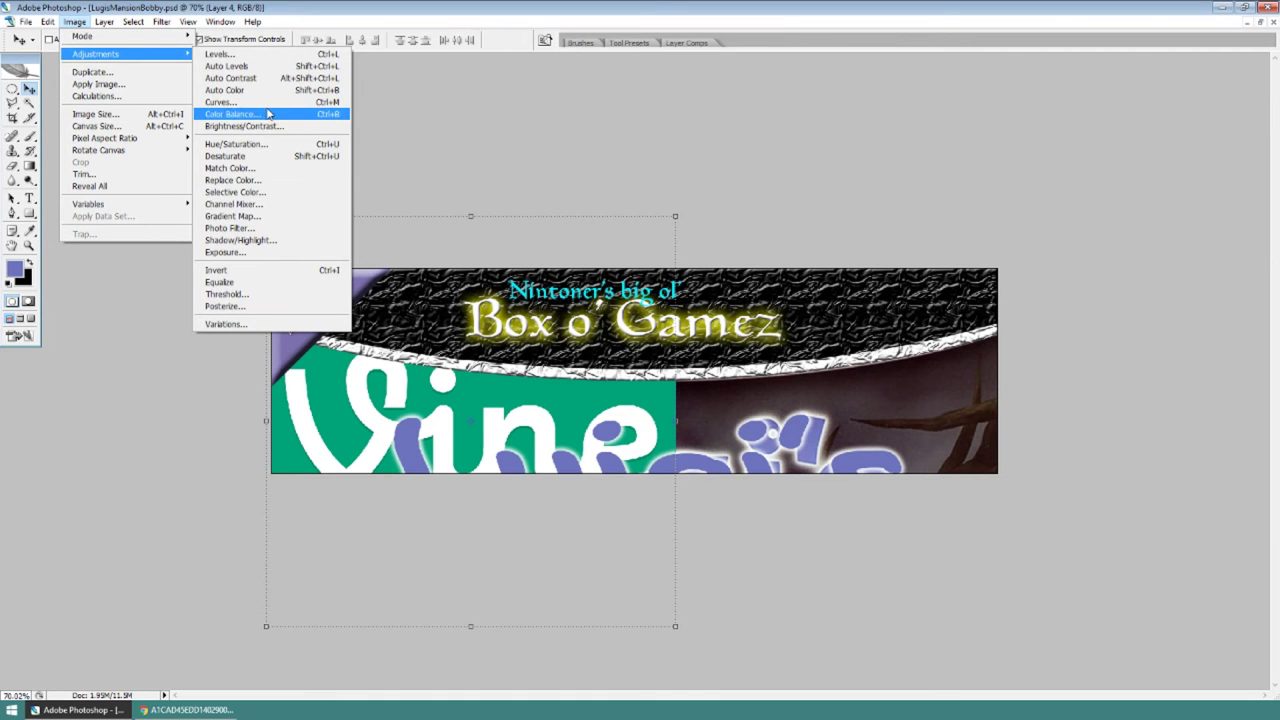
pyautogui.moveTo(96, 54)
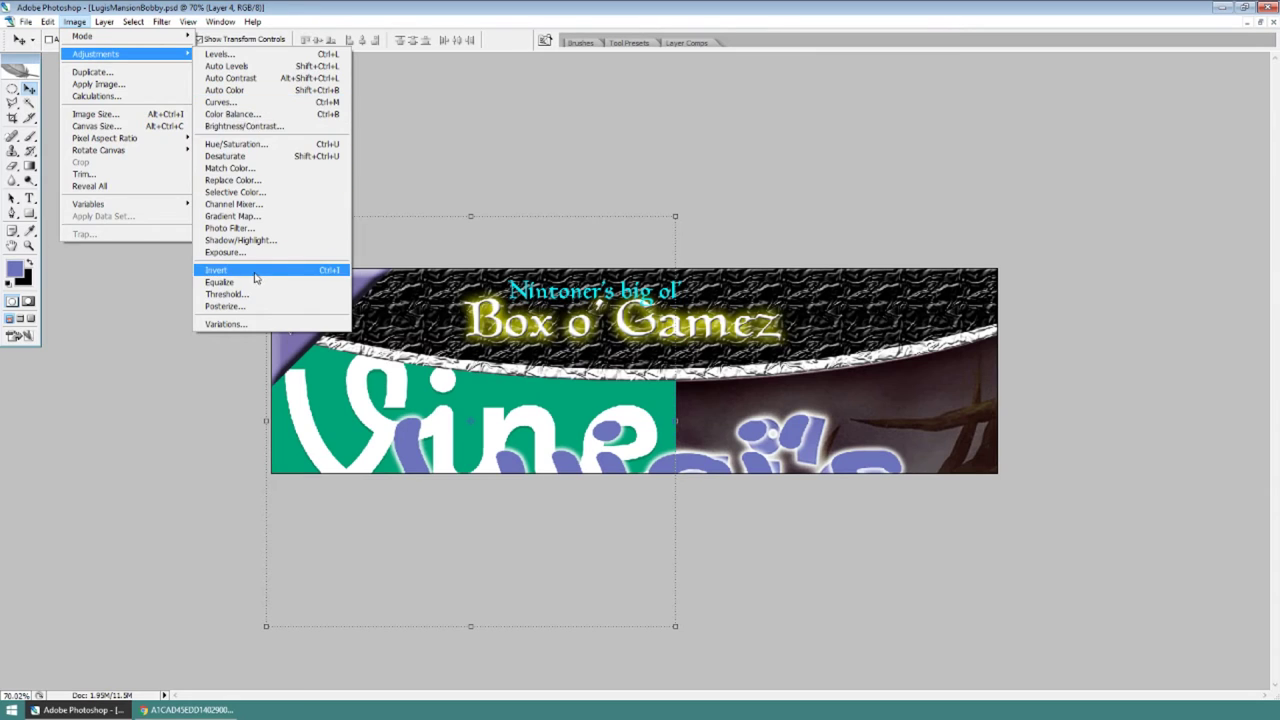
pyautogui.click(252, 272)
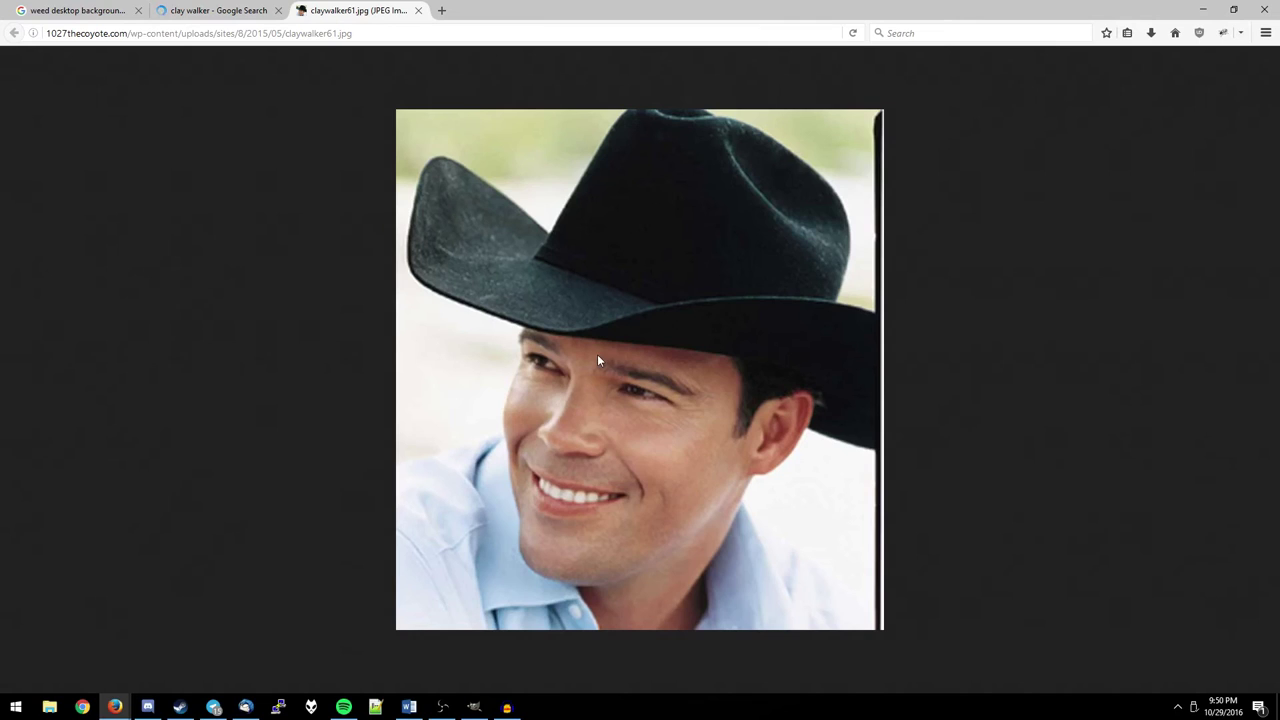
pyautogui.rightClick(598, 355)
pyautogui.click(644, 395)
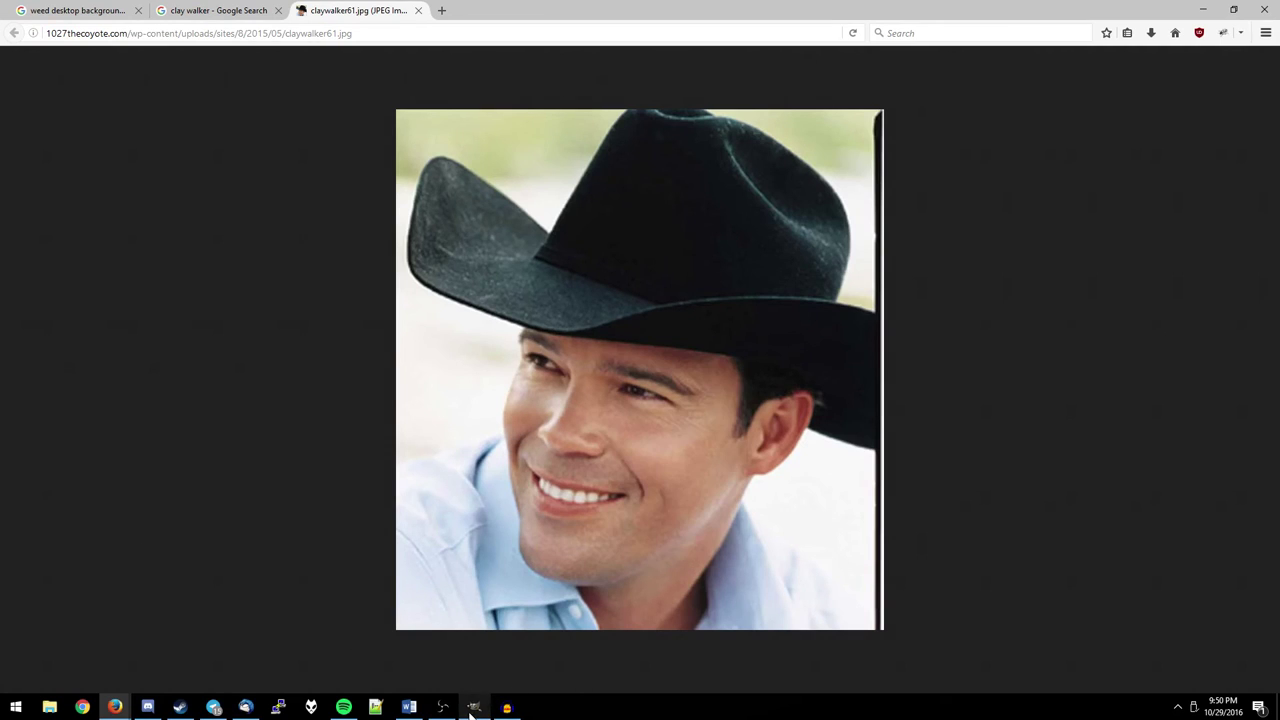
pyautogui.click(474, 707)
# Paste the cowboy-hat photo into the GIMP banner as a floating selection
pyautogui.scroll(2, 380, 412)
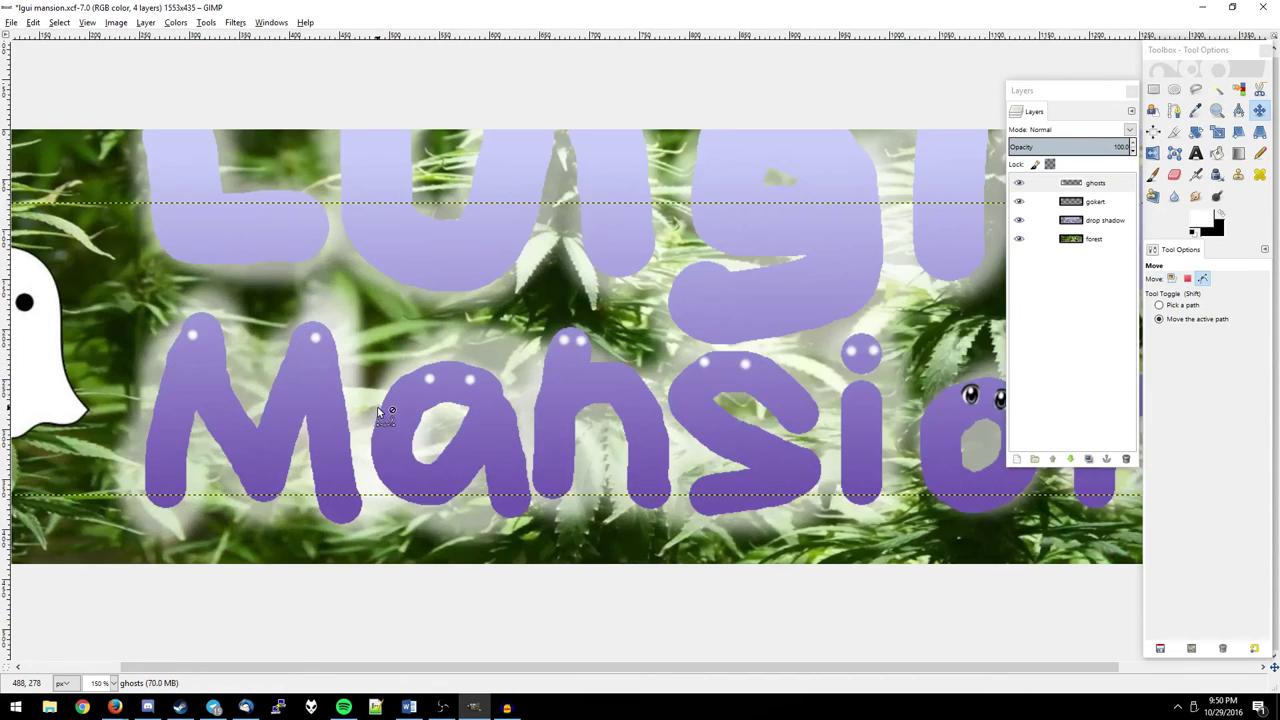
pyautogui.hotkey('ctrl', 'v')
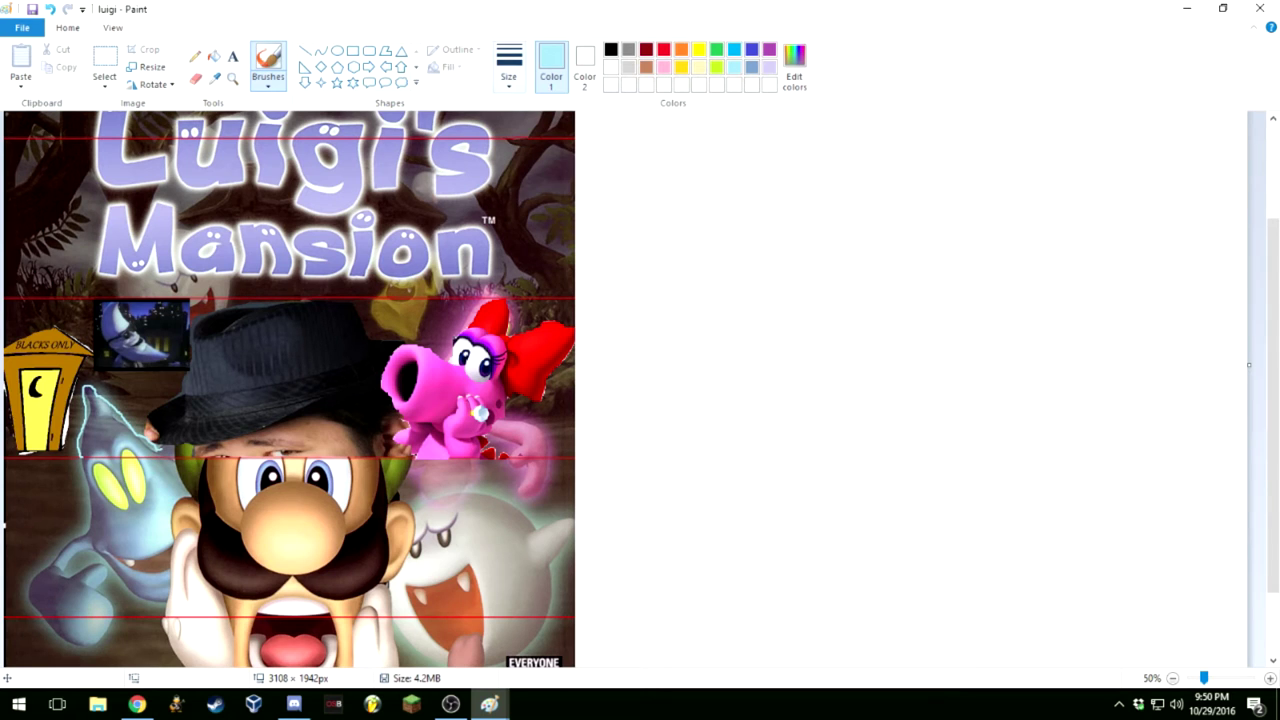
# Pick a different brush thickness from Paint's Size options
pyautogui.click(509, 65)
pyautogui.click(545, 190)
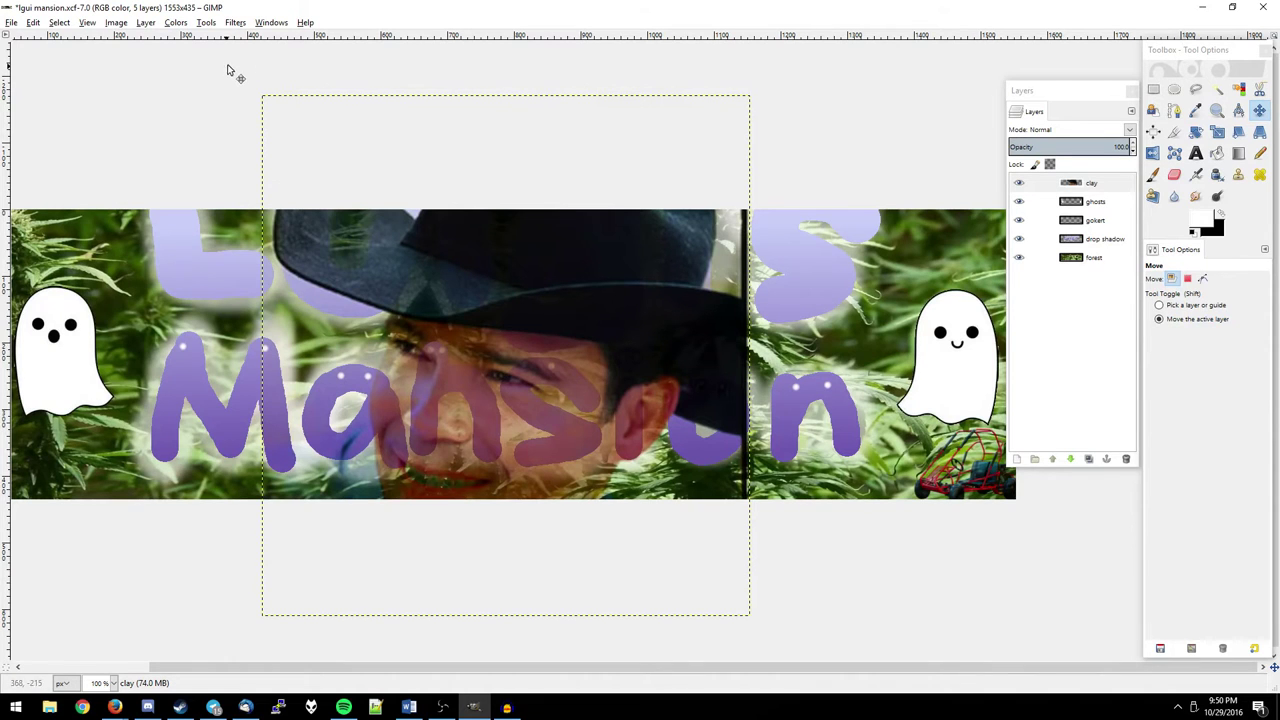
pyautogui.click(145, 22)
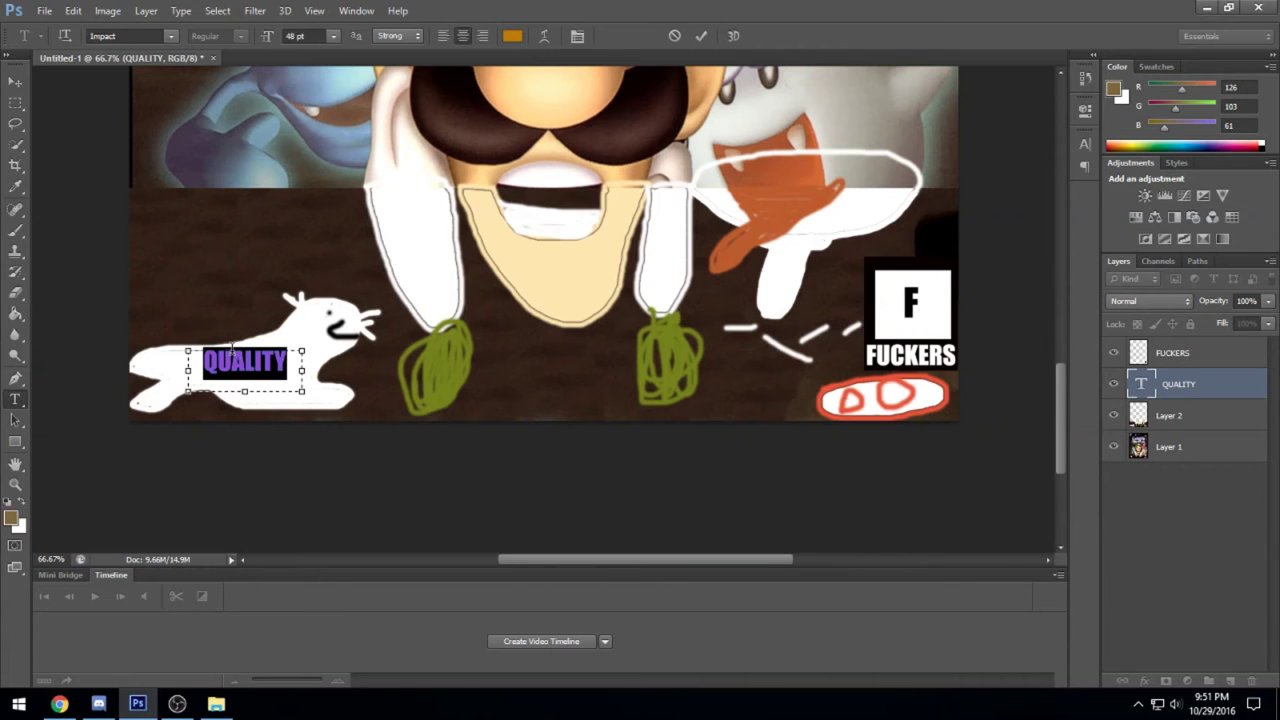
# Open the font list for the QUALITY text and scroll through it for a new font
pyautogui.click(170, 35)
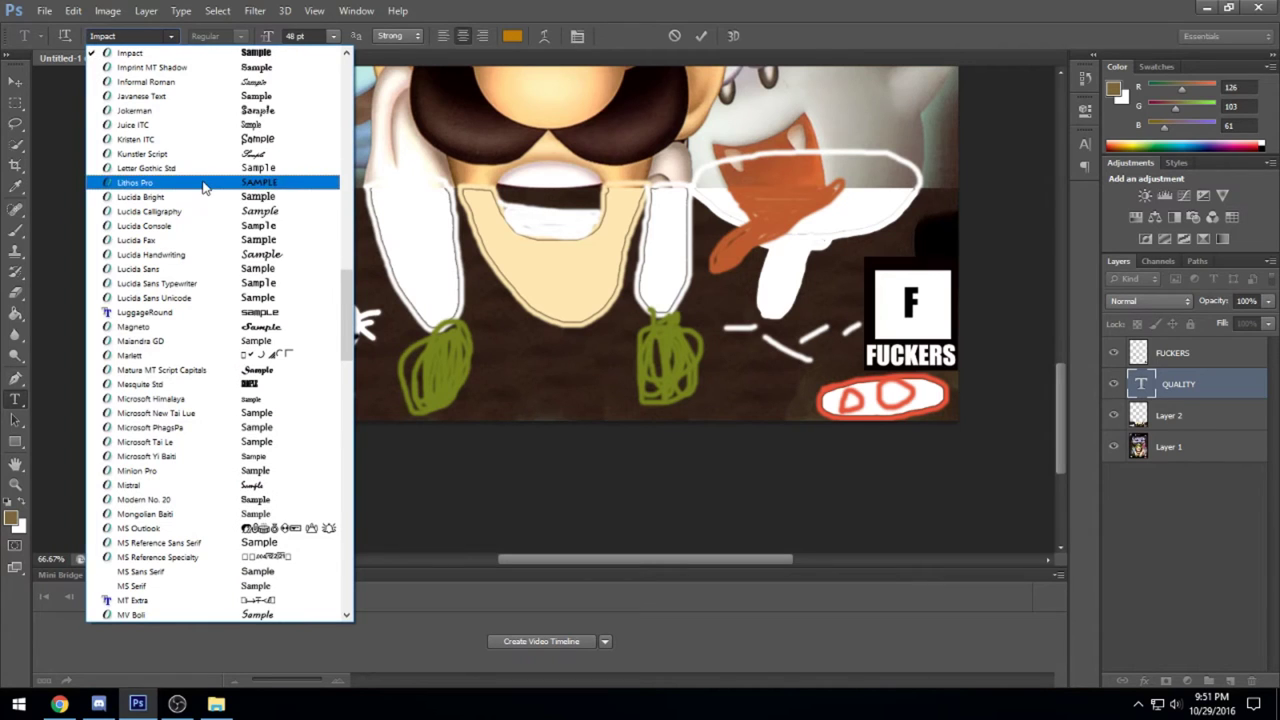
pyautogui.moveTo(345, 322)
pyautogui.mouseDown()
pyautogui.moveTo(357, 582)
pyautogui.moveTo(337, 108)
pyautogui.mouseUp()
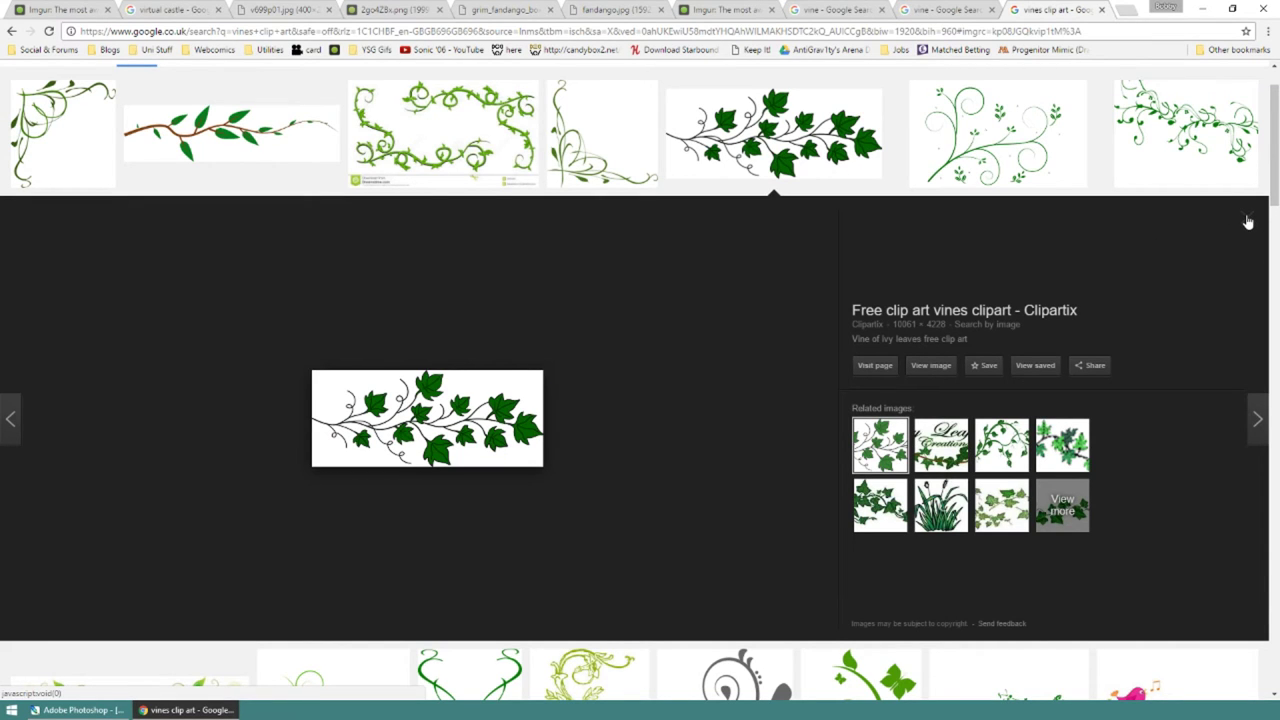
# Close the vine clip-art preview and scroll down through the vine thumbnails
pyautogui.click(1248, 220)
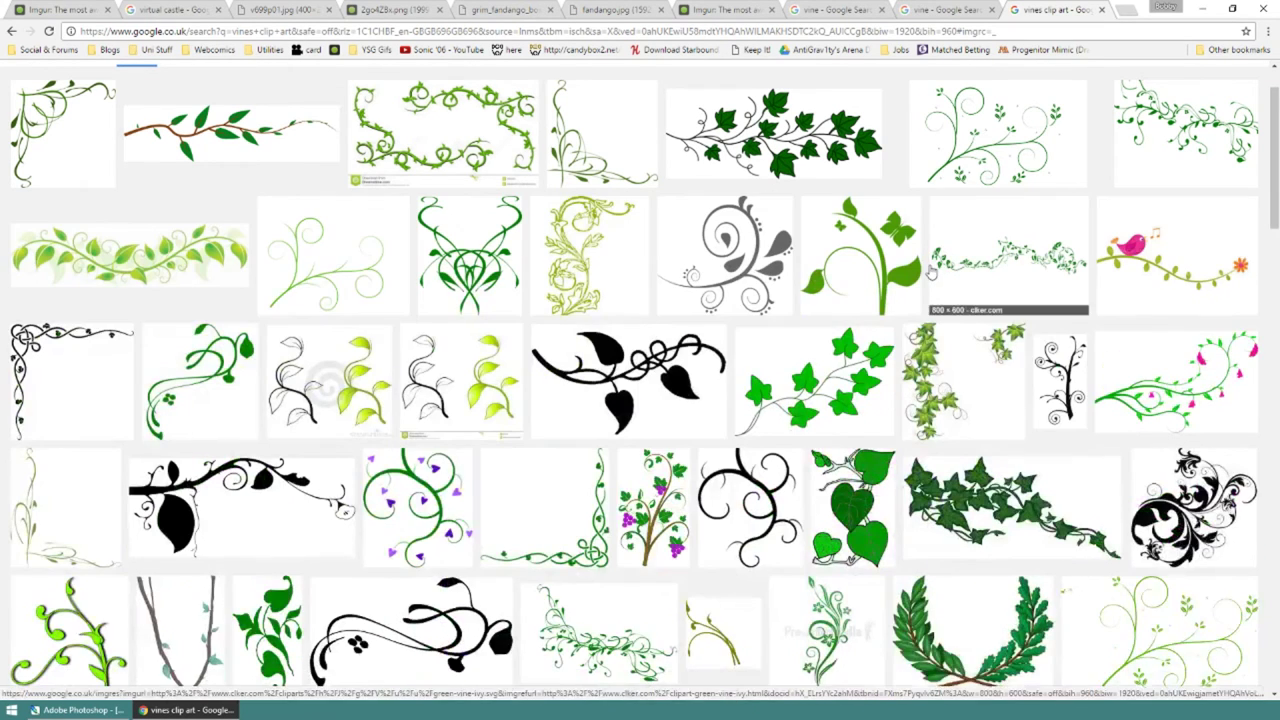
pyautogui.scroll(-2, 556, 347)
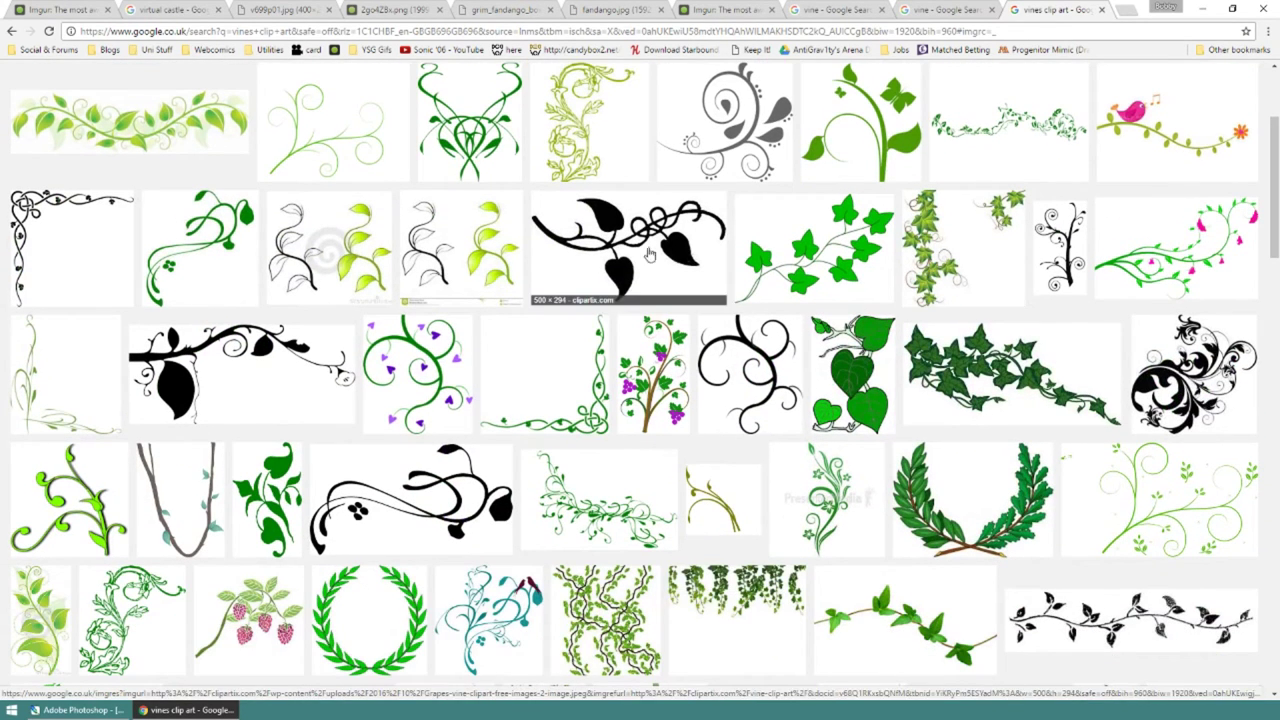
pyautogui.scroll(-5, 1022, 399)
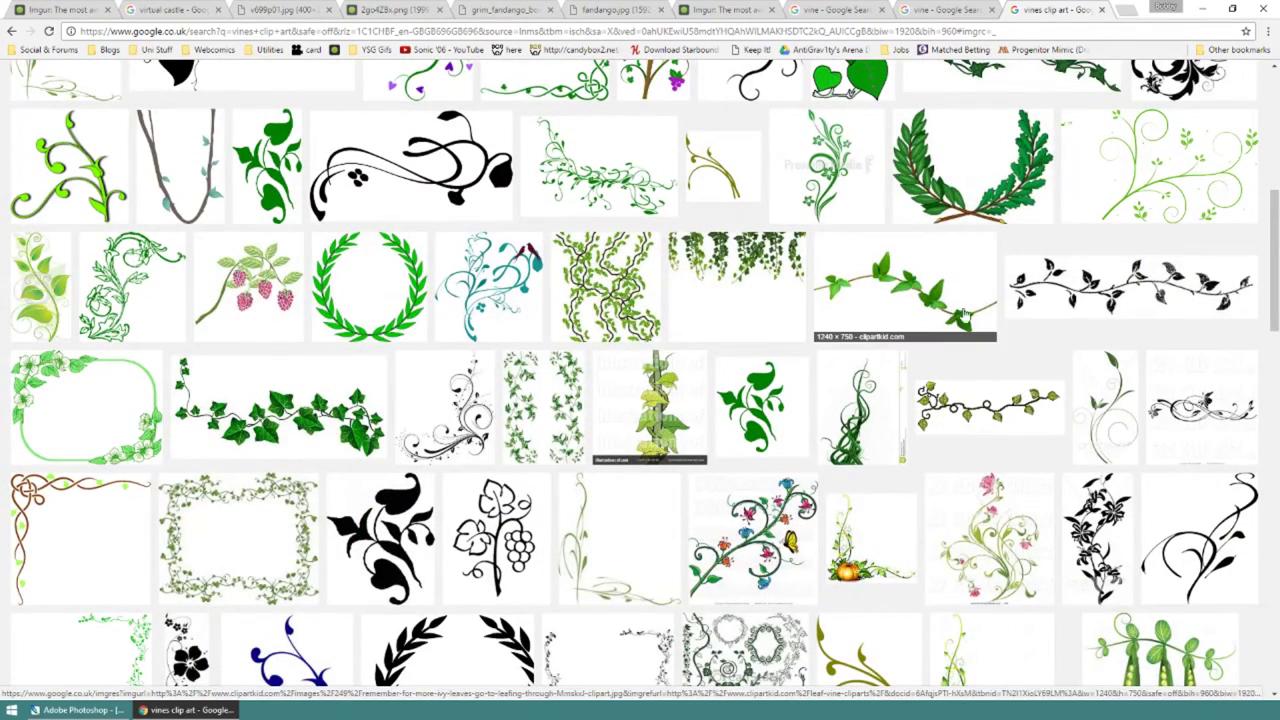
# Widen the QUALITY text box in Photoshop and move the text left onto the cat shape
pyautogui.hotkey('alt', 'Tab')
pyautogui.moveTo(300, 350); pyautogui.dragTo(362, 350)
pyautogui.click(15, 80)
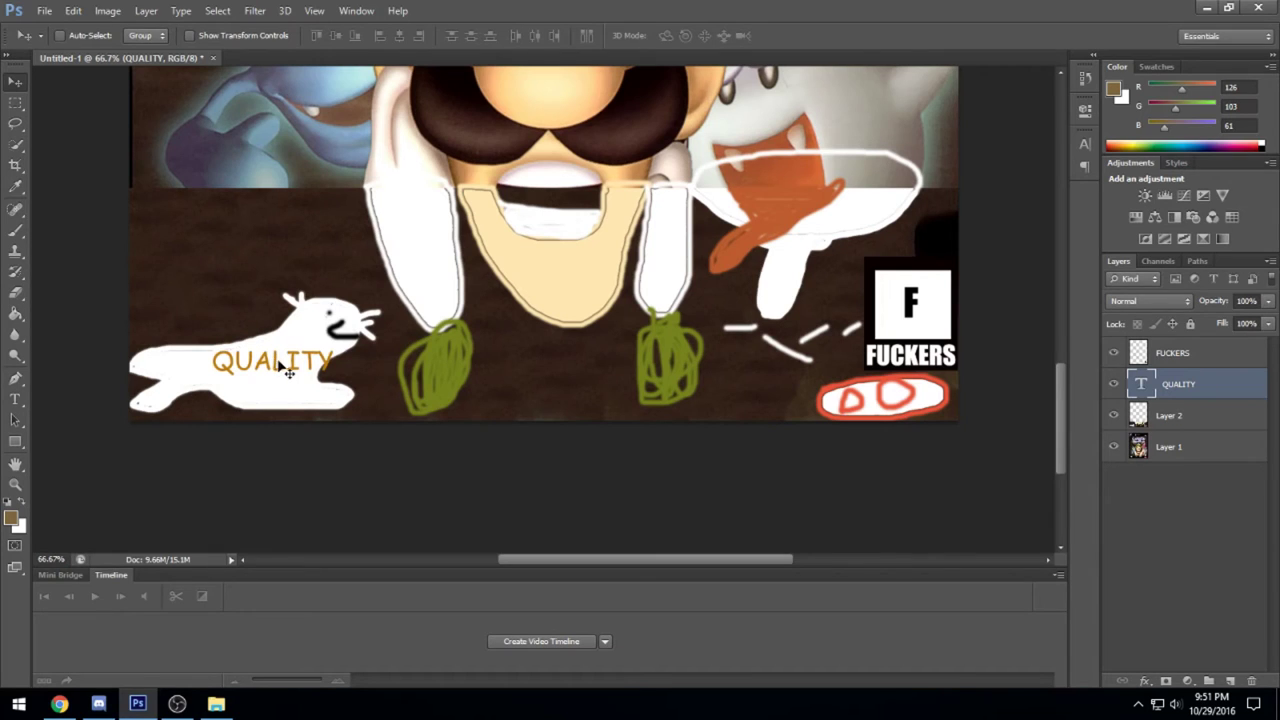
pyautogui.moveTo(285, 372); pyautogui.dragTo(257, 380)
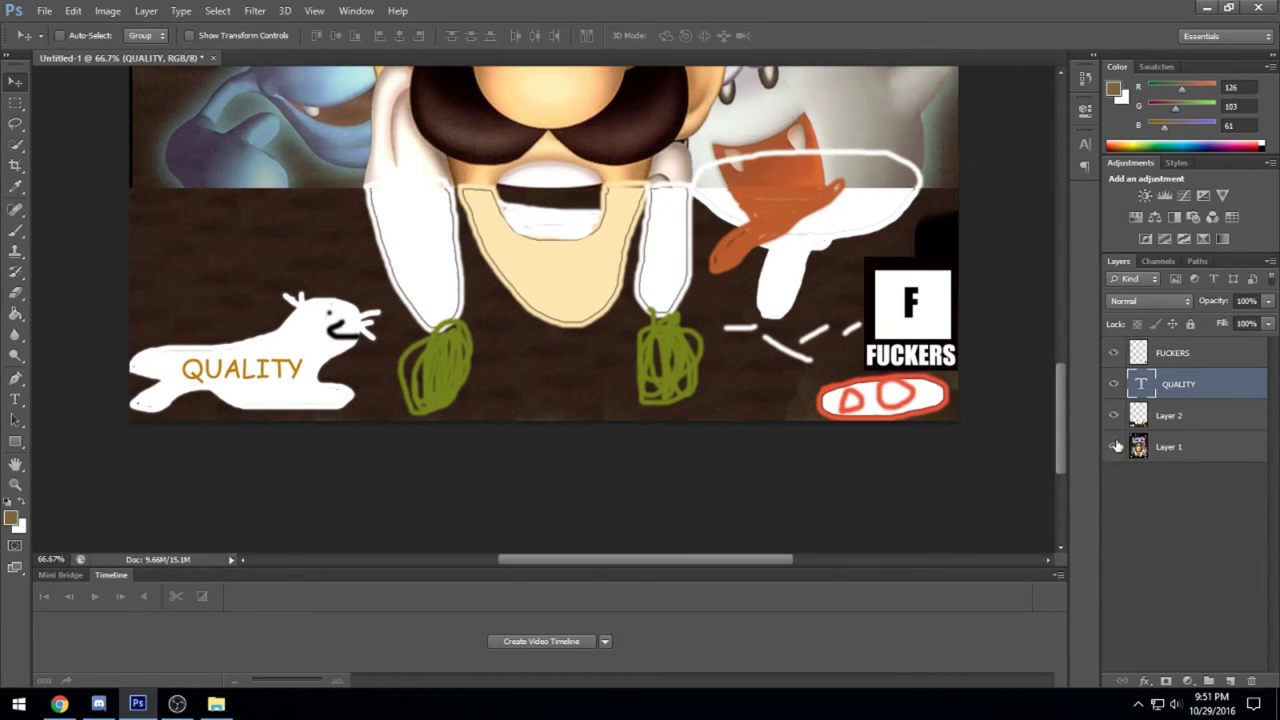
pyautogui.hotkey('alt', 'Tab')
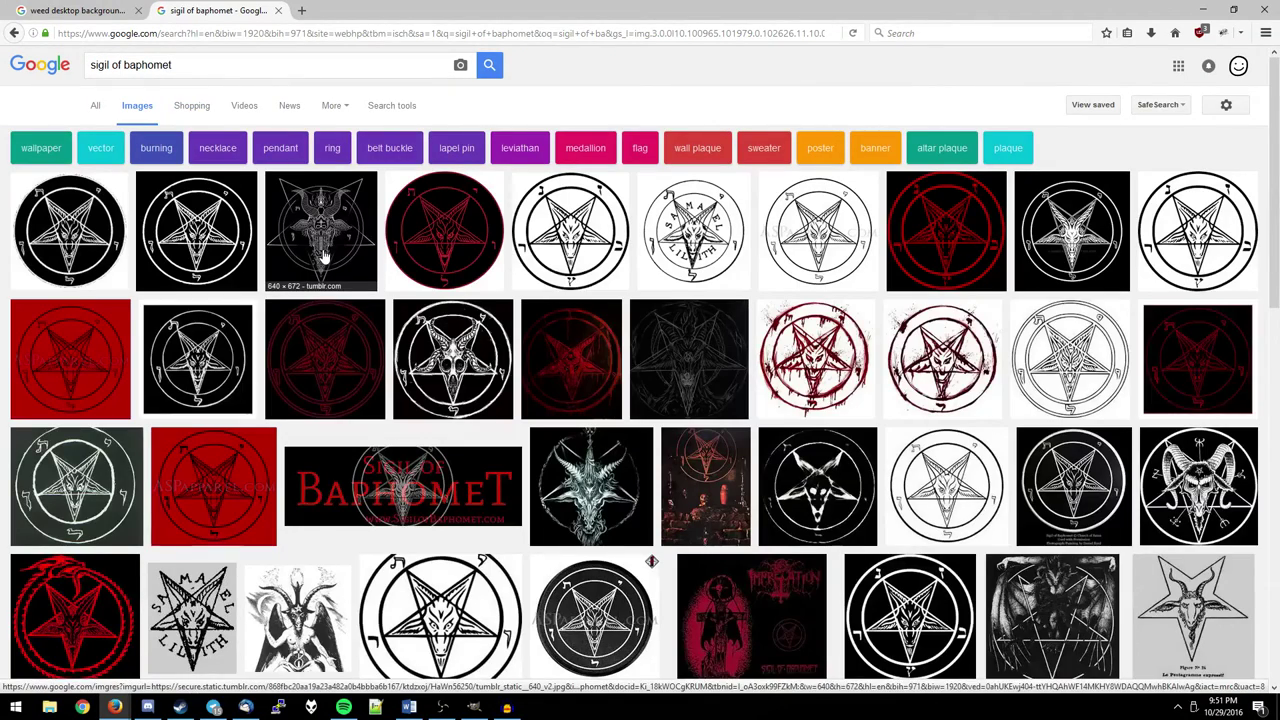
# Open the goat-head pentagram sigil full-size in a new Firefox tab and copy the image
pyautogui.click(325, 257)
pyautogui.click(929, 355)
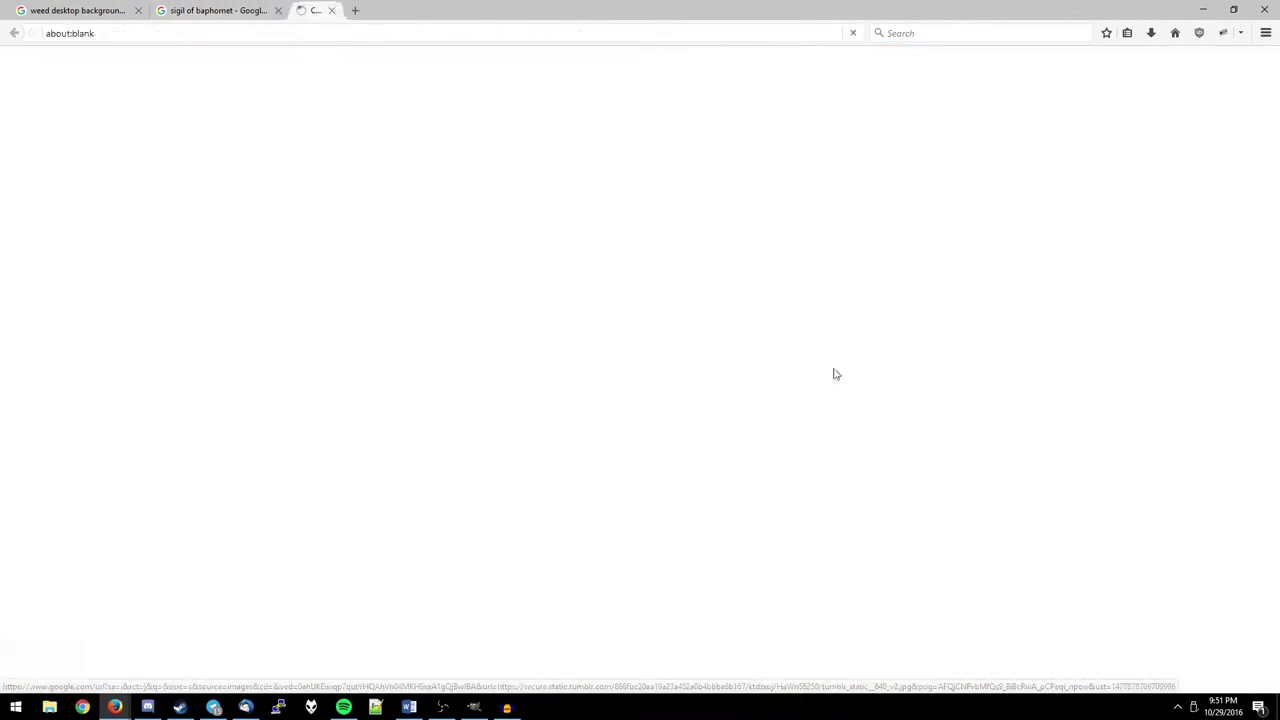
pyautogui.rightClick(657, 343)
pyautogui.click(704, 388)
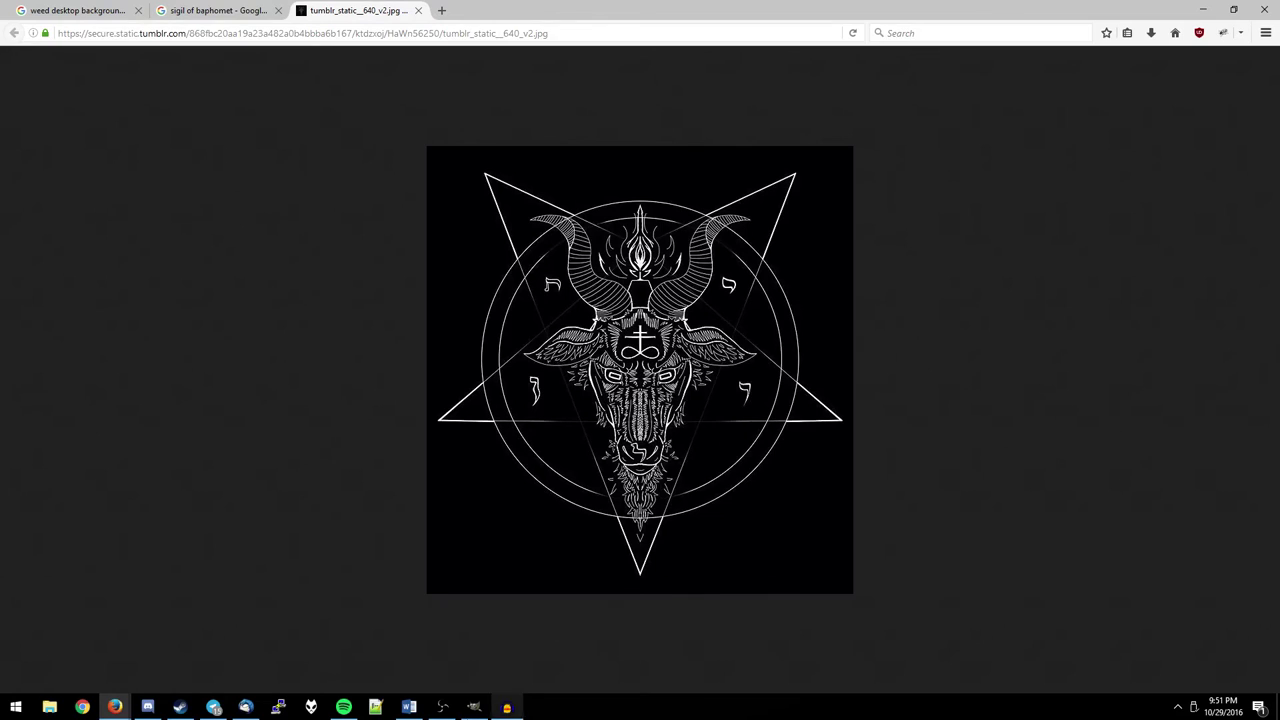
pyautogui.click(474, 707)
pyautogui.click(474, 707)
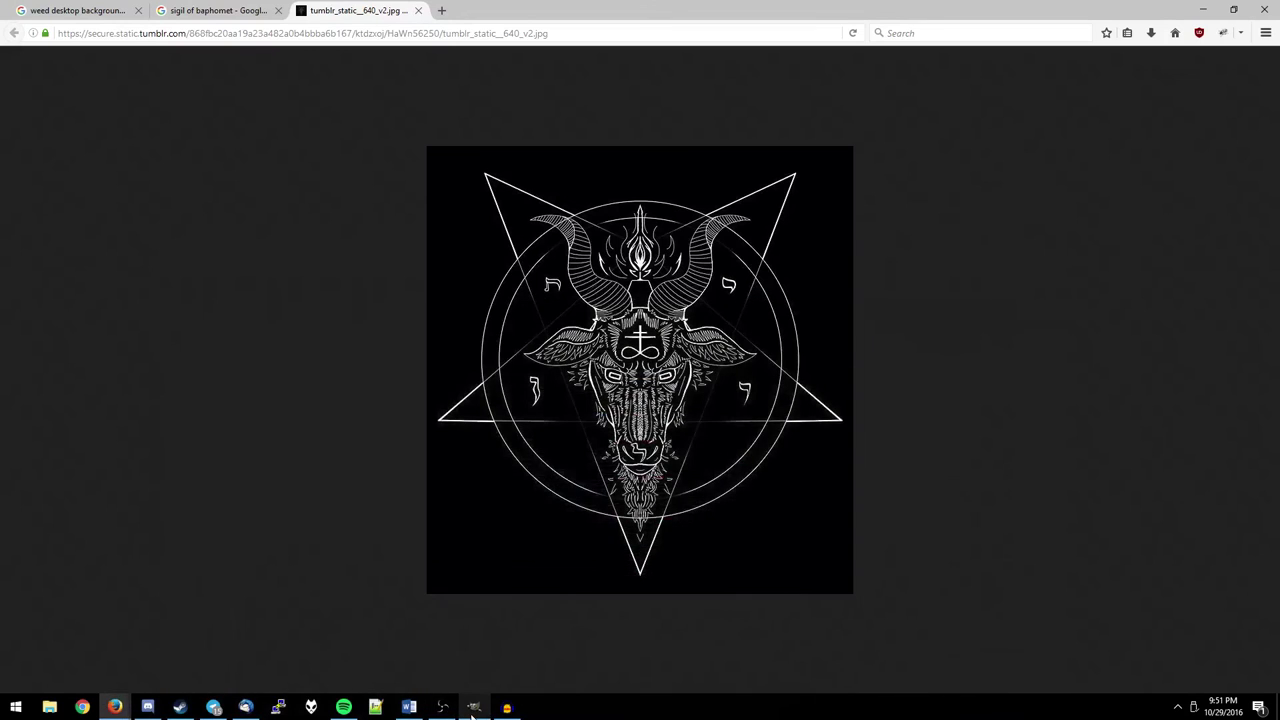
pyautogui.click(488, 712)
# Paste the sigil into the banner as a new layer and start scaling it with the Scale tool
pyautogui.hotkey('ctrl', 'v')
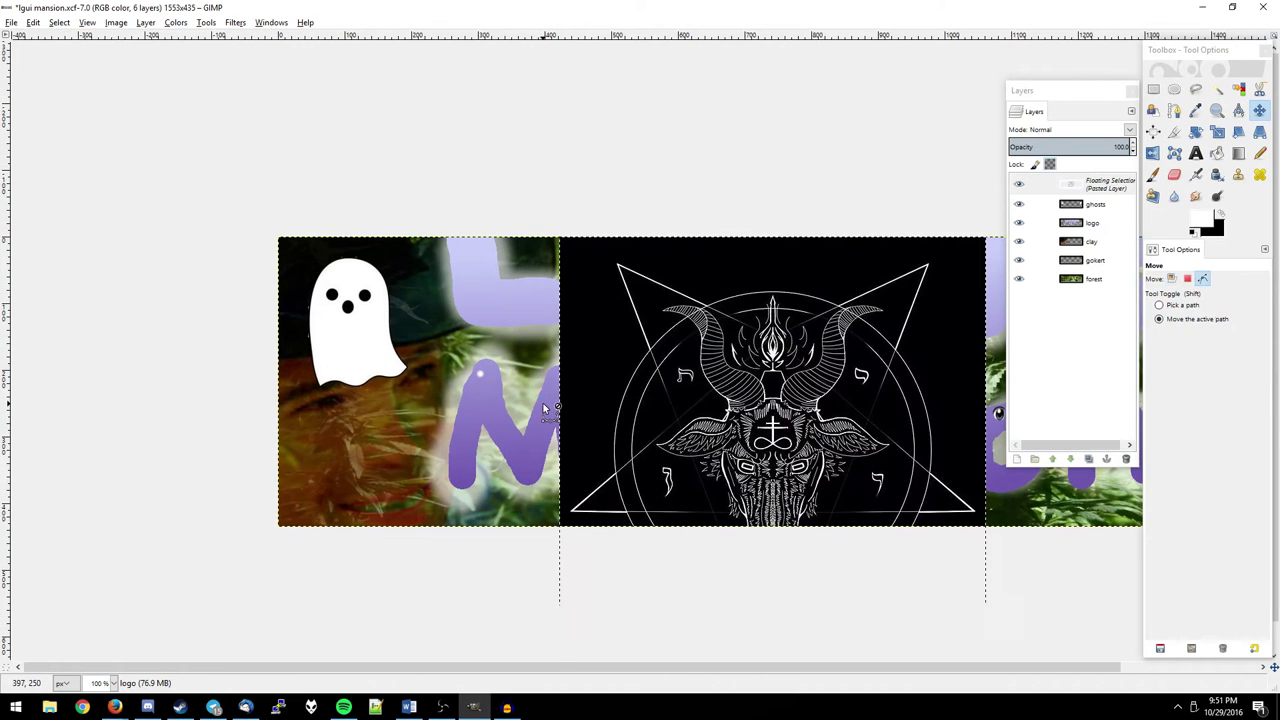
pyautogui.click(1016, 459)
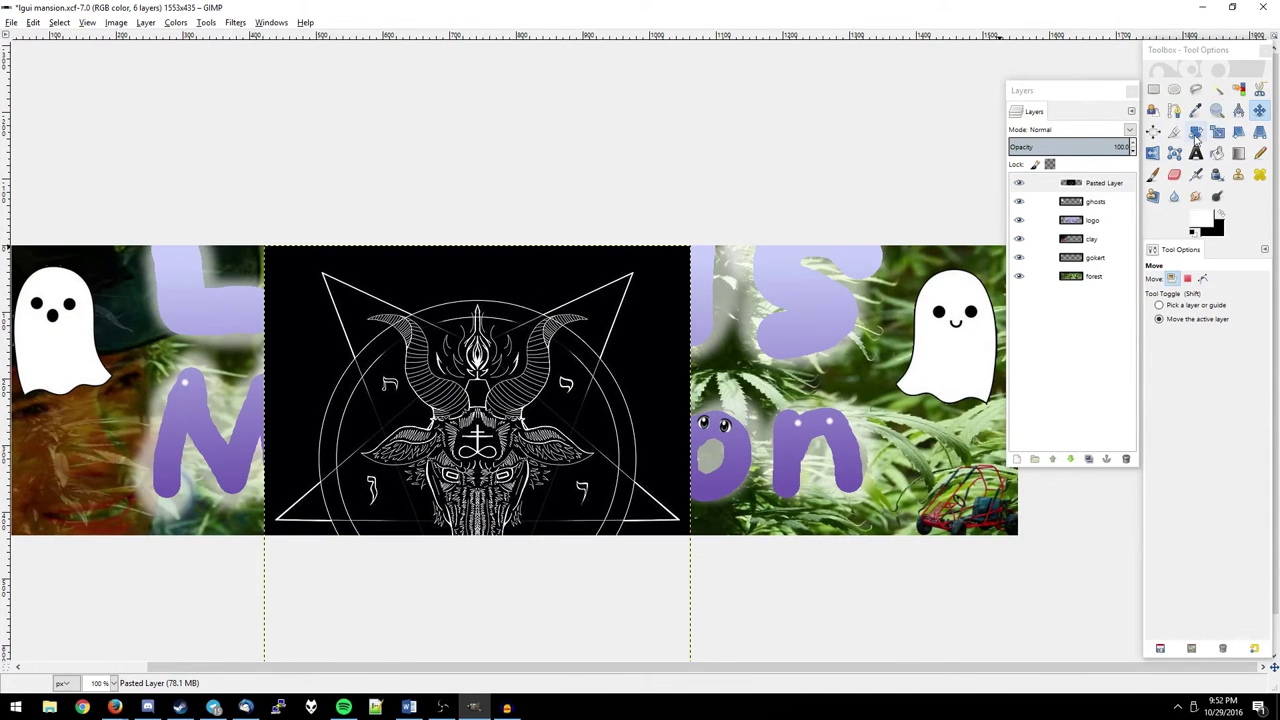
pyautogui.click(1217, 131)
pyautogui.click(934, 305)
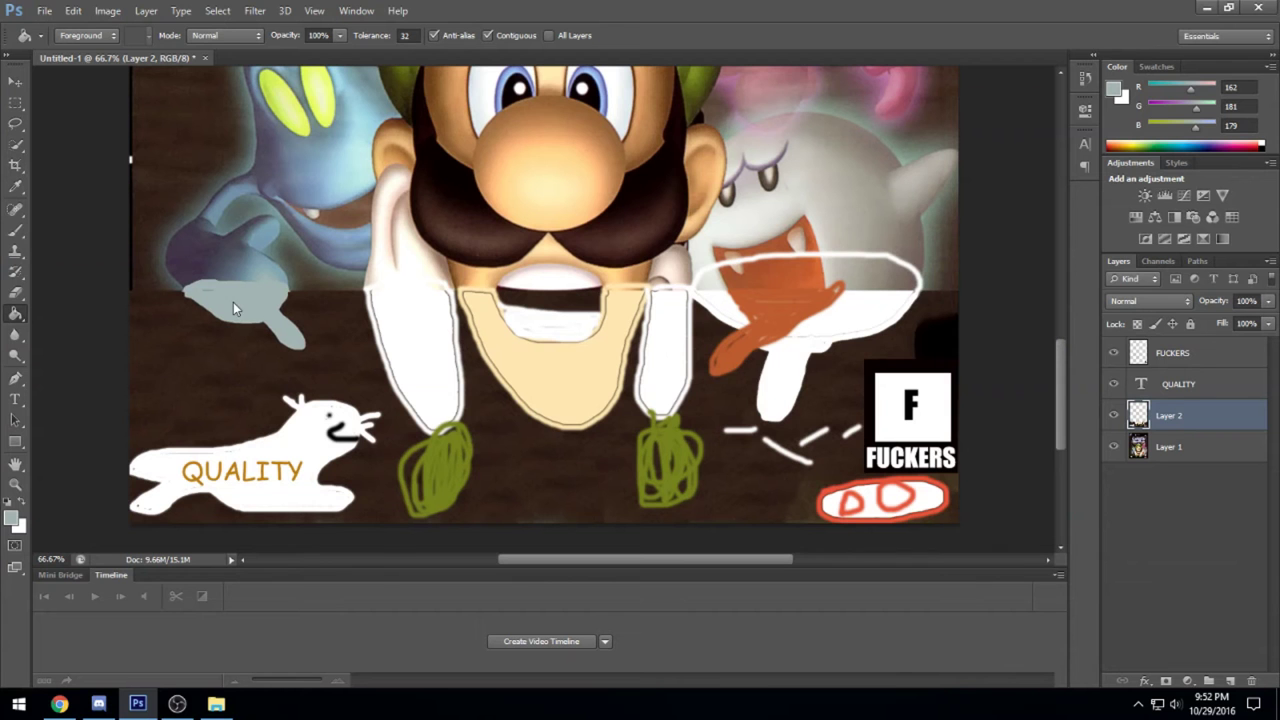
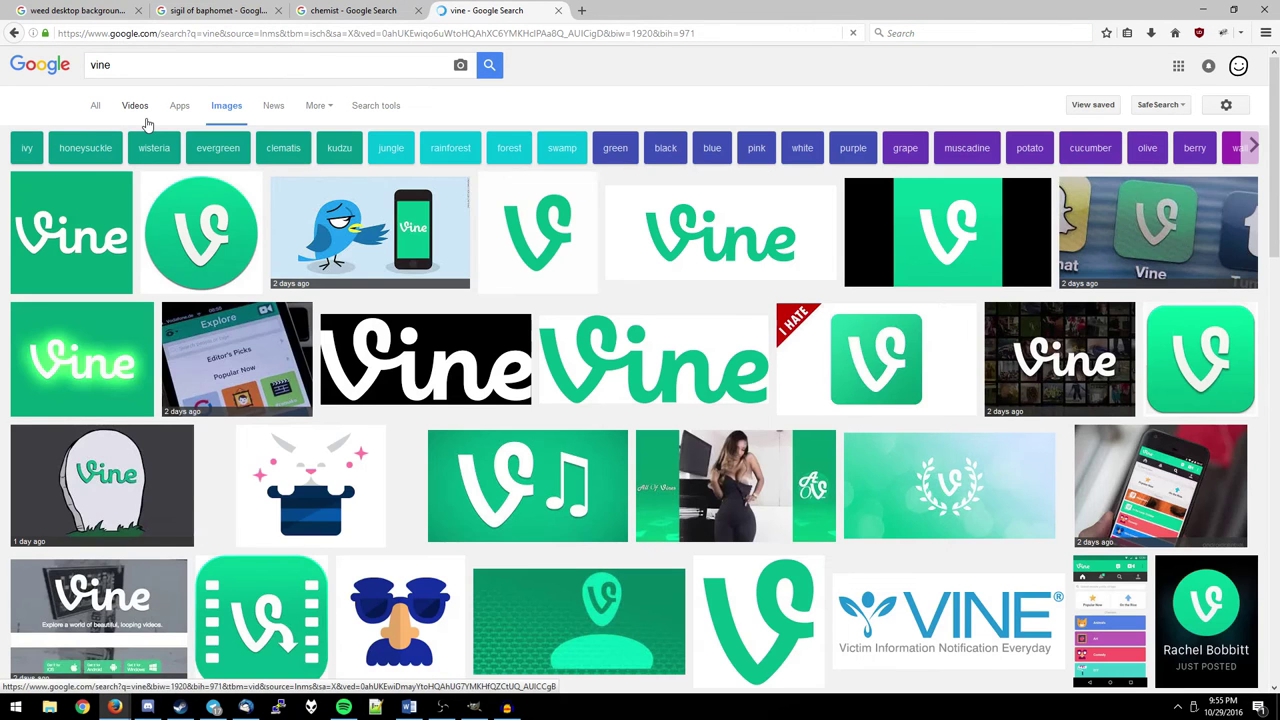
# Open the larger preview of the Explore app screenshot in the vine image results
pyautogui.scroll(-3, 516, 318)
pyautogui.scroll(3, 405, 332)
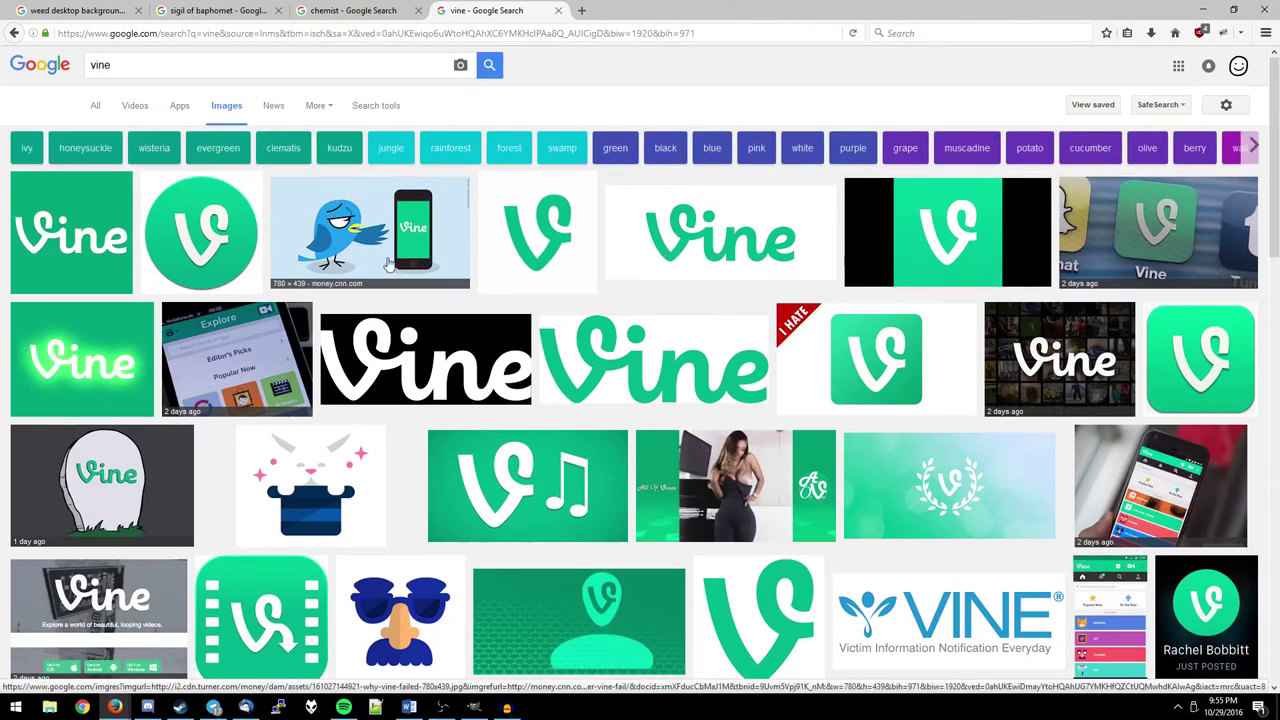
pyautogui.click(240, 375)
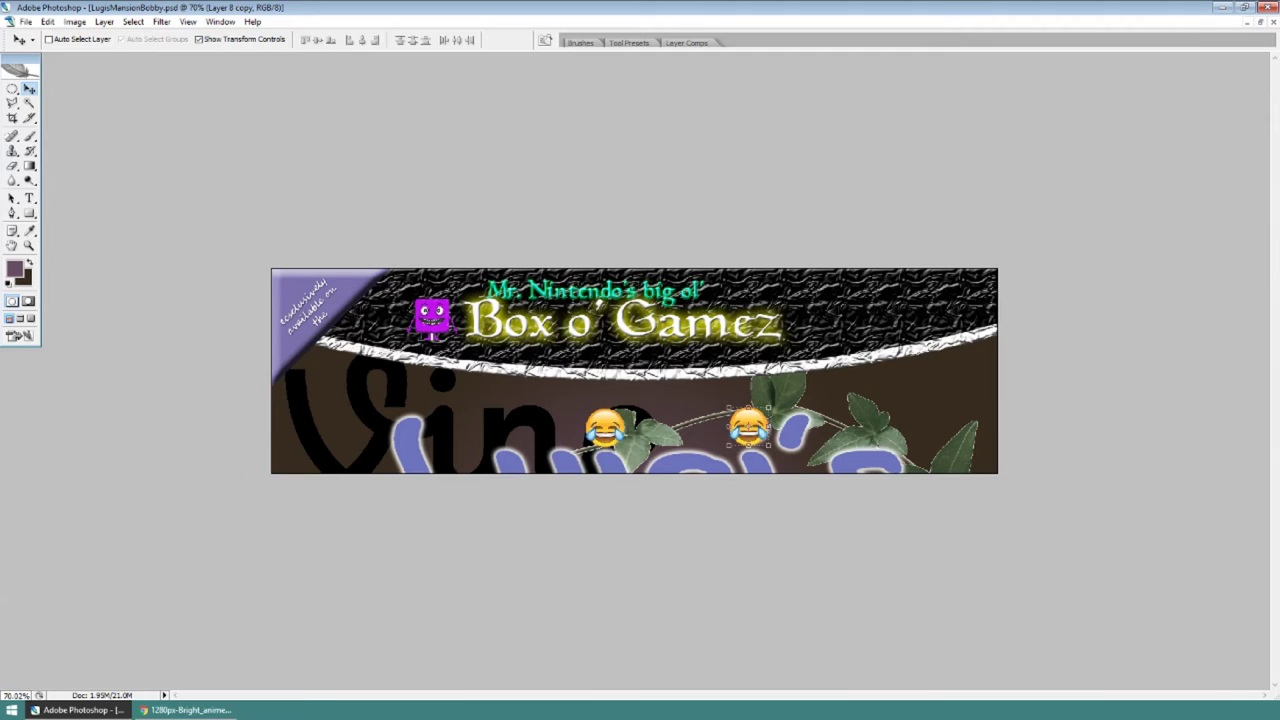
# Remove both laughing emoji layers and move the anime-eyes image higher on the banner
pyautogui.hotkey('alt', 'shift', '[')
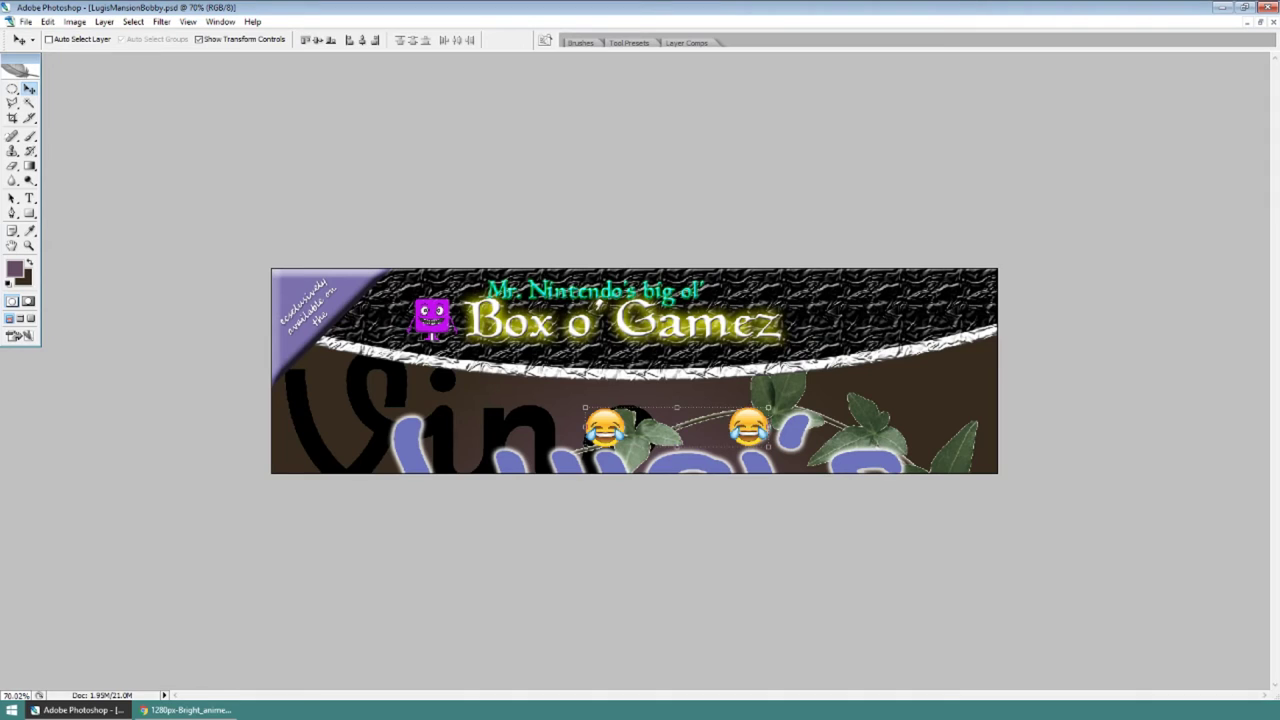
pyautogui.hotkey('ctrl', 'v')
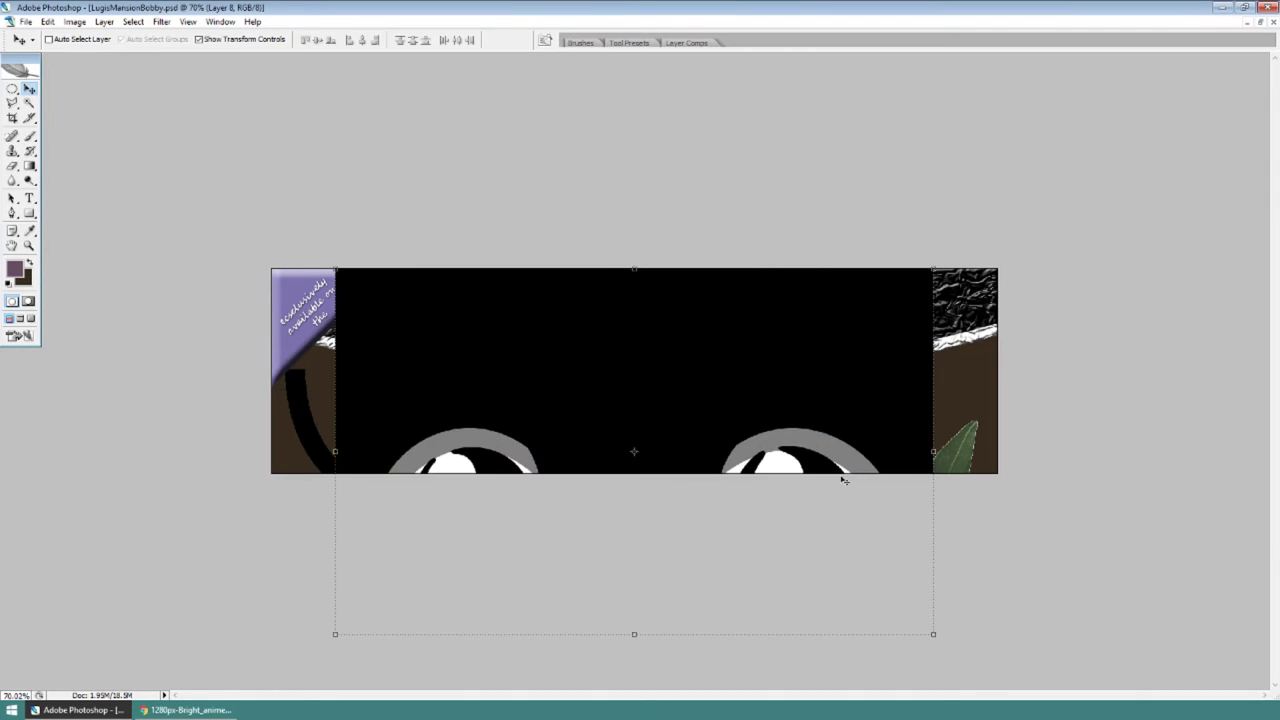
pyautogui.moveTo(818, 438); pyautogui.dragTo(806, 320)
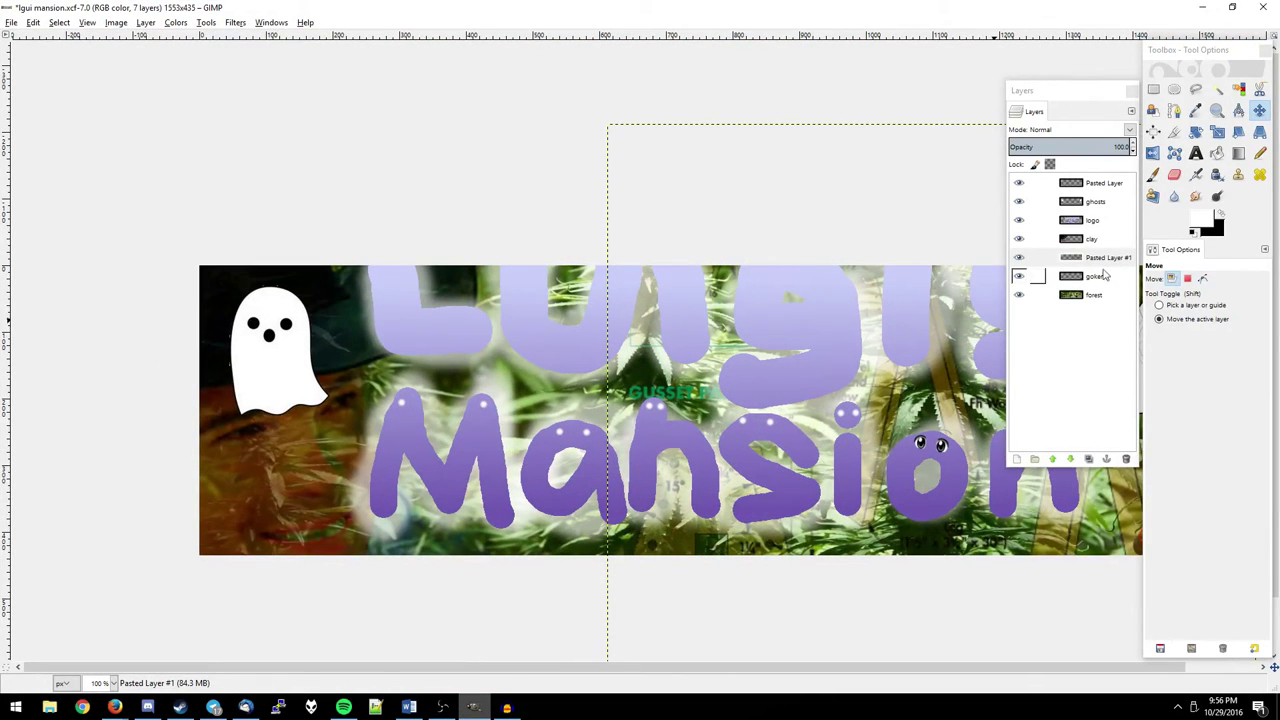
# Replace the clay layer with the pasted Home Alone boy as a new layer, then begin narrowing Paint's canvas
pyautogui.click(1092, 238)
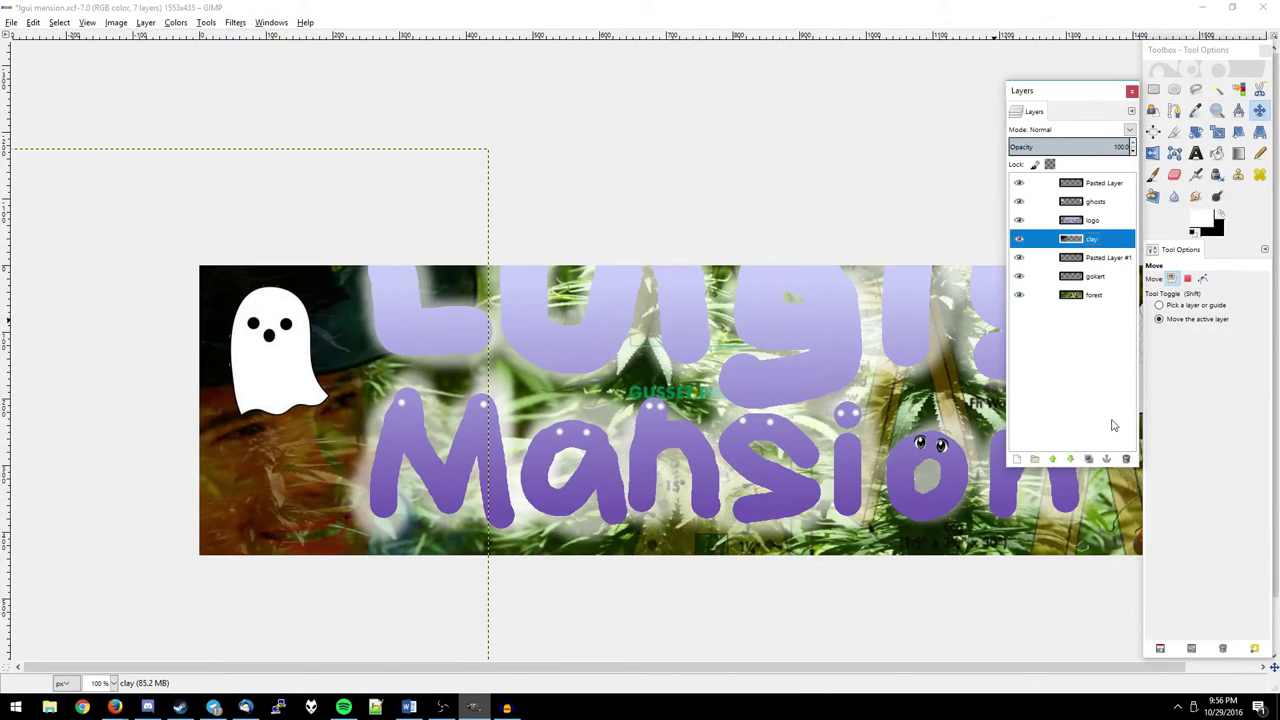
pyautogui.click(1127, 459)
pyautogui.hotkey('ctrl', 'v')
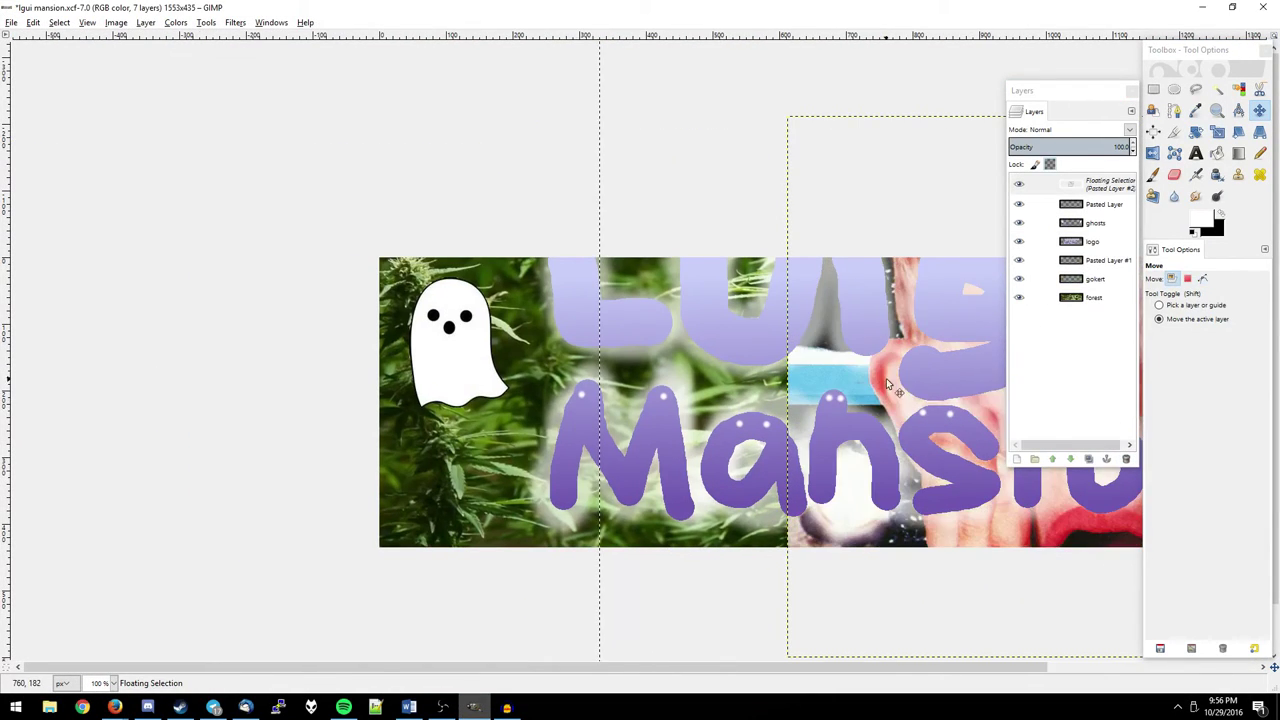
pyautogui.click(1016, 459)
pyautogui.scroll(-3, 889, 297)
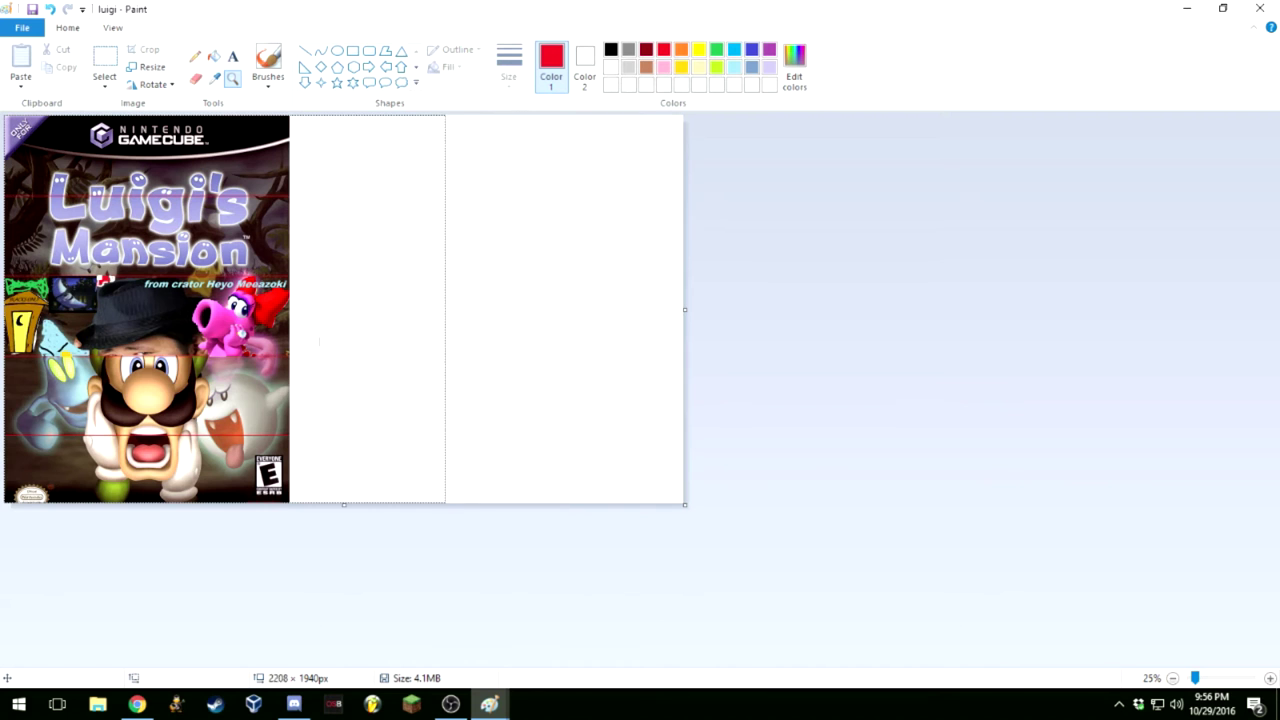
pyautogui.moveTo(445, 309); pyautogui.dragTo(289, 309)
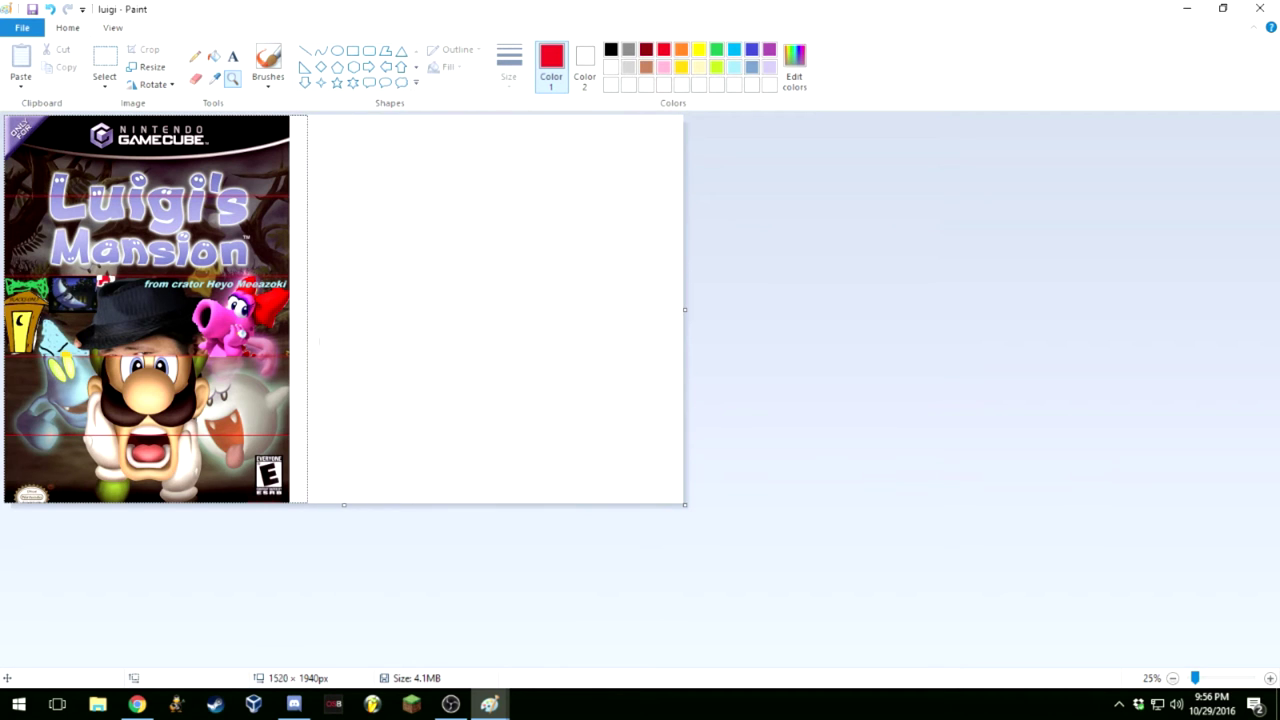
# Pull the canvas's right edge in to the cover's width, 1432×1940 px
pyautogui.moveTo(289, 309); pyautogui.dragTo(292, 309)
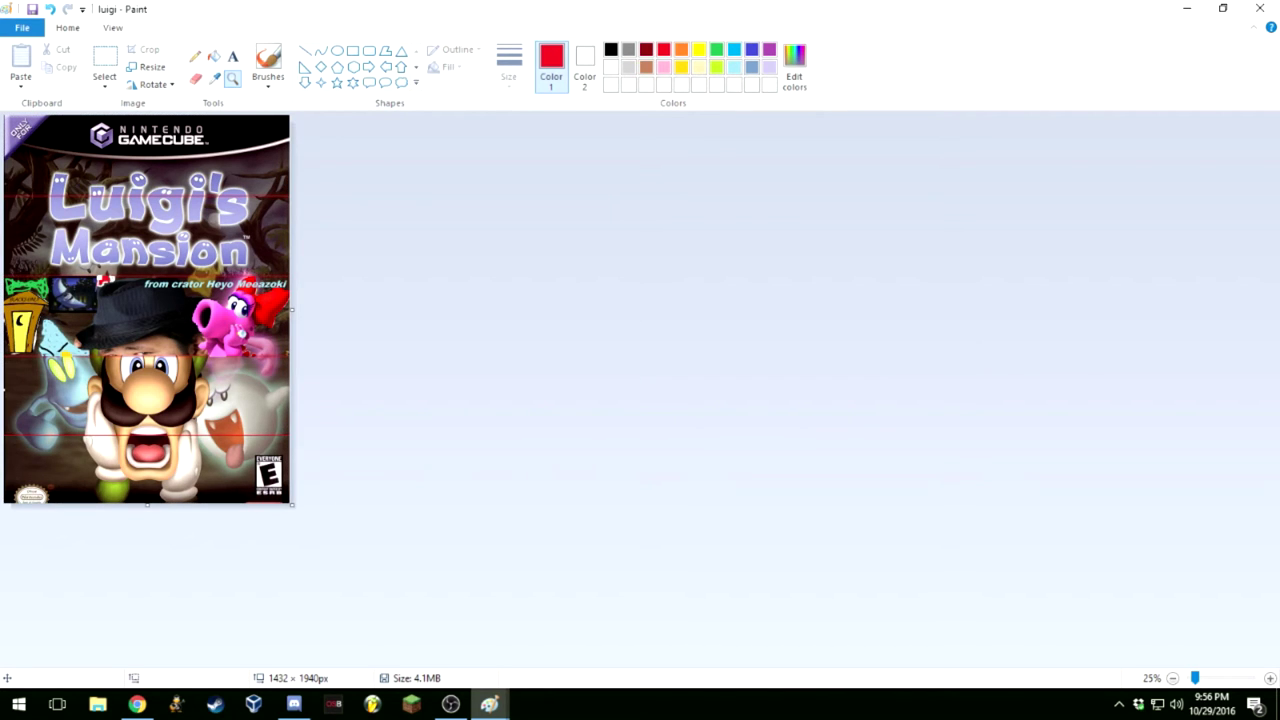
pyautogui.click(401, 50)
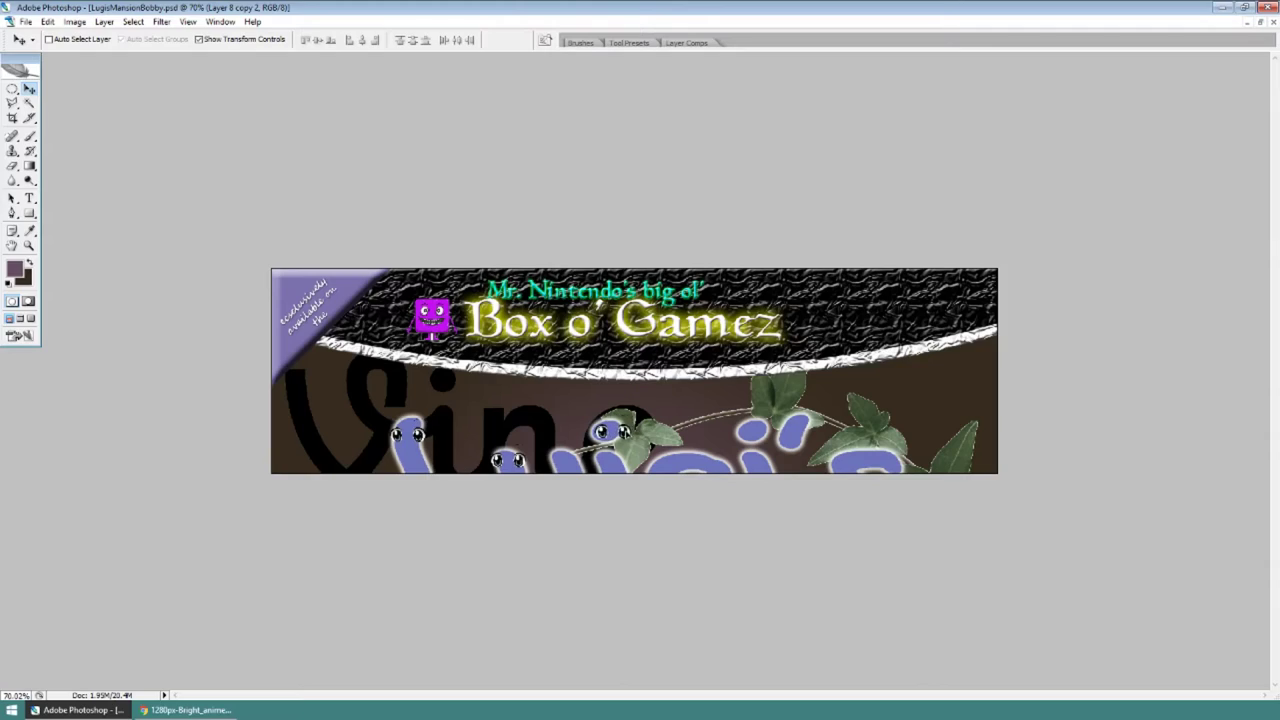
# Duplicate the cartoon eyes layer and place the copy lower right on the purple lettering
pyautogui.keyDown('ctrl'); pyautogui.click(614, 430); pyautogui.keyUp('ctrl')
pyautogui.hotkey('ctrl', 'j')
pyautogui.moveTo(614, 430); pyautogui.dragTo(694, 462)
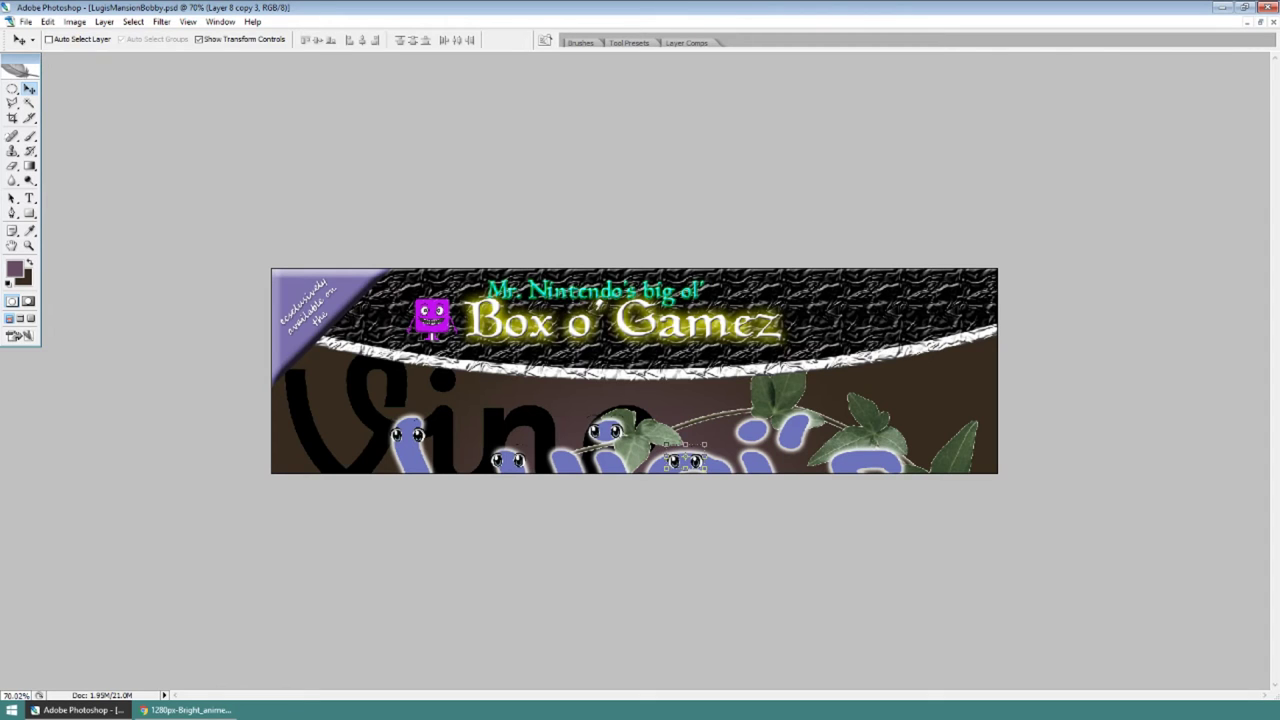
pyautogui.hotkey('ctrl', 'j')
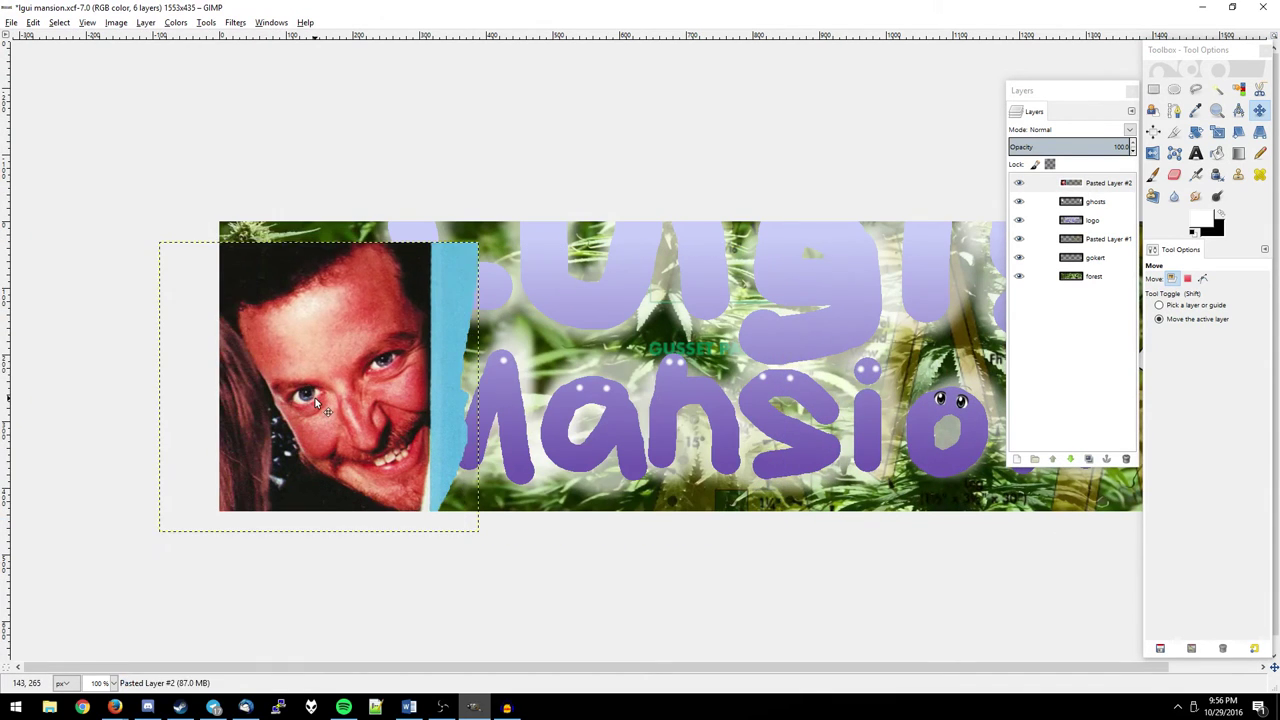
# Slide the grinning face image to the banner's left end and flip it horizontally
pyautogui.moveTo(620, 403); pyautogui.dragTo(275, 383)
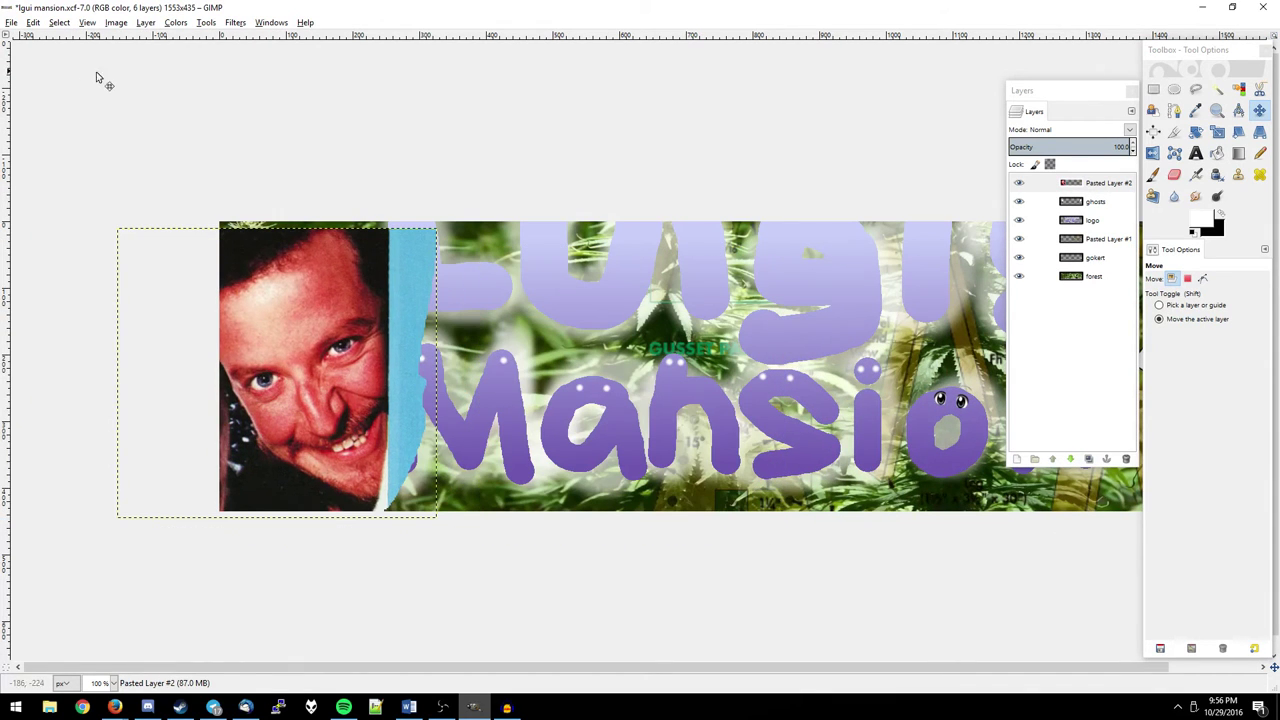
pyautogui.click(142, 22)
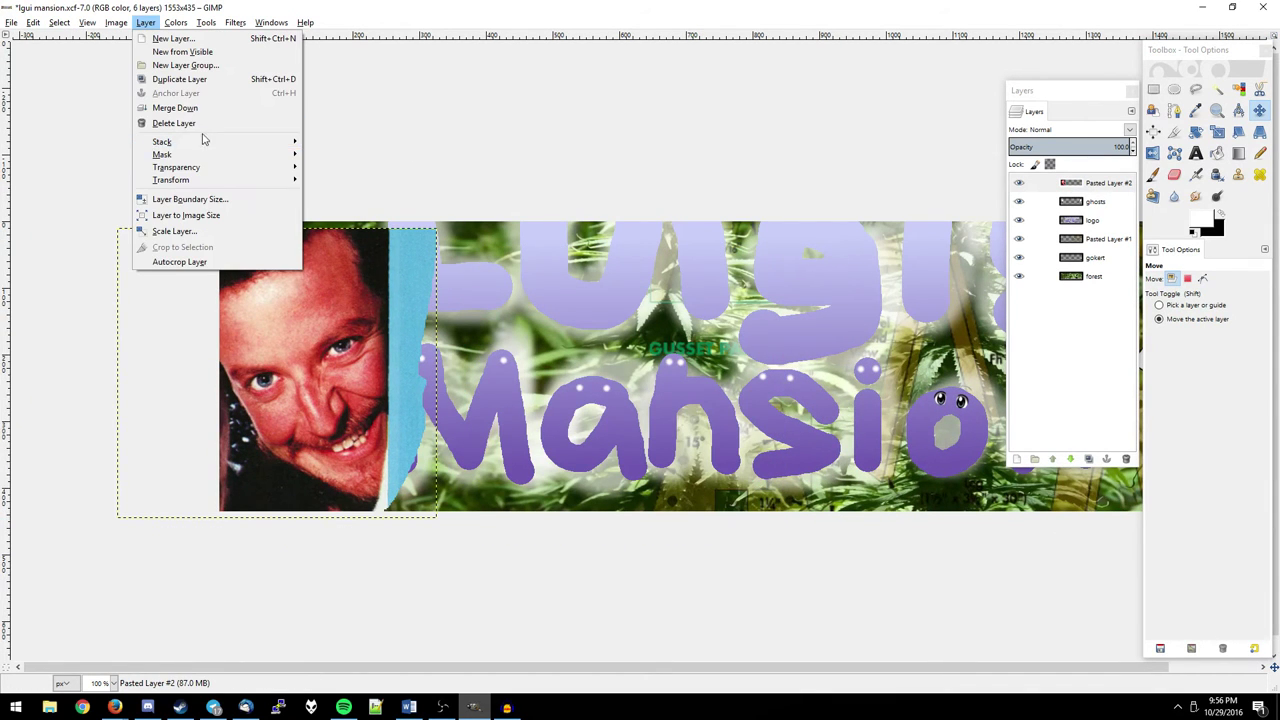
pyautogui.click(330, 182)
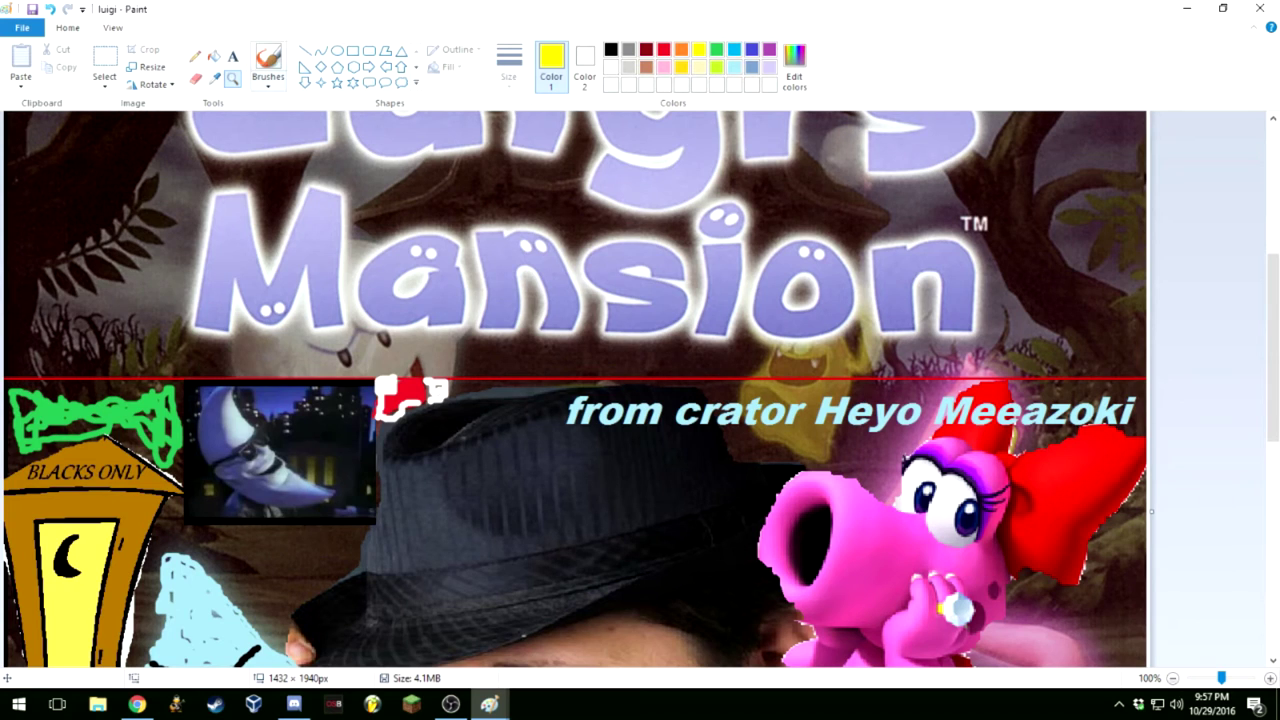
# Paint a short black brush stroke on Birdo at the cover's lower right
pyautogui.click(268, 60)
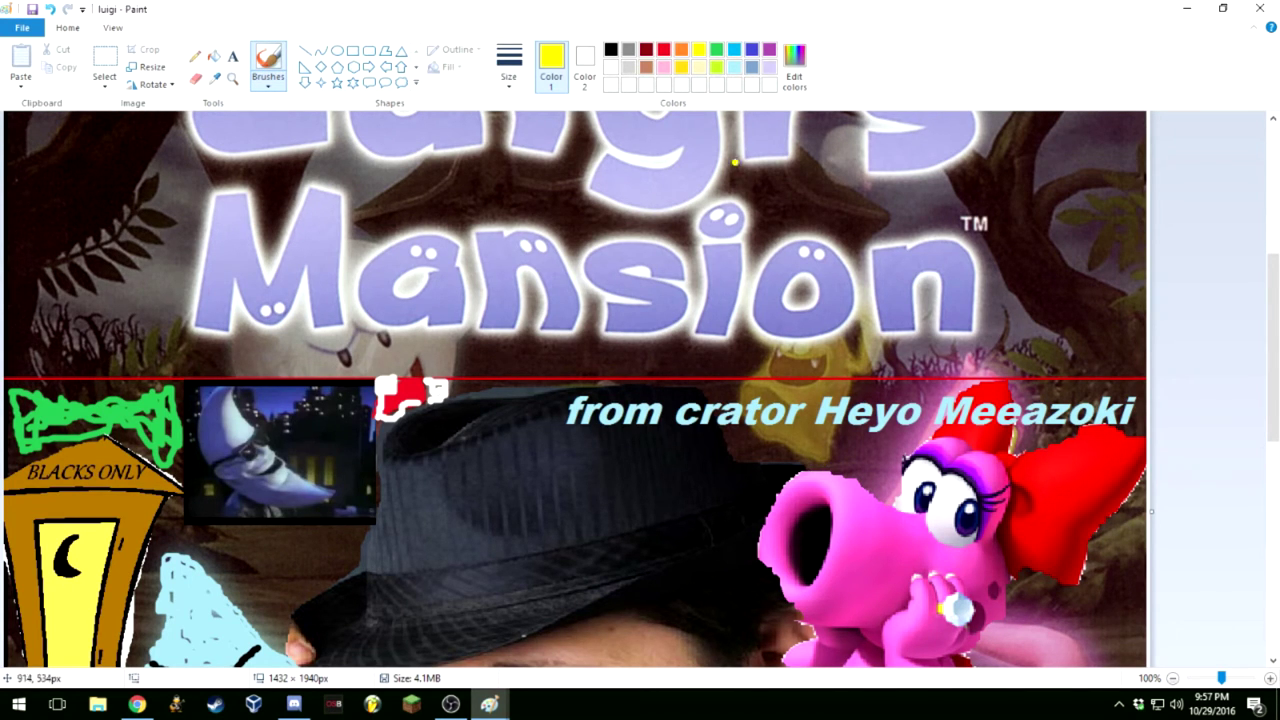
pyautogui.click(611, 49)
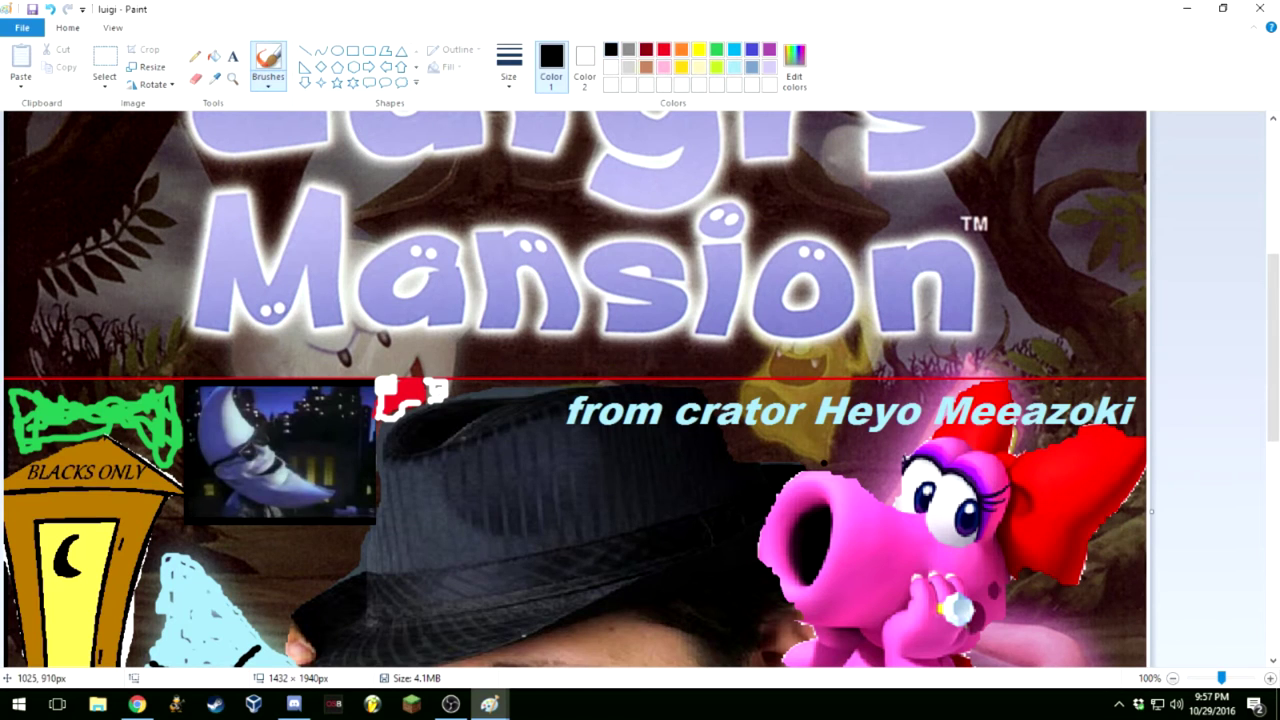
pyautogui.moveTo(826, 462); pyautogui.dragTo(750, 434)
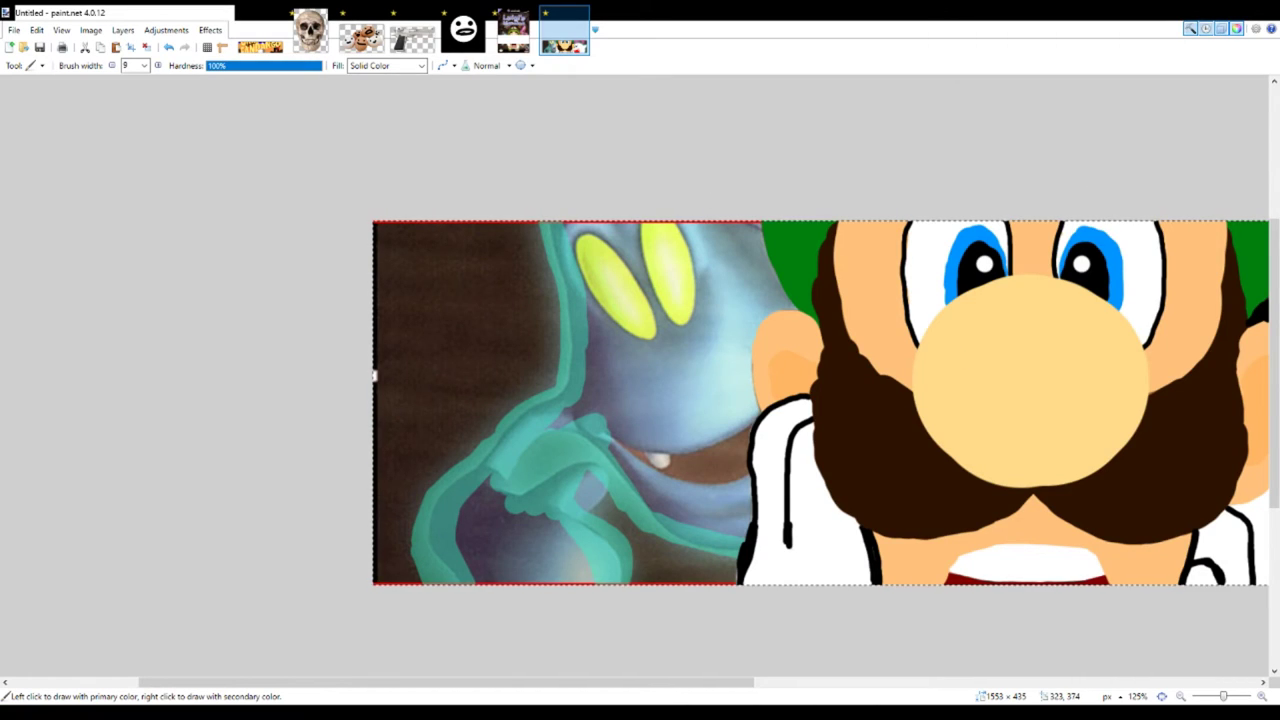
pyautogui.moveTo(446, 682); pyautogui.dragTo(550, 682)
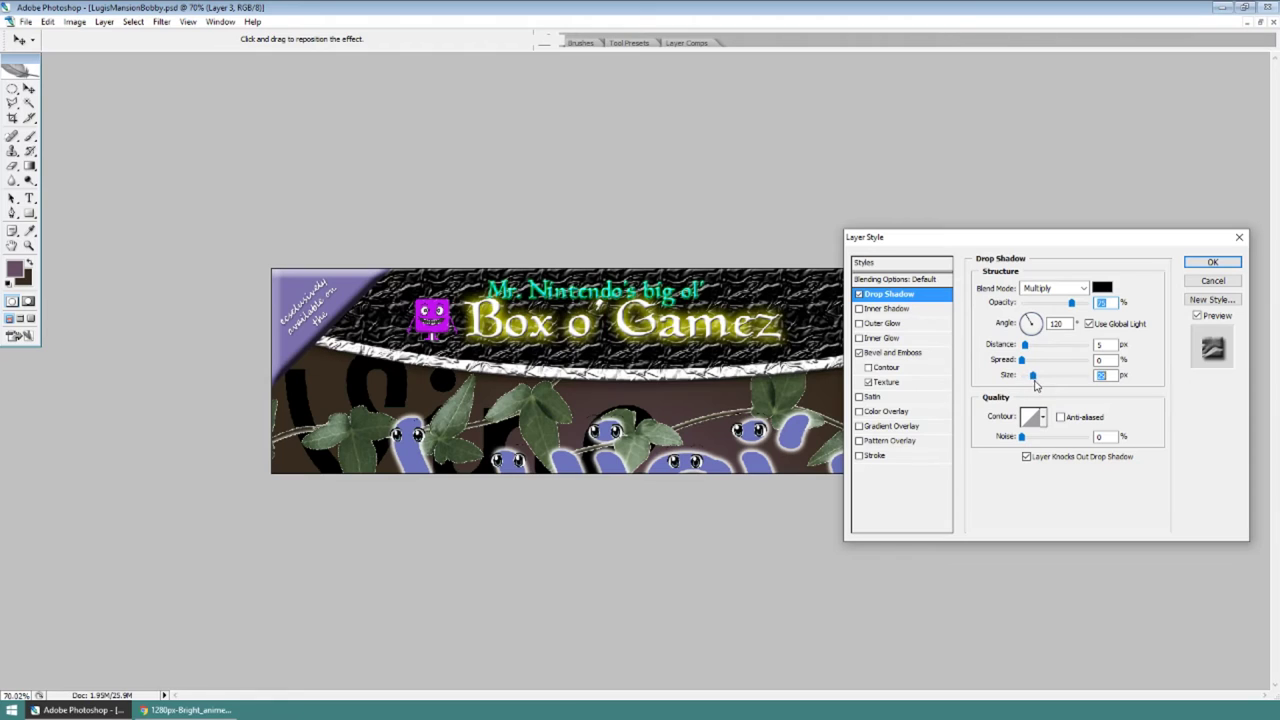
# Apply a 38 px drop shadow to the vine-leaves layer
pyautogui.moveTo(1036, 386); pyautogui.dragTo(1039, 386)
pyautogui.click(1208, 264)
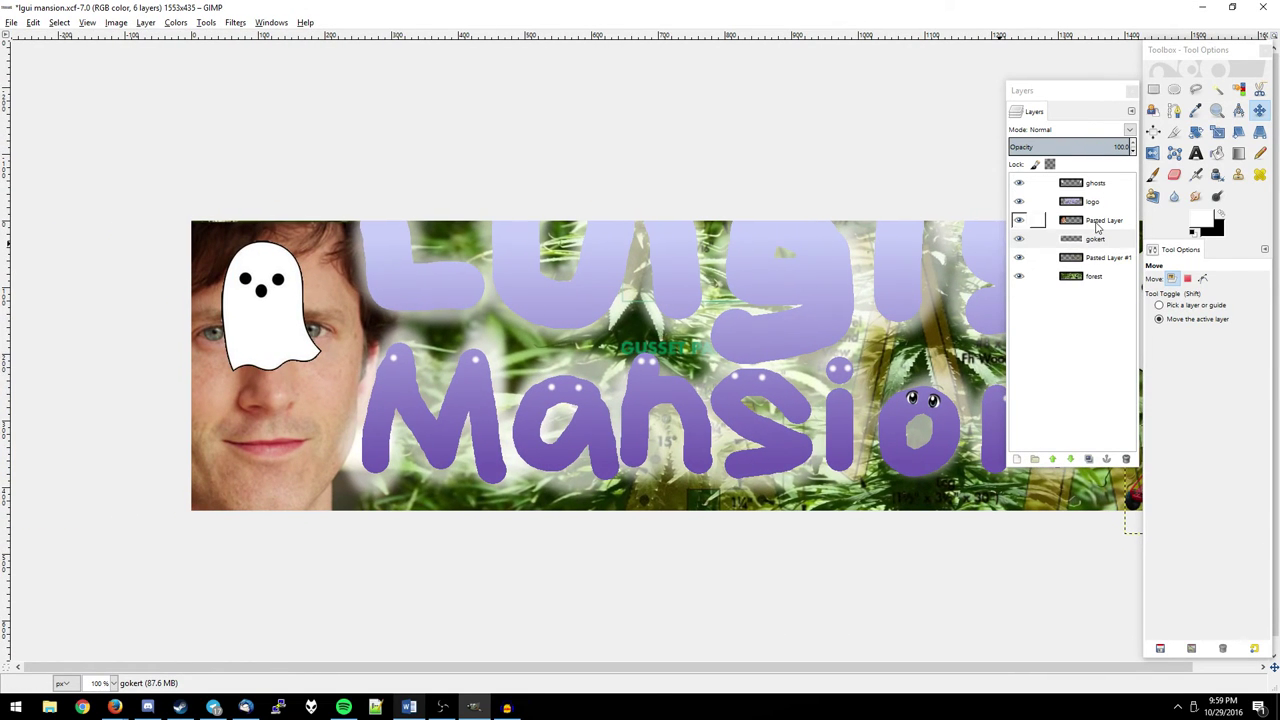
# Lower the pasted face layer's opacity and fine-tune its position over the leaves
pyautogui.click(1100, 220)
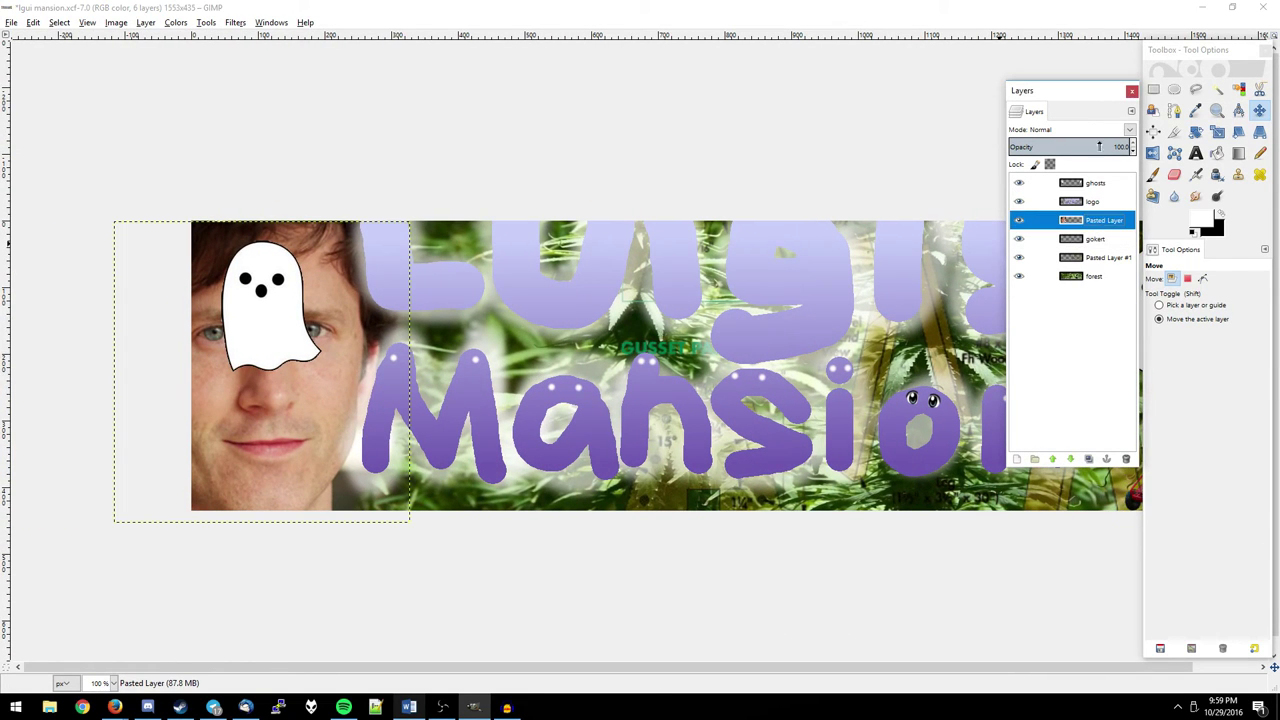
pyautogui.moveTo(1099, 146); pyautogui.dragTo(762, 192)
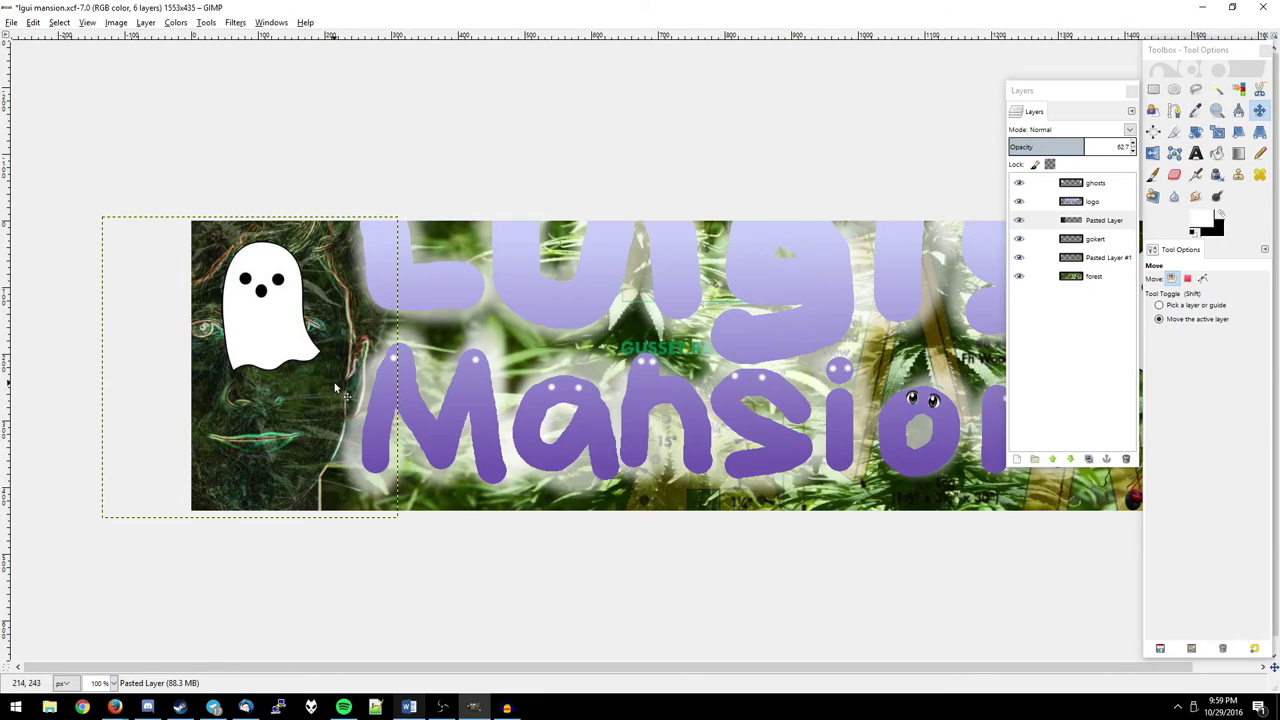
pyautogui.moveTo(336, 388); pyautogui.dragTo(322, 440)
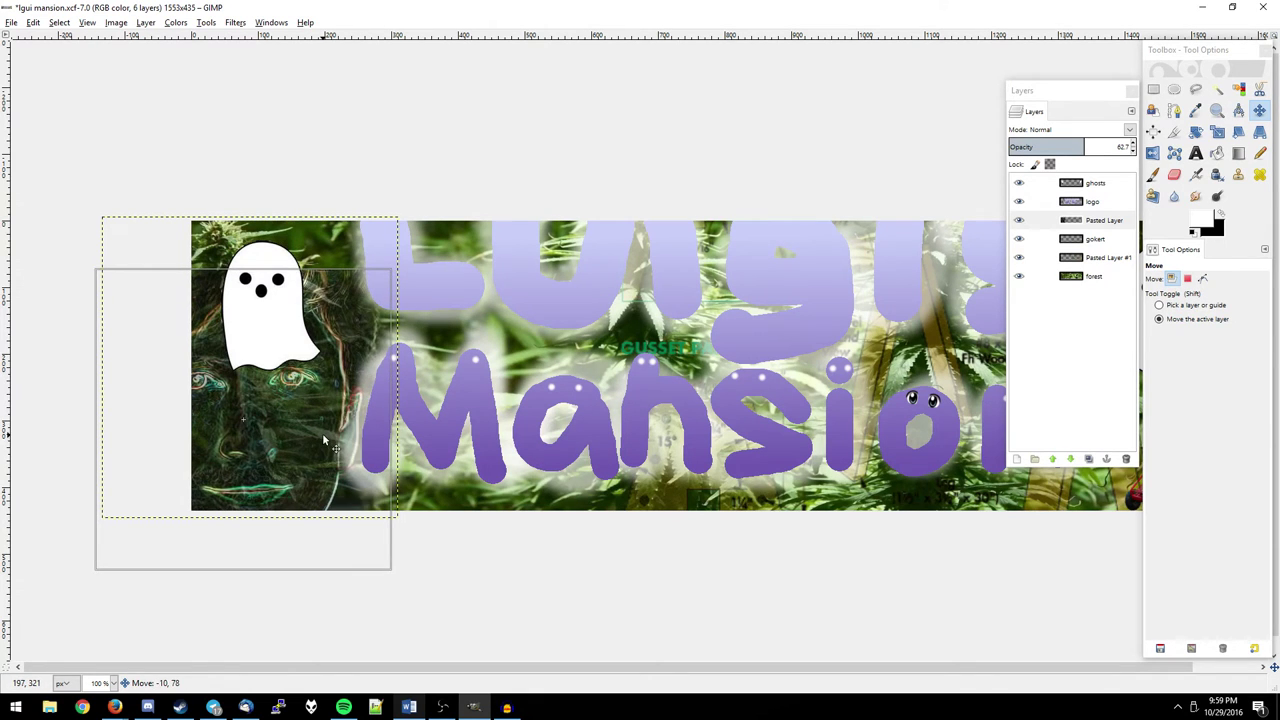
pyautogui.moveTo(323, 439); pyautogui.dragTo(337, 383)
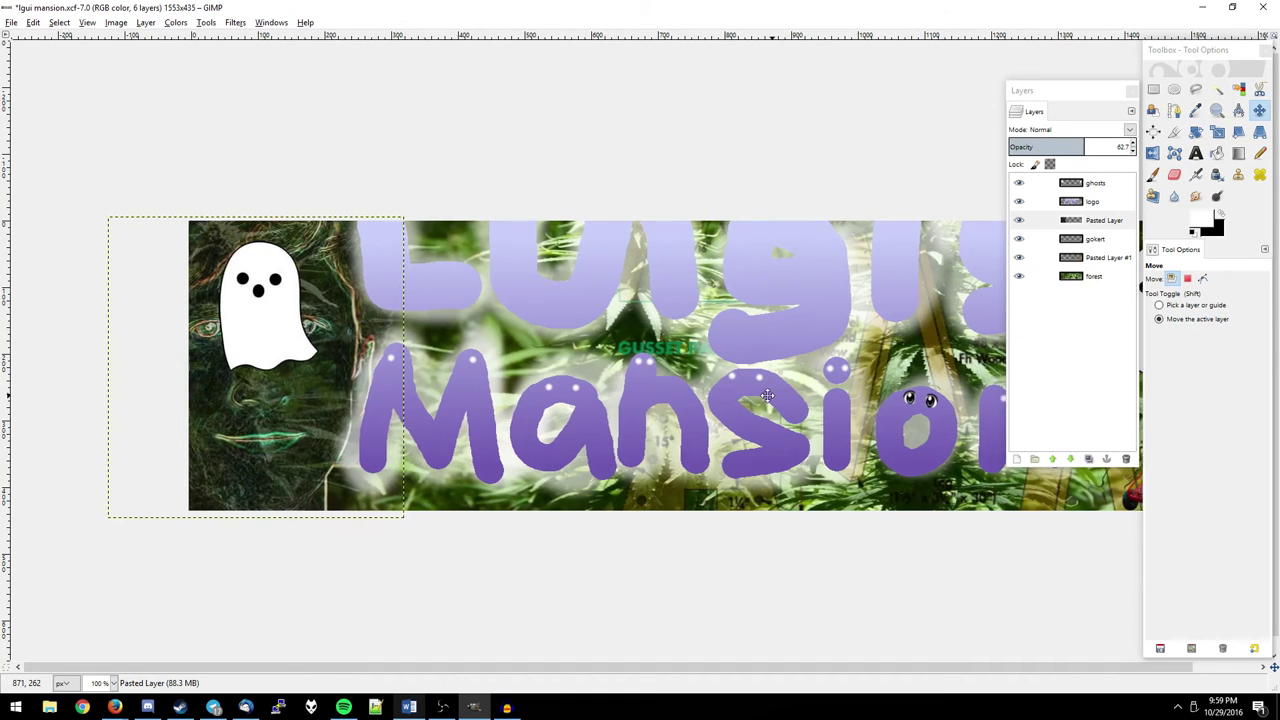
# Check the banner's framing and save it as lgui mansion.xcf
pyautogui.hscroll(4, 767, 395)
pyautogui.hscroll(-2, 780, 380)
pyautogui.hscroll(-3, 790, 370)
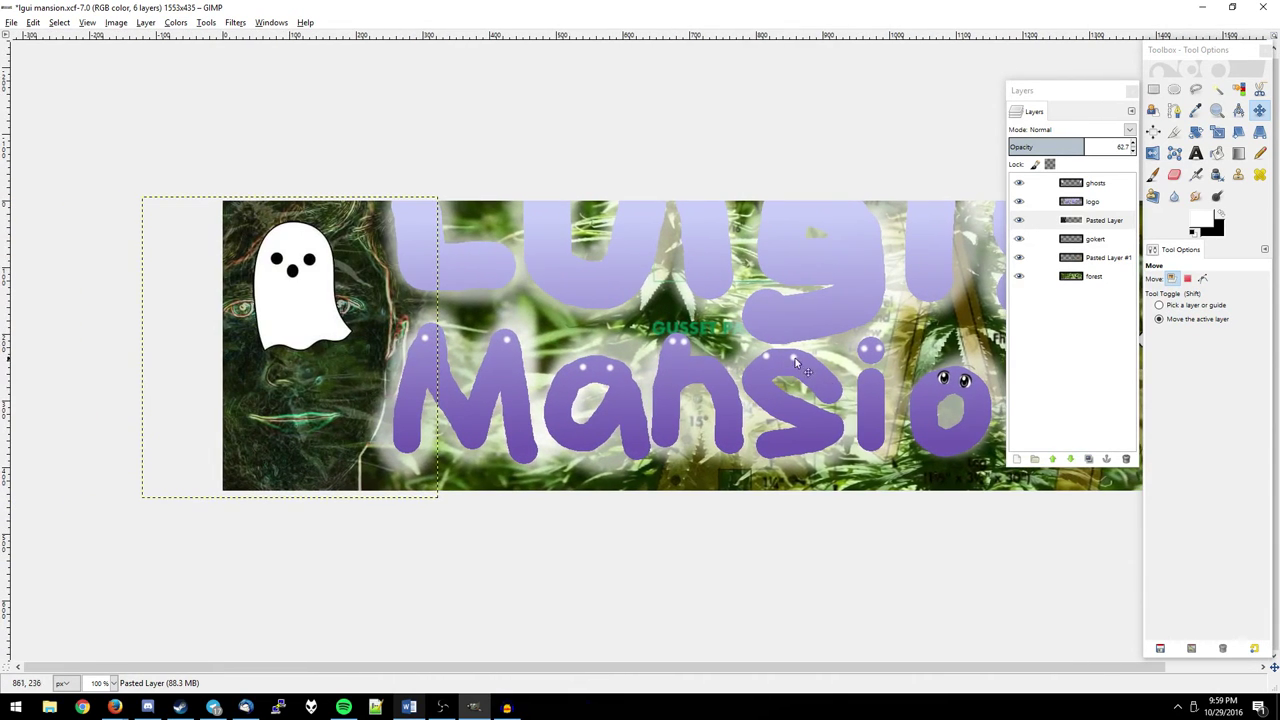
pyautogui.hscroll(4, 700, 380)
pyautogui.hscroll(3, 488, 401)
pyautogui.scroll(1, 488, 401)
pyautogui.hscroll(-3, 600, 410)
pyautogui.hotkey('ctrl', 's')
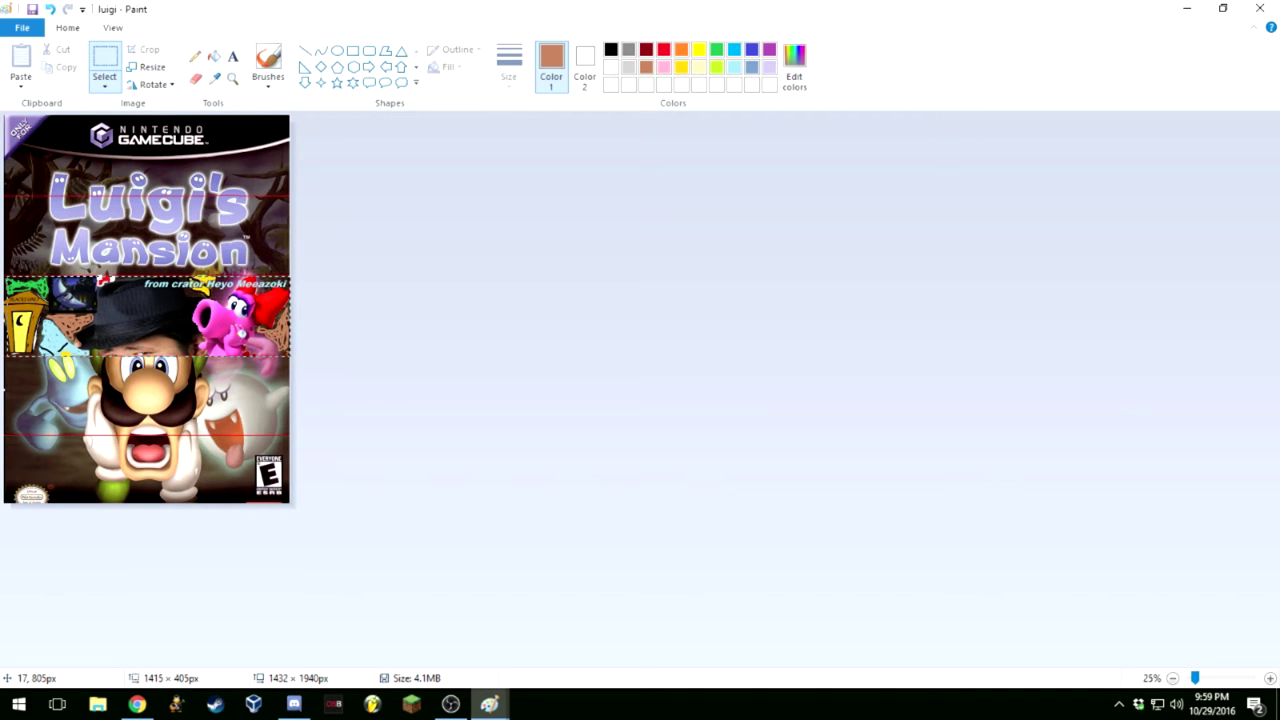
pyautogui.moveTo(291, 357); pyautogui.dragTo(287, 355)
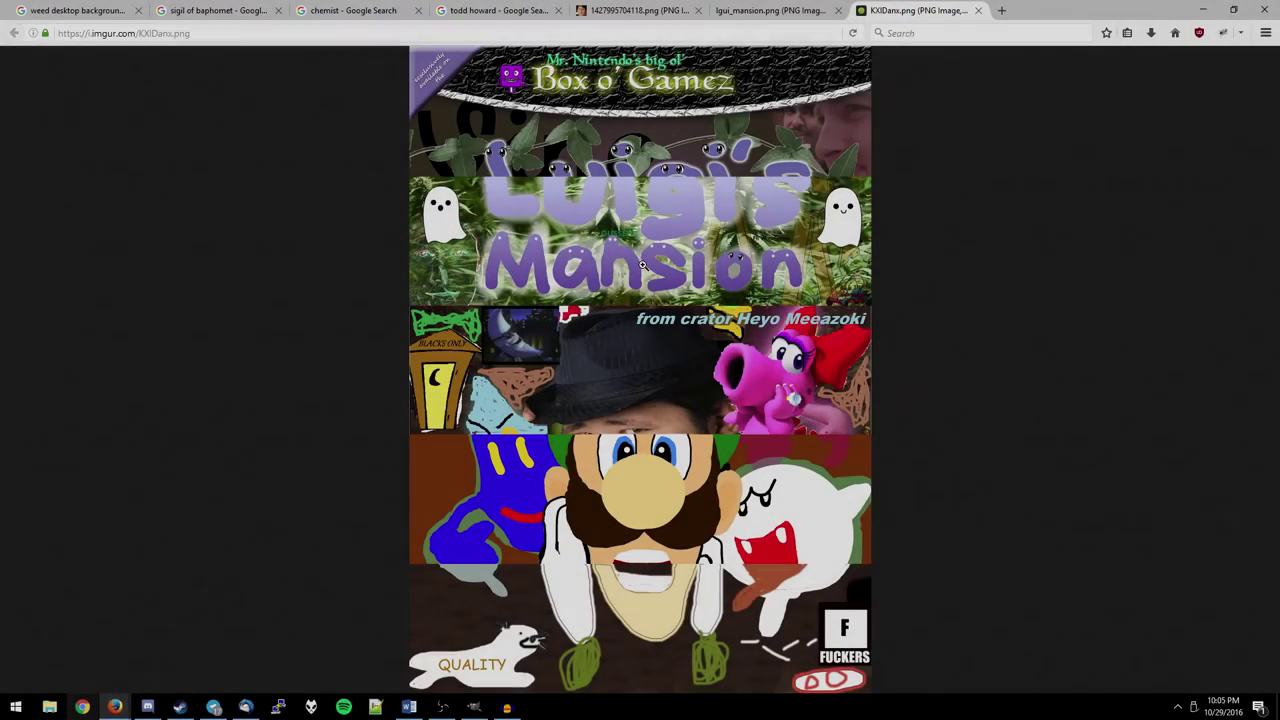
# Open the finished cover at full size and scroll through all six panels
pyautogui.click(714, 246)
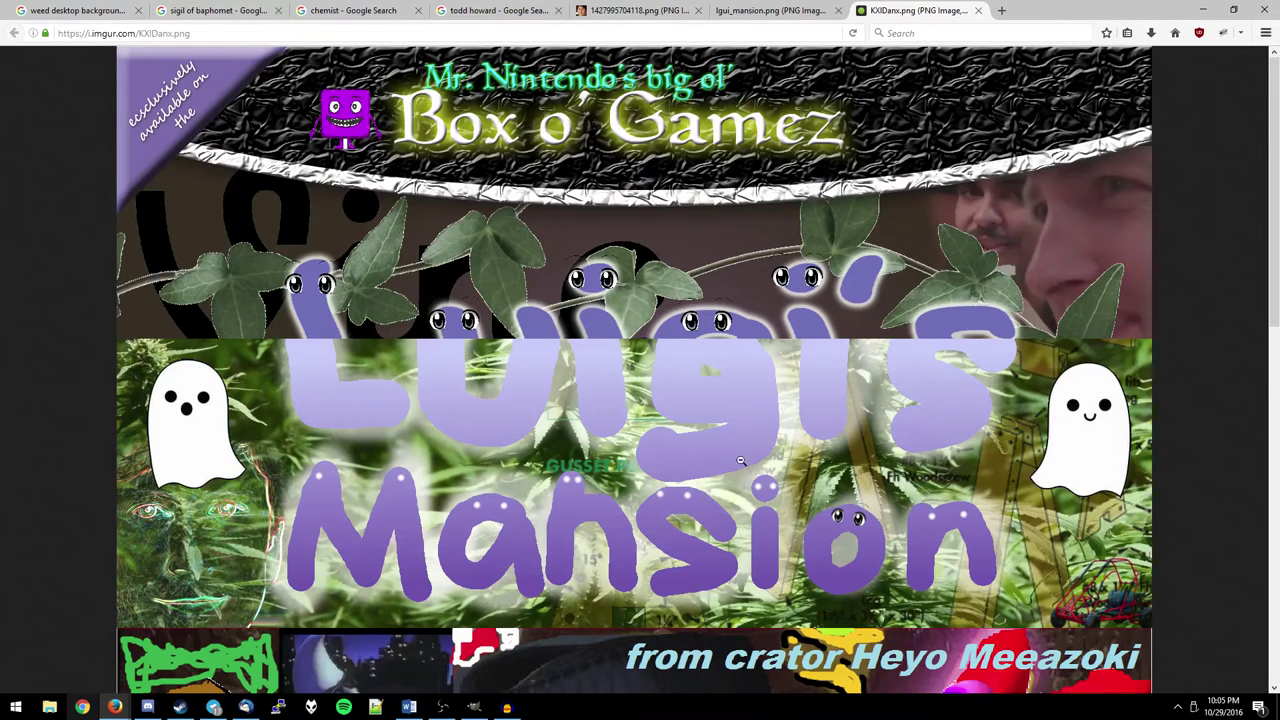
pyautogui.scroll(-1, 746, 399)
pyautogui.scroll(1, 760, 400)
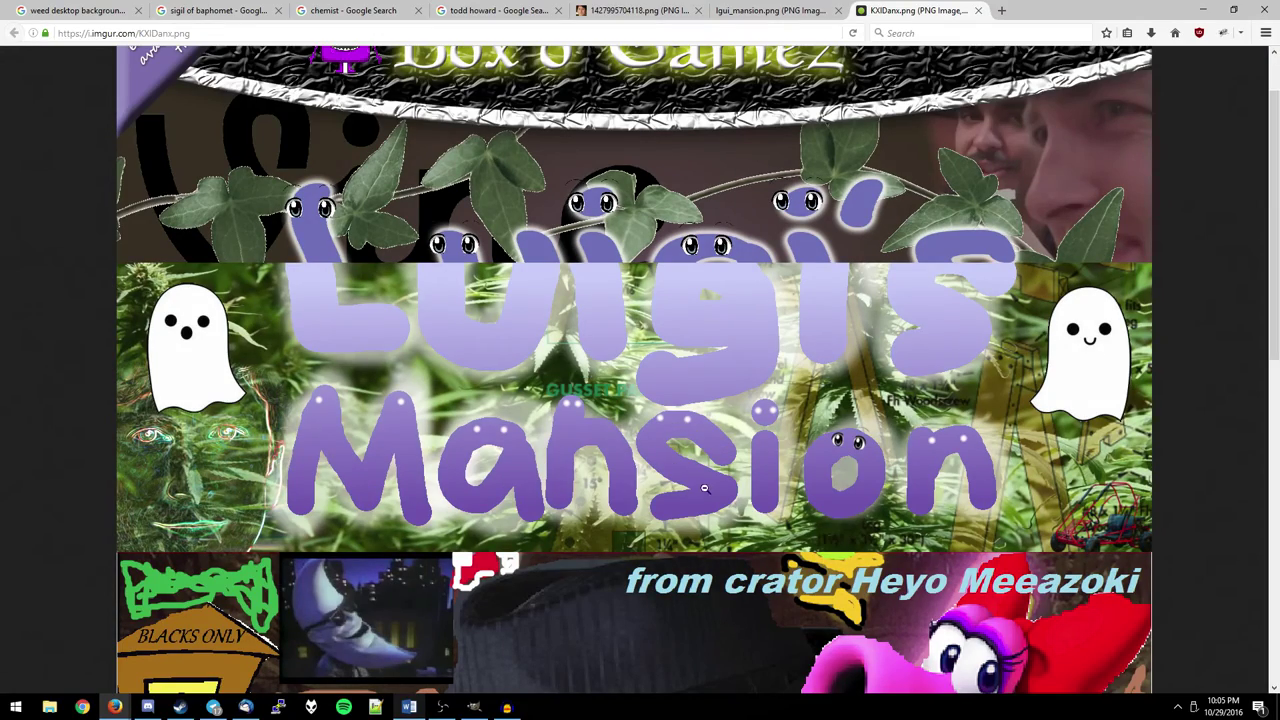
pyautogui.scroll(-1, 620, 340)
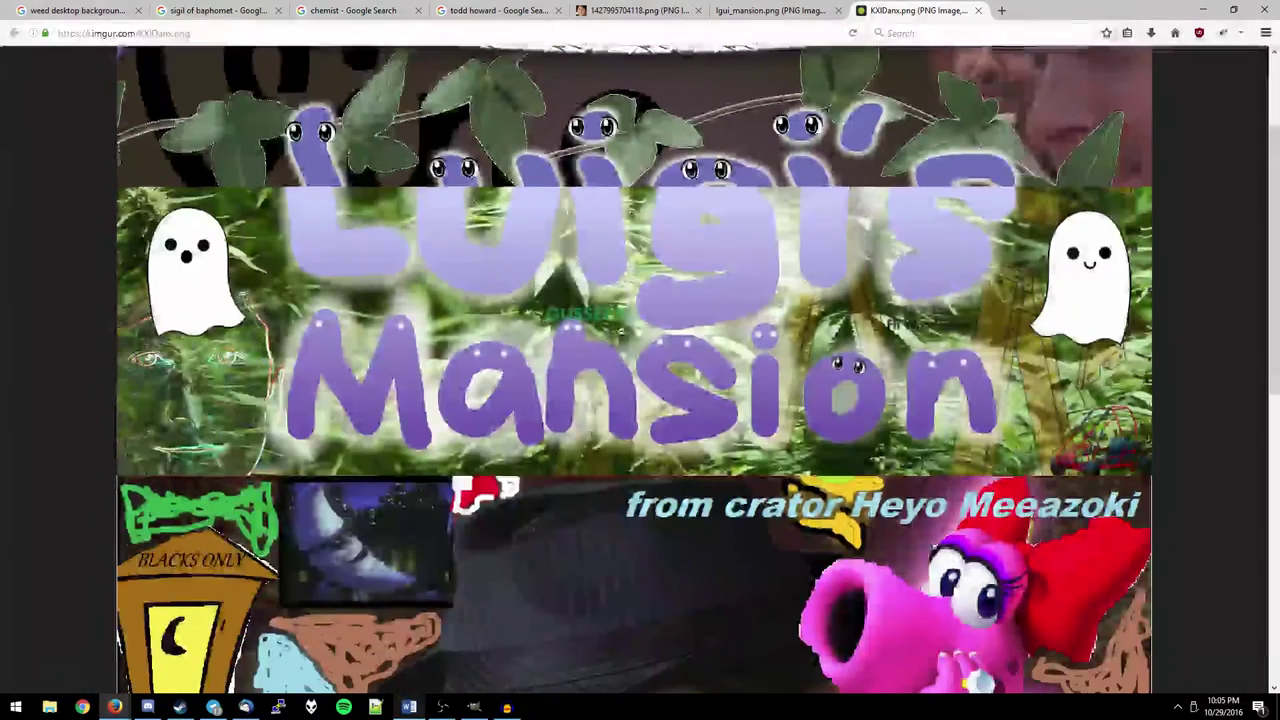
pyautogui.scroll(-1, 651, 347)
pyautogui.scroll(-1, 755, 535)
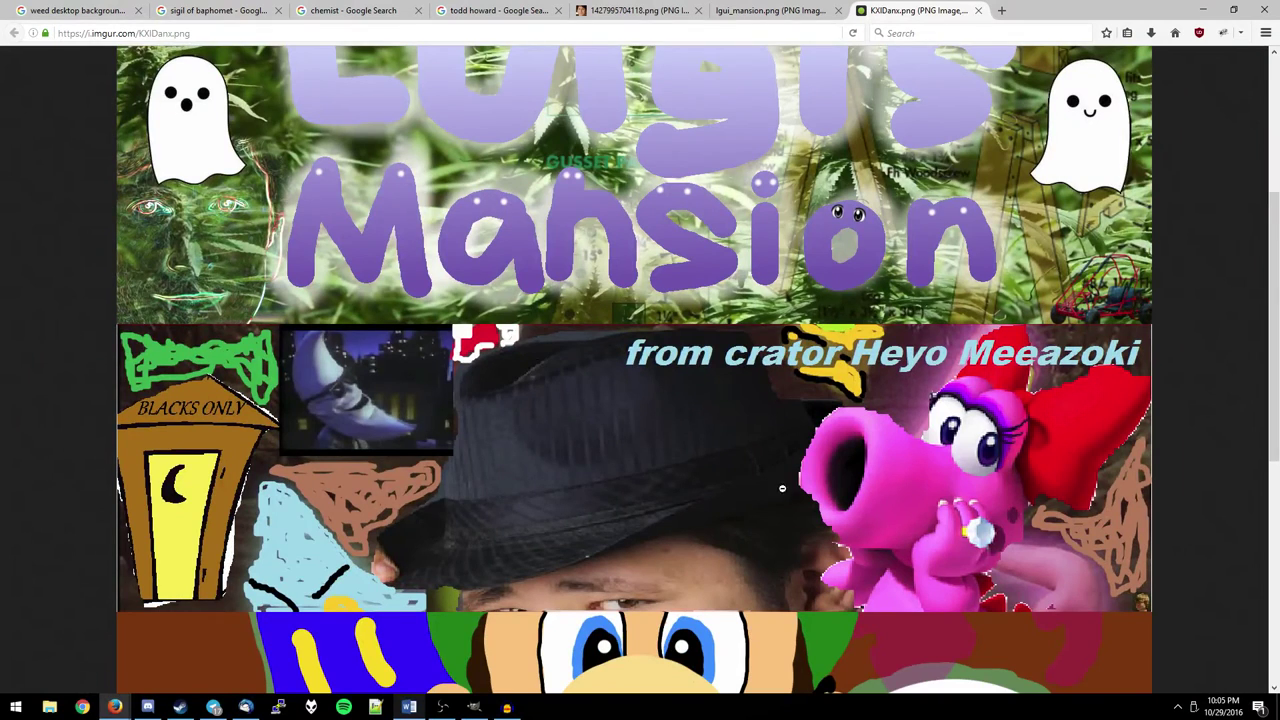
# Fit the whole stacked cover into the browser window
pyautogui.click(769, 503)
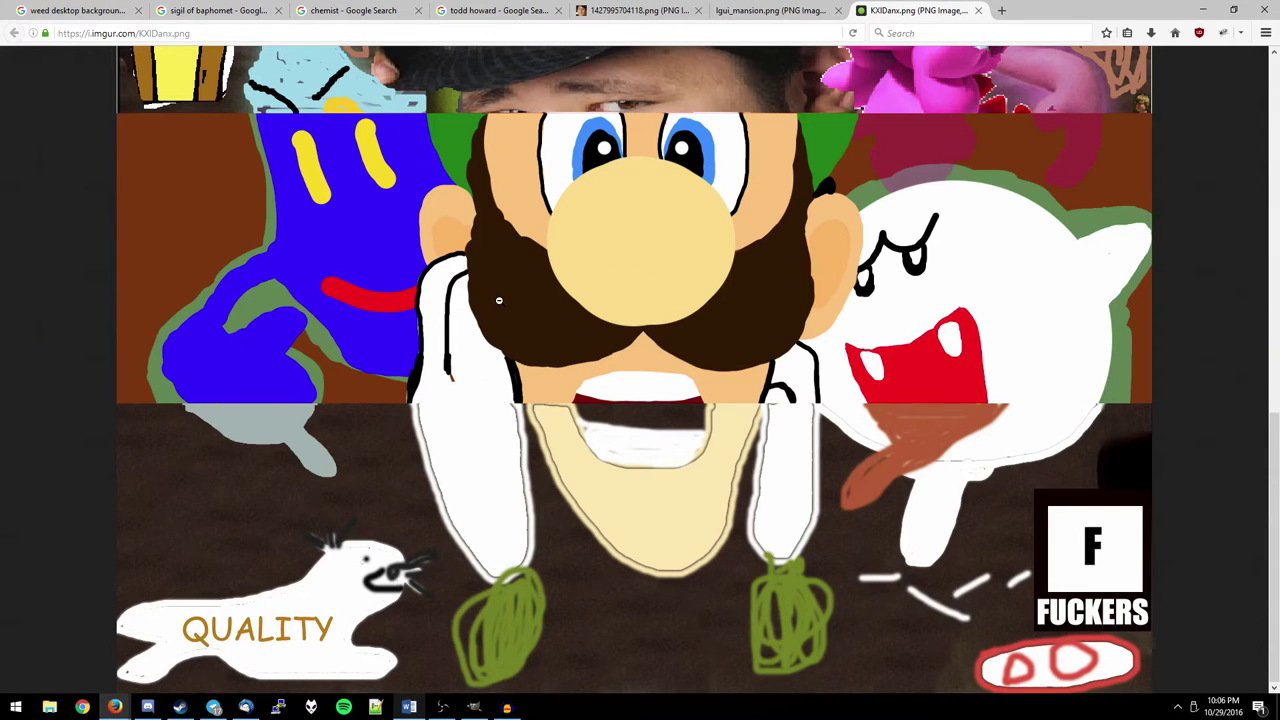
pyautogui.scroll(5, 478, 352)
pyautogui.scroll(-3, 478, 352)
pyautogui.click(478, 352)
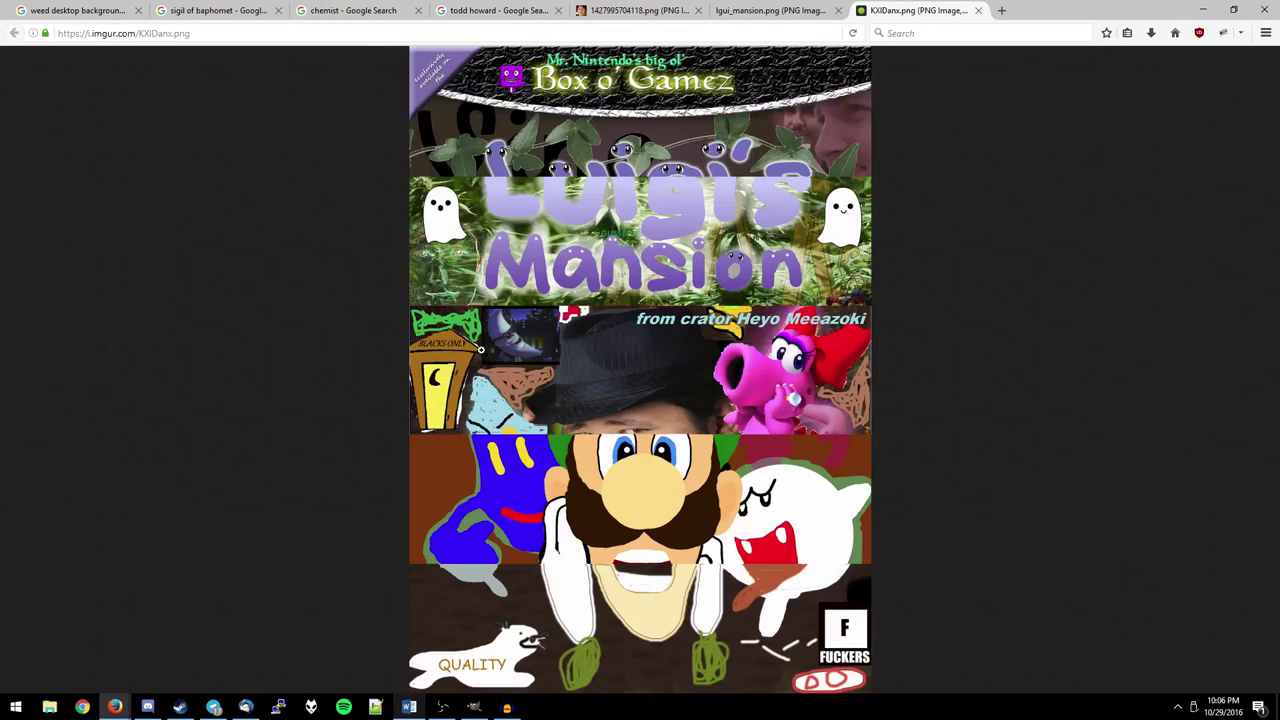
# Open the fitted cover at full size on Imgur and scroll up and down through its panels
pyautogui.click(573, 456)
pyautogui.scroll(-3, 565, 480)
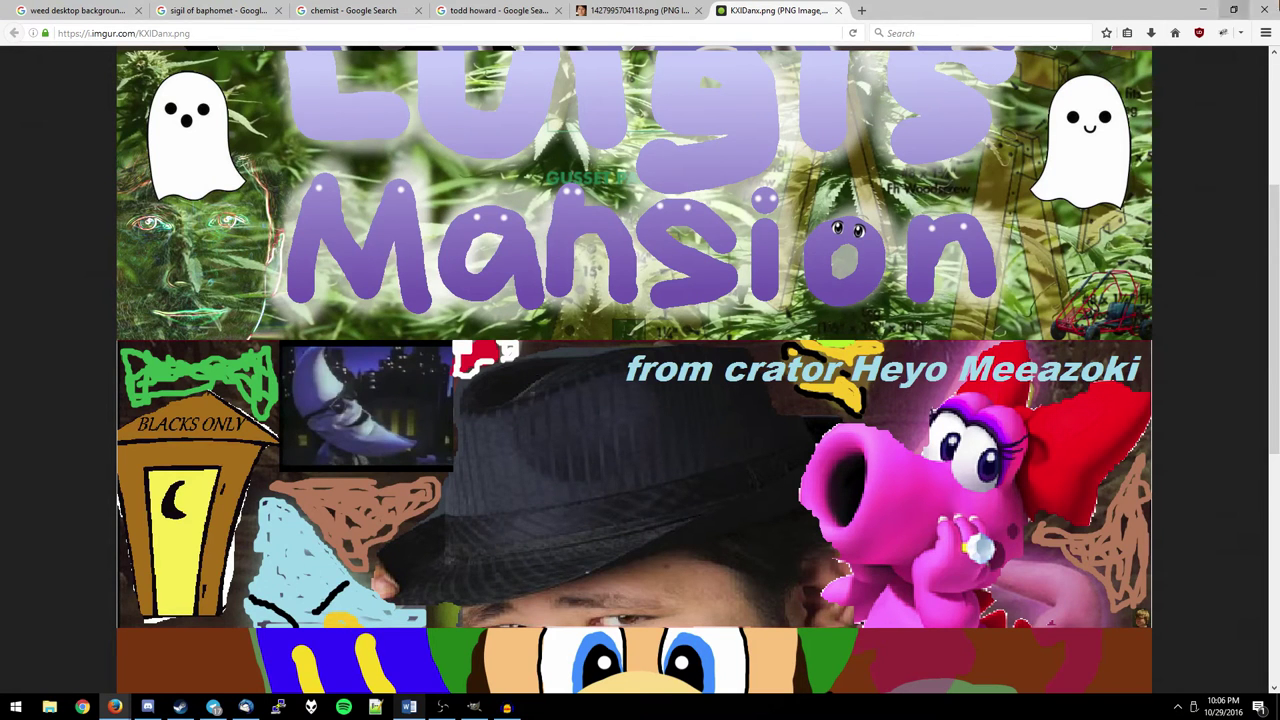
pyautogui.scroll(-1, 806, 530)
pyautogui.scroll(2, 722, 501)
pyautogui.scroll(3, 722, 501)
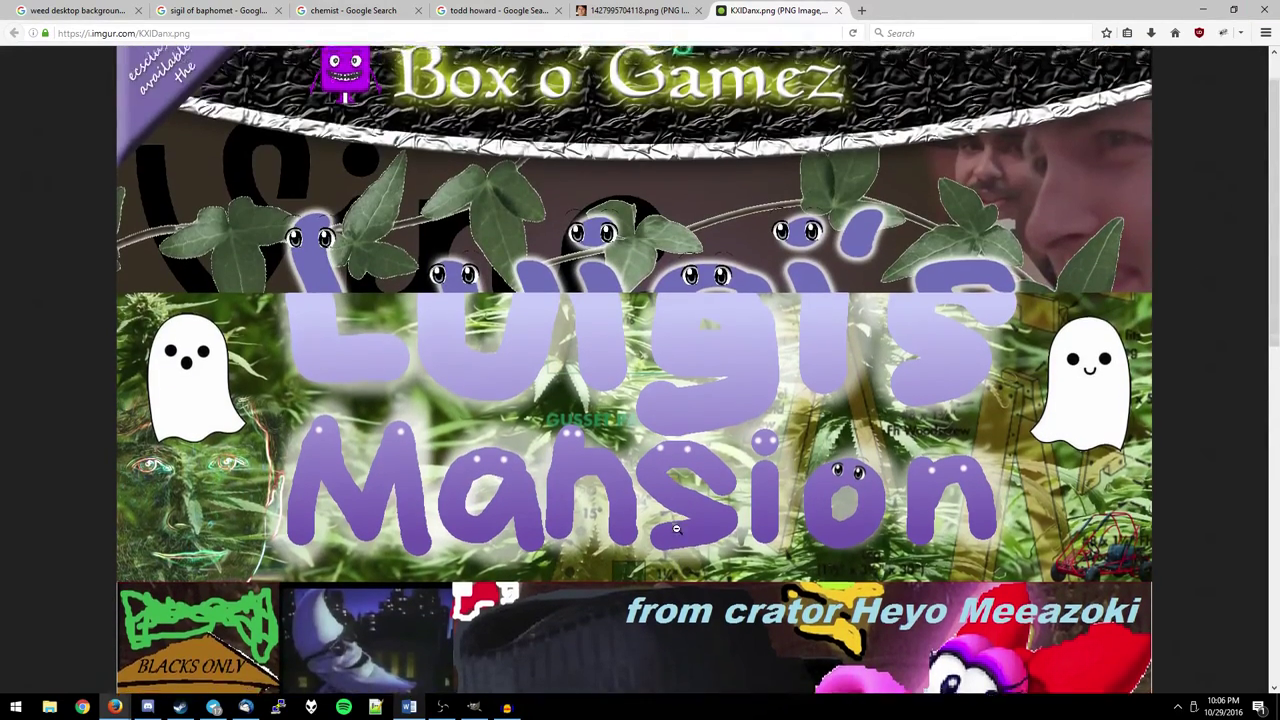
pyautogui.scroll(-5, 675, 538)
pyautogui.scroll(-5, 600, 580)
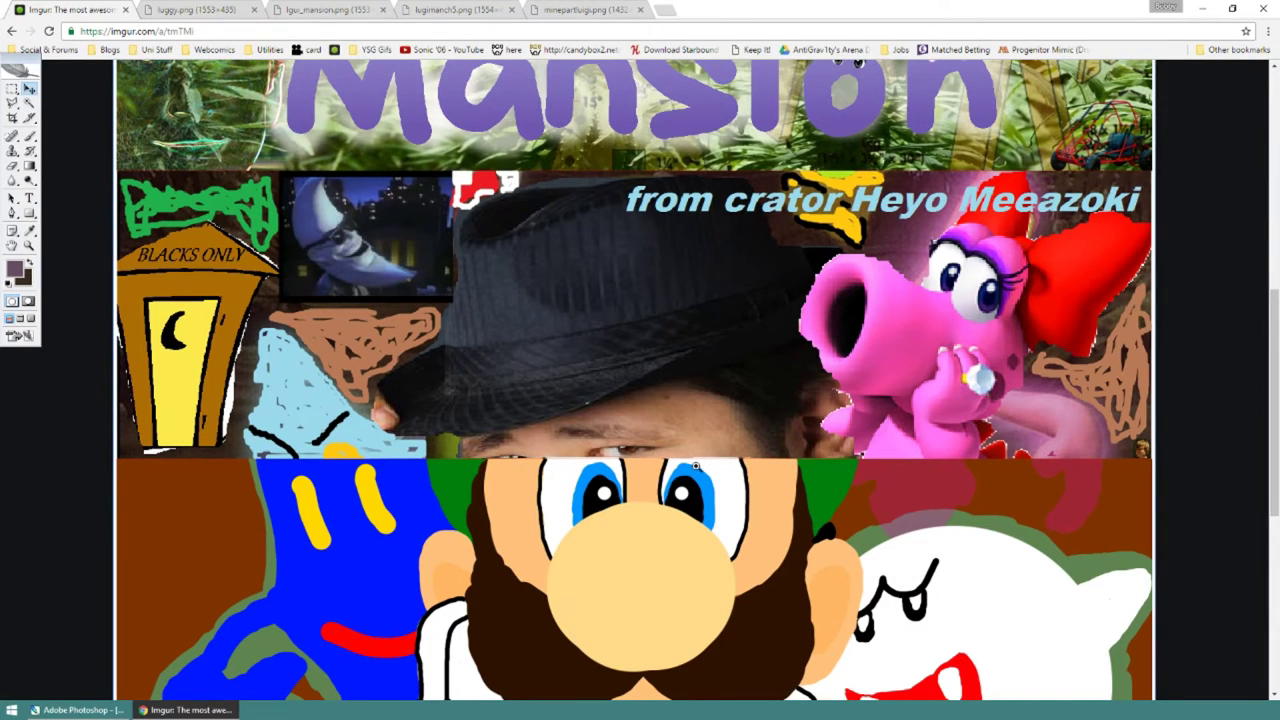
# Scroll up and down through the posted cover to inspect its panels
pyautogui.scroll(-3, 696, 465)
pyautogui.scroll(-1, 696, 465)
pyautogui.scroll(1, 696, 465)
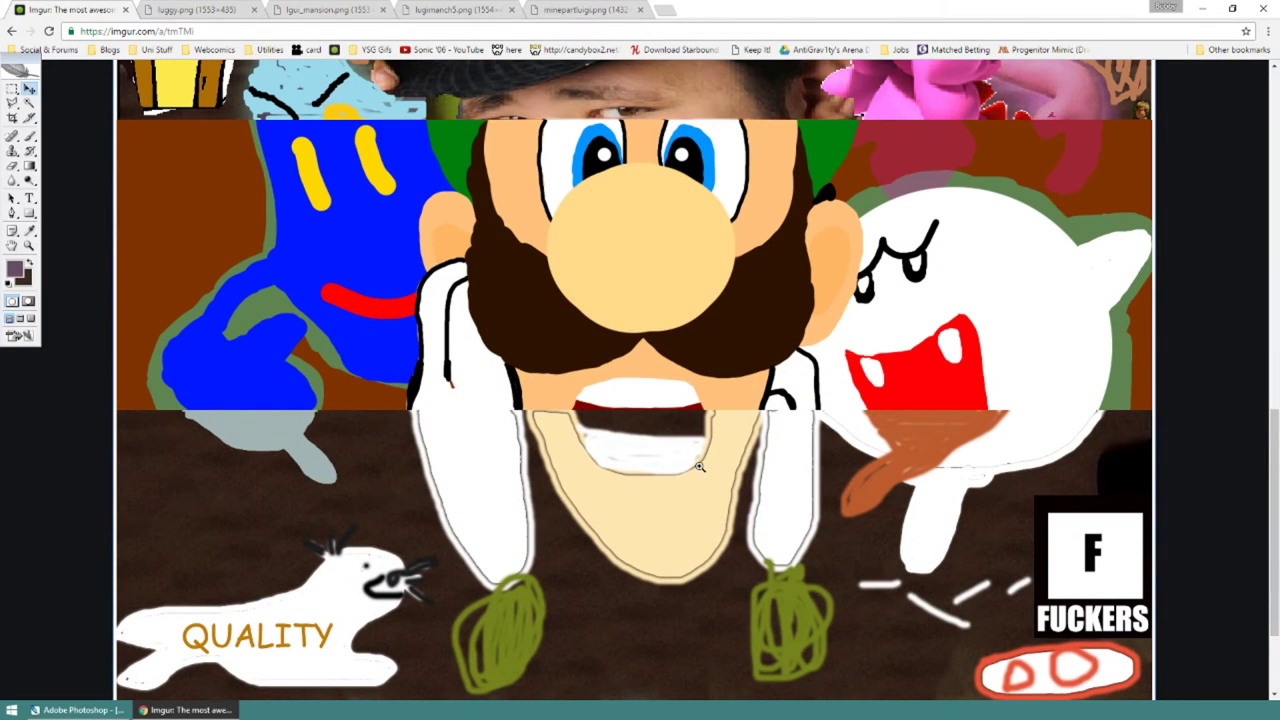
pyautogui.scroll(5, 837, 527)
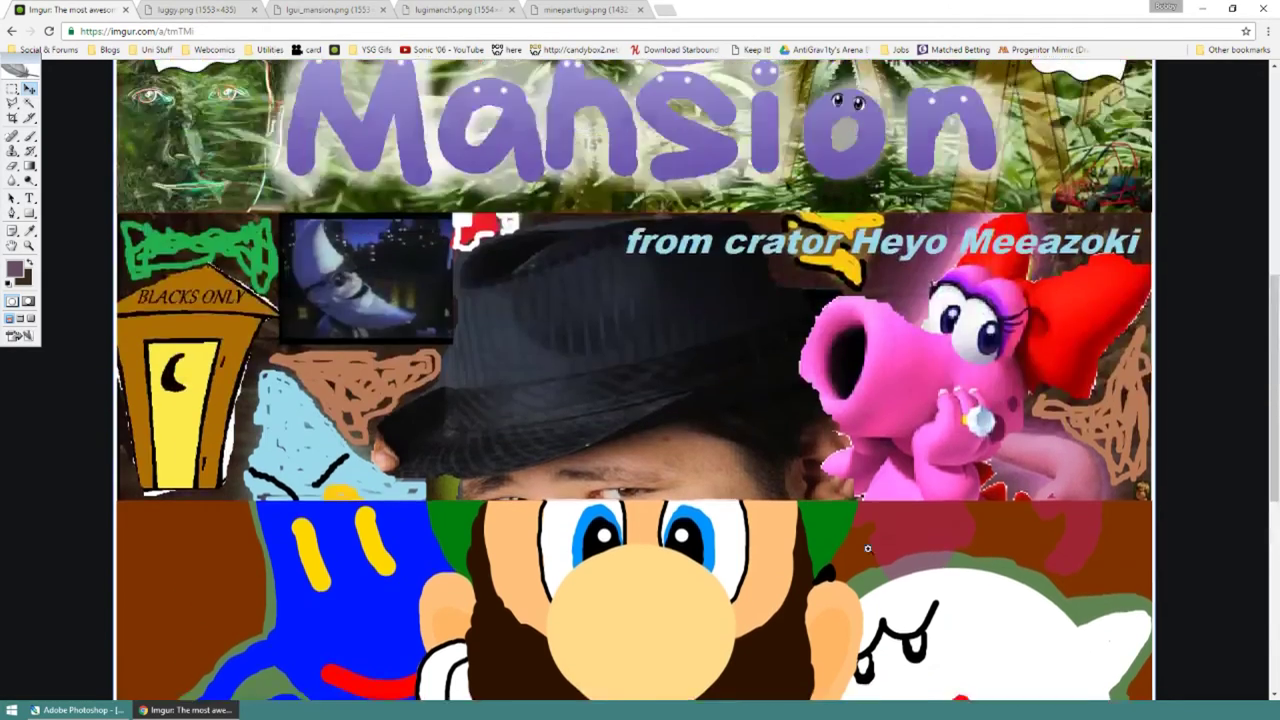
pyautogui.scroll(6, 860, 540)
pyautogui.scroll(1, 883, 555)
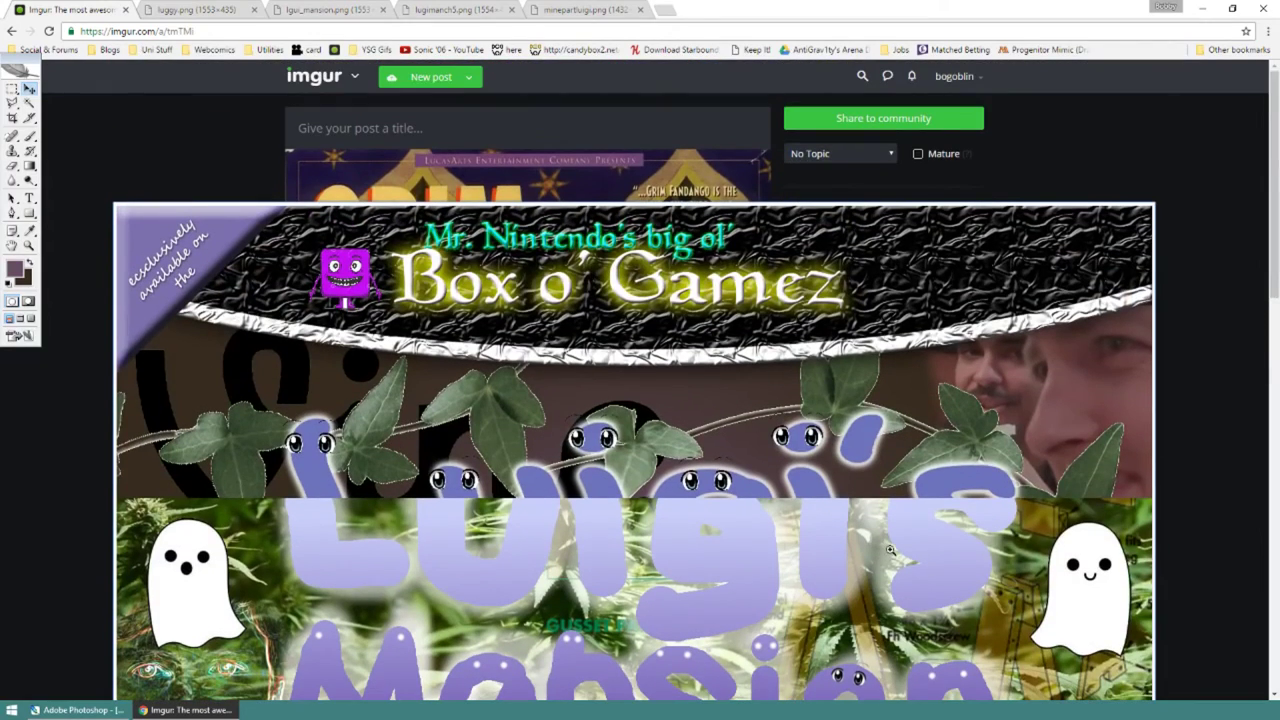
pyautogui.scroll(-1, 885, 557)
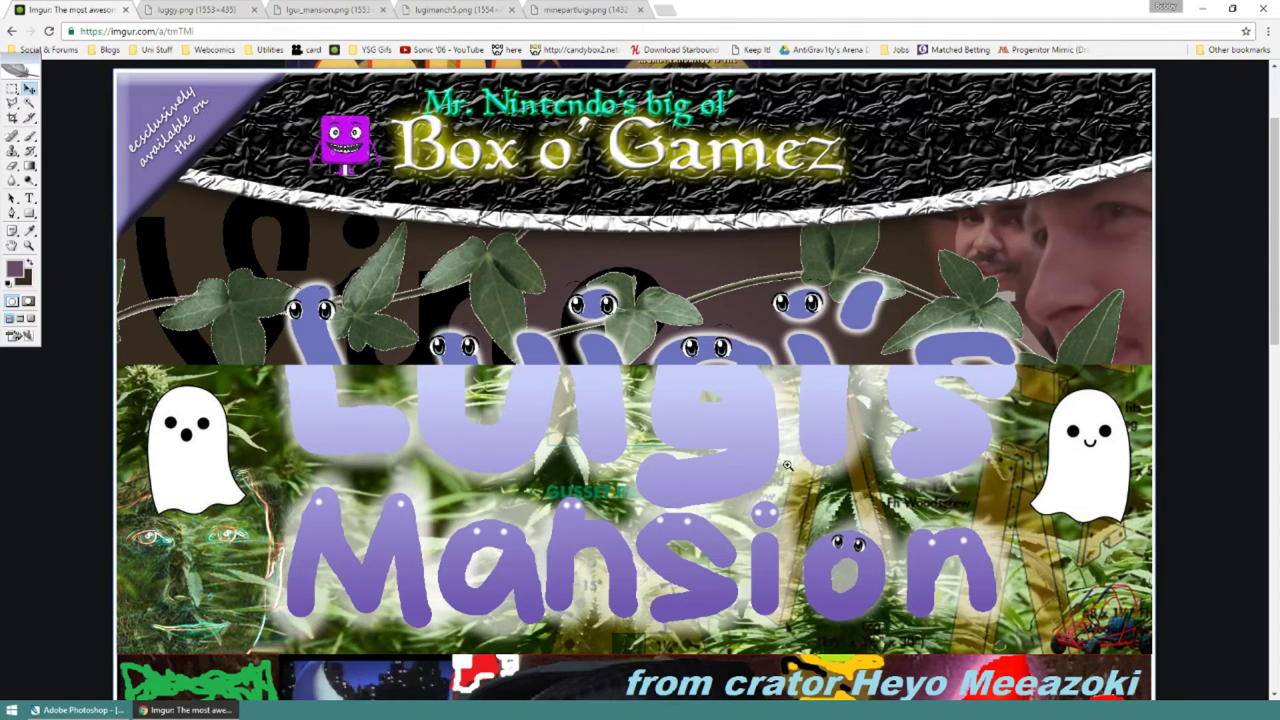
pyautogui.scroll(-2, 789, 465)
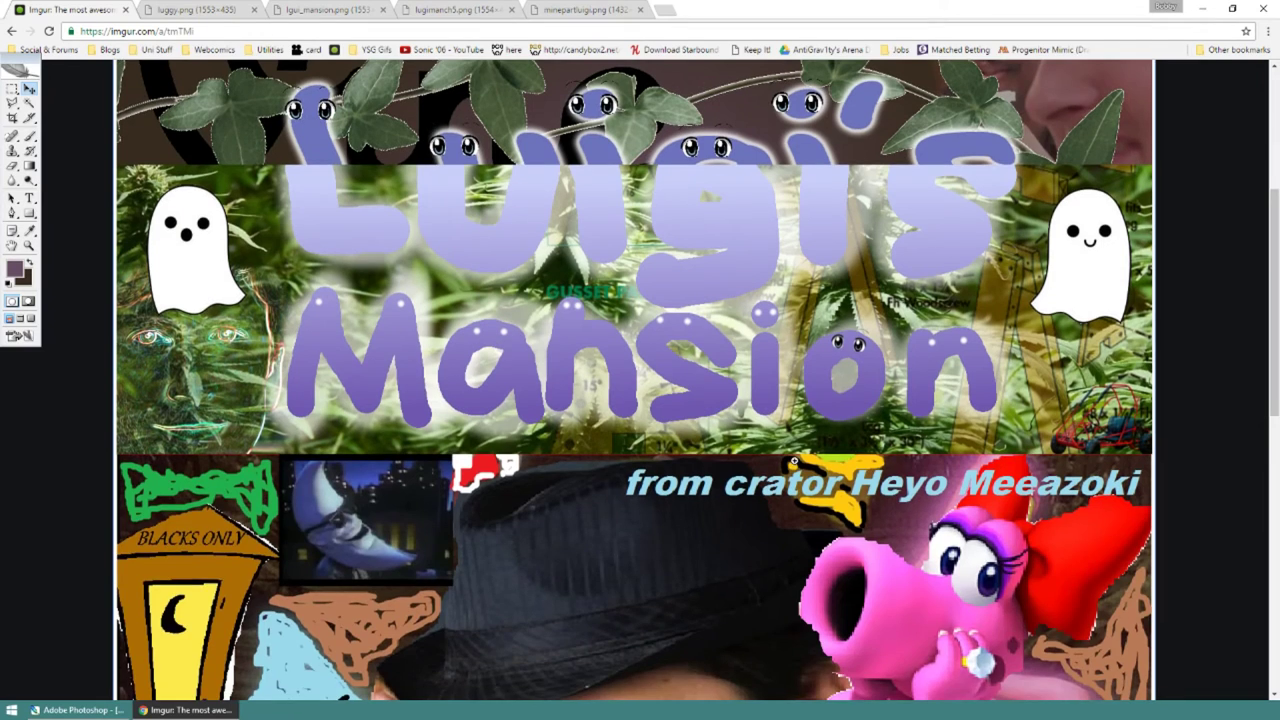
pyautogui.scroll(2, 795, 461)
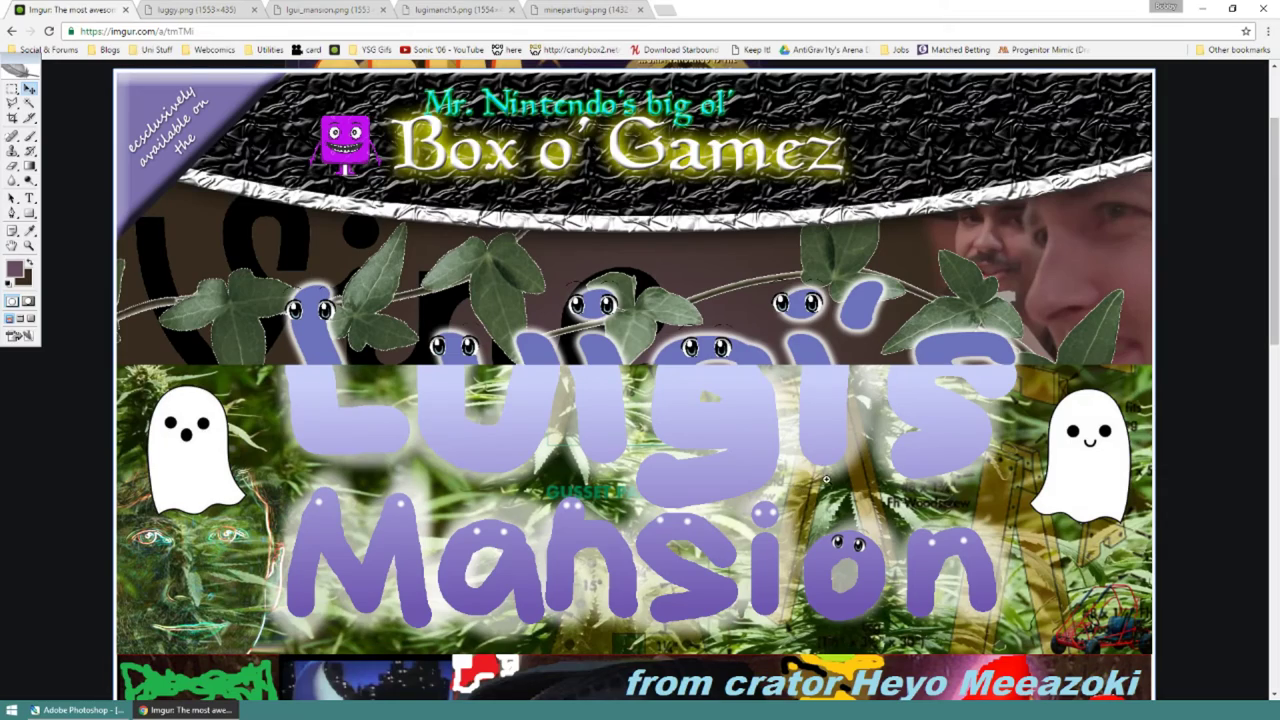
# Scroll over the cover once more and open the full-size image's context menu
pyautogui.scroll(-4, 826, 480)
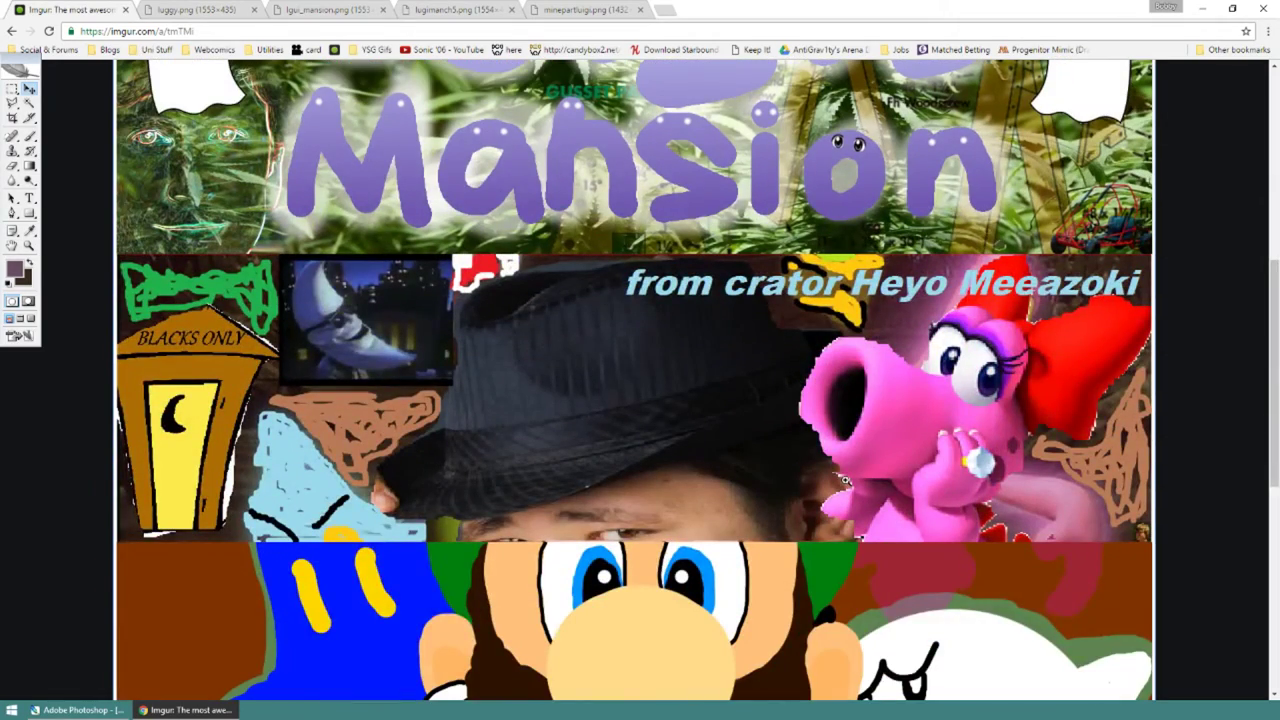
pyautogui.scroll(-1, 845, 480)
pyautogui.scroll(4, 845, 480)
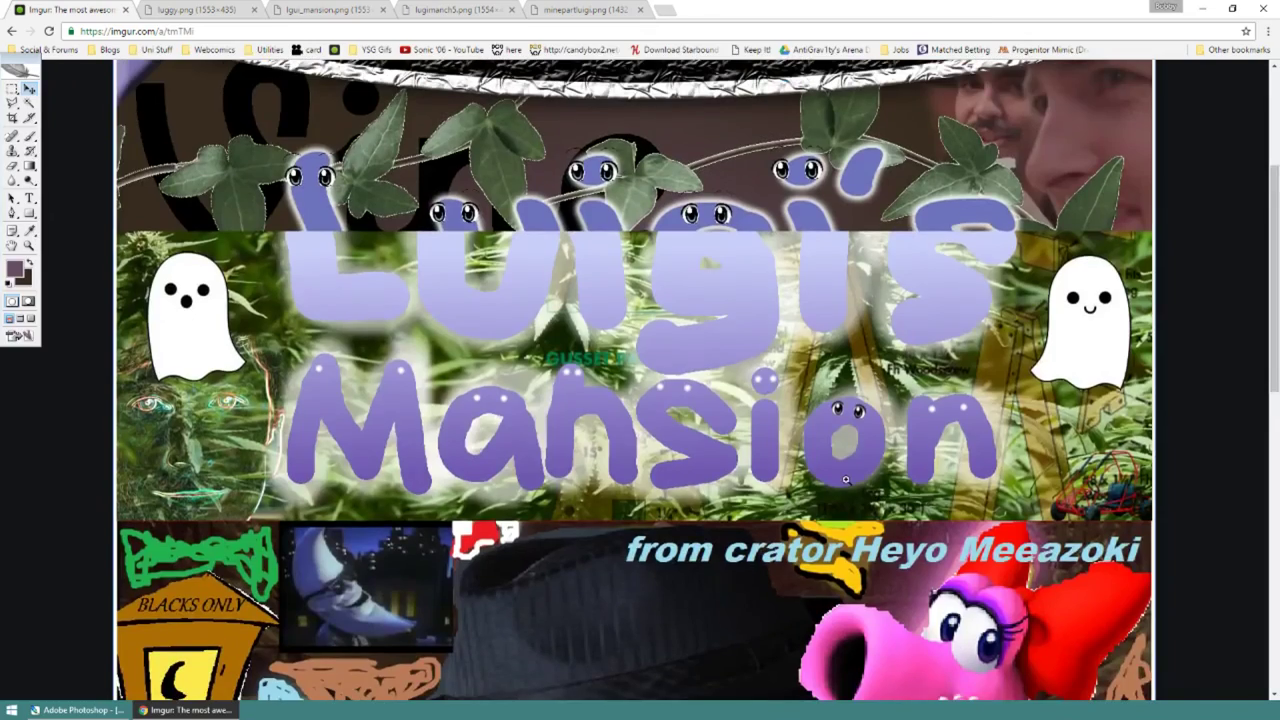
pyautogui.scroll(3, 845, 480)
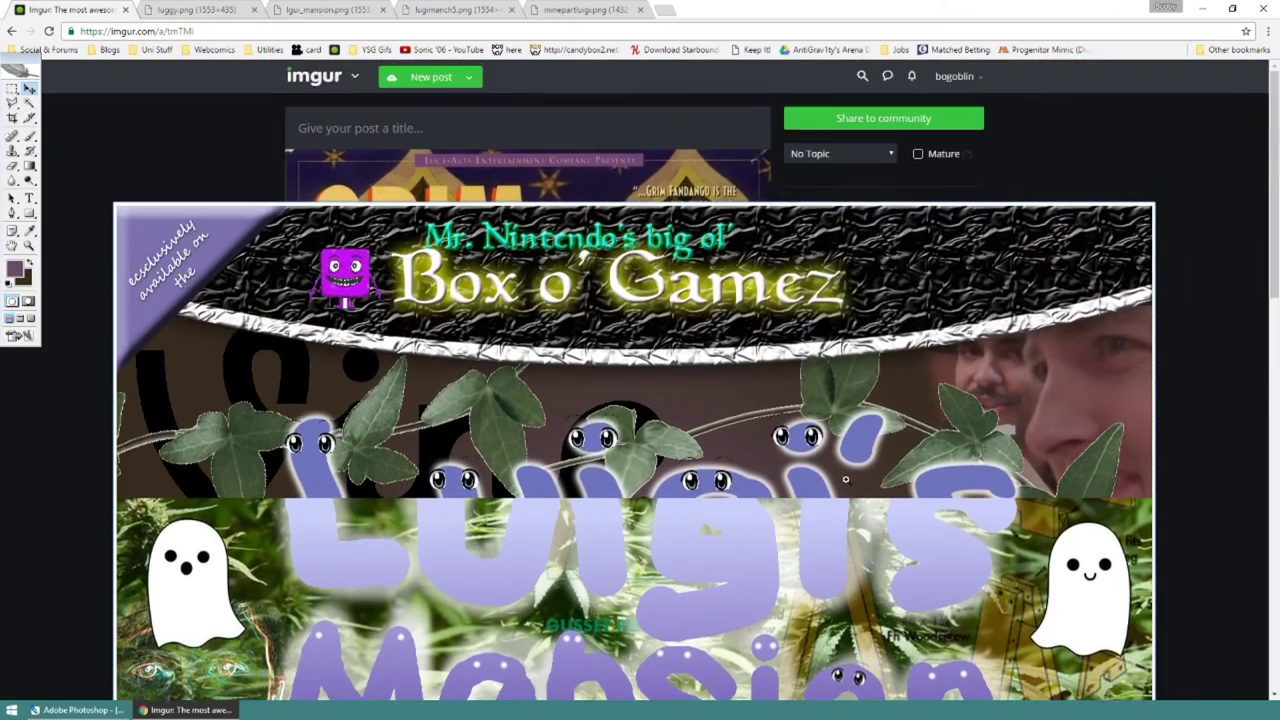
pyautogui.scroll(-3, 845, 480)
pyautogui.scroll(1, 845, 480)
pyautogui.scroll(2, 850, 480)
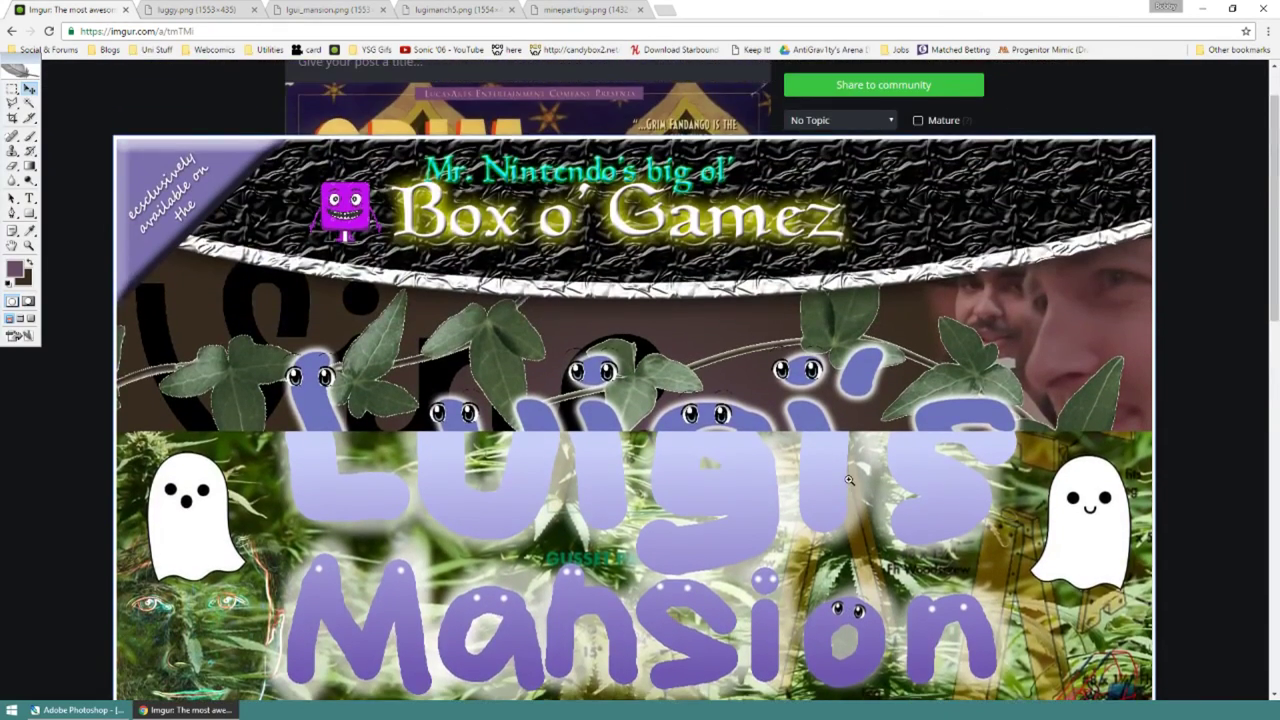
pyautogui.scroll(-1, 858, 480)
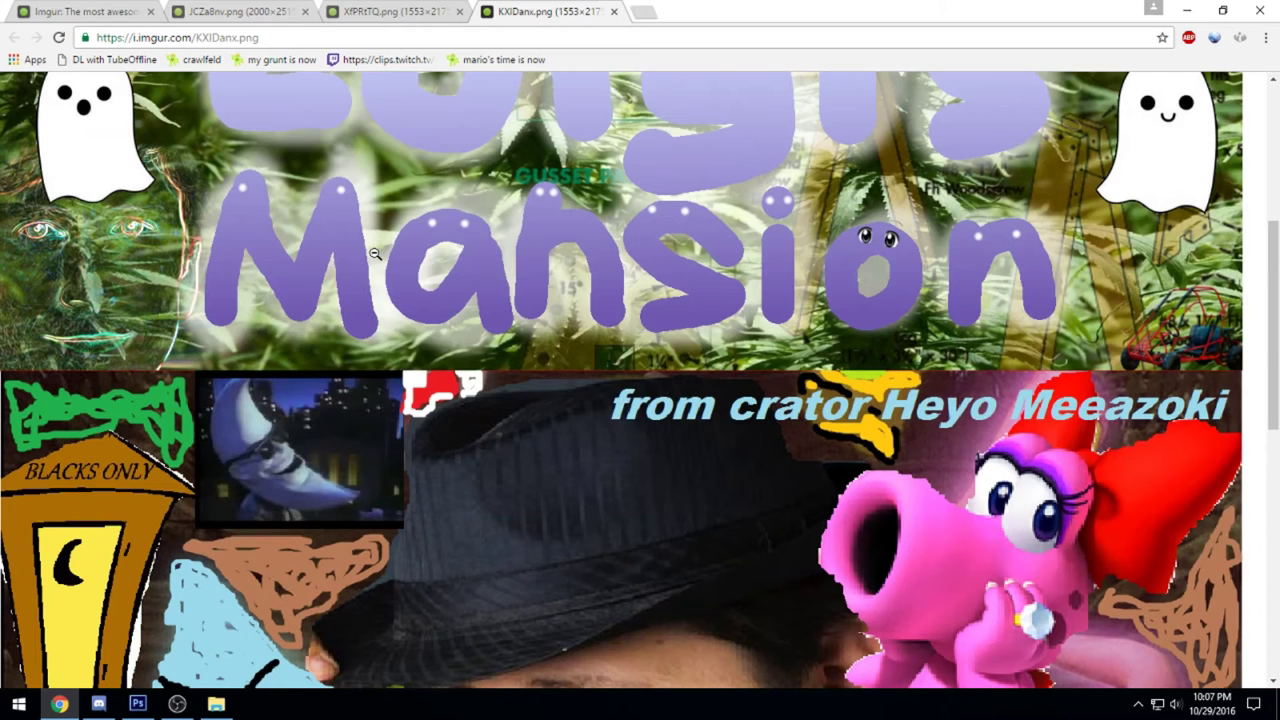
pyautogui.rightClick(376, 259)
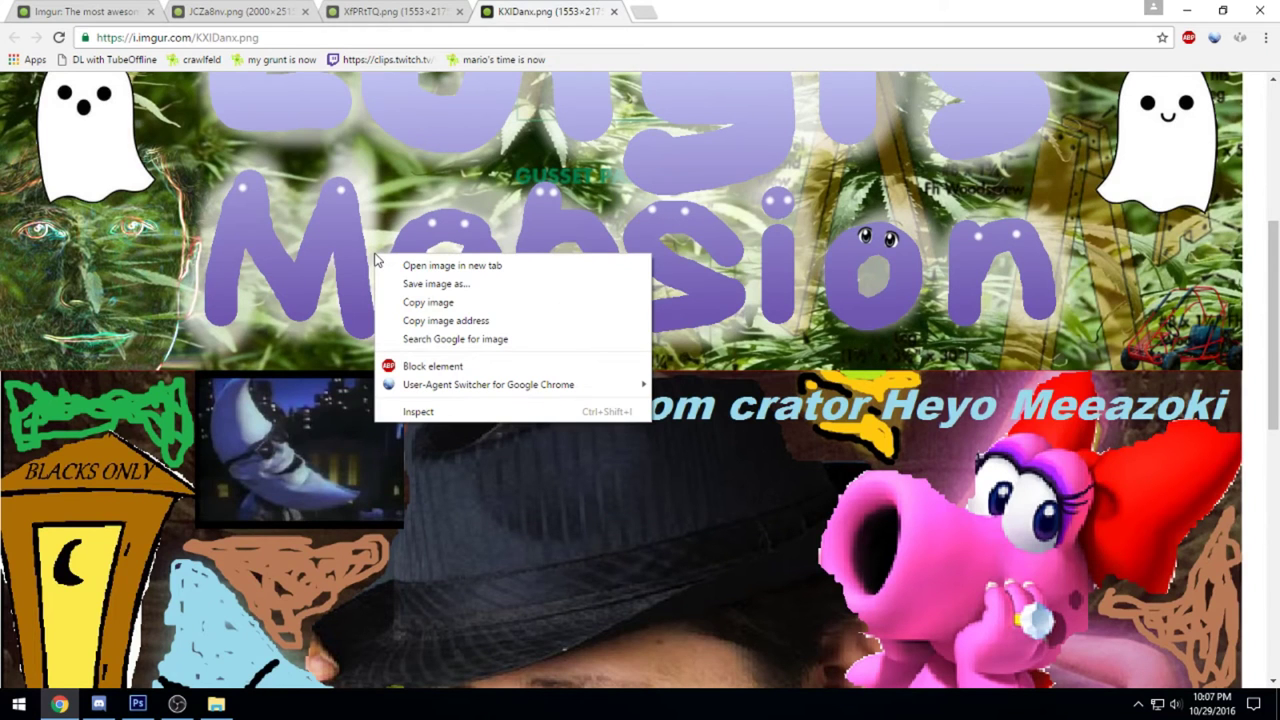
# Save the full-size cover image into Pictures under a new 'luigi'-based file name
pyautogui.click(405, 283)
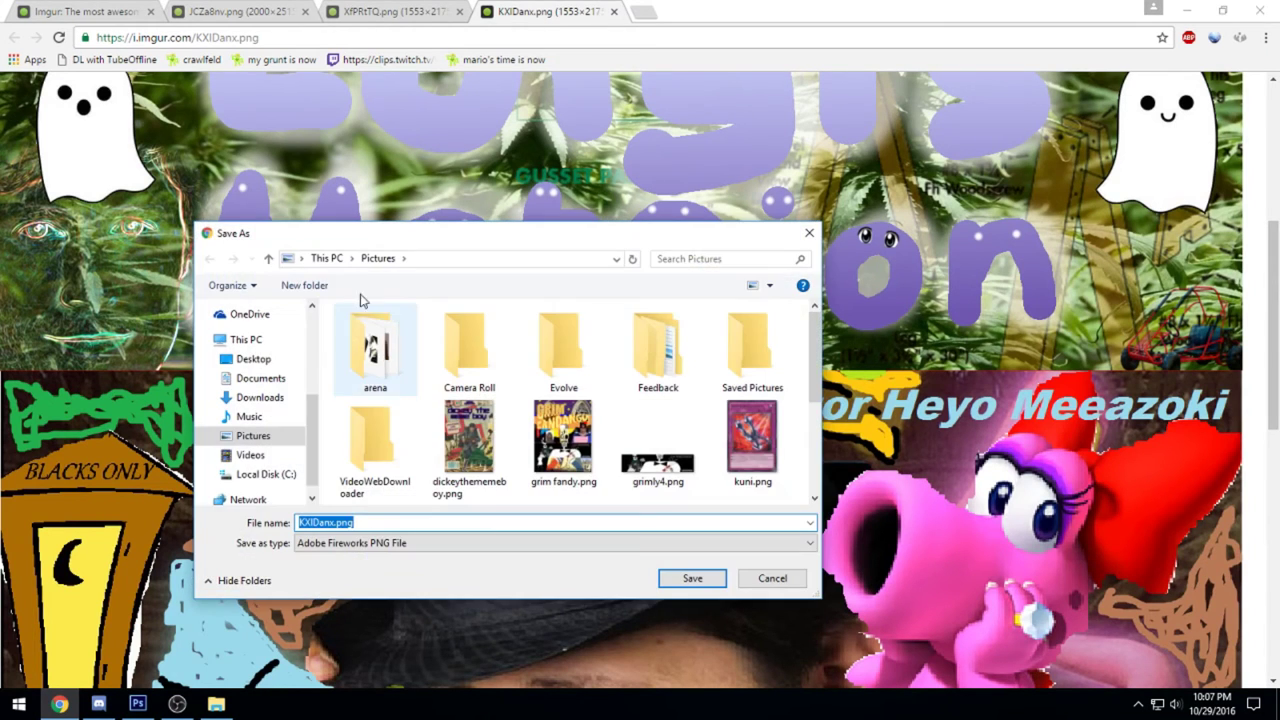
pyautogui.click(360, 188)
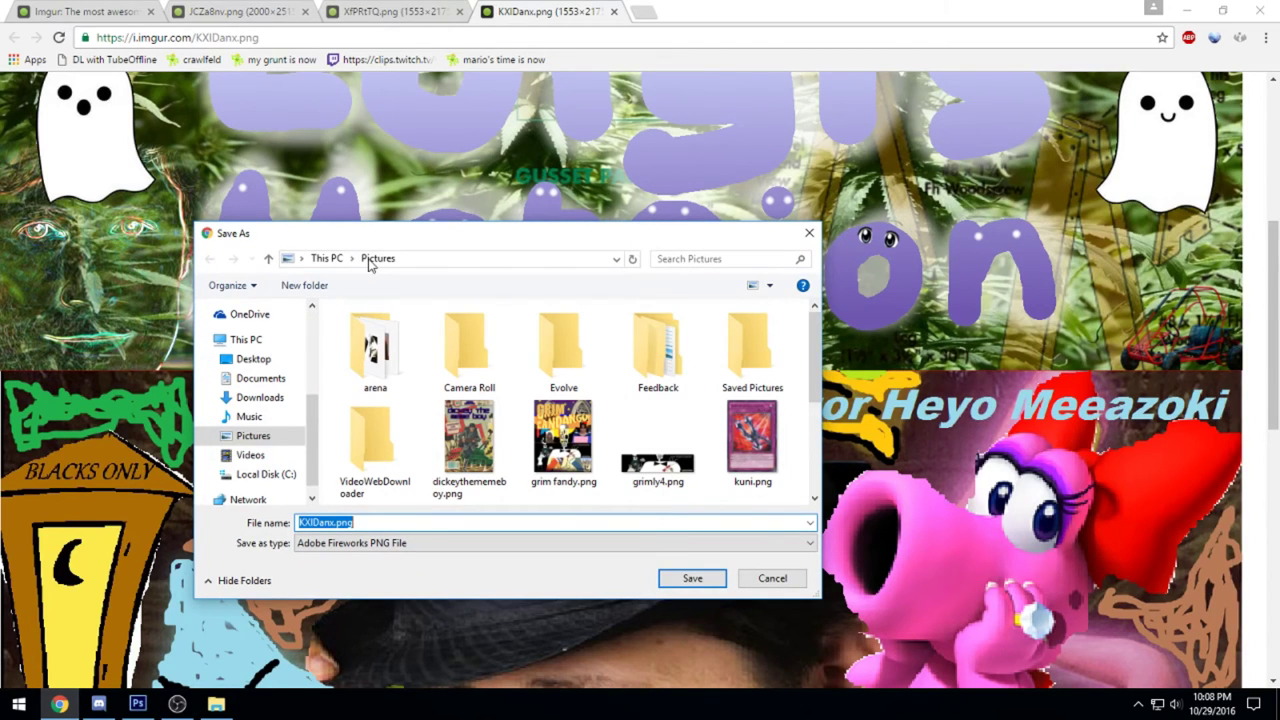
pyautogui.write('luigis')
pyautogui.press('BackSpace')
pyautogui.press('BackSpace')
pyautogui.press('BackSpace')
pyautogui.press('BackSpace')
pyautogui.write('guis')
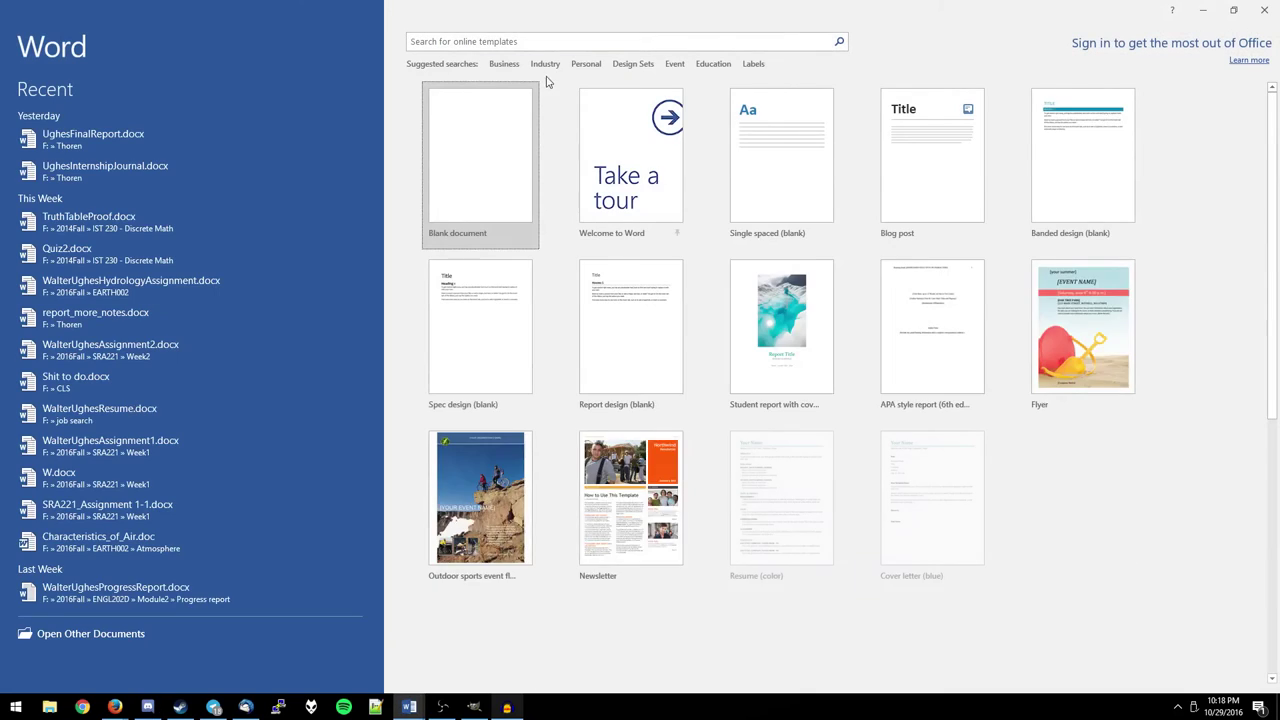
# Create a blank Word document and grow the font size to 160
pyautogui.click(480, 126)
pyautogui.click(205, 59)
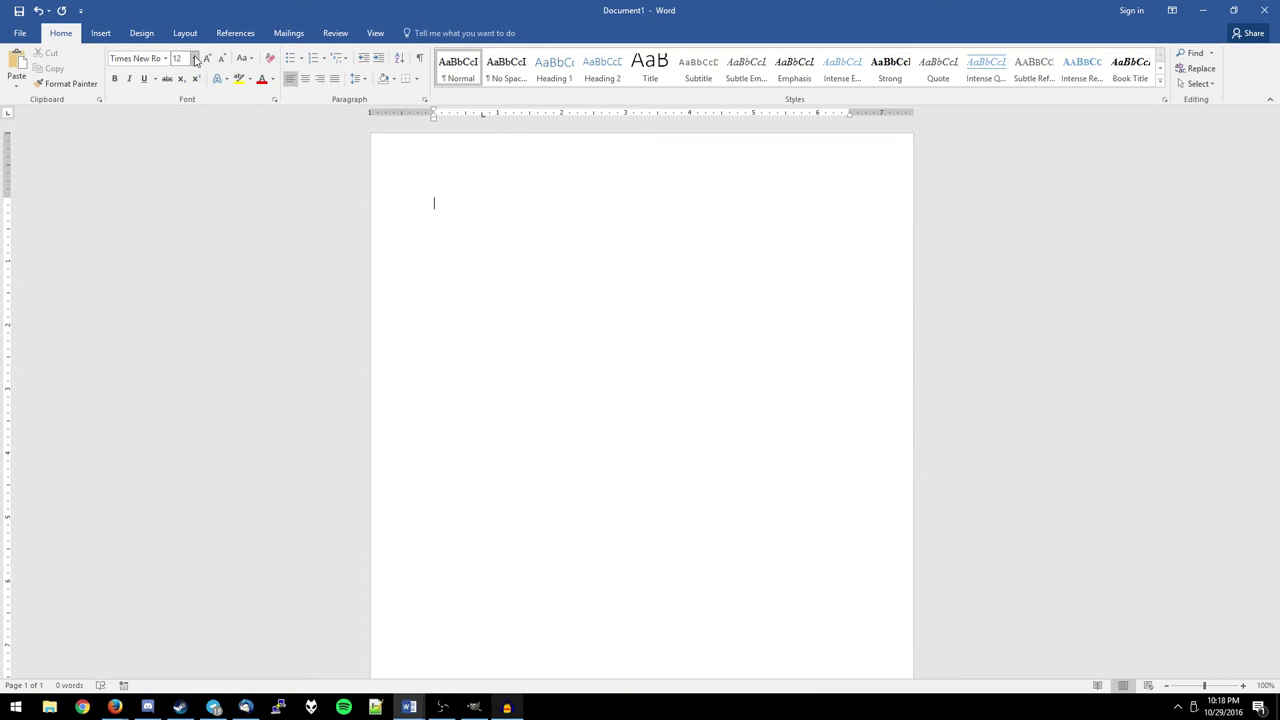
pyautogui.click(204, 60)
pyautogui.click(205, 59)
pyautogui.click(205, 59)
pyautogui.click(205, 59)
# Type four short lines of text, including a person's name and the year 2016
pyautogui.write('bobby')
pyautogui.press('Return')
pyautogui.write('mccan')
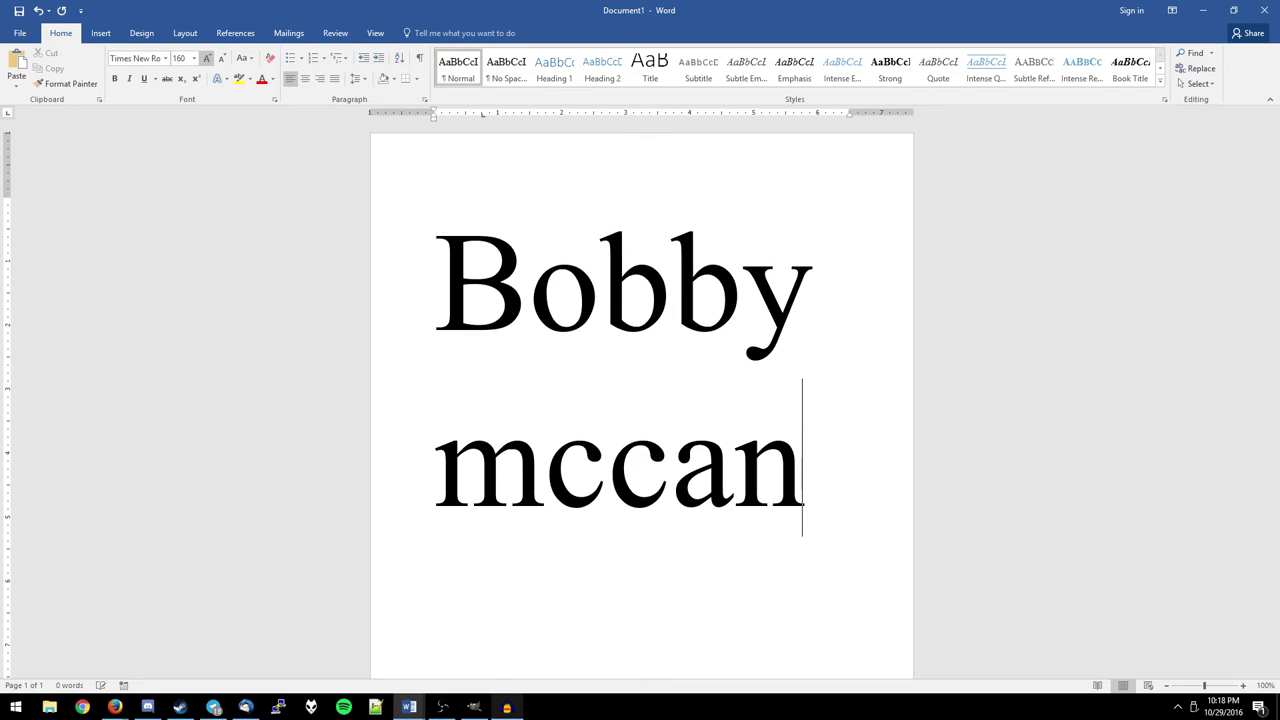
pyautogui.write('n')
pyautogui.press('Return')
pyautogui.write('huge cock')
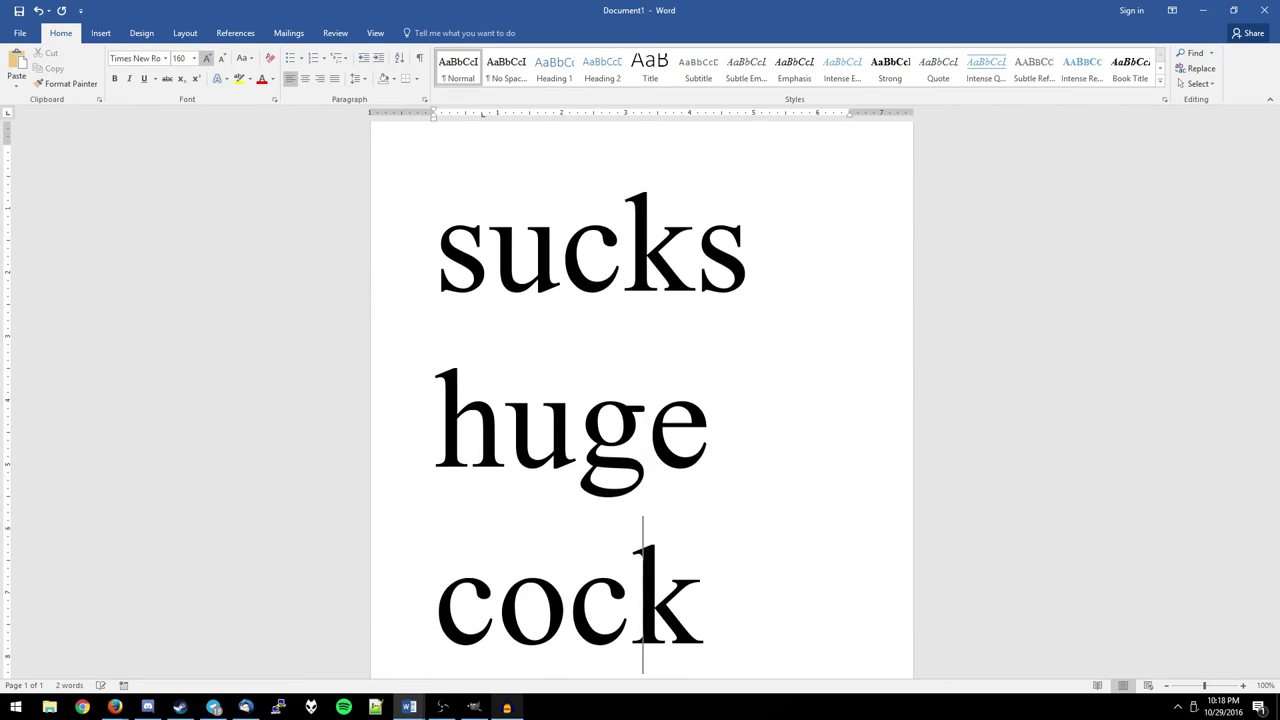
pyautogui.press('Return')
pyautogui.write('2016')
# Select all the text and shrink it to 90 points
pyautogui.hotkey('ctrl', 'a')
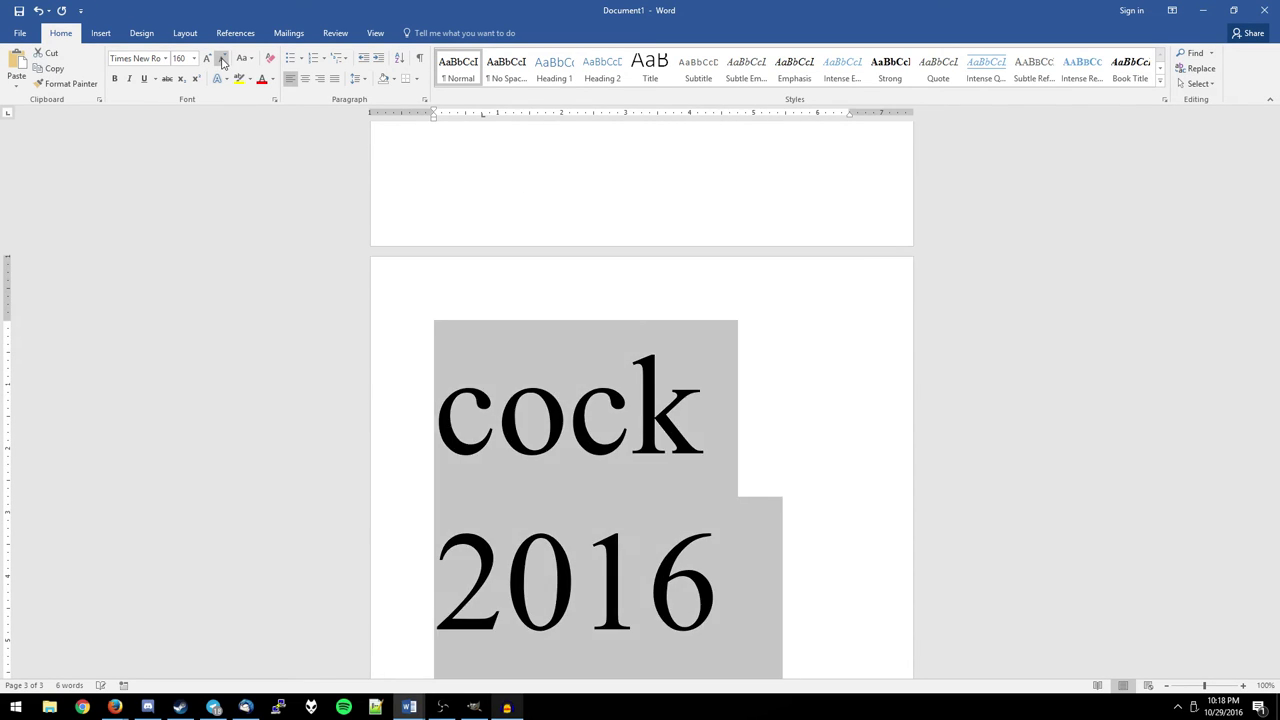
pyautogui.click(222, 58)
pyautogui.click(222, 58)
pyautogui.click(222, 58)
pyautogui.click(222, 58)
pyautogui.click(222, 58)
pyautogui.scroll(10, 330, 240)
pyautogui.scroll(10, 343, 186)
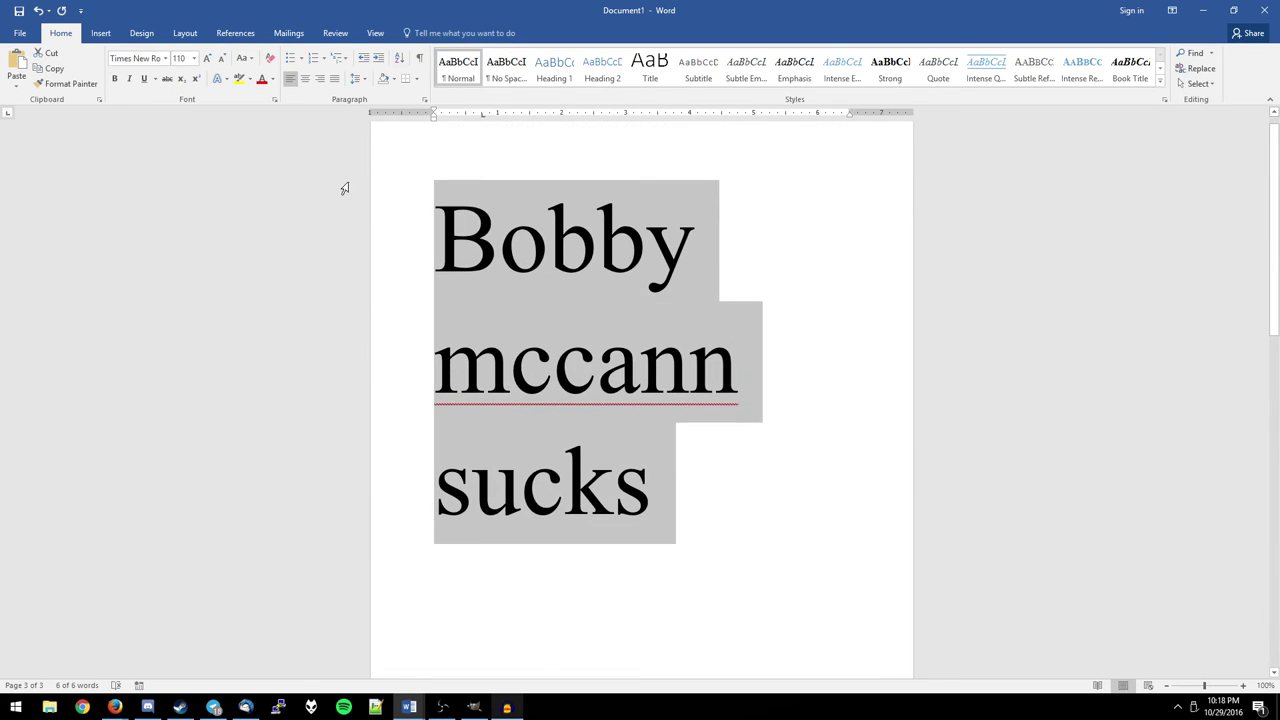
pyautogui.click(222, 58)
pyautogui.click(222, 58)
# Replace all the text with a single one-line insult about a person
pyautogui.click(643, 345)
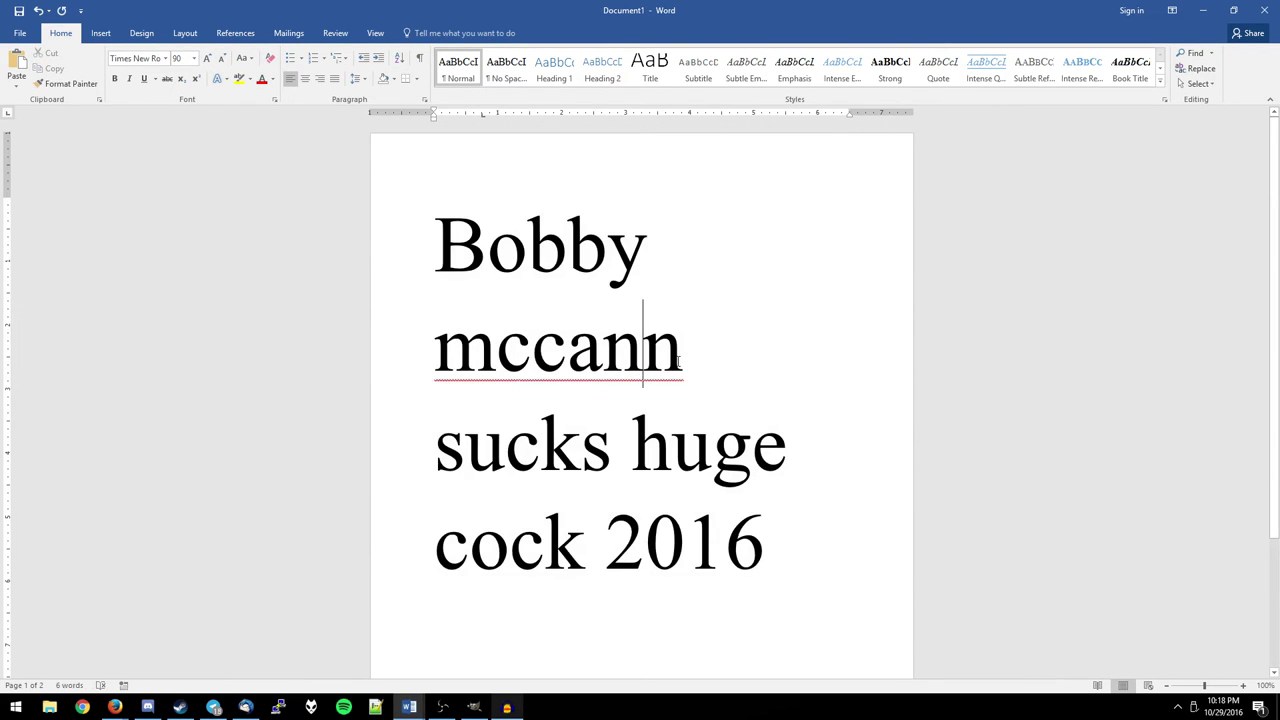
pyautogui.hotkey('ctrl', 'a')
pyautogui.press('Delete')
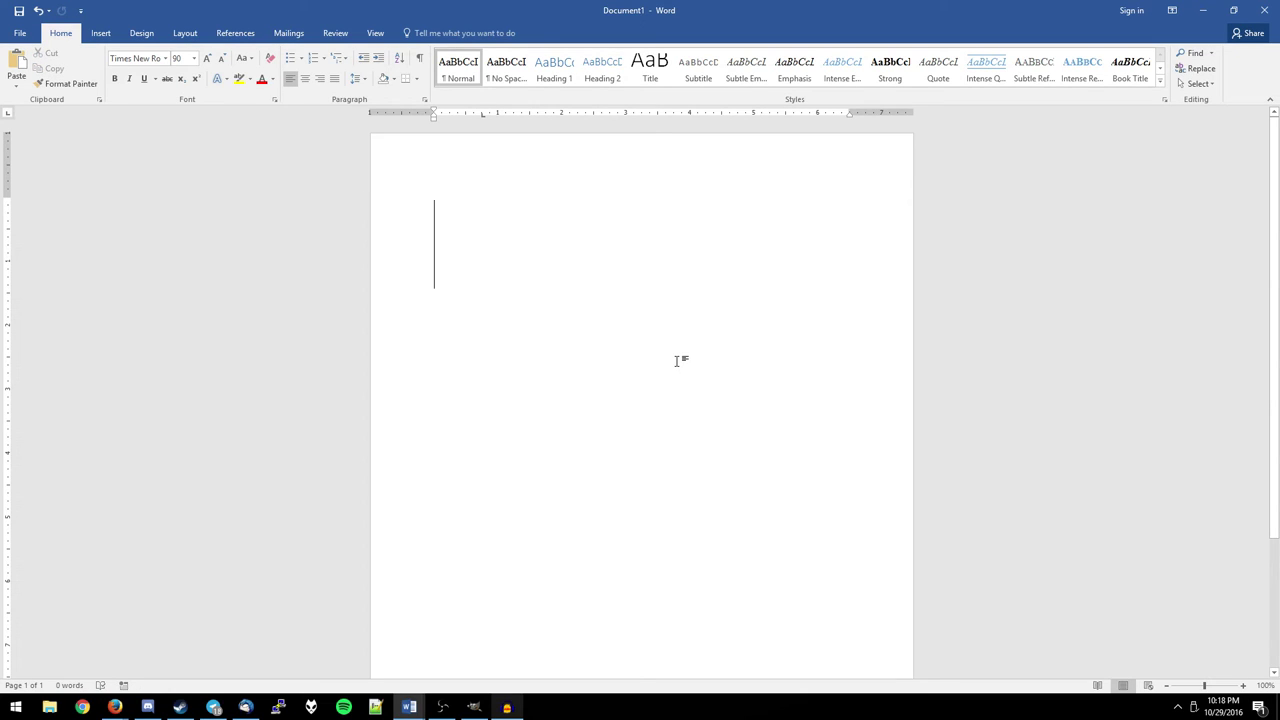
pyautogui.write('b')
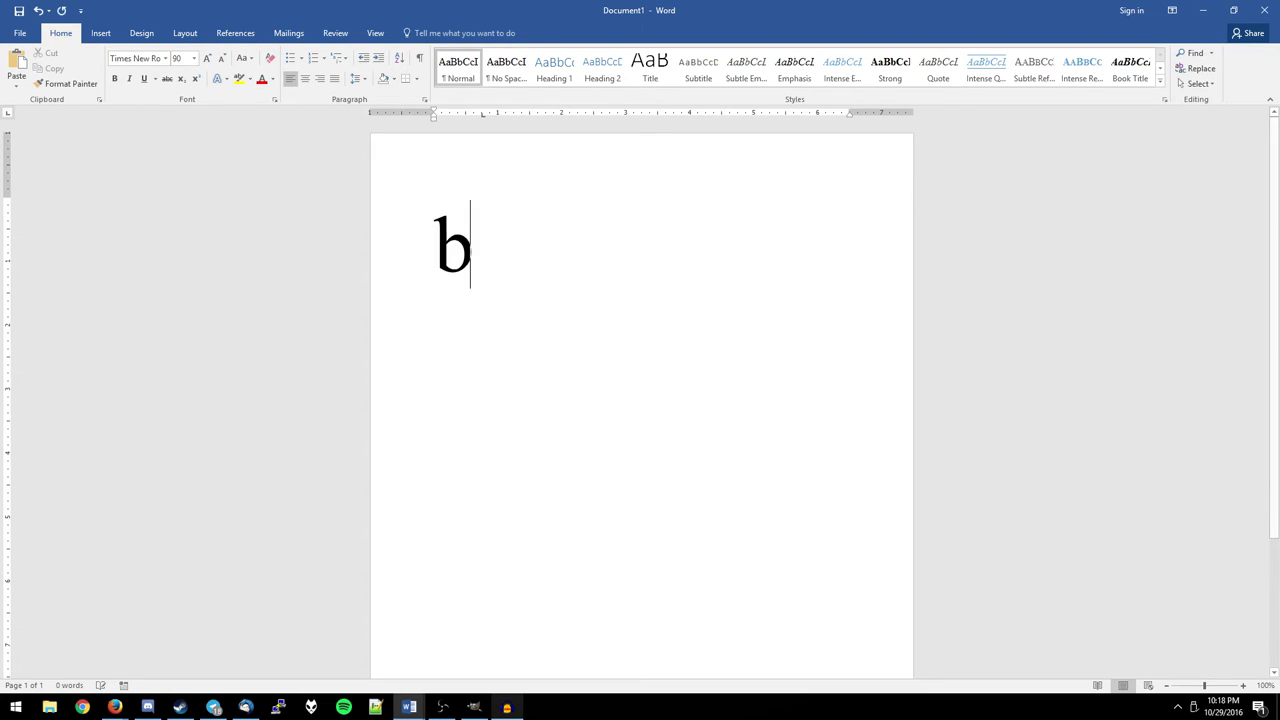
pyautogui.write('obby is a giganti')
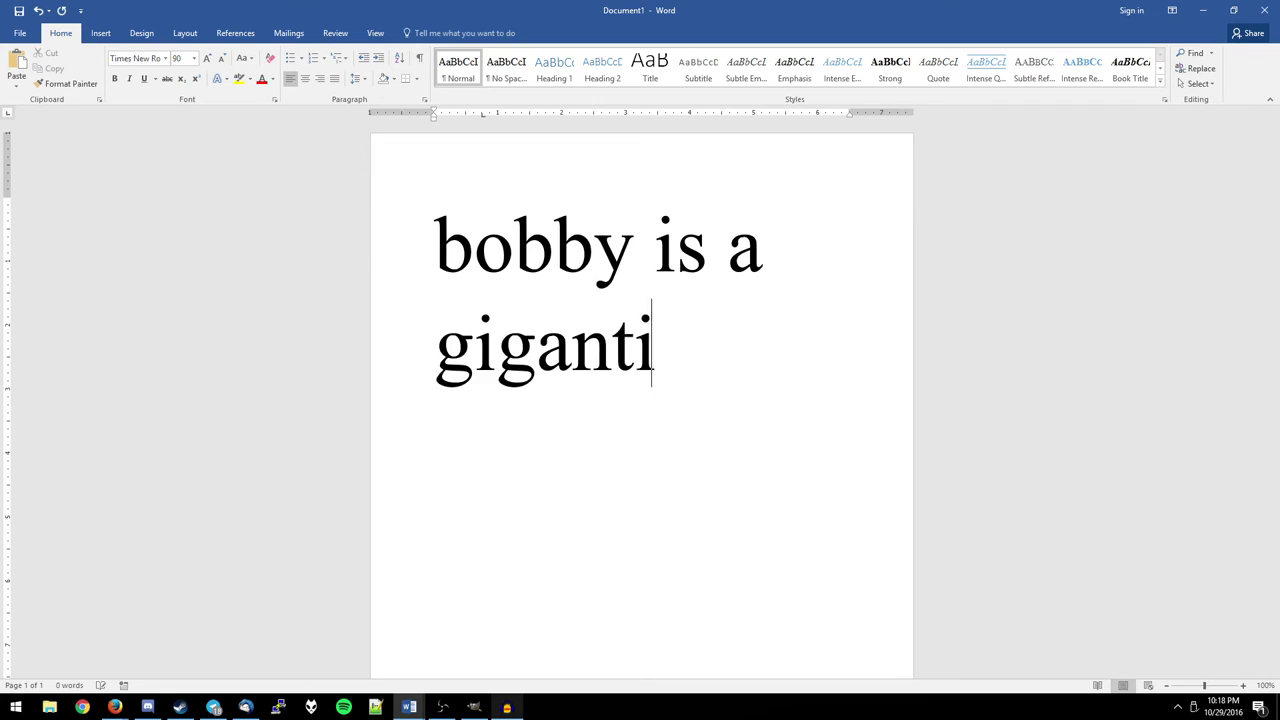
pyautogui.write('c twat')
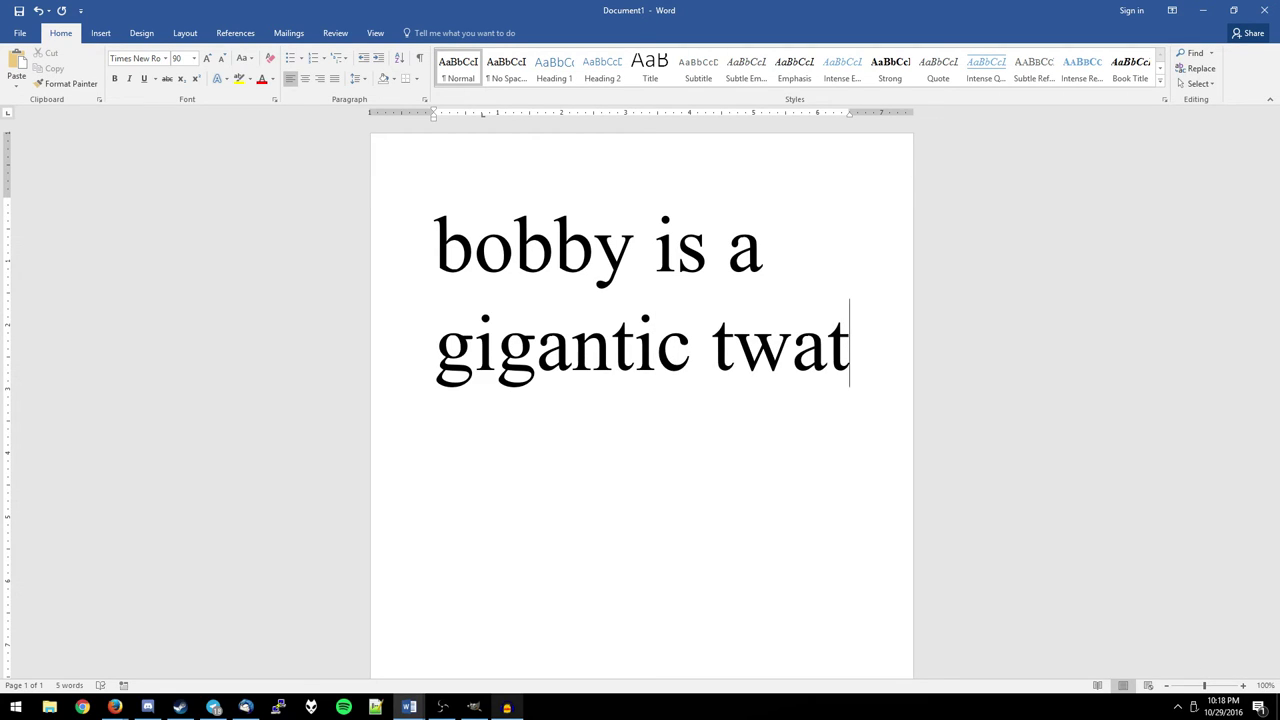
pyautogui.hotkey('alt', 'Tab')
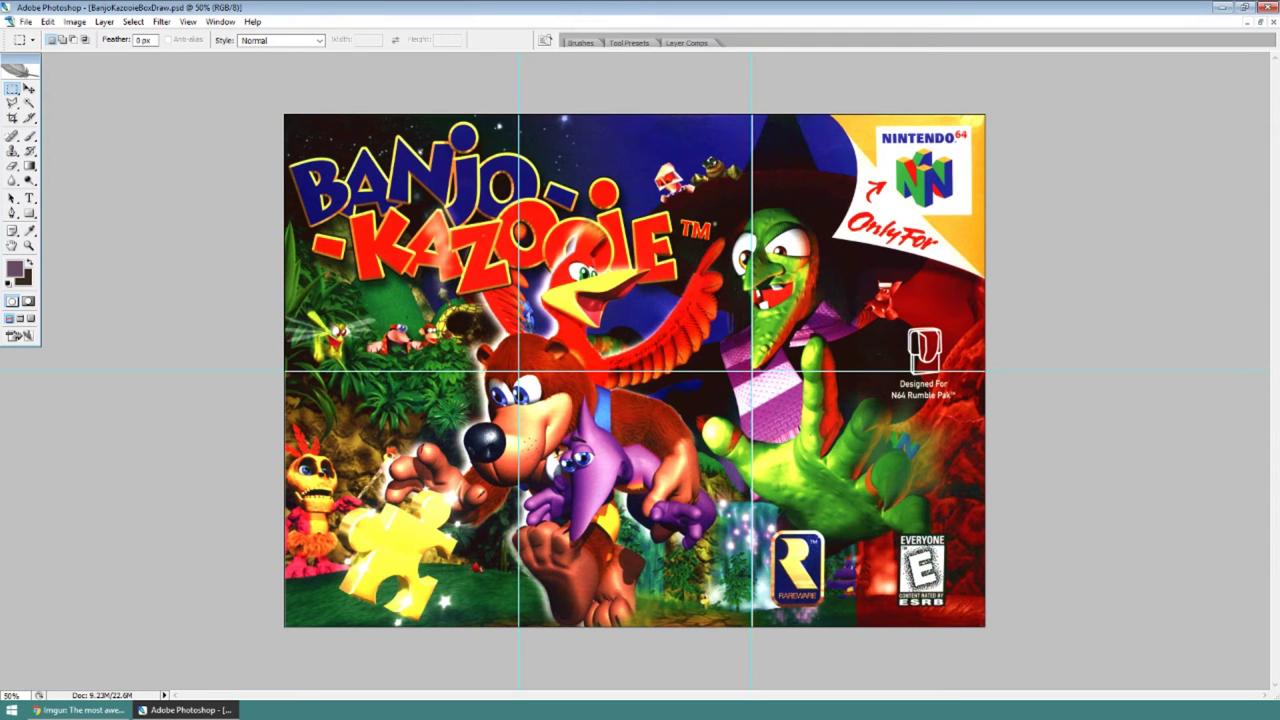
# Copy the box art's bottom-left guide quadrant and paste it into the BanjoKazooieBobby document
pyautogui.hotkey('alt', 'Tab')
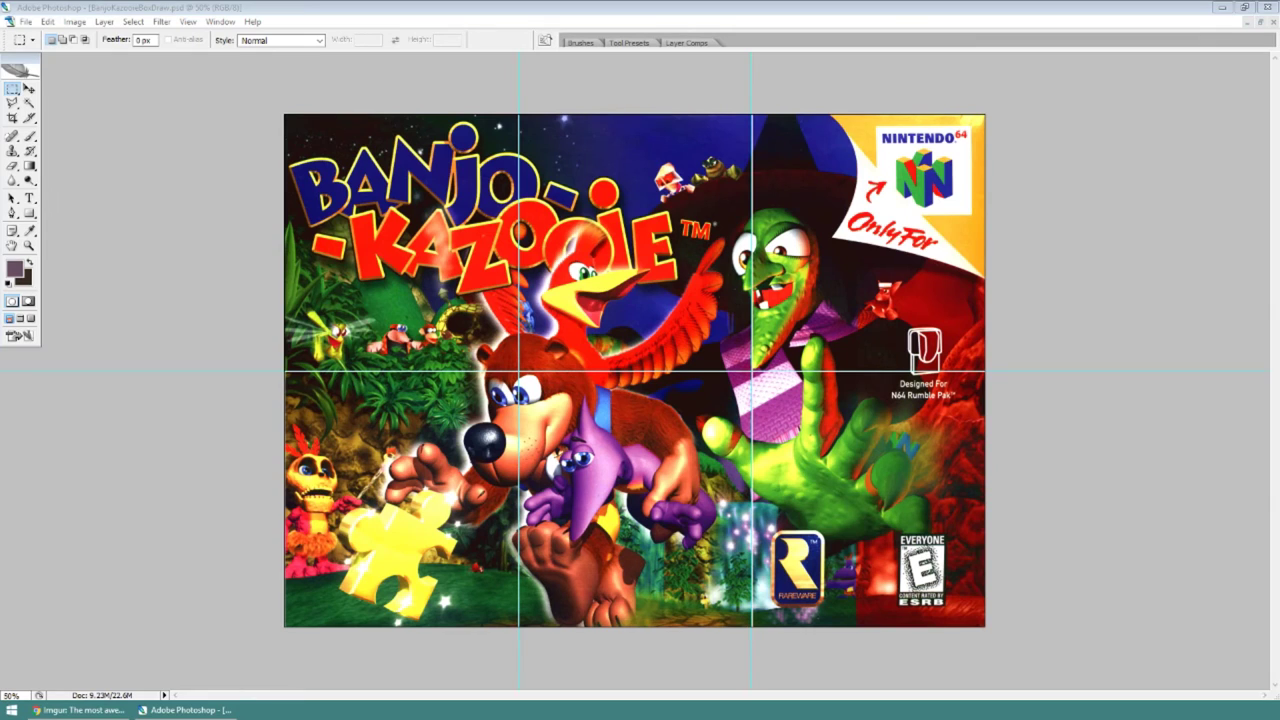
pyautogui.hotkey('alt', 'Tab')
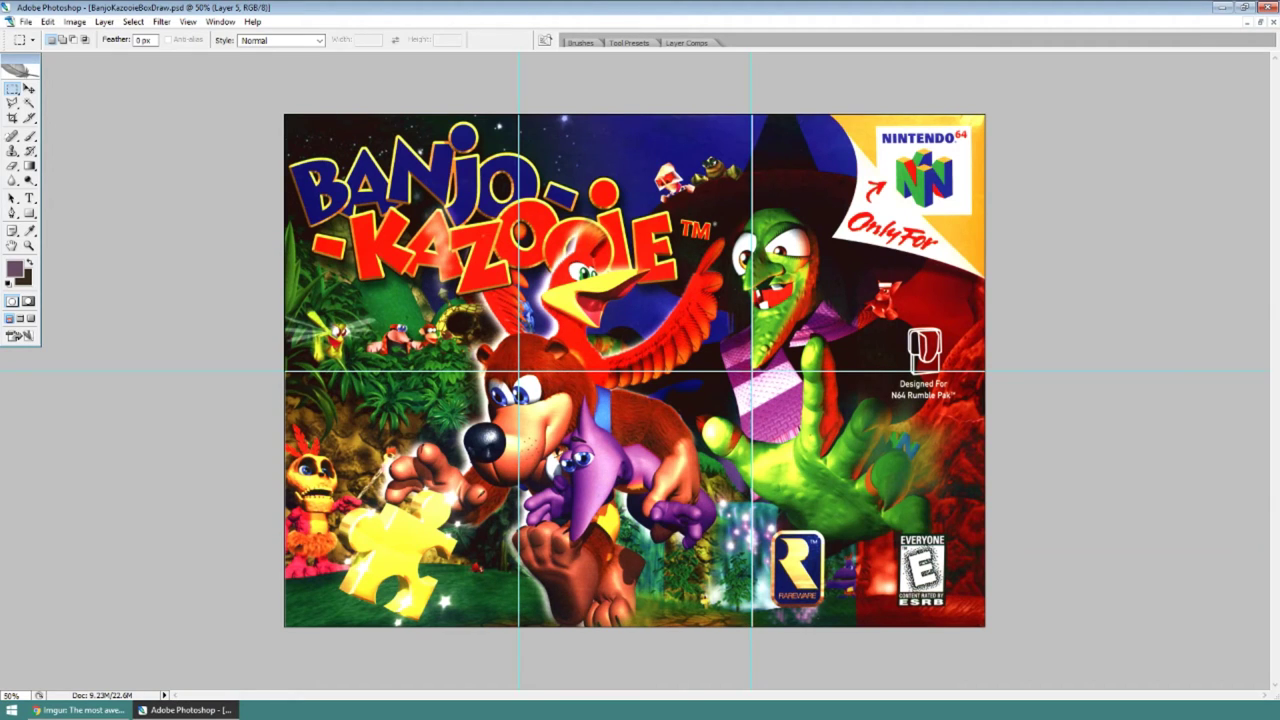
pyautogui.moveTo(285, 371); pyautogui.dragTo(519, 627)
pyautogui.hotkey('ctrl', 'c')
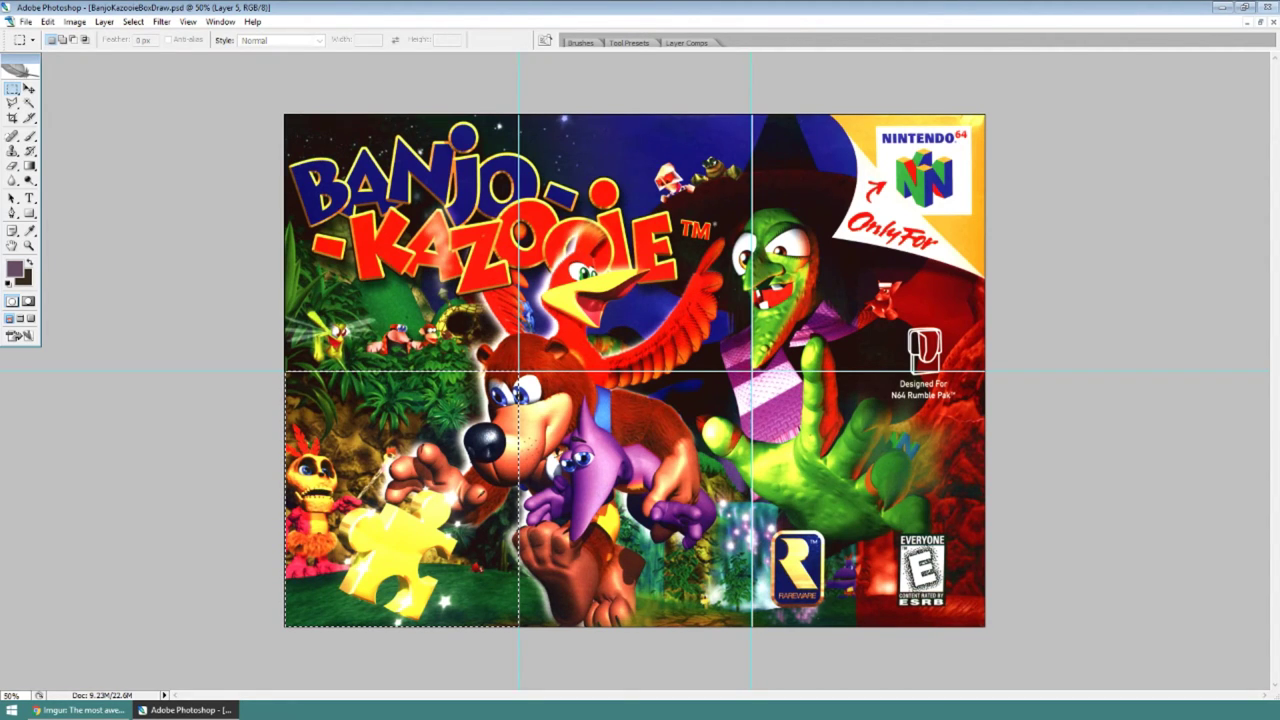
pyautogui.hotkey('ctrl', 'Tab')
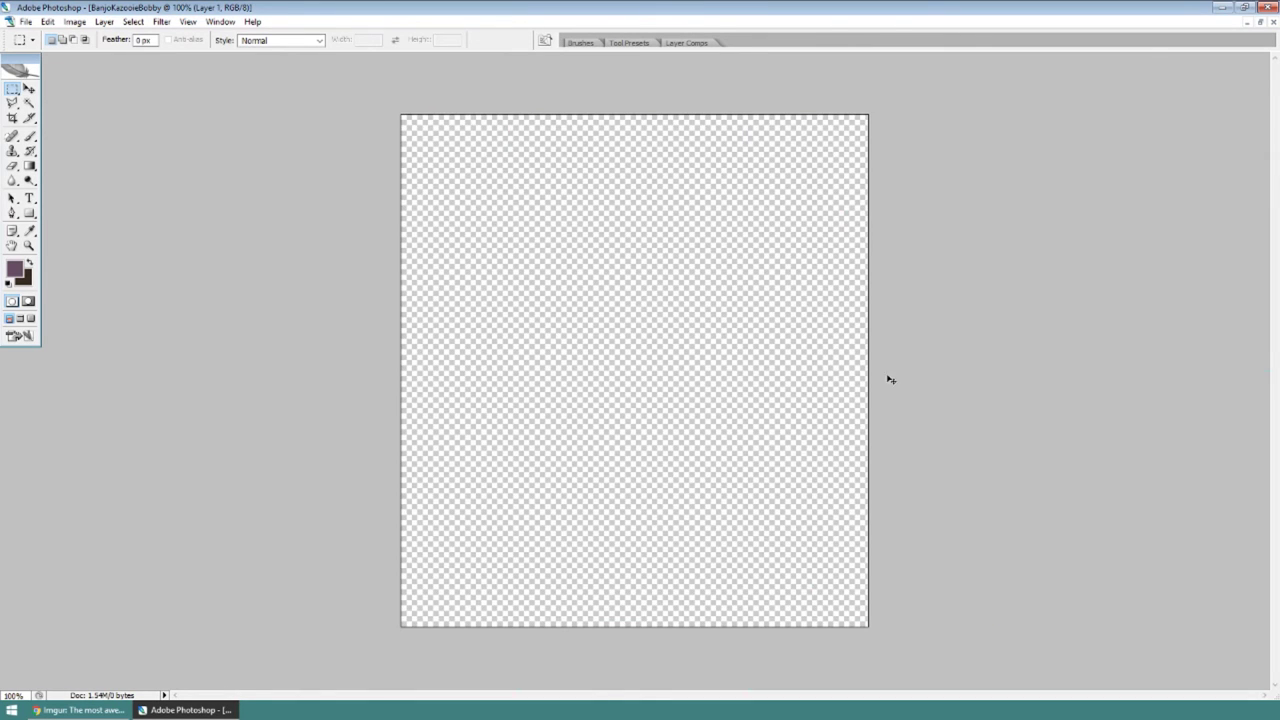
pyautogui.hotkey('ctrl', 'v')
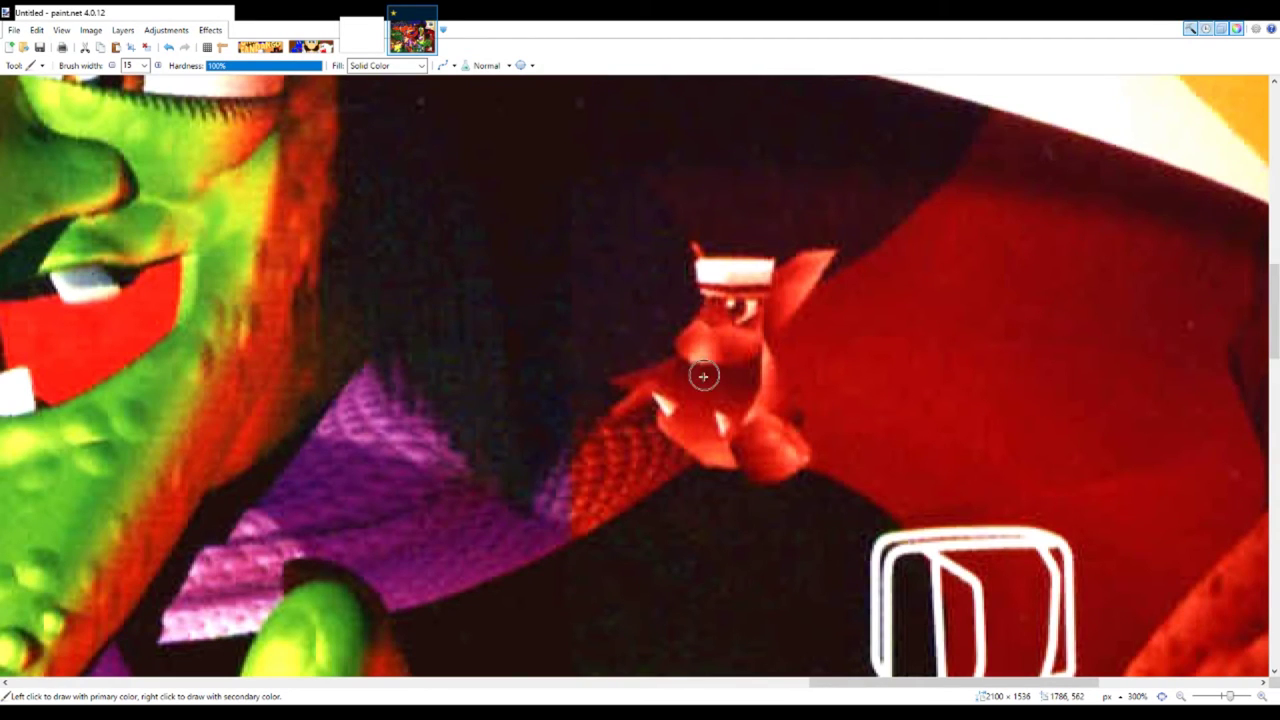
# Paint a short red paintbrush stroke beside the witch on the zoomed box art
pyautogui.moveTo(670, 415)
pyautogui.mouseDown()
pyautogui.moveTo(695, 347)
pyautogui.moveTo(752, 393)
pyautogui.mouseUp()
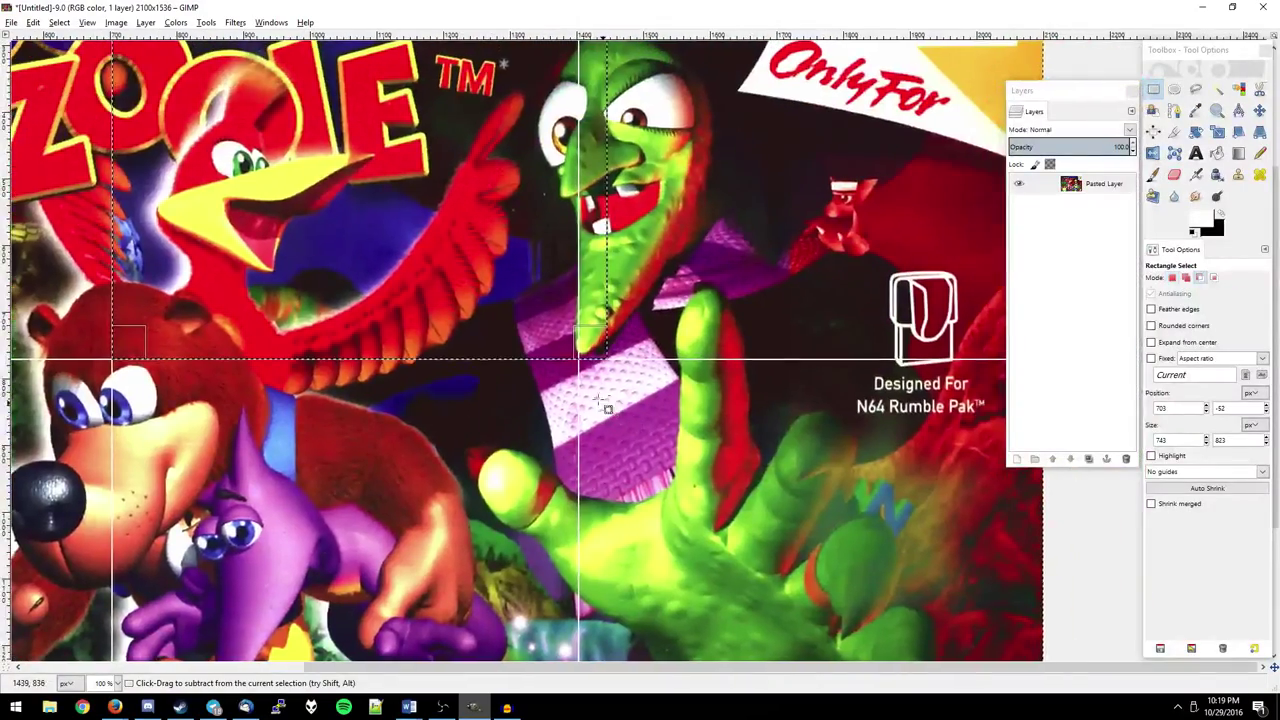
# Drag the Rectangle Select's right edge inward until the width reads 700 pixels
pyautogui.scroll(3, 513, 328)
pyautogui.scroll(2, 513, 328)
pyautogui.moveTo(643, 257); pyautogui.dragTo(516, 265)
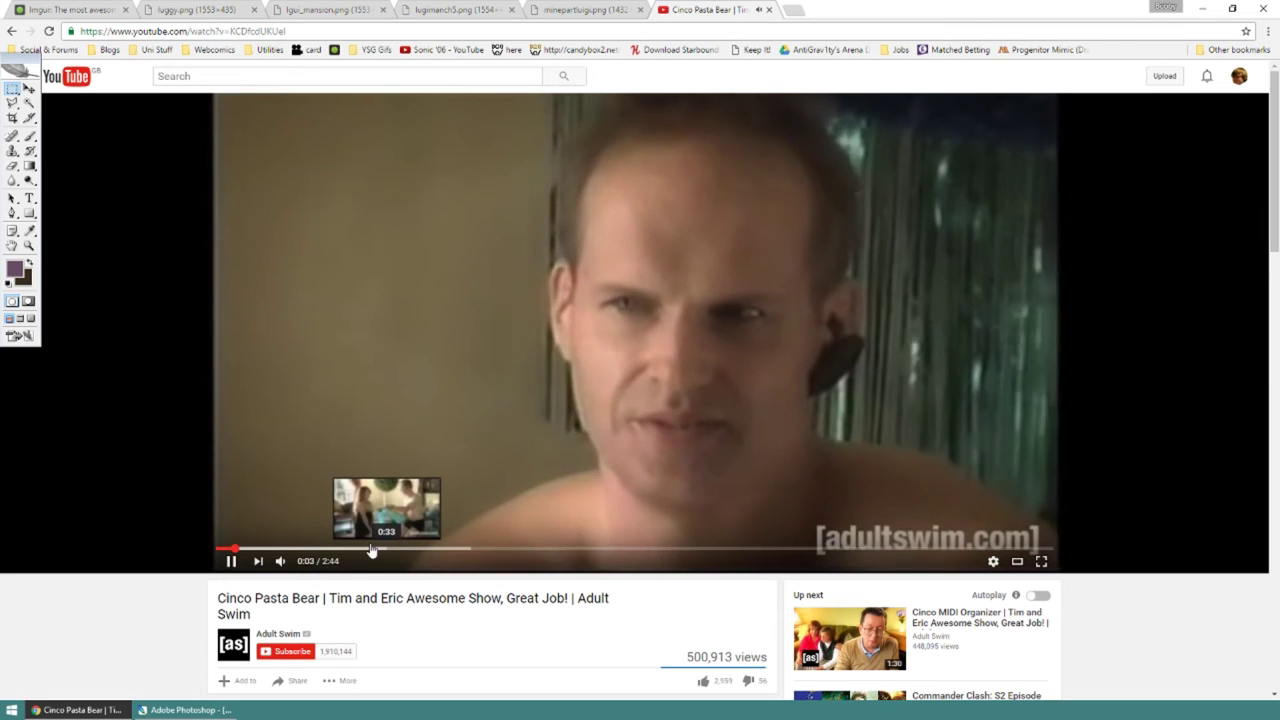
# Check the video's playback speed without changing it, skip ahead, and pause at 1:58
pyautogui.click(993, 561)
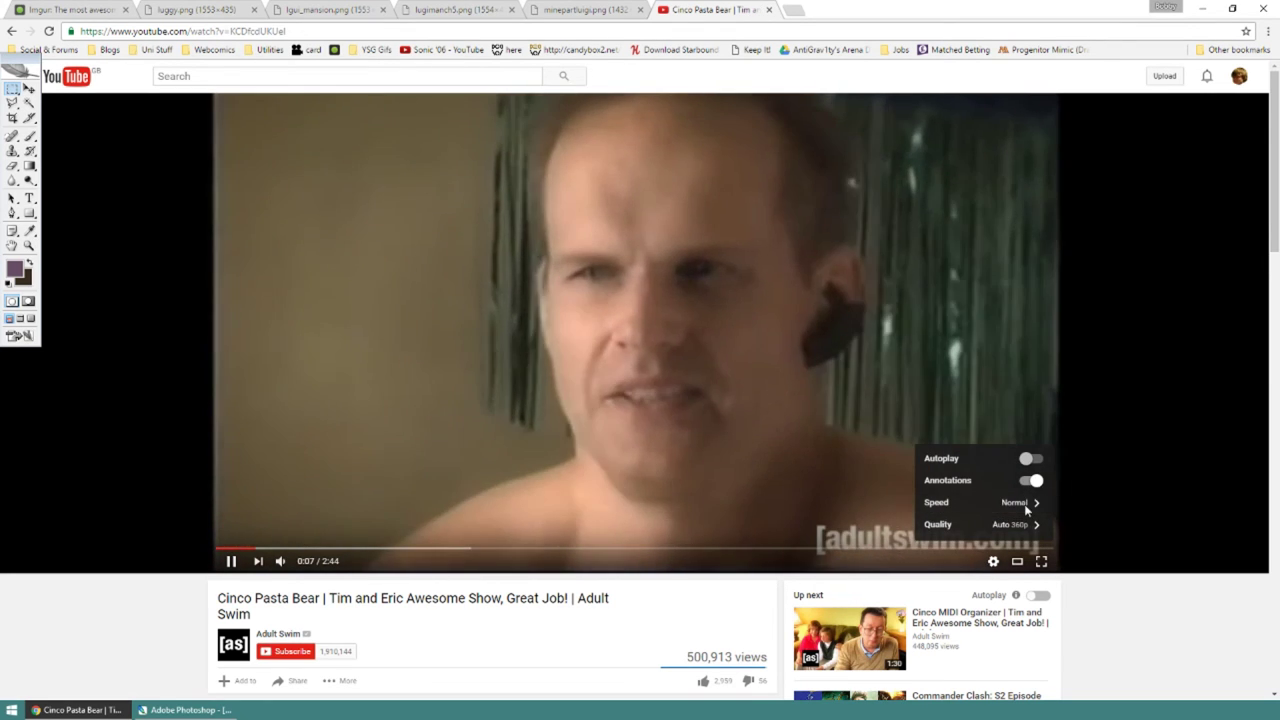
pyautogui.click(1015, 502)
pyautogui.click(1020, 521)
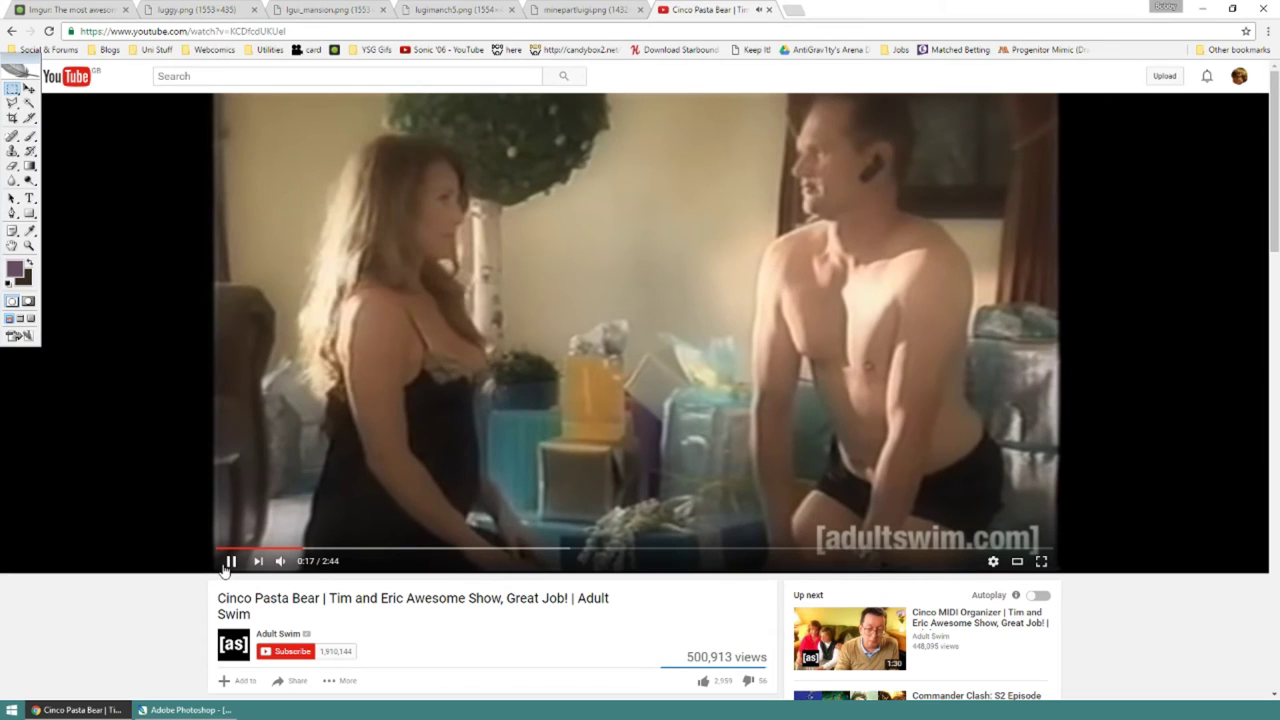
pyautogui.press('Right')
pyautogui.press('Right')
pyautogui.press('Right')
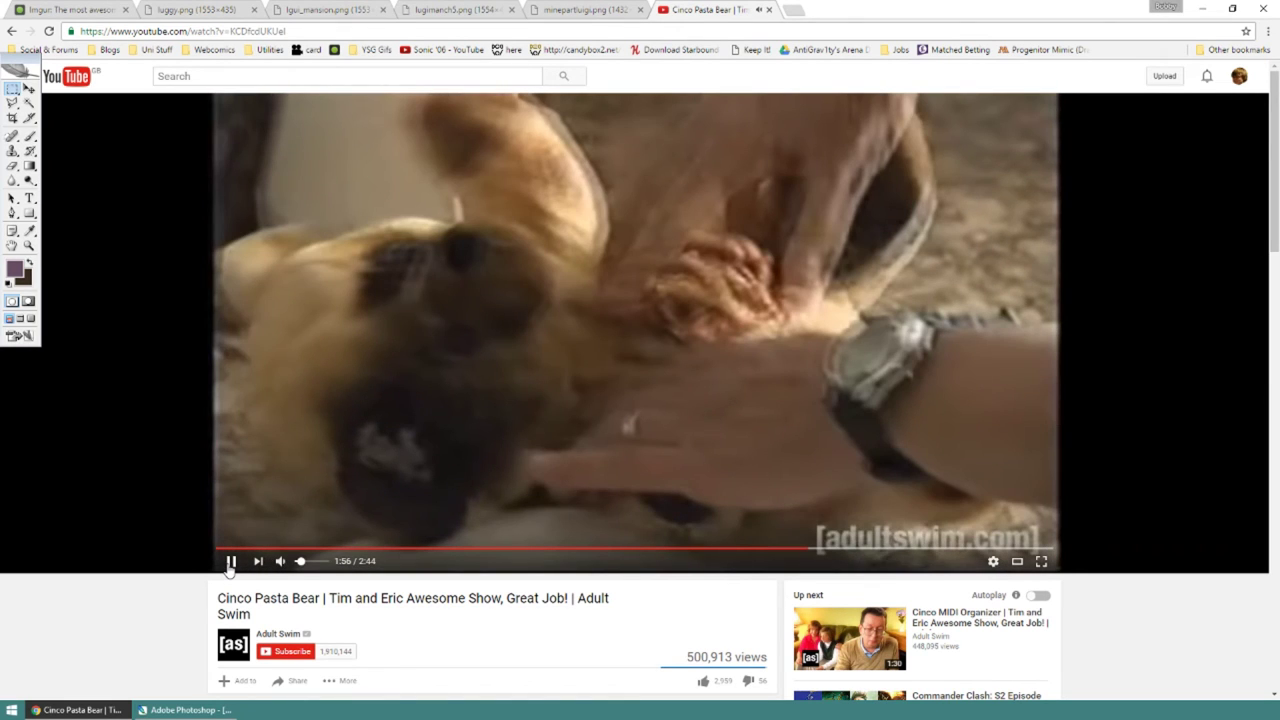
pyautogui.click(229, 563)
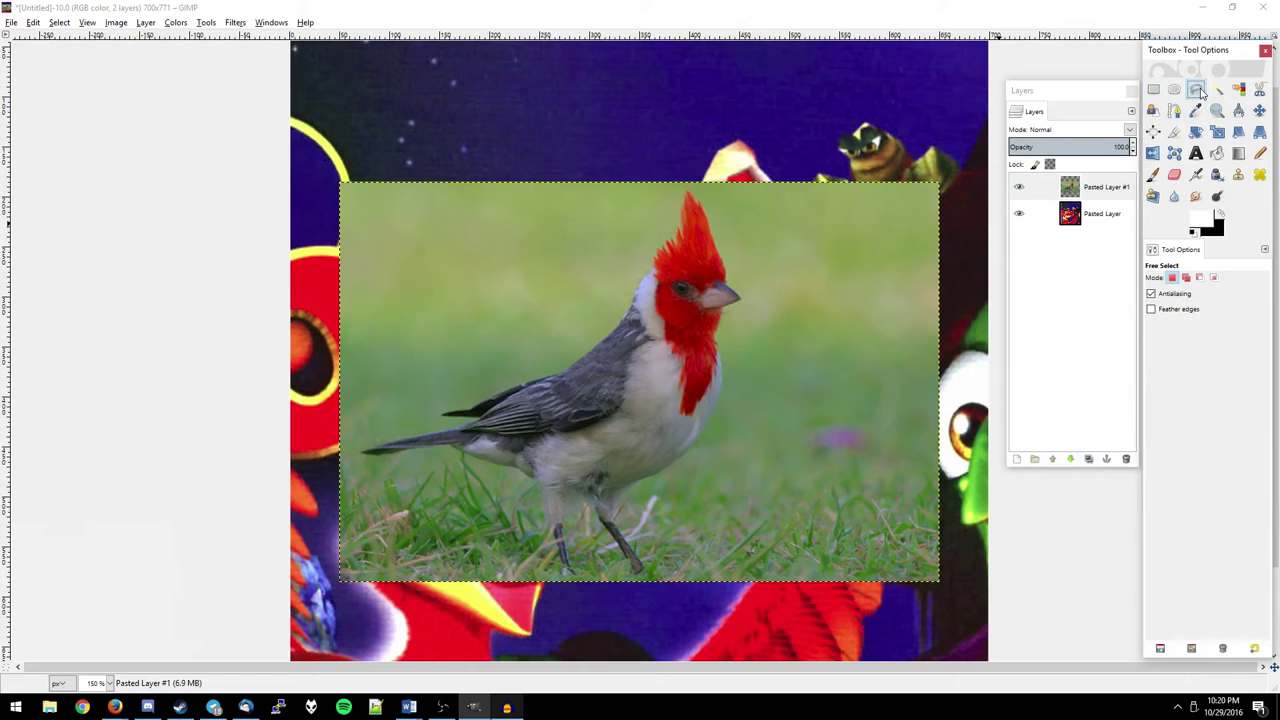
# Place the first Free Select points around the red-crested bird's outline in GIMP
pyautogui.scroll(1, 600, 530)
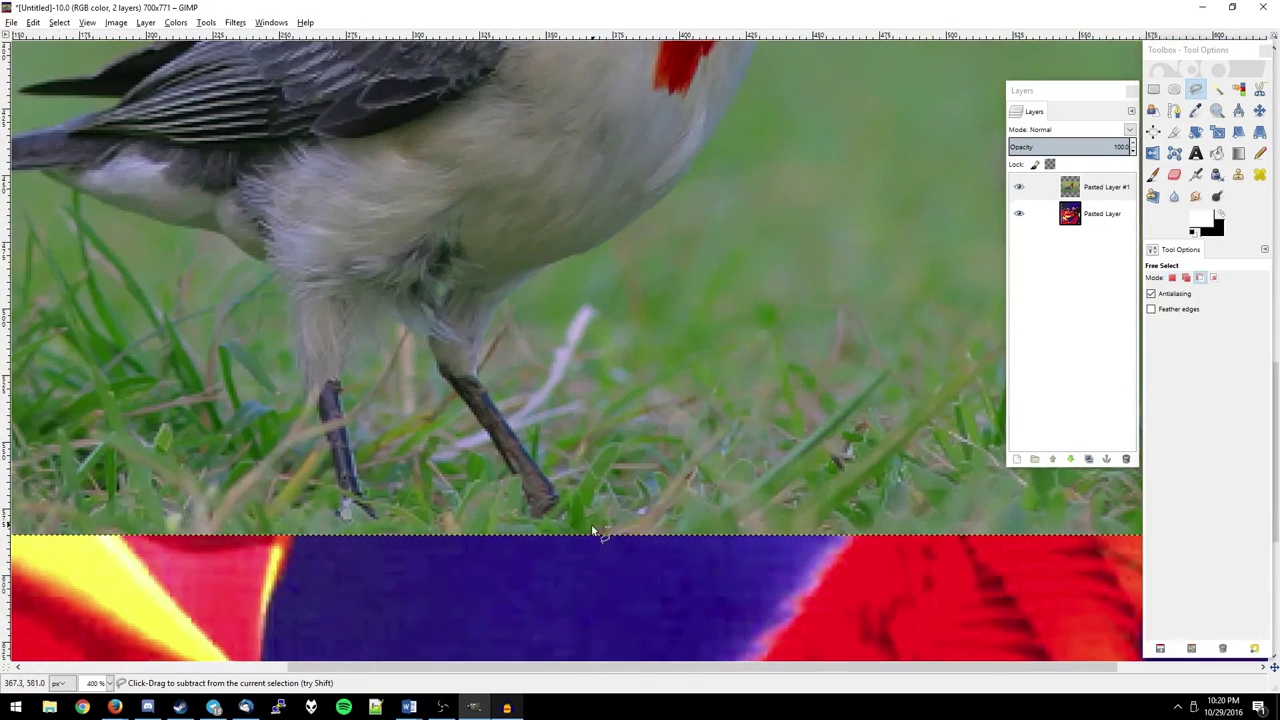
pyautogui.click(688, 569)
pyautogui.click(552, 262)
pyautogui.scroll(3, 552, 262)
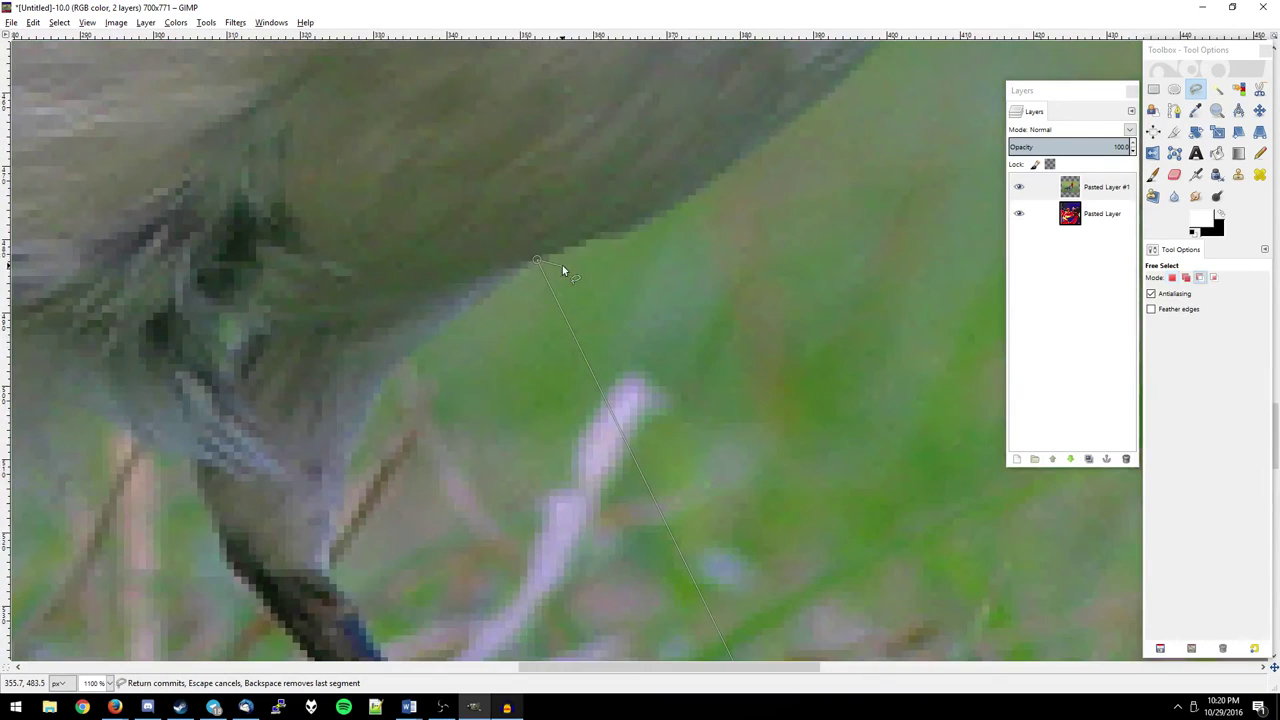
pyautogui.click(690, 210)
pyautogui.scroll(-5, 502, 391)
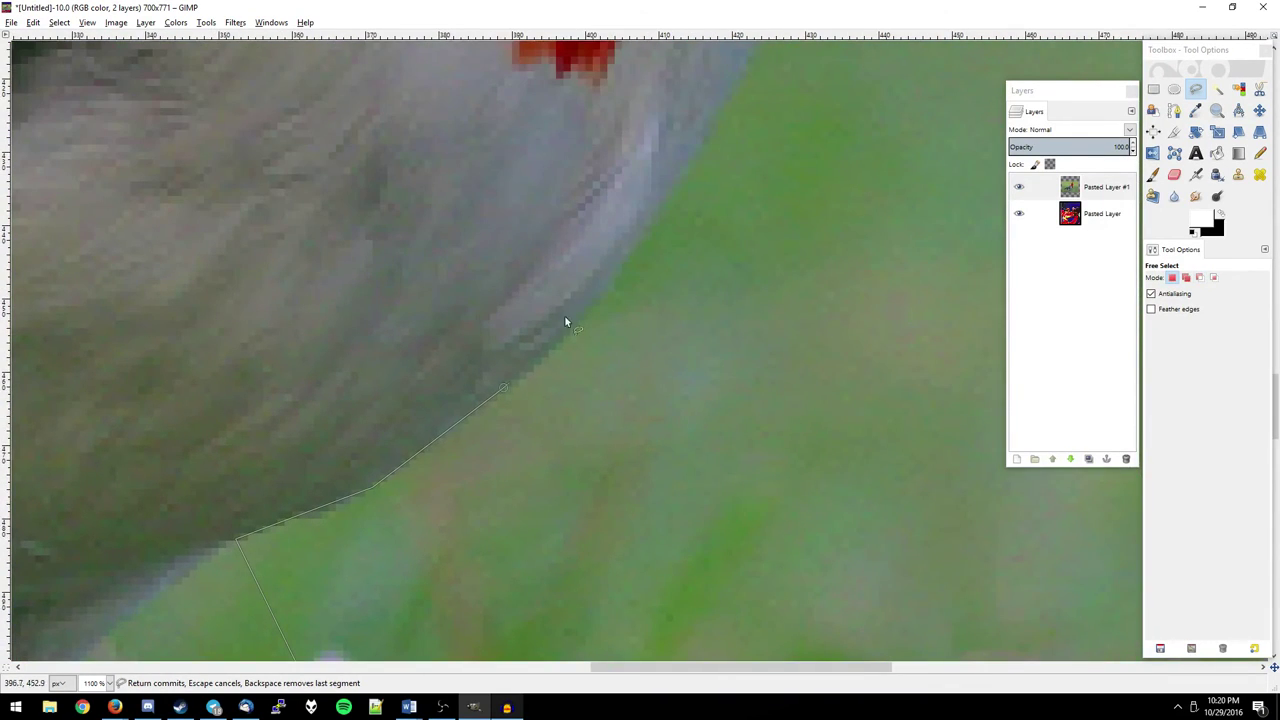
# Paste the teddy bear photo into the Photoshop box art as a new layer
pyautogui.click(700, 11)
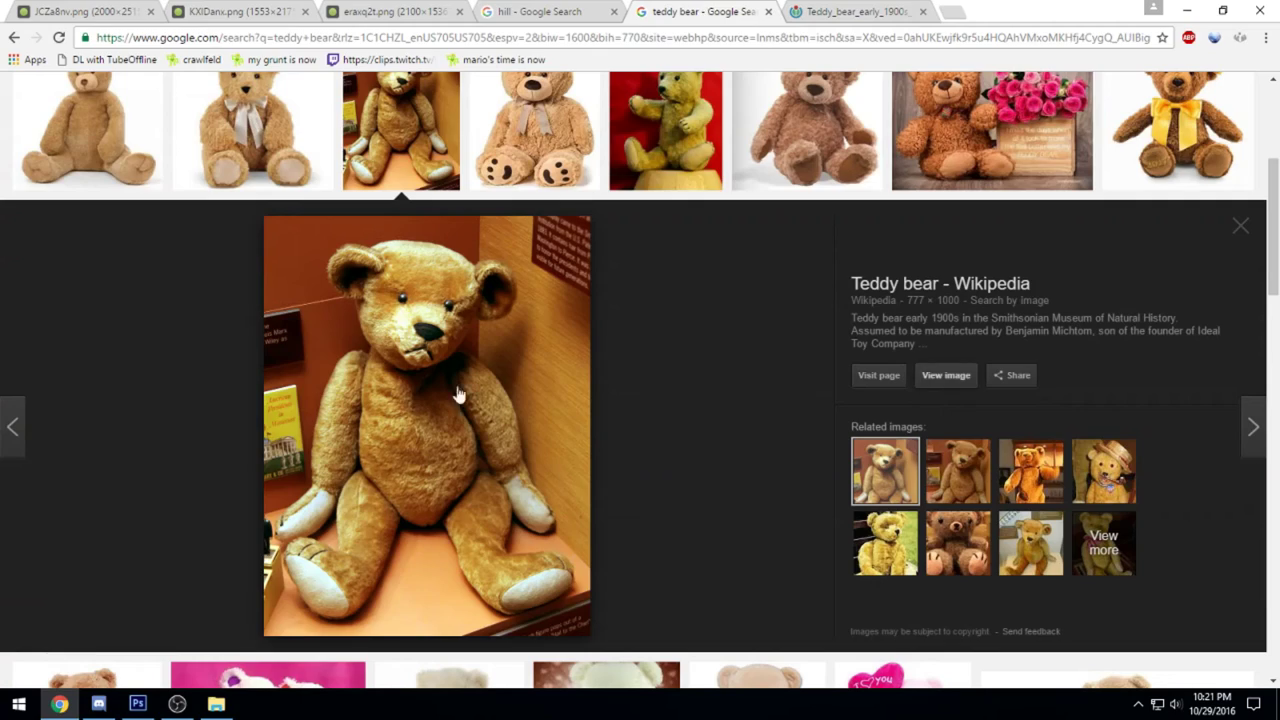
pyautogui.click(138, 703)
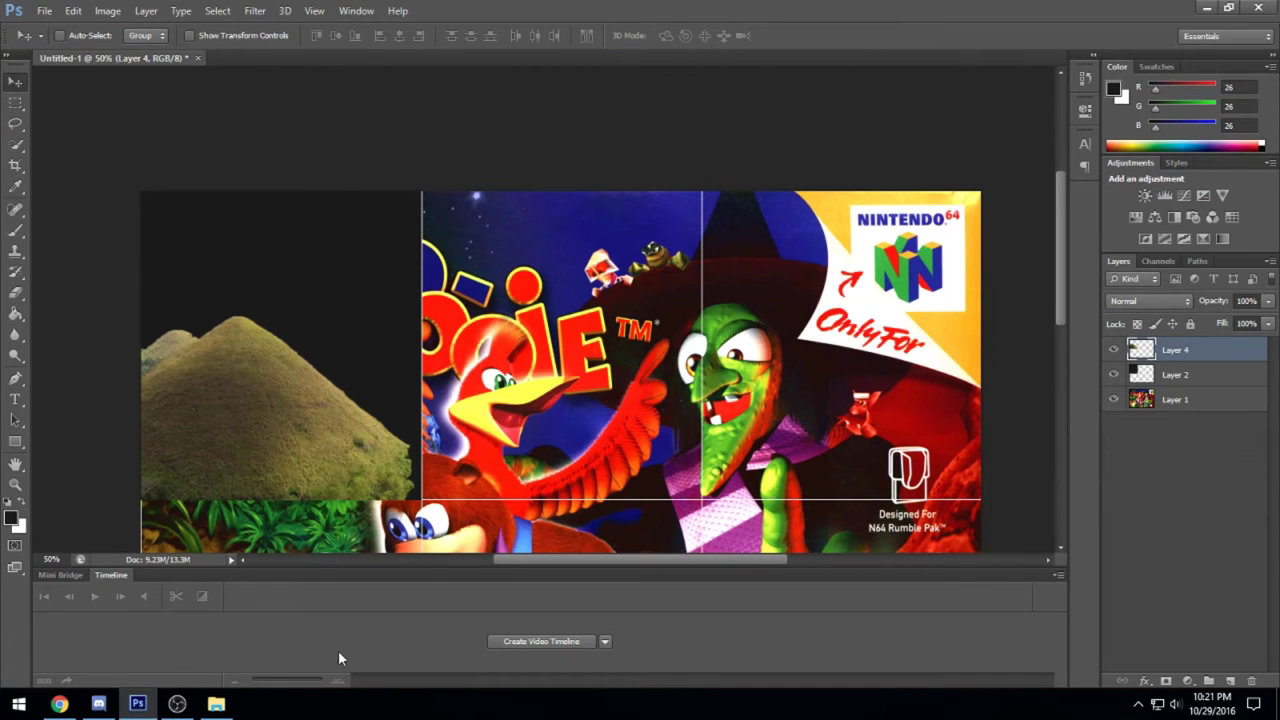
pyautogui.hotkey('ctrl', 'v')
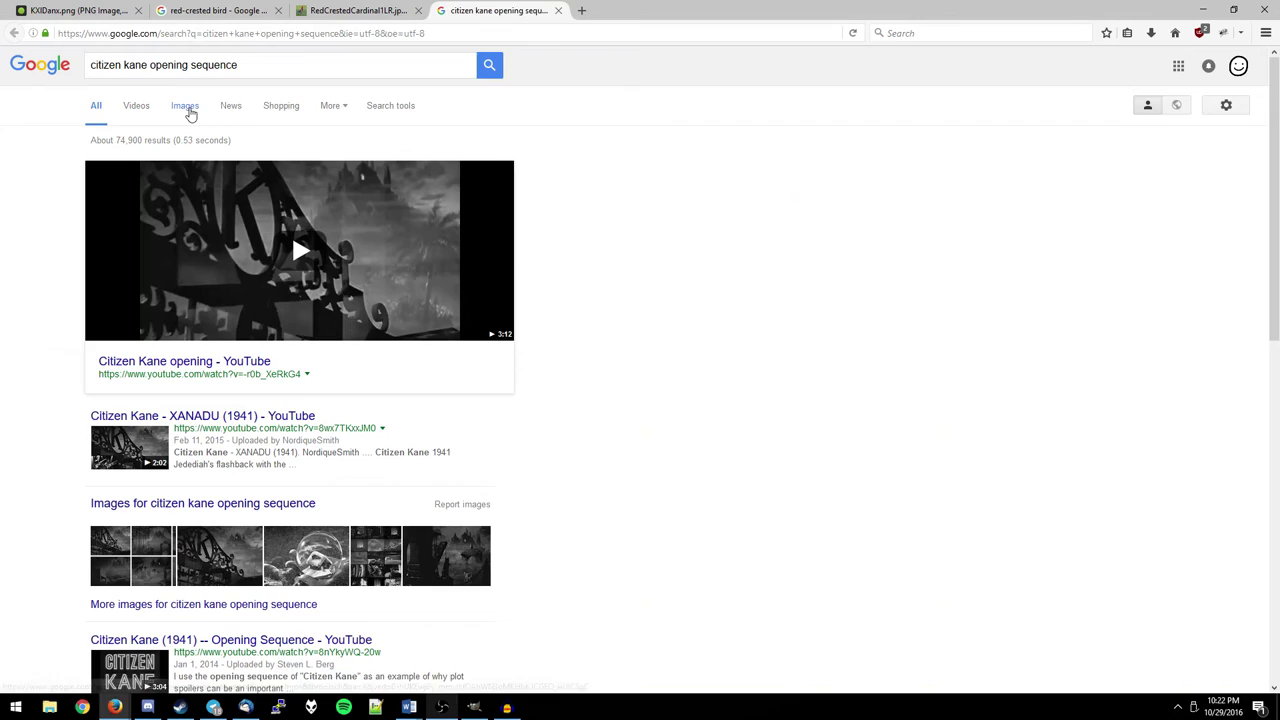
# Preview 'citizen kane opening sequence' image results, then open the 'Kane Opening' YouTube video
pyautogui.click(188, 110)
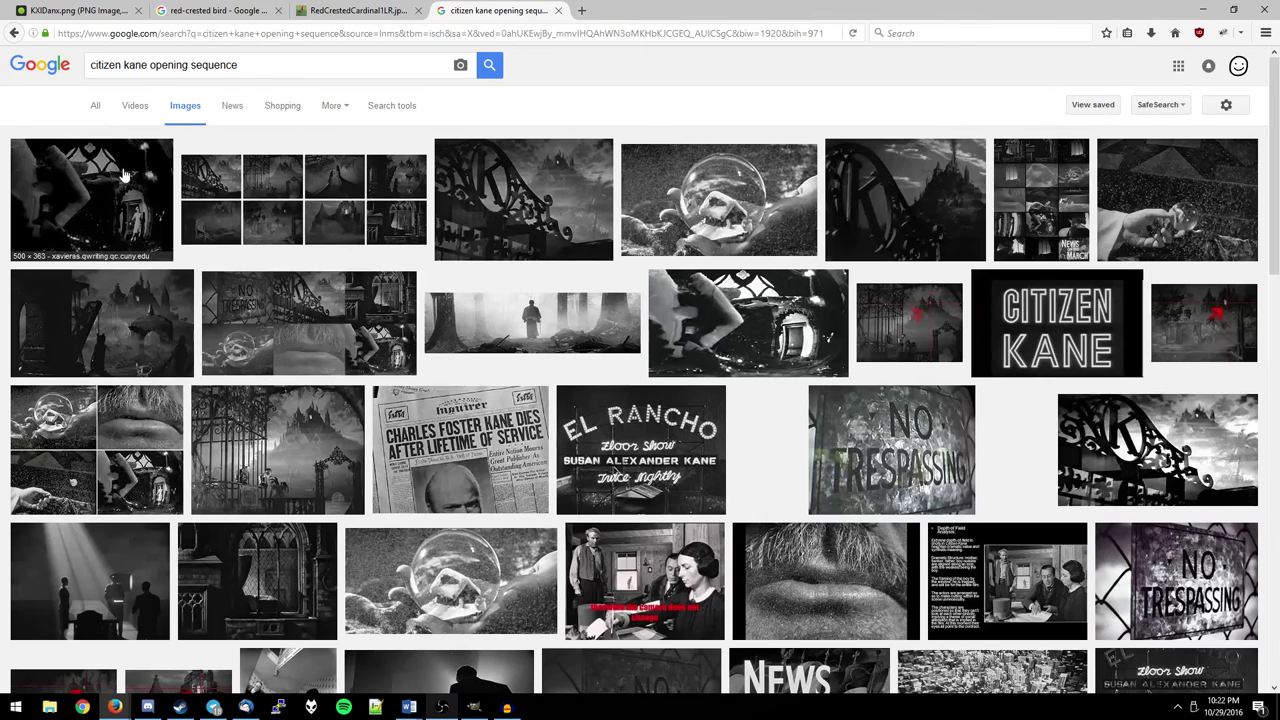
pyautogui.click(565, 190)
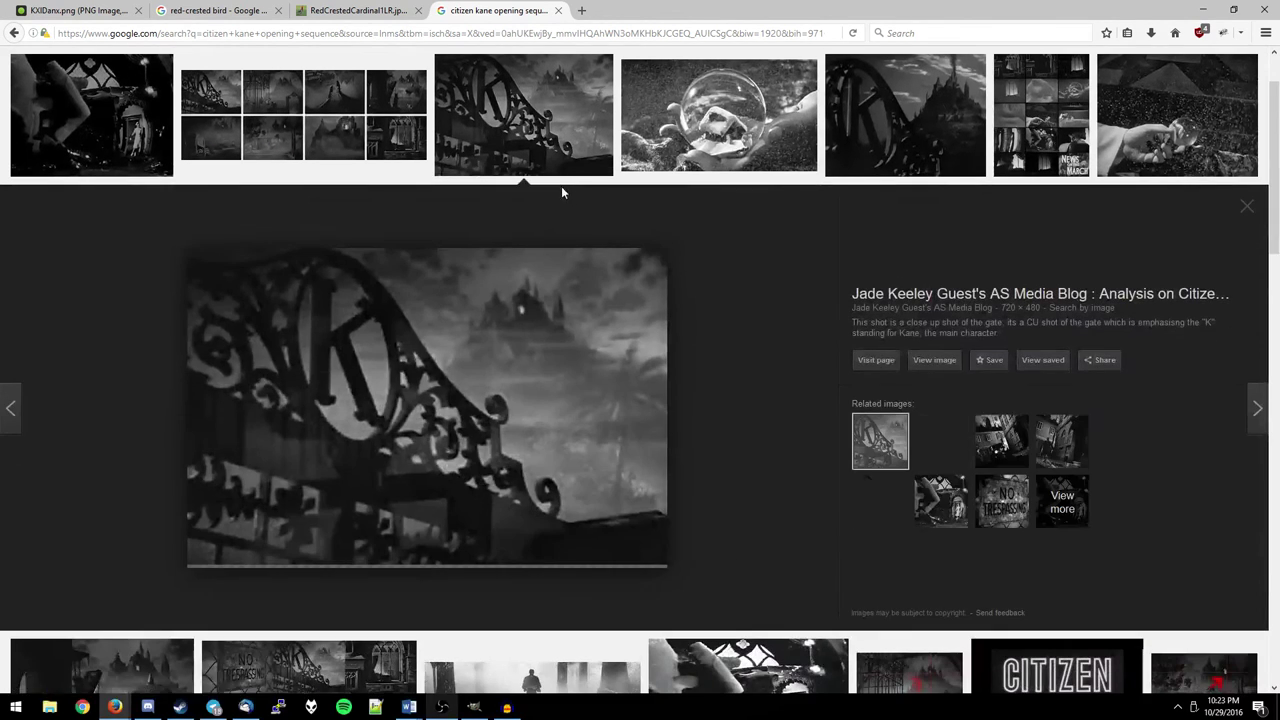
pyautogui.scroll(2, 683, 248)
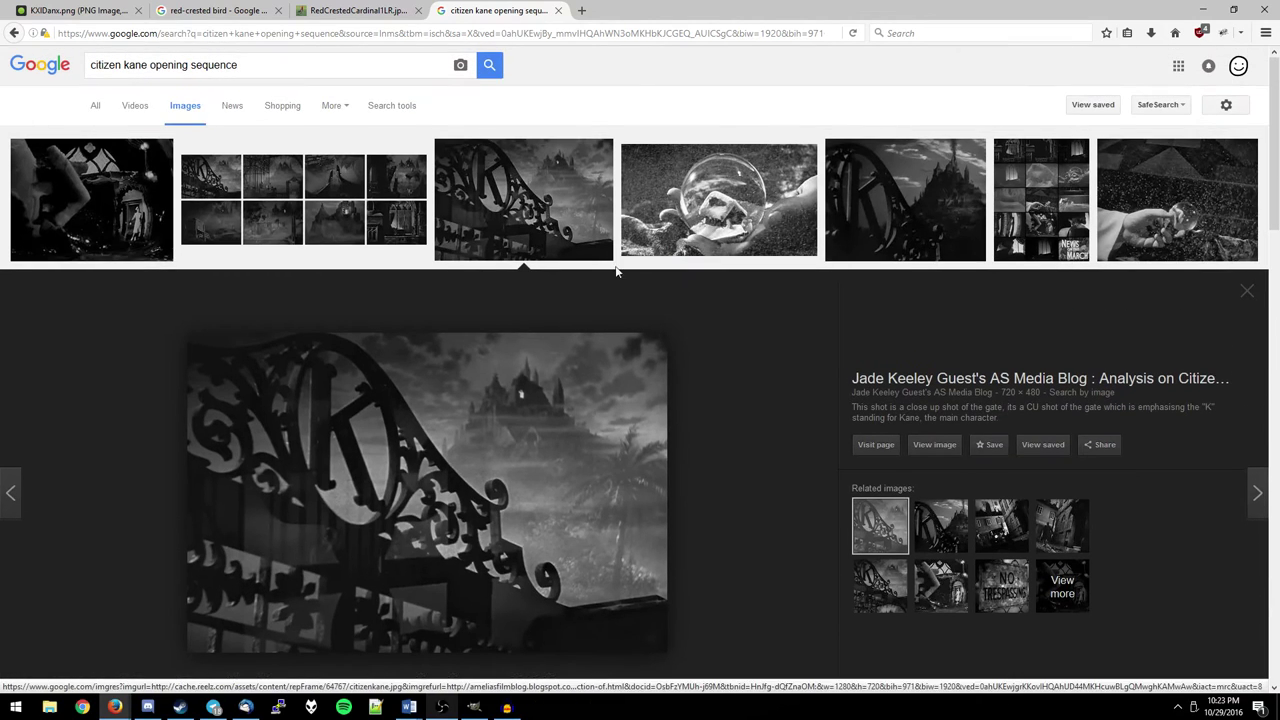
pyautogui.click(93, 110)
pyautogui.click(116, 300)
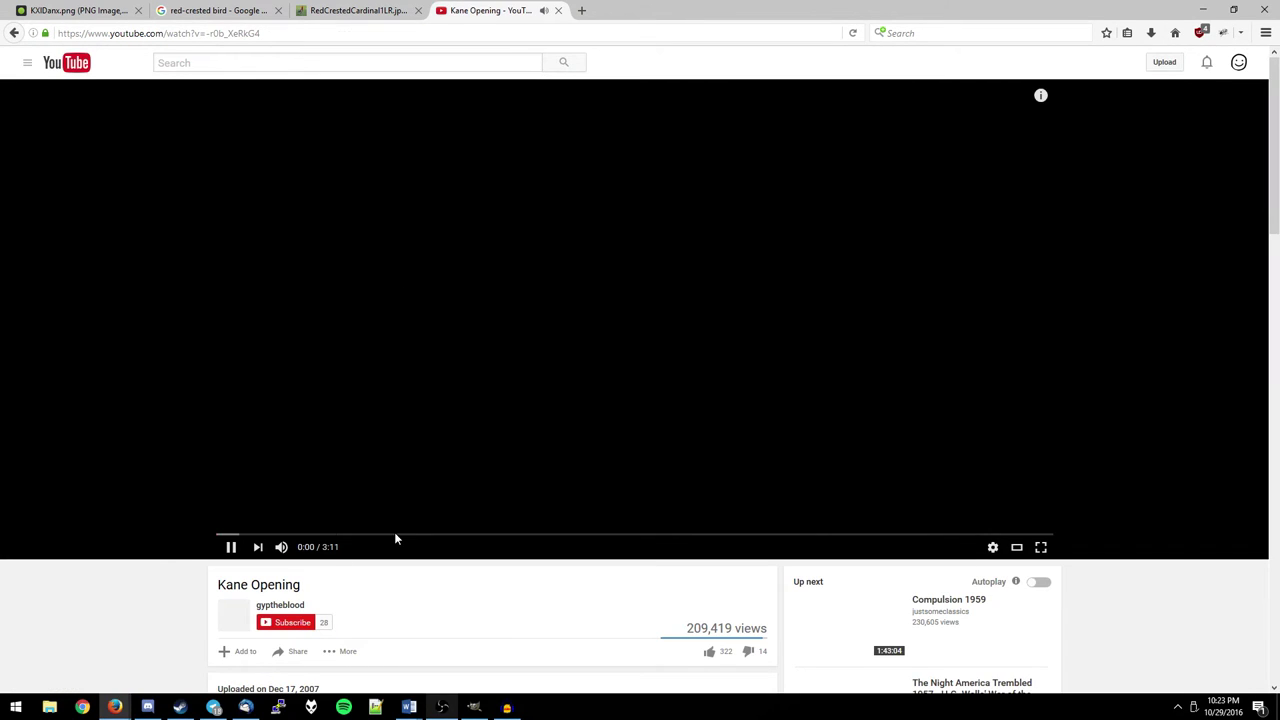
# Capture a still of the Xanadu gate from the Kane Opening video, then pause it
pyautogui.click(394, 537)
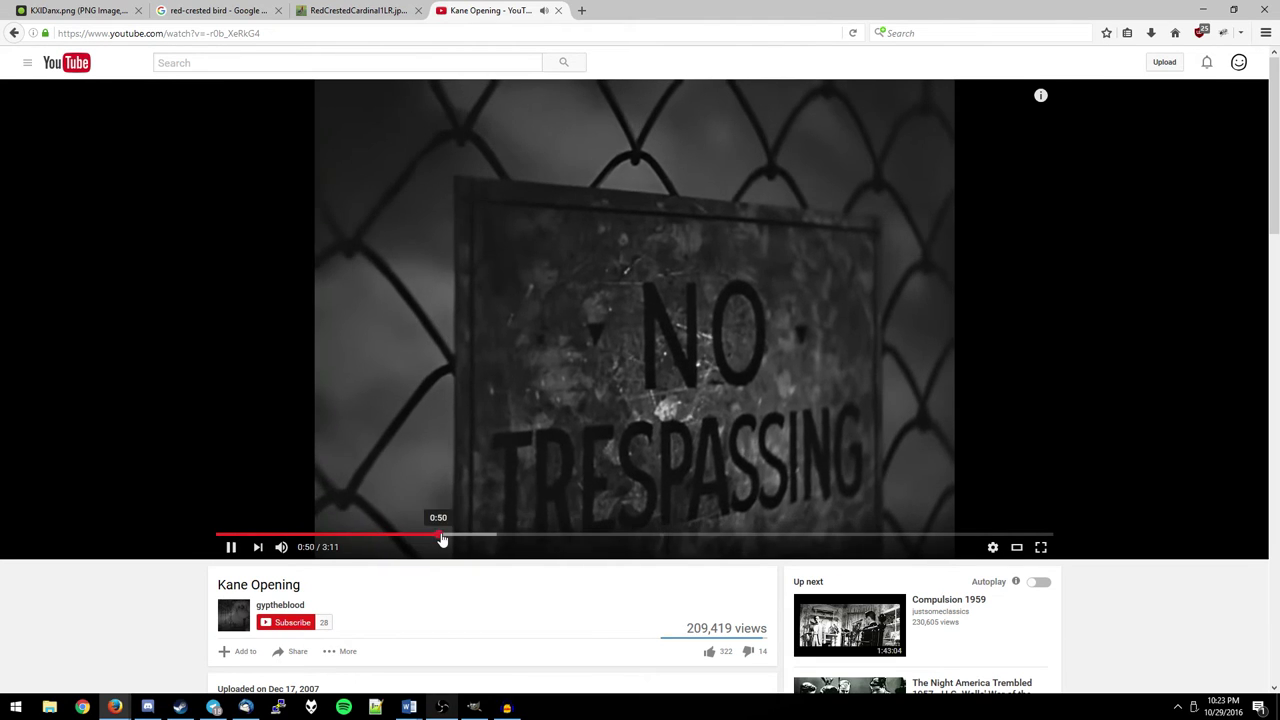
pyautogui.click(441, 535)
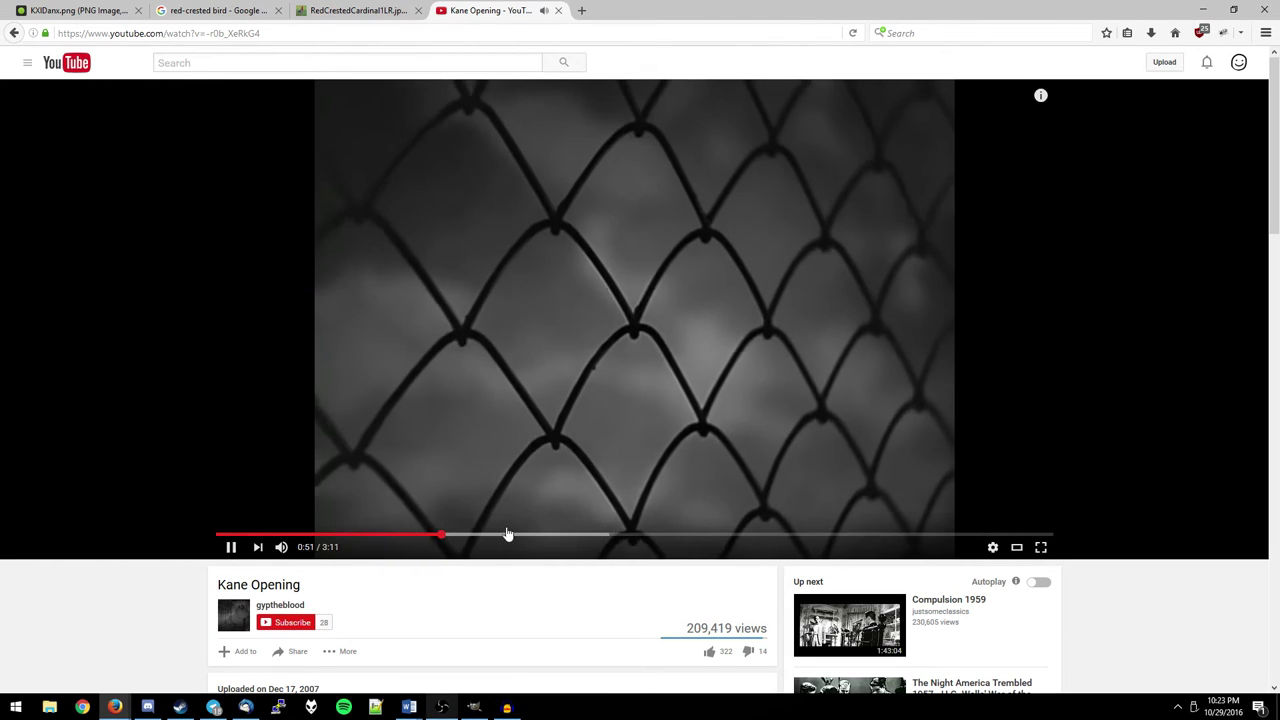
pyautogui.click(543, 535)
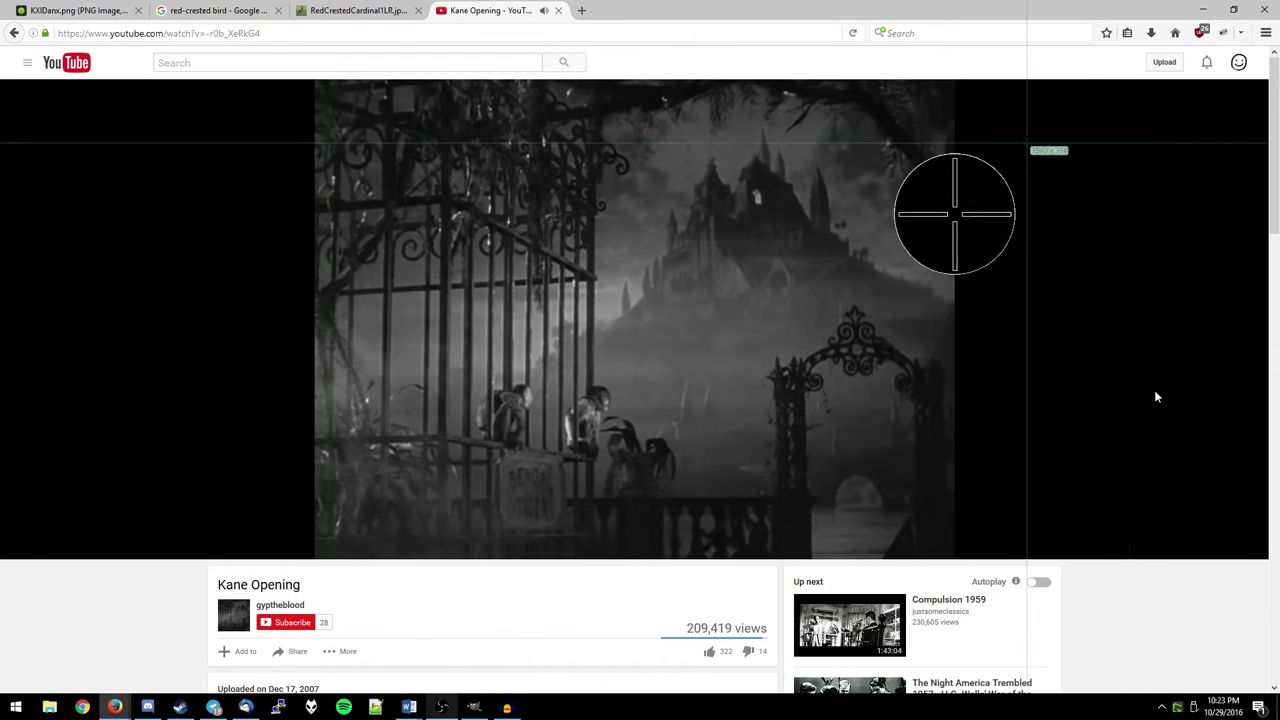
pyautogui.moveTo(955, 78); pyautogui.dragTo(391, 489)
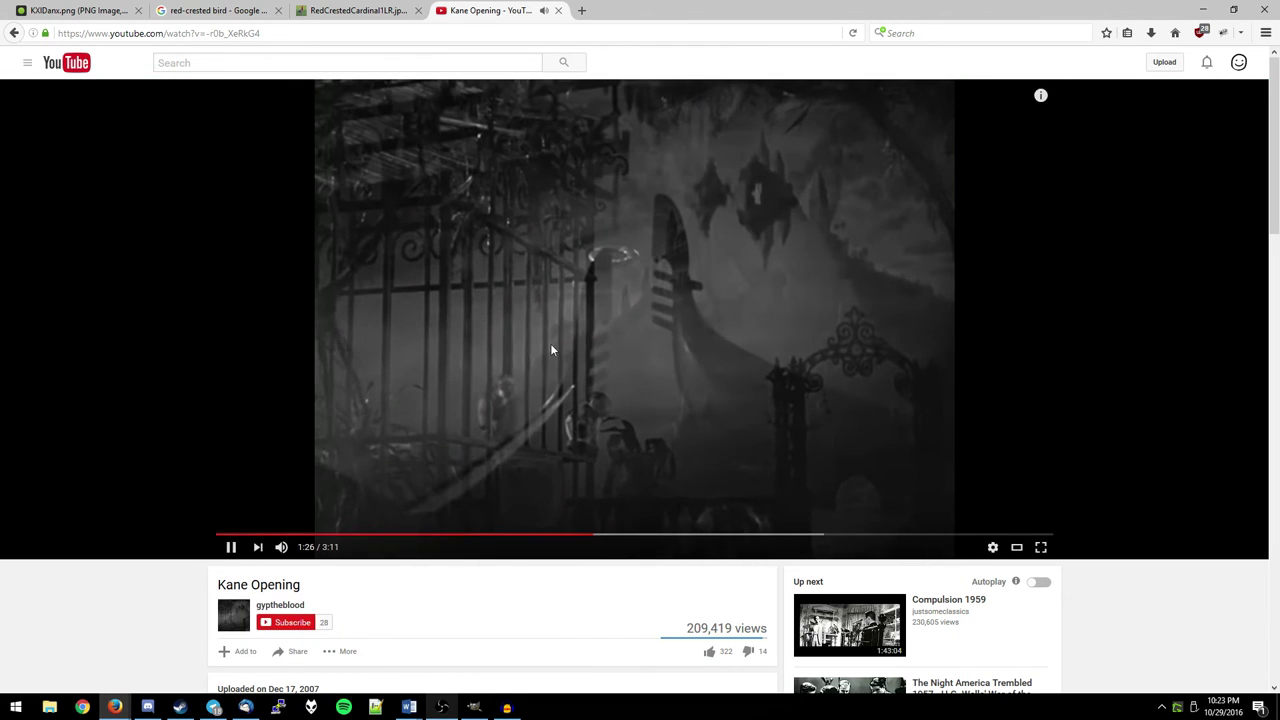
pyautogui.click(90, 353)
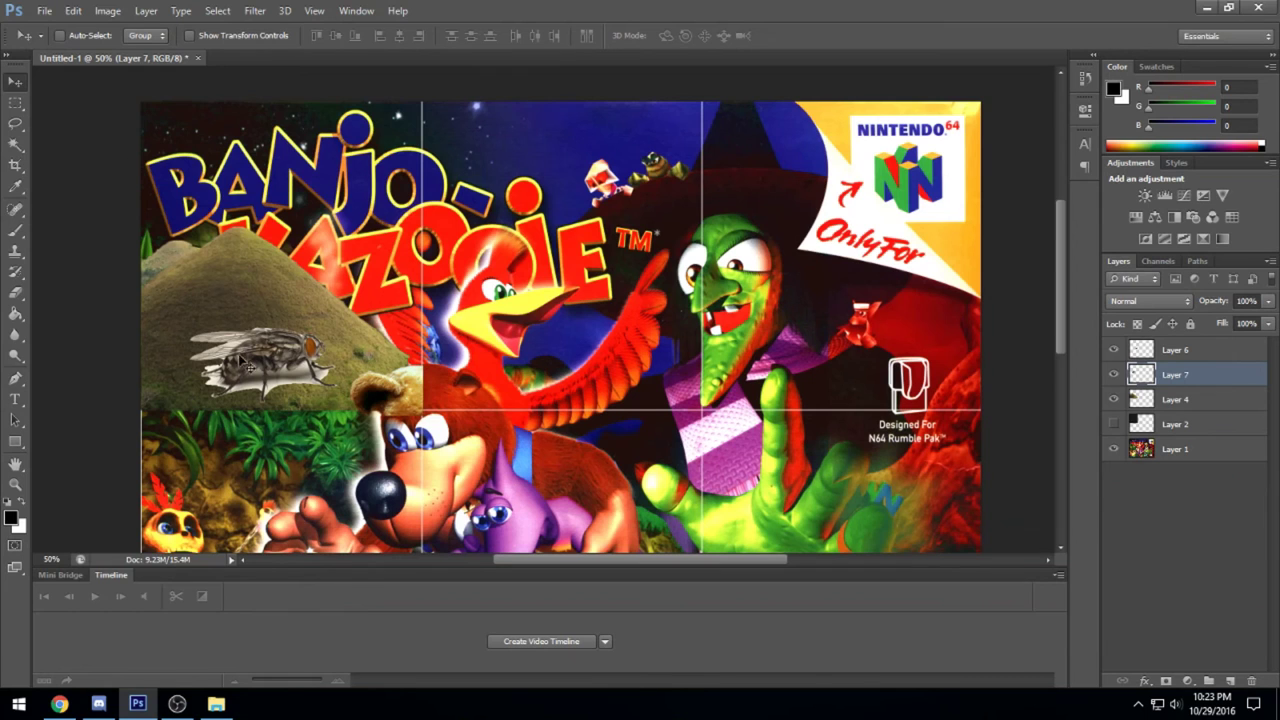
# In GIMP, move the fly layer left and scale the gate layer up to 960×791
pyautogui.moveTo(248, 368); pyautogui.dragTo(176, 367)
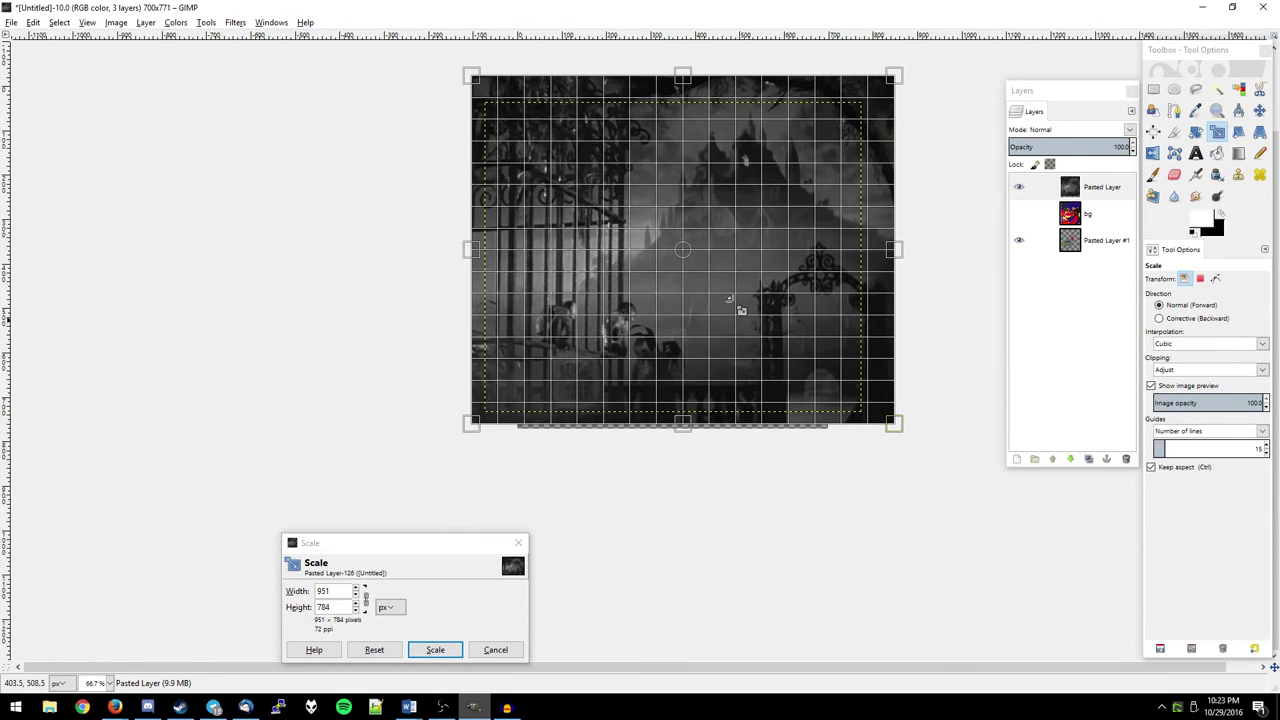
pyautogui.moveTo(470, 428); pyautogui.dragTo(447, 431)
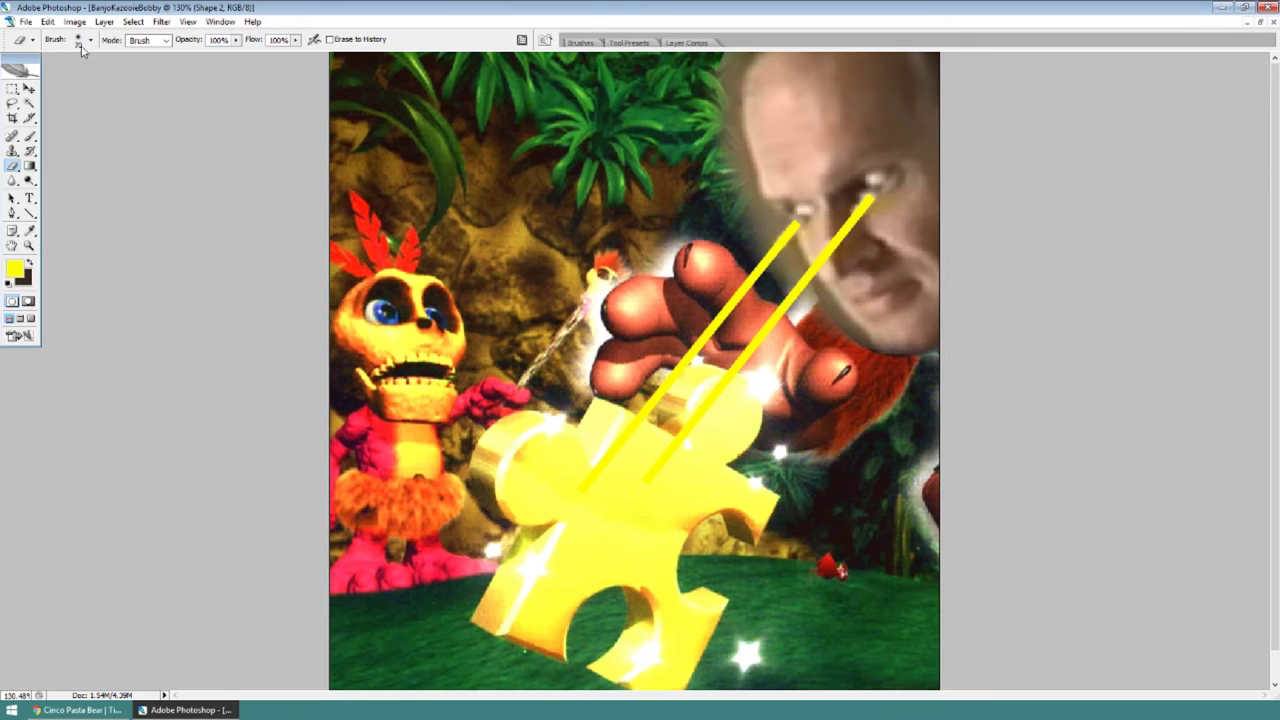
pyautogui.click(80, 42)
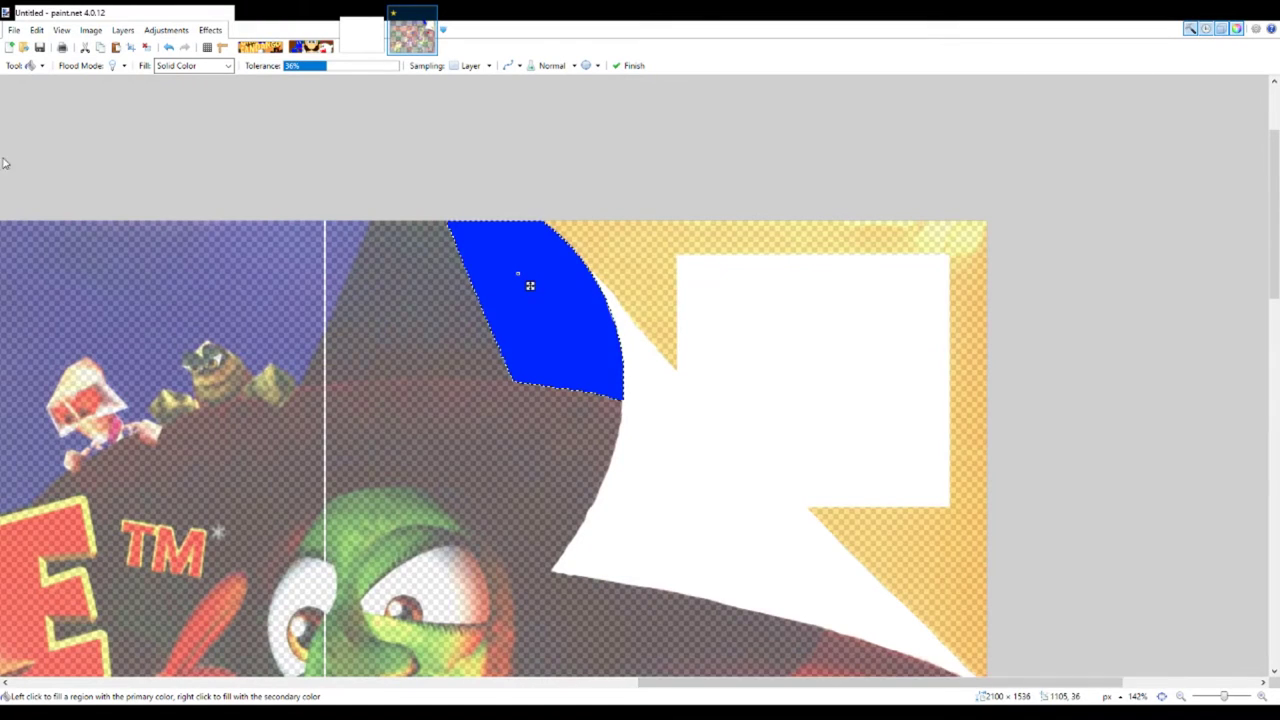
# Undo the yellow fill to keep the patch blue, then start capturing the skeleton from the Halloween video
pyautogui.press('Return')
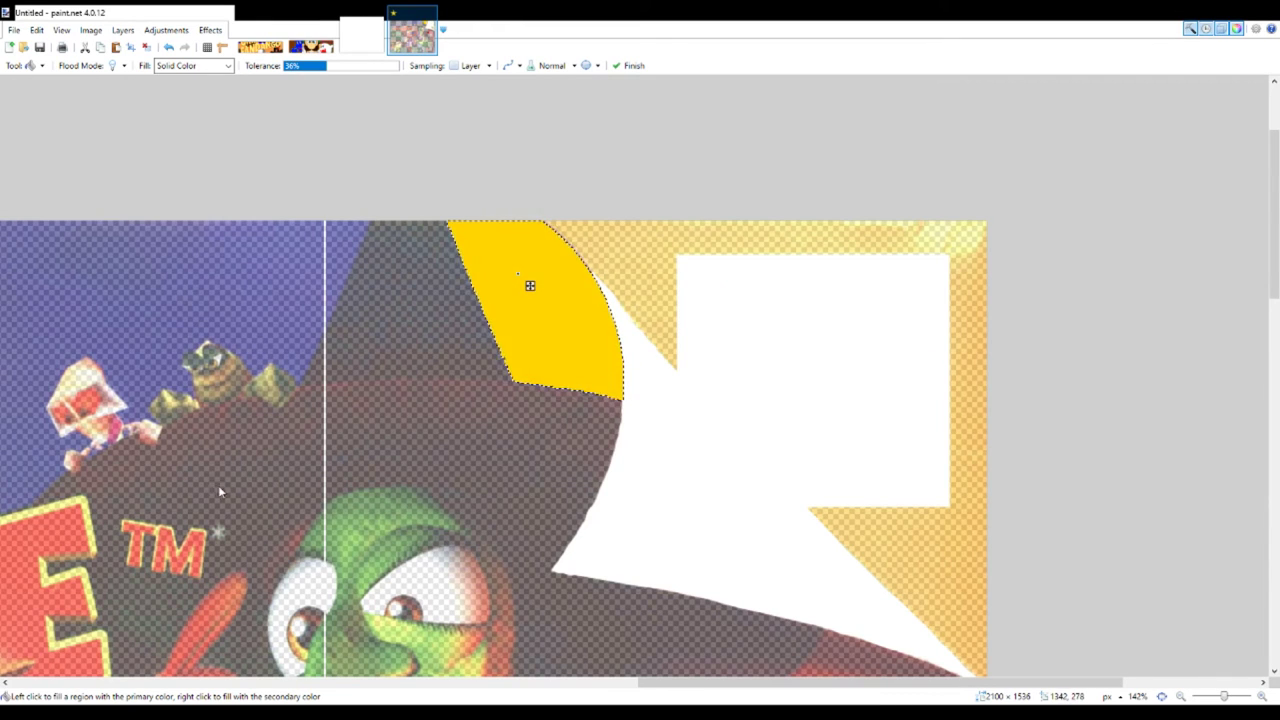
pyautogui.hotkey('ctrl', 'z')
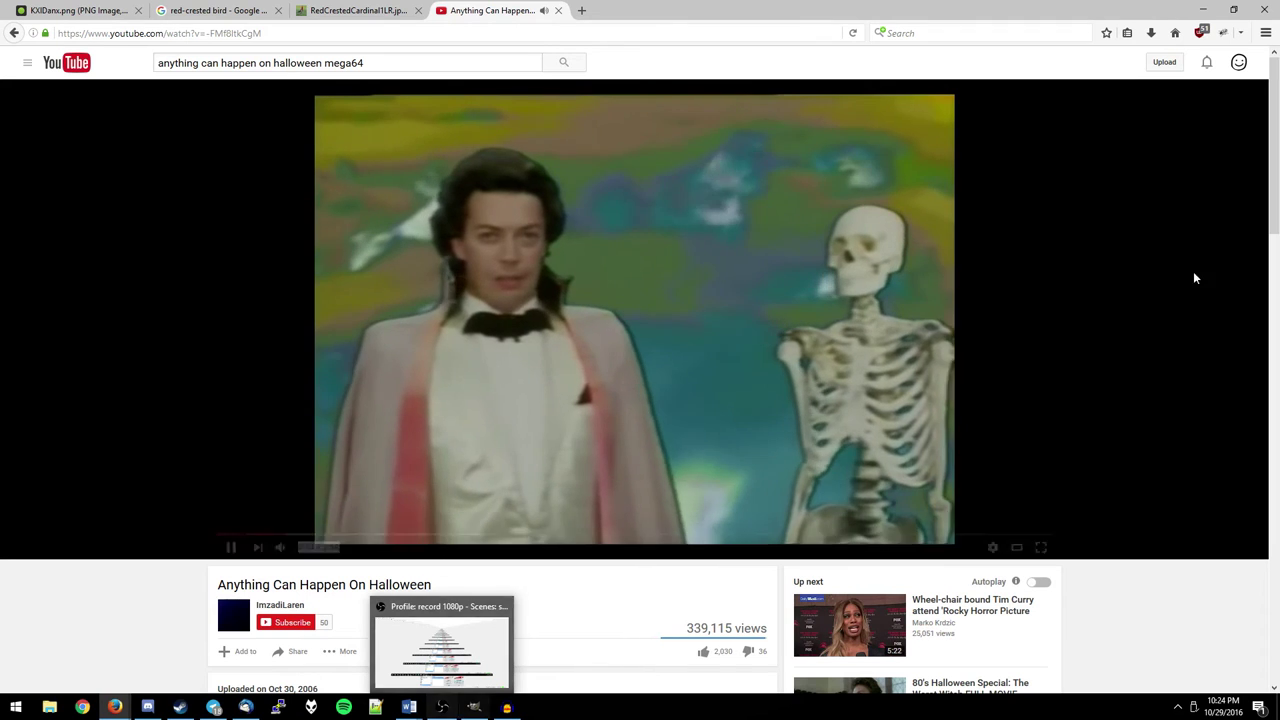
pyautogui.click(688, 406)
pyautogui.click(688, 406)
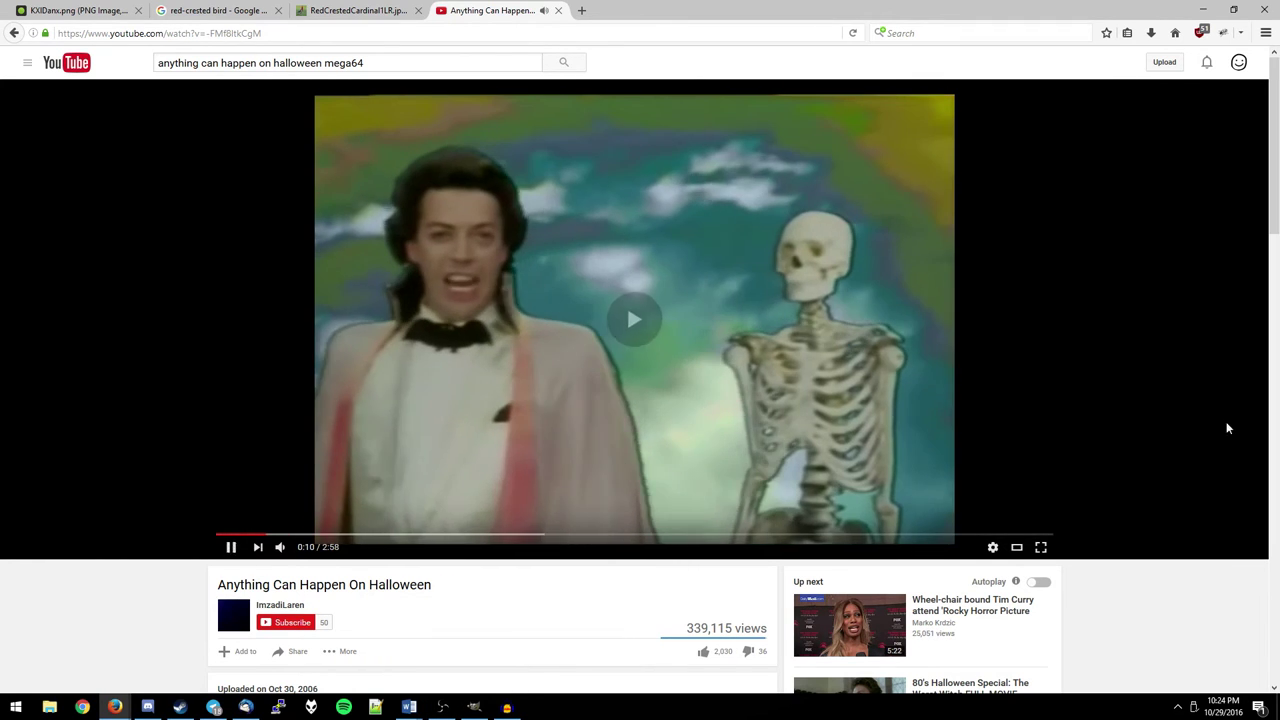
pyautogui.press('Print')
pyautogui.moveTo(935, 190)
pyautogui.mouseDown()
pyautogui.moveTo(769, 456)
pyautogui.moveTo(709, 477)
pyautogui.mouseUp()
# Paste the captured skeleton screenshot into the cardinal composition as new layer Pasted Layer #2
pyautogui.click(476, 707)
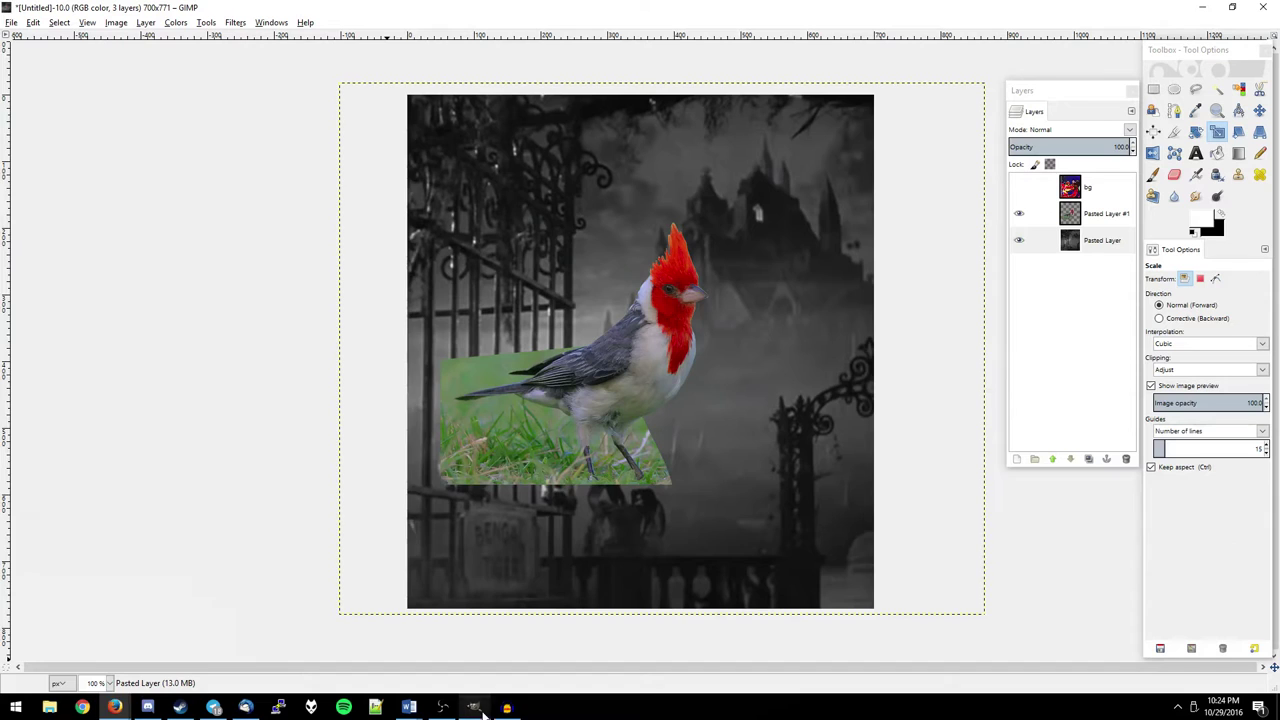
pyautogui.hotkey('ctrl', 'v')
pyautogui.click(1016, 458)
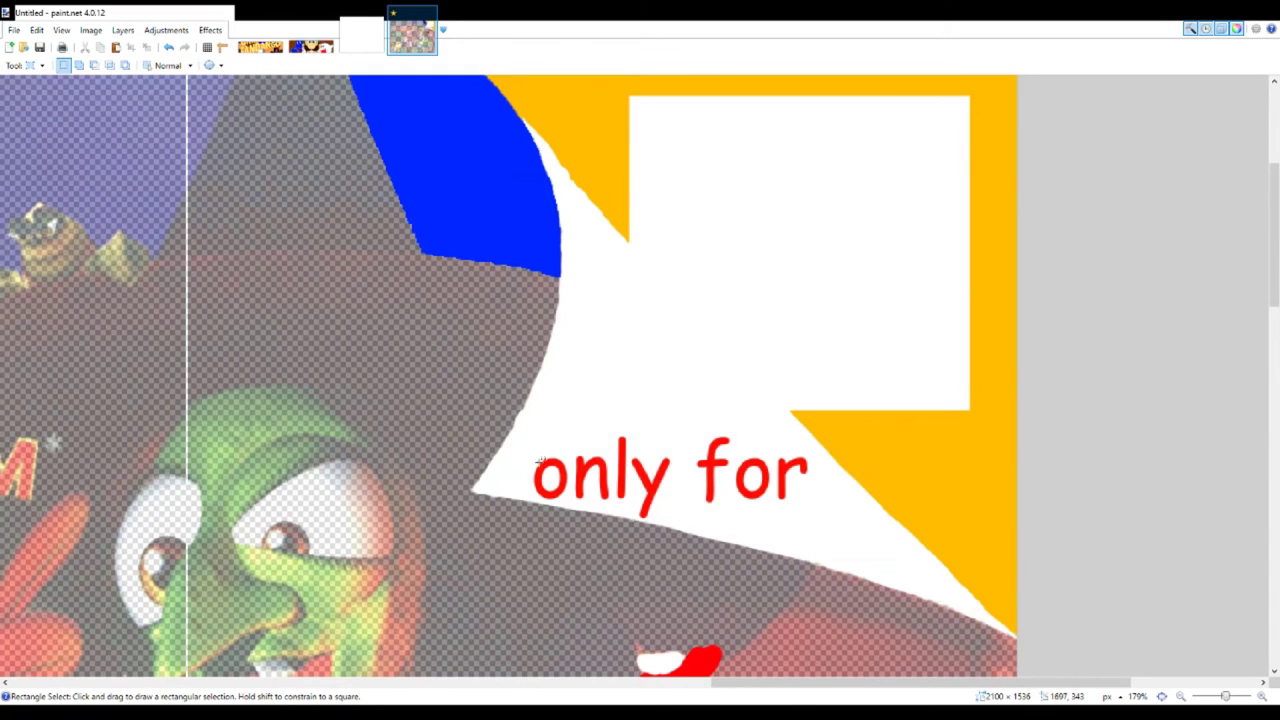
# Select the red 'only for' text, tilt it about 13 degrees and enlarge it slightly
pyautogui.moveTo(518, 422); pyautogui.dragTo(826, 541)
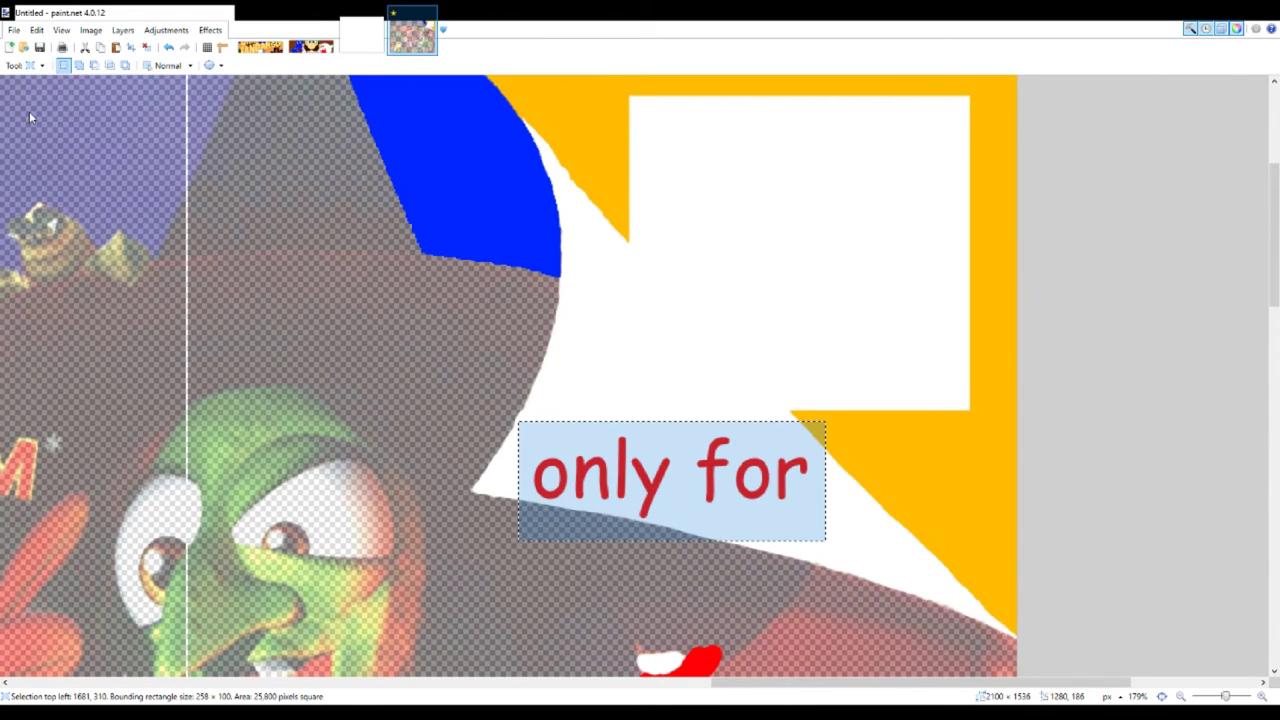
pyautogui.press('m')
pyautogui.moveTo(806, 377); pyautogui.dragTo(768, 494)
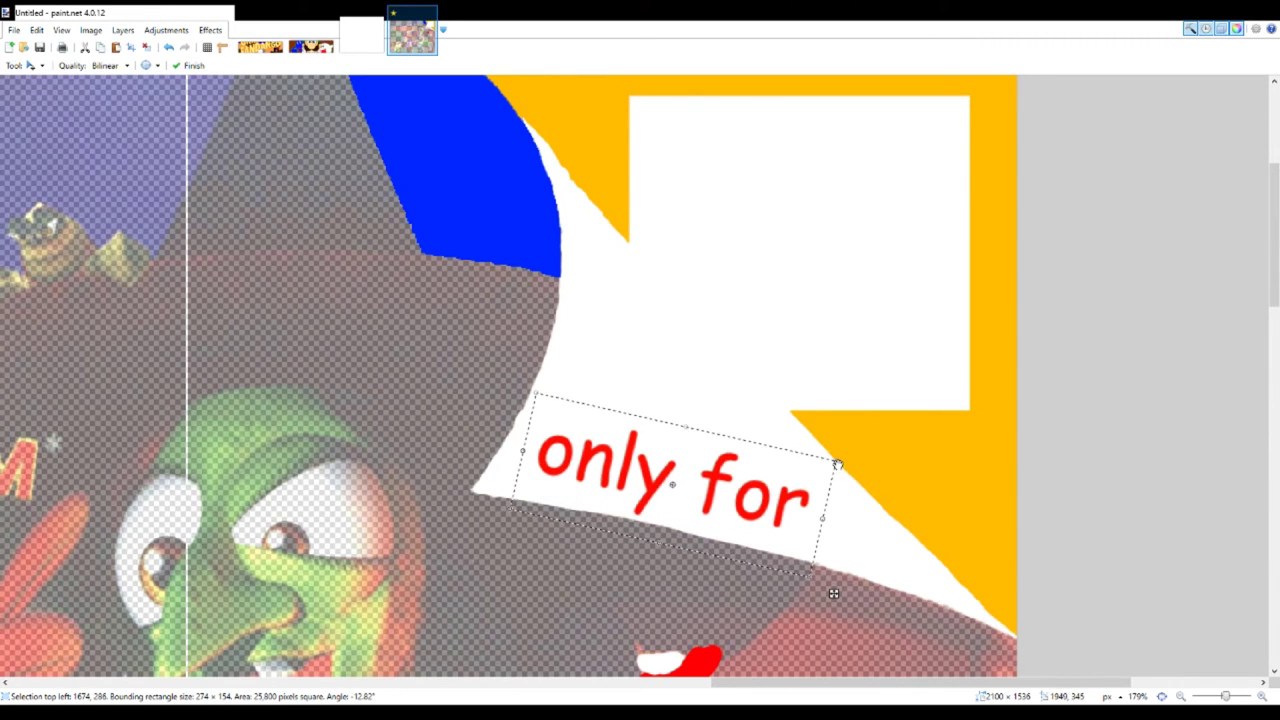
pyautogui.moveTo(837, 464); pyautogui.dragTo(876, 469)
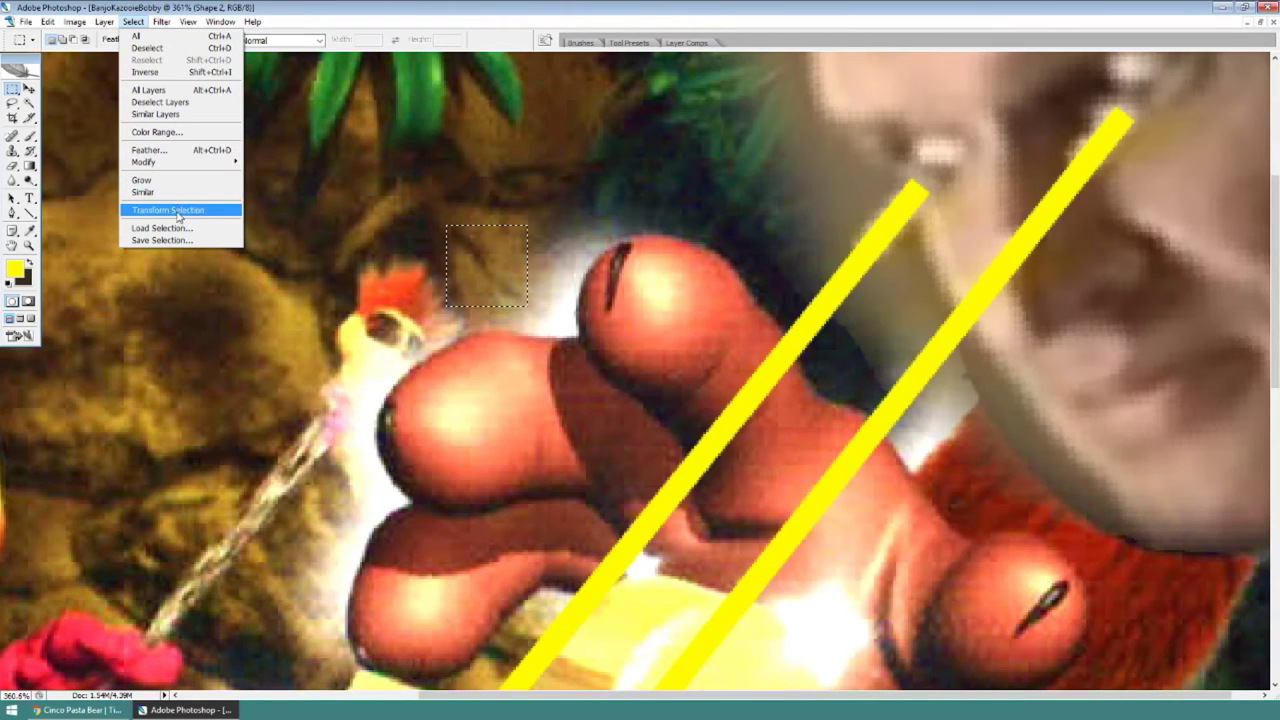
# Rotate the selection outline about 32 degrees and apply it
pyautogui.click(180, 211)
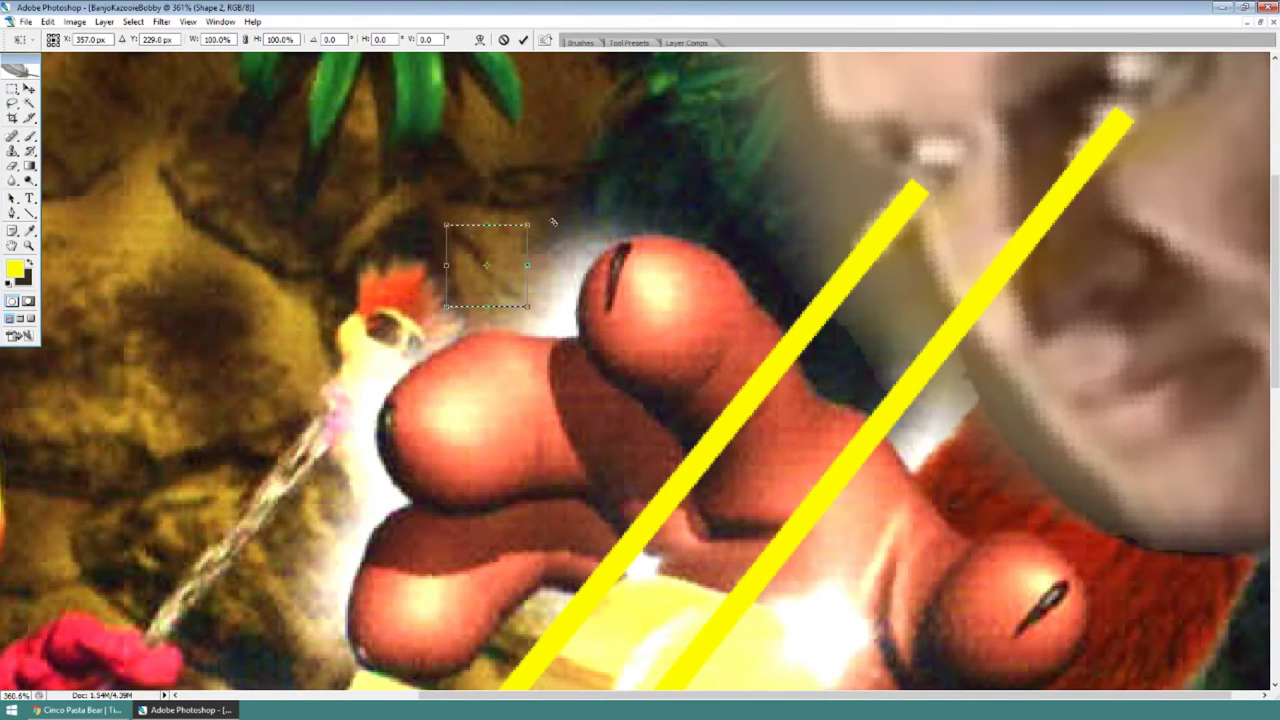
pyautogui.moveTo(548, 224)
pyautogui.mouseDown()
pyautogui.moveTo(576, 251)
pyautogui.moveTo(534, 158)
pyautogui.mouseUp()
pyautogui.click(521, 40)
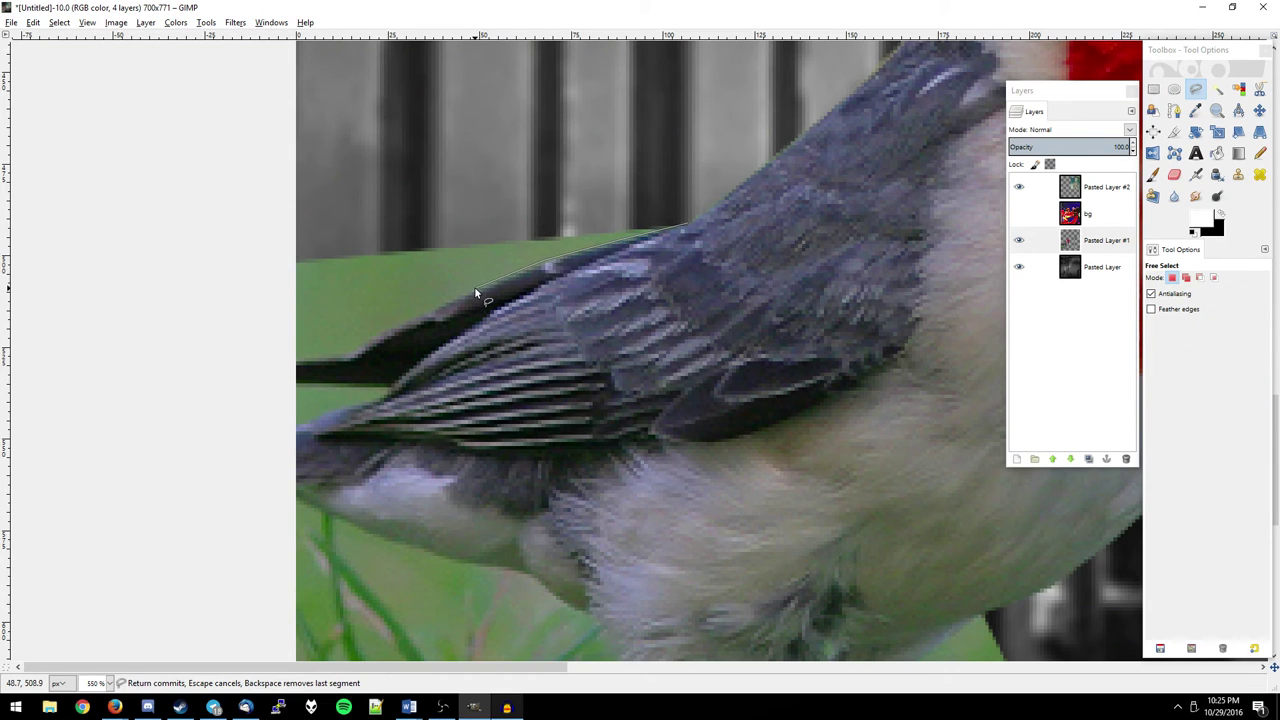
# Outline the grass patch above the cardinal's wing with Free Select
pyautogui.click(430, 310)
pyautogui.moveTo(299, 345)
pyautogui.mouseDown()
pyautogui.moveTo(223, 251)
pyautogui.moveTo(590, 147)
pyautogui.mouseUp()
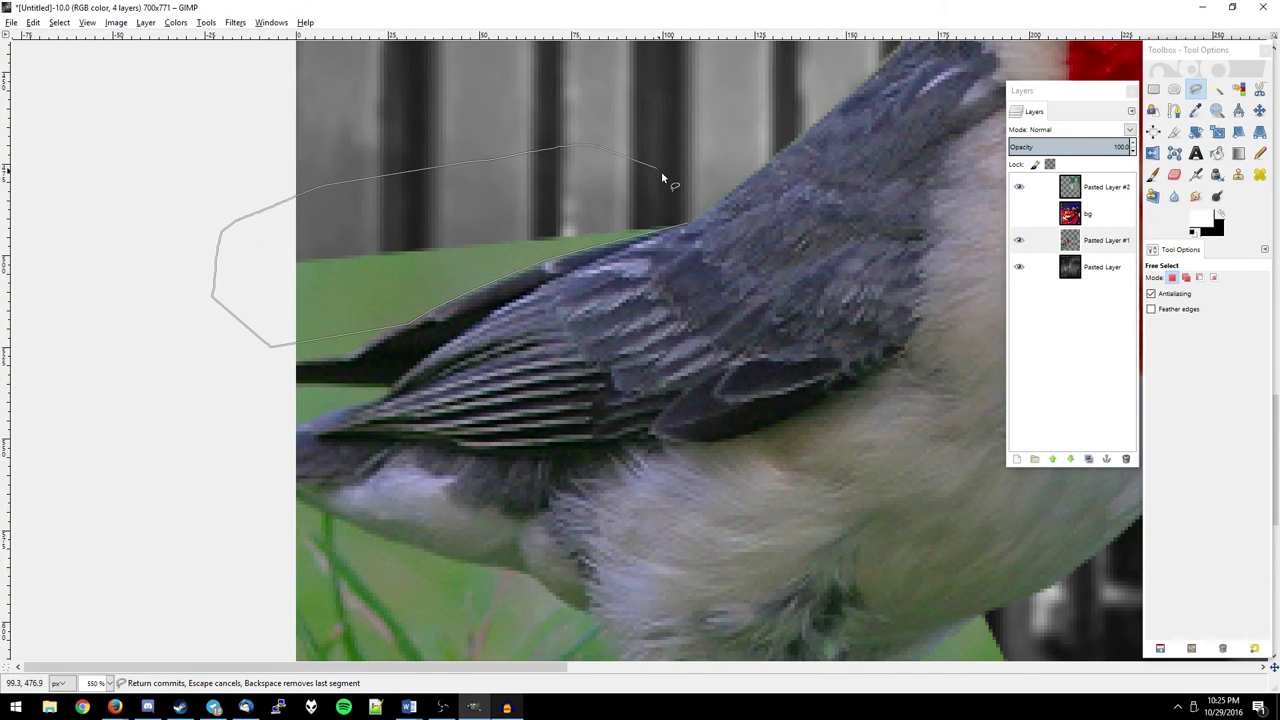
pyautogui.click(685, 222)
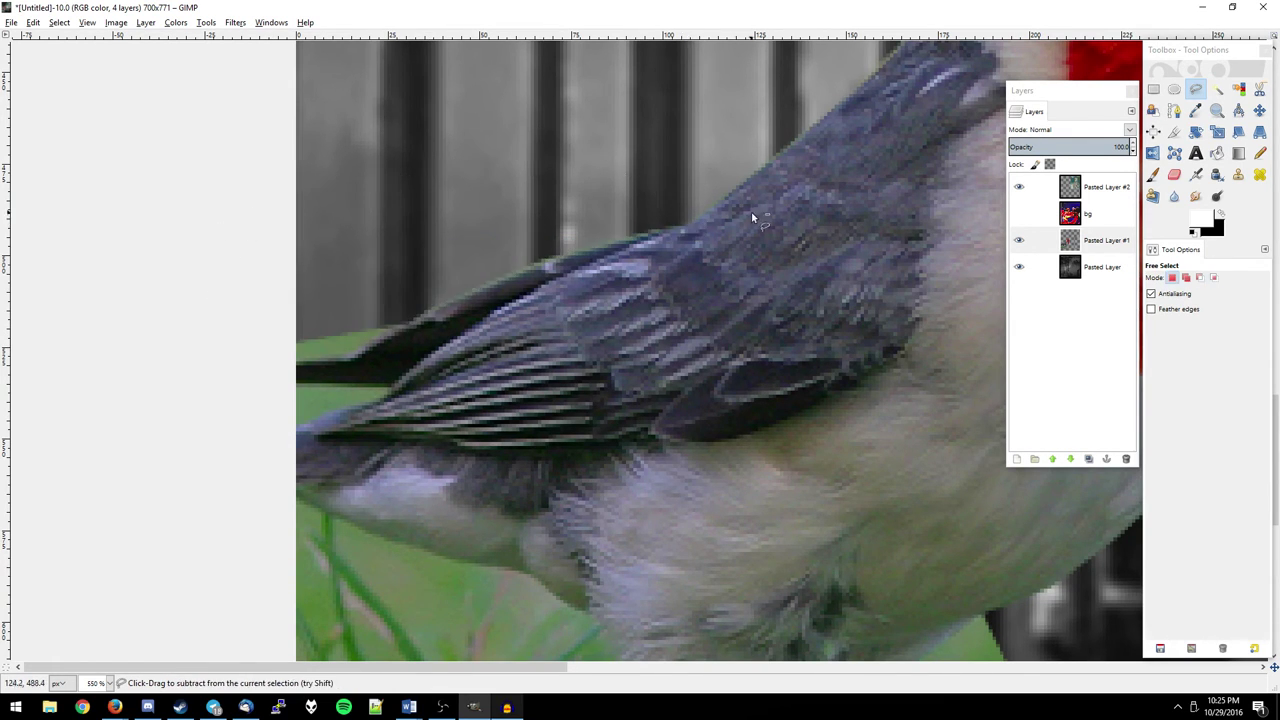
pyautogui.scroll(-4, 751, 211)
pyautogui.scroll(3, 720, 260)
pyautogui.scroll(3, 710, 300)
pyautogui.scroll(2, 701, 320)
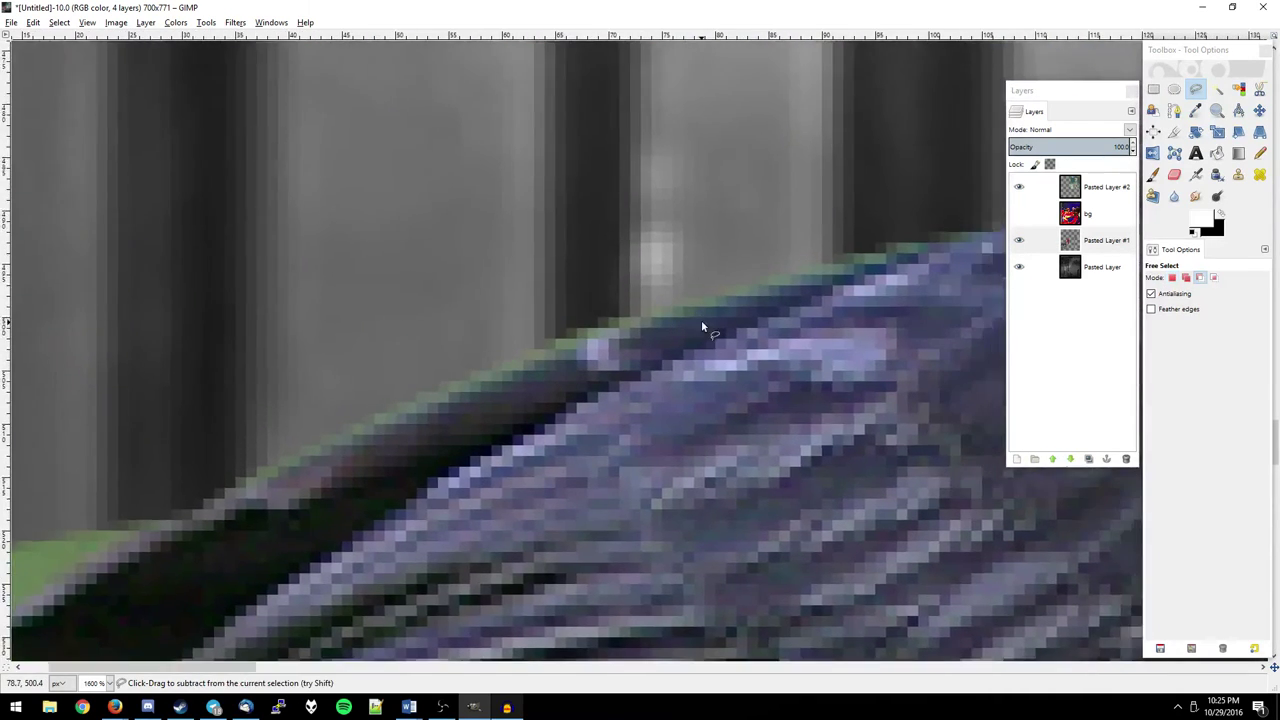
pyautogui.scroll(-2, 702, 324)
# Trace a tighter outline along the wing's top edge, then clear the selection
pyautogui.click(840, 281)
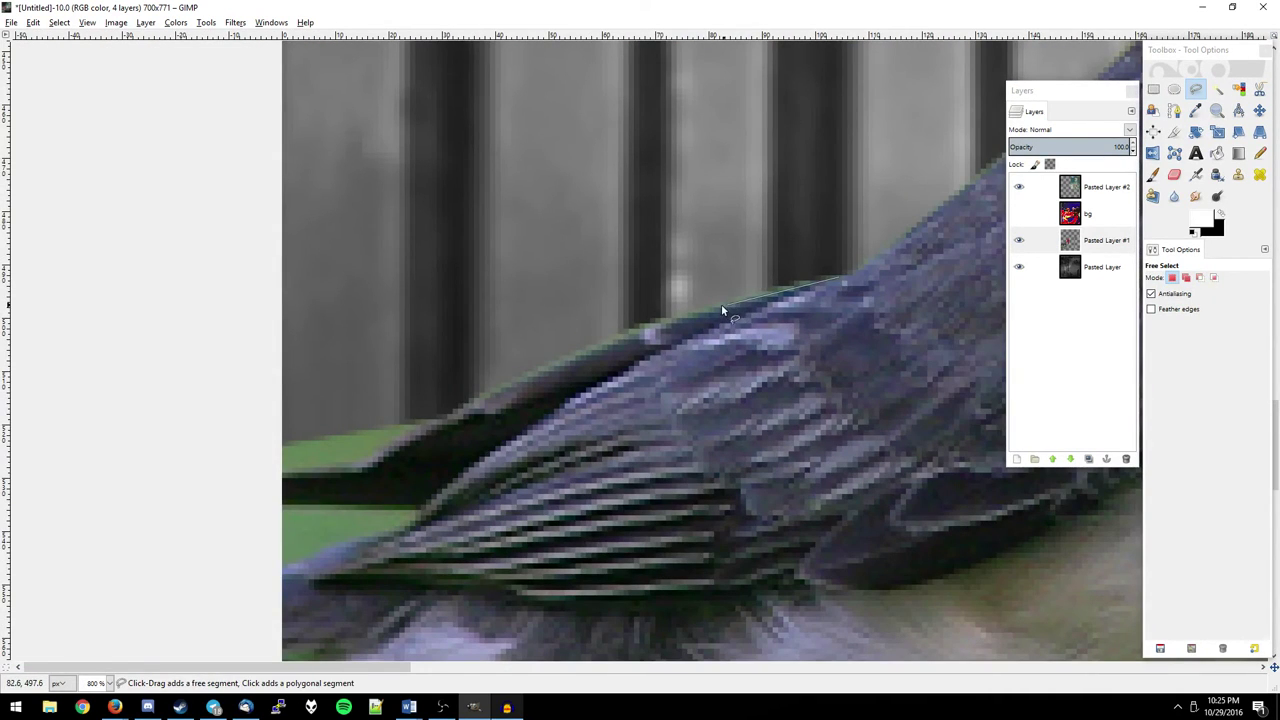
pyautogui.click(707, 304)
pyautogui.click(603, 344)
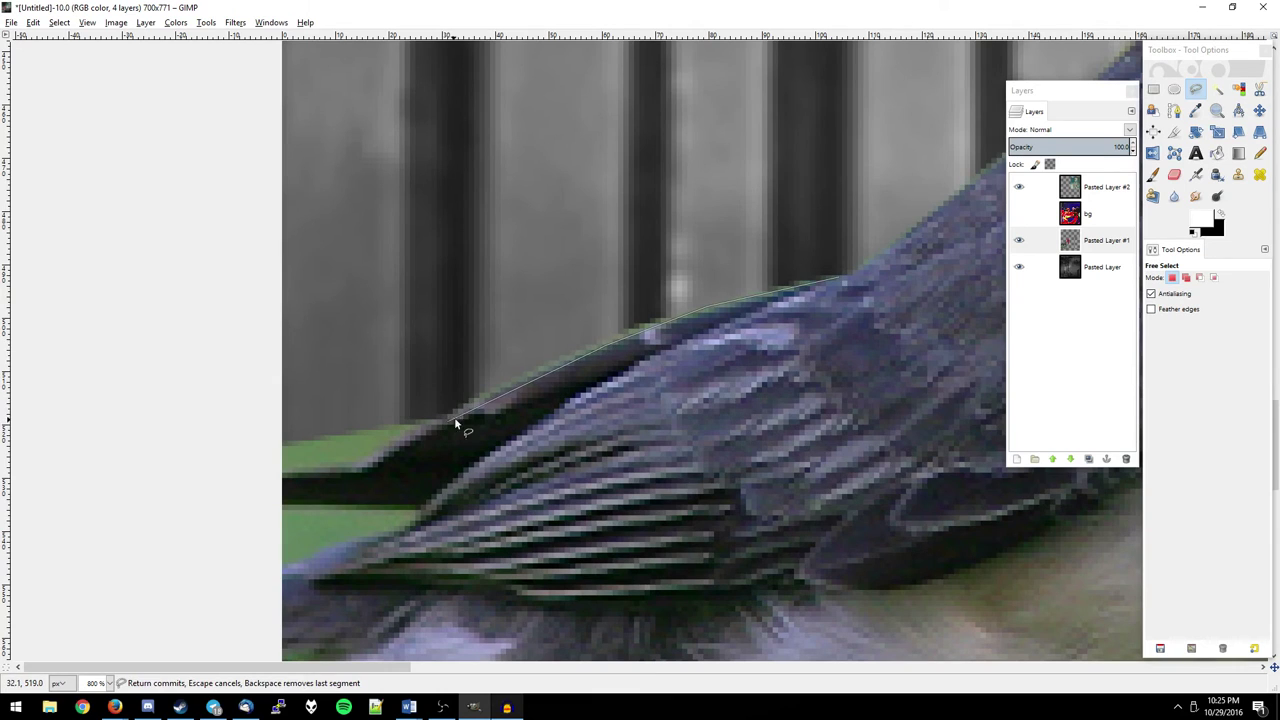
pyautogui.click(440, 417)
pyautogui.click(138, 300)
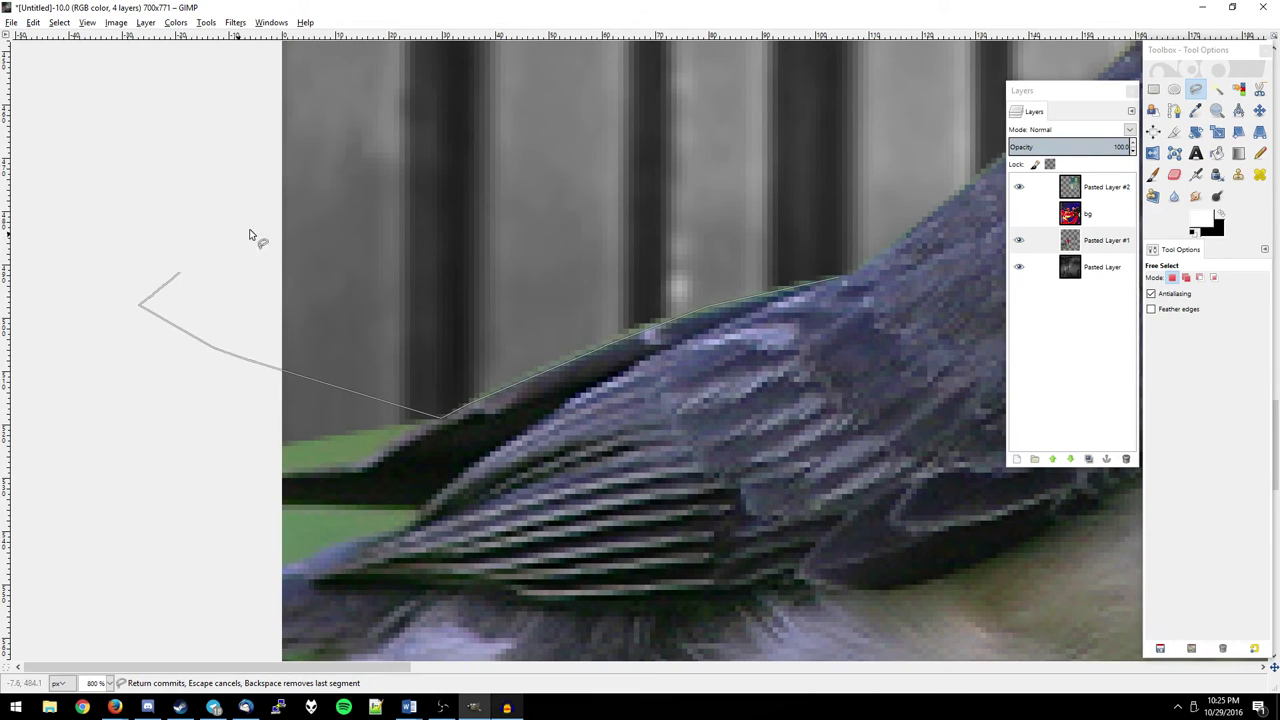
pyautogui.click(560, 105)
pyautogui.click(832, 216)
pyautogui.click(840, 280)
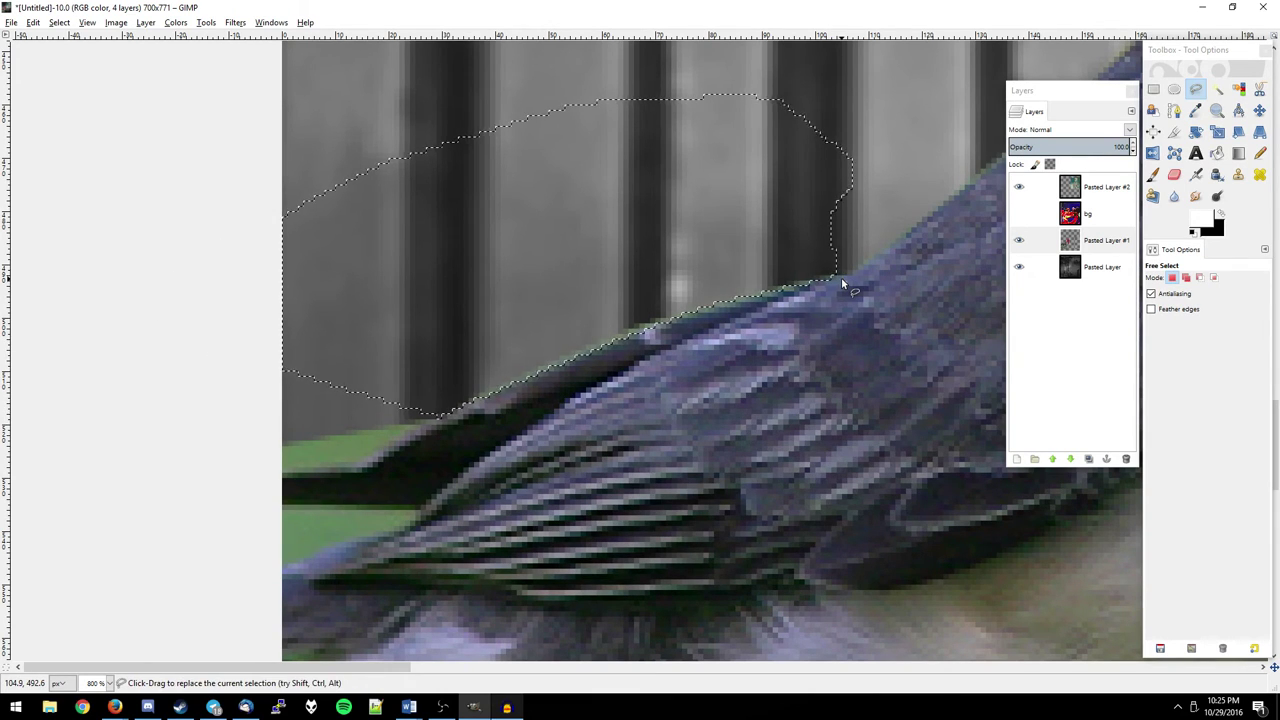
pyautogui.hotkey('ctrl', 'shift', 'a')
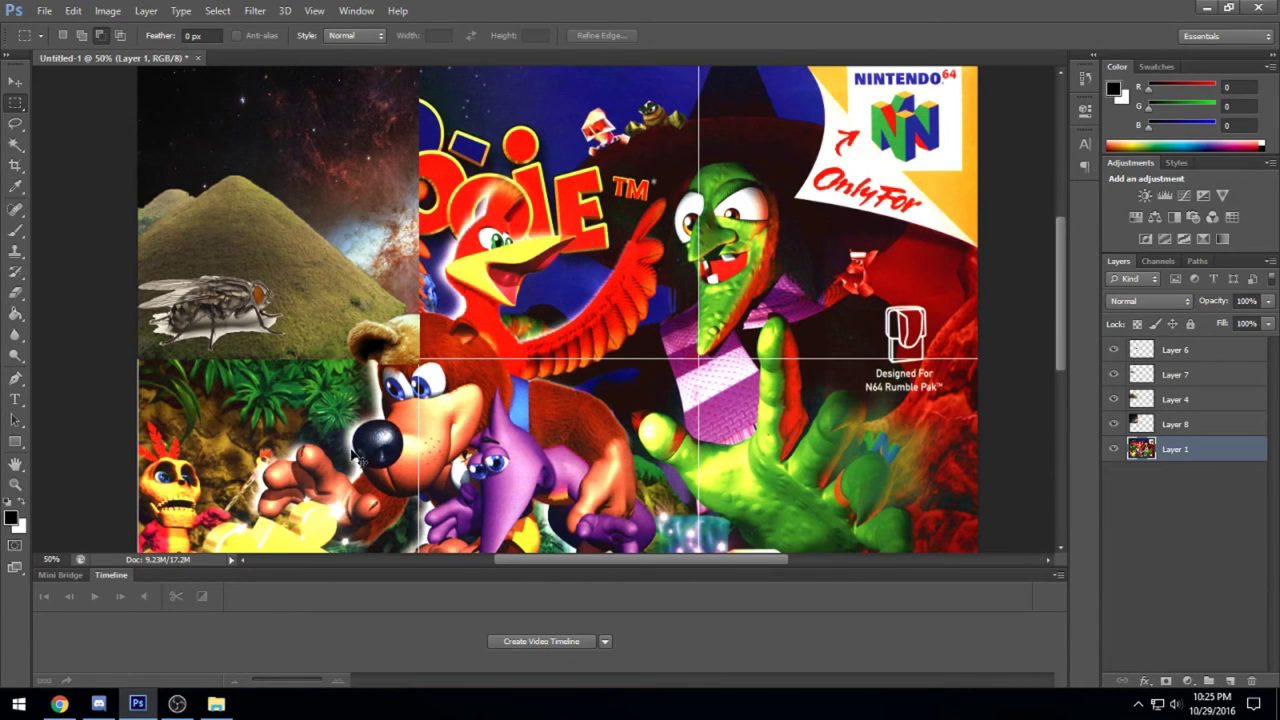
# Paste the monkey emoji onto the cover and flip it horizontally
pyautogui.hotkey('ctrl', 'v')
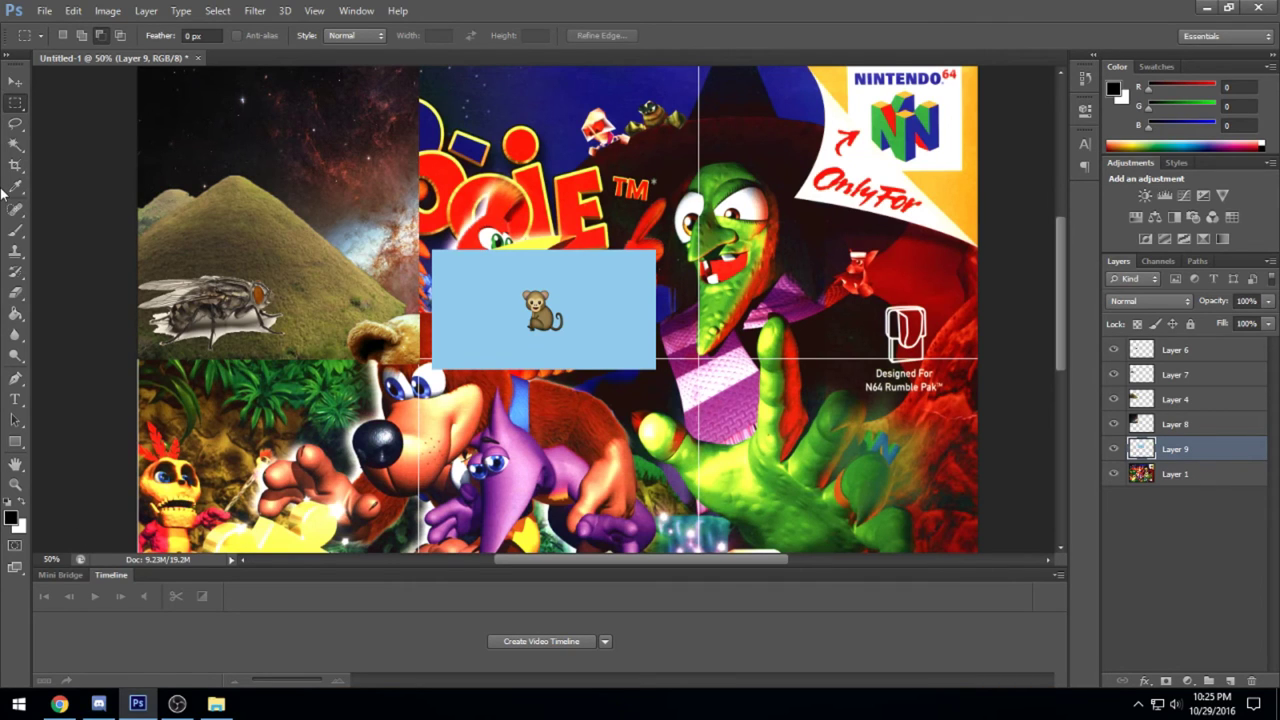
pyautogui.hotkey('ctrl', 't')
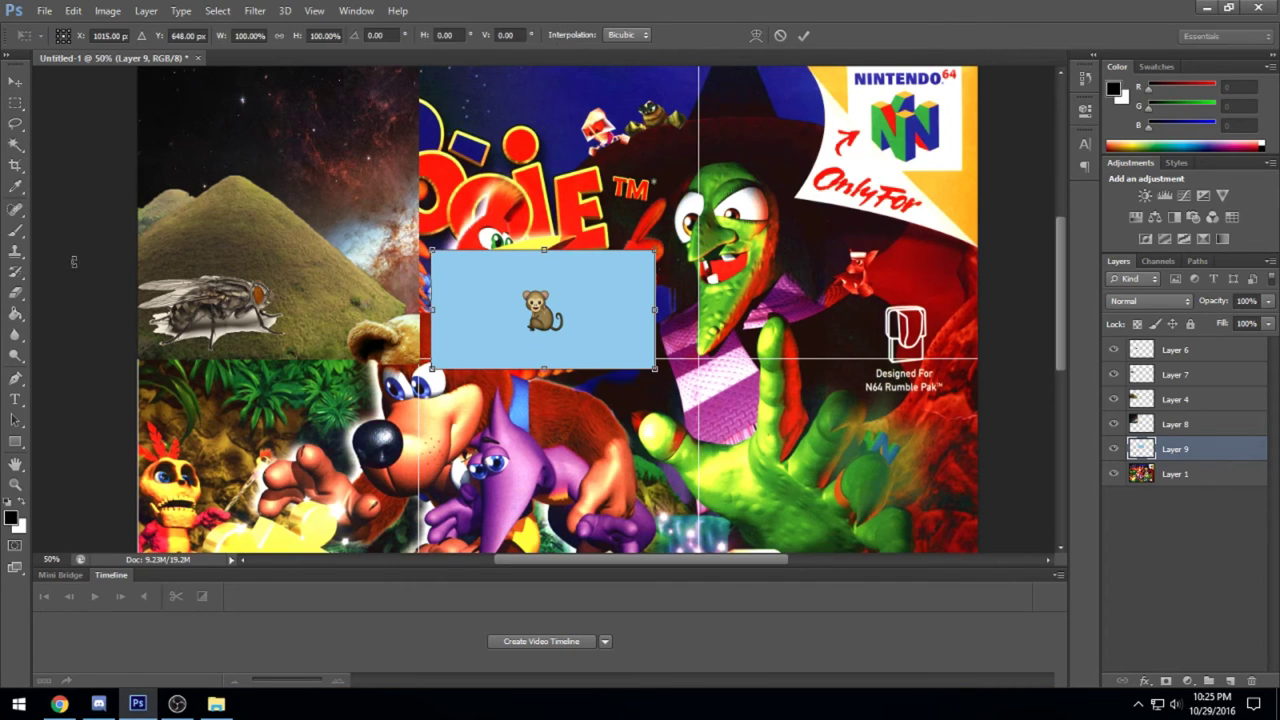
pyautogui.rightClick(516, 345)
pyautogui.click(590, 590)
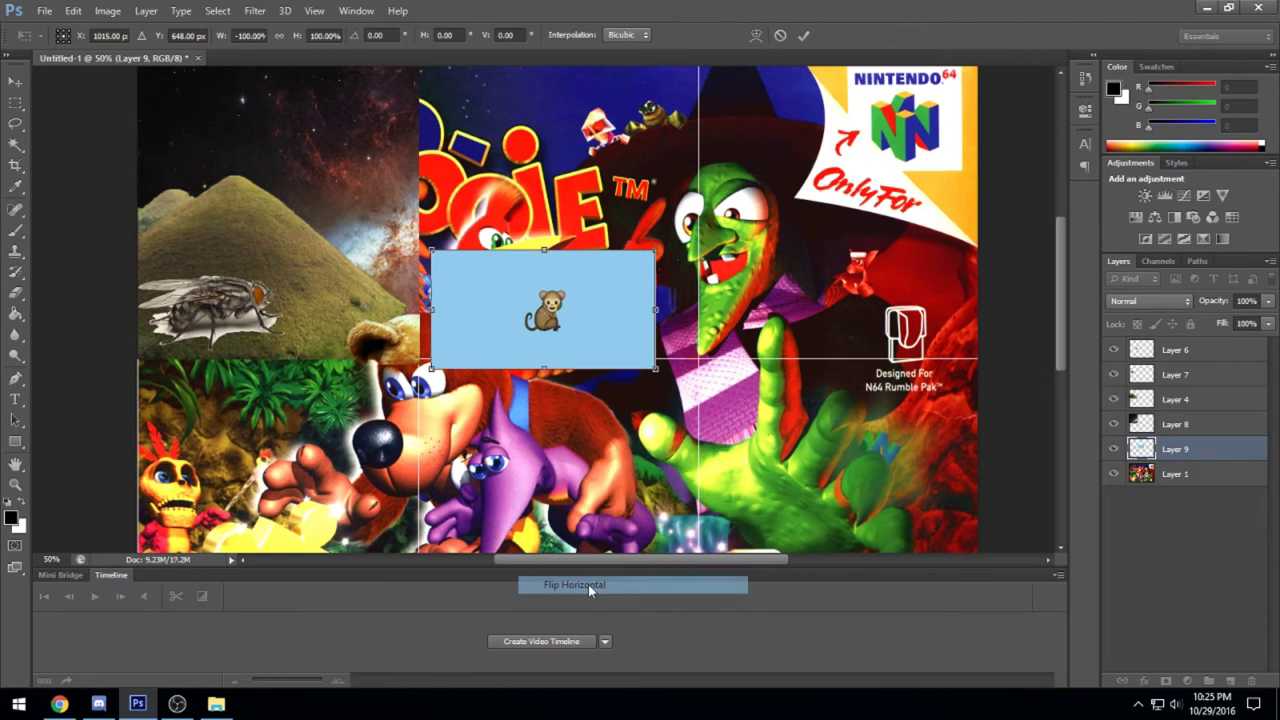
pyautogui.press('Return')
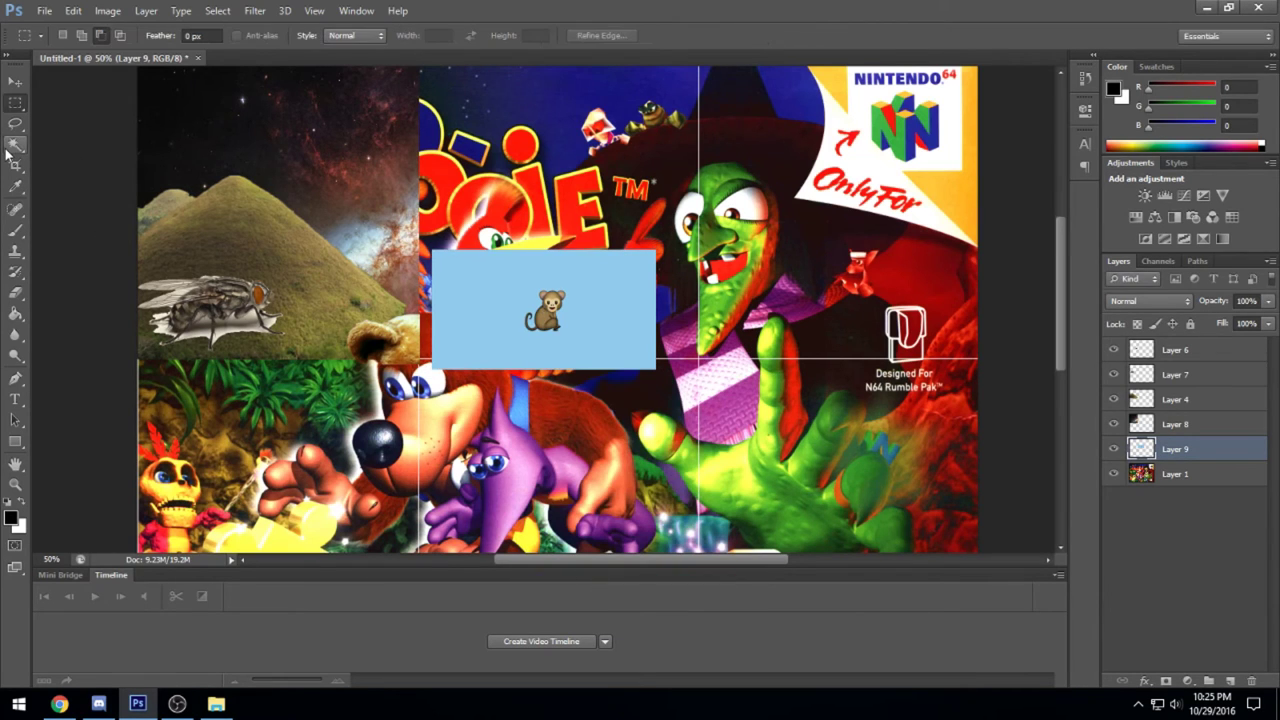
# Magic Wand away the monkey's light-blue background, stroke over the N64 logo, erase a stripe section
pyautogui.click(15, 145)
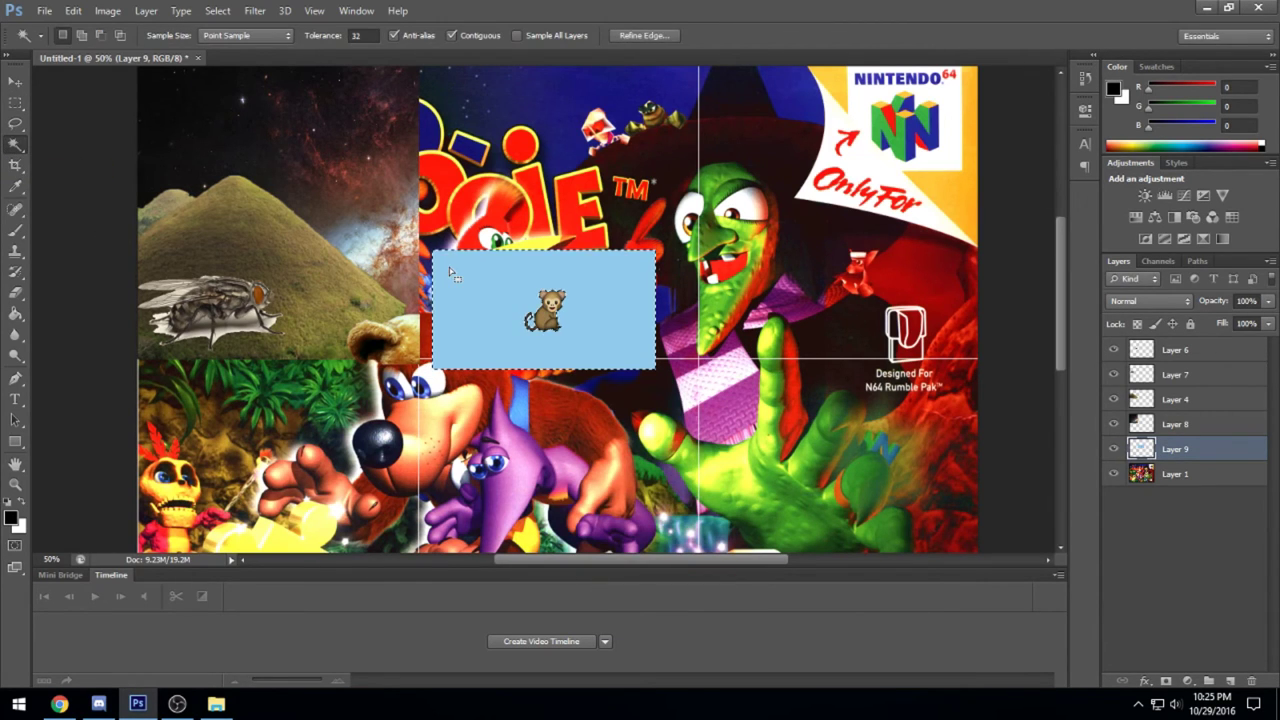
pyautogui.click(451, 273)
pyautogui.press('Delete')
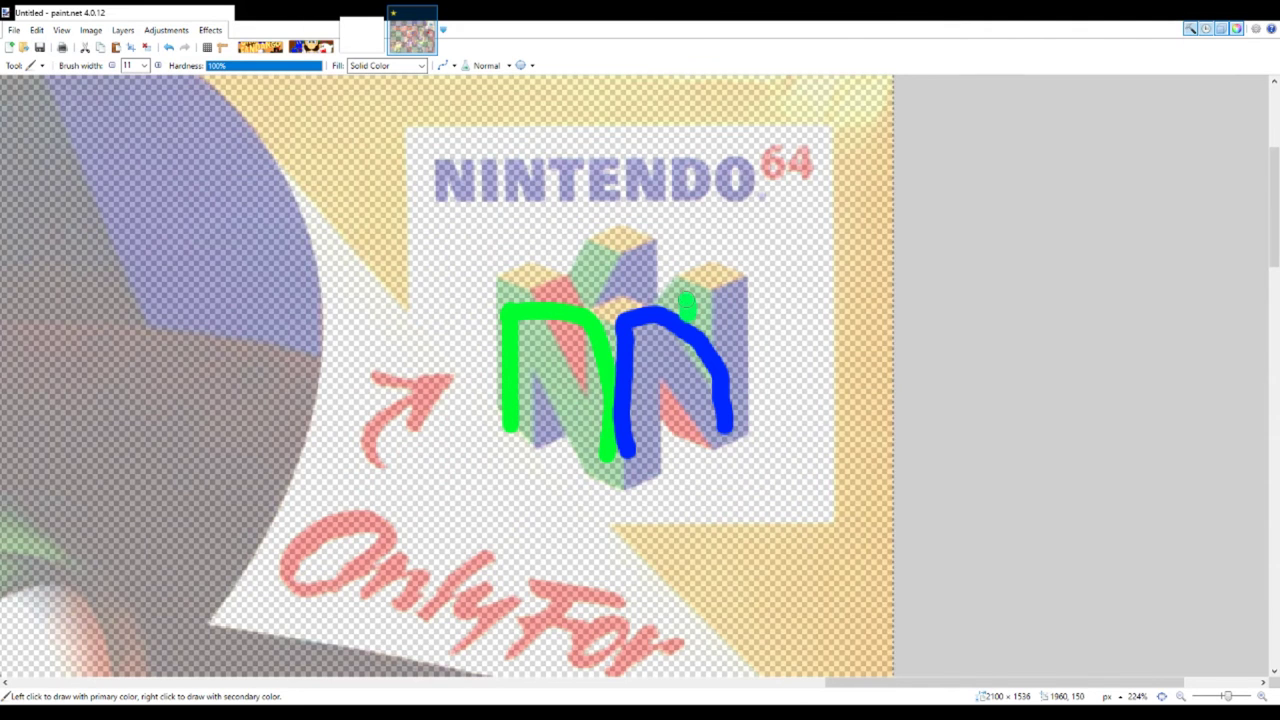
pyautogui.moveTo(686, 300); pyautogui.dragTo(642, 262)
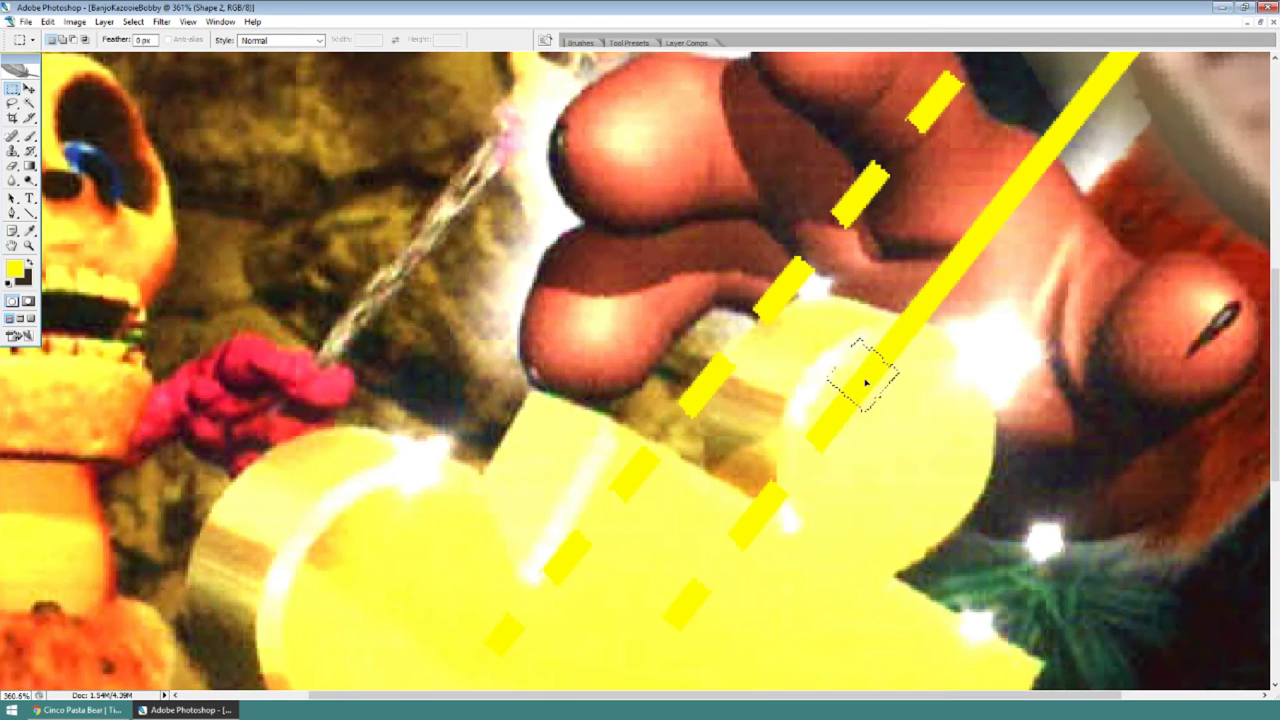
pyautogui.press('Delete')
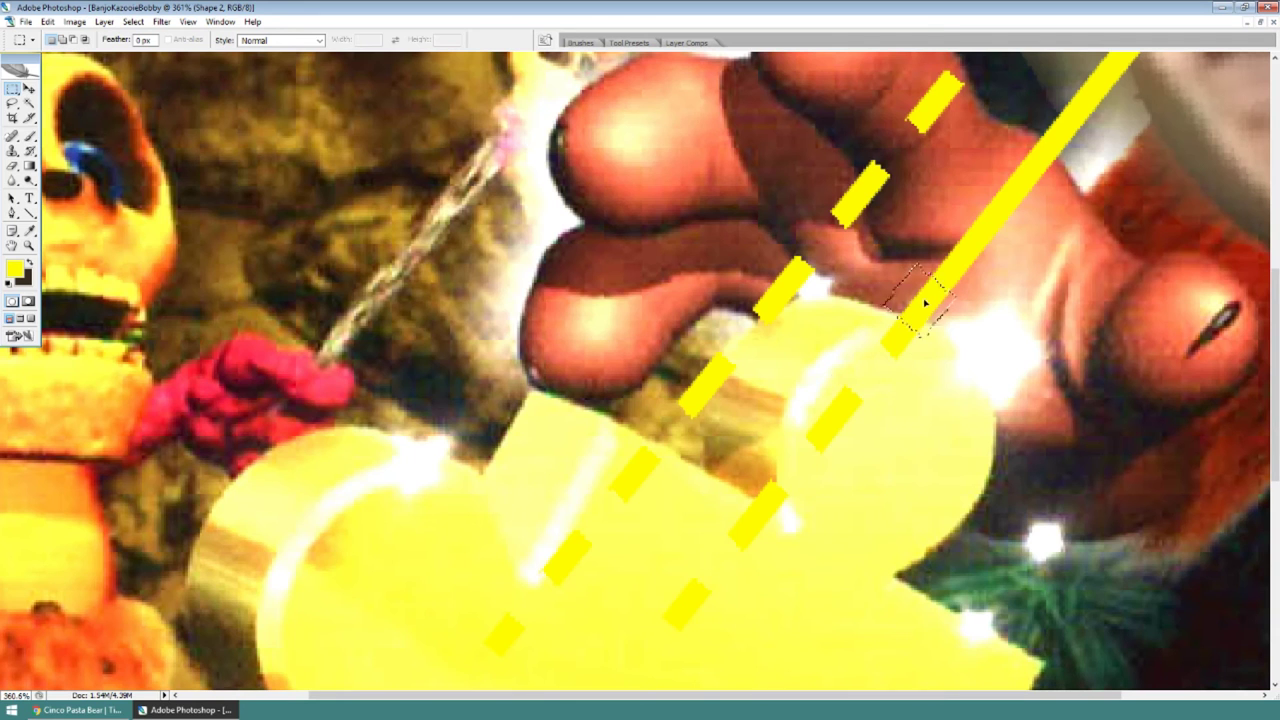
# Cut regular gaps along the yellow diagonal stripe by shifting the cutting box and deleting
pyautogui.moveTo(866, 382); pyautogui.dragTo(1120, 95)
pyautogui.press('Delete')
pyautogui.press('Delete')
pyautogui.press('Delete')
pyautogui.scroll(3, 1120, 95)
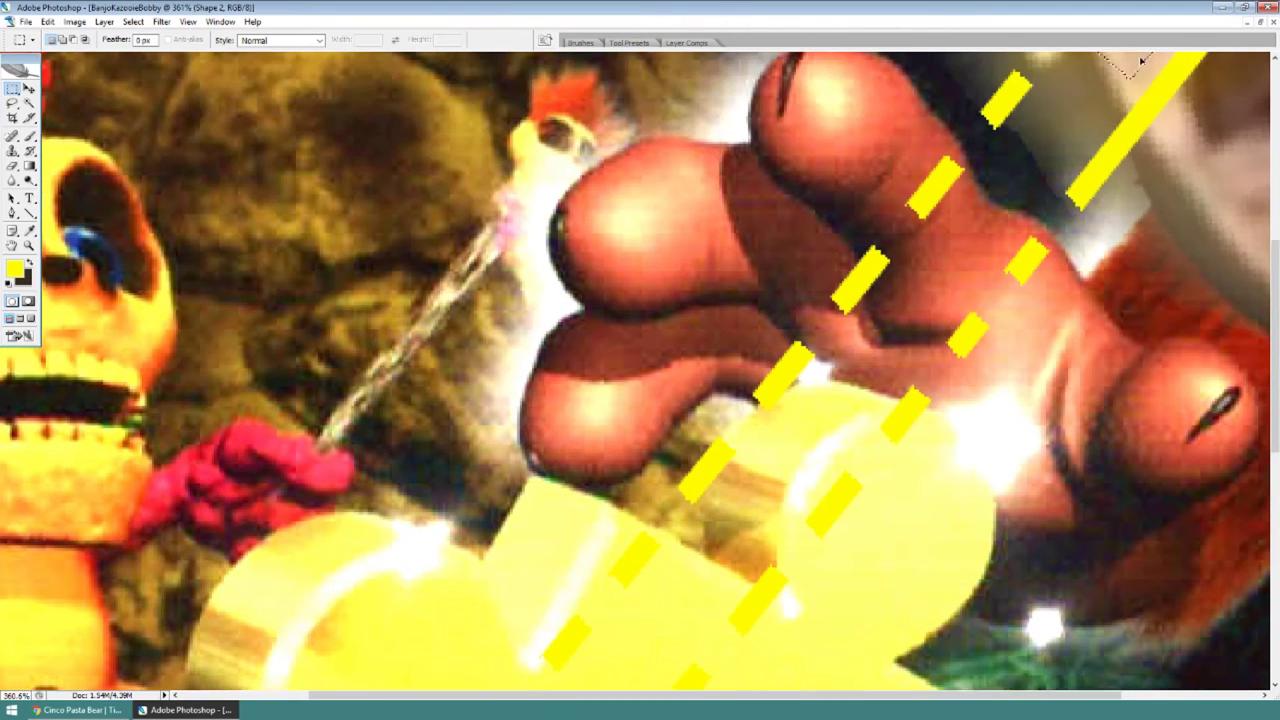
pyautogui.press('Delete')
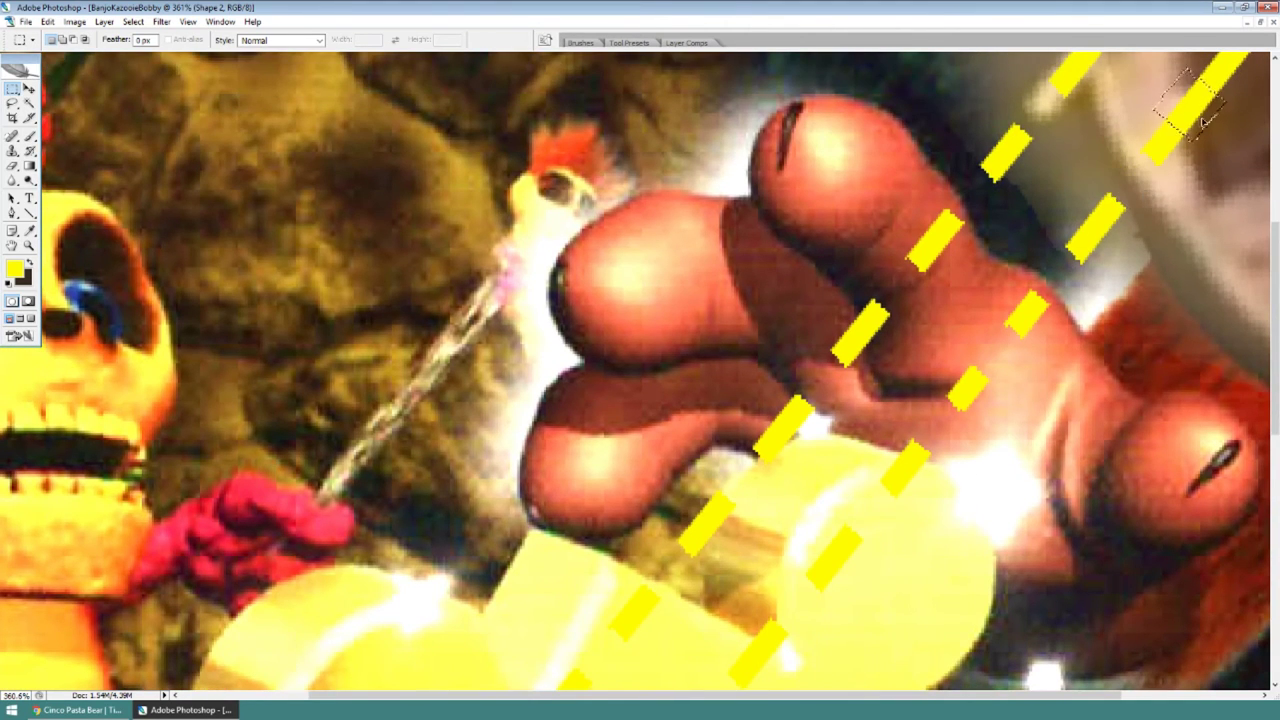
pyautogui.moveTo(1143, 198)
pyautogui.mouseDown()
pyautogui.moveTo(1215, 110)
pyautogui.moveTo(986, 204)
pyautogui.mouseUp()
pyautogui.press('Delete')
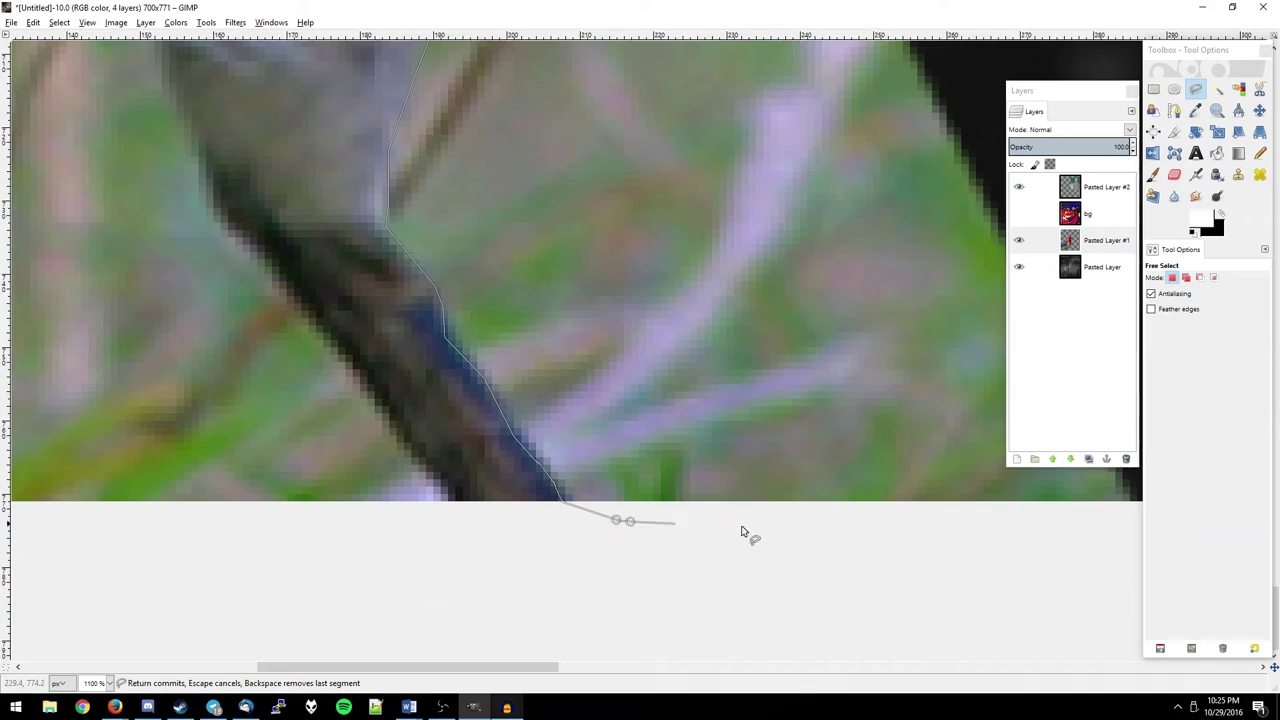
pyautogui.scroll(-3, 741, 531)
# Outline the grass right of the cardinal's lower leg and delete it
pyautogui.hscroll(3, 700, 523)
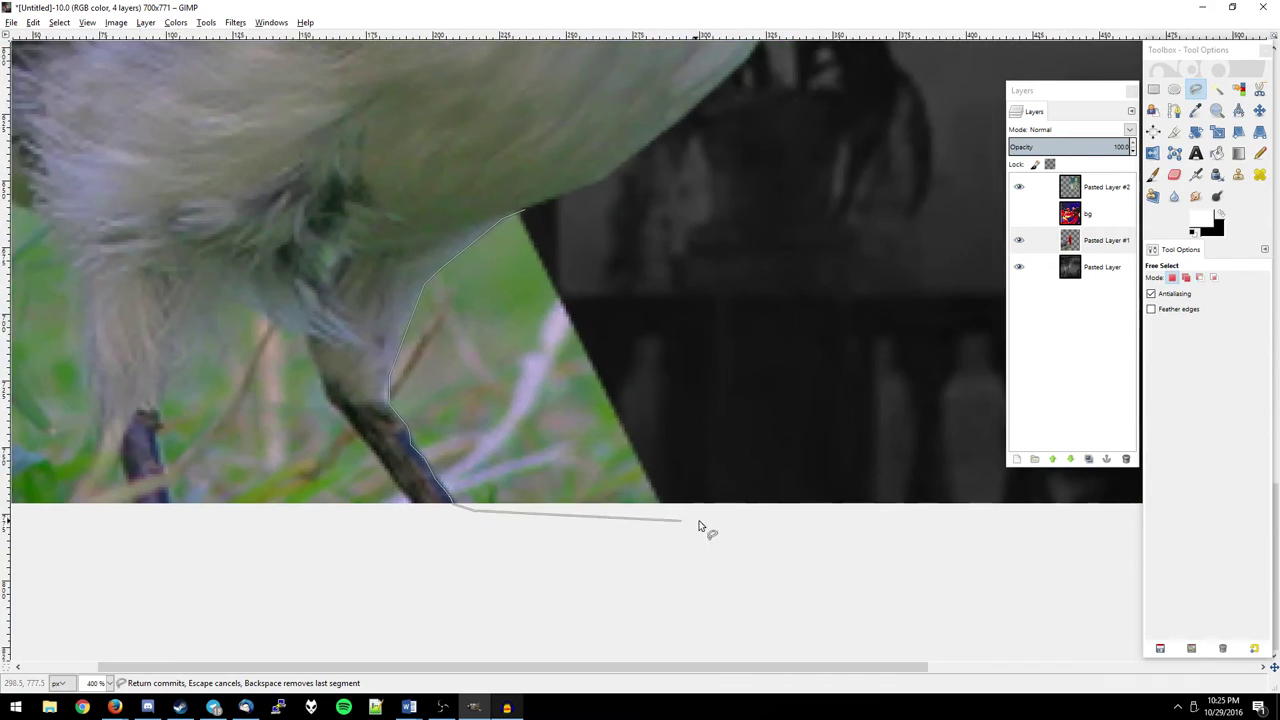
pyautogui.click(707, 517)
pyautogui.click(669, 386)
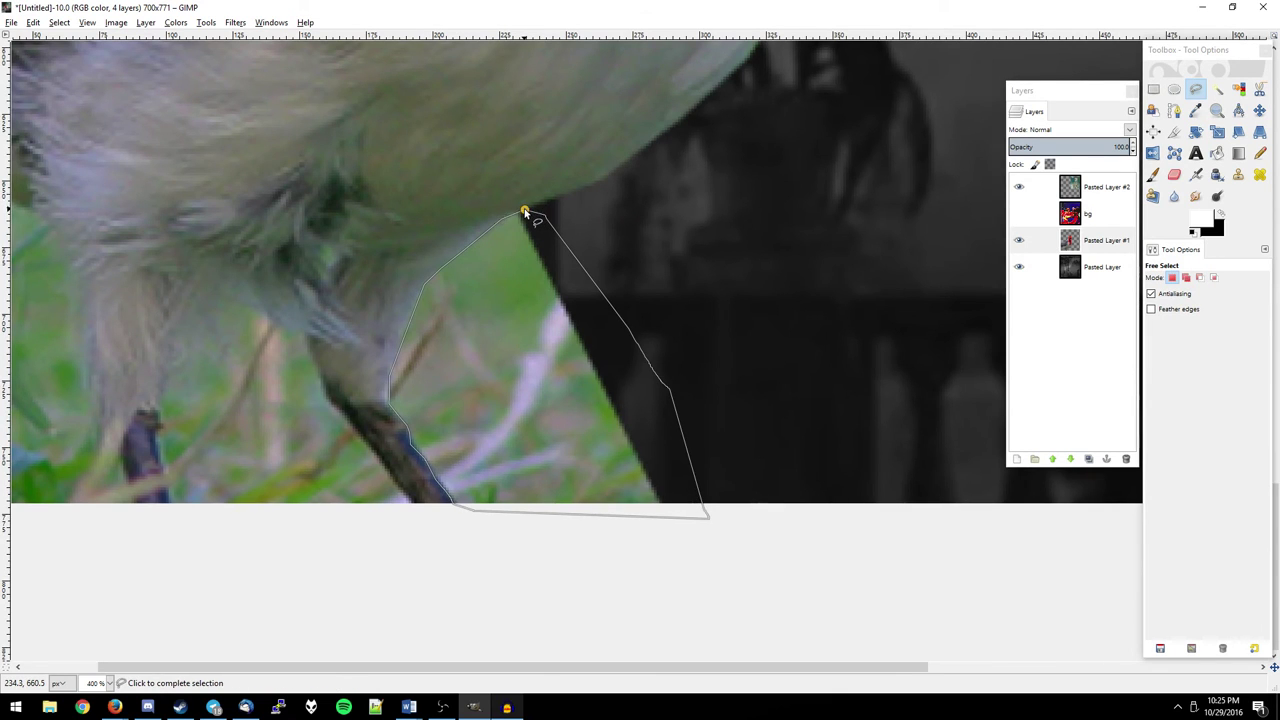
pyautogui.click(525, 212)
pyautogui.press('Delete')
pyautogui.scroll(5, 560, 451)
pyautogui.hscroll(-3, 680, 306)
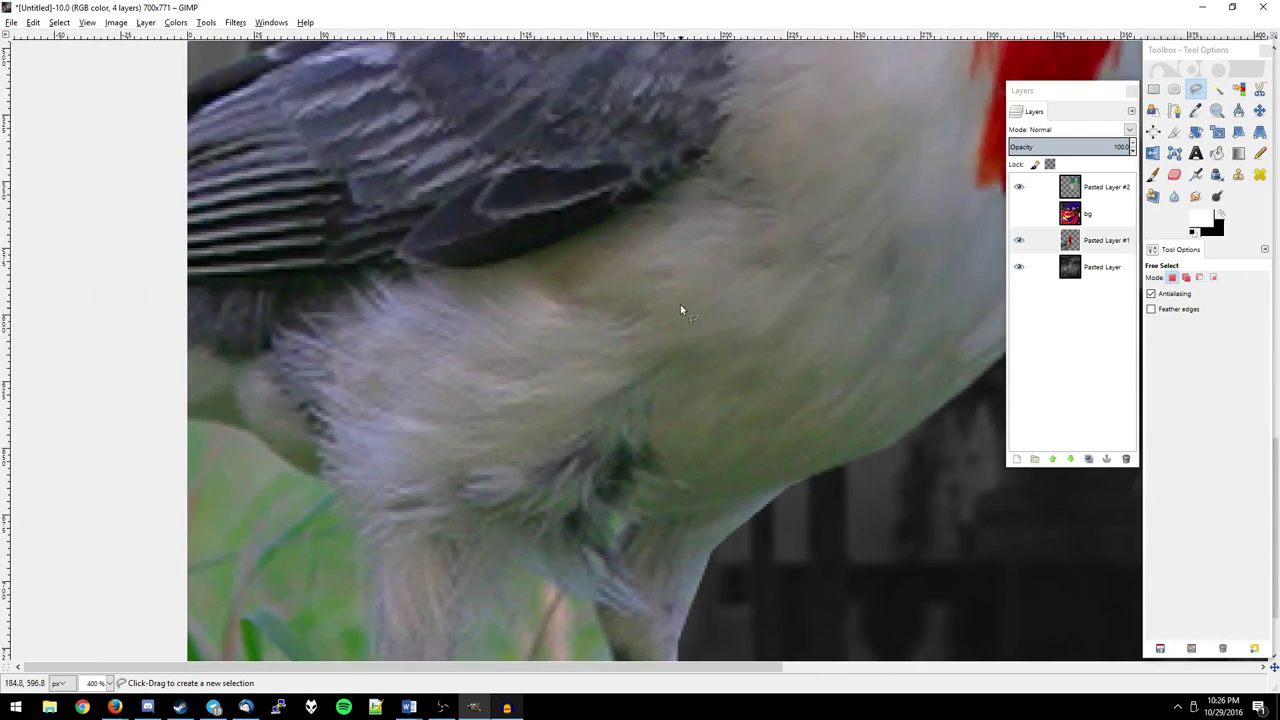
pyautogui.scroll(-5, 674, 374)
pyautogui.scroll(2, 413, 228)
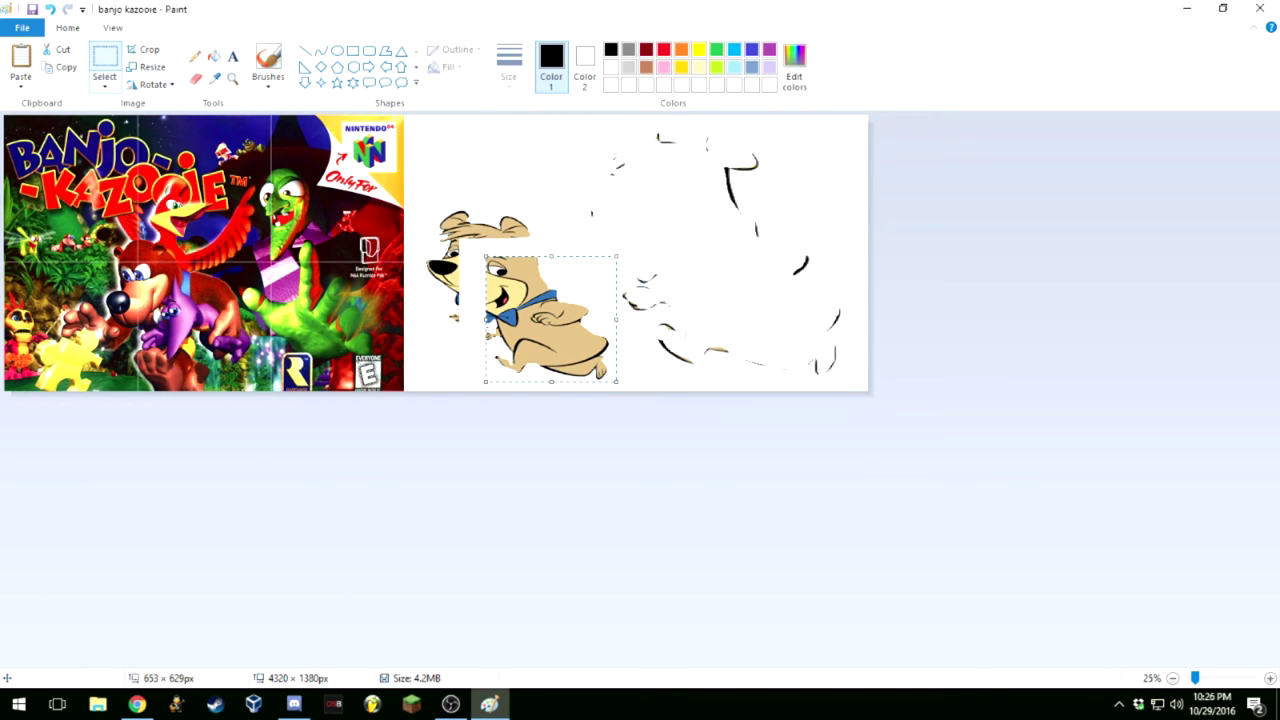
# Show MS Paint's selection shape options from the Select dropdown
pyautogui.click(104, 80)
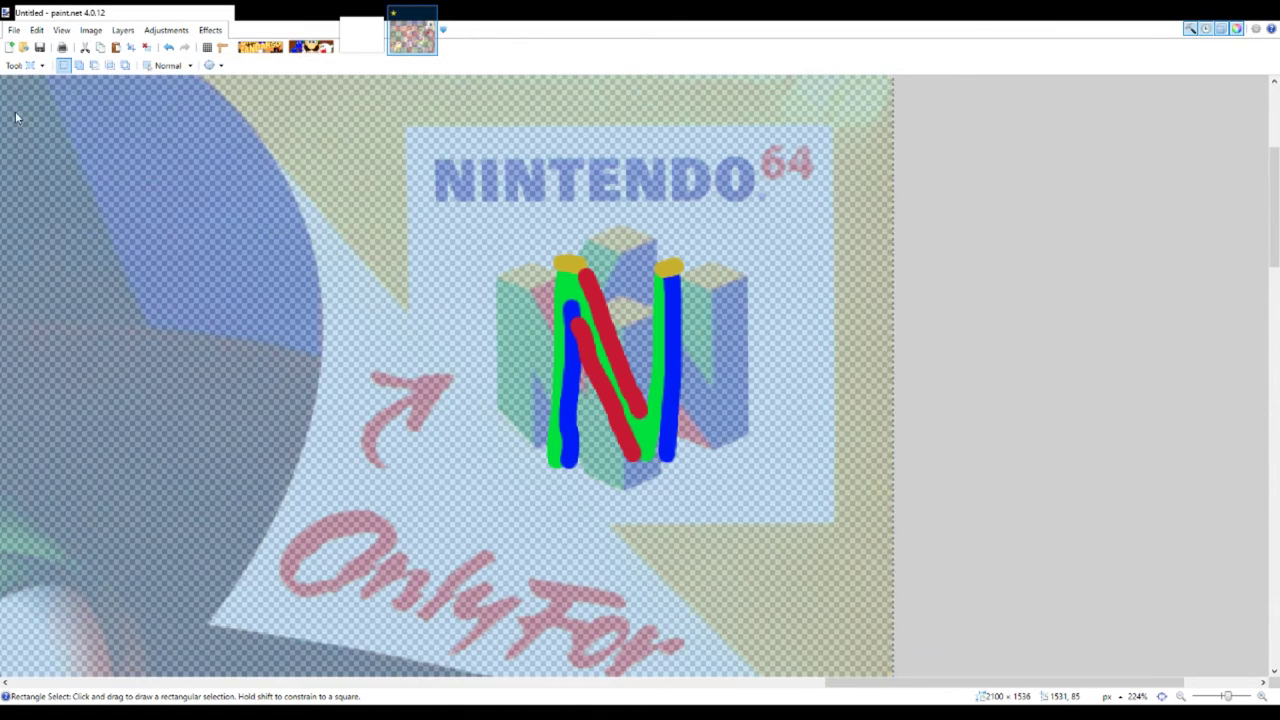
pyautogui.click(502, 258)
pyautogui.scroll(2, 408, 321)
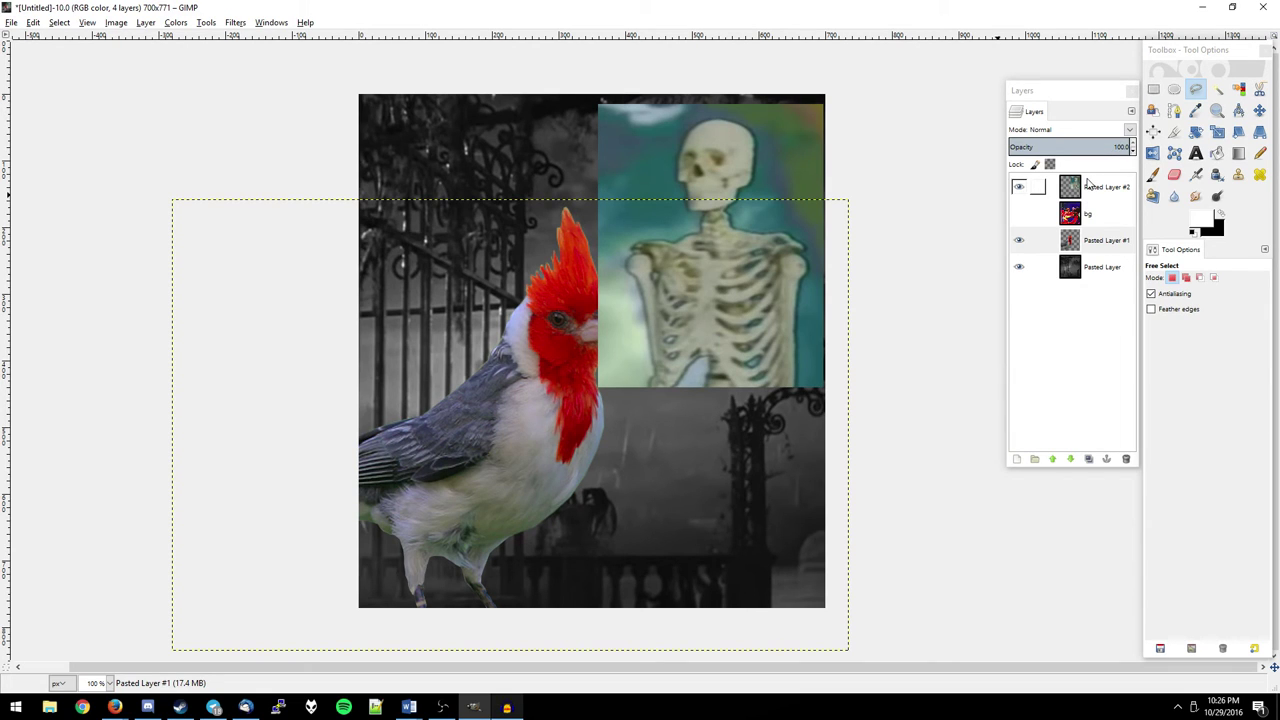
# Hide the skeleton layer, Pasted Layer #2
pyautogui.click(1088, 185)
pyautogui.click(1018, 187)
pyautogui.click(1018, 187)
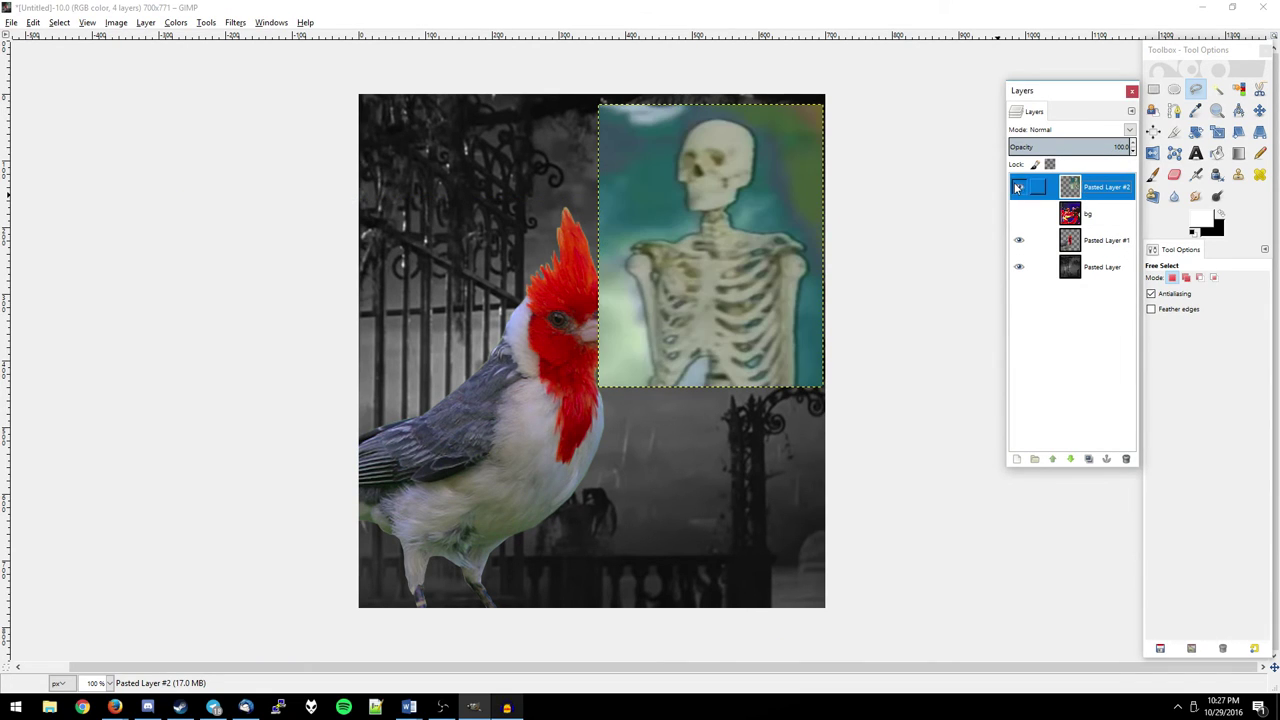
pyautogui.click(1018, 187)
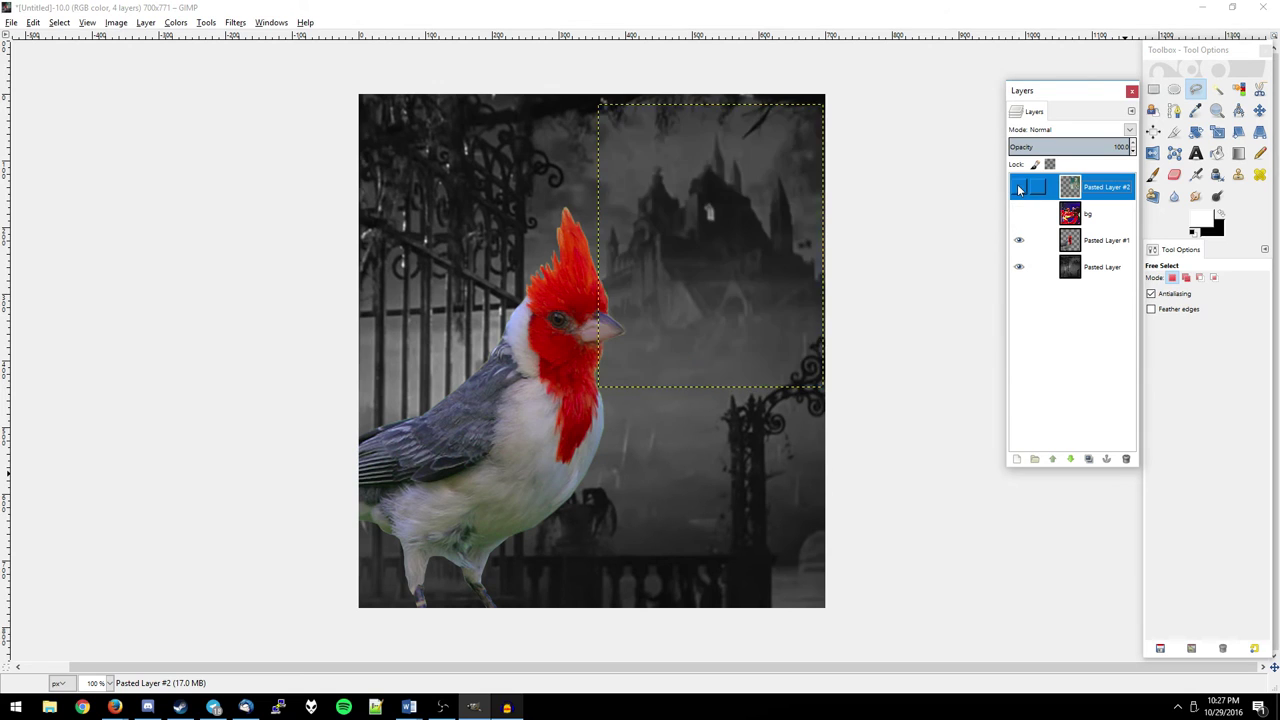
# Compare with the bg layer on and off, leaving it hidden so only the cardinal shows
pyautogui.click(1019, 213)
pyautogui.click(1120, 215)
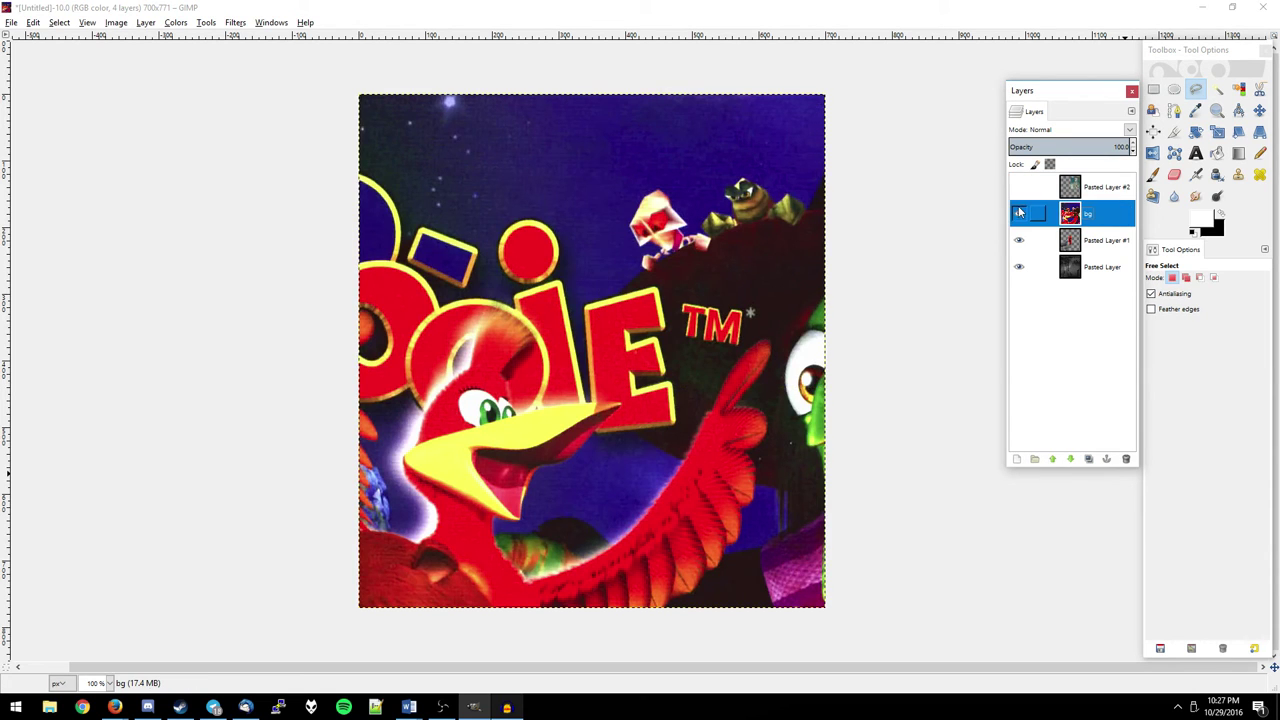
pyautogui.click(1018, 213)
pyautogui.click(1018, 213)
pyautogui.click(1018, 213)
pyautogui.click(1015, 214)
pyautogui.click(1015, 214)
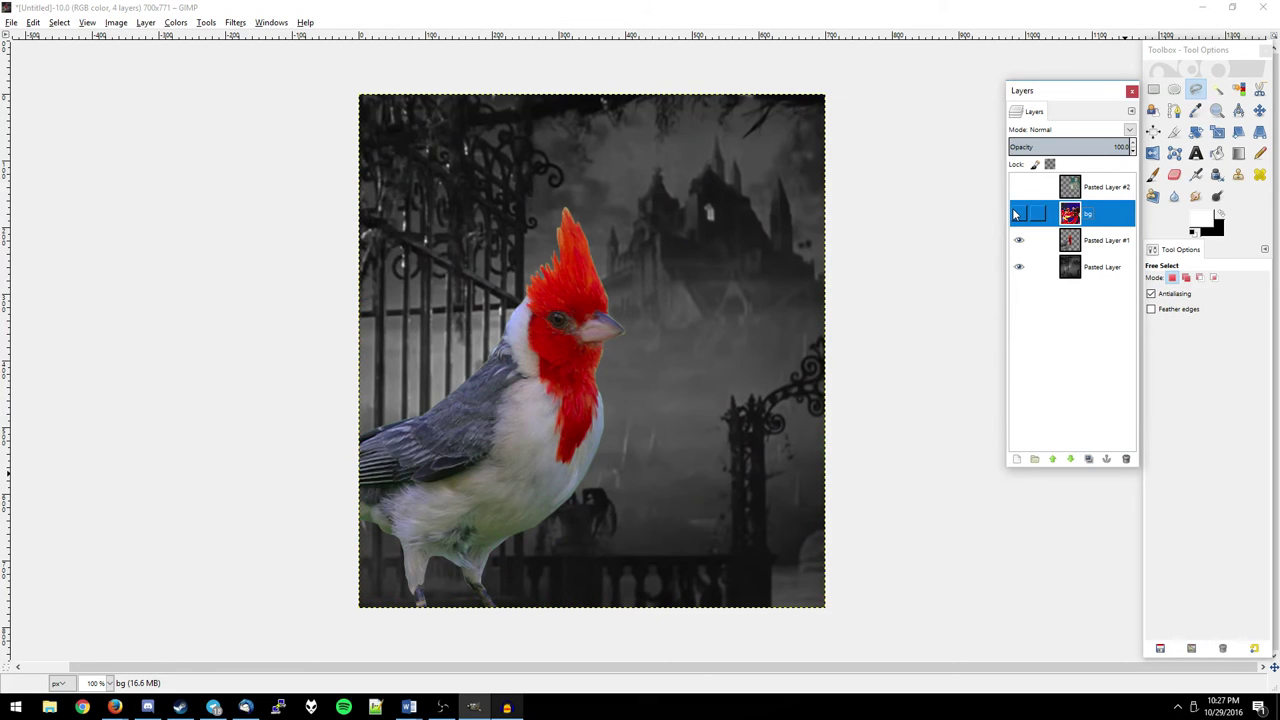
pyautogui.click(1016, 213)
pyautogui.click(1016, 213)
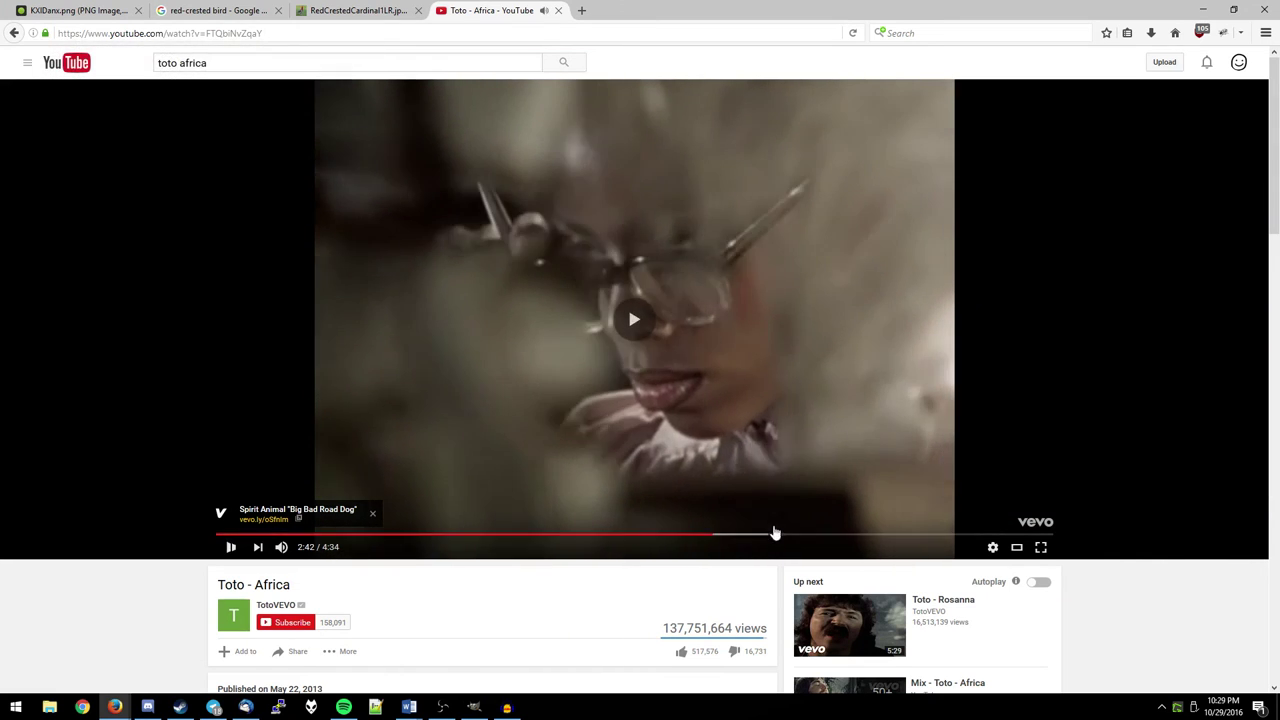
pyautogui.moveTo(775, 533); pyautogui.dragTo(768, 537)
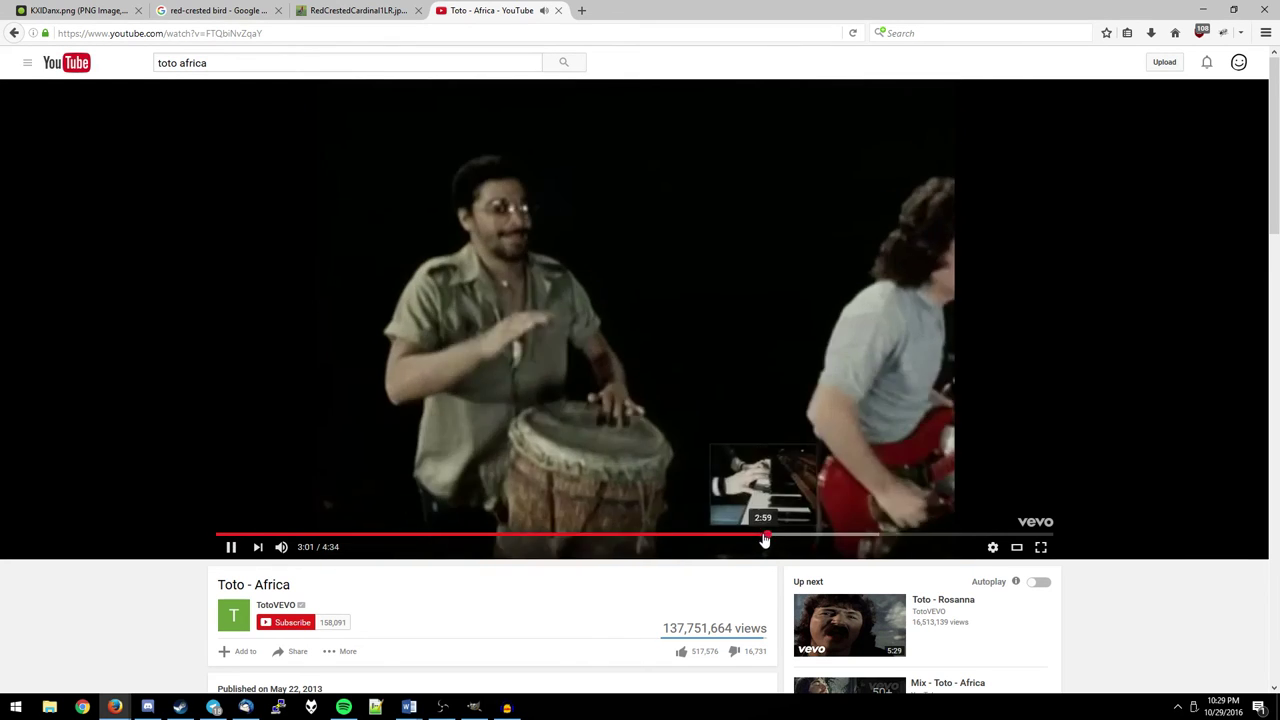
# Pause Toto – Africa at 3:17 and screen-capture the bearded man's face for GIMP
pyautogui.moveTo(768, 537); pyautogui.dragTo(818, 537)
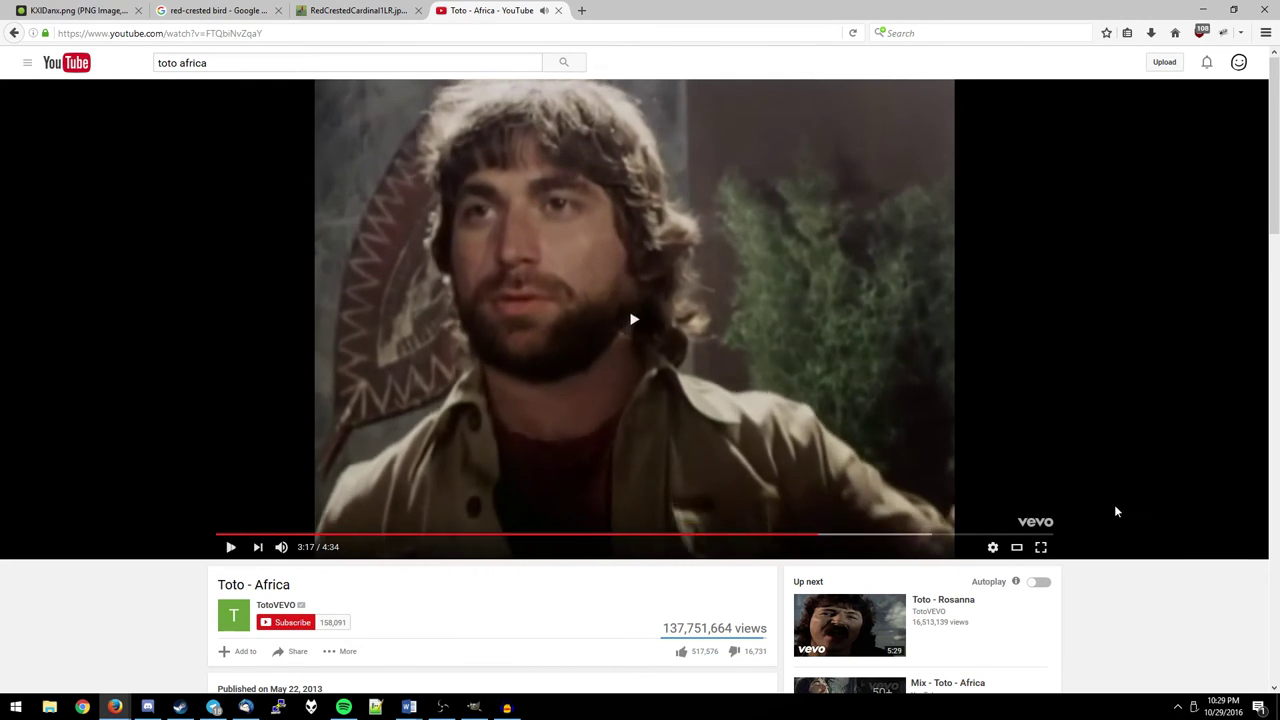
pyautogui.click(1115, 503)
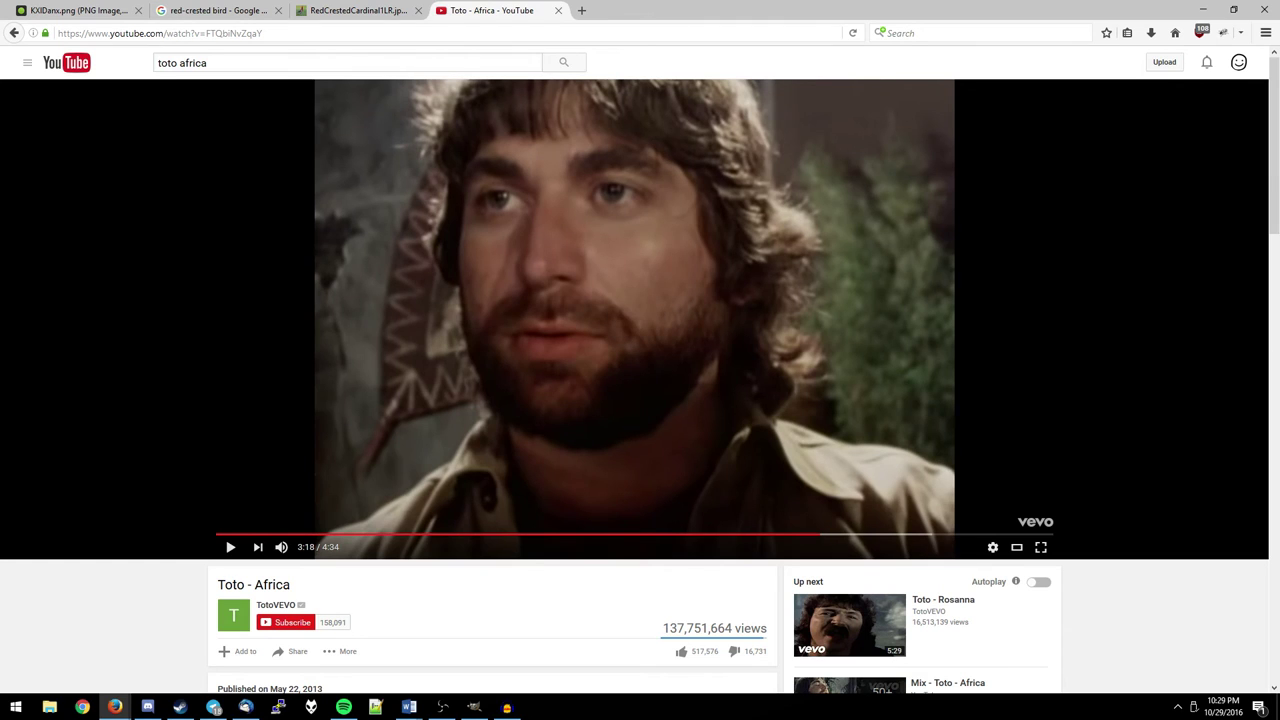
pyautogui.press('Print')
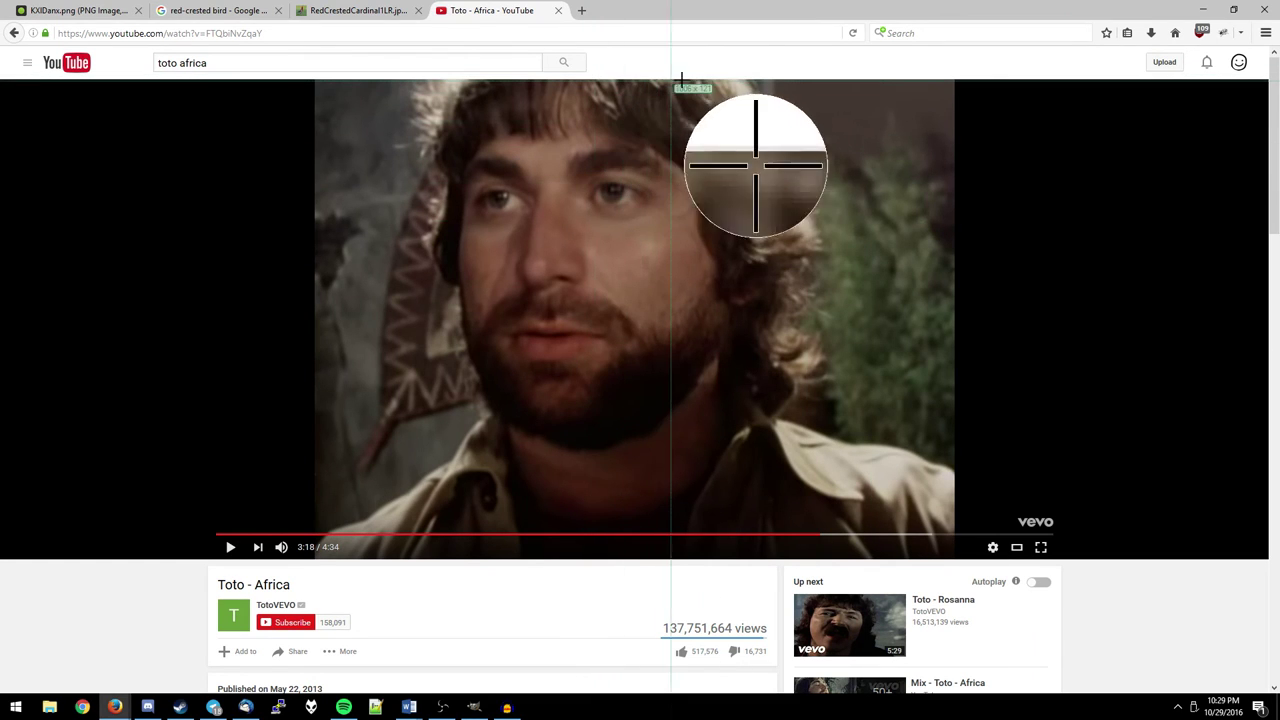
pyautogui.moveTo(760, 80)
pyautogui.mouseDown()
pyautogui.moveTo(362, 518)
pyautogui.moveTo(375, 530)
pyautogui.mouseUp()
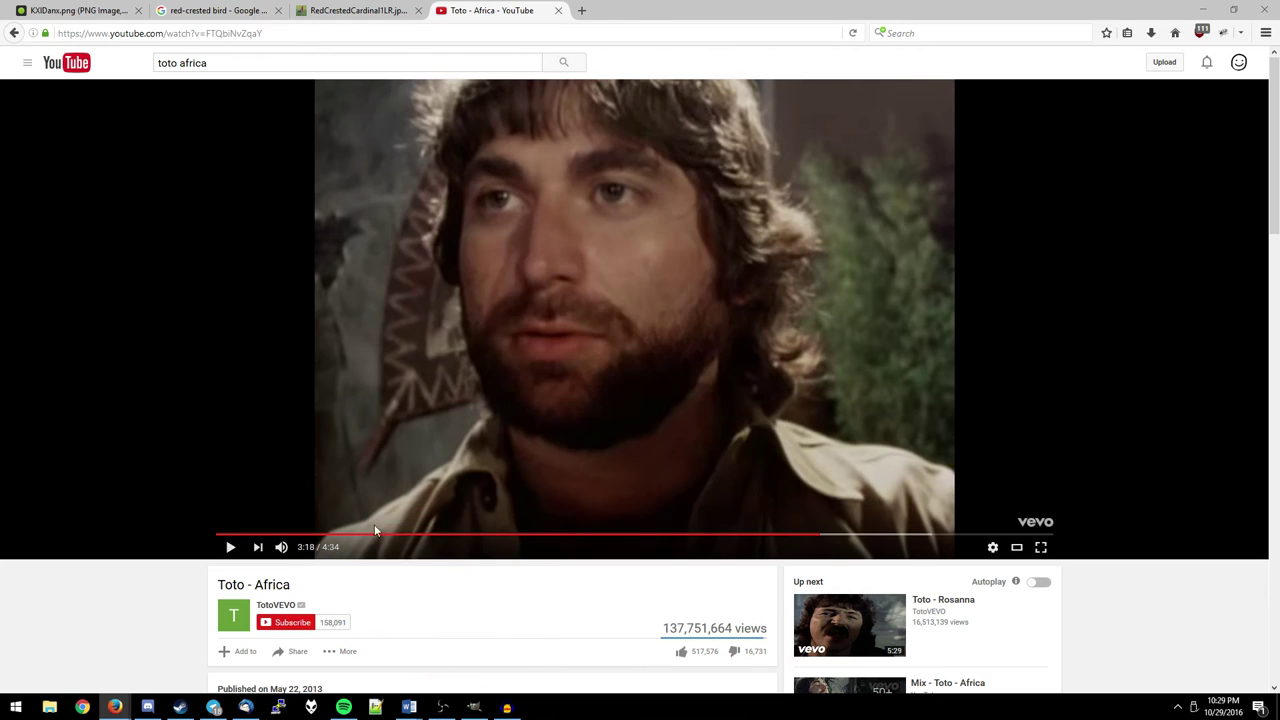
pyautogui.click(474, 707)
# Paste the captured face as new layer Pasted Layer #3 and zoom the canvas to 150%
pyautogui.hotkey('ctrl', 'v')
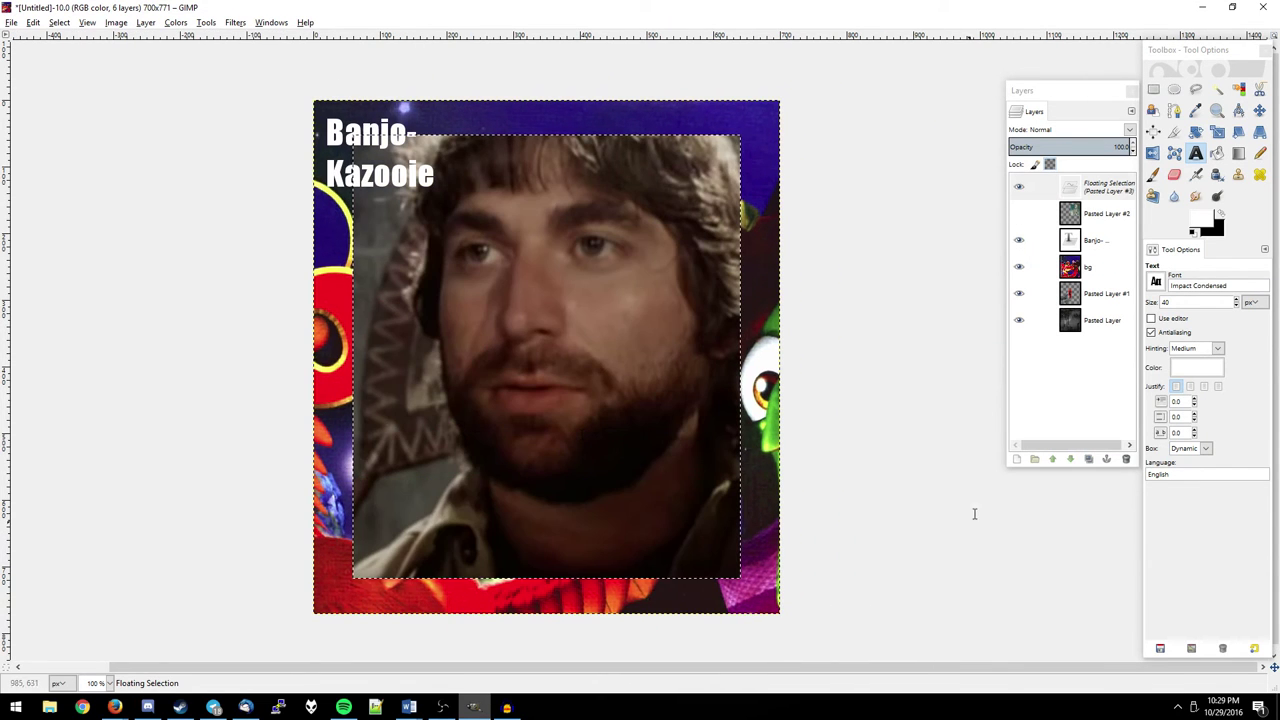
pyautogui.click(1016, 458)
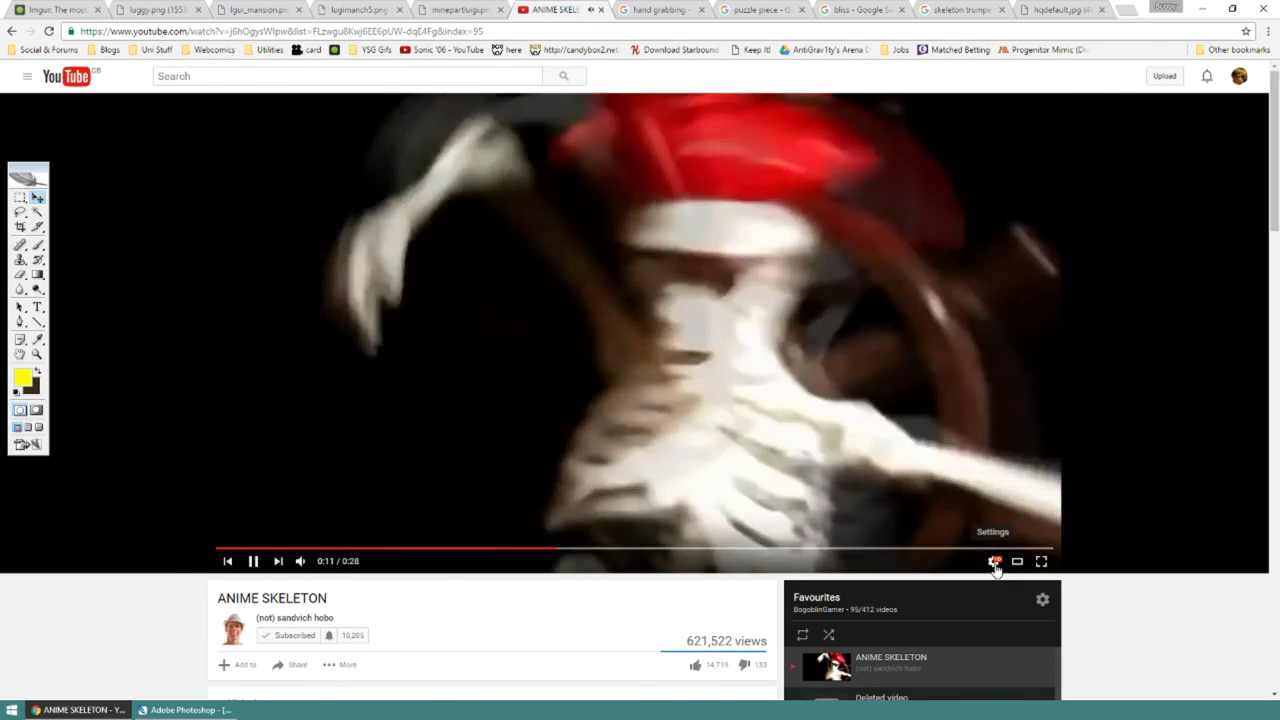
pyautogui.click(993, 561)
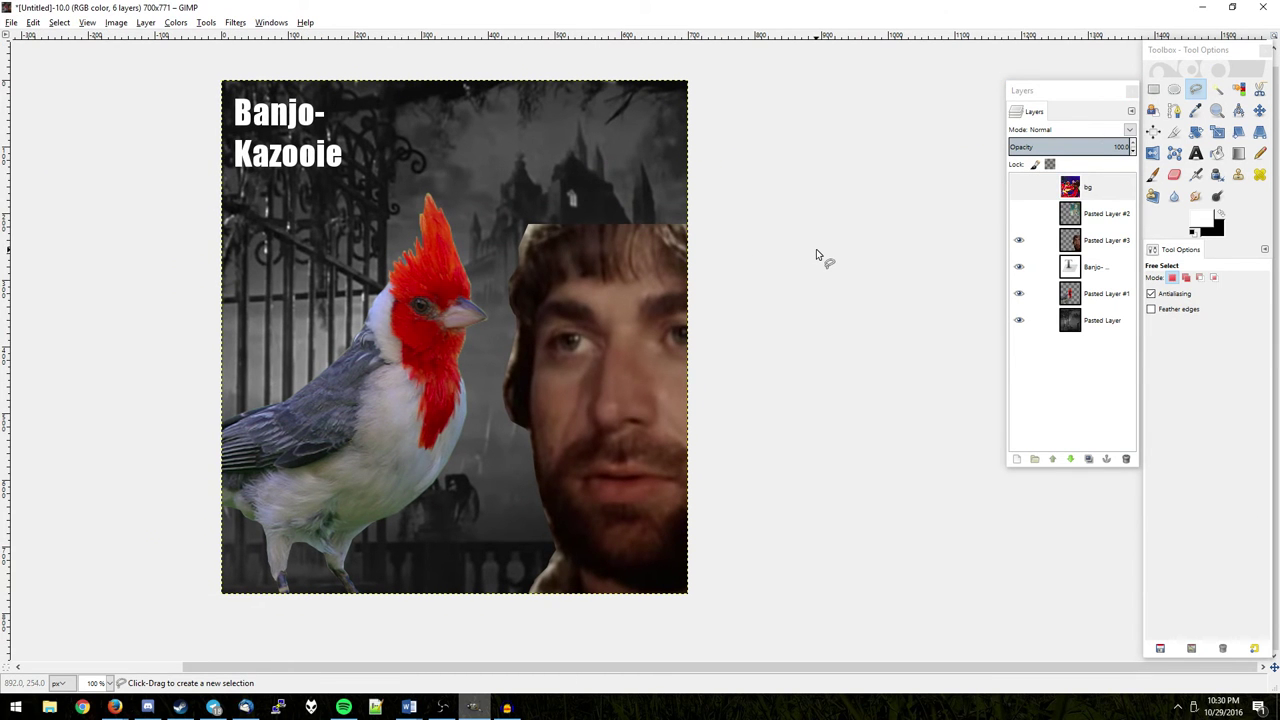
pyautogui.moveTo(829, 251); pyautogui.dragTo(862, 313)
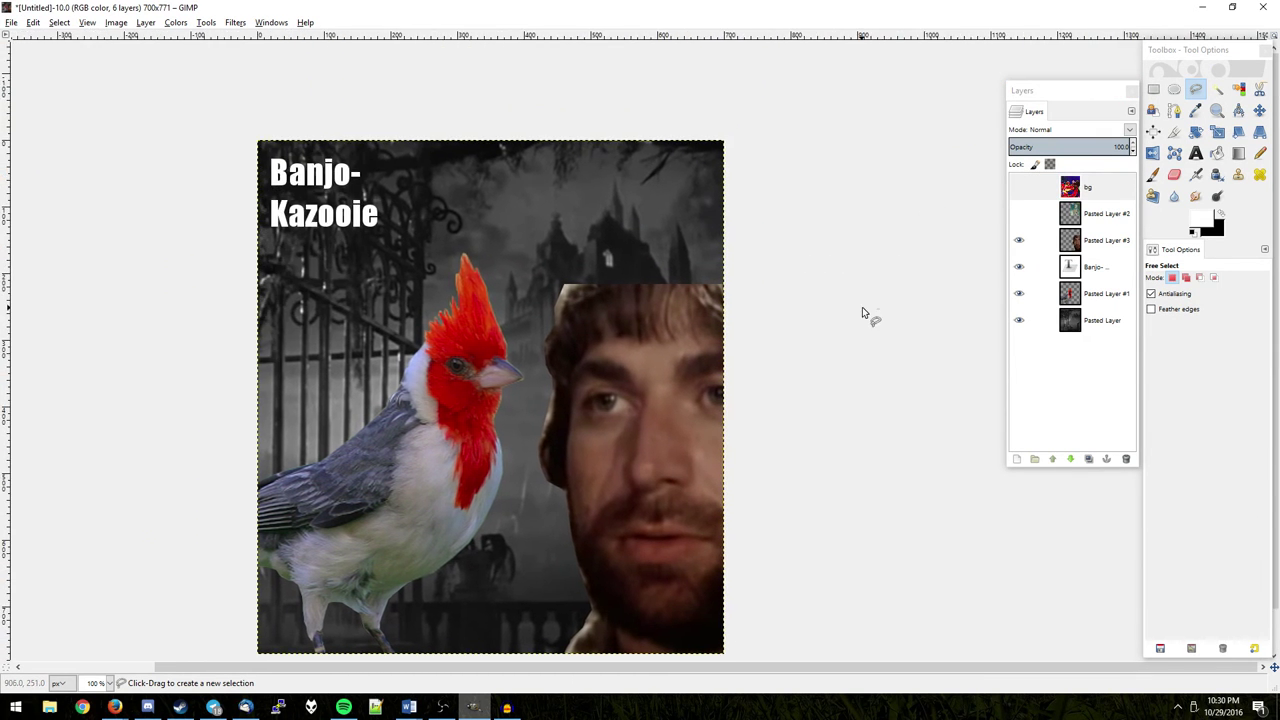
pyautogui.press('+')
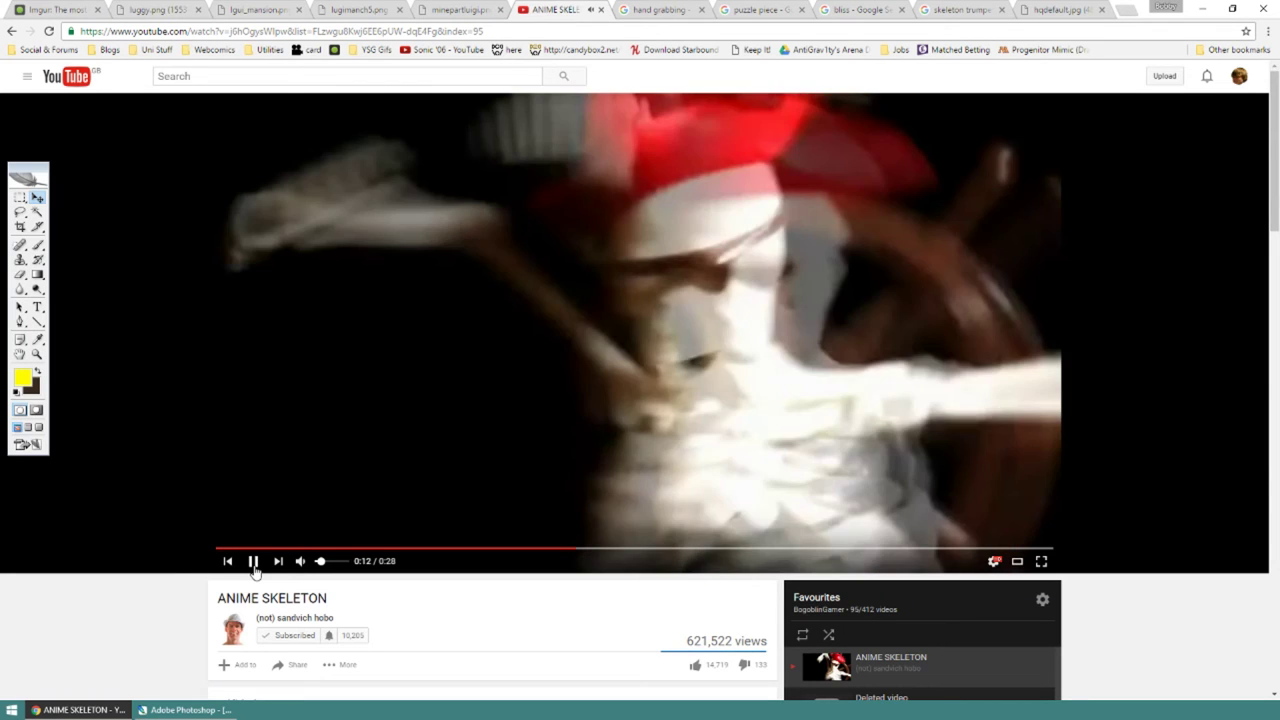
# Pause the ANIME SKELETON video at 0:13 and briefly scroll the page
pyautogui.click(254, 566)
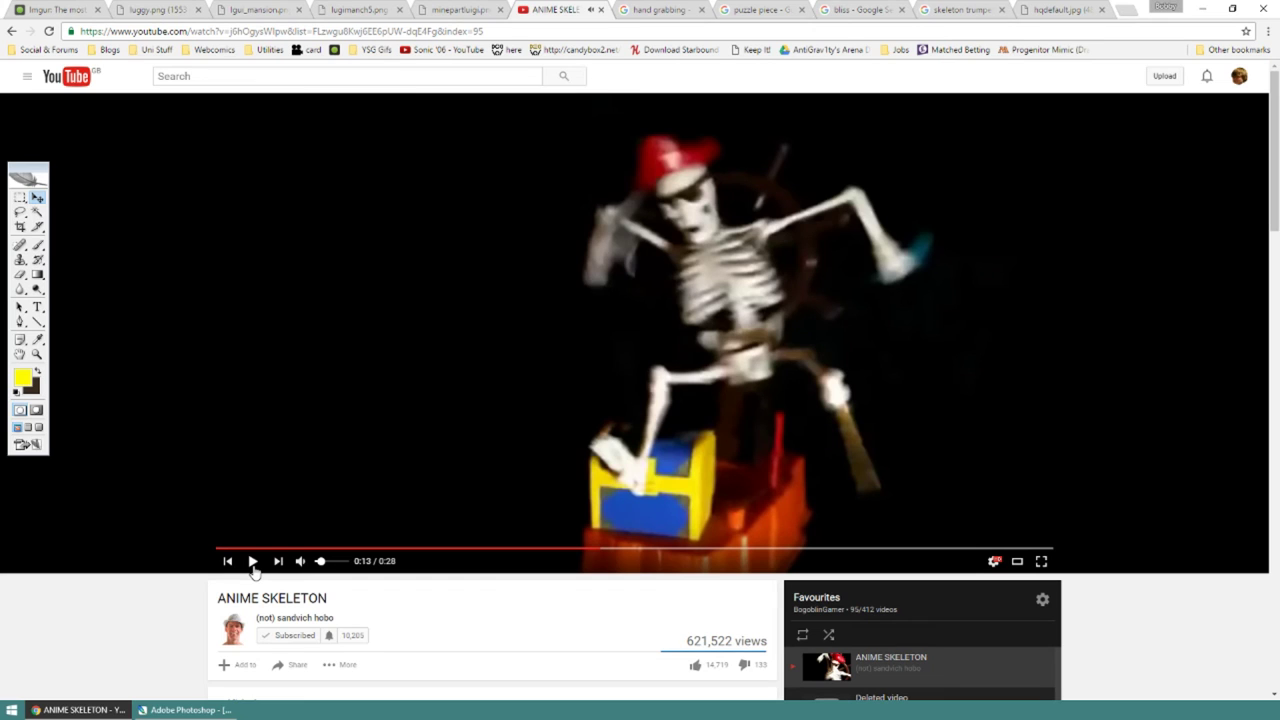
pyautogui.scroll(-6, 116, 541)
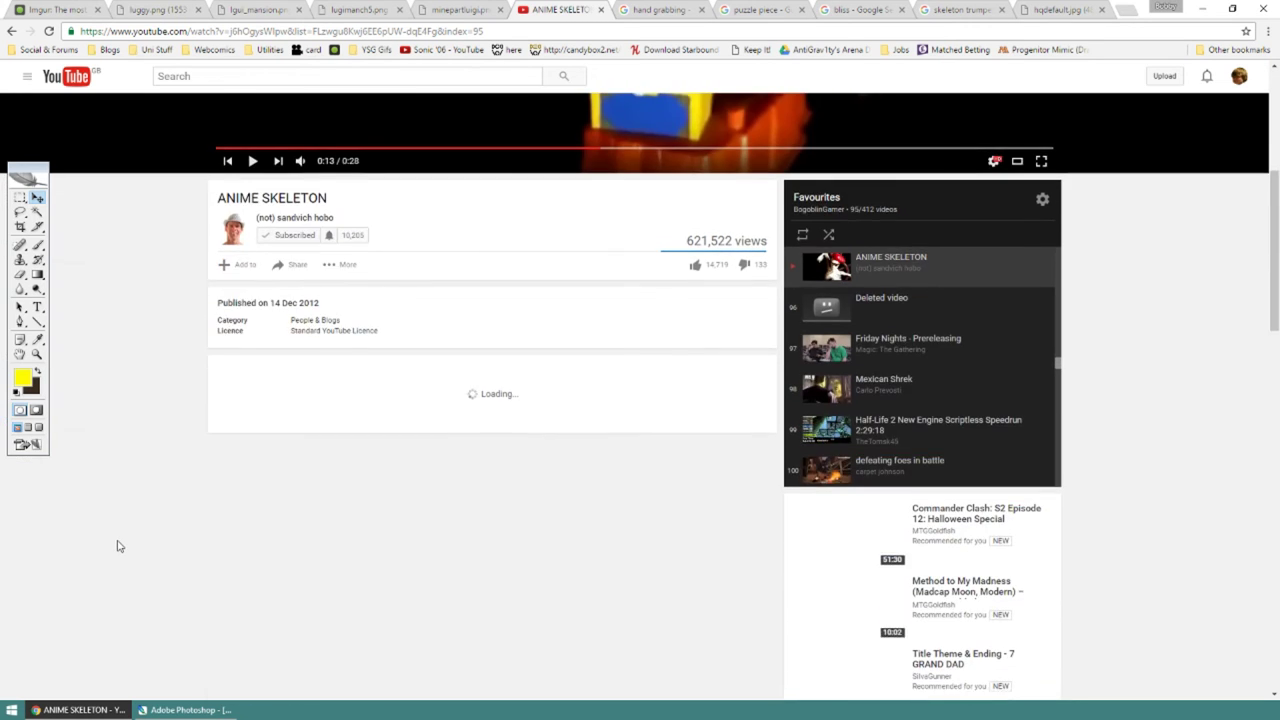
pyautogui.scroll(5, 117, 546)
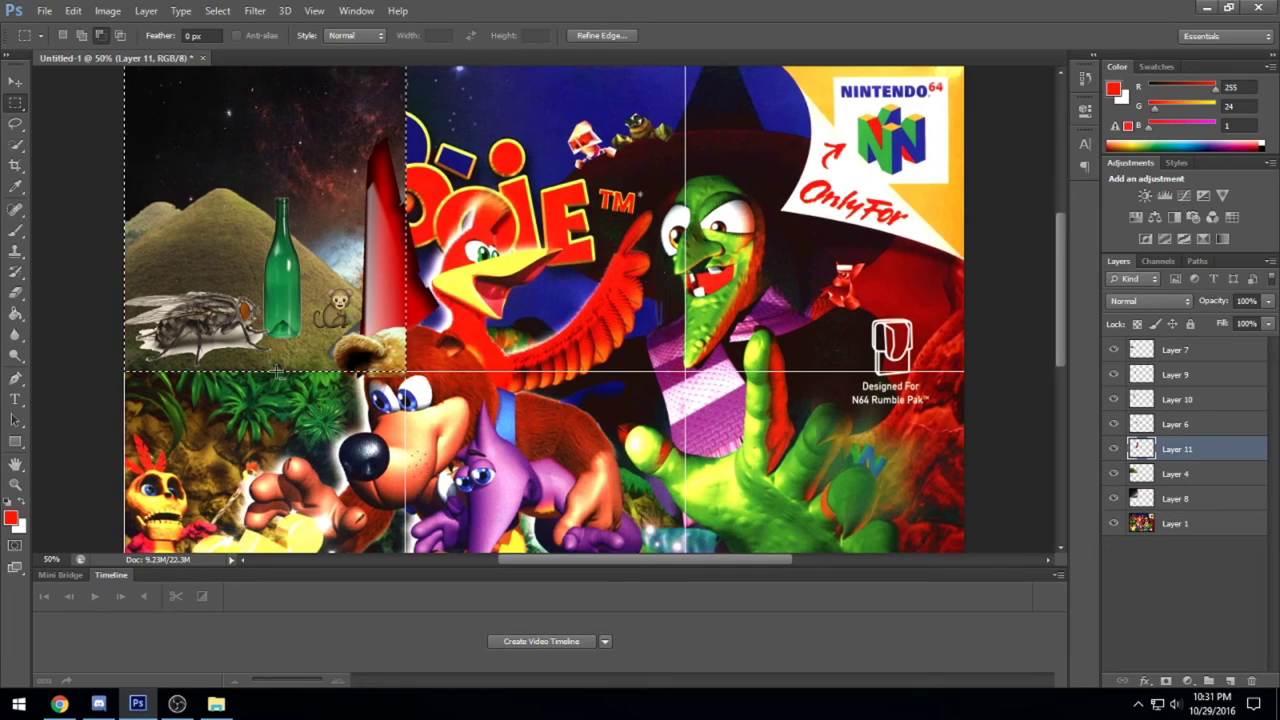
# Invert the top-left panel selection, apply Ctrl+Shift+U, then restore the original selection
pyautogui.hotkey('ctrl', 'shift', 'i')
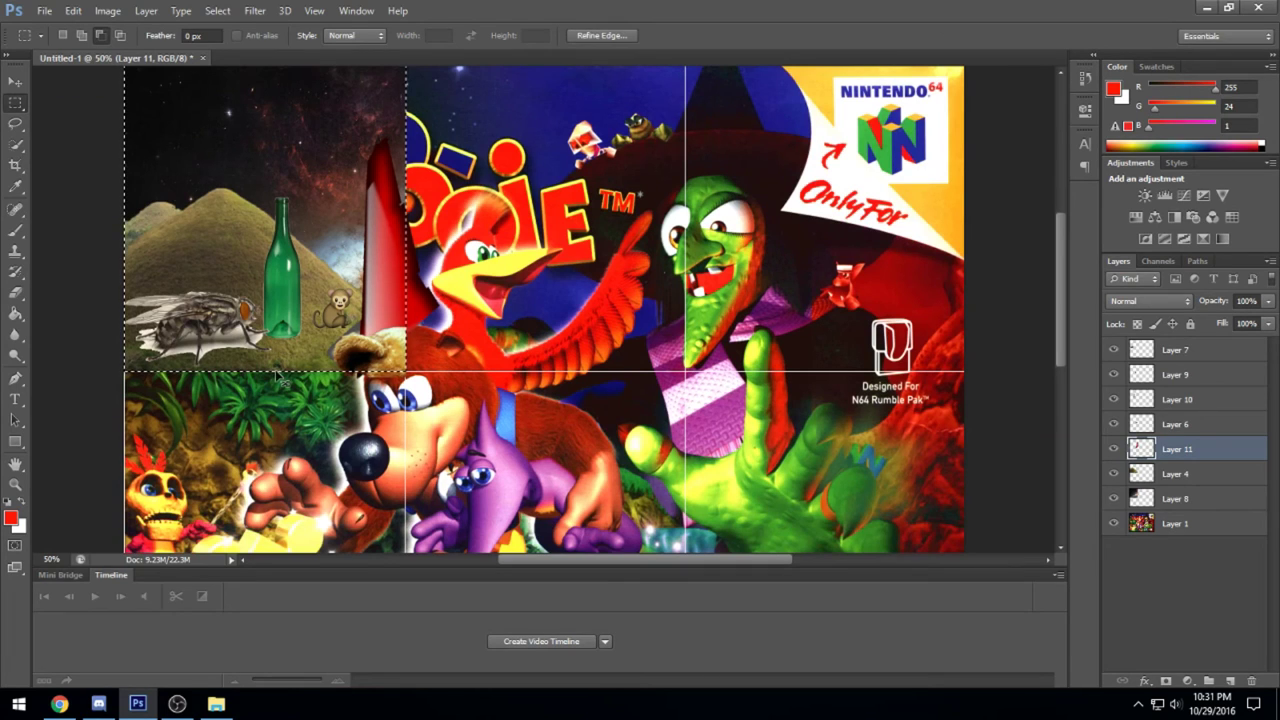
pyautogui.hotkey('ctrl', 'shift', 'u')
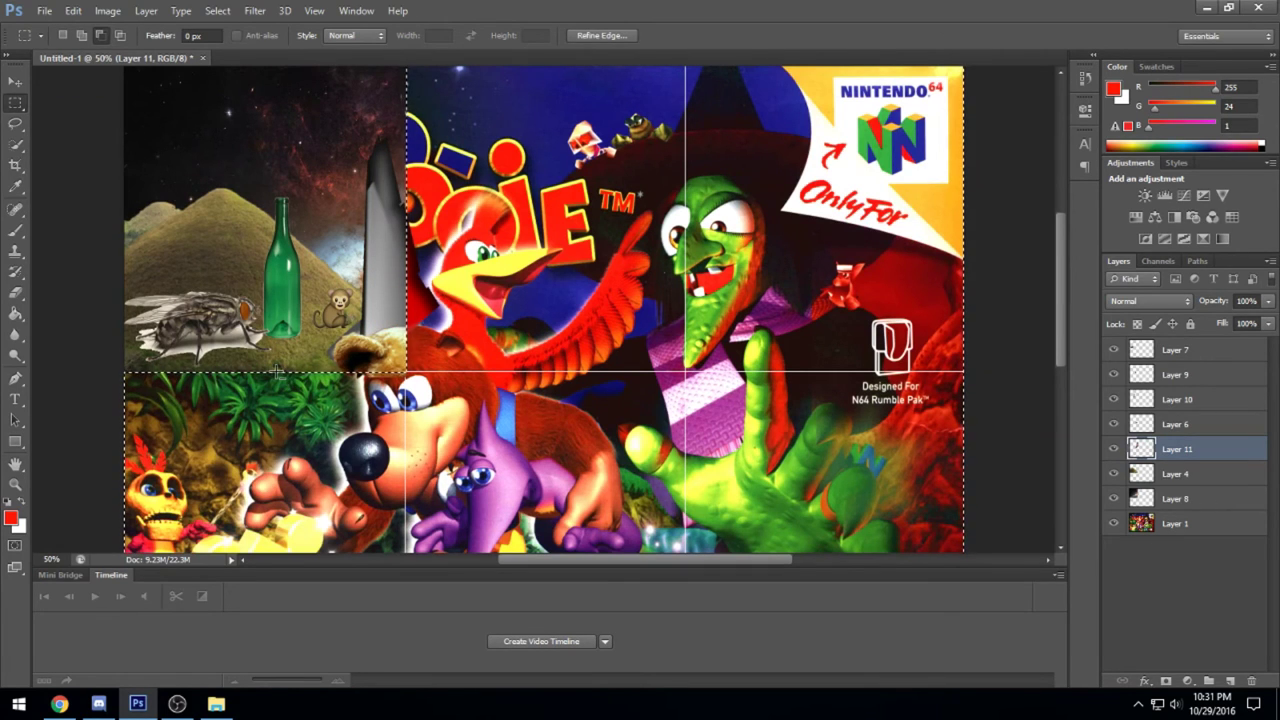
pyautogui.hotkey('ctrl', 'shift', 'i')
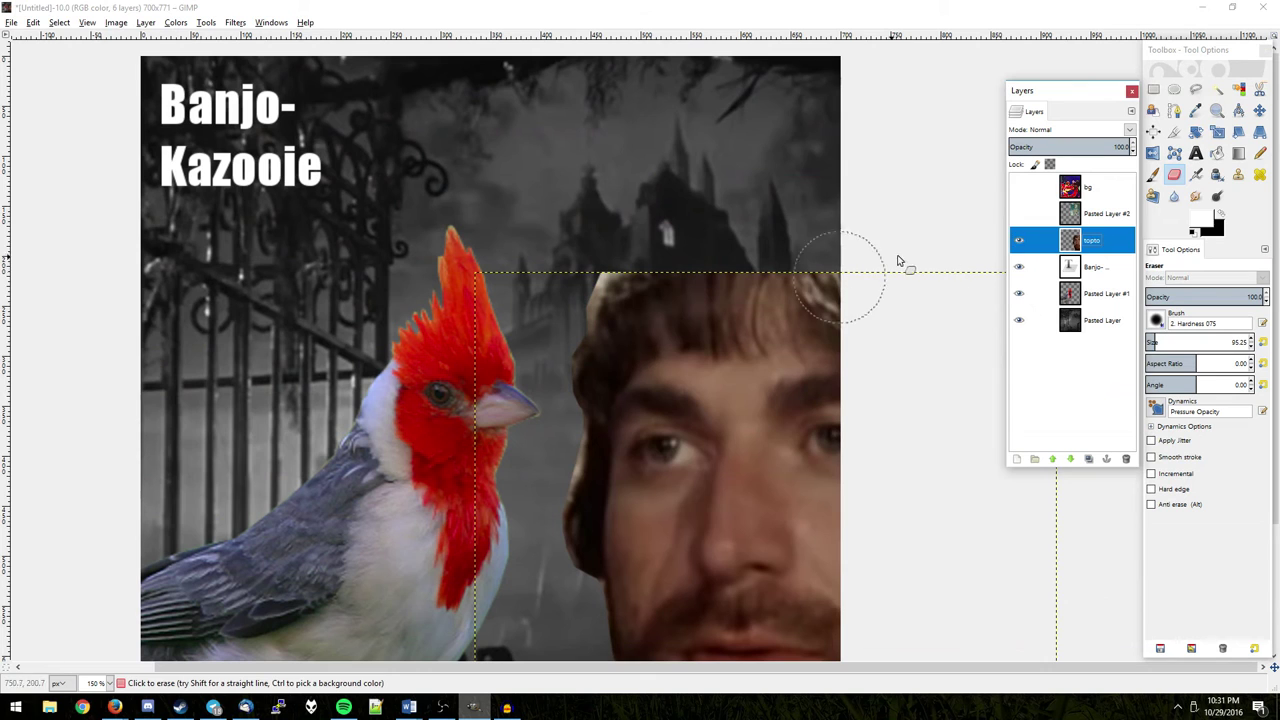
pyautogui.click(897, 261)
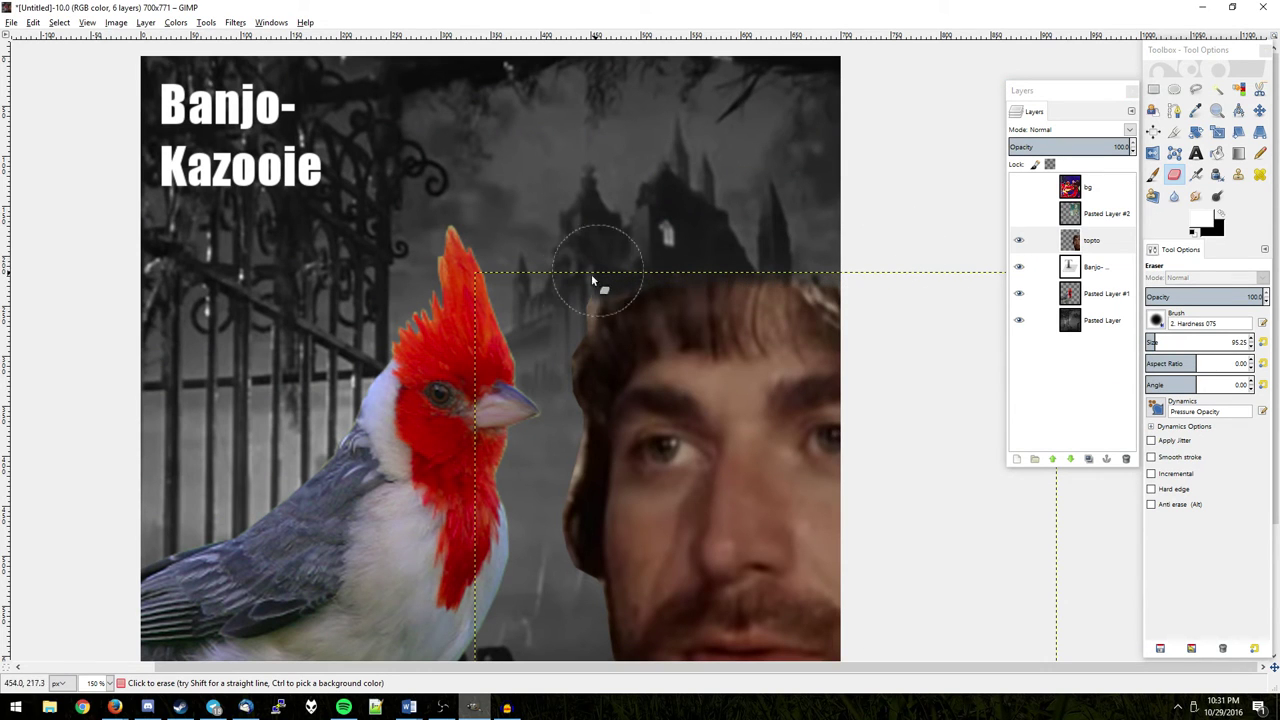
# Erase the topto face layer's left edge, open its layer options, and pick tan
pyautogui.moveTo(531, 500); pyautogui.dragTo(428, 286)
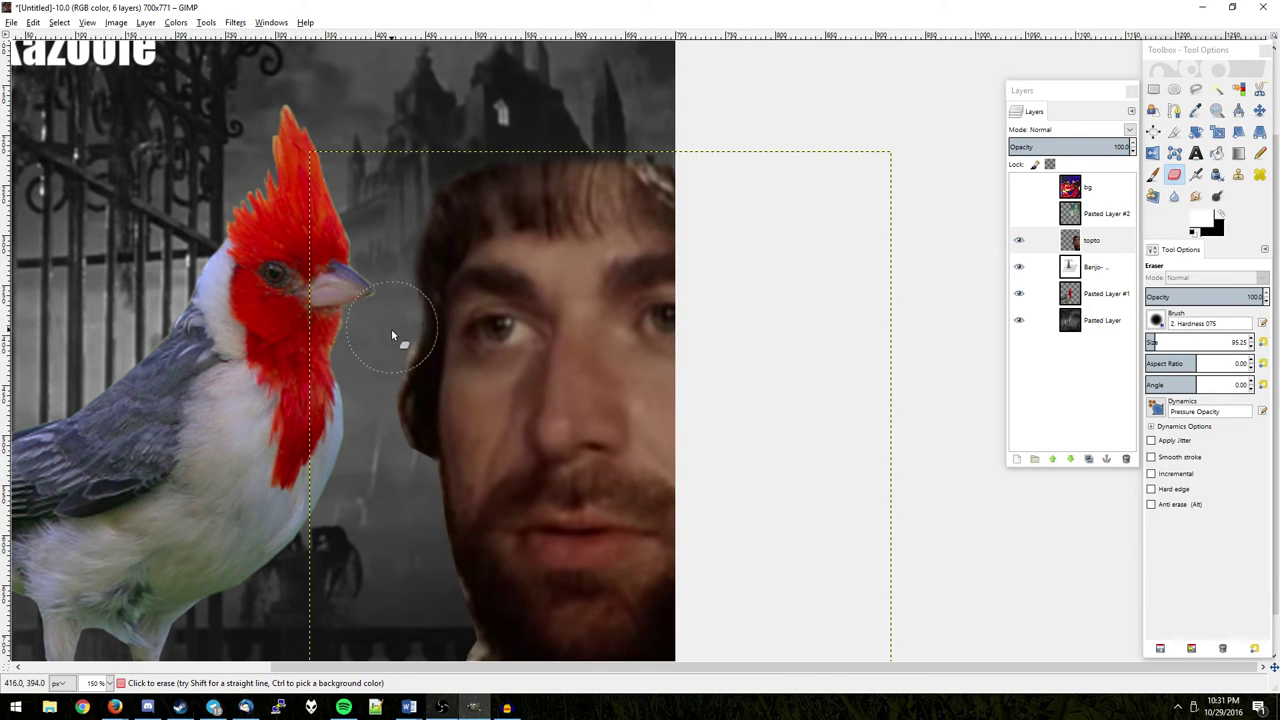
pyautogui.moveTo(369, 428); pyautogui.dragTo(394, 490)
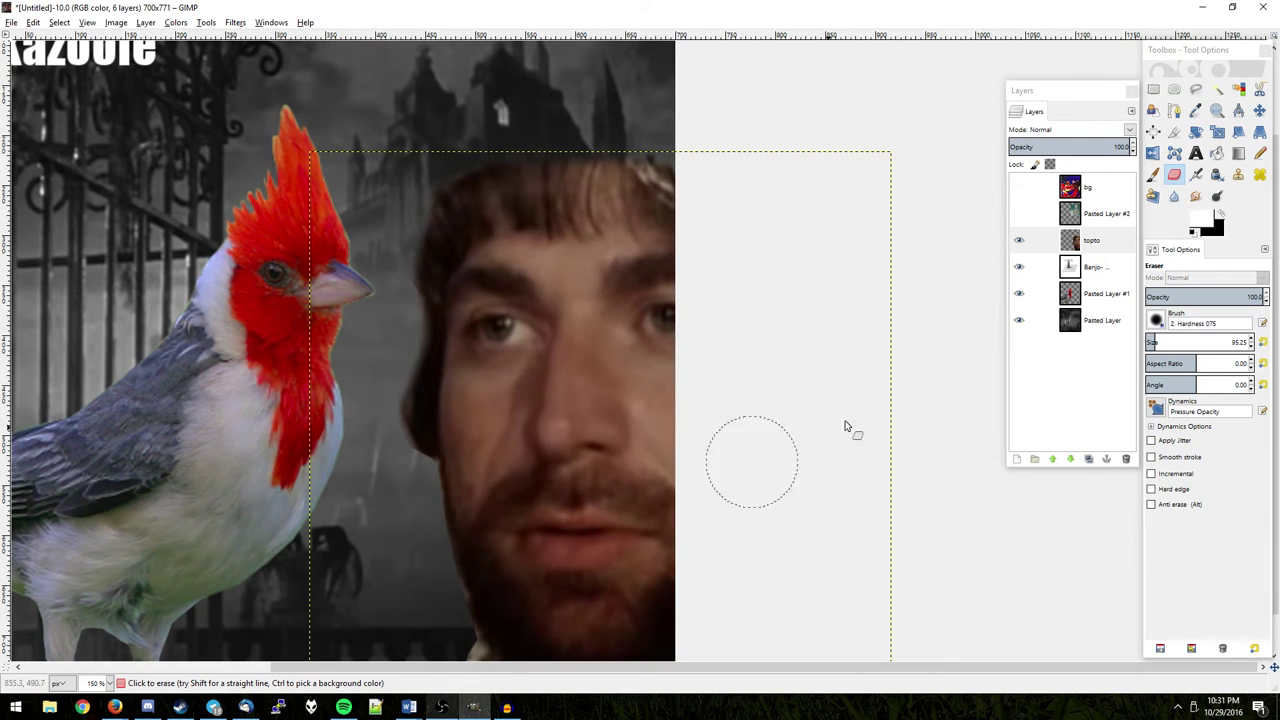
pyautogui.rightClick(1073, 236)
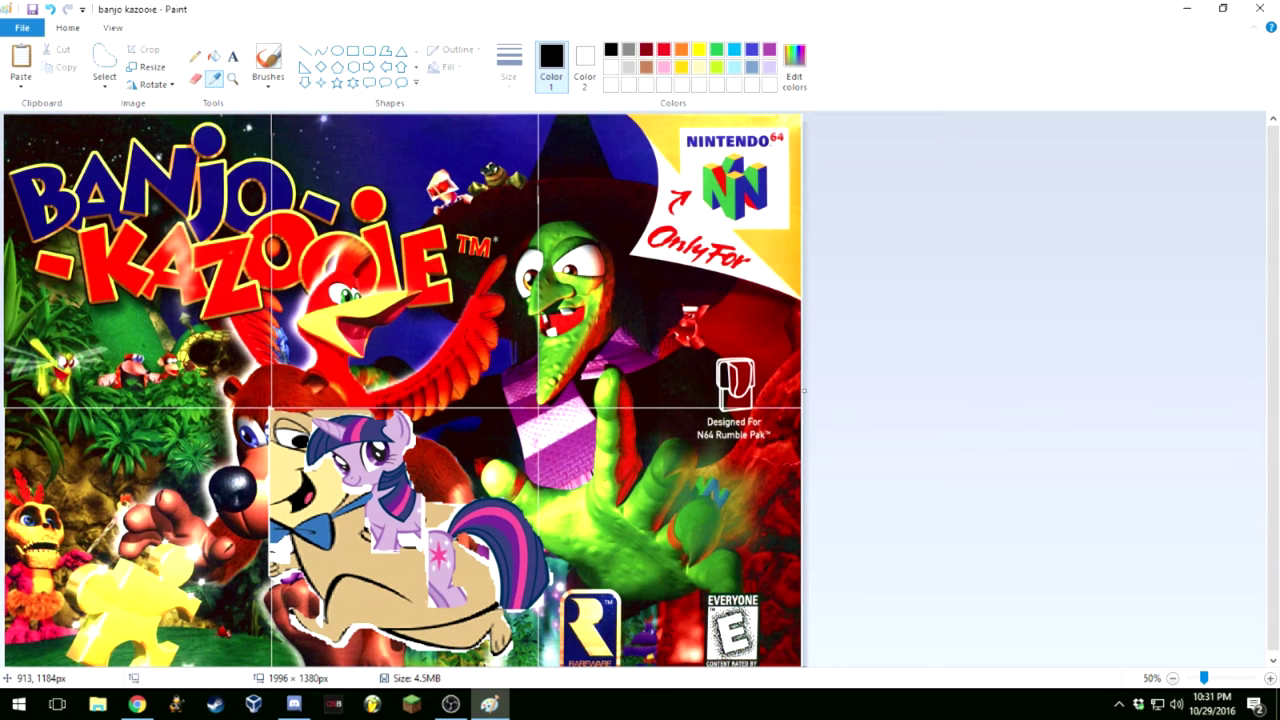
pyautogui.click(370, 589)
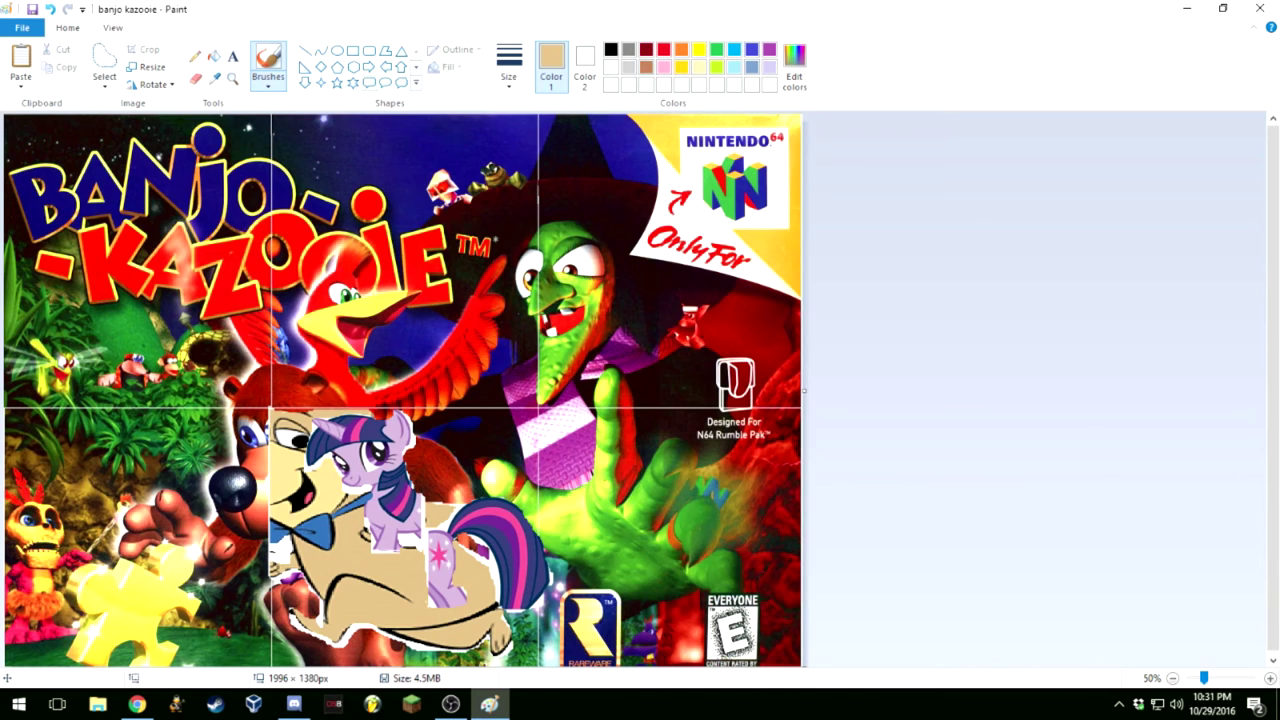
# Look through the Paint Brushes and Size dropdowns, closing both without changes
pyautogui.click(268, 78)
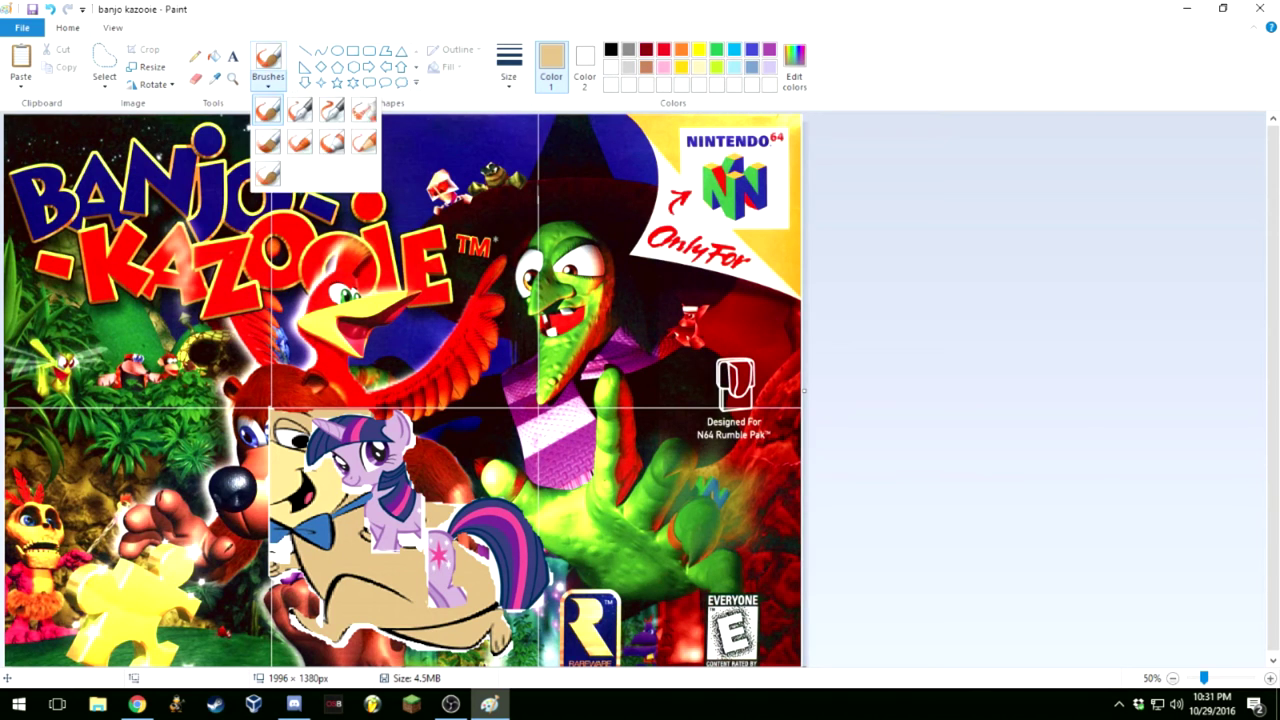
pyautogui.press('Escape')
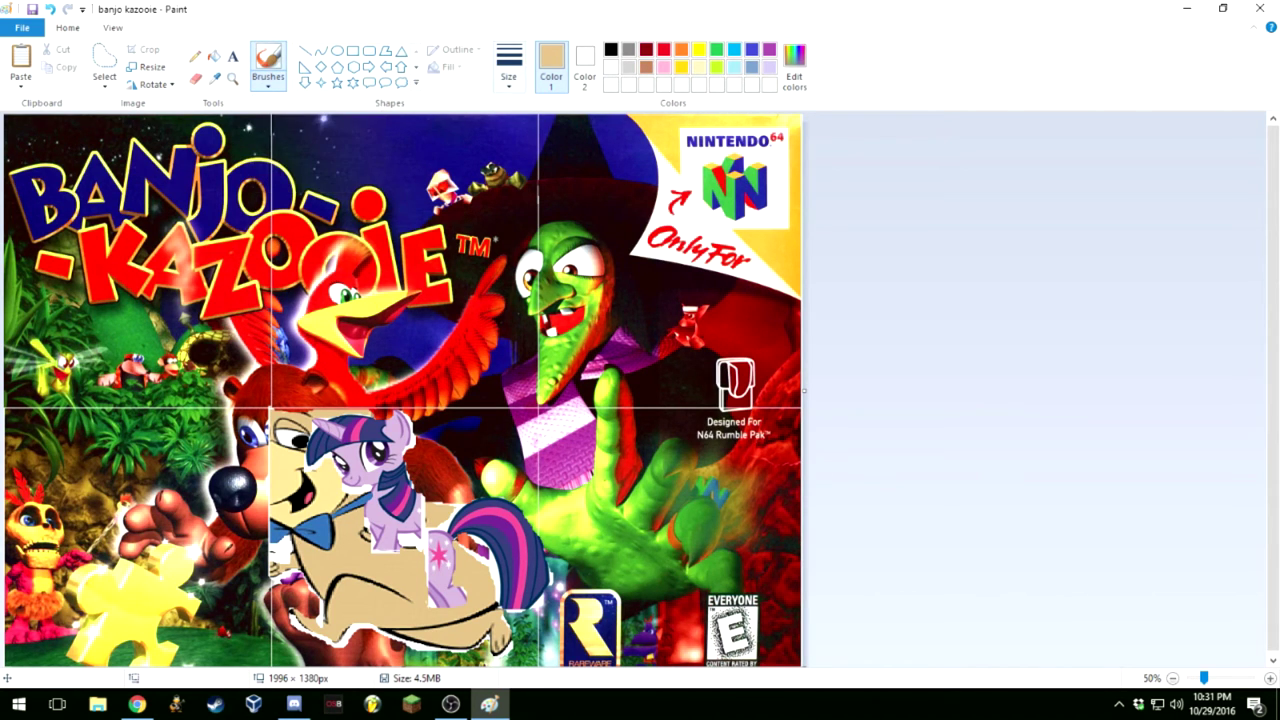
pyautogui.click(509, 70)
pyautogui.click(546, 165)
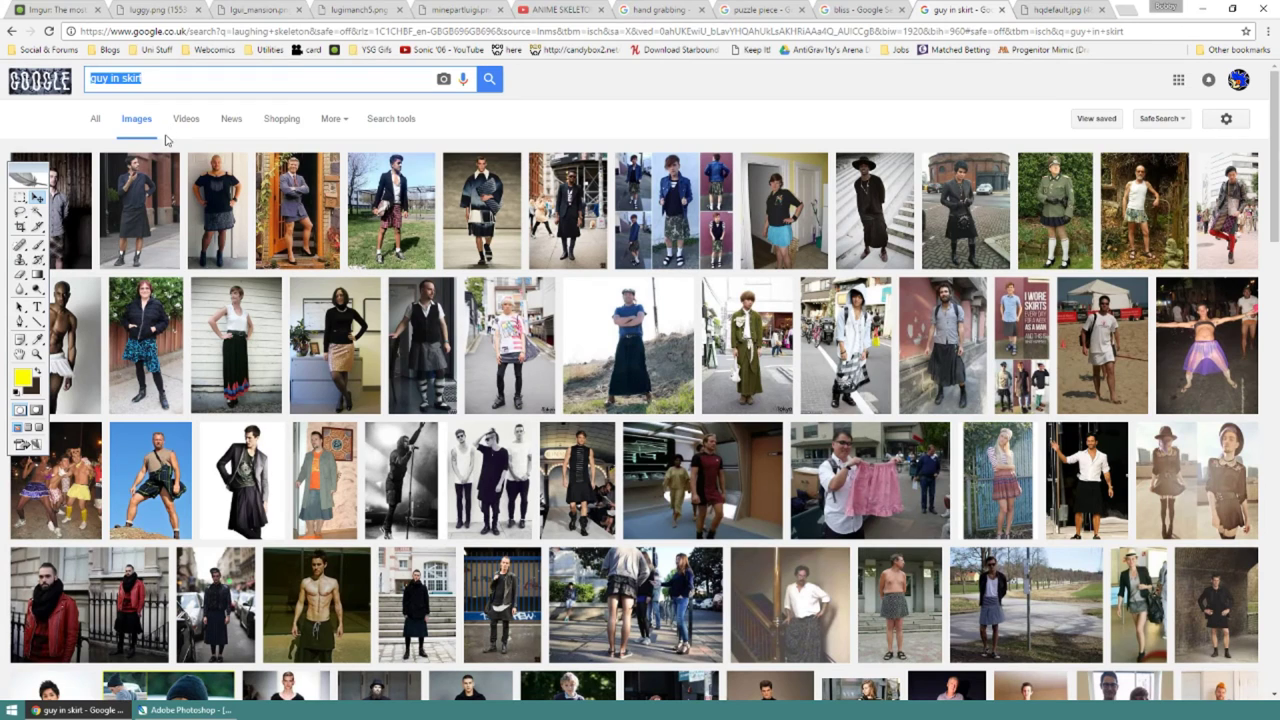
# Replace the 'guy in skirt' query with 'fat skeleton' and run the image search
pyautogui.write('fat')
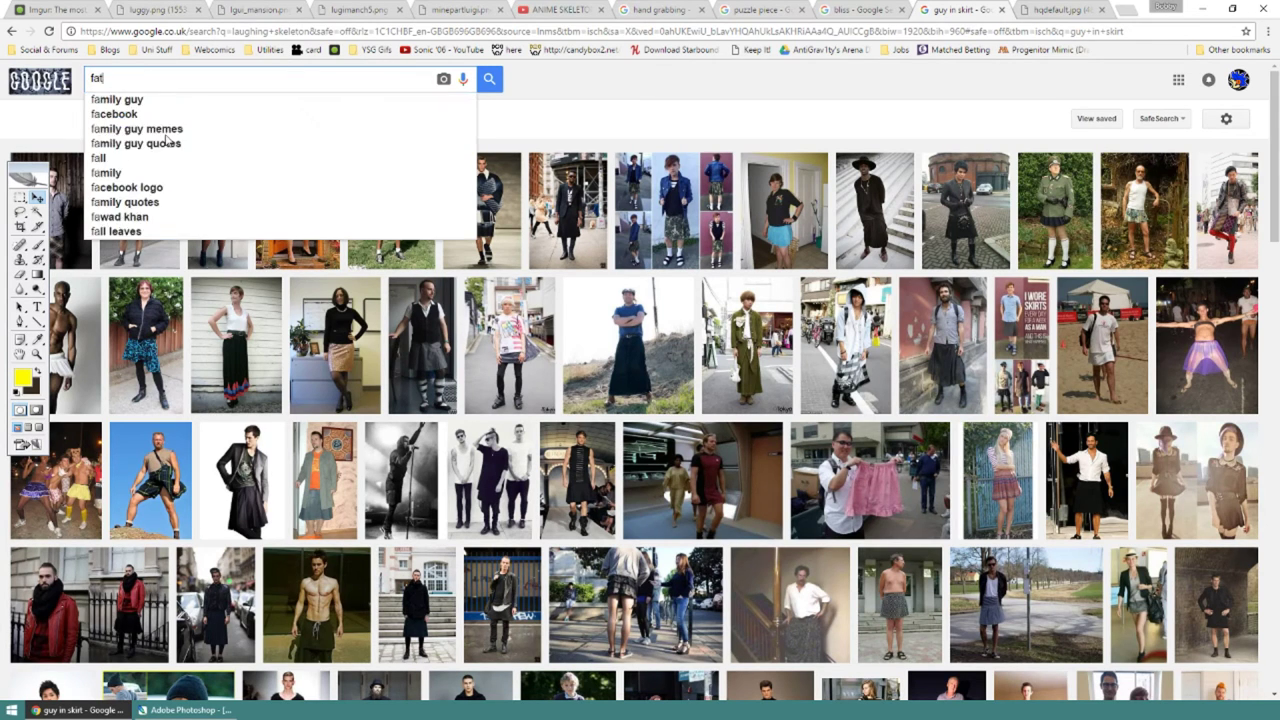
pyautogui.write(' skeleton')
pyautogui.press('Return')
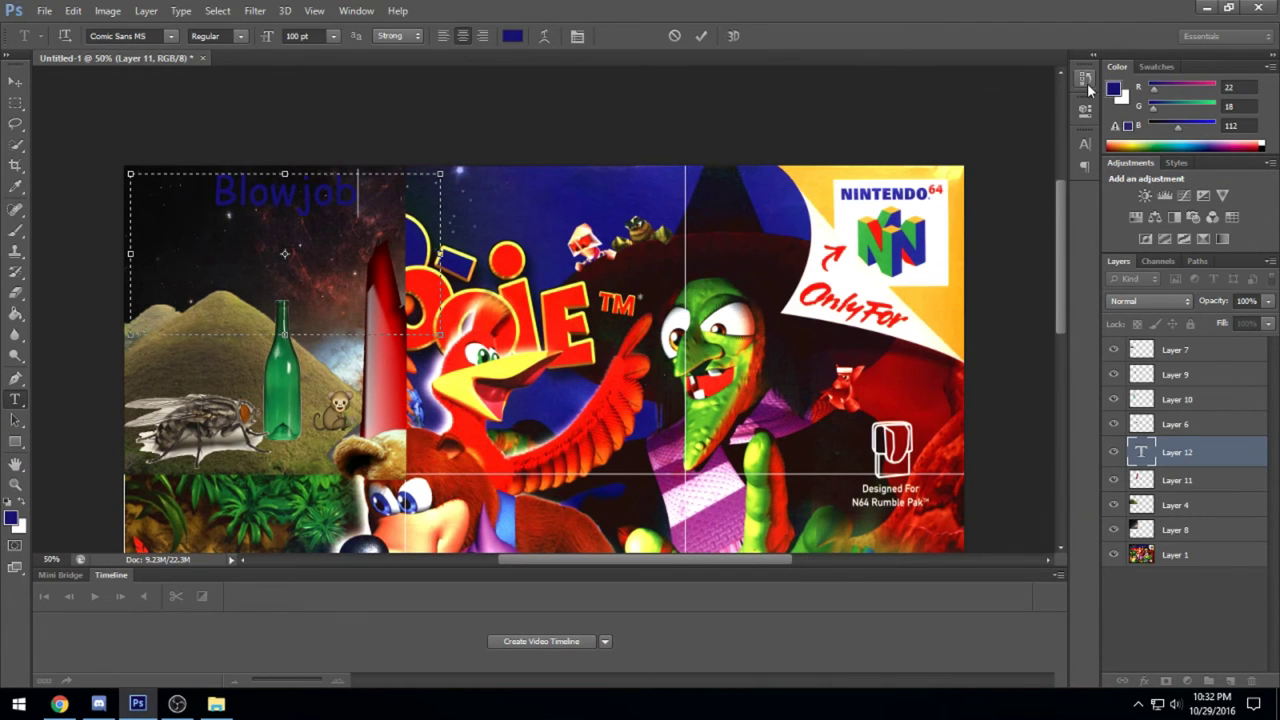
# Expand the collapsed right-side panel icons until the Character panel for the text shows
pyautogui.click(1086, 79)
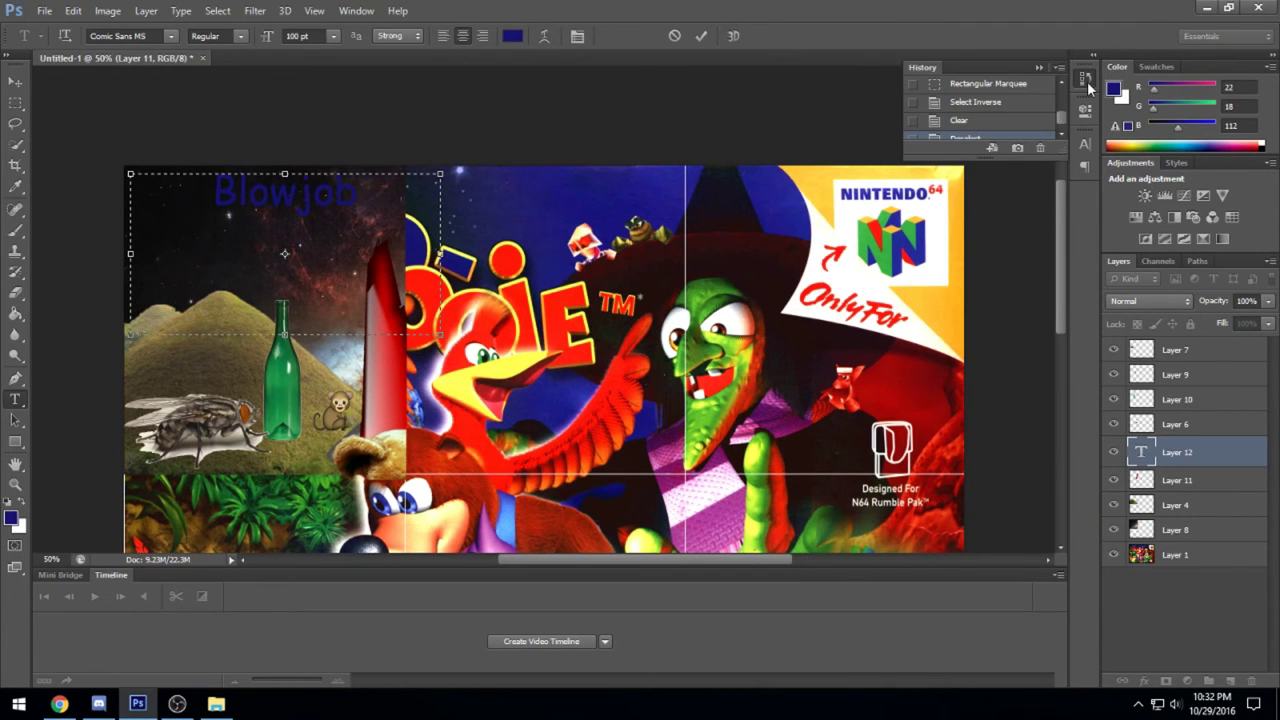
pyautogui.click(1086, 80)
pyautogui.click(1086, 110)
pyautogui.click(1086, 111)
pyautogui.click(1086, 143)
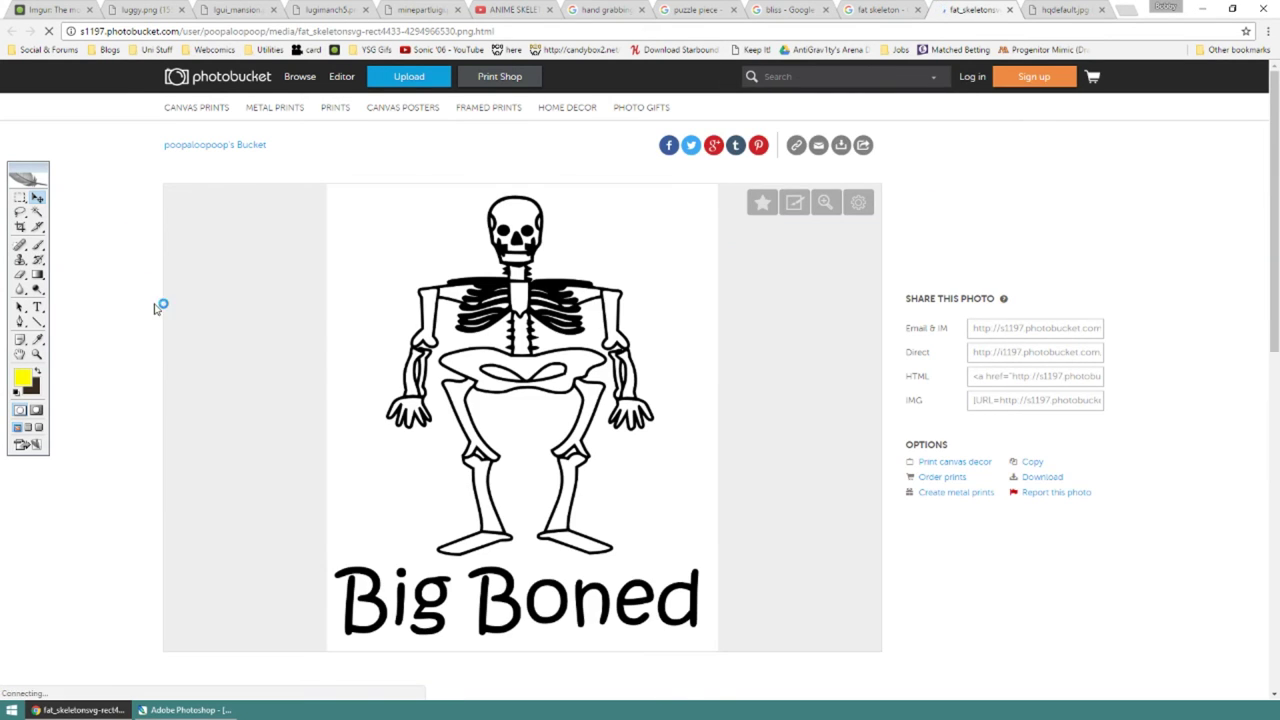
# Screen-capture a rectangle around the 'Big Boned' skeleton picture on Photobucket
pyautogui.press('Print')
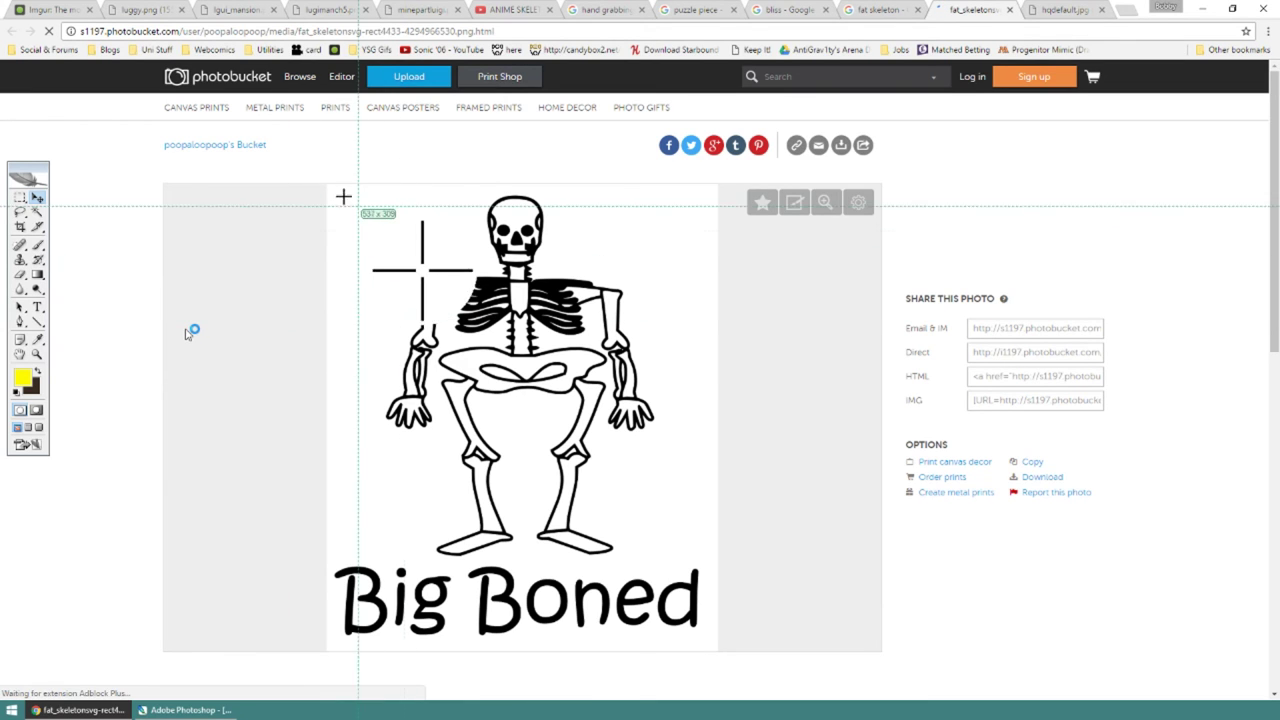
pyautogui.moveTo(330, 183); pyautogui.dragTo(727, 592)
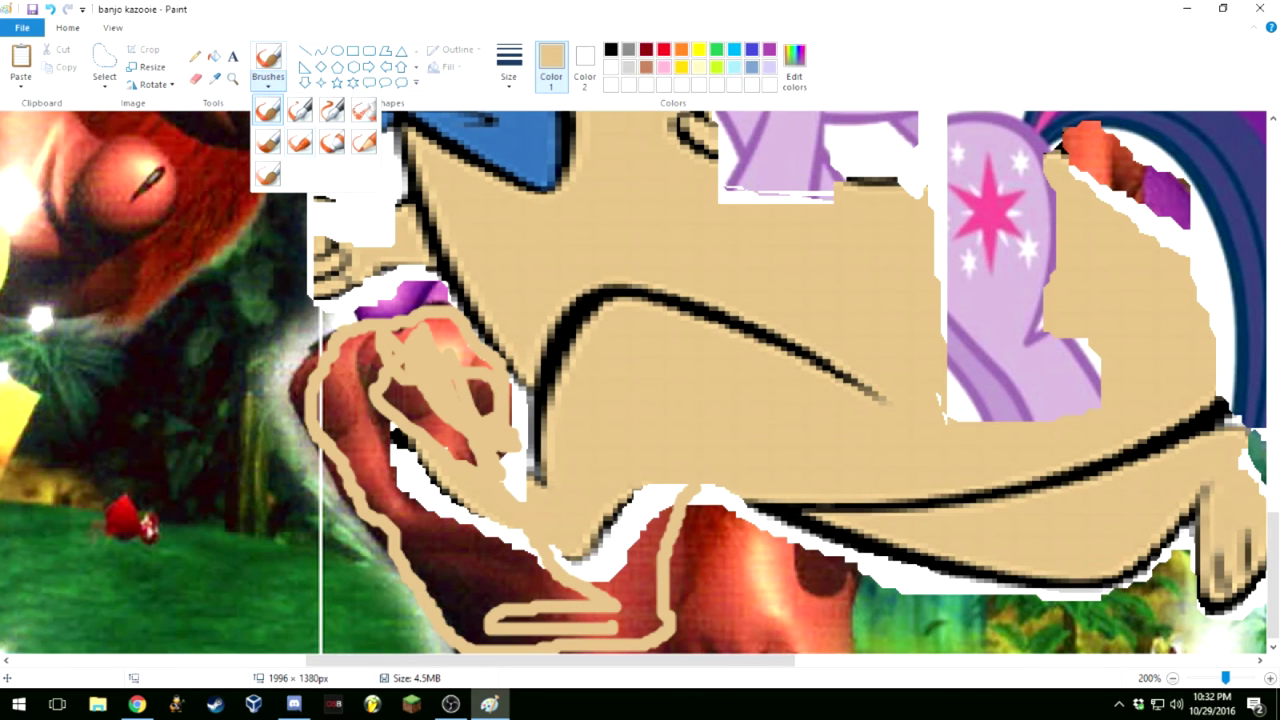
# Pick a brush and paint tan strokes over the upper and lower red patches
pyautogui.click(268, 110)
pyautogui.moveTo(380, 360)
pyautogui.mouseDown()
pyautogui.moveTo(470, 460)
pyautogui.moveTo(400, 390)
pyautogui.mouseUp()
pyautogui.moveTo(465, 455)
pyautogui.mouseDown()
pyautogui.moveTo(400, 435)
pyautogui.moveTo(375, 380)
pyautogui.mouseUp()
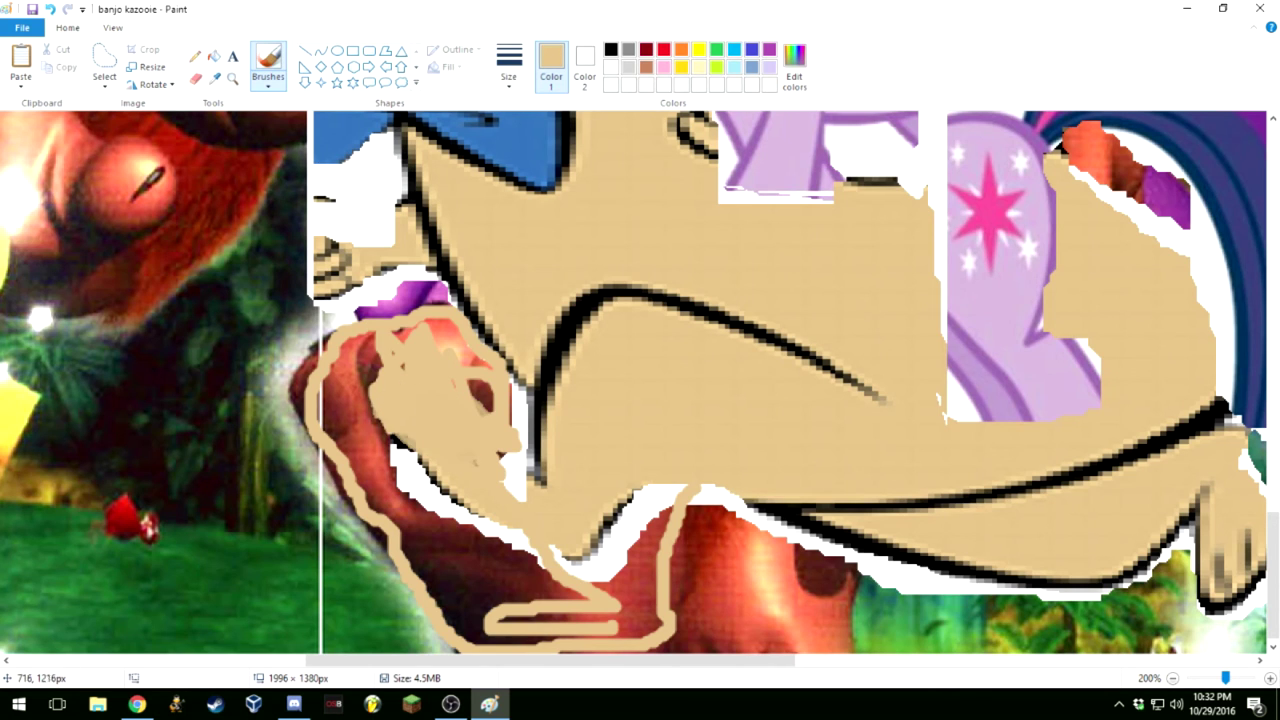
pyautogui.moveTo(480, 405)
pyautogui.mouseDown()
pyautogui.moveTo(510, 470)
pyautogui.moveTo(395, 380)
pyautogui.moveTo(360, 440)
pyautogui.moveTo(470, 510)
pyautogui.moveTo(355, 400)
pyautogui.moveTo(372, 412)
pyautogui.mouseUp()
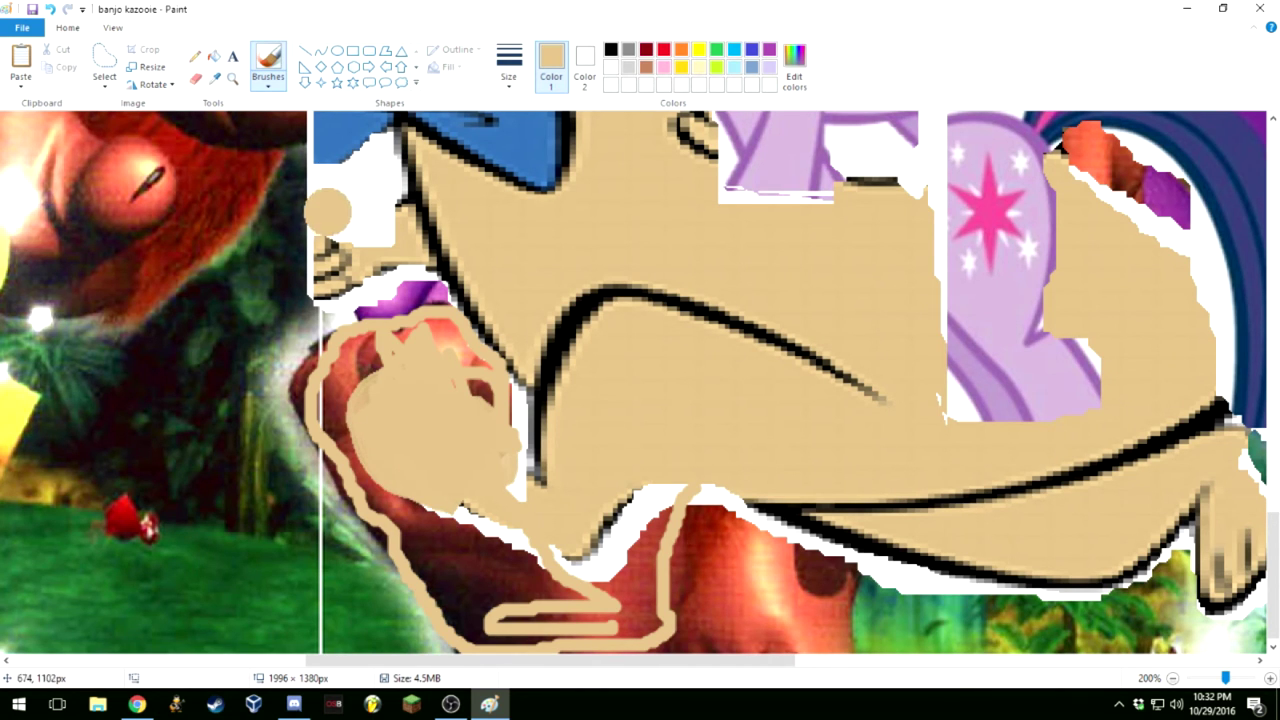
pyautogui.moveTo(415, 560)
pyautogui.mouseDown()
pyautogui.moveTo(465, 612)
pyautogui.moveTo(430, 520)
pyautogui.moveTo(480, 600)
pyautogui.mouseUp()
pyautogui.moveTo(470, 520)
pyautogui.mouseDown()
pyautogui.moveTo(540, 580)
pyautogui.moveTo(490, 510)
pyautogui.mouseUp()
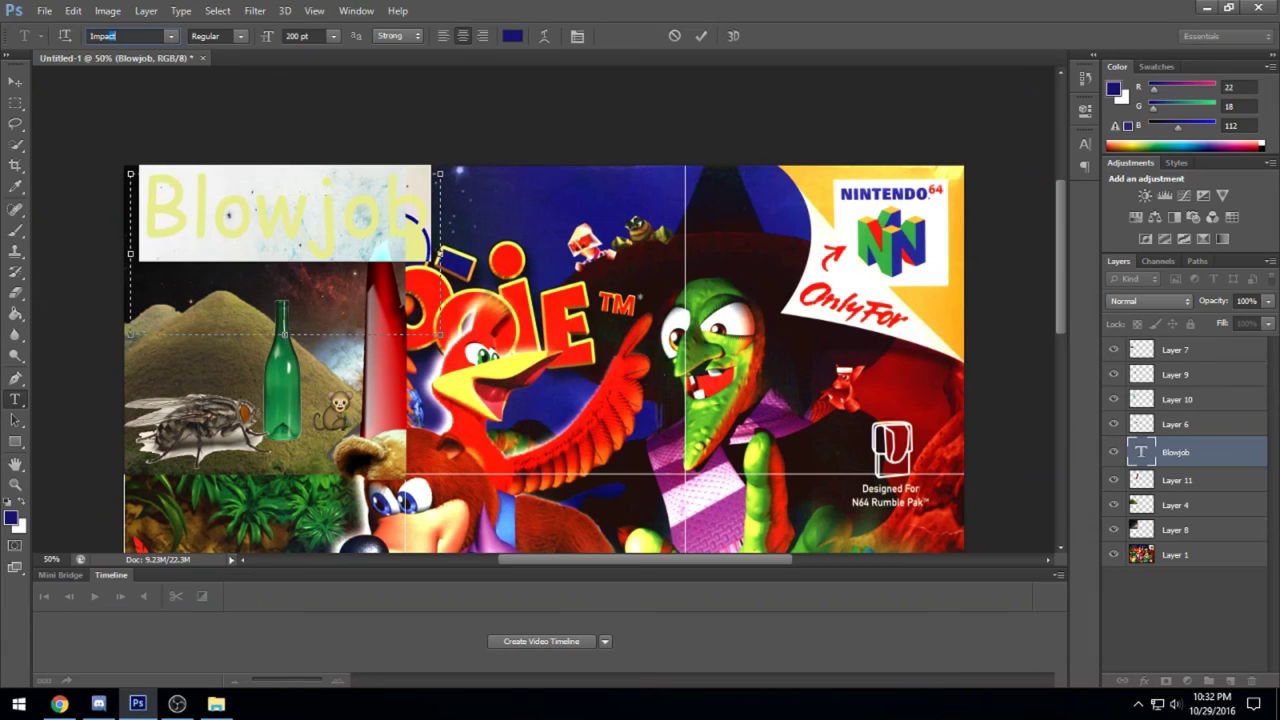
# Apply the Impact font to the blue top-left title text and commit it
pyautogui.press('Return')
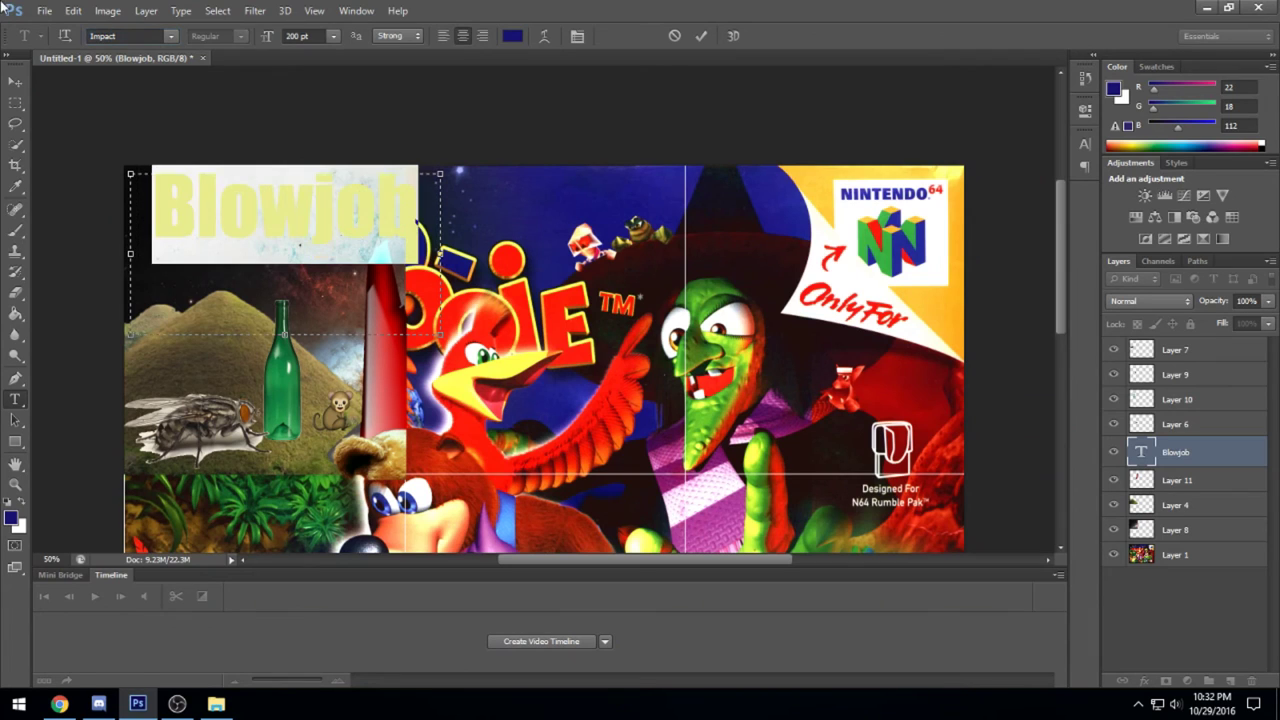
pyautogui.click(15, 81)
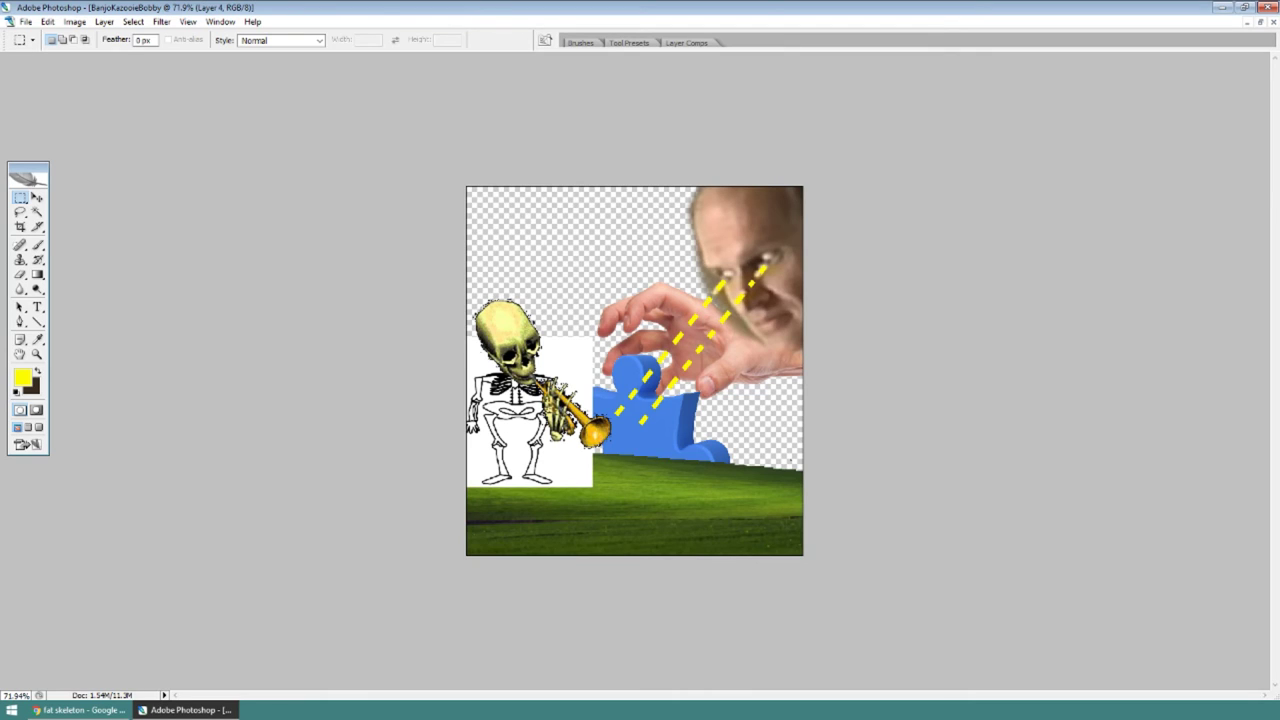
# Raise the puzzle piece layer above the grass, trying a Merge Down that is then undone
pyautogui.hotkey('ctrl', ']')
pyautogui.hotkey('ctrl', 'e')
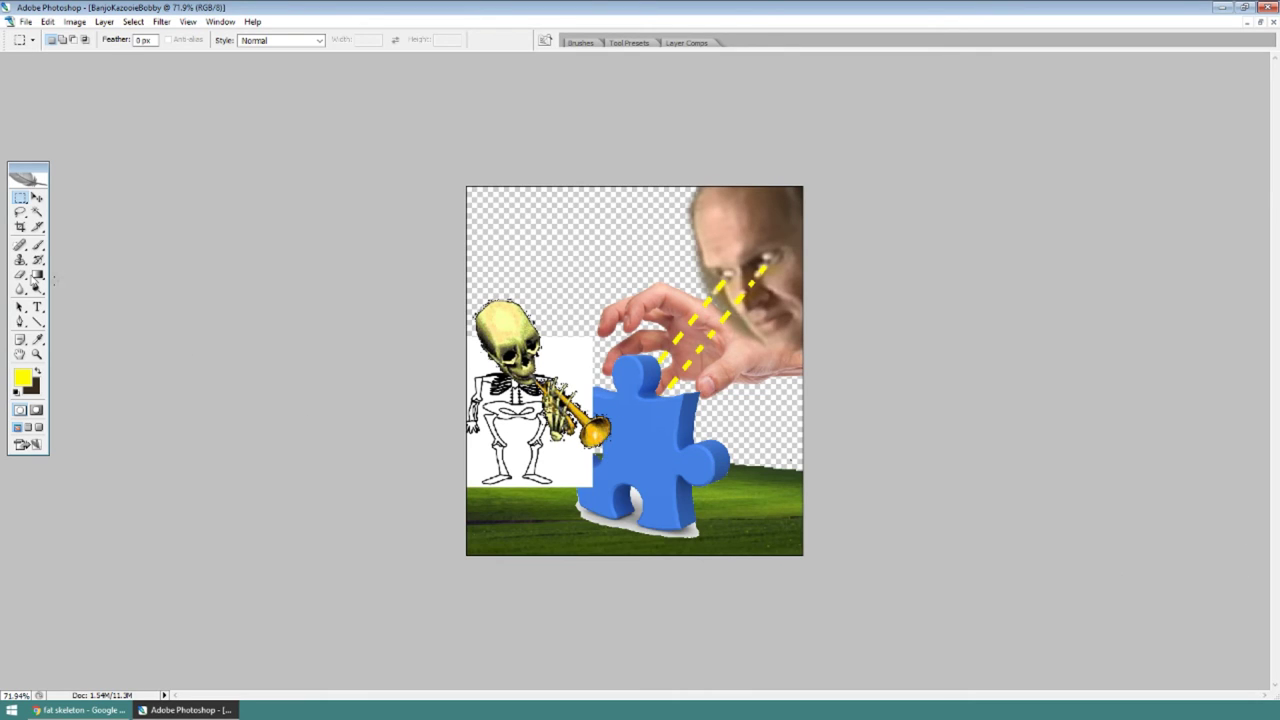
pyautogui.click(38, 214)
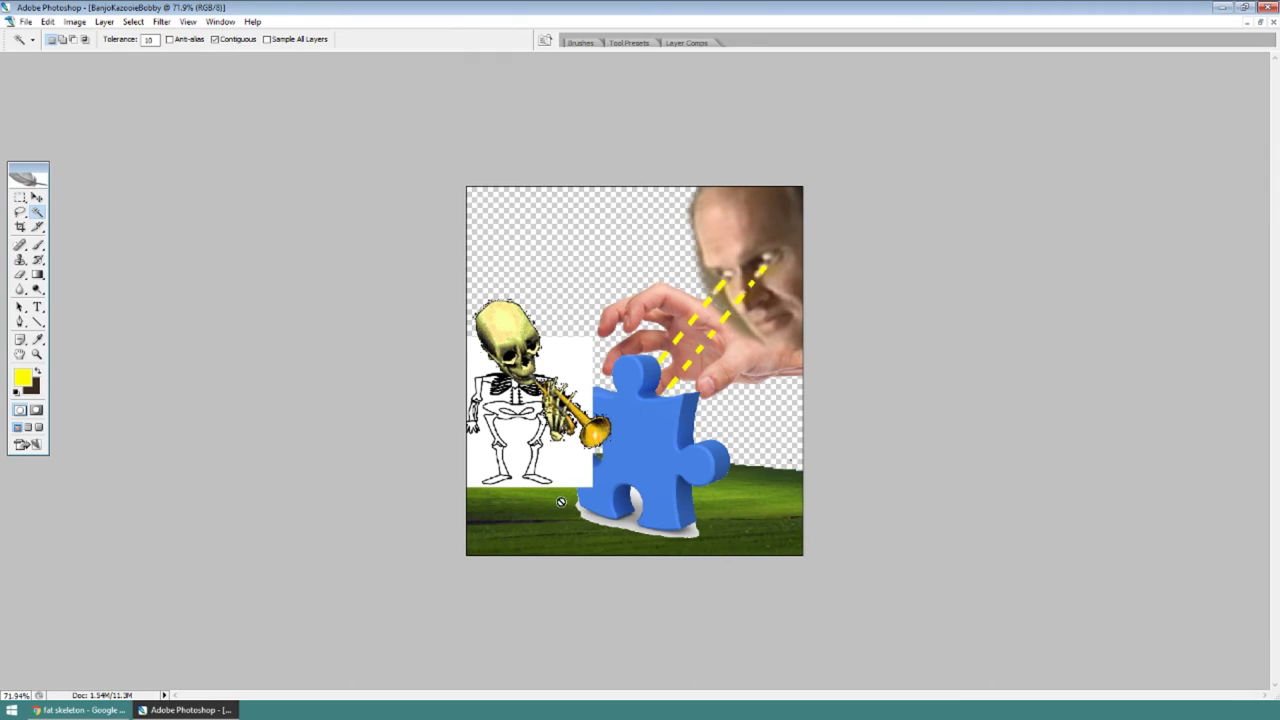
pyautogui.doubleClick(150, 39)
pyautogui.hotkey('ctrl', 'z')
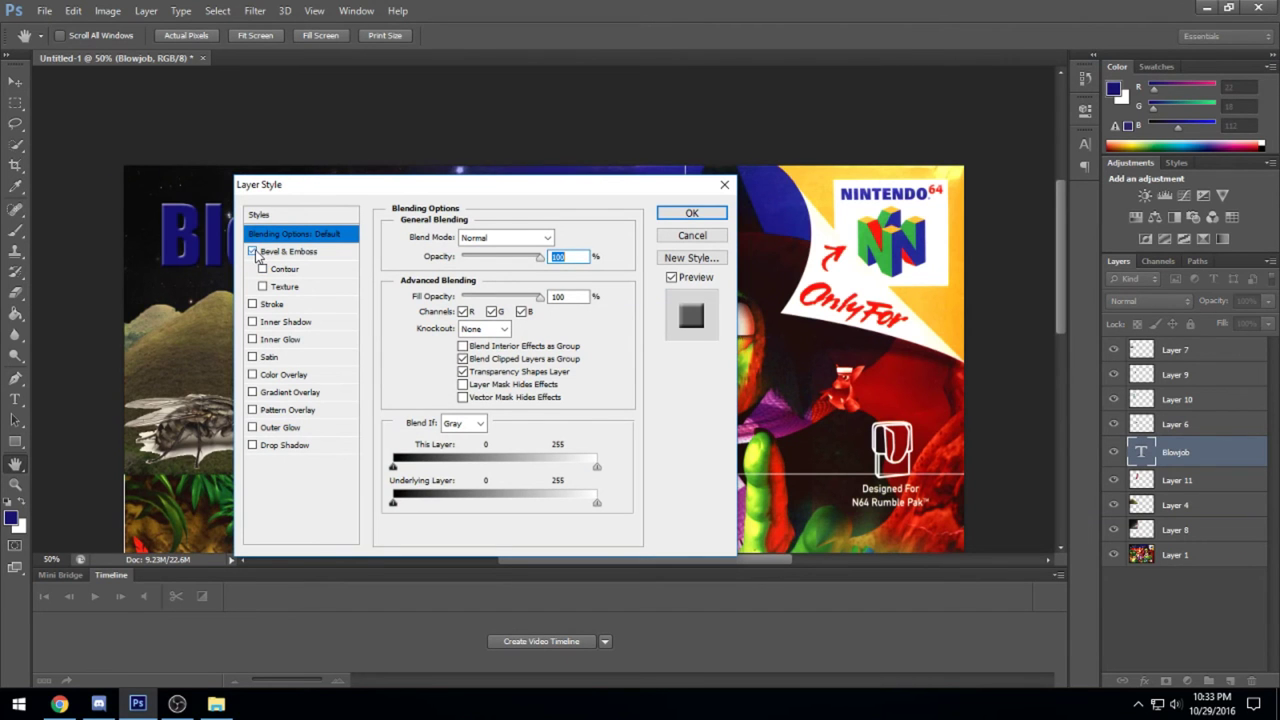
# Add Bevel & Emboss to the title and try a yellow-green shadow colour
pyautogui.click(288, 253)
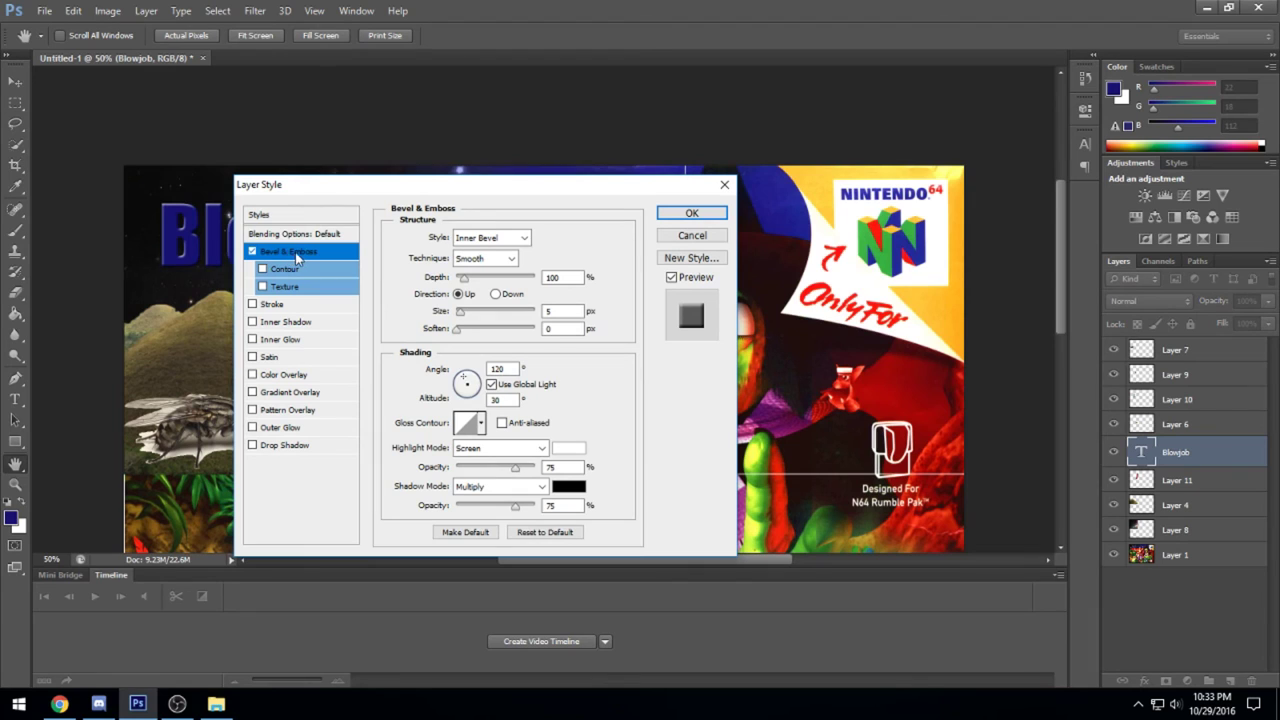
pyautogui.click(574, 497)
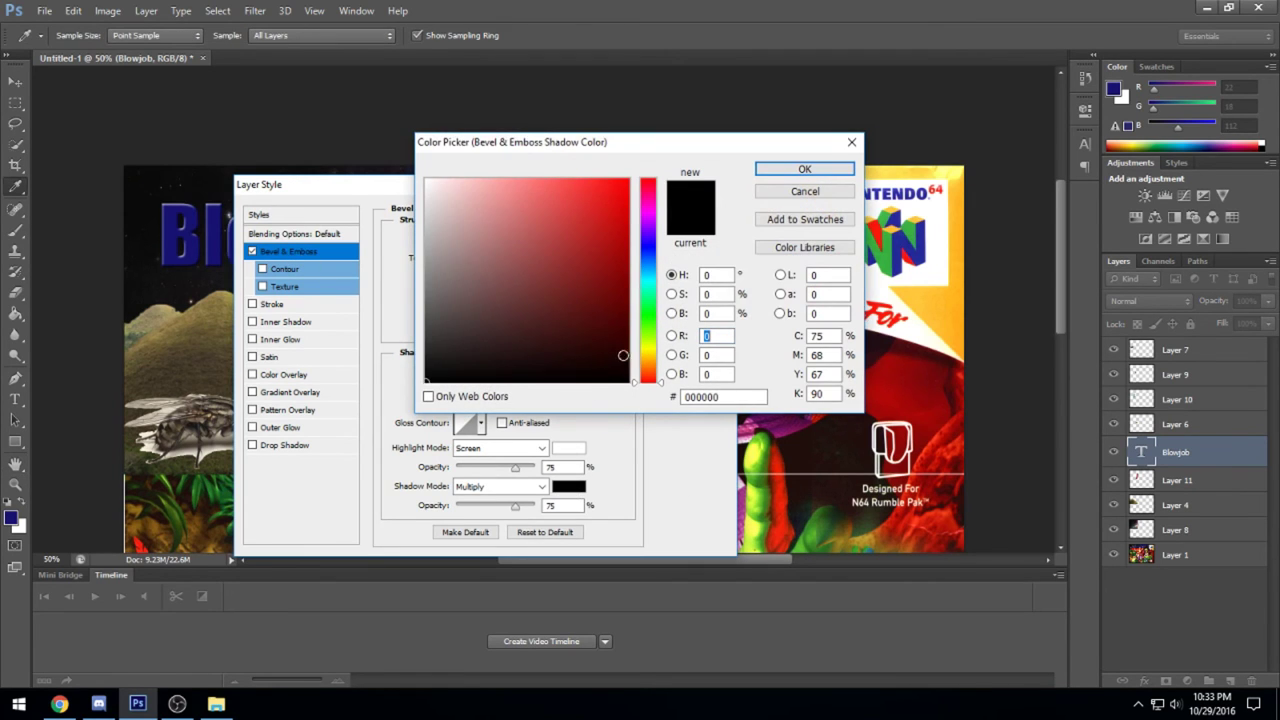
pyautogui.click(648, 345)
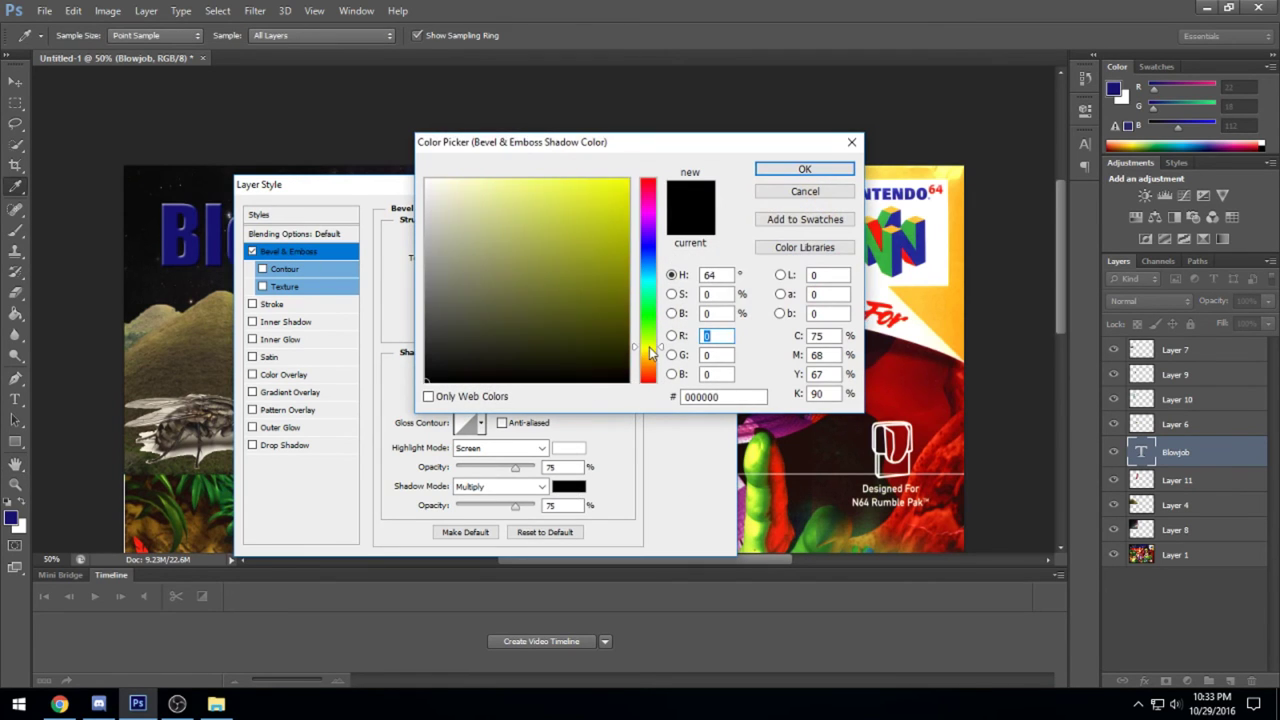
pyautogui.click(805, 169)
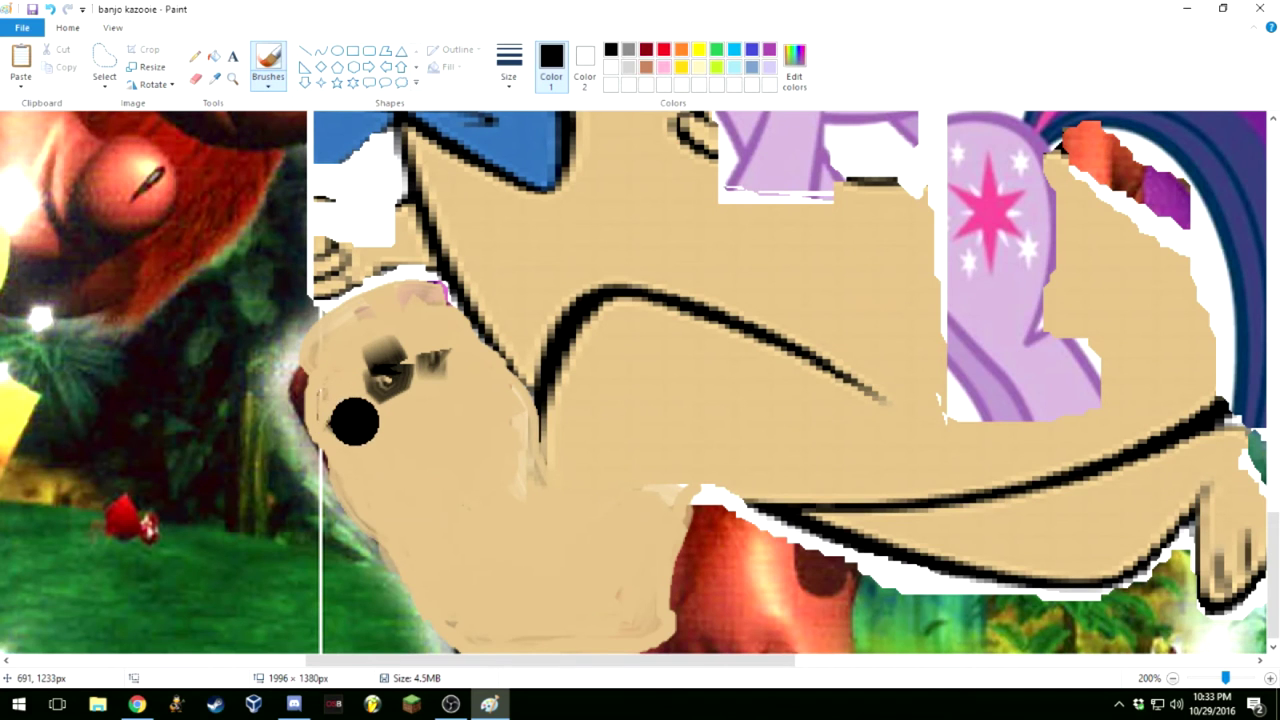
# Reshape the round black eye into a rough blob, then zoom in and back out
pyautogui.moveTo(351, 422); pyautogui.dragTo(337, 428)
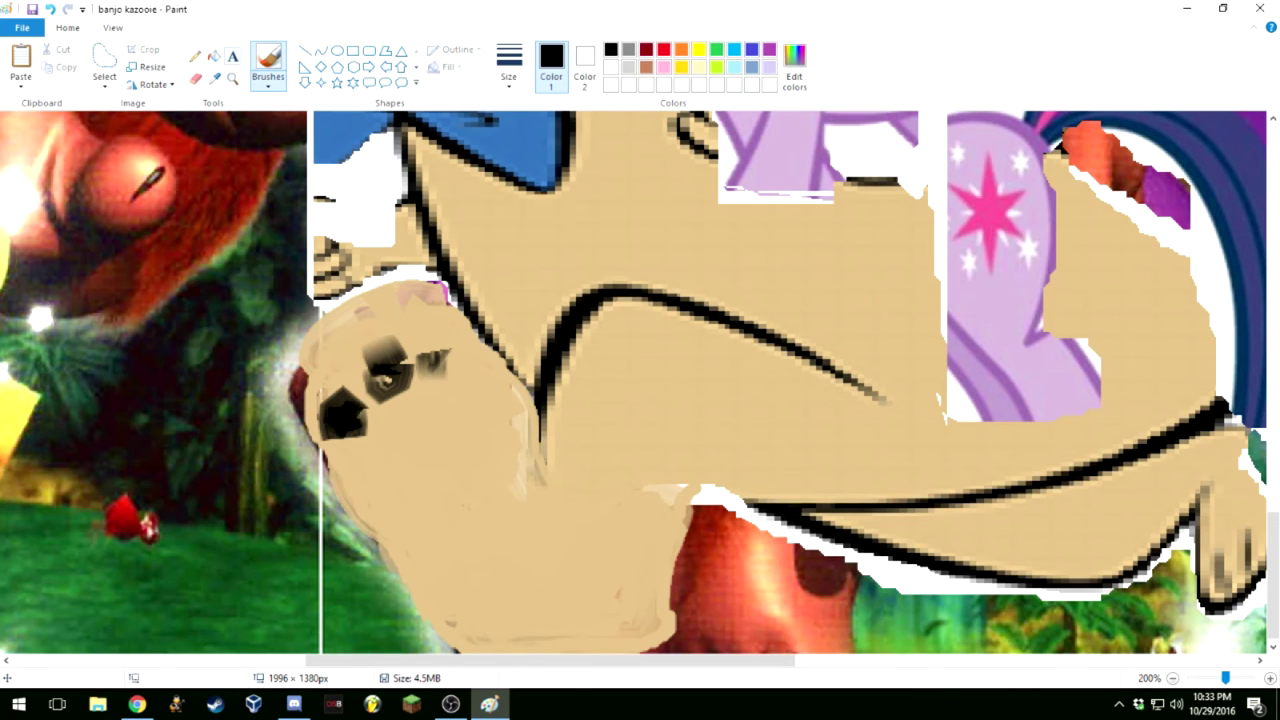
pyautogui.click(232, 78)
pyautogui.click(502, 270)
pyautogui.rightClick(502, 270)
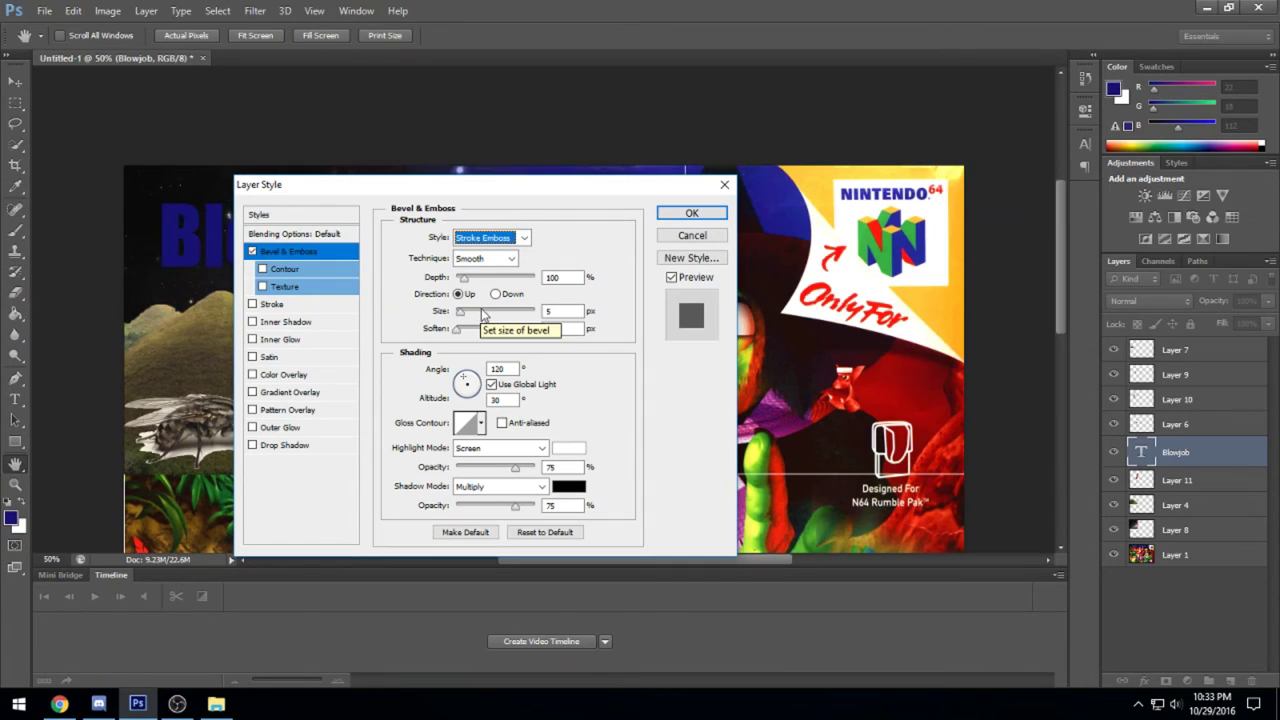
# Apply an Outer Bevel with bright yellow shadow to the title, then show the bg cover art layer
pyautogui.click(520, 238)
pyautogui.click(497, 255)
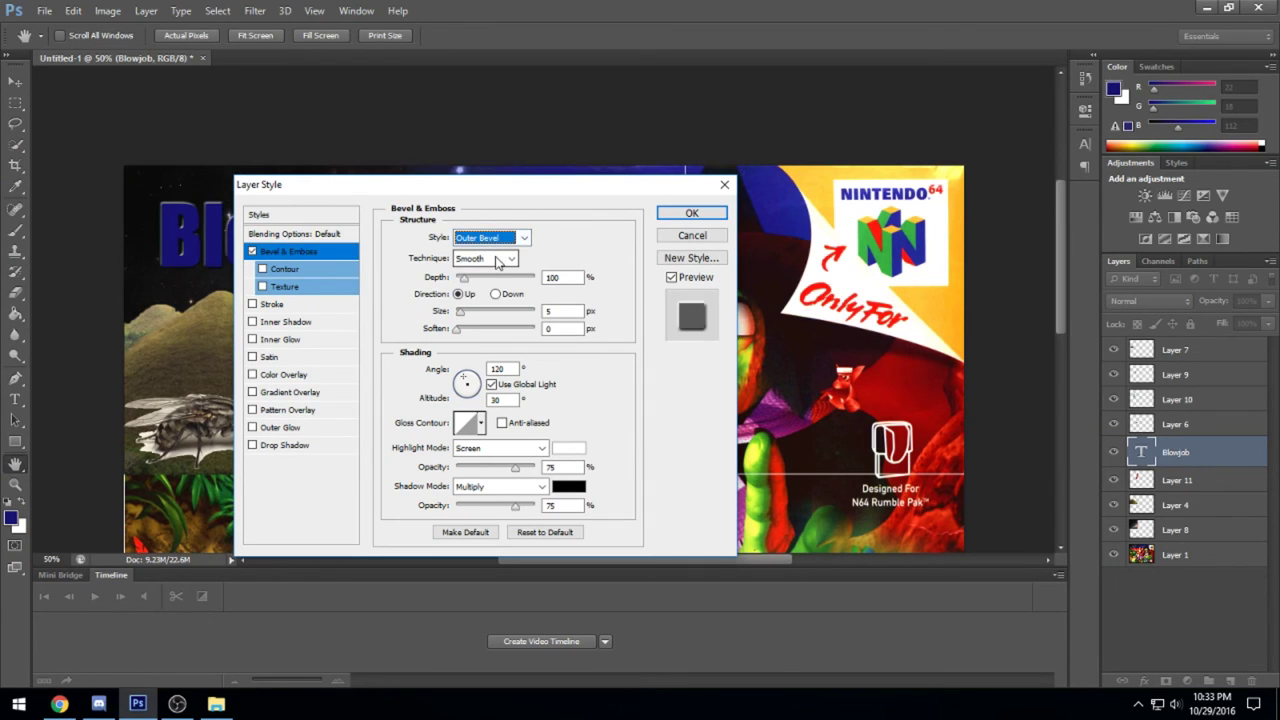
pyautogui.click(580, 486)
pyautogui.moveTo(600, 326); pyautogui.dragTo(626, 181)
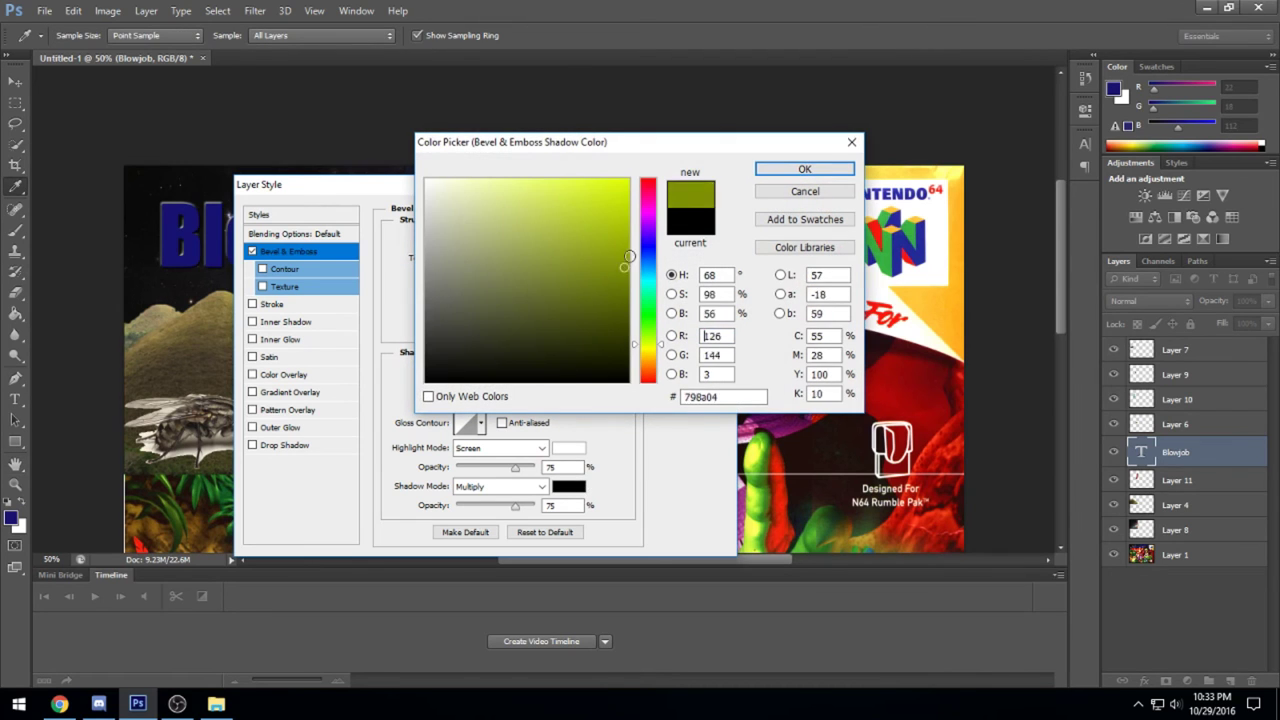
pyautogui.click(789, 170)
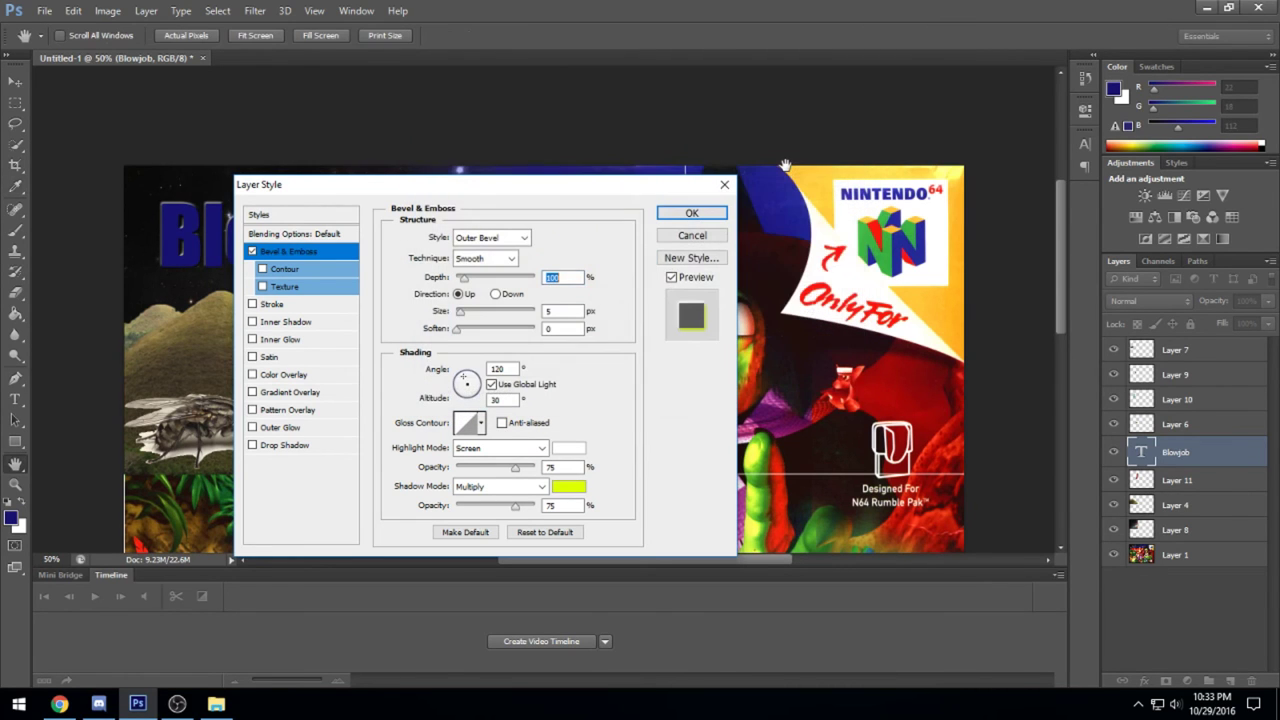
pyautogui.click(690, 215)
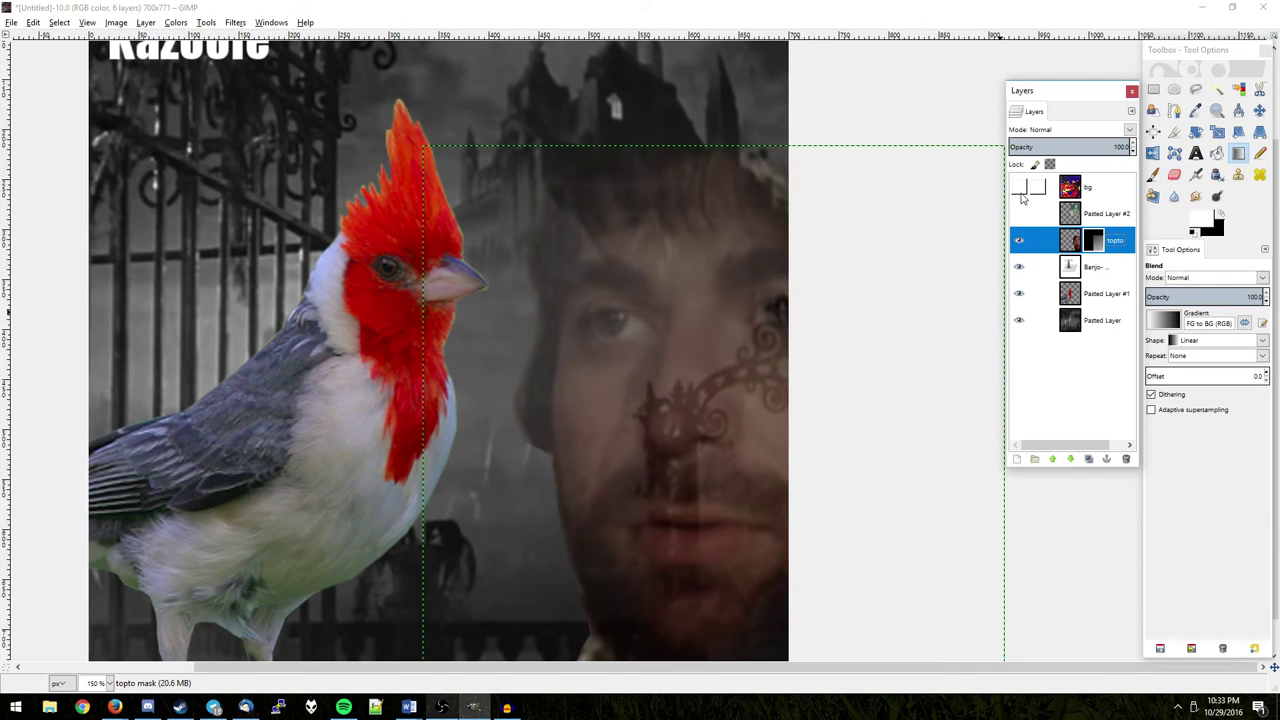
pyautogui.click(1020, 192)
pyautogui.click(1020, 192)
pyautogui.click(1020, 192)
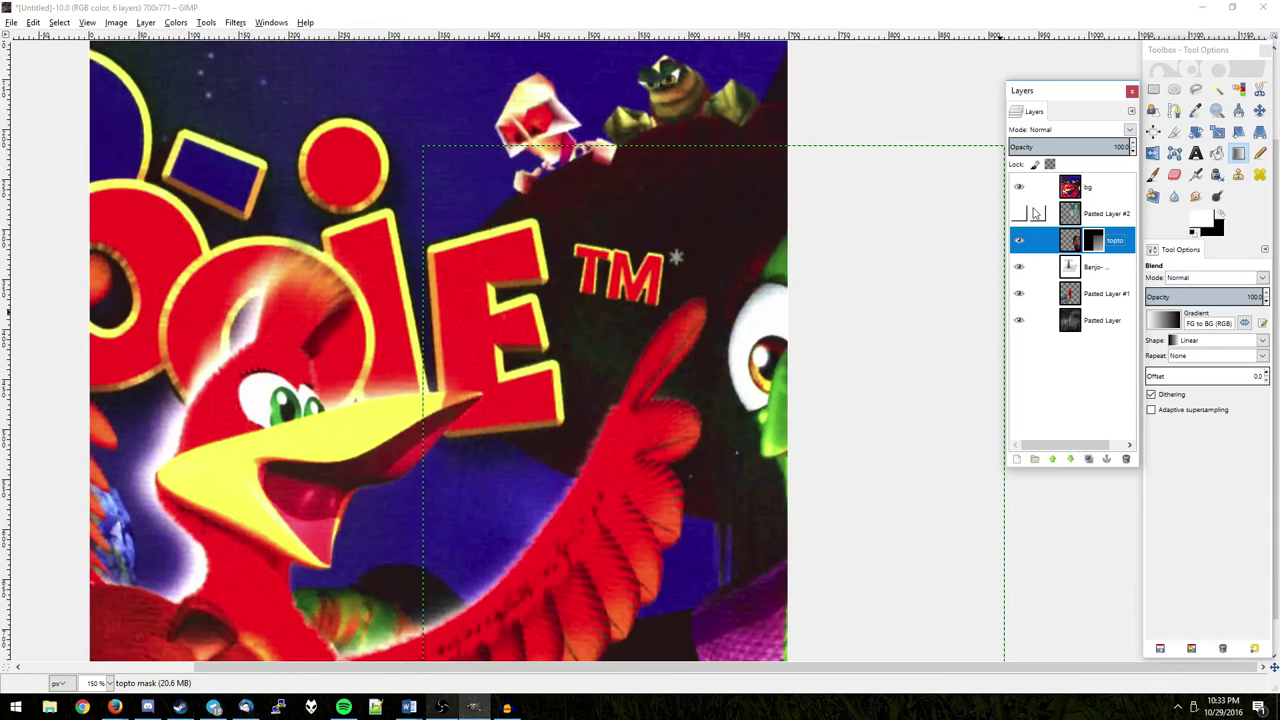
pyautogui.click(1070, 240)
pyautogui.click(1019, 190)
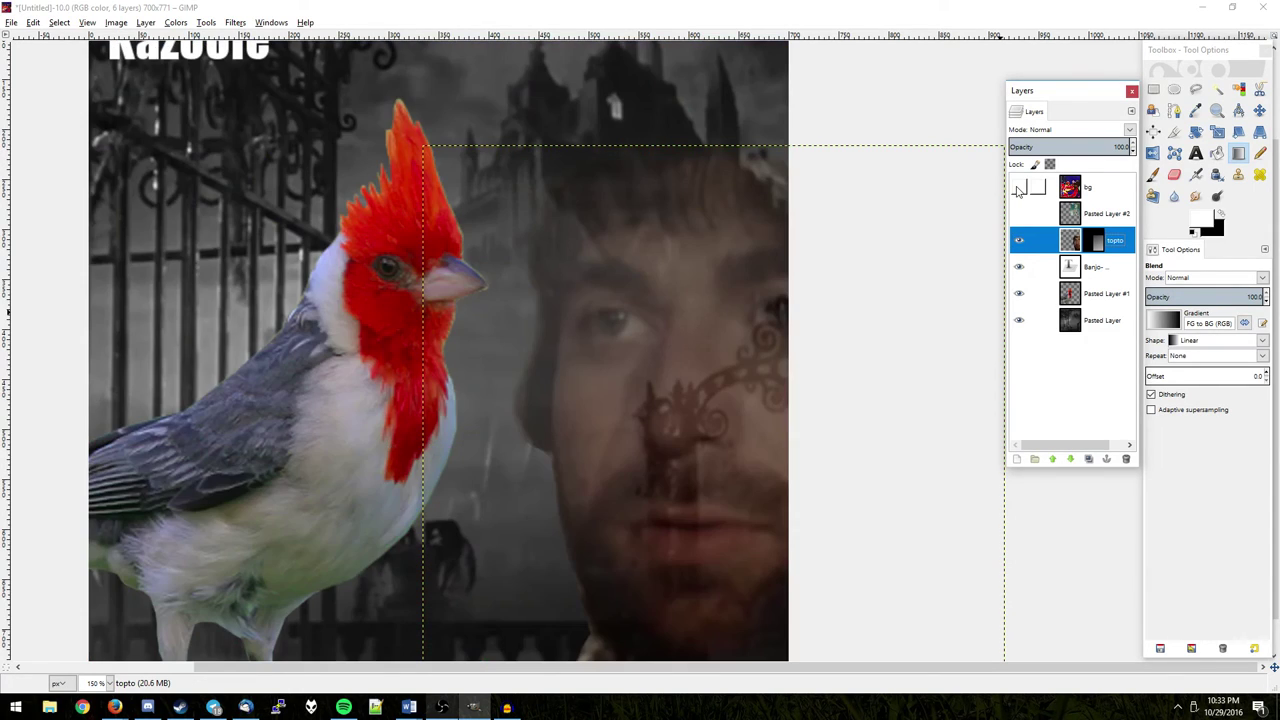
pyautogui.click(1019, 190)
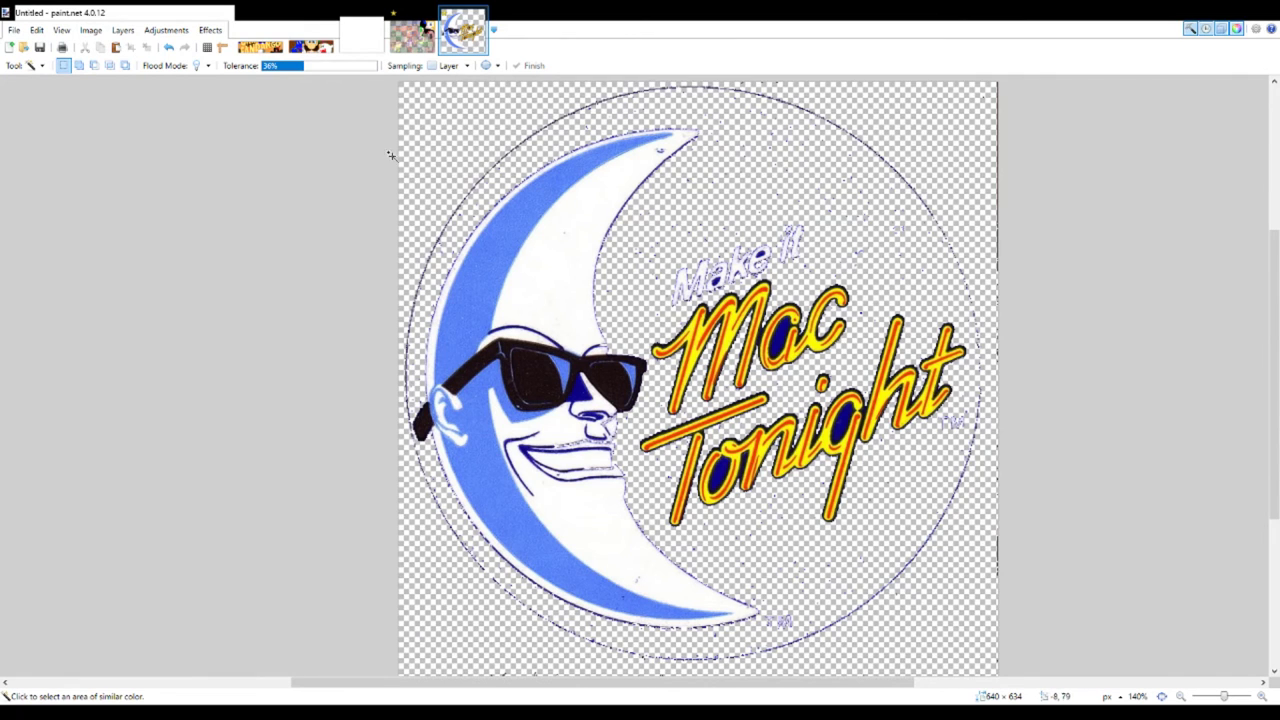
# Raise the Magic Wand tolerance step by step to about 91%, test-deleting once and undoing
pyautogui.click(343, 66)
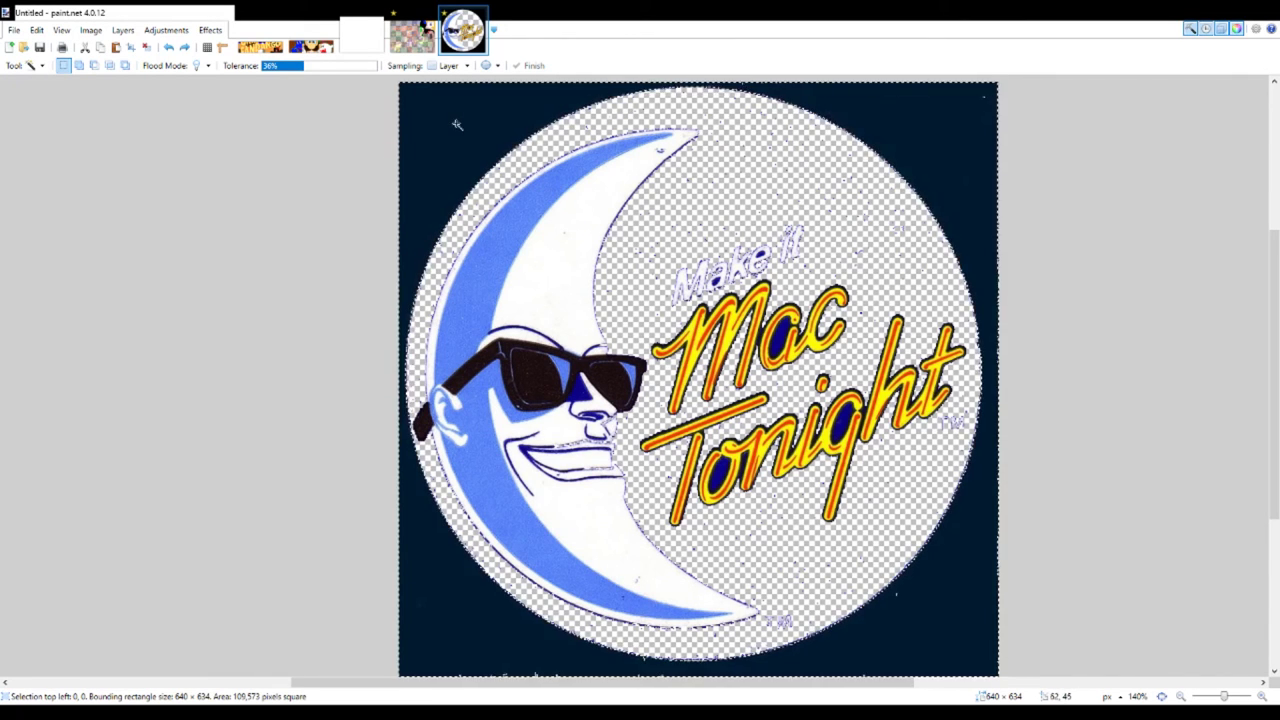
pyautogui.press('Delete')
pyautogui.click(352, 66)
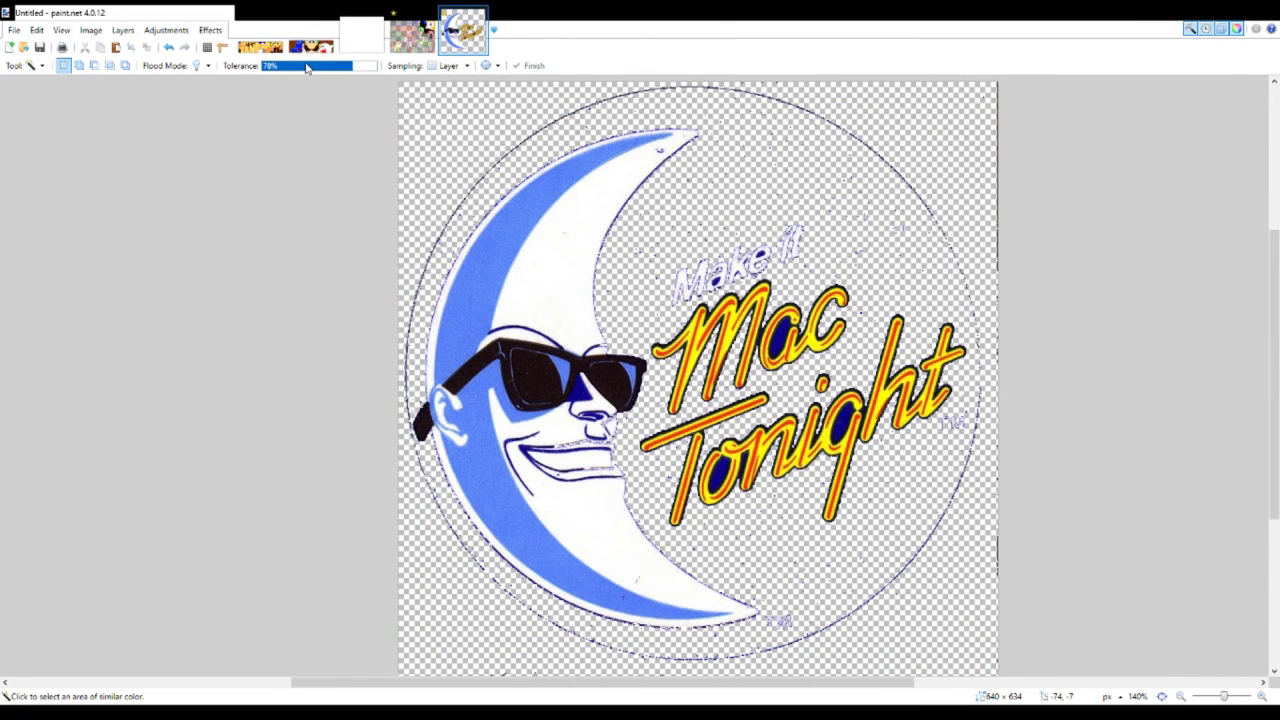
pyautogui.hotkey('ctrl', 'z')
pyautogui.click(358, 66)
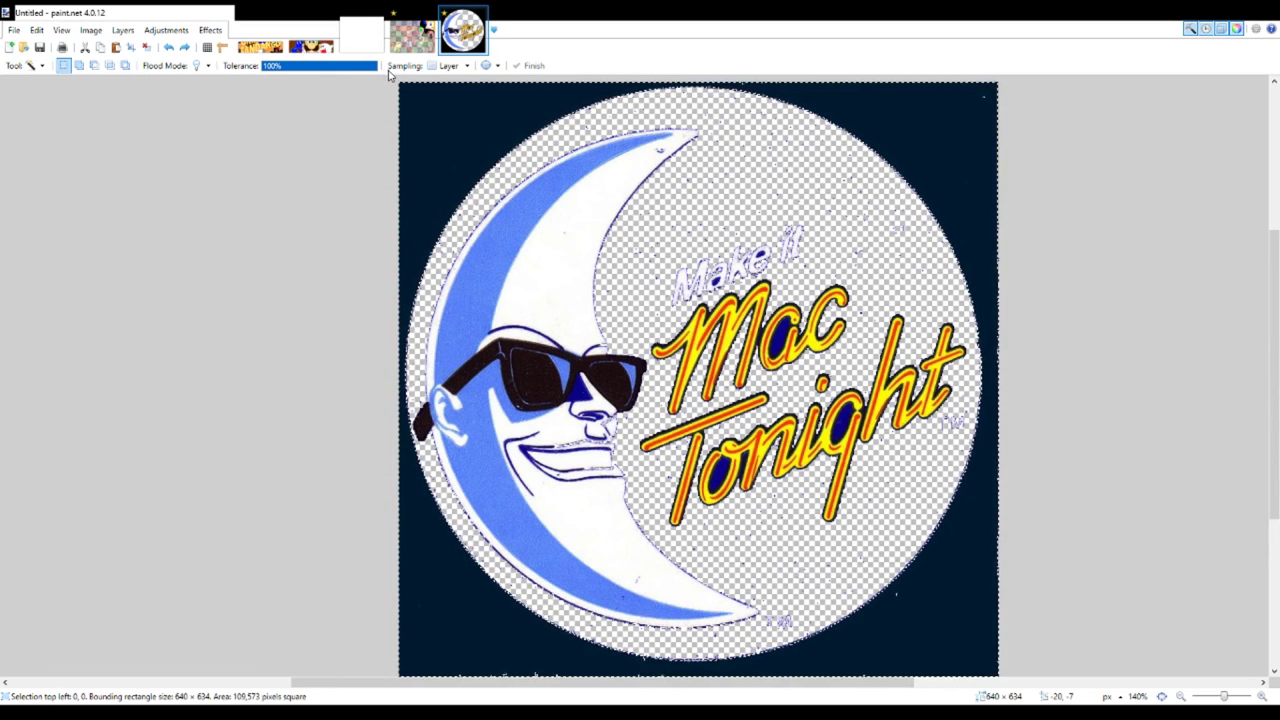
pyautogui.click(372, 66)
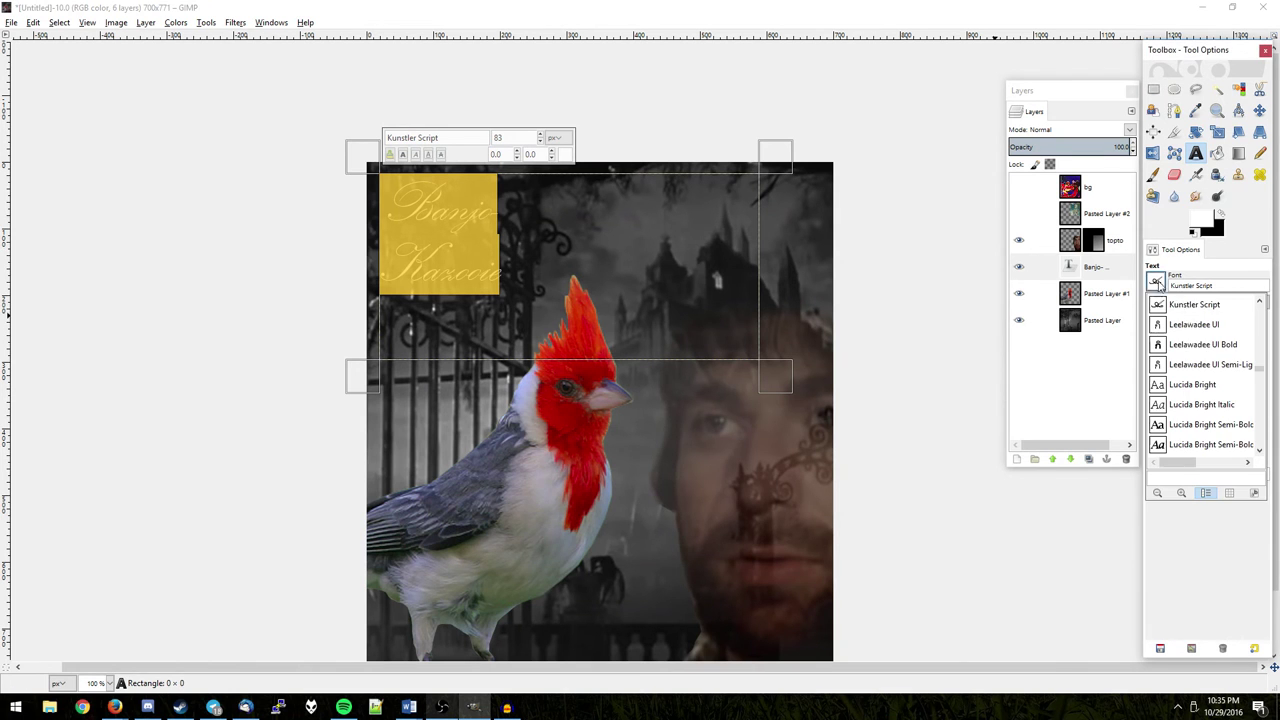
# Try Lucida Handwriting Italic as the title font
pyautogui.scroll(-3, 1221, 397)
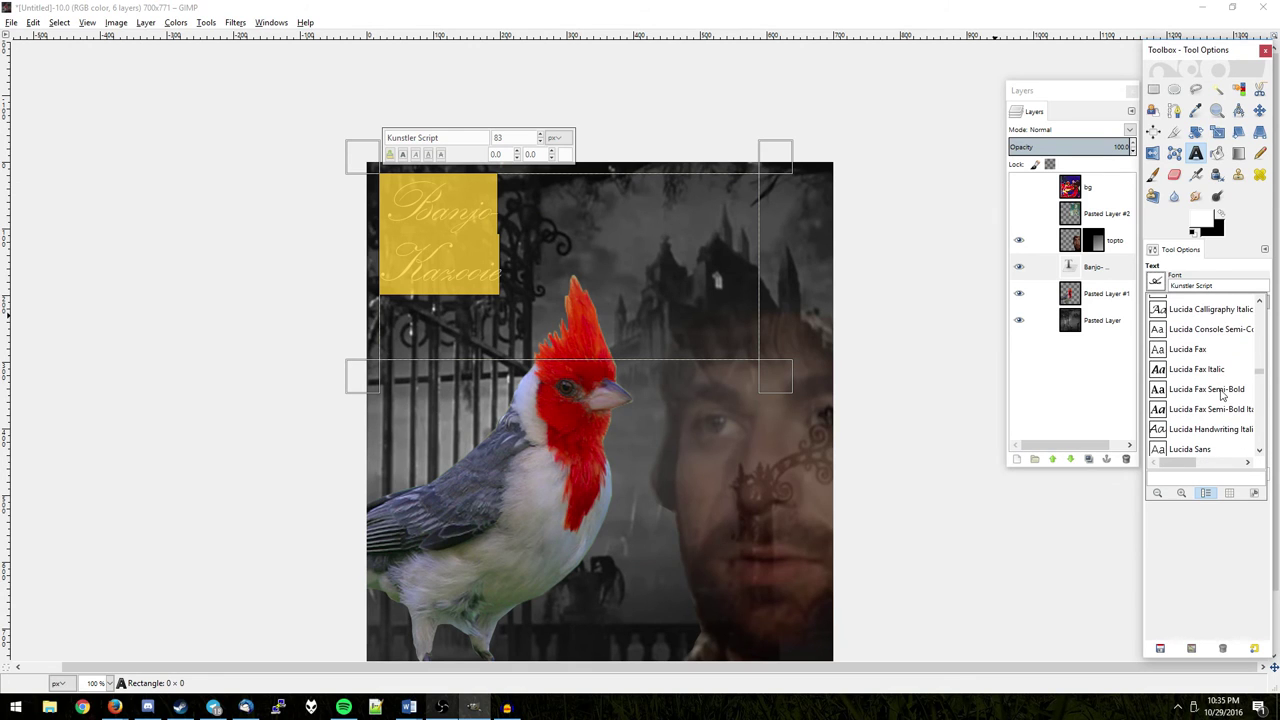
pyautogui.click(1210, 429)
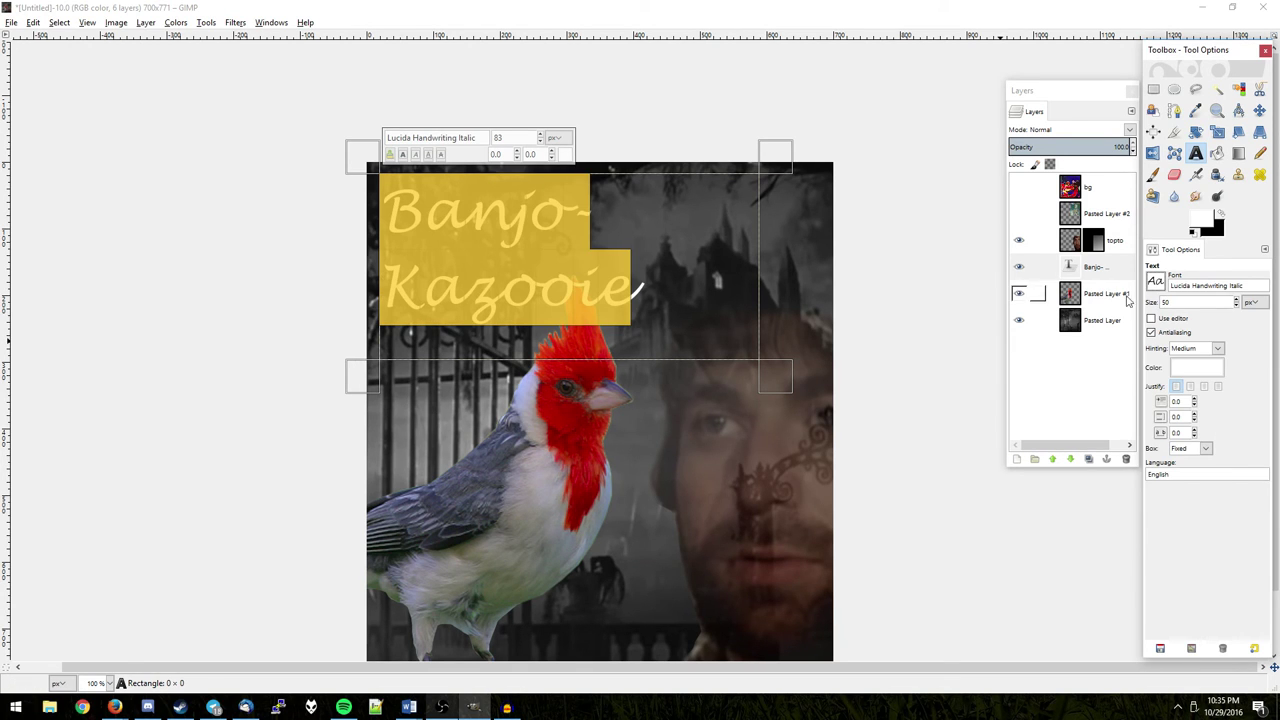
pyautogui.click(1156, 282)
# Switch the title to Edwardian Script ITC Semi-Expanded and recentre the cover on the canvas
pyautogui.scroll(-3, 1190, 395)
pyautogui.scroll(3, 1205, 388)
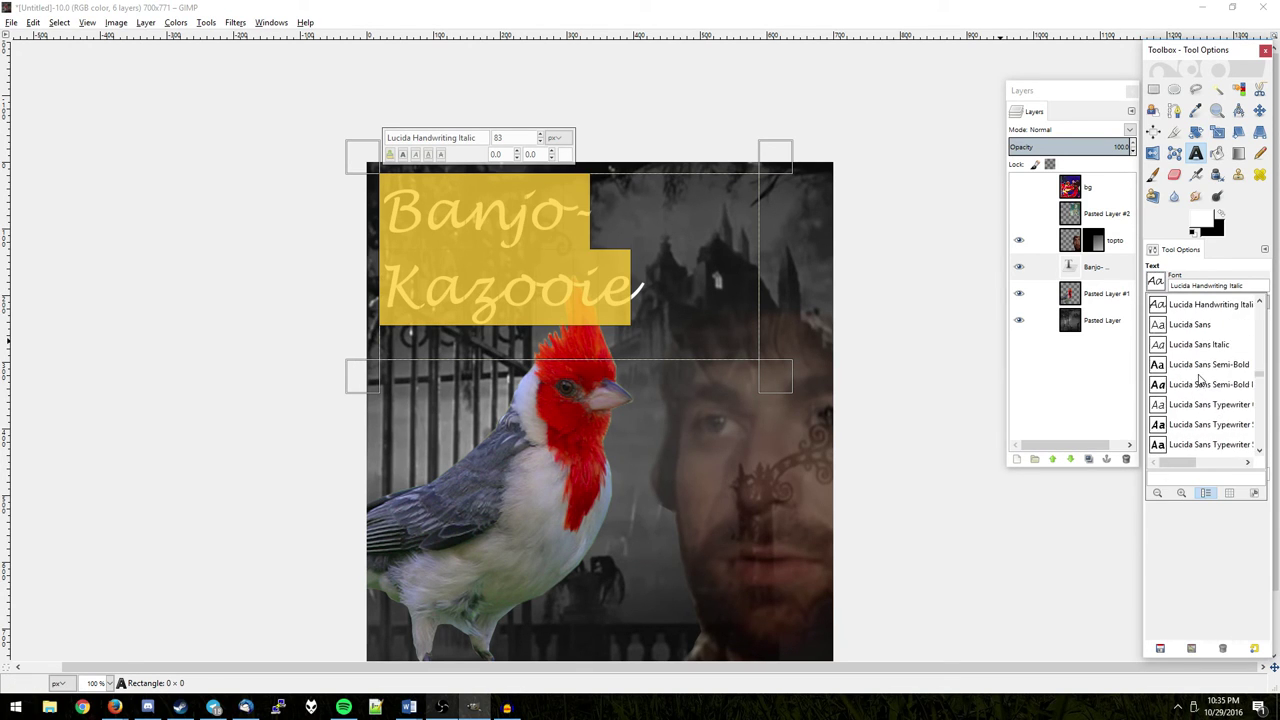
pyautogui.scroll(5, 1205, 388)
pyautogui.scroll(2, 1200, 380)
pyautogui.scroll(2, 1190, 360)
pyautogui.scroll(3, 1192, 362)
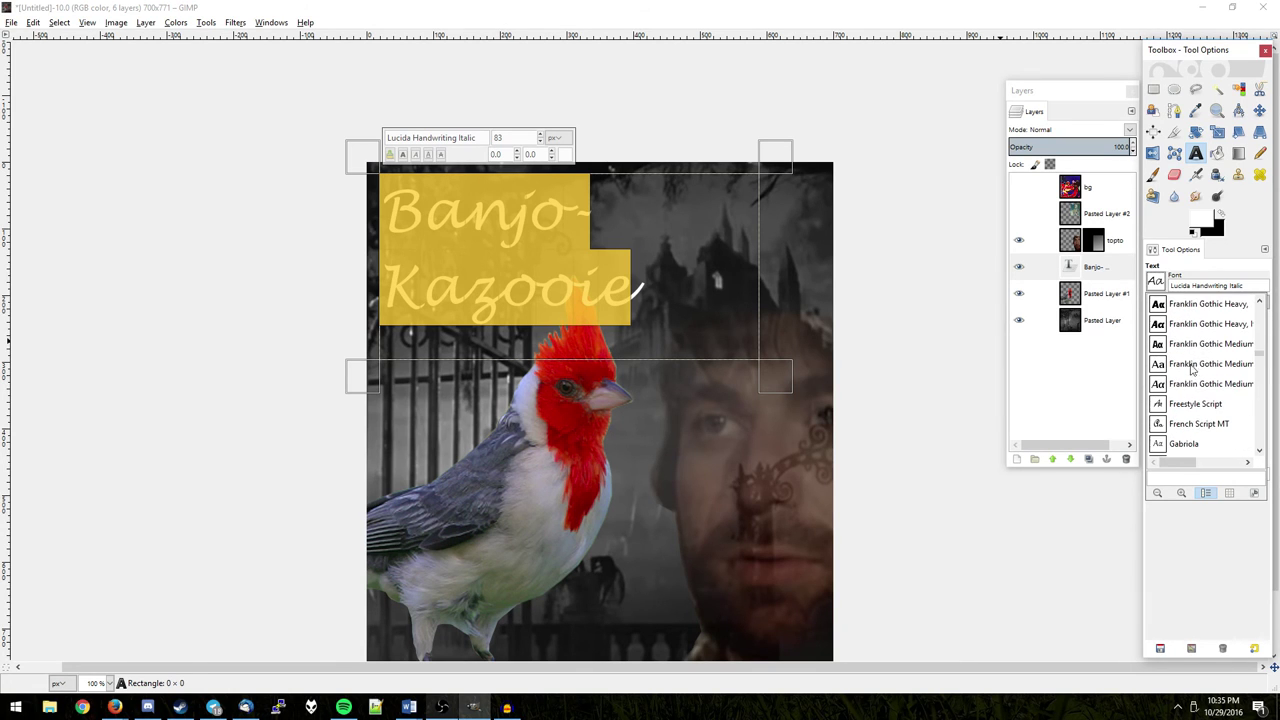
pyautogui.scroll(2, 1193, 370)
pyautogui.scroll(3, 1196, 378)
pyautogui.scroll(3, 1200, 374)
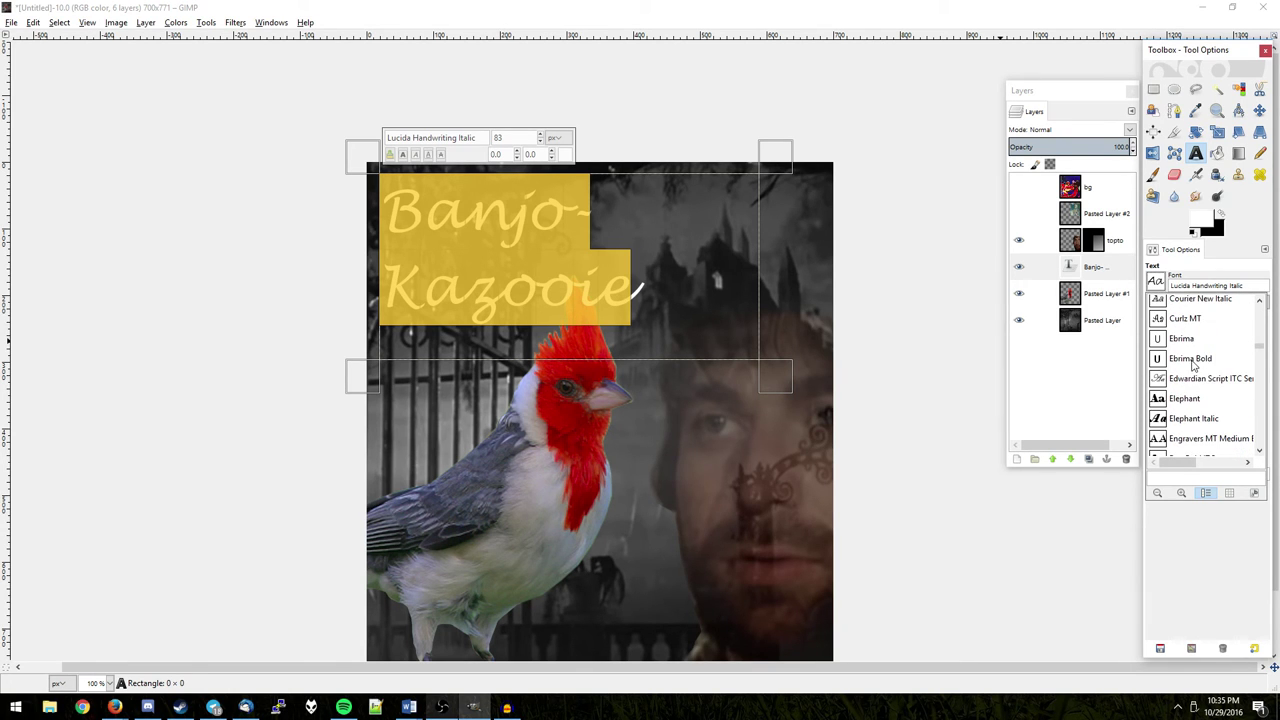
pyautogui.click(1194, 356)
pyautogui.click(578, 267)
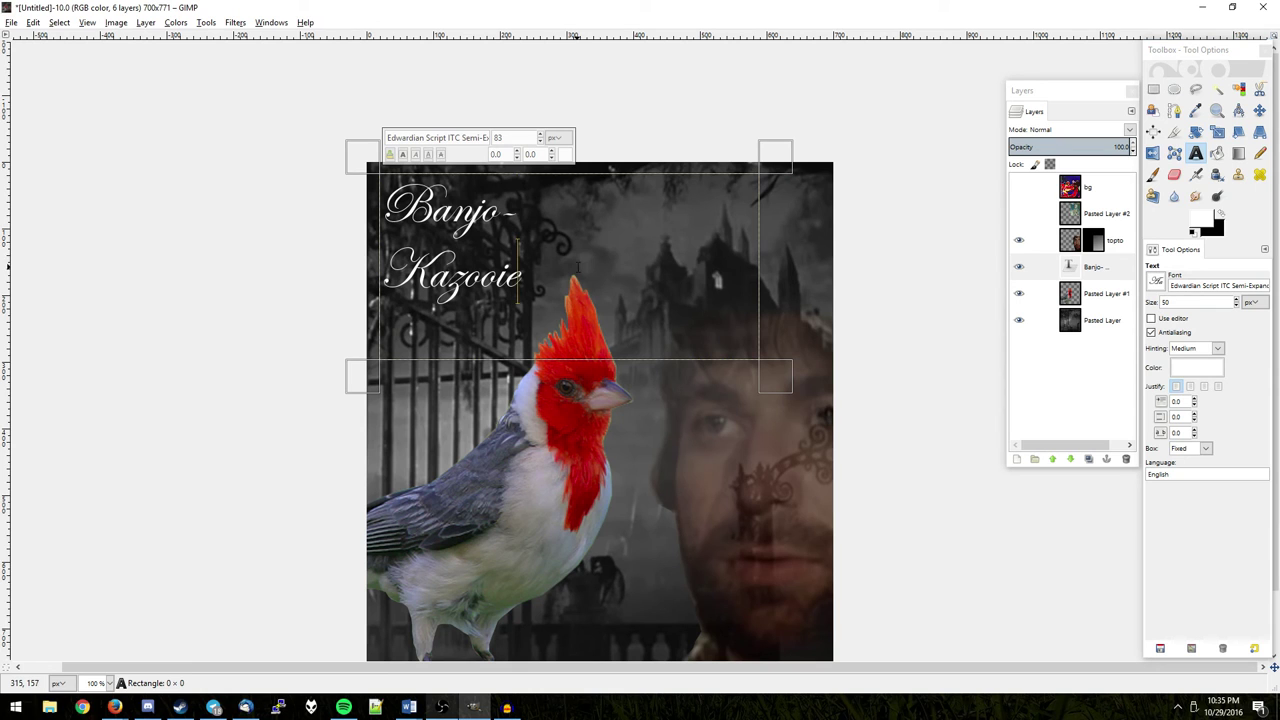
pyautogui.moveTo(578, 298); pyautogui.dragTo(647, 434)
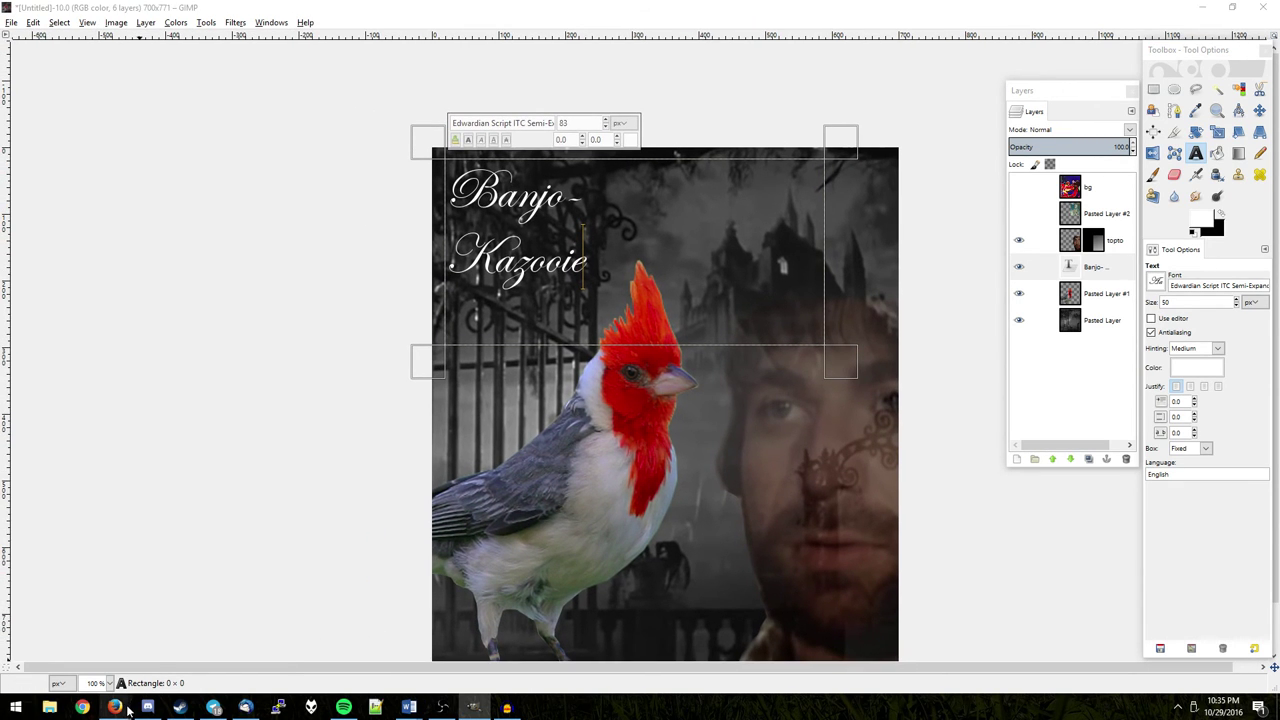
# Search Google Images for 'trademark log', then trim it to 'trademark' and rerun
pyautogui.click(215, 651)
pyautogui.tripleClick(210, 64)
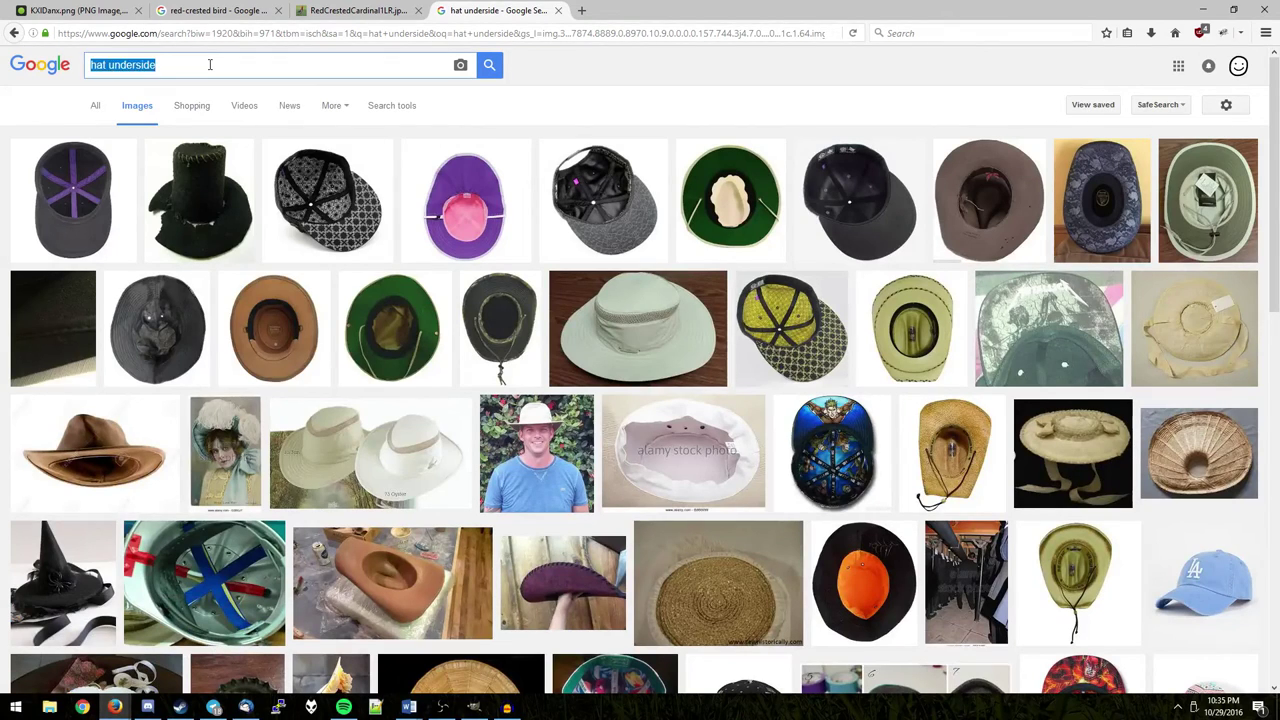
pyautogui.write('trademark log')
pyautogui.press('Return')
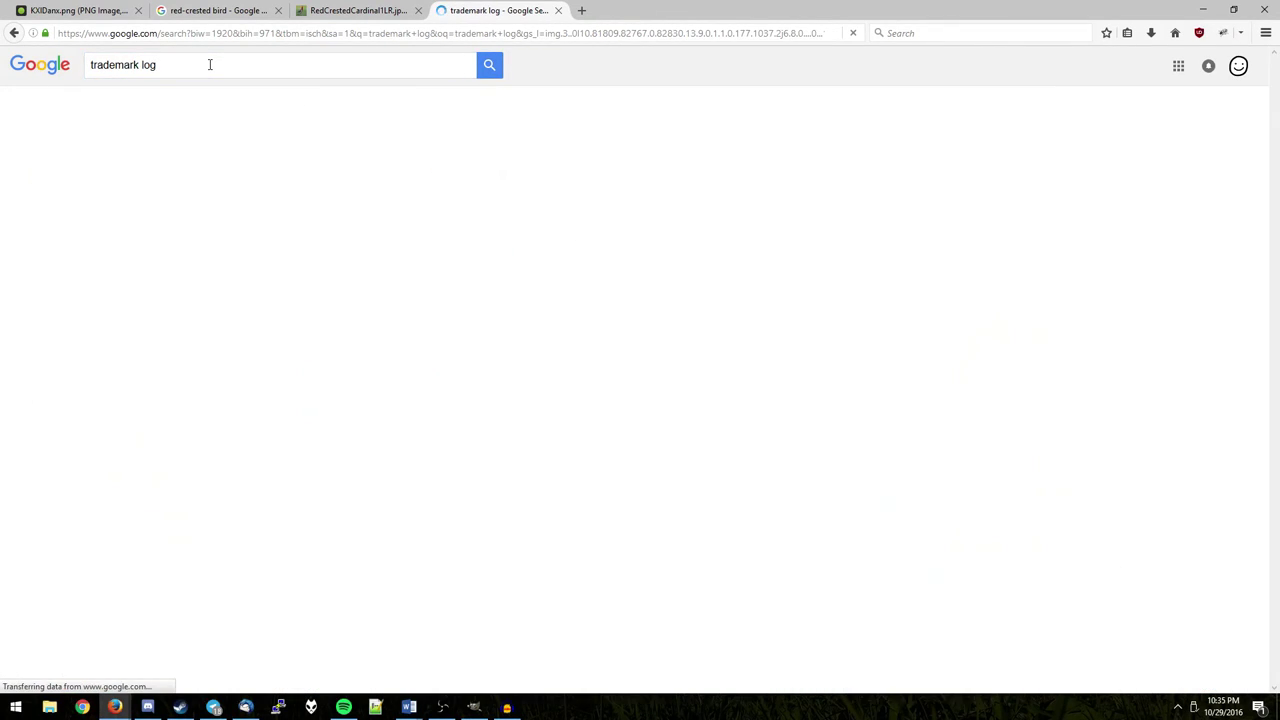
pyautogui.press('BackSpace')
pyautogui.press('BackSpace')
pyautogui.press('BackSpace')
pyautogui.press('Return')
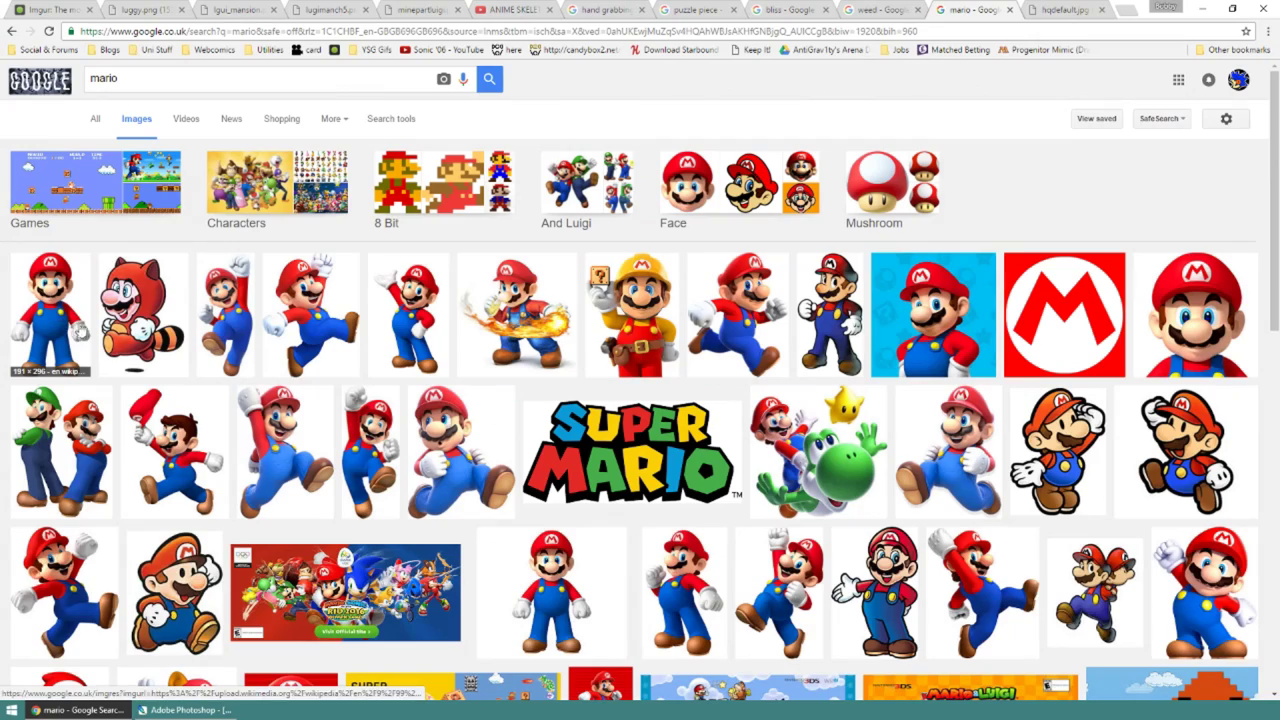
# Append 'deviantart' to the mario image search and run it
pyautogui.scroll(-4, 535, 420)
pyautogui.scroll(-4, 537, 418)
pyautogui.scroll(-1, 643, 634)
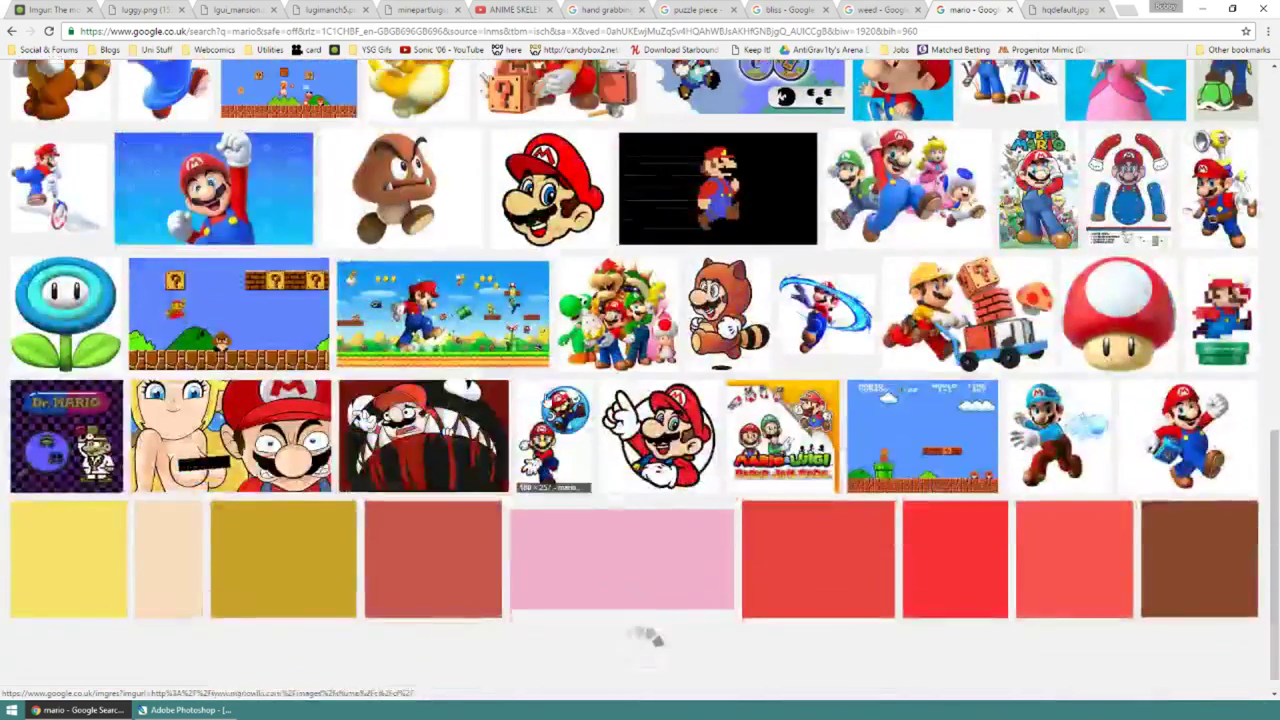
pyautogui.scroll(9, 643, 634)
pyautogui.click(288, 70)
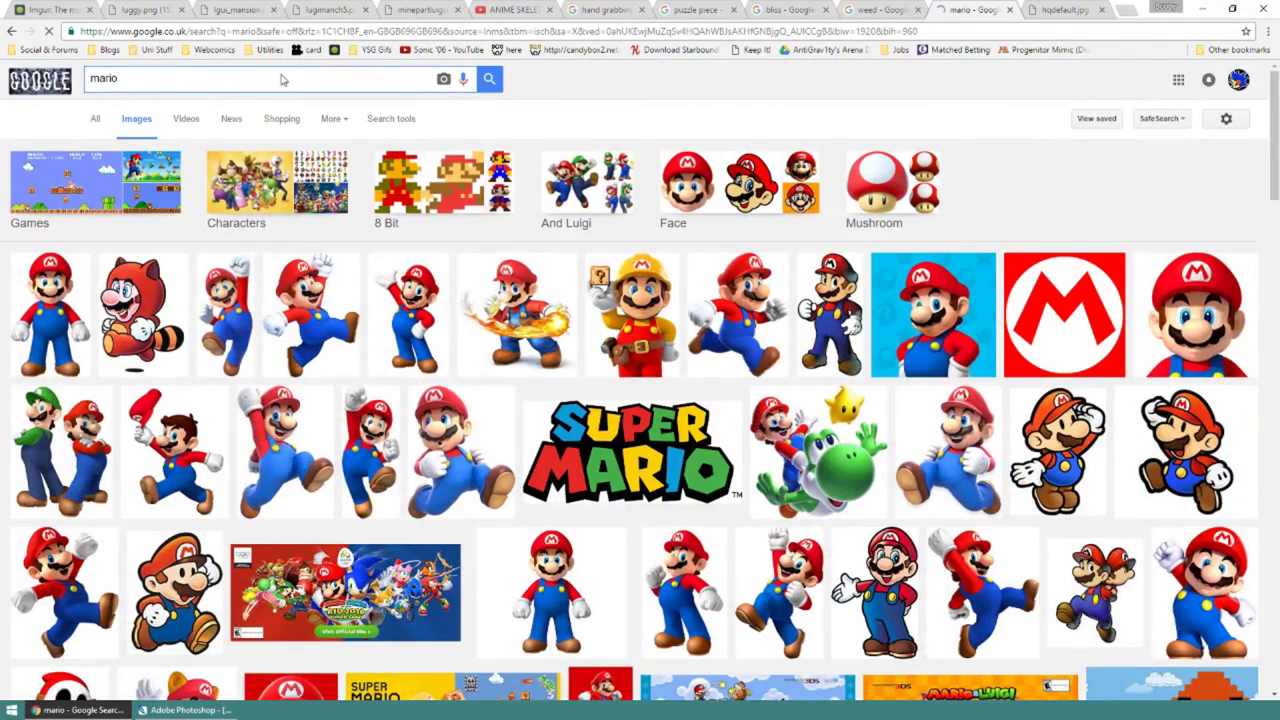
pyautogui.write('deviantart')
pyautogui.press('Return')
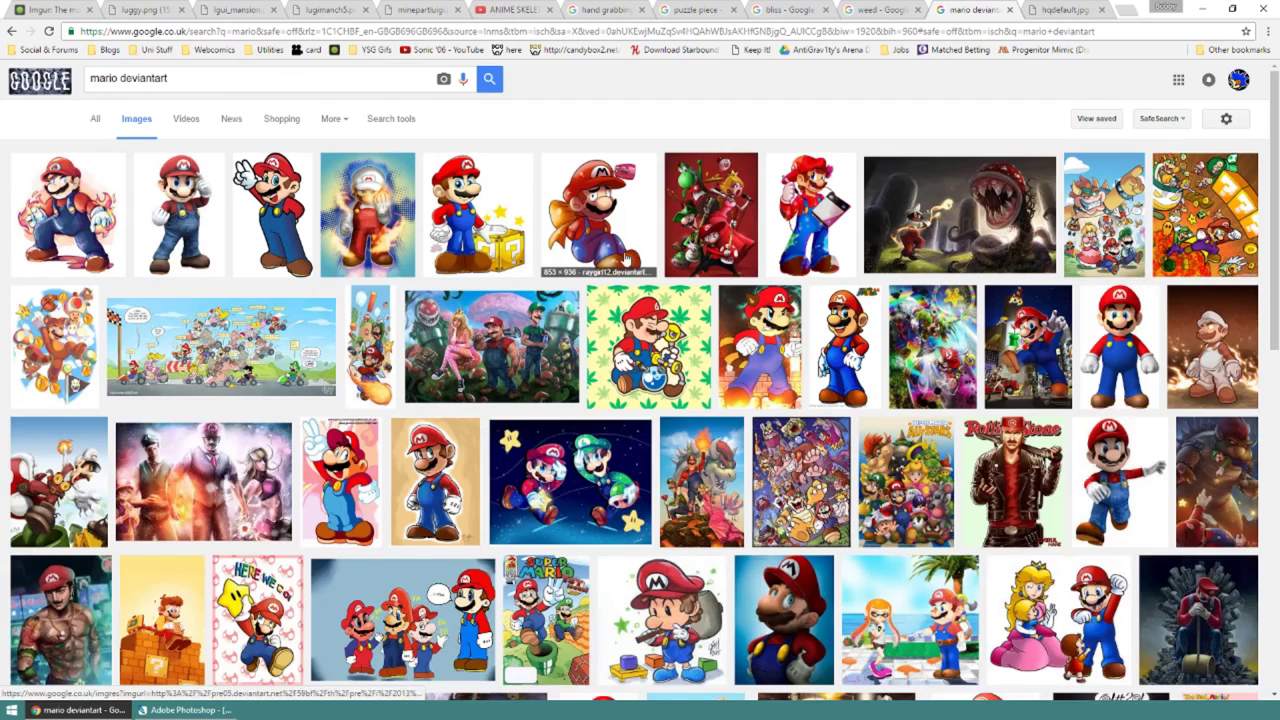
# Scroll through the mario deviantart image results
pyautogui.scroll(-2, 630, 260)
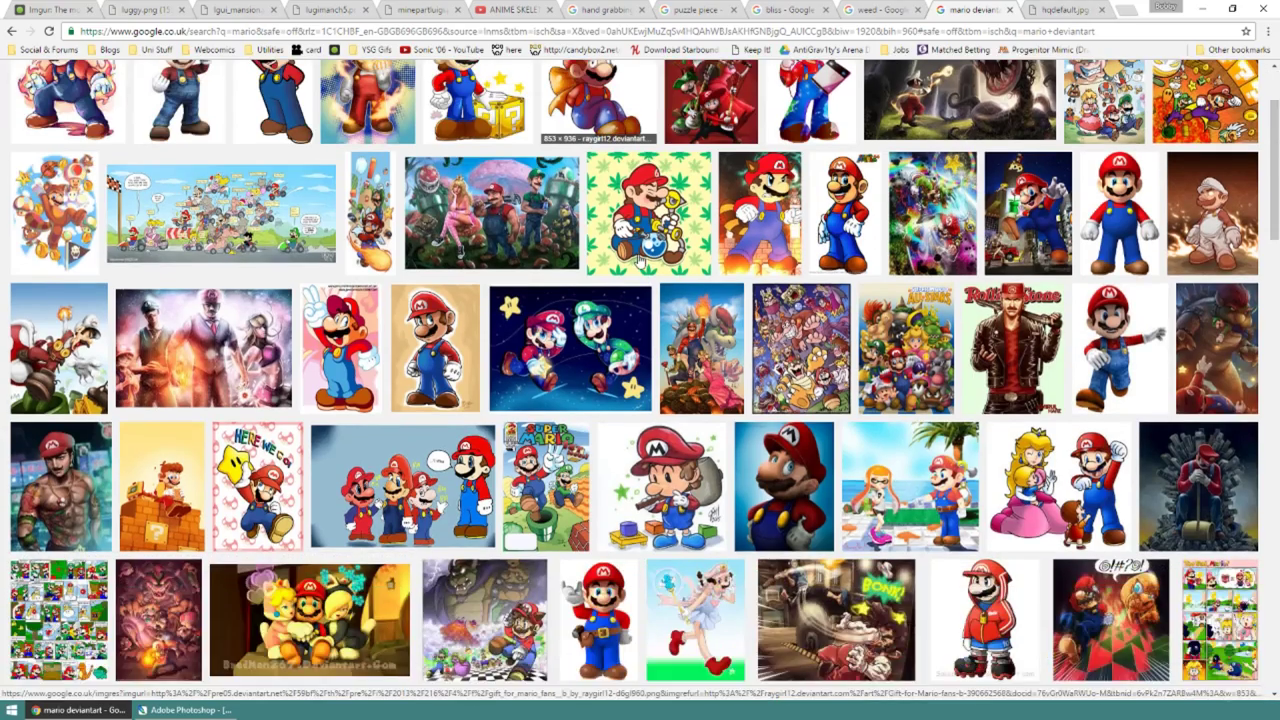
pyautogui.scroll(2, 641, 261)
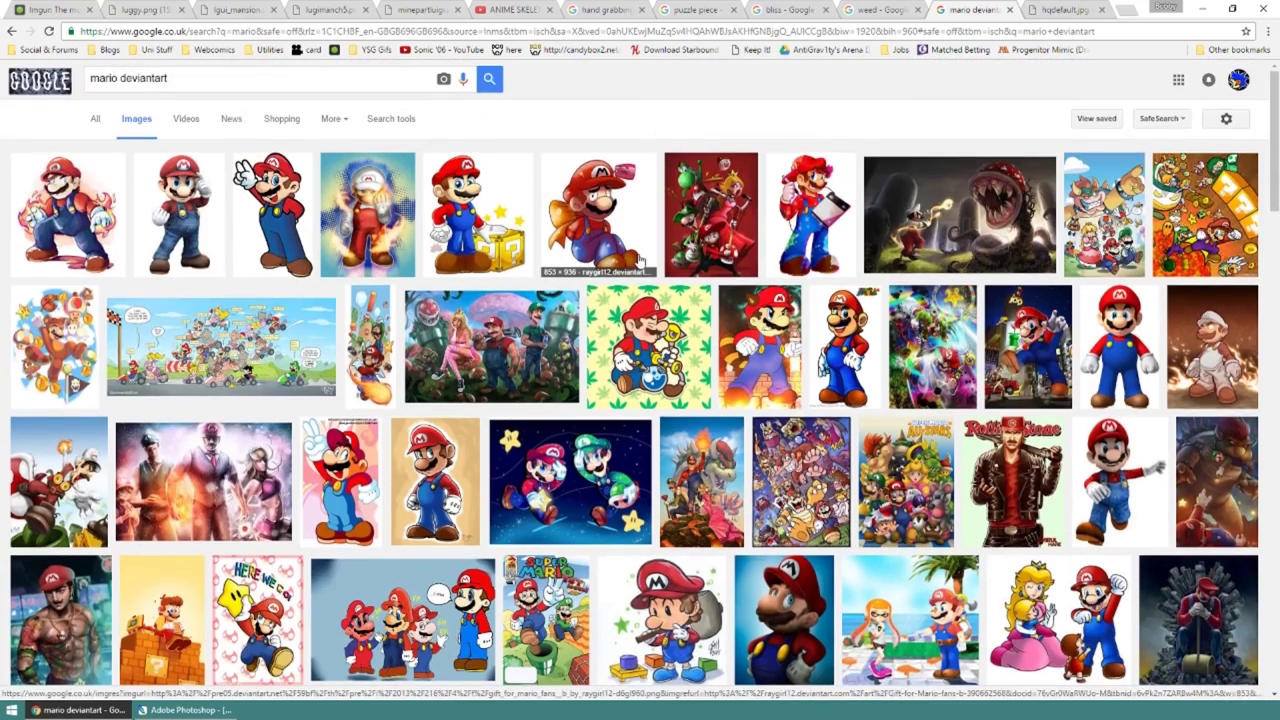
pyautogui.scroll(-1, 641, 261)
pyautogui.scroll(-3, 641, 261)
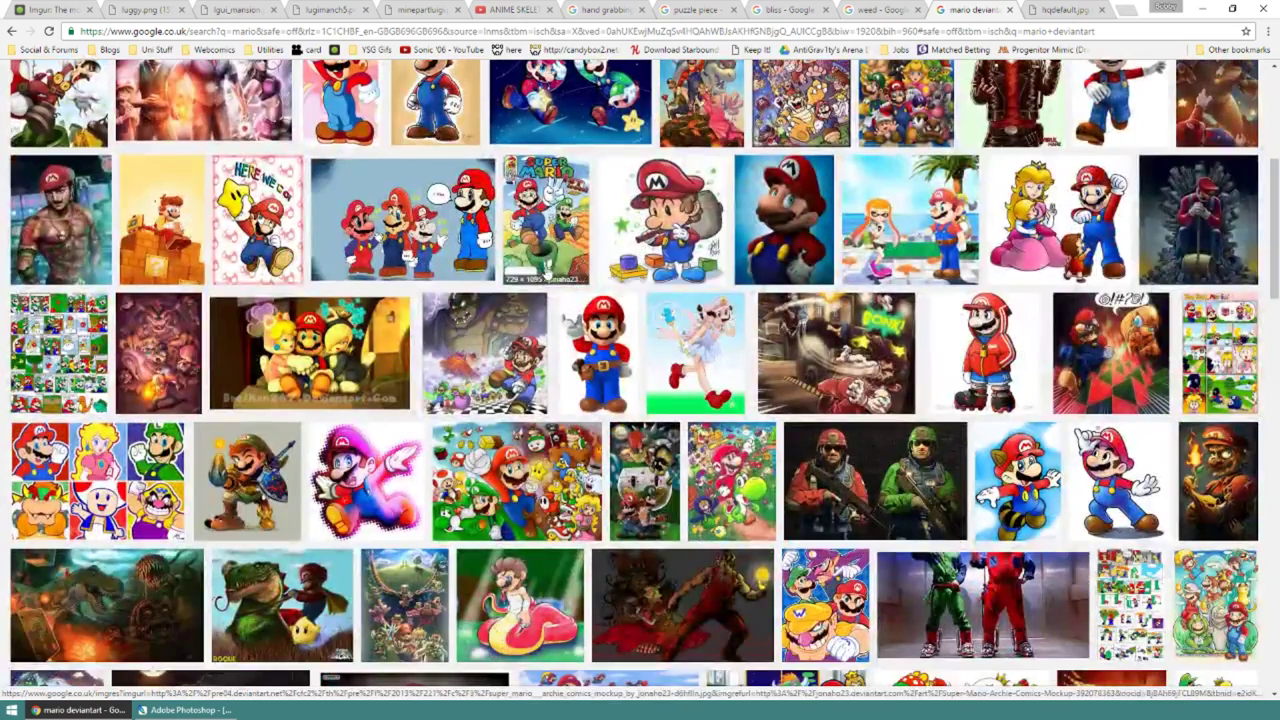
pyautogui.scroll(2, 741, 262)
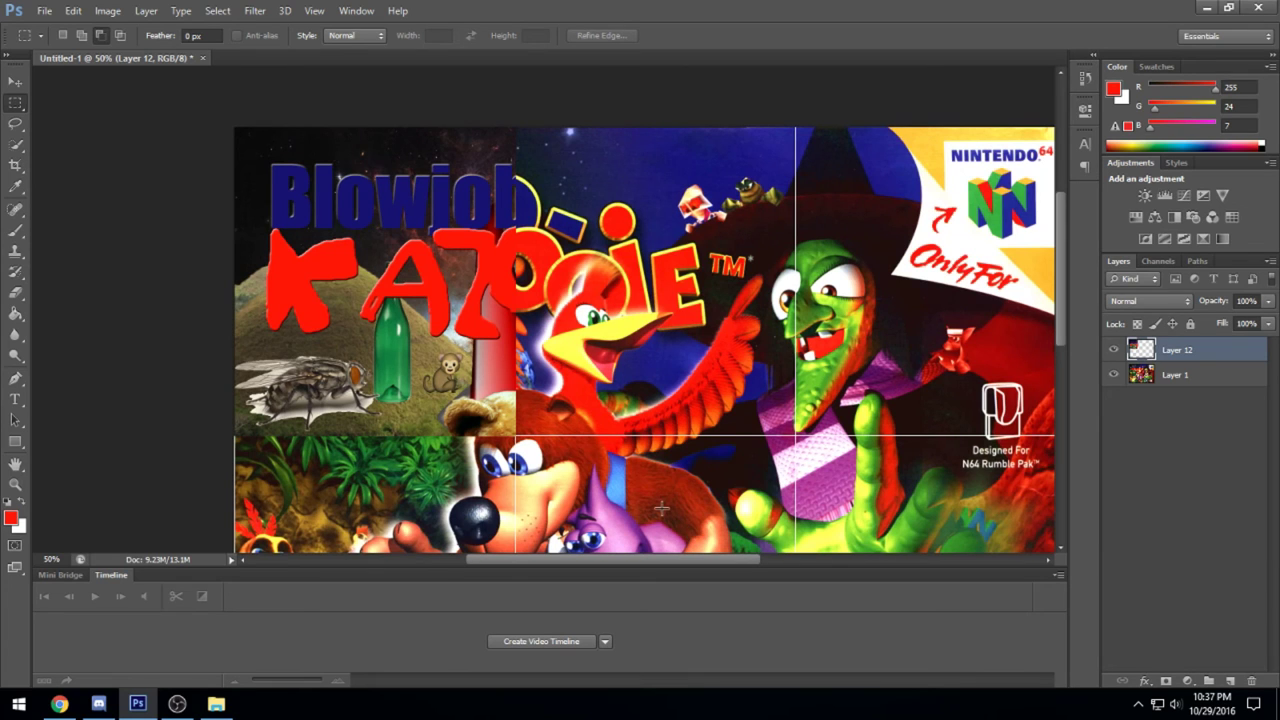
pyautogui.scroll(-2, 557, 463)
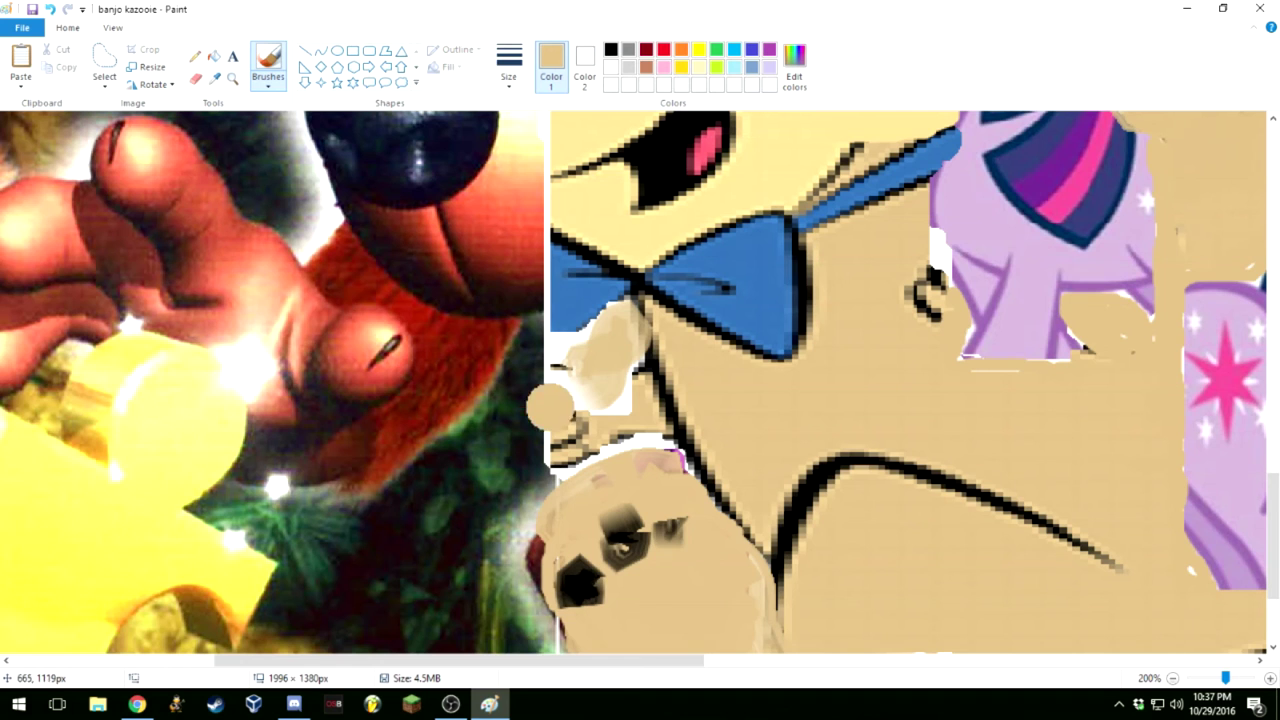
# Paint tan over the white strips on the dog's head, keep the brush, and make Color 2 active
pyautogui.moveTo(660, 434)
pyautogui.mouseDown()
pyautogui.moveTo(615, 446)
pyautogui.moveTo(615, 405)
pyautogui.moveTo(570, 466)
pyautogui.moveTo(556, 450)
pyautogui.moveTo(572, 375)
pyautogui.moveTo(545, 440)
pyautogui.moveTo(590, 306)
pyautogui.moveTo(625, 410)
pyautogui.moveTo(598, 414)
pyautogui.moveTo(685, 470)
pyautogui.moveTo(640, 310)
pyautogui.mouseUp()
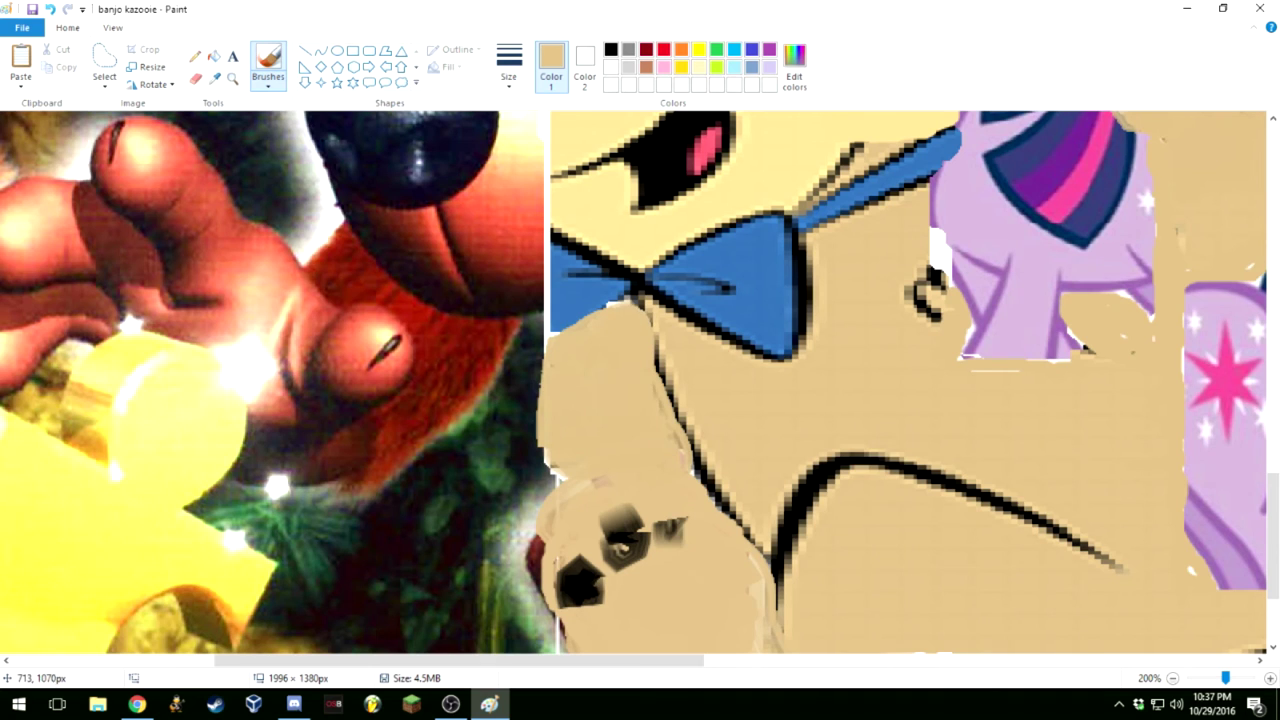
pyautogui.moveTo(540, 388); pyautogui.dragTo(540, 350)
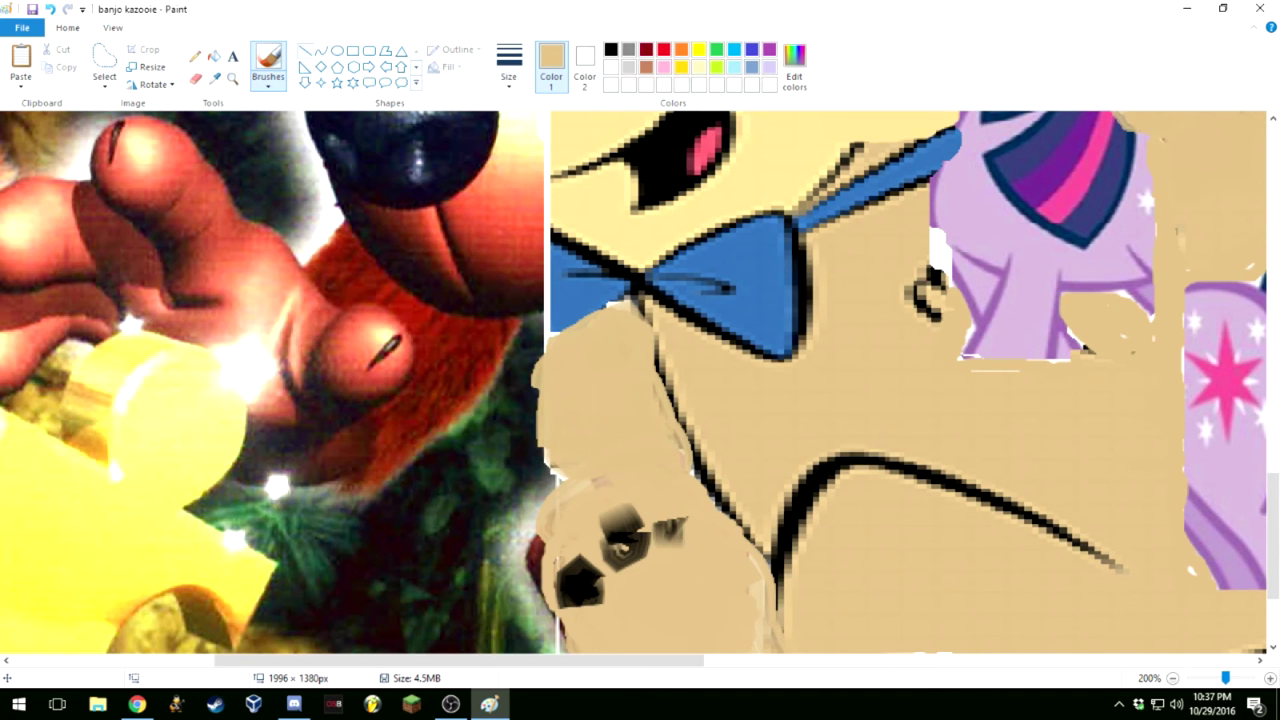
pyautogui.click(268, 78)
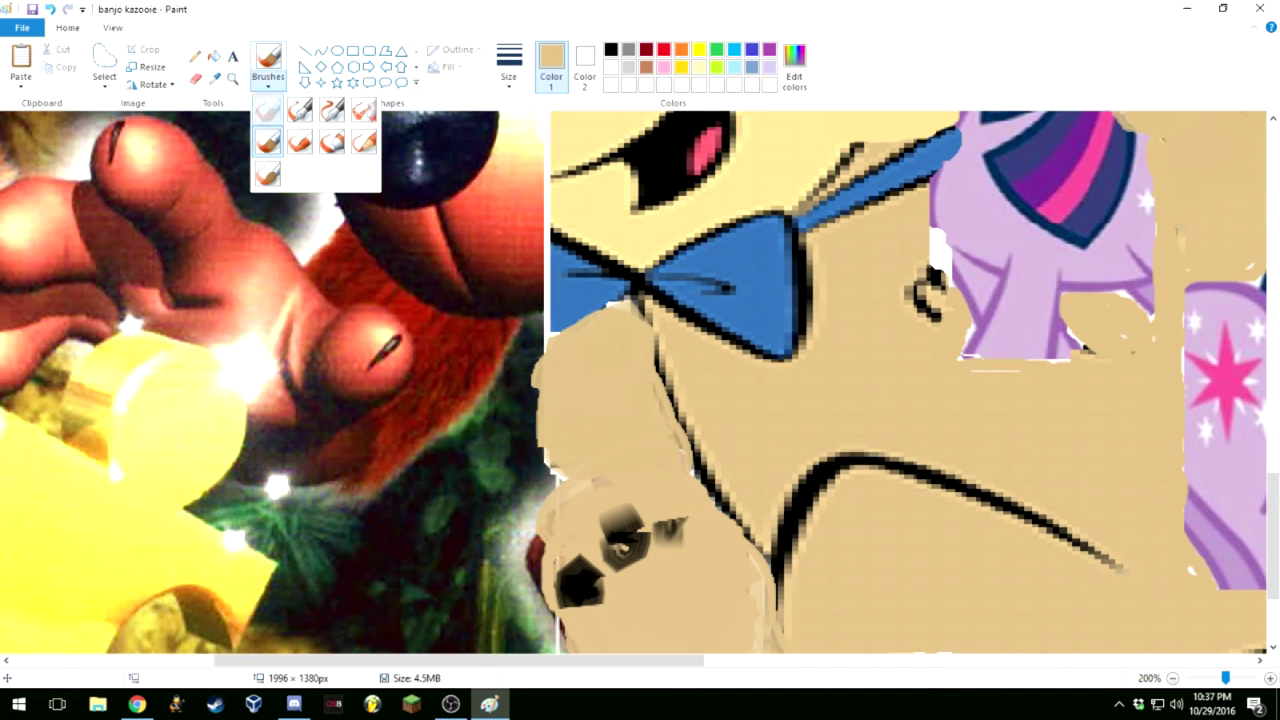
pyautogui.click(268, 142)
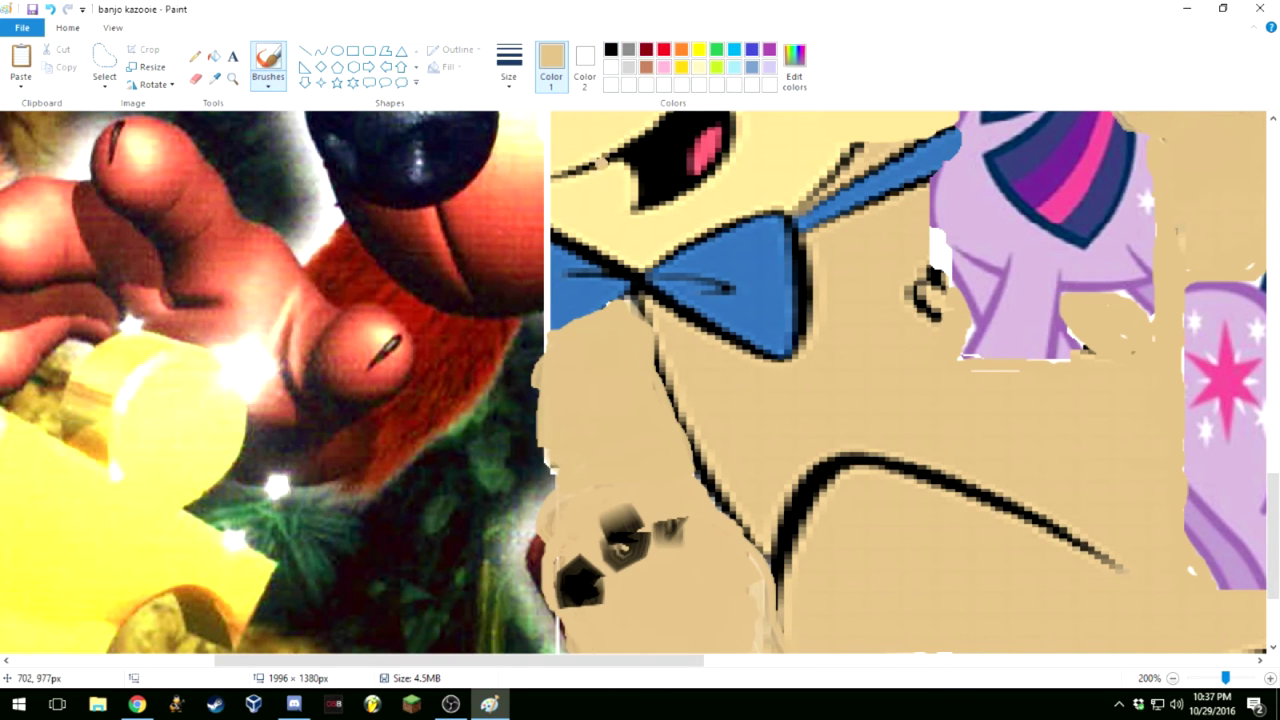
pyautogui.click(585, 66)
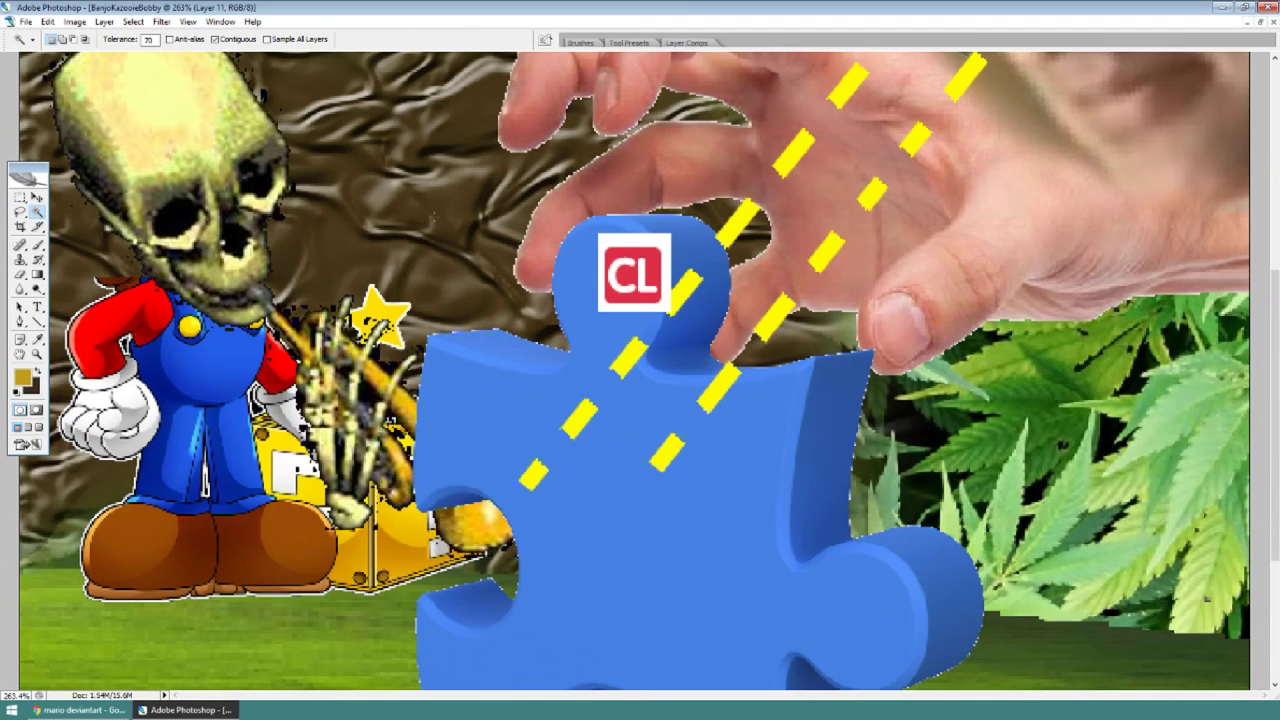
# Delete the white background around the CL logo and deselect
pyautogui.click(662, 250)
pyautogui.press('Delete')
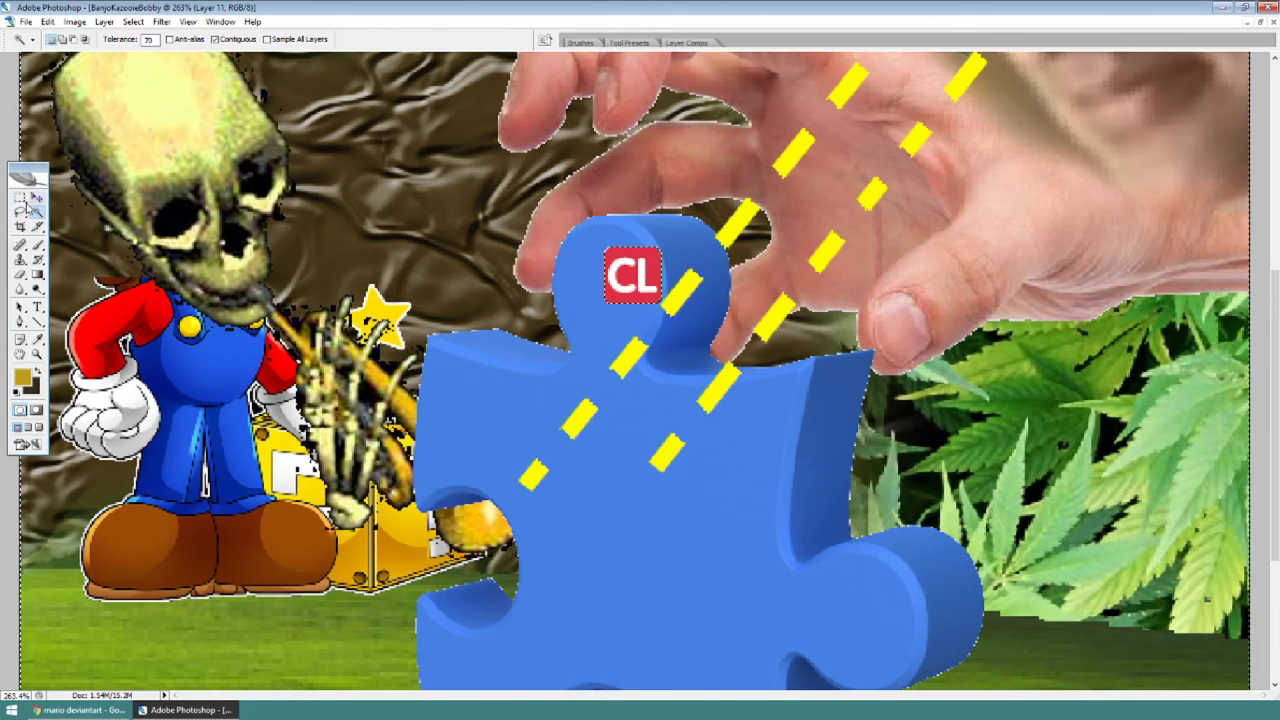
pyautogui.press('m')
pyautogui.hotkey('ctrl', 'd')
# Move the CL logo to the lower right of the scene and adjust its placement
pyautogui.press('v')
pyautogui.moveTo(655, 296); pyautogui.dragTo(1065, 651)
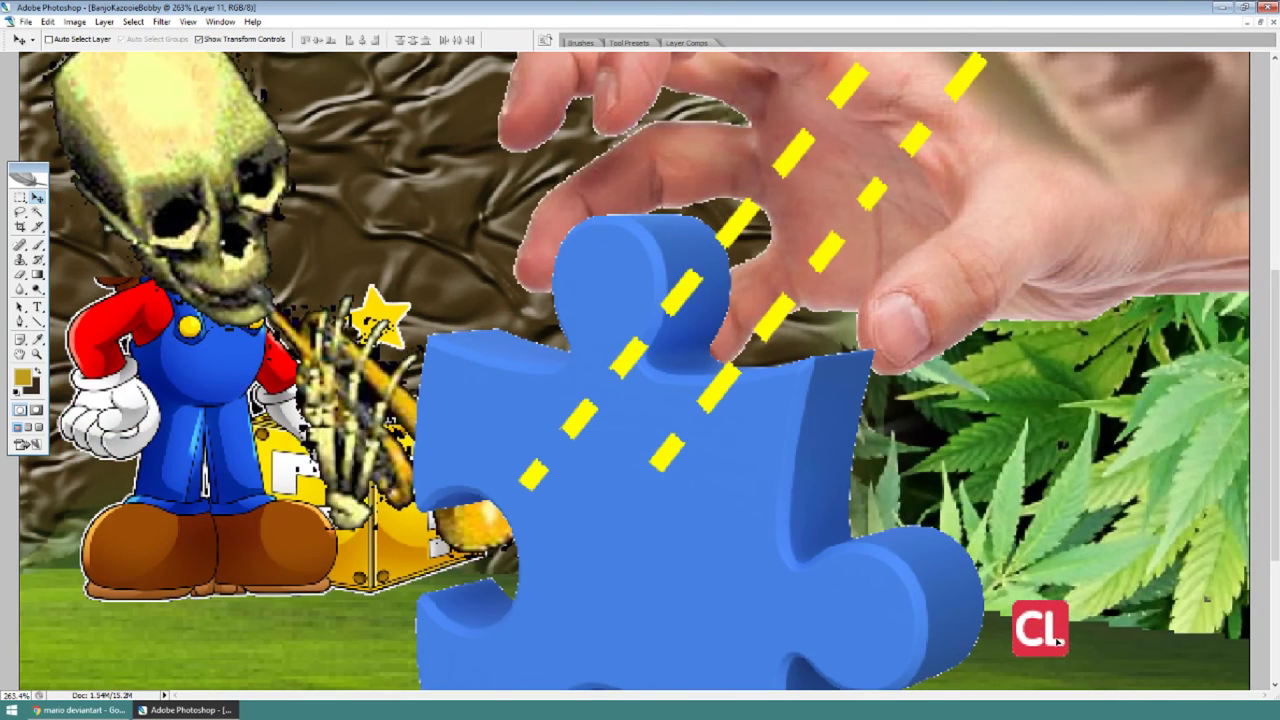
pyautogui.moveTo(1056, 640); pyautogui.dragTo(1044, 644)
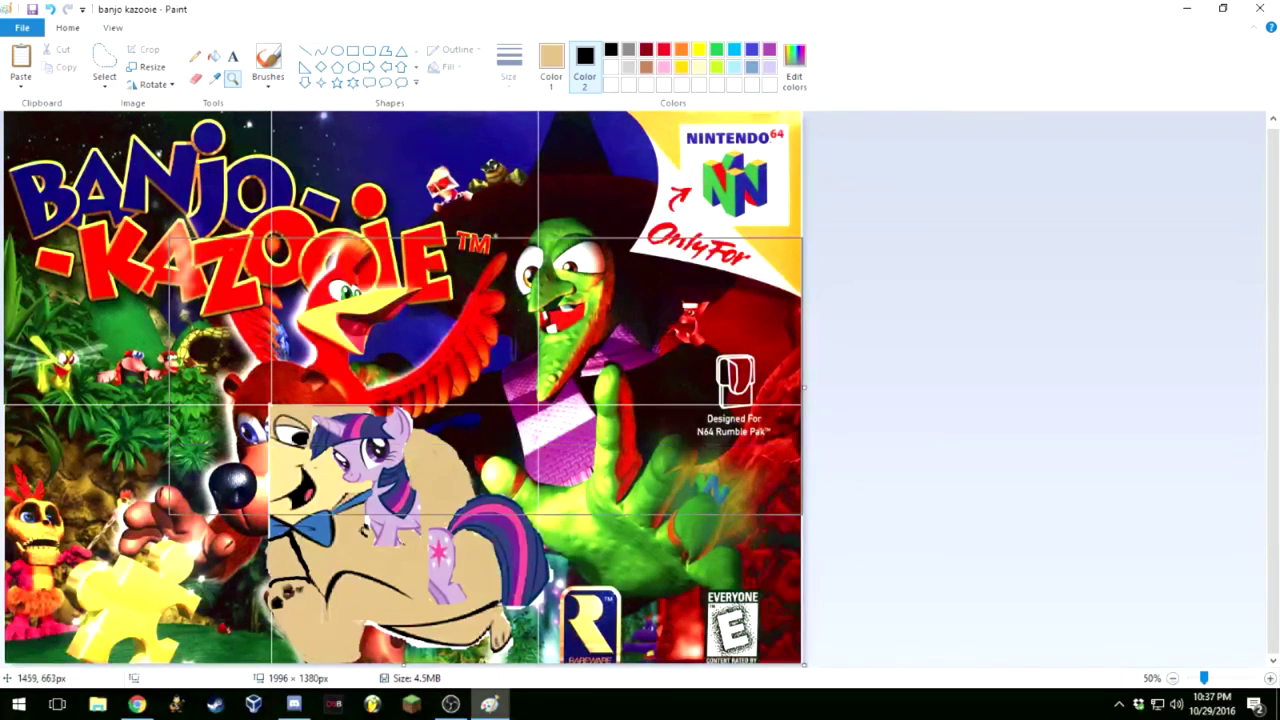
pyautogui.moveTo(795, 355); pyautogui.dragTo(649, 613)
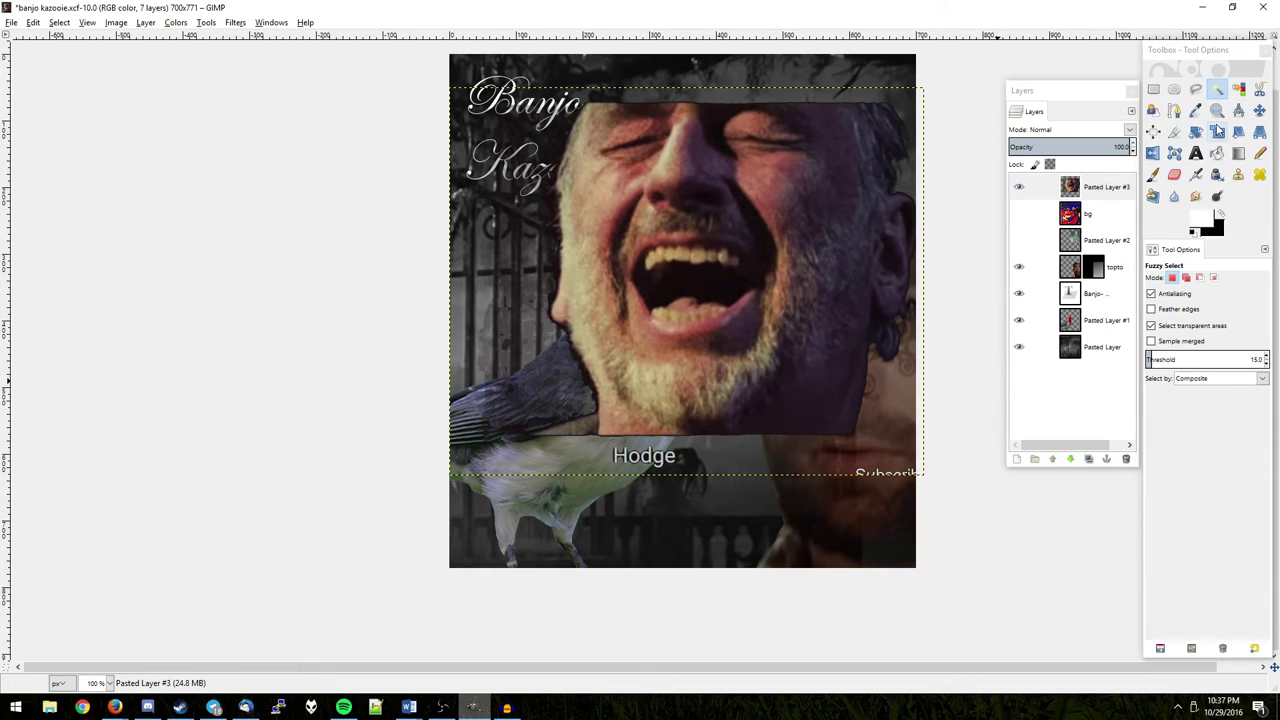
# Shrink the laughing-man layer into the top right, then copy the lens flare image
pyautogui.click(1215, 137)
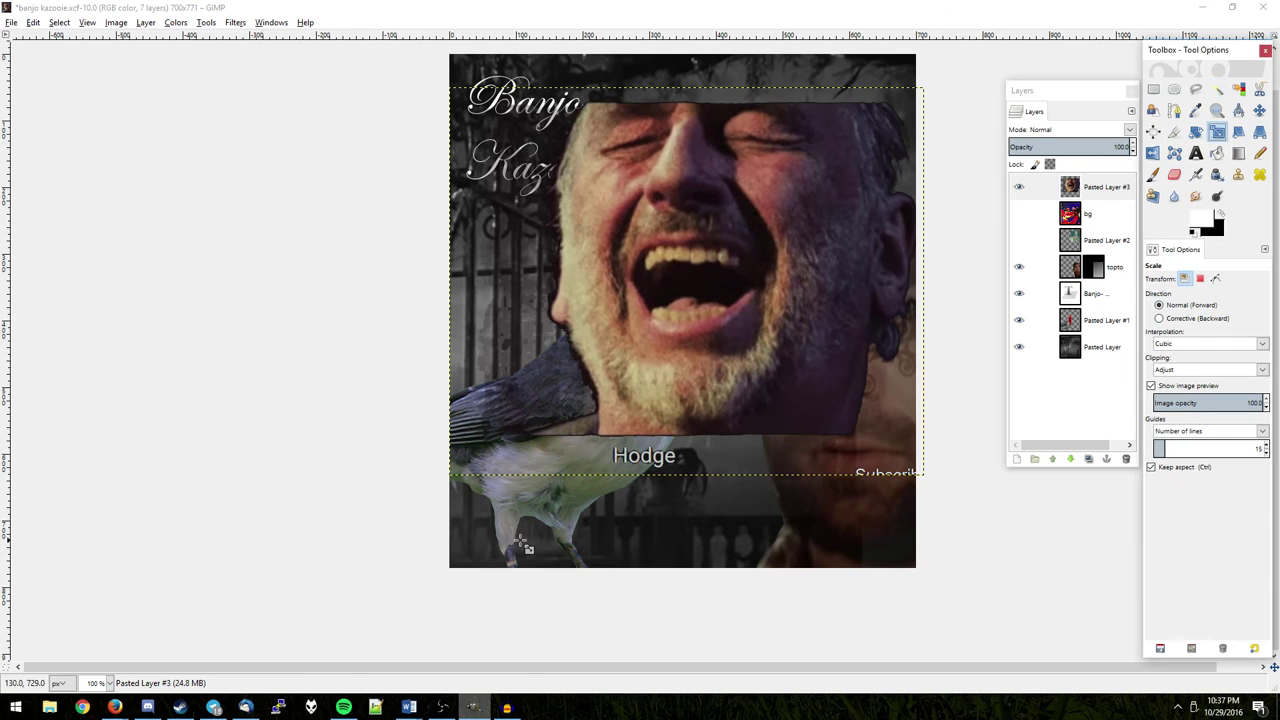
pyautogui.click(540, 455)
pyautogui.moveTo(540, 455); pyautogui.dragTo(722, 276)
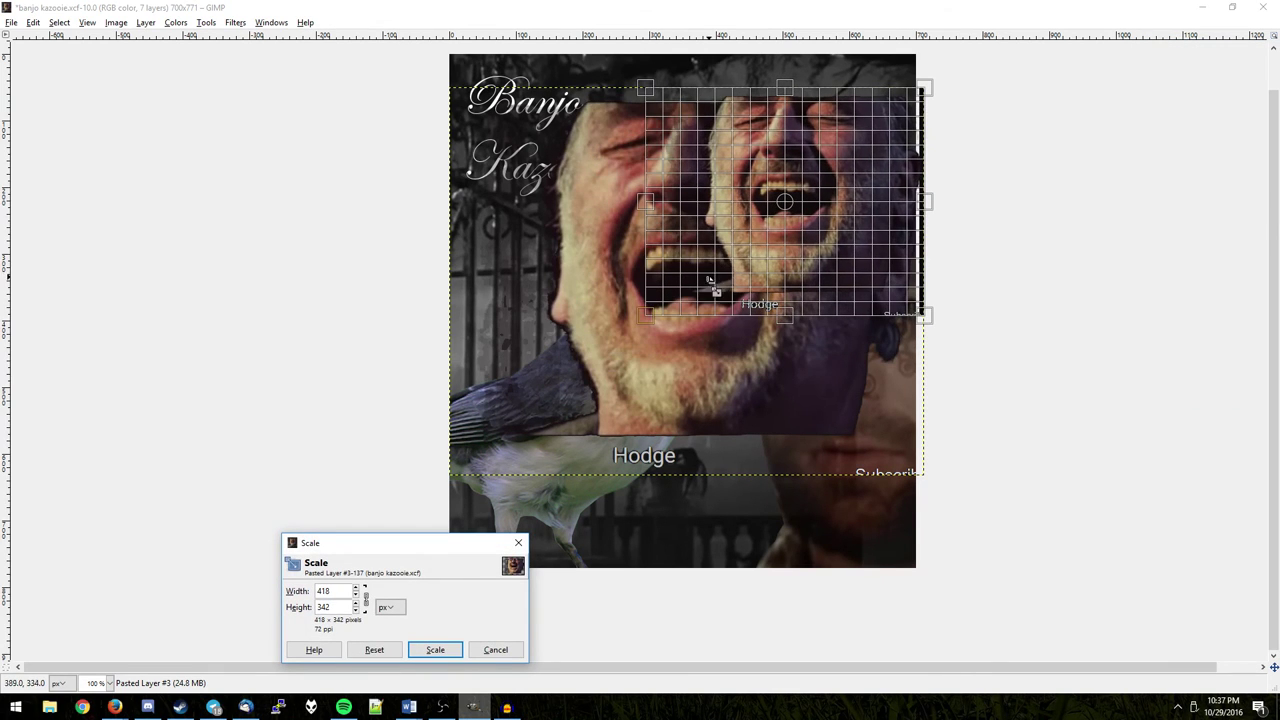
pyautogui.click(433, 649)
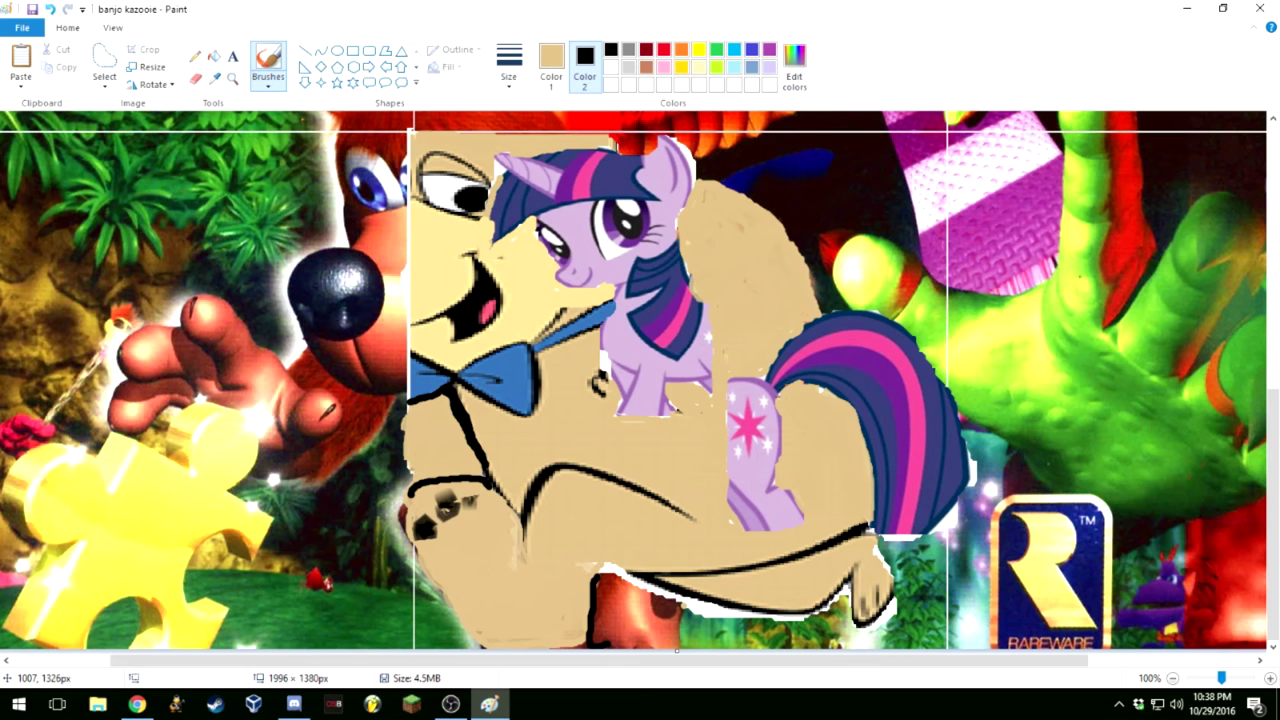
pyautogui.moveTo(677, 602); pyautogui.dragTo(678, 647)
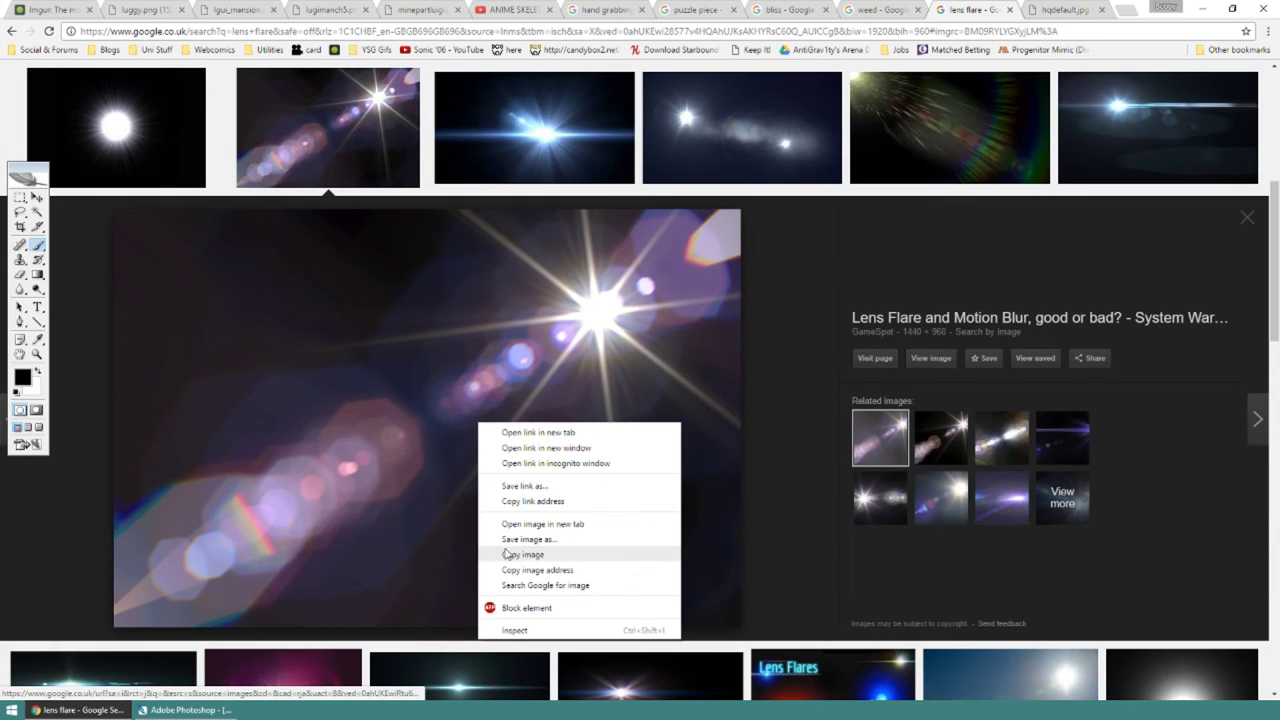
pyautogui.click(507, 554)
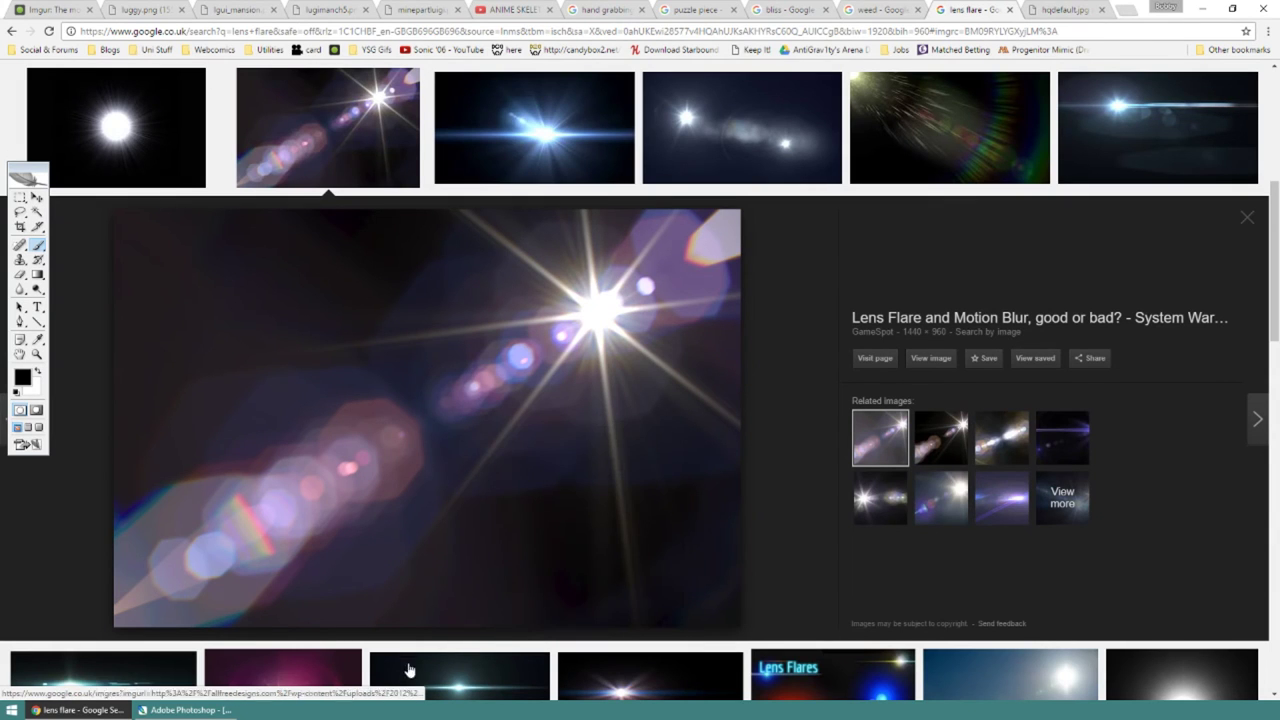
# Paste the lens flare into the Photoshop cover and scale it down to 70.9%
pyautogui.click(190, 710)
pyautogui.hotkey('ctrl', 'v')
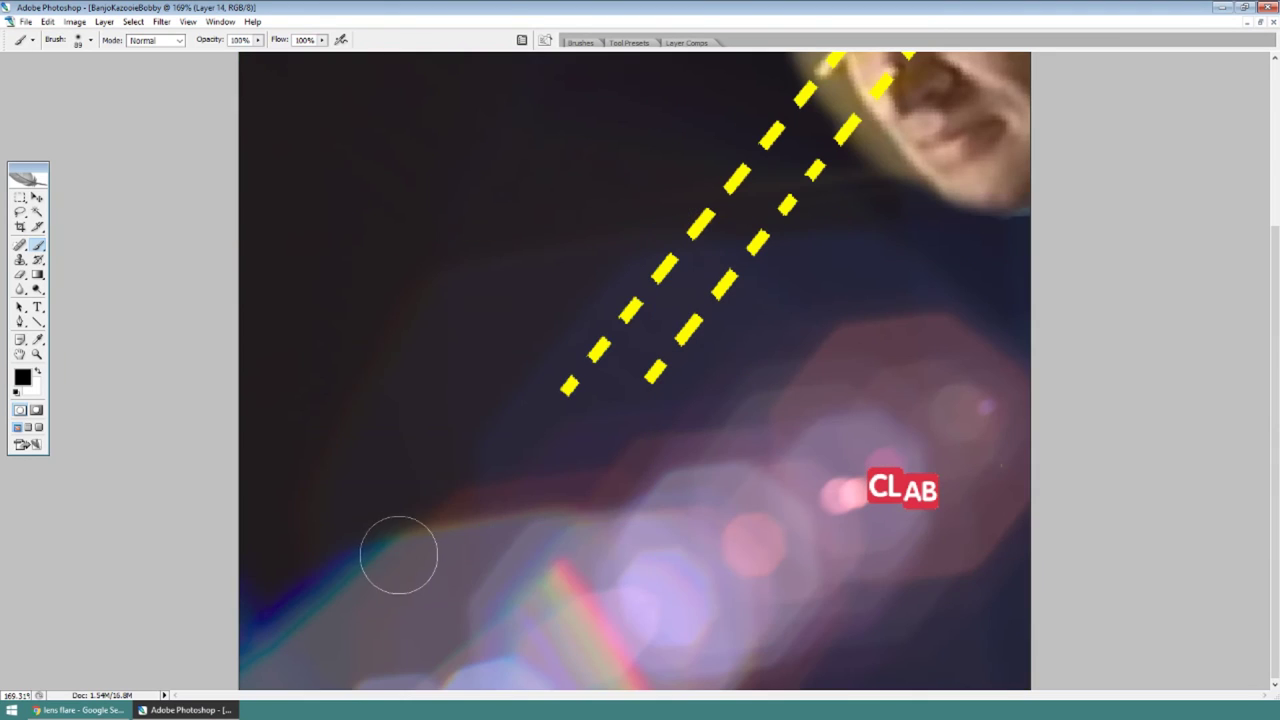
pyautogui.hotkey('ctrl', 't')
pyautogui.hotkey('ctrl', '-')
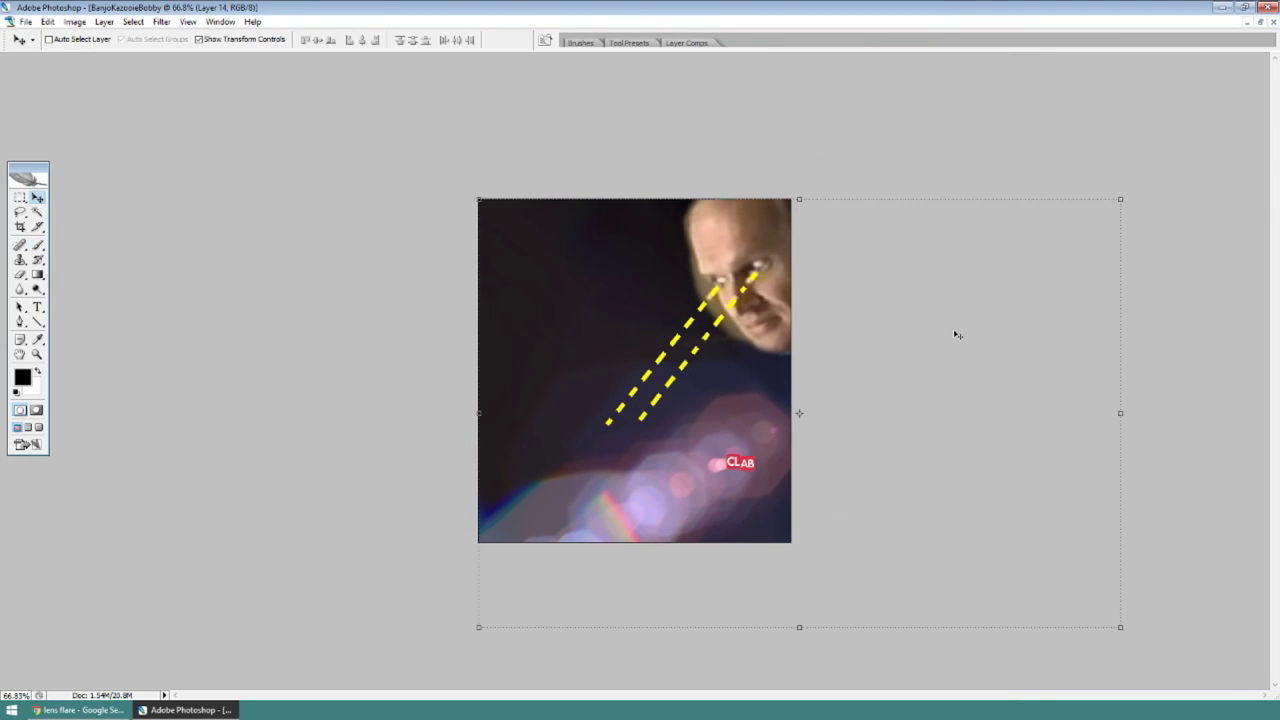
pyautogui.moveTo(1117, 201); pyautogui.dragTo(801, 291)
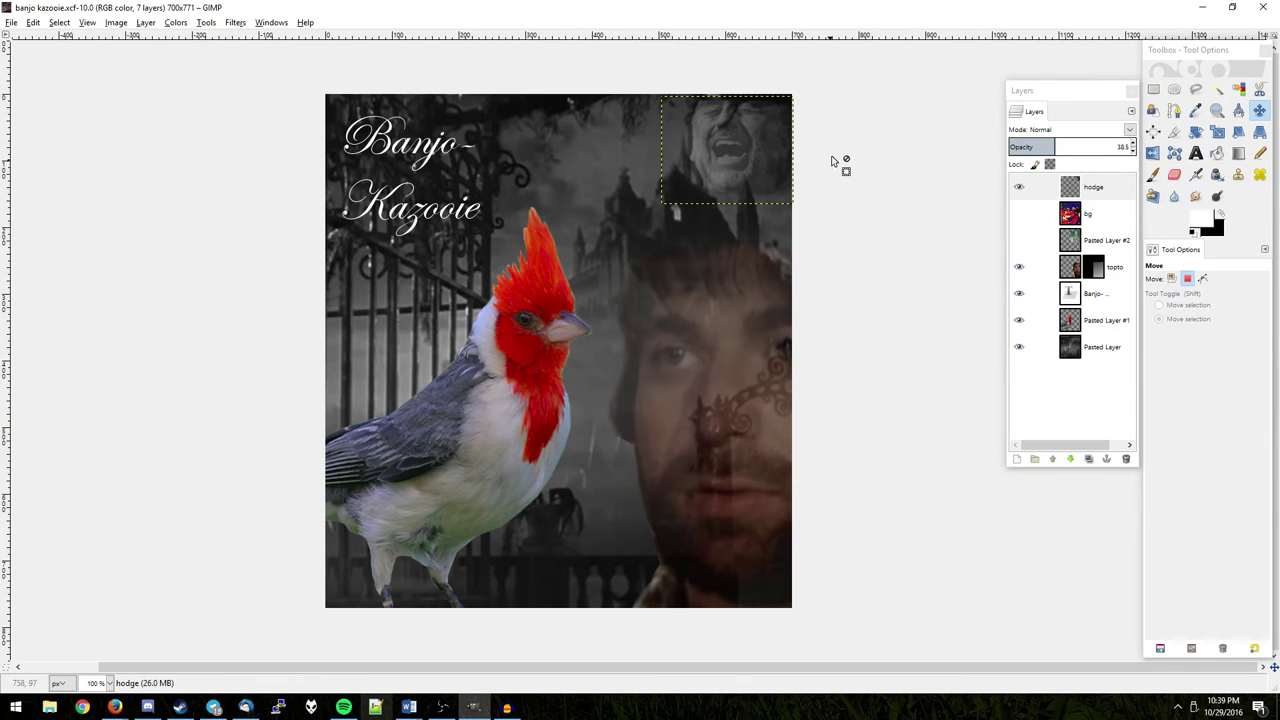
# With Pasted Layer active, save the cover as banjo kazooie.xcf
pyautogui.click(1084, 350)
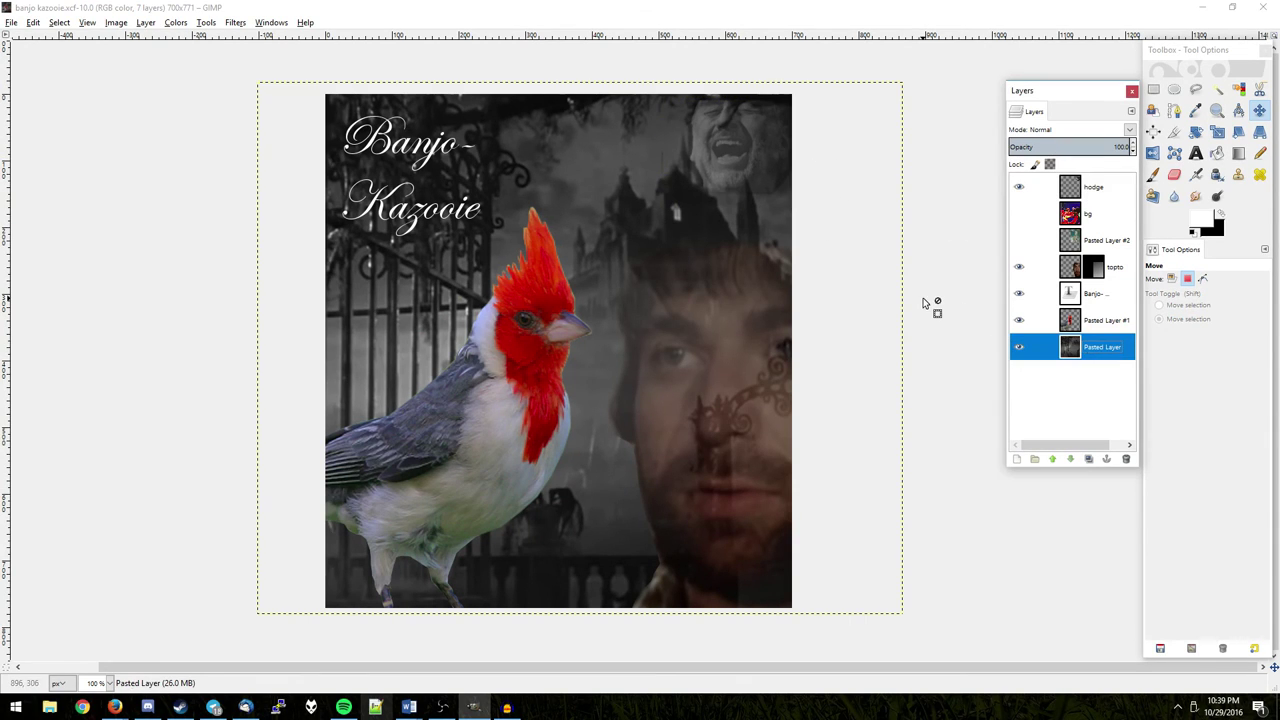
pyautogui.hotkey('ctrl', 's')
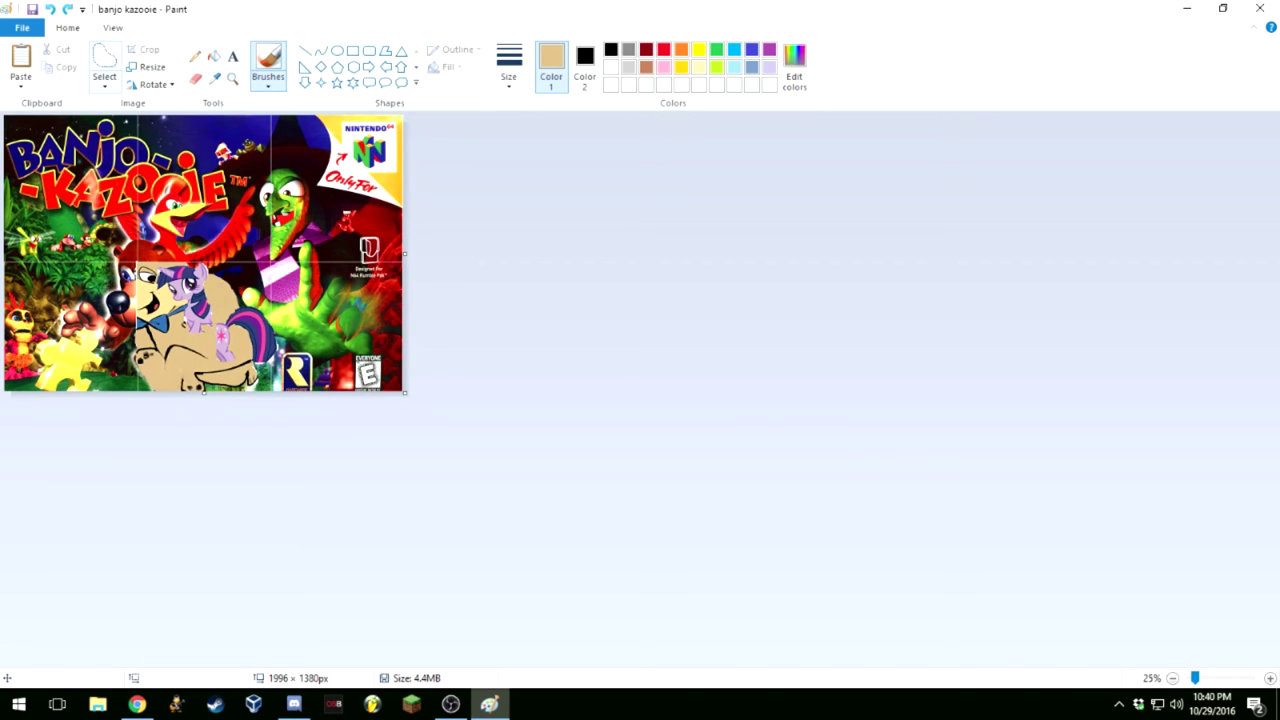
pyautogui.click(104, 80)
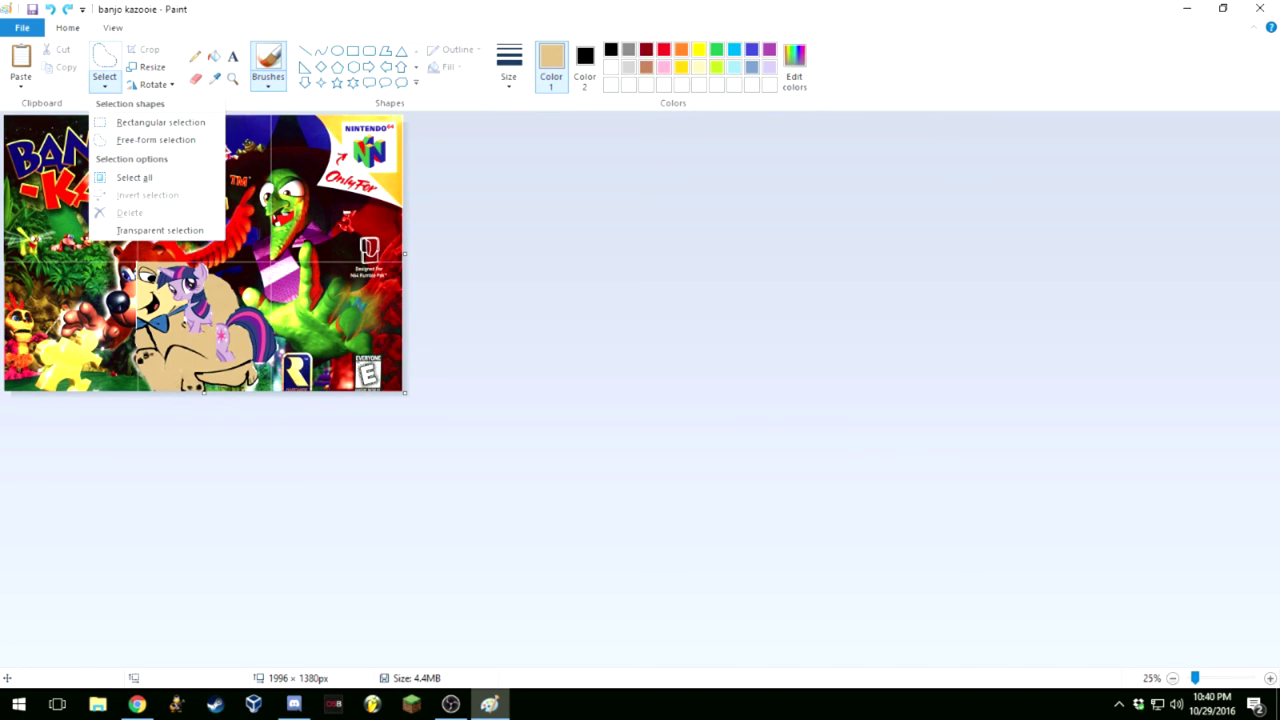
pyautogui.press('Escape')
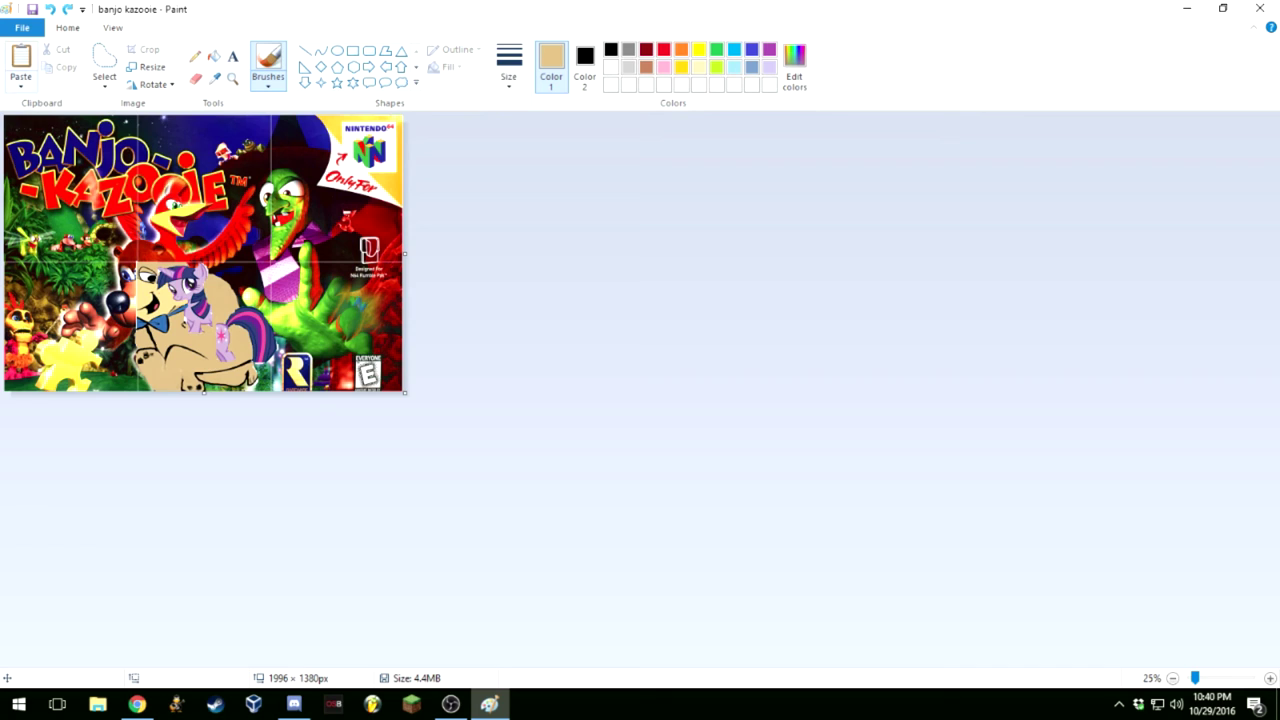
pyautogui.click(232, 78)
pyautogui.click(261, 375)
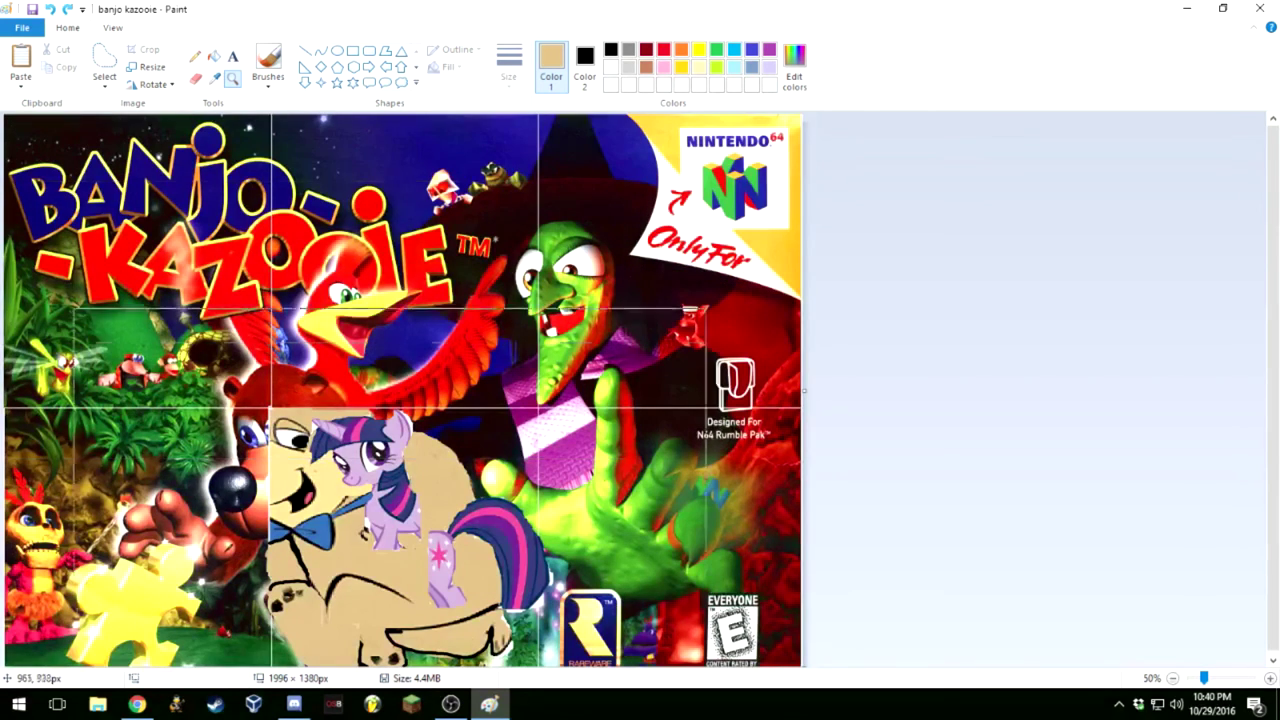
pyautogui.click(415, 532)
pyautogui.click(480, 540)
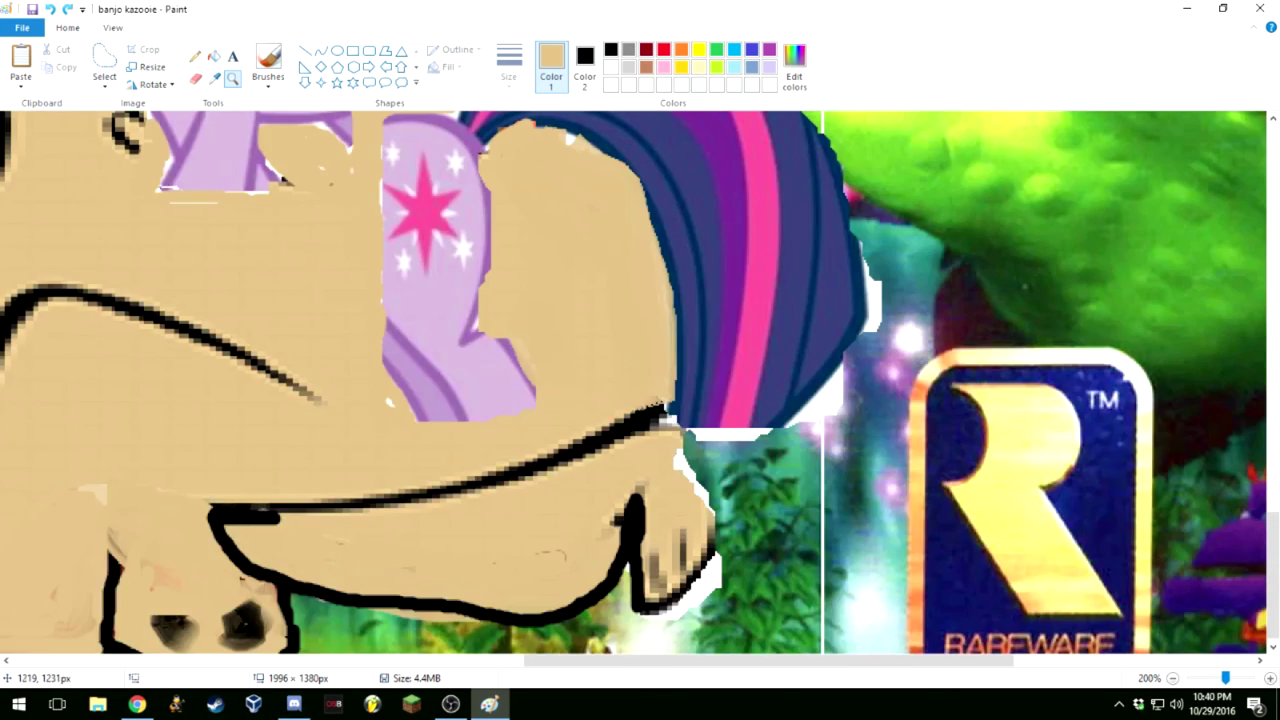
pyautogui.click(489, 545)
pyautogui.rightClick(646, 500)
pyautogui.rightClick(646, 500)
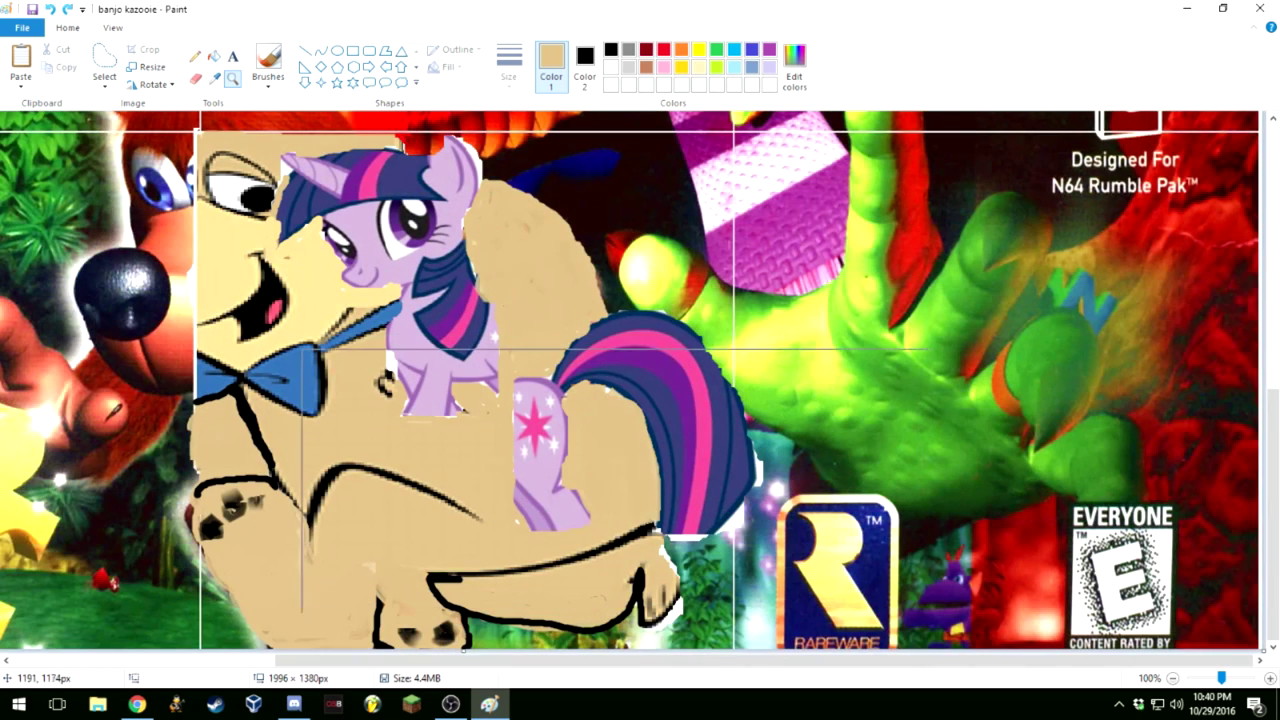
pyautogui.rightClick(646, 500)
pyautogui.rightClick(646, 500)
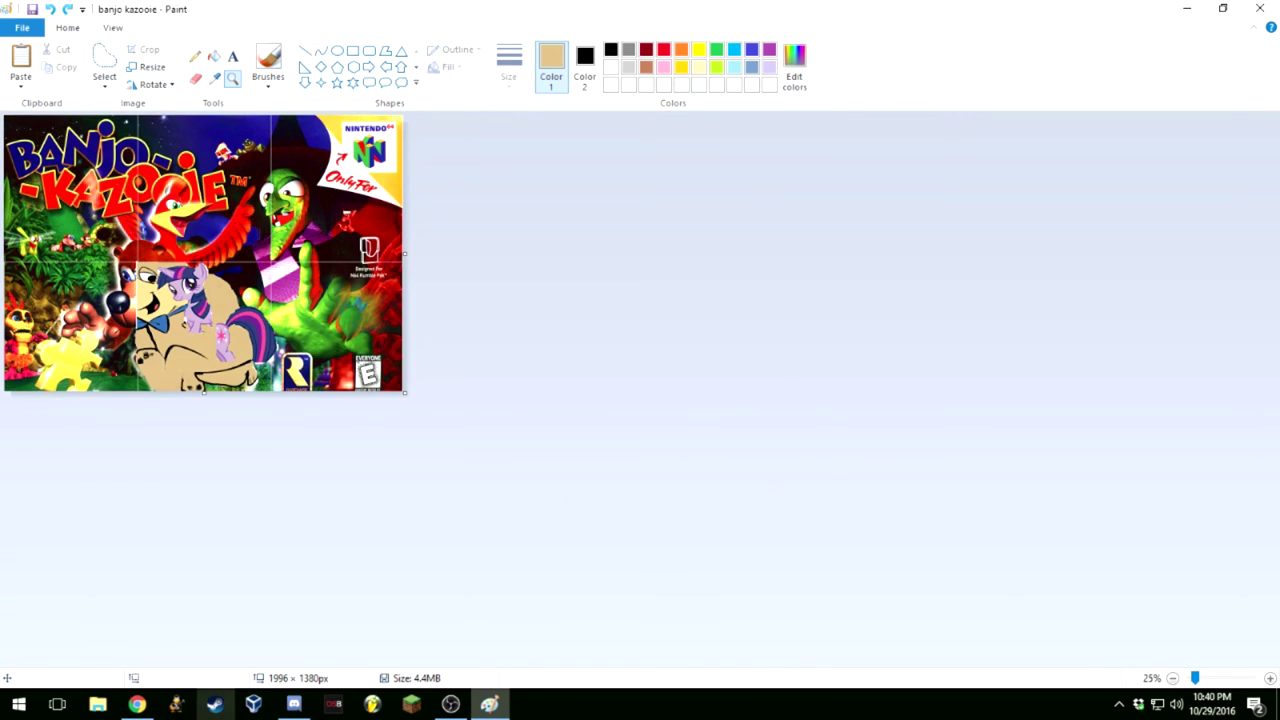
pyautogui.moveTo(137, 704)
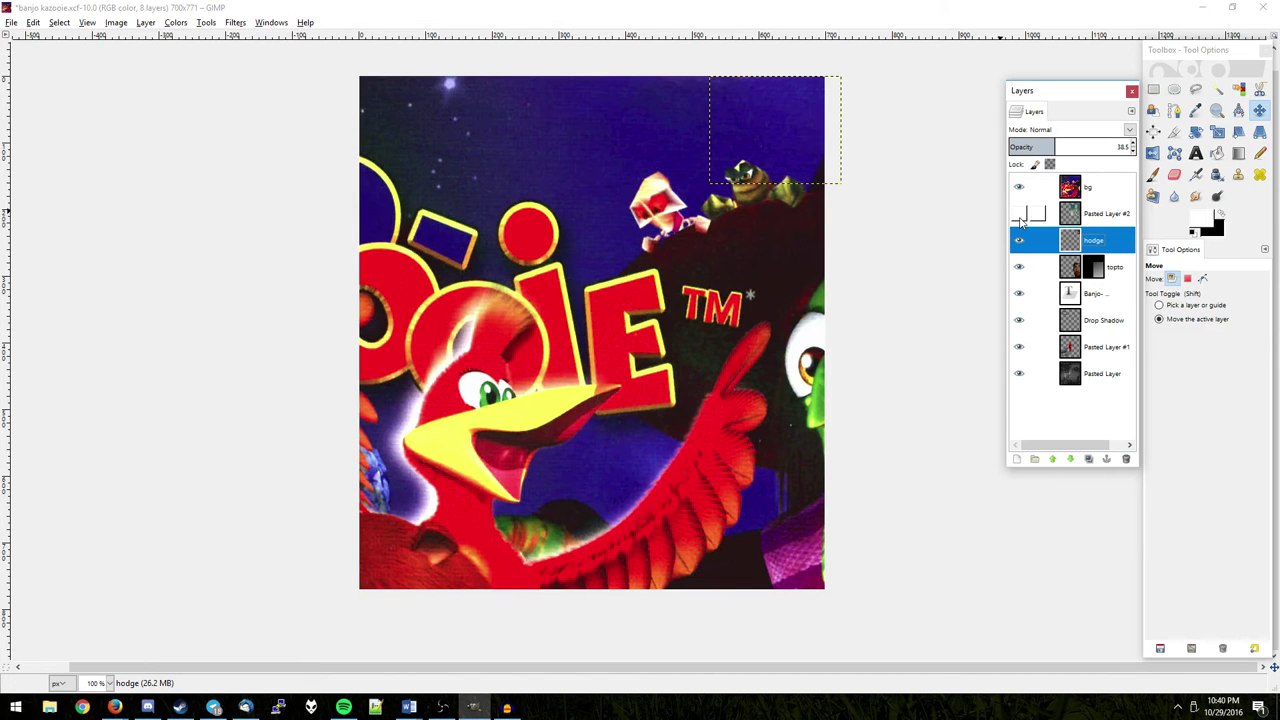
# Hide the bg layer and toggle the skeleton picture's visibility to compare the cover
pyautogui.click(1018, 187)
pyautogui.click(1018, 213)
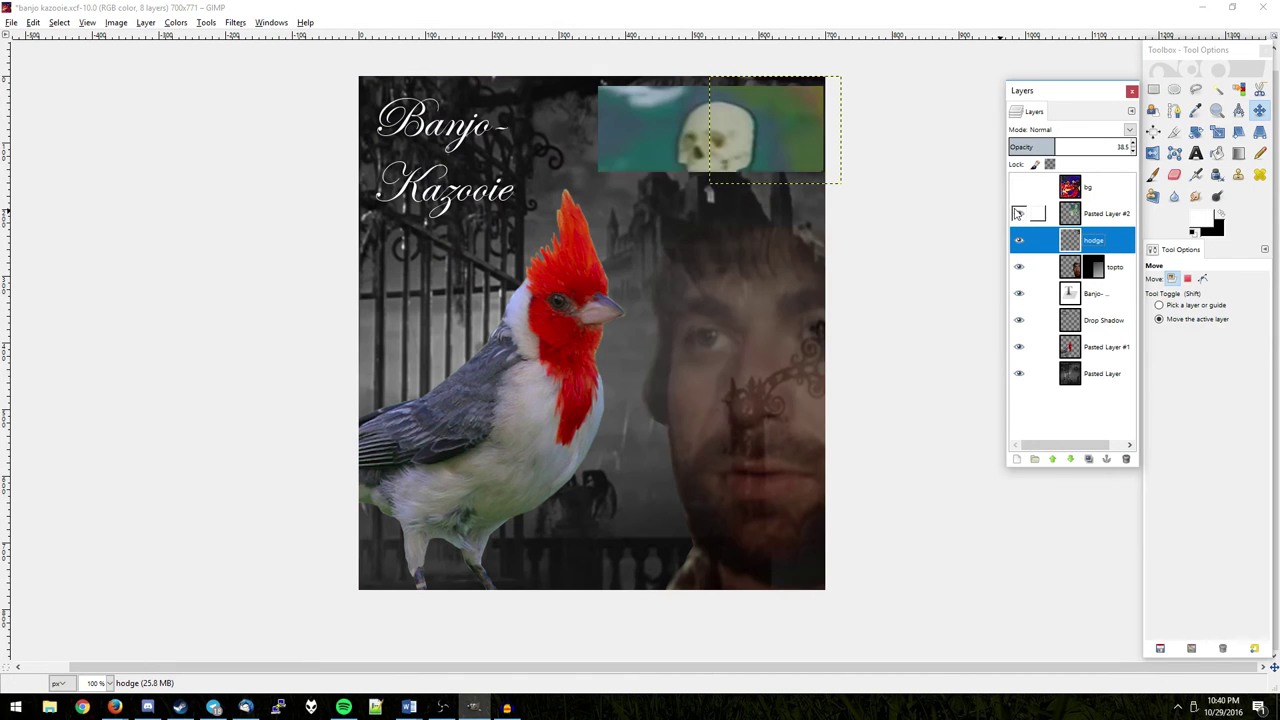
pyautogui.click(1018, 213)
pyautogui.click(1018, 213)
pyautogui.click(1018, 213)
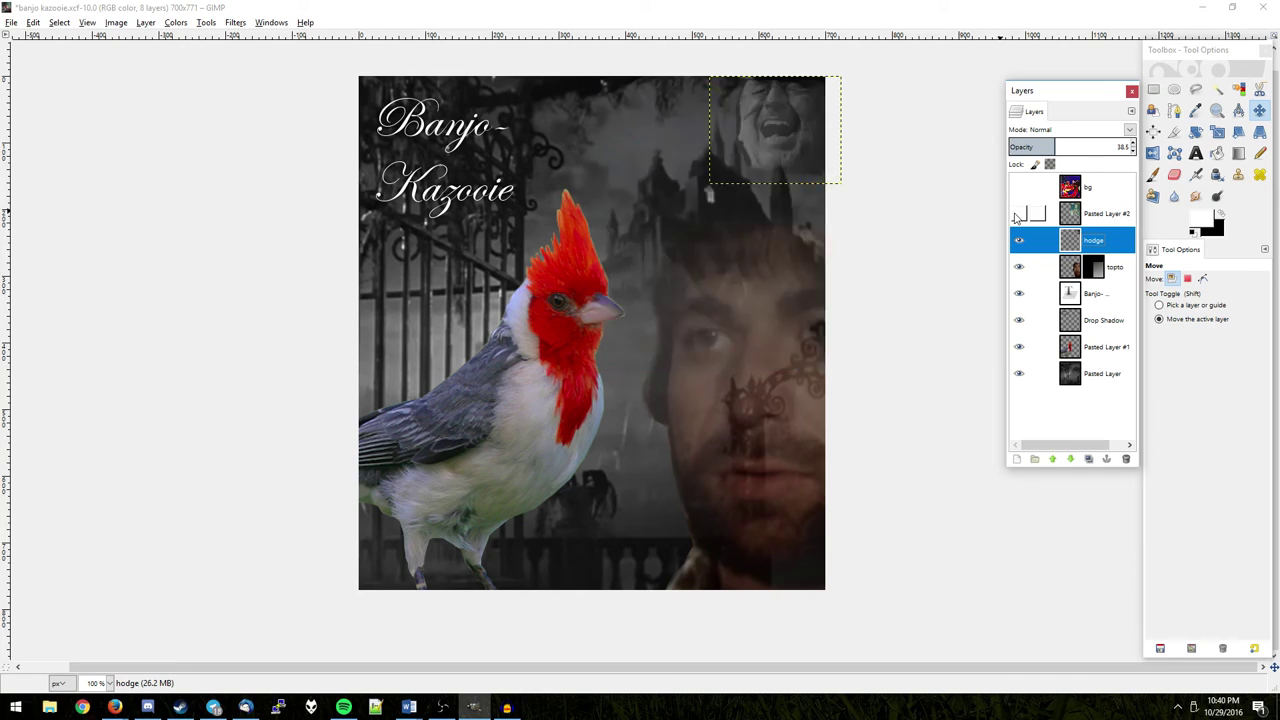
pyautogui.click(1018, 213)
pyautogui.click(1018, 213)
pyautogui.click(1018, 213)
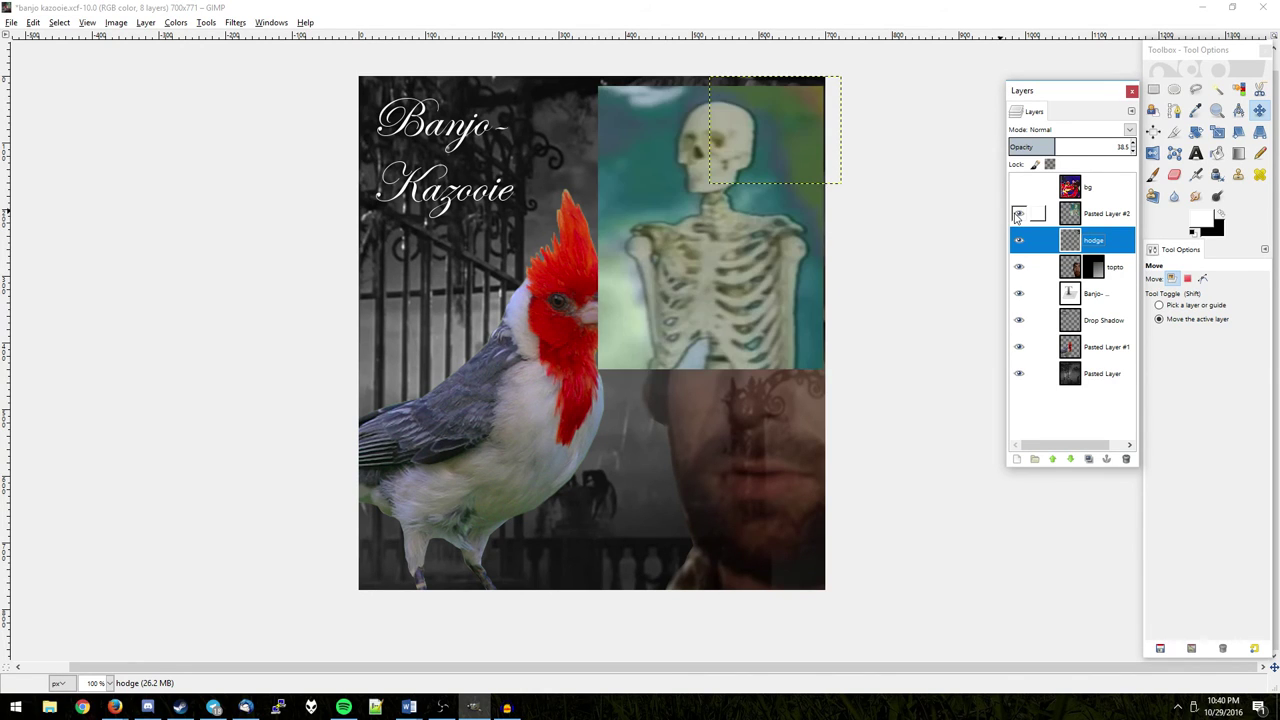
pyautogui.click(1018, 214)
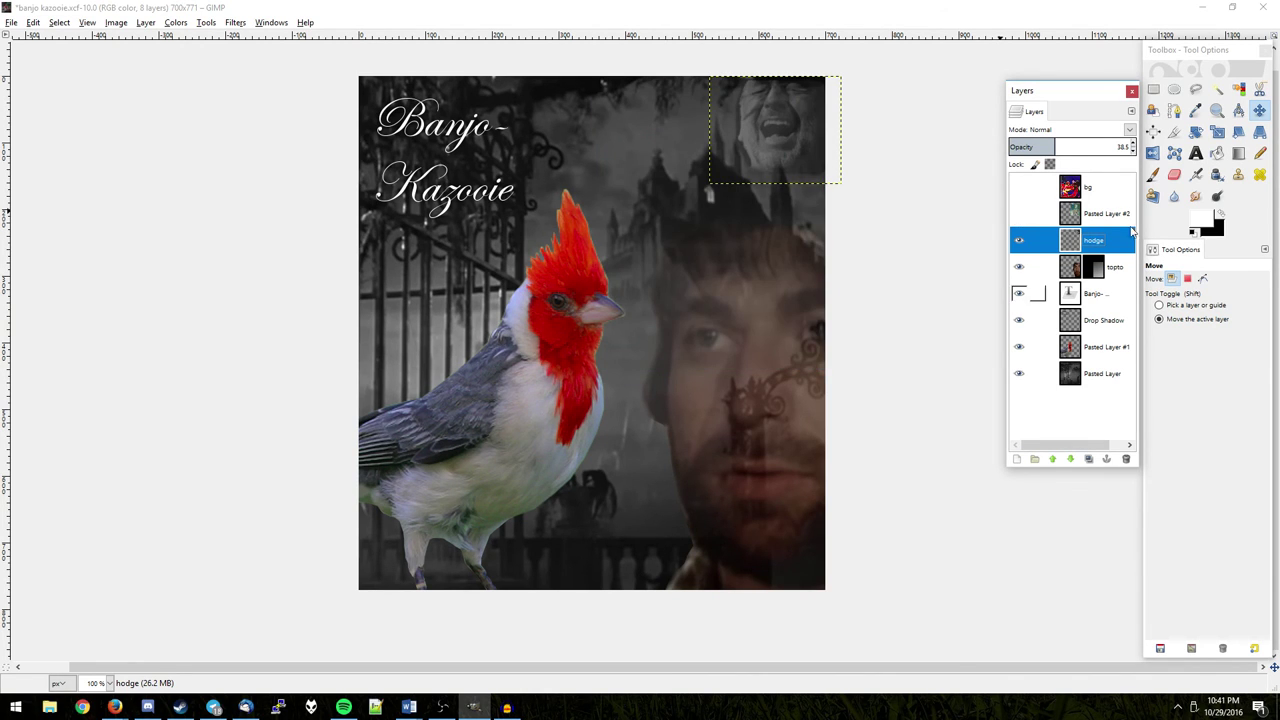
# Delete Pasted Layer #2, the skeleton picture, revealing the laughing face
pyautogui.click(1100, 213)
pyautogui.click(1124, 459)
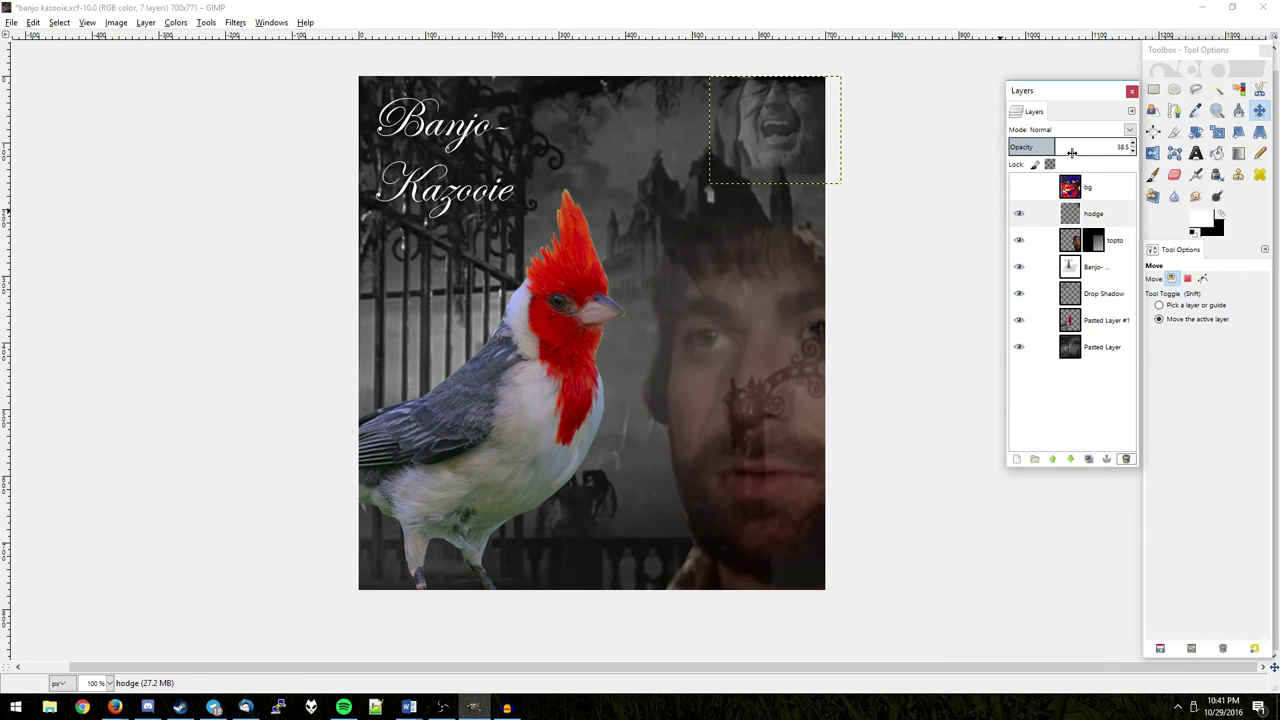
pyautogui.click(1110, 347)
pyautogui.moveTo(818, 268)
pyautogui.mouseDown()
pyautogui.moveTo(928, 294)
pyautogui.moveTo(904, 294)
pyautogui.mouseUp()
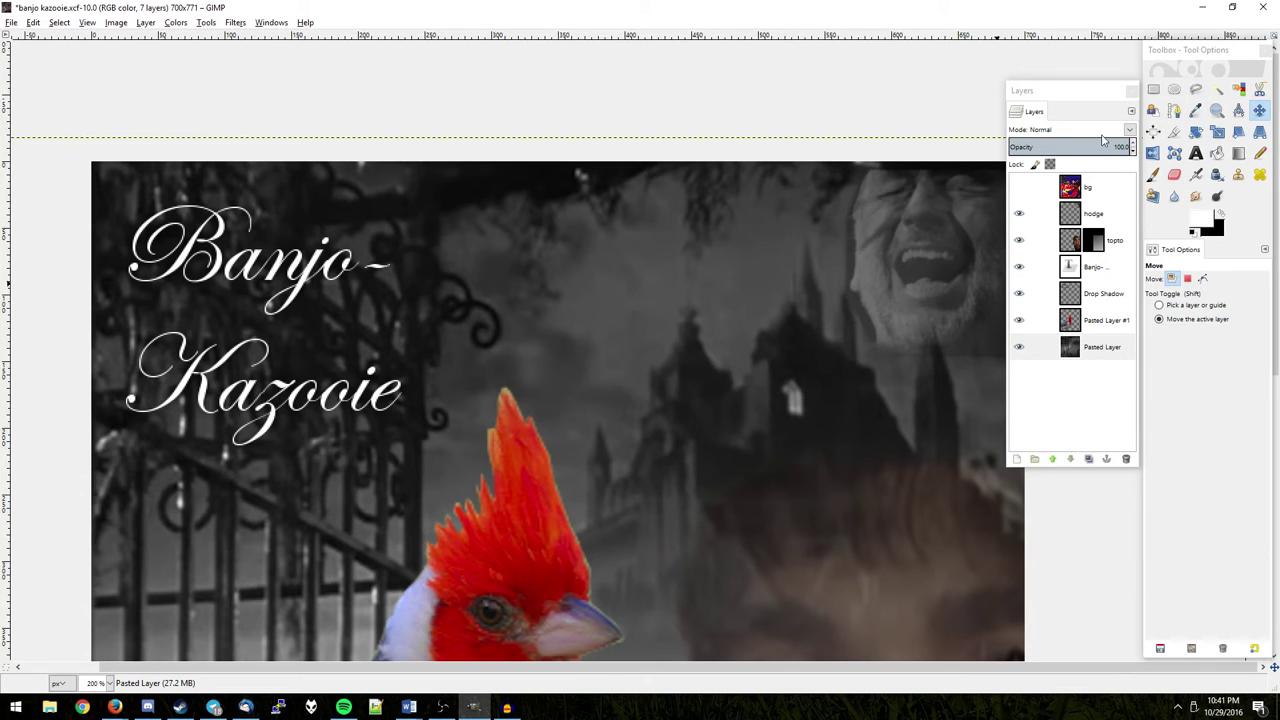
# Move the hodge laughing-face layer left toward the top centre of the cover
pyautogui.click(1100, 187)
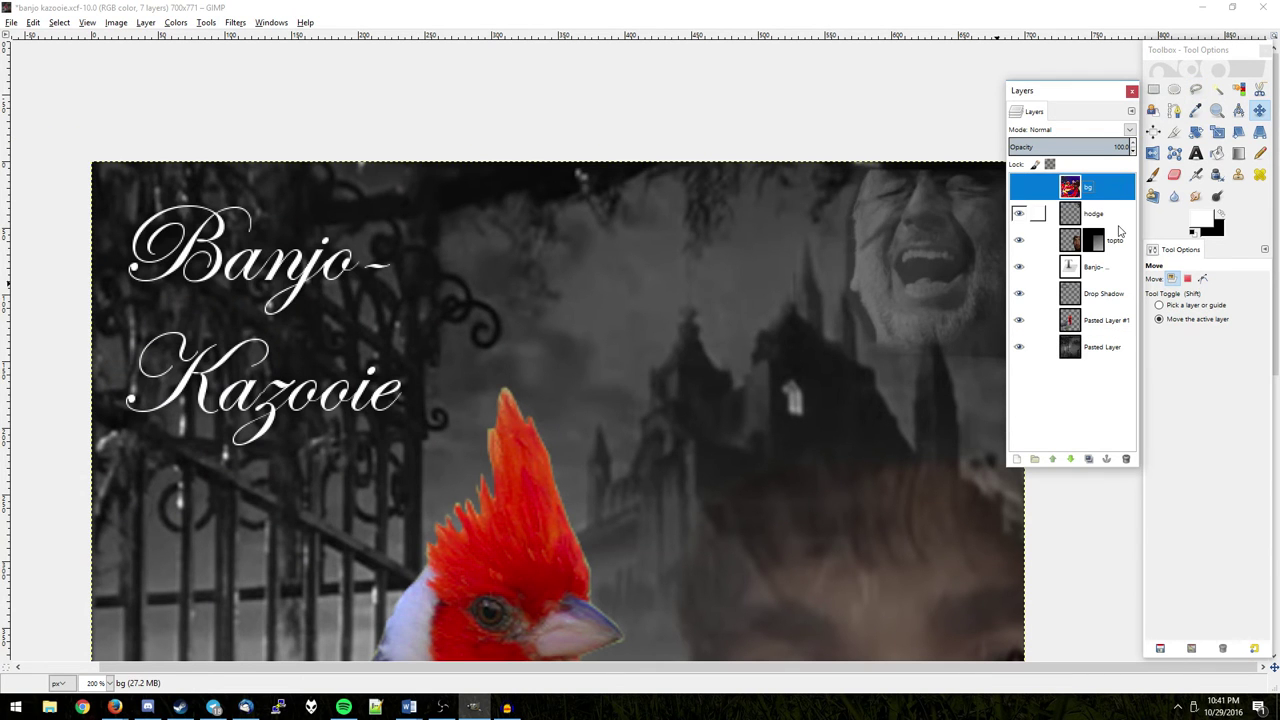
pyautogui.click(1114, 224)
pyautogui.click(1259, 110)
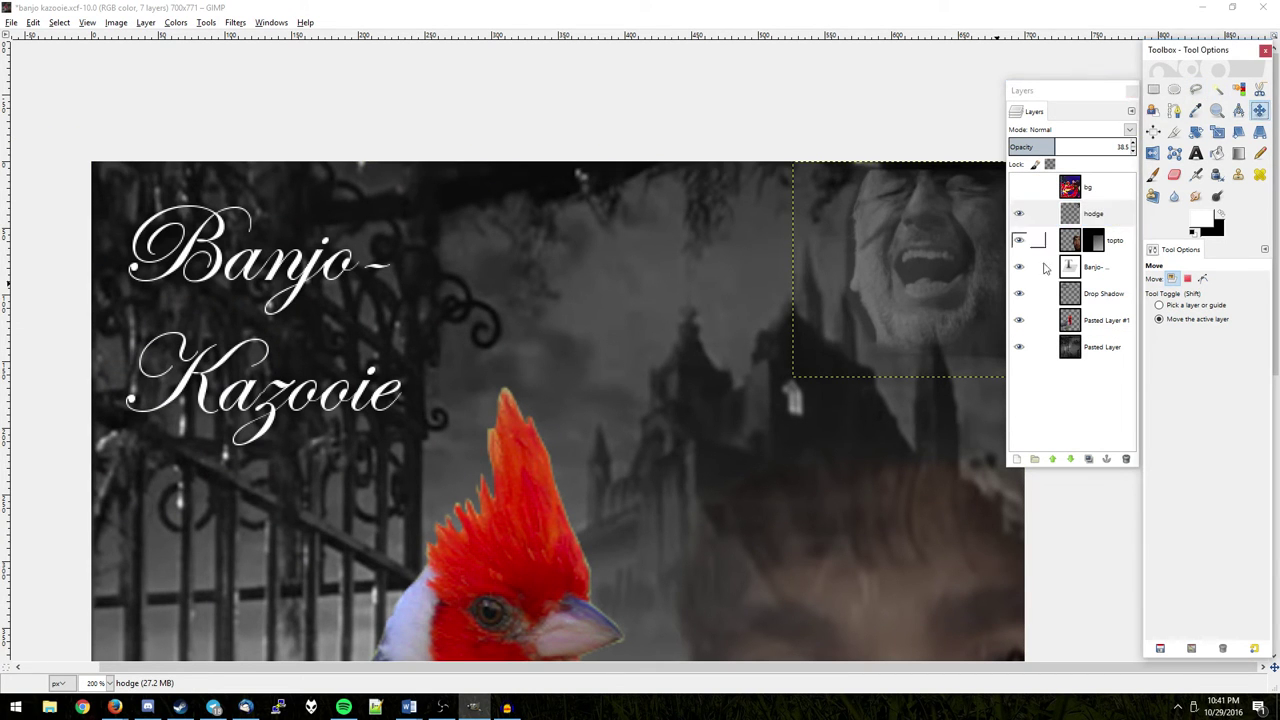
pyautogui.moveTo(965, 269); pyautogui.dragTo(655, 310)
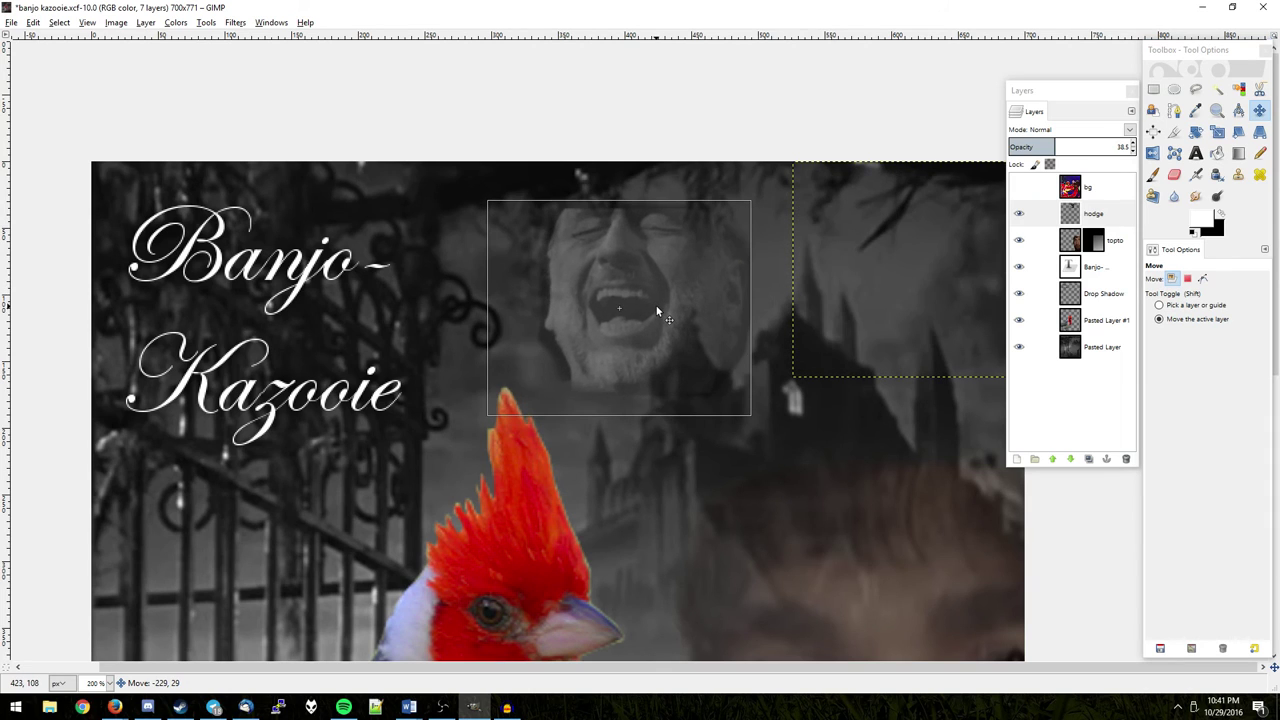
# Erase the face's edges, undoing a stroke below the chin and shrinking the eraser to 18.06
pyautogui.click(176, 22)
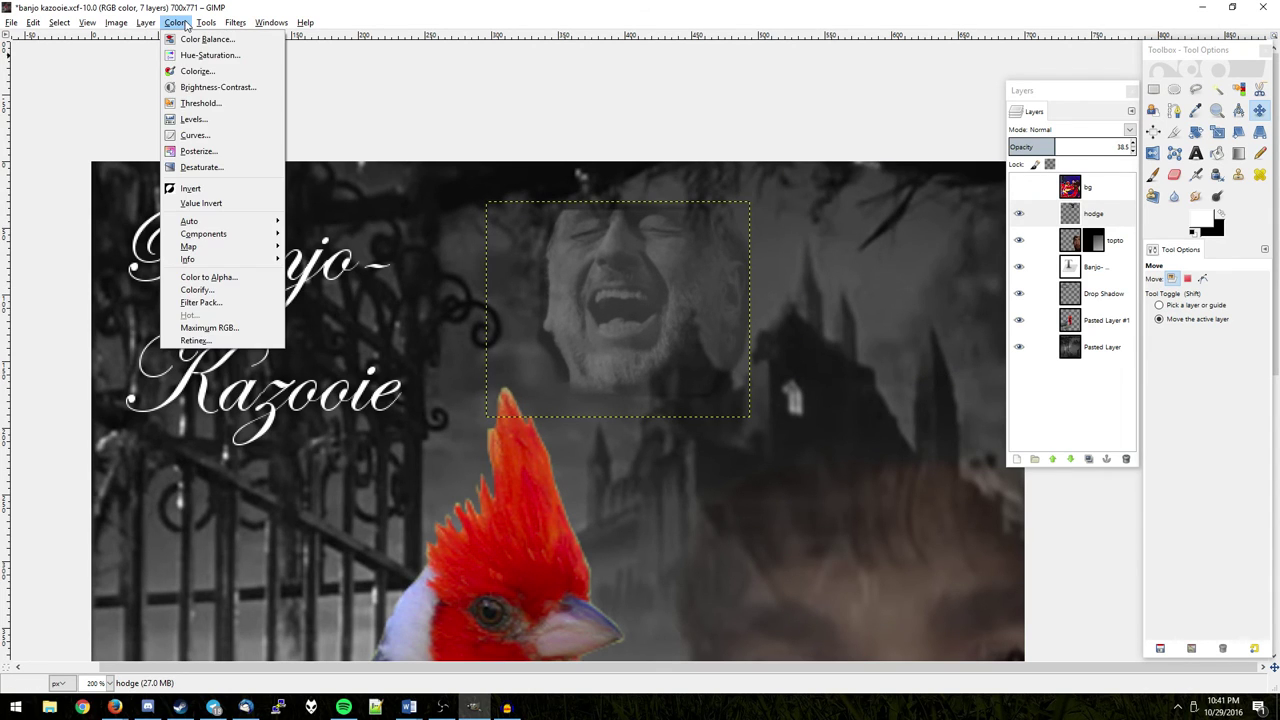
pyautogui.click(145, 22)
pyautogui.click(145, 22)
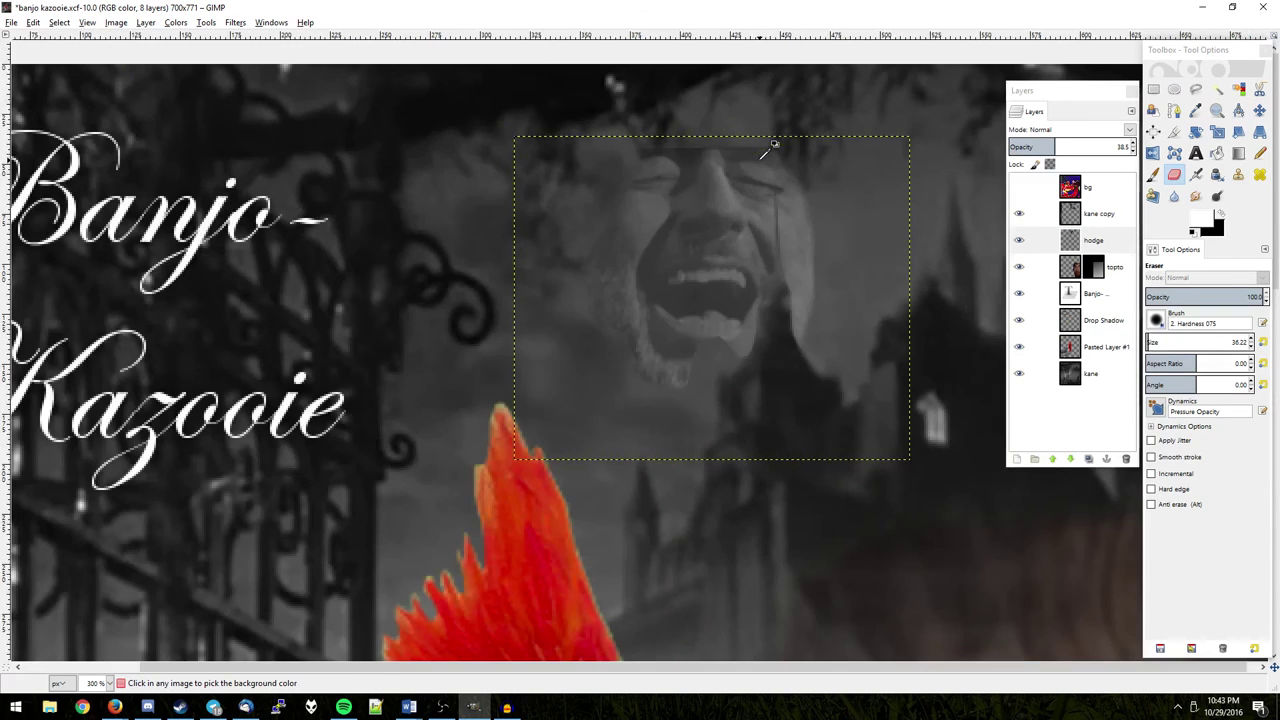
pyautogui.keyDown('ctrl'); pyautogui.scroll(1, 611, 214); pyautogui.keyUp('ctrl')
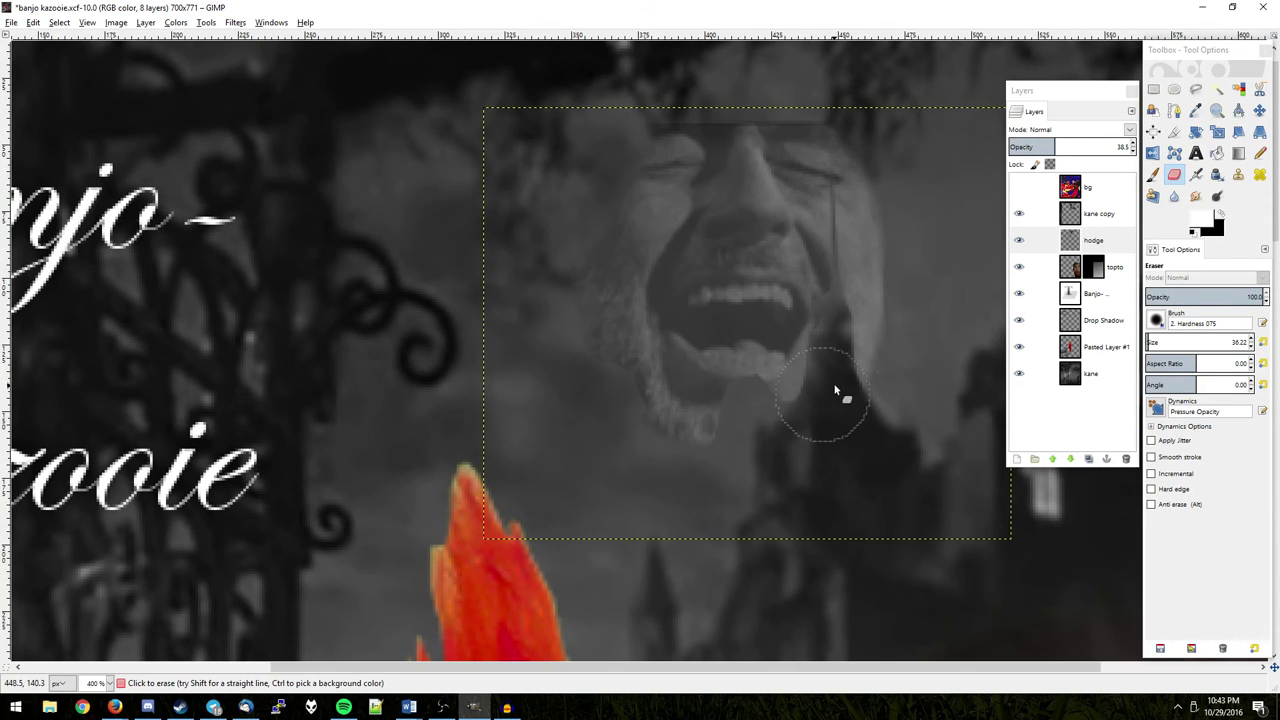
pyautogui.hotkey('ctrl', 'z')
pyautogui.keyDown('ctrl'); pyautogui.scroll(1, 769, 454); pyautogui.keyUp('ctrl')
pyautogui.click(1189, 348)
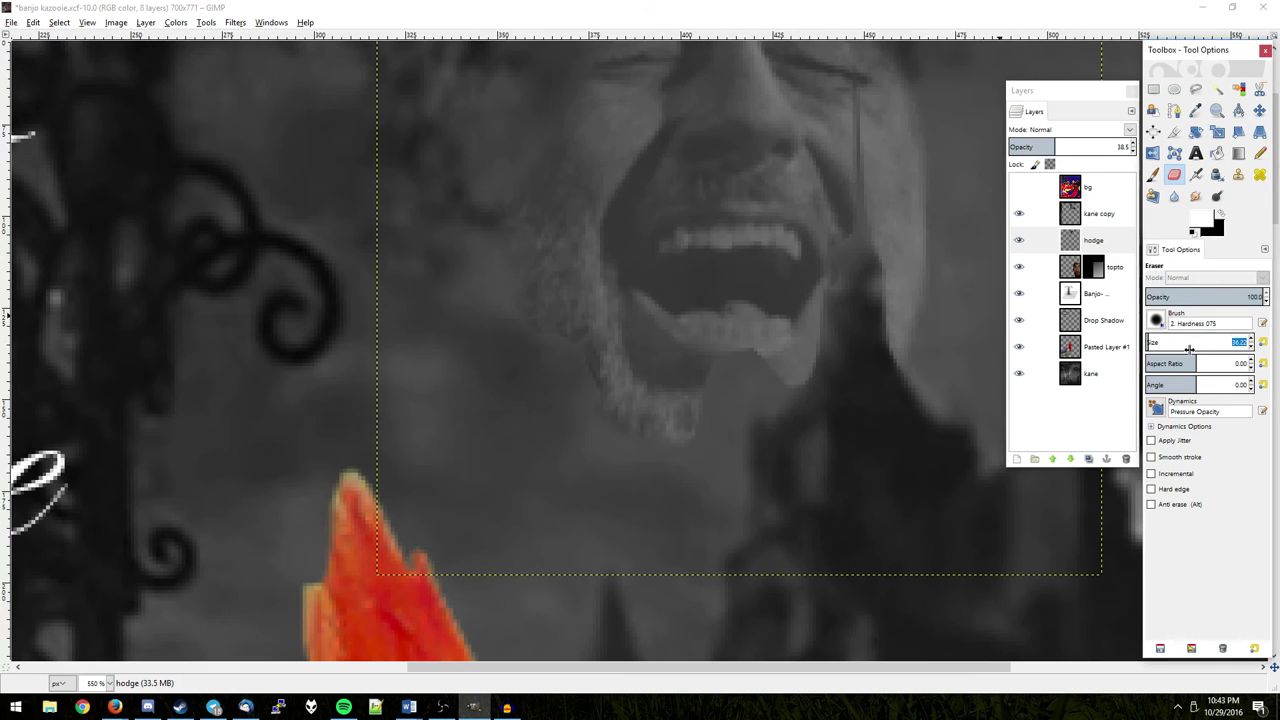
pyautogui.moveTo(1189, 348); pyautogui.dragTo(1175, 350)
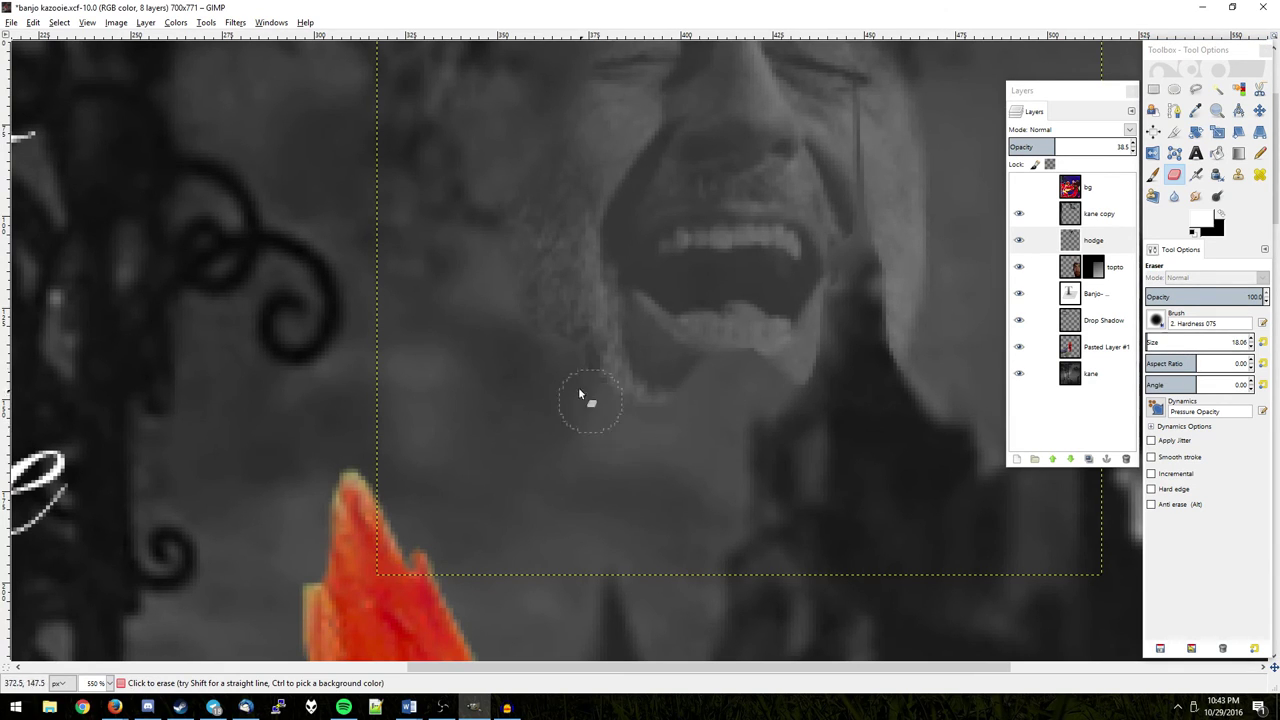
pyautogui.keyDown('ctrl'); pyautogui.scroll(-2, 421, 208); pyautogui.keyUp('ctrl')
pyautogui.keyDown('ctrl'); pyautogui.scroll(-1, 421, 208); pyautogui.keyUp('ctrl')
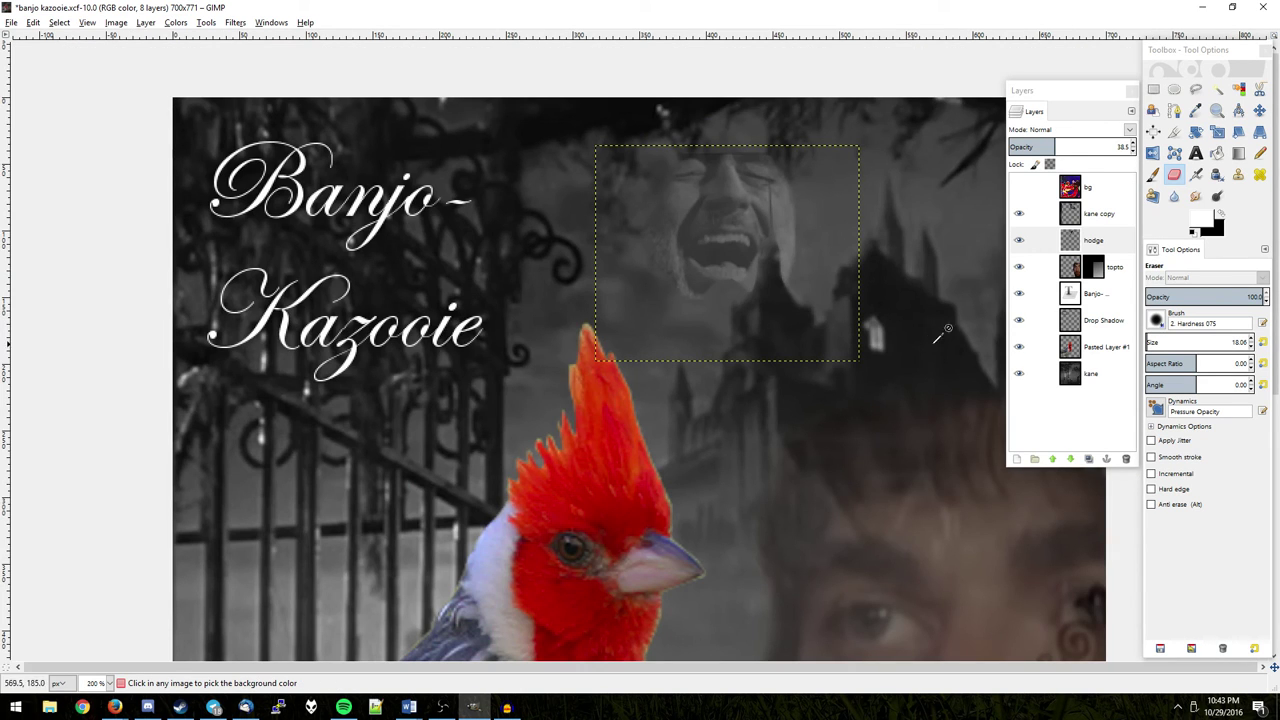
pyautogui.keyDown('ctrl'); pyautogui.scroll(2, 806, 287); pyautogui.keyUp('ctrl')
pyautogui.keyDown('ctrl'); pyautogui.scroll(-1, 806, 287); pyautogui.keyUp('ctrl')
pyautogui.keyDown('ctrl'); pyautogui.scroll(-1, 872, 278); pyautogui.keyUp('ctrl')
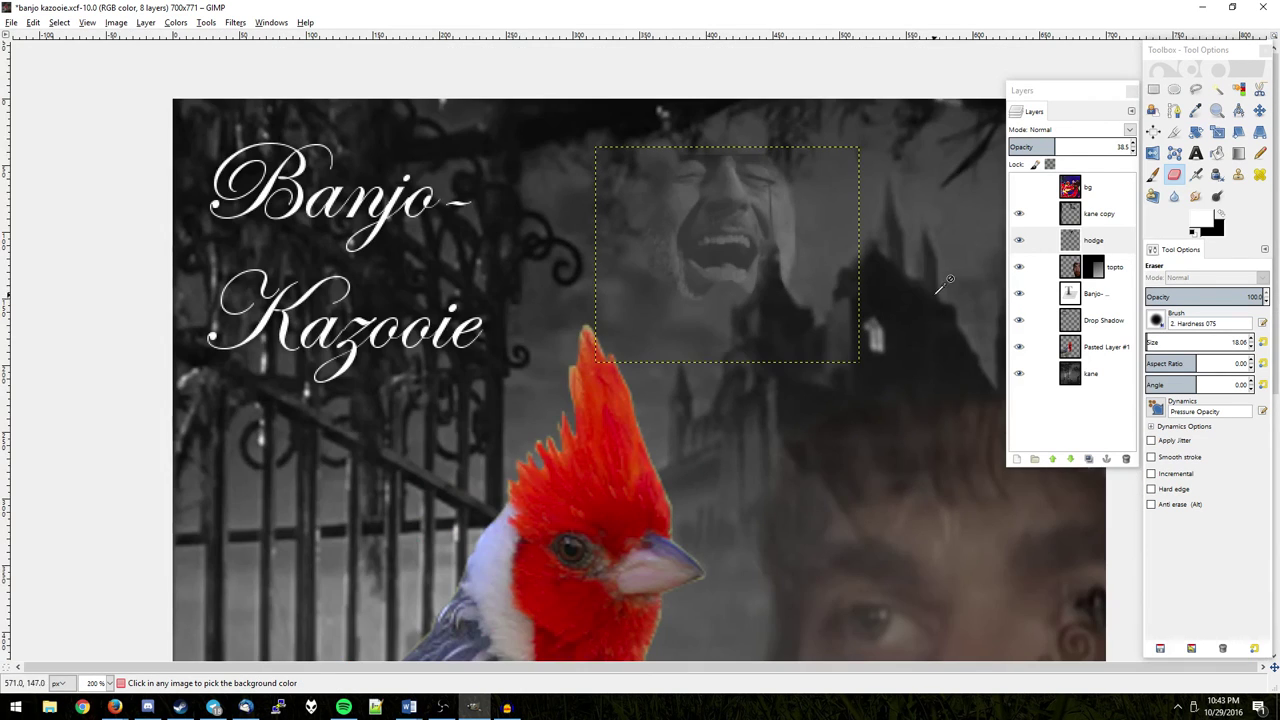
# Make the kane layer active, view the whole cover, and save banjo kazooie.xcf
pyautogui.click(1122, 381)
pyautogui.keyDown('ctrl'); pyautogui.scroll(-1, 804, 310); pyautogui.keyUp('ctrl')
pyautogui.keyDown('ctrl'); pyautogui.scroll(-1, 837, 324); pyautogui.keyUp('ctrl')
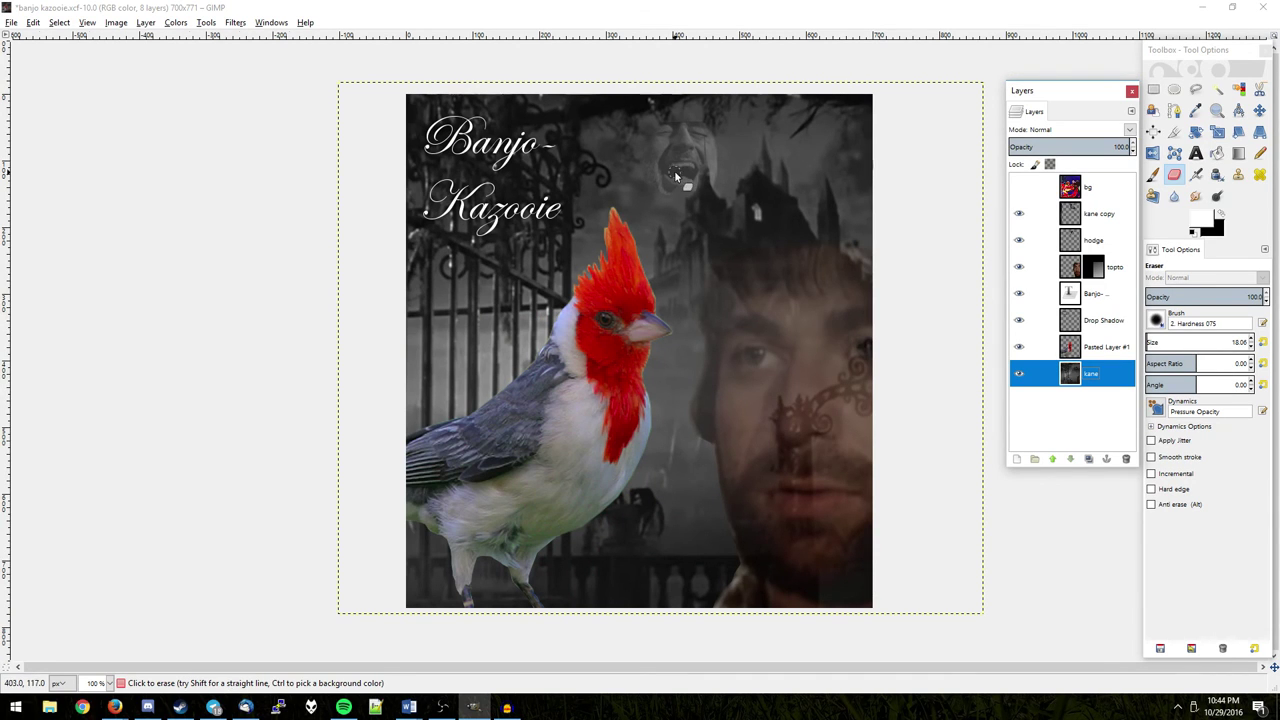
pyautogui.keyDown('ctrl'); pyautogui.scroll(2, 629, 237); pyautogui.keyUp('ctrl')
pyautogui.keyDown('ctrl'); pyautogui.scroll(1, 551, 214); pyautogui.keyUp('ctrl')
pyautogui.keyDown('ctrl'); pyautogui.scroll(1, 547, 208); pyautogui.keyUp('ctrl')
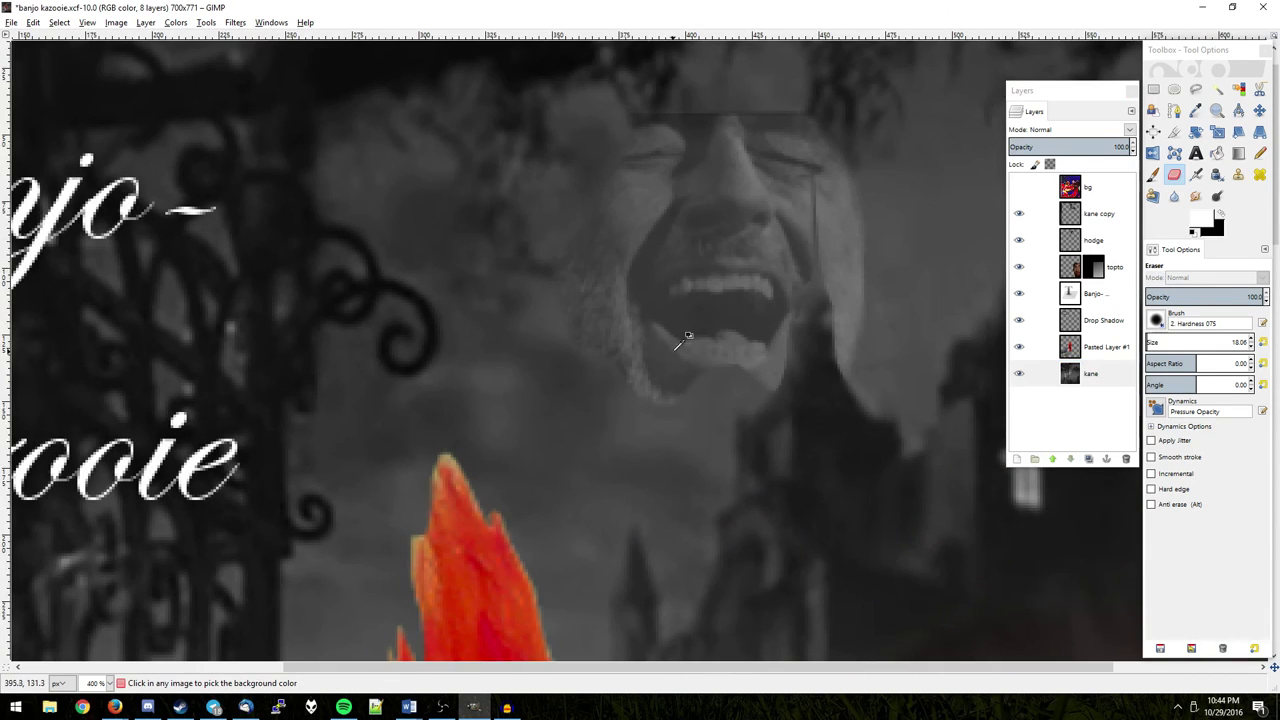
pyautogui.keyDown('ctrl'); pyautogui.scroll(1, 708, 429); pyautogui.keyUp('ctrl')
pyautogui.keyDown('ctrl'); pyautogui.scroll(-3, 733, 418); pyautogui.keyUp('ctrl')
pyautogui.hotkey('ctrl', 's')
pyautogui.keyDown('ctrl'); pyautogui.scroll(-1, 733, 418); pyautogui.keyUp('ctrl')
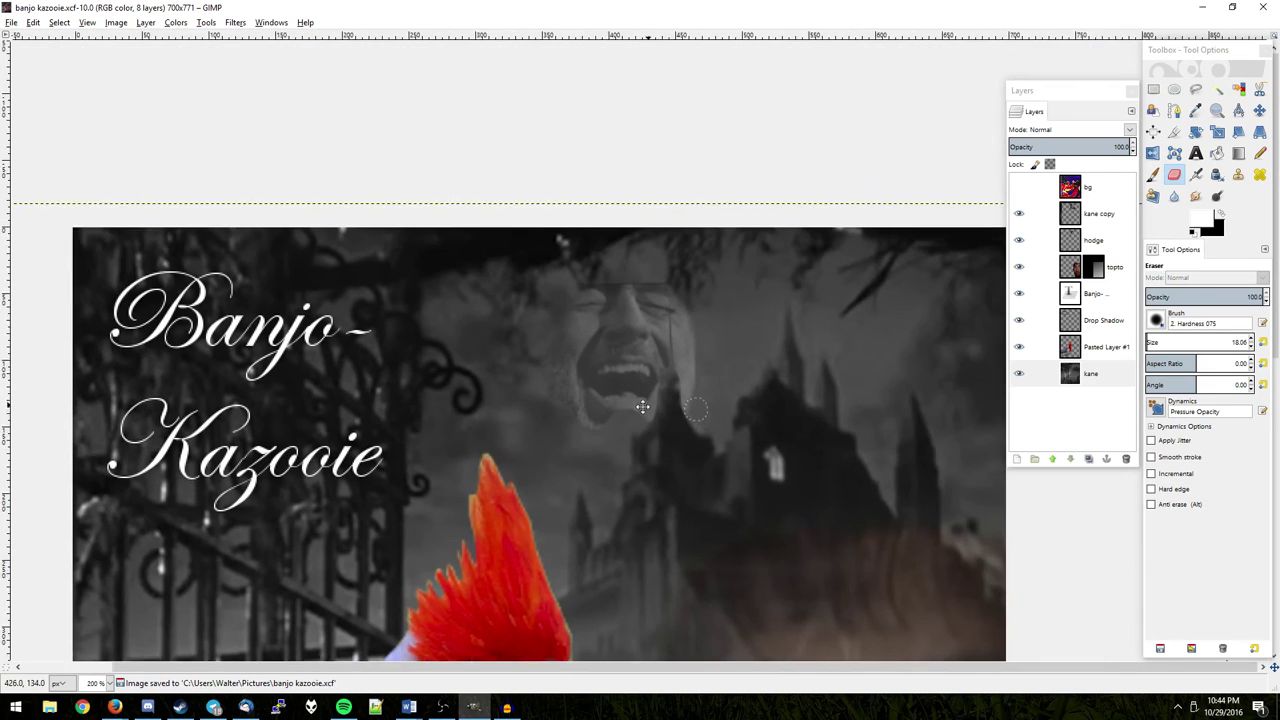
pyautogui.keyDown('ctrl'); pyautogui.scroll(1, 494, 414); pyautogui.keyUp('ctrl')
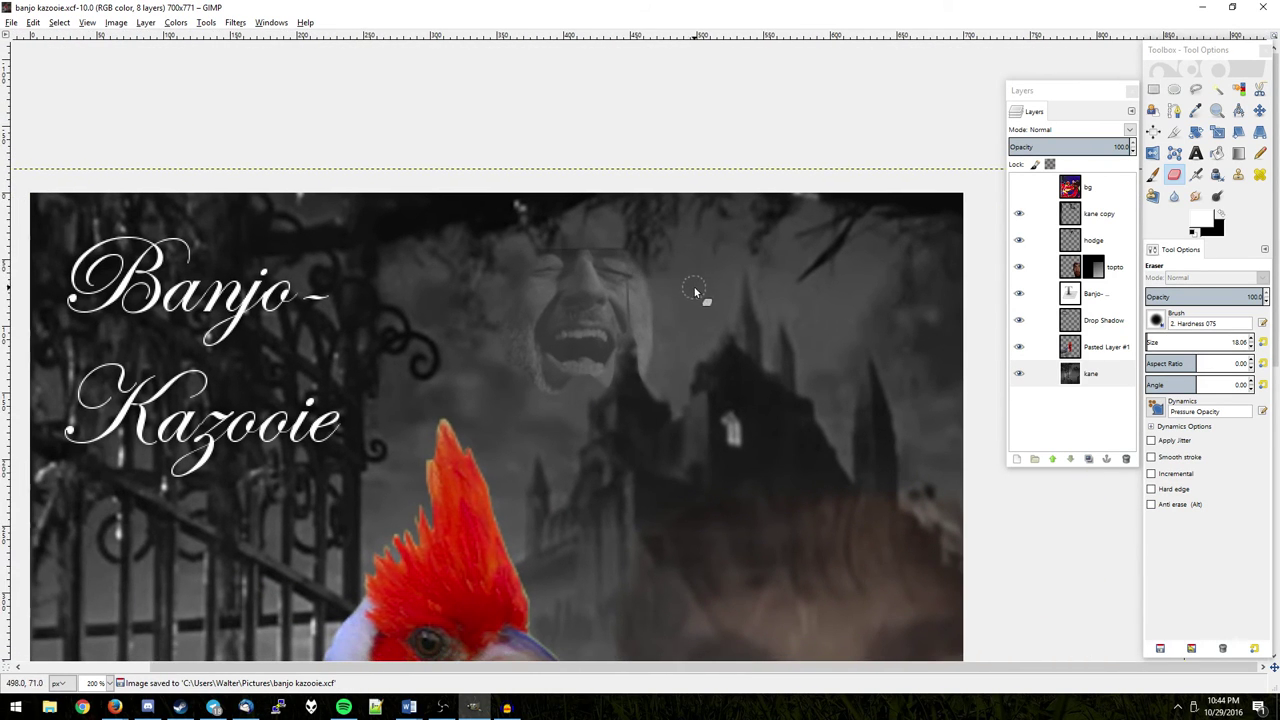
pyautogui.moveTo(694, 306)
pyautogui.mouseDown()
pyautogui.moveTo(603, 77)
pyautogui.moveTo(809, 54)
pyautogui.moveTo(724, 131)
pyautogui.mouseUp()
pyautogui.press('1')
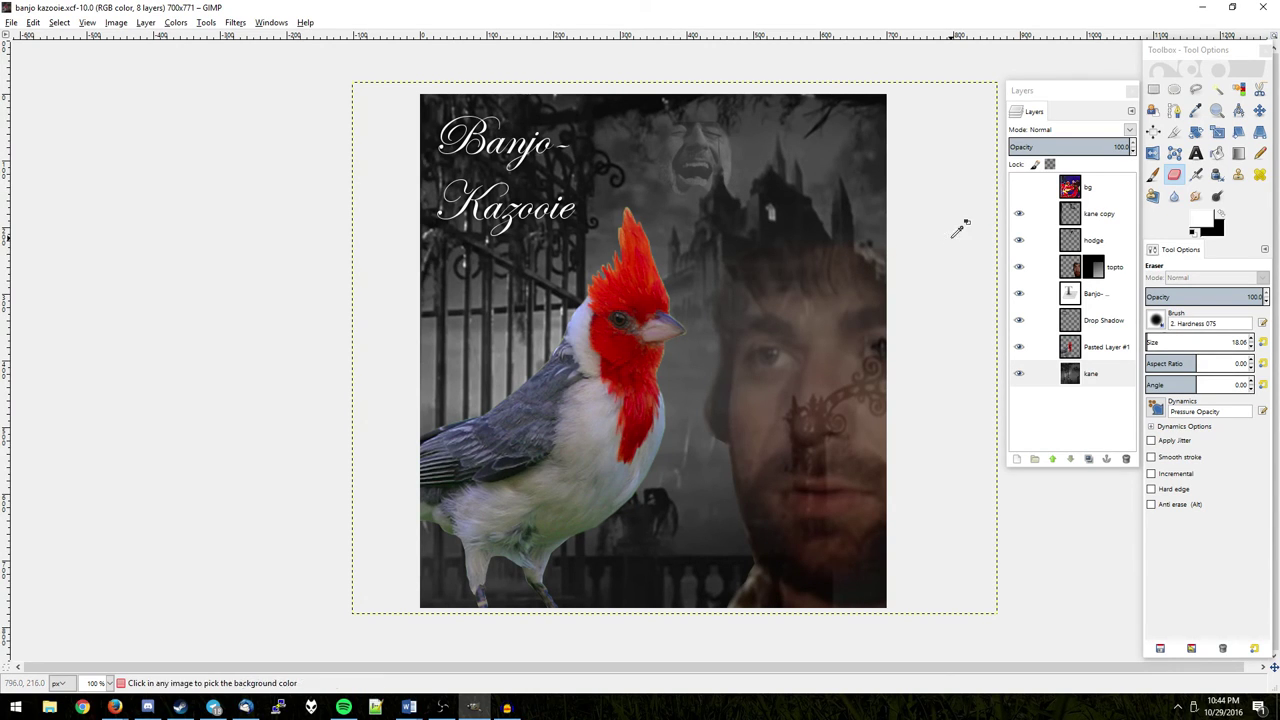
pyautogui.hotkey('ctrl', 's')
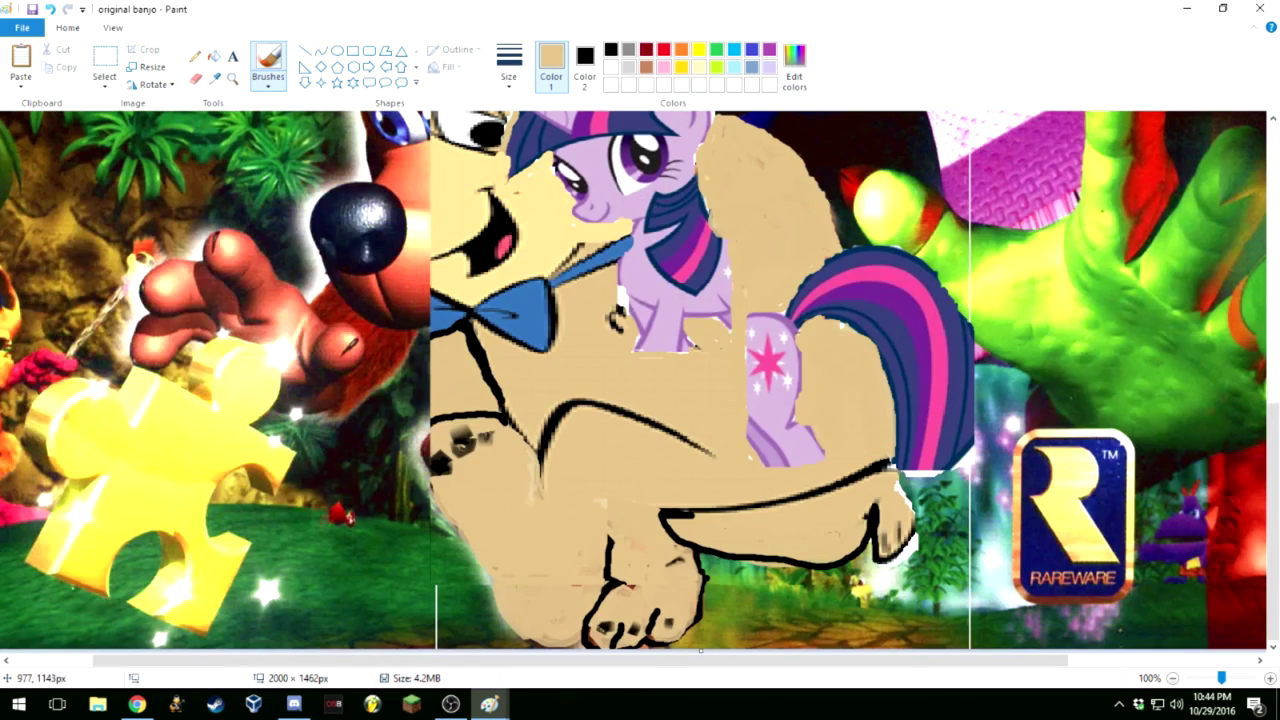
# Set Paint's Color 1 to the green swatch in the Colors palette
pyautogui.scroll(5, 640, 380)
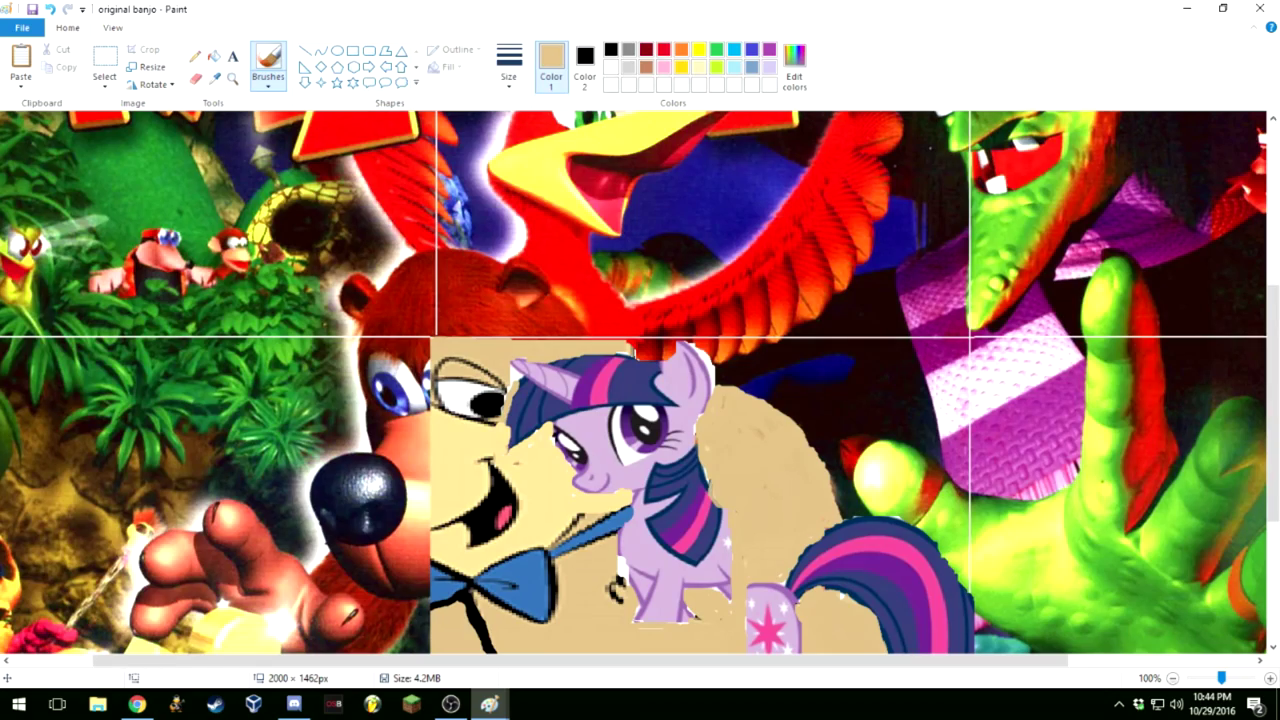
pyautogui.click(716, 49)
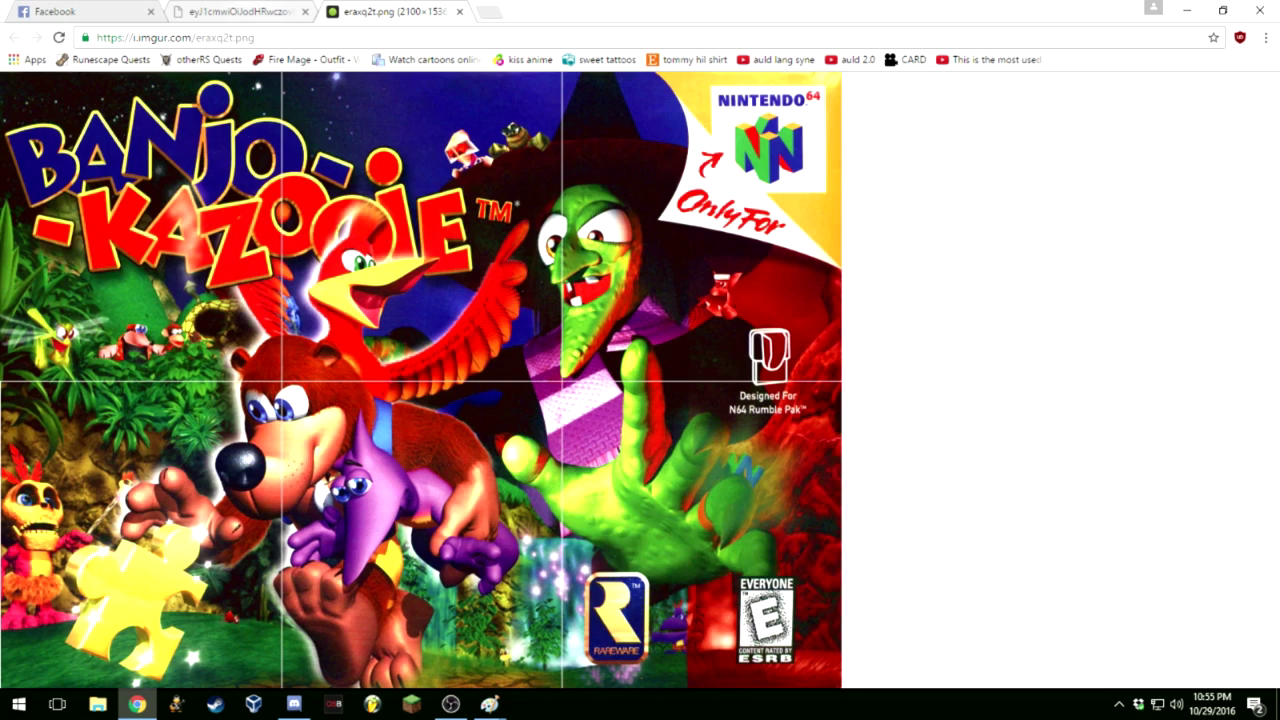
# Flip between the eraxq2t.png original box art and the parody collage, ending enlarged on the collage
pyautogui.hotkey('ctrl', 'Tab')
pyautogui.hotkey('ctrl', 'shift', 'Tab')
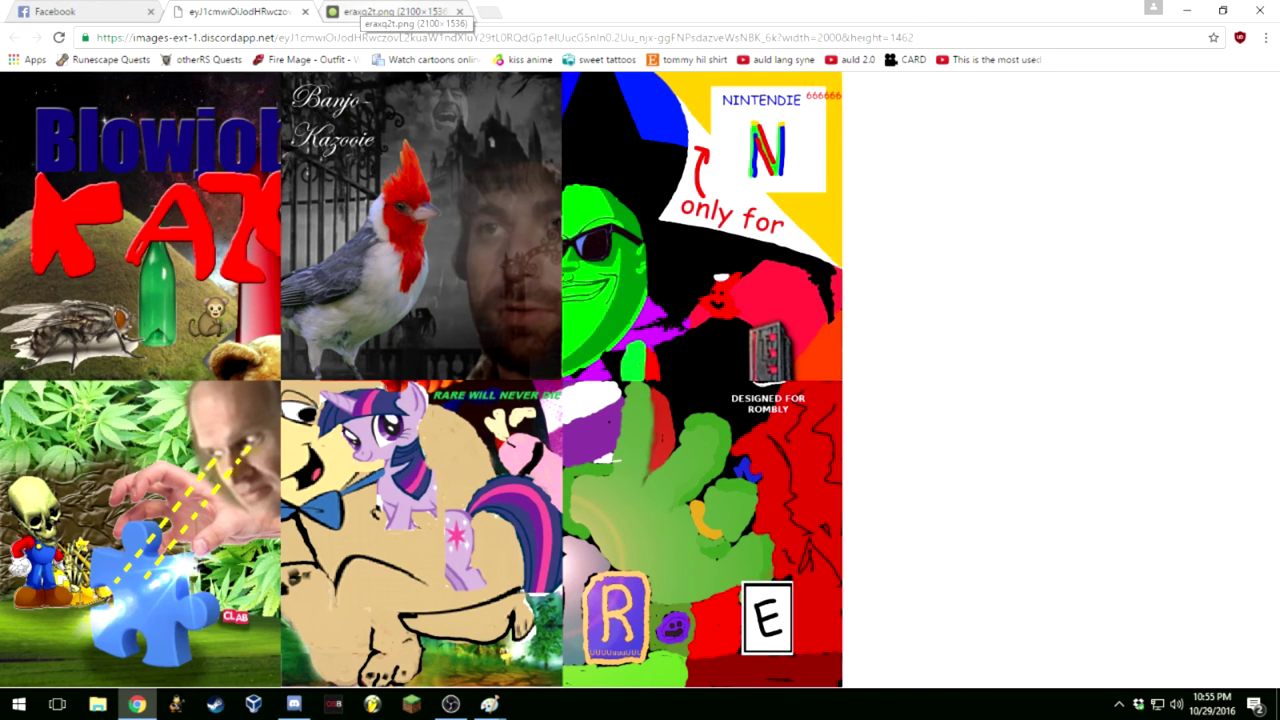
pyautogui.click(390, 12)
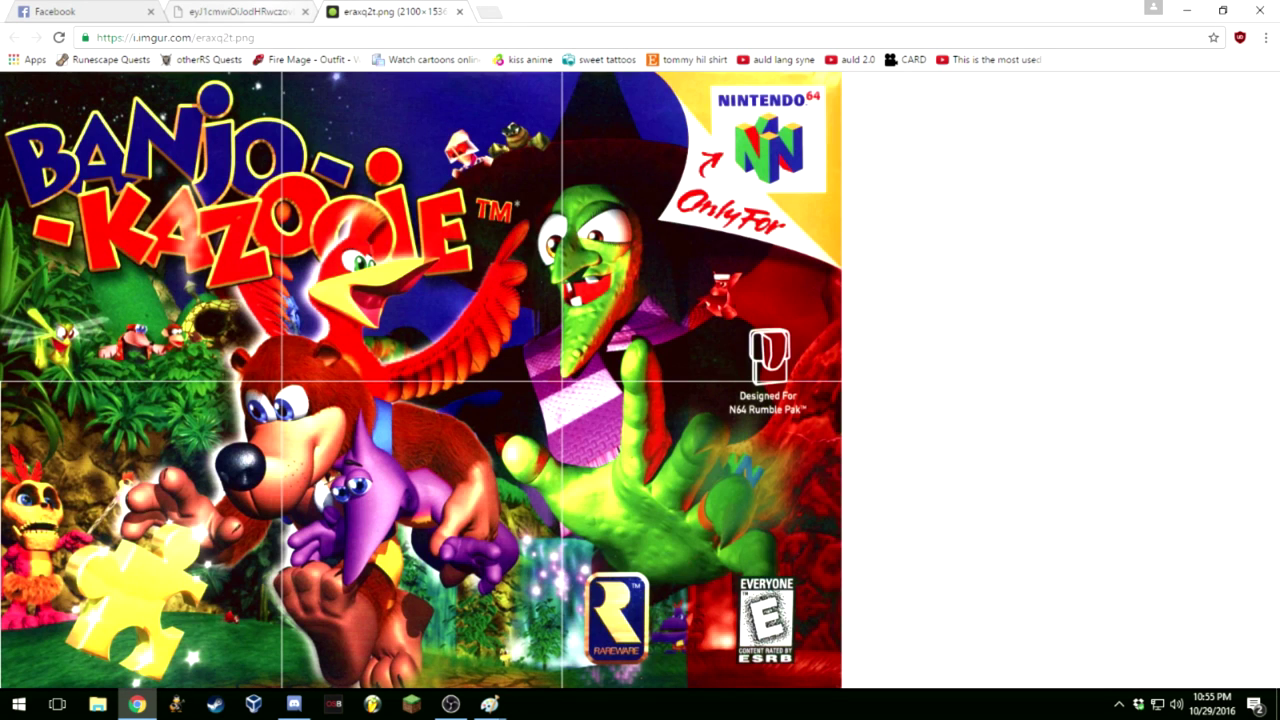
pyautogui.hotkey('ctrl', 'shift', 'Tab')
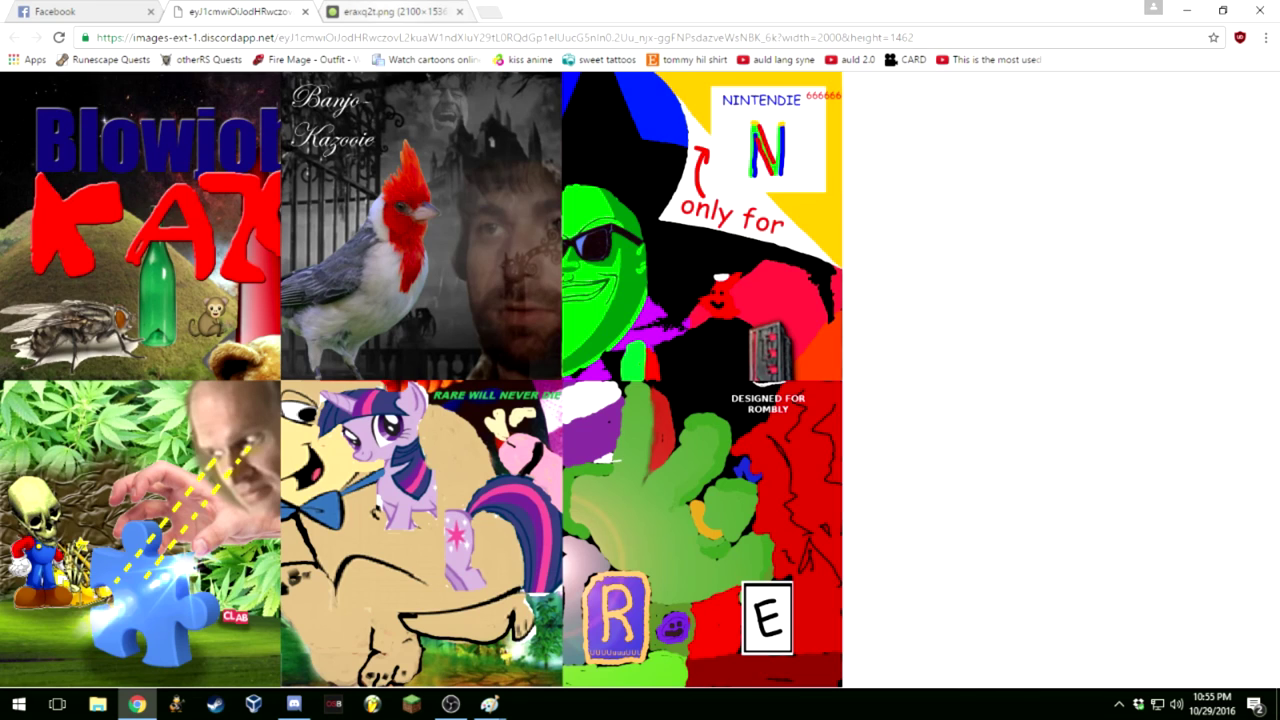
pyautogui.click(390, 11)
pyautogui.click(250, 11)
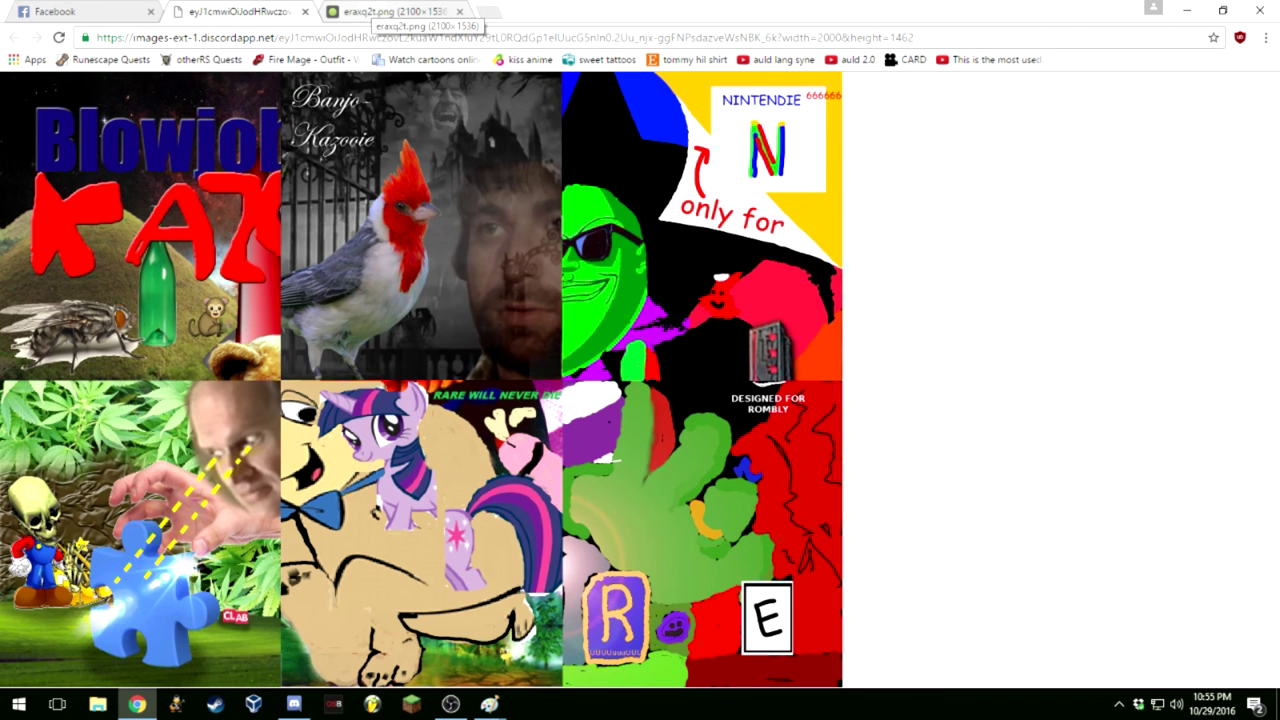
pyautogui.click(392, 12)
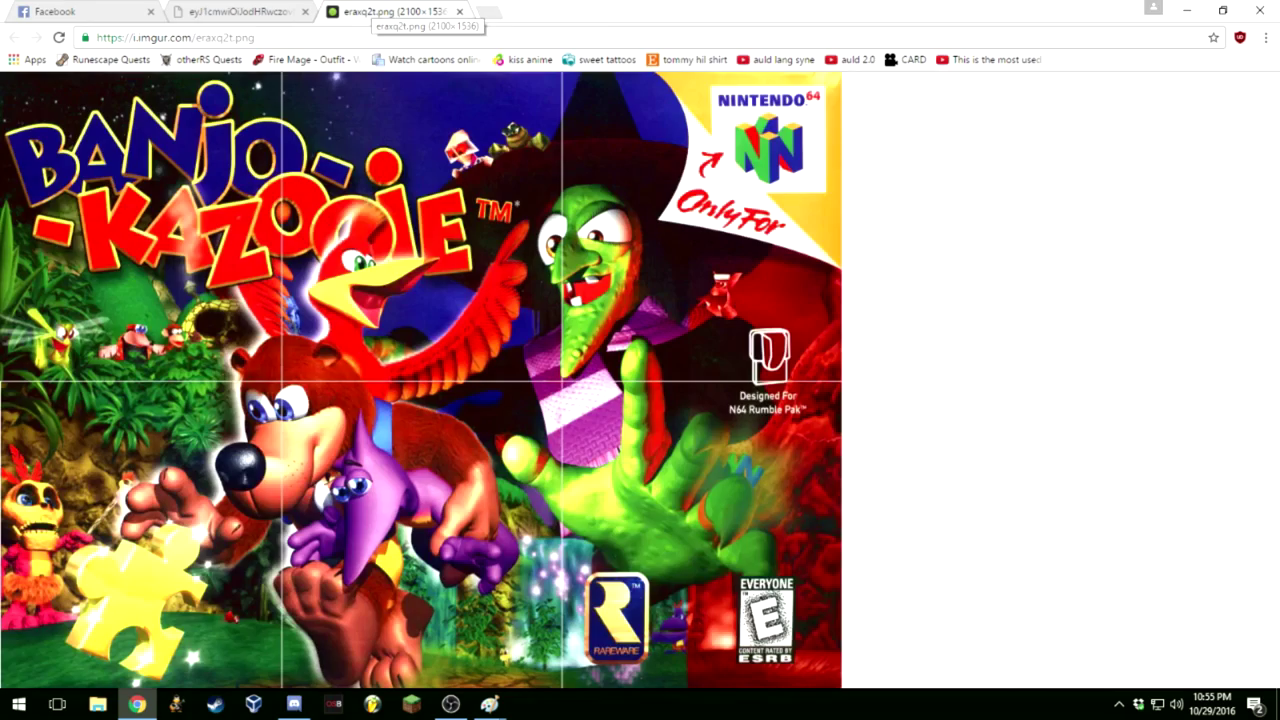
pyautogui.hotkey('ctrl', 'shift', 'Tab')
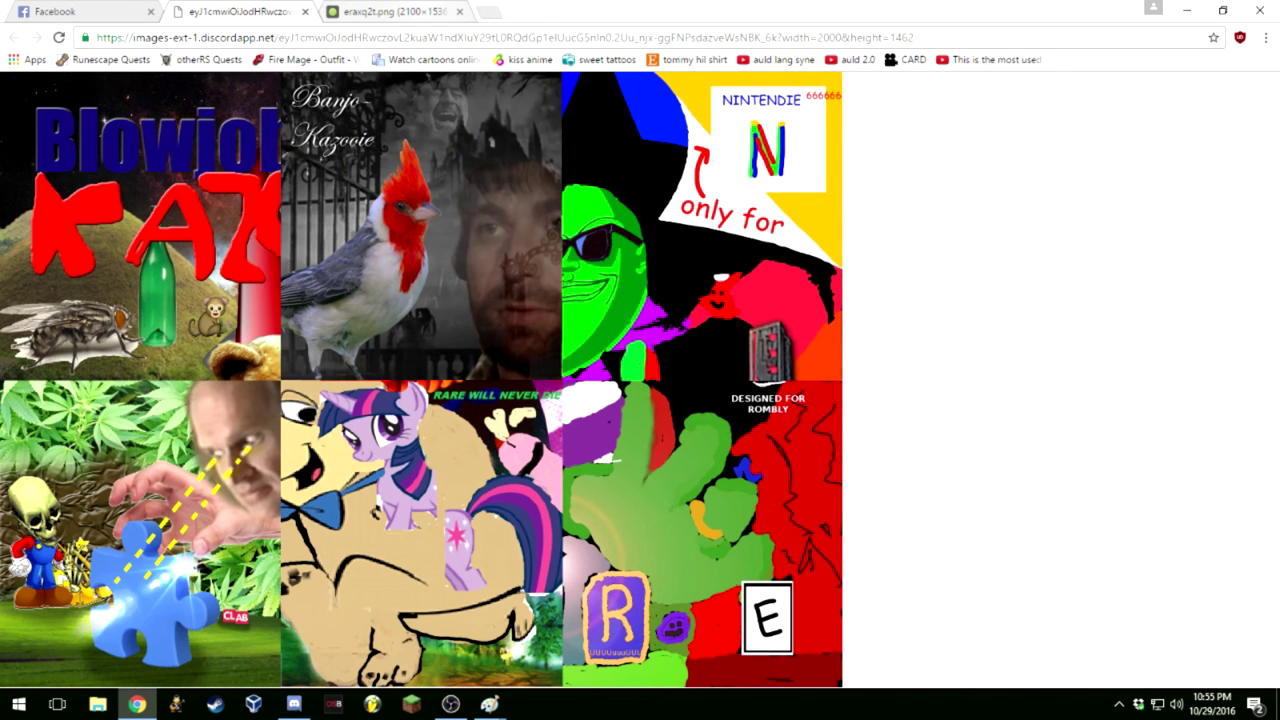
pyautogui.hotkey('ctrl', 'Tab')
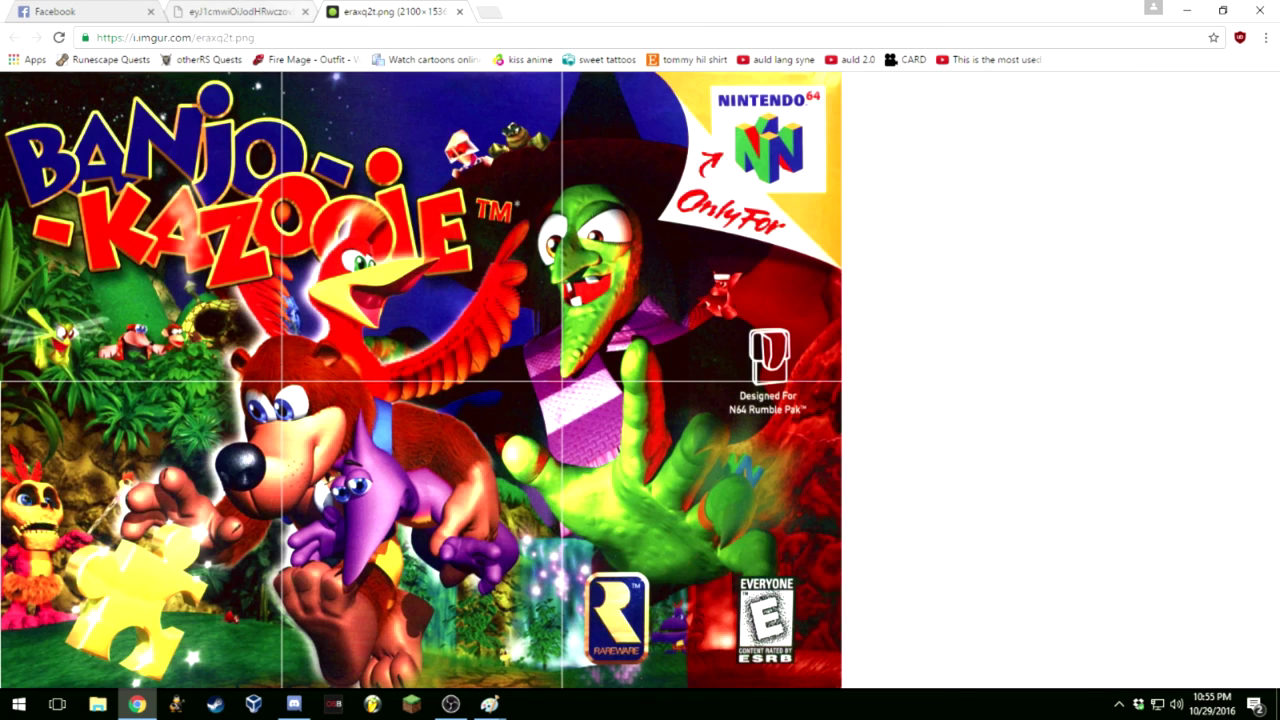
pyautogui.hotkey('ctrl', 'shift', 'Tab')
pyautogui.hotkey('ctrl', 'Tab')
pyautogui.hotkey('ctrl', 'shift', 'Tab')
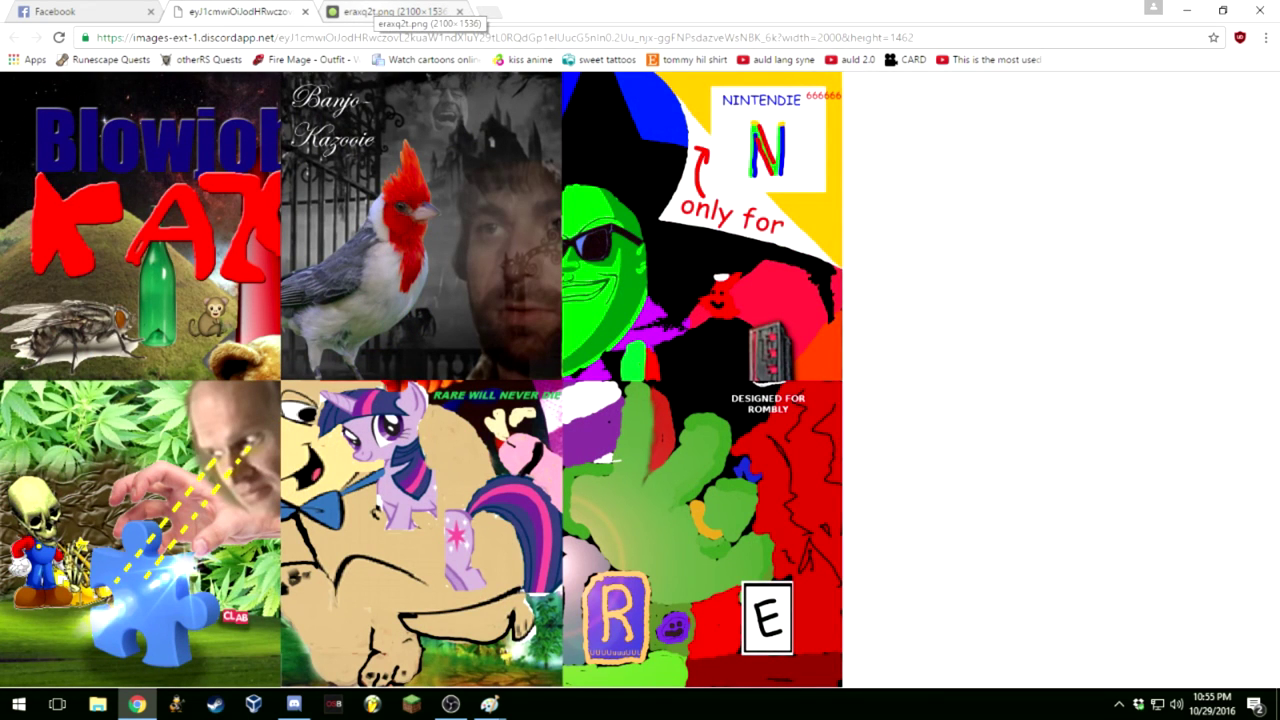
pyautogui.click(371, 137)
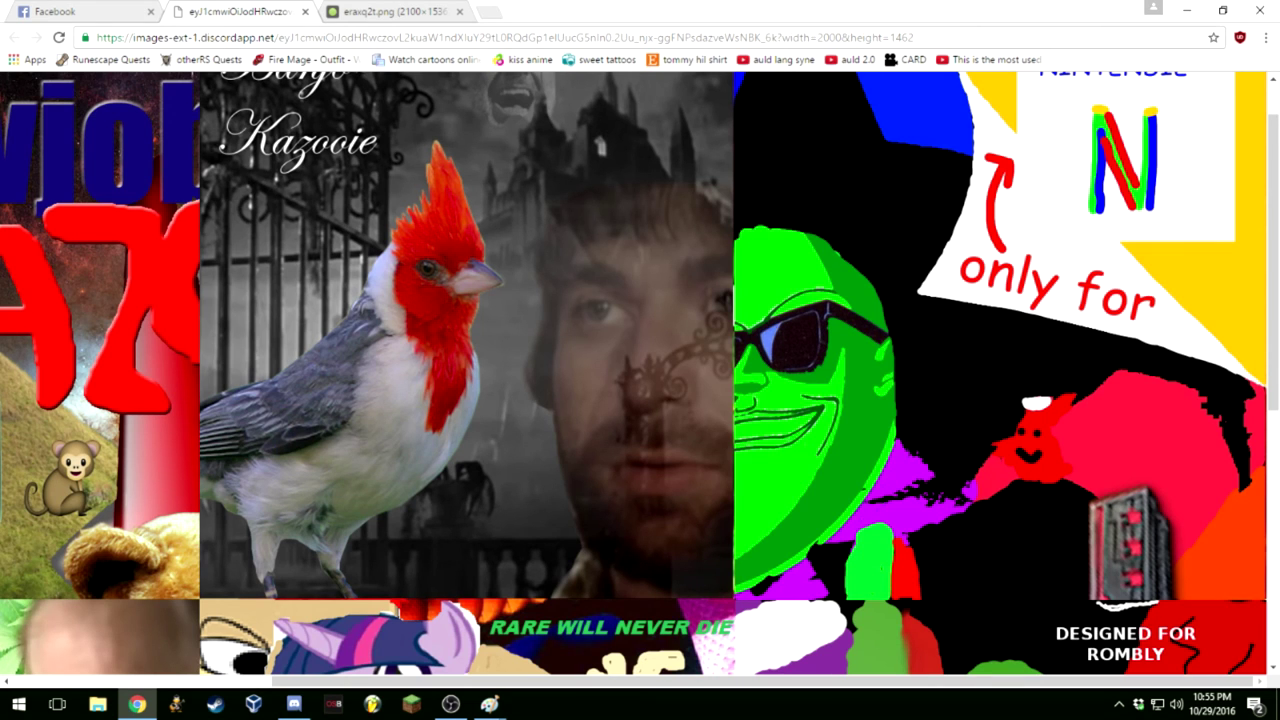
pyautogui.click(371, 137)
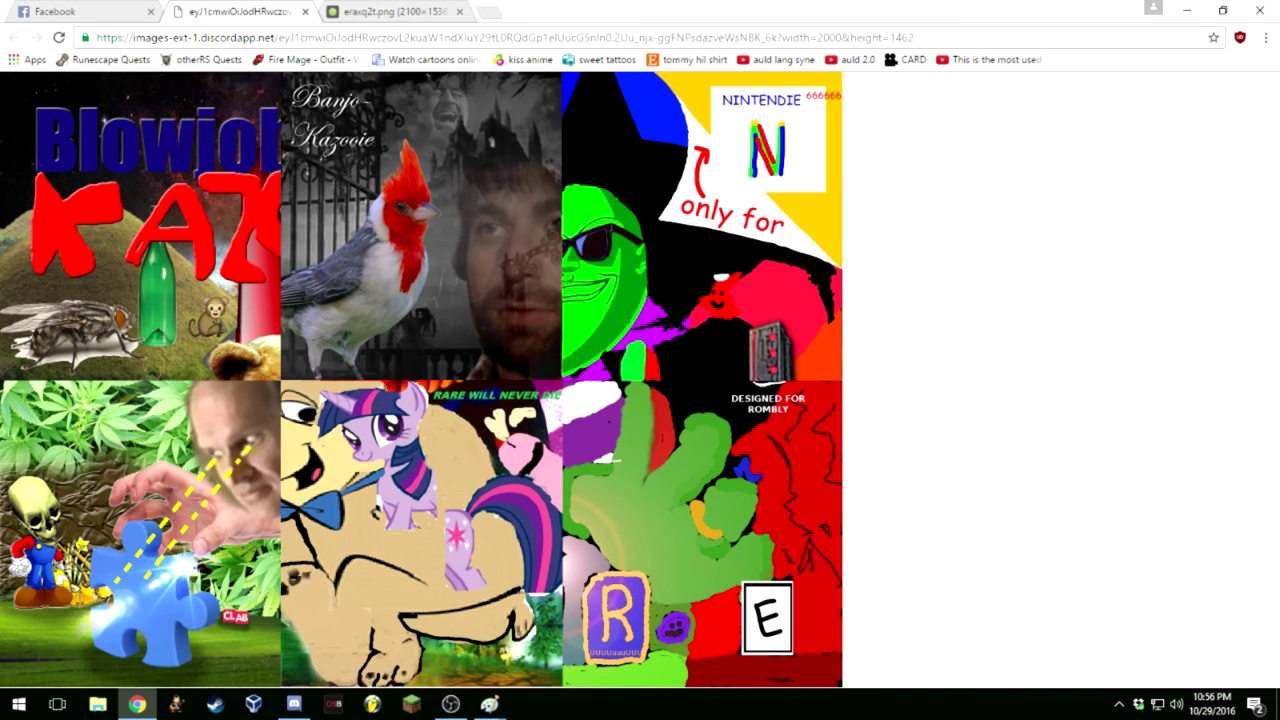
pyautogui.hotkey('ctrl', 'Tab')
pyautogui.hotkey('ctrl', 'shift', 'Tab')
pyautogui.rightClick(446, 408)
pyautogui.click(360, 560)
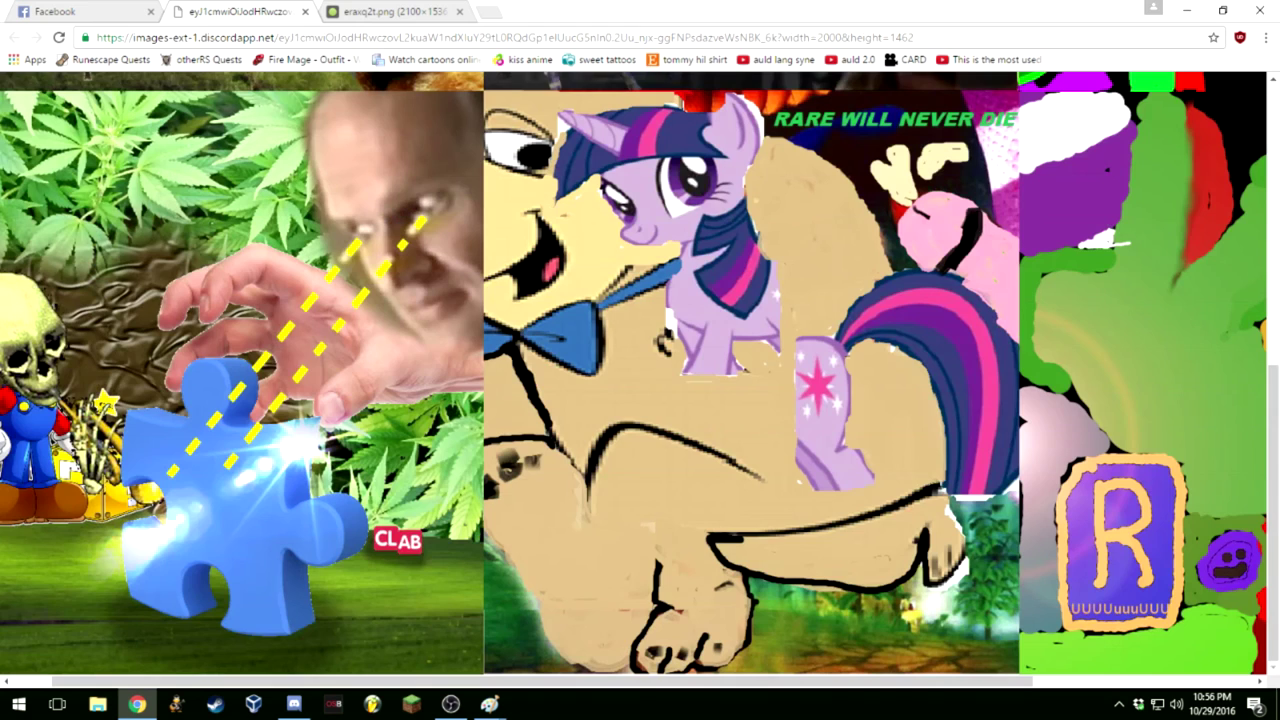
pyautogui.click(438, 132)
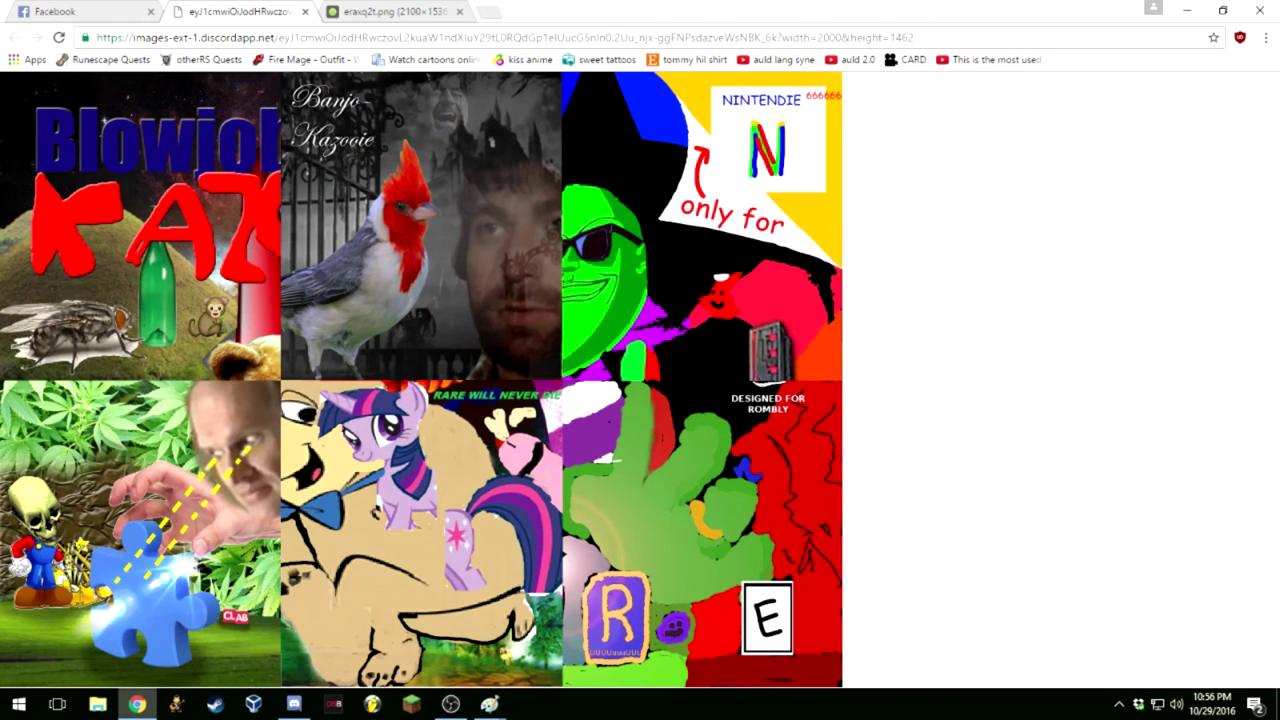
pyautogui.hotkey('ctrl', 'Tab')
pyautogui.hotkey('ctrl', 'shift', 'Tab')
# Switch to the screen recorder
pyautogui.click(451, 703)
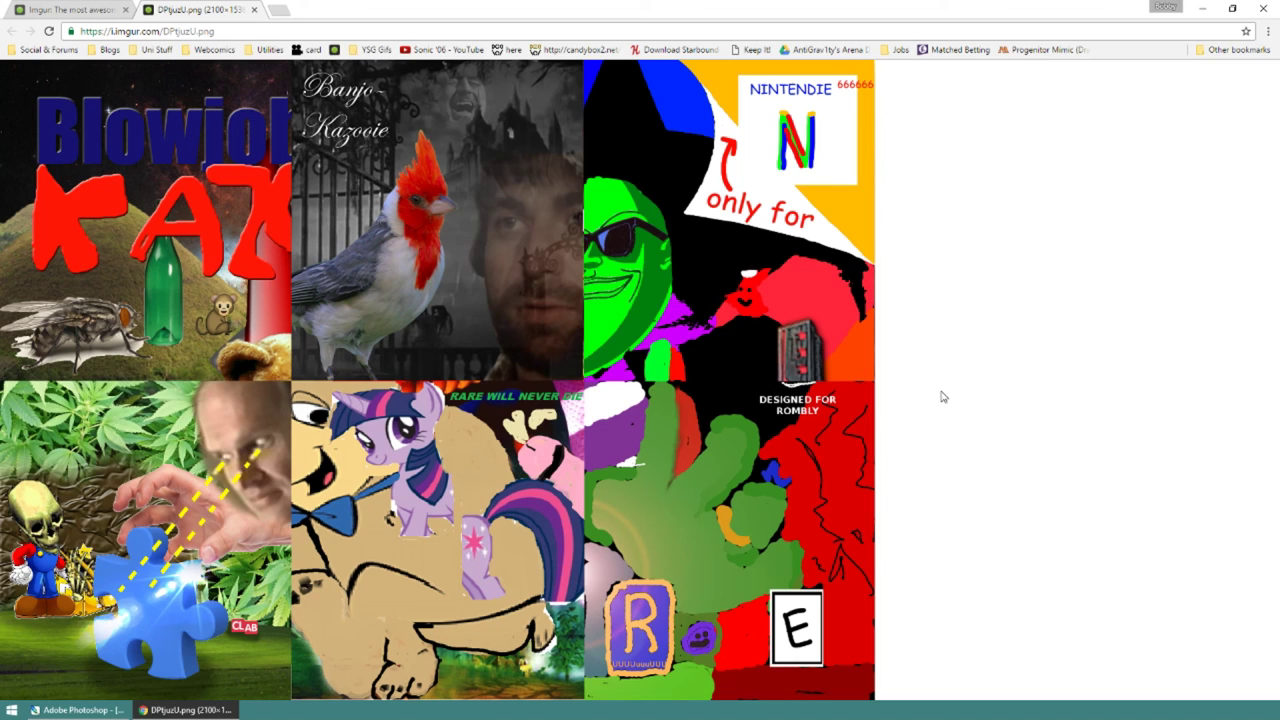
pyautogui.click(80, 9)
pyautogui.scroll(1, 195, 296)
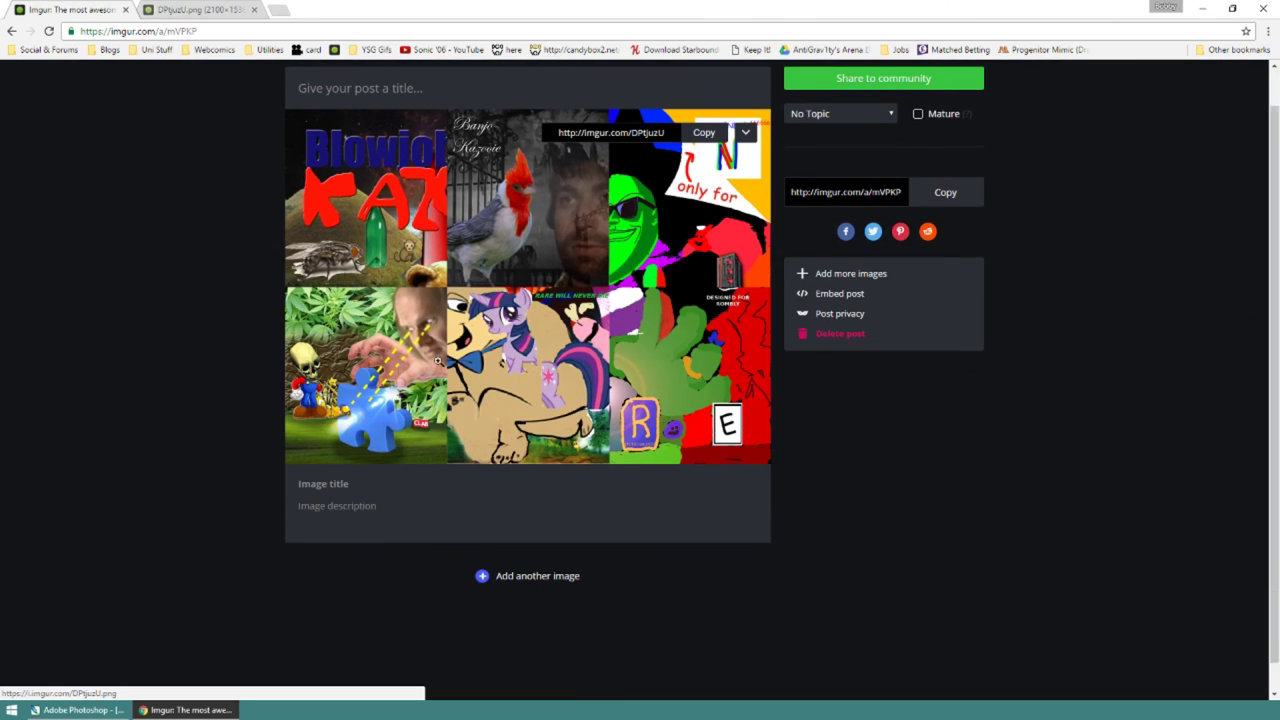
pyautogui.scroll(-1, 400, 551)
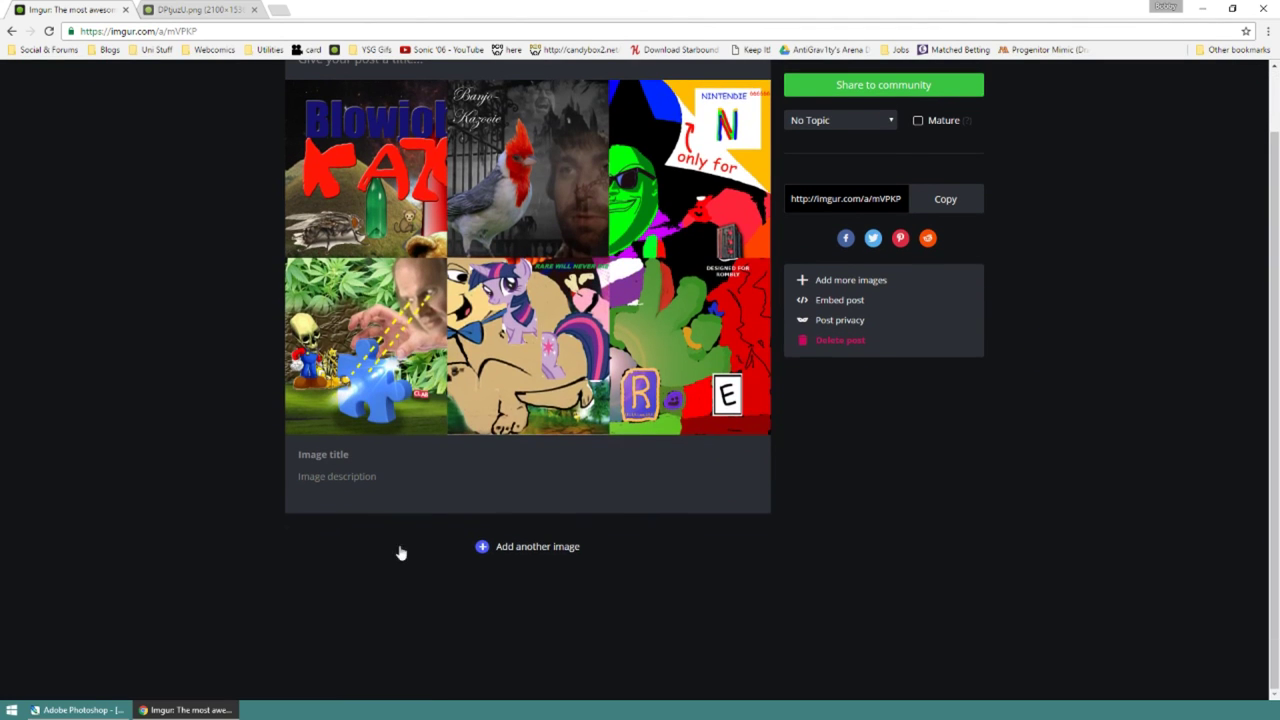
pyautogui.click(88, 708)
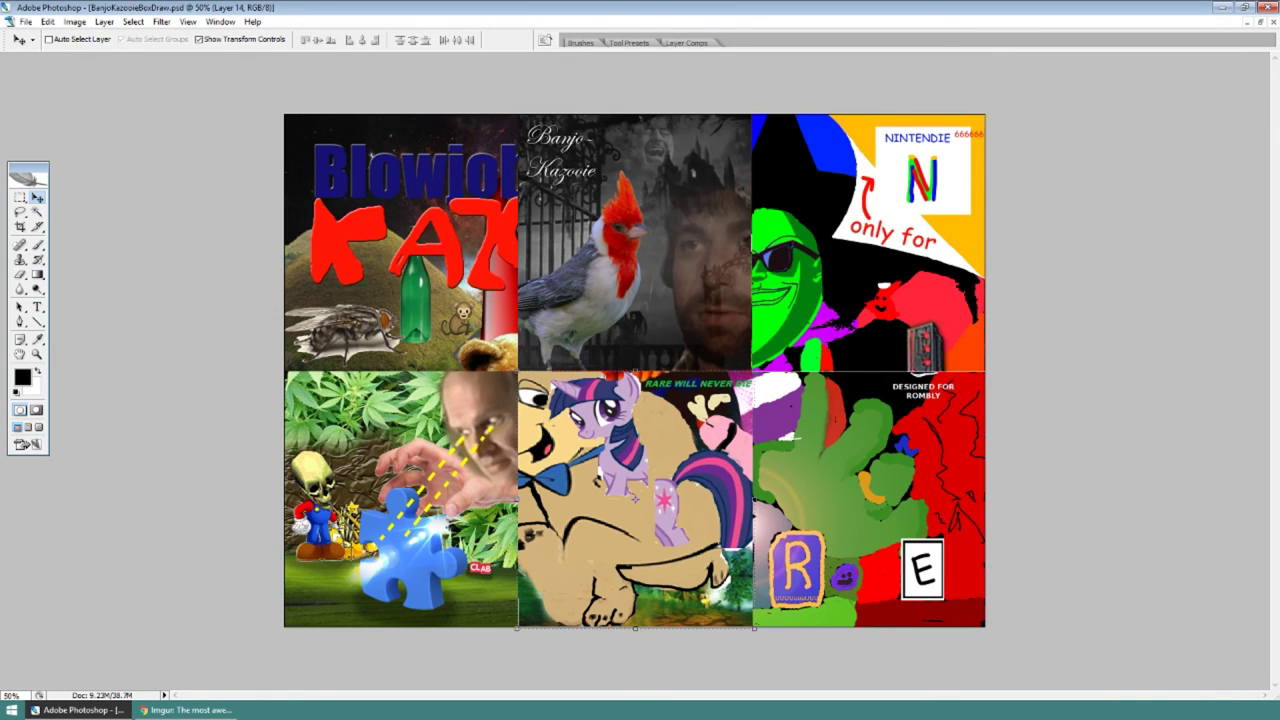
pyautogui.hotkey('ctrl', 'z')
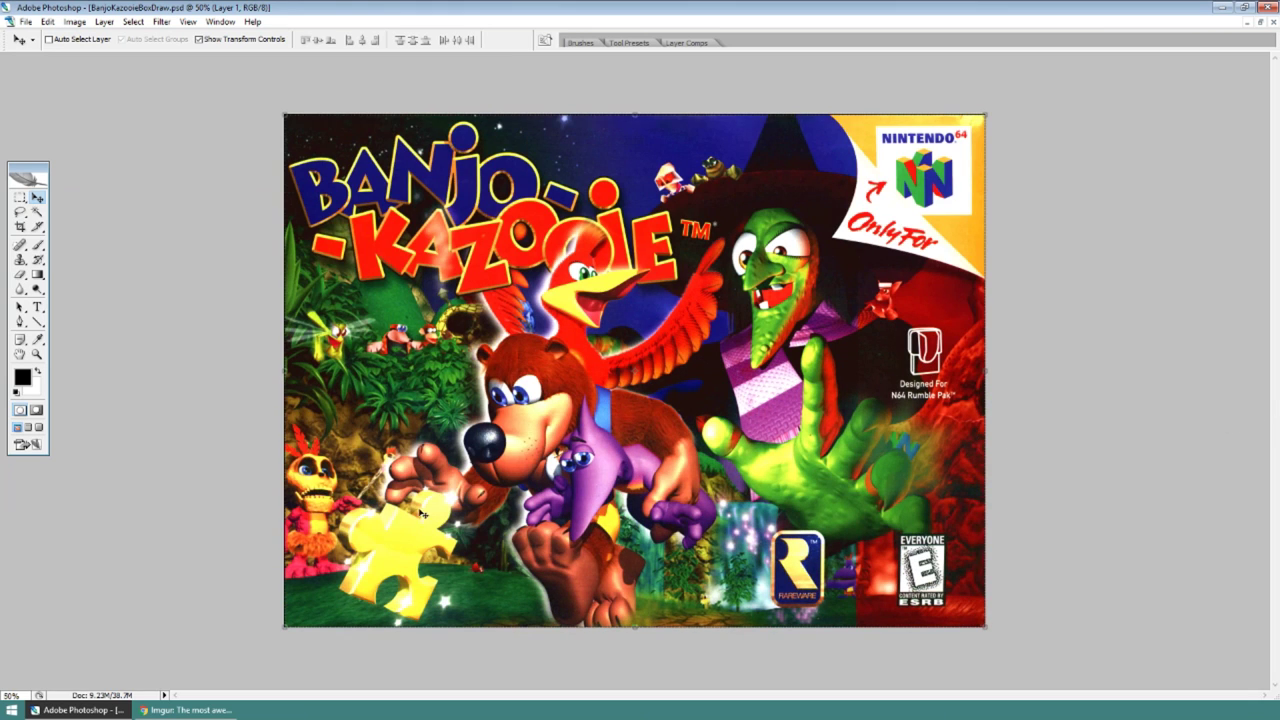
pyautogui.click(150, 709)
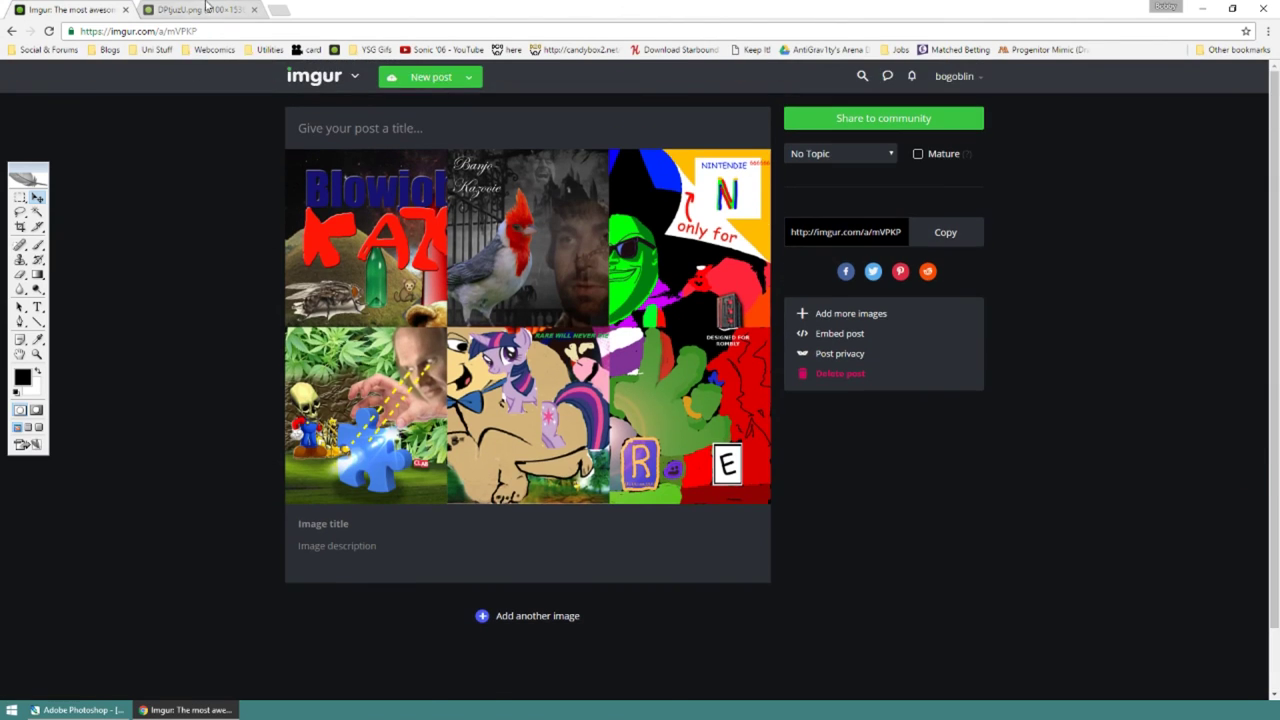
pyautogui.click(205, 9)
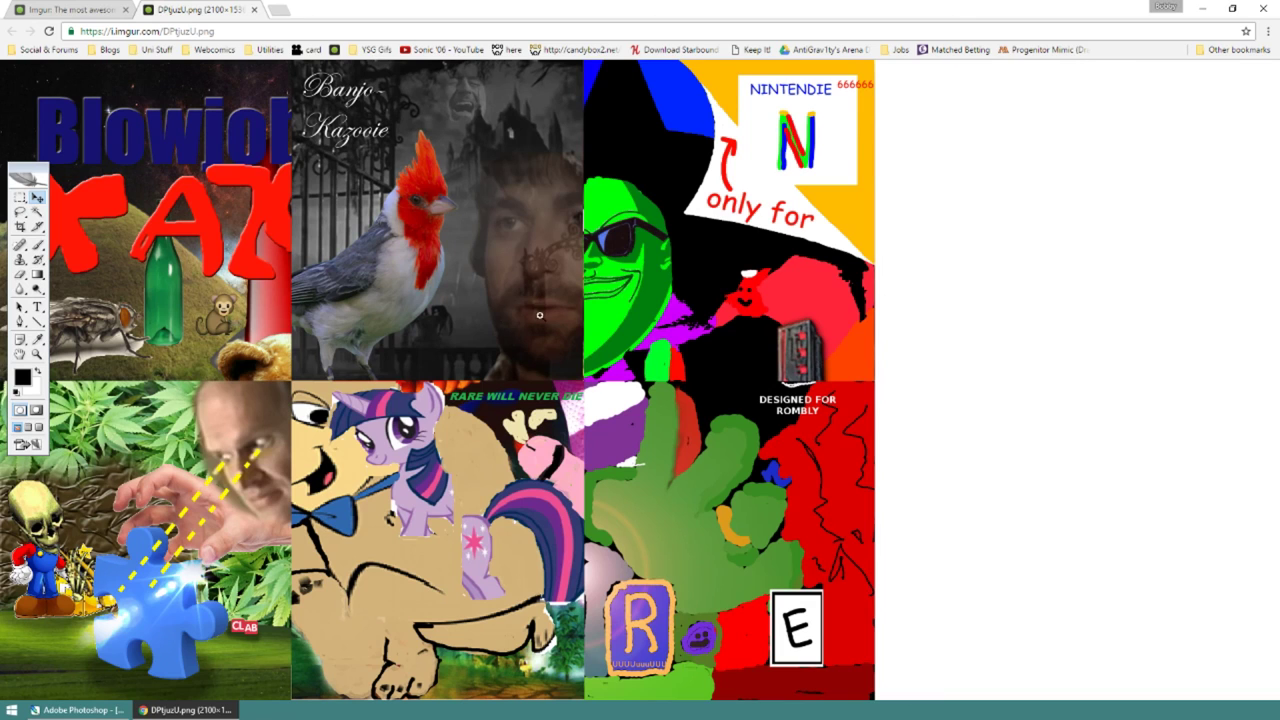
pyautogui.click(75, 709)
pyautogui.hotkey('alt', 'Tab')
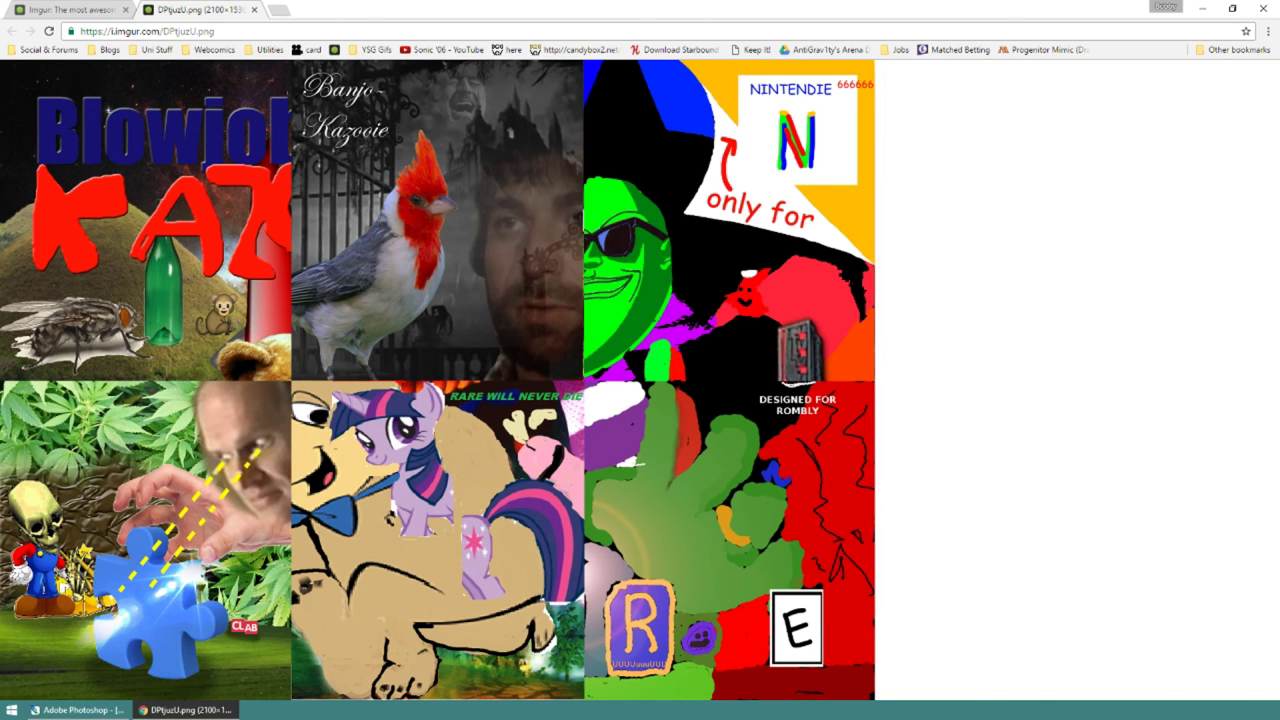
pyautogui.click(80, 710)
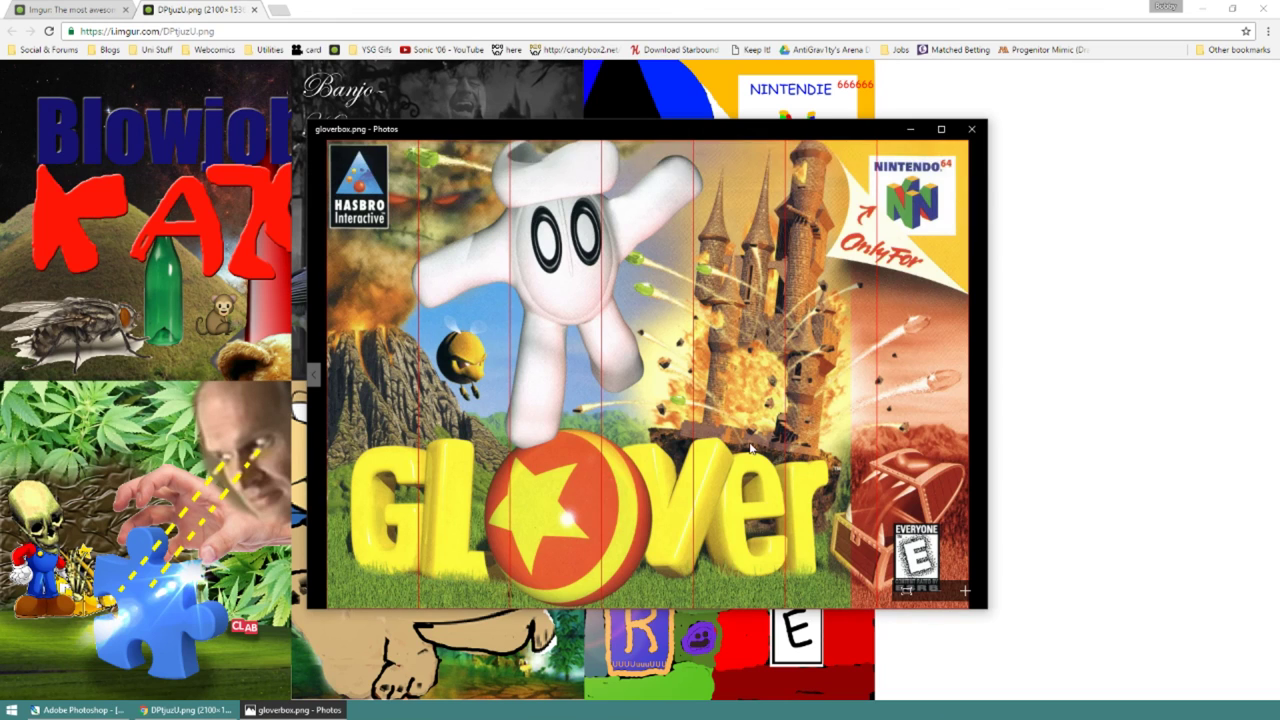
pyautogui.press('Right')
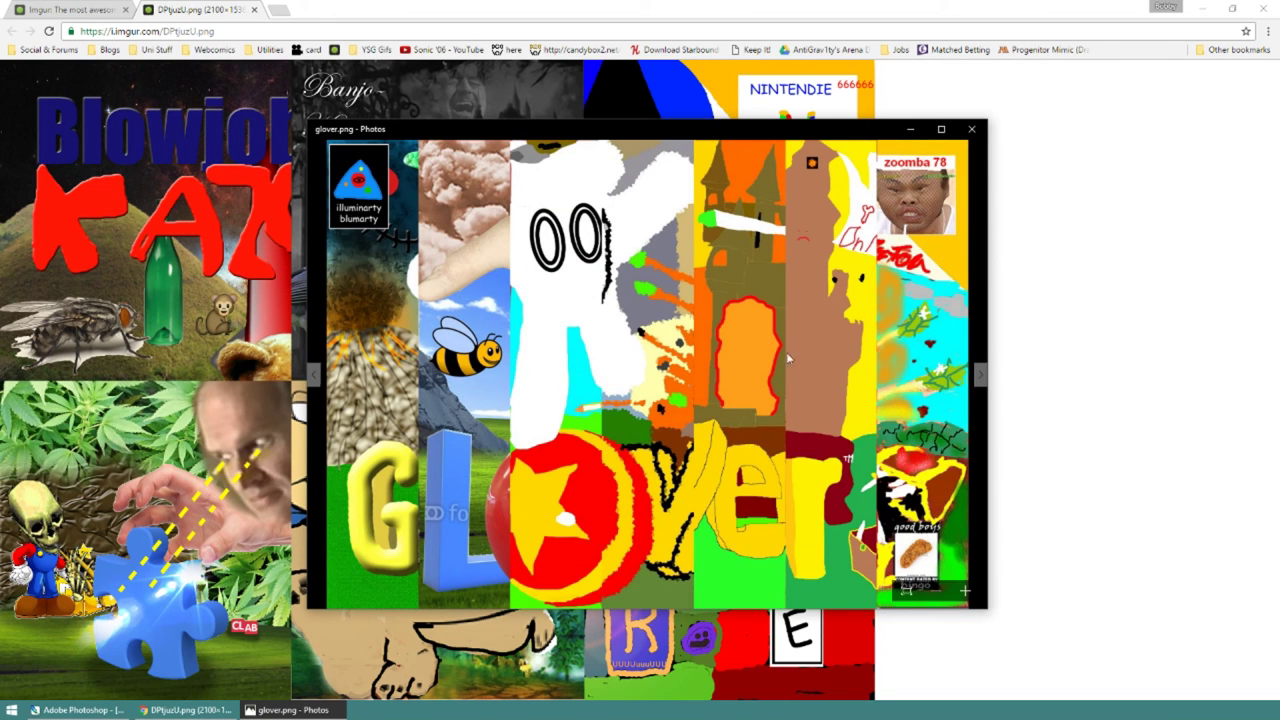
pyautogui.press('Right')
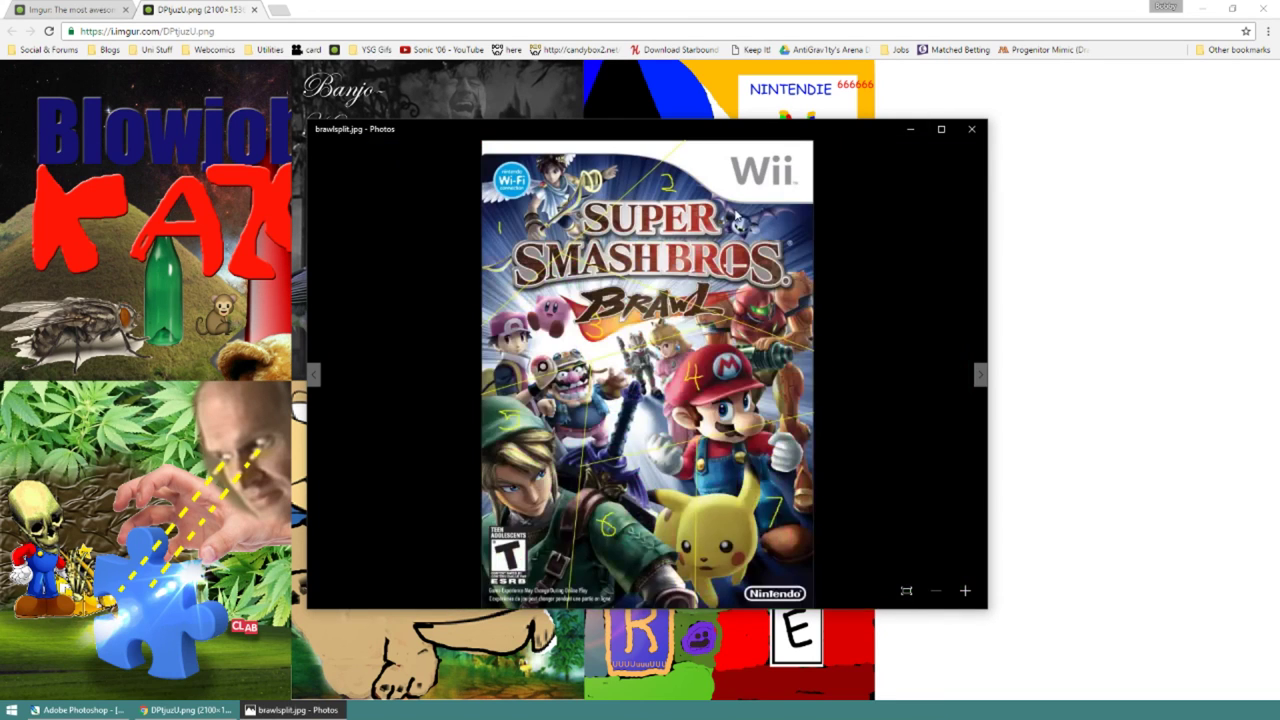
pyautogui.press('Right')
pyautogui.press('Right')
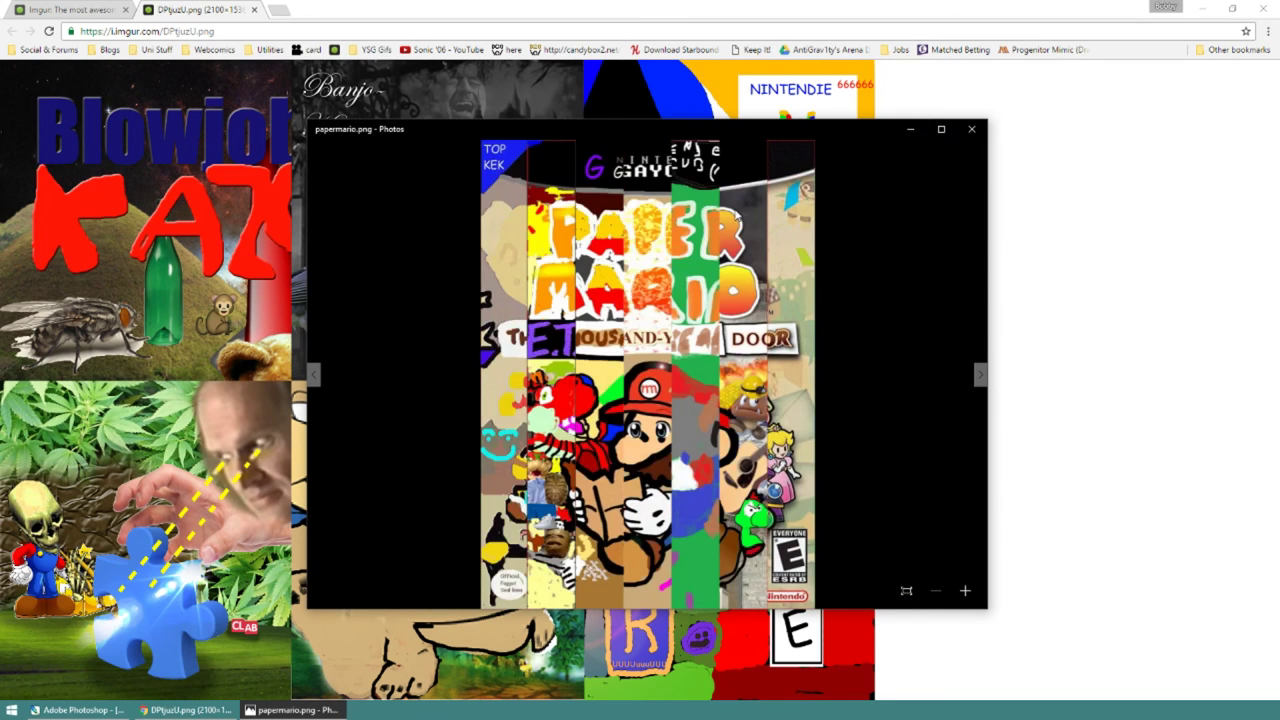
pyautogui.press('Right')
pyautogui.press('Right')
pyautogui.press('Right')
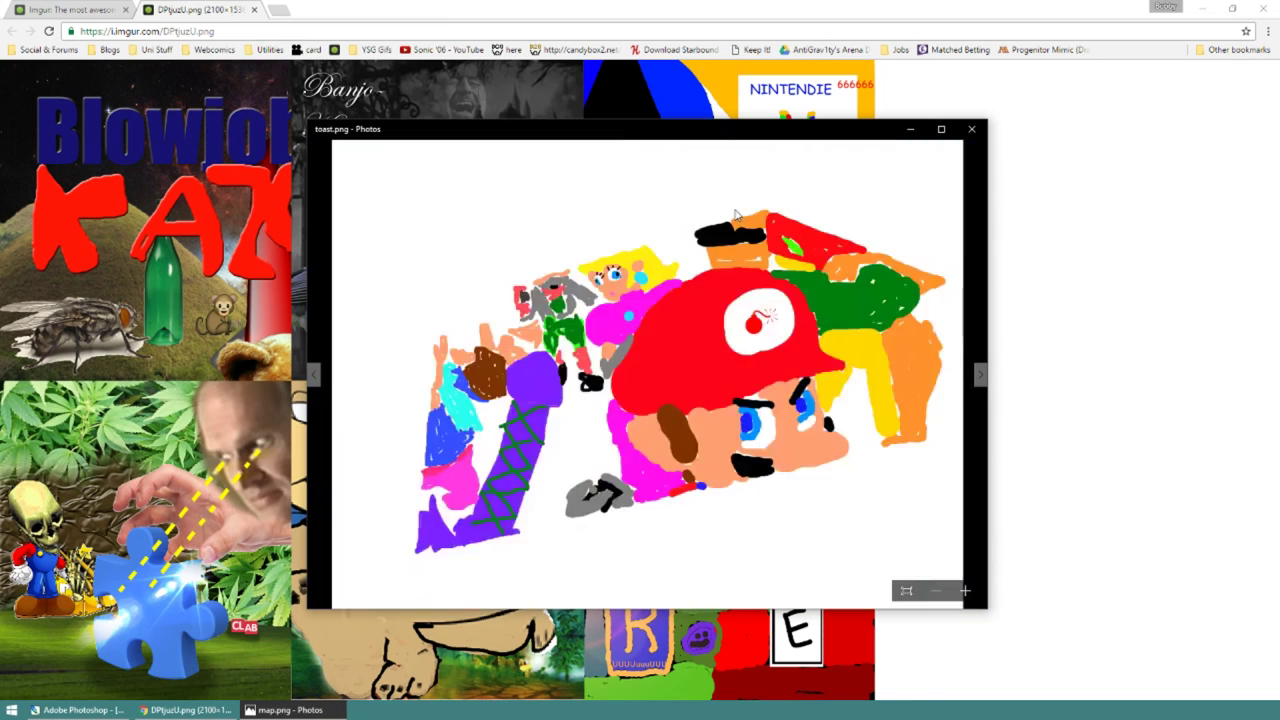
pyautogui.press('Right')
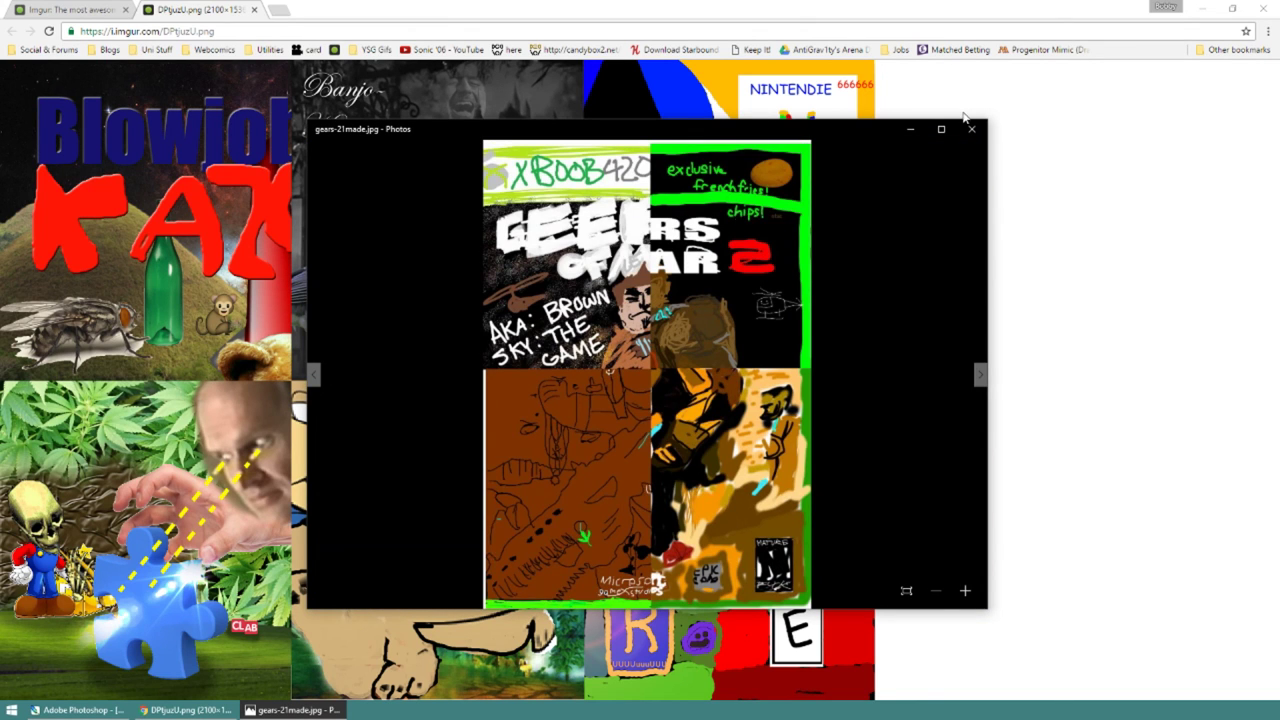
pyautogui.click(971, 128)
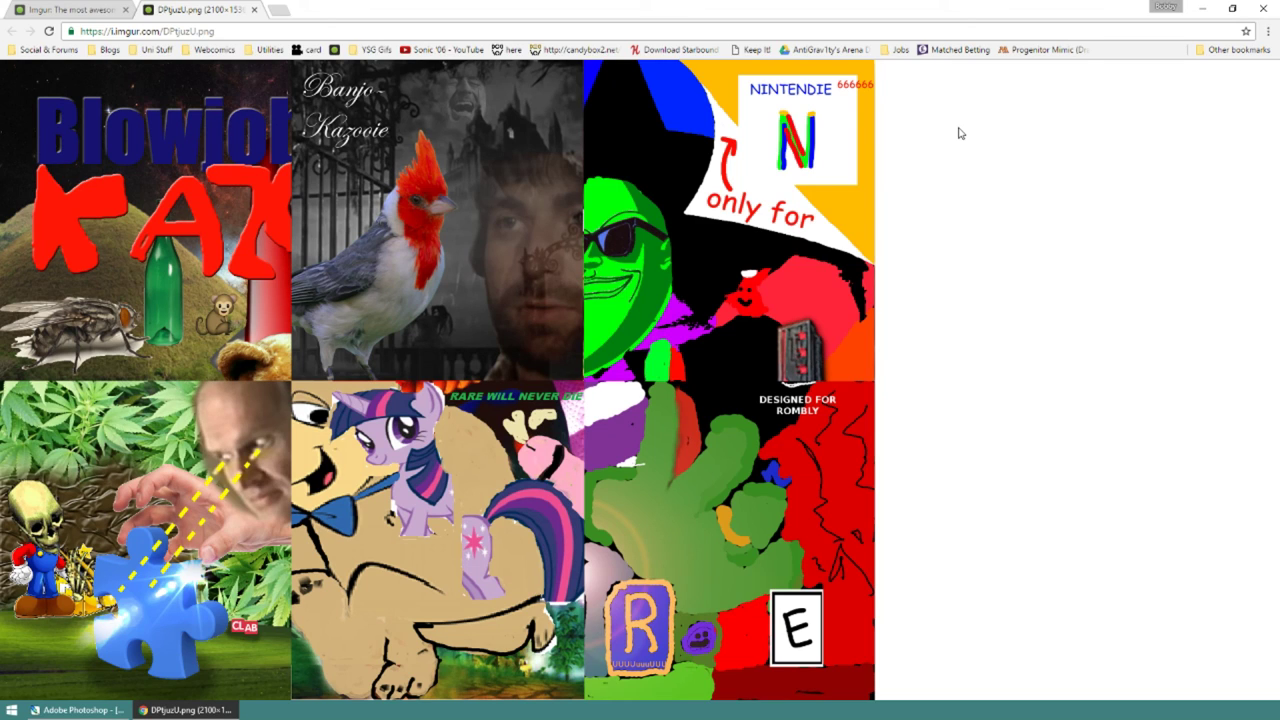
pyautogui.hotkey('alt', 'Tab')
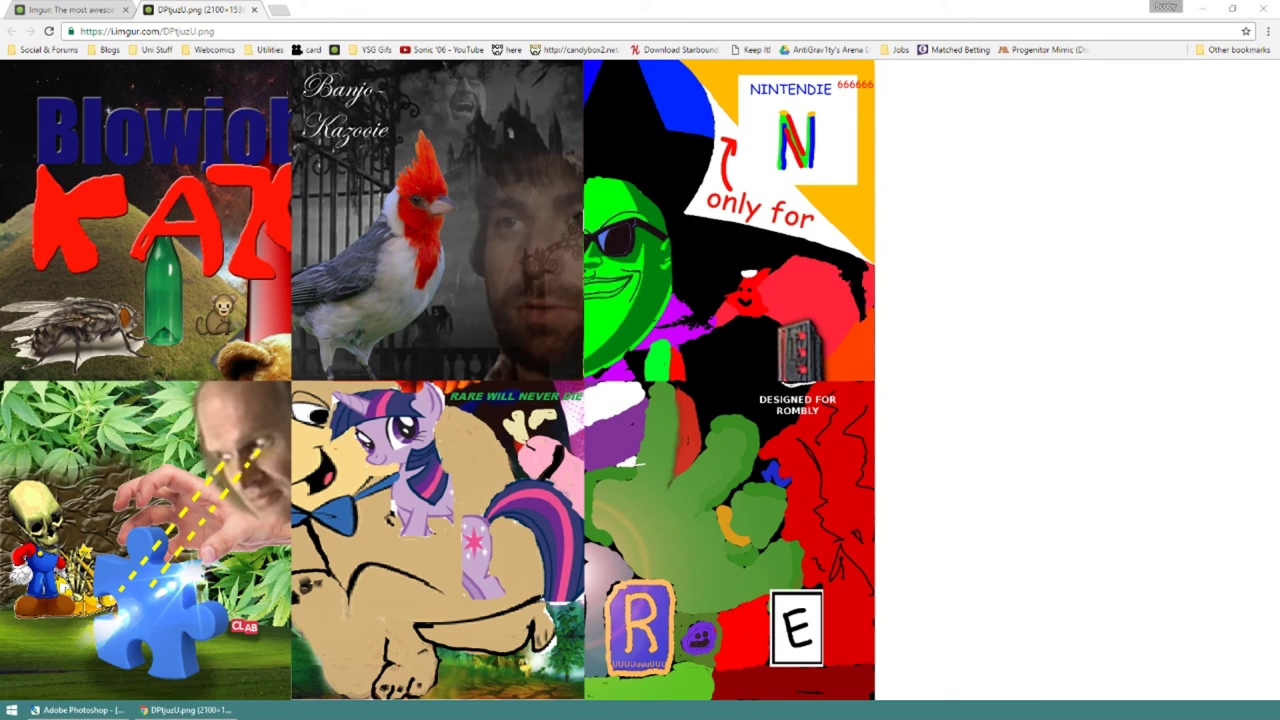